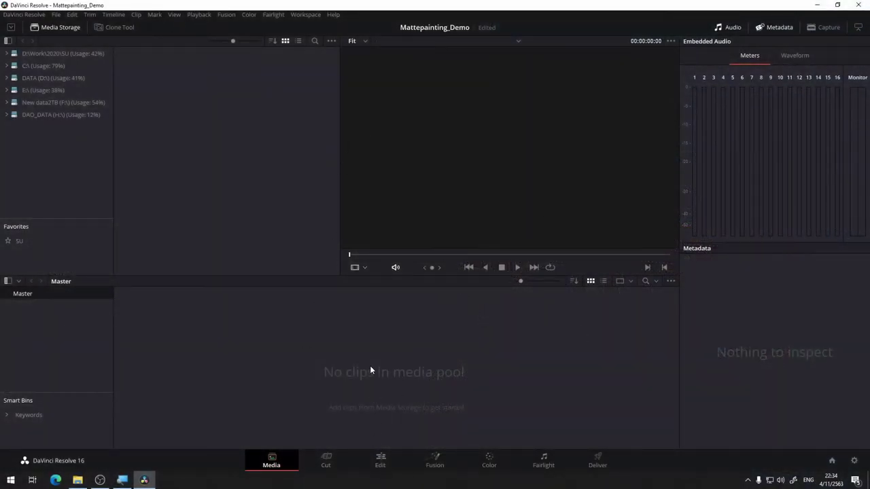
# Create a new Fusion composition clip named MatteP in the media pool
pyautogui.rightClick(334, 315)
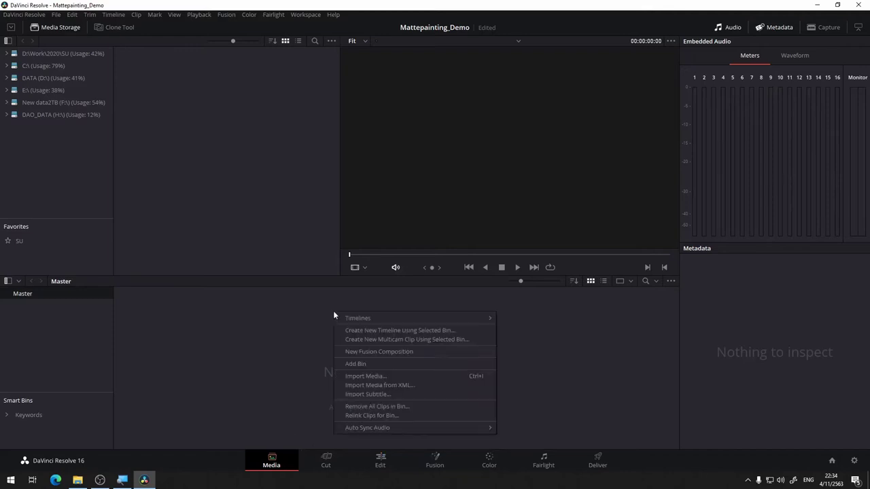
pyautogui.click(395, 351)
pyautogui.click(466, 241)
pyautogui.moveTo(466, 240); pyautogui.dragTo(265, 233)
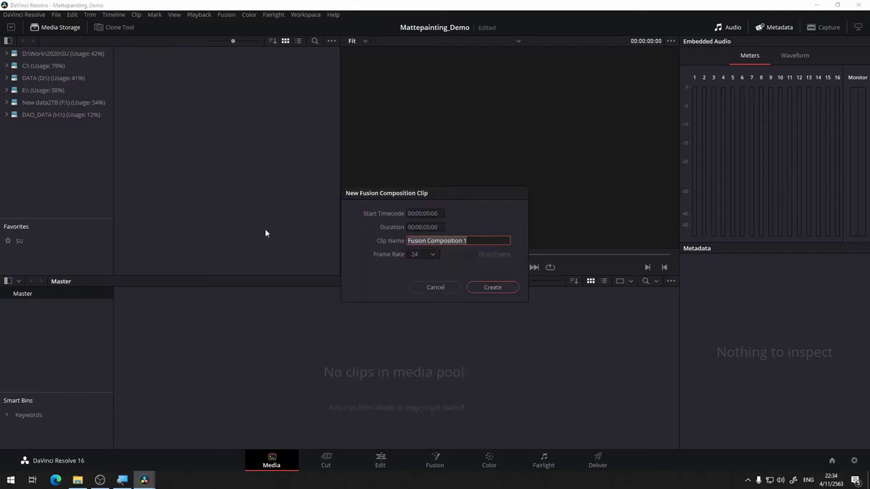
pyautogui.write('MatteP')
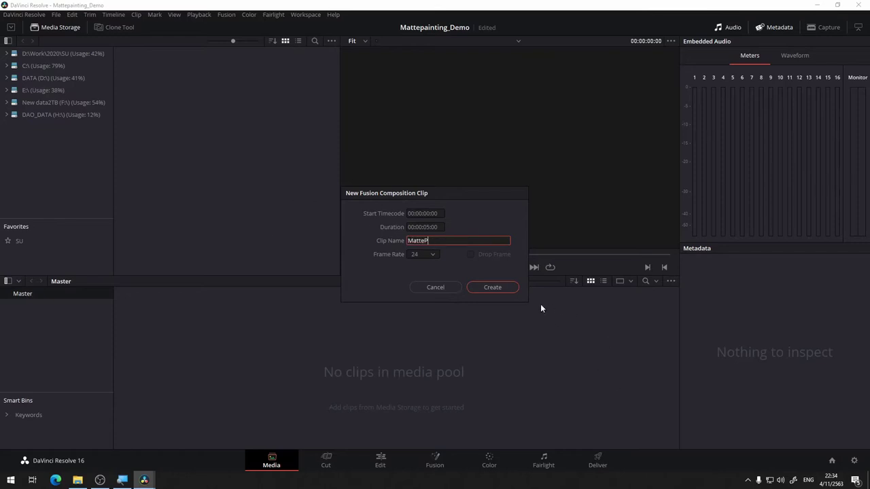
pyautogui.click(492, 288)
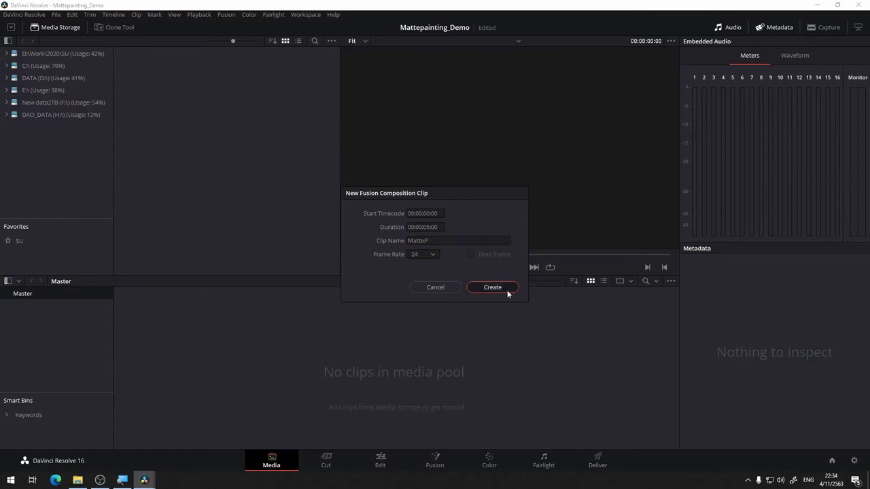
# Open the MatteP clip on the Fusion page and move the MediaOut1 node aside to free up space
pyautogui.click(151, 316)
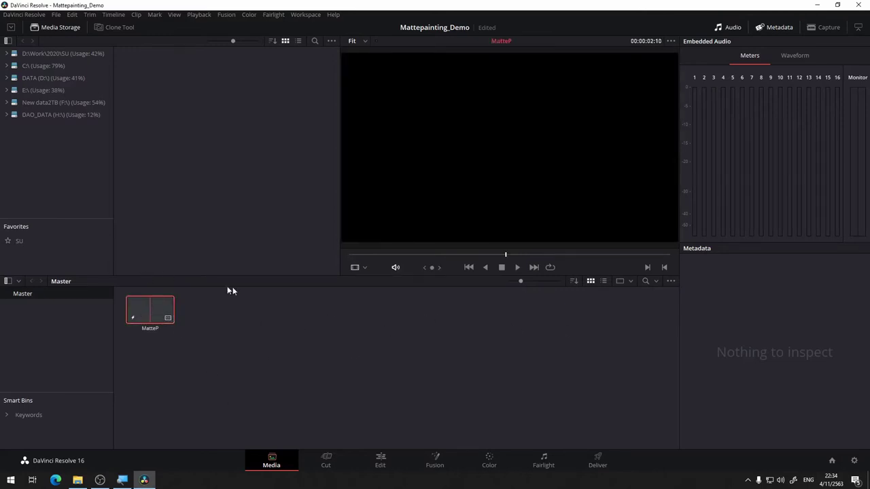
pyautogui.hotkey('shift', '5')
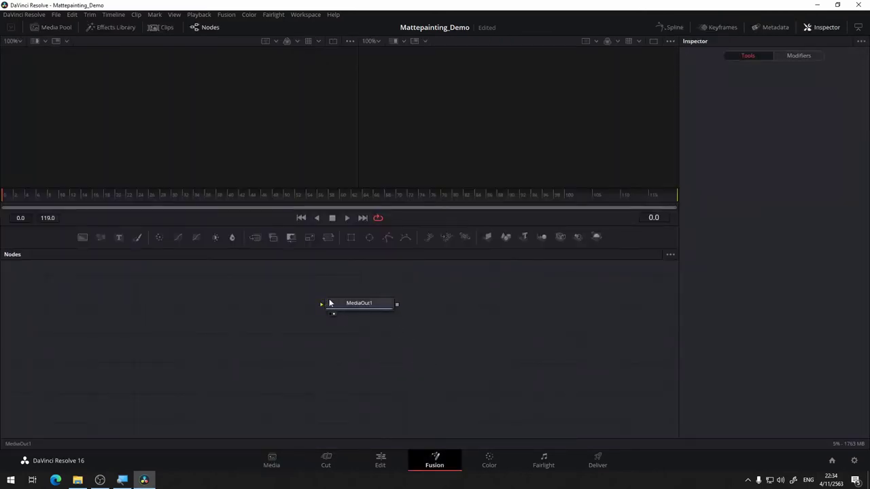
pyautogui.moveTo(390, 309); pyautogui.dragTo(572, 323)
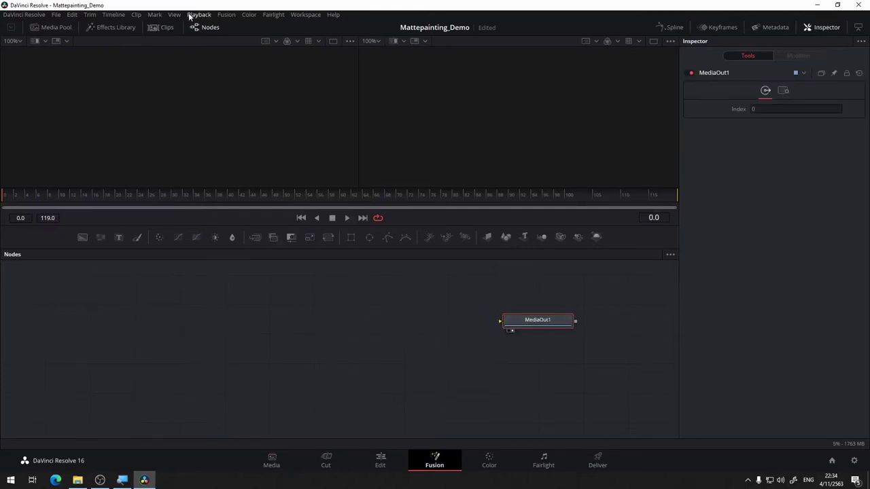
# Review the Frame Format section of the Fusion settings and save the settings
pyautogui.click(228, 15)
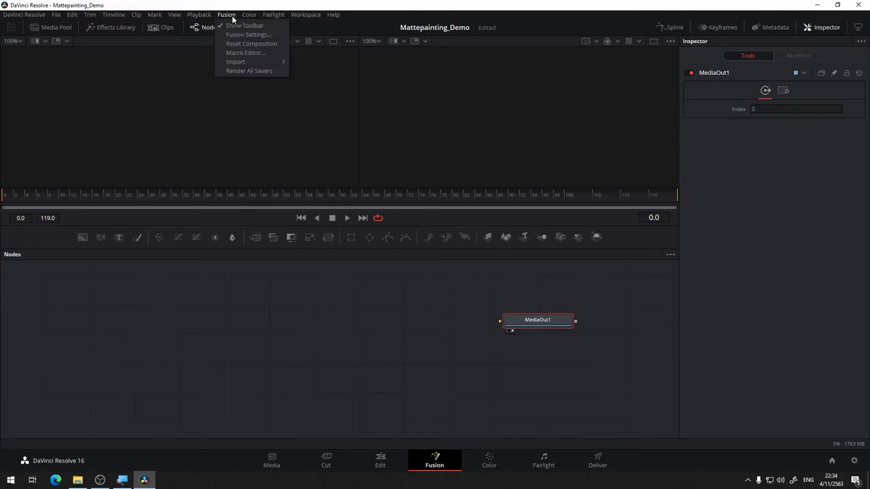
pyautogui.click(240, 32)
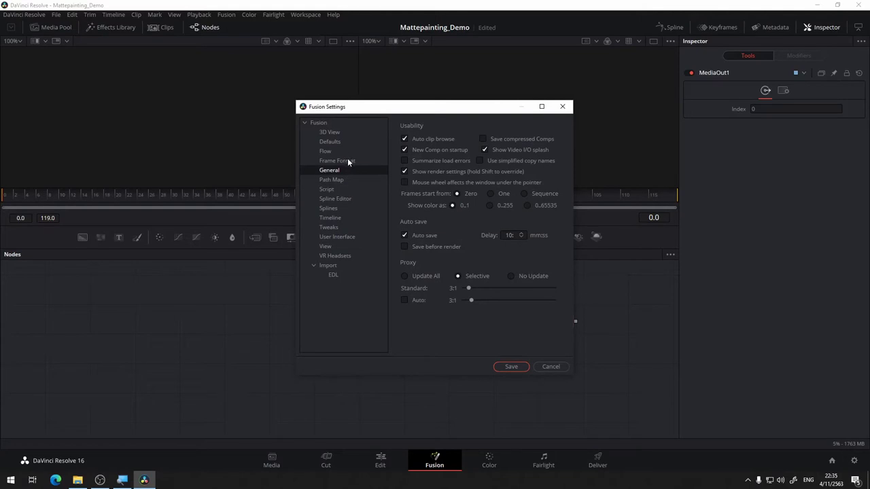
pyautogui.click(343, 161)
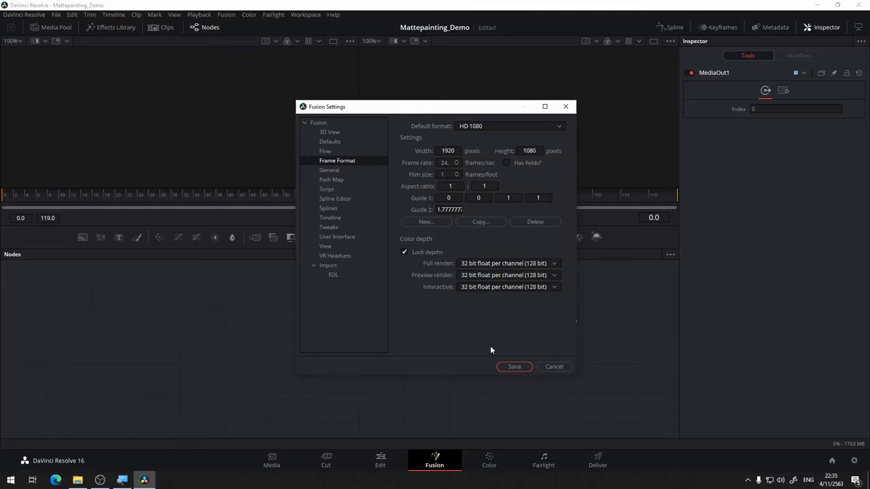
pyautogui.click(520, 369)
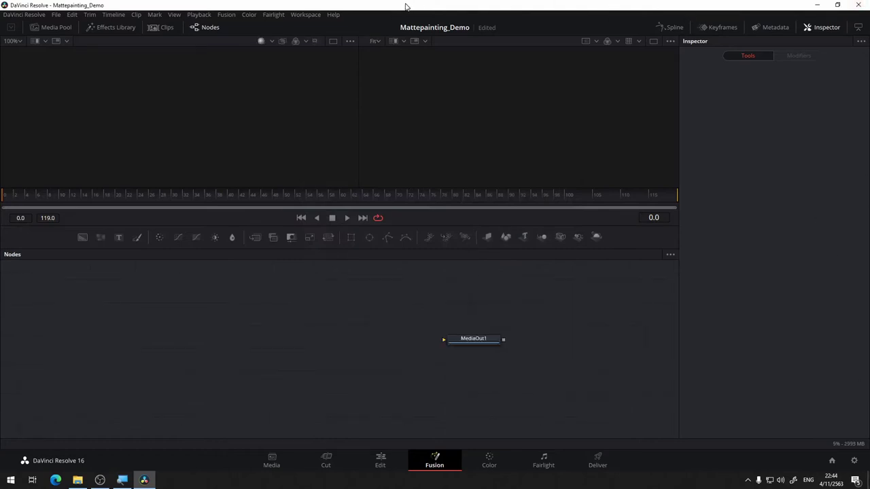
# Import the layered file Matte_out.psd into the composition as a PSD
pyautogui.click(236, 18)
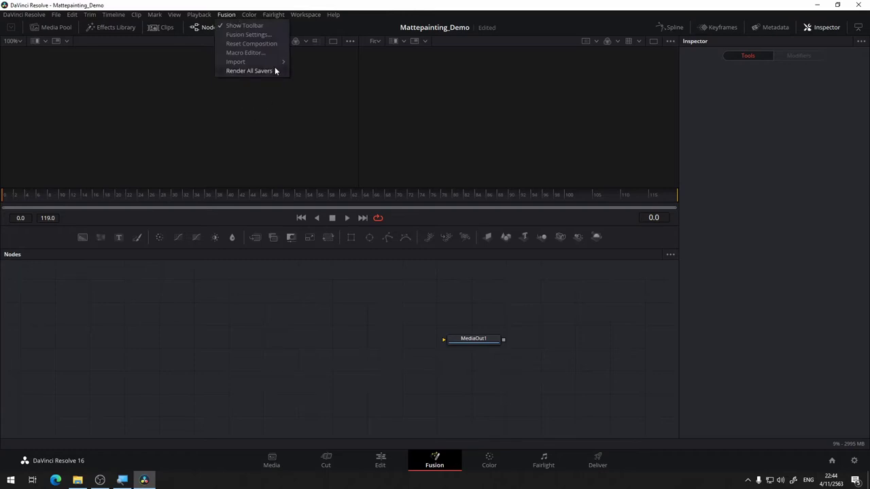
pyautogui.moveTo(281, 62)
pyautogui.click(315, 83)
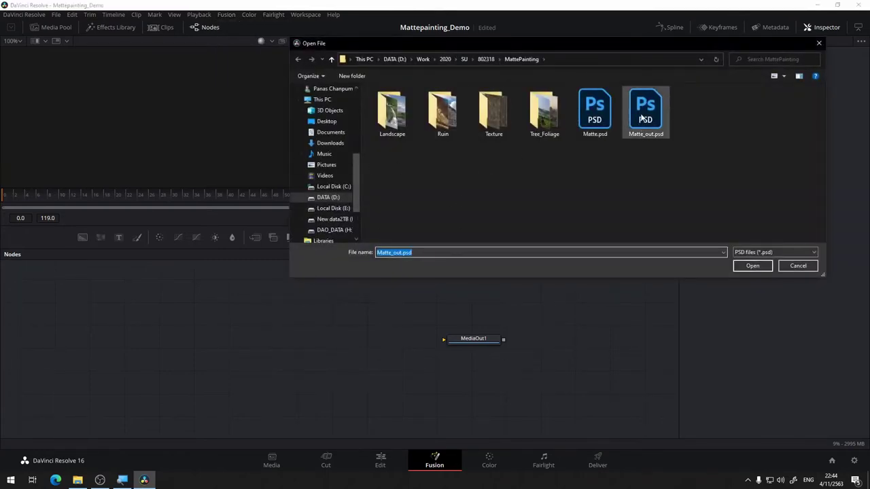
pyautogui.click(658, 132)
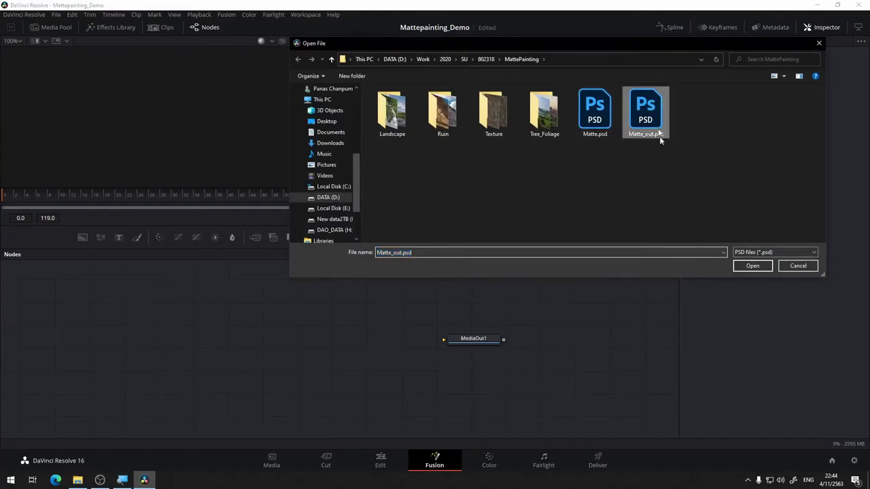
pyautogui.click(752, 265)
pyautogui.moveTo(249, 353); pyautogui.dragTo(535, 343)
pyautogui.moveTo(341, 334); pyautogui.dragTo(456, 307)
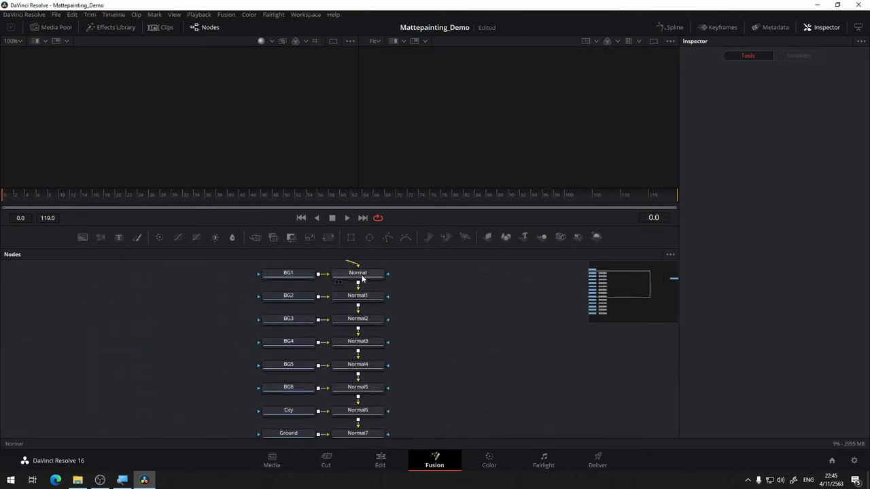
# Preview the first merge node, Normal, and the last merge node, Normal12, in the viewer
pyautogui.moveTo(362, 278); pyautogui.dragTo(287, 130)
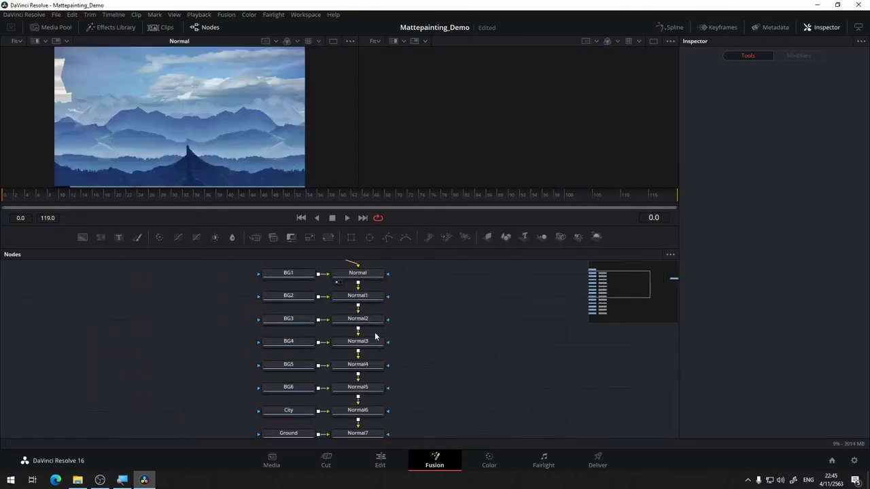
pyautogui.scroll(-5, 375, 337)
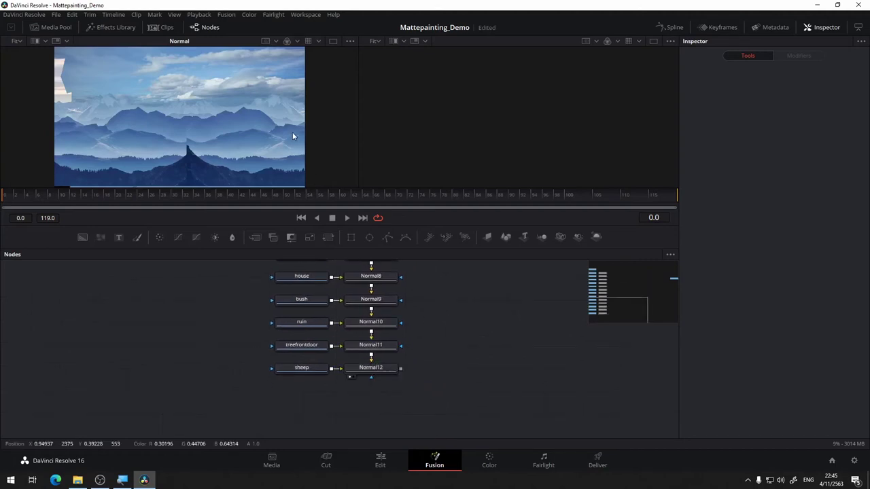
pyautogui.moveTo(321, 380); pyautogui.dragTo(307, 393)
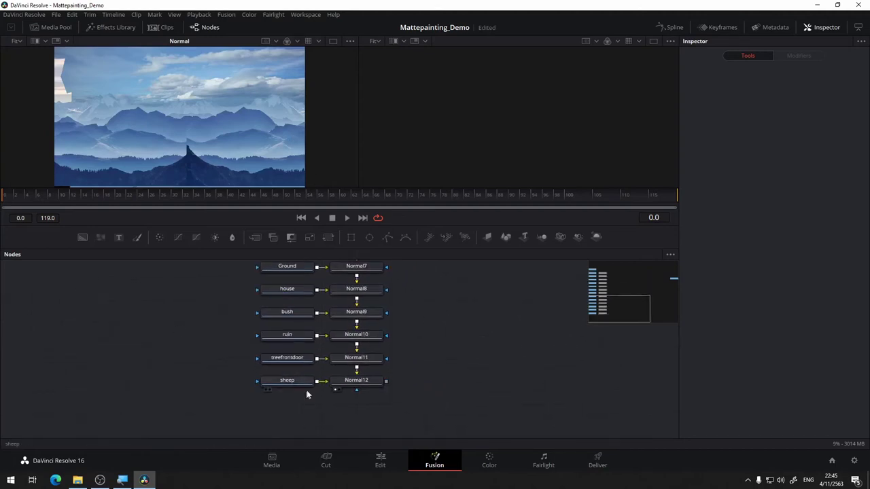
pyautogui.moveTo(364, 381); pyautogui.dragTo(365, 403)
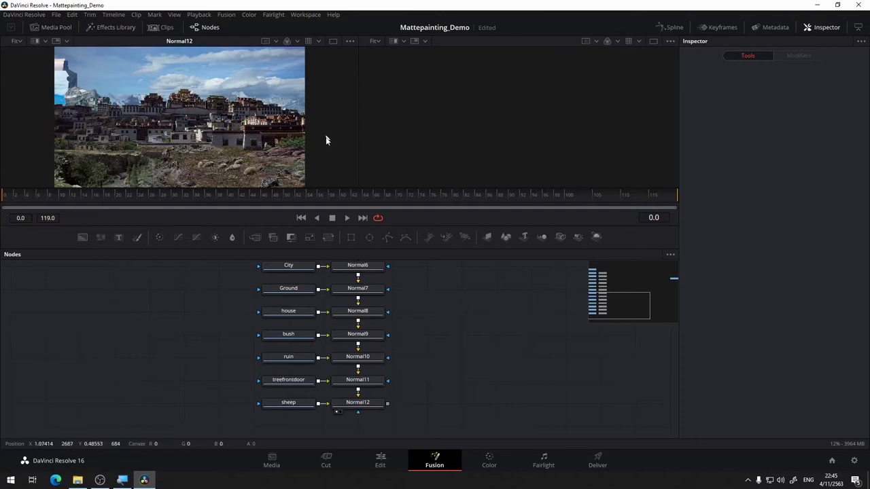
pyautogui.moveTo(325, 136); pyautogui.dragTo(296, 113)
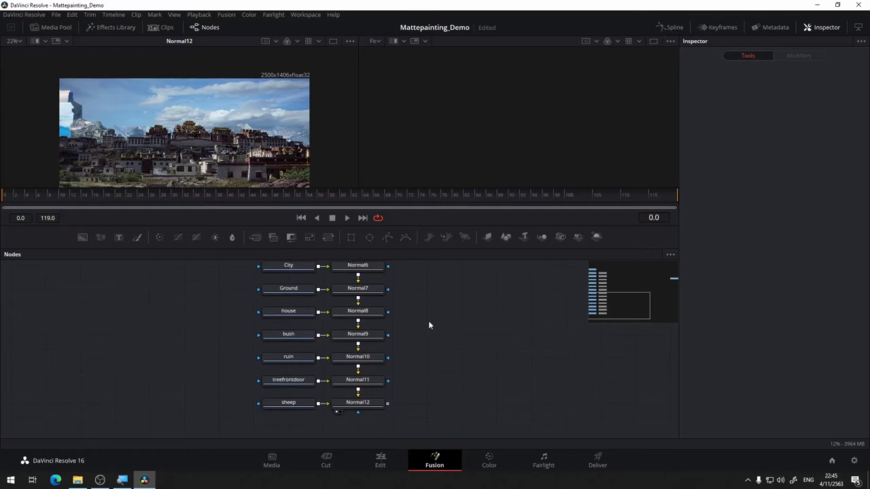
# Delete the whole column of imported Normal merge nodes, keeping only the layer nodes
pyautogui.scroll(-2, 426, 321)
pyautogui.moveTo(427, 320); pyautogui.dragTo(400, 359)
pyautogui.scroll(-2, 401, 359)
pyautogui.moveTo(407, 268); pyautogui.dragTo(358, 427)
pyautogui.press('Delete')
# Move the Ground node out of the layer column into the empty area near MediaOut1
pyautogui.moveTo(420, 355); pyautogui.dragTo(293, 316)
pyautogui.moveTo(407, 283); pyautogui.dragTo(406, 309)
pyautogui.scroll(2, 332, 350)
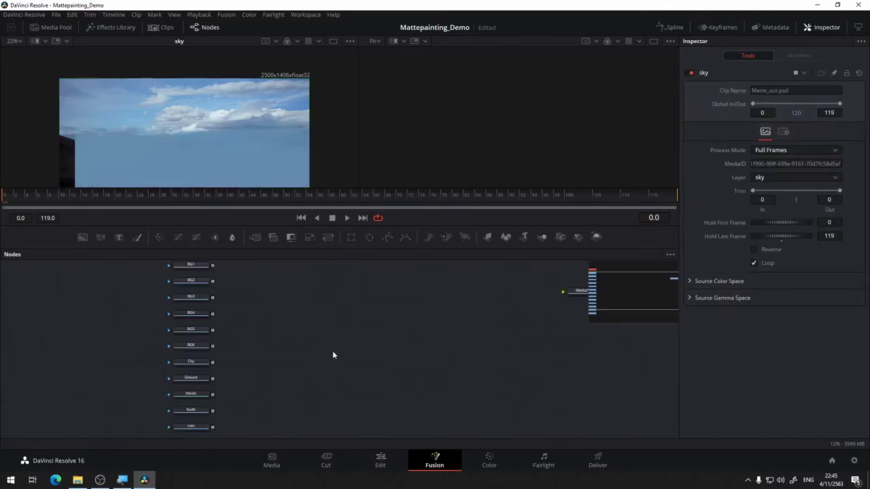
pyautogui.moveTo(235, 381); pyautogui.dragTo(215, 379)
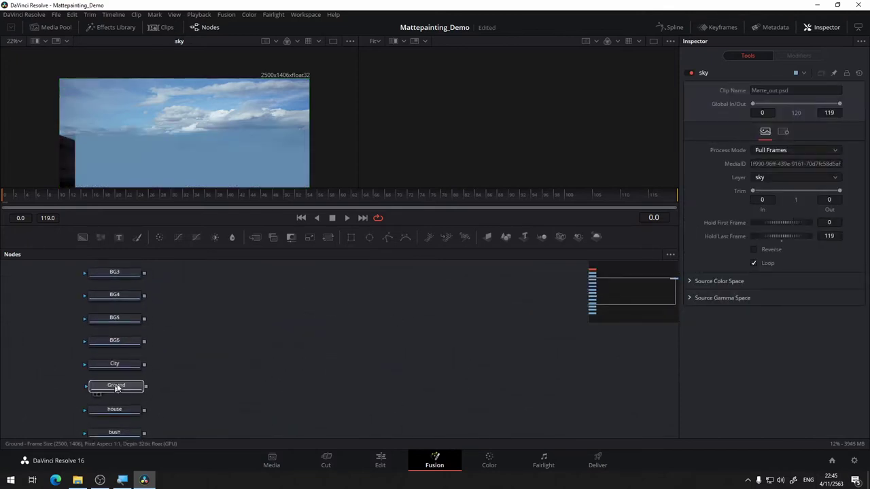
pyautogui.moveTo(114, 387); pyautogui.dragTo(356, 289)
pyautogui.moveTo(446, 299); pyautogui.dragTo(224, 346)
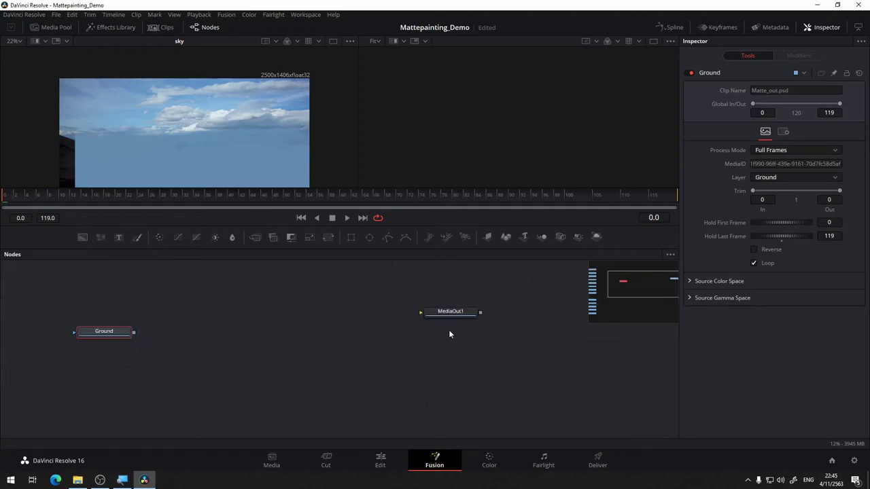
pyautogui.moveTo(333, 339); pyautogui.dragTo(349, 359)
pyautogui.moveTo(144, 352); pyautogui.dragTo(167, 336)
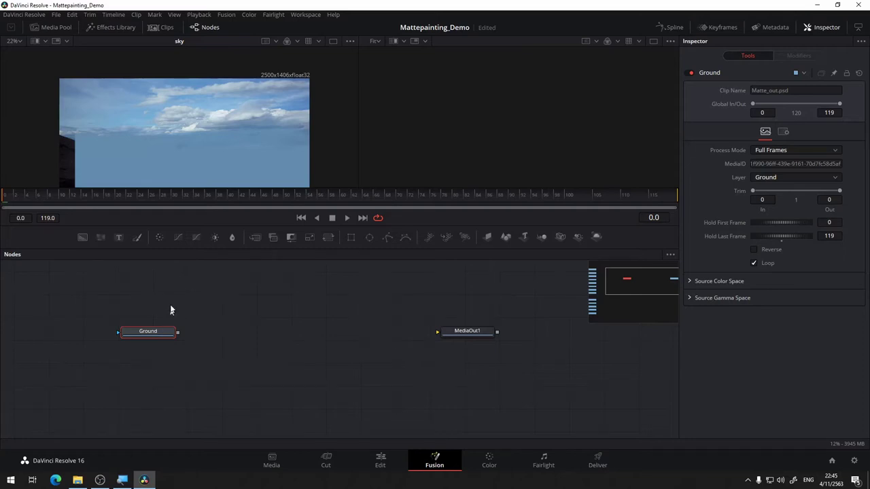
pyautogui.moveTo(376, 356); pyautogui.dragTo(328, 358)
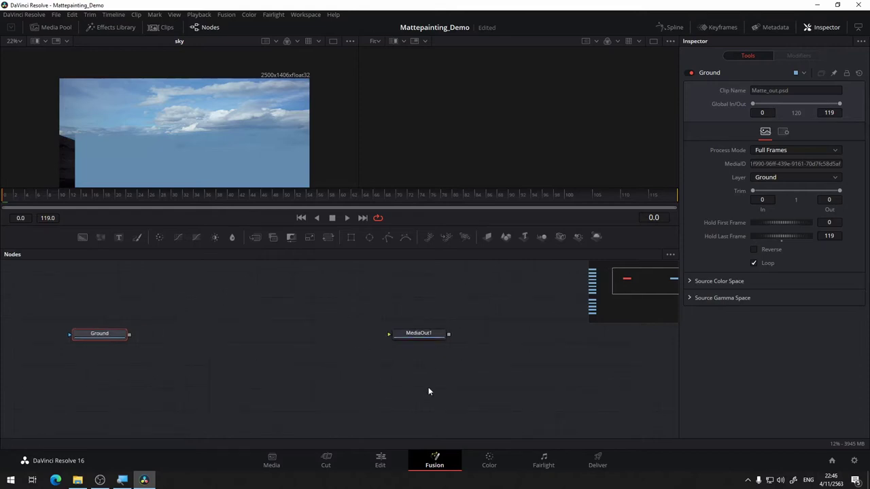
pyautogui.hscroll(-1, 429, 390)
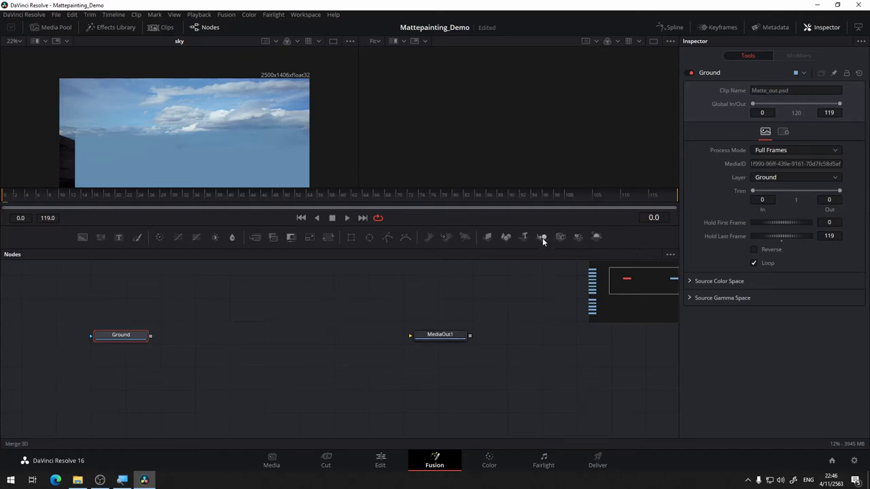
# Add Merge 3D, Camera 3D and Renderer 3D nodes, with the camera feeding the merge and the merge feeding the renderer
pyautogui.moveTo(542, 238); pyautogui.dragTo(262, 324)
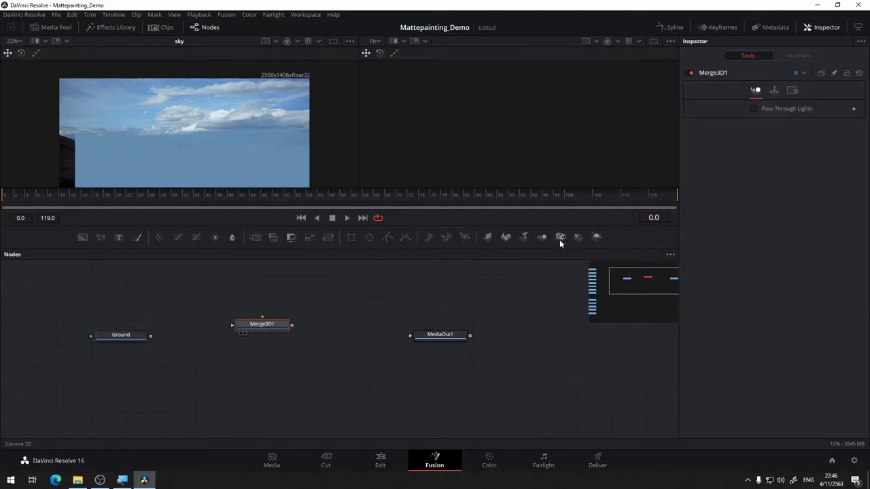
pyautogui.moveTo(560, 239); pyautogui.dragTo(295, 307)
pyautogui.moveTo(259, 285); pyautogui.dragTo(259, 284)
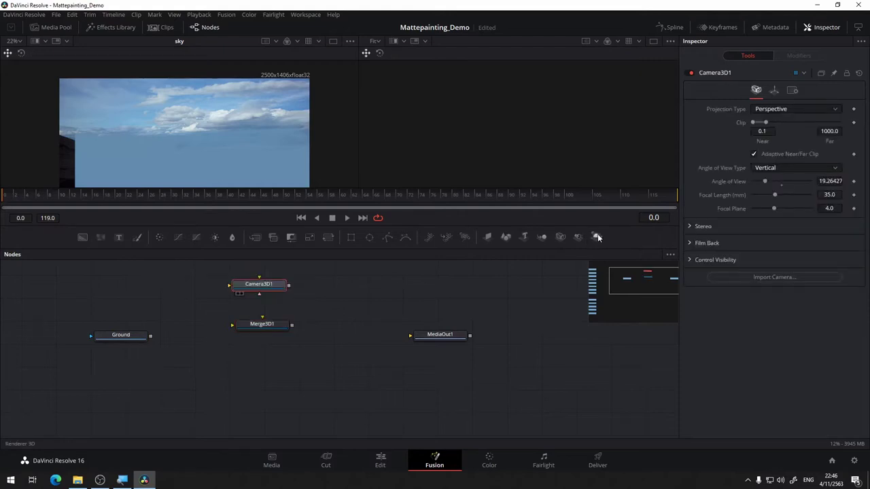
pyautogui.moveTo(596, 237); pyautogui.dragTo(405, 316)
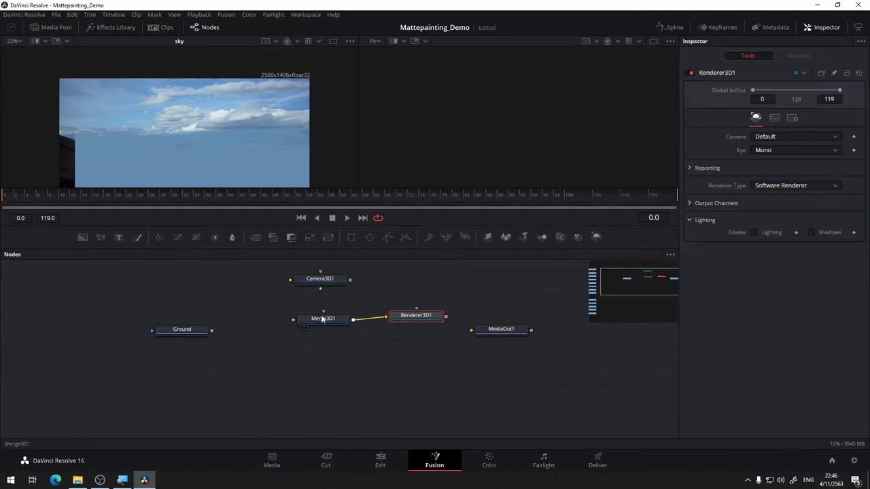
pyautogui.moveTo(350, 282); pyautogui.dragTo(322, 313)
# Place Camera3D1 between Ground and Merge3D1, and connect Ground's output to the camera's image input
pyautogui.click(188, 332)
pyautogui.moveTo(188, 332); pyautogui.dragTo(134, 324)
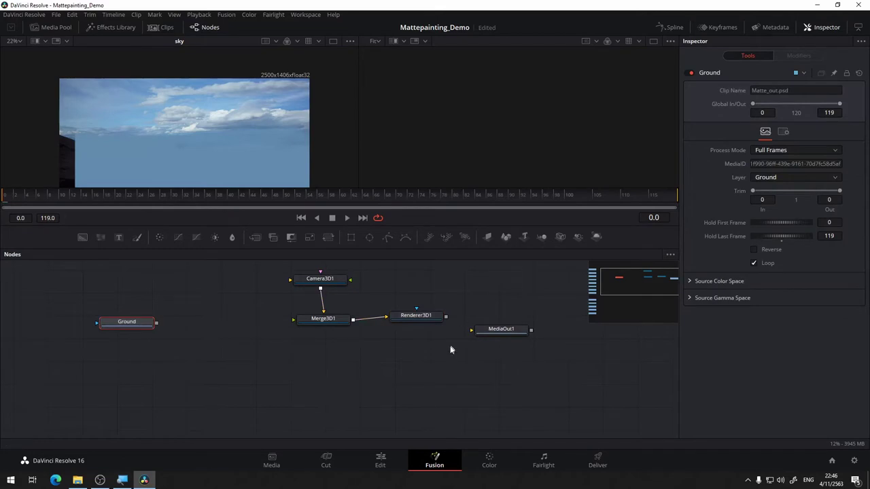
pyautogui.moveTo(431, 356); pyautogui.dragTo(485, 355)
pyautogui.moveTo(384, 282); pyautogui.dragTo(295, 324)
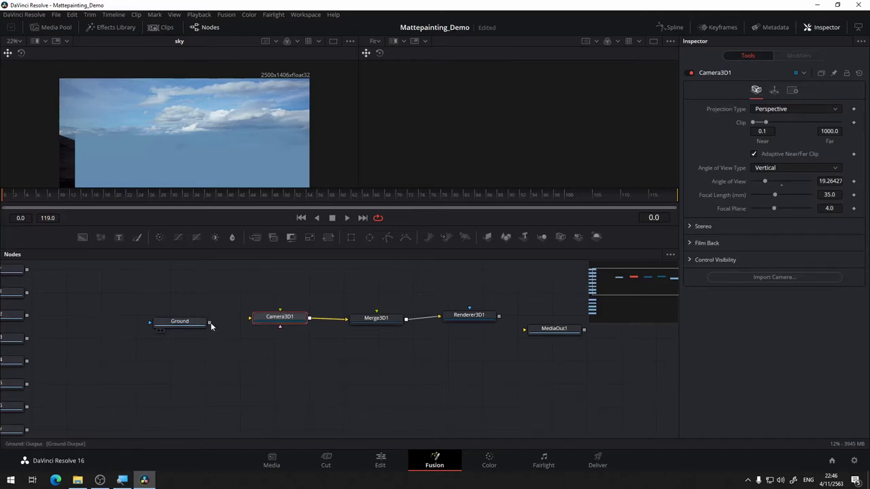
pyautogui.moveTo(212, 323); pyautogui.dragTo(321, 351)
# Turn on arranging tools to grid and line up all nodes to the grid
pyautogui.scroll(2, 295, 323)
pyautogui.rightClick(409, 292)
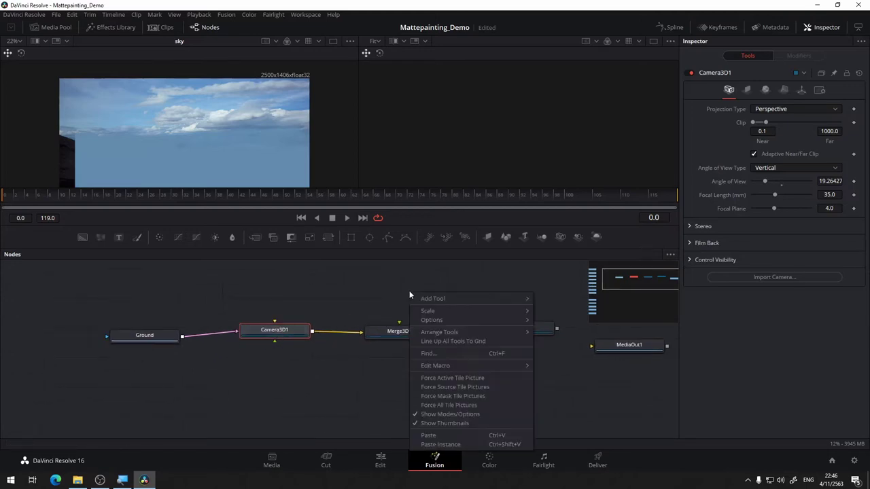
pyautogui.moveTo(519, 331)
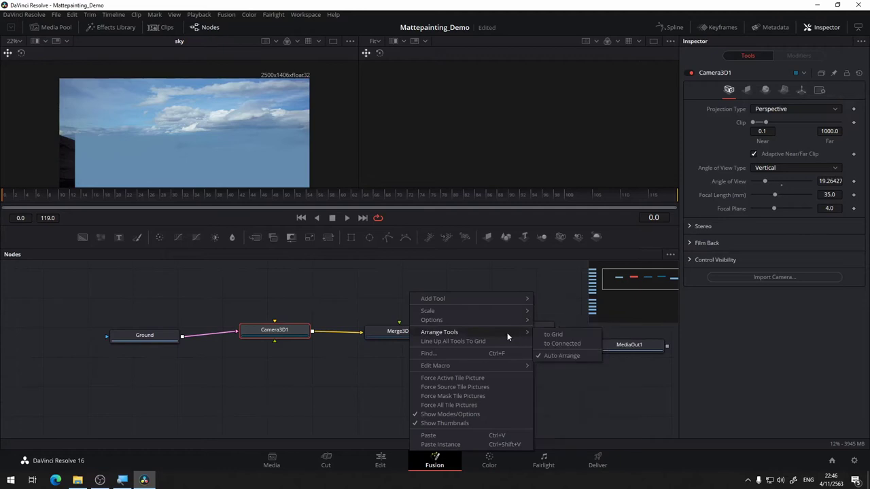
pyautogui.click(553, 333)
pyautogui.rightClick(431, 299)
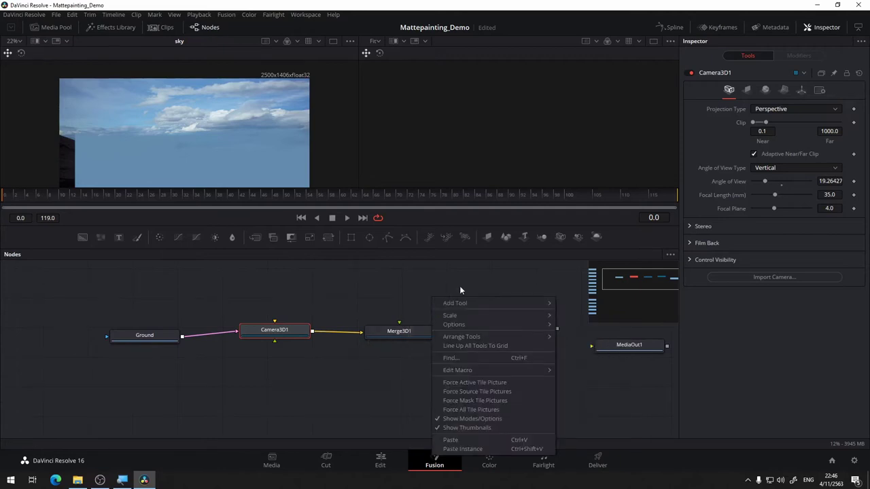
pyautogui.click(489, 346)
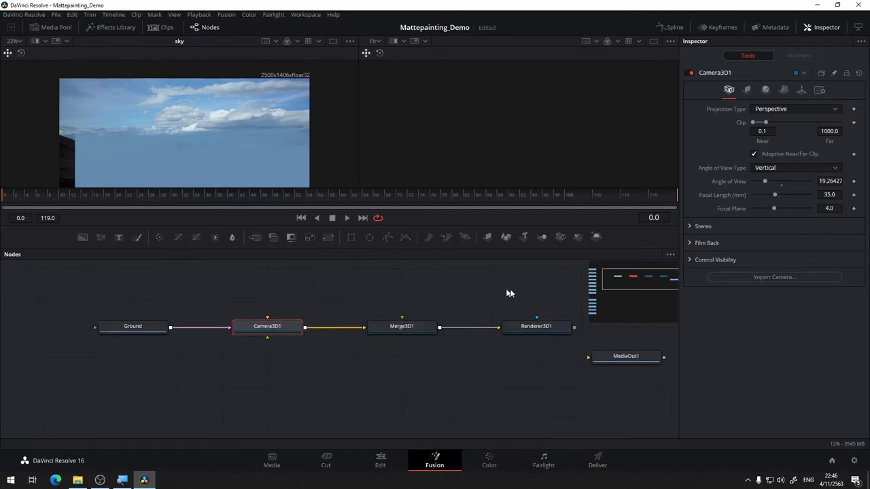
# Align MediaOut1 with the node row, connect Renderer3D1's output to it, and display MediaOut1 in the empty viewer
pyautogui.moveTo(431, 387); pyautogui.dragTo(419, 410)
pyautogui.moveTo(617, 382); pyautogui.dragTo(663, 350)
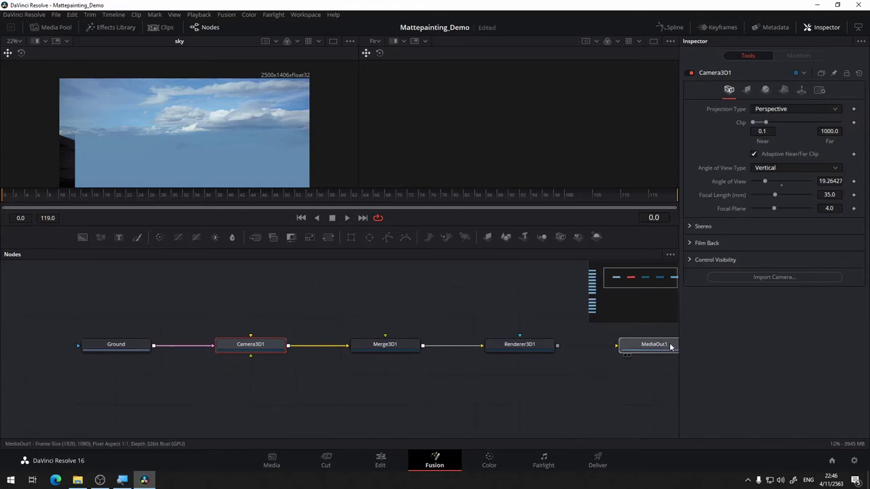
pyautogui.moveTo(528, 348); pyautogui.dragTo(614, 350)
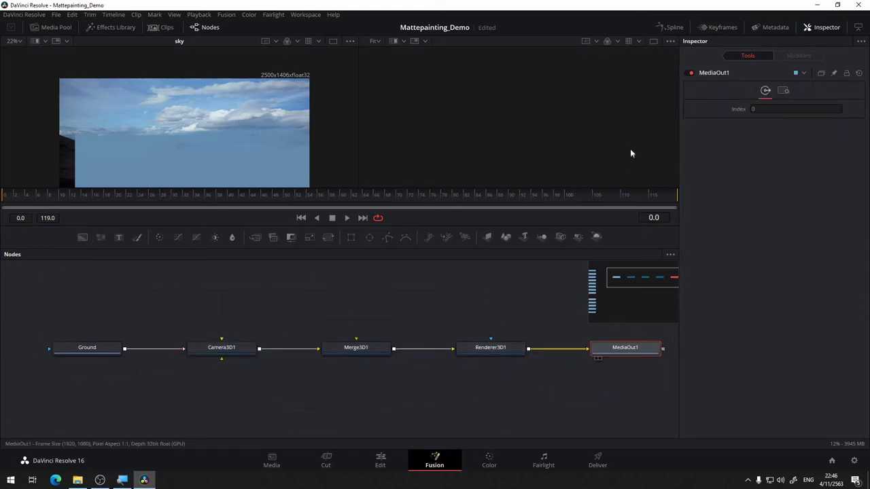
pyautogui.moveTo(630, 150); pyautogui.dragTo(610, 163)
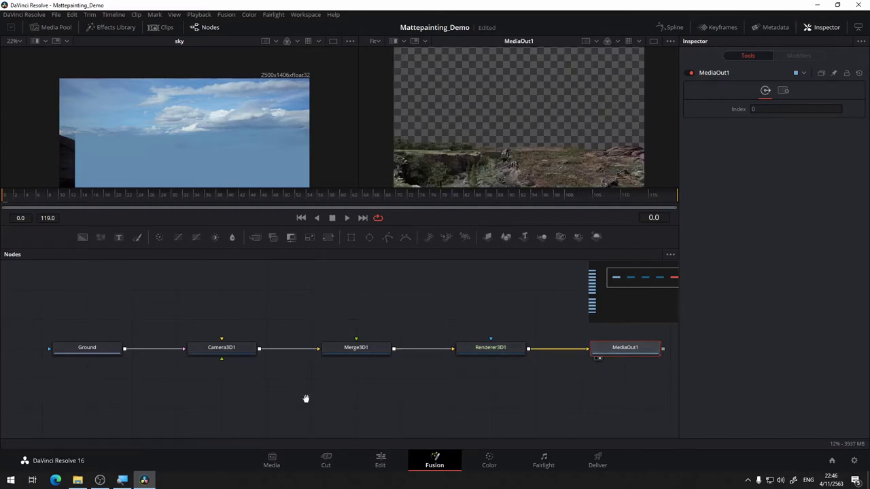
# Display Merge3D1's 3D scene in the viewer that shows the sky layer
pyautogui.moveTo(305, 399); pyautogui.dragTo(439, 394)
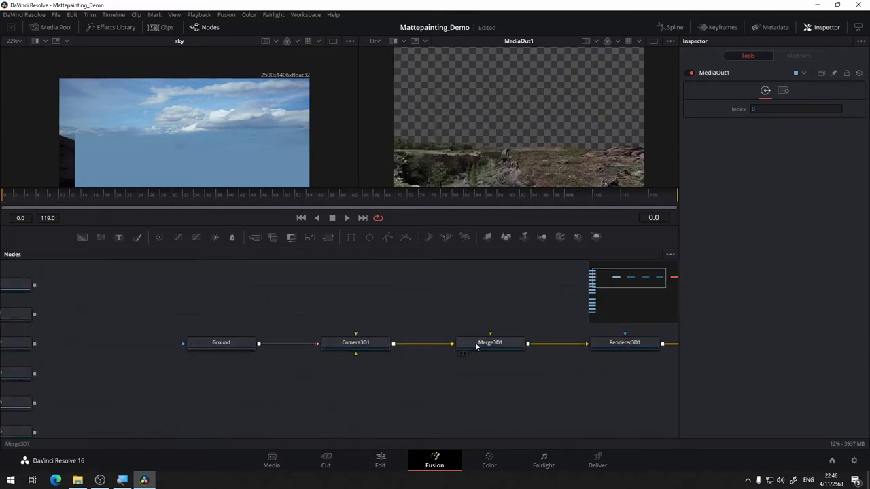
pyautogui.moveTo(476, 347); pyautogui.dragTo(260, 165)
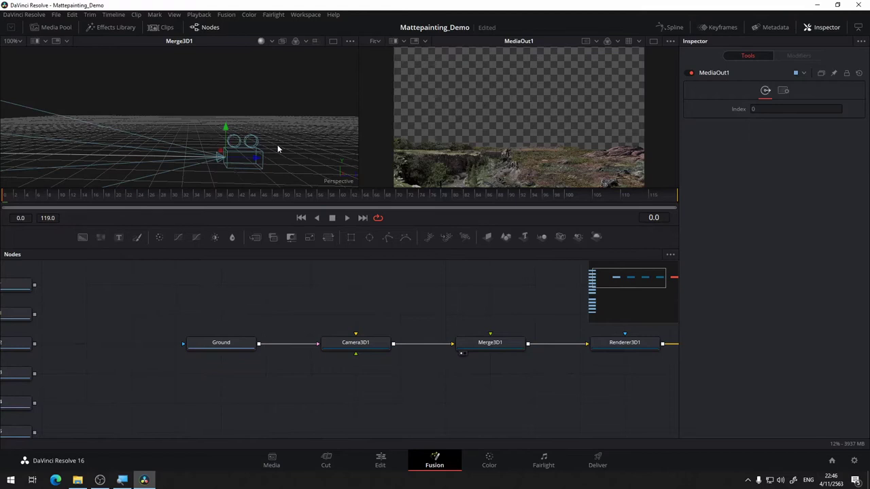
pyautogui.scroll(-2, 277, 149)
pyautogui.moveTo(244, 151); pyautogui.dragTo(273, 165)
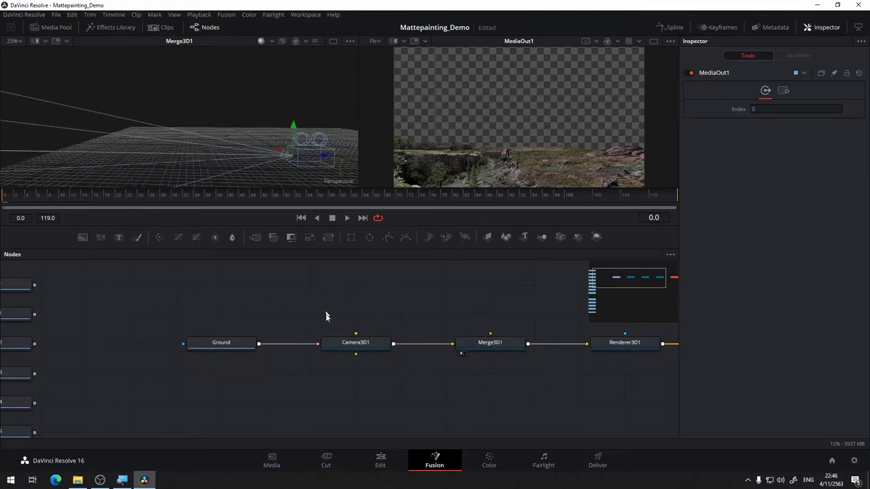
pyautogui.moveTo(384, 330); pyautogui.dragTo(371, 332)
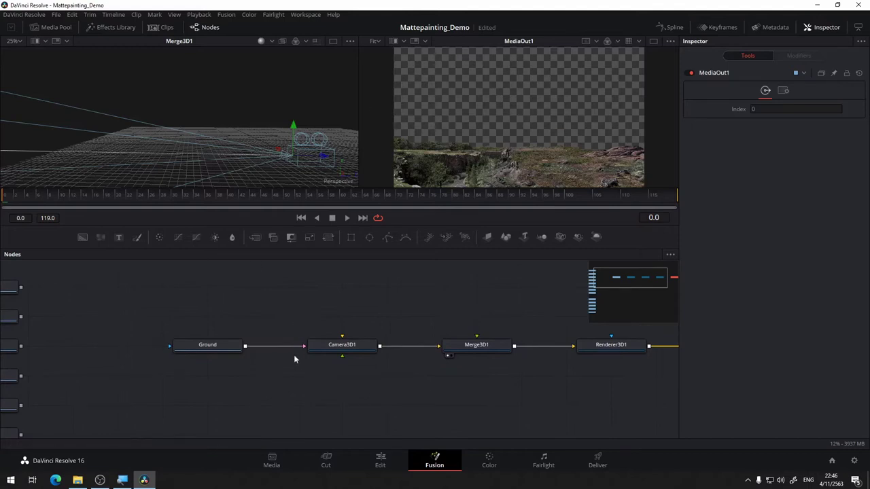
# Add a Shape 3D plane feeding Merge3D1 and move it in front of the camera to about -3.15 on Z
pyautogui.moveTo(458, 316); pyautogui.dragTo(379, 339)
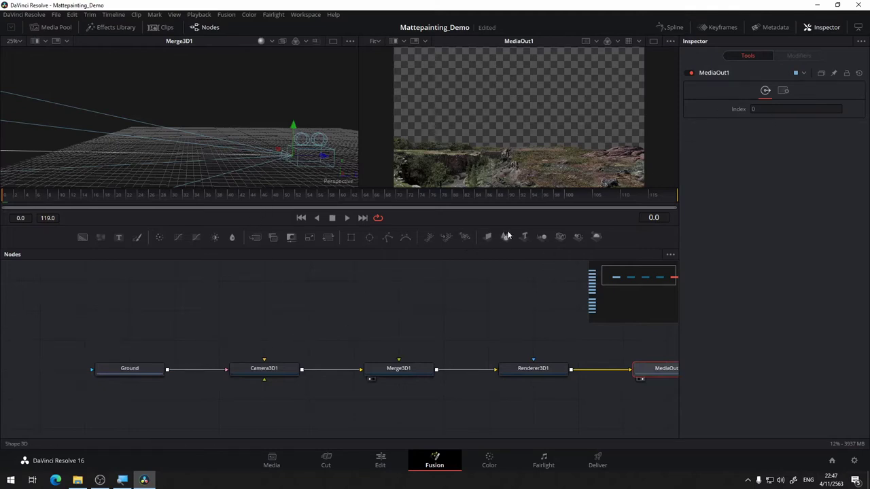
pyautogui.moveTo(507, 237); pyautogui.dragTo(406, 377)
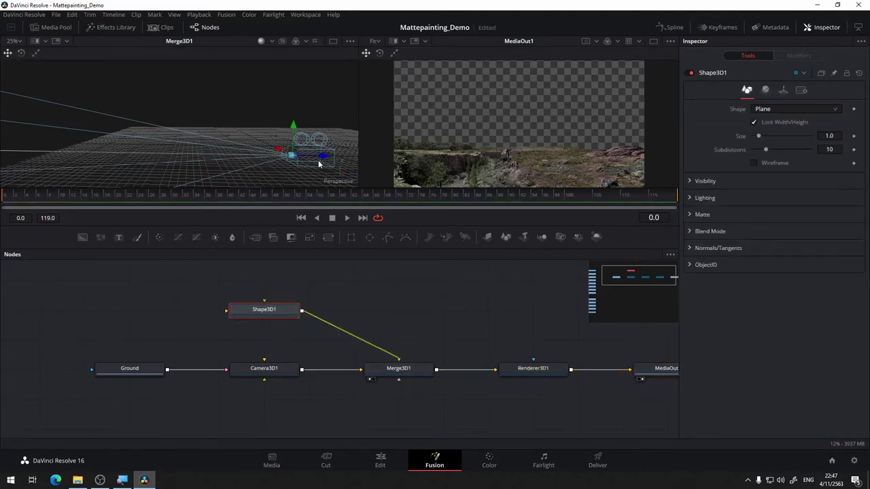
pyautogui.moveTo(277, 161); pyautogui.dragTo(277, 131)
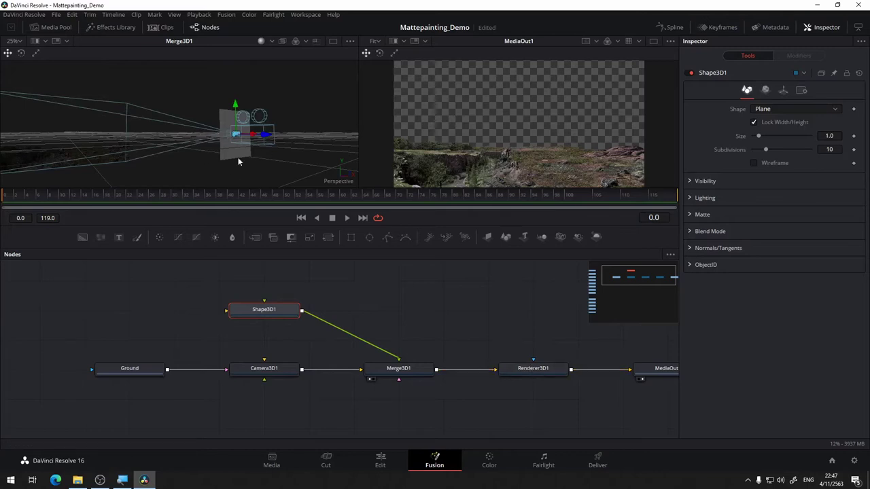
pyautogui.moveTo(238, 161); pyautogui.dragTo(318, 173)
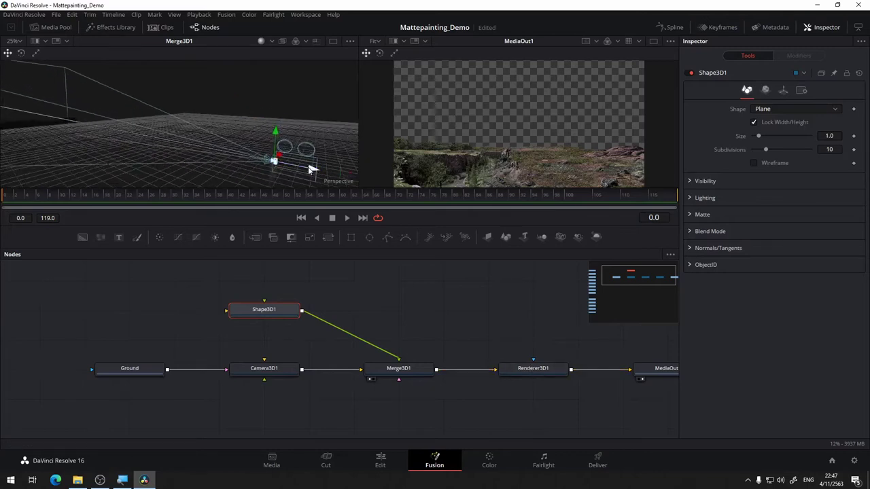
pyautogui.moveTo(307, 167); pyautogui.dragTo(212, 161)
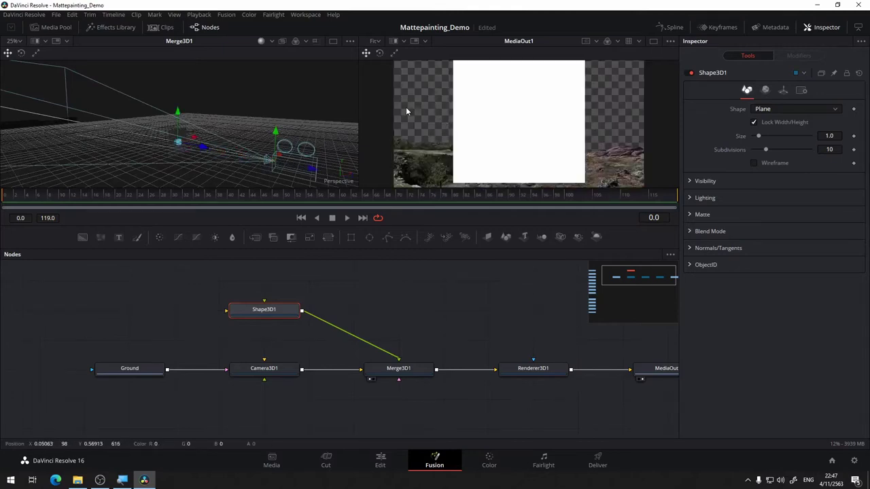
pyautogui.moveTo(406, 111)
pyautogui.mouseDown()
pyautogui.moveTo(402, 139)
pyautogui.moveTo(400, 119)
pyautogui.mouseUp()
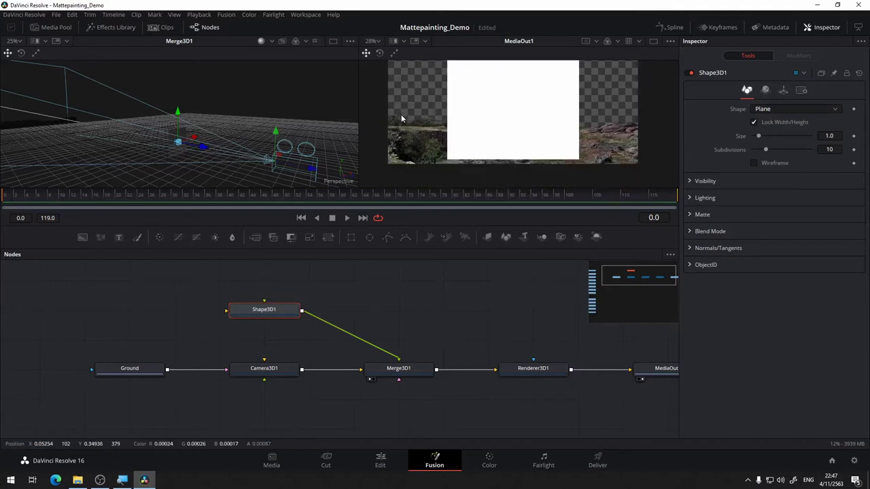
pyautogui.scroll(-1, 400, 119)
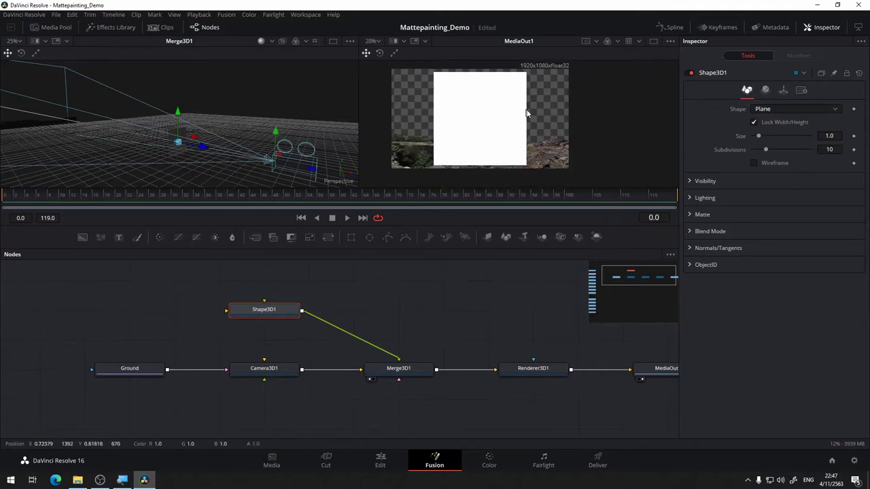
pyautogui.moveTo(629, 140); pyautogui.dragTo(646, 134)
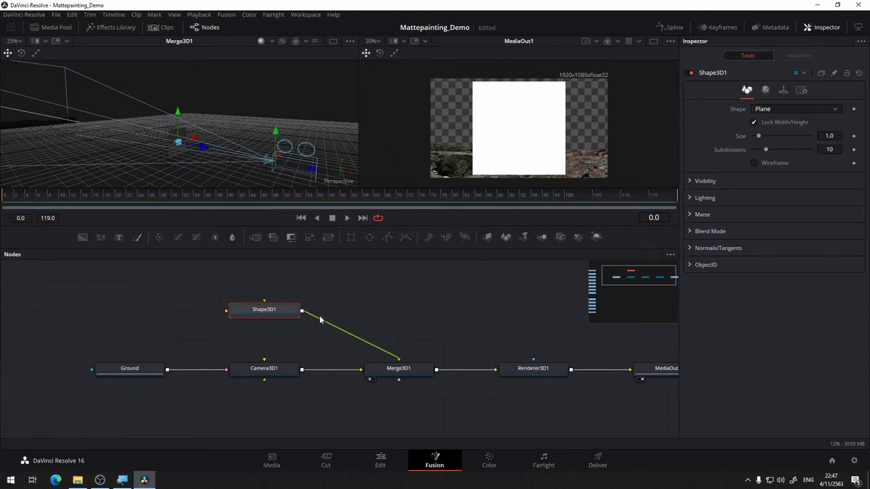
# Turn off the image plane of Camera3D1
pyautogui.click(296, 303)
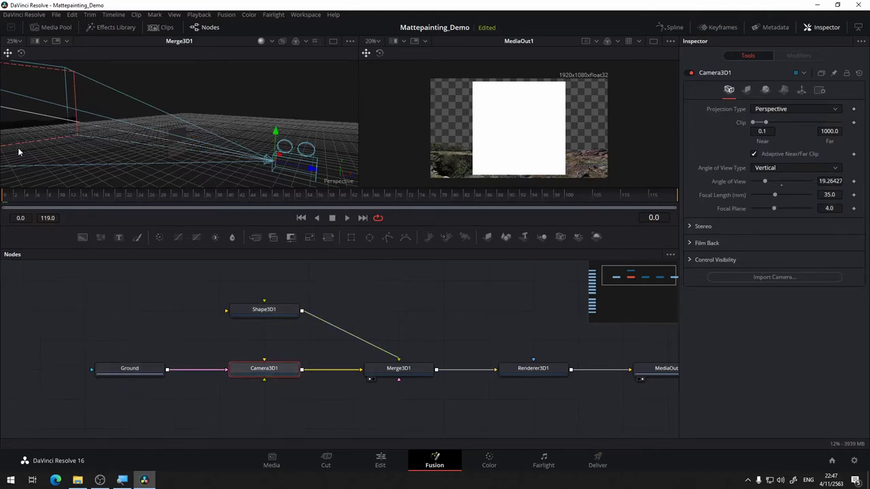
pyautogui.click(747, 90)
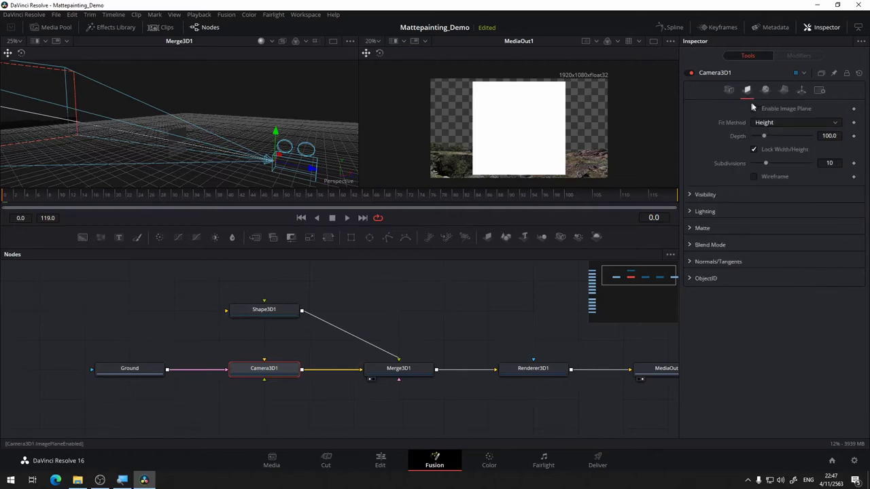
pyautogui.click(754, 108)
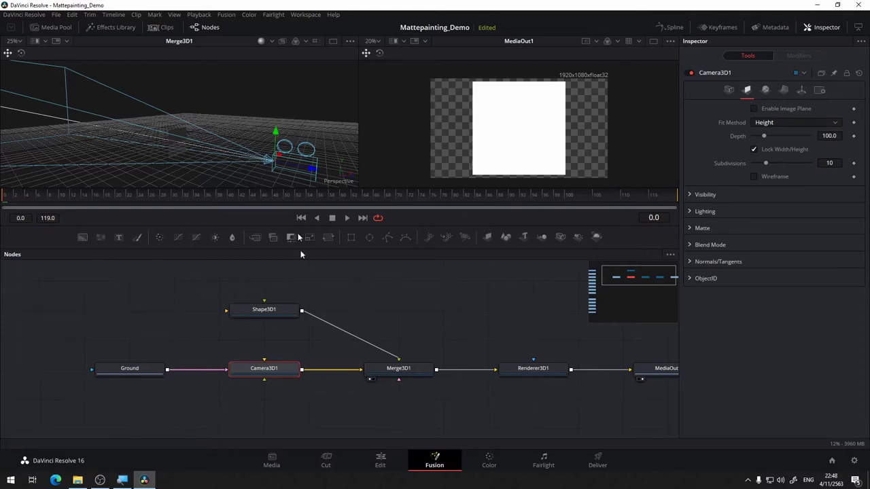
# Check the Lighting setting in the Merge3D1 viewer's 3D options and examine the plane in front of the camera
pyautogui.rightClick(304, 105)
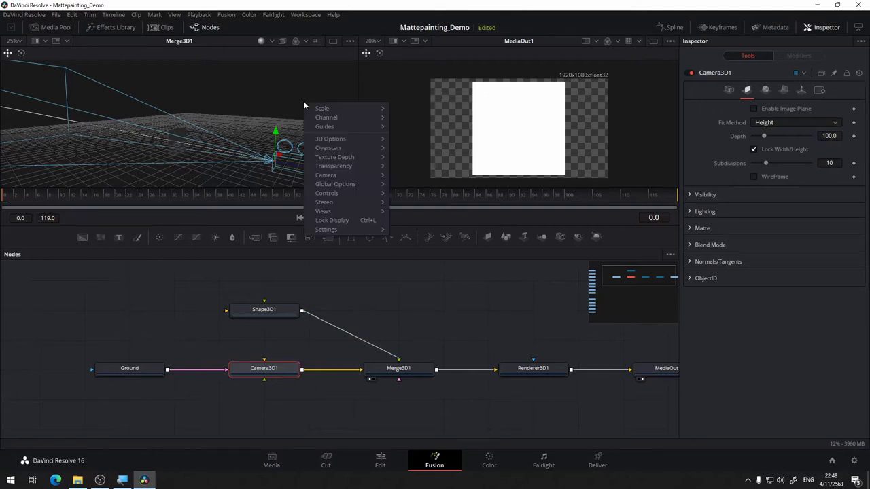
pyautogui.moveTo(377, 167)
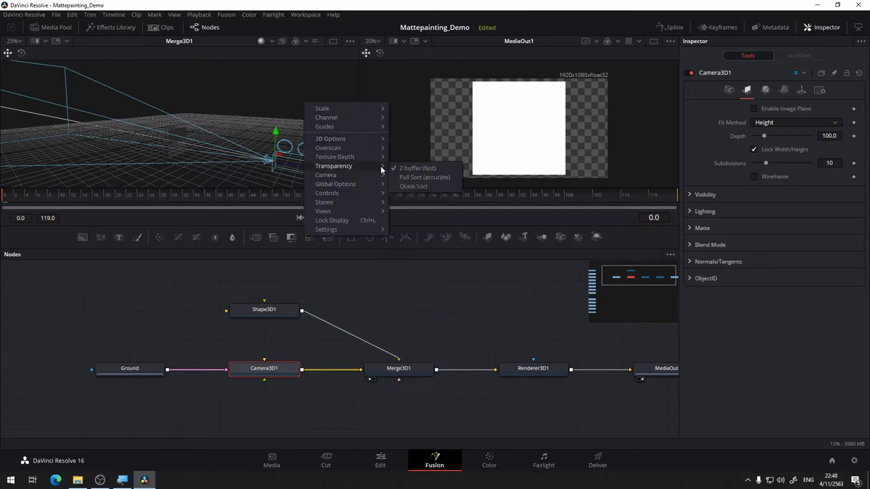
pyautogui.moveTo(389, 144)
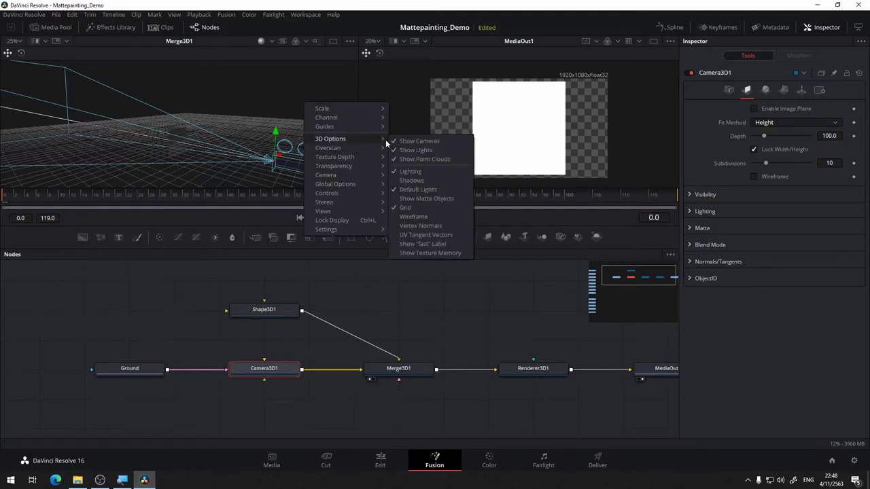
pyautogui.click(412, 174)
pyautogui.moveTo(362, 332); pyautogui.dragTo(403, 308)
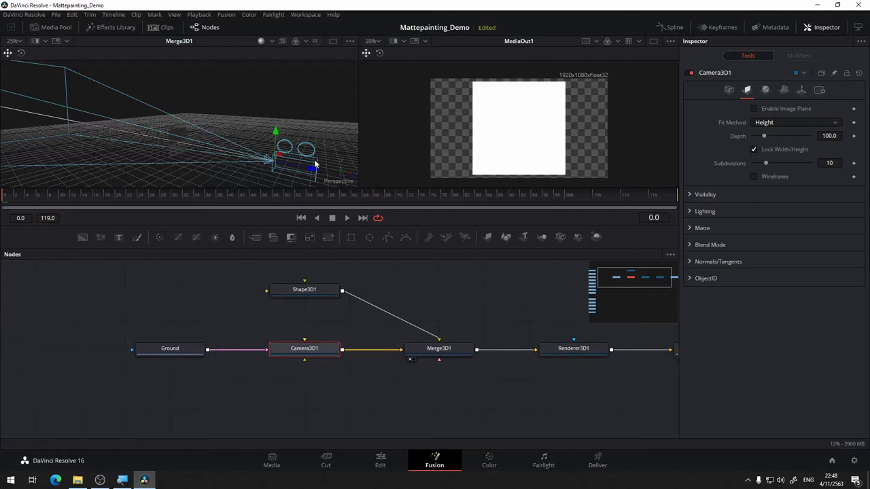
pyautogui.moveTo(214, 135); pyautogui.dragTo(217, 101)
pyautogui.scroll(2, 207, 158)
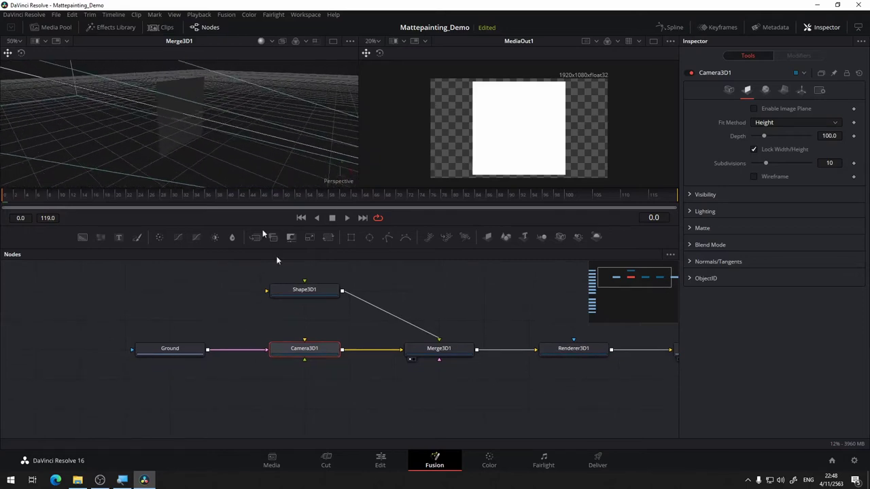
# Enable lighting on Renderer3D1 and camera projection on Camera3D1
pyautogui.click(591, 351)
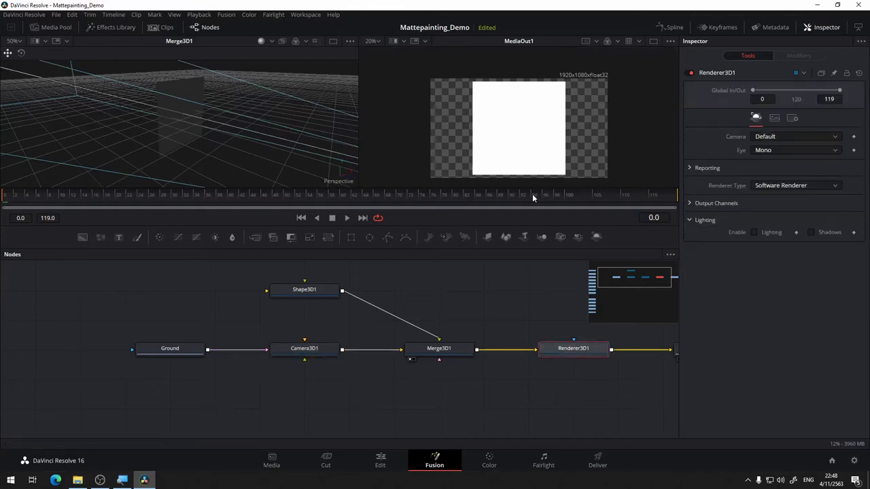
pyautogui.click(754, 233)
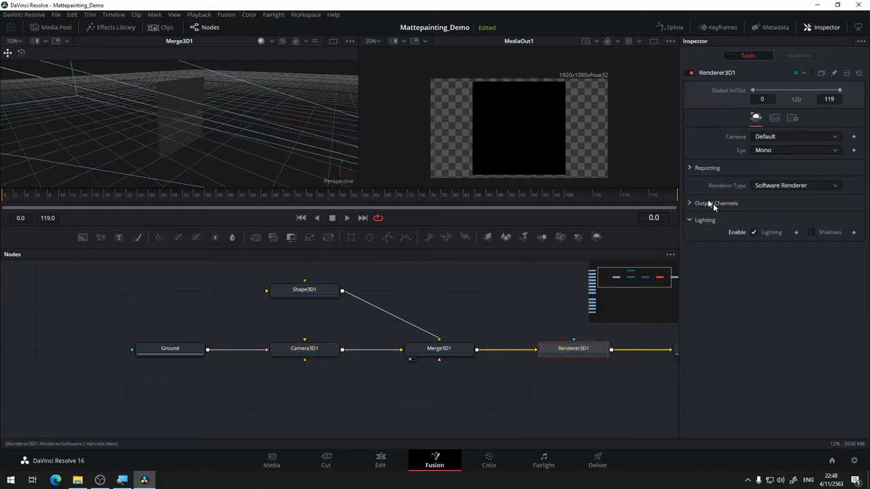
pyautogui.click(302, 352)
pyautogui.click(783, 89)
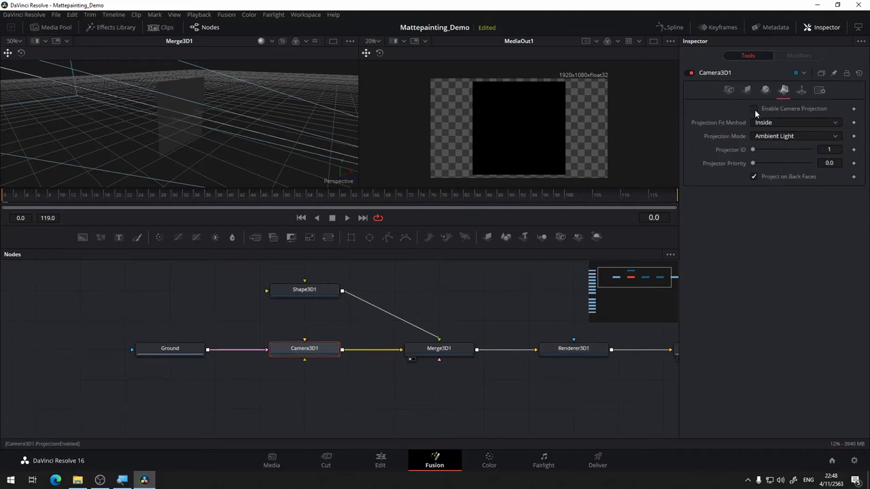
pyautogui.click(752, 109)
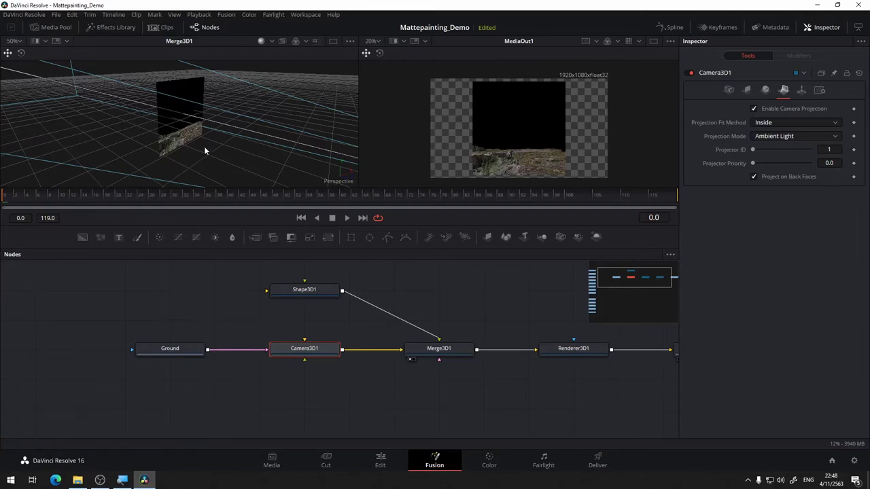
# Examine the Ground projection on the plane and shift Camera3D1 slightly along its vertical axis
pyautogui.moveTo(261, 161); pyautogui.dragTo(457, 129)
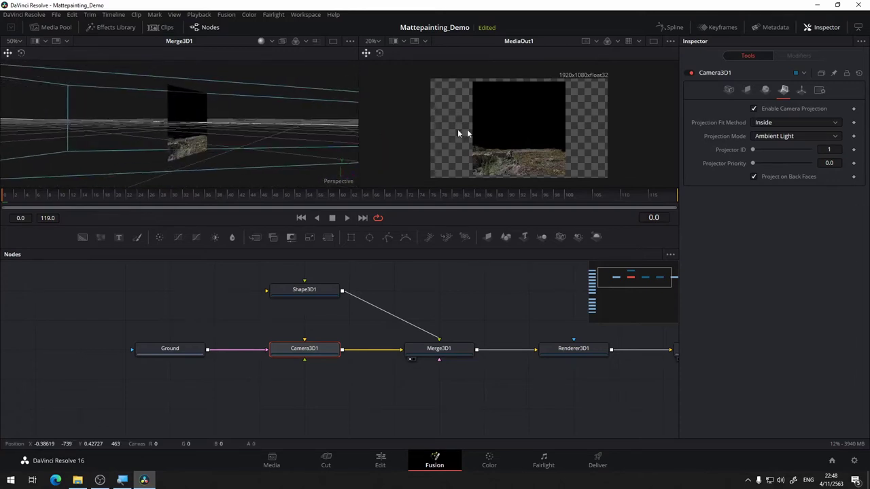
pyautogui.scroll(3, 537, 152)
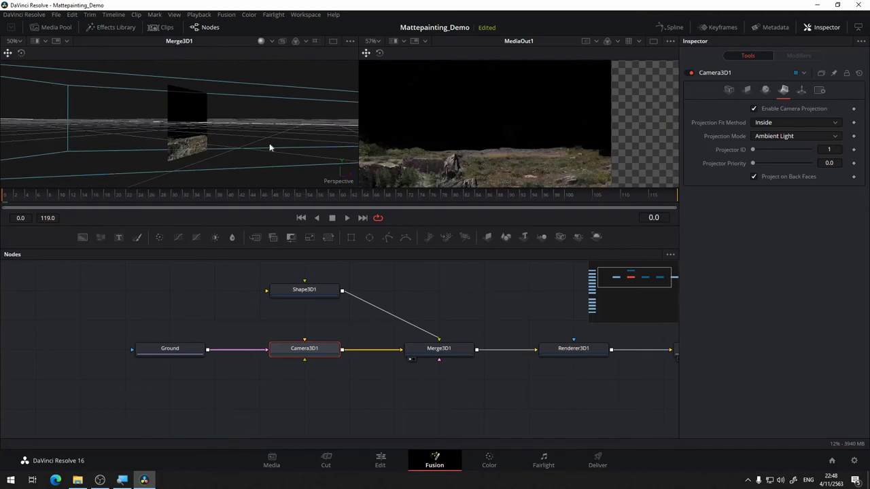
pyautogui.moveTo(313, 146); pyautogui.dragTo(192, 97)
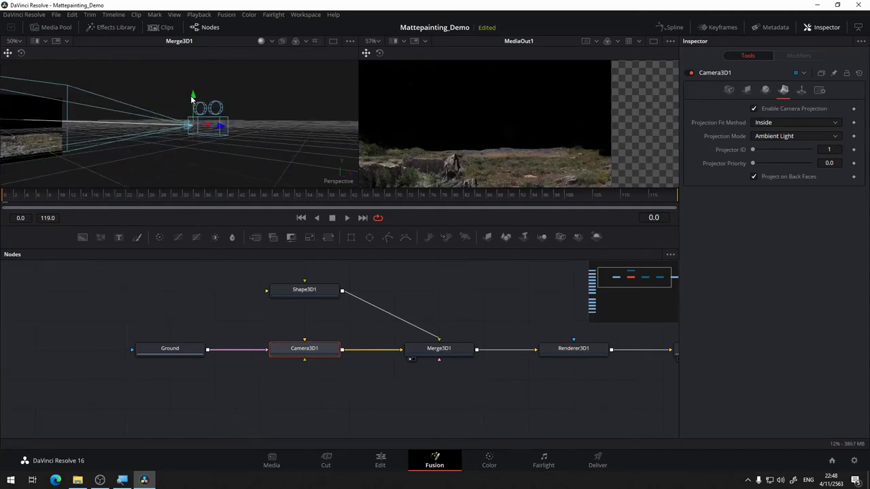
pyautogui.scroll(-5, 481, 127)
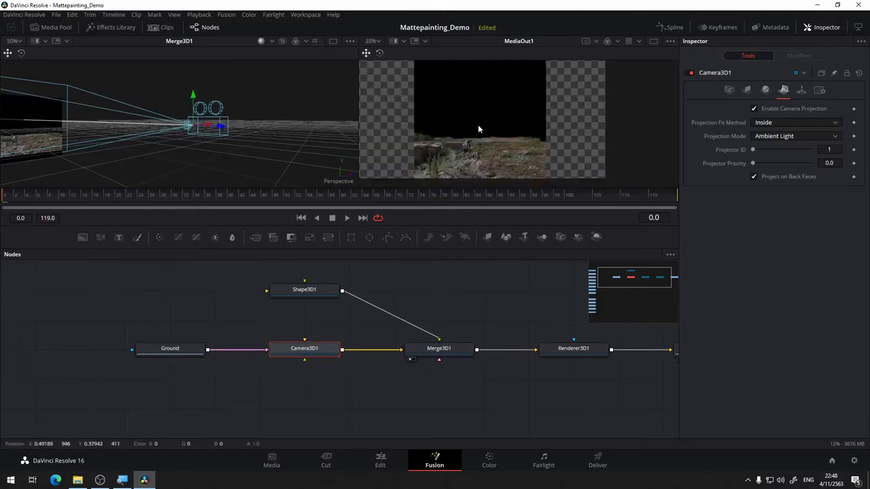
pyautogui.moveTo(193, 94); pyautogui.dragTo(209, 121)
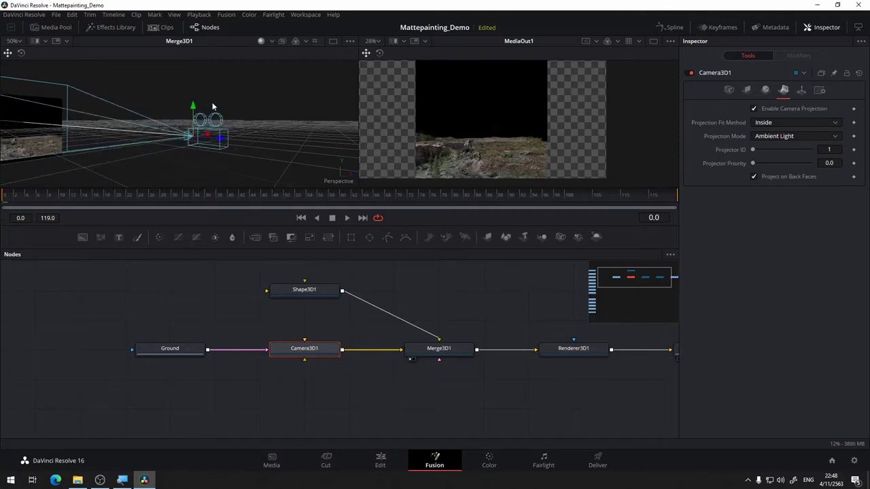
# Set the X rotation of the Shape3D1 plane to -90 degrees
pyautogui.moveTo(193, 290); pyautogui.dragTo(334, 275)
pyautogui.click(457, 283)
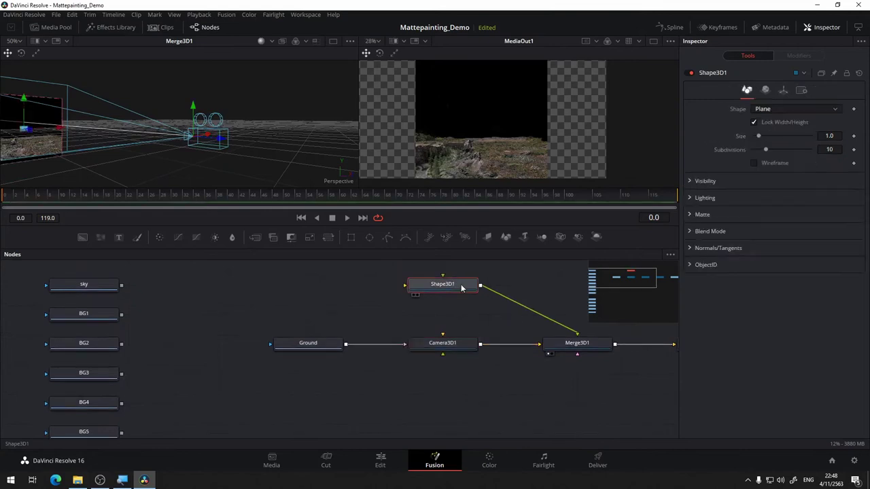
pyautogui.click(782, 93)
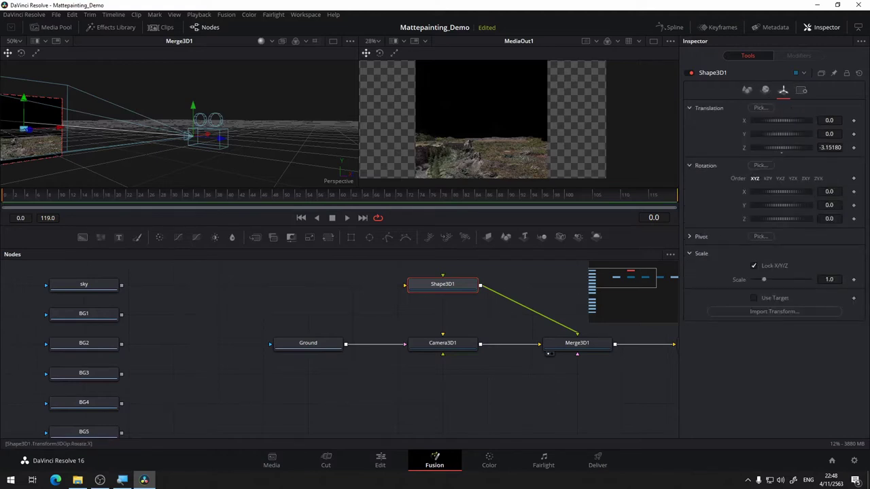
pyautogui.click(829, 191)
pyautogui.write('-90')
pyautogui.press('Tab')
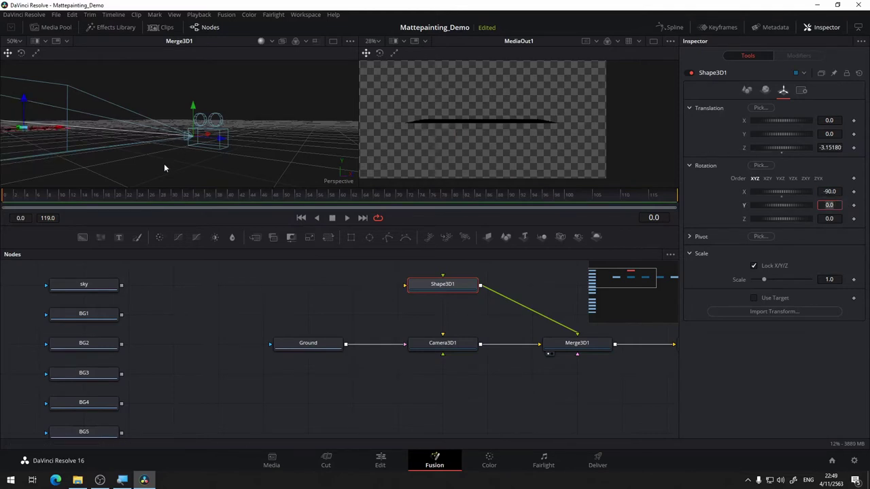
# Raise Camera3D1 to about 0.42 above the plane and enlarge Shape3D1 to a uniform scale of 5
pyautogui.moveTo(163, 168); pyautogui.dragTo(248, 160)
pyautogui.moveTo(285, 113); pyautogui.dragTo(294, 92)
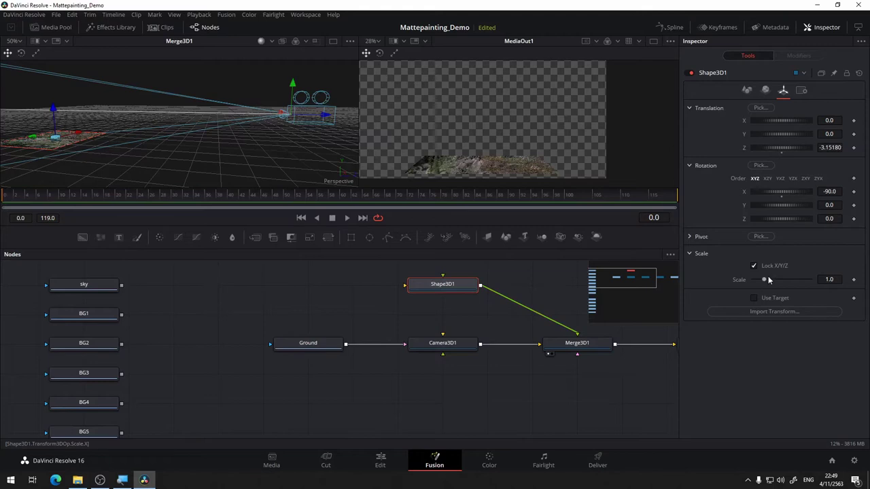
pyautogui.moveTo(766, 279); pyautogui.dragTo(832, 280)
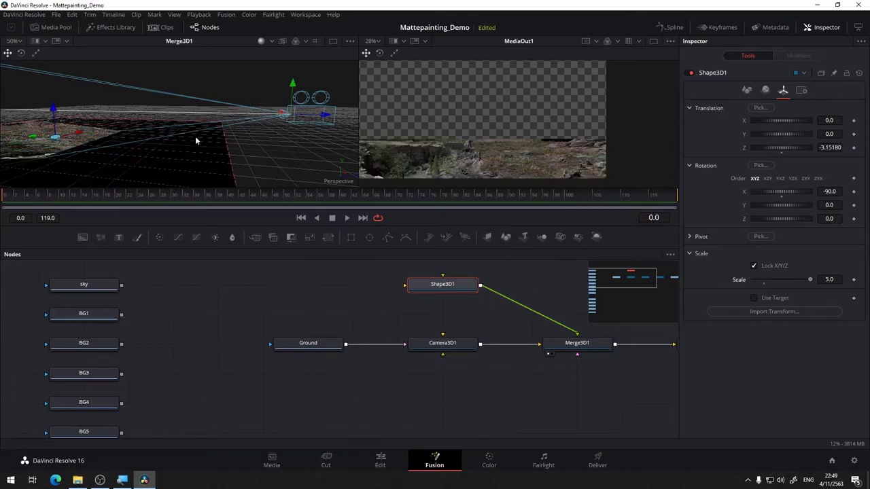
# Set the uniform scale of the Shape3D1 plane to 30
pyautogui.scroll(-3, 252, 158)
pyautogui.scroll(-2, 244, 158)
pyautogui.moveTo(232, 148); pyautogui.dragTo(231, 238)
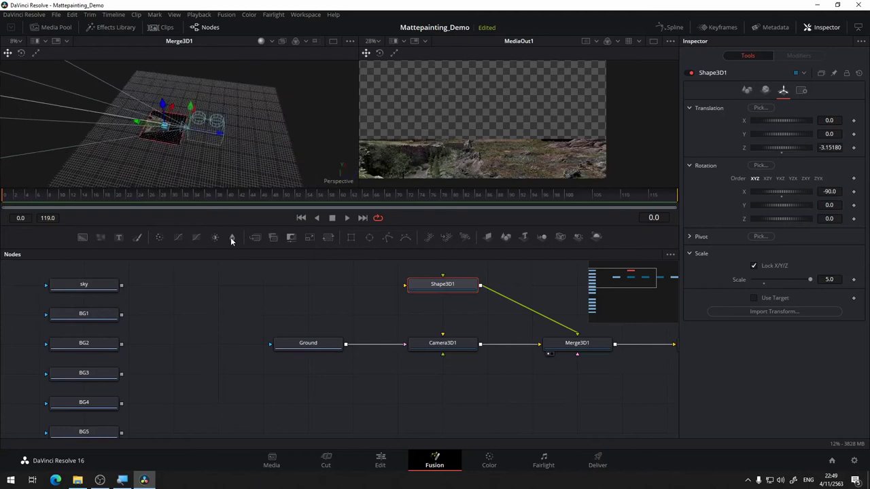
pyautogui.click(828, 280)
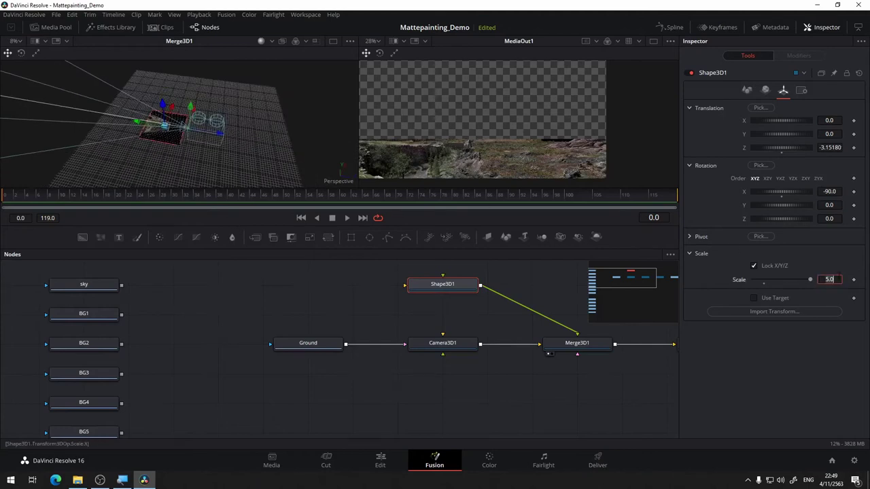
pyautogui.write('30')
pyautogui.press('Return')
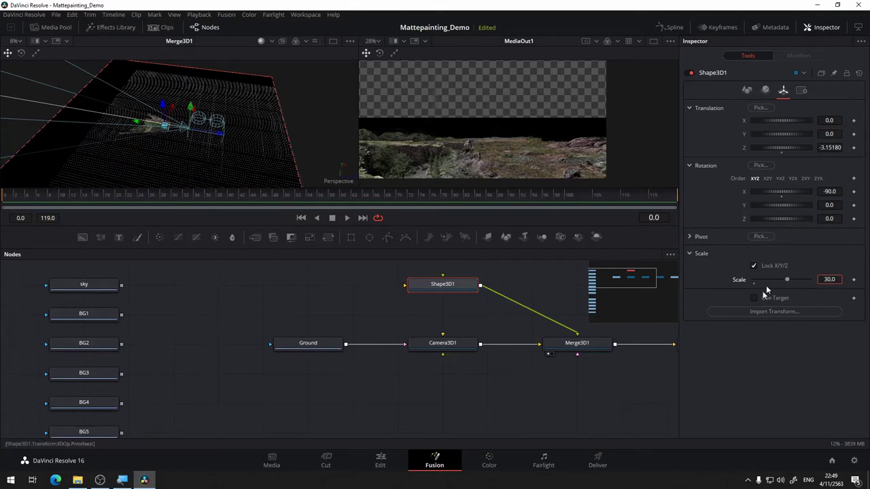
# Unlock the X/Y/Z scale of Shape3D1 and set both the X and Z scale to 25
pyautogui.click(753, 267)
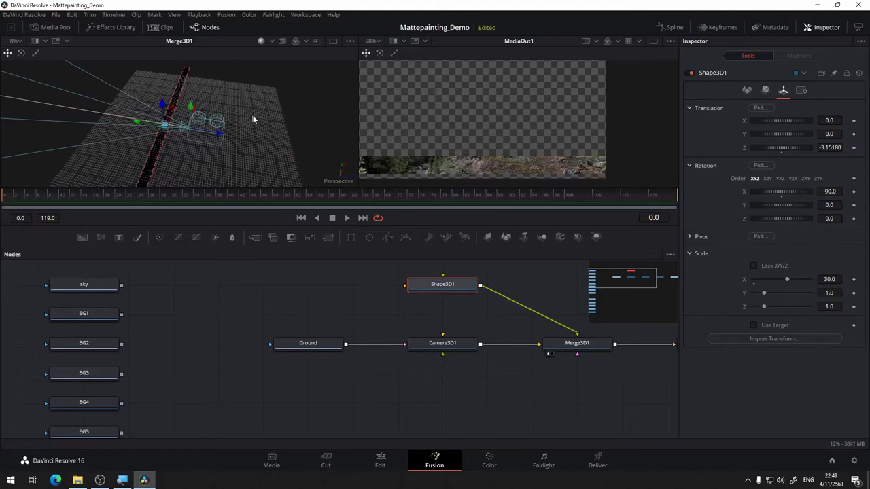
pyautogui.doubleClick(829, 279)
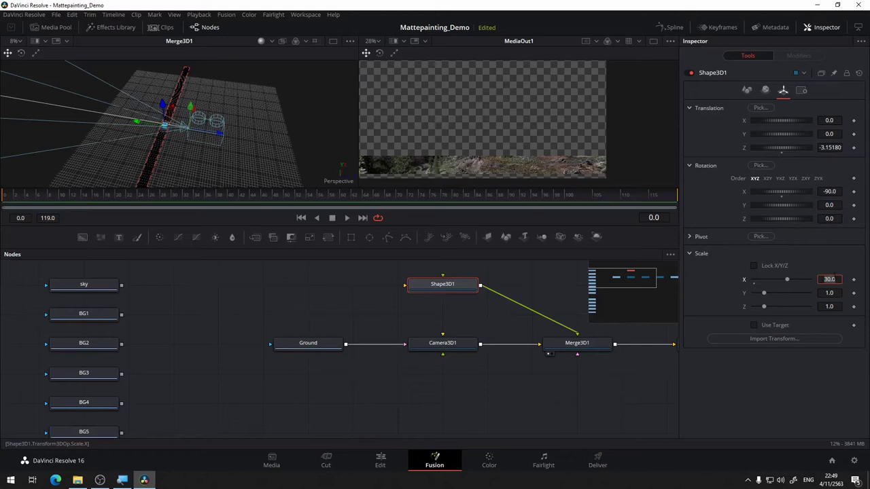
pyautogui.write('25')
pyautogui.write('0')
pyautogui.doubleClick(838, 306)
pyautogui.write('25')
pyautogui.press('Return')
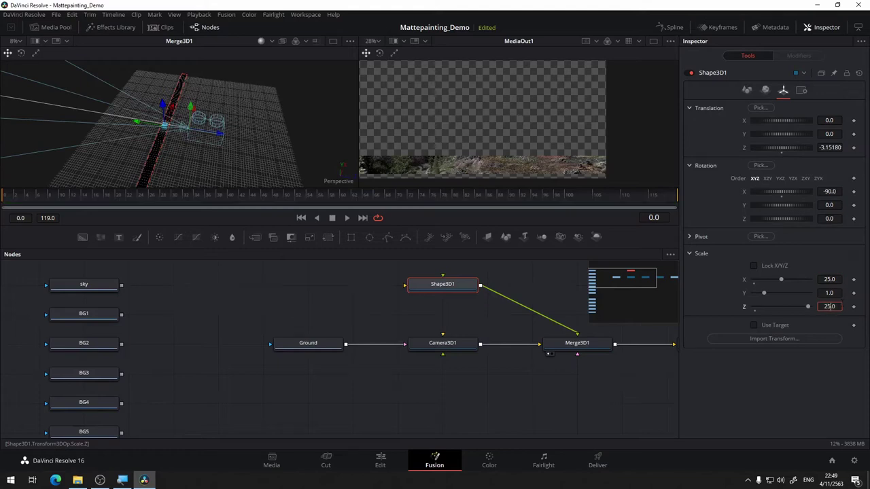
# Set the Z scale of the Shape3D1 plane back to 1 and its Y scale to 15
pyautogui.click(839, 294)
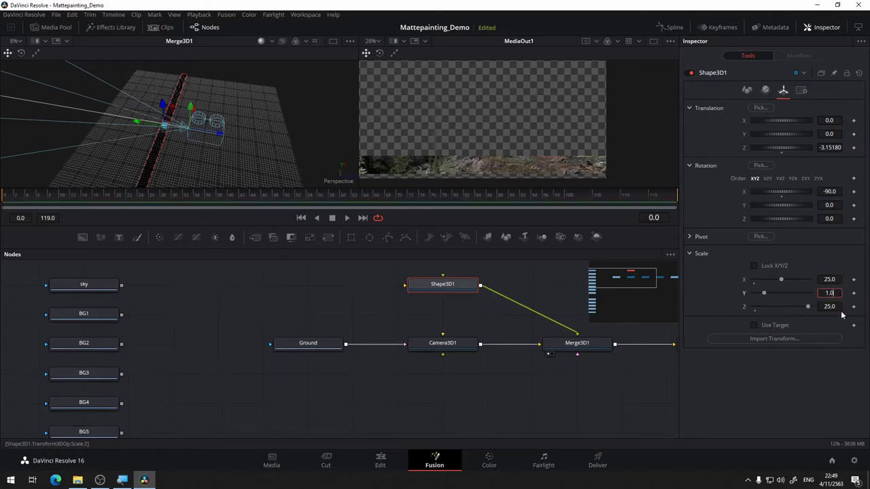
pyautogui.click(807, 307)
pyautogui.click(829, 306)
pyautogui.write('1')
pyautogui.press('Return')
pyautogui.click(839, 292)
pyautogui.write('15')
pyautogui.press('Tab')
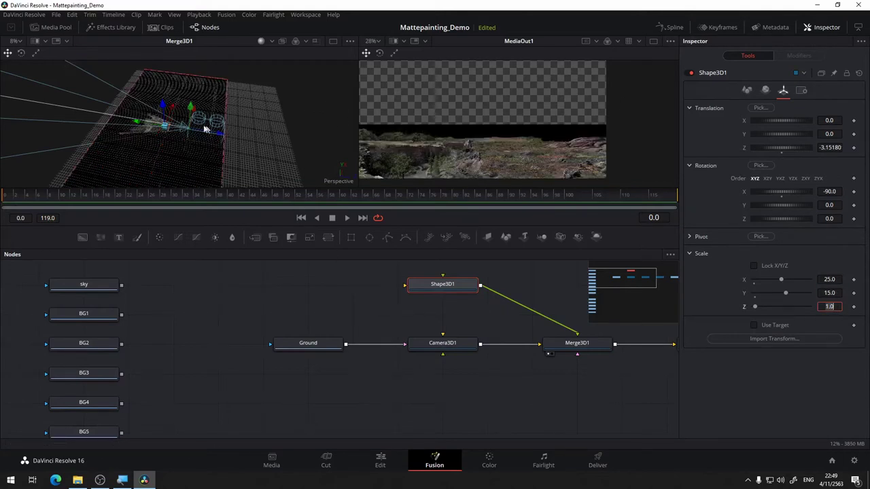
# Move Camera3D1 back to about Z 2.92 and enable Use Target in its transform settings
pyautogui.moveTo(219, 139); pyautogui.dragTo(248, 135)
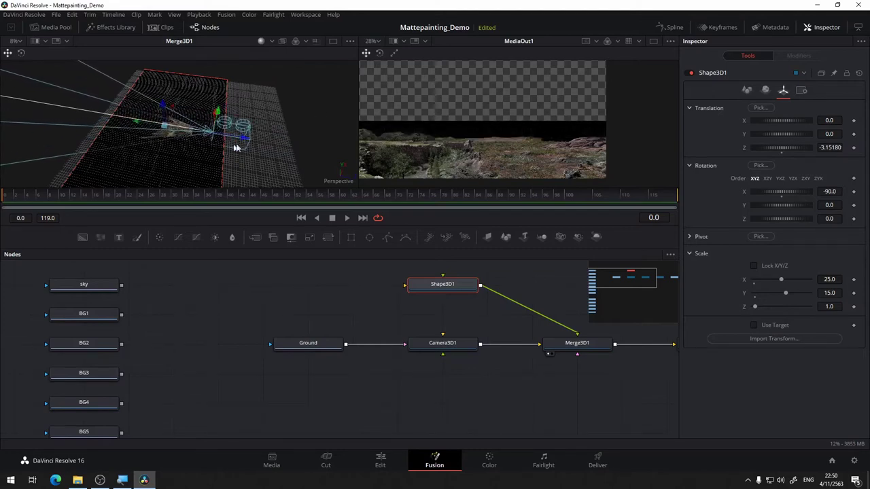
pyautogui.click(453, 348)
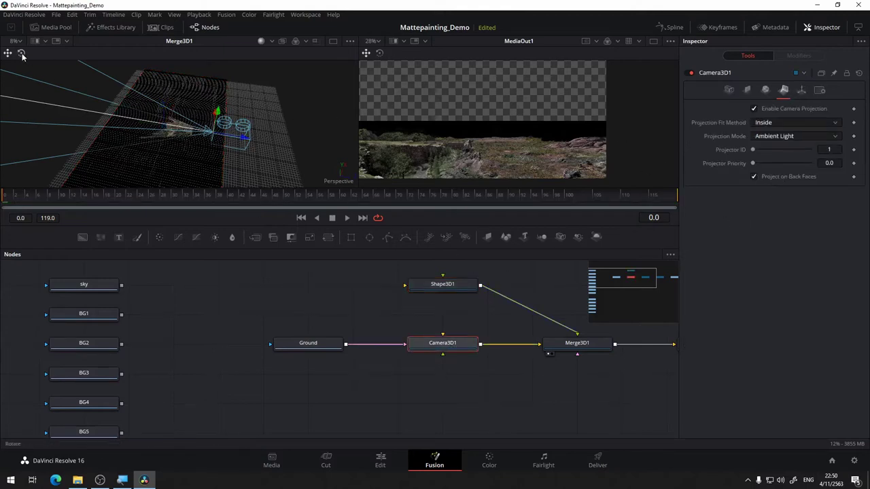
pyautogui.click(796, 93)
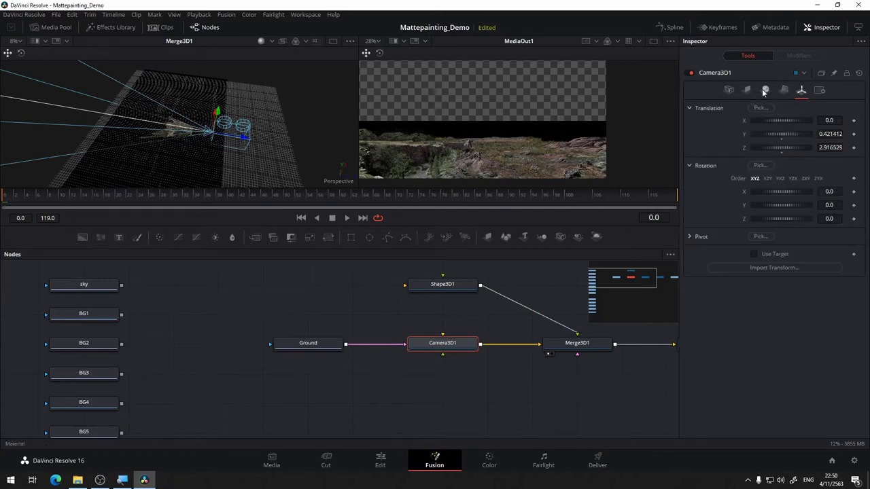
pyautogui.click(753, 254)
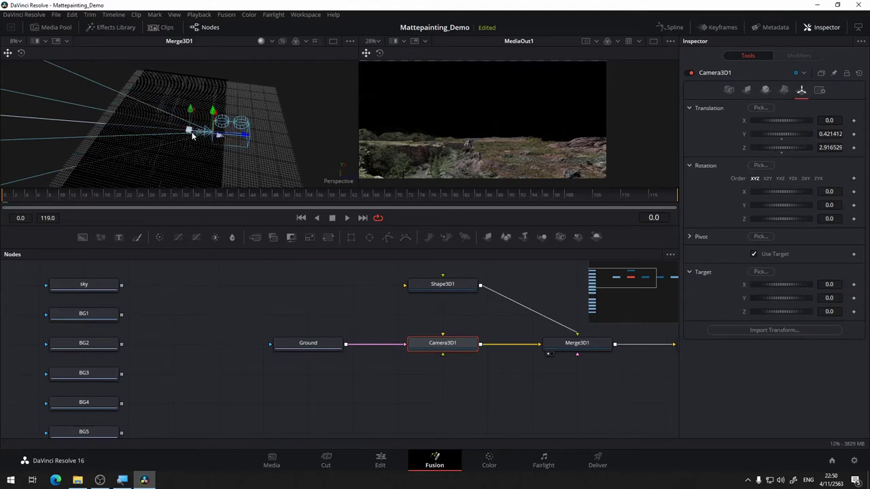
# Shift the Camera3D1 target to about Z -3.03 and move the camera to about Y 4.2, Z 13.82
pyautogui.scroll(3, 192, 136)
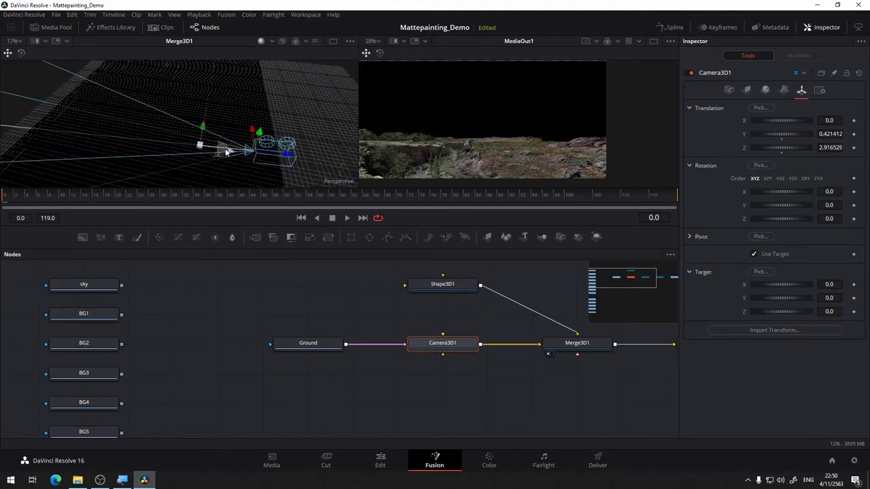
pyautogui.moveTo(231, 153); pyautogui.dragTo(180, 157)
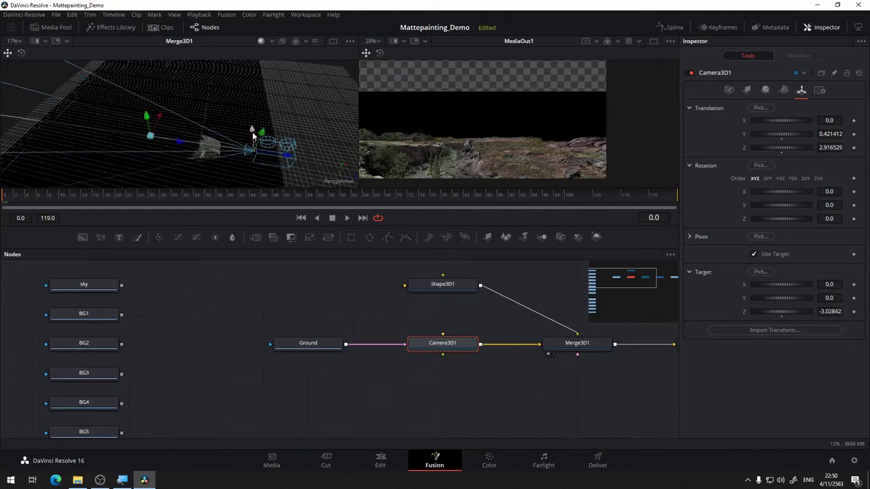
pyautogui.moveTo(263, 136); pyautogui.dragTo(501, 120)
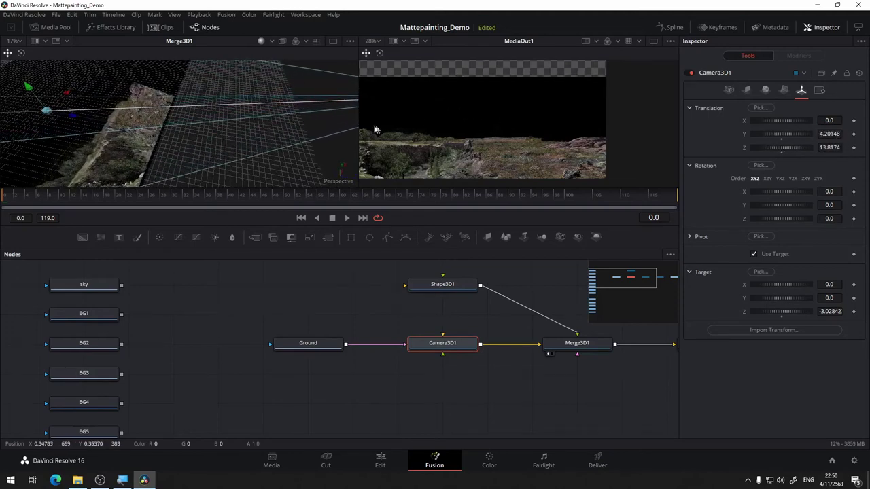
# Move the Camera3D1 target to about Z -3.92 and lower the camera to about Y 2.18, Z 14.3
pyautogui.moveTo(262, 154); pyautogui.dragTo(314, 152)
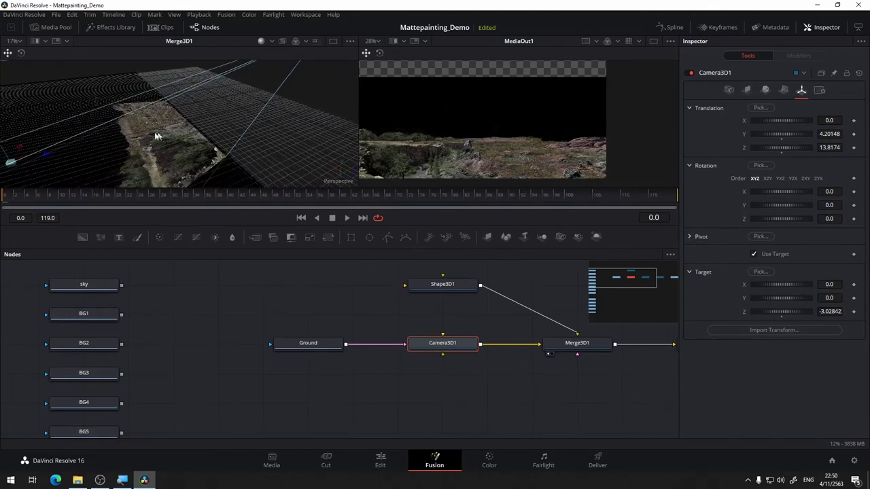
pyautogui.moveTo(47, 156); pyautogui.dragTo(11, 159)
pyautogui.scroll(-4, 279, 147)
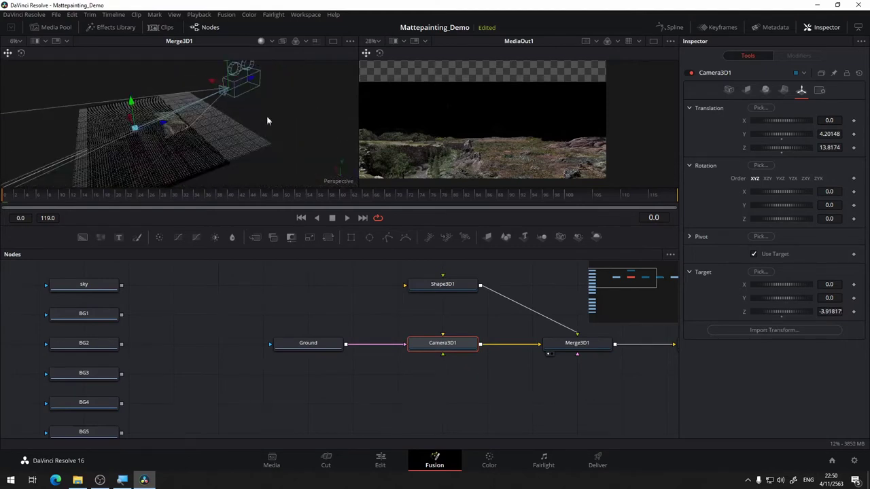
pyautogui.moveTo(229, 65); pyautogui.dragTo(261, 150)
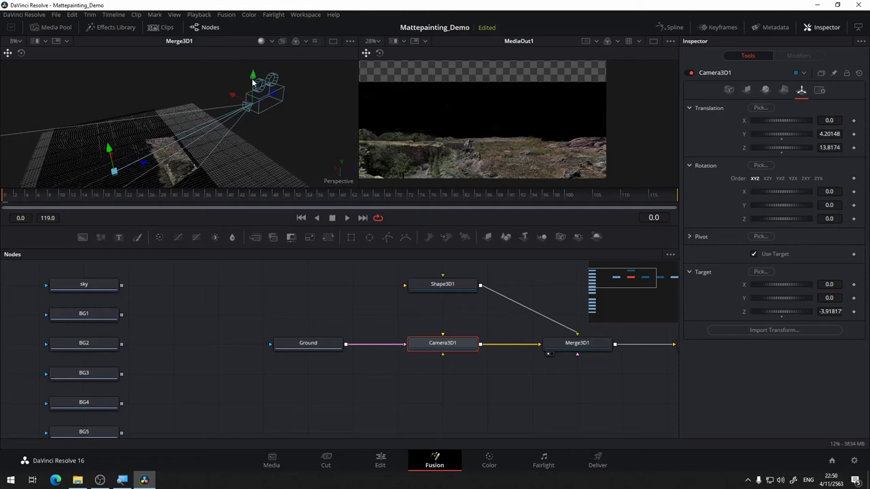
pyautogui.moveTo(252, 82); pyautogui.dragTo(263, 89)
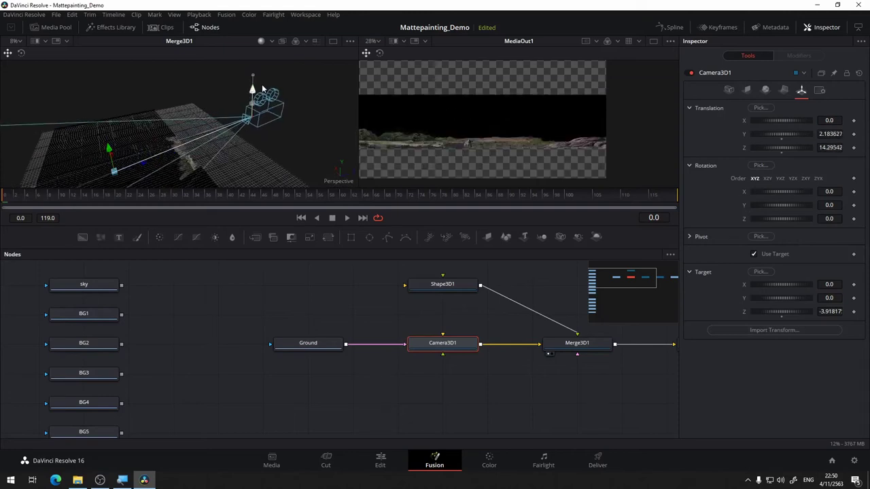
# Push the Camera3D1 target far behind the plane, to about Z -31.77
pyautogui.moveTo(144, 164); pyautogui.dragTo(260, 144)
pyautogui.scroll(-3, 219, 160)
pyautogui.moveTo(142, 154); pyautogui.dragTo(0, 224)
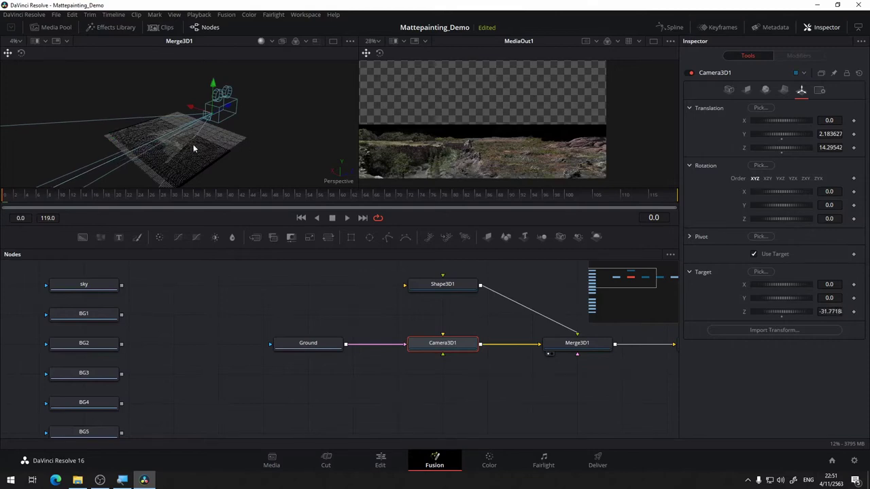
# Move the Camera3D1 target even farther from the camera, to about Z -78.11
pyautogui.moveTo(193, 145); pyautogui.dragTo(337, 123)
pyautogui.scroll(5, 163, 148)
pyautogui.scroll(-1, 156, 149)
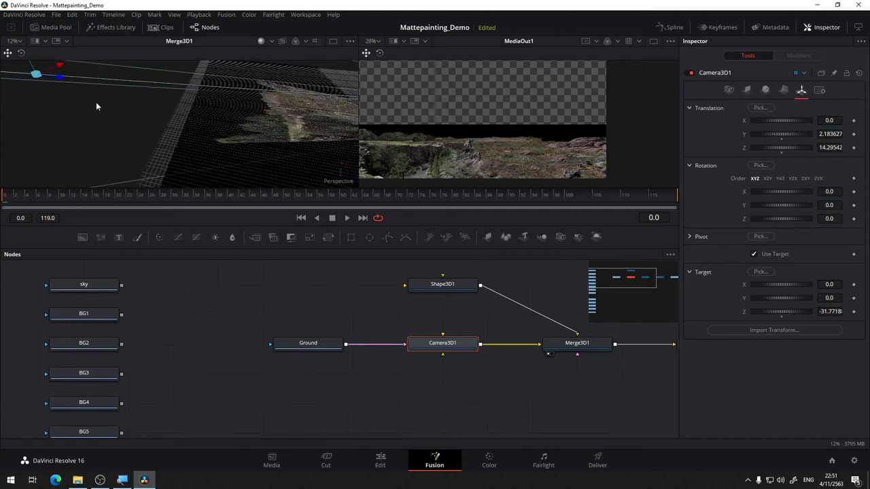
pyautogui.scroll(-5, 84, 102)
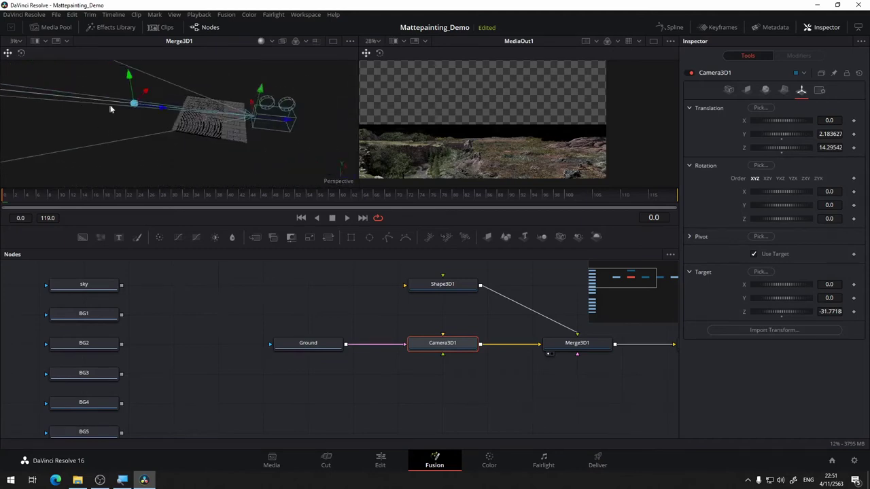
pyautogui.moveTo(161, 108); pyautogui.dragTo(78, 107)
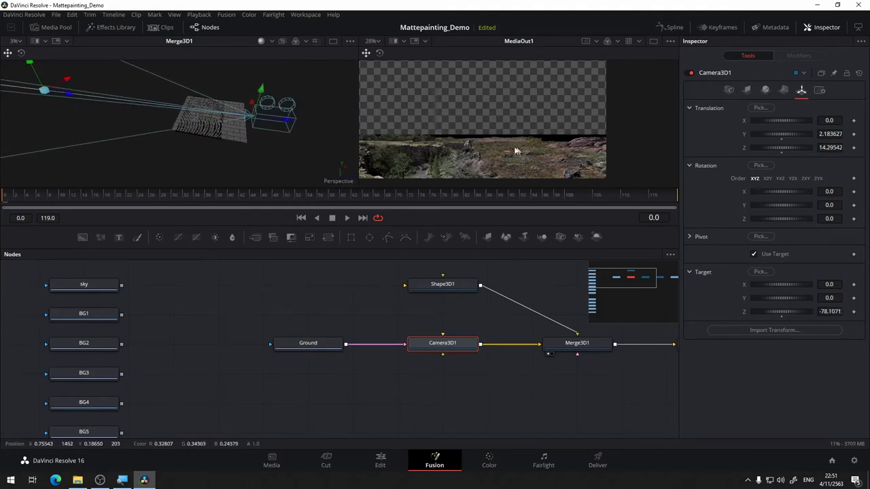
# Examine the Ground projection on the plane and the rocks along its far edge in the rendered output
pyautogui.scroll(3, 194, 127)
pyautogui.scroll(2, 194, 126)
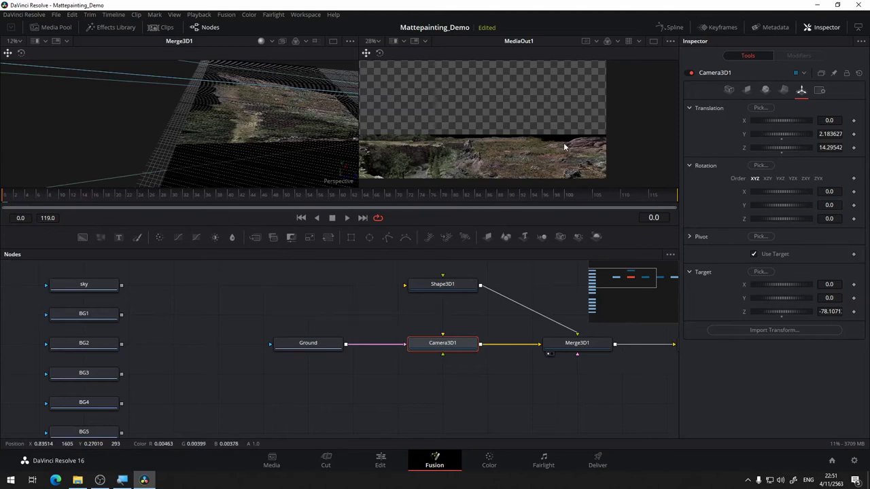
pyautogui.scroll(2, 564, 146)
pyautogui.scroll(3, 567, 146)
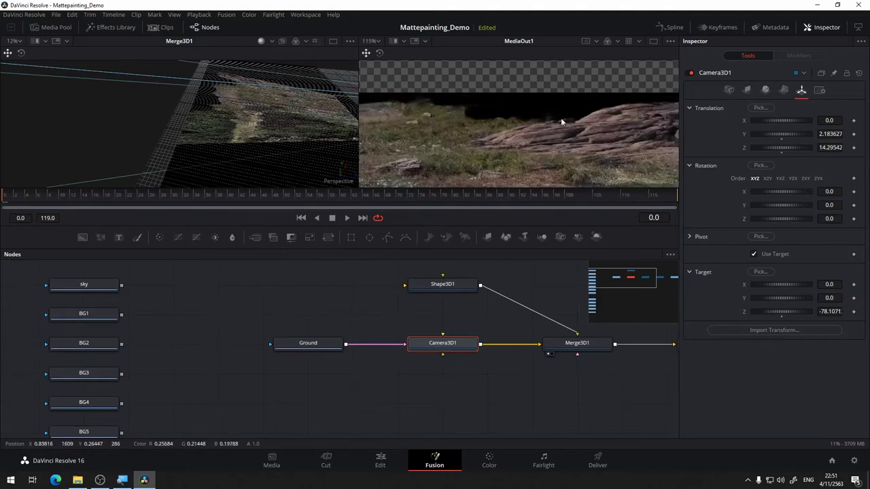
pyautogui.scroll(-2, 520, 122)
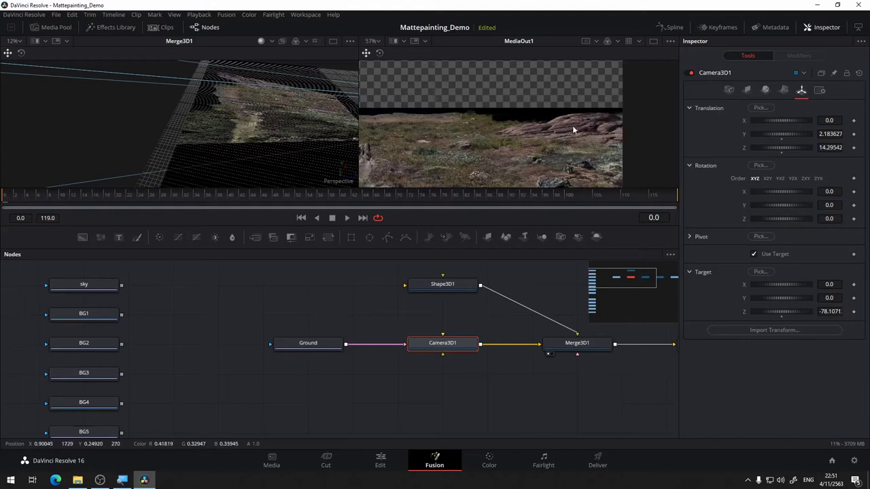
pyautogui.scroll(-2, 480, 126)
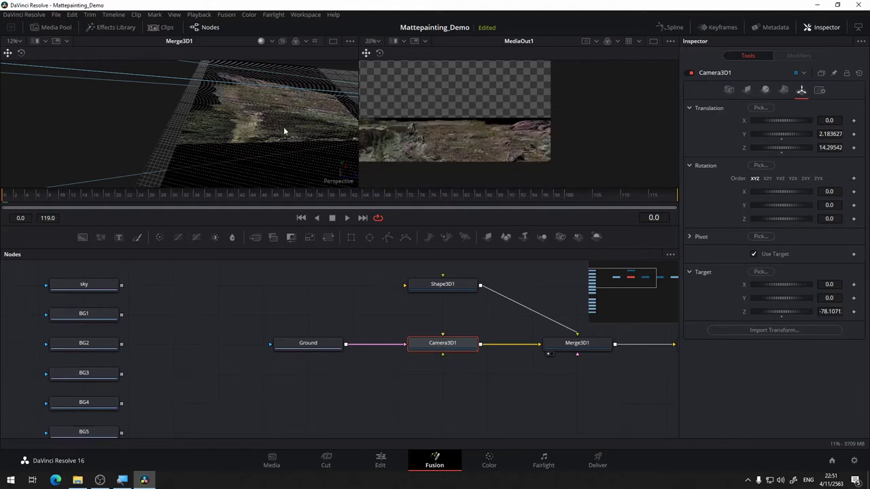
pyautogui.scroll(-3, 304, 128)
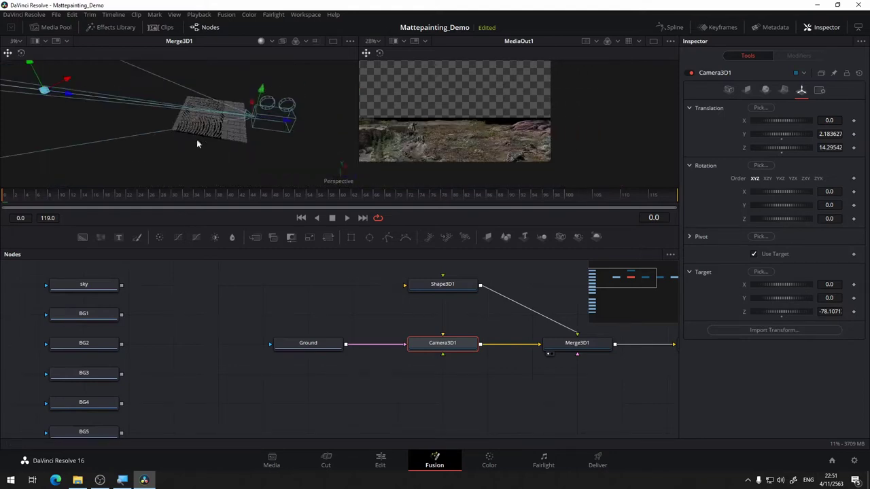
# Raise Camera3D1 to a Y translation of about 2.79
pyautogui.moveTo(197, 144); pyautogui.dragTo(261, 170)
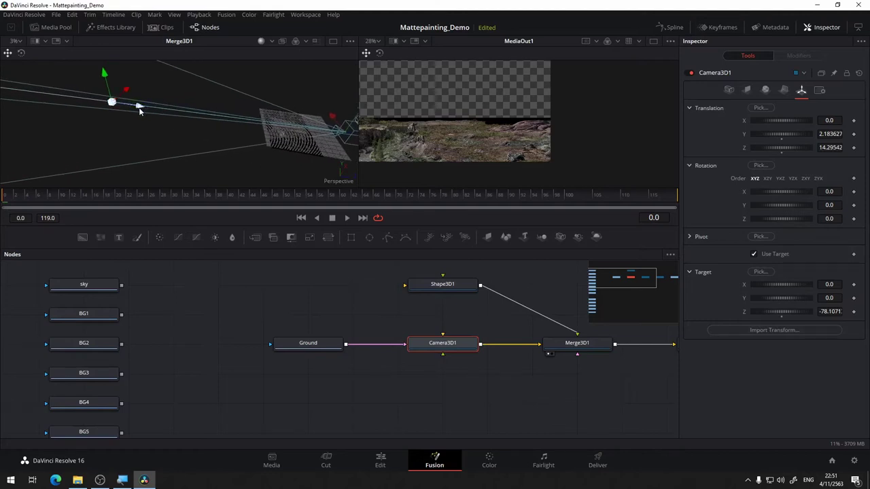
pyautogui.moveTo(309, 120); pyautogui.dragTo(270, 99)
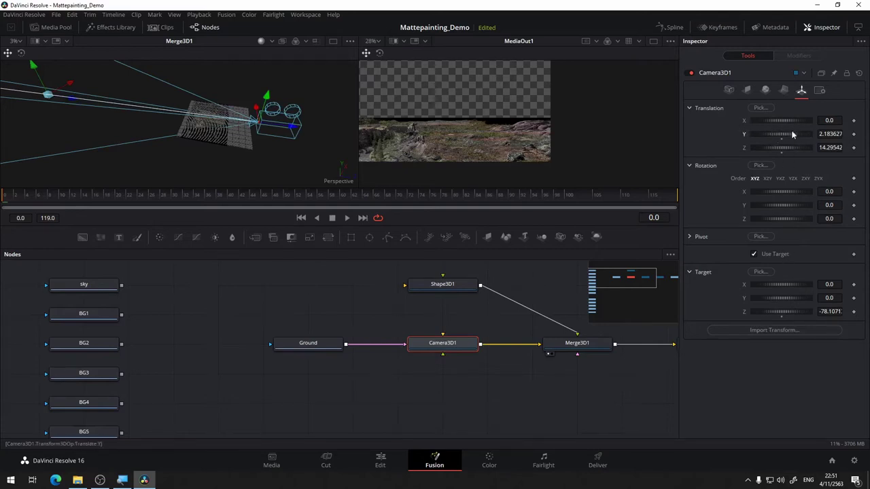
pyautogui.moveTo(793, 136)
pyautogui.mouseDown()
pyautogui.moveTo(726, 136)
pyautogui.moveTo(802, 124)
pyautogui.mouseUp()
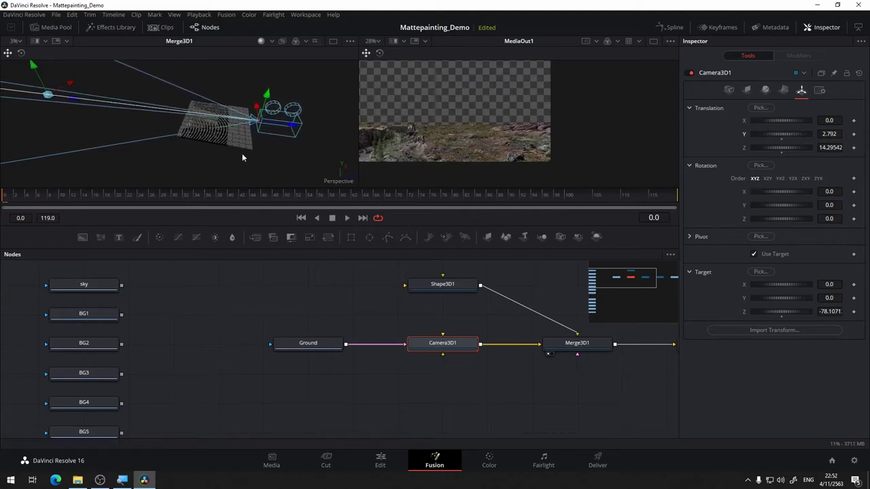
# Try narrower X scales of 13 and then 15 on the Shape3D1 ground plane
pyautogui.scroll(6, 259, 152)
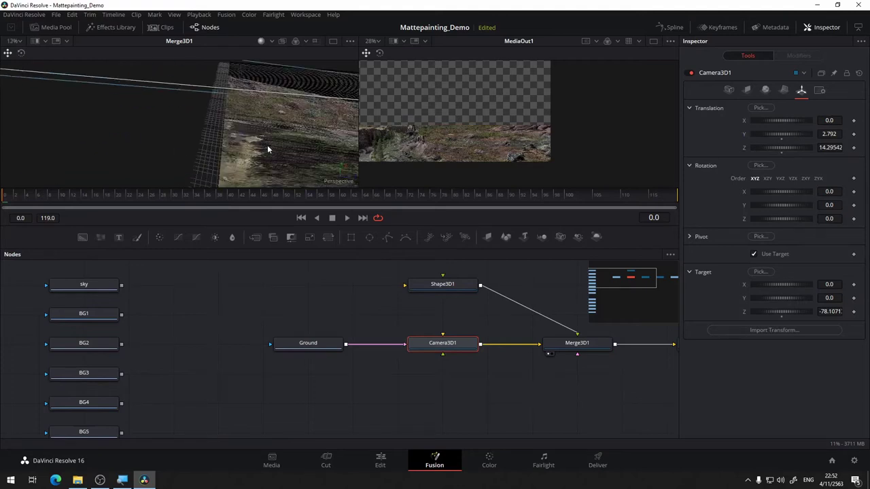
pyautogui.scroll(-2, 268, 146)
pyautogui.click(456, 288)
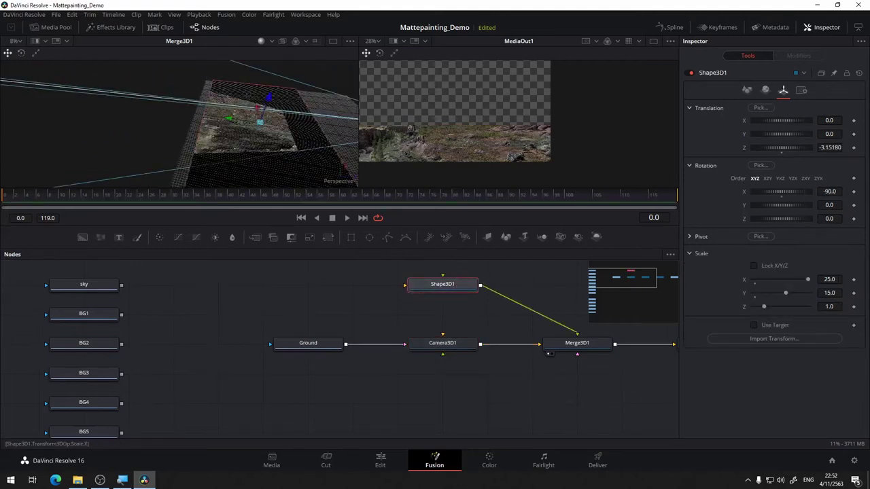
pyautogui.doubleClick(838, 278)
pyautogui.press('Tab')
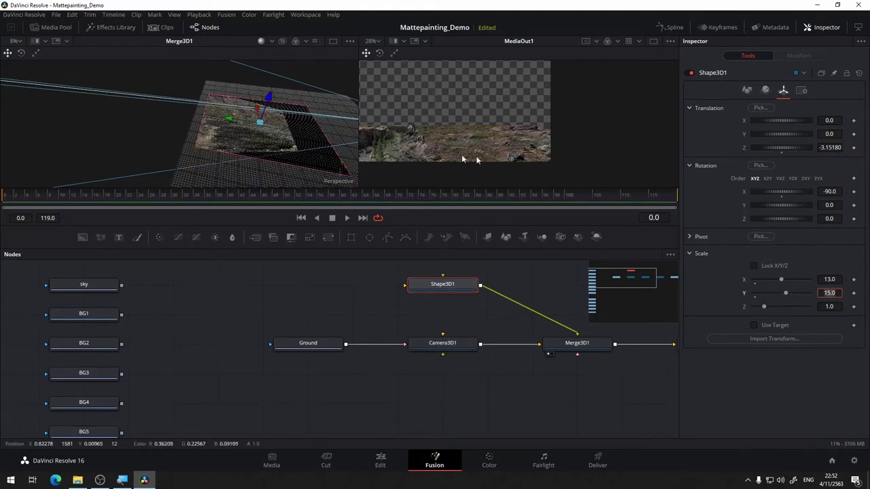
pyautogui.click(319, 128)
pyautogui.moveTo(334, 133); pyautogui.dragTo(307, 153)
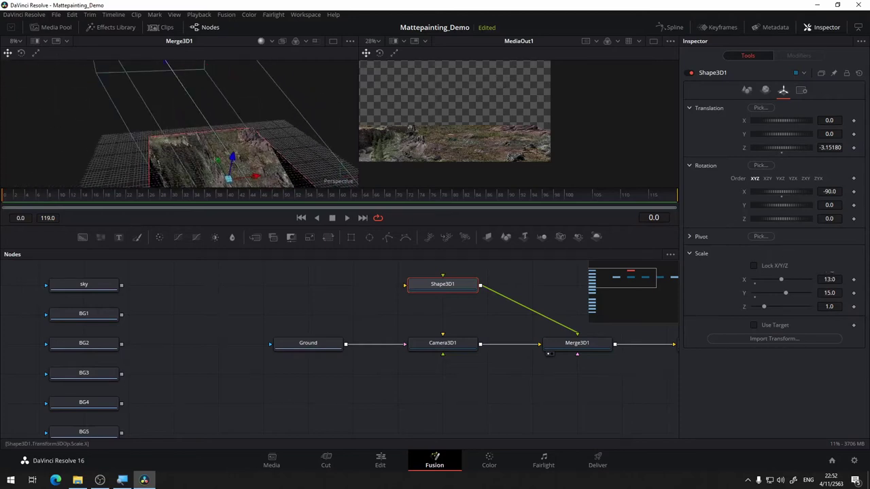
pyautogui.click(828, 278)
pyautogui.write('15')
pyautogui.press('Tab')
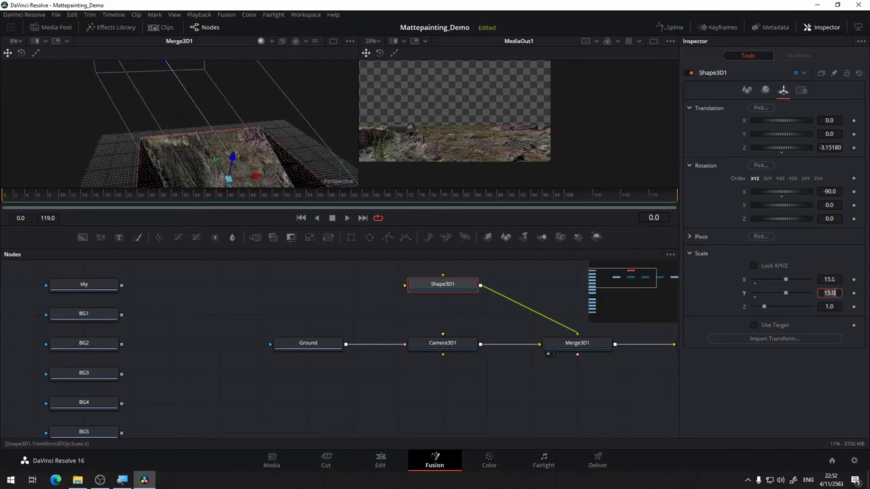
pyautogui.scroll(-1, 570, 146)
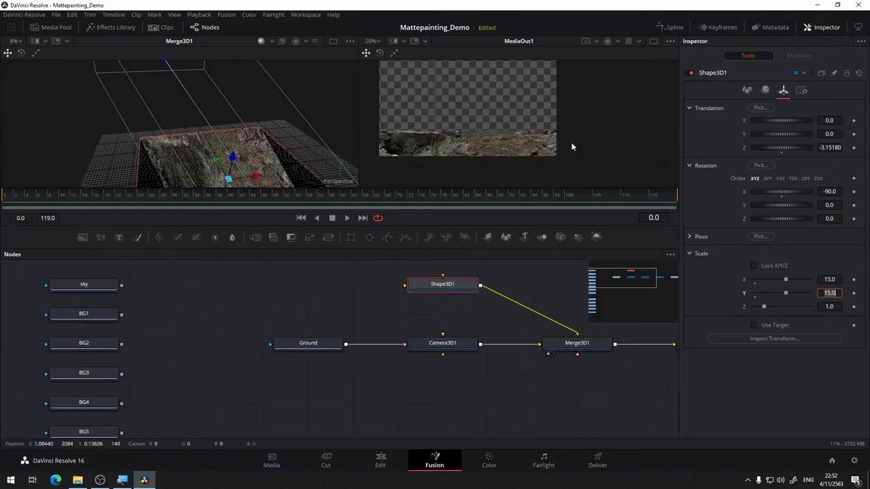
# Move Camera3D1 farther back from the plane and enlarge Shape3D1 to an X scale of about 23.75 and a Y scale of about 25.59
pyautogui.moveTo(287, 135); pyautogui.dragTo(292, 82)
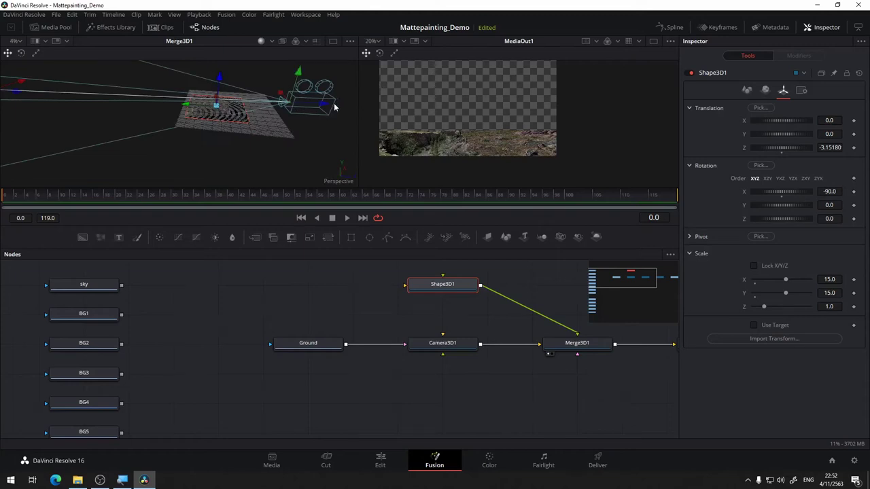
pyautogui.moveTo(325, 105); pyautogui.dragTo(352, 107)
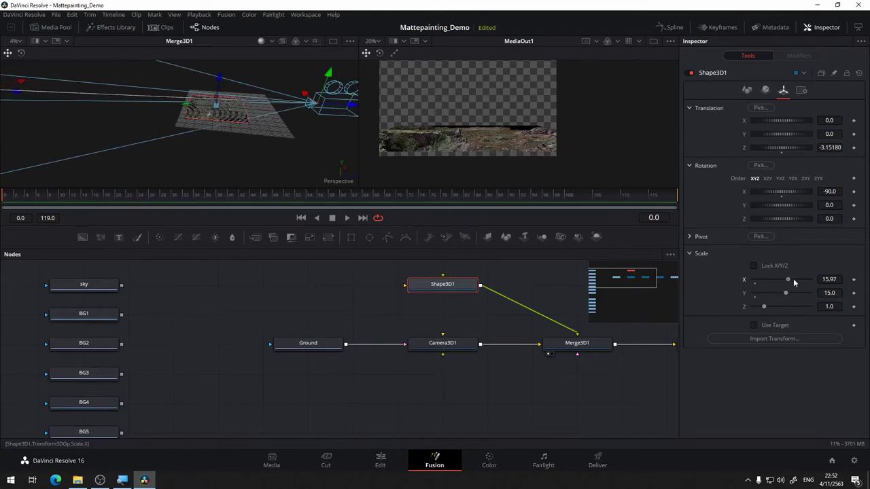
pyautogui.moveTo(793, 282); pyautogui.dragTo(810, 292)
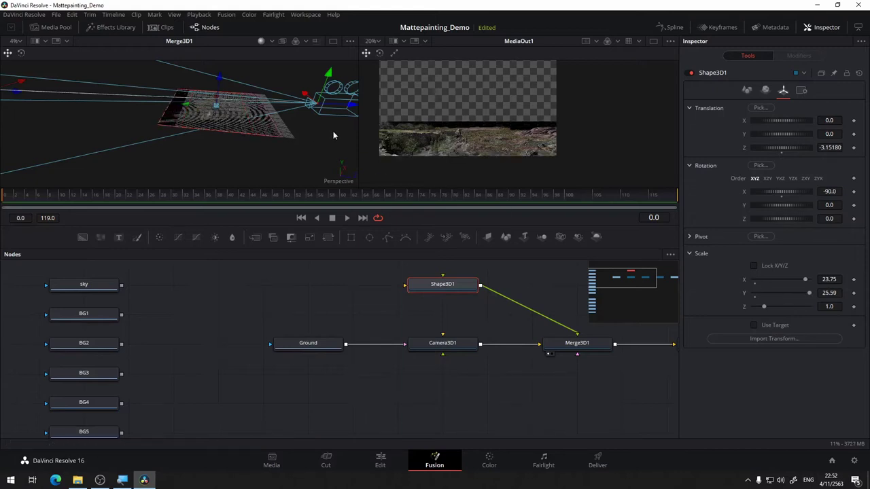
# Hide the grid in the Merge3D1 viewer and raise Camera3D1 slightly above the ground plane
pyautogui.rightClick(314, 129)
pyautogui.moveTo(368, 178)
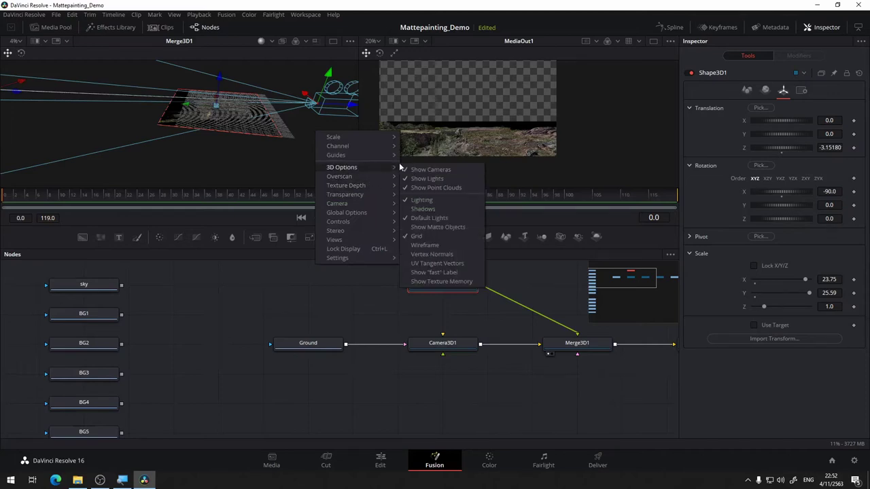
pyautogui.click(428, 235)
pyautogui.moveTo(328, 121); pyautogui.dragTo(180, 164)
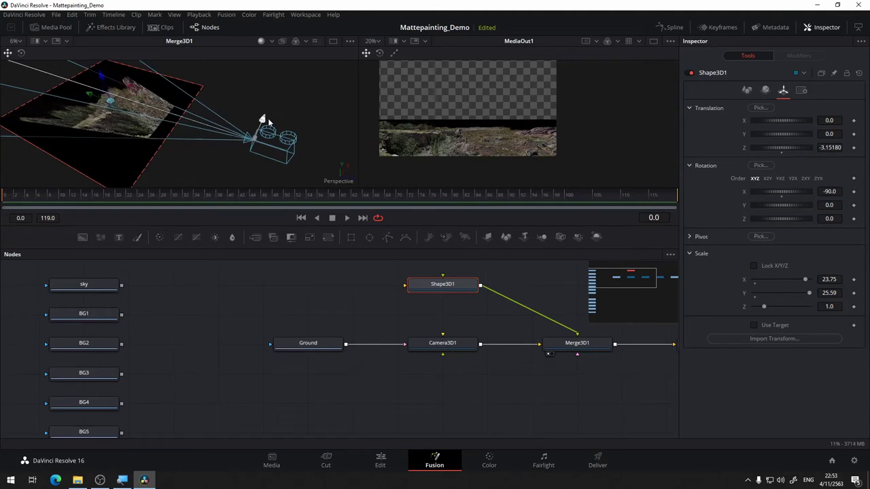
pyautogui.moveTo(274, 120); pyautogui.dragTo(277, 109)
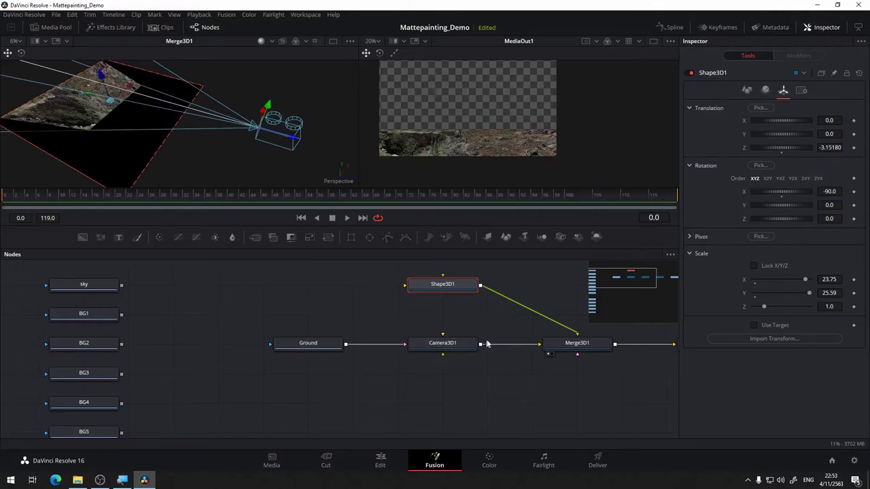
# Reduce Shape3D1's Y scale to 13 and slide the plane away from the camera to about Z -7.83
pyautogui.moveTo(226, 180); pyautogui.dragTo(304, 185)
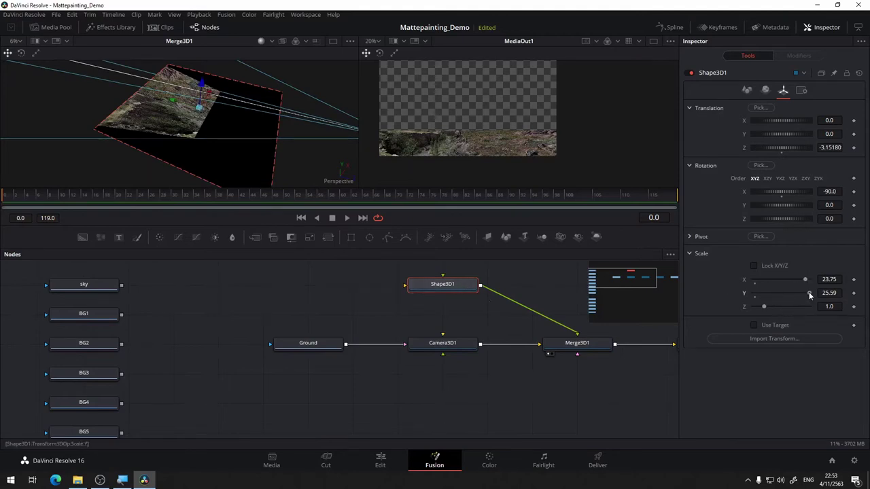
pyautogui.moveTo(806, 294); pyautogui.dragTo(779, 293)
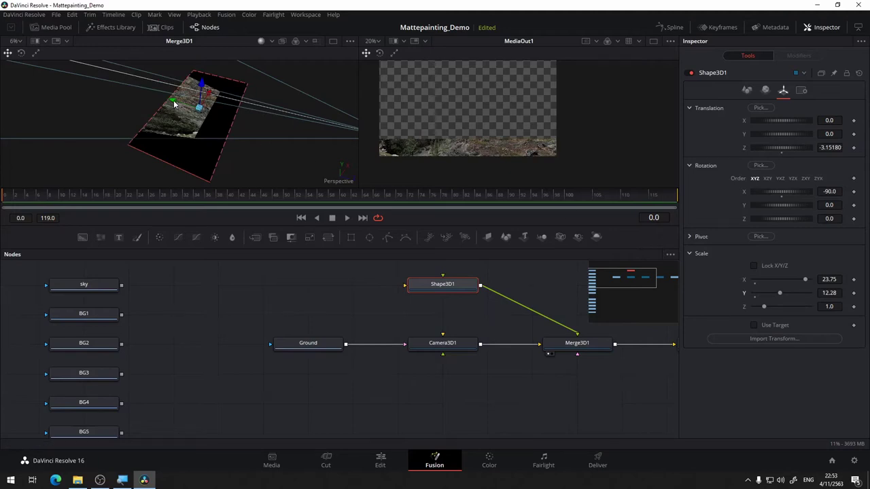
pyautogui.moveTo(174, 103); pyautogui.dragTo(152, 100)
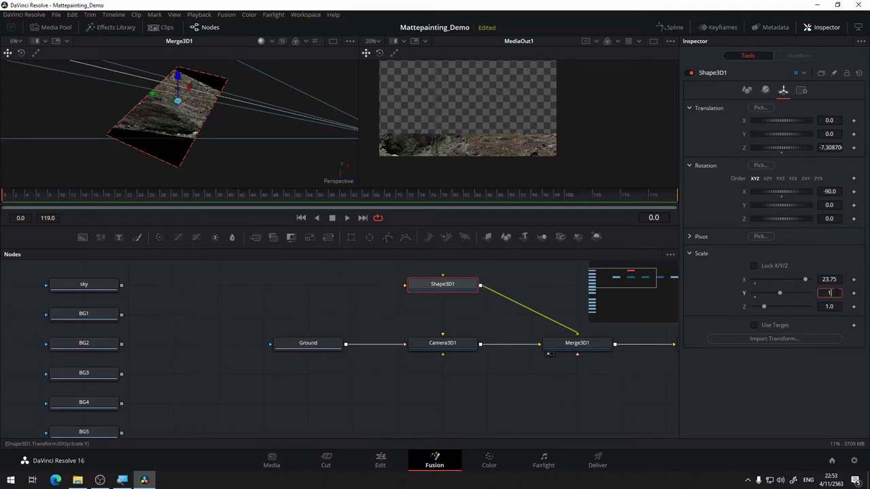
pyautogui.write('3')
pyautogui.press('Tab')
pyautogui.scroll(3, 144, 103)
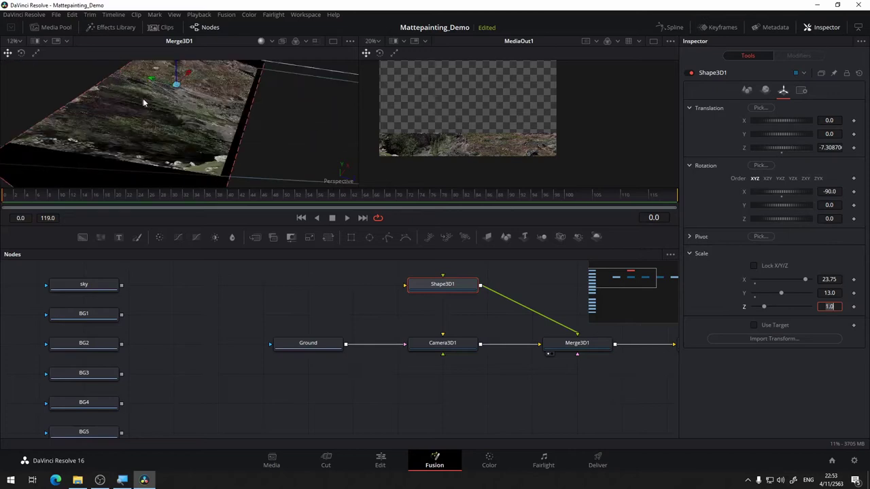
pyautogui.moveTo(149, 80)
pyautogui.mouseDown()
pyautogui.moveTo(155, 75)
pyautogui.moveTo(147, 78)
pyautogui.mouseUp()
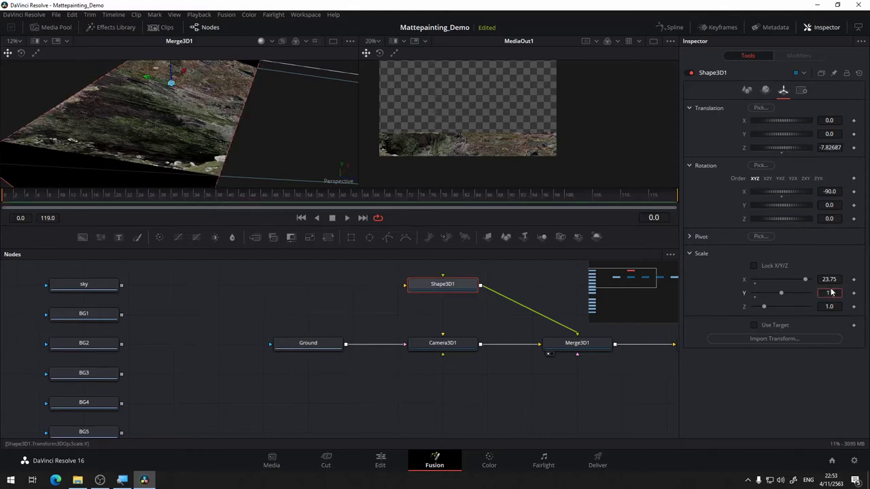
# Set Shape3D1's Y scale to 17 and reposition the plane to about Y -0.25 and Z -9.77
pyautogui.write('7')
pyautogui.press('Tab')
pyautogui.moveTo(151, 77); pyautogui.dragTo(129, 73)
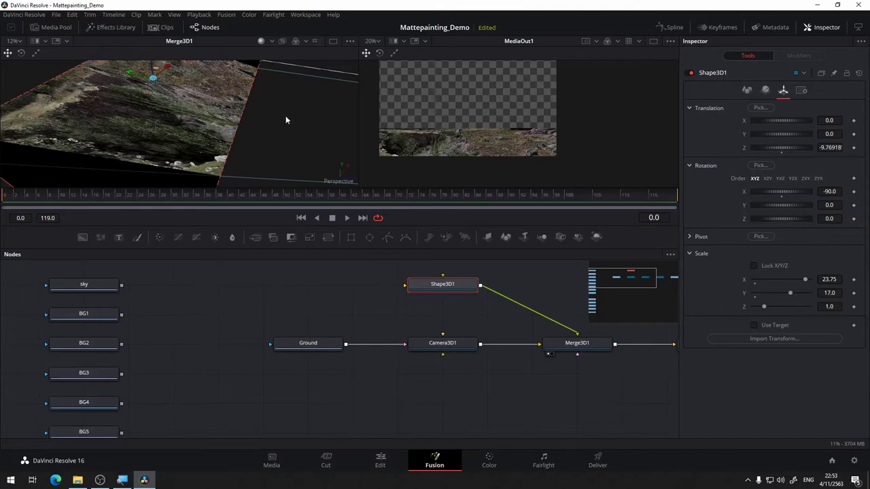
pyautogui.moveTo(274, 121); pyautogui.dragTo(296, 137)
pyautogui.moveTo(155, 80); pyautogui.dragTo(155, 81)
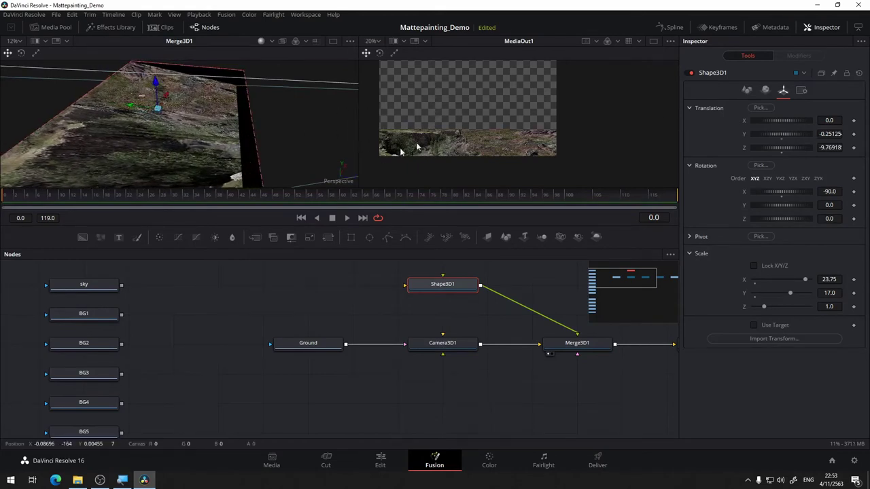
# Inspect the rocks along the plane's far edge in the rendered output and display the Ground layer for comparison
pyautogui.moveTo(310, 118); pyautogui.dragTo(197, 95)
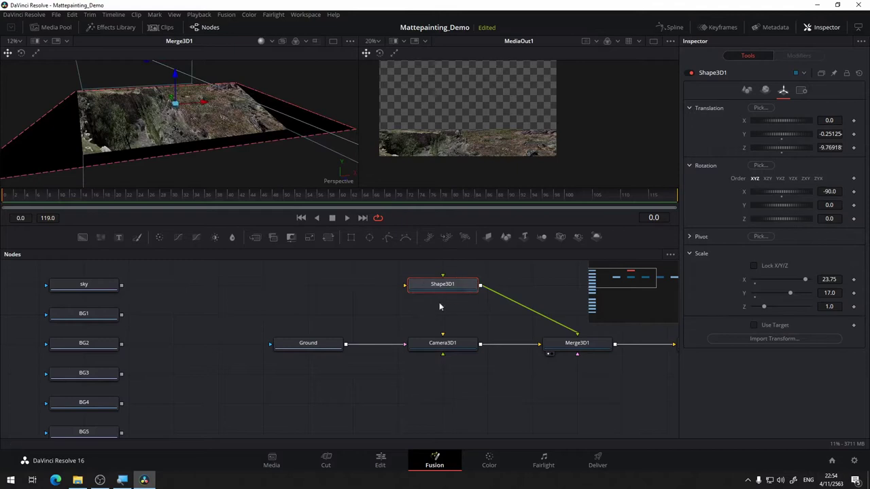
pyautogui.moveTo(436, 303); pyautogui.dragTo(301, 302)
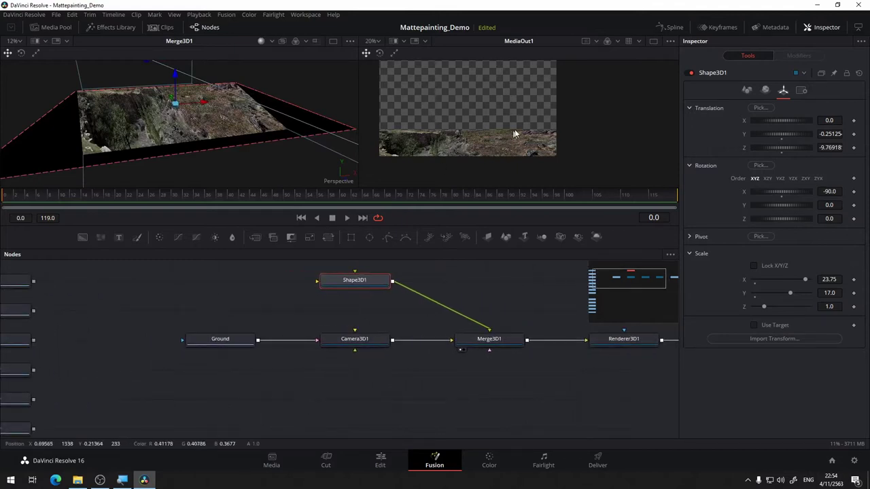
pyautogui.scroll(5, 512, 134)
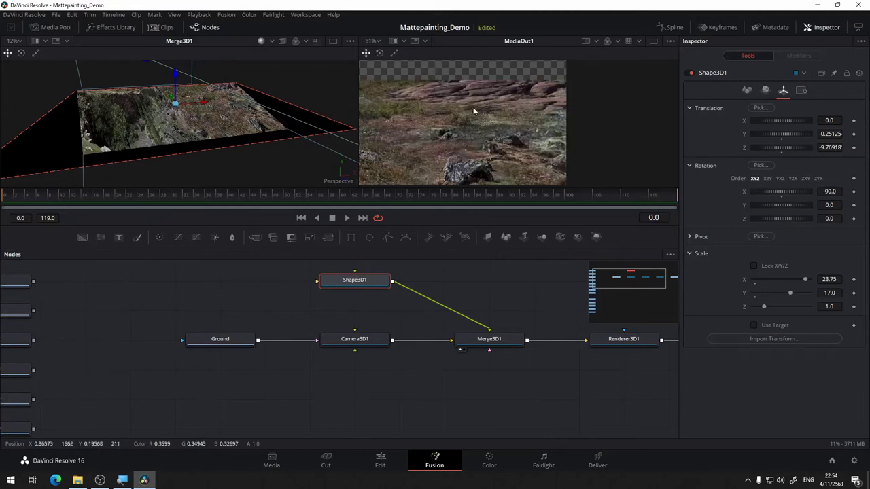
pyautogui.scroll(-2, 472, 122)
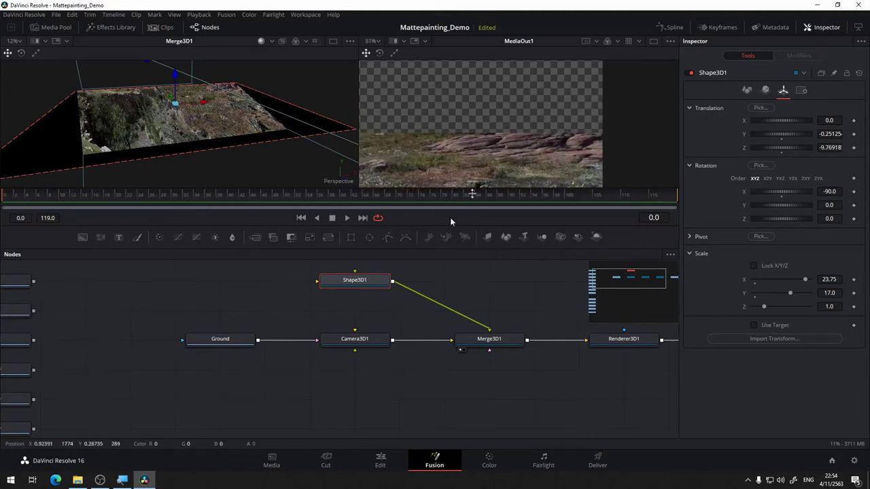
pyautogui.moveTo(347, 390); pyautogui.dragTo(358, 352)
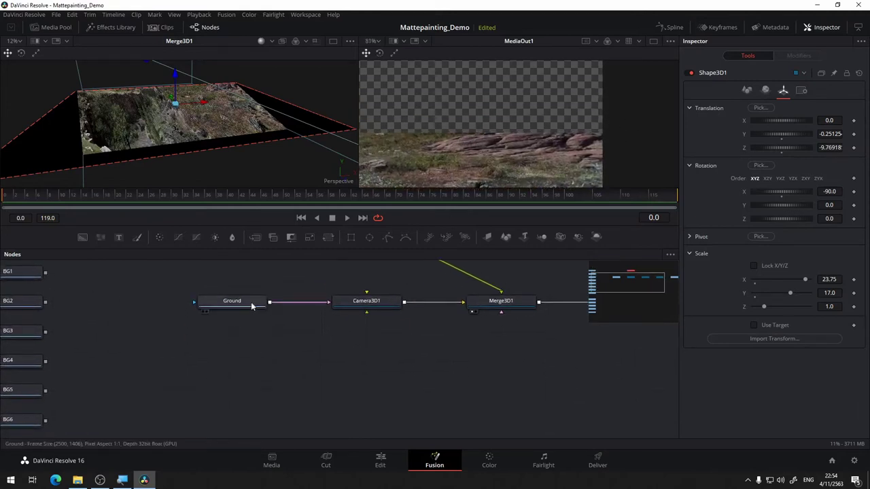
pyautogui.moveTo(251, 306); pyautogui.dragTo(245, 145)
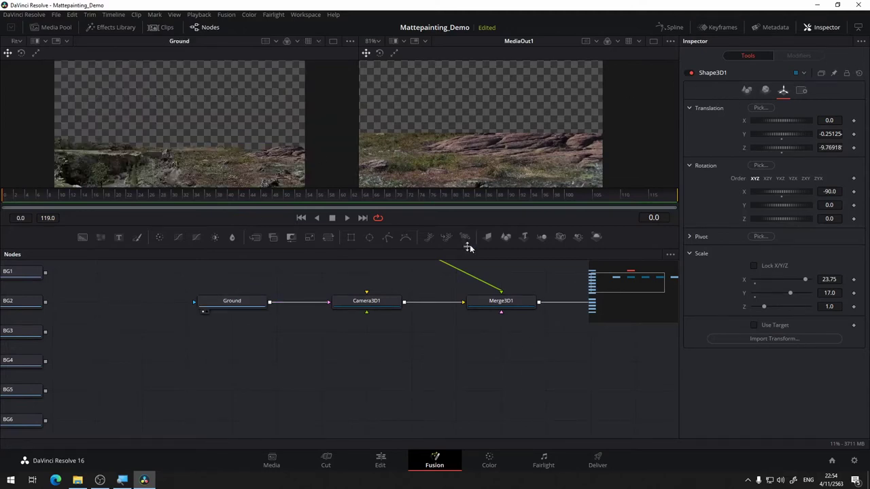
# Add an image plane fed by Ground, connect it to Merge3D1, and show Merge3D1 in the viewer
pyautogui.moveTo(489, 240); pyautogui.dragTo(377, 340)
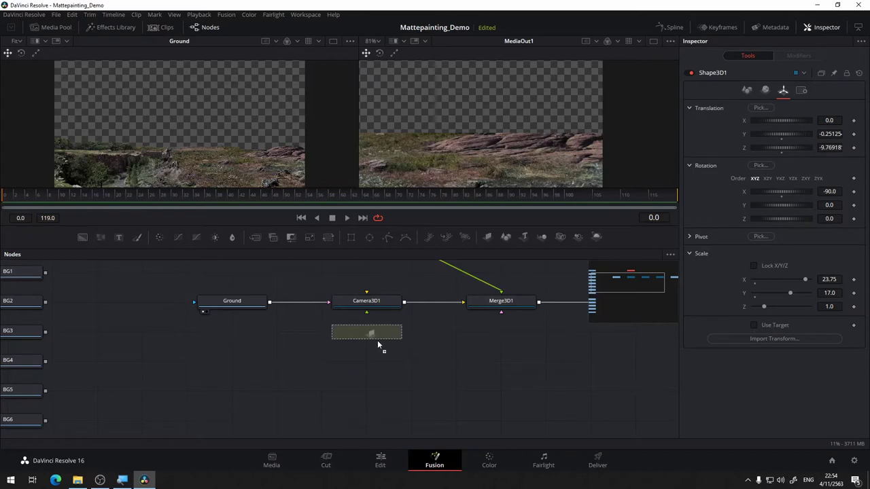
pyautogui.moveTo(270, 302); pyautogui.dragTo(348, 334)
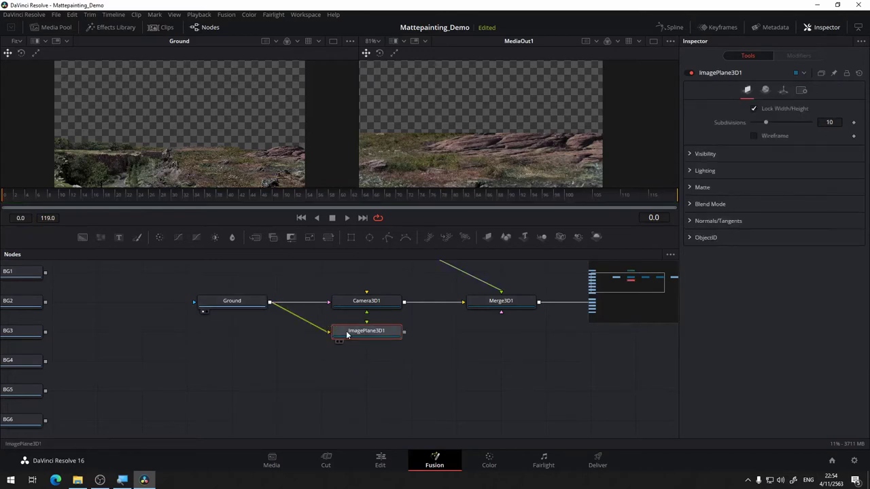
pyautogui.moveTo(408, 333); pyautogui.dragTo(257, 141)
pyautogui.press('1')
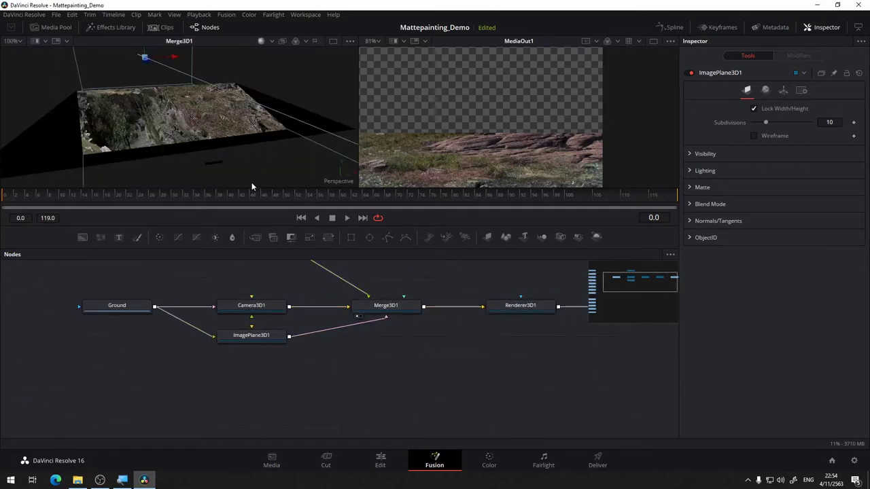
# Move ImagePlane3D1 back along the camera axis to about Z -18.75
pyautogui.moveTo(251, 182); pyautogui.dragTo(358, 149)
pyautogui.scroll(-5, 312, 131)
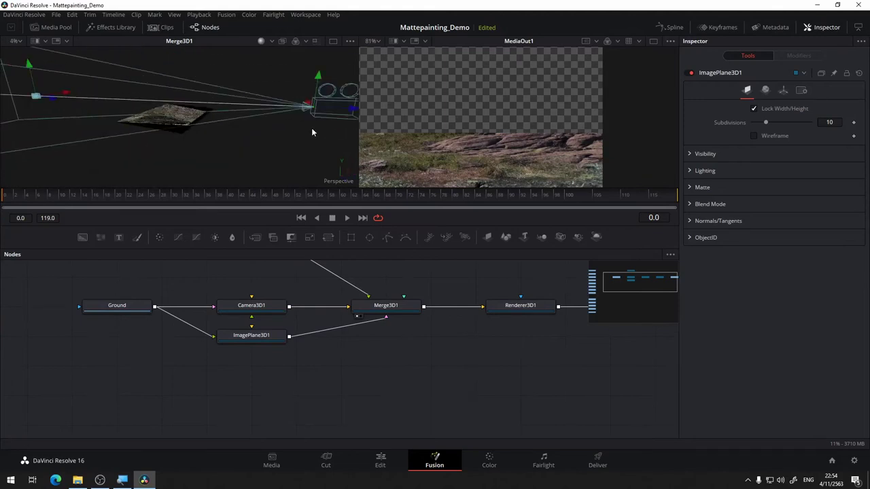
pyautogui.click(273, 338)
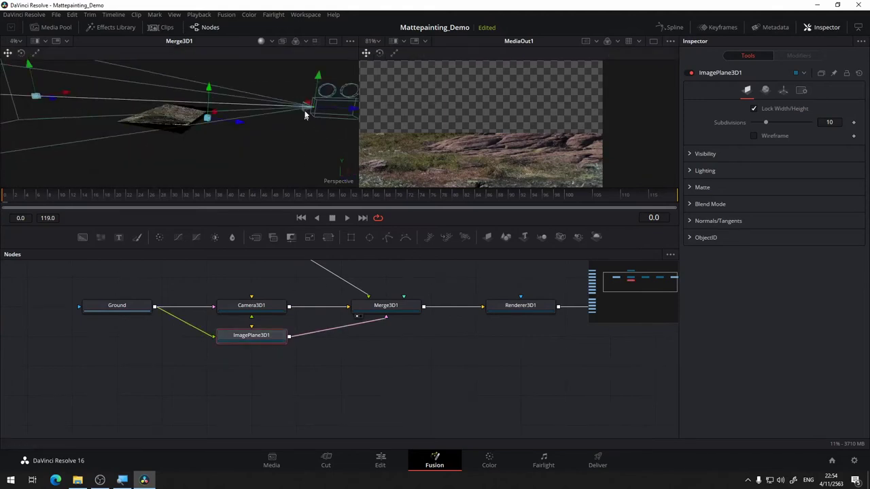
pyautogui.moveTo(238, 124); pyautogui.dragTo(175, 115)
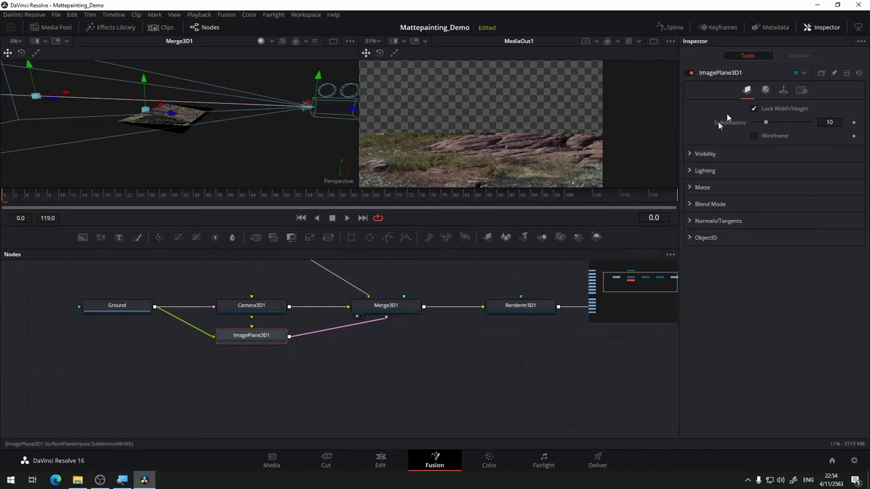
# Scale ImagePlane3D1 uniformly to 50 and raise it to about Y 12.95
pyautogui.click(783, 89)
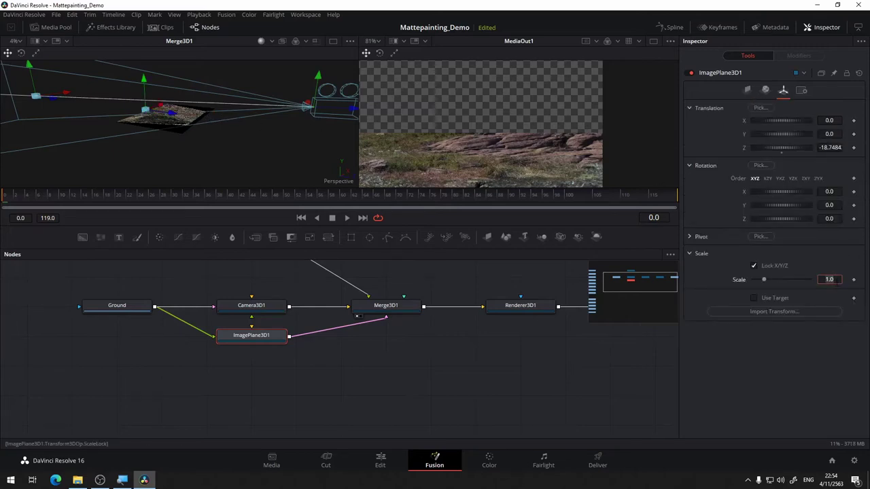
pyautogui.write('50')
pyautogui.press('Return')
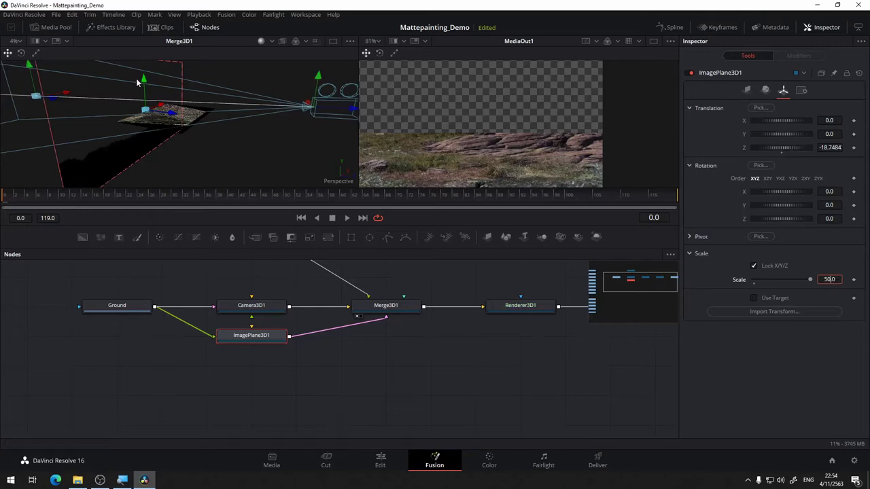
pyautogui.moveTo(145, 80); pyautogui.dragTo(149, 39)
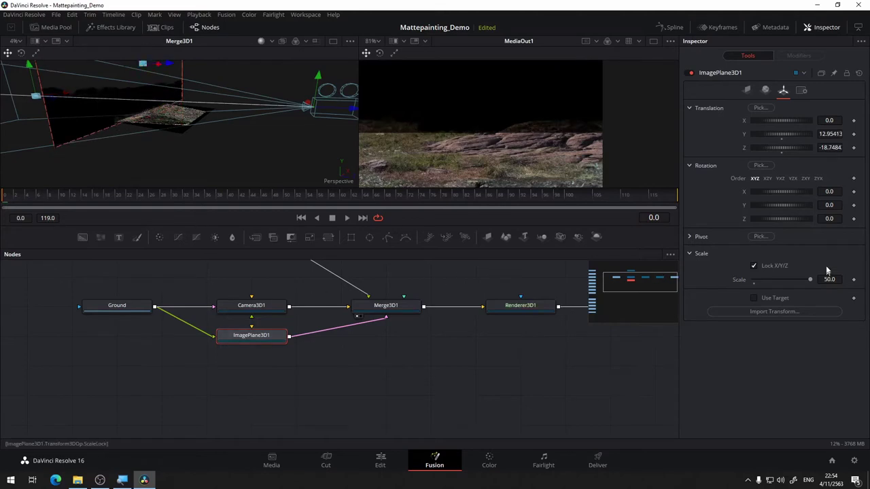
pyautogui.moveTo(417, 279); pyautogui.dragTo(402, 330)
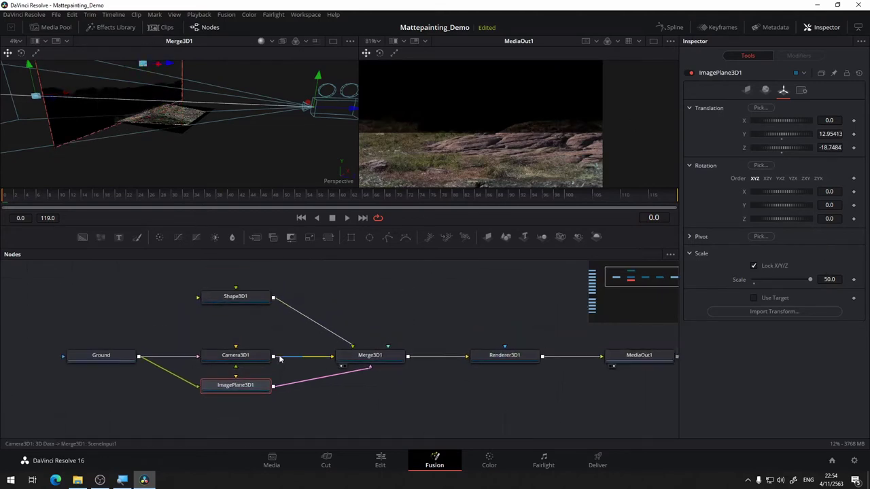
# Turn off Affected by Lights for ImagePlane3D1
pyautogui.click(256, 363)
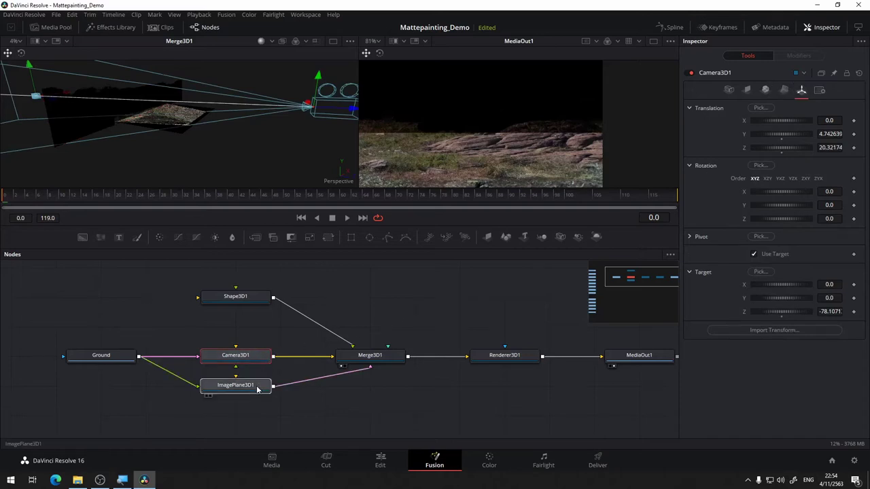
pyautogui.click(266, 384)
pyautogui.click(748, 90)
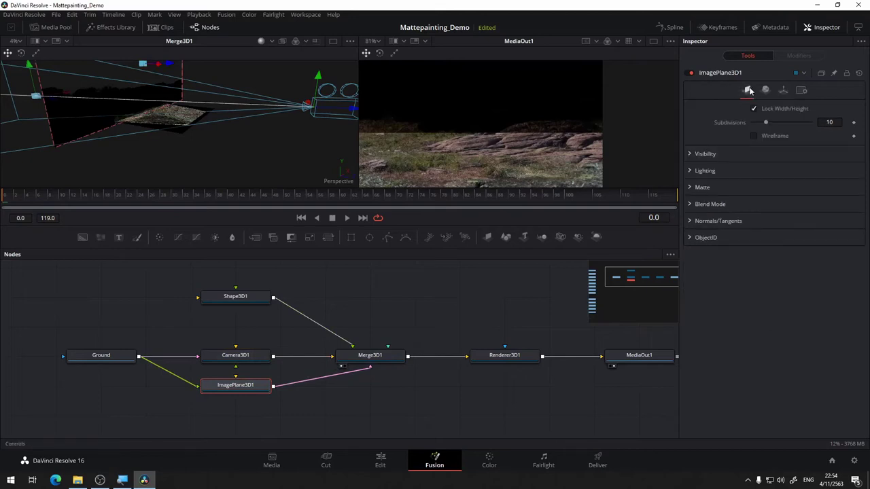
pyautogui.click(690, 172)
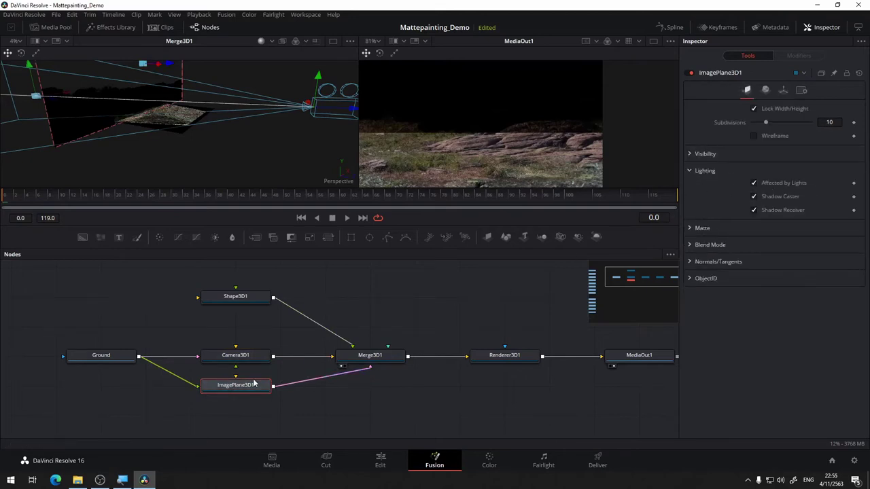
pyautogui.click(754, 184)
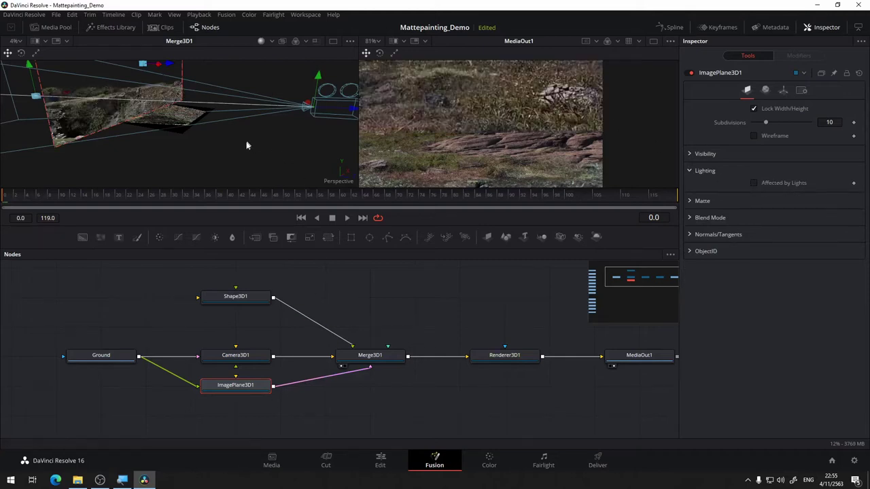
# Scale ImagePlane3D1 uniformly to 10 and lower it to about Y 2.67
pyautogui.scroll(-2, 246, 145)
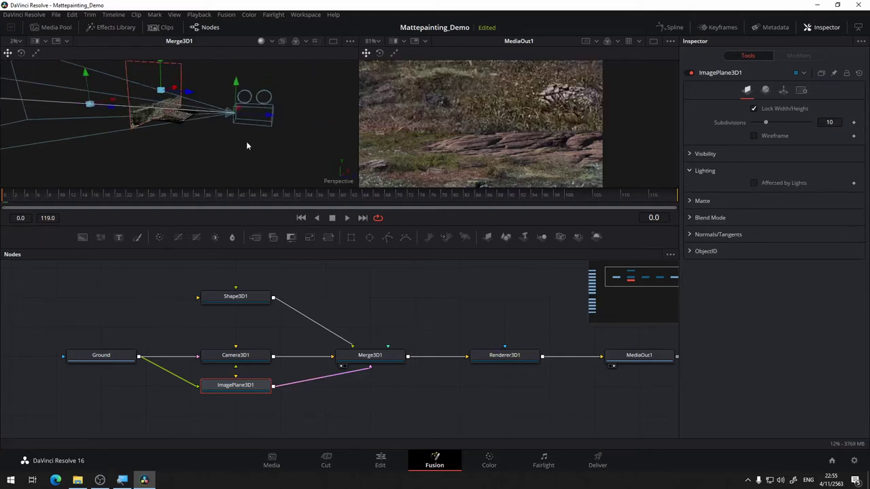
pyautogui.click(783, 90)
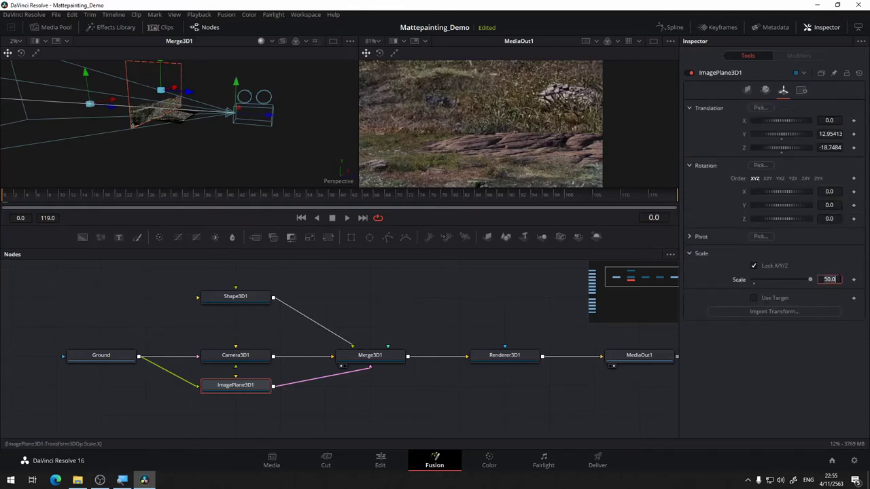
pyautogui.click(840, 278)
pyautogui.write('10')
pyautogui.press('Return')
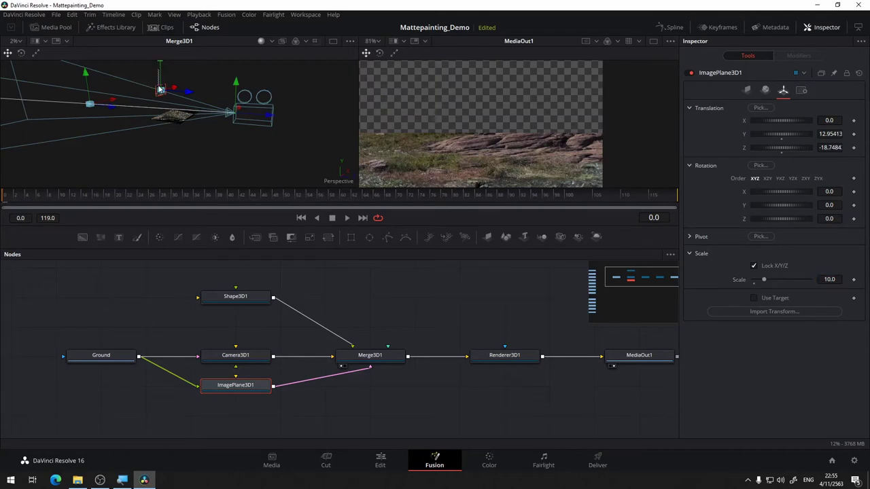
pyautogui.moveTo(161, 64); pyautogui.dragTo(163, 82)
pyautogui.scroll(-3, 504, 110)
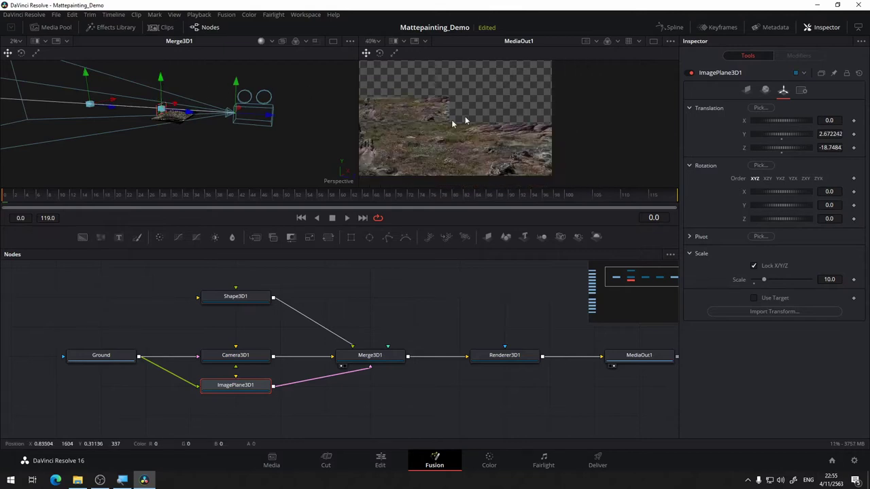
pyautogui.moveTo(269, 116); pyautogui.dragTo(271, 113)
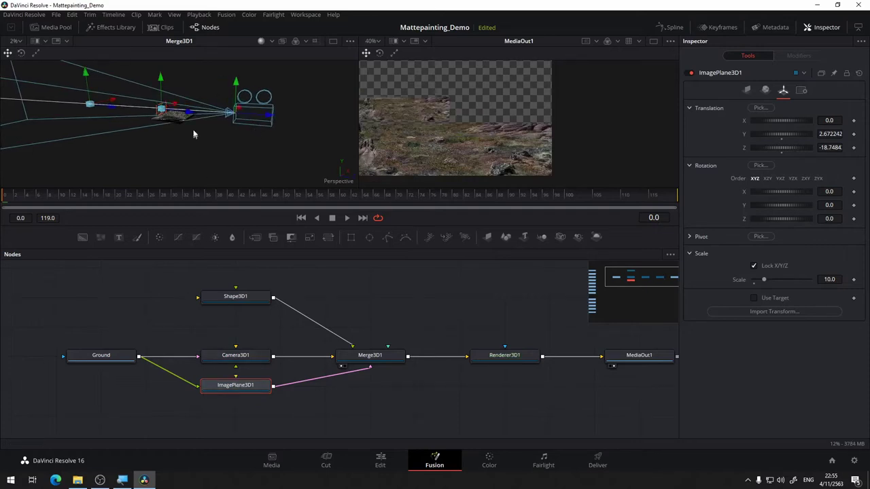
# Move ImagePlane3D1 to about X 3.07, Y 1.37 and Z -13.75, near the ground plane's far edge
pyautogui.moveTo(188, 114); pyautogui.dragTo(134, 142)
pyautogui.press('f')
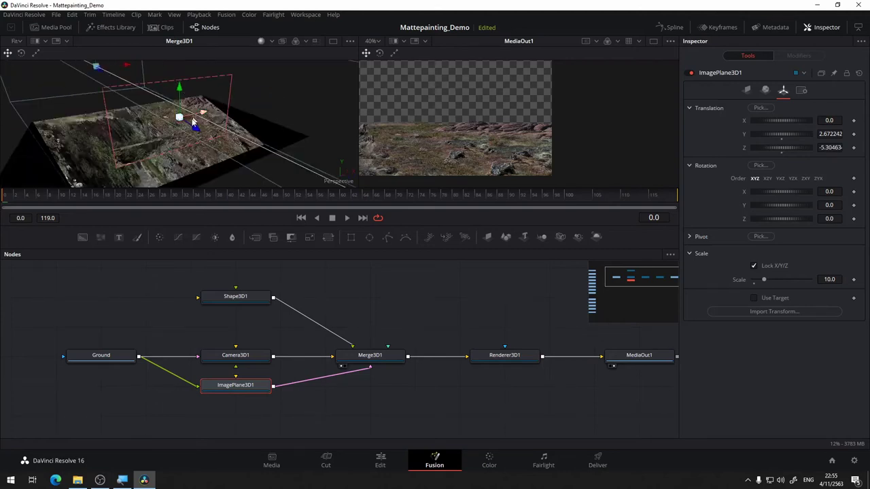
pyautogui.moveTo(204, 118); pyautogui.dragTo(236, 109)
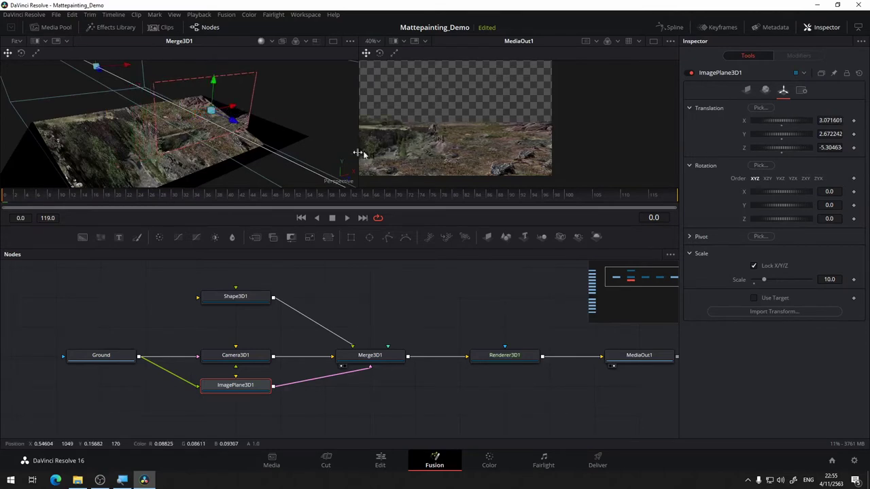
pyautogui.scroll(-2, 480, 137)
pyautogui.scroll(2, 481, 137)
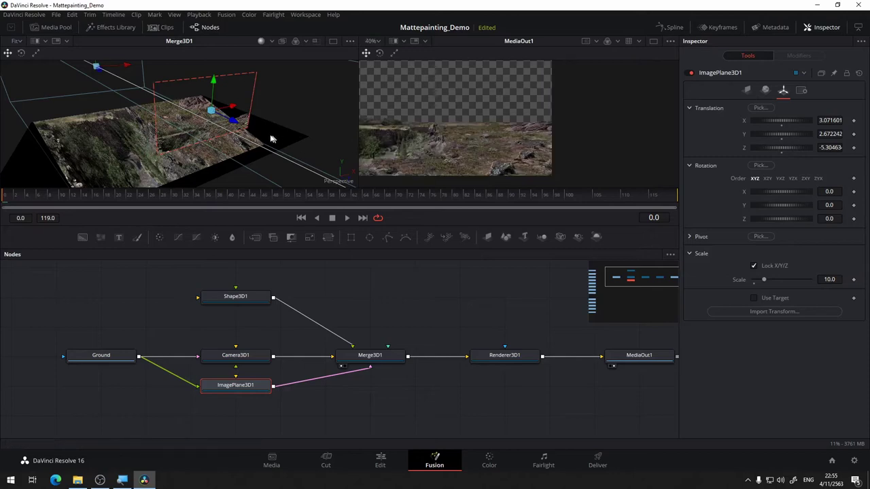
pyautogui.moveTo(213, 129); pyautogui.dragTo(197, 99)
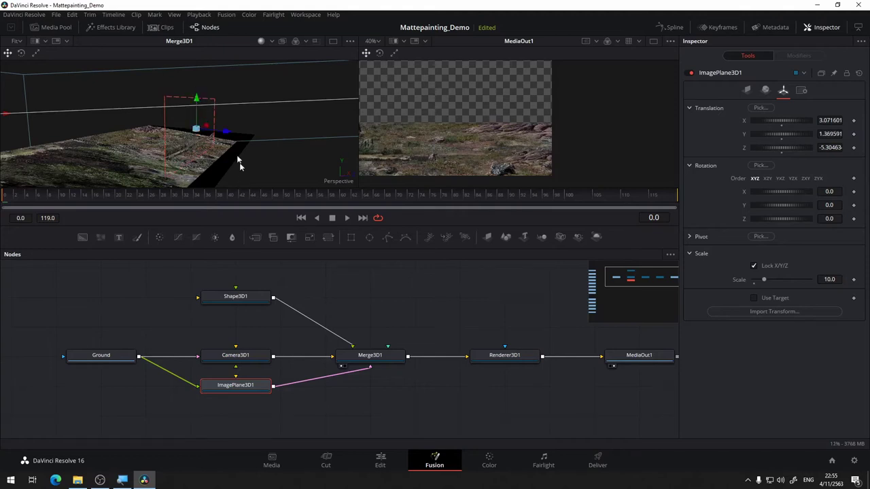
pyautogui.moveTo(228, 133); pyautogui.dragTo(203, 163)
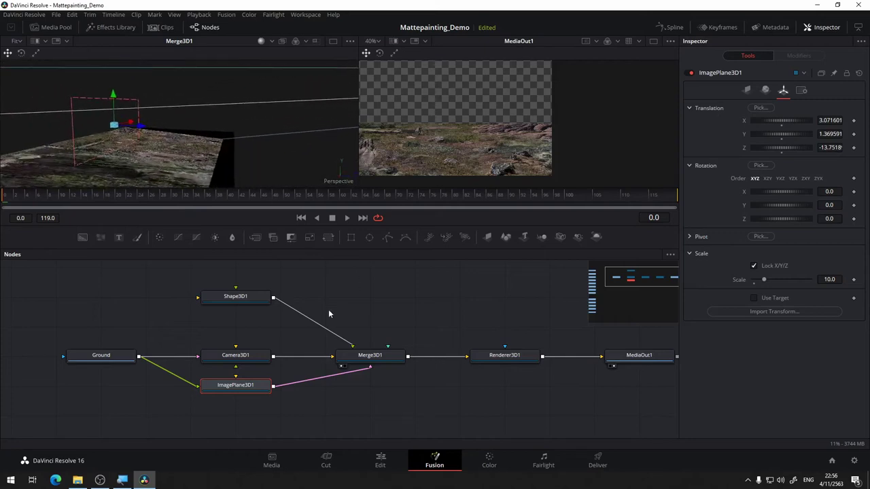
# Check Shape3D1's scale for reference and set ImagePlane3D1's uniform scale to 17.1
pyautogui.click(249, 303)
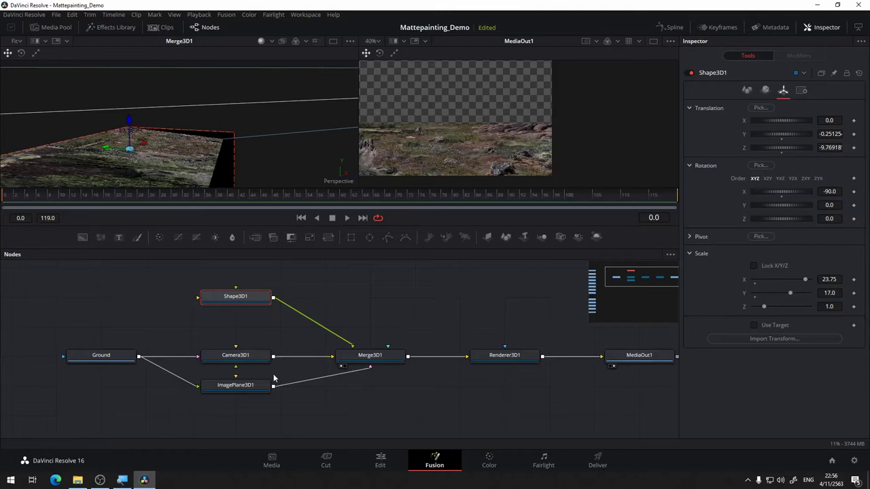
pyautogui.click(238, 388)
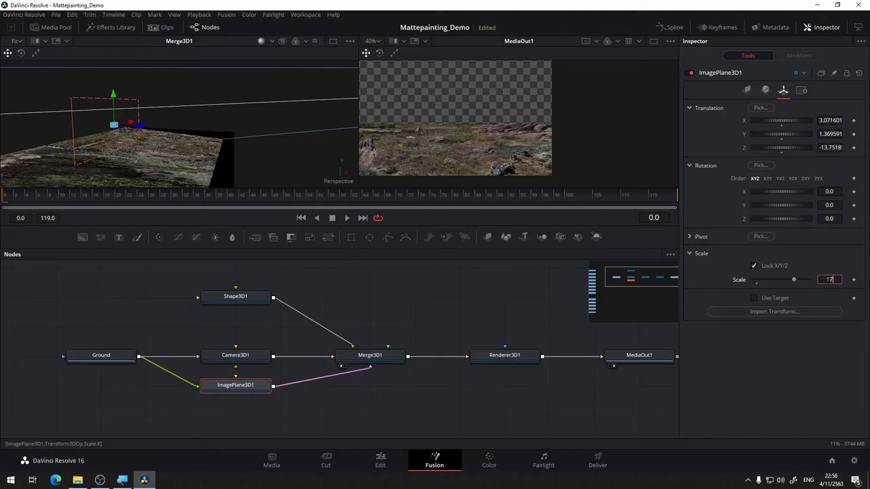
pyautogui.press('Tab')
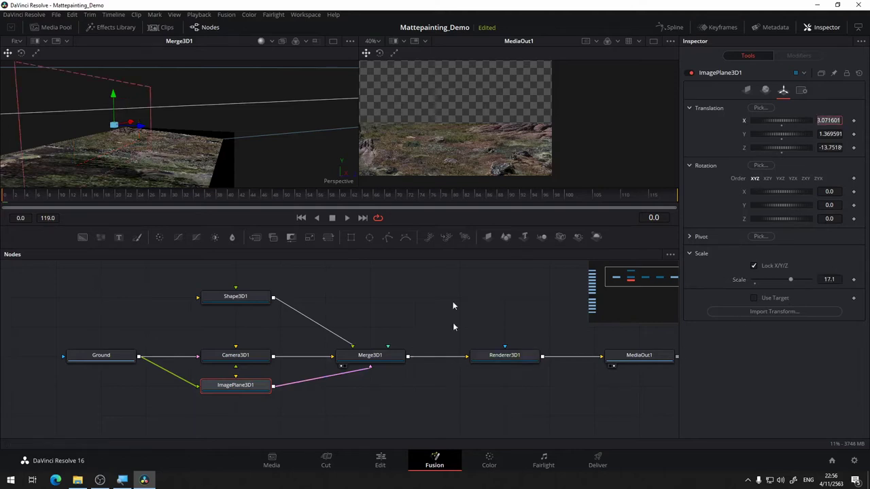
# Try raising ImagePlane3D1 to about Y 2.42 against the rocks in the render, and undo the height changes
pyautogui.moveTo(146, 141)
pyautogui.mouseDown()
pyautogui.moveTo(224, 135)
pyautogui.moveTo(287, 104)
pyautogui.moveTo(180, 125)
pyautogui.moveTo(217, 130)
pyautogui.moveTo(143, 157)
pyautogui.mouseUp()
pyautogui.scroll(-5, 179, 125)
pyautogui.scroll(5, 143, 141)
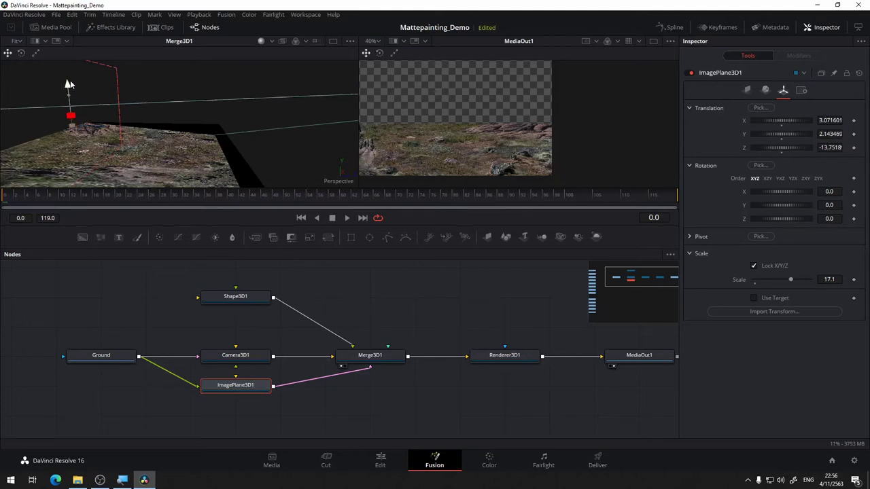
pyautogui.moveTo(69, 81); pyautogui.dragTo(77, 80)
pyautogui.scroll(3, 396, 133)
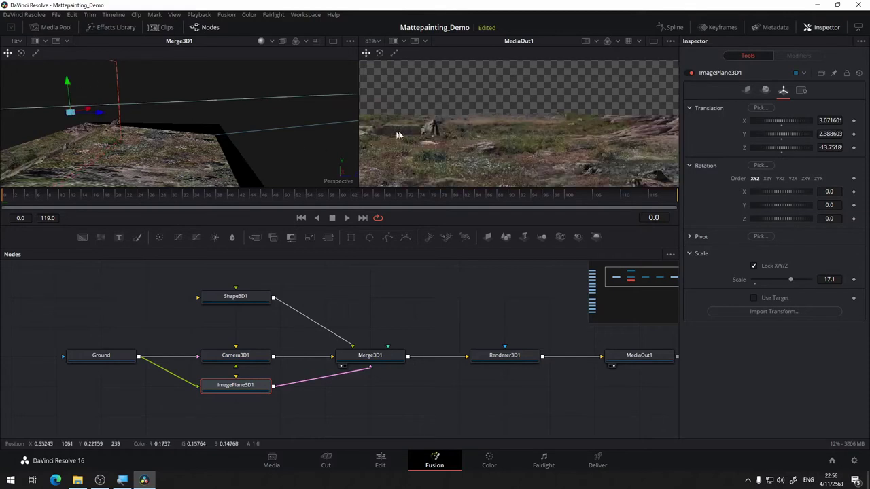
pyautogui.moveTo(484, 143); pyautogui.dragTo(286, 140)
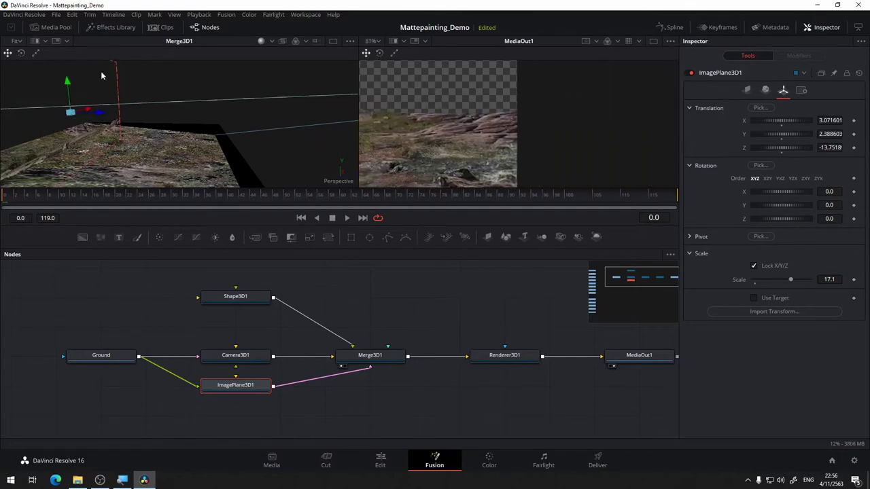
pyautogui.moveTo(67, 81); pyautogui.dragTo(71, 83)
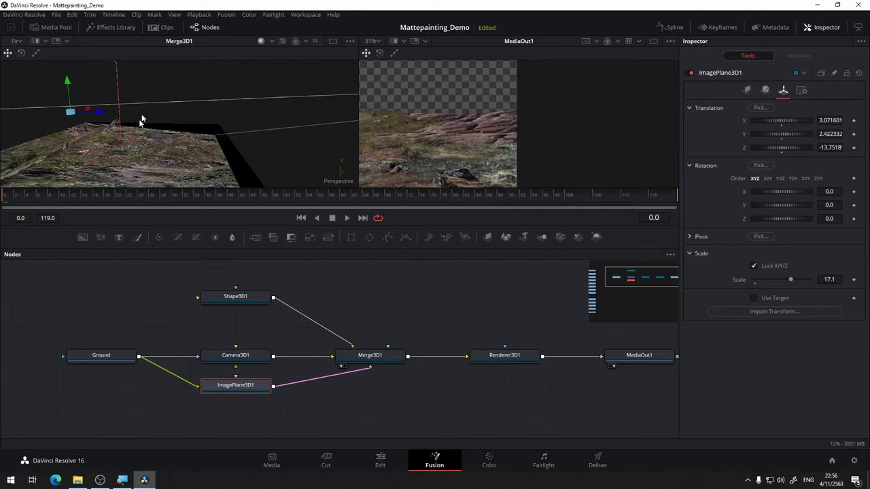
pyautogui.moveTo(140, 116); pyautogui.dragTo(83, 116)
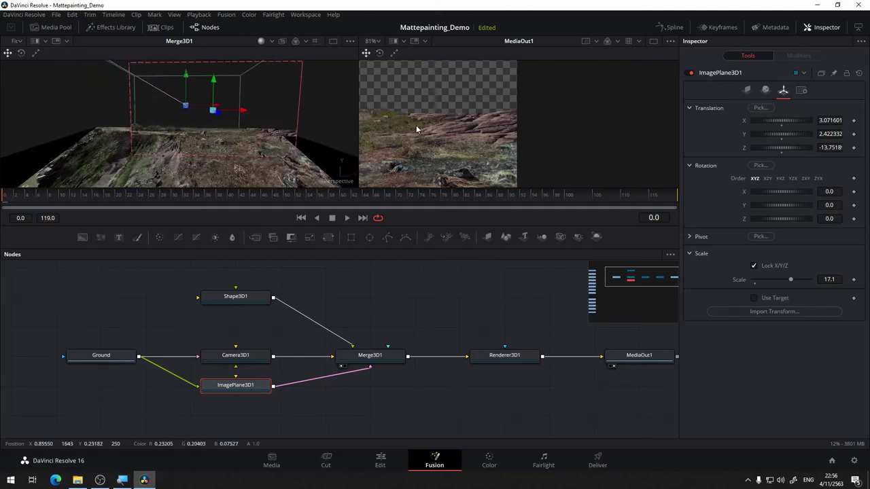
pyautogui.scroll(-3, 413, 140)
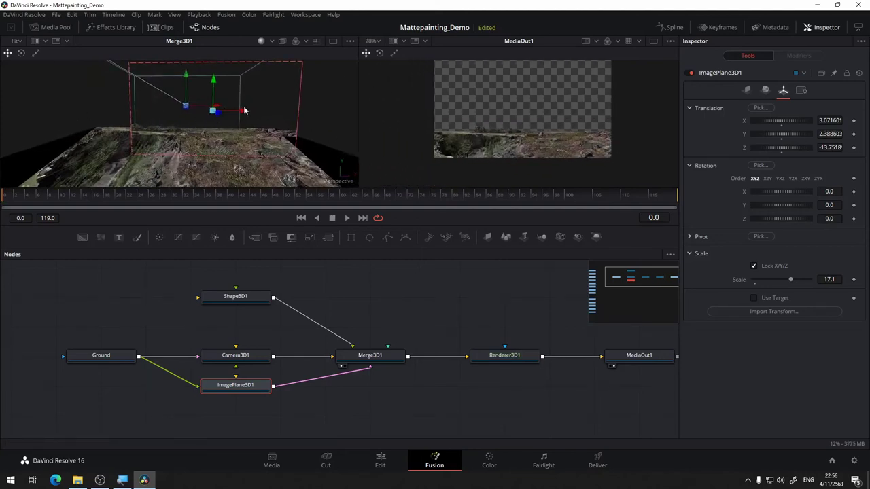
pyautogui.hotkey('ctrl', 'z')
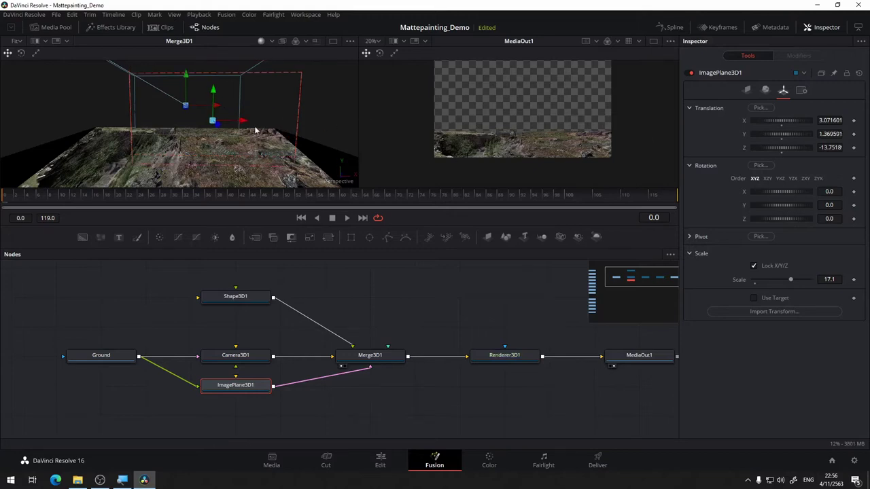
# Reset ImagePlane3D1's X, Y and Z translation to 0
pyautogui.moveTo(256, 130); pyautogui.dragTo(253, 215)
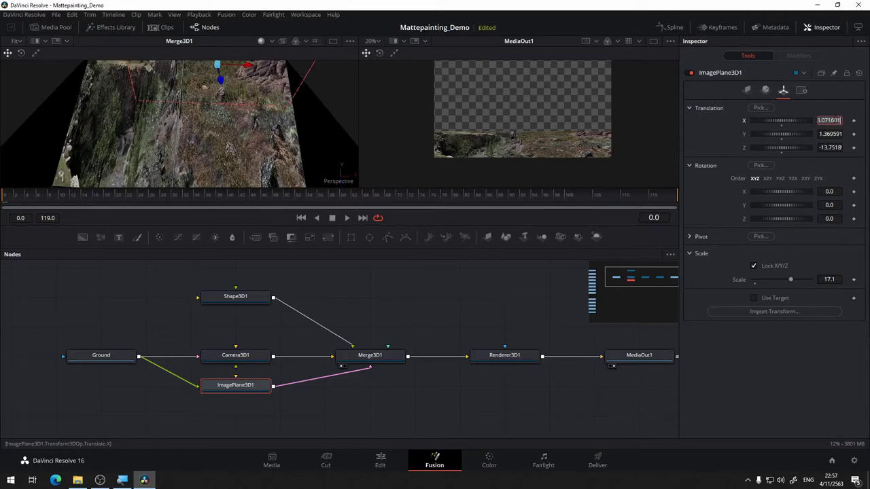
pyautogui.press('Tab')
pyautogui.write('0')
pyautogui.press('Tab')
pyautogui.write('0')
pyautogui.press('Tab')
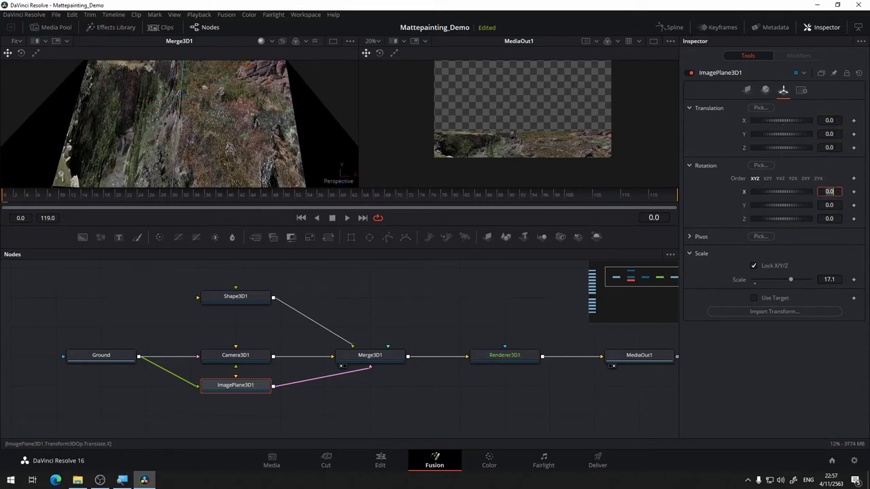
pyautogui.scroll(-2, 234, 107)
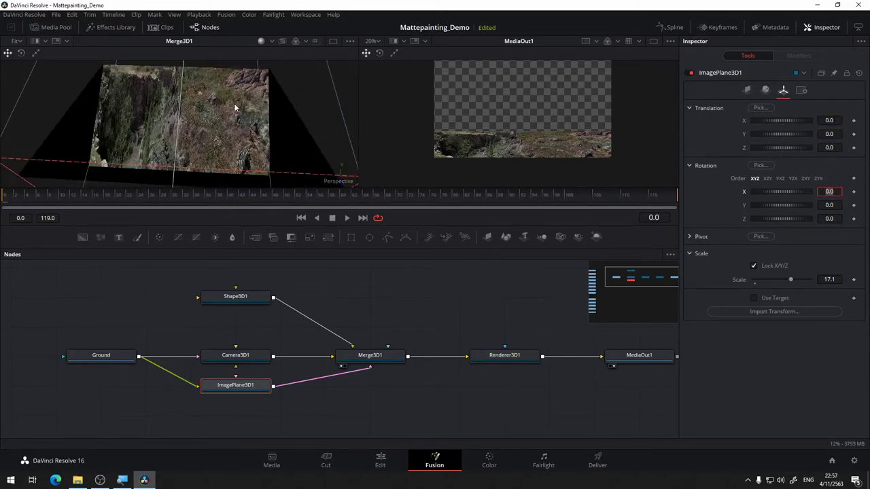
# Move ImagePlane3D1 back to about Z -13.45 and raise it to about Y 1.56 at the ground plane's far edge
pyautogui.scroll(-5, 234, 107)
pyautogui.moveTo(225, 106); pyautogui.dragTo(399, 36)
pyautogui.moveTo(176, 107); pyautogui.dragTo(106, 105)
pyautogui.scroll(5, 155, 118)
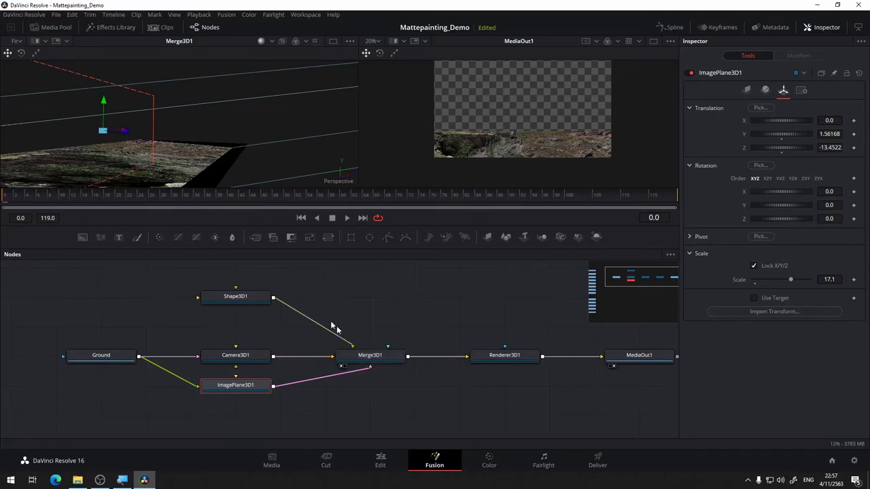
# Show Renderer3D1 in the output viewer and raise ImagePlane3D1 to about Y 2.88
pyautogui.moveTo(556, 162); pyautogui.dragTo(529, 165)
pyautogui.moveTo(478, 305); pyautogui.dragTo(533, 286)
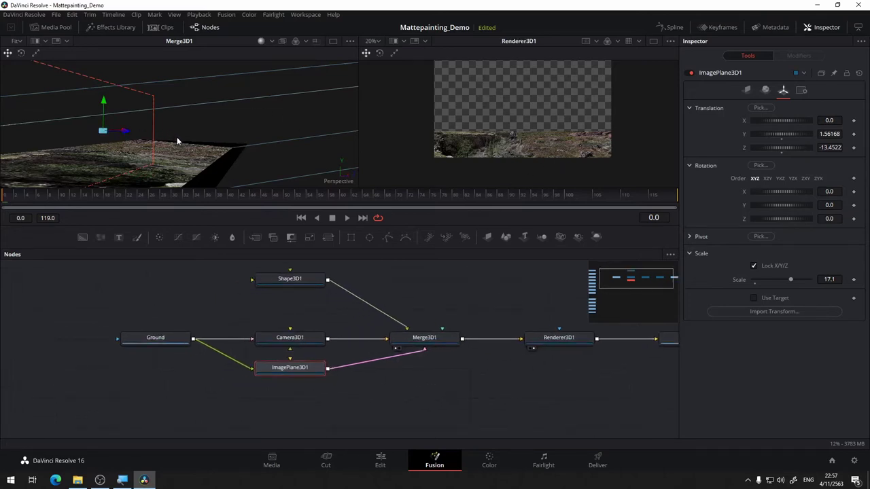
pyautogui.moveTo(197, 141); pyautogui.dragTo(278, 172)
pyautogui.hotkey('ctrl', 'z')
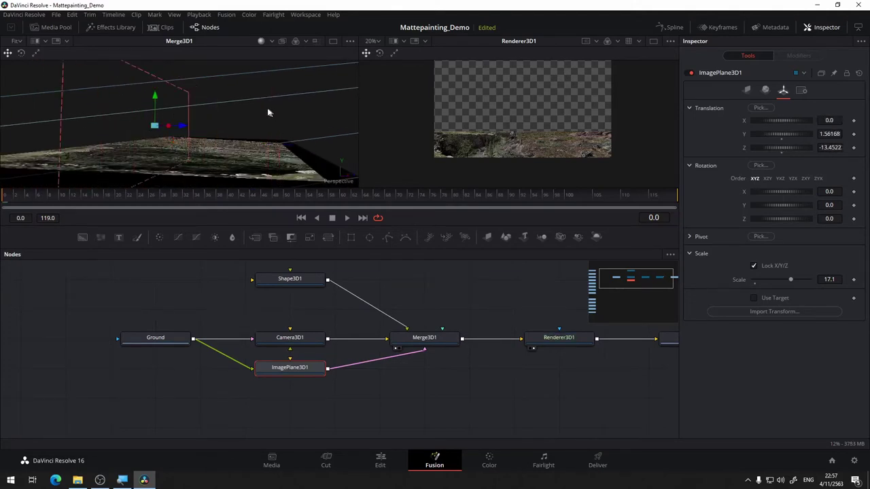
pyautogui.moveTo(153, 99); pyautogui.dragTo(157, 84)
pyautogui.scroll(2, 505, 116)
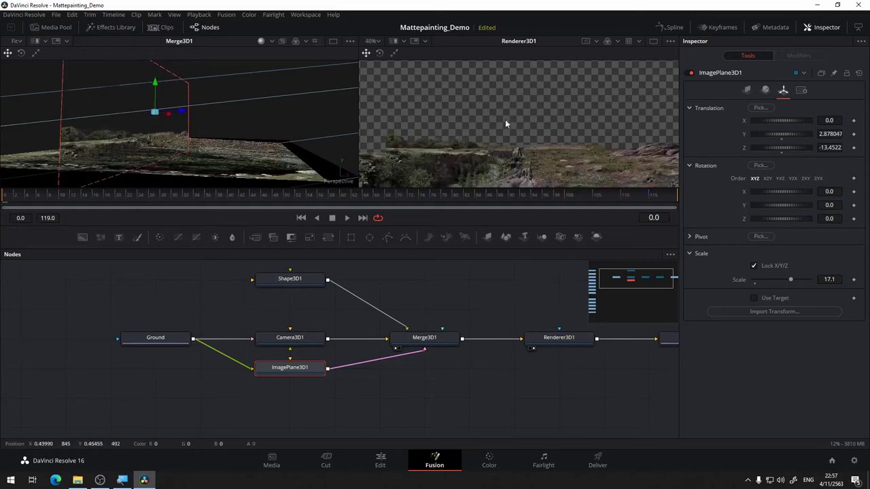
# Lower ImagePlane3D1 to about Y 2.37 to line its horizon up with the projected ground
pyautogui.scroll(-1, 416, 126)
pyautogui.scroll(1, 188, 129)
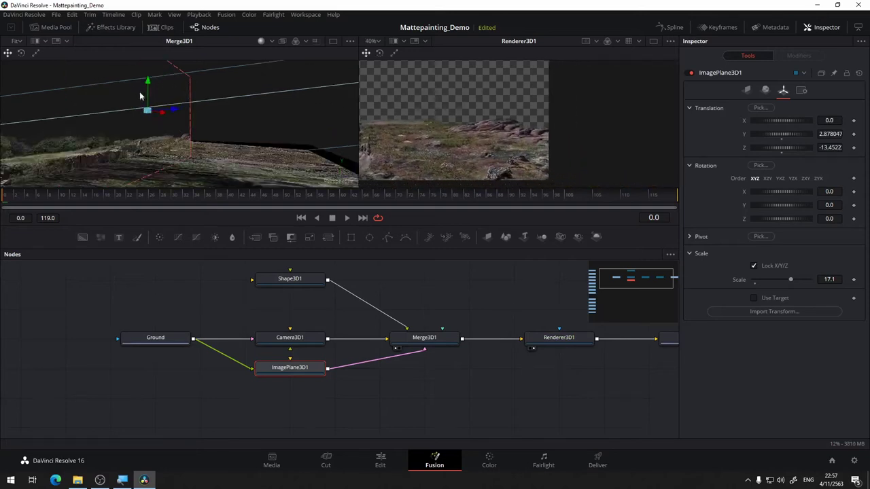
pyautogui.moveTo(147, 83); pyautogui.dragTo(147, 89)
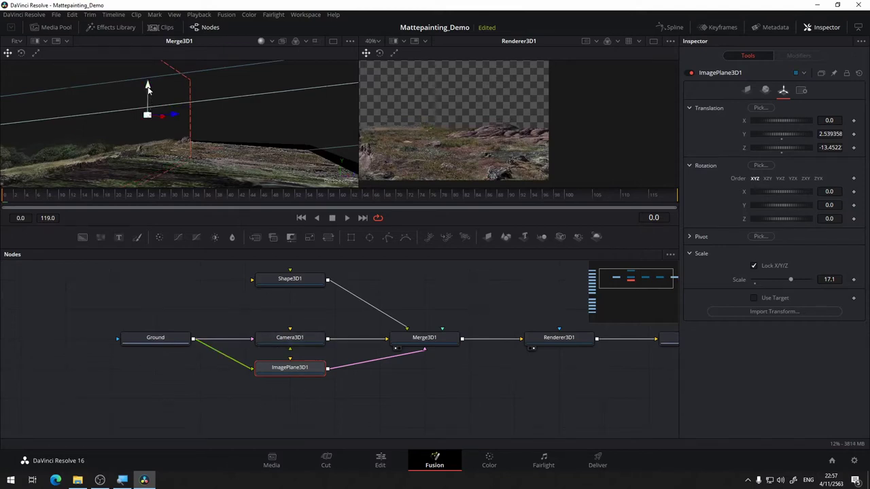
pyautogui.moveTo(147, 88)
pyautogui.mouseDown()
pyautogui.moveTo(148, 79)
pyautogui.moveTo(152, 88)
pyautogui.mouseUp()
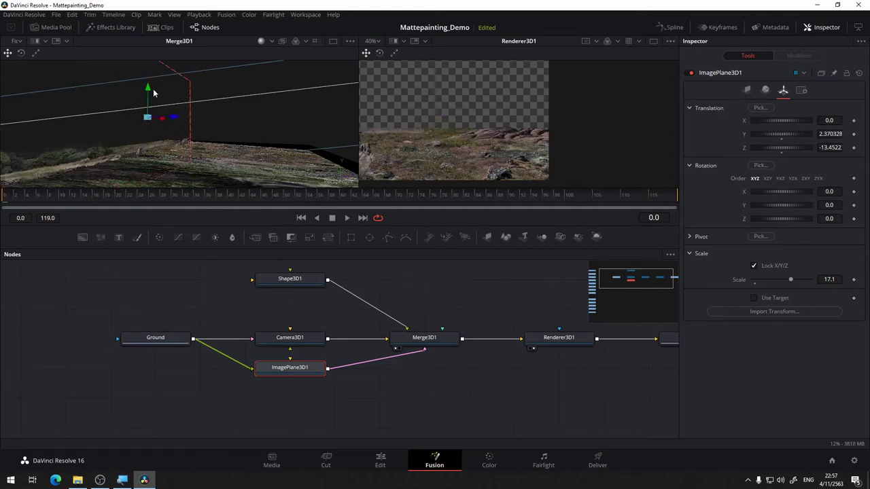
pyautogui.moveTo(174, 144); pyautogui.dragTo(51, 170)
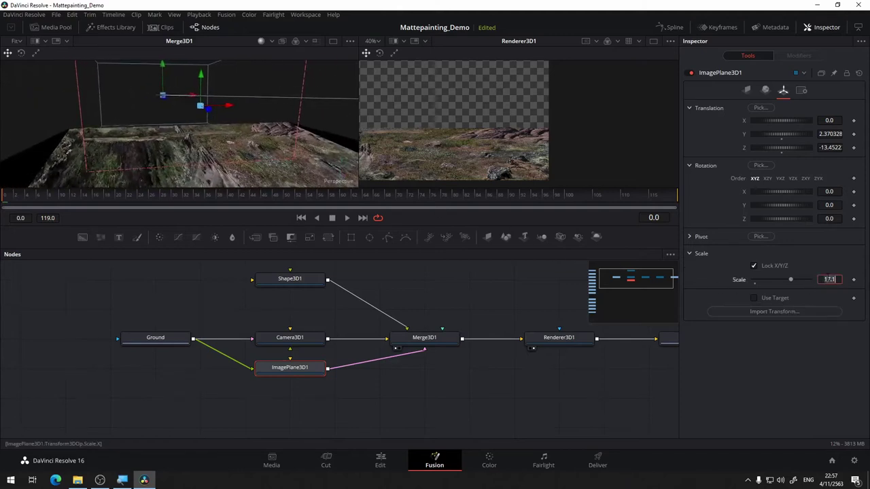
# Match ImagePlane3D1's scale to Shape3D1's X scale by setting it to 23.75
pyautogui.click(296, 278)
pyautogui.scroll(1, 296, 281)
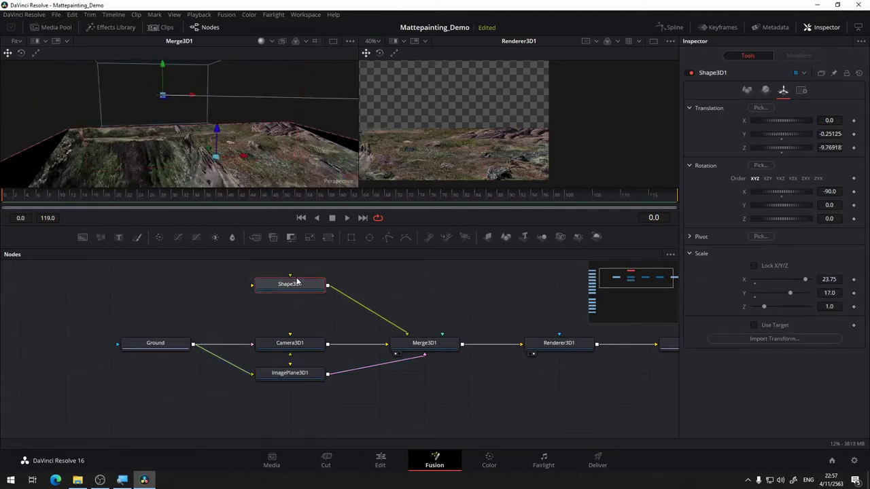
pyautogui.click(300, 375)
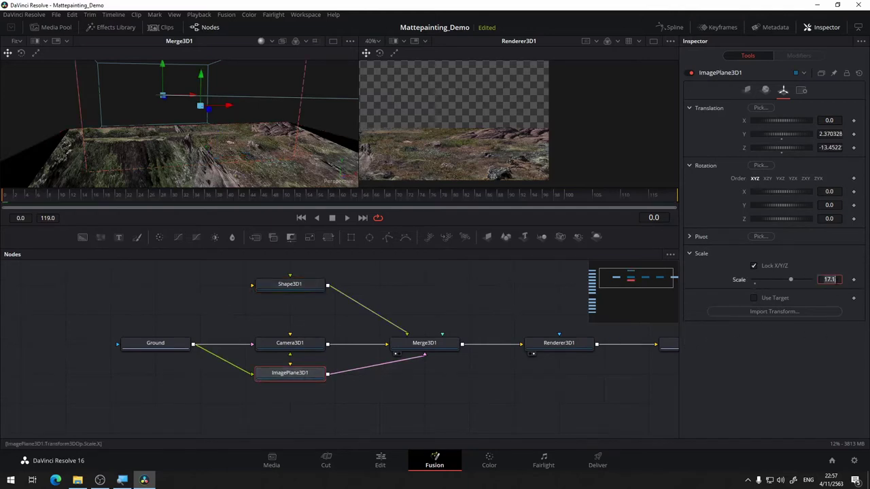
pyautogui.write('23.75')
pyautogui.press('Tab')
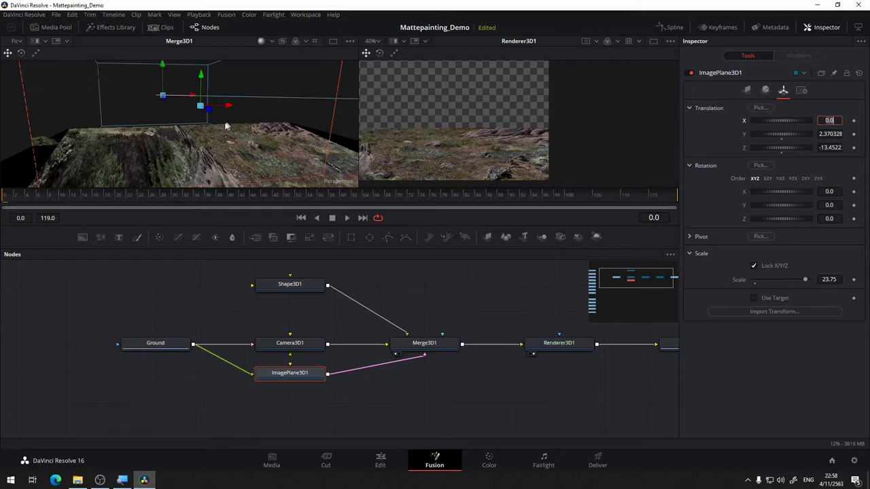
# Raise ImagePlane3D1 to about Y 3.23 to align its horizon with the projected ground, and save the project
pyautogui.moveTo(227, 127); pyautogui.dragTo(143, 78)
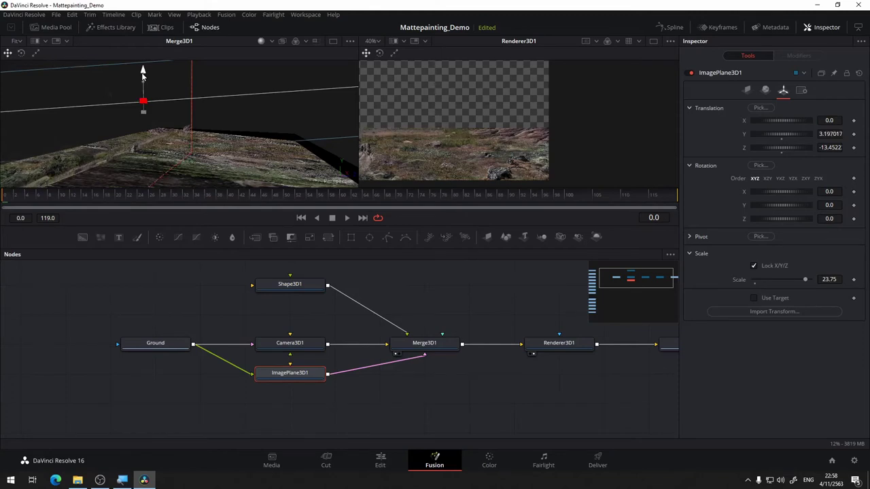
pyautogui.moveTo(142, 75)
pyautogui.mouseDown()
pyautogui.moveTo(136, 69)
pyautogui.moveTo(136, 79)
pyautogui.mouseUp()
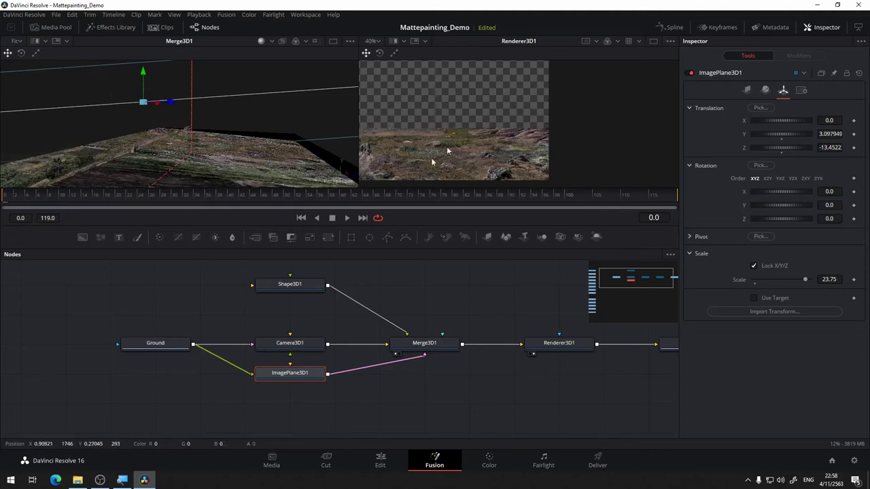
pyautogui.moveTo(444, 303); pyautogui.dragTo(532, 286)
pyautogui.scroll(-1, 462, 145)
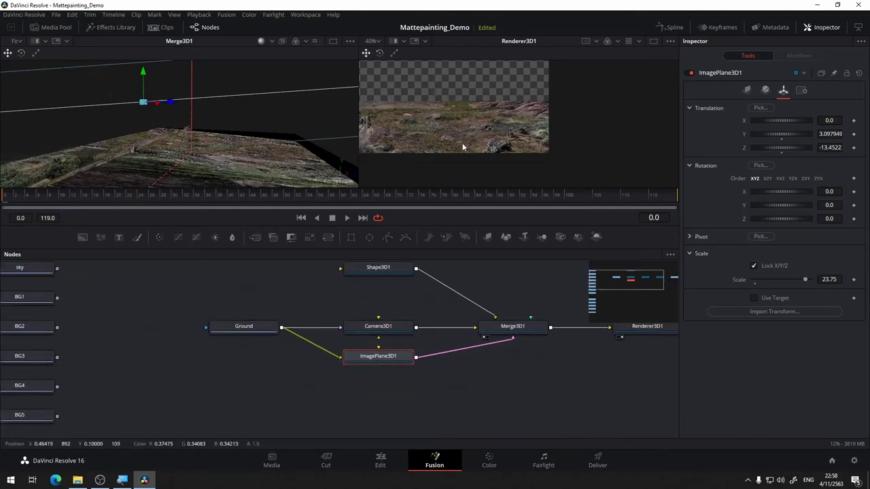
pyautogui.scroll(1, 463, 146)
pyautogui.moveTo(459, 143); pyautogui.dragTo(593, 148)
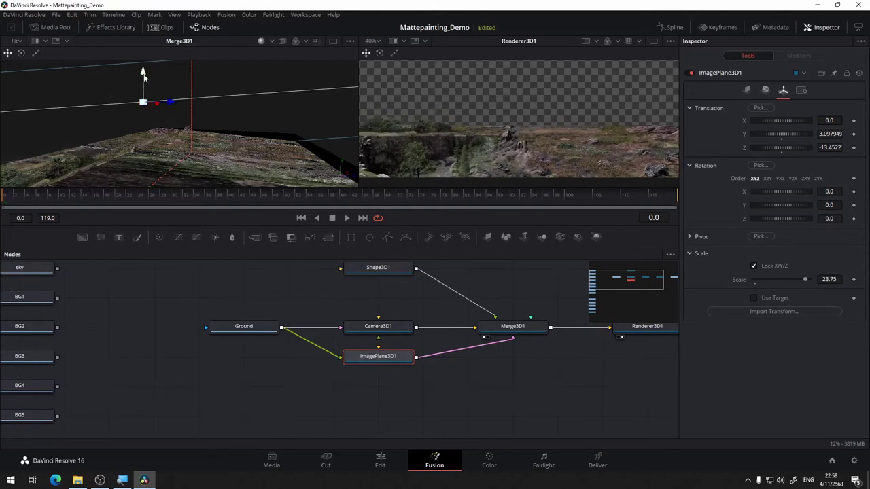
pyautogui.moveTo(143, 75); pyautogui.dragTo(147, 73)
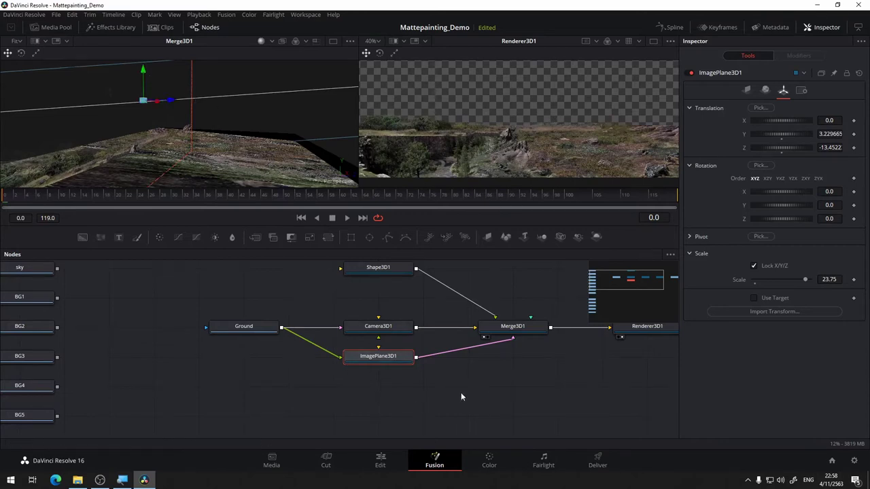
pyautogui.moveTo(460, 397); pyautogui.dragTo(390, 344)
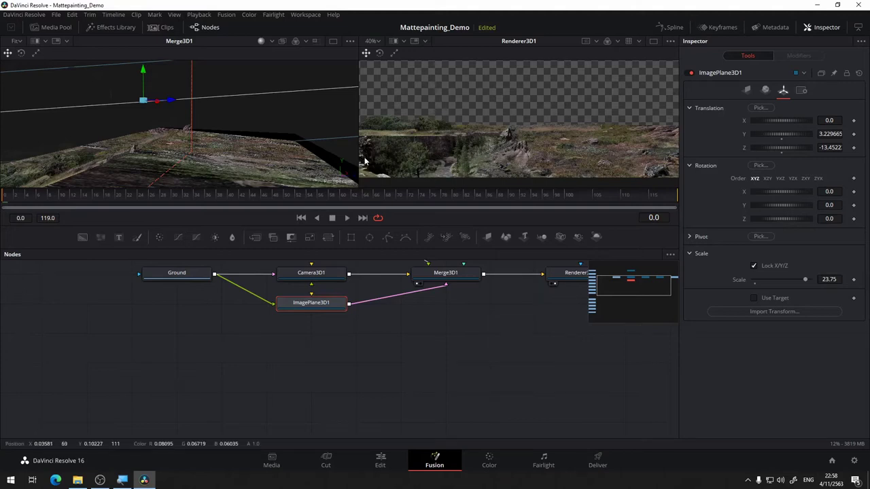
pyautogui.hotkey('ctrl', 's')
pyautogui.scroll(3, 336, 386)
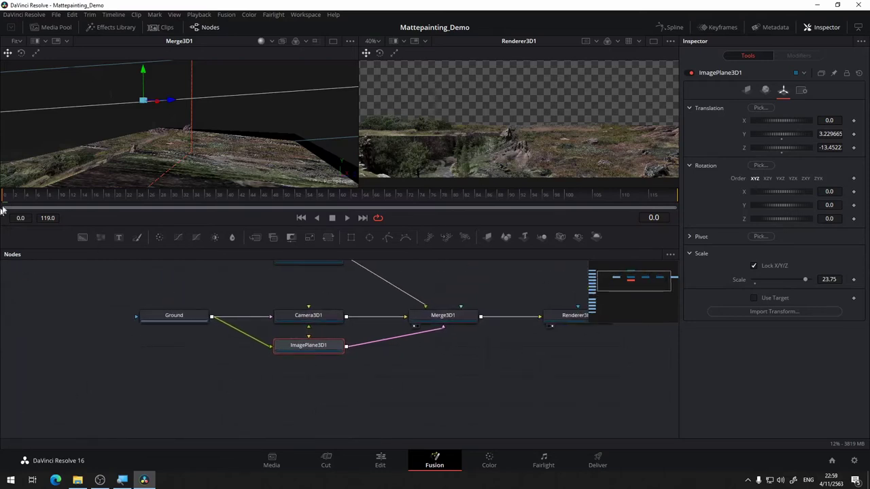
# Move ImagePlane3D1 back to about Z -13.84, just behind the ground plane's far edge
pyautogui.scroll(-3, 180, 158)
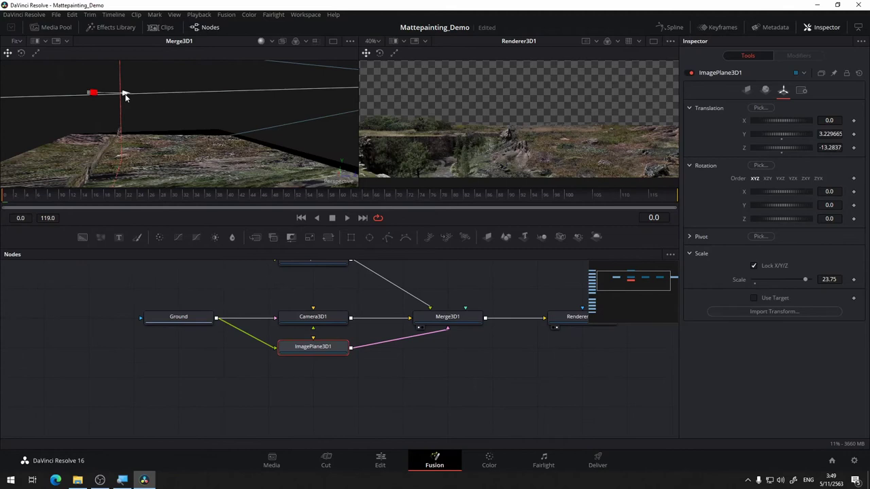
pyautogui.moveTo(125, 96)
pyautogui.mouseDown()
pyautogui.moveTo(159, 95)
pyautogui.moveTo(76, 100)
pyautogui.moveTo(112, 103)
pyautogui.mouseUp()
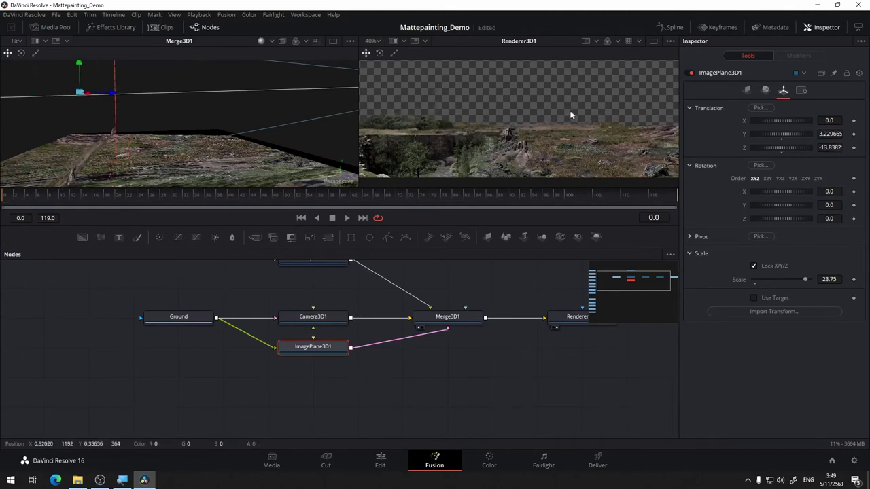
pyautogui.moveTo(197, 139); pyautogui.dragTo(285, 150)
pyautogui.moveTo(161, 103); pyautogui.dragTo(151, 105)
pyautogui.hotkey('ctrl', 'z')
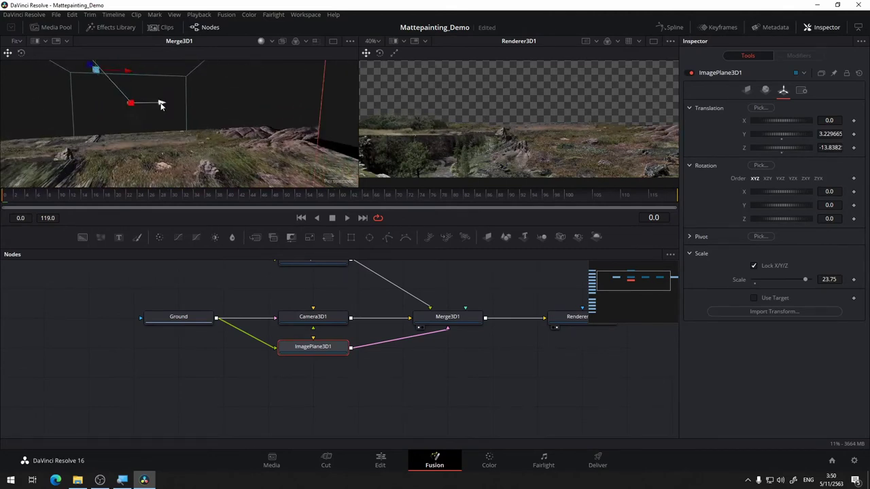
pyautogui.scroll(2, 533, 139)
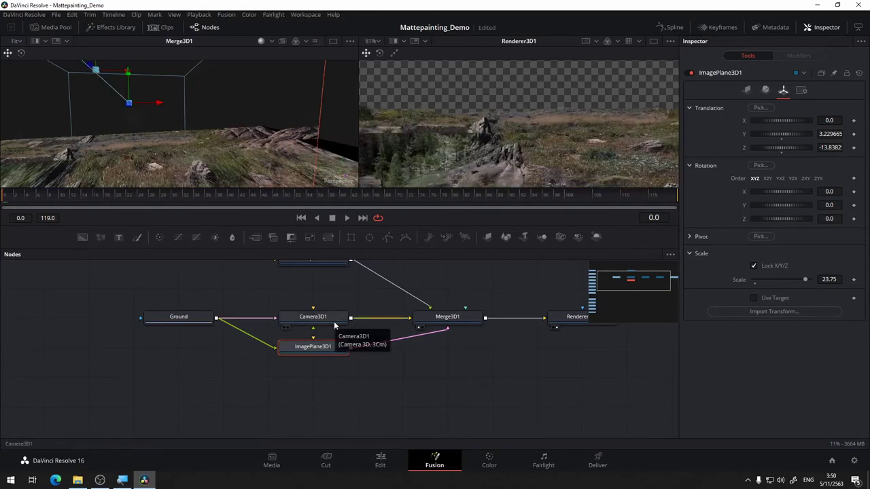
# Reduce ImagePlane3D1's scale to about 20.71
pyautogui.moveTo(334, 325); pyautogui.dragTo(320, 351)
pyautogui.click(315, 285)
pyautogui.click(329, 370)
pyautogui.scroll(-5, 229, 143)
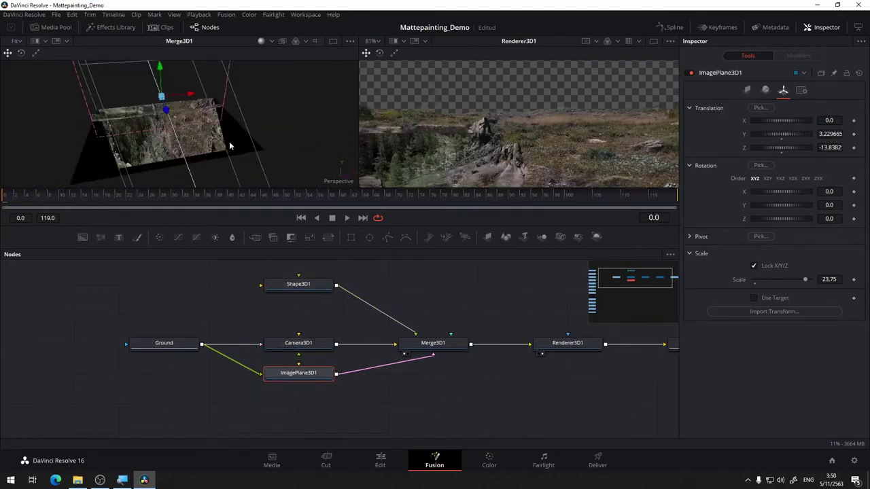
pyautogui.moveTo(229, 143); pyautogui.dragTo(195, 143)
pyautogui.scroll(4, 195, 143)
pyautogui.moveTo(804, 282); pyautogui.dragTo(799, 280)
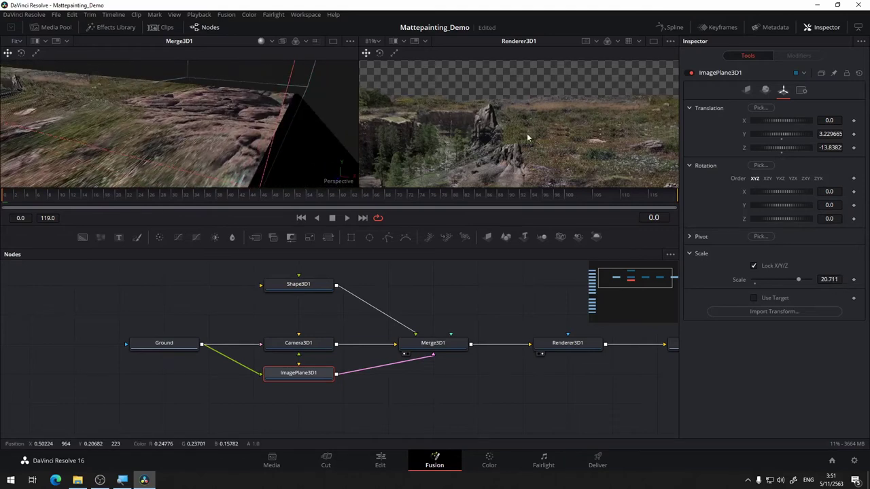
# Move ImagePlane3D1 forward to about Z -12.45 over the projected ground
pyautogui.scroll(-3, 177, 116)
pyautogui.moveTo(90, 85); pyautogui.dragTo(82, 88)
pyautogui.scroll(-5, 574, 145)
pyautogui.moveTo(583, 143); pyautogui.dragTo(544, 140)
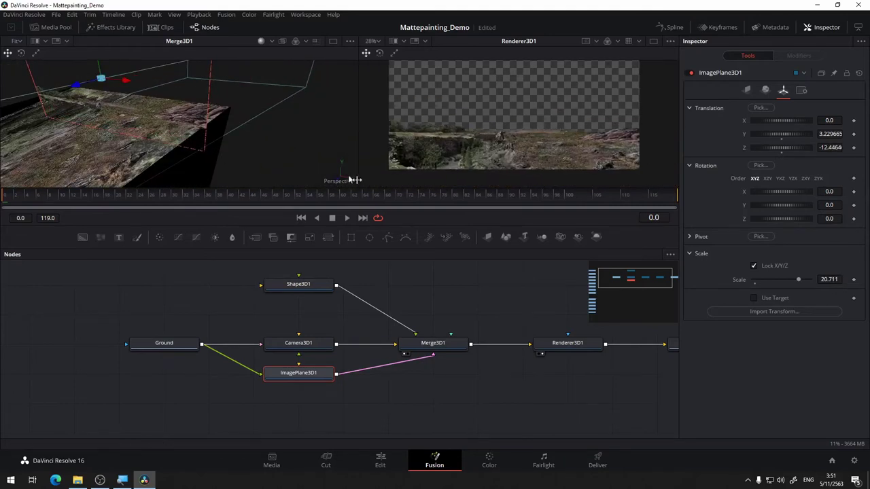
# Place the City layer node directly below the Ground node
pyautogui.scroll(-3, 364, 275)
pyautogui.moveTo(177, 302); pyautogui.dragTo(168, 280)
pyautogui.moveTo(157, 365); pyautogui.dragTo(269, 320)
pyautogui.click(466, 237)
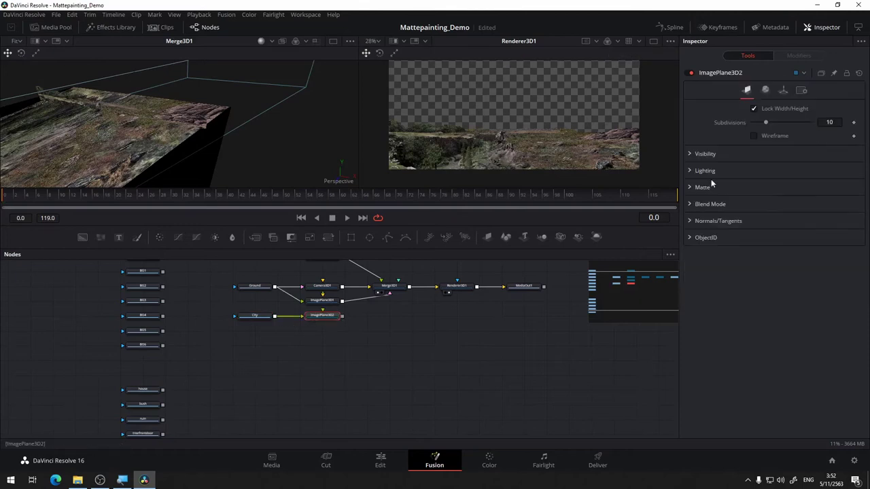
pyautogui.moveTo(343, 317); pyautogui.dragTo(392, 289)
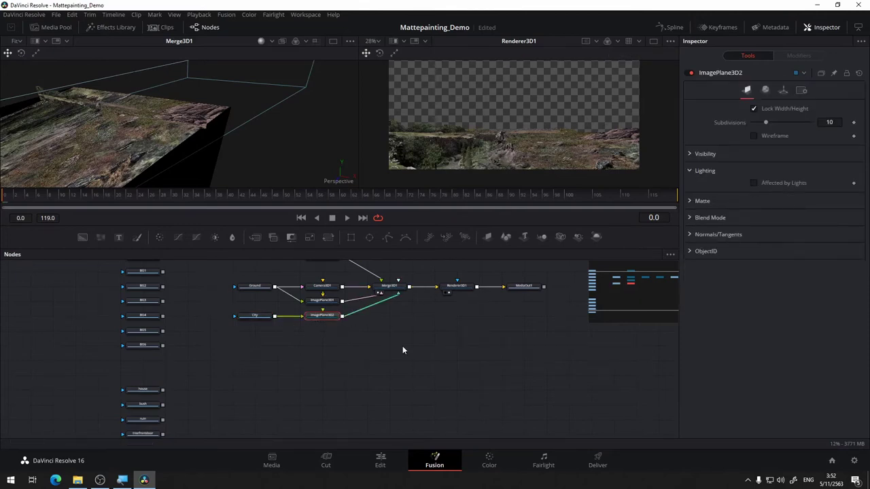
pyautogui.press('Delete')
# Duplicate ImagePlane3D1, feed the copy from the City layer and connect it to Merge3D1
pyautogui.click(322, 302)
pyautogui.hotkey('ctrl', 'c')
pyautogui.click(322, 317)
pyautogui.hotkey('ctrl', 'v')
pyautogui.moveTo(275, 317); pyautogui.dragTo(320, 317)
pyautogui.moveTo(342, 317); pyautogui.dragTo(391, 287)
# Place the City image plane behind the ground at about Z -16.10 and set its scale to 23
pyautogui.moveTo(127, 155); pyautogui.dragTo(170, 105)
pyautogui.click(783, 90)
pyautogui.moveTo(798, 279); pyautogui.dragTo(801, 279)
pyautogui.doubleClick(828, 280)
pyautogui.write('23')
pyautogui.press('Return')
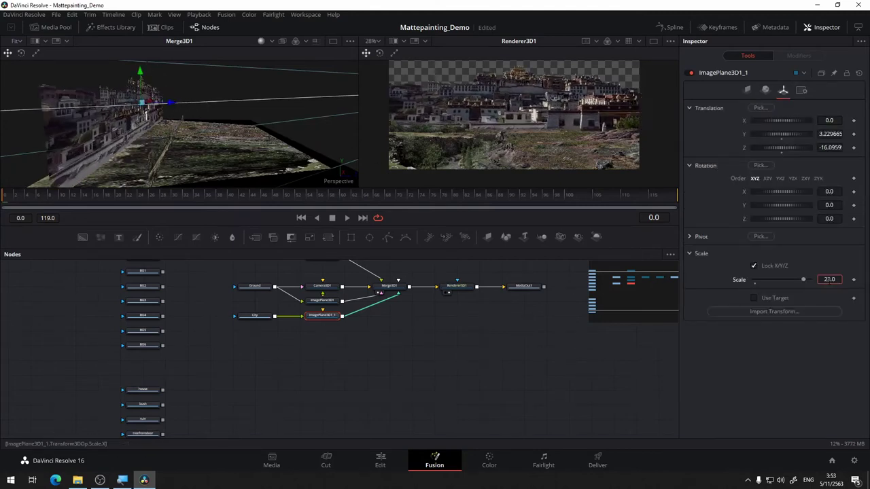
# Lower the City image plane to about Y 2.95 so the buildings sit on the ground's horizon
pyautogui.moveTo(140, 75); pyautogui.dragTo(140, 76)
pyautogui.scroll(-2, 507, 149)
pyautogui.scroll(3, 507, 149)
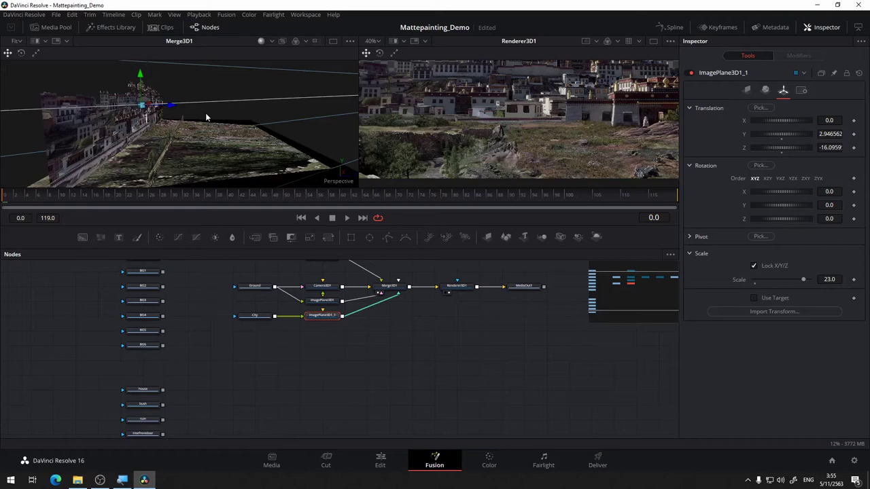
pyautogui.scroll(-4, 233, 142)
pyautogui.scroll(3, 405, 294)
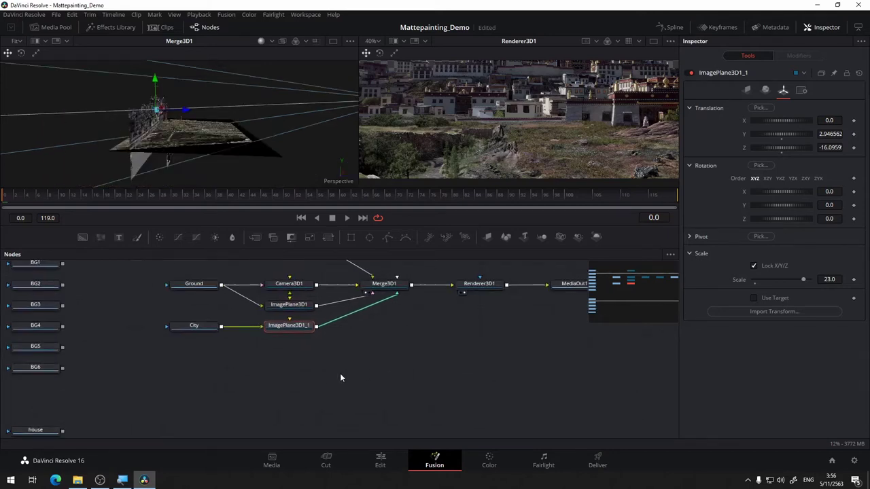
# Line up the house, bush, ruin, treefrontdoor and sheep layer nodes below the City node
pyautogui.scroll(-3, 459, 150)
pyautogui.moveTo(187, 384); pyautogui.dragTo(219, 320)
pyautogui.moveTo(51, 390); pyautogui.dragTo(212, 307)
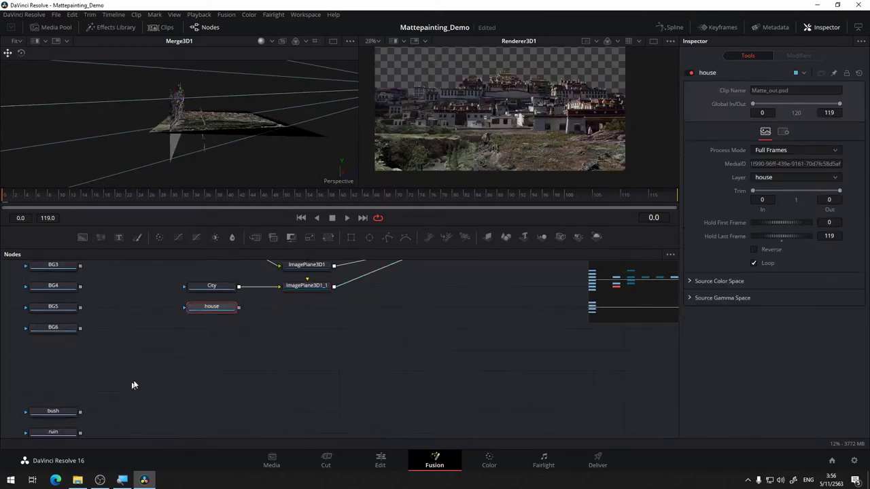
pyautogui.moveTo(134, 384); pyautogui.dragTo(207, 339)
pyautogui.moveTo(191, 436); pyautogui.dragTo(91, 360)
pyautogui.moveTo(128, 366); pyautogui.dragTo(285, 282)
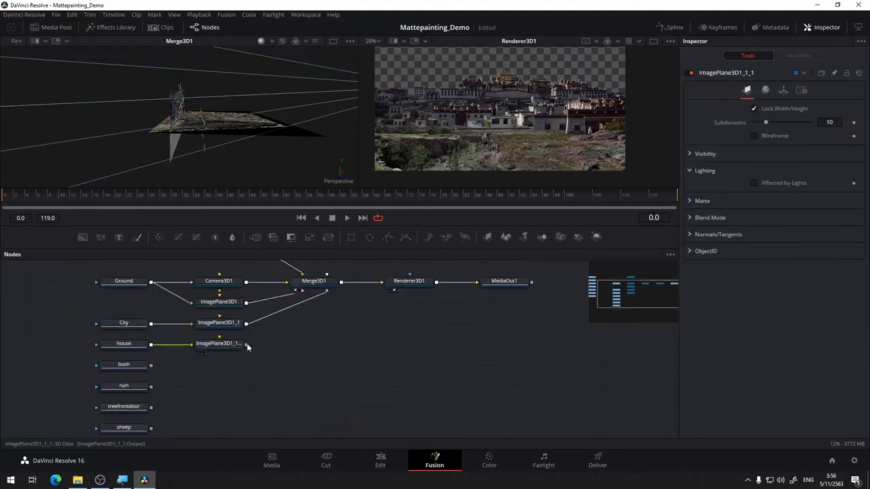
# Connect a copied image plane fed by the house layer to Merge3D1 and move it forward in front of the City plane
pyautogui.click(123, 344)
pyautogui.click(219, 344)
pyautogui.moveTo(210, 99)
pyautogui.mouseDown()
pyautogui.moveTo(225, 103)
pyautogui.moveTo(217, 100)
pyautogui.mouseUp()
pyautogui.scroll(4, 410, 142)
pyautogui.scroll(2, 410, 145)
pyautogui.moveTo(410, 146); pyautogui.dragTo(516, 168)
pyautogui.moveTo(220, 99)
pyautogui.mouseDown()
pyautogui.moveTo(238, 101)
pyautogui.moveTo(229, 100)
pyautogui.mouseUp()
# Set the house image plane's scale to 20
pyautogui.moveTo(224, 129); pyautogui.dragTo(138, 155)
pyautogui.scroll(5, 254, 146)
pyautogui.click(783, 90)
pyautogui.doubleClick(829, 279)
pyautogui.write('20')
pyautogui.press('Return')
# Move the house image plane to about Z -12.06 and set its scale to 18
pyautogui.moveTo(231, 140); pyautogui.dragTo(272, 136)
pyautogui.moveTo(347, 79); pyautogui.dragTo(283, 81)
pyautogui.moveTo(272, 152); pyautogui.dragTo(224, 148)
pyautogui.scroll(-2, 473, 169)
pyautogui.doubleClick(831, 279)
pyautogui.write('18')
pyautogui.press('Return')
# Lower the house image plane to about Y 2.16 so its terrain meets the projected ground
pyautogui.moveTo(278, 67); pyautogui.dragTo(288, 144)
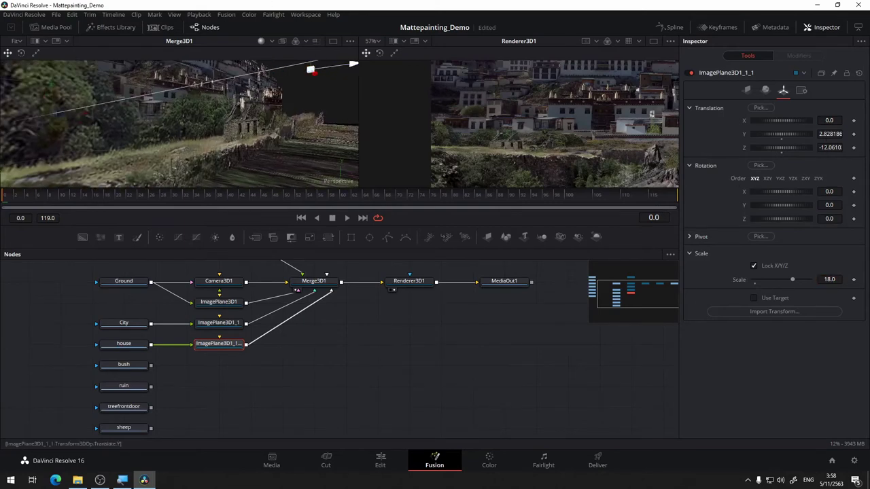
pyautogui.moveTo(311, 66); pyautogui.dragTo(311, 80)
pyautogui.moveTo(291, 125); pyautogui.dragTo(262, 134)
pyautogui.moveTo(307, 66); pyautogui.dragTo(308, 72)
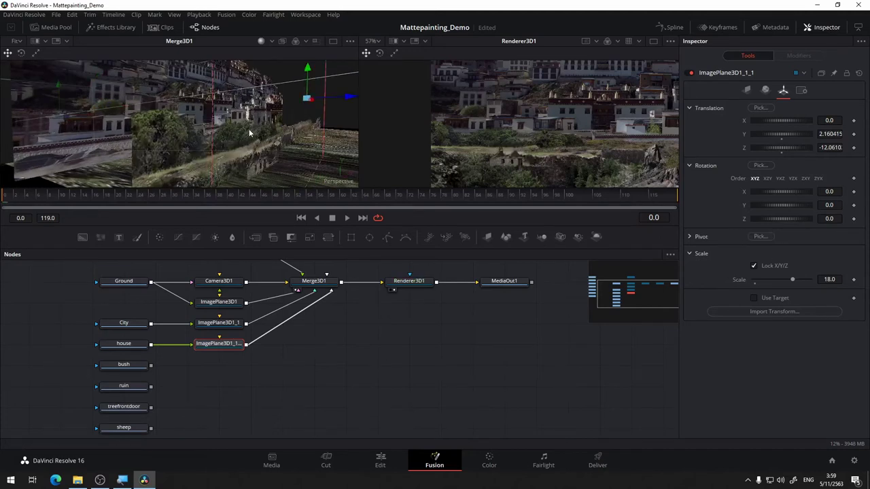
pyautogui.moveTo(248, 132); pyautogui.dragTo(326, 129)
pyautogui.moveTo(332, 100); pyautogui.dragTo(333, 100)
pyautogui.moveTo(319, 119)
pyautogui.mouseDown()
pyautogui.moveTo(200, 125)
pyautogui.moveTo(322, 146)
pyautogui.moveTo(302, 156)
pyautogui.moveTo(286, 150)
pyautogui.moveTo(306, 129)
pyautogui.moveTo(316, 133)
pyautogui.mouseUp()
# Disconnect the City image plane from Merge3D1 and move ImagePlane3D1 to about Y 2.57, Z -19.12
pyautogui.click(219, 303)
pyautogui.click(219, 344)
pyautogui.click(218, 303)
pyautogui.moveTo(320, 73); pyautogui.dragTo(361, 125)
pyautogui.moveTo(354, 90); pyautogui.dragTo(245, 103)
pyautogui.click(288, 303)
# Set ImagePlane3D1's scale to 23.75
pyautogui.doubleClick(829, 279)
pyautogui.write('21.75')
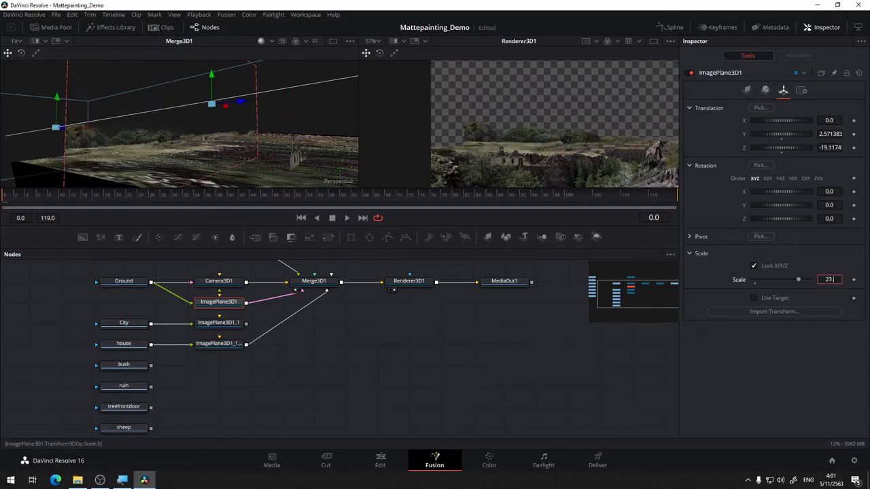
pyautogui.press('Tab')
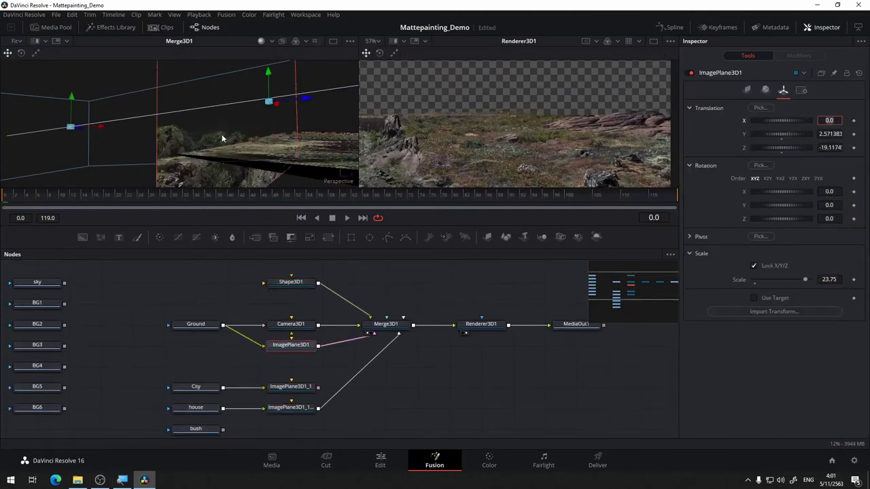
# Reposition ImagePlane3D1 to about Y 2.83 and Z -18.24 behind the projected ground
pyautogui.moveTo(323, 86); pyautogui.dragTo(342, 83)
pyautogui.moveTo(224, 87); pyautogui.dragTo(224, 80)
pyautogui.moveTo(401, 136); pyautogui.dragTo(646, 136)
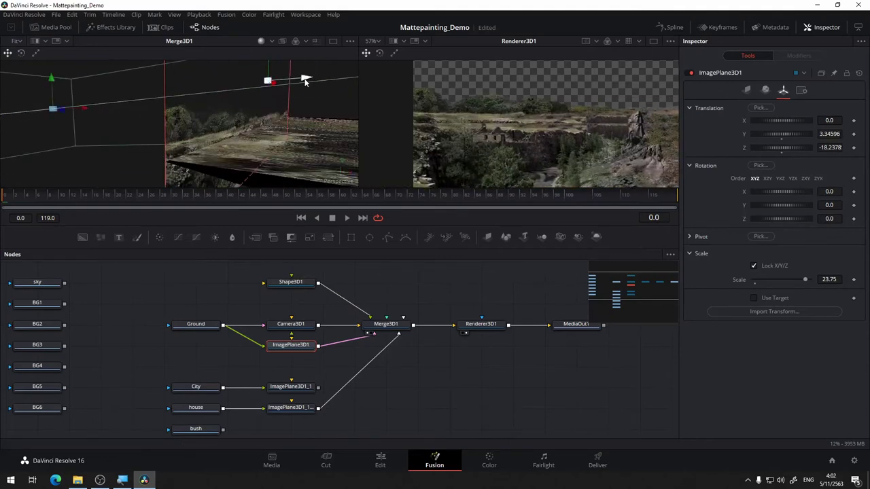
pyautogui.moveTo(269, 61); pyautogui.dragTo(269, 75)
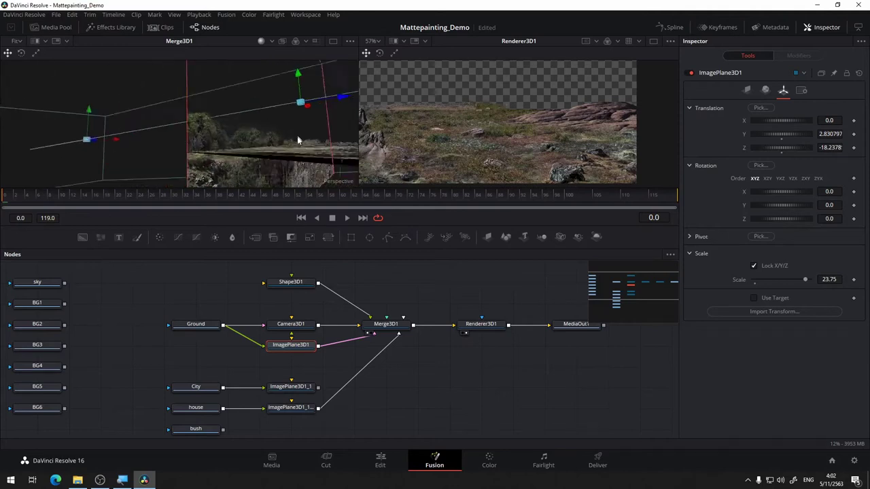
# Paste a second Ground-fed copy of ImagePlane3D1 and connect it to Merge3D1
pyautogui.moveTo(297, 140); pyautogui.dragTo(303, 161)
pyautogui.moveTo(328, 430); pyautogui.dragTo(278, 411)
pyautogui.hotkey('ctrl', 'v')
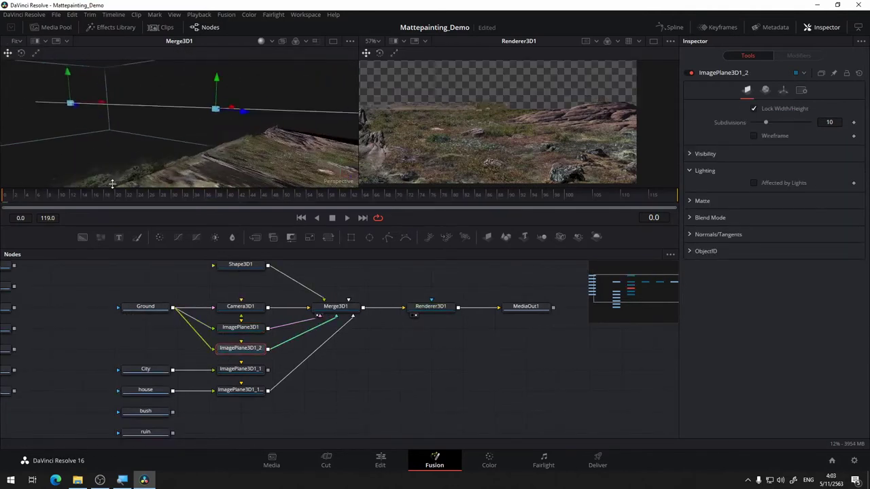
# Set ImagePlane3D1_2's scale to 21 and bring it forward to about Z -13.93
pyautogui.moveTo(299, 136); pyautogui.dragTo(191, 119)
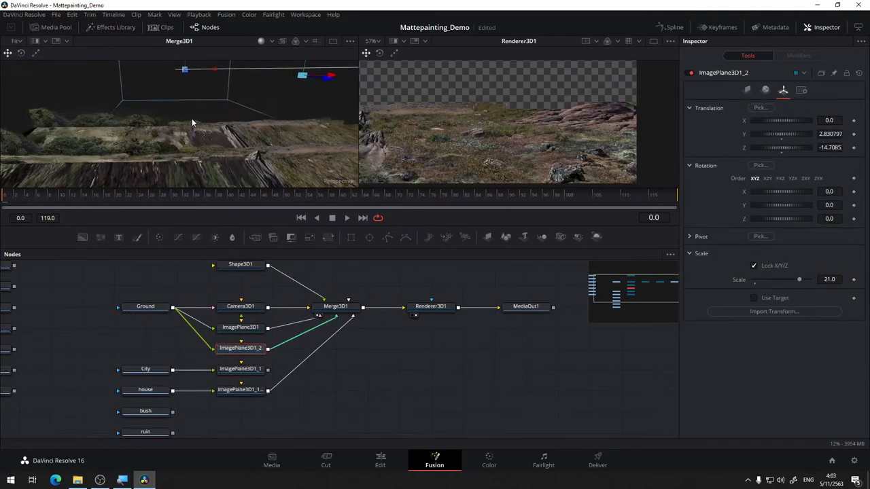
pyautogui.moveTo(426, 132); pyautogui.dragTo(623, 162)
pyautogui.moveTo(183, 129); pyautogui.dragTo(247, 147)
pyautogui.moveTo(543, 136); pyautogui.dragTo(422, 139)
pyautogui.moveTo(127, 99); pyautogui.dragTo(115, 112)
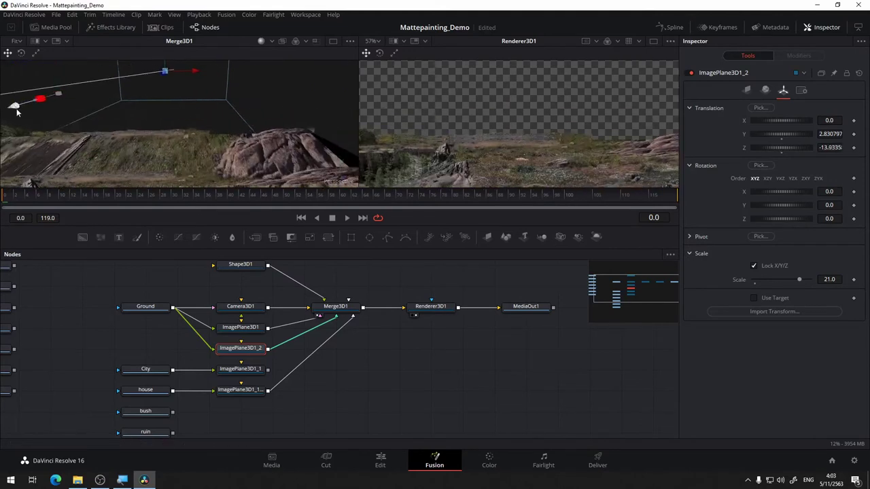
# Move ImagePlane3D1_2 forward to about Z -11.71 and adjust its scale to about 19.44
pyautogui.moveTo(16, 109); pyautogui.dragTo(23, 104)
pyautogui.moveTo(482, 125); pyautogui.dragTo(272, 112)
pyautogui.moveTo(106, 117); pyautogui.dragTo(102, 121)
pyautogui.moveTo(129, 119); pyautogui.dragTo(176, 122)
pyautogui.scroll(-4, 828, 280)
pyautogui.scroll(2, 826, 281)
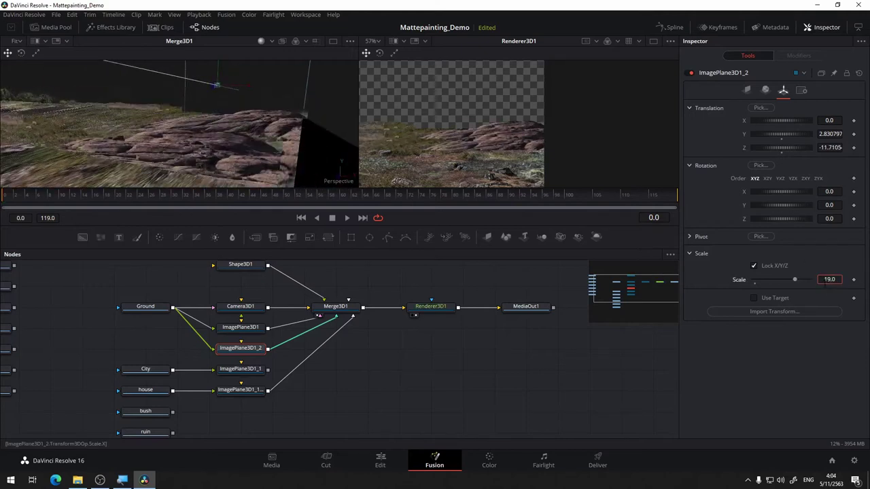
pyautogui.moveTo(825, 284); pyautogui.dragTo(832, 276)
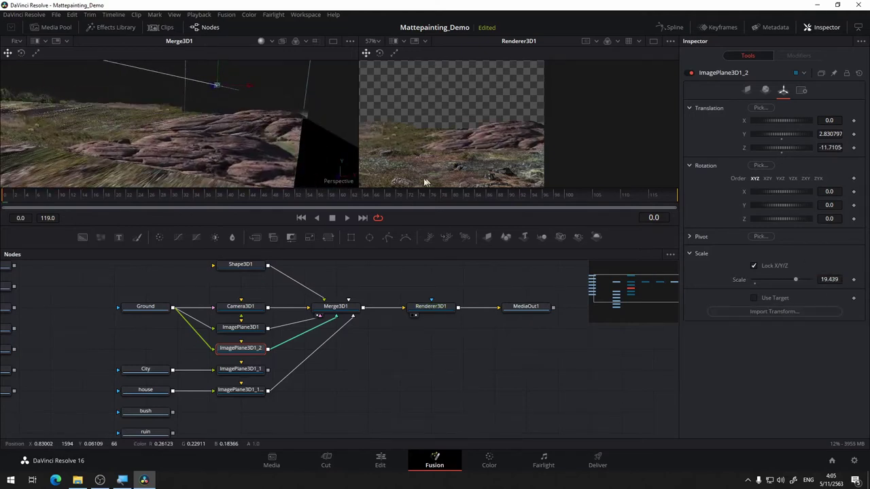
# Duplicate the Ground layer node, feed the copy into ImagePlane3D1_2, and show it in the viewer
pyautogui.moveTo(253, 136); pyautogui.dragTo(193, 116)
pyautogui.moveTo(169, 86); pyautogui.dragTo(169, 78)
pyautogui.moveTo(178, 109); pyautogui.dragTo(133, 121)
pyautogui.moveTo(80, 67); pyautogui.dragTo(79, 62)
pyautogui.moveTo(159, 348); pyautogui.dragTo(205, 345)
pyautogui.click(192, 304)
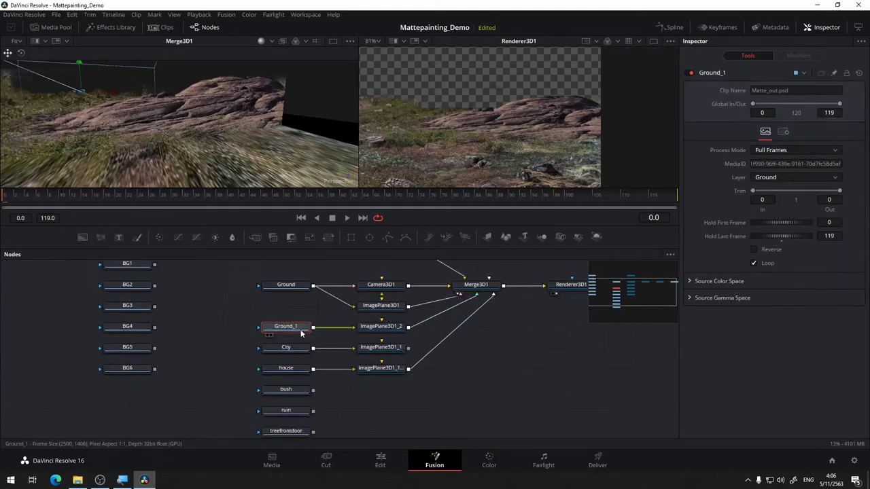
pyautogui.moveTo(300, 330); pyautogui.dragTo(204, 165)
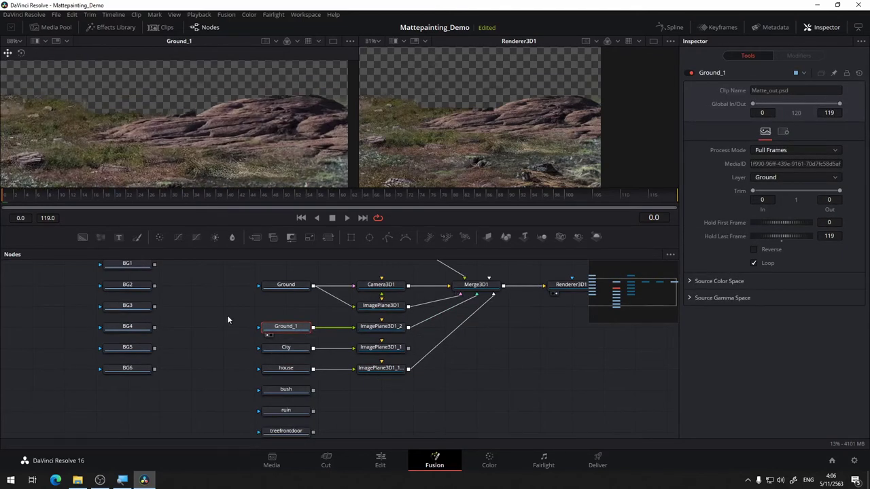
# Add a Polygon mask and trace it around the large reddish rock formation in the Ground_1 layer
pyautogui.moveTo(227, 316); pyautogui.dragTo(227, 342)
pyautogui.click(229, 340)
pyautogui.click(387, 236)
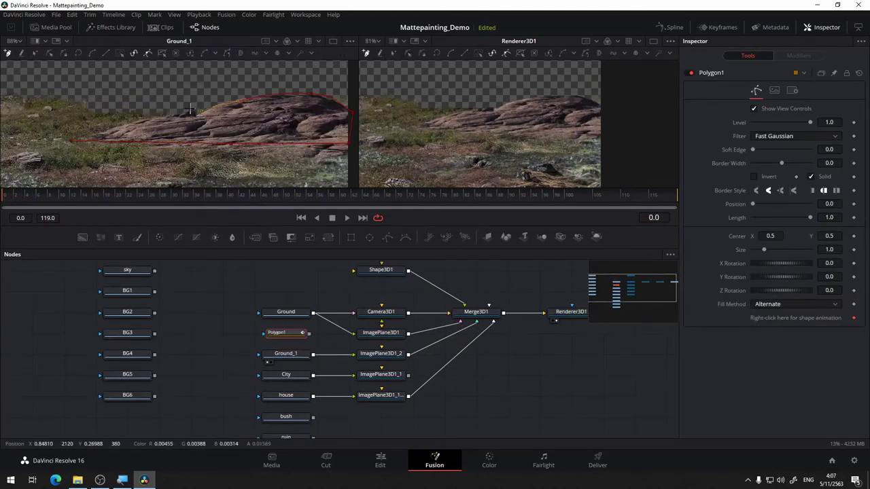
pyautogui.scroll(4, 188, 119)
pyautogui.moveTo(188, 120); pyautogui.dragTo(157, 148)
pyautogui.scroll(-3, 67, 166)
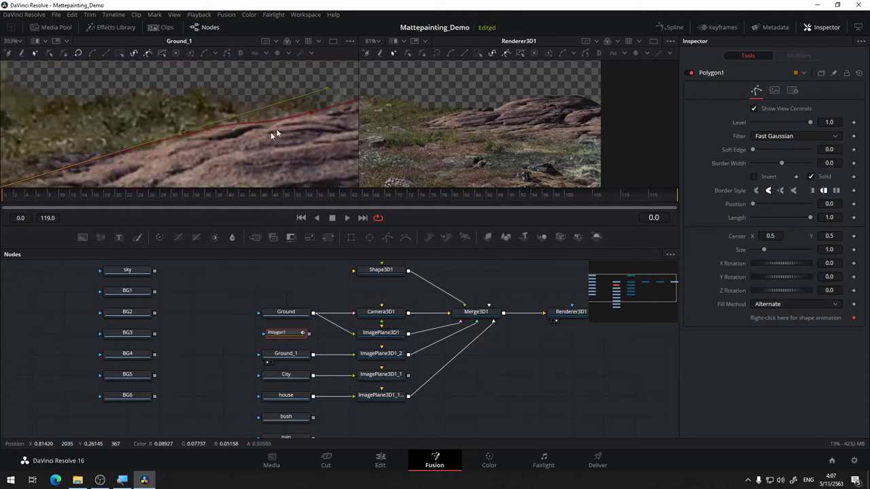
pyautogui.scroll(-2, 276, 129)
# Place the Polygon1 node beside Ground_1 and connect it as Ground_1's mask
pyautogui.moveTo(353, 136); pyautogui.dragTo(216, 130)
pyautogui.moveTo(299, 336); pyautogui.dragTo(236, 336)
pyautogui.moveTo(245, 333); pyautogui.dragTo(282, 354)
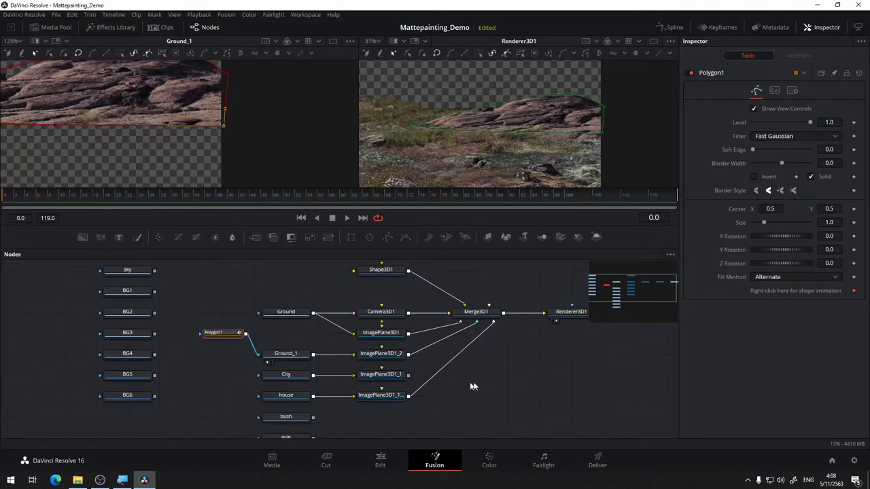
# Raise ImagePlane3D1_2 to about Y 3.19 while comparing the masked rock in the render
pyautogui.click(381, 354)
pyautogui.scroll(3, 476, 114)
pyautogui.moveTo(781, 134); pyautogui.dragTo(789, 133)
pyautogui.moveTo(530, 156)
pyautogui.mouseDown()
pyautogui.moveTo(665, 118)
pyautogui.moveTo(590, 137)
pyautogui.moveTo(348, 161)
pyautogui.moveTo(519, 142)
pyautogui.moveTo(537, 167)
pyautogui.mouseUp()
pyautogui.scroll(-1, 537, 166)
pyautogui.moveTo(782, 134); pyautogui.dragTo(785, 134)
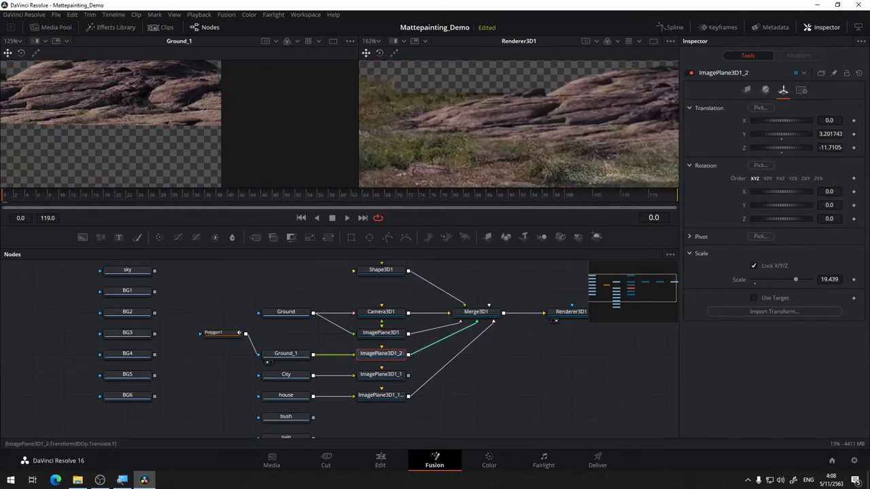
pyautogui.scroll(-5, 135, 161)
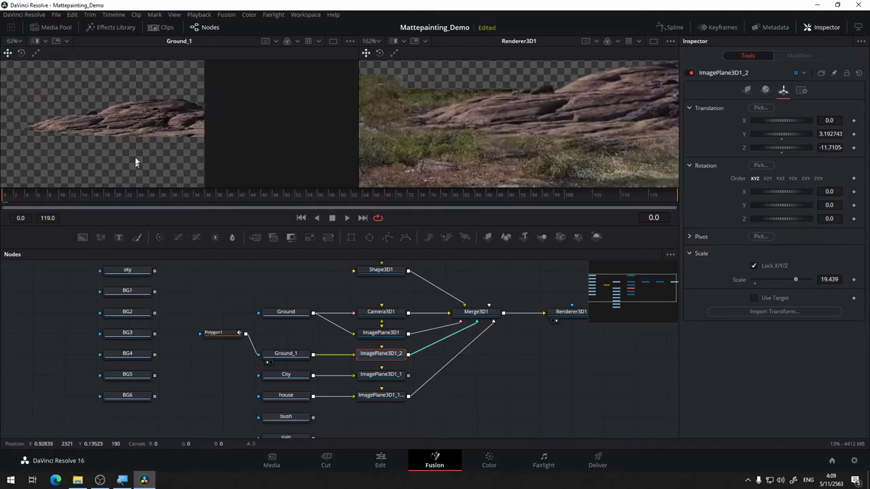
# Show Merge3D1 in the viewer and place ImagePlane3D1_2 at about Y 2.975 and Z -12
pyautogui.click(458, 321)
pyautogui.moveTo(294, 148)
pyautogui.mouseDown()
pyautogui.moveTo(262, 114)
pyautogui.moveTo(280, 142)
pyautogui.mouseUp()
pyautogui.click(381, 354)
pyautogui.moveTo(781, 134); pyautogui.dragTo(778, 134)
pyautogui.press('Tab')
pyautogui.moveTo(235, 129); pyautogui.dragTo(278, 126)
pyautogui.doubleClick(828, 147)
pyautogui.write('-12')
pyautogui.press('Tab')
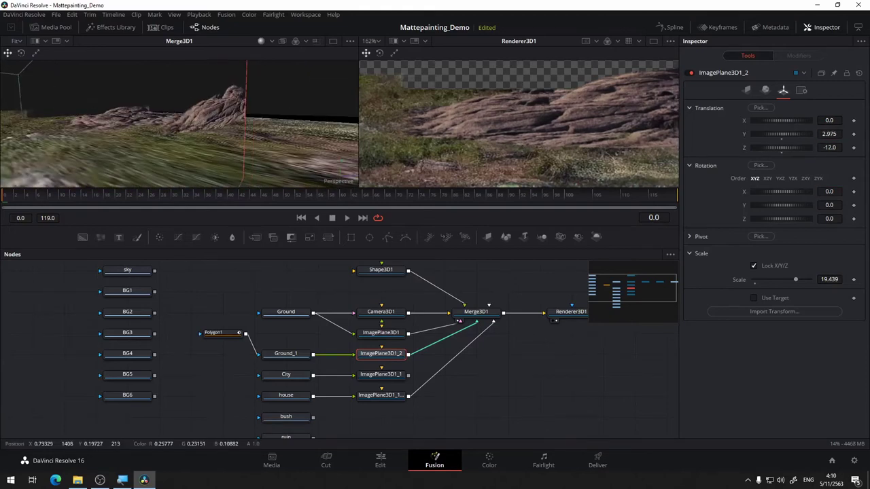
# Move the rock plane ImagePlane3D1_2 to about X 0.842, Y 2.824 and Z -14.52
pyautogui.moveTo(195, 97); pyautogui.dragTo(195, 102)
pyautogui.moveTo(191, 102); pyautogui.dragTo(165, 113)
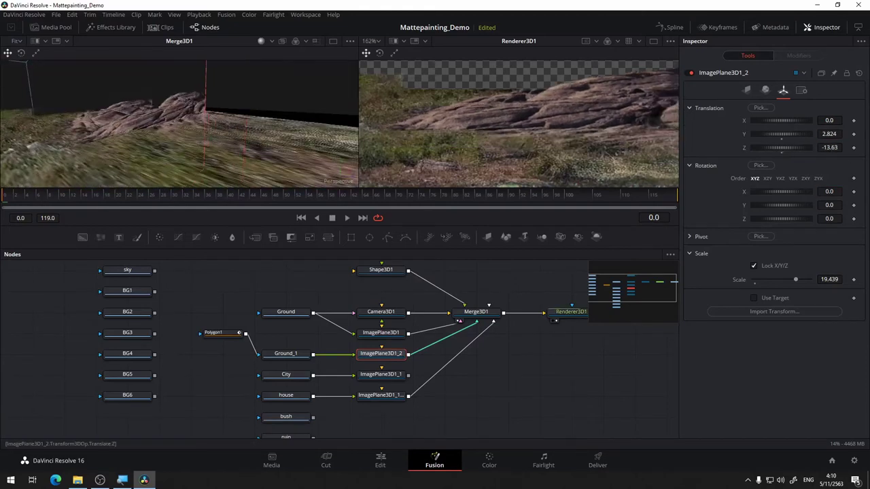
pyautogui.moveTo(782, 147); pyautogui.dragTo(779, 147)
pyautogui.moveTo(197, 112); pyautogui.dragTo(274, 160)
pyautogui.moveTo(264, 136); pyautogui.dragTo(183, 153)
pyautogui.moveTo(781, 134); pyautogui.dragTo(792, 120)
pyautogui.moveTo(224, 129); pyautogui.dragTo(156, 146)
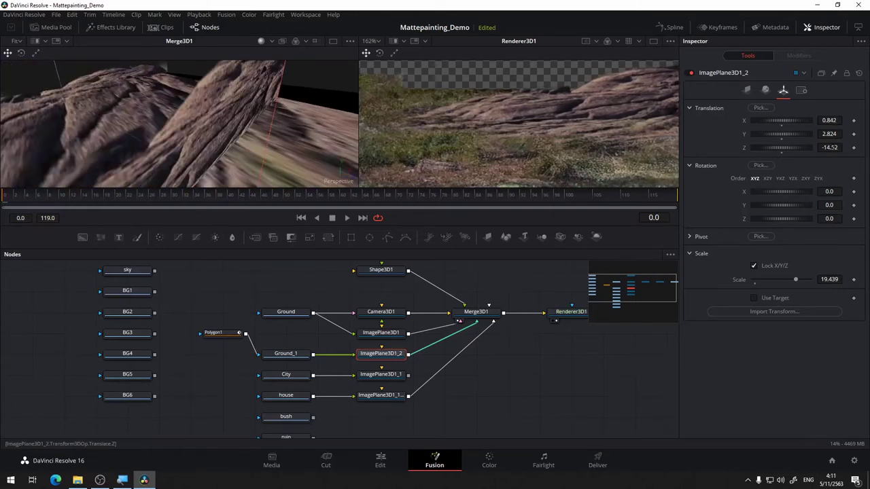
# Bring ImagePlane3D1_2 forward to about Z -14.32 and set its scale to 21
pyautogui.moveTo(782, 147); pyautogui.dragTo(795, 148)
pyautogui.doubleClick(829, 279)
pyautogui.write('20')
pyautogui.press('Tab')
pyautogui.write('21')
pyautogui.press('Return')
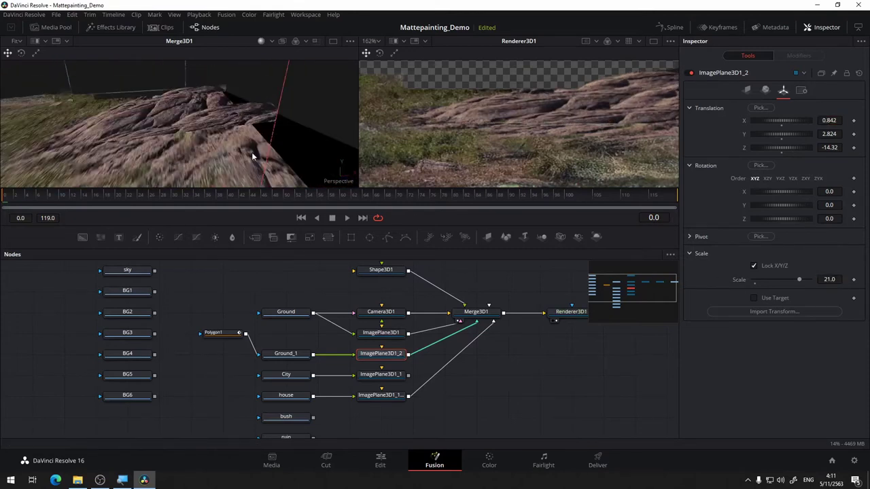
# Set ImagePlane3D1_2's translation to X 0, Y 3.5 and Z -15.1, with a scale of 23.75
pyautogui.moveTo(210, 139); pyautogui.dragTo(258, 112)
pyautogui.click(828, 134)
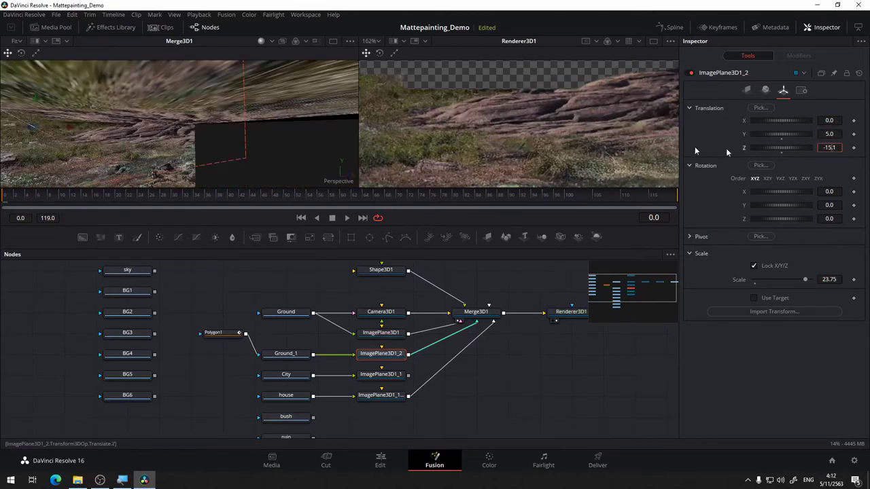
pyautogui.moveTo(224, 136); pyautogui.dragTo(204, 158)
pyautogui.moveTo(782, 133); pyautogui.dragTo(773, 134)
pyautogui.moveTo(177, 139)
pyautogui.mouseDown()
pyautogui.moveTo(130, 161)
pyautogui.moveTo(163, 129)
pyautogui.mouseUp()
pyautogui.moveTo(258, 129); pyautogui.dragTo(350, 88)
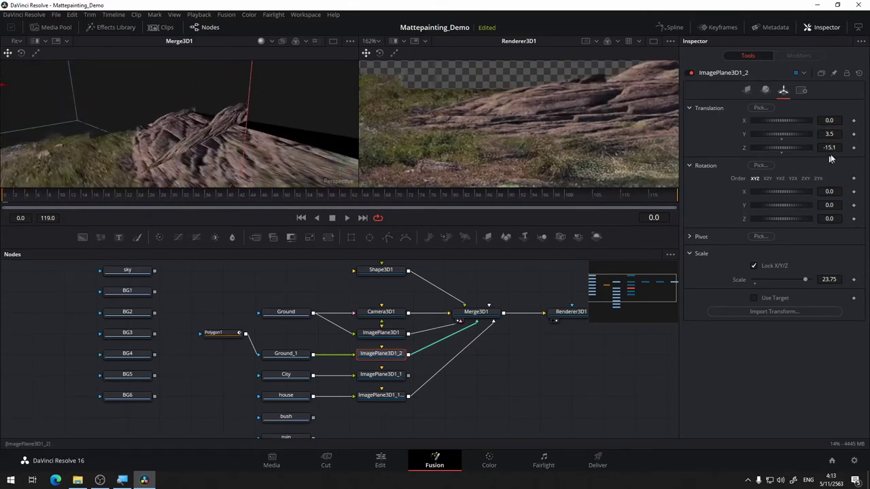
# Shift ImagePlane3D1_2 to about X -0.206 and Z -14.8 to line up with the projected rock
pyautogui.moveTo(829, 121); pyautogui.dragTo(826, 121)
pyautogui.moveTo(258, 136); pyautogui.dragTo(224, 99)
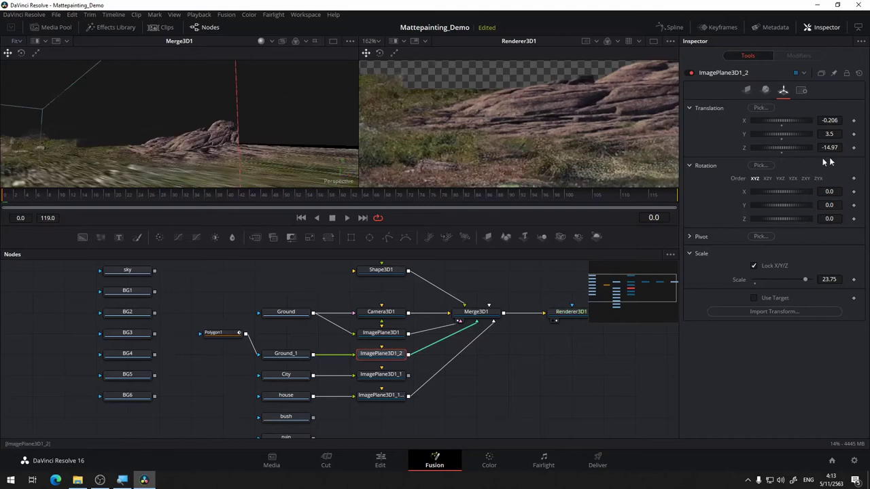
pyautogui.moveTo(828, 148); pyautogui.dragTo(845, 148)
pyautogui.moveTo(614, 129)
pyautogui.mouseDown()
pyautogui.moveTo(445, 154)
pyautogui.moveTo(618, 136)
pyautogui.mouseUp()
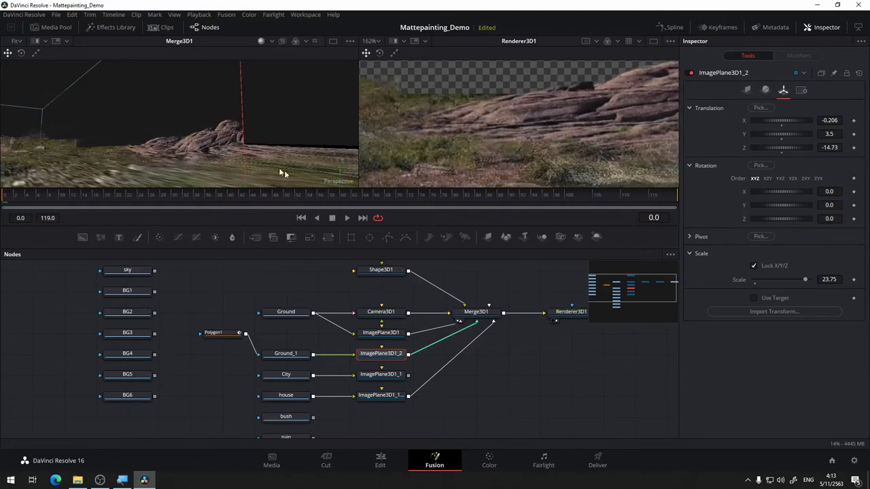
pyautogui.moveTo(283, 170); pyautogui.dragTo(306, 167)
pyautogui.moveTo(782, 148); pyautogui.dragTo(780, 148)
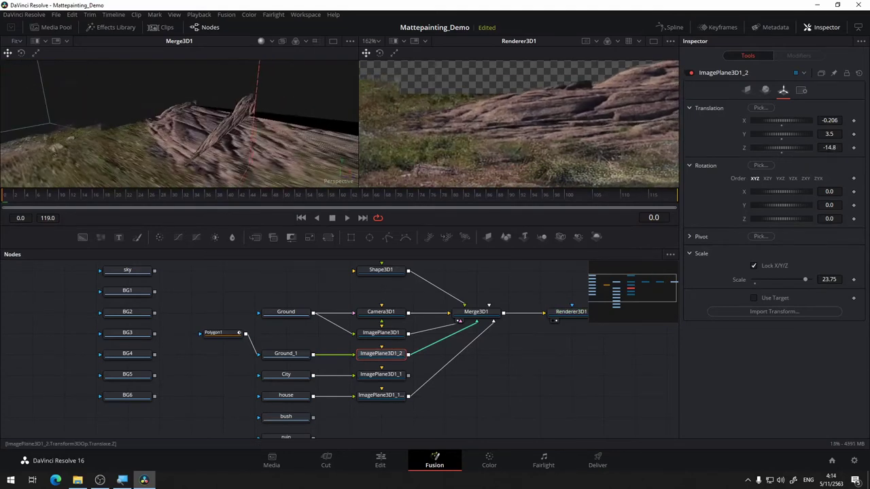
# Set ImagePlane3D1_2's X translation to -1 and Z to about -14.34, checking the rock against the whole ground
pyautogui.moveTo(271, 109); pyautogui.dragTo(211, 132)
pyautogui.doubleClick(829, 120)
pyautogui.write('-1')
pyautogui.press('Tab')
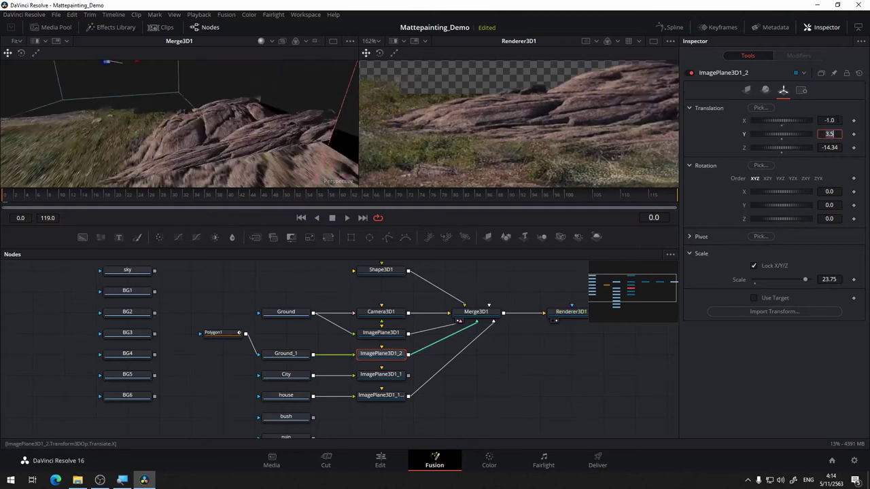
pyautogui.moveTo(499, 108); pyautogui.dragTo(570, 129)
pyautogui.moveTo(238, 129); pyautogui.dragTo(235, 163)
pyautogui.moveTo(591, 129); pyautogui.dragTo(469, 136)
pyautogui.scroll(-5, 233, 137)
pyautogui.scroll(-5, 604, 130)
pyautogui.moveTo(604, 129); pyautogui.dragTo(537, 129)
pyautogui.moveTo(259, 136); pyautogui.dragTo(324, 124)
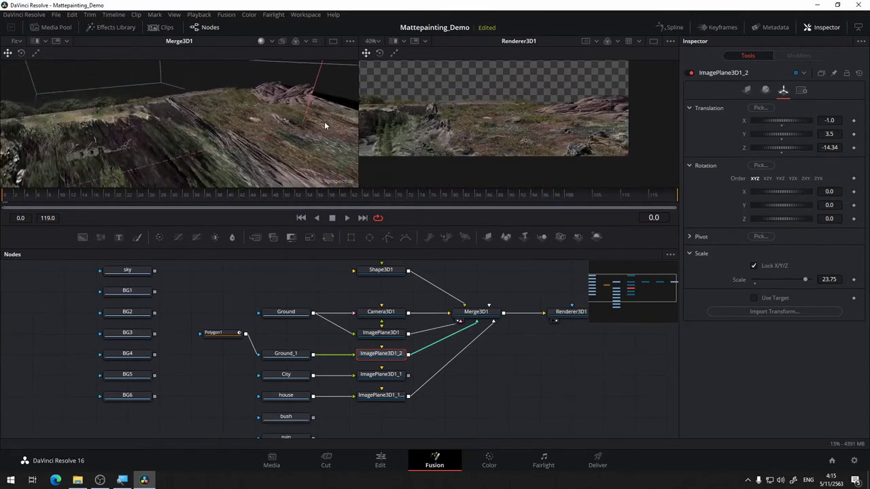
# Line up Polygon1 with Ground_1 and shift the City, house and remaining layer nodes down the graph
pyautogui.moveTo(295, 354); pyautogui.dragTo(296, 345)
pyautogui.moveTo(222, 333); pyautogui.dragTo(222, 354)
pyautogui.moveTo(429, 304); pyautogui.dragTo(251, 429)
pyautogui.moveTo(286, 314); pyautogui.dragTo(286, 376)
pyautogui.moveTo(557, 129); pyautogui.dragTo(654, 144)
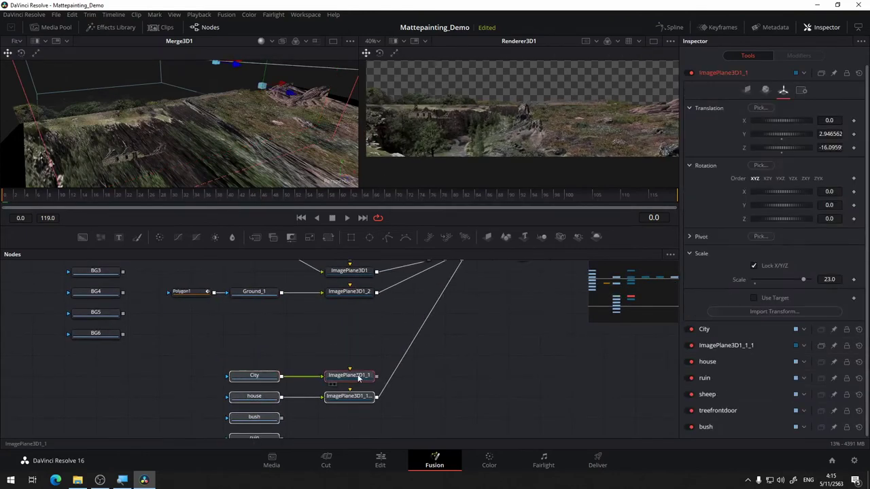
# Connect the City plane ImagePlane3D1_1 to Merge3D1 and place it at about Y 2.74 and Z -18.5
pyautogui.moveTo(269, 216); pyautogui.dragTo(245, 160)
pyautogui.click(349, 299)
pyautogui.scroll(3, 284, 130)
pyautogui.scroll(4, 244, 160)
pyautogui.moveTo(830, 134); pyautogui.dragTo(795, 134)
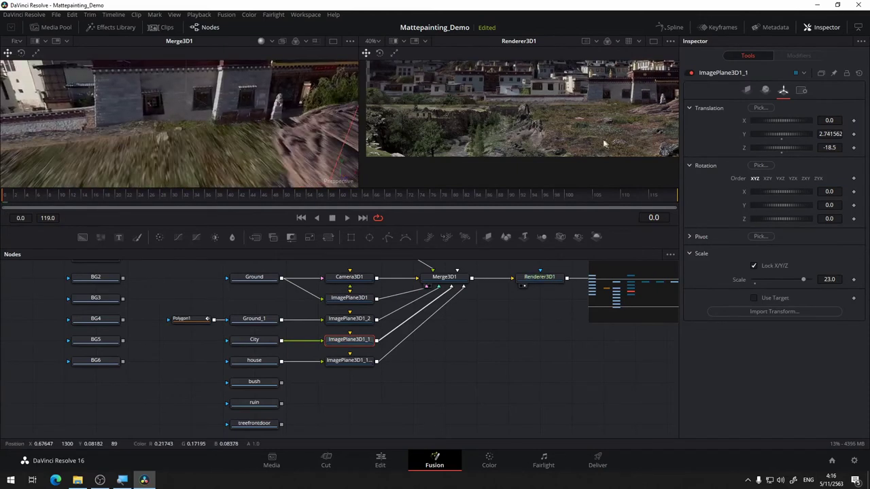
# Set the City plane's scale to 25 and raise it to about Y 3.02
pyautogui.moveTo(602, 139); pyautogui.dragTo(584, 180)
pyautogui.doubleClick(830, 279)
pyautogui.write('25')
pyautogui.press('Tab')
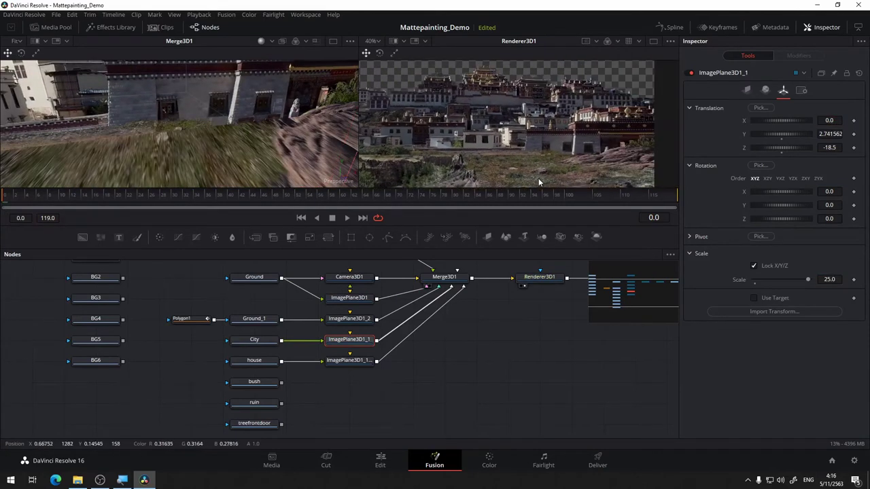
pyautogui.moveTo(830, 134); pyautogui.dragTo(867, 134)
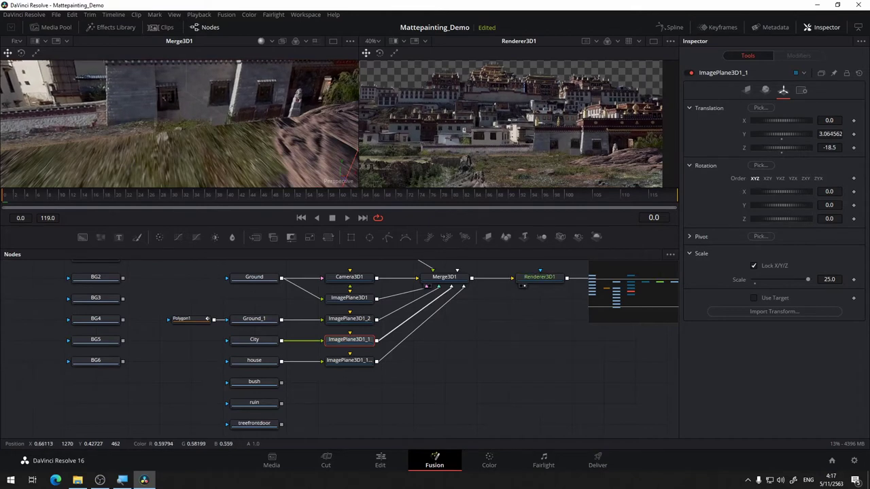
pyautogui.scroll(4, 412, 145)
pyautogui.moveTo(412, 146); pyautogui.dragTo(413, 191)
pyautogui.scroll(-2, 464, 143)
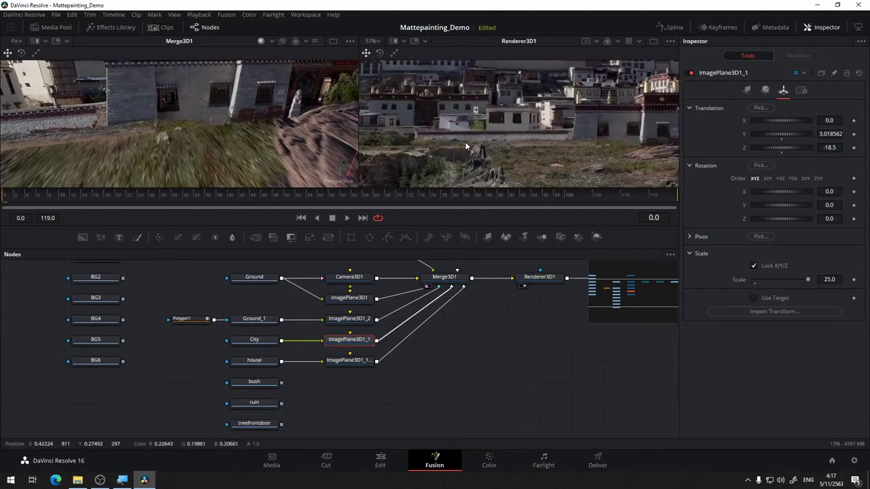
# Reduce the City plane's scale to 24 and finally to 23, comparing the wall base with the ground
pyautogui.scroll(4, 612, 133)
pyautogui.moveTo(611, 133); pyautogui.dragTo(445, 143)
pyautogui.scroll(-4, 227, 145)
pyautogui.moveTo(203, 129); pyautogui.dragTo(231, 135)
pyautogui.doubleClick(829, 279)
pyautogui.write('24')
pyautogui.press('Tab')
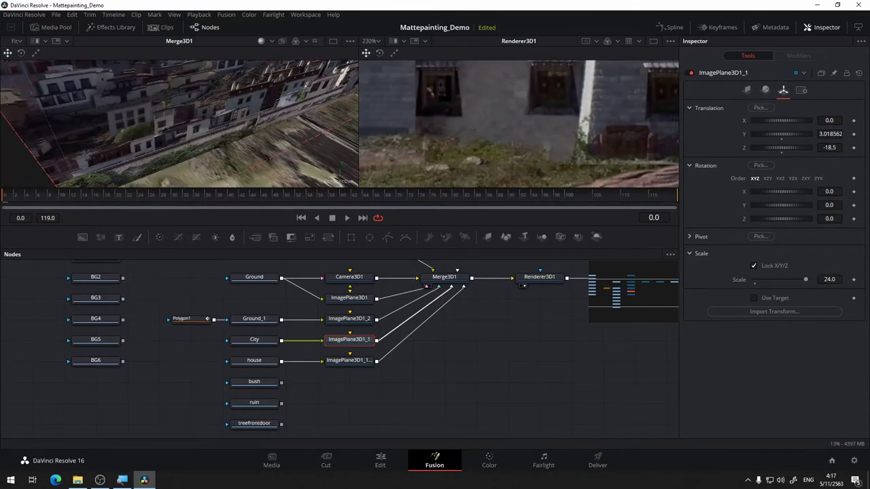
pyautogui.moveTo(541, 165); pyautogui.dragTo(616, 165)
pyautogui.doubleClick(829, 280)
pyautogui.write('23')
pyautogui.press('Tab')
pyautogui.moveTo(489, 157); pyautogui.dragTo(387, 159)
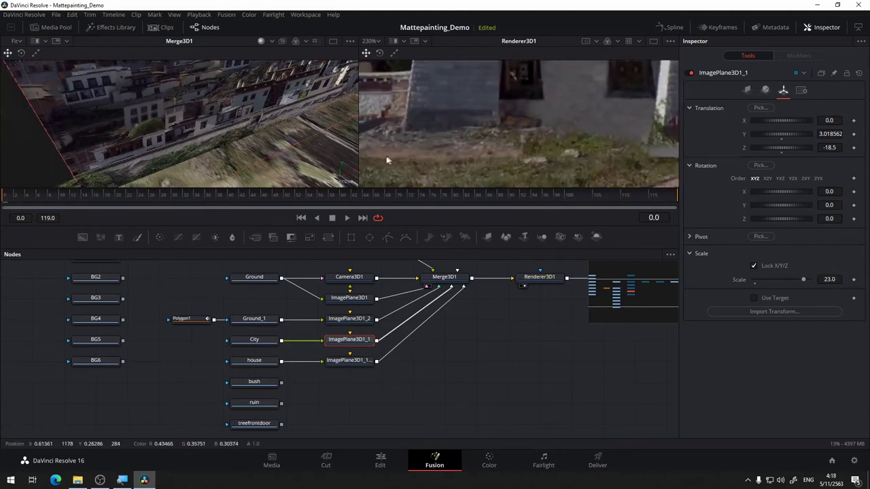
# Lower the City plane slightly so its base meets the ground's far edge
pyautogui.scroll(-5, 537, 136)
pyautogui.scroll(5, 537, 135)
pyautogui.moveTo(466, 161); pyautogui.dragTo(615, 175)
pyautogui.moveTo(788, 134); pyautogui.dragTo(773, 134)
# Move the house plane ImagePlane3D1_1_1 back close to the City plane
pyautogui.click(349, 360)
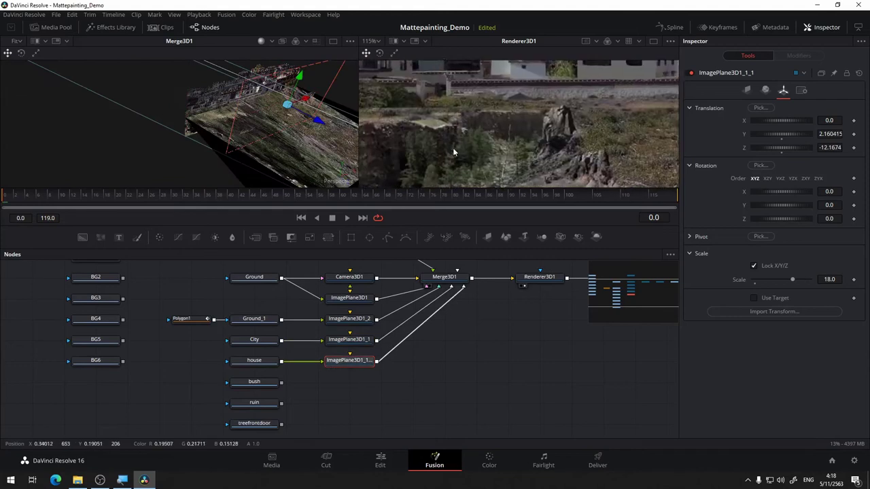
pyautogui.moveTo(236, 99); pyautogui.dragTo(89, 192)
pyautogui.moveTo(273, 94); pyautogui.dragTo(248, 95)
pyautogui.moveTo(247, 95); pyautogui.dragTo(170, 170)
pyautogui.moveTo(237, 84)
pyautogui.mouseDown()
pyautogui.moveTo(227, 84)
pyautogui.moveTo(258, 128)
pyautogui.moveTo(249, 87)
pyautogui.moveTo(239, 91)
pyautogui.mouseUp()
pyautogui.moveTo(239, 91); pyautogui.dragTo(156, 102)
# Paste a copy of the house plane, feed it from the bush layer, and connect it to Merge3D1
pyautogui.hotkey('ctrl', 'c')
pyautogui.click(348, 382)
pyautogui.hotkey('ctrl', 'v')
pyautogui.moveTo(281, 384); pyautogui.dragTo(346, 388)
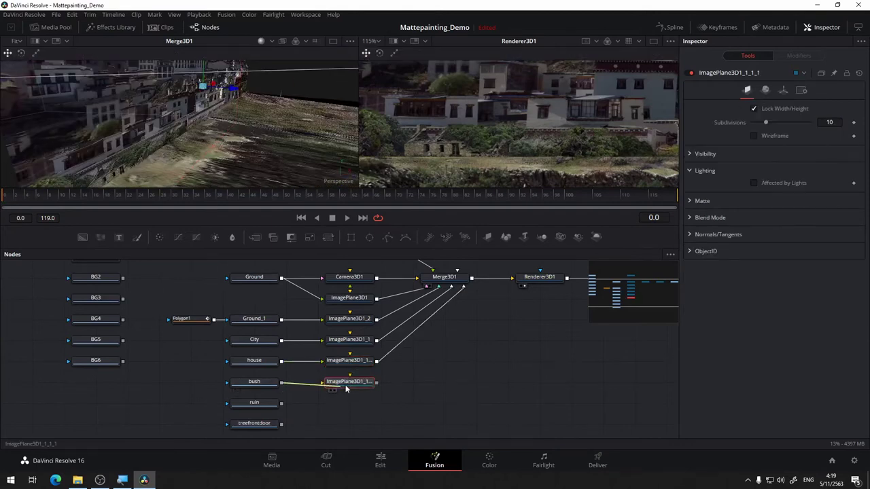
pyautogui.moveTo(206, 108)
pyautogui.mouseDown()
pyautogui.moveTo(229, 91)
pyautogui.moveTo(219, 89)
pyautogui.moveTo(215, 101)
pyautogui.mouseUp()
pyautogui.moveTo(362, 271); pyautogui.dragTo(268, 155)
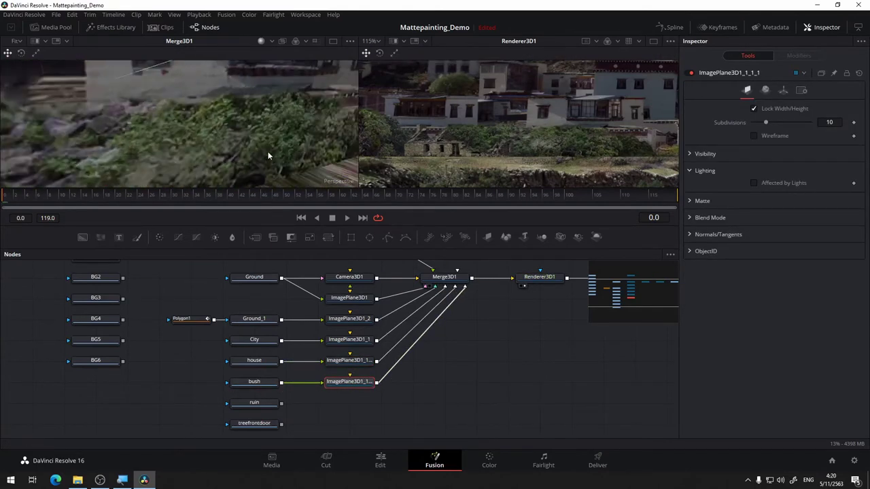
# Adjust the bush plane's translation to about Y 2.28 and Z -18.33, just in front of the city wall
pyautogui.click(783, 91)
pyautogui.moveTo(782, 134); pyautogui.dragTo(791, 135)
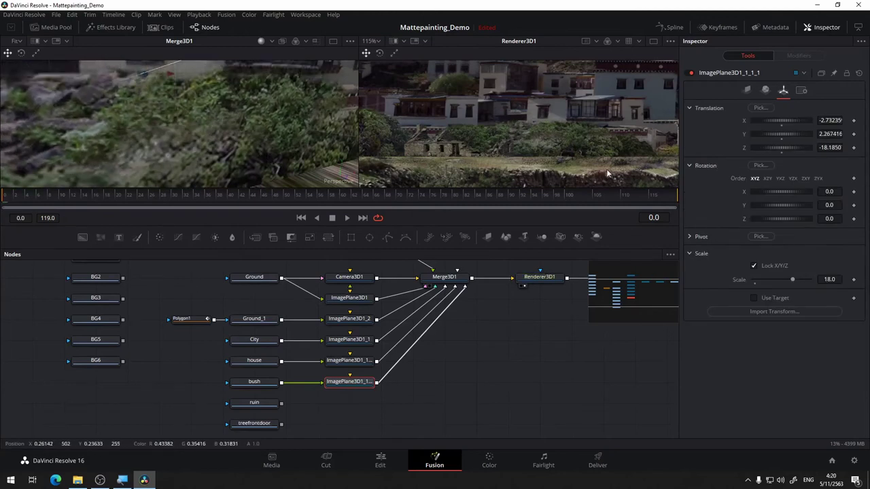
pyautogui.moveTo(183, 126); pyautogui.dragTo(251, 122)
pyautogui.moveTo(355, 105); pyautogui.dragTo(328, 128)
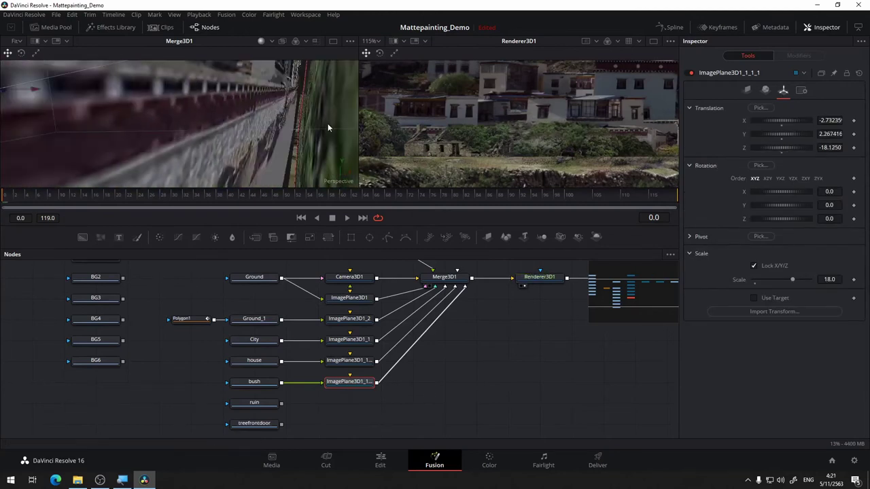
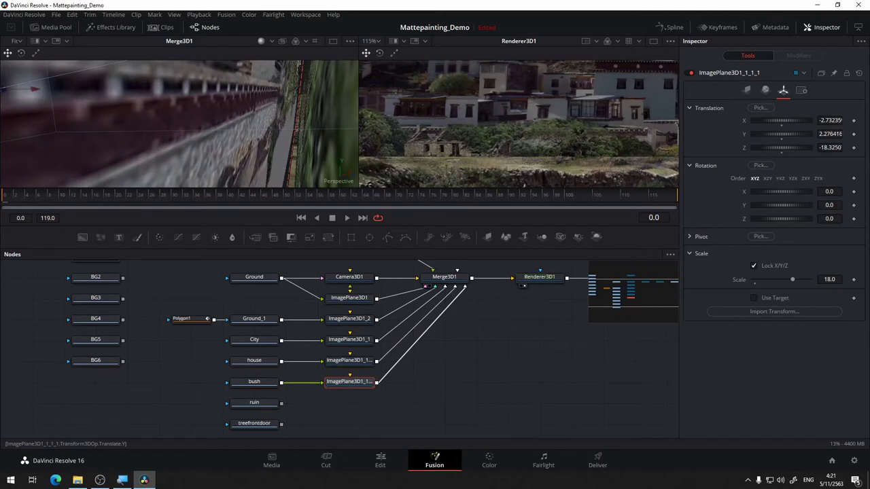
pyautogui.moveTo(781, 135); pyautogui.dragTo(783, 134)
pyautogui.moveTo(224, 129); pyautogui.dragTo(292, 126)
# Position the bush plane at about X -2.36, Y 2.20 and Z -18.45
pyautogui.moveTo(781, 121); pyautogui.dragTo(785, 121)
pyautogui.moveTo(272, 126); pyautogui.dragTo(184, 125)
pyautogui.scroll(-3, 503, 129)
pyautogui.moveTo(164, 161); pyautogui.dragTo(305, 171)
pyautogui.click(314, 314)
pyautogui.write('-18.34')
pyautogui.press('Return')
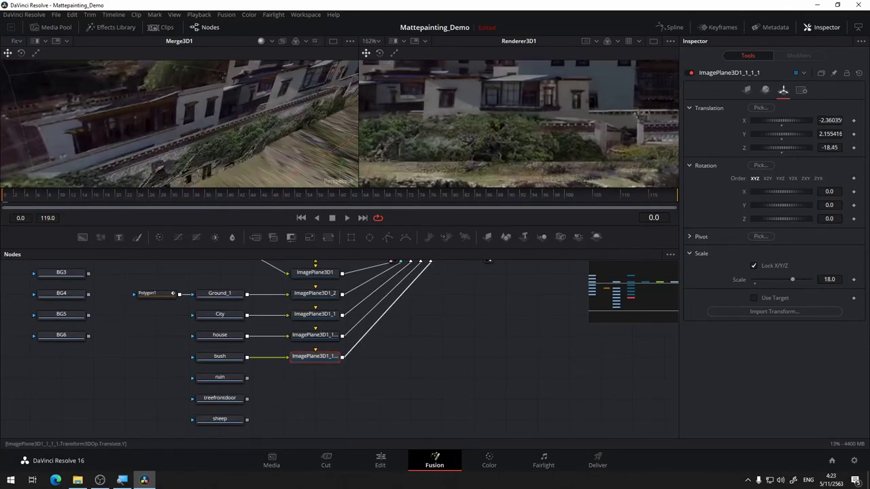
pyautogui.moveTo(781, 134); pyautogui.dragTo(784, 134)
pyautogui.moveTo(632, 129); pyautogui.dragTo(550, 156)
# Add a Transform3D node, feed it from the bush plane, and connect its output to Merge3D1
pyautogui.moveTo(385, 372); pyautogui.dragTo(330, 357)
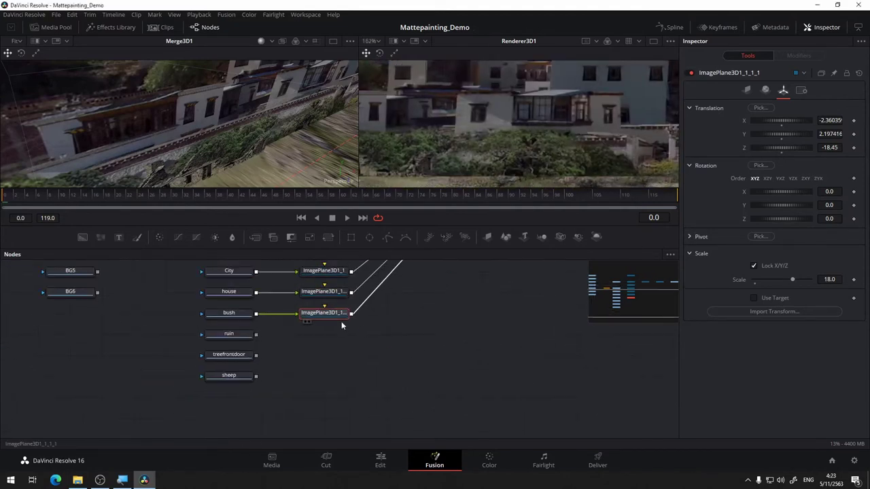
pyautogui.hotkey('shift', 'space')
pyautogui.write('tran')
pyautogui.click(578, 189)
pyautogui.click(611, 307)
pyautogui.moveTo(475, 313); pyautogui.dragTo(365, 385)
pyautogui.moveTo(314, 380); pyautogui.dragTo(220, 401)
pyautogui.moveTo(300, 123); pyautogui.dragTo(155, 152)
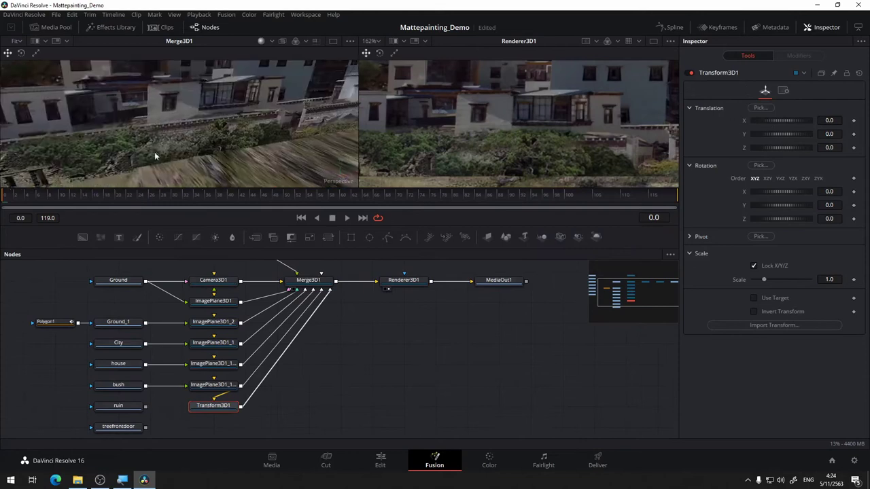
# Set Transform3D1's X translation to 5 to offset the duplicated bushes along the wall
pyautogui.moveTo(756, 121); pyautogui.dragTo(765, 125)
pyautogui.moveTo(532, 123); pyautogui.dragTo(475, 175)
pyautogui.doubleClick(829, 120)
pyautogui.write('5')
pyautogui.press('Tab')
pyautogui.moveTo(604, 174); pyautogui.dragTo(536, 115)
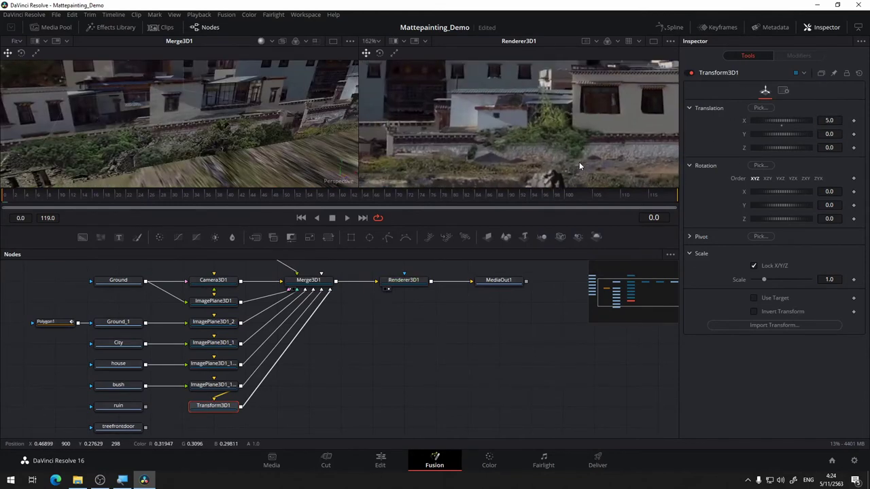
# Unlock Transform3D1's uniform scaling and set its X scale to 1.2 to widen the duplicated bushes
pyautogui.moveTo(434, 367); pyautogui.dragTo(480, 324)
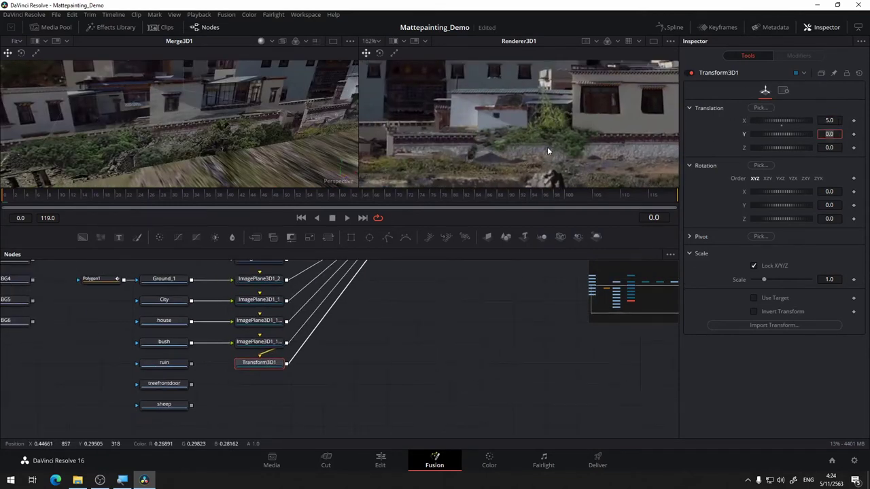
pyautogui.scroll(-3, 547, 151)
pyautogui.click(753, 267)
pyautogui.doubleClick(829, 279)
pyautogui.write('2')
pyautogui.press('Tab')
pyautogui.scroll(-3, 190, 129)
pyautogui.doubleClick(828, 279)
pyautogui.write('1.1')
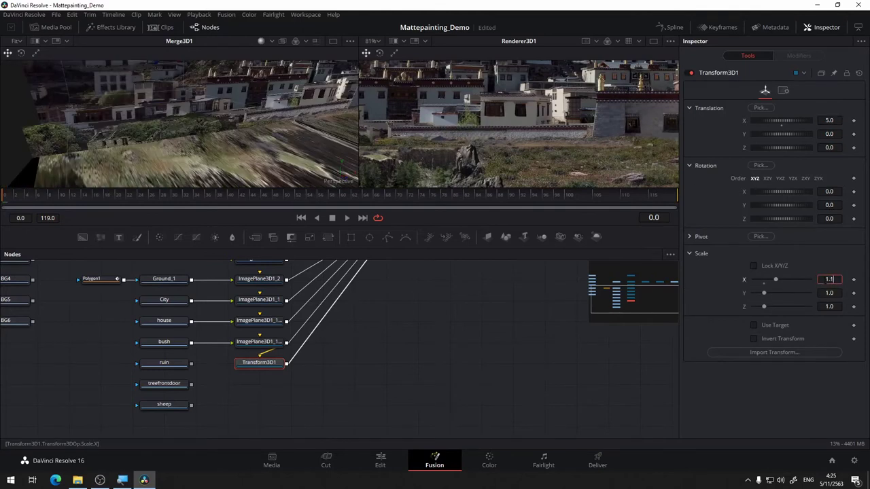
pyautogui.doubleClick(829, 280)
pyautogui.write('1.2')
# Set Transform3D1's X translation to 6 to shift the duplicated bushes further along the wall
pyautogui.doubleClick(829, 120)
pyautogui.scroll(4, 299, 115)
pyautogui.write('6')
pyautogui.press('Tab')
pyautogui.scroll(4, 434, 136)
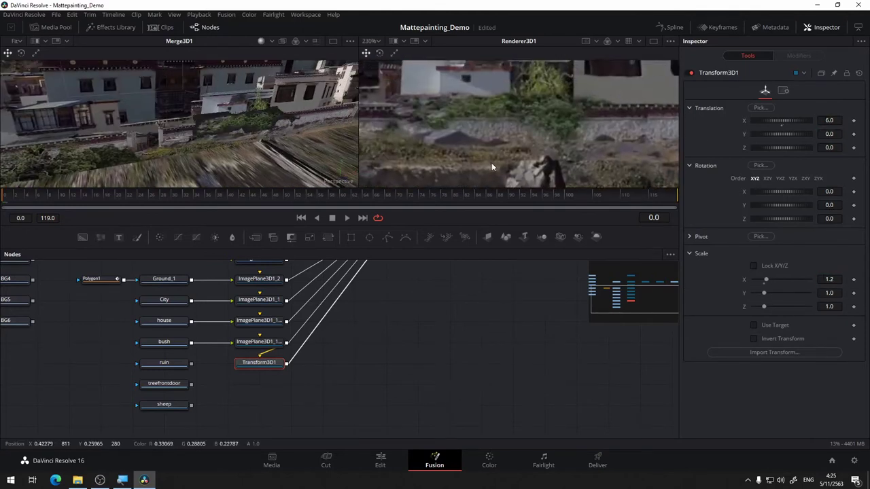
pyautogui.moveTo(524, 102); pyautogui.dragTo(557, 177)
pyautogui.scroll(-5, 556, 176)
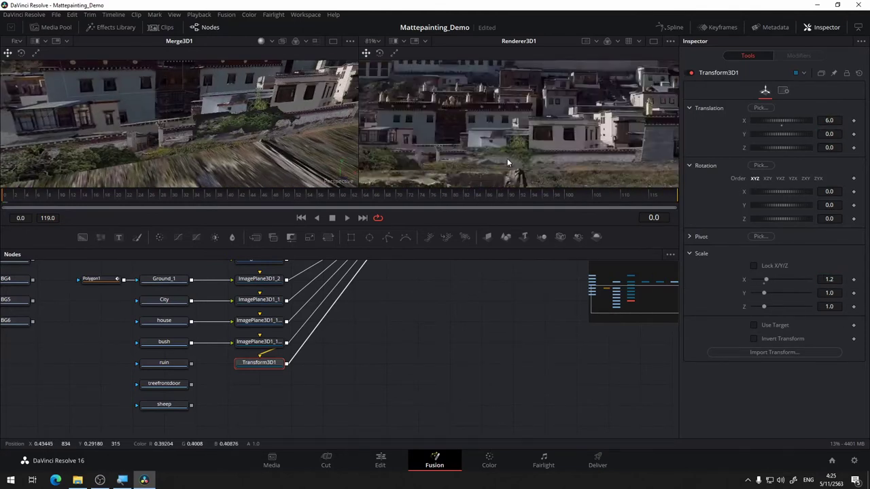
# Duplicate the Transform3D node, feed it from the bush plane into Merge3D1, and set its X translation to 10
pyautogui.moveTo(286, 404); pyautogui.dragTo(254, 383)
pyautogui.moveTo(312, 367); pyautogui.dragTo(263, 398)
pyautogui.moveTo(237, 416); pyautogui.dragTo(314, 274)
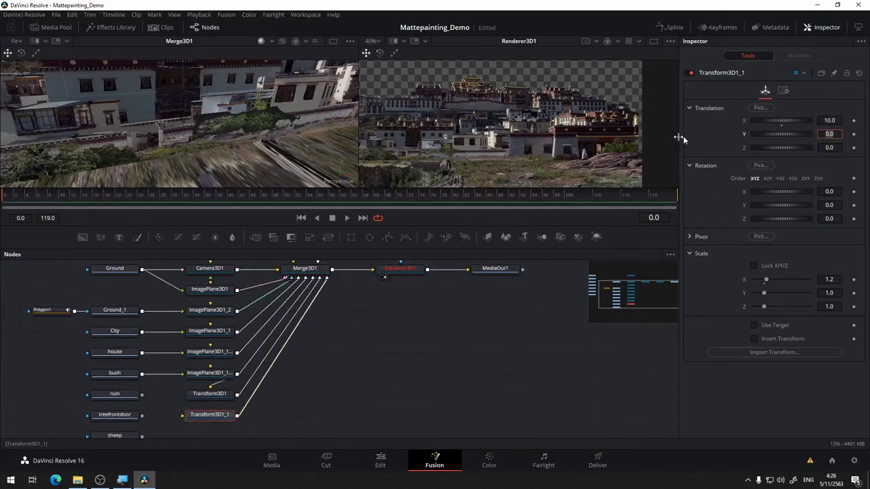
pyautogui.scroll(-6, 232, 124)
pyautogui.scroll(4, 231, 124)
pyautogui.scroll(3, 449, 168)
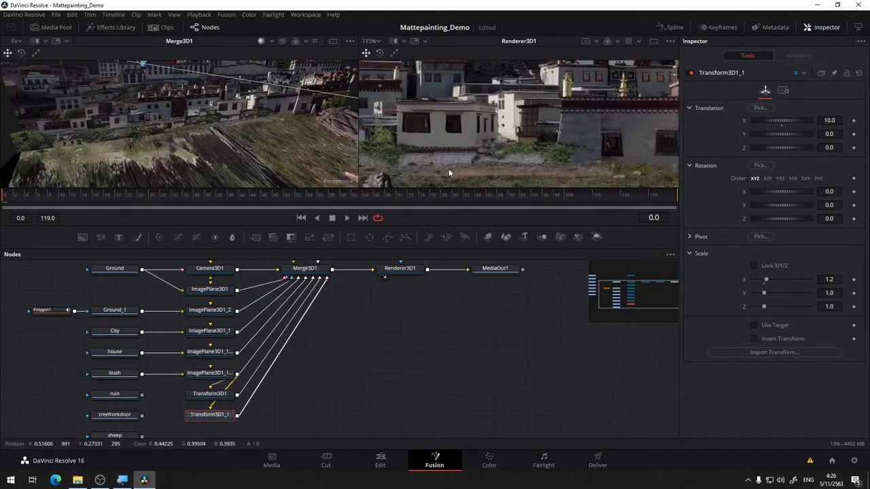
# Set the second bush transform's translation to X 12.1 and Y 1.1
pyautogui.moveTo(485, 160); pyautogui.dragTo(571, 119)
pyautogui.scroll(-2, 565, 119)
pyautogui.scroll(3, 564, 119)
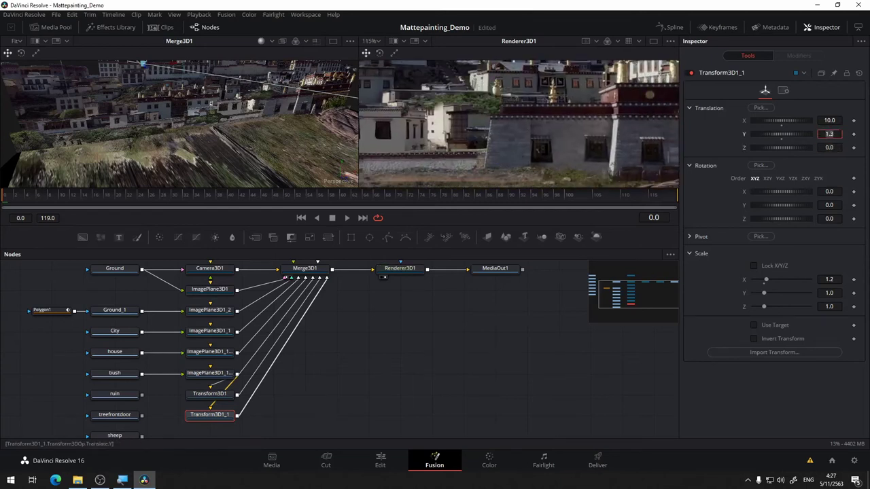
pyautogui.scroll(3, 602, 120)
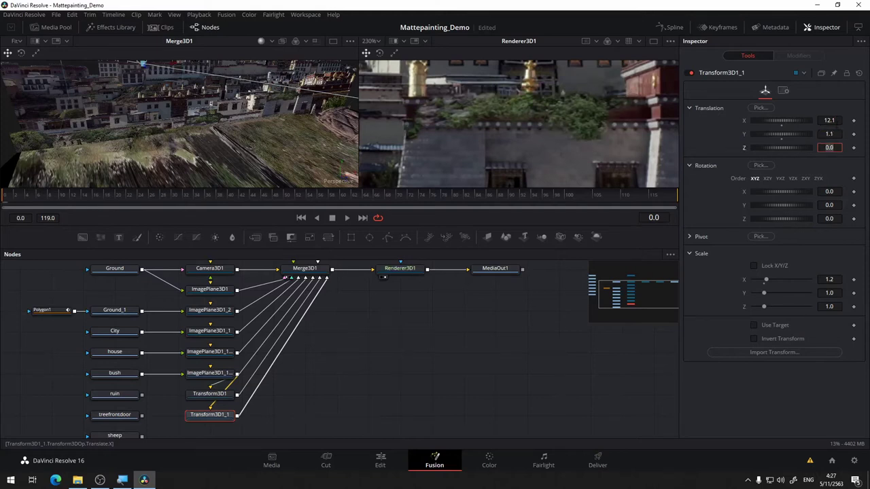
pyautogui.scroll(-1, 571, 131)
pyautogui.moveTo(585, 185); pyautogui.dragTo(597, 155)
pyautogui.scroll(-4, 597, 155)
# Make room in the node graph, paste an image plane beside the ruin layer, and connect the ruin layer to it
pyautogui.moveTo(340, 381); pyautogui.dragTo(440, 291)
pyautogui.moveTo(178, 296); pyautogui.dragTo(230, 412)
pyautogui.moveTo(359, 360); pyautogui.dragTo(278, 378)
pyautogui.hotkey('ctrl', 'v')
pyautogui.moveTo(188, 395); pyautogui.dragTo(188, 375)
pyautogui.moveTo(215, 376); pyautogui.dragTo(258, 376)
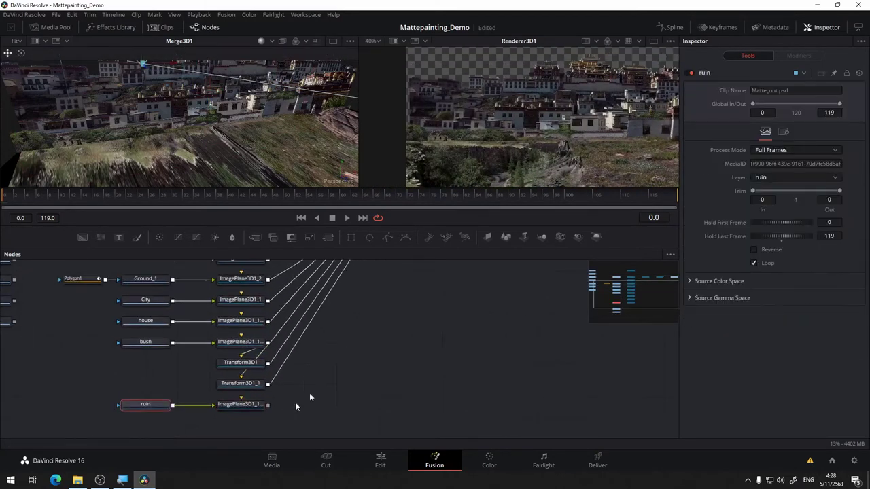
# Rearrange the node graph, placing Shape3D1 above Merge3D1 and the output nodes so the connections stay readable
pyautogui.scroll(-3, 311, 394)
pyautogui.moveTo(485, 278); pyautogui.dragTo(324, 309)
pyautogui.moveTo(274, 268); pyautogui.dragTo(323, 268)
pyautogui.moveTo(481, 261); pyautogui.dragTo(303, 317)
pyautogui.moveTo(370, 301); pyautogui.dragTo(386, 353)
pyautogui.scroll(4, 362, 327)
pyautogui.moveTo(298, 347); pyautogui.dragTo(342, 284)
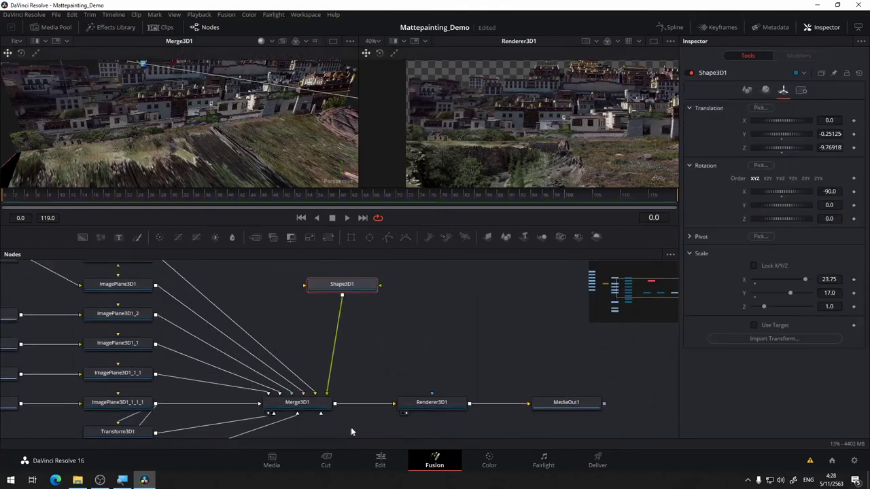
# Connect the ruin image plane's output to Merge3D1
pyautogui.moveTo(351, 431); pyautogui.dragTo(435, 327)
pyautogui.moveTo(241, 387); pyautogui.dragTo(380, 300)
pyautogui.moveTo(400, 336); pyautogui.dragTo(474, 370)
pyautogui.scroll(4, 292, 163)
pyautogui.moveTo(360, 408); pyautogui.dragTo(368, 394)
# Set the ruin plane's X translation to 0 and compare its position against the city wall
pyautogui.click(278, 421)
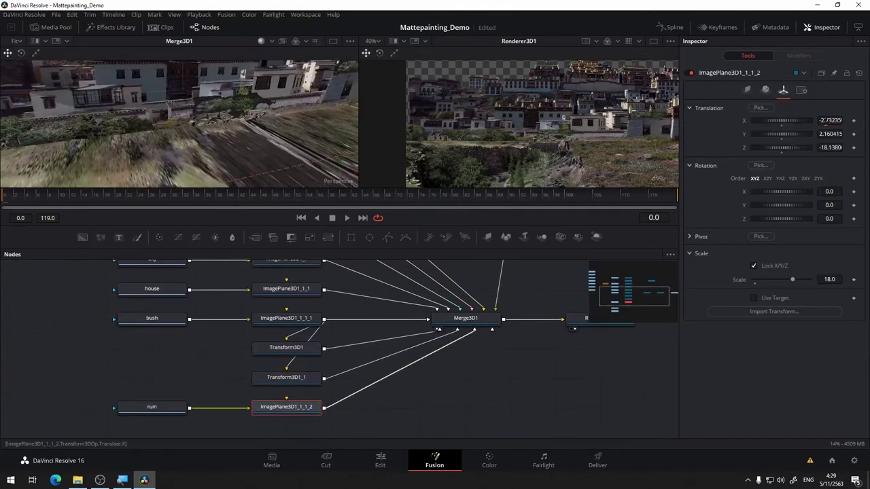
pyautogui.doubleClick(829, 120)
pyautogui.write('0')
pyautogui.press('Tab')
pyautogui.scroll(5, 593, 152)
pyautogui.moveTo(593, 152); pyautogui.dragTo(602, 166)
pyautogui.moveTo(231, 129)
pyautogui.mouseDown()
pyautogui.moveTo(183, 124)
pyautogui.moveTo(240, 125)
pyautogui.mouseUp()
pyautogui.scroll(3, 239, 125)
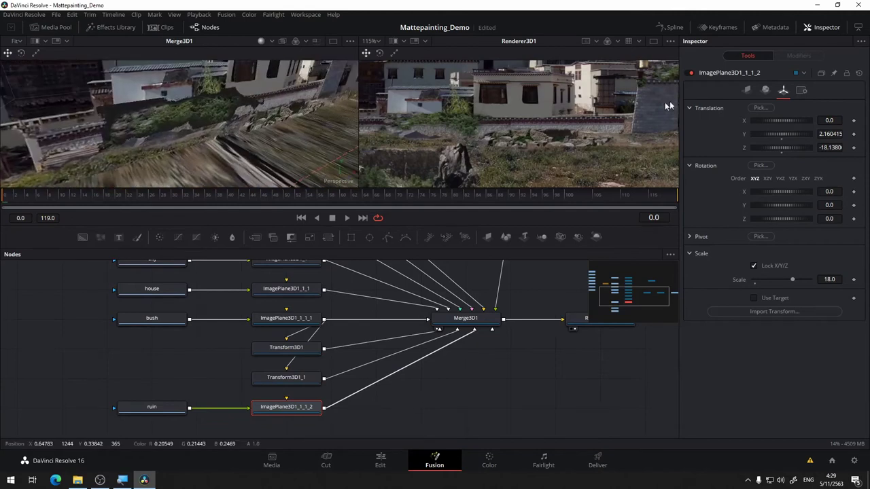
# Test the ruin plane's depth at Z -18.25 and settle its translation at X 0.313 and Z about -18.14
pyautogui.write('-18.25')
pyautogui.press('Return')
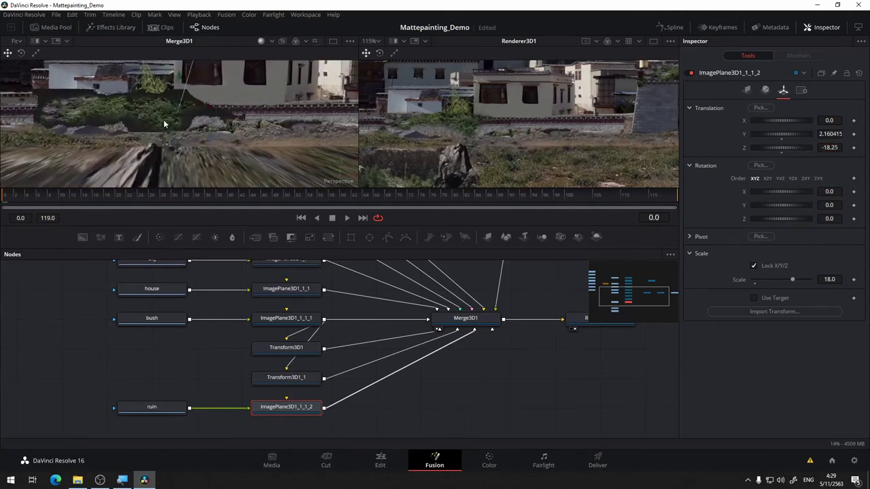
pyautogui.moveTo(235, 124); pyautogui.dragTo(185, 115)
pyautogui.scroll(-5, 564, 151)
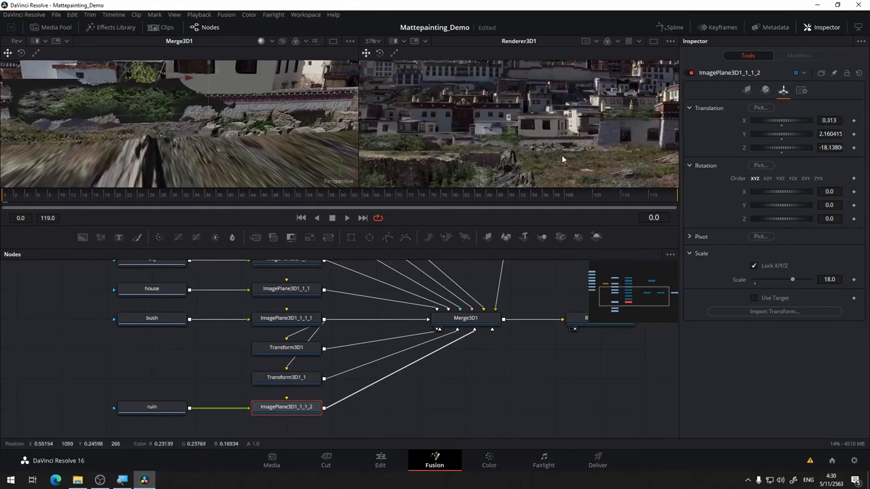
# Paste an image plane for the treefrontdoor layer, connect the layer to it, and feed the plane into Merge3D1
pyautogui.moveTo(287, 431); pyautogui.dragTo(270, 357)
pyautogui.moveTo(133, 391); pyautogui.dragTo(134, 361)
pyautogui.click(270, 357)
pyautogui.moveTo(269, 357); pyautogui.dragTo(251, 405)
pyautogui.moveTo(310, 405); pyautogui.dragTo(452, 285)
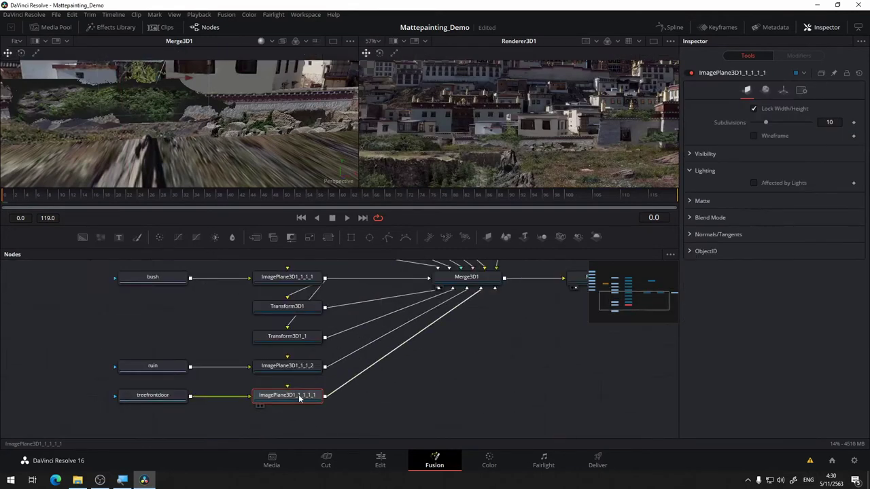
# Position the treefrontdoor plane at X 2.5, Y 2.24 and Z -18.45 in front of the temple door
pyautogui.click(783, 90)
pyautogui.moveTo(322, 372); pyautogui.dragTo(293, 384)
pyautogui.moveTo(543, 260); pyautogui.dragTo(450, 274)
pyautogui.moveTo(605, 136); pyautogui.dragTo(457, 132)
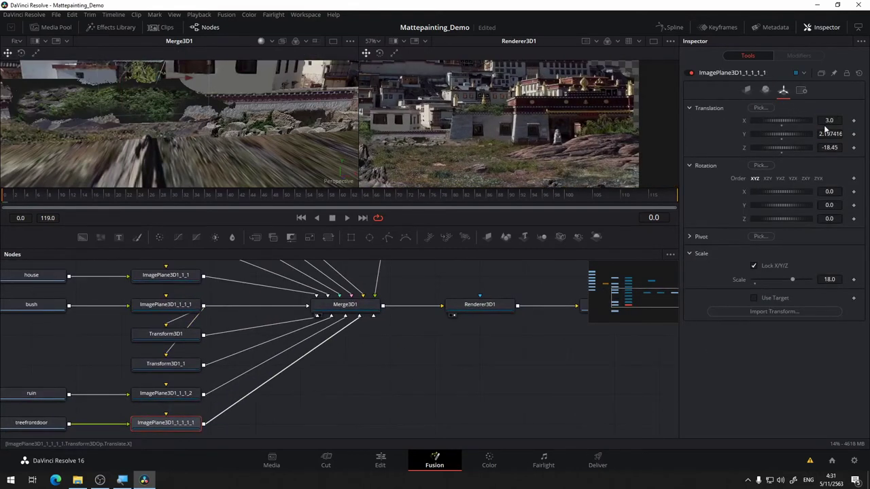
pyautogui.scroll(2, 623, 123)
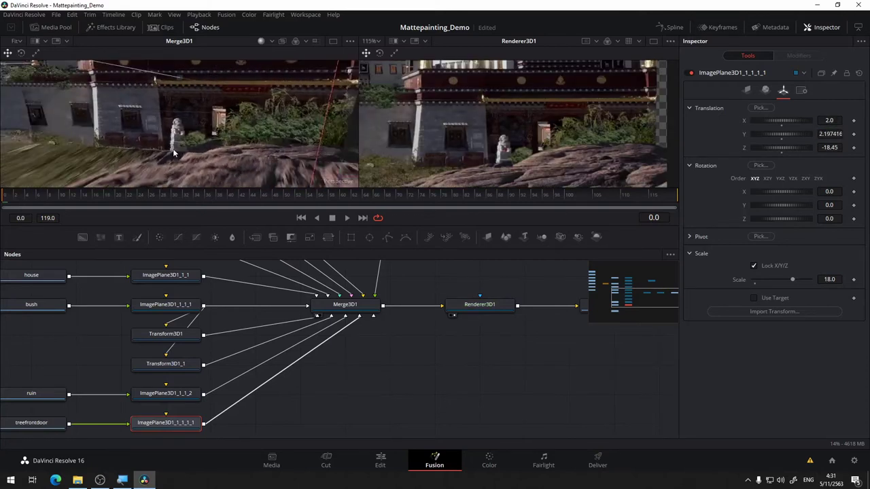
pyautogui.moveTo(255, 133); pyautogui.dragTo(310, 143)
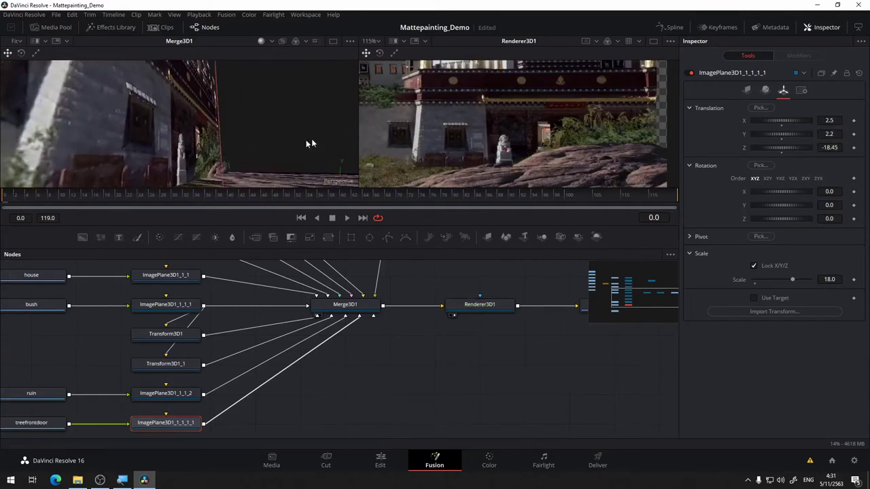
pyautogui.scroll(3, 305, 145)
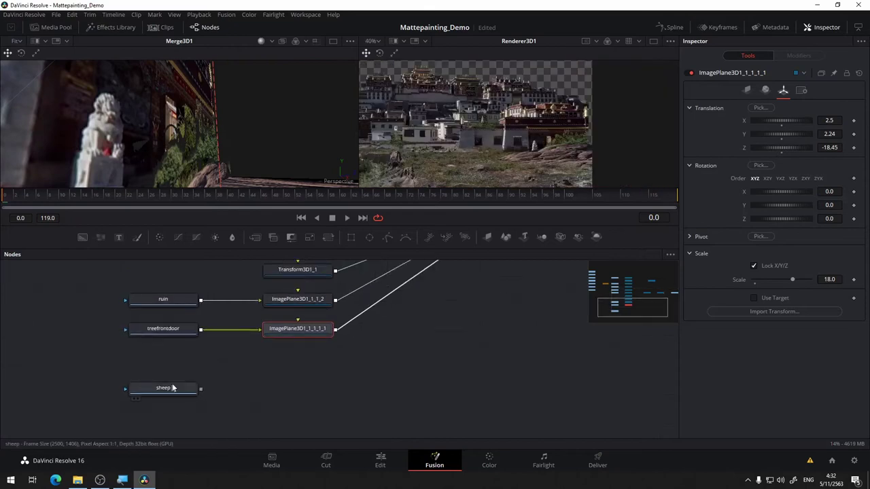
# Add a copied image plane for the sheep layer, connect the layer to it, and feed the plane into Merge3D1
pyautogui.moveTo(432, 339); pyautogui.dragTo(480, 333)
pyautogui.scroll(-1, 500, 160)
pyautogui.scroll(-5, 246, 142)
pyautogui.moveTo(246, 142); pyautogui.dragTo(289, 173)
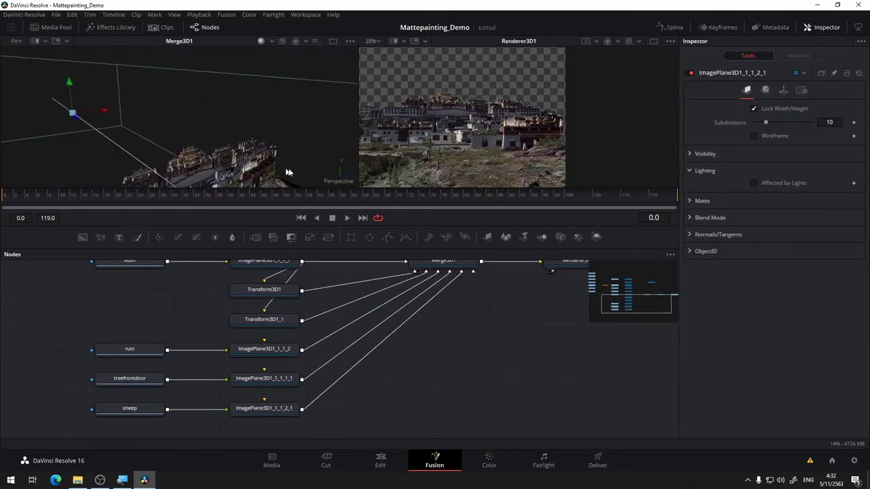
pyautogui.scroll(5, 289, 173)
# Bring the sheep plane forward and raise it to about Y 4.19 and Z -5.15 so the front sheep meets the ground
pyautogui.click(280, 410)
pyautogui.click(782, 89)
pyautogui.scroll(-4, 220, 161)
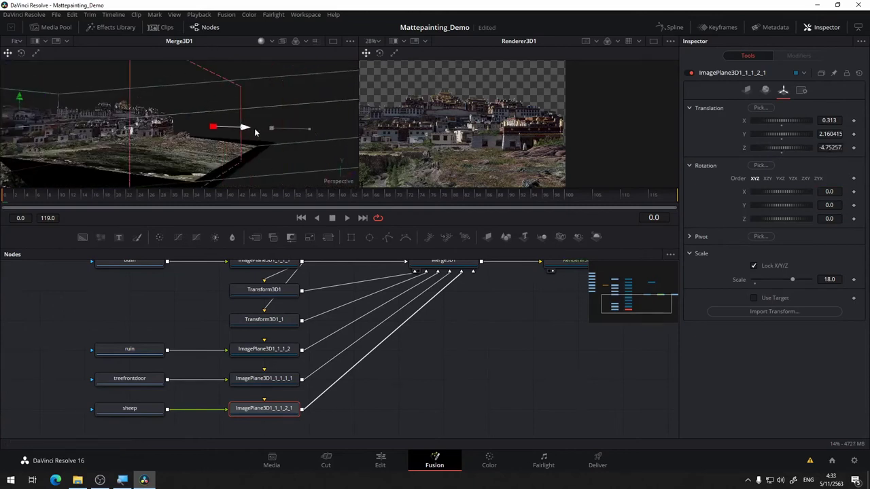
pyautogui.scroll(5, 154, 161)
pyautogui.moveTo(154, 161); pyautogui.dragTo(224, 136)
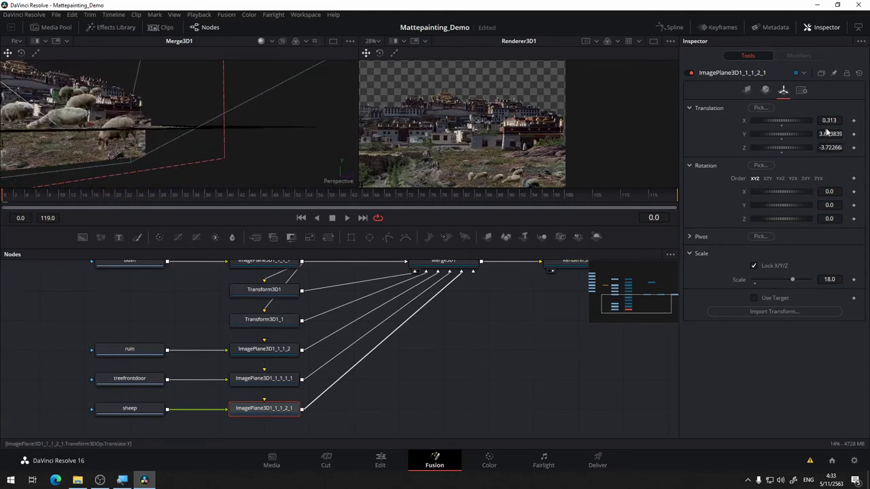
pyautogui.moveTo(781, 134); pyautogui.dragTo(795, 134)
pyautogui.moveTo(340, 127); pyautogui.dragTo(234, 128)
pyautogui.moveTo(782, 134); pyautogui.dragTo(784, 133)
pyautogui.moveTo(340, 130); pyautogui.dragTo(314, 136)
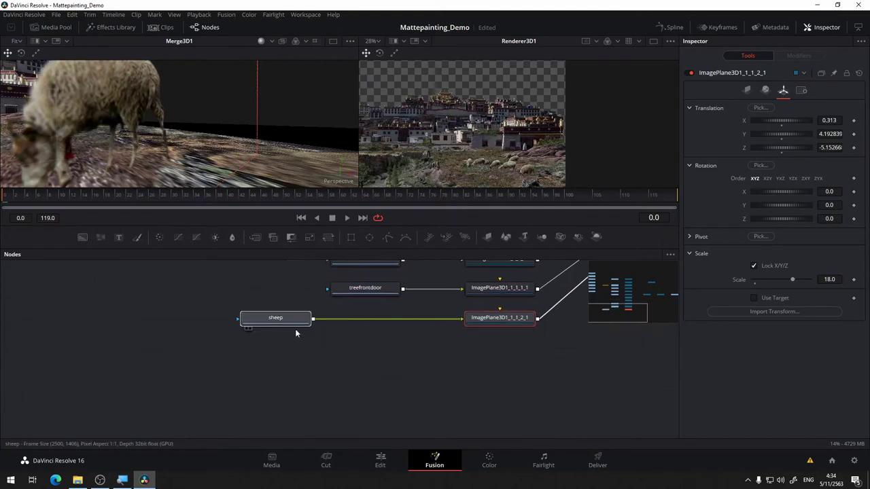
# Mask the front sheep with a polygon, duplicate the sheep layer, and combine both in Merge1 ahead of the sheep plane
pyautogui.click(295, 324)
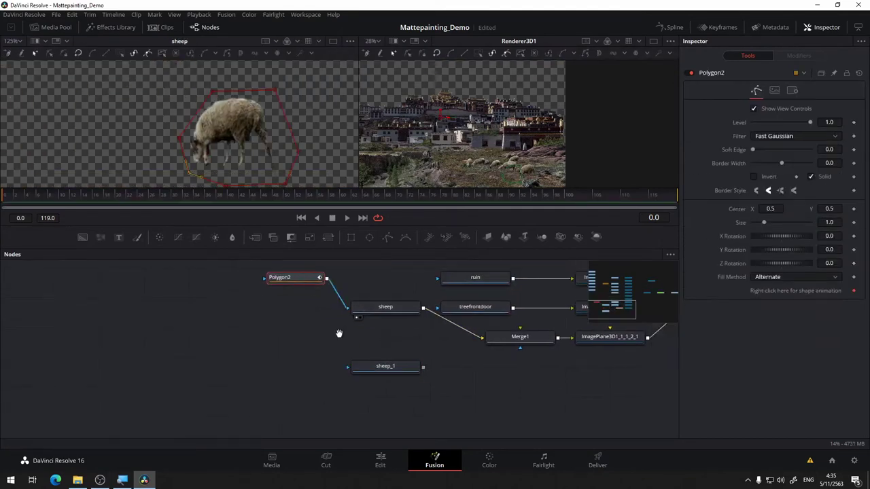
pyautogui.moveTo(516, 336); pyautogui.dragTo(518, 396)
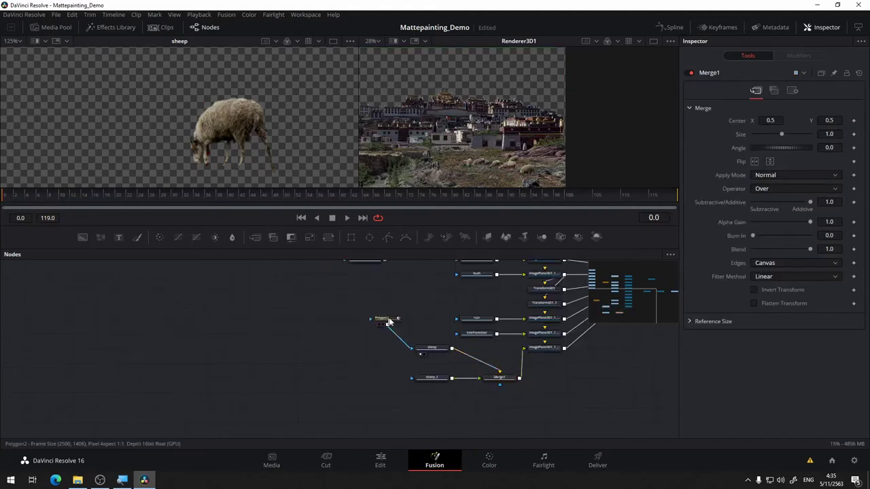
pyautogui.moveTo(374, 301); pyautogui.dragTo(448, 397)
pyautogui.moveTo(350, 352); pyautogui.dragTo(420, 354)
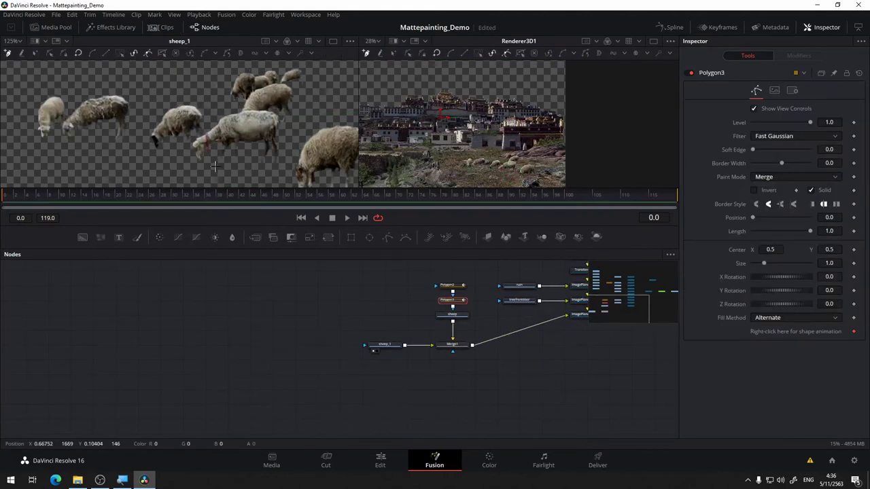
# Mask the sheep_1 copy with Polygon3 and merge in another sheep layer copy, sheep_1_1, through Merge2
pyautogui.scroll(5, 196, 100)
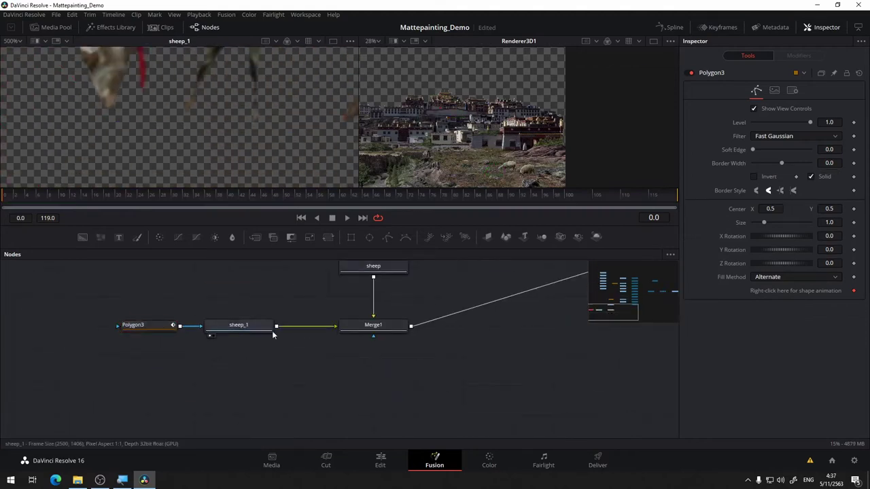
pyautogui.click(365, 326)
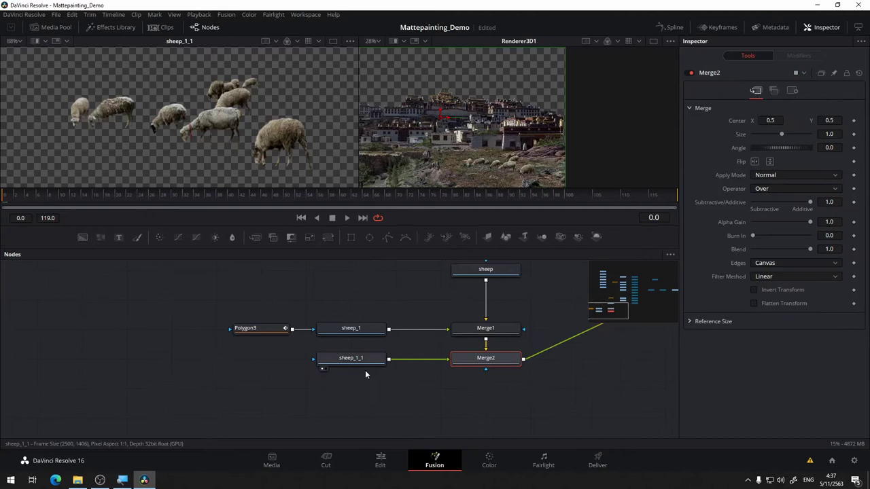
pyautogui.click(360, 360)
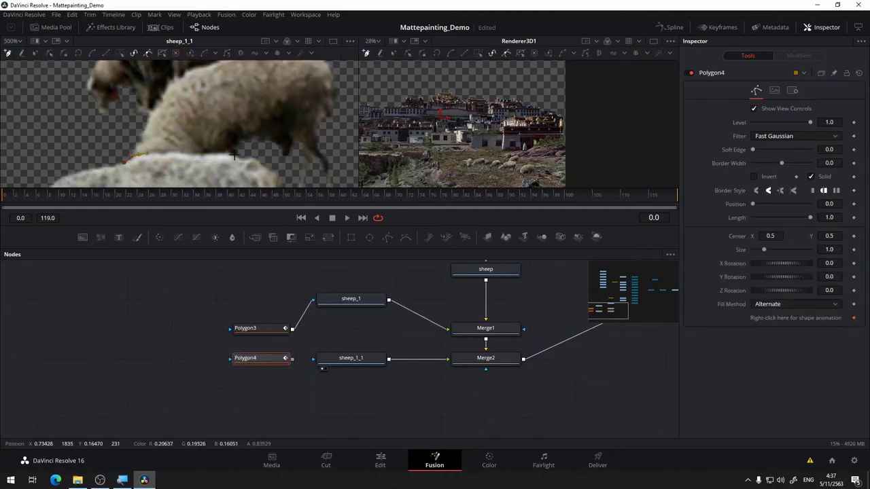
# Trace Polygon4 around the next sheep behind the white one and connect it as the mask of sheep_1_1
pyautogui.click(235, 156)
pyautogui.click(275, 167)
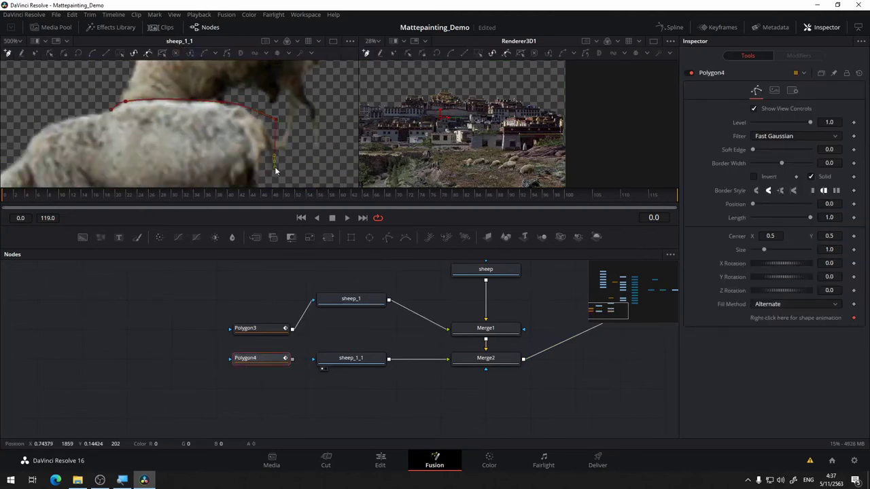
pyautogui.click(325, 104)
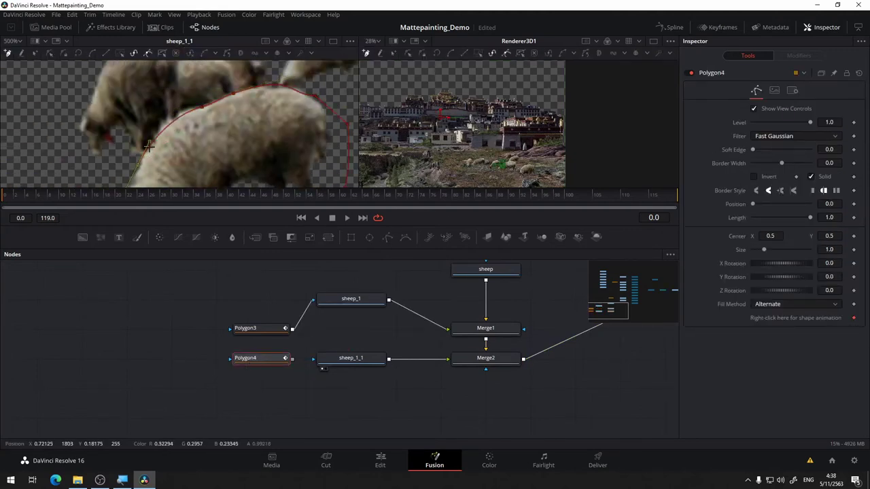
pyautogui.click(149, 146)
pyautogui.moveTo(149, 146); pyautogui.dragTo(170, 123)
pyautogui.click(139, 179)
pyautogui.moveTo(292, 360); pyautogui.dragTo(351, 359)
# Add another sheep layer copy, sheep_1_1_1, merge it through Merge3, and show it in the first viewer
pyautogui.click(358, 392)
pyautogui.moveTo(358, 393); pyautogui.dragTo(446, 357)
pyautogui.hotkey('ctrl', 'v')
pyautogui.click(299, 376)
pyautogui.press('1')
pyautogui.moveTo(204, 149); pyautogui.dragTo(197, 116)
# Draw Polygon5 around the rearmost sheep group and connect it as the mask of sheep_1_1_1
pyautogui.click(388, 237)
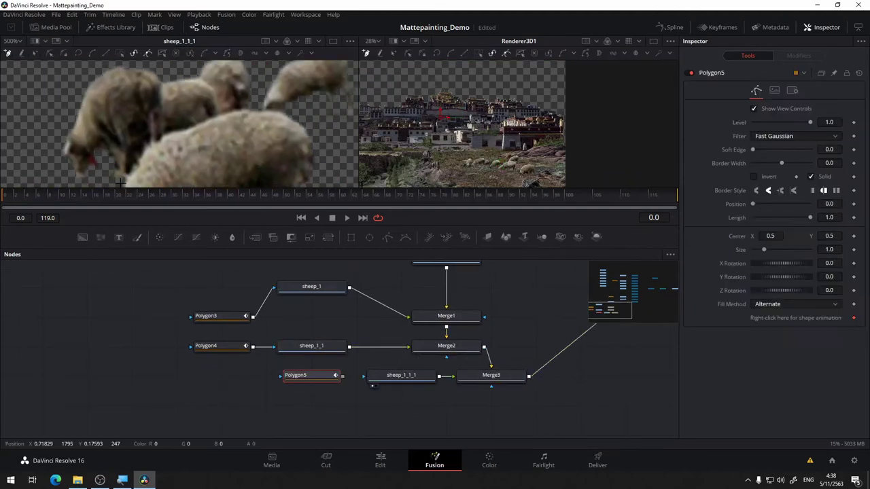
pyautogui.moveTo(350, 383); pyautogui.dragTo(273, 382)
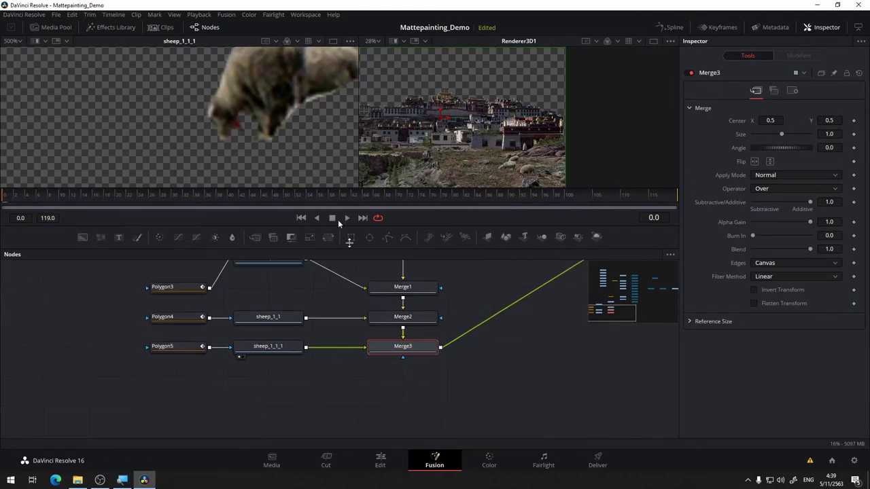
pyautogui.scroll(-5, 272, 115)
# Duplicate the sheep layer as sheep_1_1_1_1 and combine it with the other copies through Merge4
pyautogui.click(262, 347)
pyautogui.hotkey('ctrl', 'c')
pyautogui.click(258, 384)
pyautogui.hotkey('ctrl', 'v')
pyautogui.moveTo(306, 377); pyautogui.dragTo(373, 383)
pyautogui.scroll(3, 84, 121)
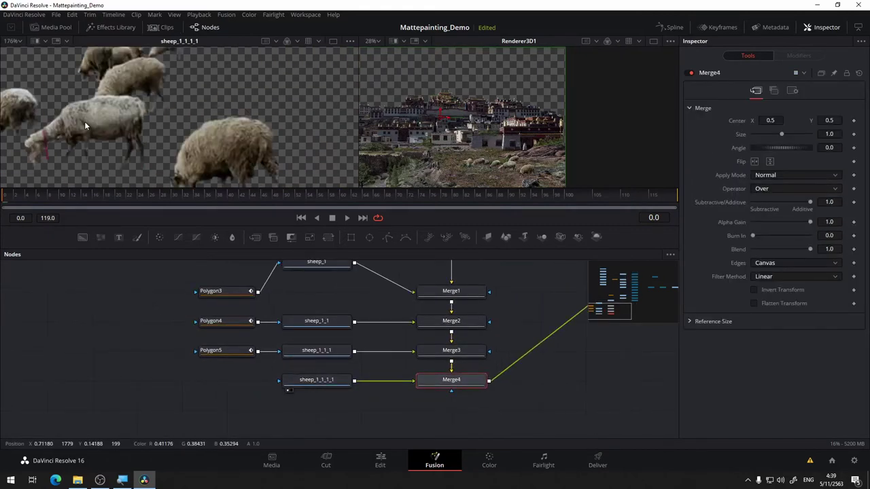
# Examine the sheep copies one by one in the viewer to compare which sheep each mask isolates
pyautogui.moveTo(451, 381); pyautogui.dragTo(179, 122)
pyautogui.moveTo(156, 96); pyautogui.dragTo(287, 139)
pyautogui.scroll(-2, 287, 140)
pyautogui.moveTo(338, 286); pyautogui.dragTo(310, 315)
pyautogui.moveTo(310, 375); pyautogui.dragTo(317, 225)
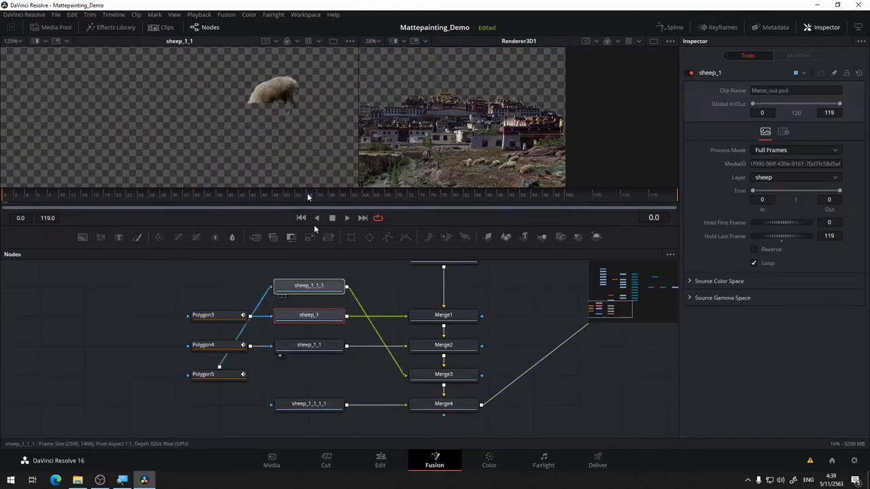
pyautogui.moveTo(310, 404); pyautogui.dragTo(272, 136)
pyautogui.moveTo(452, 263); pyautogui.dragTo(389, 322)
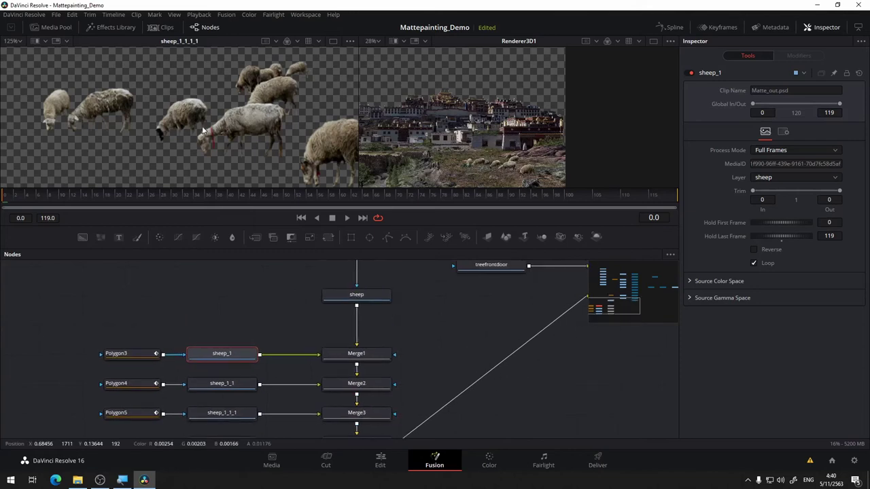
pyautogui.scroll(-2, 272, 123)
pyautogui.click(357, 295)
pyautogui.moveTo(415, 292); pyautogui.dragTo(392, 353)
pyautogui.moveTo(336, 357); pyautogui.dragTo(312, 138)
pyautogui.moveTo(400, 408); pyautogui.dragTo(399, 292)
pyautogui.moveTo(331, 390); pyautogui.dragTo(312, 139)
pyautogui.moveTo(379, 349); pyautogui.dragTo(374, 351)
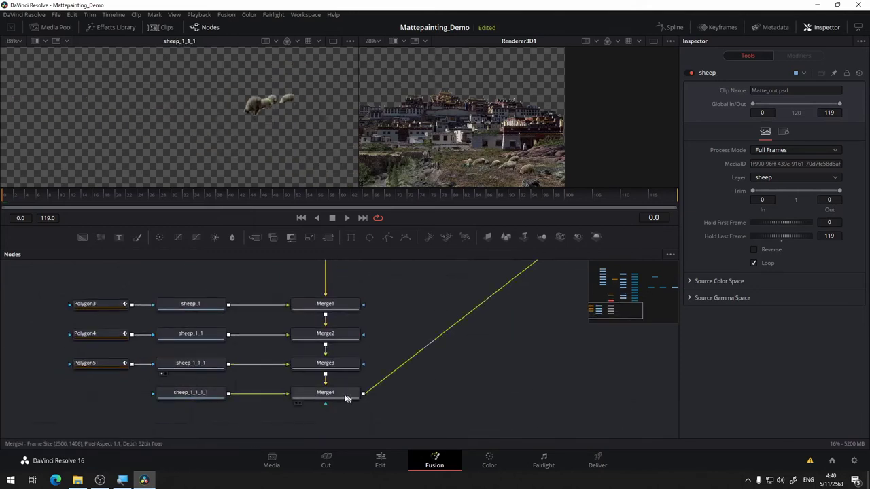
# Show Merge4, draw Polygon6 around the black-faced sheep beside the white one, and connect it as the mask of sheep_1_1_1_1
pyautogui.moveTo(346, 399); pyautogui.dragTo(299, 139)
pyautogui.scroll(2, 204, 116)
pyautogui.moveTo(172, 287); pyautogui.dragTo(197, 272)
pyautogui.scroll(1, 204, 122)
pyautogui.click(127, 377)
pyautogui.click(388, 237)
pyautogui.click(167, 176)
pyautogui.click(233, 163)
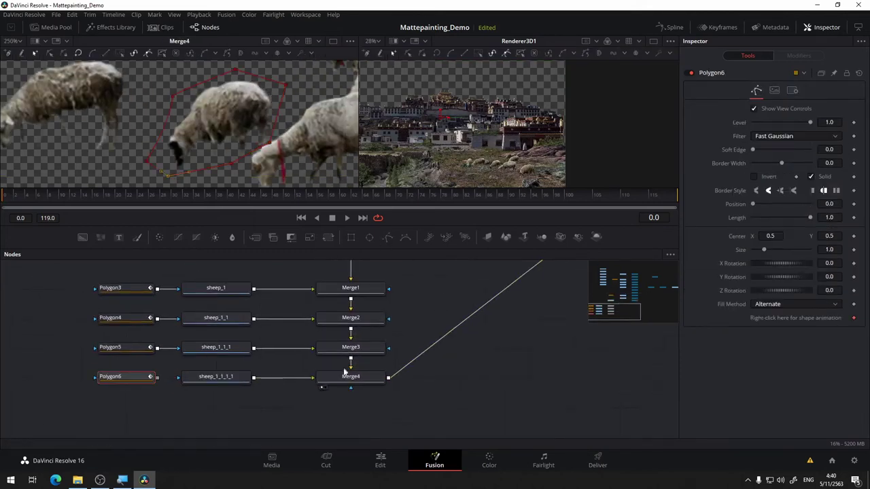
pyautogui.click(148, 161)
pyautogui.moveTo(157, 377); pyautogui.dragTo(180, 377)
# Duplicate the sheep layer as sheep_1_1_1_1_1 and combine it with the other copies through Merge5
pyautogui.scroll(-3, 232, 158)
pyautogui.moveTo(265, 405); pyautogui.dragTo(282, 344)
pyautogui.click(235, 316)
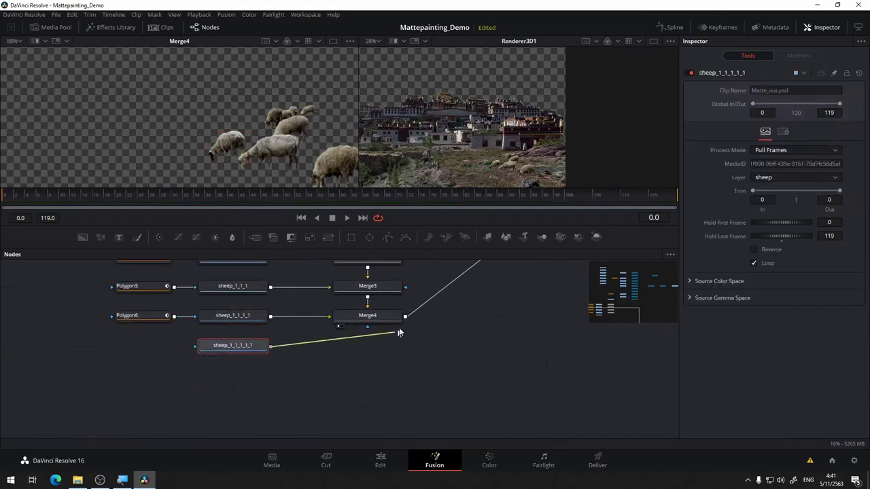
pyautogui.moveTo(399, 332); pyautogui.dragTo(405, 317)
pyautogui.scroll(2, 348, 125)
pyautogui.click(387, 237)
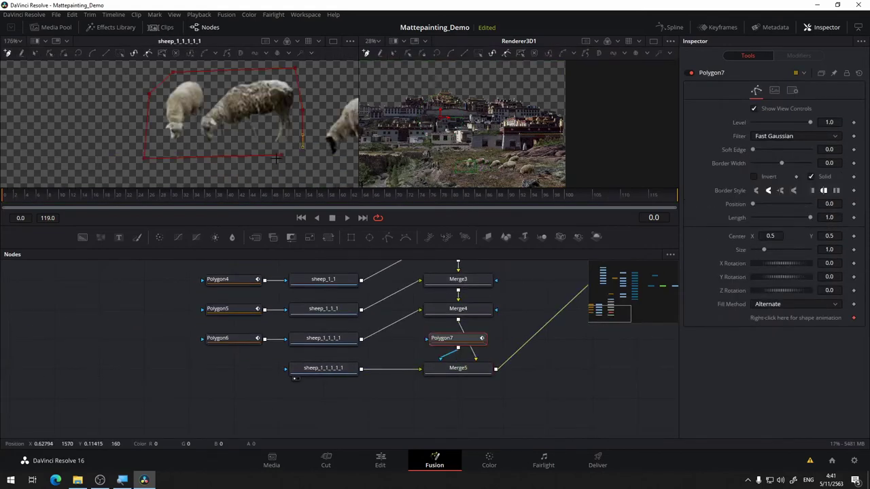
pyautogui.moveTo(432, 386); pyautogui.dragTo(322, 368)
pyautogui.moveTo(194, 428); pyautogui.dragTo(309, 369)
pyautogui.press('1')
pyautogui.press('Delete')
# Draw Polygon7 around the last two grazing sheep and connect it as the mask of sheep_1_1_1_1_1
pyautogui.click(387, 237)
pyautogui.click(172, 156)
pyautogui.click(296, 148)
pyautogui.click(309, 113)
pyautogui.moveTo(434, 401); pyautogui.dragTo(255, 408)
pyautogui.click(246, 385)
# Line up the sheep layer and Polygon2 with the masked copies, replacing the 2D merges with a direct connection to ImagePlane3D1_1_1_2_1
pyautogui.moveTo(453, 268); pyautogui.dragTo(536, 434)
pyautogui.moveTo(388, 364); pyautogui.dragTo(256, 394)
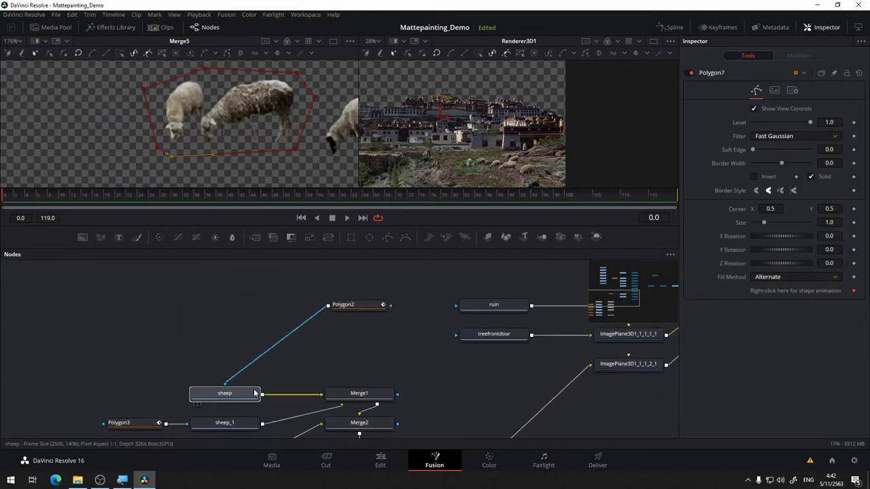
pyautogui.scroll(-3, 326, 339)
pyautogui.moveTo(367, 303); pyautogui.dragTo(326, 395)
pyautogui.press('Delete')
pyautogui.moveTo(313, 395); pyautogui.dragTo(204, 295)
pyautogui.moveTo(294, 324); pyautogui.dragTo(427, 308)
pyautogui.click(405, 326)
pyautogui.moveTo(503, 341); pyautogui.dragTo(276, 445)
# Set the scale of ImagePlane3D1_1_1_2_1 to 5
pyautogui.click(325, 292)
pyautogui.moveTo(223, 161); pyautogui.dragTo(193, 157)
pyautogui.scroll(3, 193, 158)
pyautogui.moveTo(370, 354); pyautogui.dragTo(488, 217)
pyautogui.doubleClick(829, 280)
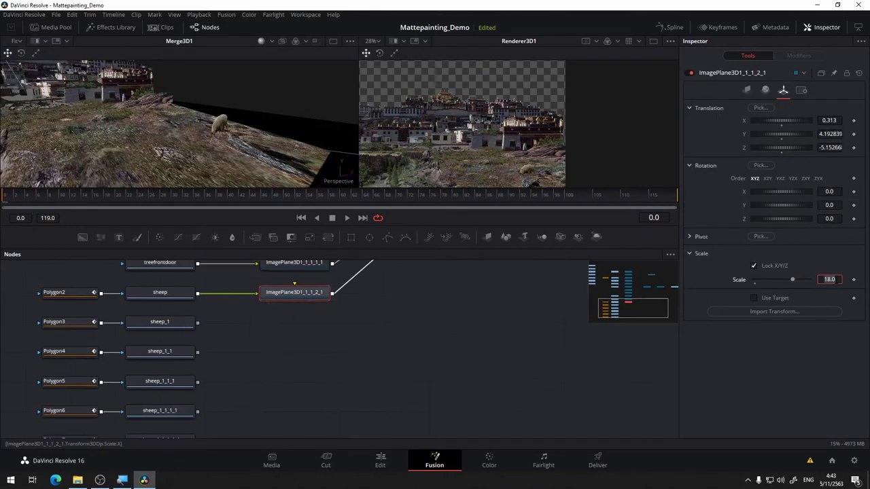
pyautogui.write('12')
pyautogui.moveTo(259, 129); pyautogui.dragTo(269, 137)
pyautogui.doubleClick(829, 279)
pyautogui.write('5')
pyautogui.press('Tab')
# Set the Y translation of the sheep image plane to 1
pyautogui.scroll(-5, 241, 94)
pyautogui.scroll(5, 240, 93)
pyautogui.doubleClick(829, 134)
pyautogui.write('0')
pyautogui.press('Tab')
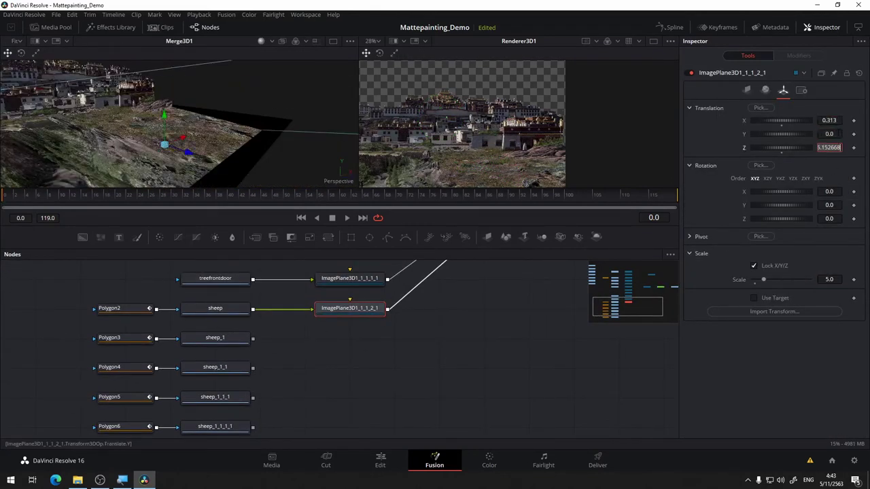
pyautogui.moveTo(204, 116); pyautogui.dragTo(154, 138)
pyautogui.doubleClick(829, 133)
pyautogui.write('1')
pyautogui.press('Tab')
# Lower the sheep image plane to about Y 0.87 and compare its position in the render
pyautogui.scroll(5, 220, 127)
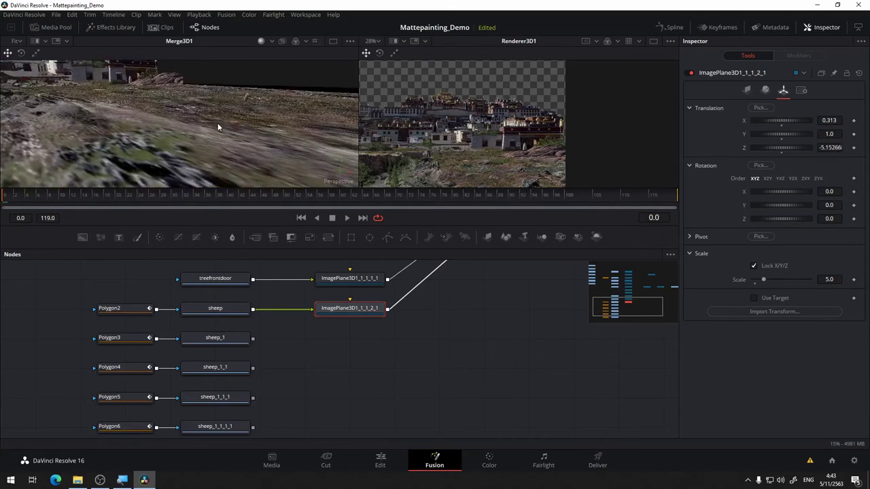
pyautogui.moveTo(219, 127); pyautogui.dragTo(234, 136)
pyautogui.moveTo(477, 138); pyautogui.dragTo(480, 167)
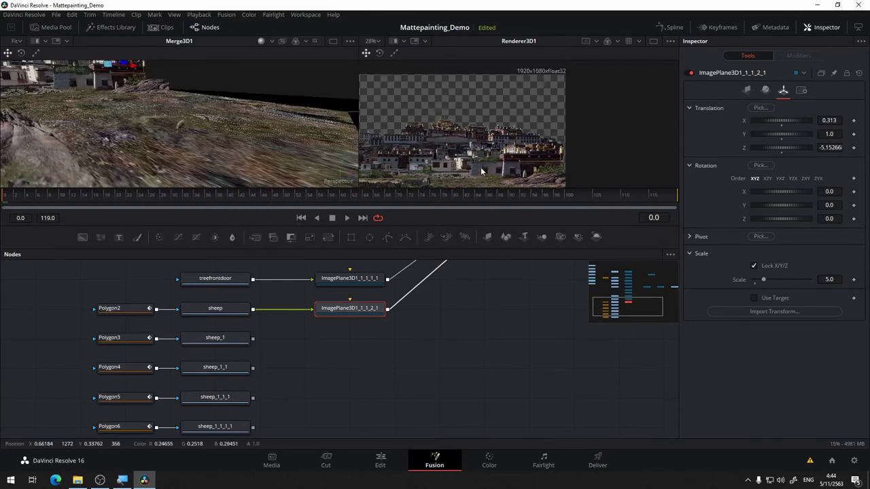
pyautogui.scroll(5, 483, 163)
pyautogui.moveTo(217, 115); pyautogui.dragTo(235, 129)
pyautogui.moveTo(241, 72); pyautogui.dragTo(240, 84)
pyautogui.moveTo(540, 158); pyautogui.dragTo(543, 69)
# Set the sheep image plane's scale to 8 and shift it to follow the ground
pyautogui.click(829, 279)
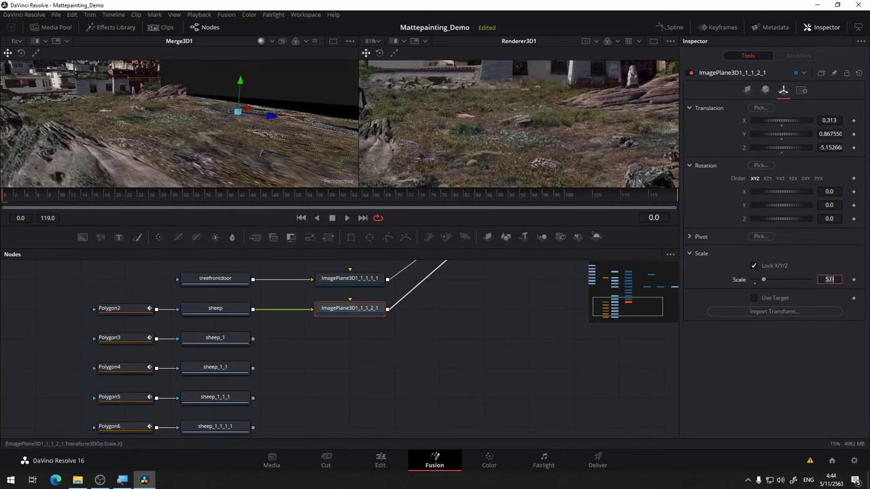
pyautogui.moveTo(256, 130); pyautogui.dragTo(191, 112)
pyautogui.moveTo(174, 66); pyautogui.dragTo(174, 61)
pyautogui.moveTo(510, 158)
pyautogui.mouseDown()
pyautogui.moveTo(582, 147)
pyautogui.moveTo(522, 156)
pyautogui.mouseUp()
pyautogui.moveTo(217, 136); pyautogui.dragTo(268, 123)
pyautogui.rightClick(233, 105)
pyautogui.click(245, 87)
# Enlarge the 3D view and raise the sheep image plane to about Y 1.73 so the sheep stands on the grass
pyautogui.moveTo(329, 248); pyautogui.dragTo(330, 354)
pyautogui.moveTo(358, 260); pyautogui.dragTo(488, 251)
pyautogui.moveTo(340, 197); pyautogui.dragTo(275, 137)
pyautogui.moveTo(231, 169); pyautogui.dragTo(227, 170)
pyautogui.moveTo(316, 121); pyautogui.dragTo(160, 131)
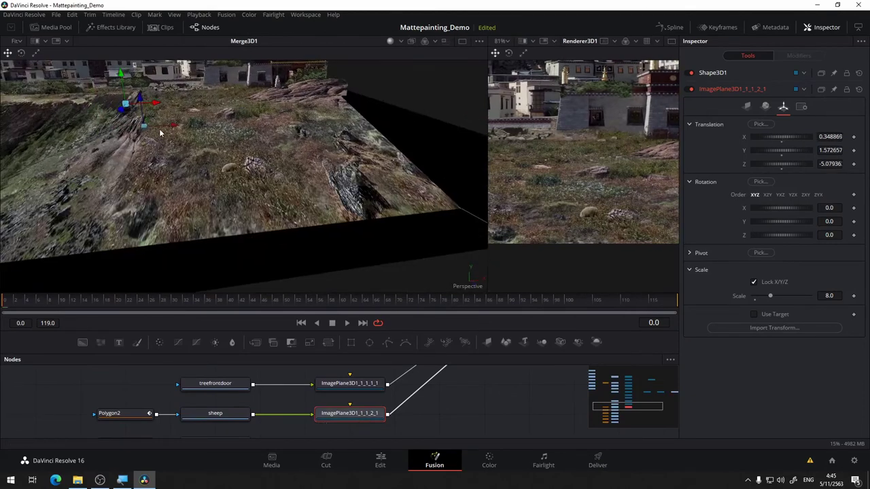
pyautogui.scroll(5, 142, 182)
pyautogui.moveTo(143, 182); pyautogui.dragTo(272, 156)
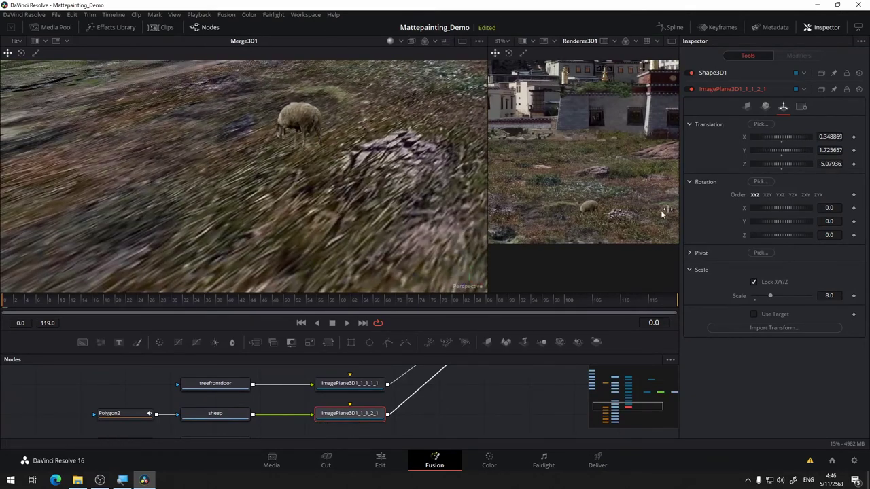
pyautogui.moveTo(662, 214); pyautogui.dragTo(625, 217)
pyautogui.moveTo(577, 203); pyautogui.dragTo(611, 203)
# Duplicate the sheep's image plane, feed it with sheep_1, and connect it to Merge3D1
pyautogui.moveTo(351, 418); pyautogui.dragTo(325, 374)
pyautogui.hotkey('ctrl', 'c')
pyautogui.click(326, 400)
pyautogui.hotkey('ctrl', 'v')
pyautogui.moveTo(375, 394); pyautogui.dragTo(276, 431)
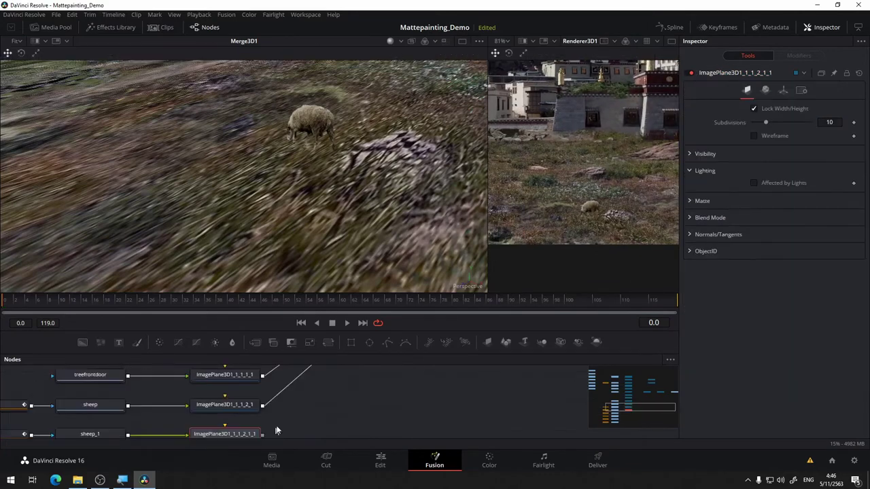
pyautogui.scroll(-3, 272, 414)
pyautogui.moveTo(261, 368); pyautogui.dragTo(273, 415)
# Position the sheep_1 image plane at about X 0.456 and Y 1.574, adjusting its depth to ground the white sheep
pyautogui.moveTo(298, 170); pyautogui.dragTo(326, 204)
pyautogui.click(153, 391)
pyautogui.click(783, 91)
pyautogui.moveTo(782, 133); pyautogui.dragTo(778, 134)
pyautogui.moveTo(340, 184); pyautogui.dragTo(374, 136)
pyautogui.moveTo(781, 134); pyautogui.dragTo(784, 133)
pyautogui.moveTo(340, 156); pyautogui.dragTo(326, 204)
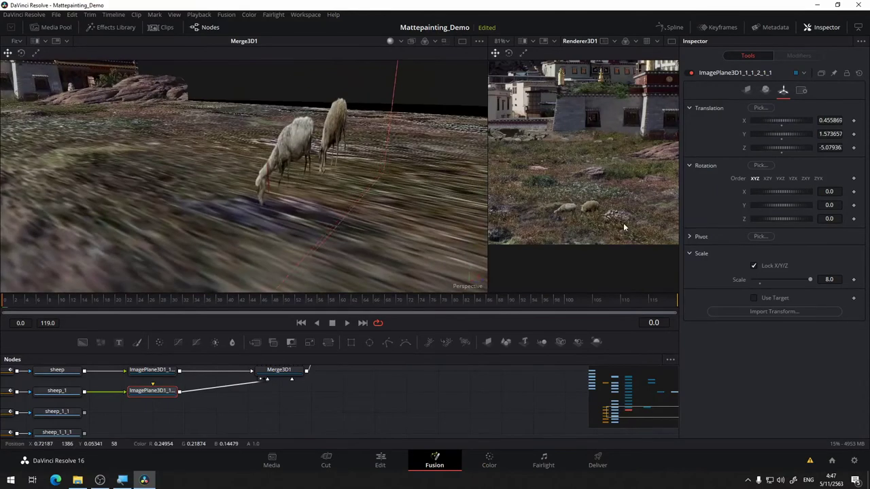
pyautogui.moveTo(782, 147); pyautogui.dragTo(815, 147)
pyautogui.moveTo(306, 156); pyautogui.dragTo(354, 197)
# Duplicate the image plane for sheep_1_1 and connect it to Merge3D1
pyautogui.hotkey('ctrl', 'c')
pyautogui.click(255, 401)
pyautogui.hotkey('ctrl', 'v')
pyautogui.moveTo(187, 401); pyautogui.dragTo(252, 401)
pyautogui.moveTo(316, 398); pyautogui.dragTo(252, 417)
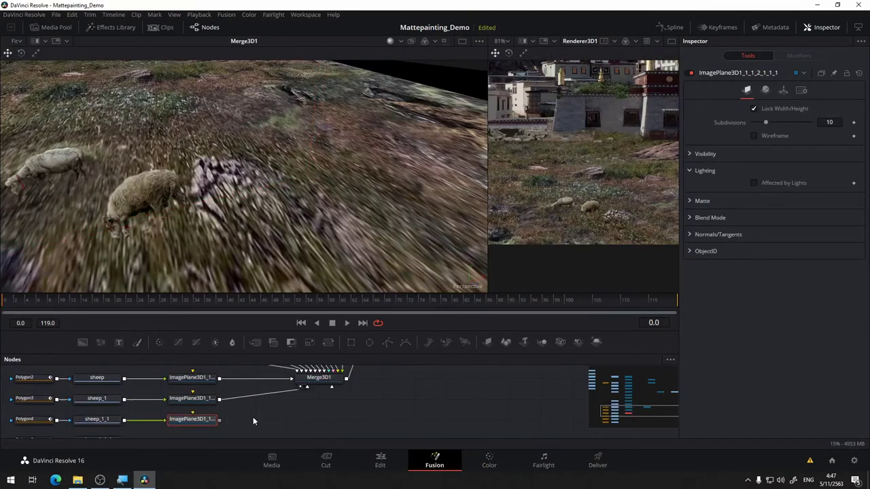
pyautogui.moveTo(312, 184); pyautogui.dragTo(197, 204)
# Place the sheep_1_1 image plane at about X 0.527, Y 1.324 and Z -5.86 so its sheep meets the ground
pyautogui.click(784, 90)
pyautogui.moveTo(782, 148); pyautogui.dragTo(763, 148)
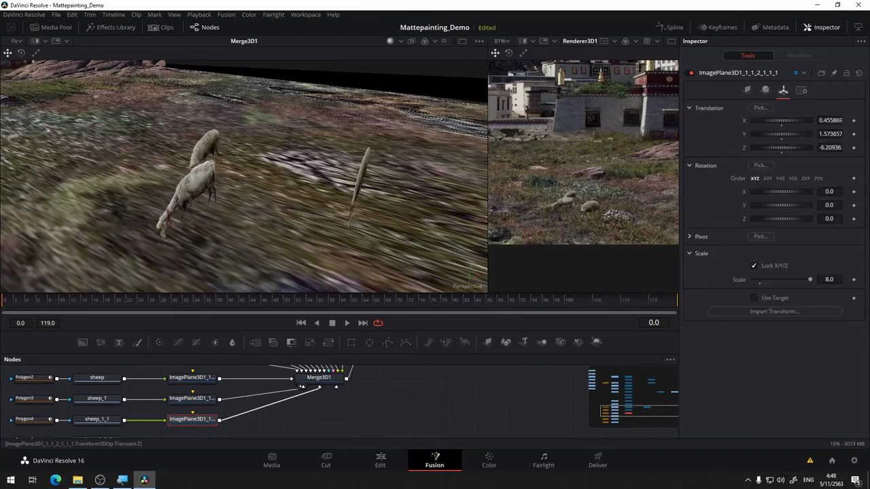
pyautogui.moveTo(340, 234); pyautogui.dragTo(313, 207)
pyautogui.click(838, 134)
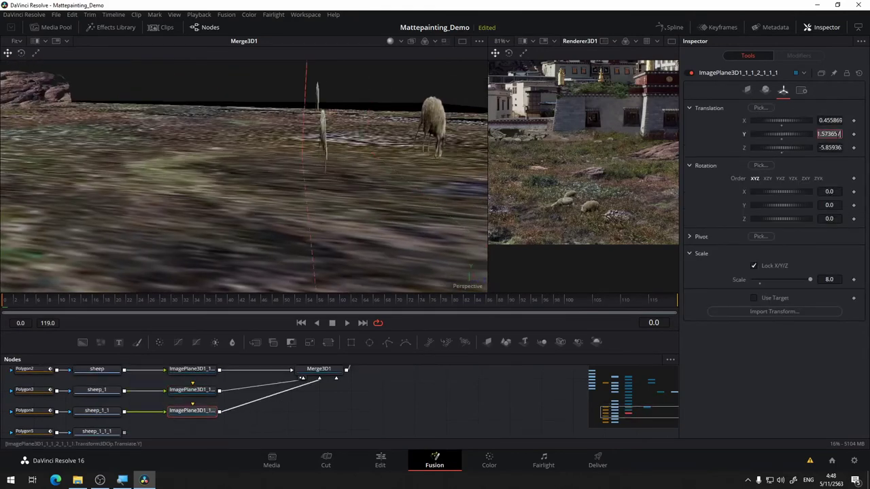
pyautogui.press('Tab')
pyautogui.moveTo(306, 170); pyautogui.dragTo(265, 146)
pyautogui.click(192, 390)
pyautogui.moveTo(781, 134); pyautogui.dragTo(786, 133)
pyautogui.moveTo(390, 98); pyautogui.dragTo(388, 144)
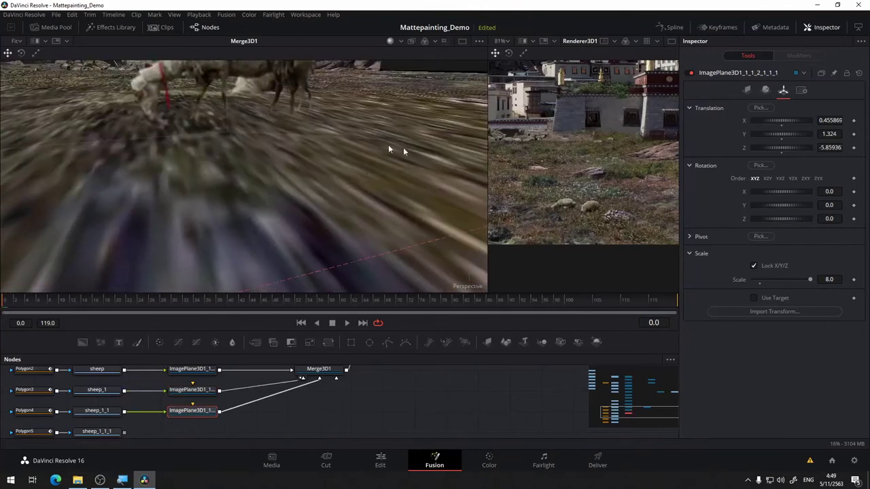
pyautogui.moveTo(781, 121); pyautogui.dragTo(791, 120)
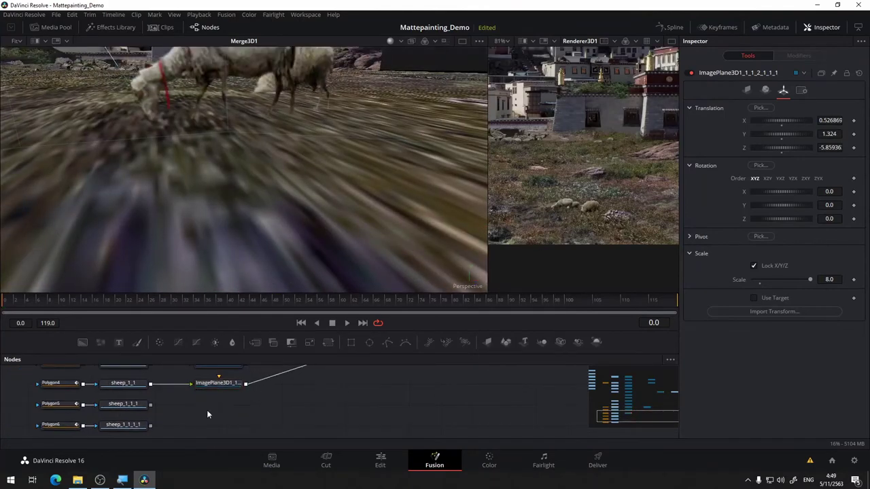
# Paste another image plane for sheep_1_1_1 and connect it to Merge3D1
pyautogui.hotkey('ctrl', 'v')
pyautogui.moveTo(150, 405); pyautogui.dragTo(204, 404)
pyautogui.moveTo(324, 373); pyautogui.dragTo(281, 399)
pyautogui.moveTo(202, 431); pyautogui.dragTo(301, 368)
pyautogui.moveTo(380, 184); pyautogui.dragTo(429, 175)
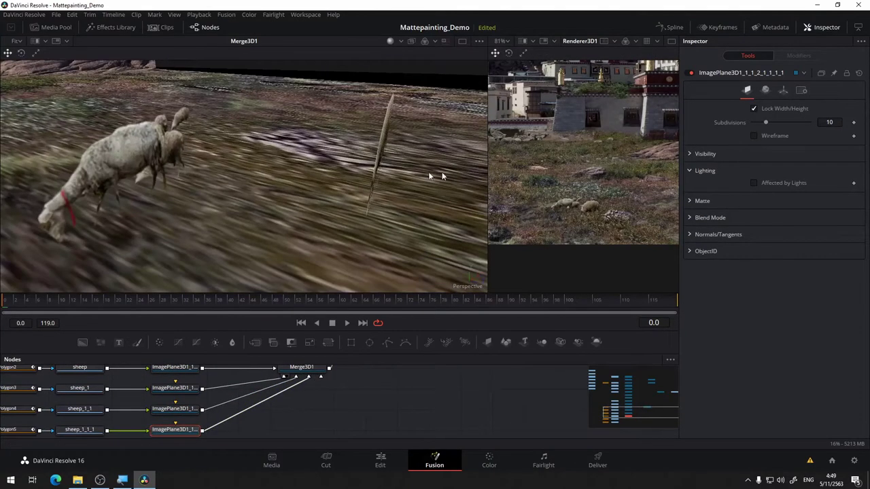
# Adjust the depth of the sheep_1_1_1 image plane to Z -6.04, behind the nearer sheep
pyautogui.moveTo(808, 153); pyautogui.dragTo(786, 152)
pyautogui.scroll(5, 308, 163)
pyautogui.moveTo(271, 177); pyautogui.dragTo(354, 142)
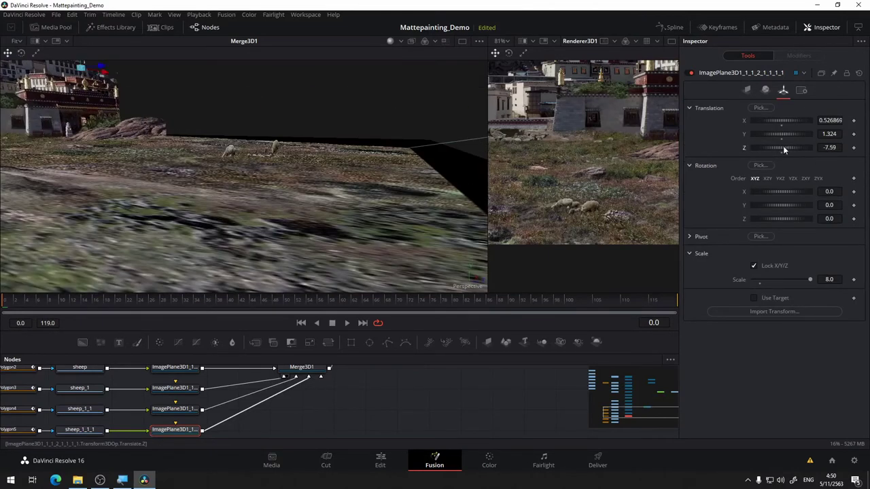
pyautogui.moveTo(786, 149); pyautogui.dragTo(782, 148)
pyautogui.moveTo(225, 170); pyautogui.dragTo(272, 204)
pyautogui.moveTo(788, 148); pyautogui.dragTo(782, 148)
pyautogui.moveTo(286, 183); pyautogui.dragTo(154, 165)
pyautogui.scroll(5, 153, 166)
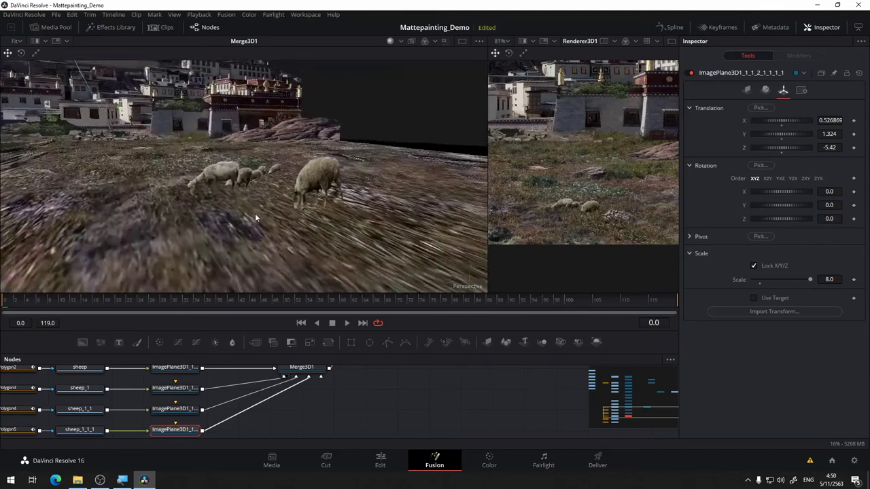
pyautogui.moveTo(255, 213); pyautogui.dragTo(310, 178)
pyautogui.moveTo(786, 148); pyautogui.dragTo(782, 148)
pyautogui.moveTo(605, 231); pyautogui.dragTo(616, 206)
# Paste an image plane for sheep_1_1_1_1 and connect it to Merge3D1
pyautogui.moveTo(176, 433); pyautogui.dragTo(210, 392)
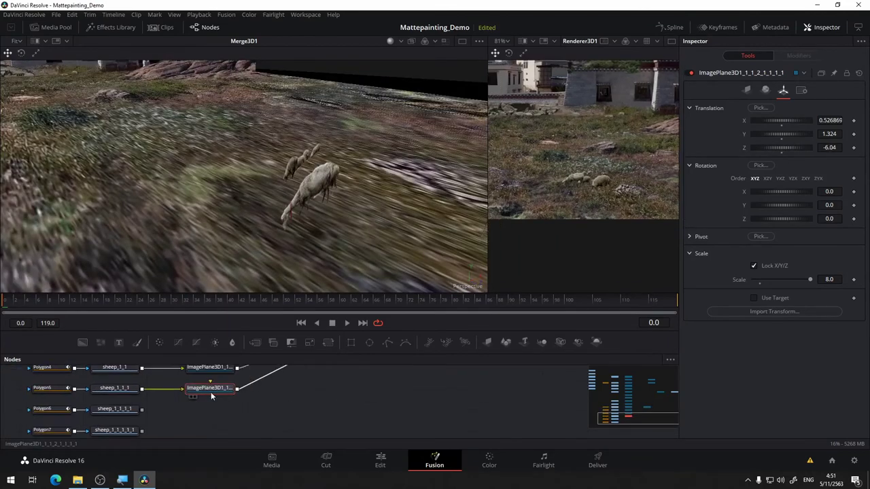
pyautogui.click(114, 410)
pyautogui.hotkey('ctrl', 'v')
pyautogui.scroll(-2, 238, 408)
pyautogui.moveTo(201, 422); pyautogui.dragTo(275, 368)
# Raise the sheep_1_1_1_1 image plane to Y 1.47 and check it in the render
pyautogui.moveTo(272, 234); pyautogui.dragTo(265, 196)
pyautogui.click(783, 91)
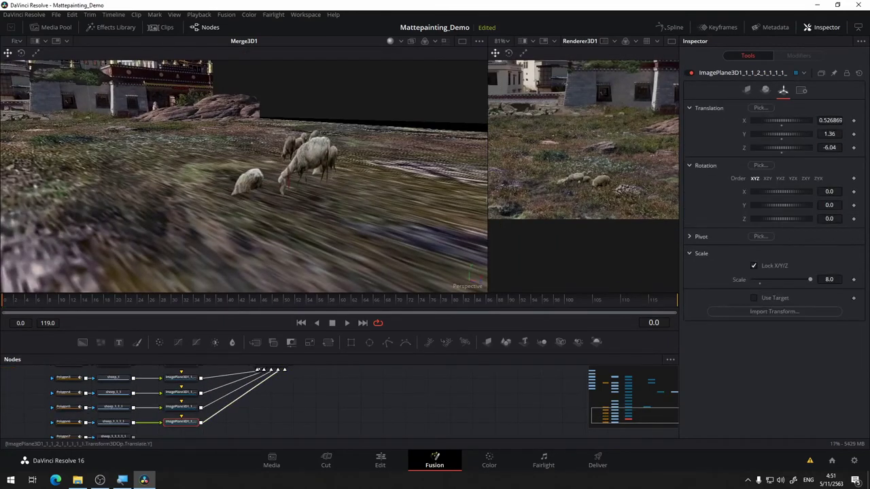
pyautogui.moveTo(353, 201); pyautogui.dragTo(407, 195)
pyautogui.scroll(-4, 637, 163)
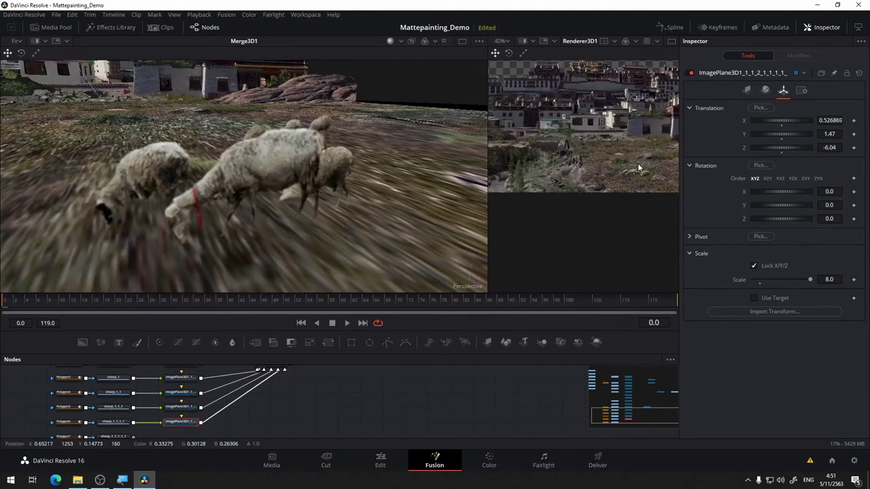
pyautogui.moveTo(638, 163); pyautogui.dragTo(593, 153)
# Paste an image plane for the last sheep copy, sheep_1_1_1_1_1
pyautogui.moveTo(172, 432); pyautogui.dragTo(208, 396)
pyautogui.click(150, 400)
pyautogui.hotkey('ctrl', 'v')
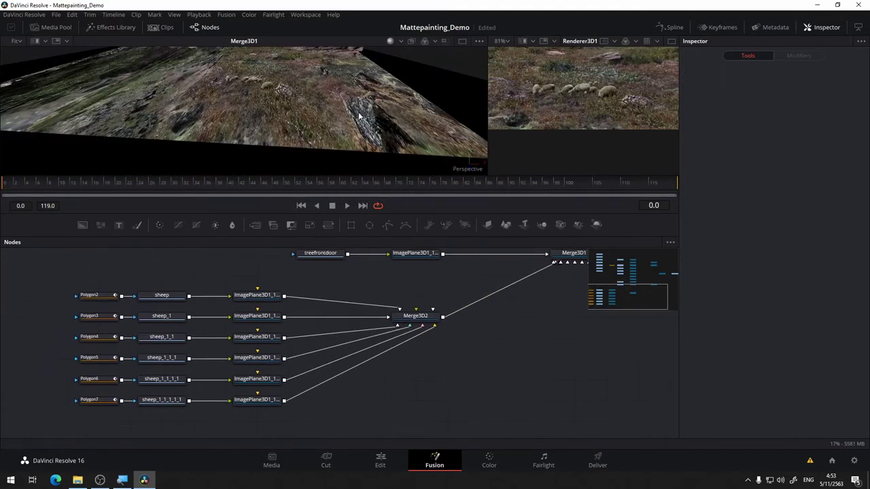
# Add a Duplicate3D node after Merge3D2 and offset the flock's copies by about 2.377 in X
pyautogui.hotkey('shift', 'space')
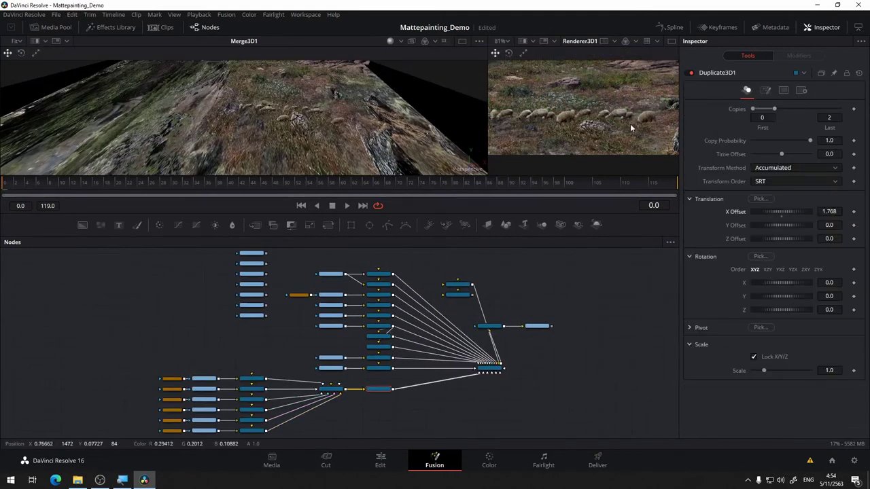
pyautogui.scroll(-3, 630, 128)
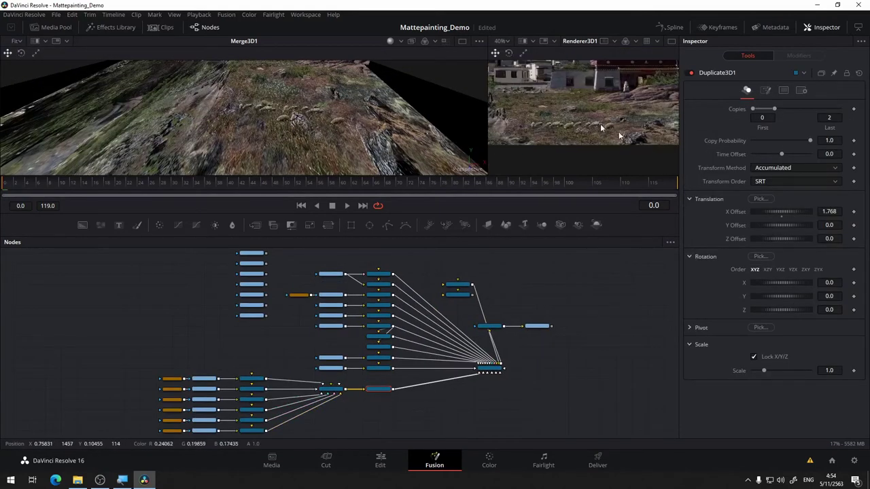
pyautogui.moveTo(354, 129); pyautogui.dragTo(421, 135)
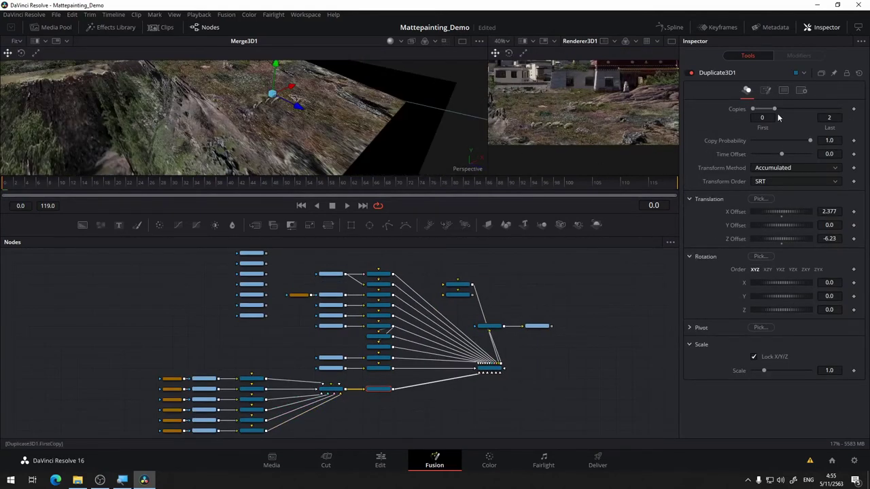
# Set Duplicate3D1's last copy to 3 and its Z offset to -2.75
pyautogui.moveTo(774, 109); pyautogui.dragTo(782, 110)
pyautogui.moveTo(796, 239); pyautogui.dragTo(788, 241)
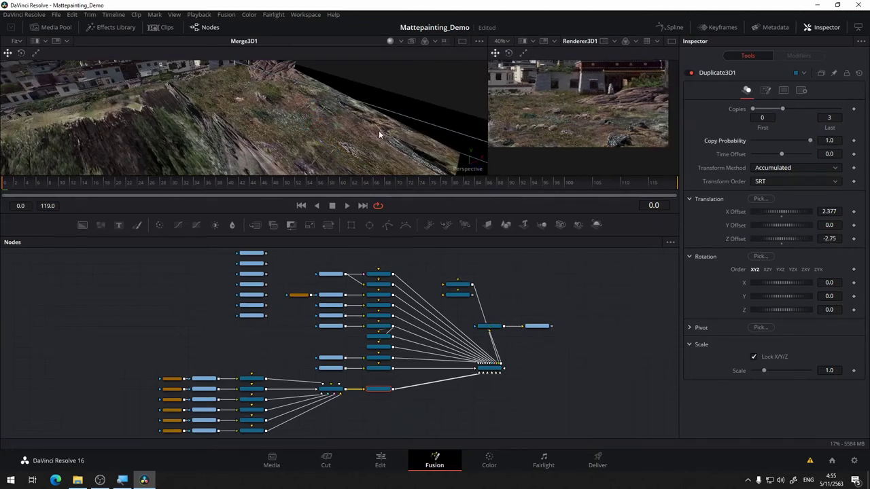
pyautogui.moveTo(380, 134); pyautogui.dragTo(342, 92)
# Feed Merge3D2 into a pasted copy of the Duplicate3D node and connect that copy to Merge3D1
pyautogui.moveTo(439, 404); pyautogui.dragTo(441, 351)
pyautogui.scroll(3, 395, 333)
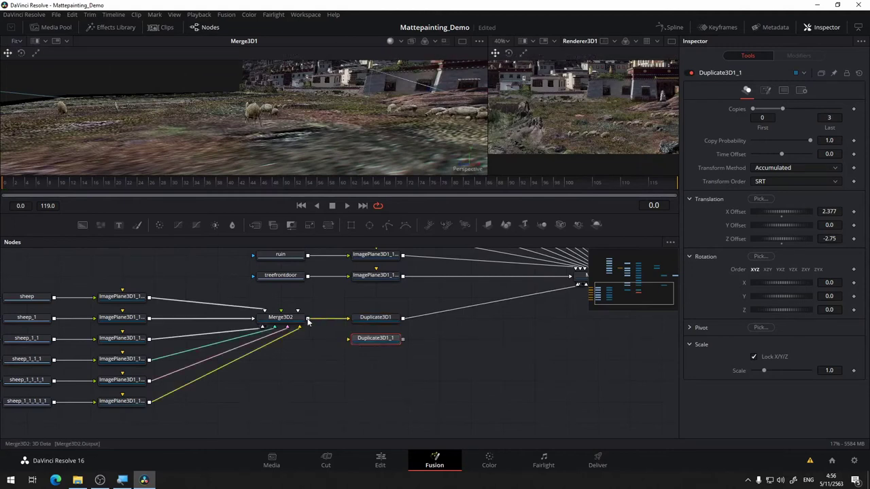
pyautogui.moveTo(308, 319); pyautogui.dragTo(367, 339)
pyautogui.moveTo(421, 356); pyautogui.dragTo(325, 380)
pyautogui.moveTo(306, 363); pyautogui.dragTo(499, 303)
# Offset Duplicate3D1_1's flock copies by about 0.754 in X and 1.89 in Z
pyautogui.moveTo(780, 212); pyautogui.dragTo(773, 210)
pyautogui.moveTo(414, 122); pyautogui.dragTo(510, 204)
pyautogui.moveTo(780, 239); pyautogui.dragTo(792, 239)
pyautogui.moveTo(648, 129); pyautogui.dragTo(620, 110)
pyautogui.moveTo(781, 239); pyautogui.dragTo(788, 239)
# Try a Y rotation of about 10.5 on Duplicate3D1_1's flock copies
pyautogui.moveTo(408, 108); pyautogui.dragTo(407, 129)
pyautogui.click(781, 315)
pyautogui.moveTo(781, 296); pyautogui.dragTo(788, 296)
pyautogui.moveTo(327, 118); pyautogui.dragTo(367, 95)
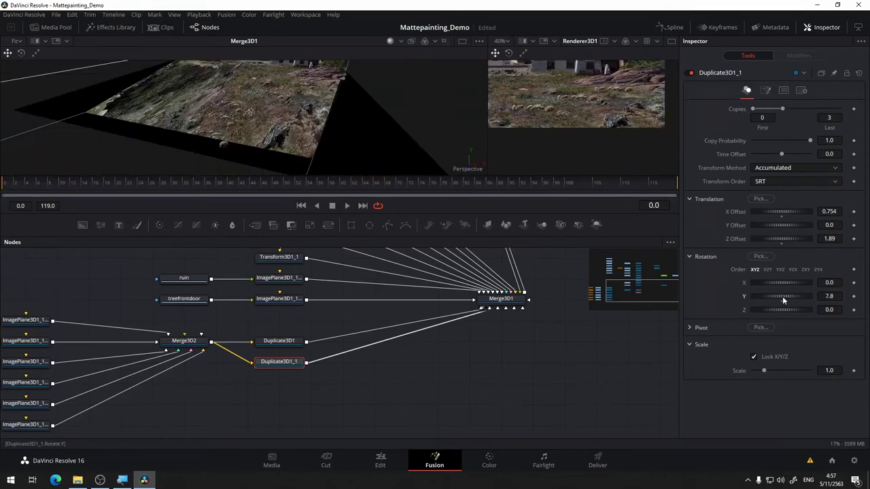
pyautogui.moveTo(782, 297); pyautogui.dragTo(775, 296)
pyautogui.moveTo(590, 128); pyautogui.dragTo(592, 143)
pyautogui.moveTo(407, 129); pyautogui.dragTo(439, 141)
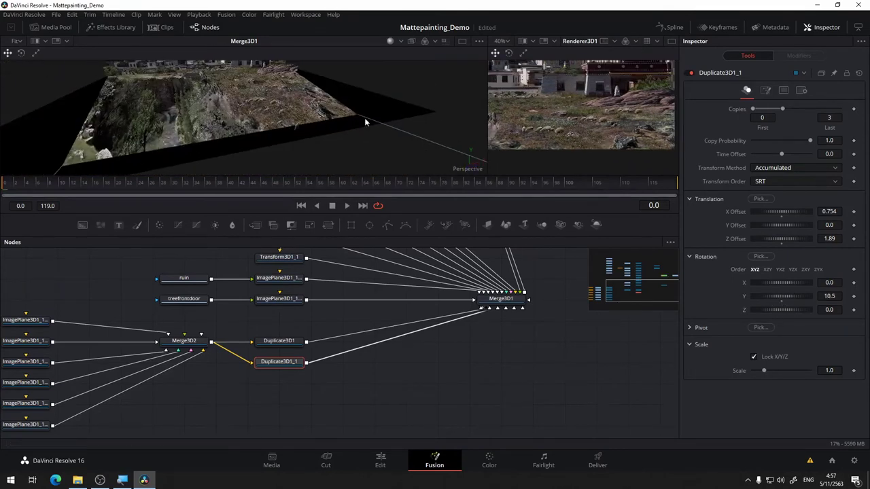
# Adjust the flock duplicates' rotation, giving Duplicate3D1_1 a Y rotation of -15.6 and an X offset of -0.116
pyautogui.moveTo(365, 122); pyautogui.dragTo(333, 136)
pyautogui.click(279, 341)
pyautogui.moveTo(781, 297); pyautogui.dragTo(788, 297)
pyautogui.moveTo(320, 153); pyautogui.dragTo(414, 146)
pyautogui.moveTo(780, 296); pyautogui.dragTo(791, 299)
pyautogui.doubleClick(780, 296)
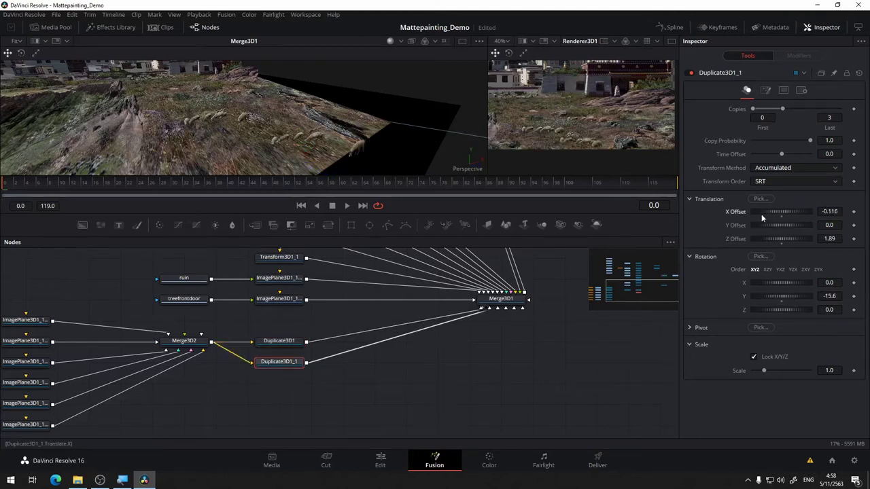
pyautogui.scroll(5, 628, 139)
pyautogui.scroll(-3, 644, 138)
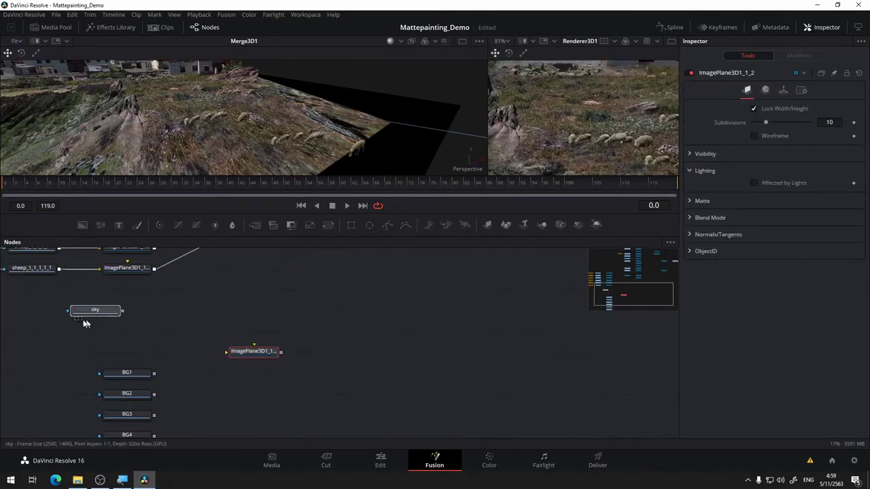
# Arrange the sky and BG layer nodes below the sheep nodes, ready for the pasted image plane
pyautogui.click(126, 351)
pyautogui.moveTo(155, 351); pyautogui.dragTo(171, 355)
pyautogui.moveTo(328, 392); pyautogui.dragTo(279, 407)
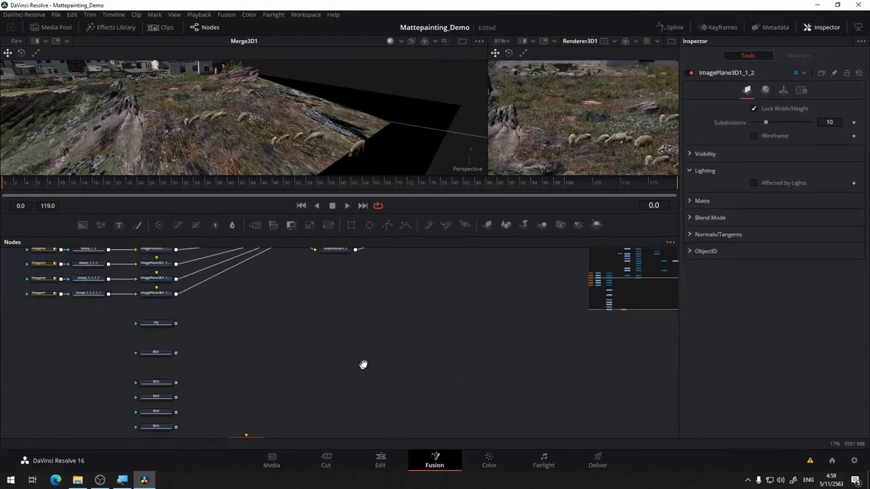
pyautogui.click(237, 407)
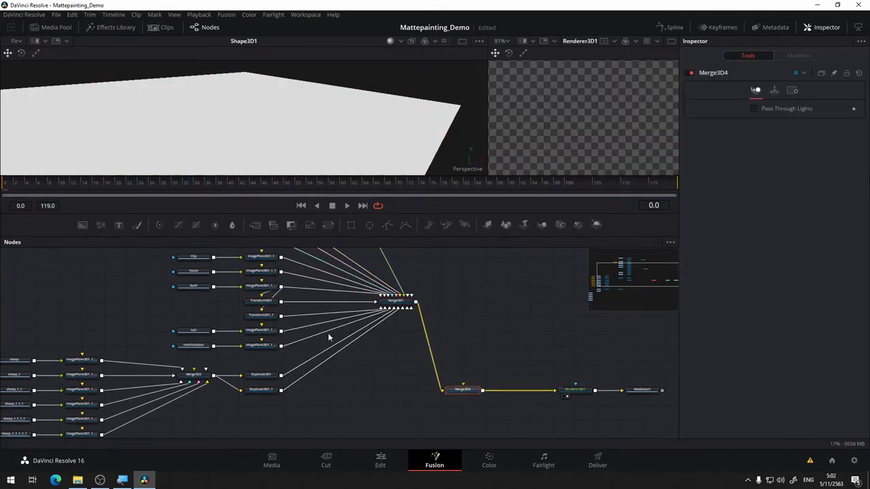
# View Merge3D4 and reroute Duplicate3D1 and Duplicate3D1_1 from Merge3D1 into it
pyautogui.press('1')
pyautogui.scroll(-5, 429, 103)
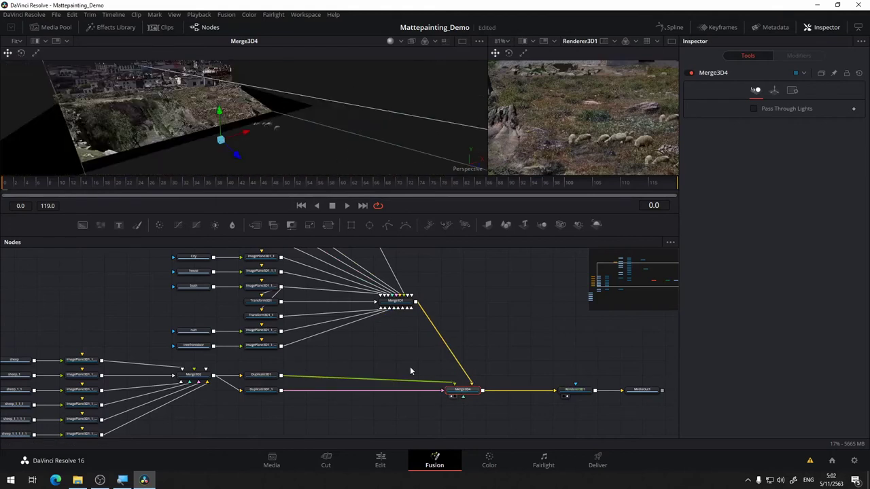
pyautogui.moveTo(409, 366); pyautogui.dragTo(404, 292)
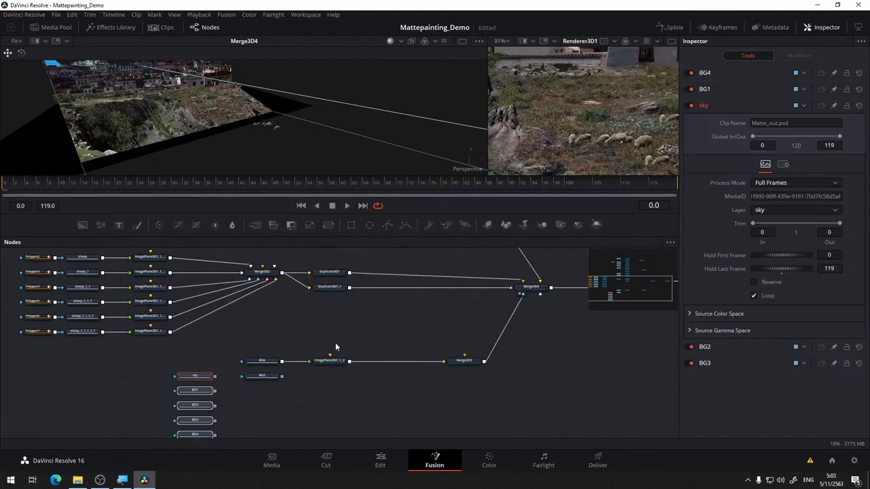
# Position the BG6 image plane behind the city by adjusting its depth and height against the render
pyautogui.moveTo(373, 331); pyautogui.dragTo(352, 380)
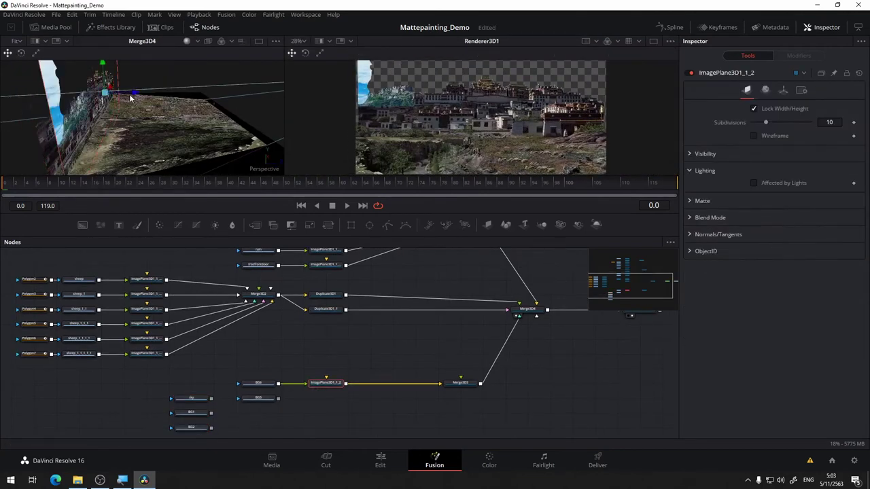
pyautogui.moveTo(131, 98); pyautogui.dragTo(170, 111)
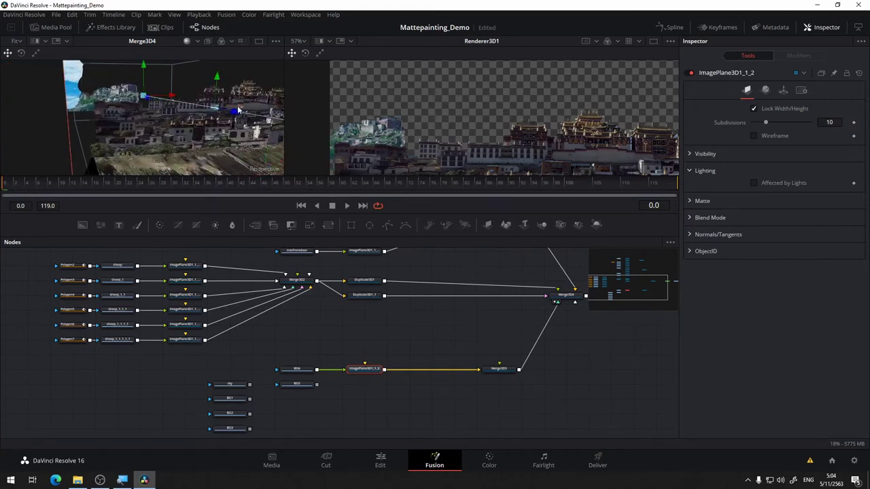
pyautogui.moveTo(244, 112); pyautogui.dragTo(247, 110)
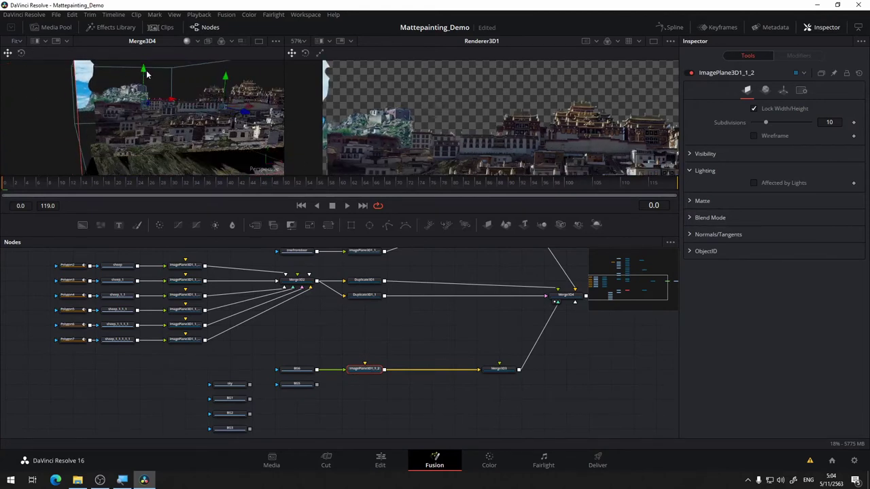
pyautogui.moveTo(146, 74); pyautogui.dragTo(263, 110)
pyautogui.moveTo(453, 115); pyautogui.dragTo(432, 96)
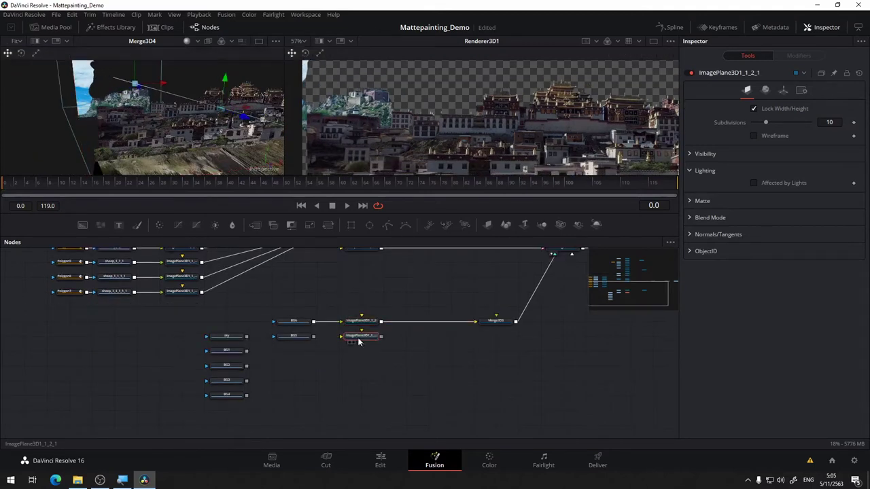
# Paste image planes for the BG5 and BG4 layers and connect them to Merge3D3
pyautogui.hscroll(3, 336, 318)
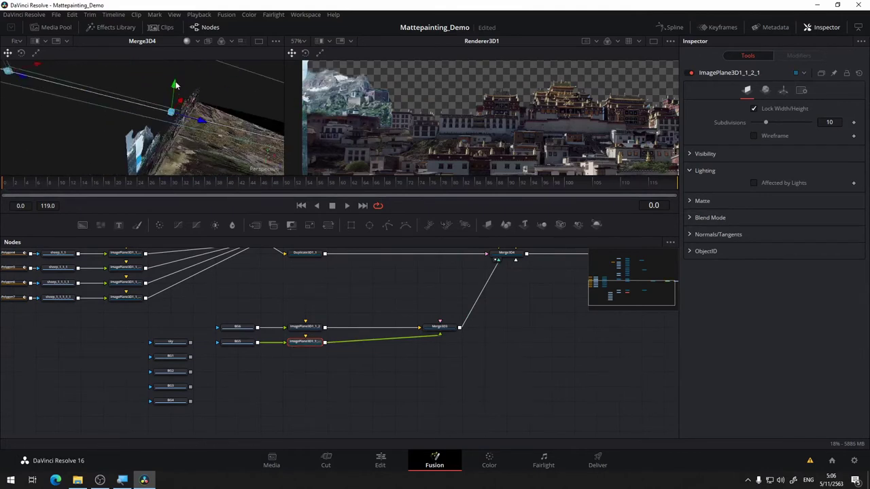
pyautogui.scroll(-2, 501, 87)
pyautogui.hotkey('ctrl', 'v')
pyautogui.scroll(3, 299, 319)
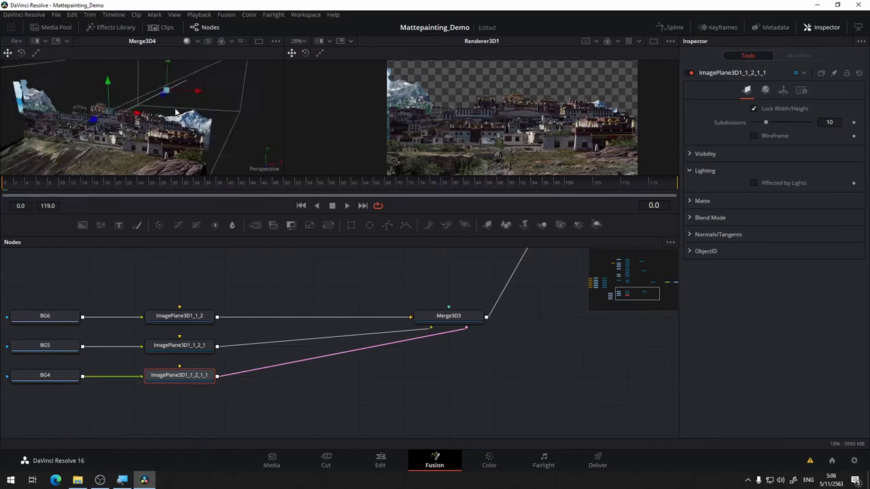
pyautogui.click(783, 89)
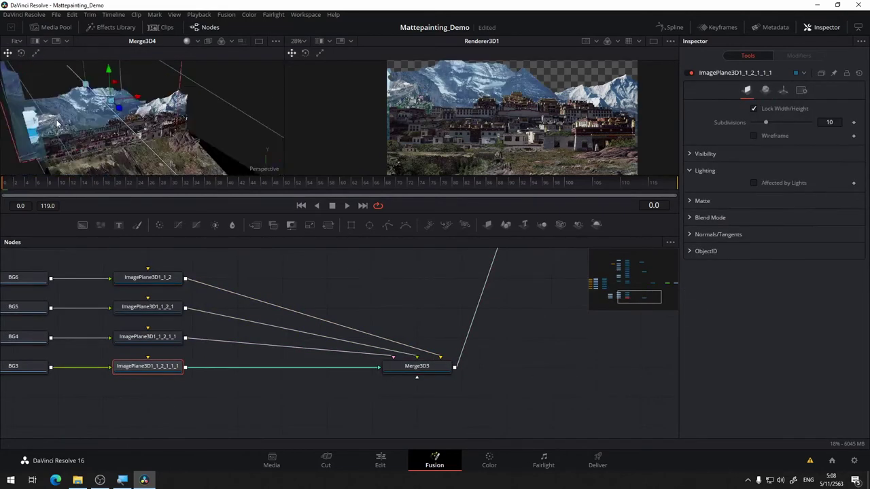
# Lower the BG3 mountain image plane so it sits behind the city in the render
pyautogui.moveTo(58, 123); pyautogui.dragTo(34, 112)
pyautogui.moveTo(438, 112); pyautogui.dragTo(475, 118)
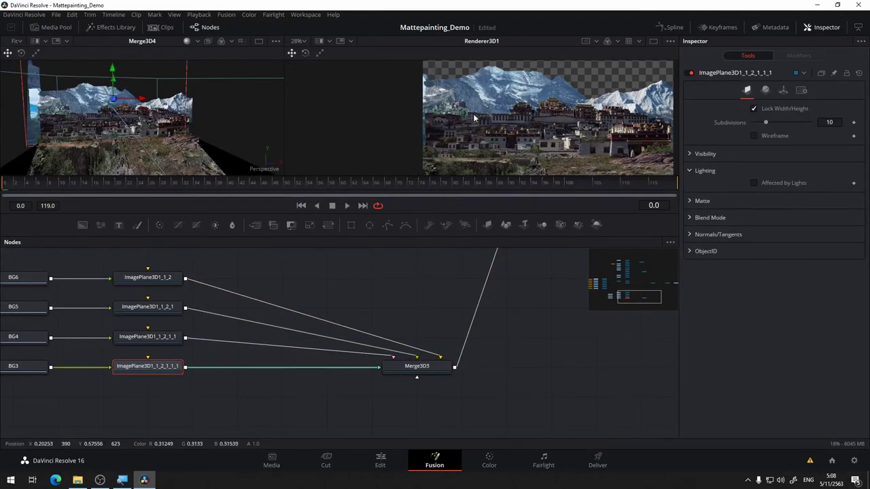
pyautogui.moveTo(85, 122); pyautogui.dragTo(117, 125)
pyautogui.moveTo(116, 71); pyautogui.dragTo(114, 85)
pyautogui.moveTo(126, 121); pyautogui.dragTo(248, 150)
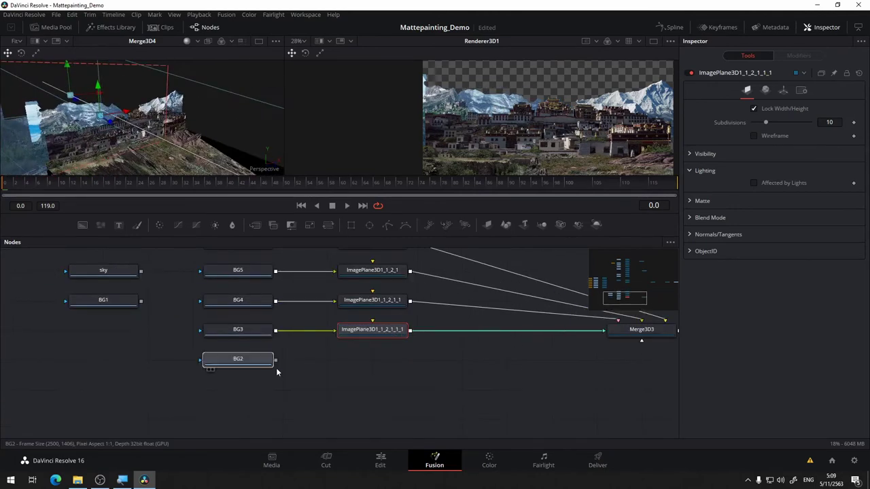
# Paste an image plane for BG2, connect it to Merge3D3 and set its scale to 40
pyautogui.hotkey('ctrl', 'v')
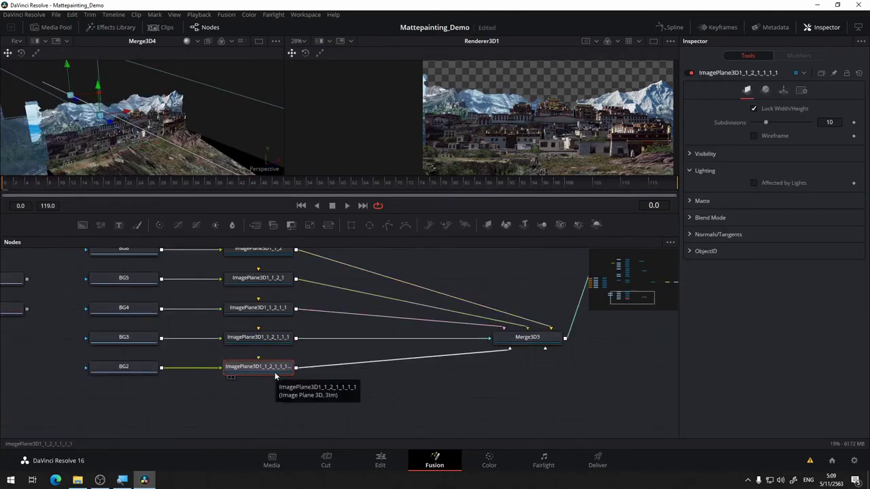
pyautogui.moveTo(157, 129); pyautogui.dragTo(299, 125)
pyautogui.click(783, 91)
pyautogui.doubleClick(829, 280)
pyautogui.write('40')
pyautogui.press('Return')
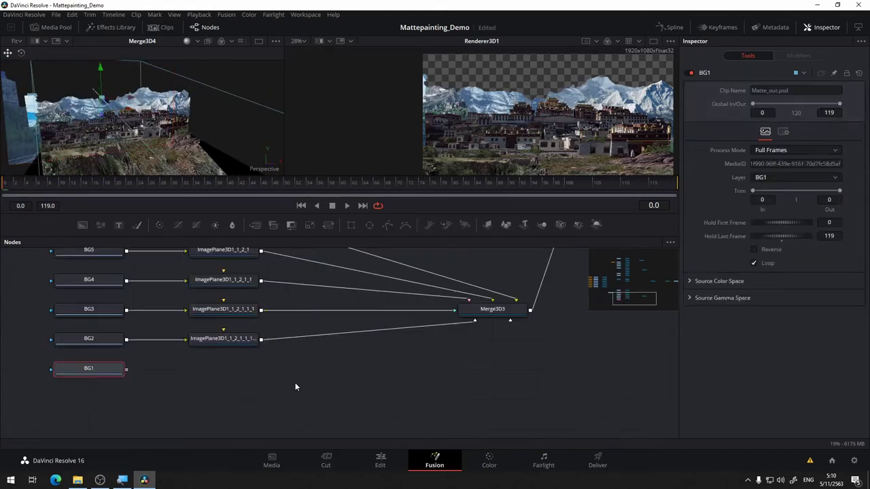
# Paste an image plane for BG1, connect it to Merge3D3 and set its scale to 50
pyautogui.hotkey('ctrl', 'v')
pyautogui.moveTo(261, 370); pyautogui.dragTo(493, 311)
pyautogui.moveTo(184, 126); pyautogui.dragTo(320, 136)
pyautogui.click(784, 90)
pyautogui.doubleClick(829, 279)
pyautogui.write('50')
pyautogui.press('Return')
# Push the BG1 image plane back to about Z -35.46 and raise it slightly
pyautogui.moveTo(139, 129); pyautogui.dragTo(75, 129)
pyautogui.moveTo(194, 123); pyautogui.dragTo(139, 123)
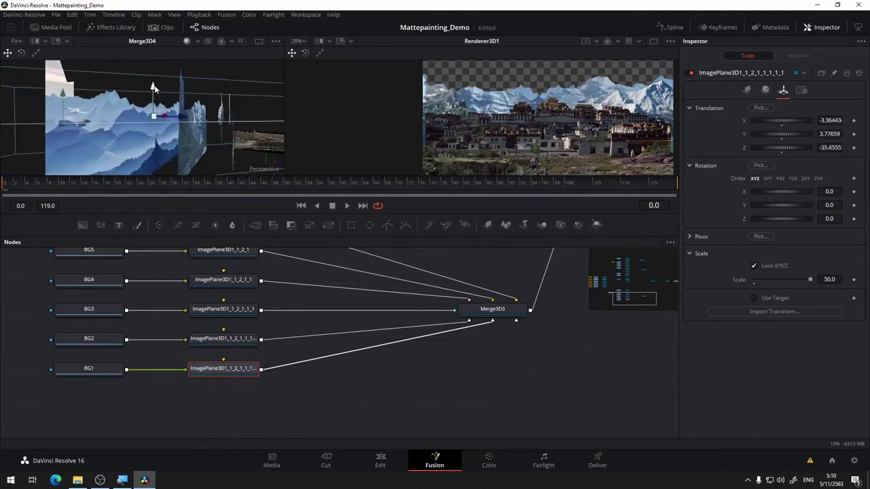
pyautogui.moveTo(154, 86); pyautogui.dragTo(152, 80)
pyautogui.moveTo(4, 295); pyautogui.dragTo(76, 347)
pyautogui.scroll(2, 534, 110)
pyautogui.moveTo(534, 111); pyautogui.dragTo(471, 123)
# Lower the BG4 image plane to about Y 4.84 behind the city
pyautogui.click(316, 276)
pyautogui.moveTo(235, 116); pyautogui.dragTo(183, 117)
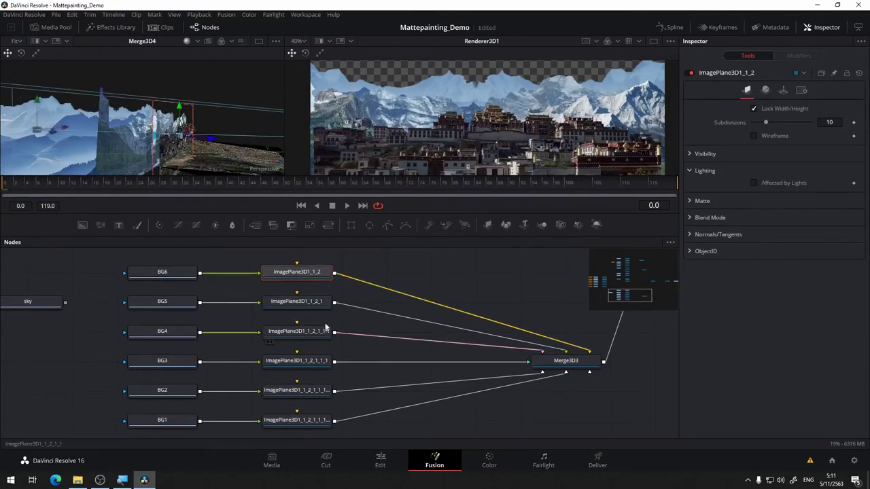
pyautogui.click(309, 301)
pyautogui.moveTo(176, 112); pyautogui.dragTo(197, 116)
pyautogui.moveTo(195, 78)
pyautogui.mouseDown()
pyautogui.moveTo(194, 66)
pyautogui.moveTo(195, 78)
pyautogui.mouseUp()
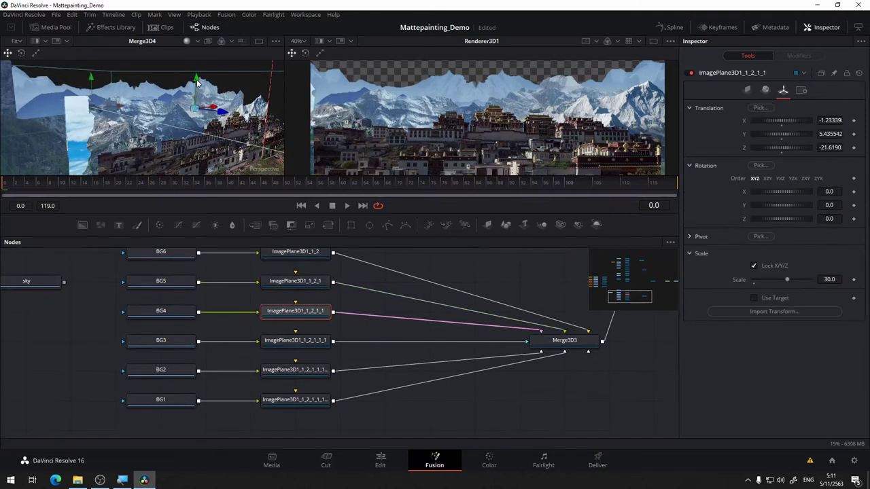
pyautogui.moveTo(204, 112); pyautogui.dragTo(193, 128)
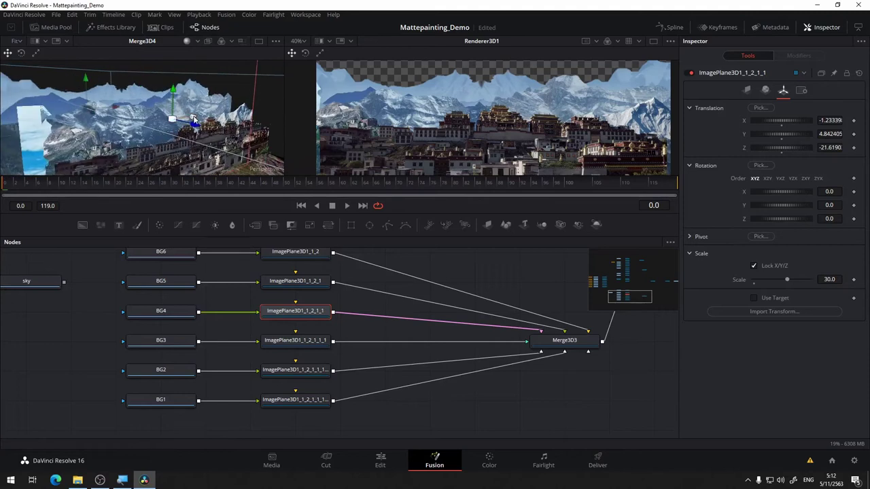
# Fine-tune the mountain planes' alignment and shift the BG4 image plane to about X 0.49
pyautogui.click(141, 131)
pyautogui.moveTo(142, 104); pyautogui.dragTo(142, 101)
pyautogui.moveTo(441, 114); pyautogui.dragTo(453, 116)
pyautogui.moveTo(142, 103); pyautogui.dragTo(142, 101)
pyautogui.moveTo(384, 339); pyautogui.dragTo(421, 331)
pyautogui.click(332, 303)
pyautogui.moveTo(170, 118); pyautogui.dragTo(180, 117)
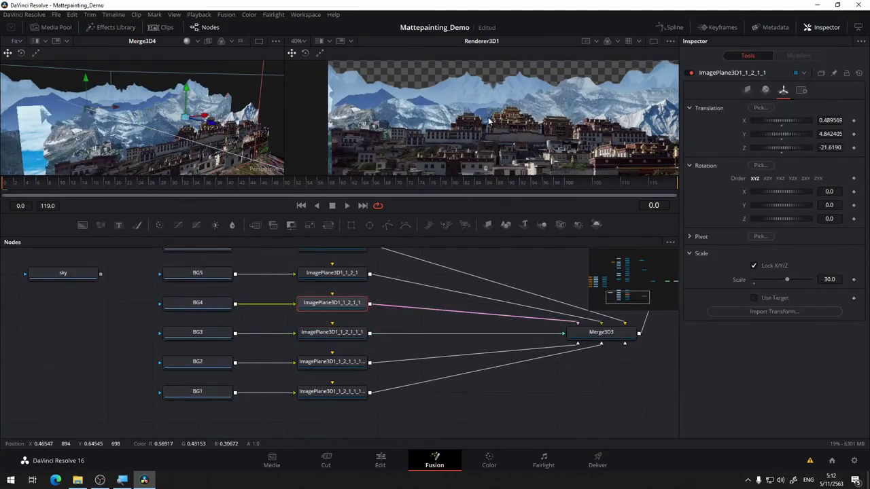
# Move the BG3, BG2 and BG1 node rows down and add a Transform3D node beneath the BG4 image plane
pyautogui.moveTo(394, 321); pyautogui.dragTo(102, 430)
pyautogui.moveTo(332, 332); pyautogui.dragTo(332, 391)
pyautogui.click(401, 350)
pyautogui.hotkey('shift', 'space')
pyautogui.write('tra')
pyautogui.click(569, 259)
pyautogui.click(611, 305)
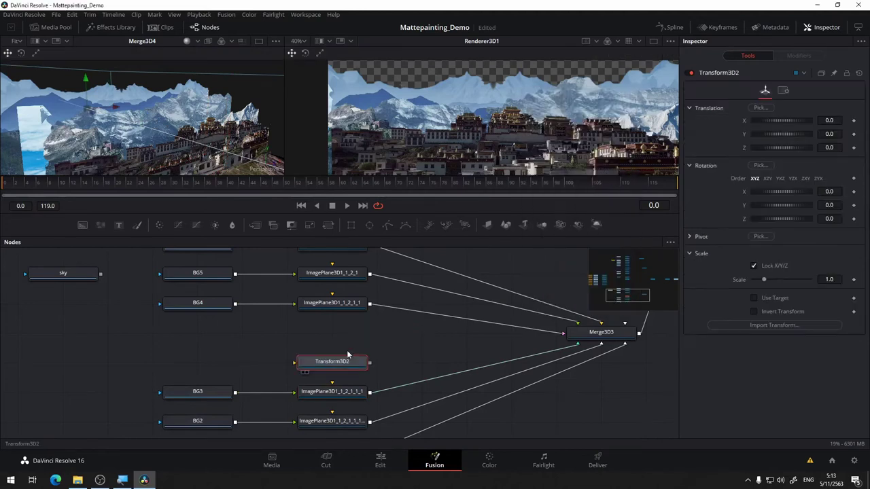
# Place Transform3D2 beside the BG4 image plane and branch that plane's output into it
pyautogui.moveTo(347, 359); pyautogui.dragTo(437, 331)
pyautogui.moveTo(370, 305); pyautogui.dragTo(592, 333)
pyautogui.moveTo(204, 129); pyautogui.dragTo(274, 110)
pyautogui.hotkey('ctrl', 'z')
# Connect Transform3D2 to Merge3D3 and offset its mountain copy to about X -19.21 and Y -0.18
pyautogui.moveTo(781, 121); pyautogui.dragTo(768, 128)
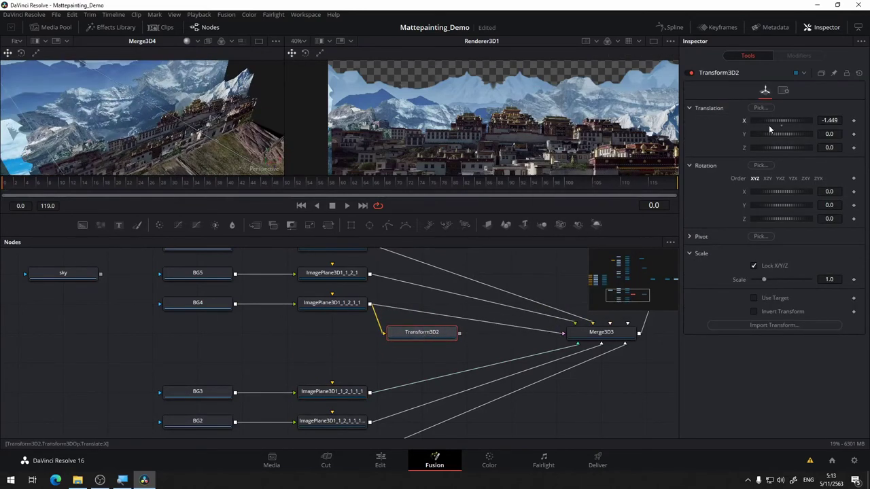
pyautogui.scroll(-5, 193, 131)
pyautogui.moveTo(186, 133); pyautogui.dragTo(190, 161)
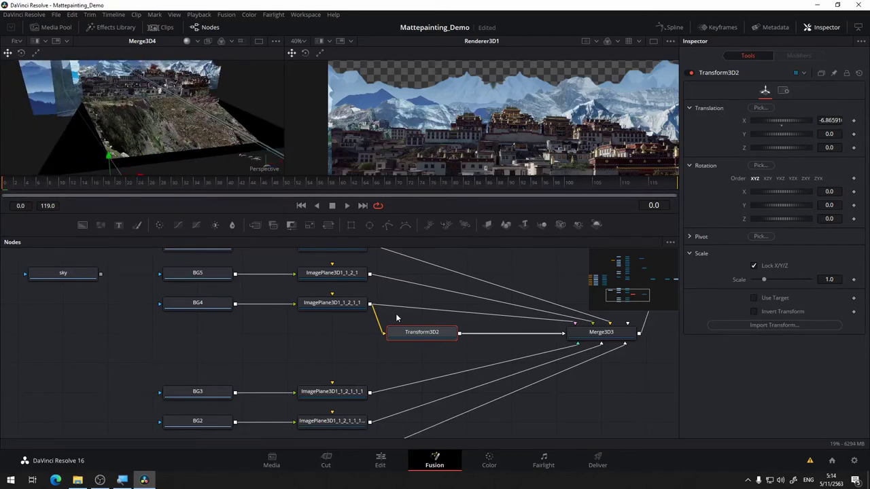
pyautogui.scroll(-5, 157, 141)
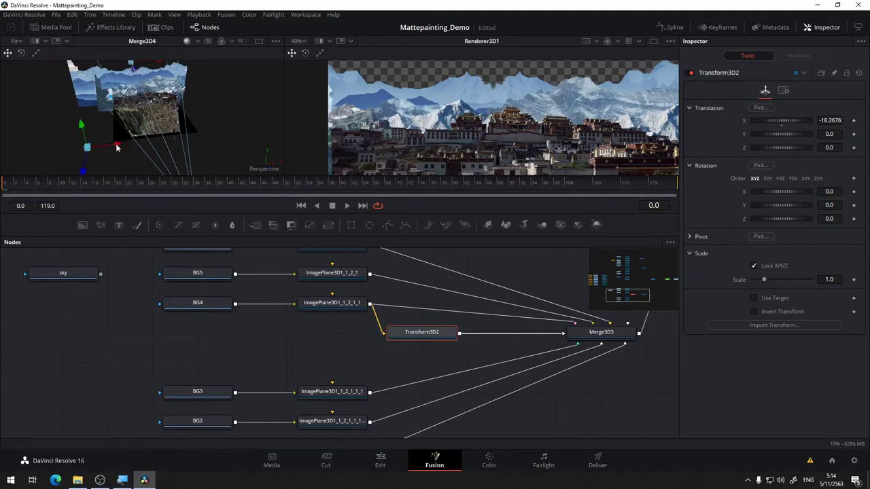
pyautogui.moveTo(81, 125); pyautogui.dragTo(105, 105)
pyautogui.scroll(4, 130, 116)
pyautogui.scroll(-3, 140, 126)
pyautogui.moveTo(84, 152); pyautogui.dragTo(57, 148)
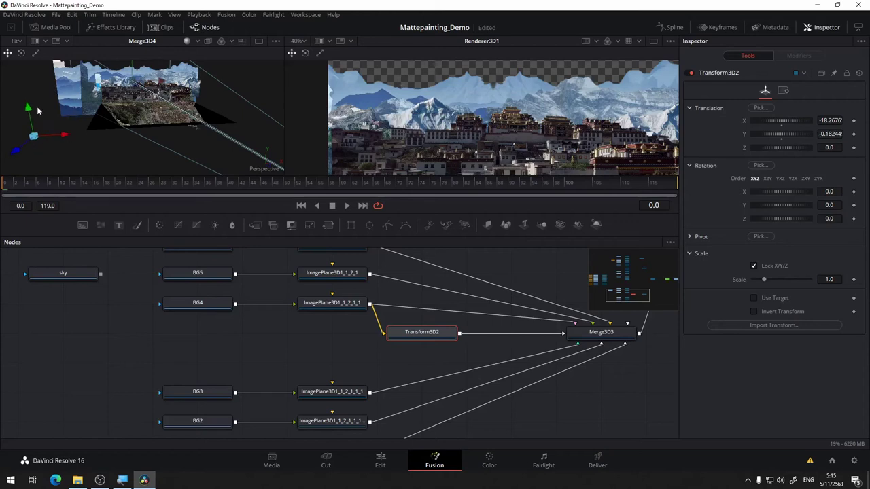
pyautogui.scroll(2, 408, 129)
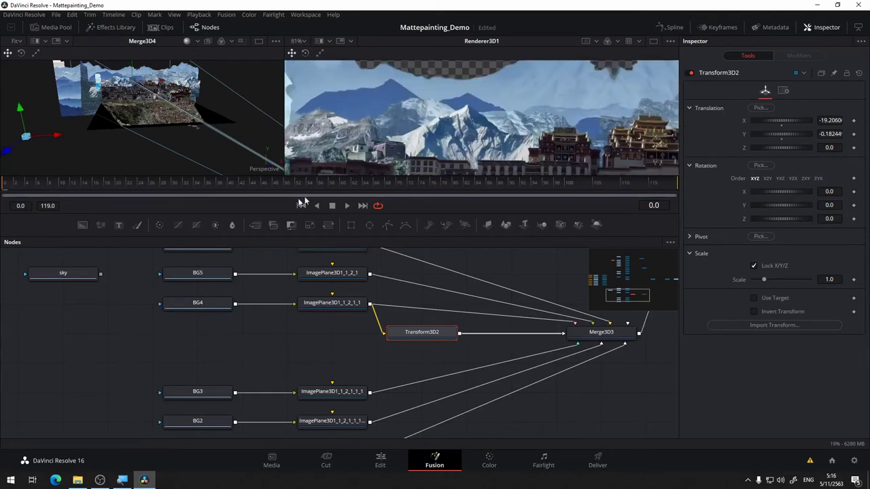
# Duplicate Transform3D2, feed it from the BG4 image plane and connect it to Merge3D3
pyautogui.hotkey('ctrl', 'c')
pyautogui.click(413, 355)
pyautogui.hotkey('ctrl', 'v')
pyautogui.moveTo(370, 304); pyautogui.dragTo(401, 362)
pyautogui.moveTo(459, 363); pyautogui.dragTo(597, 333)
pyautogui.moveTo(623, 339); pyautogui.dragTo(622, 370)
# Move Transform3D2_1's mountain copy to about X -8.36
pyautogui.click(422, 362)
pyautogui.moveTo(58, 138); pyautogui.dragTo(120, 165)
pyautogui.moveTo(557, 129); pyautogui.dragTo(392, 109)
pyautogui.moveTo(86, 160); pyautogui.dragTo(93, 162)
pyautogui.moveTo(408, 135); pyautogui.dragTo(469, 116)
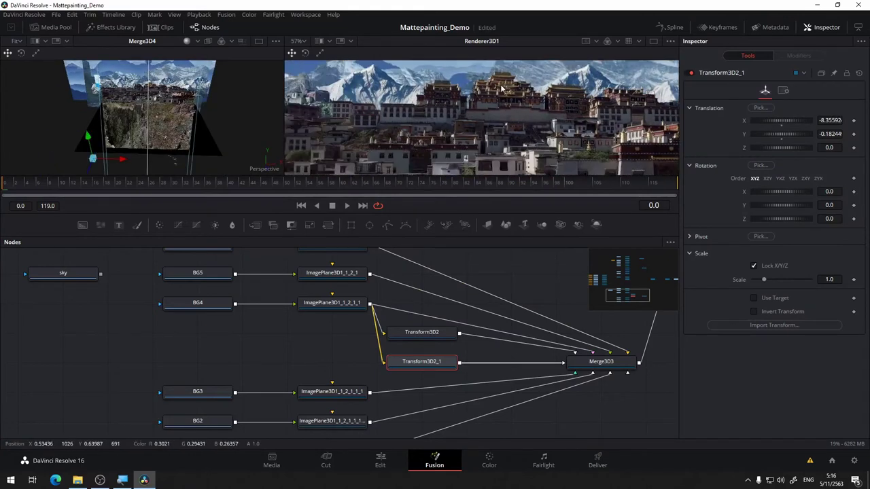
# Lower Transform3D2's mountain copy to about Y -1.04
pyautogui.click(422, 333)
pyautogui.moveTo(136, 136); pyautogui.dragTo(163, 116)
pyautogui.scroll(-2, 409, 125)
pyautogui.moveTo(461, 344); pyautogui.dragTo(417, 303)
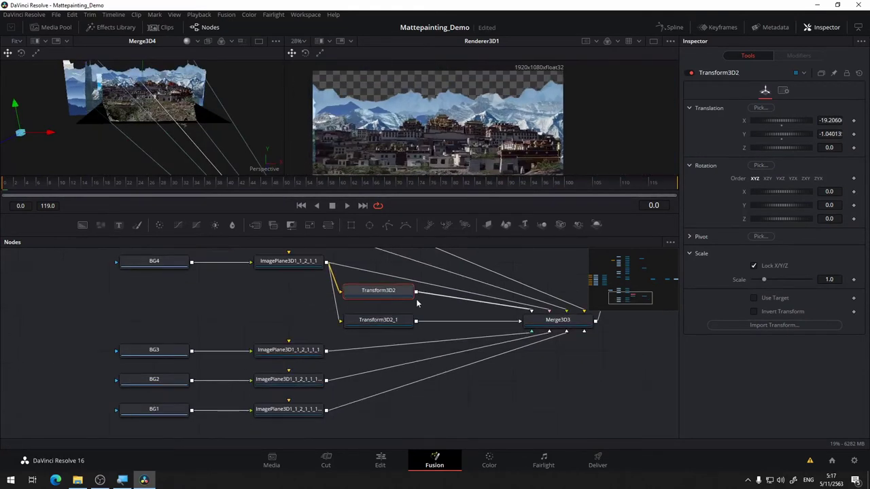
# Raise the BG3 mountain plane slightly behind the city
pyautogui.click(290, 354)
pyautogui.scroll(5, 145, 123)
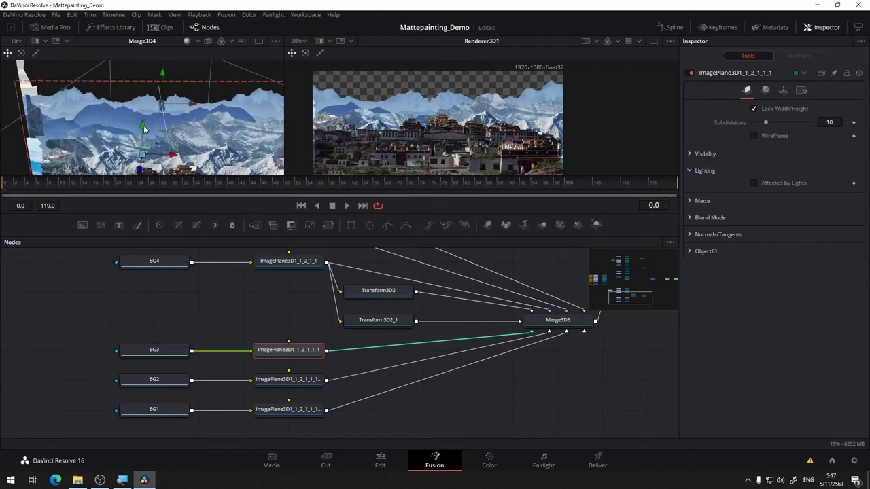
pyautogui.moveTo(144, 128); pyautogui.dragTo(154, 109)
# Move the BG2 mountain plane to about X -8.38 and Y 2.36
pyautogui.click(304, 382)
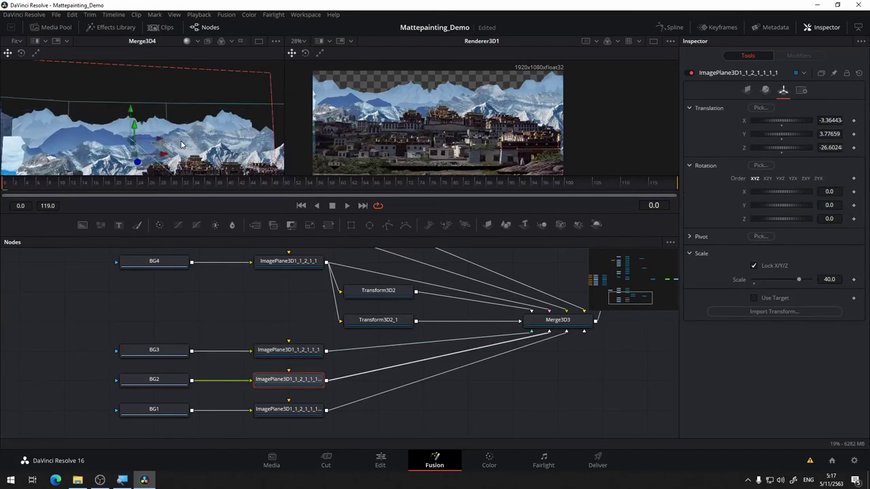
pyautogui.moveTo(216, 158); pyautogui.dragTo(160, 92)
pyautogui.moveTo(188, 138); pyautogui.dragTo(168, 144)
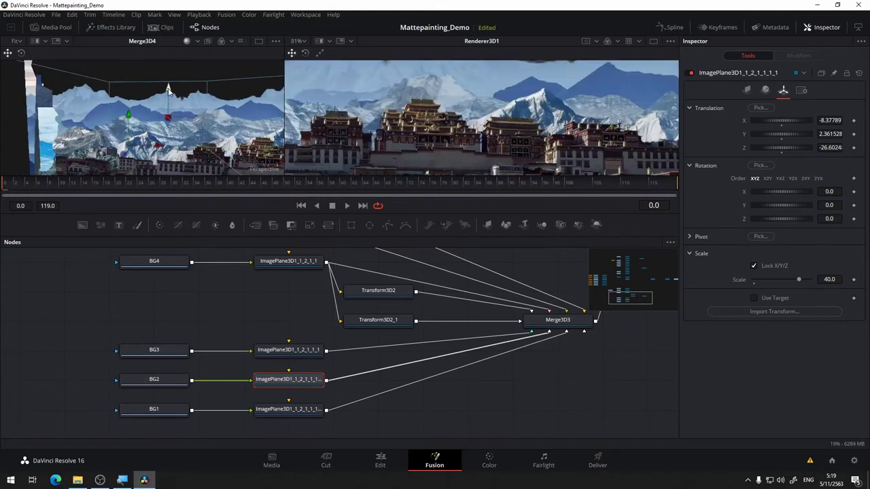
pyautogui.moveTo(170, 121); pyautogui.dragTo(147, 160)
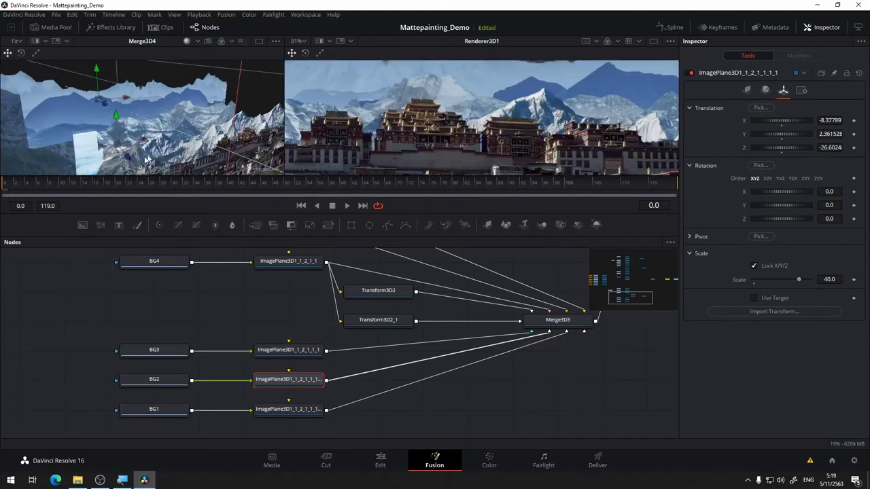
pyautogui.moveTo(116, 119); pyautogui.dragTo(73, 88)
# Duplicate the BG2 image plane, feed it from BG2 and connect it to Merge3D3, shifting the BG1 nodes and Merge3D3 down for room
pyautogui.scroll(-3, 489, 116)
pyautogui.moveTo(279, 381); pyautogui.dragTo(68, 337)
pyautogui.moveTo(227, 348); pyautogui.dragTo(227, 406)
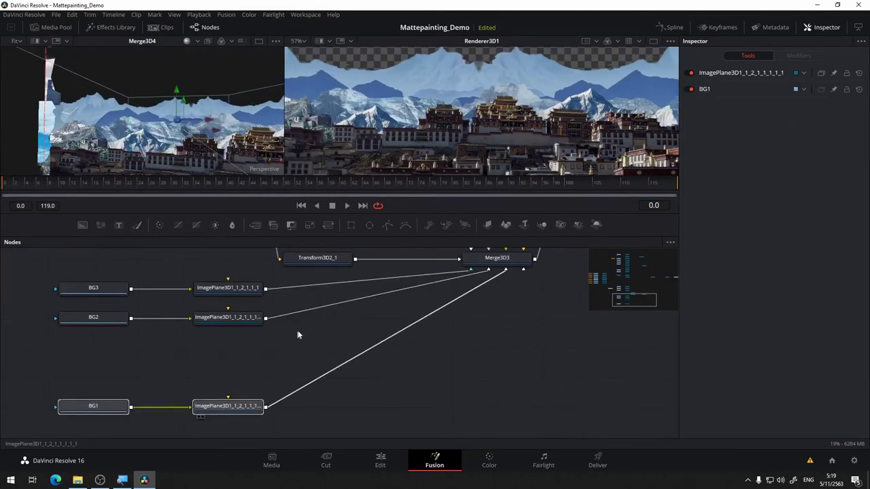
pyautogui.click(239, 331)
pyautogui.hotkey('ctrl', 'c')
pyautogui.click(222, 357)
pyautogui.hotkey('ctrl', 'v')
pyautogui.moveTo(124, 328); pyautogui.dragTo(186, 357)
pyautogui.moveTo(260, 358); pyautogui.dragTo(489, 268)
pyautogui.moveTo(491, 268); pyautogui.dragTo(490, 357)
pyautogui.click(224, 356)
# Position the duplicated BG2 mountain plane sideways from the original to extend the distant range behind the city
pyautogui.scroll(5, 163, 122)
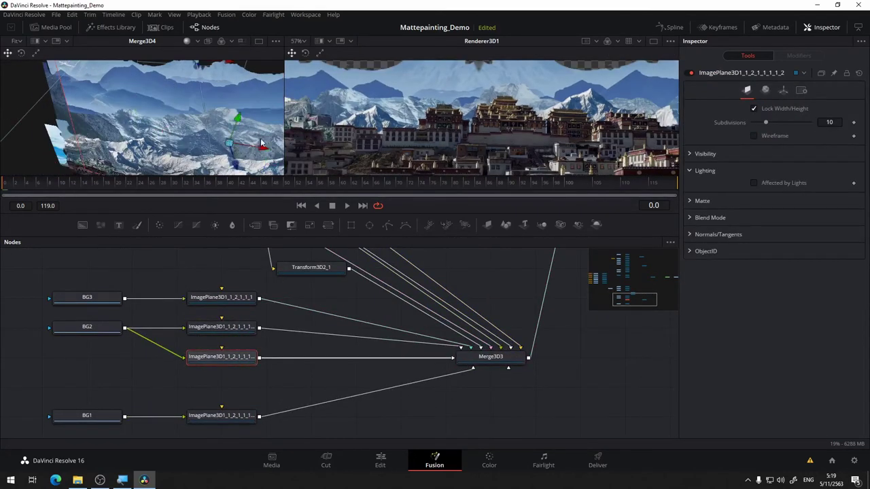
pyautogui.moveTo(166, 121)
pyautogui.mouseDown()
pyautogui.moveTo(157, 148)
pyautogui.moveTo(163, 116)
pyautogui.mouseUp()
pyautogui.scroll(-3, 157, 116)
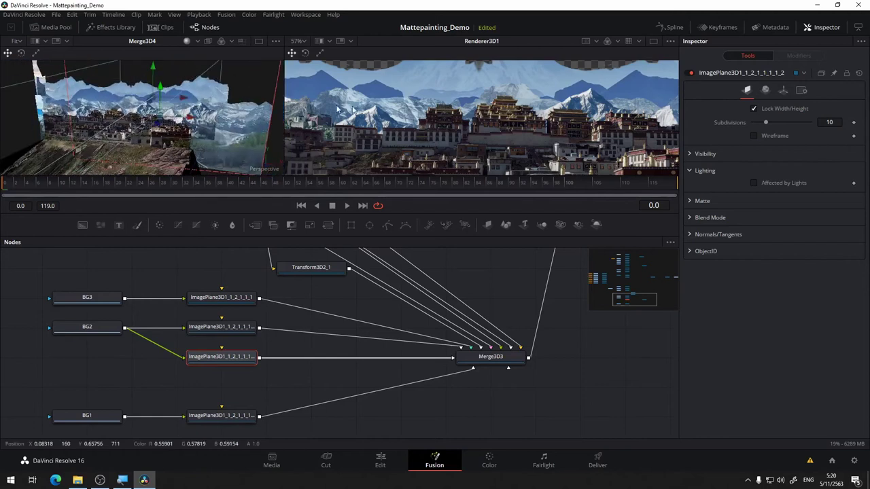
pyautogui.scroll(-2, 553, 108)
pyautogui.moveTo(158, 85); pyautogui.dragTo(190, 165)
pyautogui.moveTo(489, 115); pyautogui.dragTo(465, 121)
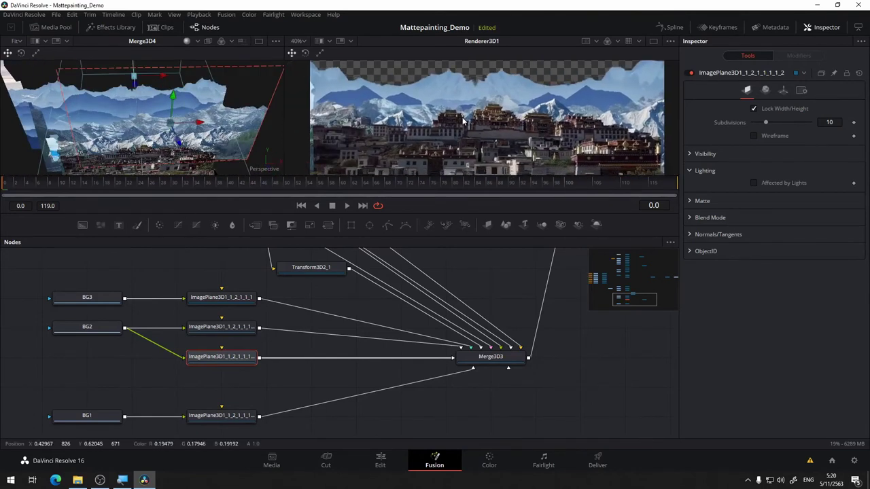
pyautogui.moveTo(200, 126); pyautogui.dragTo(192, 126)
# Move the BG1 nodes closer to the BG2 nodes and shift the BG1 mountain plane to about Y 3.18
pyautogui.moveTo(317, 311); pyautogui.dragTo(364, 273)
pyautogui.moveTo(135, 377); pyautogui.dragTo(134, 348)
pyautogui.moveTo(269, 377); pyautogui.dragTo(269, 347)
pyautogui.moveTo(163, 102); pyautogui.dragTo(163, 84)
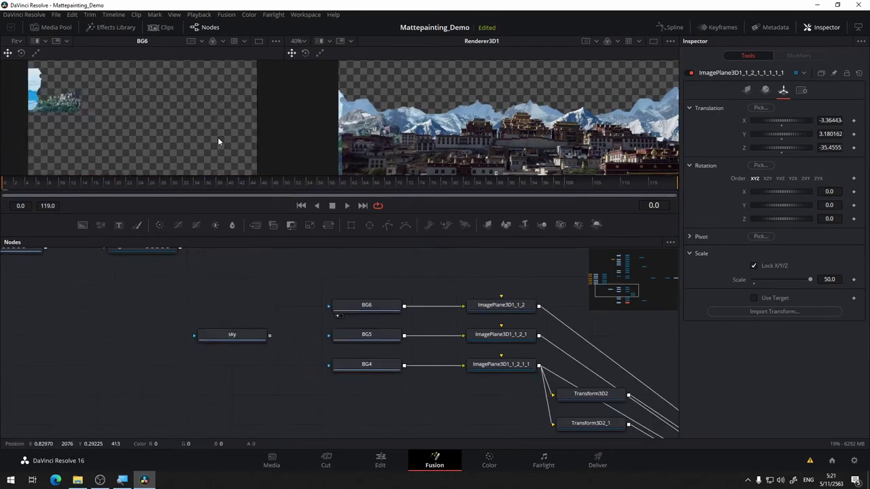
# Draw a polygon mask around the green hillside ruins in BG6 and detach it from the BG1 image plane
pyautogui.scroll(3, 211, 157)
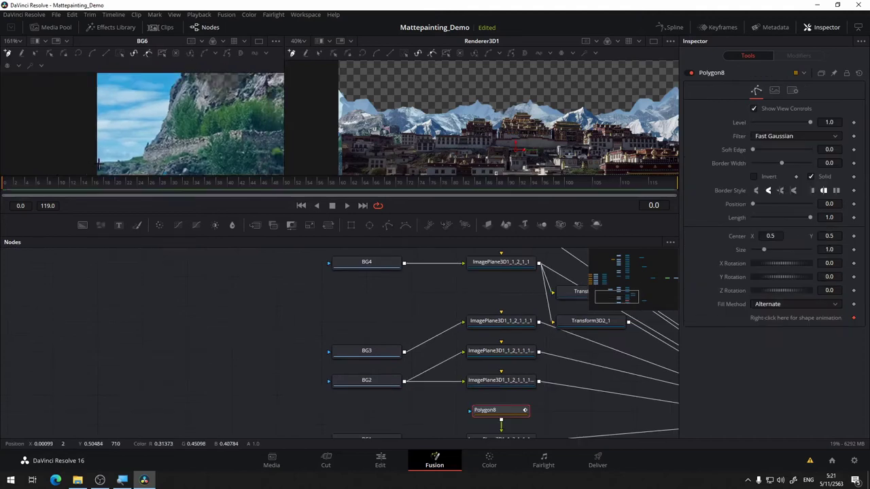
pyautogui.scroll(-2, 102, 156)
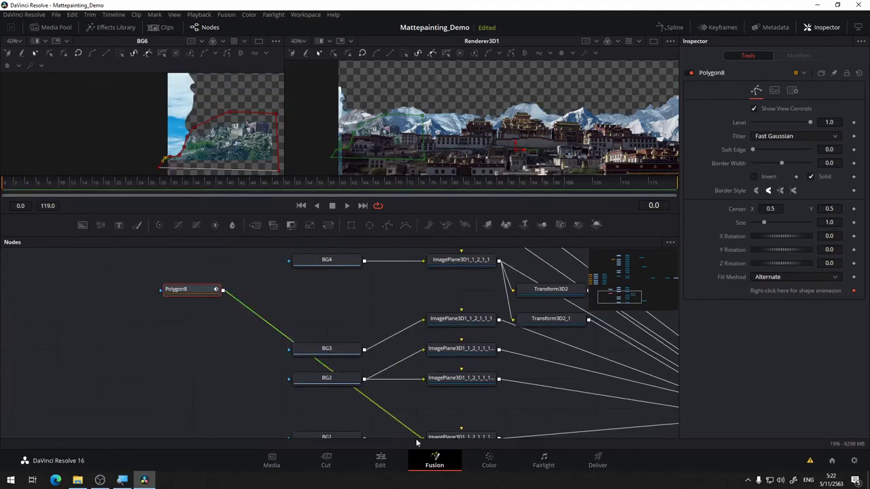
pyautogui.hotkey('ctrl', 'z')
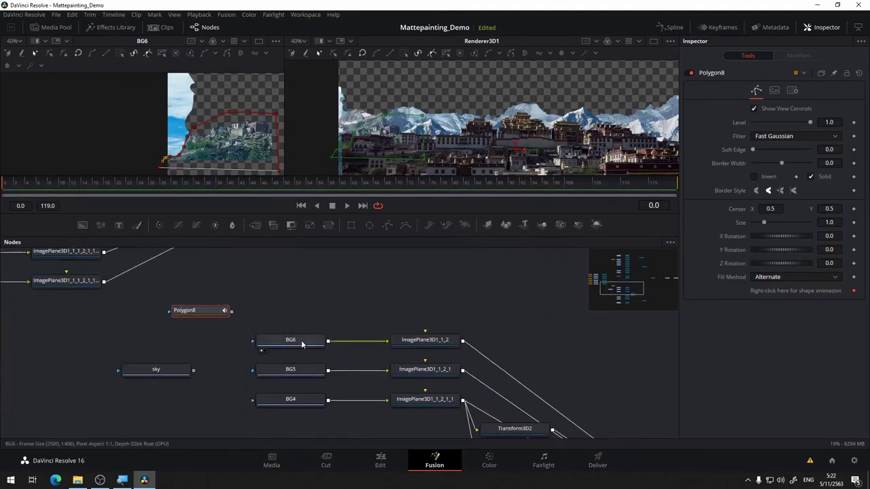
# Connect the Polygon8 mask to the BG6 node's input
pyautogui.click(266, 353)
pyautogui.moveTo(295, 310); pyautogui.dragTo(287, 213)
pyautogui.scroll(-3, 503, 273)
pyautogui.click(514, 337)
pyautogui.scroll(3, 254, 344)
pyautogui.moveTo(255, 343); pyautogui.dragTo(285, 398)
pyautogui.moveTo(216, 404); pyautogui.dragTo(216, 285)
pyautogui.moveTo(247, 285); pyautogui.dragTo(319, 317)
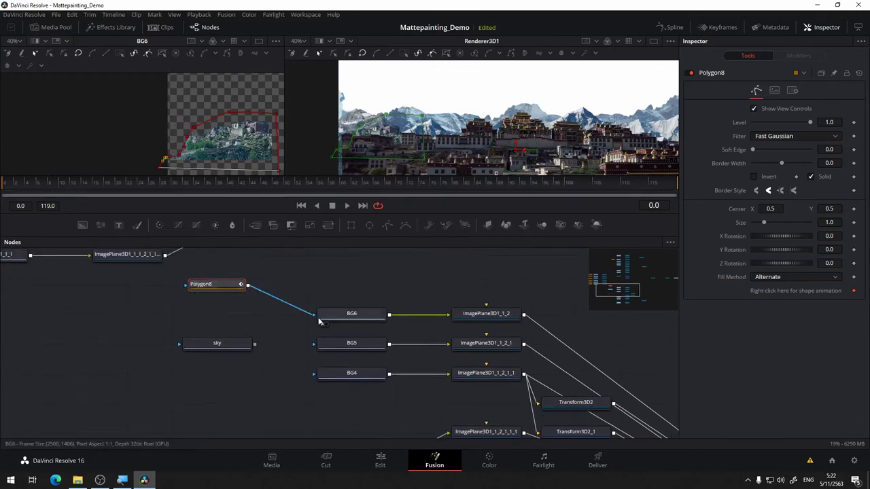
# Load BG5 into the viewer and tidy the sky and Polygon8 nodes, lining Polygon8 up with BG6
pyautogui.moveTo(311, 367); pyautogui.dragTo(311, 336)
pyautogui.click(321, 323)
pyautogui.moveTo(194, 317); pyautogui.dragTo(105, 375)
pyautogui.moveTo(215, 254); pyautogui.dragTo(216, 284)
# Draw a polygon mask around the BG5 mountain, following its ridge line, and connect it to the BG5 node
pyautogui.scroll(3, 225, 115)
pyautogui.click(216, 342)
pyautogui.click(387, 224)
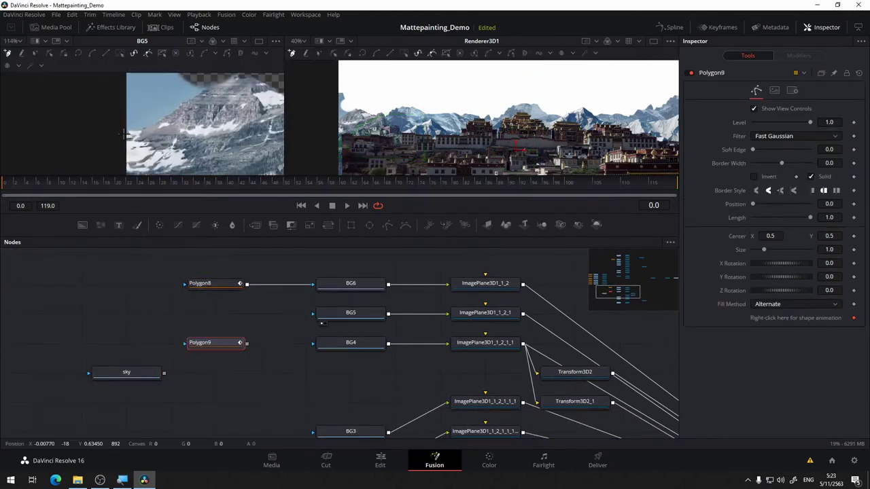
pyautogui.click(149, 124)
pyautogui.click(185, 116)
pyautogui.click(235, 98)
pyautogui.scroll(-2, 269, 115)
pyautogui.moveTo(270, 116); pyautogui.dragTo(254, 124)
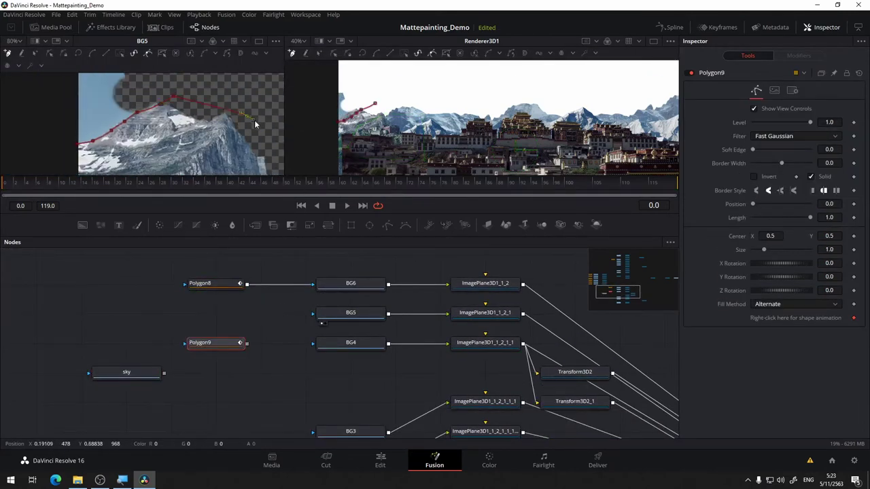
pyautogui.scroll(-2, 309, 146)
pyautogui.scroll(-3, 250, 123)
pyautogui.click(159, 126)
pyautogui.scroll(3, 165, 122)
pyautogui.click(184, 119)
pyautogui.moveTo(248, 347); pyautogui.dragTo(312, 313)
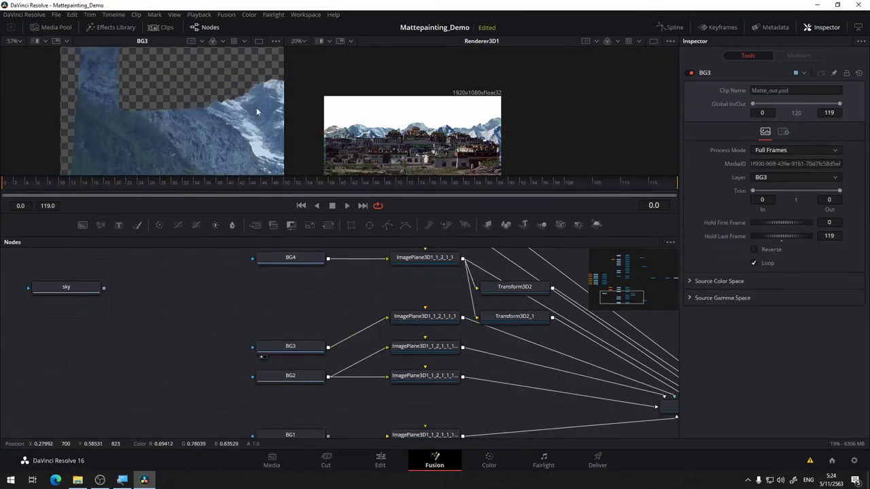
# Draw a polygon mask that cuts the BG3 mountain along its ridge, and connect it to the BG3 node
pyautogui.click(242, 316)
pyautogui.click(387, 225)
pyautogui.click(120, 109)
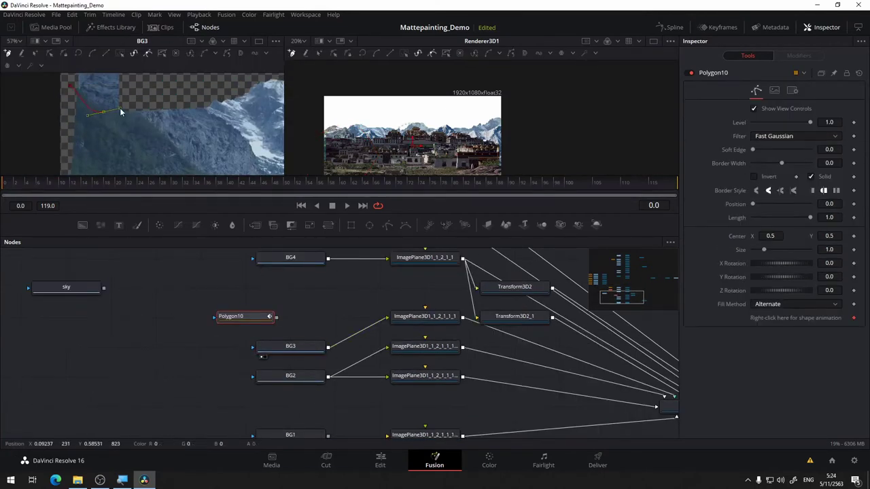
pyautogui.scroll(-4, 108, 102)
pyautogui.moveTo(227, 316)
pyautogui.mouseDown()
pyautogui.moveTo(184, 345)
pyautogui.moveTo(140, 346)
pyautogui.mouseUp()
pyautogui.moveTo(187, 347); pyautogui.dragTo(289, 346)
# Preview the BG2 and BG1 layers, and connect BG1 to the unconnected image plane on its row
pyautogui.moveTo(284, 309); pyautogui.dragTo(285, 282)
pyautogui.click(290, 348)
pyautogui.moveTo(290, 348); pyautogui.dragTo(196, 136)
pyautogui.moveTo(291, 407); pyautogui.dragTo(196, 155)
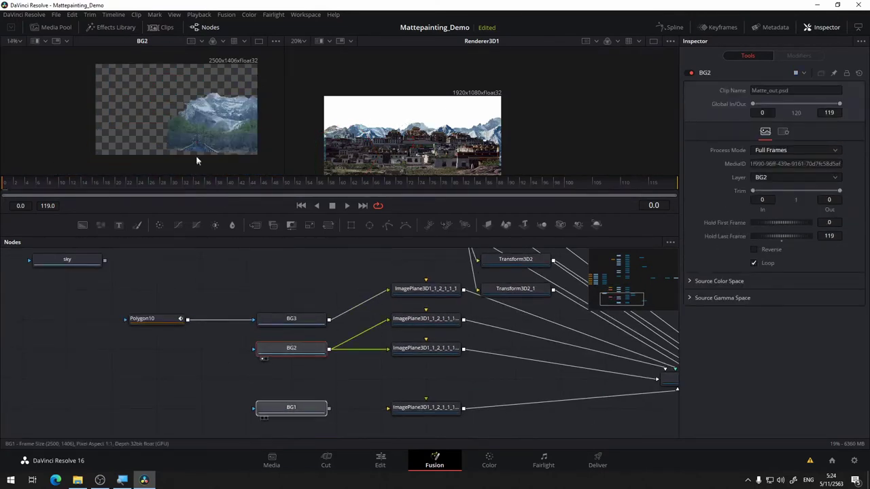
pyautogui.moveTo(299, 380); pyautogui.dragTo(232, 336)
pyautogui.moveTo(261, 364); pyautogui.dragTo(333, 365)
# Draw a polygon mask around BG1 along its mountain ridge, excluding the pale sky, and connect it to the BG1 node
pyautogui.click(326, 394)
pyautogui.moveTo(326, 394); pyautogui.dragTo(384, 367)
pyautogui.scroll(4, 182, 125)
pyautogui.click(388, 228)
pyautogui.click(53, 114)
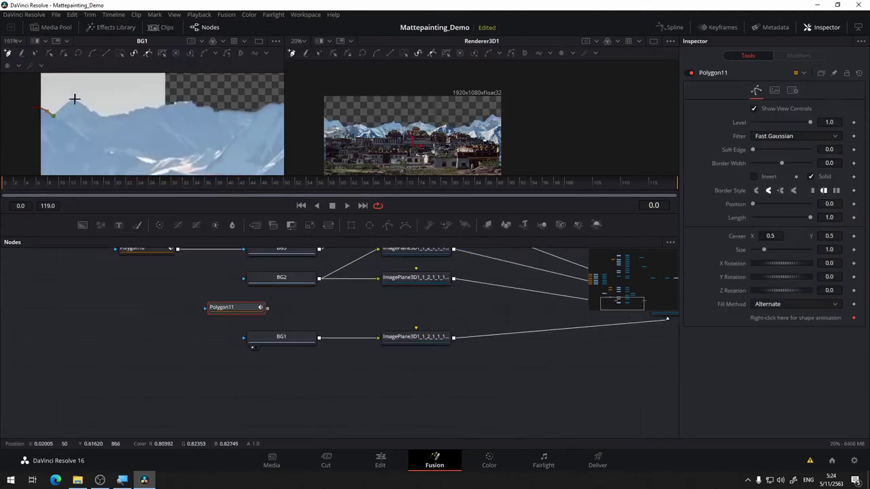
pyautogui.click(173, 103)
pyautogui.scroll(-4, 163, 122)
pyautogui.click(257, 107)
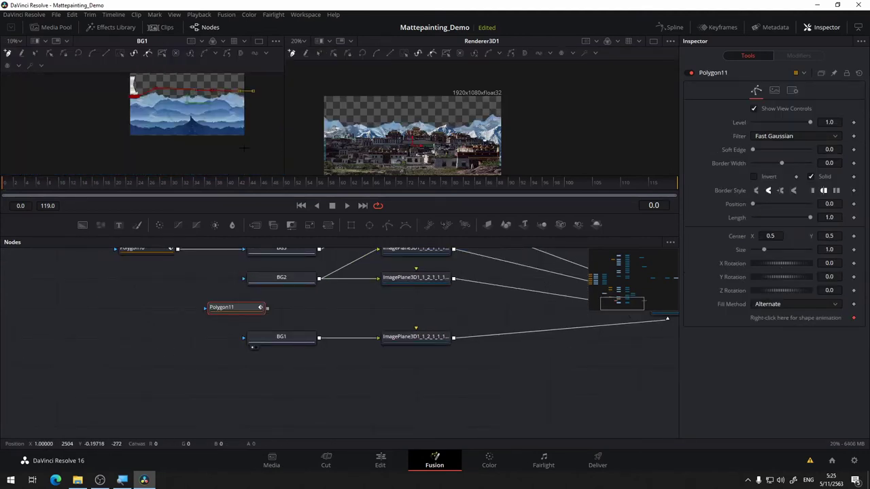
pyautogui.scroll(2, 163, 115)
pyautogui.click(141, 82)
pyautogui.moveTo(267, 309); pyautogui.dragTo(283, 333)
pyautogui.moveTo(231, 308); pyautogui.dragTo(143, 337)
# Move BG1, its image plane and its polygon mask up into one row directly below BG2
pyautogui.click(451, 360)
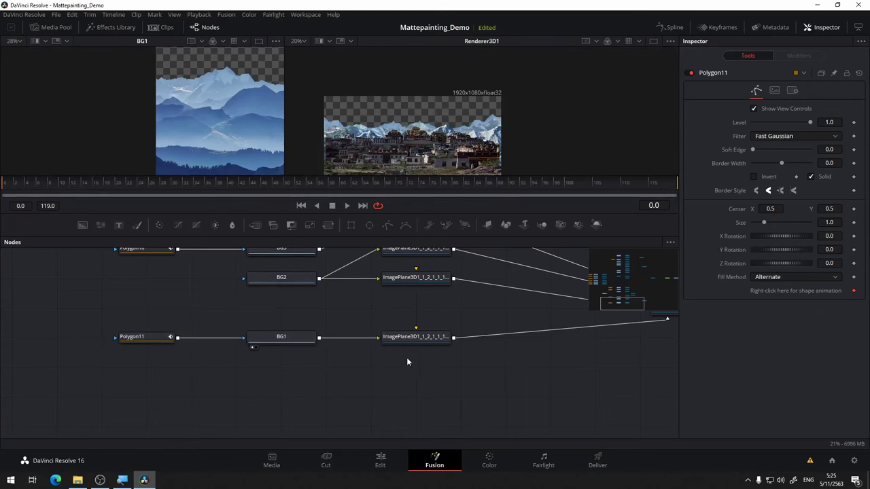
pyautogui.moveTo(430, 367); pyautogui.dragTo(379, 382)
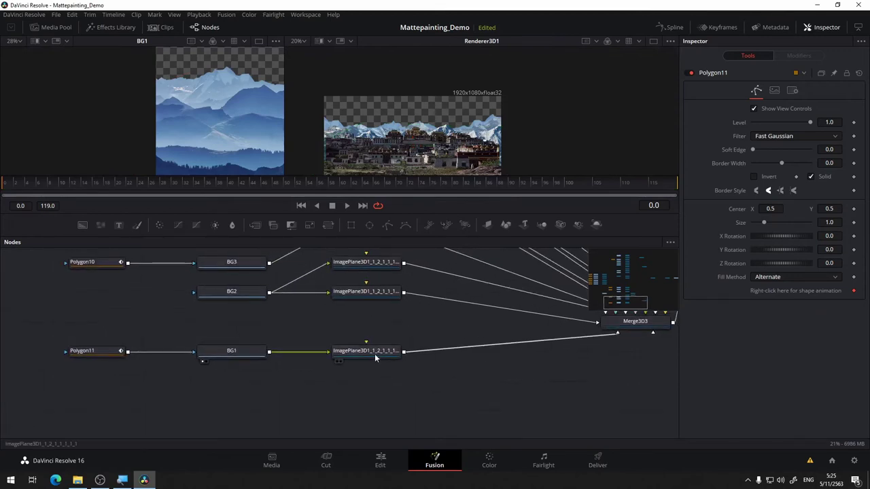
pyautogui.moveTo(374, 349); pyautogui.dragTo(378, 333)
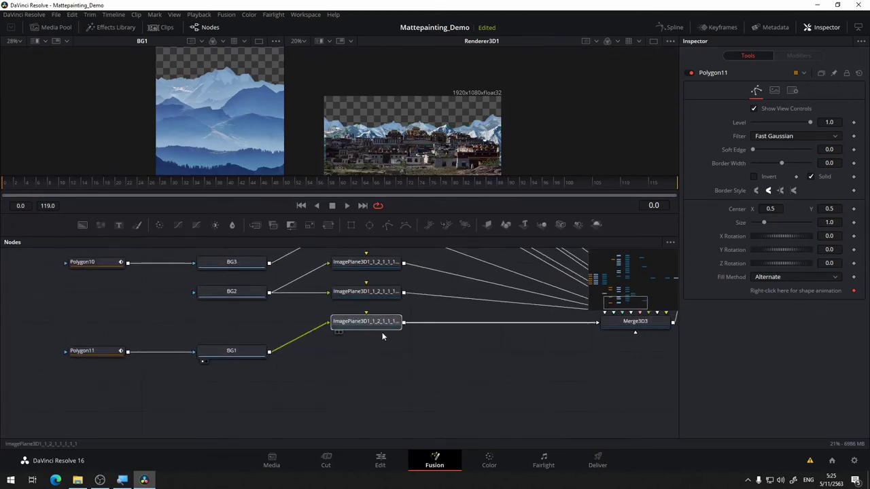
pyautogui.moveTo(249, 360); pyautogui.dragTo(247, 330)
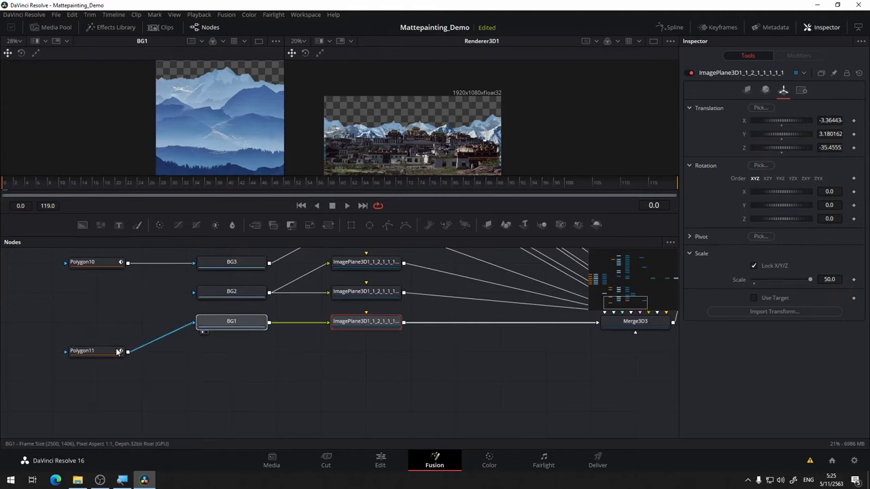
pyautogui.moveTo(117, 351); pyautogui.dragTo(105, 333)
# Move the Merge3D3 node up and away from the BG image planes, level with Transform3D2_1
pyautogui.moveTo(414, 317); pyautogui.dragTo(364, 353)
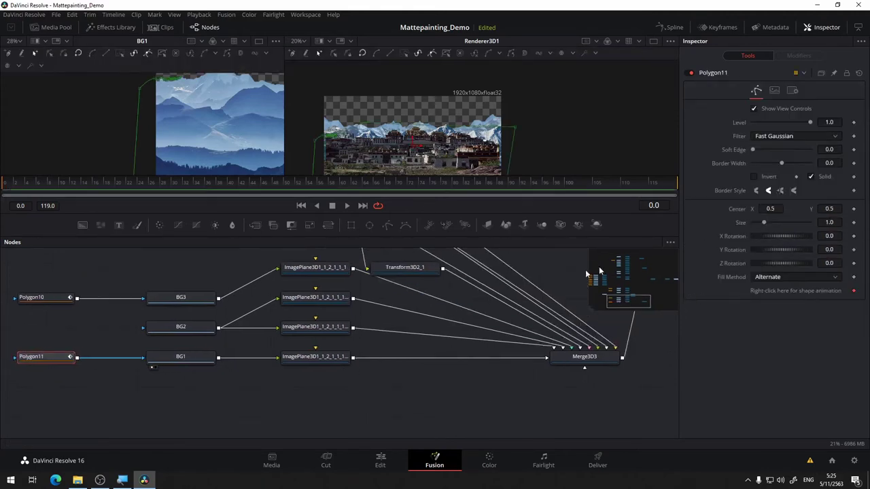
pyautogui.scroll(2, 461, 138)
pyautogui.moveTo(569, 99); pyautogui.dragTo(701, 89)
pyautogui.moveTo(386, 385); pyautogui.dragTo(434, 455)
pyautogui.moveTo(534, 301); pyautogui.dragTo(366, 276)
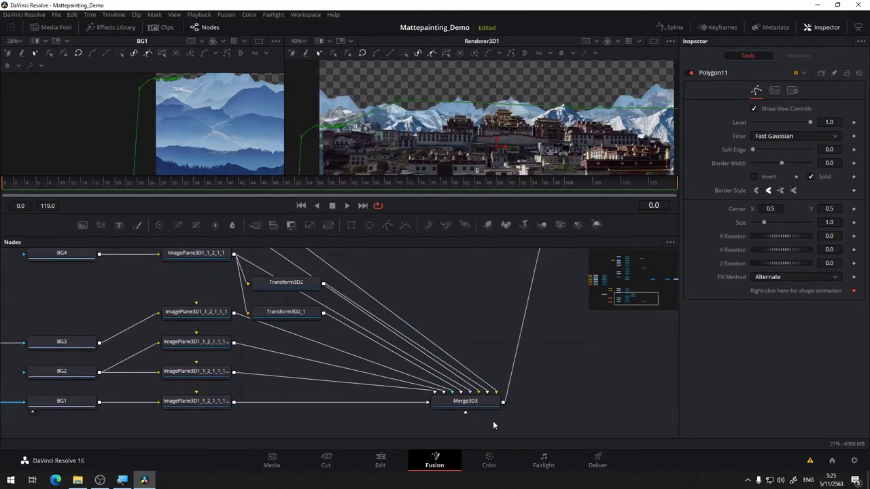
pyautogui.moveTo(464, 405); pyautogui.dragTo(596, 314)
pyautogui.scroll(2, 550, 319)
pyautogui.moveTo(445, 388); pyautogui.dragTo(491, 364)
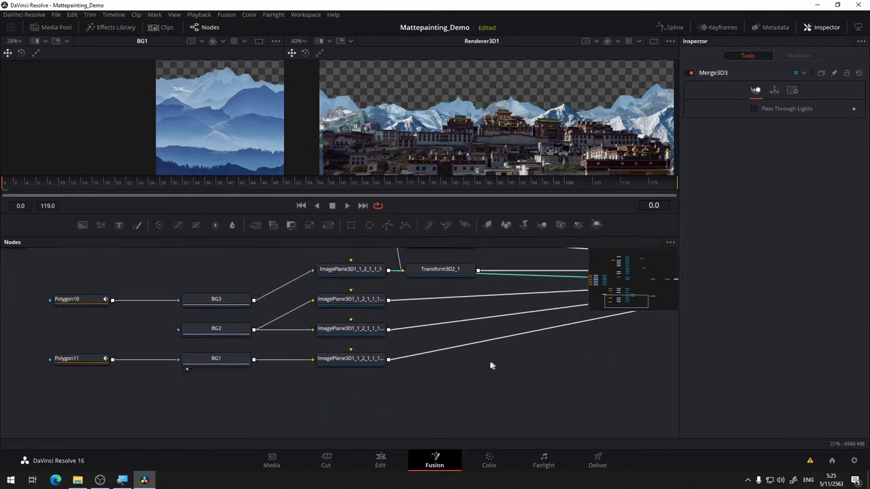
# Select the BG1, BG2 and BG3 node rows and shift them down one row below Transform3D2_1
pyautogui.scroll(-2, 292, 326)
pyautogui.moveTo(171, 281); pyautogui.dragTo(338, 373)
pyautogui.moveTo(328, 307); pyautogui.dragTo(329, 321)
pyautogui.moveTo(503, 375); pyautogui.dragTo(474, 436)
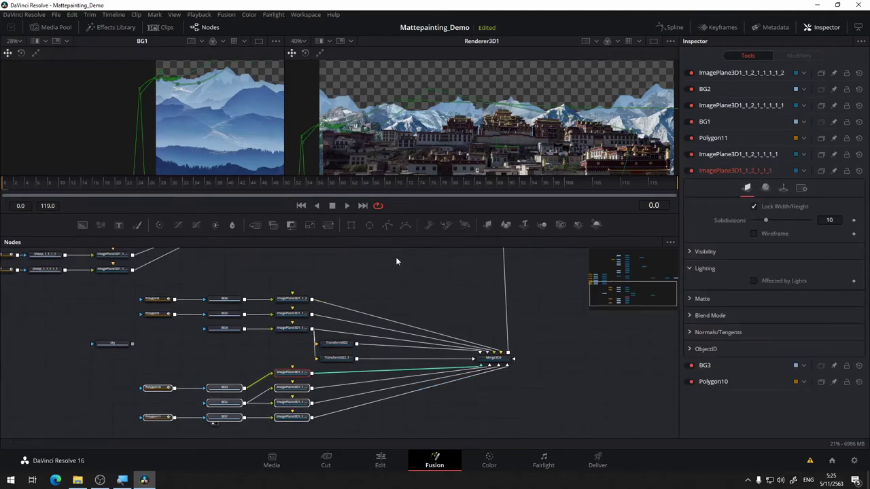
# Inspect the Merge3D1 scene in the perspective viewer, and switch that viewer back to Renderer3D1
pyautogui.moveTo(397, 261); pyautogui.dragTo(391, 409)
pyautogui.moveTo(430, 340); pyautogui.dragTo(520, 378)
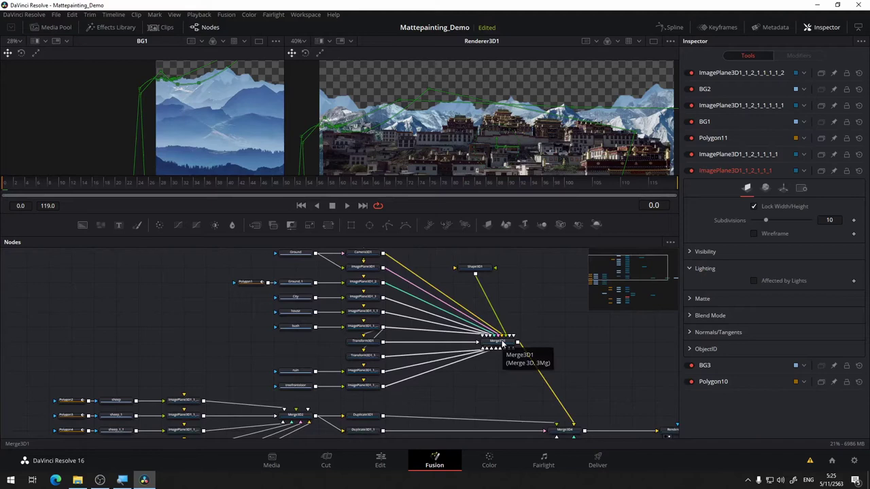
pyautogui.press('2')
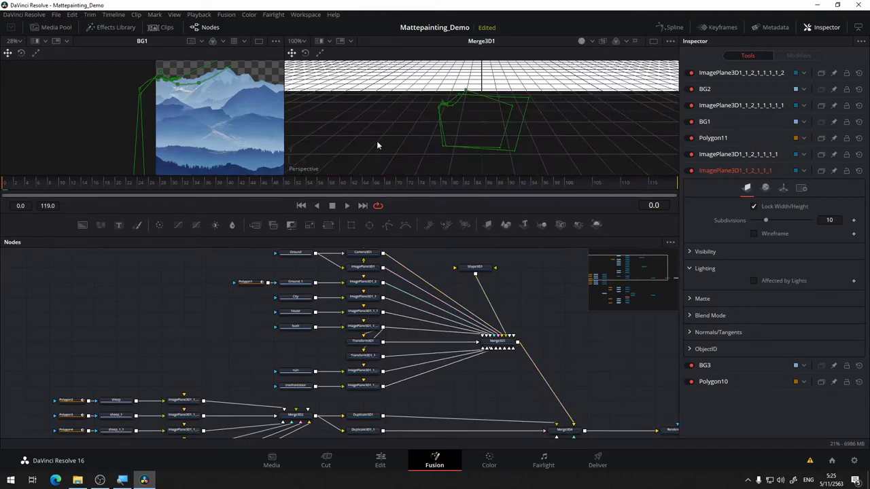
pyautogui.scroll(-2, 269, 153)
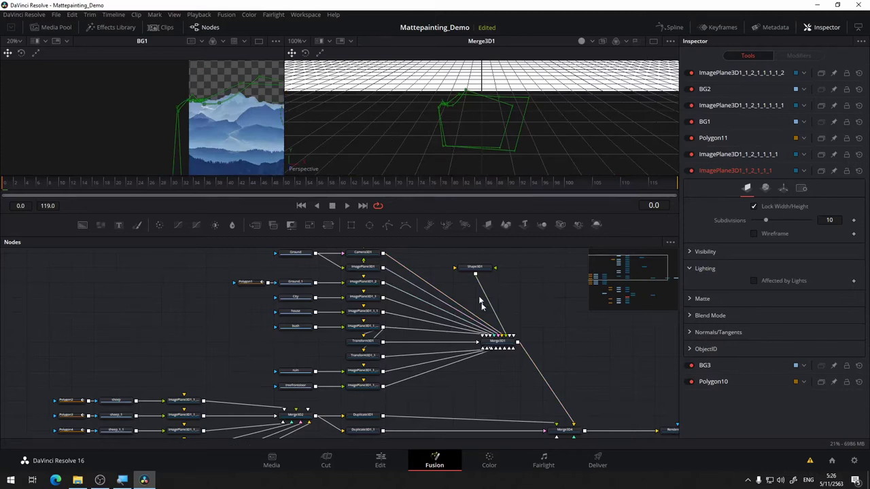
pyautogui.scroll(-4, 422, 139)
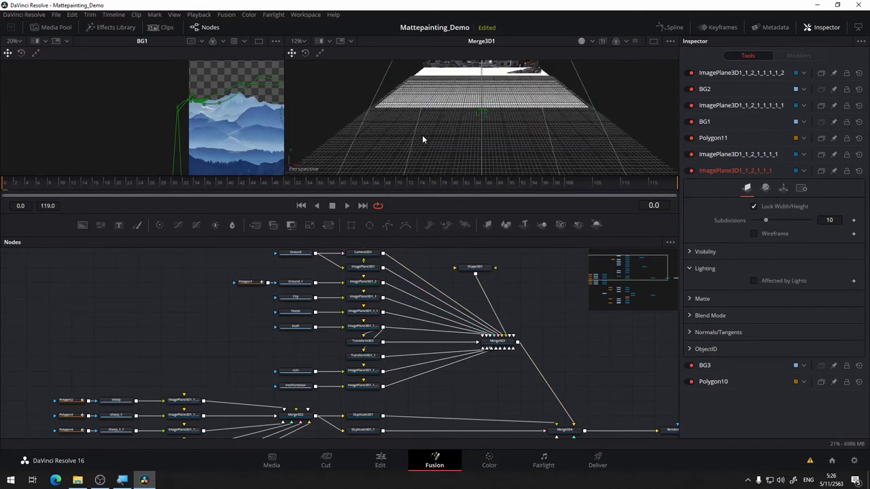
pyautogui.scroll(3, 425, 136)
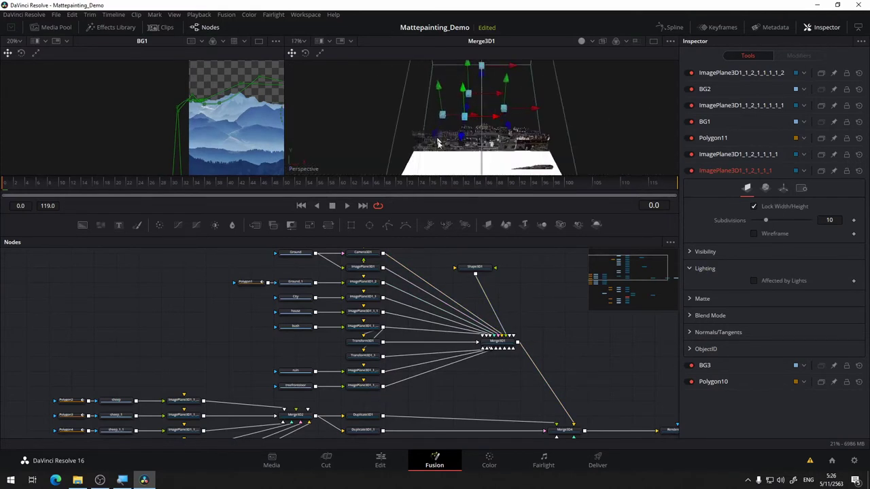
pyautogui.moveTo(462, 156); pyautogui.dragTo(438, 169)
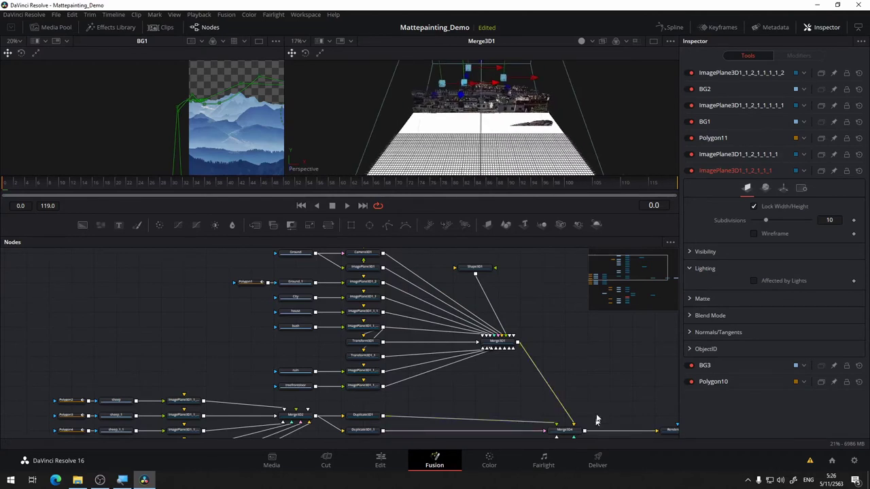
pyautogui.moveTo(596, 420); pyautogui.dragTo(453, 342)
pyautogui.moveTo(509, 364); pyautogui.dragTo(518, 155)
# Load Merge3D1 into the other viewer and examine its ground and city image planes from several angles
pyautogui.moveTo(23, 124); pyautogui.dragTo(2, 106)
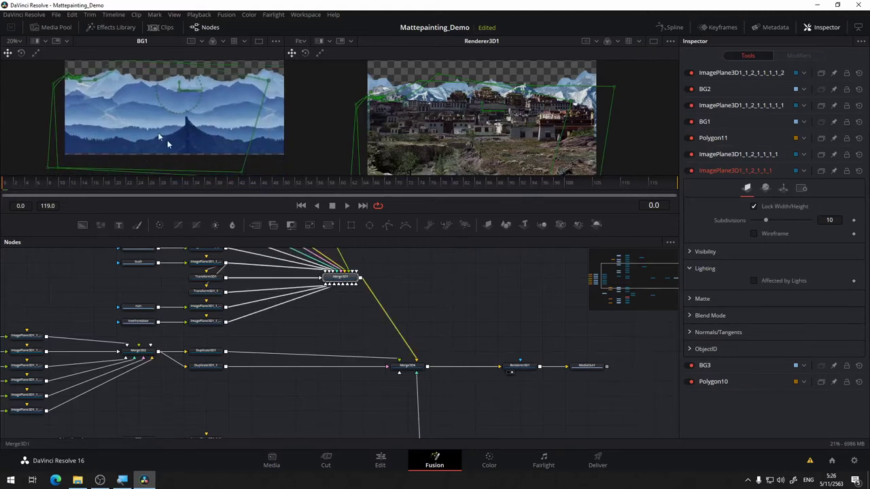
pyautogui.moveTo(168, 142); pyautogui.dragTo(150, 125)
pyautogui.scroll(3, 173, 140)
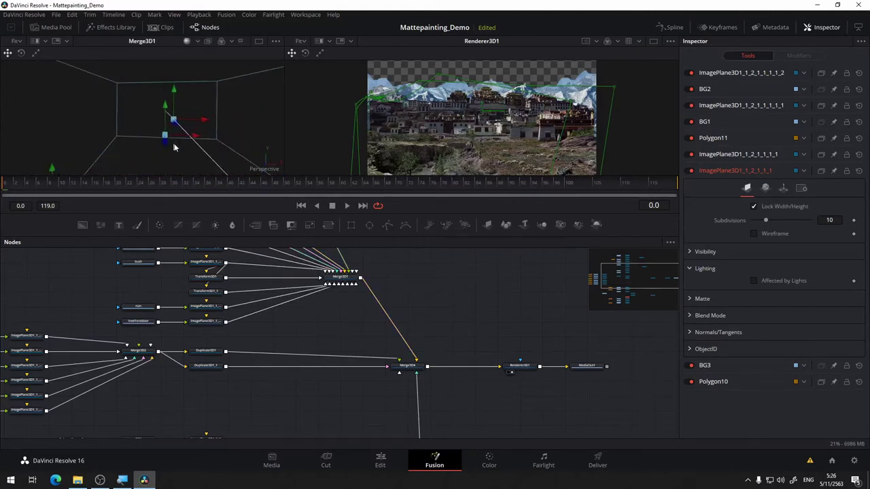
pyautogui.scroll(10, 175, 147)
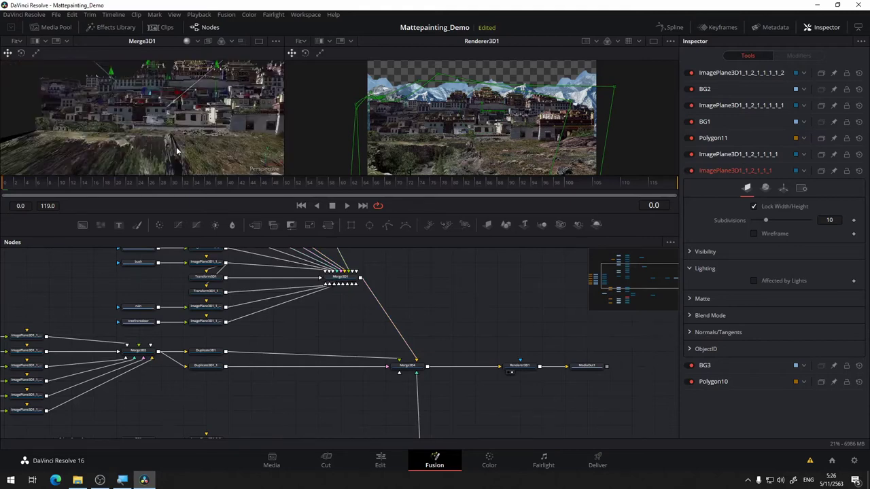
pyautogui.moveTo(168, 140); pyautogui.dragTo(89, 161)
pyautogui.moveTo(223, 128); pyautogui.dragTo(145, 125)
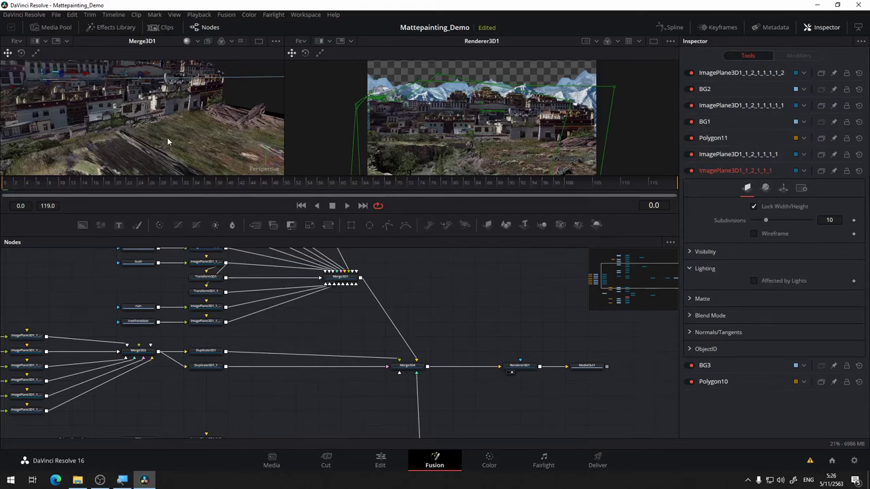
pyautogui.moveTo(167, 137); pyautogui.dragTo(227, 120)
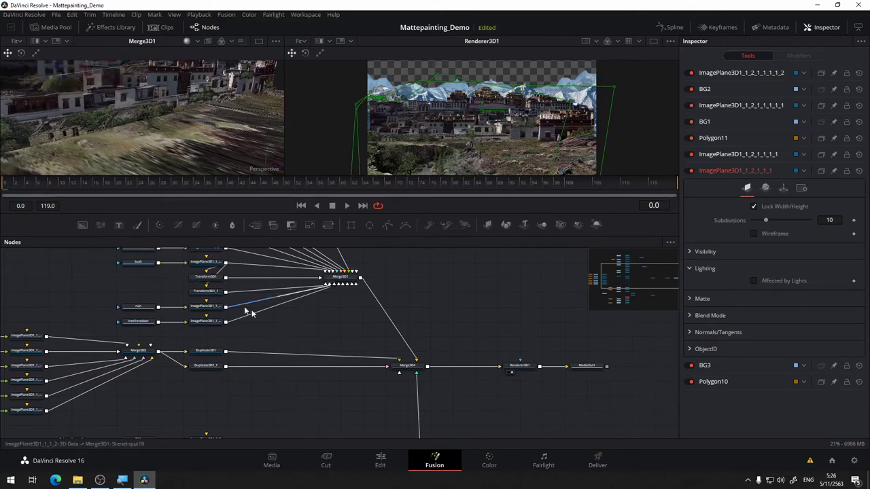
# Load Merge3D2 into the viewer and examine the sheep flock close up in the Renderer3D1 output
pyautogui.moveTo(333, 326); pyautogui.dragTo(440, 295)
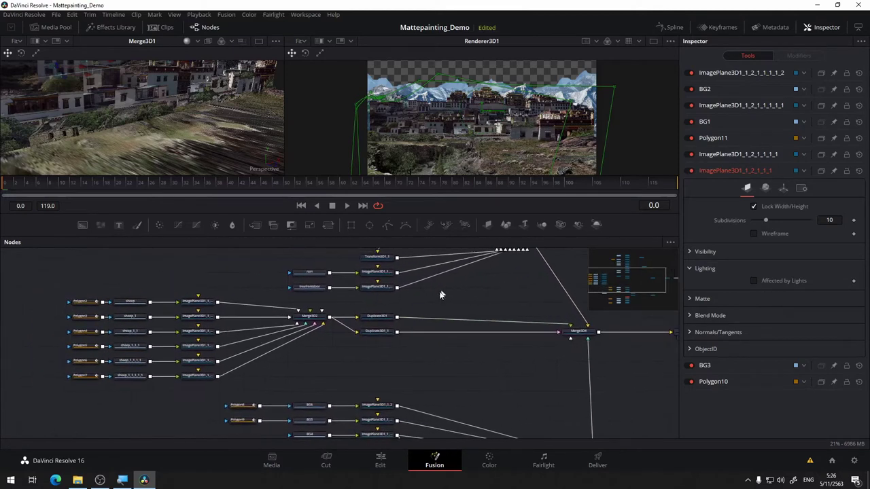
pyautogui.moveTo(339, 304); pyautogui.dragTo(220, 147)
pyautogui.click(362, 326)
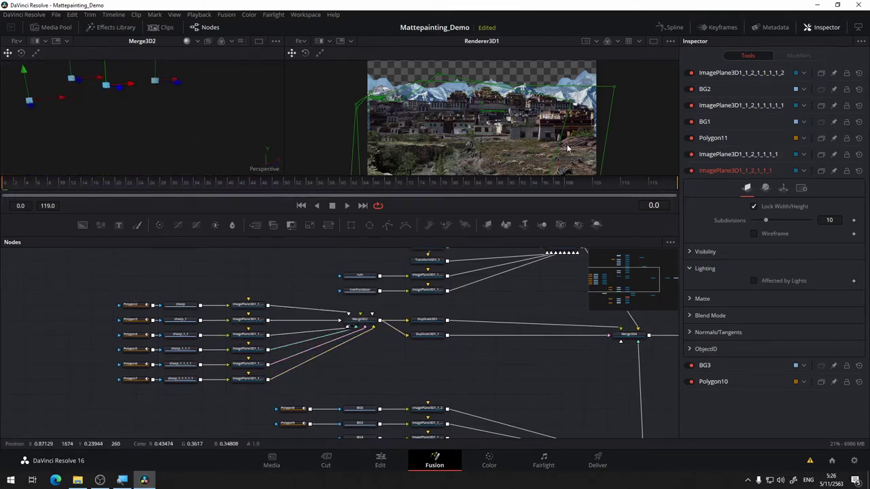
pyautogui.scroll(5, 523, 163)
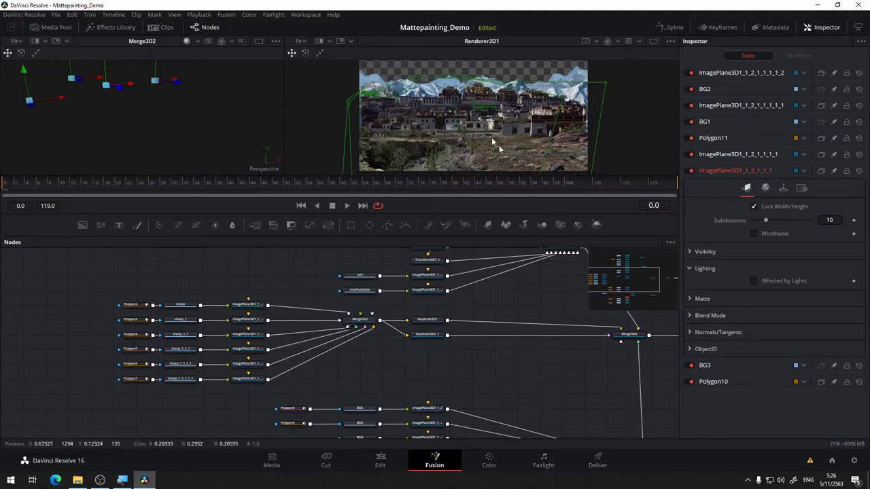
pyautogui.scroll(2, 477, 134)
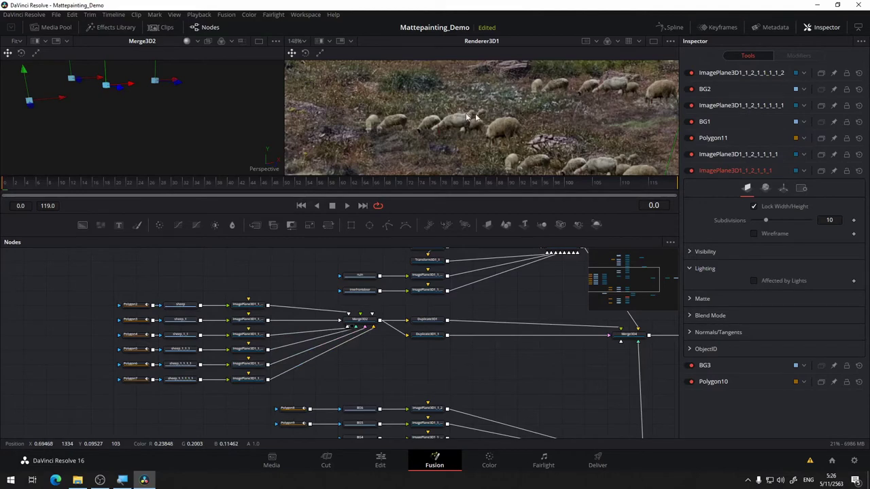
# Preview the individual masked layers sheep and sheep_1 that feed Merge3D2
pyautogui.moveTo(263, 260); pyautogui.dragTo(366, 231)
pyautogui.scroll(2, 299, 288)
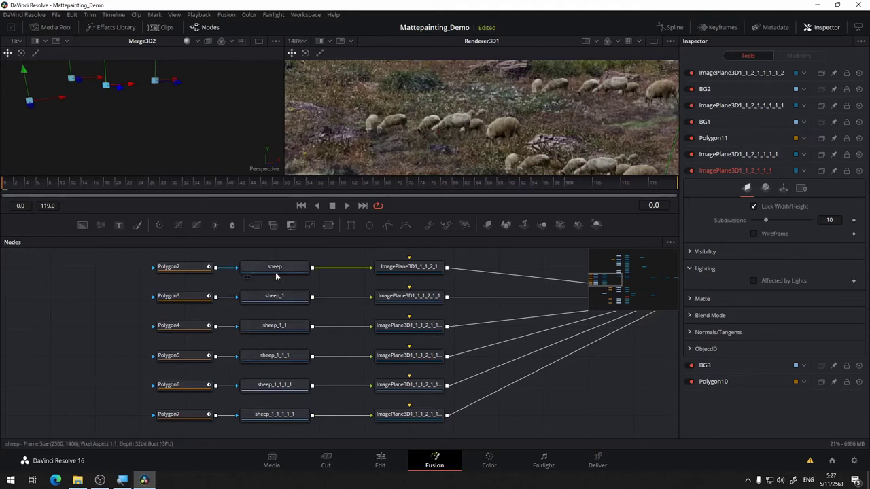
pyautogui.moveTo(276, 269); pyautogui.dragTo(195, 144)
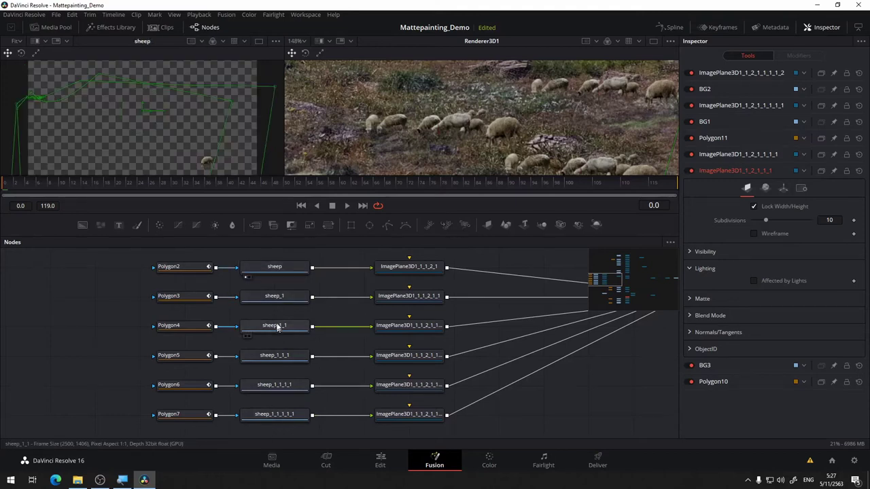
pyautogui.scroll(-5, 209, 159)
pyautogui.scroll(6, 209, 161)
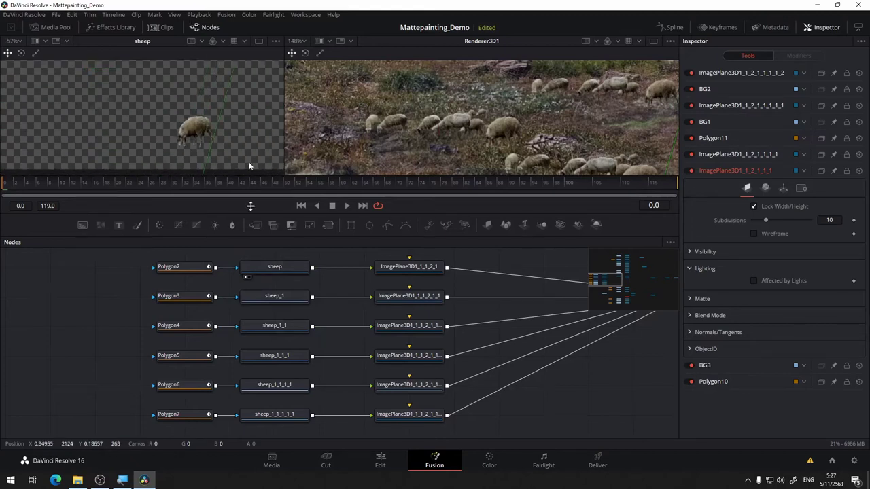
pyautogui.moveTo(274, 297); pyautogui.dragTo(228, 172)
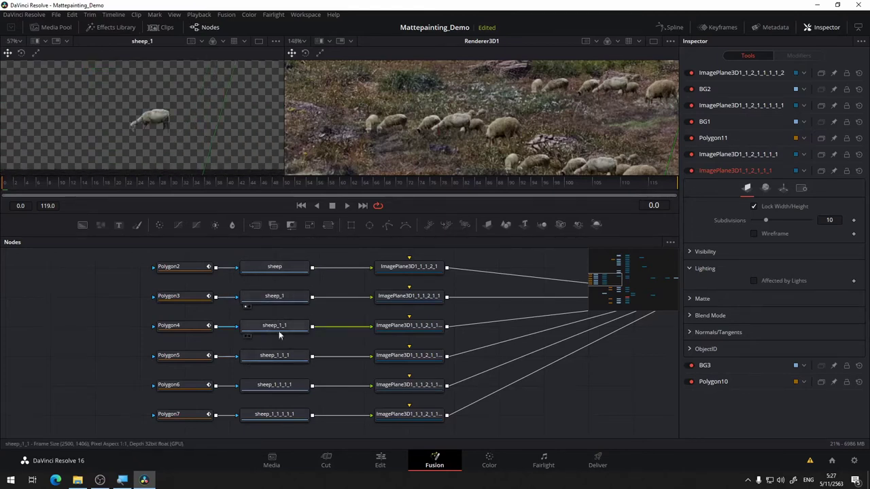
# Preview the remaining masked sheep layers one by one, from sheep_1_1 through sheep_1_1_1_1_1
pyautogui.moveTo(275, 330); pyautogui.dragTo(234, 119)
pyautogui.moveTo(282, 356); pyautogui.dragTo(210, 136)
pyautogui.moveTo(289, 384); pyautogui.dragTo(192, 118)
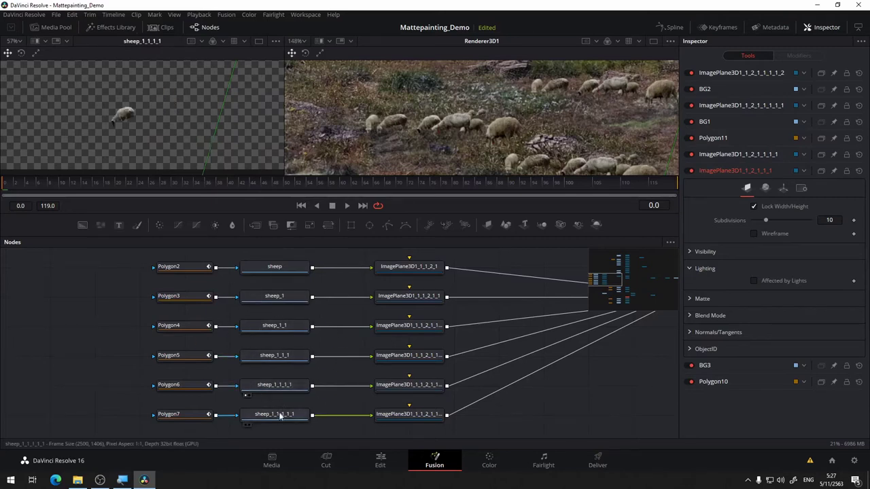
pyautogui.moveTo(281, 413); pyautogui.dragTo(219, 139)
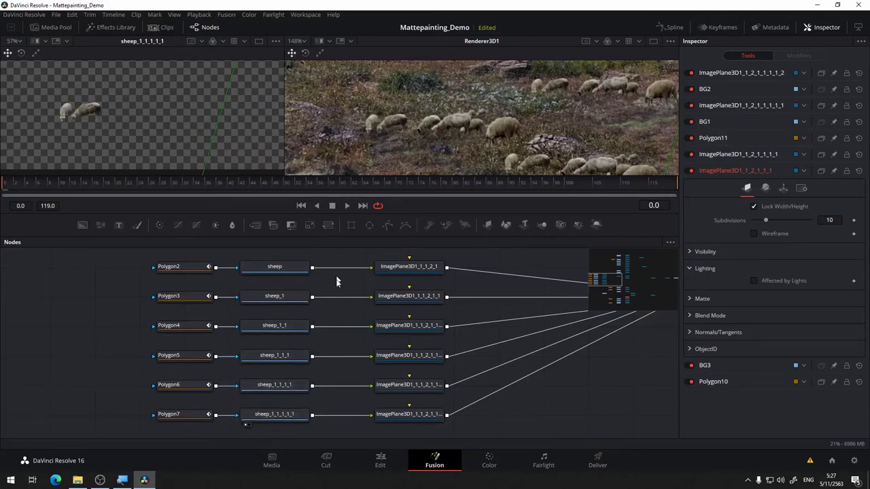
# Follow the sheep image planes to Merge3D2, load it into the viewer and examine the combined flock close up
pyautogui.moveTo(463, 282); pyautogui.dragTo(362, 273)
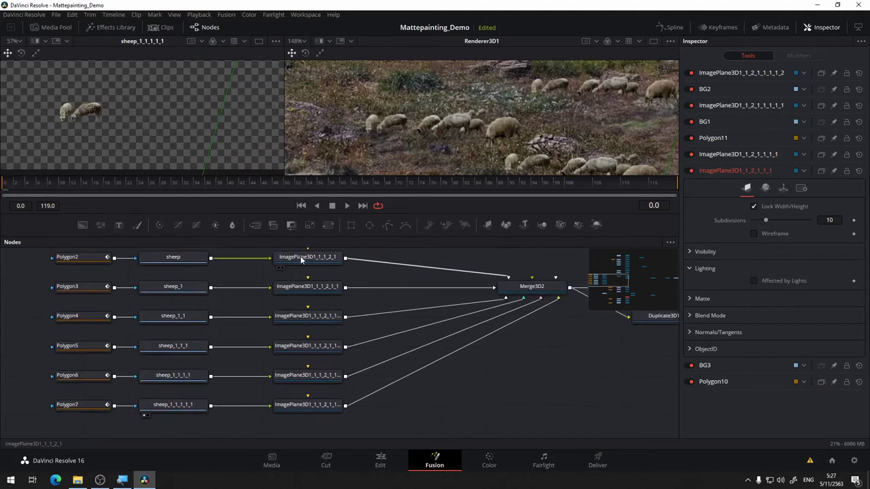
pyautogui.moveTo(496, 378); pyautogui.dragTo(413, 414)
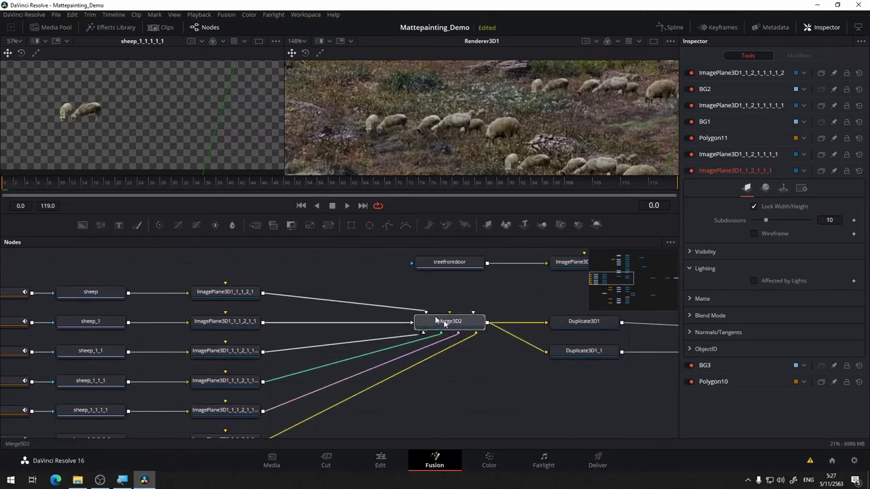
pyautogui.moveTo(143, 153); pyautogui.dragTo(148, 144)
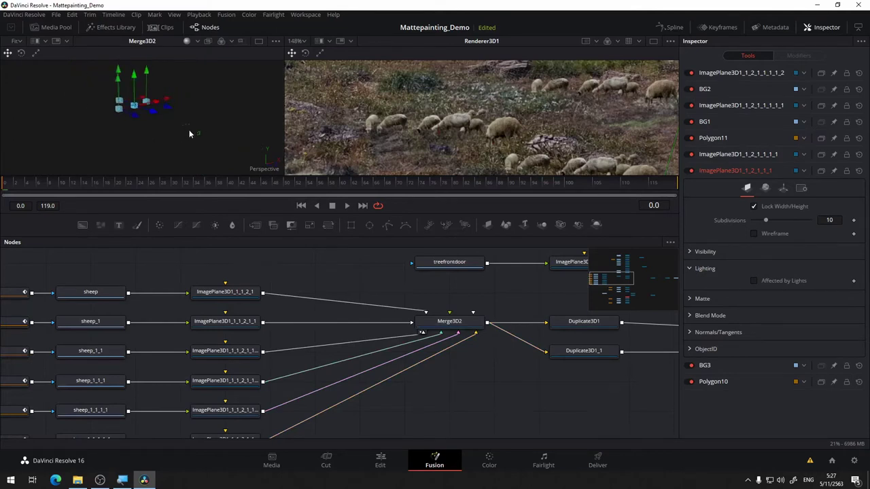
pyautogui.scroll(3, 191, 135)
pyautogui.moveTo(222, 148); pyautogui.dragTo(132, 125)
pyautogui.scroll(5, 123, 123)
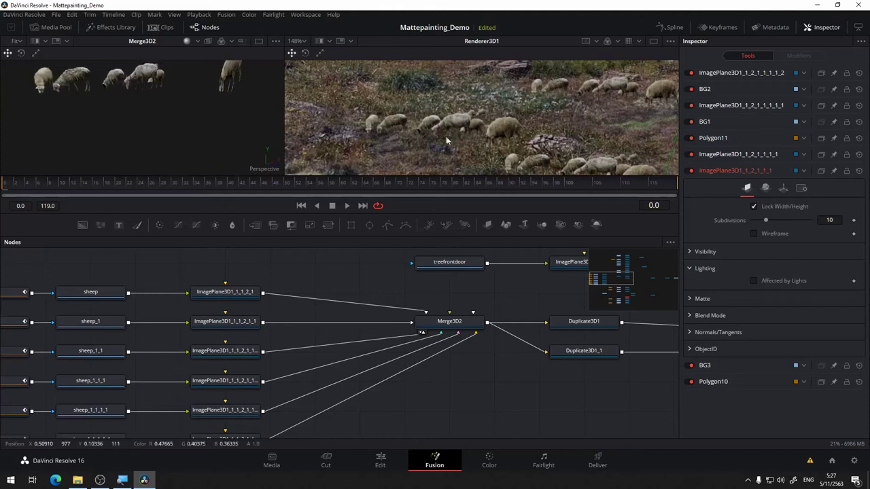
# Review the Duplicate3D1 copy settings and preview the duplicated flocks of Duplicate3D1 and Duplicate3D1_1
pyautogui.moveTo(548, 406); pyautogui.dragTo(334, 407)
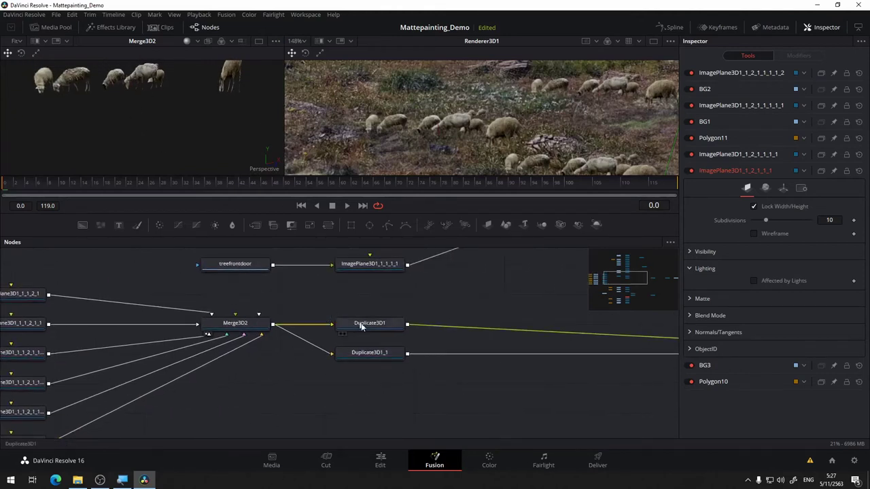
pyautogui.moveTo(446, 297); pyautogui.dragTo(259, 286)
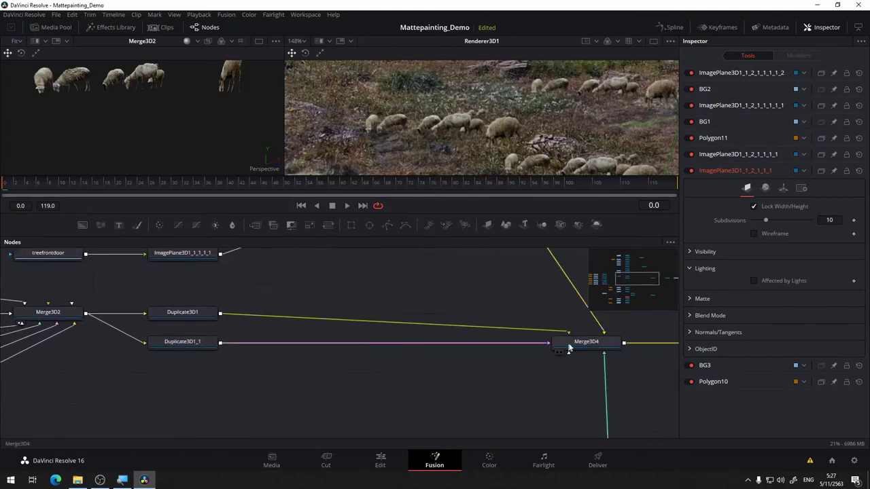
pyautogui.click(182, 313)
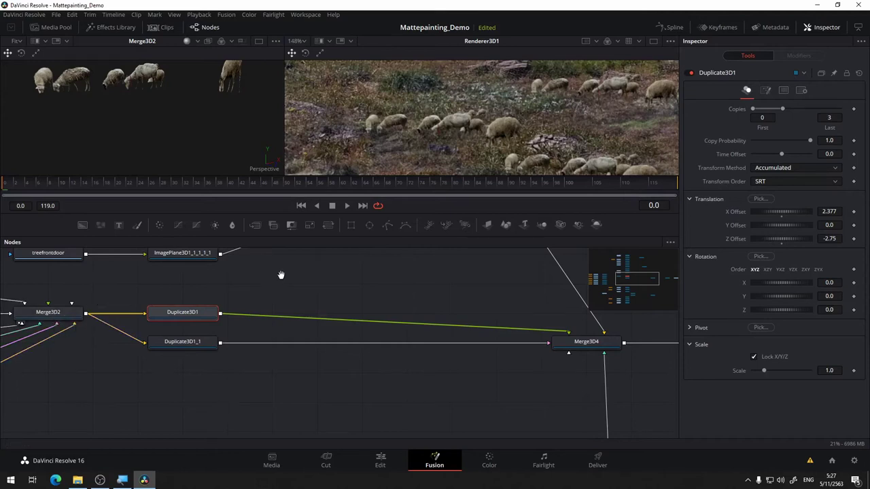
pyautogui.moveTo(281, 276); pyautogui.dragTo(288, 280)
pyautogui.press('1')
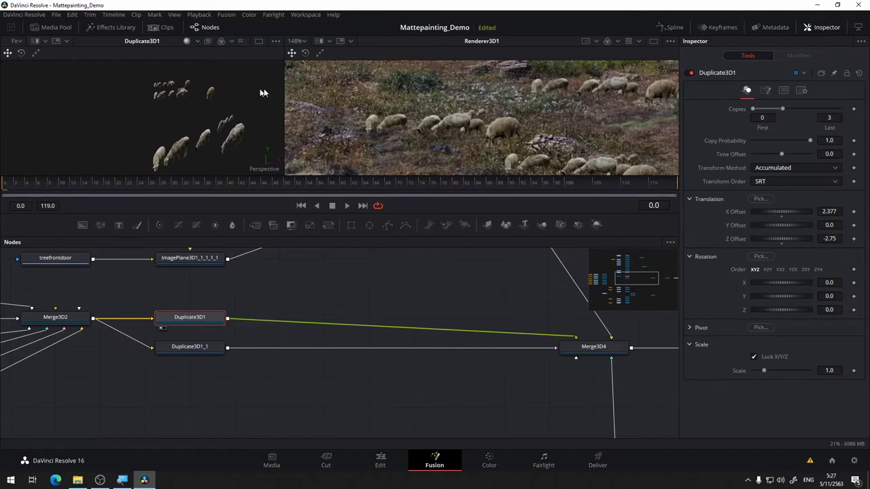
pyautogui.moveTo(188, 348); pyautogui.dragTo(184, 141)
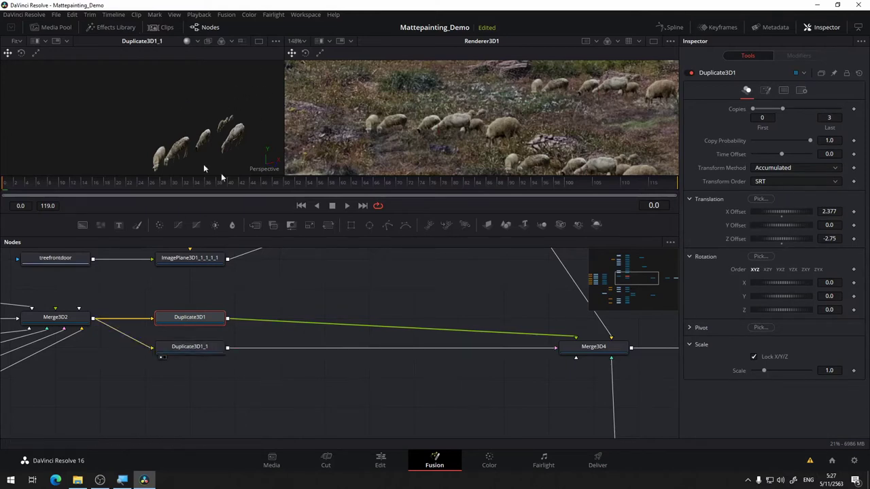
# Load Merge3D4 into the viewer and compare the duplicated sheep on the ground with the Renderer3D1 output
pyautogui.moveTo(518, 291); pyautogui.dragTo(378, 281)
pyautogui.moveTo(454, 342); pyautogui.dragTo(212, 117)
pyautogui.scroll(5, 182, 104)
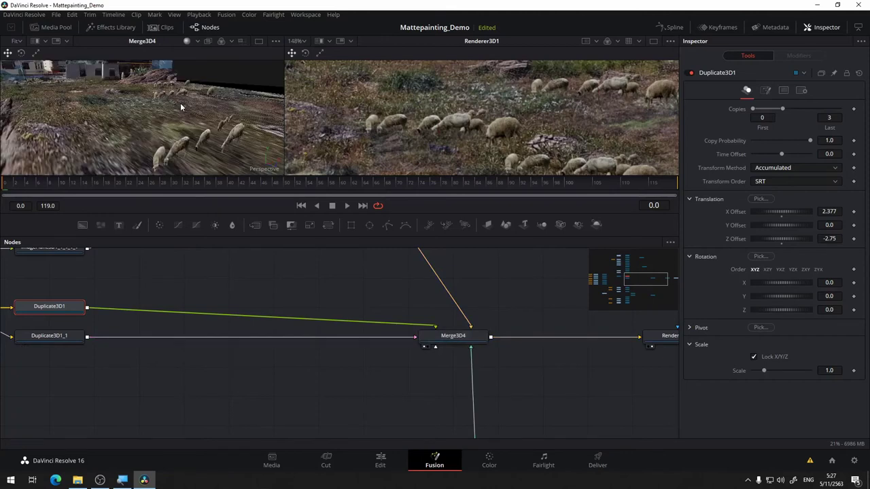
pyautogui.scroll(-4, 555, 138)
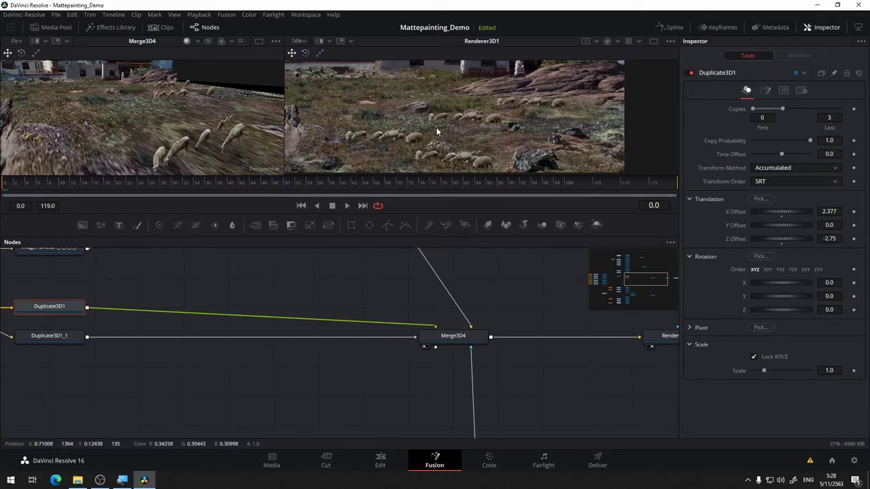
pyautogui.moveTo(437, 130); pyautogui.dragTo(492, 106)
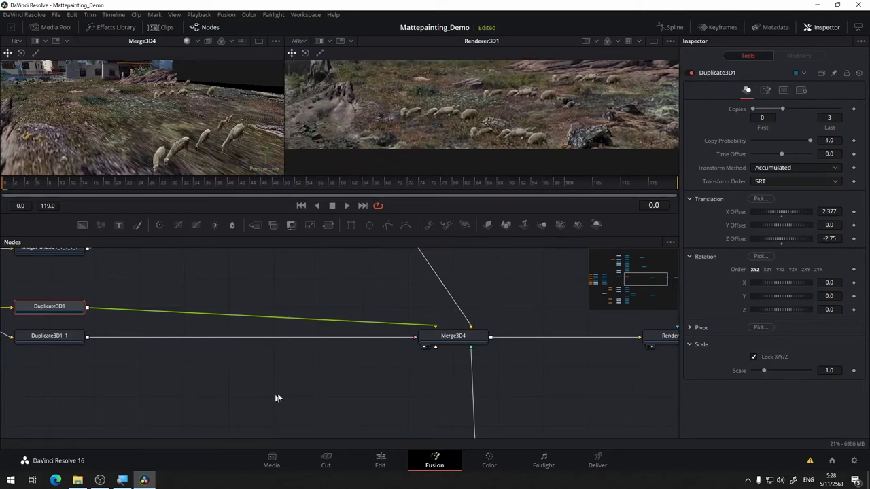
# Trace the node branches feeding Merge3D4 and examine its whole 3D scene from a distance and from the side
pyautogui.moveTo(280, 393); pyautogui.dragTo(467, 256)
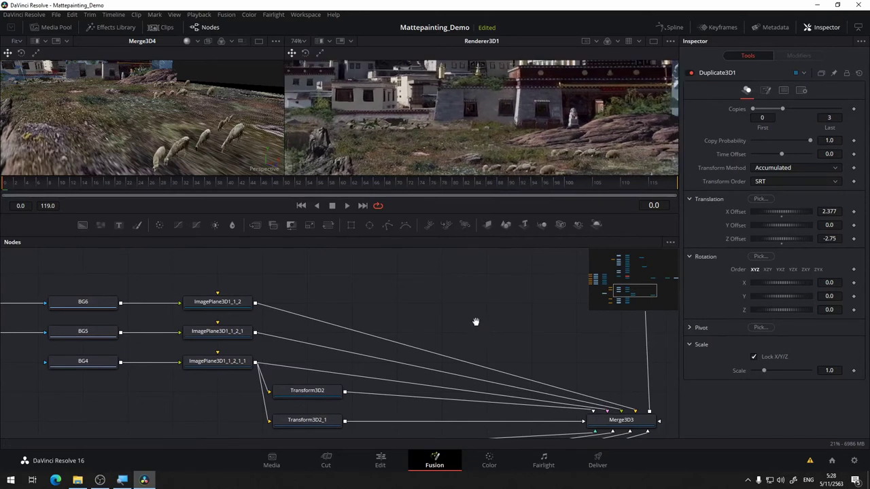
pyautogui.moveTo(476, 322); pyautogui.dragTo(374, 401)
pyautogui.scroll(-3, 483, 294)
pyautogui.moveTo(446, 309); pyautogui.dragTo(396, 341)
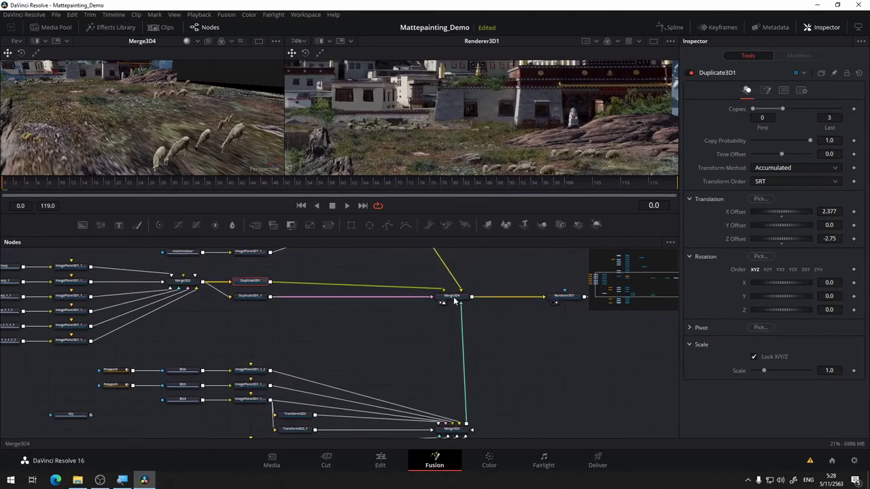
pyautogui.scroll(-5, 205, 148)
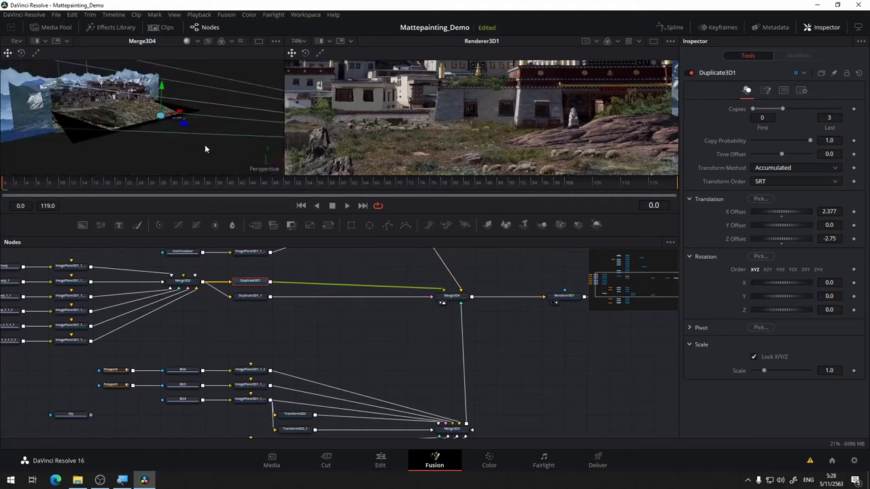
pyautogui.moveTo(206, 148); pyautogui.dragTo(245, 110)
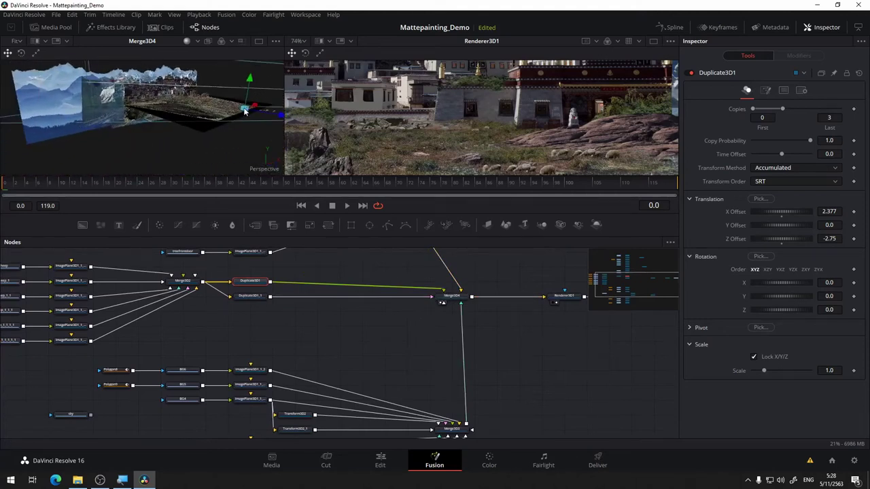
# Load Merge3D3 into the viewer and examine its mountain background image planes from another angle
pyautogui.moveTo(445, 348); pyautogui.dragTo(399, 389)
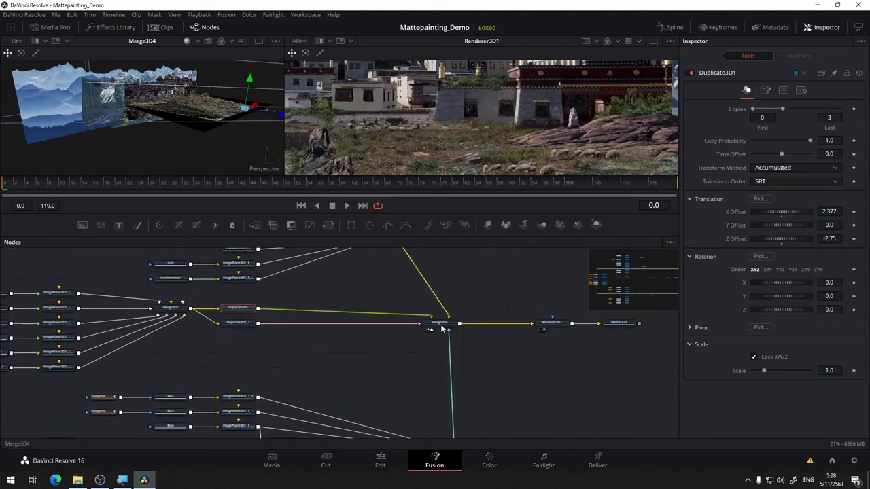
pyautogui.moveTo(439, 364); pyautogui.dragTo(485, 368)
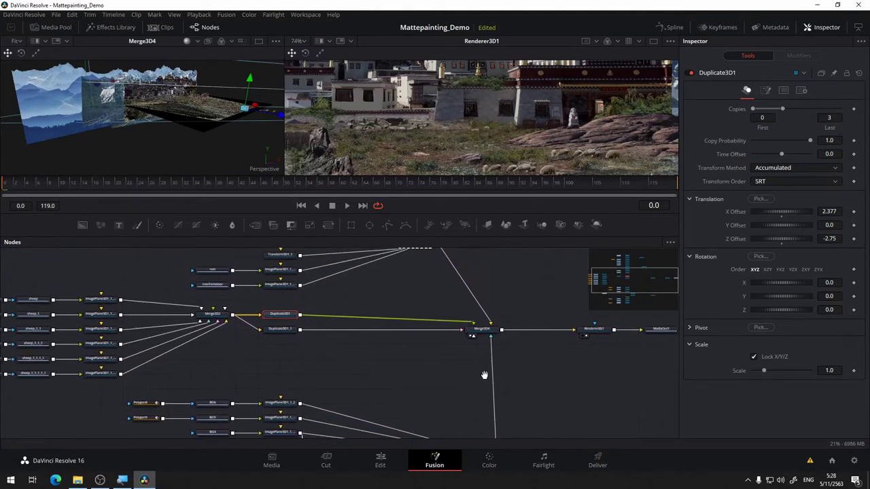
pyautogui.moveTo(360, 381); pyautogui.dragTo(435, 282)
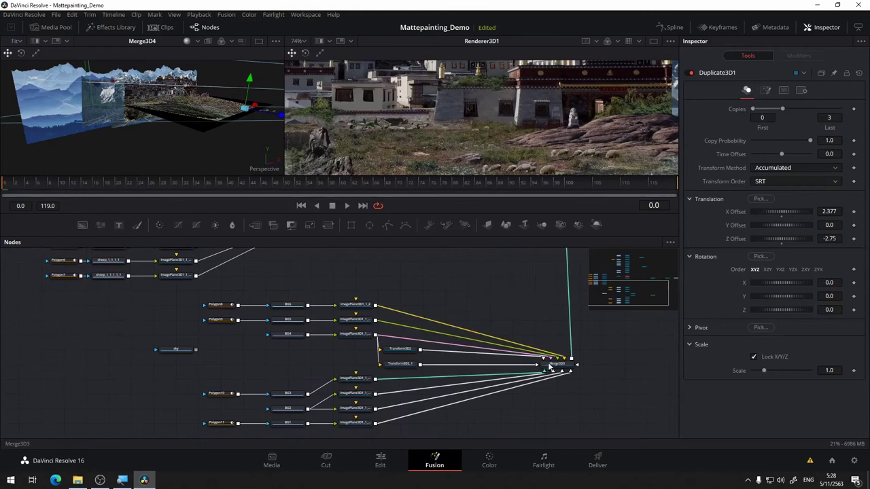
pyautogui.moveTo(557, 364); pyautogui.dragTo(201, 148)
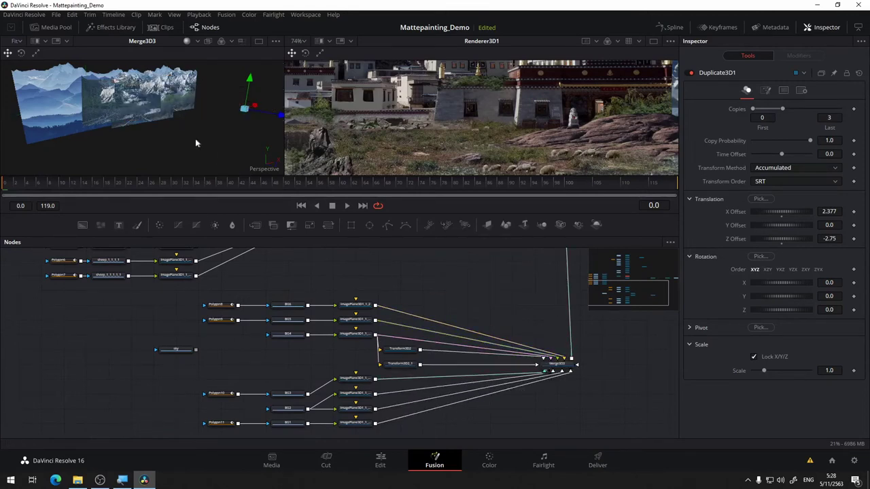
pyautogui.moveTo(195, 138); pyautogui.dragTo(150, 162)
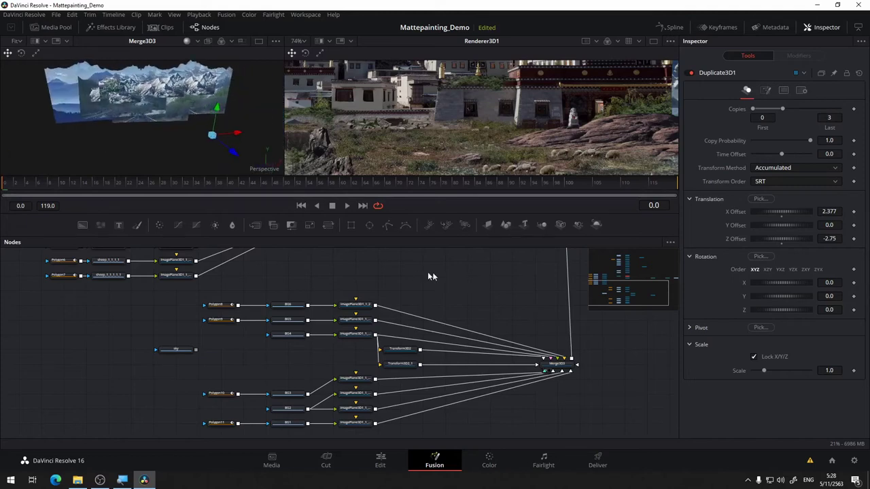
# Load Merge3D4 back into the viewer to see the mountain backgrounds together with the ground scene
pyautogui.moveTo(483, 281); pyautogui.dragTo(343, 371)
pyautogui.moveTo(418, 321); pyautogui.dragTo(271, 193)
pyautogui.press('1')
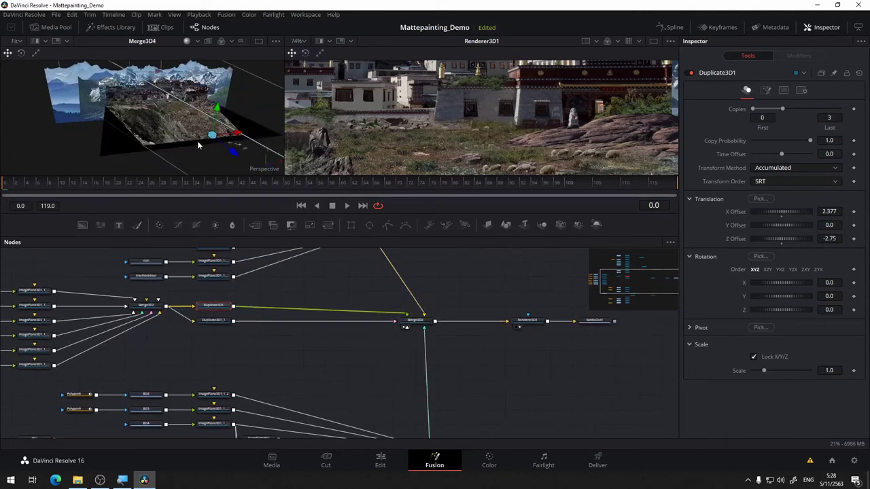
# Load ImagePlane3D1_1_2 of the Merge3D3 group into the viewer and examine the hillside plane close up
pyautogui.moveTo(315, 346); pyautogui.dragTo(395, 254)
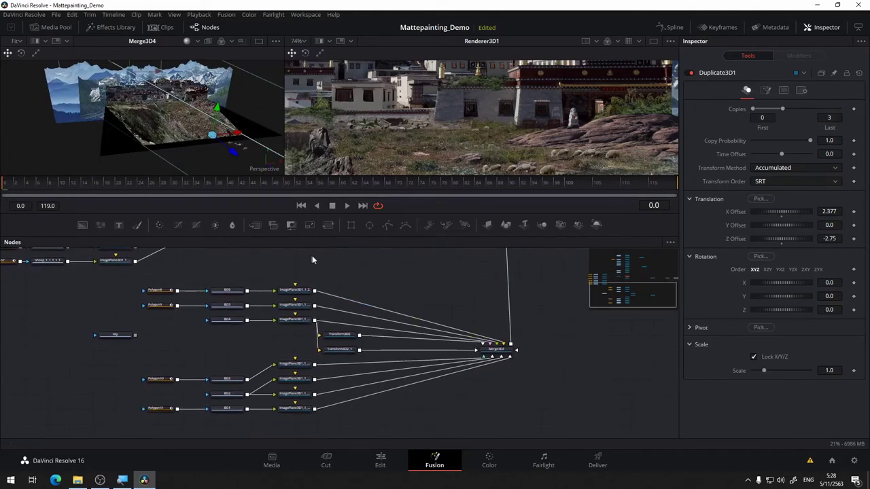
pyautogui.moveTo(294, 293); pyautogui.dragTo(199, 133)
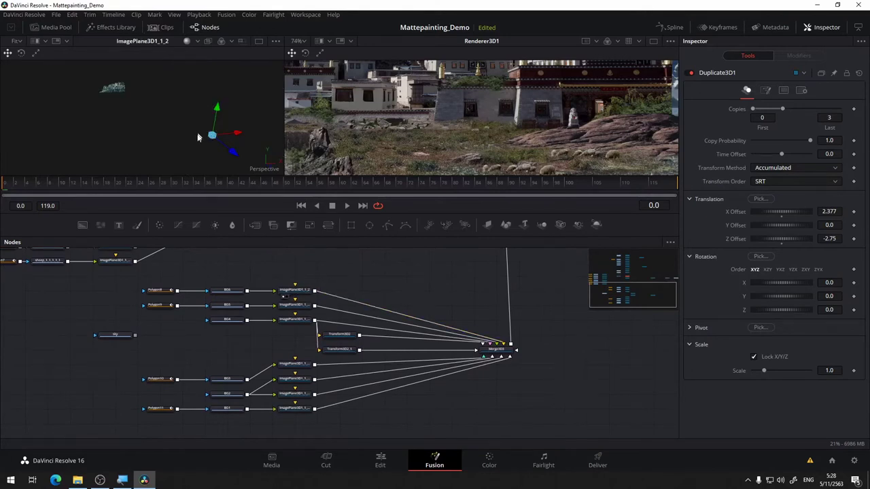
pyautogui.scroll(5, 137, 101)
pyautogui.scroll(-3, 150, 138)
pyautogui.moveTo(150, 137); pyautogui.dragTo(176, 70)
pyautogui.scroll(2, 167, 95)
pyautogui.scroll(-1, 167, 96)
pyautogui.moveTo(164, 100)
pyautogui.mouseDown()
pyautogui.moveTo(152, 110)
pyautogui.moveTo(159, 107)
pyautogui.mouseUp()
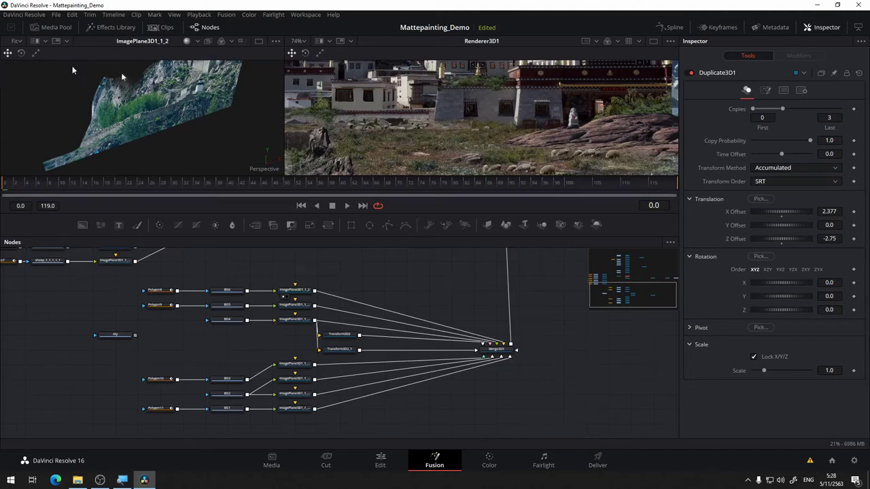
# Preview the background layers BG6 and BG5 together with their Polygon8 and Polygon9 mask shapes
pyautogui.moveTo(227, 293); pyautogui.dragTo(167, 161)
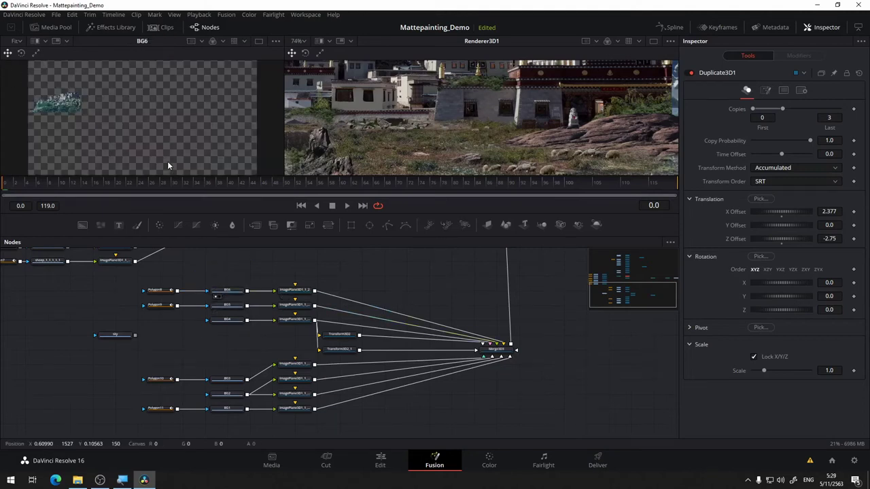
pyautogui.click(162, 293)
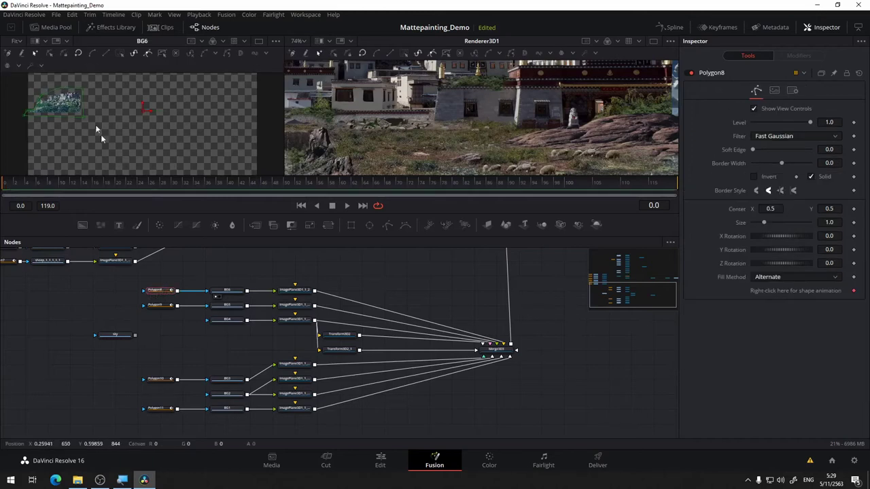
pyautogui.moveTo(236, 307); pyautogui.dragTo(216, 152)
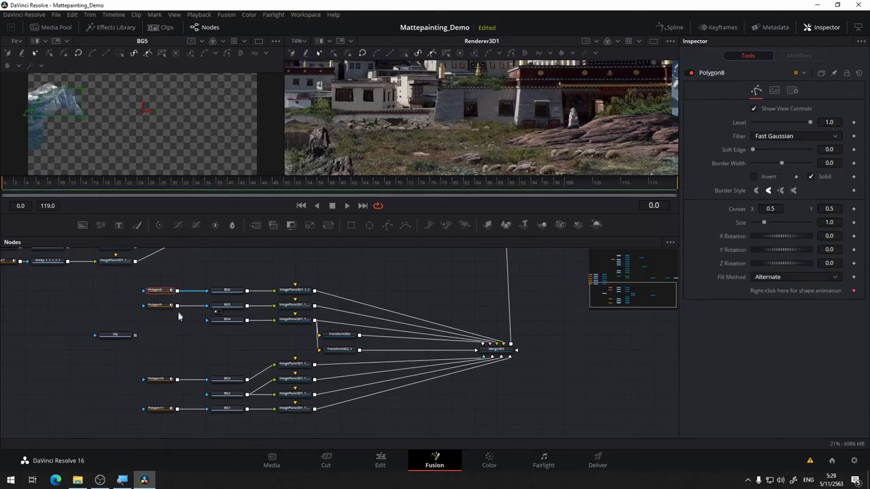
pyautogui.click(82, 114)
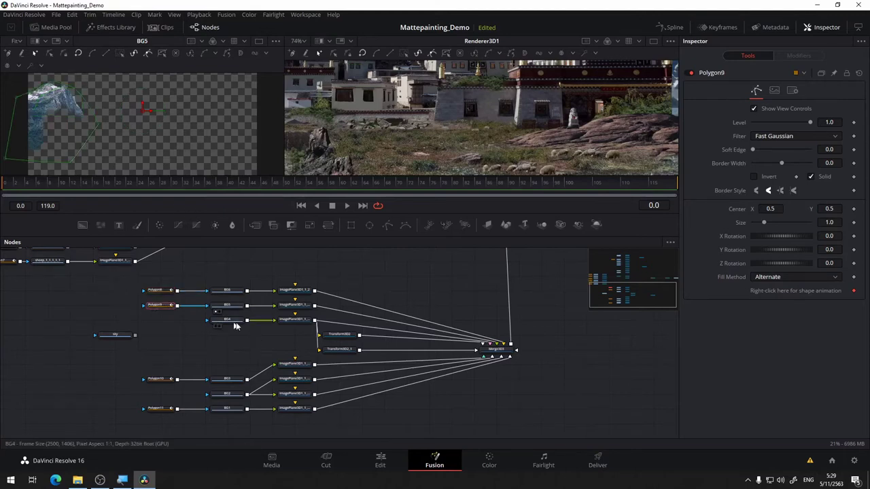
# Preview the background layer BG3 with its Polygon10 mask shape, and the BG1 mountain layer
pyautogui.click(227, 379)
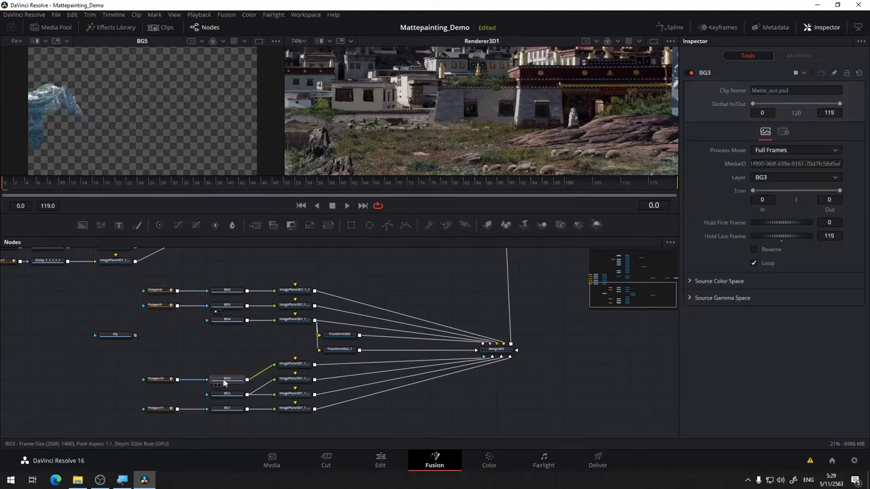
pyautogui.moveTo(180, 151); pyautogui.dragTo(180, 150)
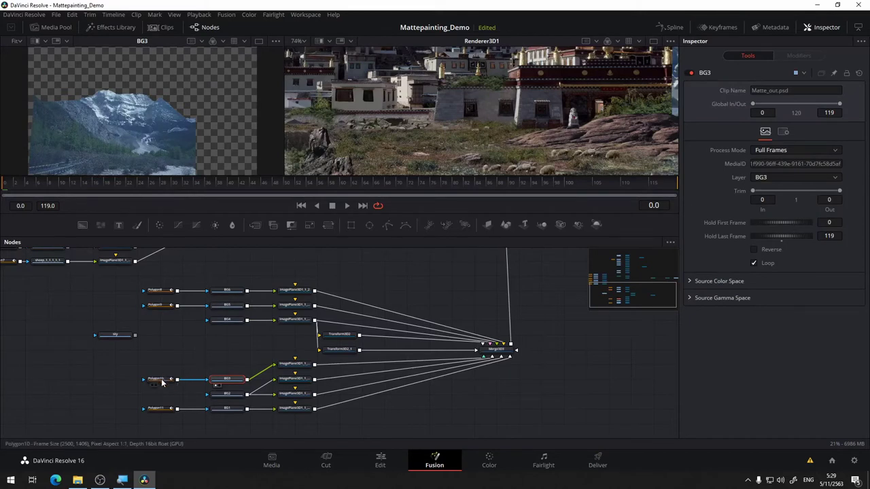
pyautogui.moveTo(159, 380); pyautogui.dragTo(44, 124)
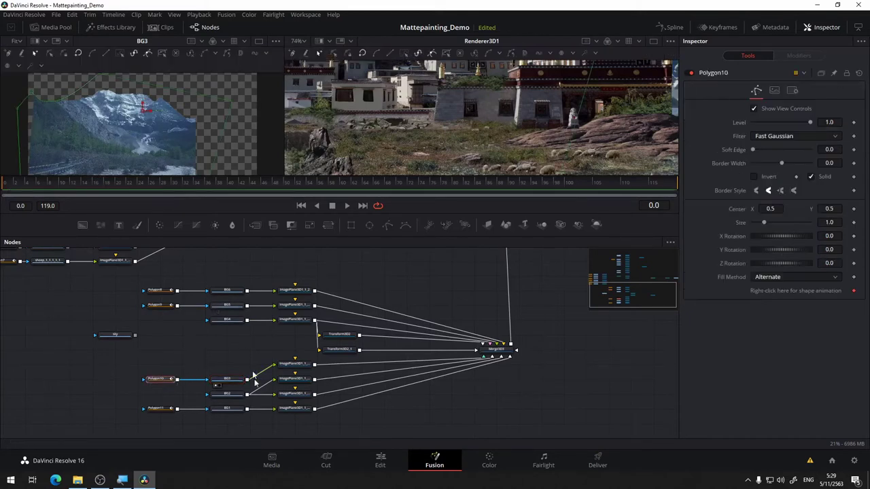
pyautogui.click(228, 409)
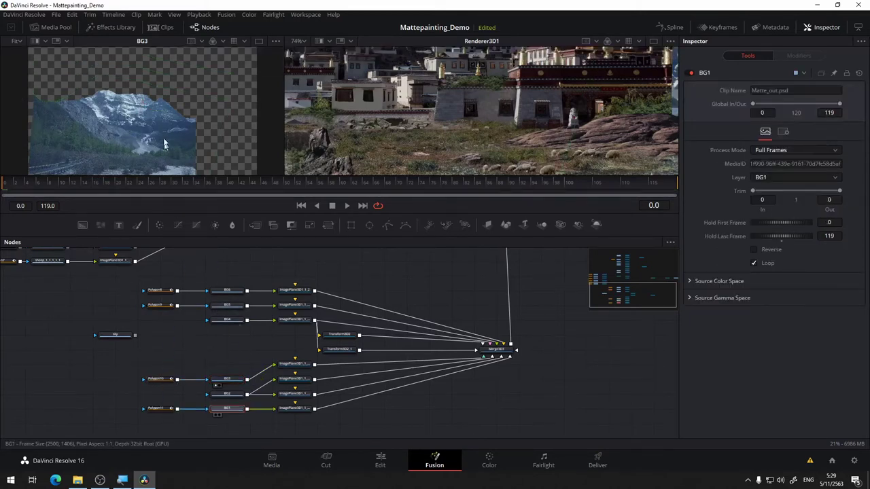
pyautogui.press('1')
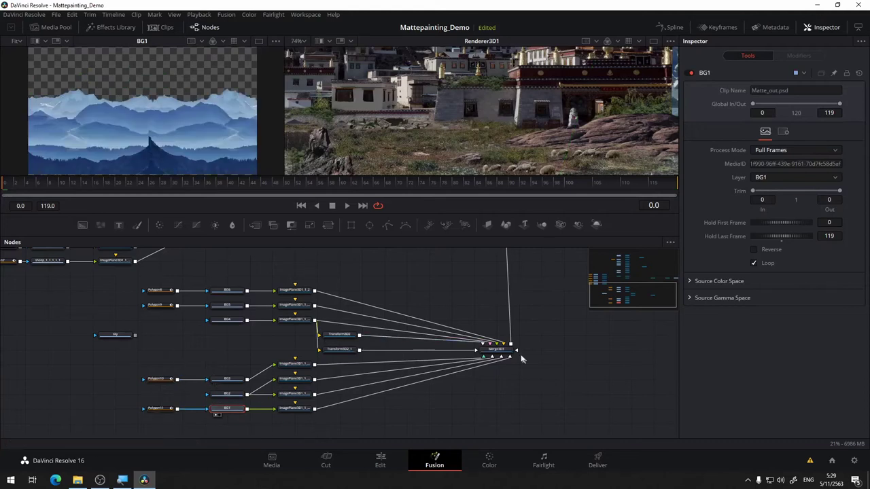
# Load Merge3D3 into the viewer and examine the combined mountain planes from a different angle
pyautogui.moveTo(501, 349); pyautogui.dragTo(168, 133)
pyautogui.press('1')
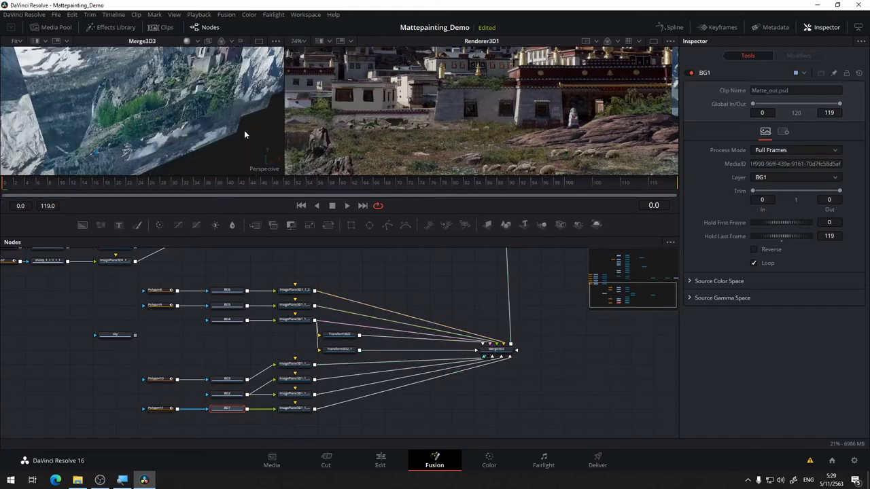
pyautogui.moveTo(245, 135); pyautogui.dragTo(168, 102)
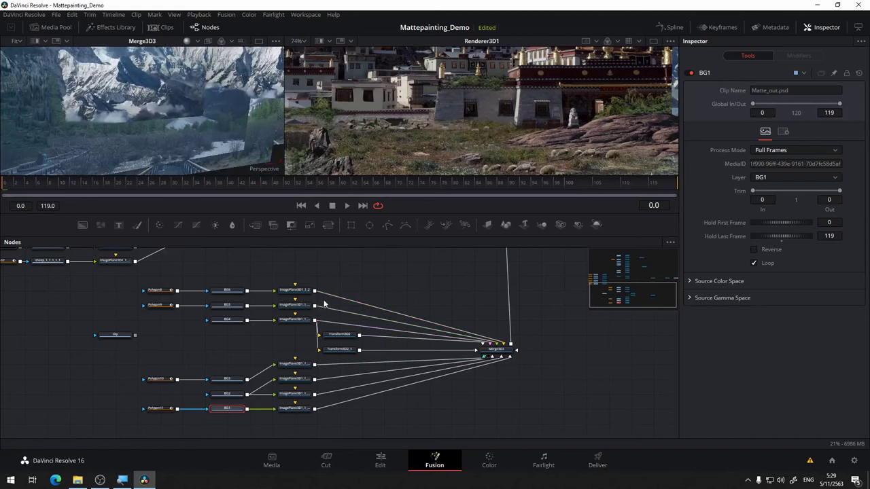
# Load the ImagePlane3D1_1_2_1_1 plane fed by BG4 into the viewer and examine its placement in 3D space
pyautogui.click(297, 323)
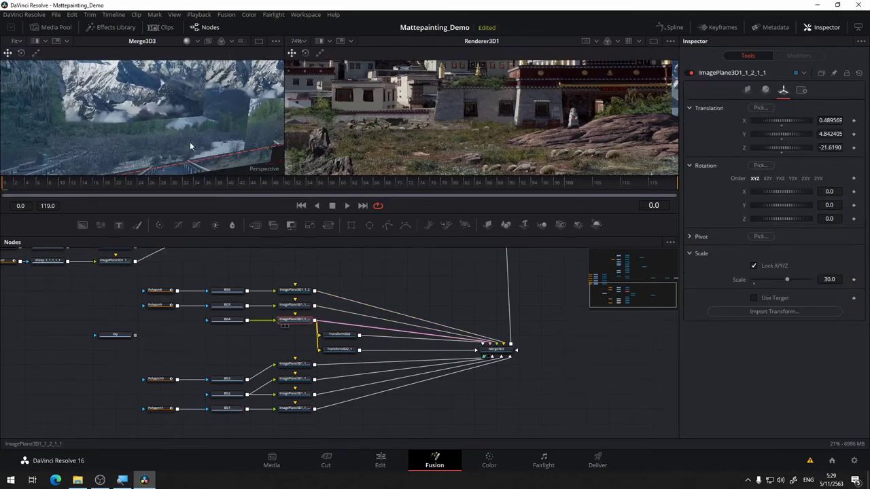
pyautogui.press('1')
pyautogui.scroll(-5, 196, 120)
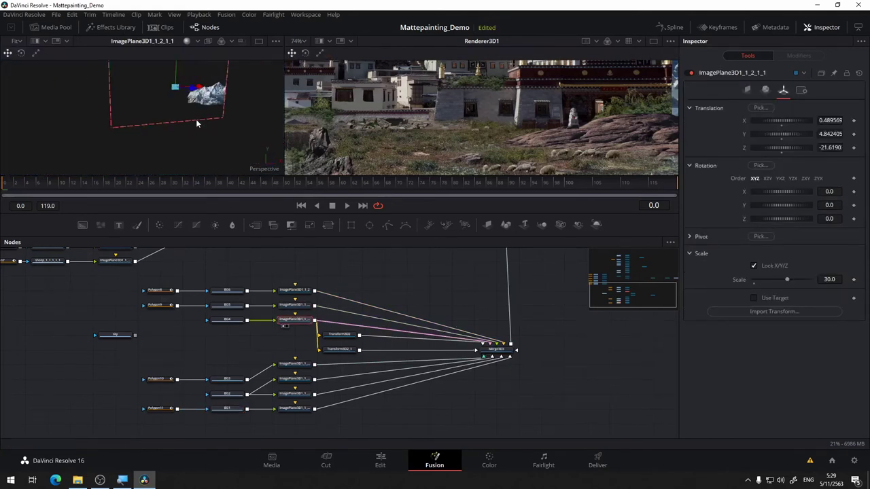
pyautogui.moveTo(196, 120); pyautogui.dragTo(144, 140)
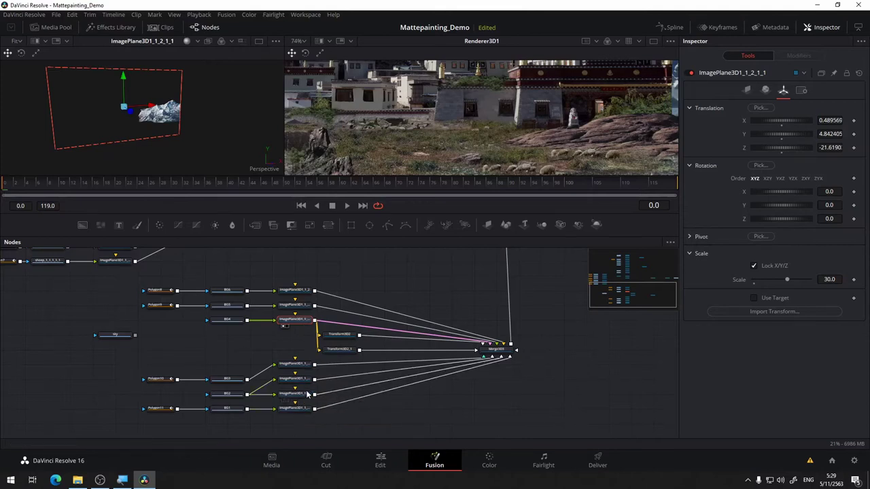
# Preview the BG4 plane's two repositioned copies, Transform3D2 and Transform3D2_1, in the viewer
pyautogui.scroll(3, 302, 397)
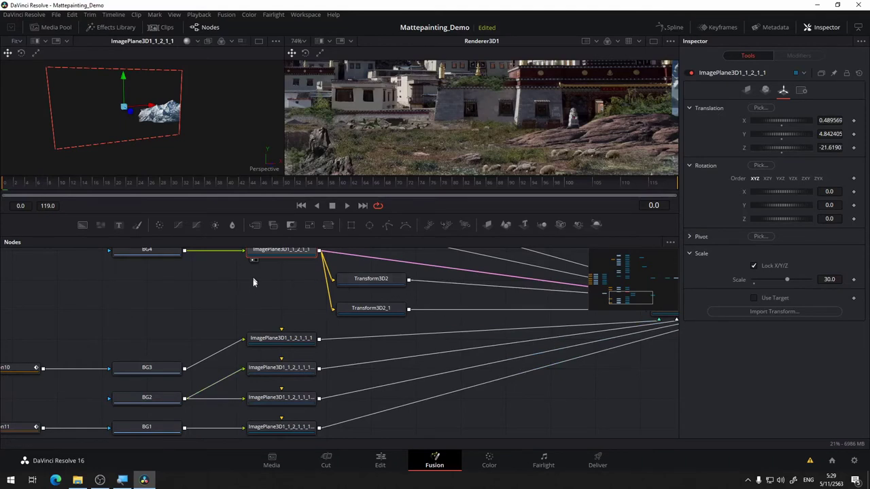
pyautogui.moveTo(253, 281); pyautogui.dragTo(234, 299)
pyautogui.moveTo(362, 296); pyautogui.dragTo(191, 139)
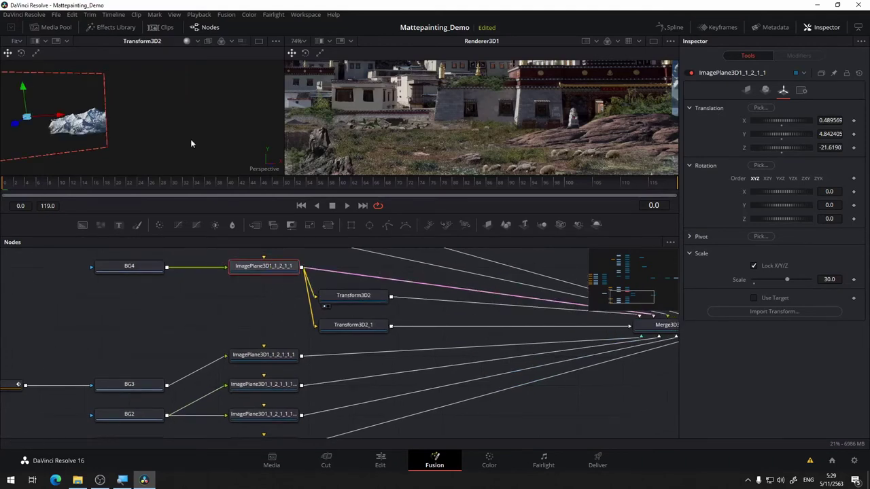
pyautogui.moveTo(367, 326); pyautogui.dragTo(178, 137)
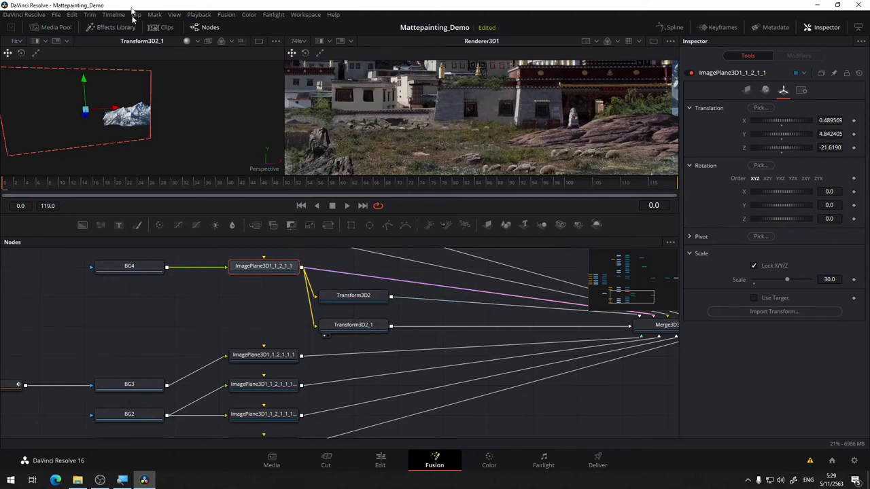
# Load Merge3D3 back into the viewer to see all mountain planes and transformed copies together
pyautogui.moveTo(550, 390); pyautogui.dragTo(394, 404)
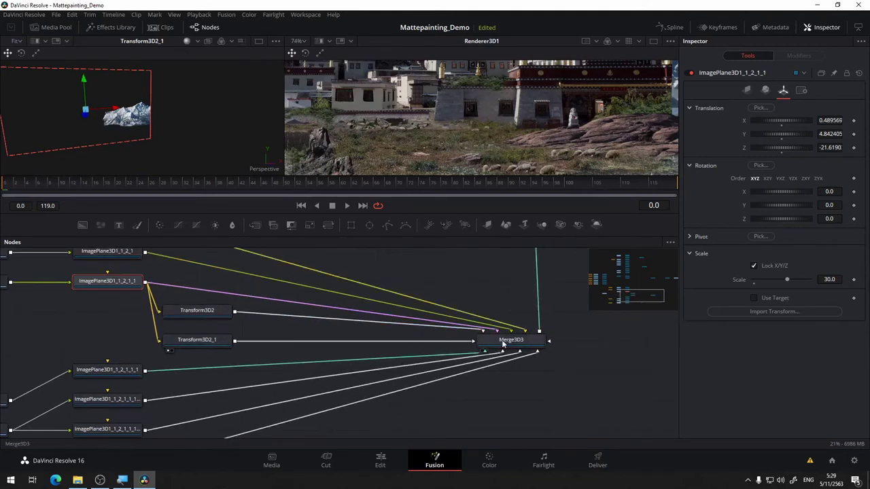
pyautogui.moveTo(503, 343); pyautogui.dragTo(188, 135)
pyautogui.press('1')
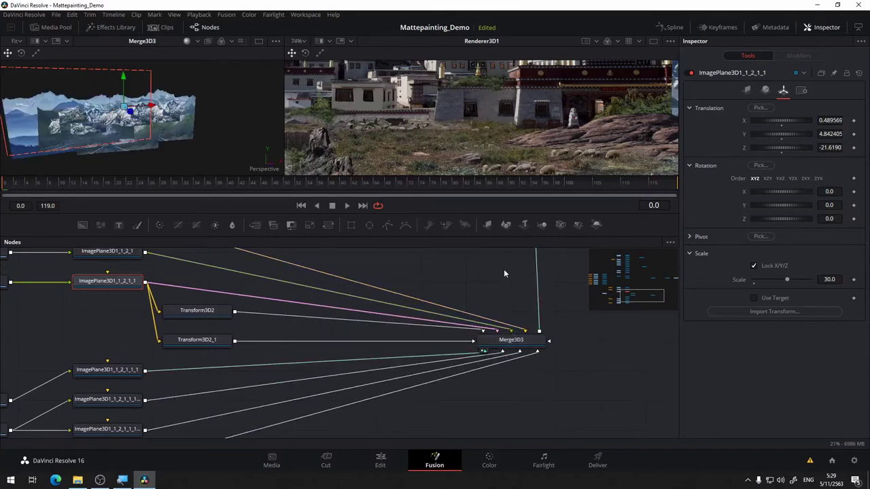
# Load the final Merge3D4 node into the viewer to see the complete 3D scene
pyautogui.moveTo(494, 280); pyautogui.dragTo(379, 365)
pyautogui.moveTo(503, 297); pyautogui.dragTo(436, 359)
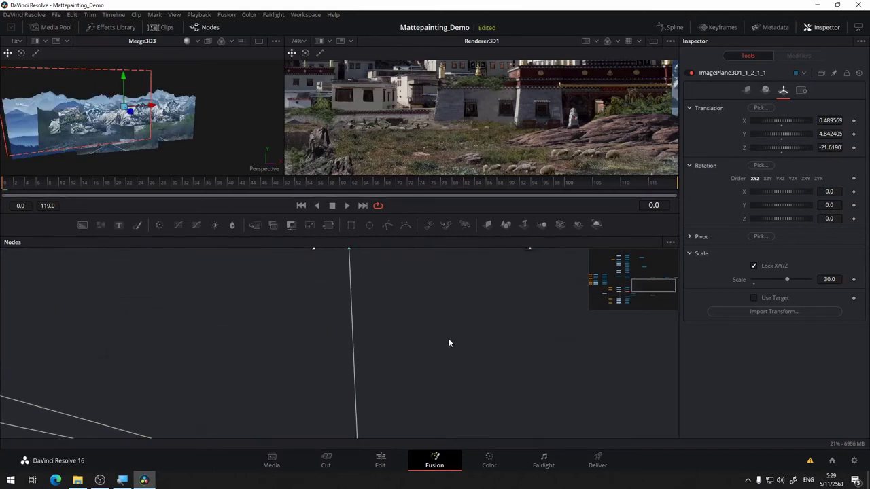
pyautogui.scroll(-5, 449, 317)
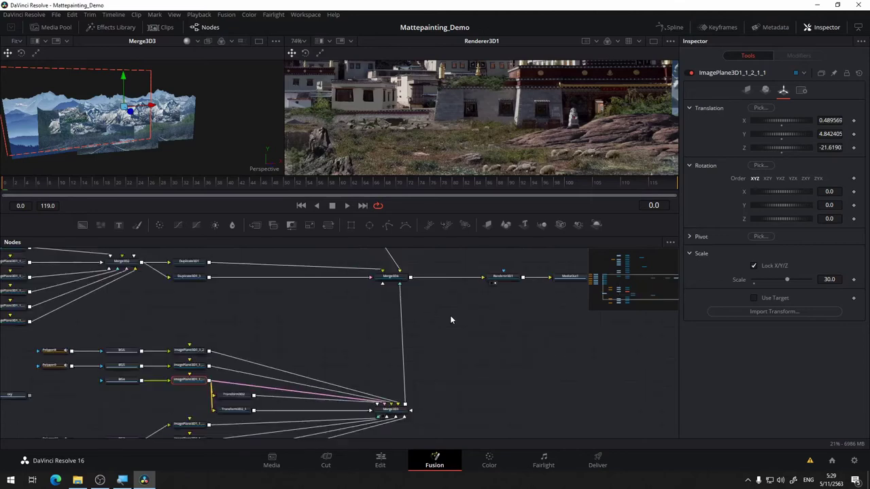
pyautogui.moveTo(423, 297); pyautogui.dragTo(406, 319)
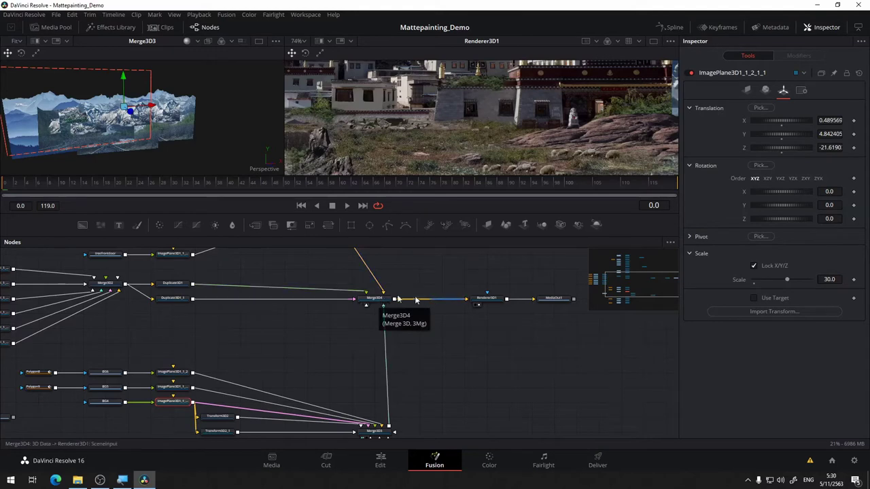
pyautogui.moveTo(384, 302); pyautogui.dragTo(213, 136)
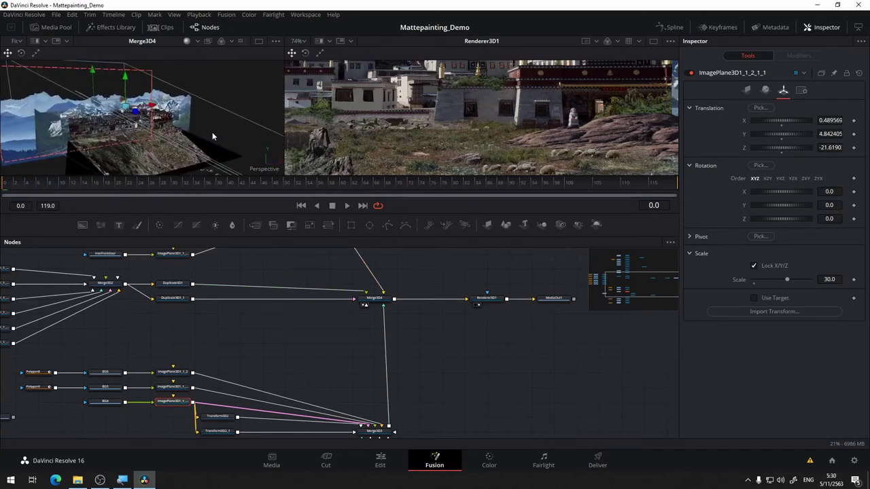
# Follow the chain from Merge3D4 to Renderer3D1 and MediaOut1 and examine the whole rendered frame
pyautogui.moveTo(508, 336); pyautogui.dragTo(416, 324)
pyautogui.moveTo(274, 292); pyautogui.dragTo(297, 294)
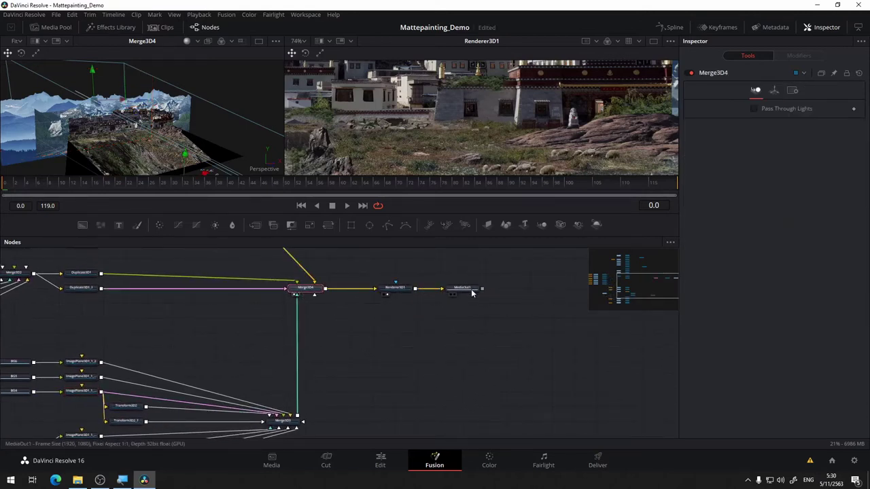
pyautogui.moveTo(464, 300); pyautogui.dragTo(491, 341)
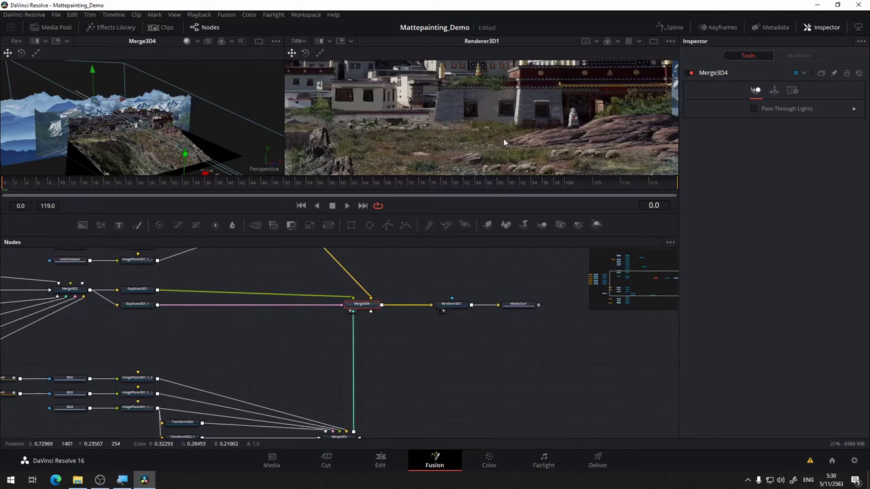
pyautogui.scroll(-5, 503, 138)
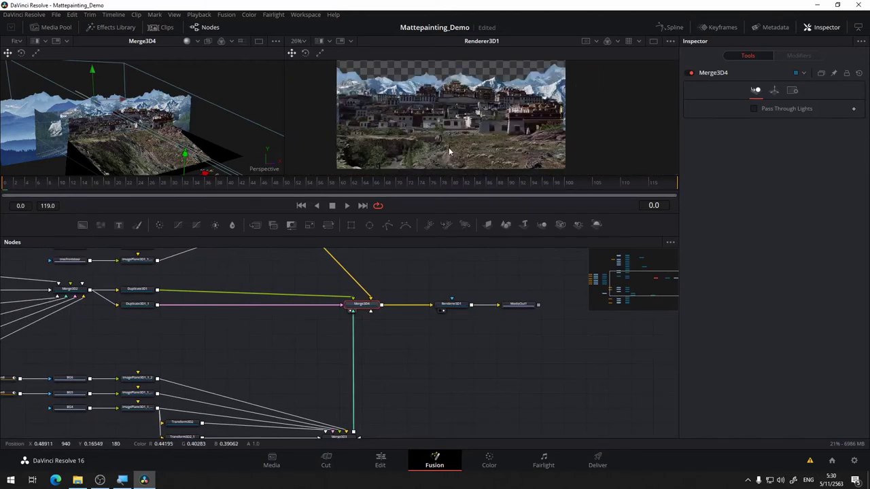
# Move the sky node into the free space between Duplicate3D1_1 and Merge3D4 and preview its full image
pyautogui.moveTo(431, 356); pyautogui.dragTo(568, 285)
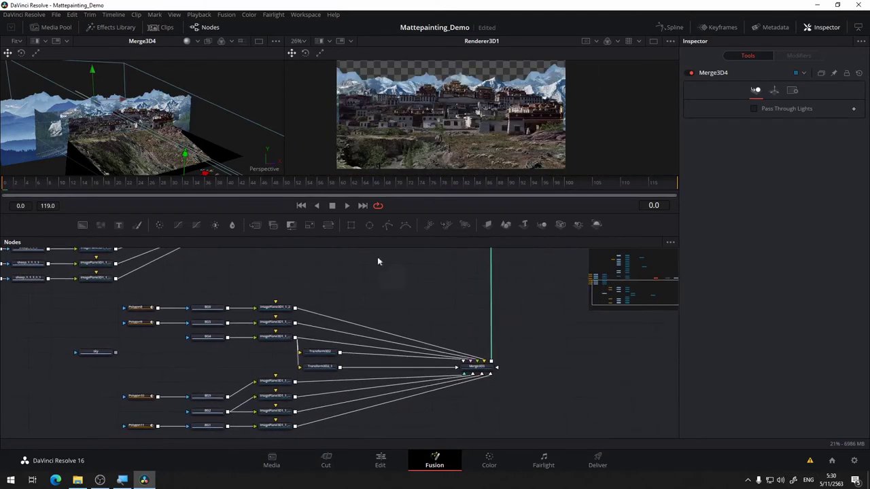
pyautogui.scroll(-4, 370, 263)
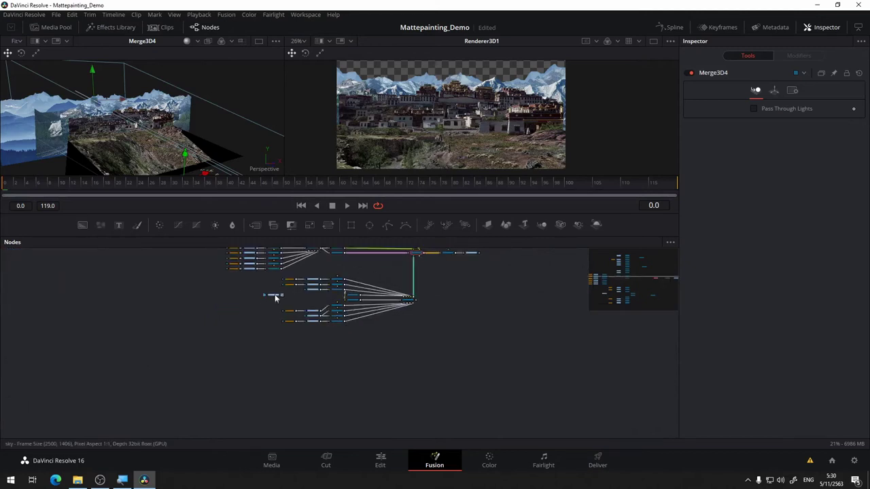
pyautogui.moveTo(274, 294); pyautogui.dragTo(363, 268)
pyautogui.scroll(4, 397, 270)
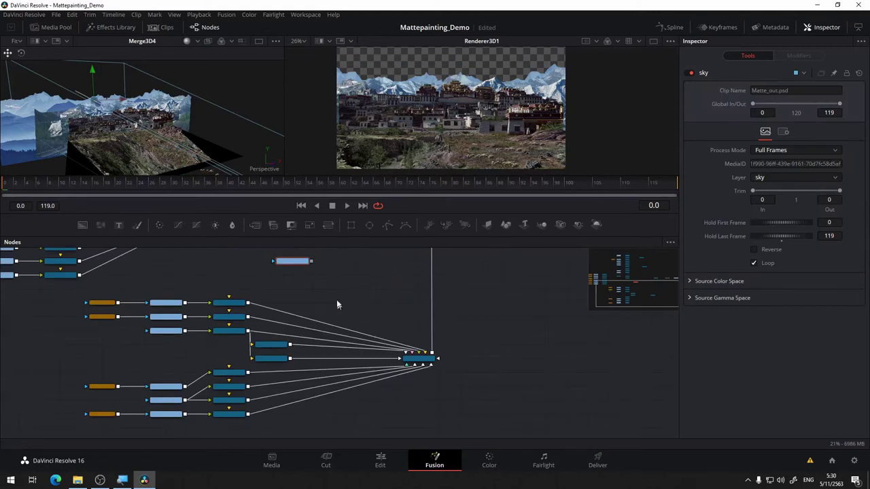
pyautogui.scroll(3, 340, 313)
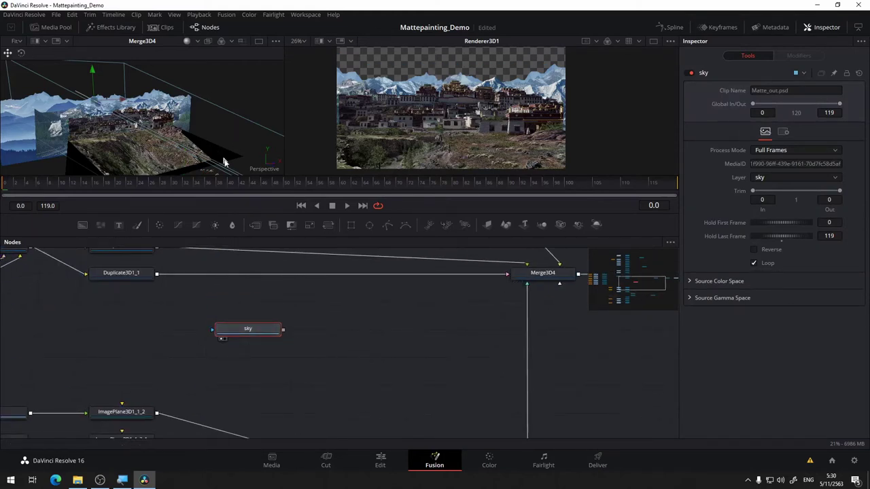
pyautogui.press('1')
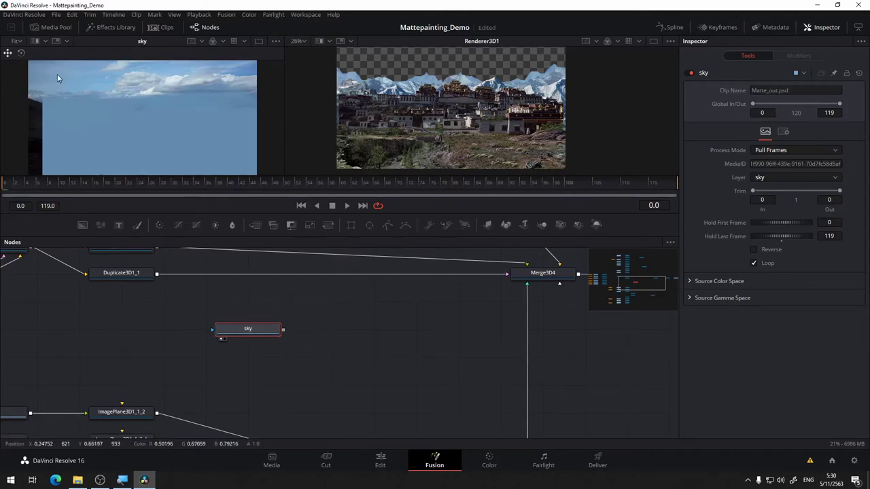
pyautogui.scroll(-2, 126, 98)
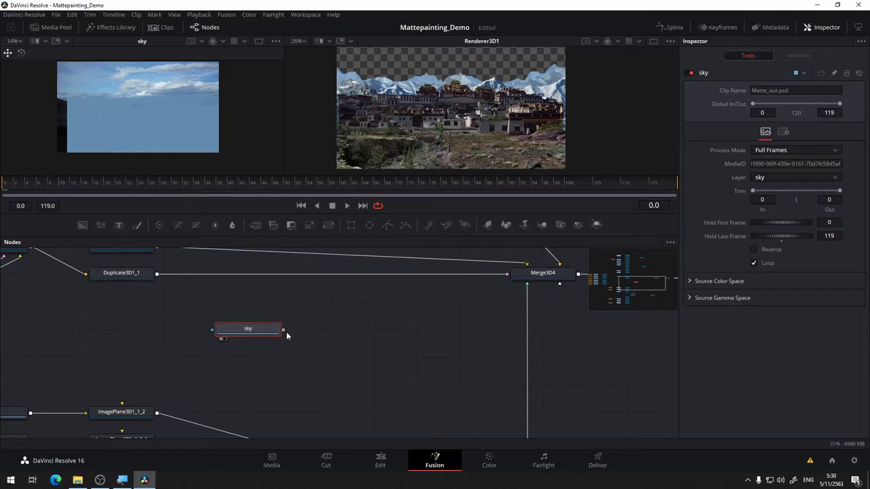
# Add a Crop tool after the sky node and preview the cropped sky
pyautogui.hotkey('shift', 'space')
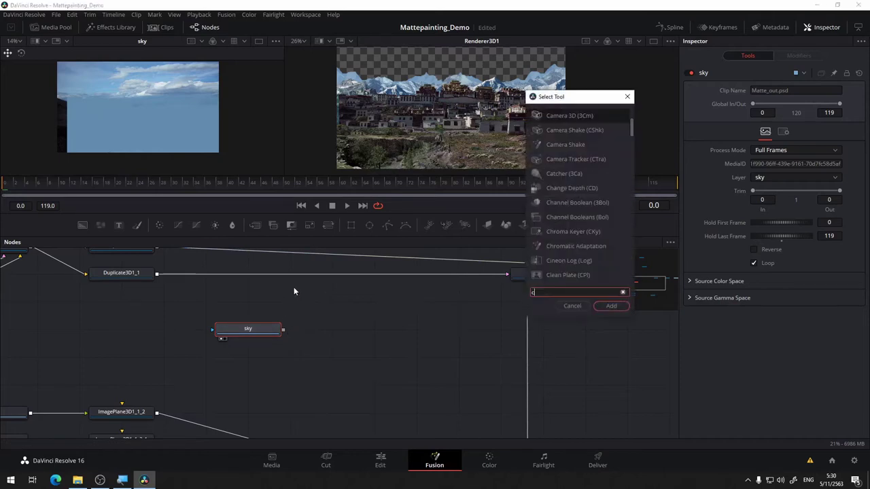
pyautogui.write('crop')
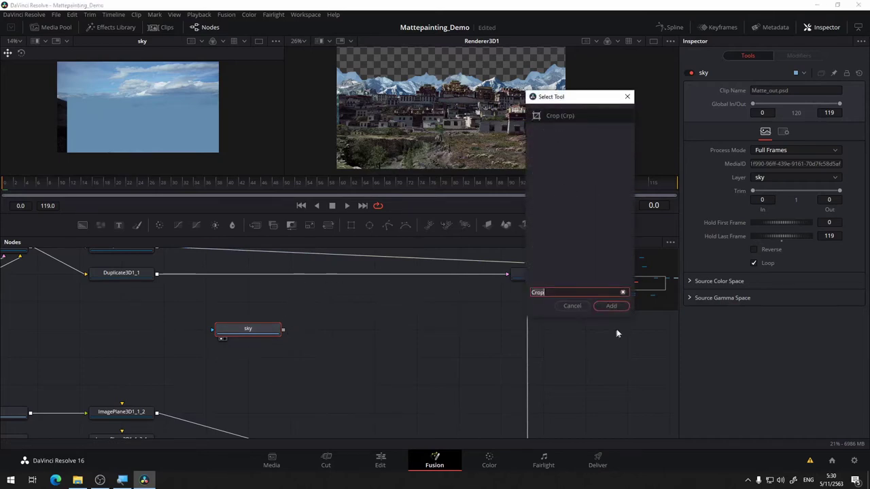
pyautogui.click(623, 309)
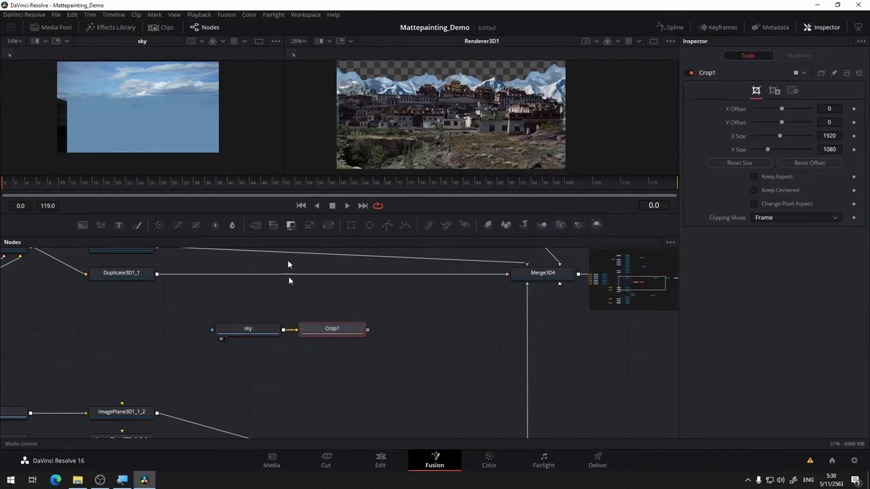
pyautogui.press('1')
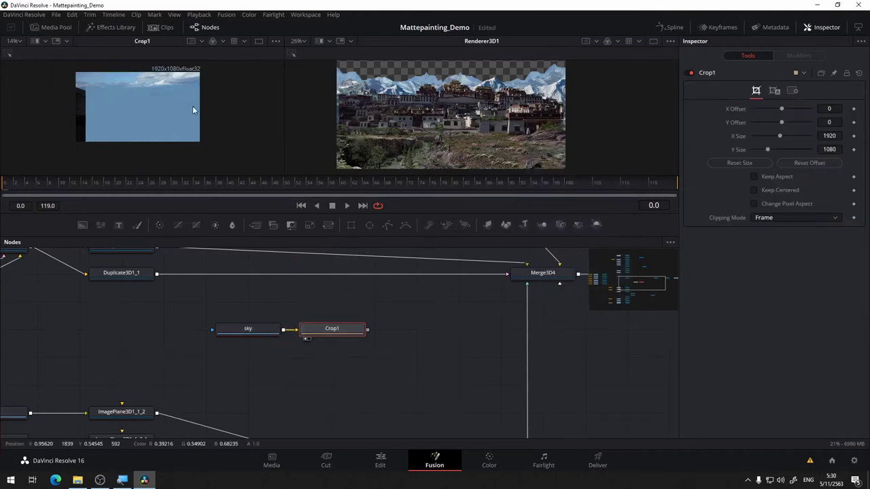
# Undo the addition of the Crop node and the move of the sky node
pyautogui.press('Delete')
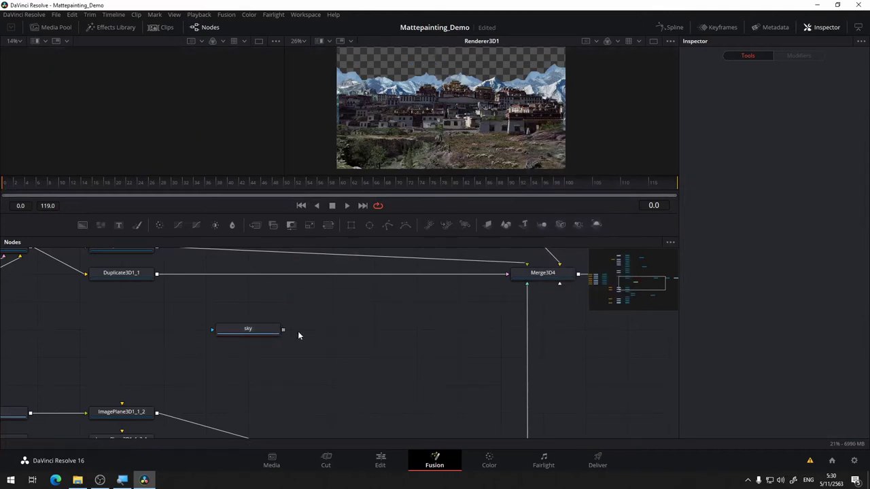
pyautogui.press('Delete')
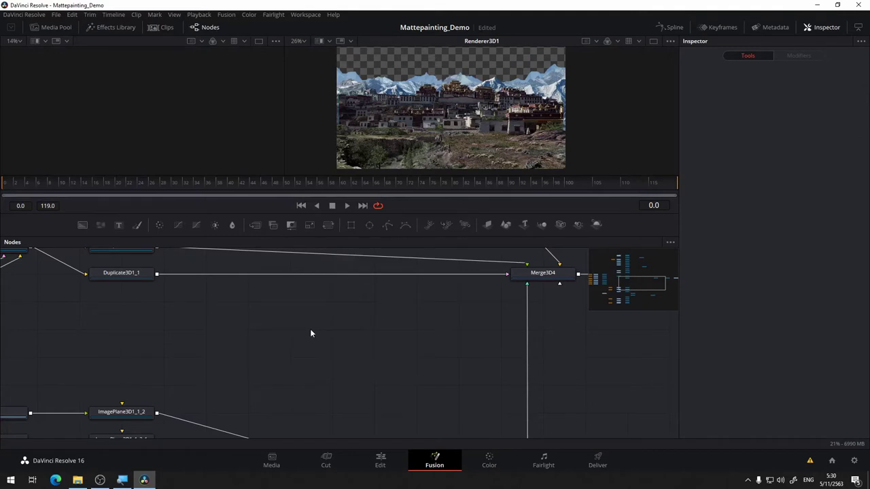
# Redo the undone sky node move and Crop tool addition, and preview the restored Crop1 node
pyautogui.click(72, 15)
pyautogui.click(89, 16)
pyautogui.click(68, 15)
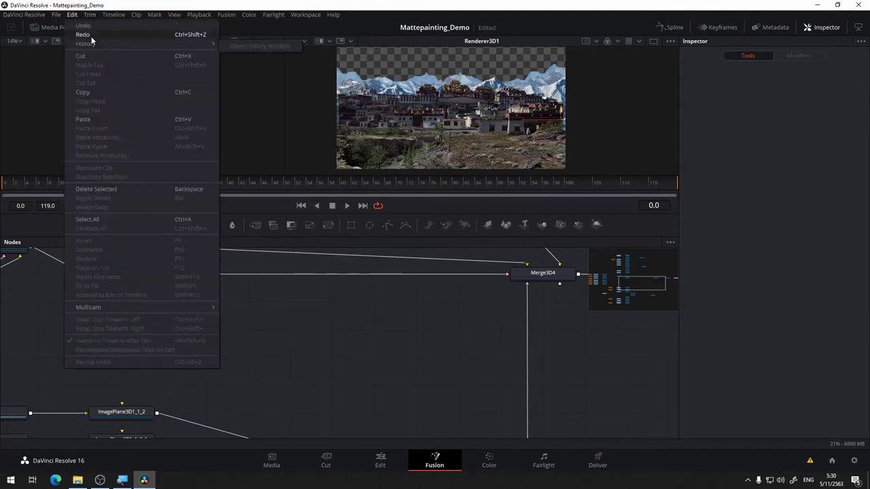
pyautogui.click(88, 34)
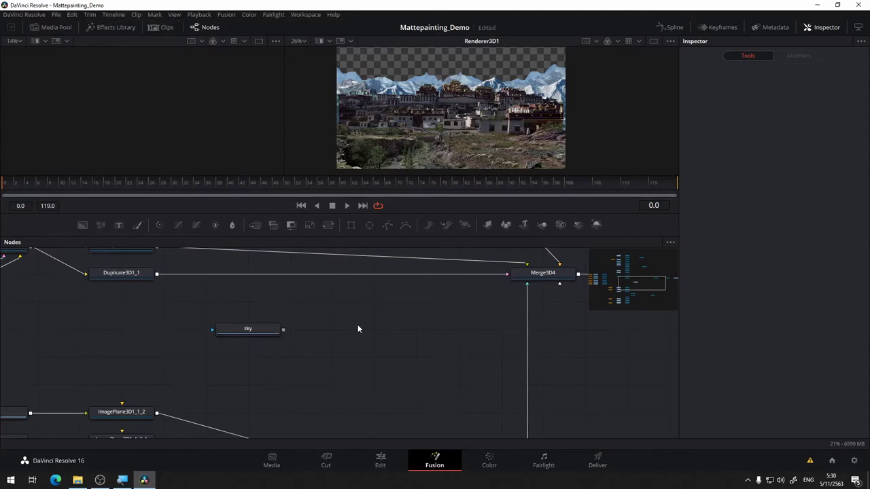
pyautogui.hotkey('ctrl', 'z')
pyautogui.moveTo(334, 333); pyautogui.dragTo(176, 85)
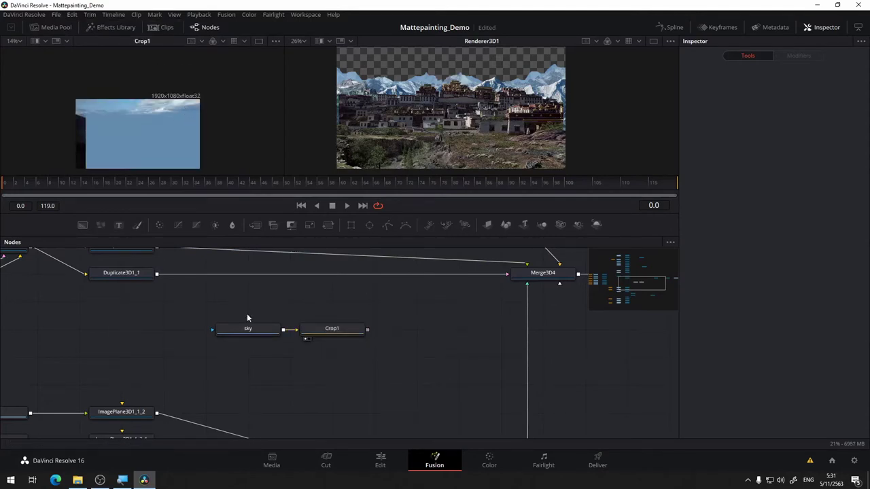
# Check Crop1's size settings and preview the uncropped sky image for its frame resolution
pyautogui.click(353, 328)
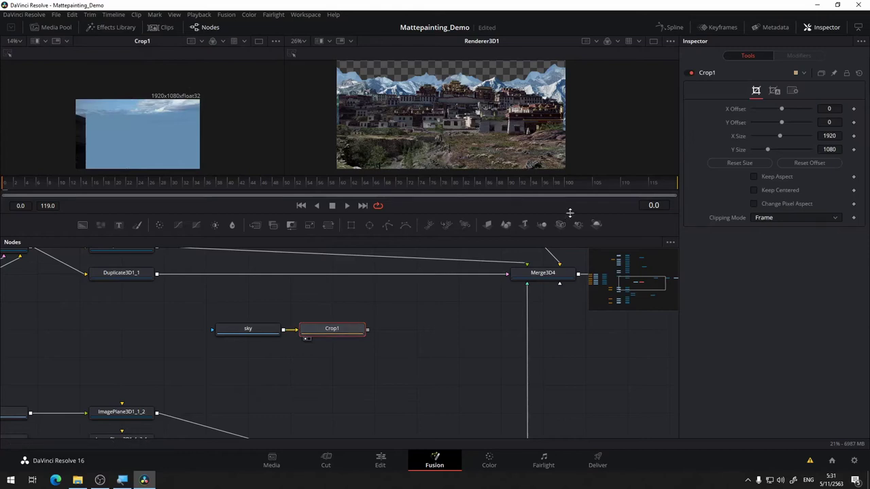
pyautogui.click(267, 331)
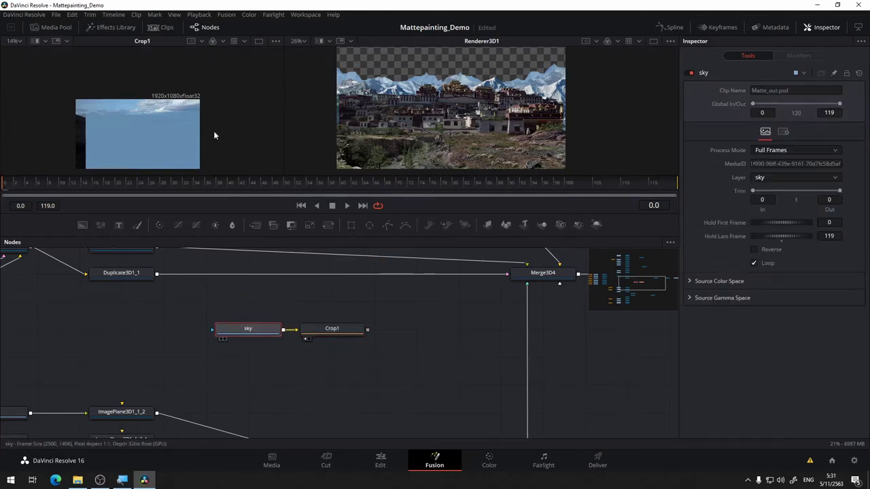
pyautogui.press('1')
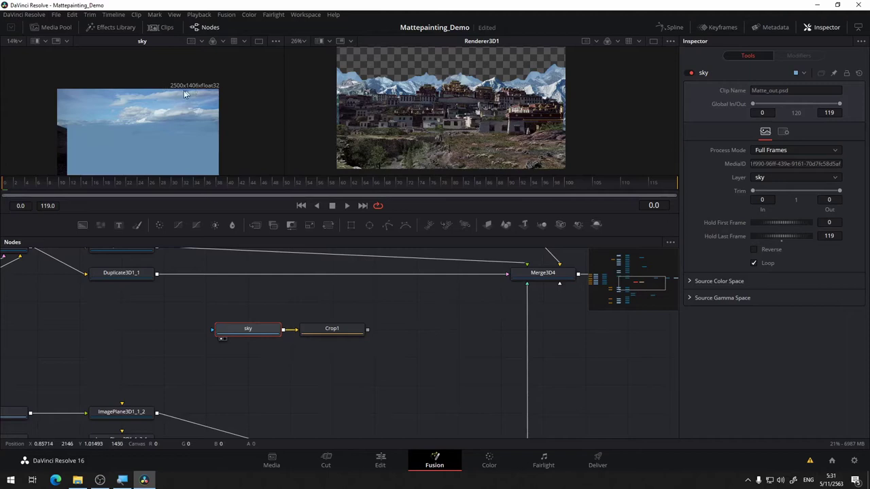
# Set Crop1's Y Size to 1406 and preview the cropped sky
pyautogui.click(345, 329)
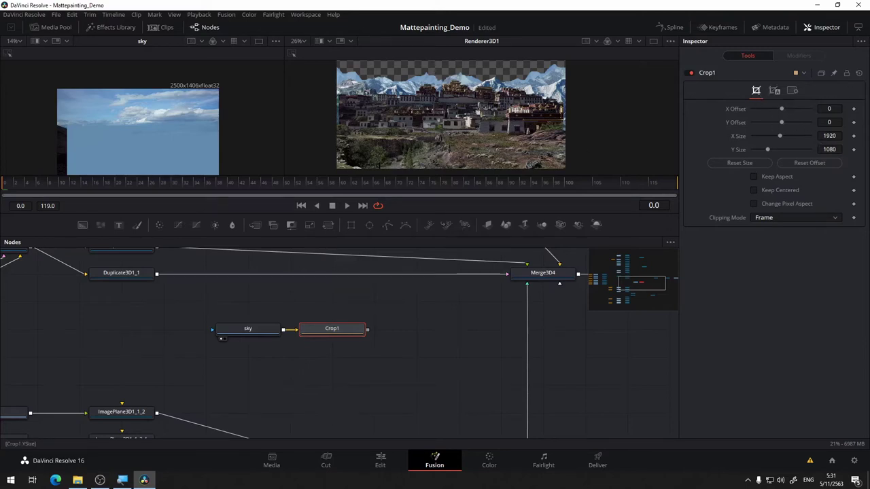
pyautogui.doubleClick(828, 150)
pyautogui.write('1406')
pyautogui.press('Tab')
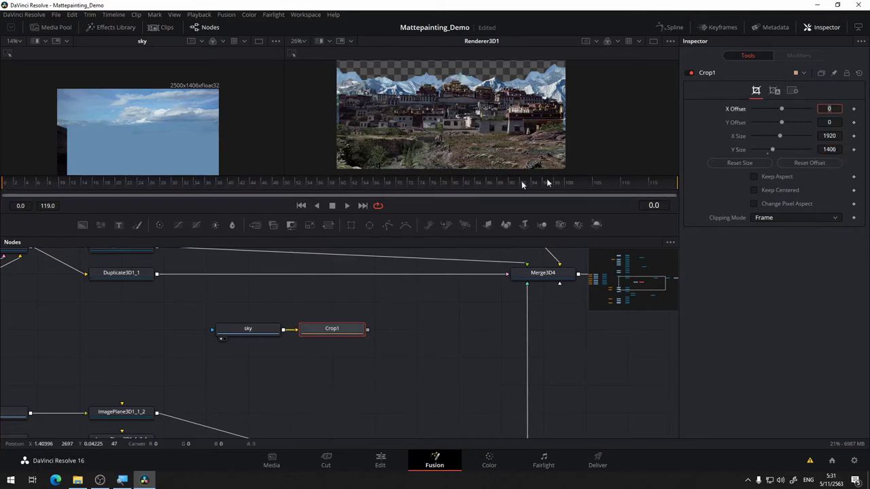
pyautogui.press('1')
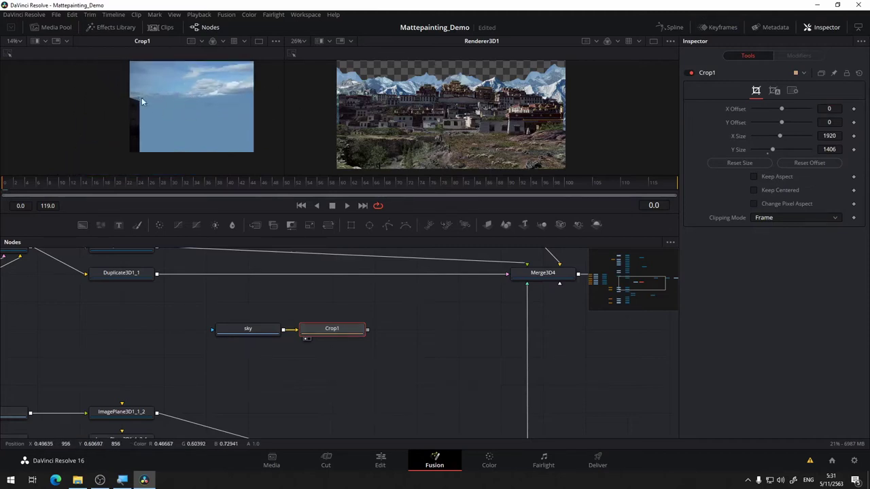
# Check Crop1's Clipping Mode options and try reducing its X Size to about 1613
pyautogui.click(808, 215)
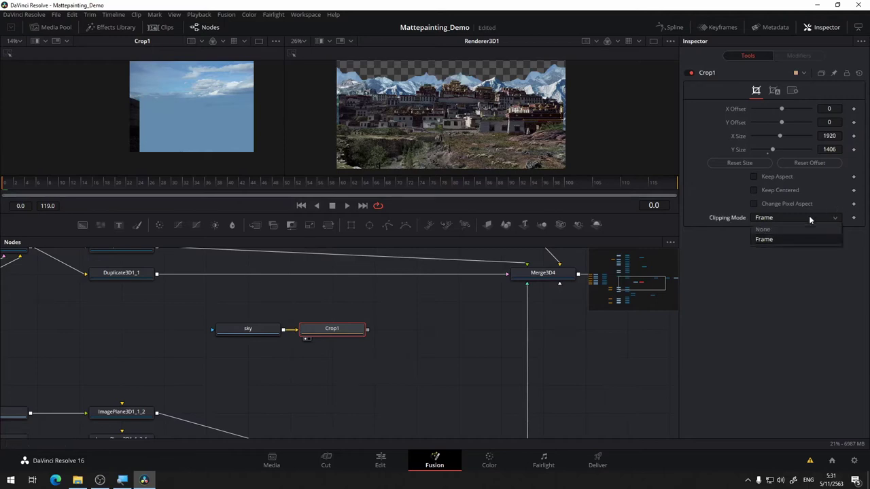
pyautogui.click(809, 215)
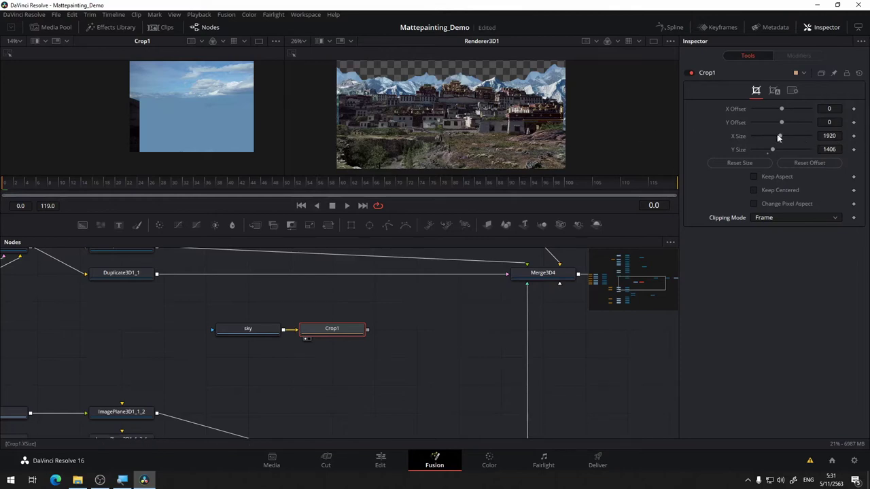
pyautogui.moveTo(779, 136)
pyautogui.mouseDown()
pyautogui.moveTo(800, 141)
pyautogui.moveTo(775, 137)
pyautogui.mouseUp()
# Undo the X Size and Y Size changes and delete the Crop1 node after sky
pyautogui.hotkey('ctrl', 'z')
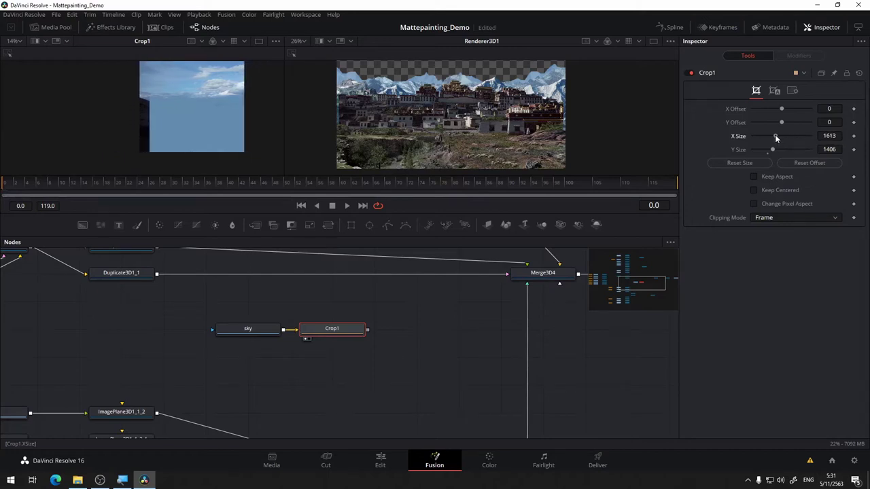
pyautogui.hotkey('ctrl', 'z')
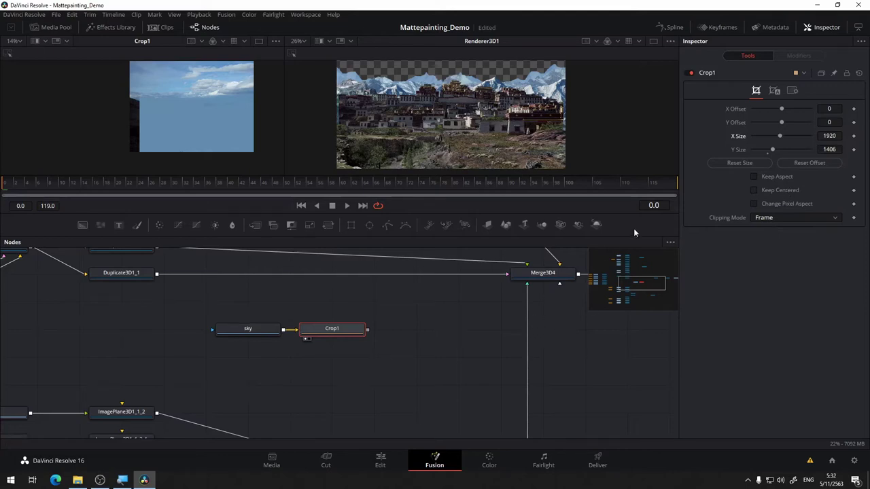
pyautogui.hotkey('ctrl', 'z')
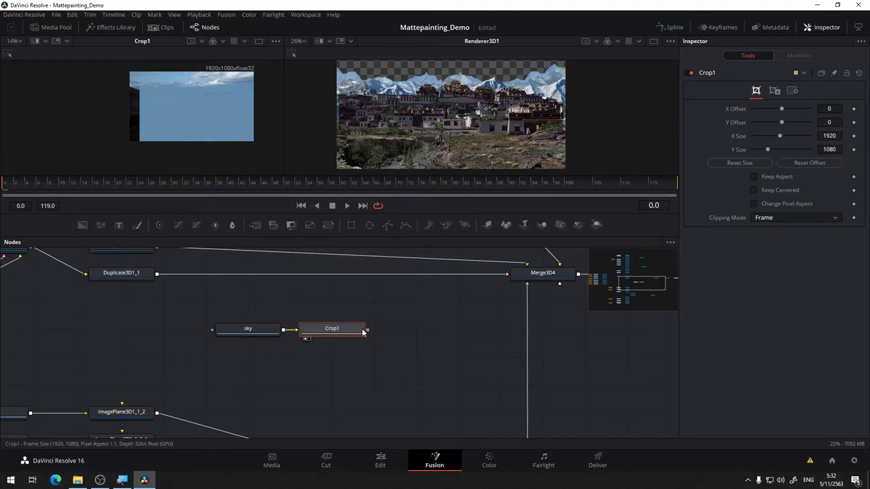
pyautogui.press('Delete')
# Try masking the sky node directly with a Rectangle mask, and remove the mask
pyautogui.hscroll(-2, 398, 342)
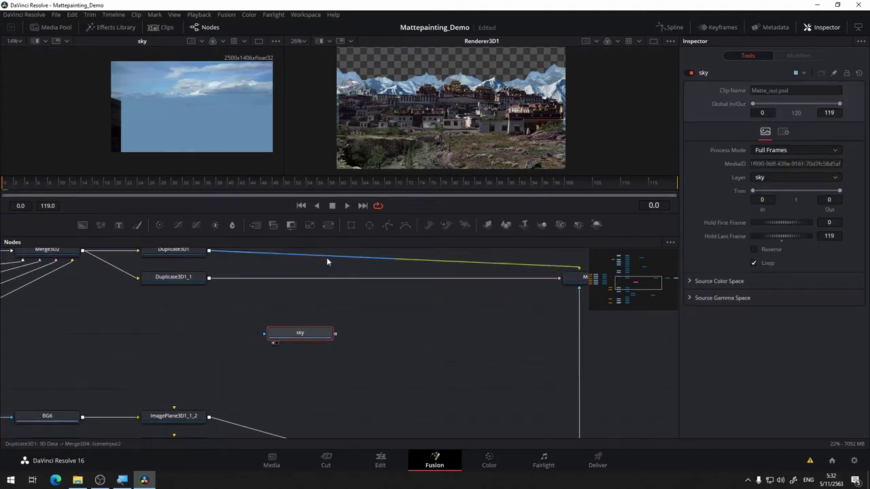
pyautogui.click(352, 225)
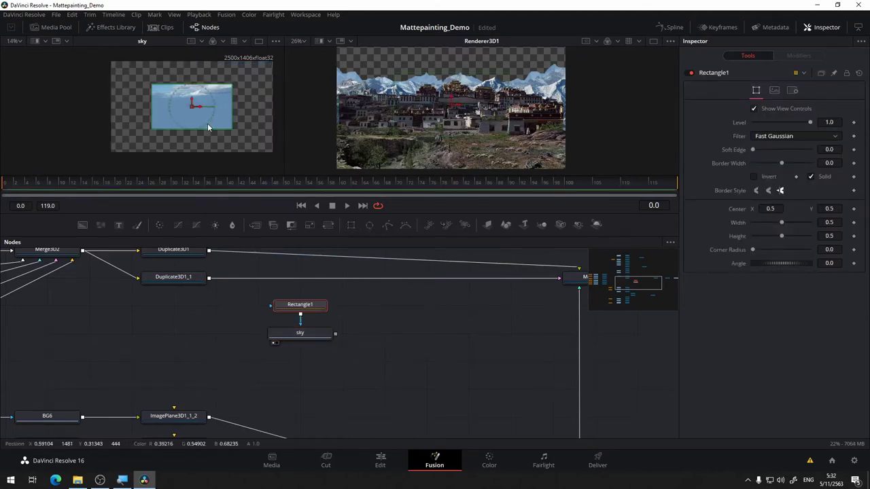
pyautogui.moveTo(208, 123); pyautogui.dragTo(186, 121)
pyautogui.hotkey('ctrl', 'z')
pyautogui.scroll(2, 199, 109)
pyautogui.press('Delete')
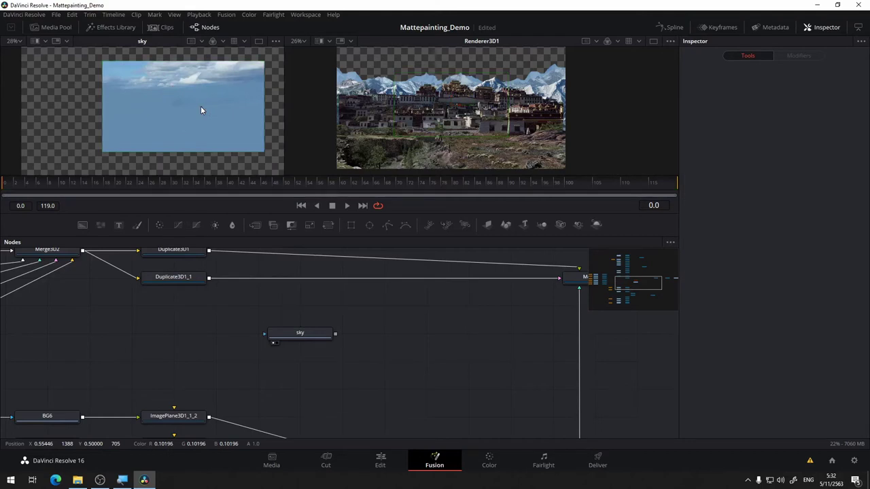
# Add an unconnected Rectangle mask about 0.97 wide and 1.03 high, centred at about X 0.548 to exclude the sky's dark left strip
pyautogui.scroll(2, 247, 123)
pyautogui.scroll(-3, 242, 125)
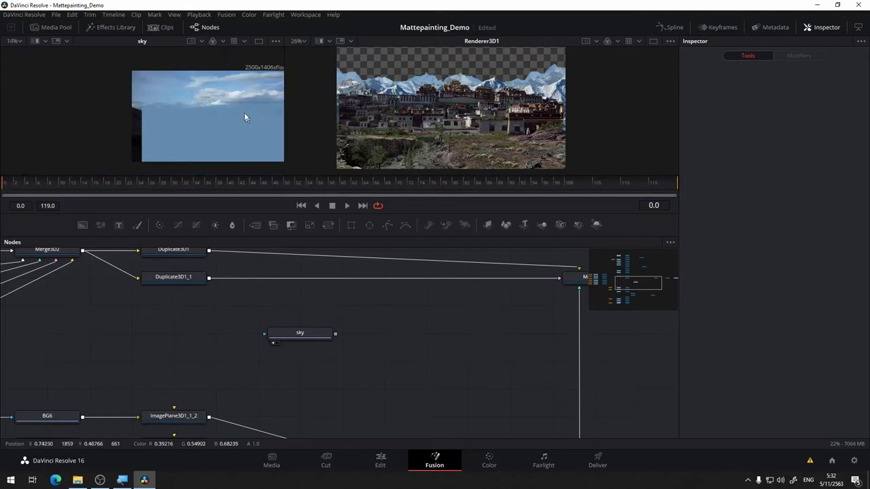
pyautogui.moveTo(224, 68); pyautogui.dragTo(179, 68)
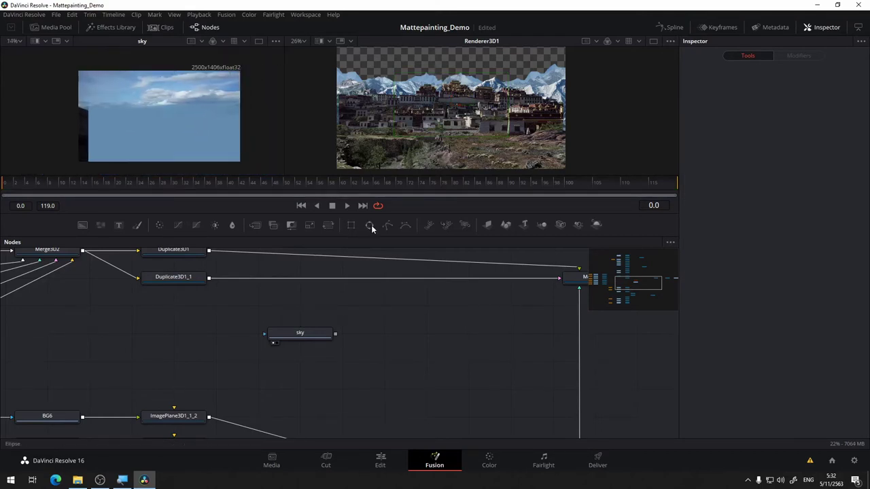
pyautogui.click(352, 226)
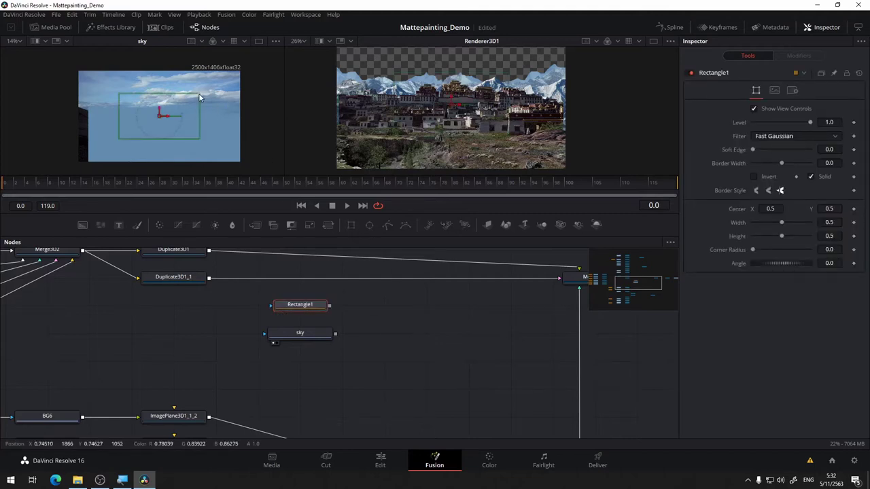
pyautogui.moveTo(199, 93); pyautogui.dragTo(238, 72)
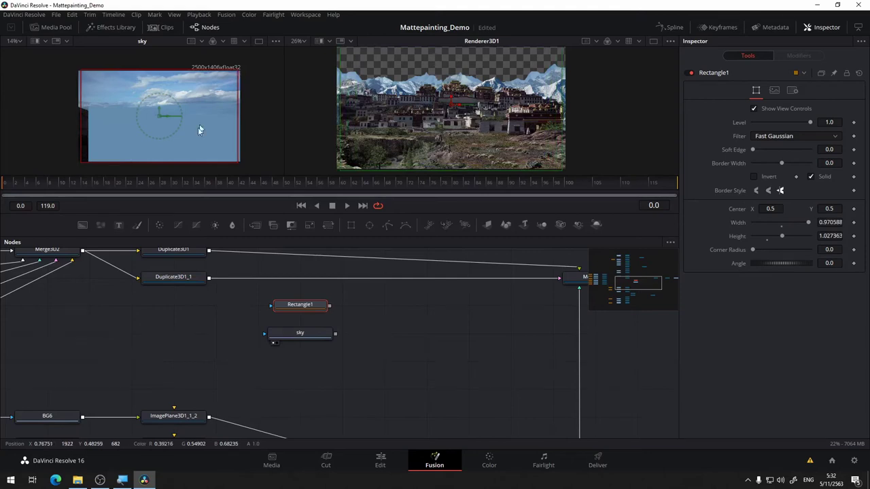
pyautogui.moveTo(167, 115); pyautogui.dragTo(175, 116)
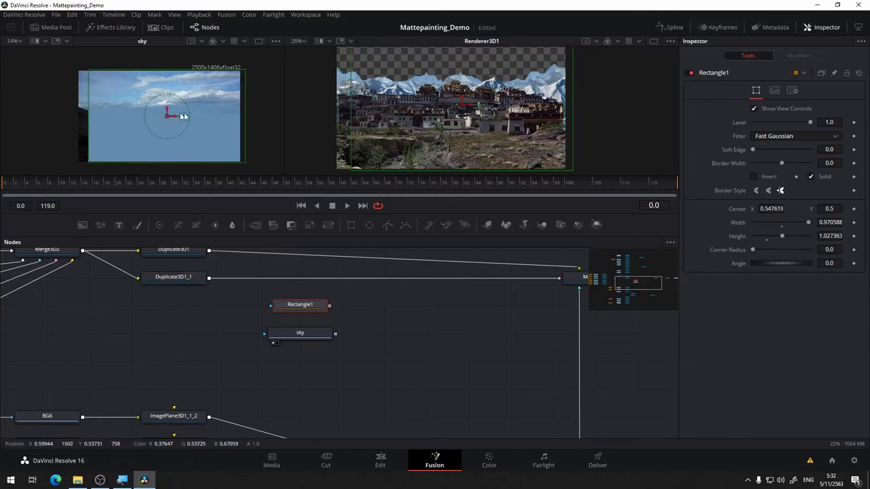
pyautogui.scroll(2, 116, 123)
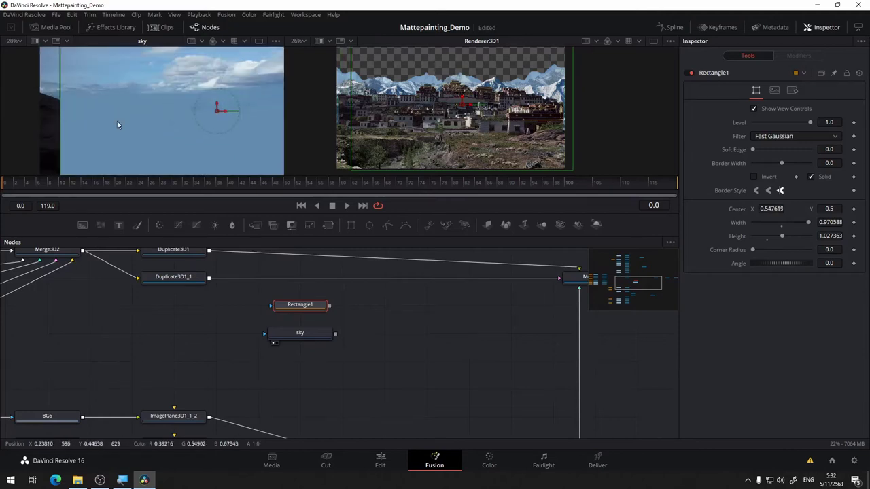
# Connect Rectangle1 to the sky node's mask input and line the two nodes up in a row
pyautogui.moveTo(304, 308); pyautogui.dragTo(265, 333)
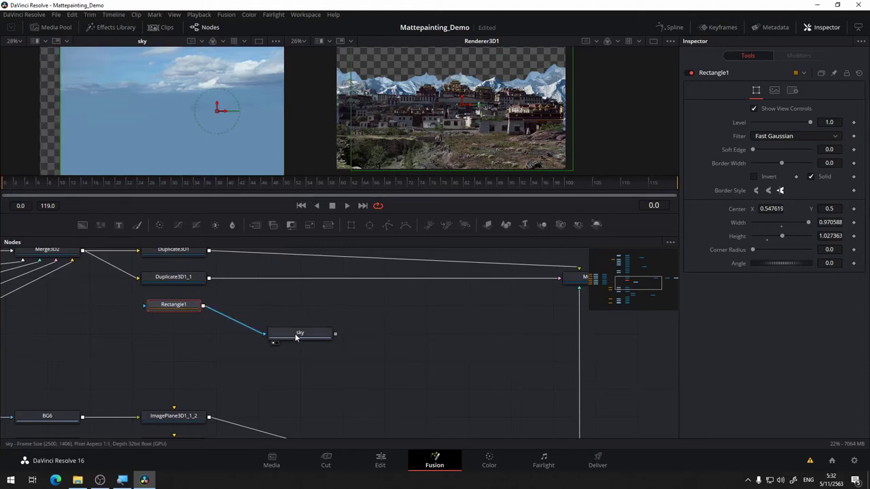
pyautogui.scroll(-2, 201, 119)
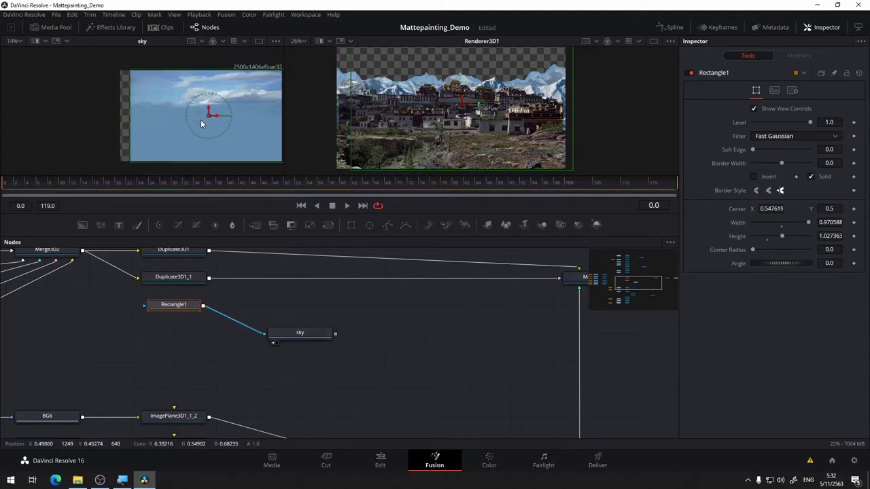
pyautogui.moveTo(301, 334); pyautogui.dragTo(303, 310)
pyautogui.click(273, 312)
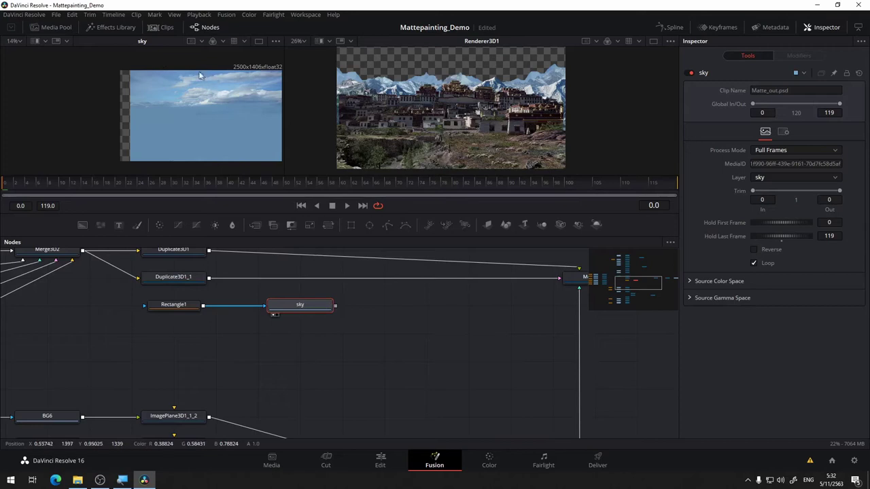
pyautogui.moveTo(192, 65); pyautogui.dragTo(153, 64)
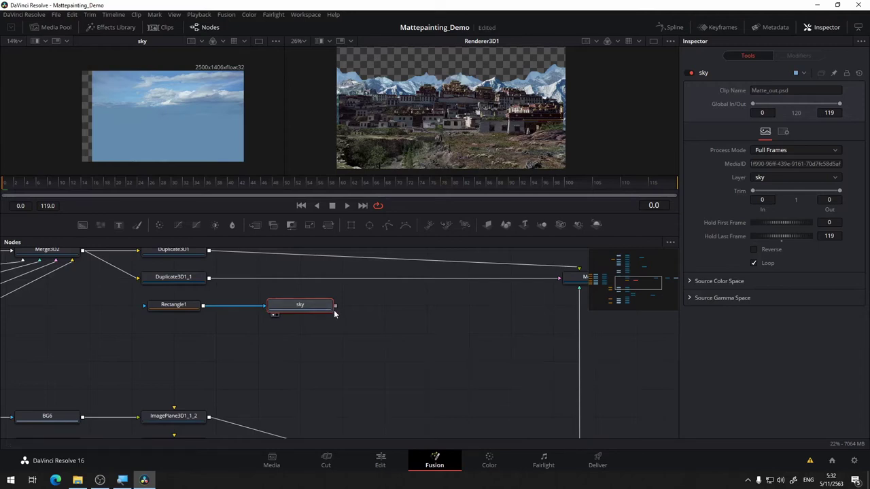
# Add a Transform tool after sky, shift its Center X to about 0.438 to close the left gap, and preview it
pyautogui.hotkey('shift', 'space')
pyautogui.write('tr')
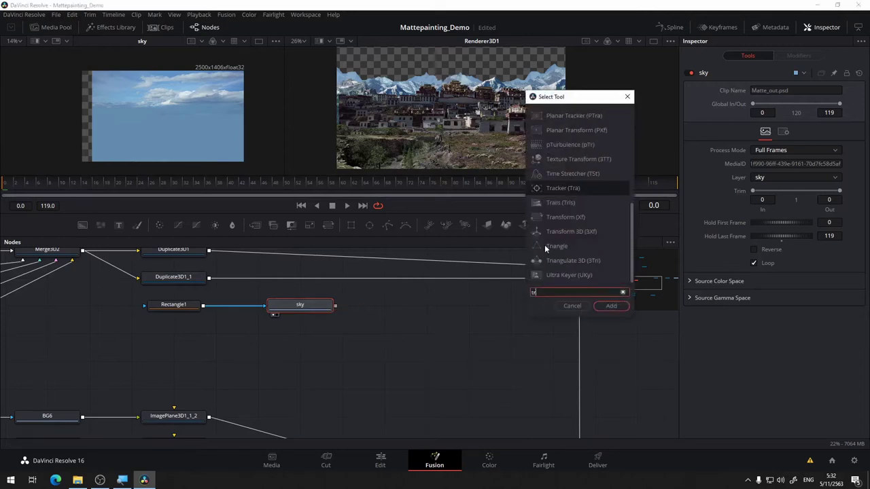
pyautogui.click(586, 217)
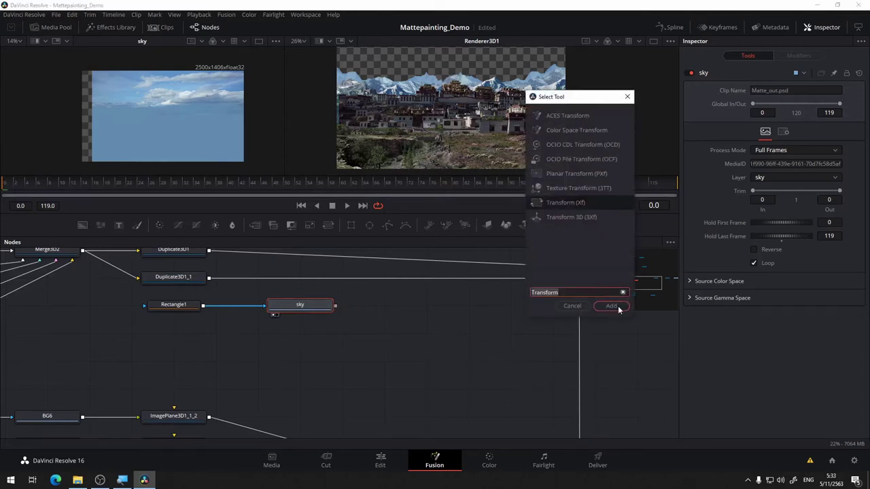
pyautogui.click(611, 306)
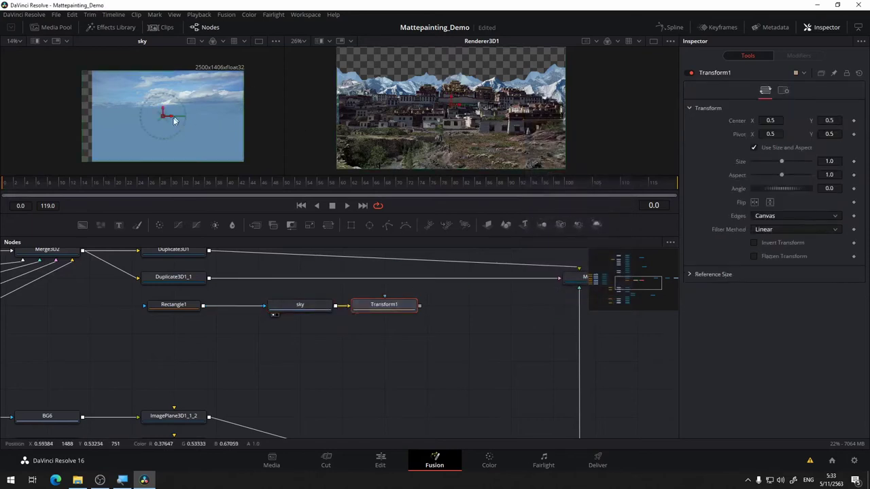
pyautogui.moveTo(171, 115); pyautogui.dragTo(169, 115)
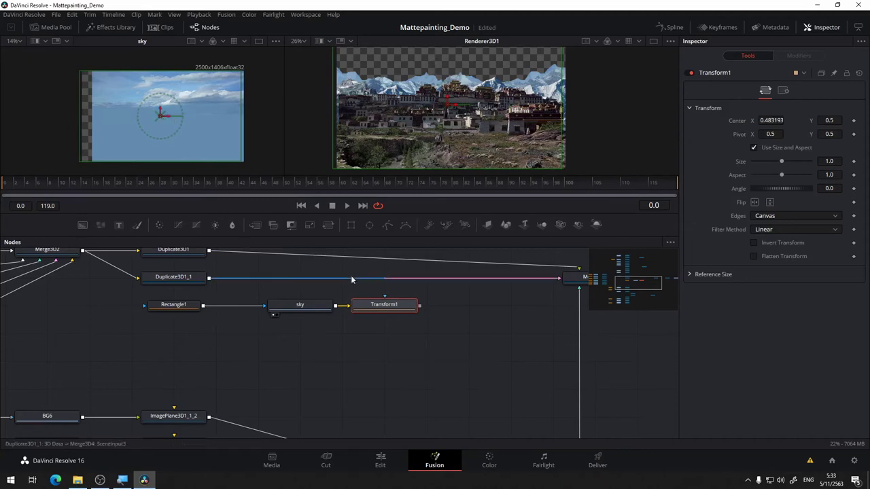
pyautogui.moveTo(393, 308); pyautogui.dragTo(161, 116)
# Add a Crop tool after Transform1 and preview its output
pyautogui.moveTo(412, 327); pyautogui.dragTo(321, 320)
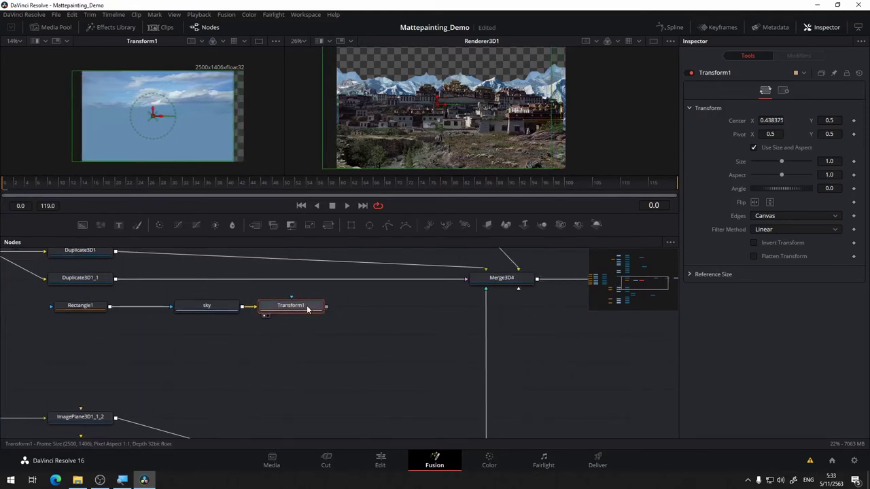
pyautogui.hotkey('shift', 'space')
pyautogui.write('crop')
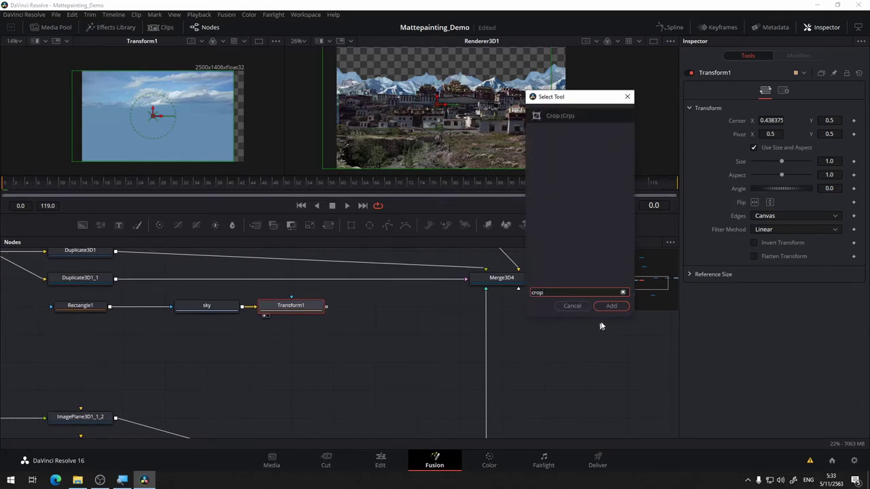
pyautogui.click(623, 310)
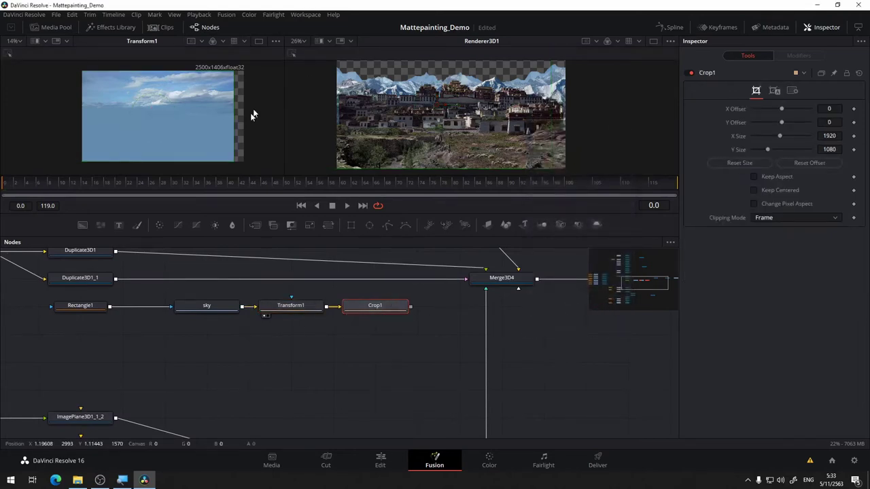
pyautogui.moveTo(364, 306); pyautogui.dragTo(207, 163)
# Set the crop's Y Size to 1406 and its X Size to 2500
pyautogui.click(824, 148)
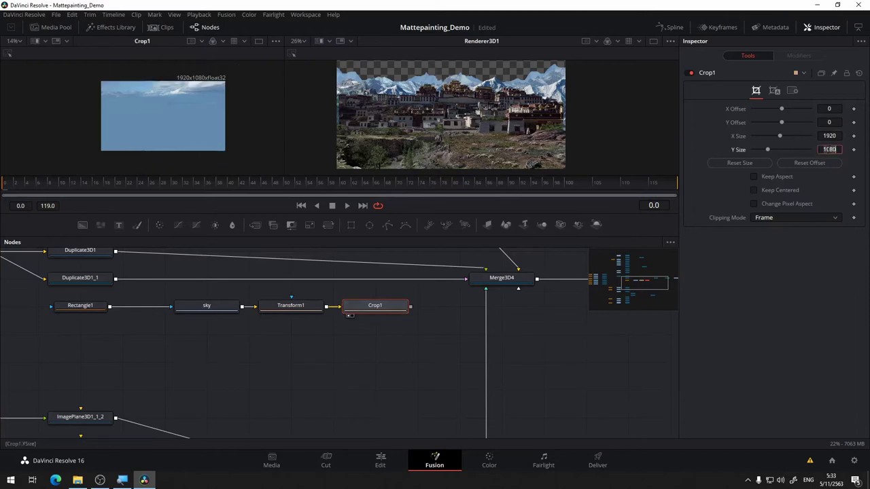
pyautogui.write('14')
pyautogui.press('Tab')
pyautogui.press('Tab')
pyautogui.press('Tab')
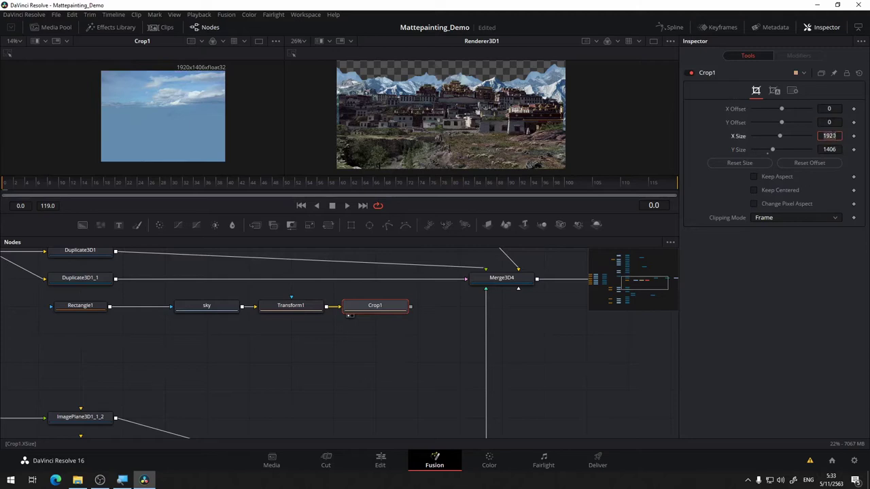
pyautogui.write('2500')
pyautogui.press('Tab')
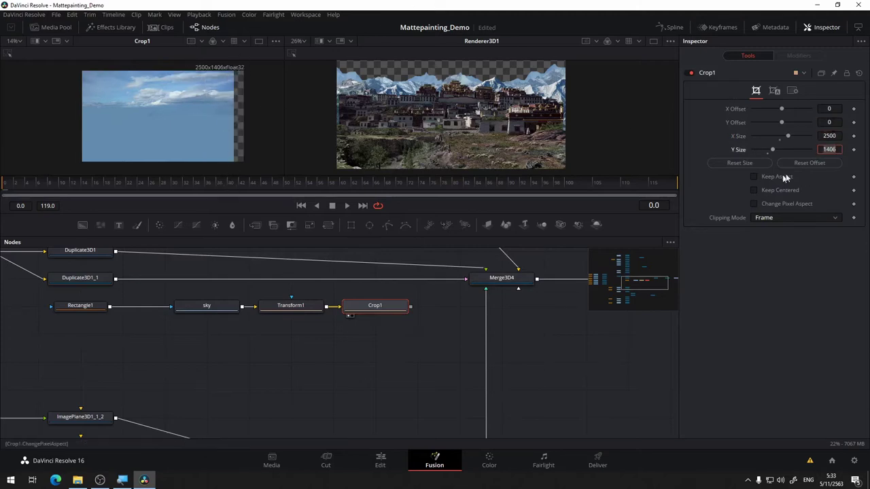
# Set the crop's X Size to 2300 to trim the empty strip beside the sky
pyautogui.click(829, 136)
pyautogui.doubleClick(828, 136)
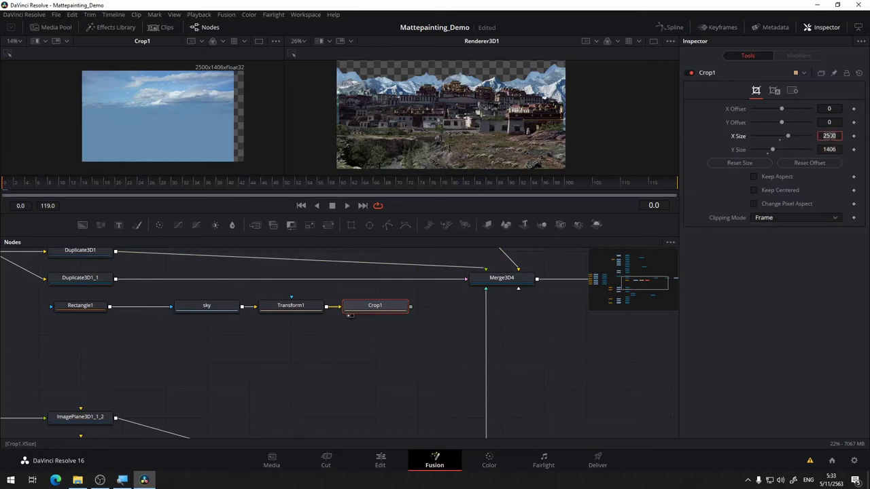
pyautogui.write('230')
pyautogui.press('Tab')
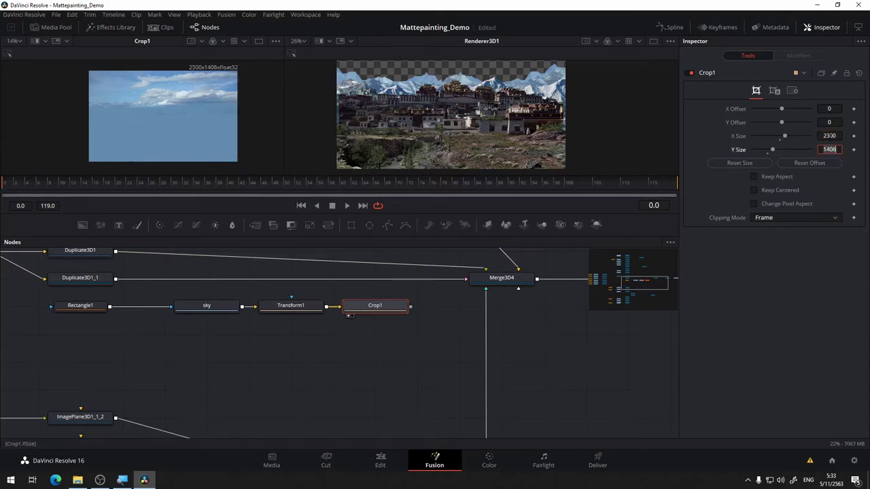
# Move the Rectangle1, sky, Transform1 and Crop1 nodes together down and away from Merge3D4 to make room for another node
pyautogui.moveTo(466, 337); pyautogui.dragTo(519, 333)
pyautogui.moveTo(338, 367); pyautogui.dragTo(281, 391)
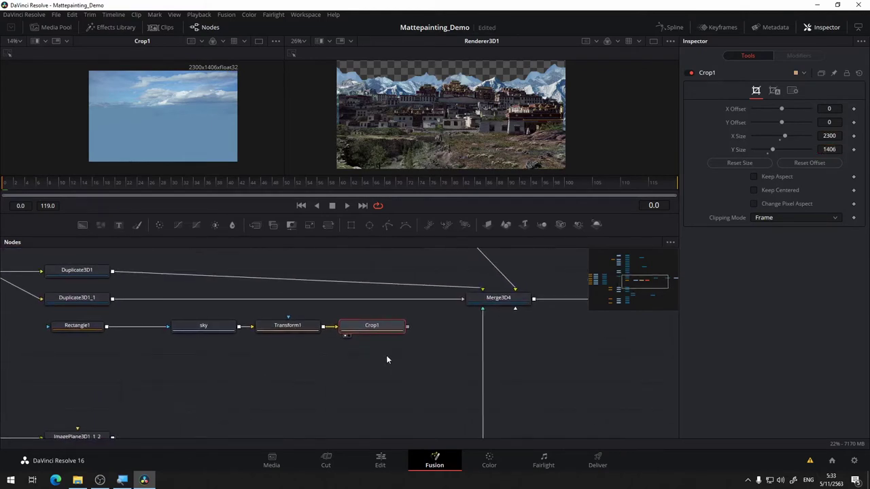
pyautogui.moveTo(592, 119); pyautogui.dragTo(620, 148)
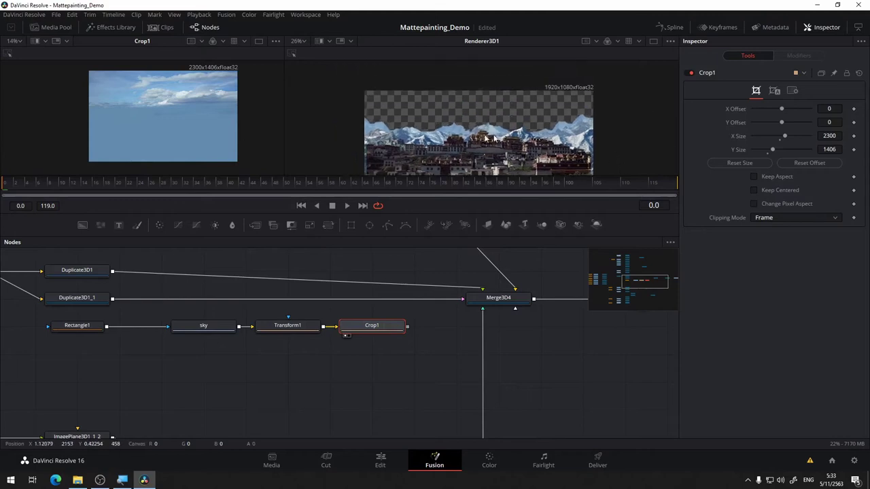
pyautogui.moveTo(351, 397); pyautogui.dragTo(386, 339)
pyautogui.moveTo(328, 409); pyautogui.dragTo(359, 427)
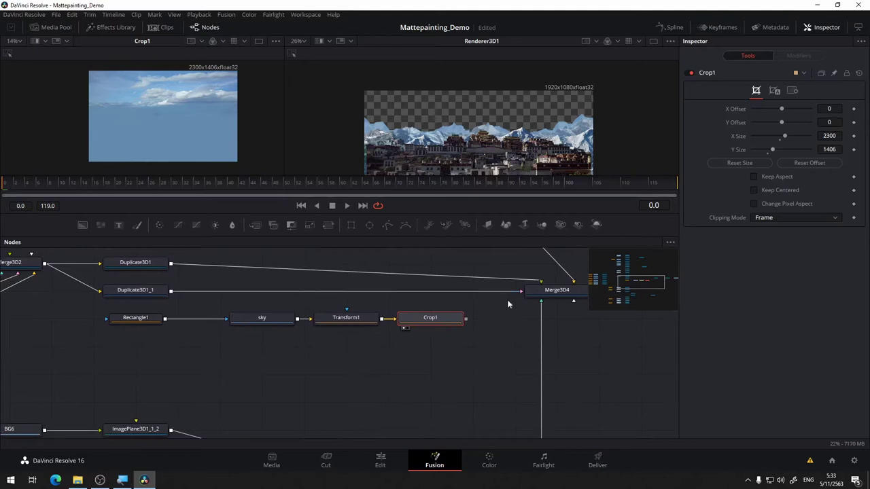
pyautogui.moveTo(507, 299); pyautogui.dragTo(98, 355)
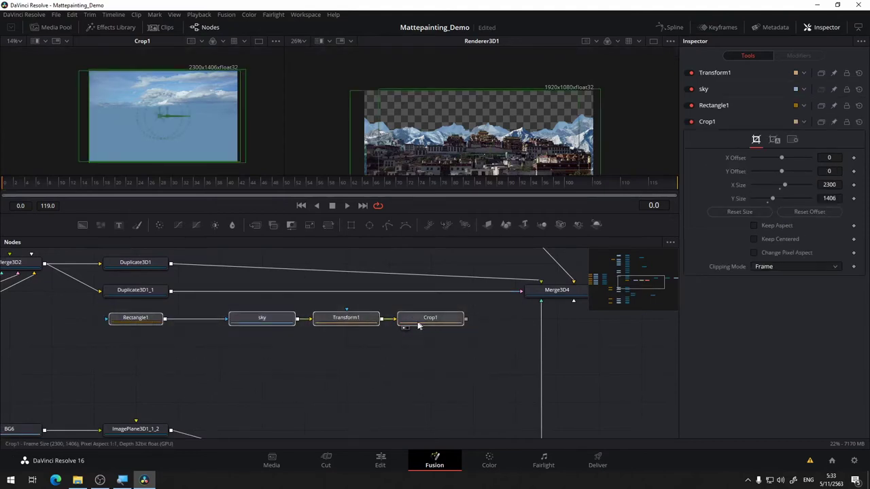
pyautogui.moveTo(419, 326); pyautogui.dragTo(275, 360)
pyautogui.moveTo(387, 362); pyautogui.dragTo(363, 363)
pyautogui.click(428, 367)
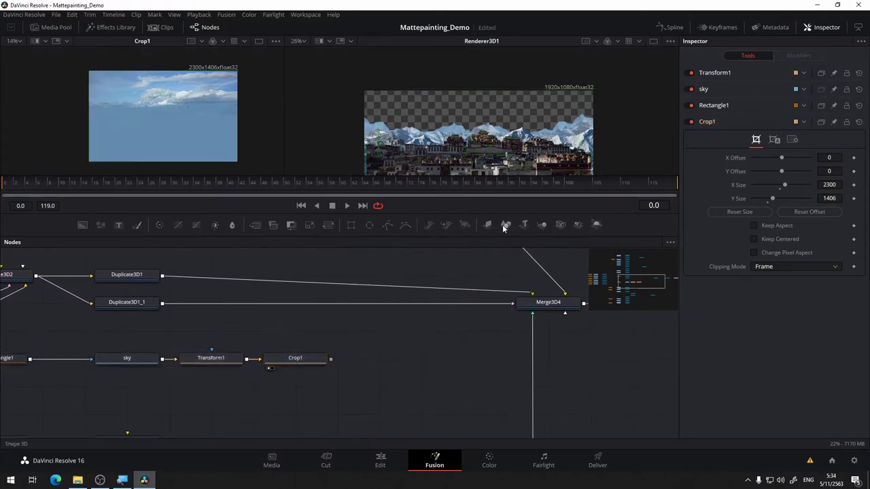
# Add a Shape3D node set to Sphere after Crop1, feed the cropped sky into it, and connect it to Merge3D4
pyautogui.moveTo(506, 226); pyautogui.dragTo(425, 360)
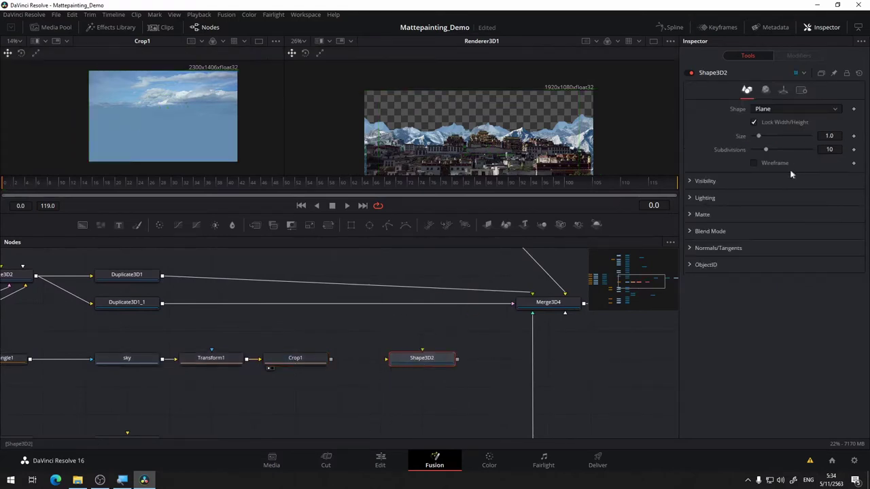
pyautogui.click(773, 110)
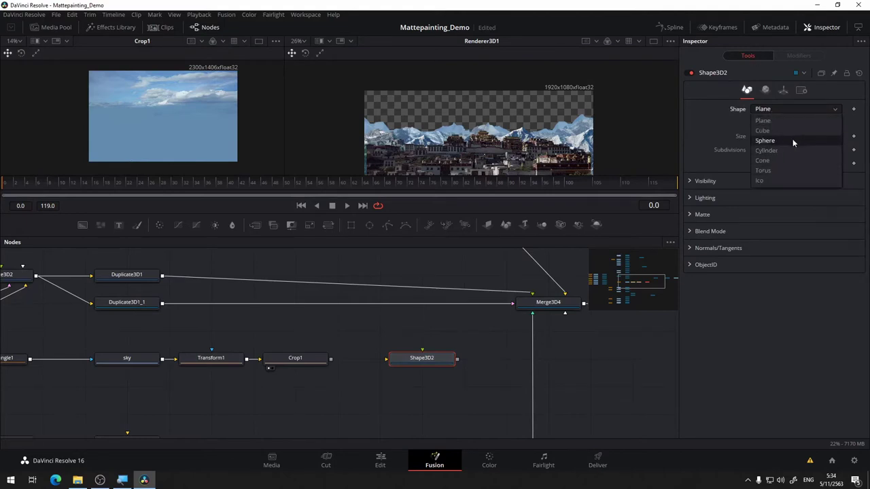
pyautogui.click(792, 140)
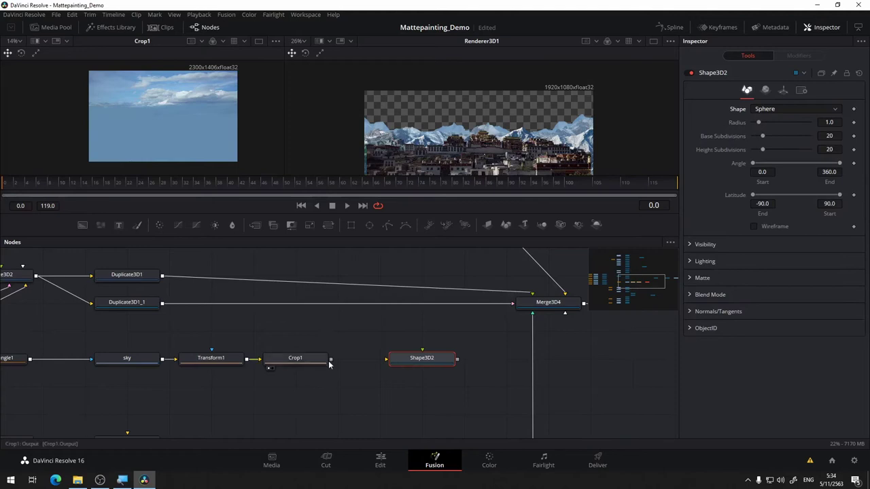
pyautogui.moveTo(336, 360); pyautogui.dragTo(543, 303)
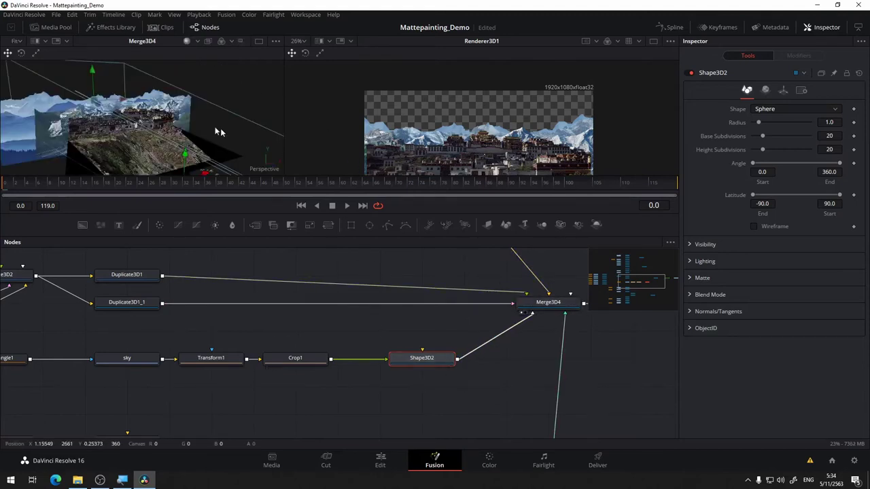
# Save the project and enlarge the sky sphere to a radius of 10, checking it in the 3D scene
pyautogui.moveTo(217, 129); pyautogui.dragTo(240, 87)
pyautogui.moveTo(172, 126); pyautogui.dragTo(230, 173)
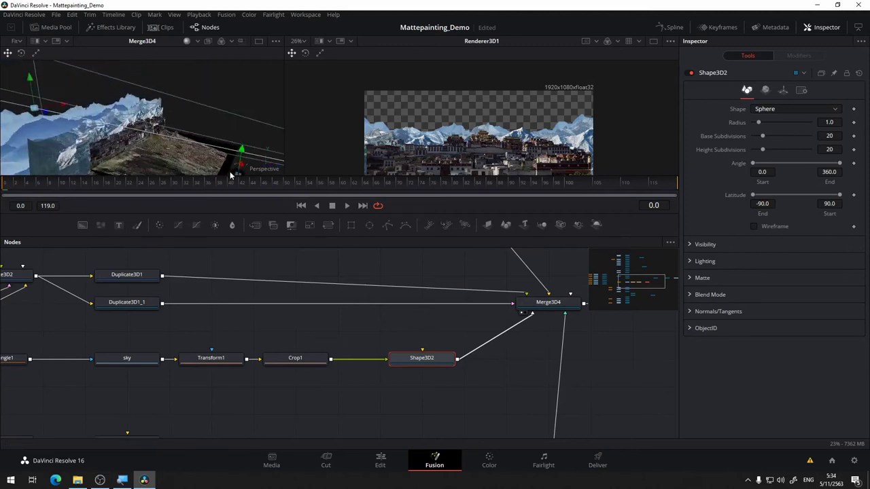
pyautogui.moveTo(249, 133); pyautogui.dragTo(251, 112)
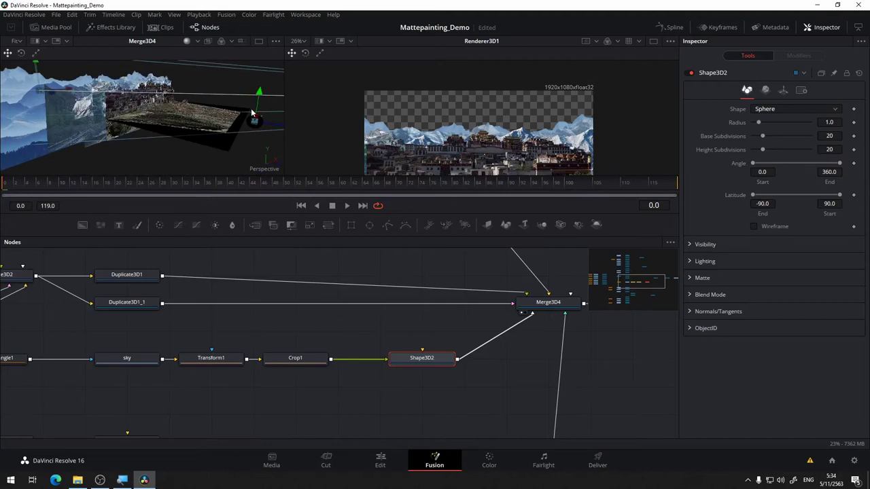
pyautogui.hotkey('ctrl', 's')
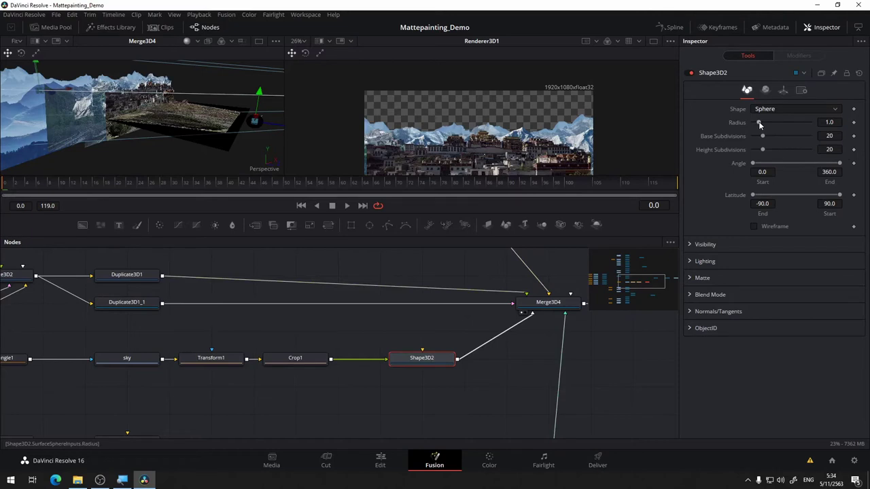
pyautogui.moveTo(759, 124); pyautogui.dragTo(809, 123)
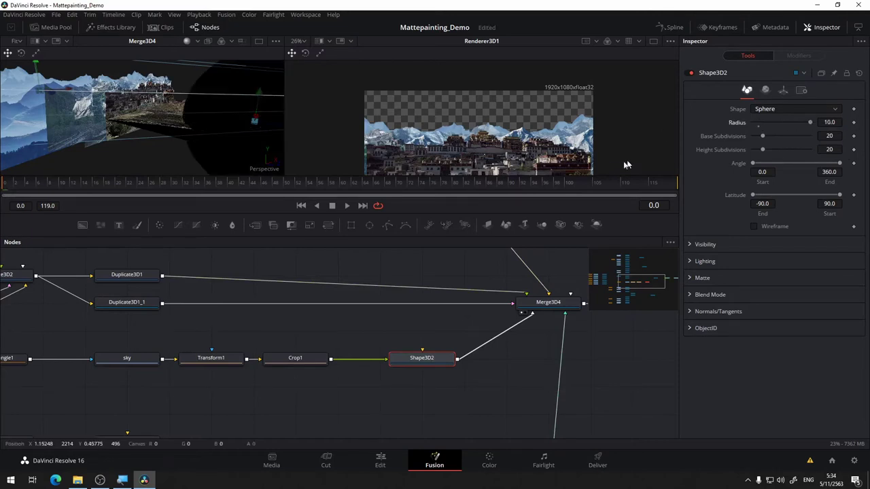
pyautogui.moveTo(233, 111)
pyautogui.mouseDown()
pyautogui.moveTo(147, 97)
pyautogui.moveTo(228, 127)
pyautogui.mouseUp()
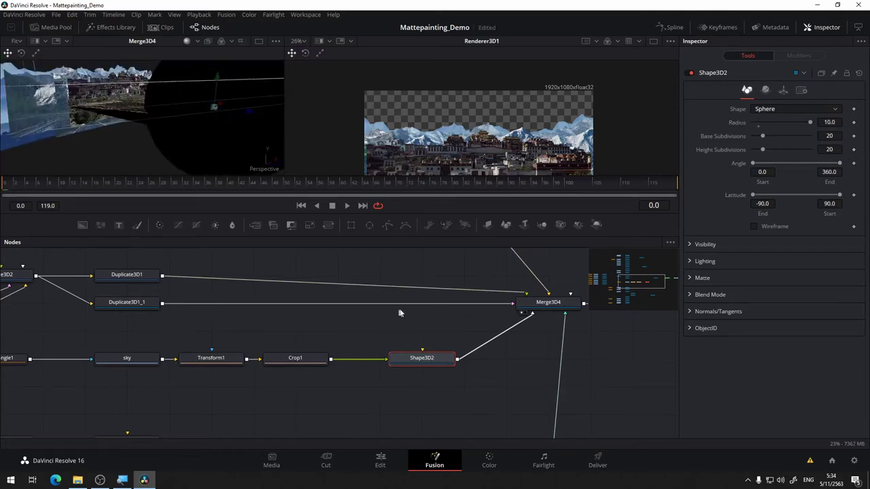
pyautogui.moveTo(389, 340); pyautogui.dragTo(377, 326)
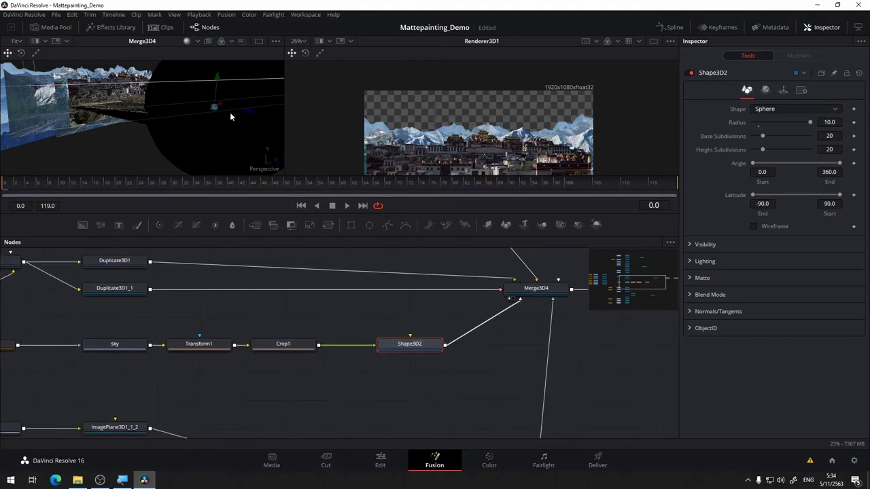
pyautogui.moveTo(185, 161); pyautogui.dragTo(144, 159)
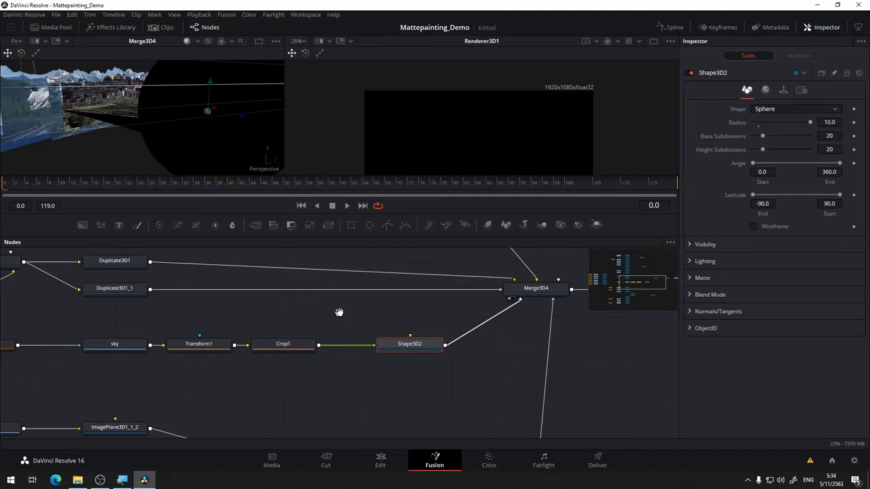
# Examine the transform settings of ImagePlane3D1_2 and the camera projection settings of Camera3D1
pyautogui.moveTo(339, 312); pyautogui.dragTo(517, 382)
pyautogui.moveTo(363, 292); pyautogui.dragTo(381, 418)
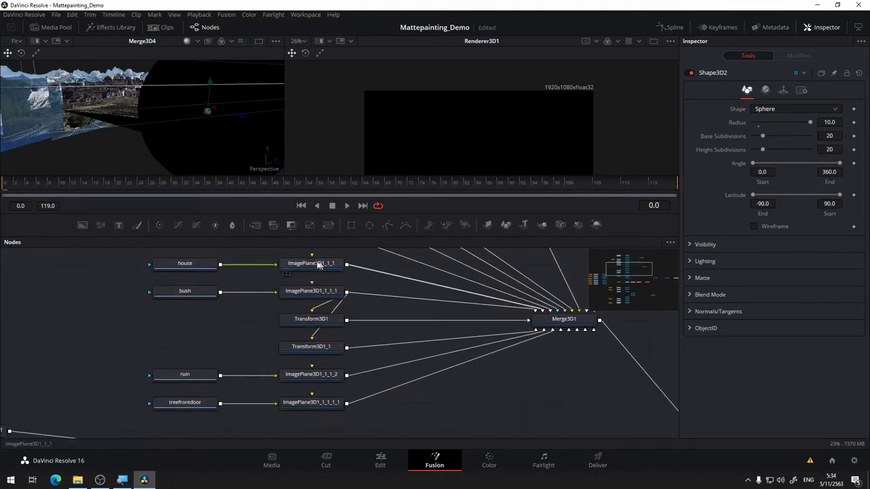
pyautogui.scroll(5, 266, 297)
pyautogui.click(303, 283)
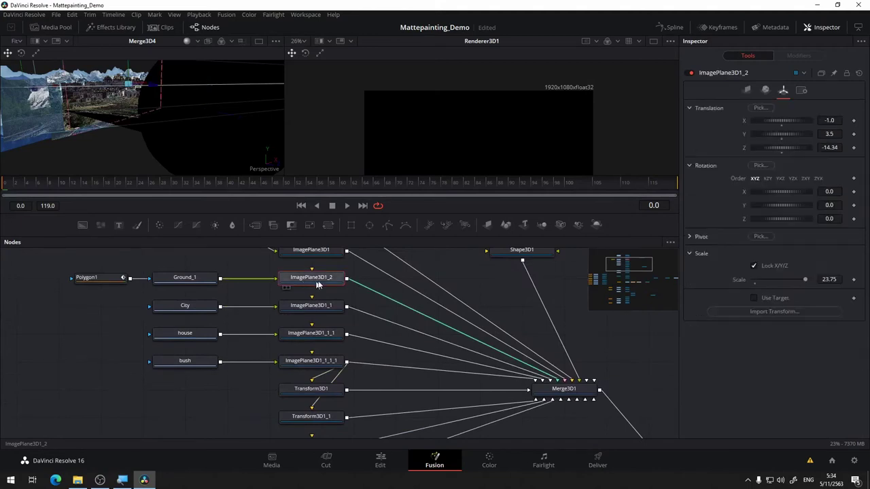
pyautogui.scroll(5, 433, 266)
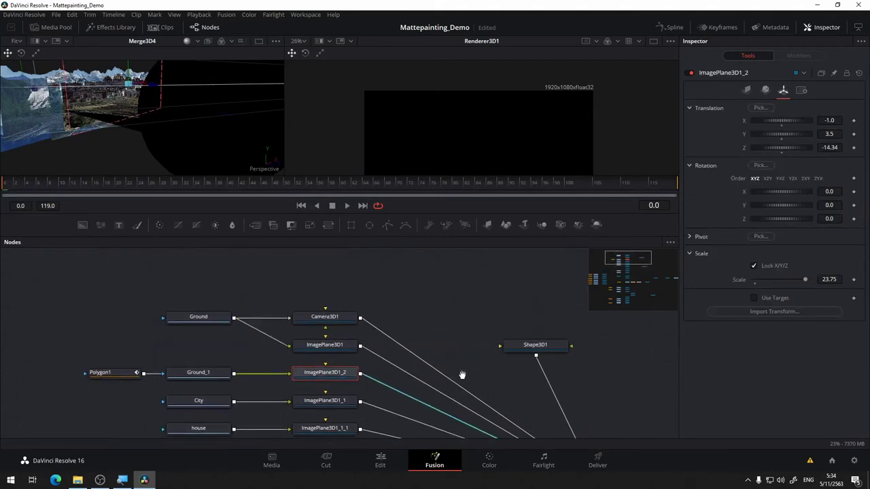
pyautogui.click(318, 302)
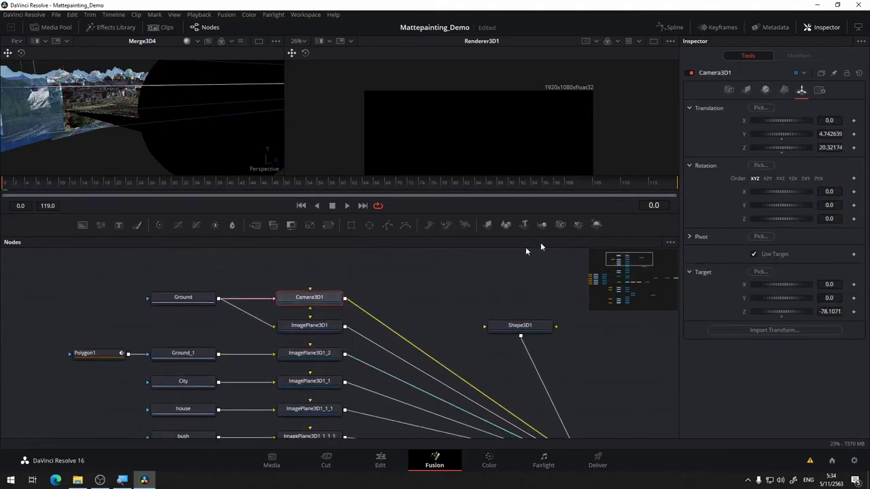
pyautogui.click(783, 92)
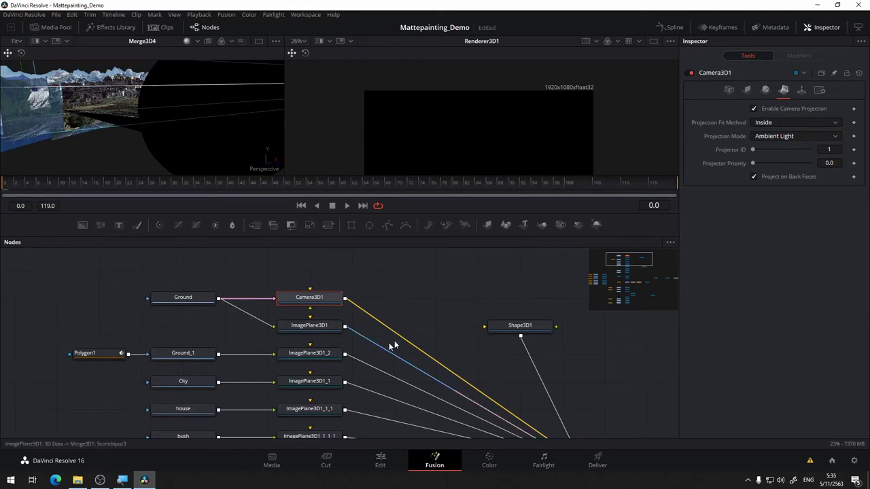
# Turn off Affected by Lights for the Shape3D2 sky sphere and check its texture in the 3D scene
pyautogui.moveTo(450, 312); pyautogui.dragTo(492, 235)
pyautogui.moveTo(240, 410); pyautogui.dragTo(256, 243)
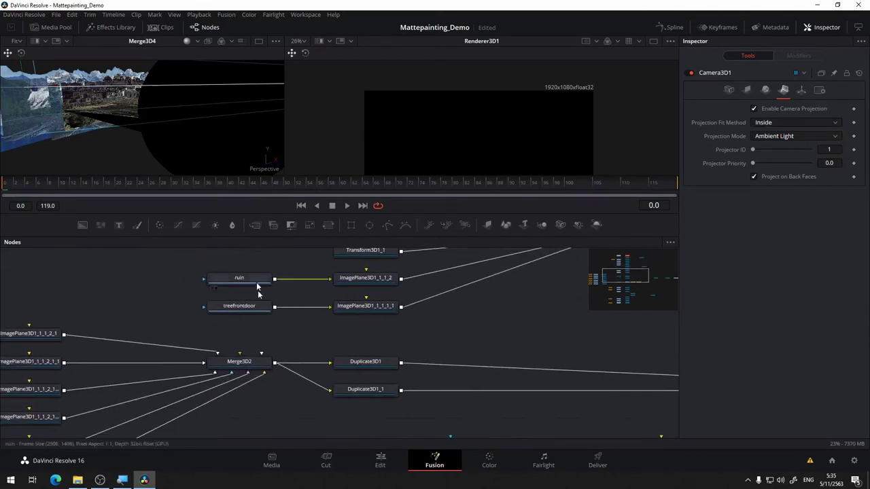
pyautogui.moveTo(435, 332); pyautogui.dragTo(330, 229)
pyautogui.moveTo(427, 415); pyautogui.dragTo(339, 406)
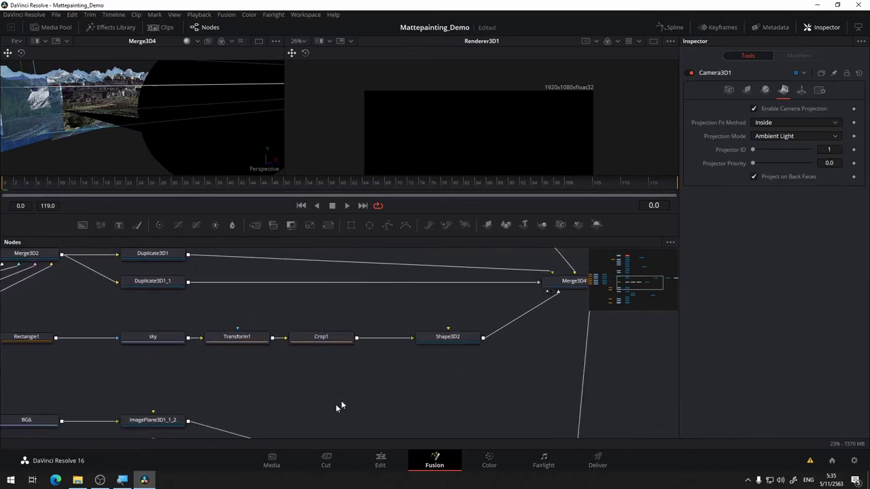
pyautogui.click(462, 338)
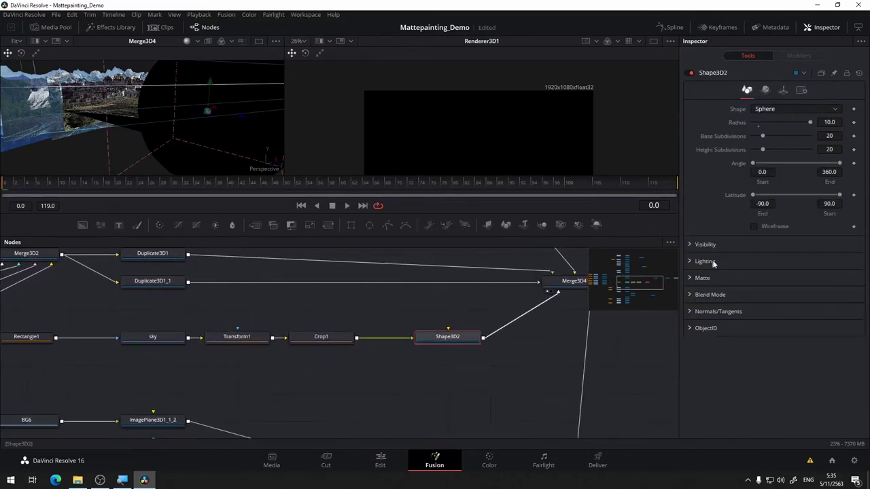
pyautogui.click(688, 261)
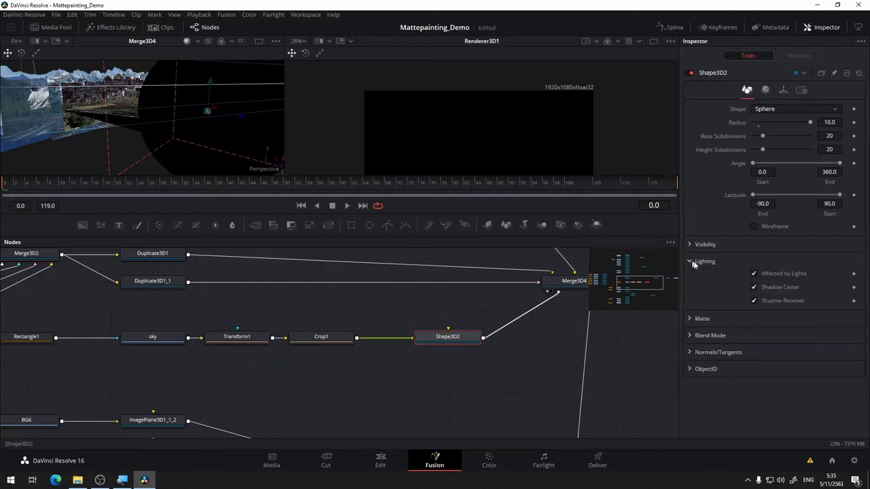
pyautogui.click(754, 274)
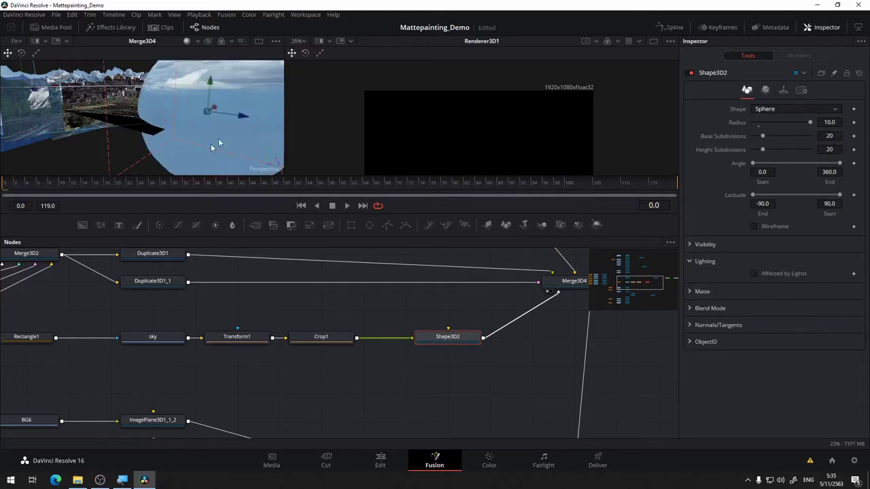
pyautogui.moveTo(197, 124); pyautogui.dragTo(195, 151)
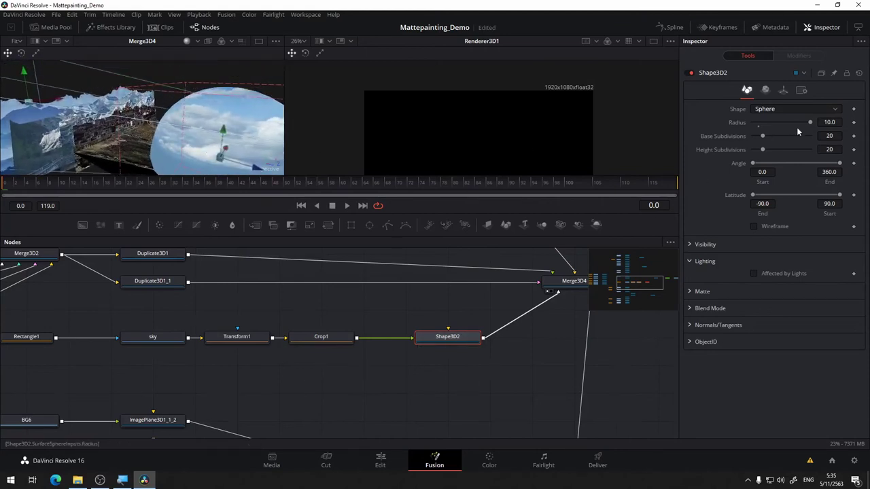
# Try a radius of 30 for the Shape3D2 sky sphere and check how it surrounds the scene
pyautogui.doubleClick(828, 122)
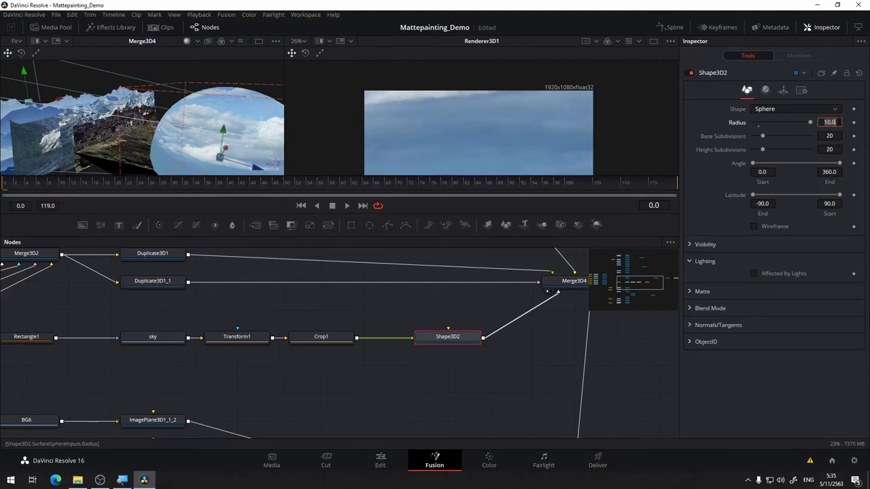
pyautogui.write('30')
pyautogui.press('Tab')
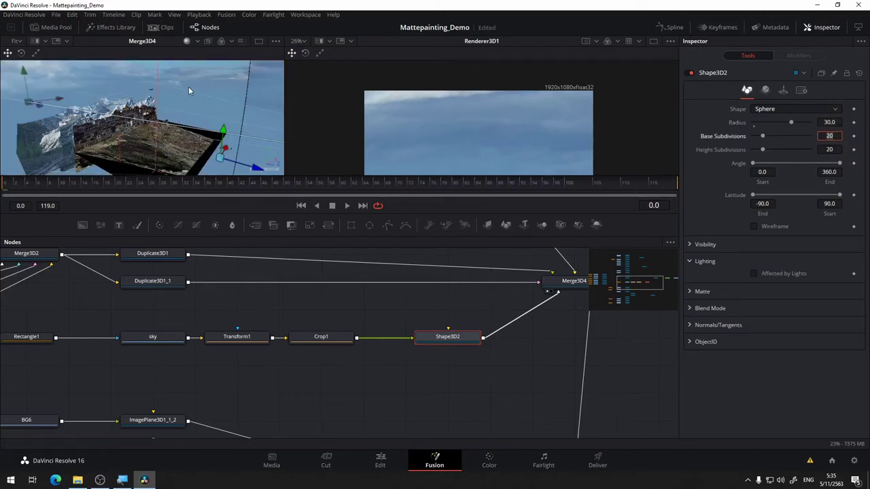
pyautogui.moveTo(188, 86); pyautogui.dragTo(130, 117)
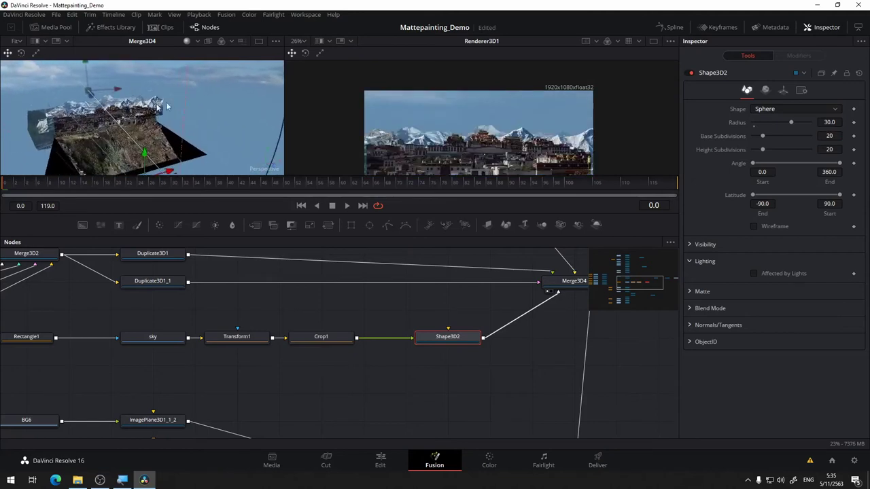
# Try a sky sphere radius of 25 and inspect it from outside and inside the 3D scene
pyautogui.click(830, 122)
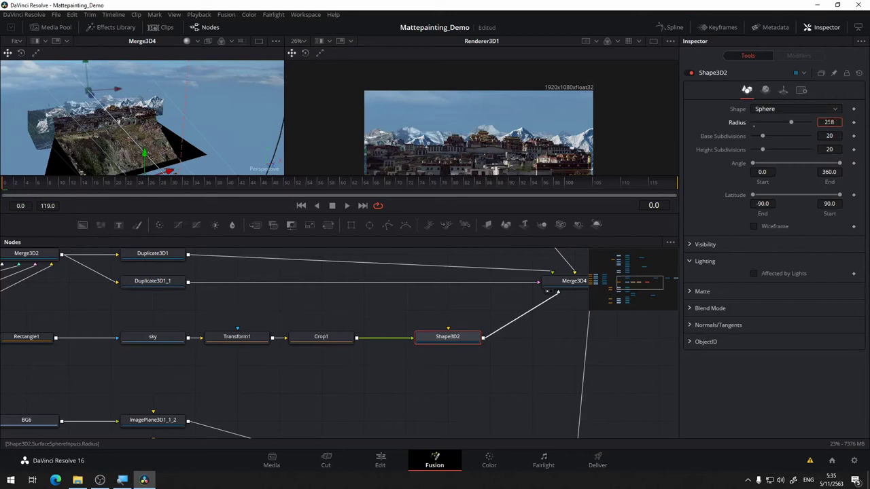
pyautogui.press('Tab')
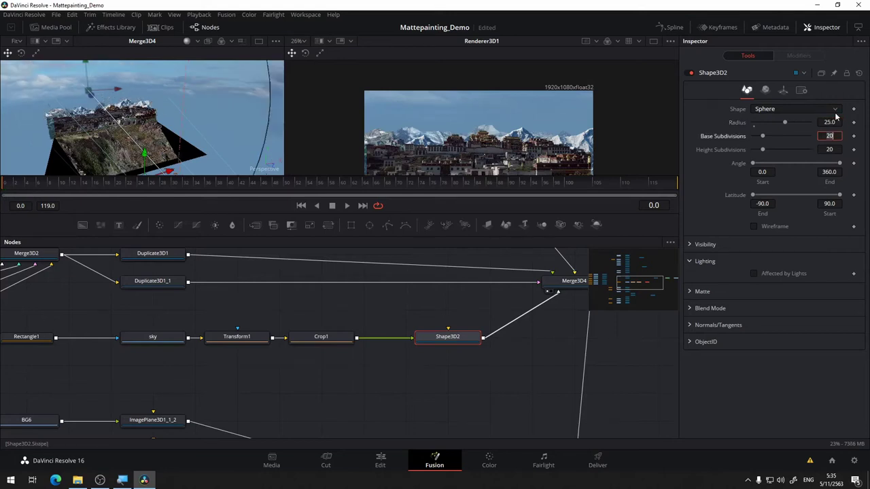
pyautogui.moveTo(263, 125); pyautogui.dragTo(314, 109)
pyautogui.scroll(-5, 222, 106)
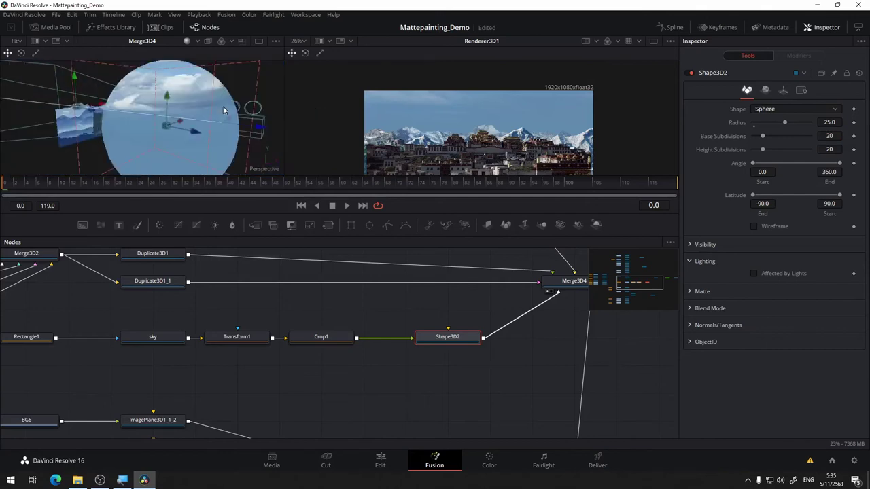
pyautogui.scroll(5, 223, 106)
pyautogui.scroll(3, 228, 106)
pyautogui.scroll(-4, 247, 106)
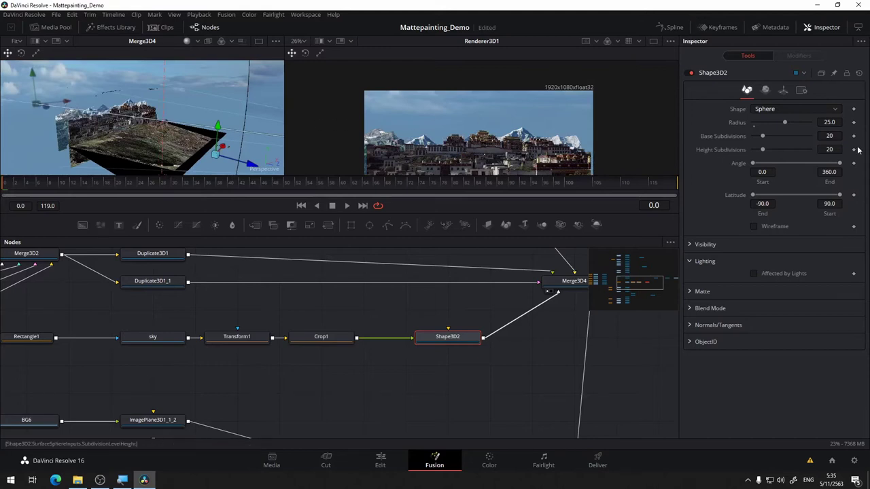
# Try reducing the sky sphere's radius to 20 and compare its size with the image planes and camera
pyautogui.click(830, 123)
pyautogui.write('20')
pyautogui.press('Tab')
pyautogui.moveTo(251, 114); pyautogui.dragTo(167, 147)
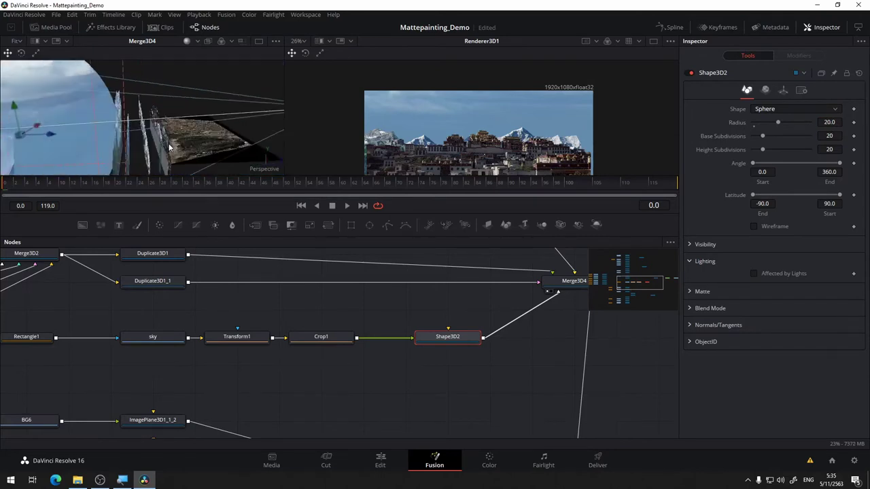
pyautogui.scroll(-5, 164, 146)
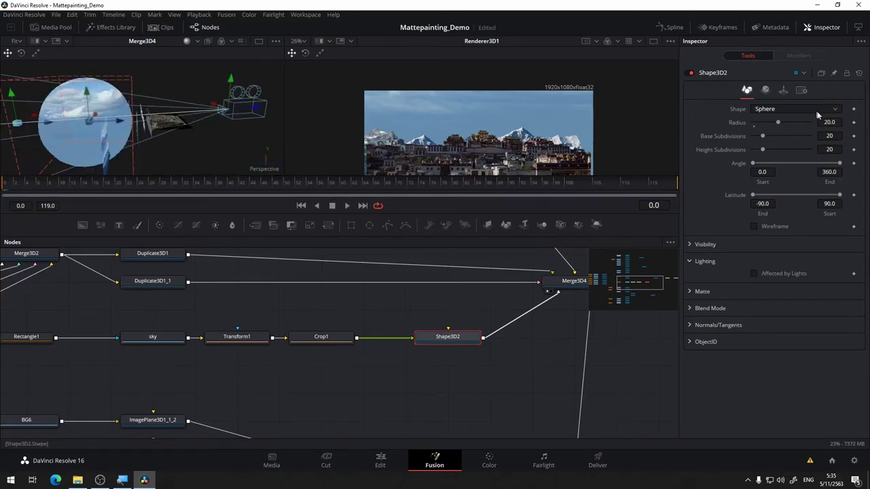
# Set the sky sphere's radius back to 25 and check it around the scene
pyautogui.write('5')
pyautogui.press('Return')
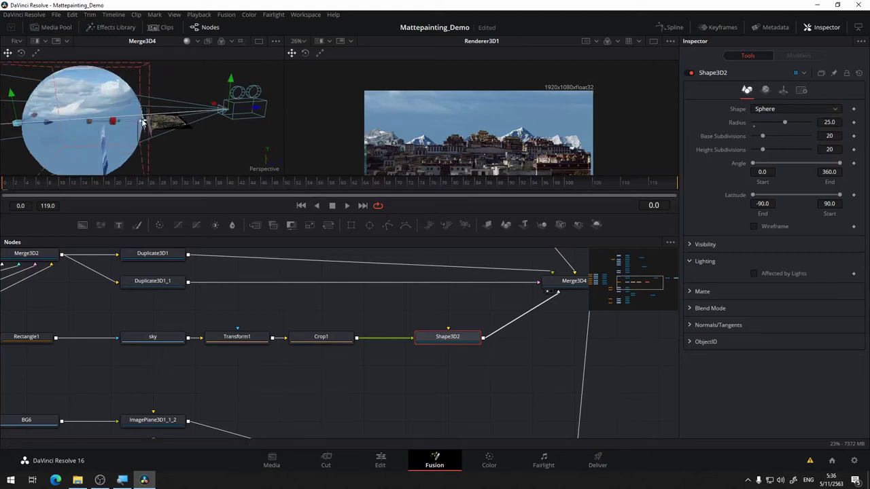
pyautogui.moveTo(144, 125); pyautogui.dragTo(2, 205)
# Enlarge the sky sphere's radius to 30 and compare its edge with the camera position
pyautogui.click(829, 122)
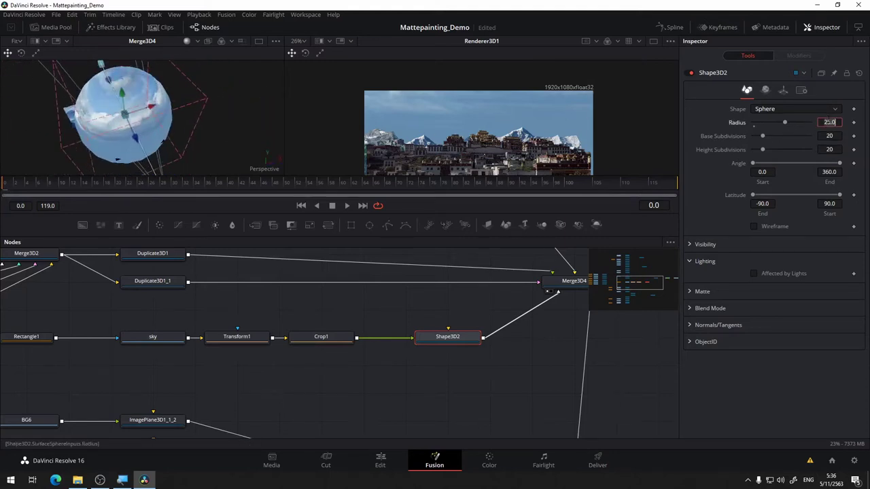
pyautogui.write('30')
pyautogui.press('Tab')
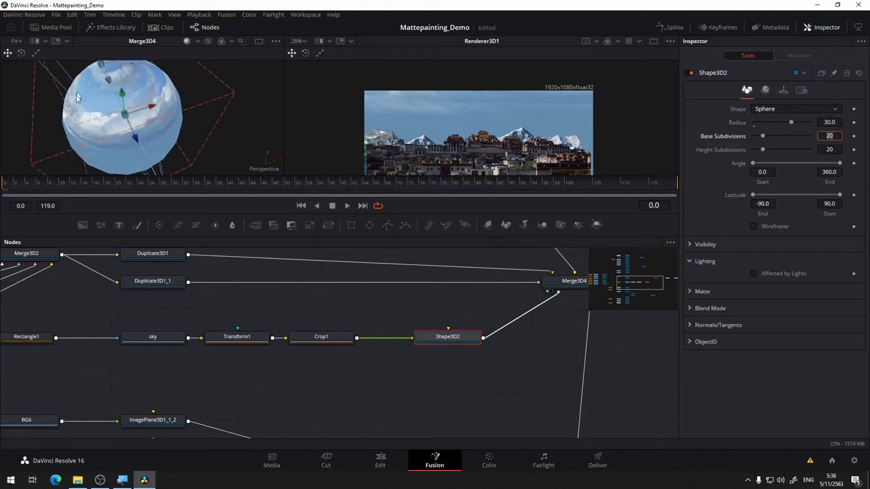
pyautogui.moveTo(77, 93); pyautogui.dragTo(184, 46)
pyautogui.moveTo(210, 138); pyautogui.dragTo(272, 120)
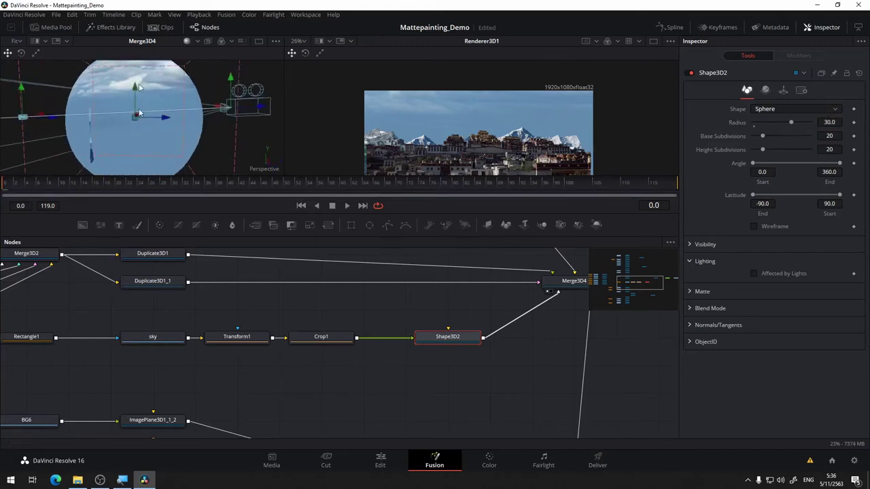
# Set the Shape3D2 sky sphere's radius to 35
pyautogui.click(830, 122)
pyautogui.write('35')
pyautogui.press('Tab')
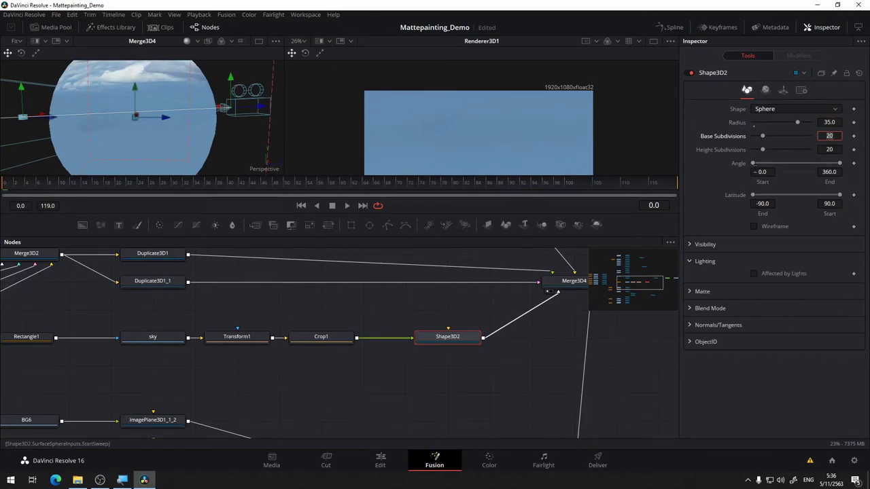
# Cut the sky sphere to its rear half by setting the start angle to 180, checking the open side in 3D
pyautogui.moveTo(753, 164); pyautogui.dragTo(785, 163)
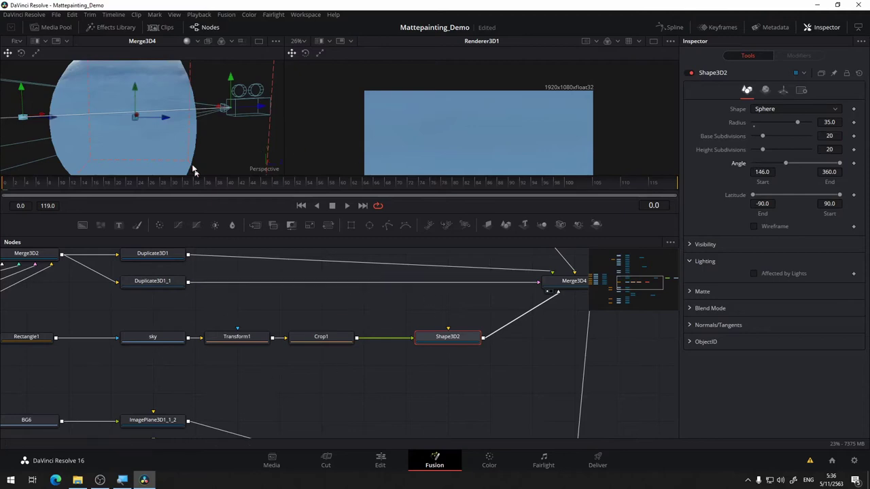
pyautogui.moveTo(247, 142); pyautogui.dragTo(339, 184)
pyautogui.doubleClick(762, 172)
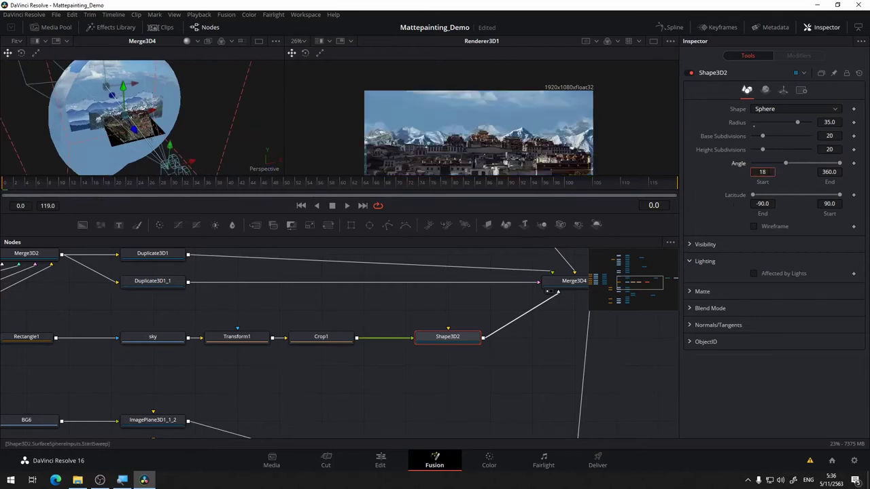
pyautogui.write('180')
pyautogui.press('Tab')
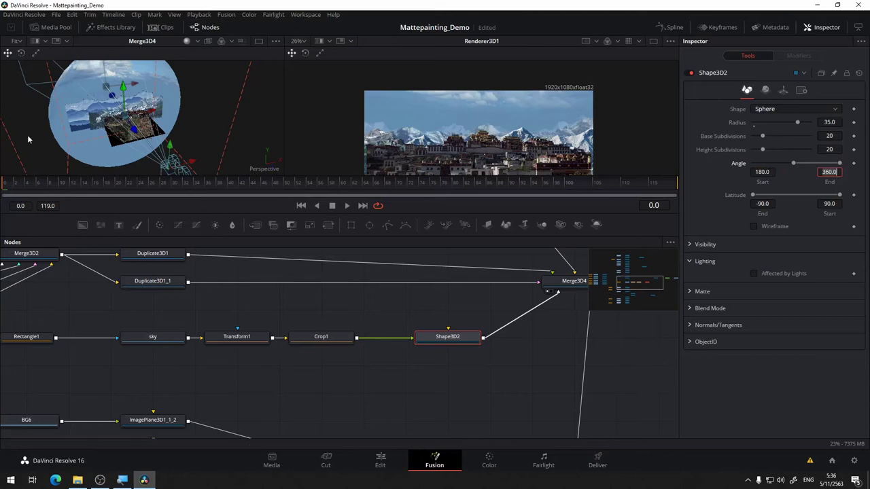
pyautogui.moveTo(110, 122); pyautogui.dragTo(250, 117)
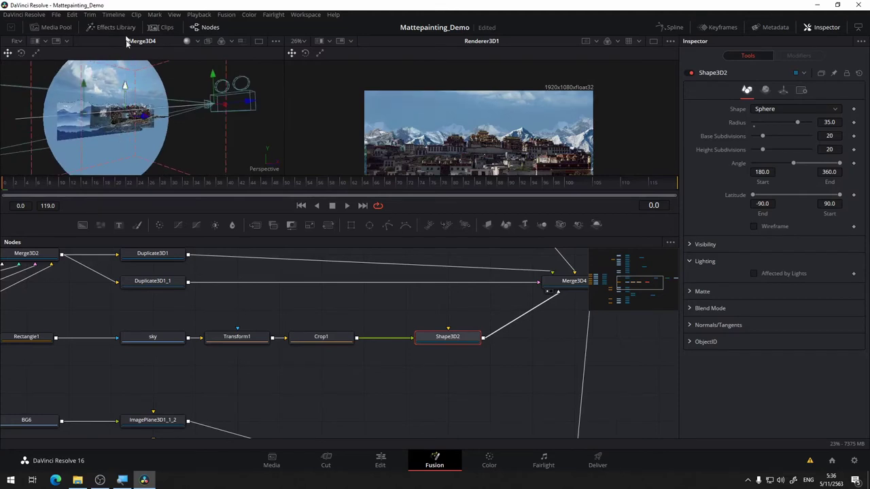
pyautogui.moveTo(104, 74); pyautogui.dragTo(155, 147)
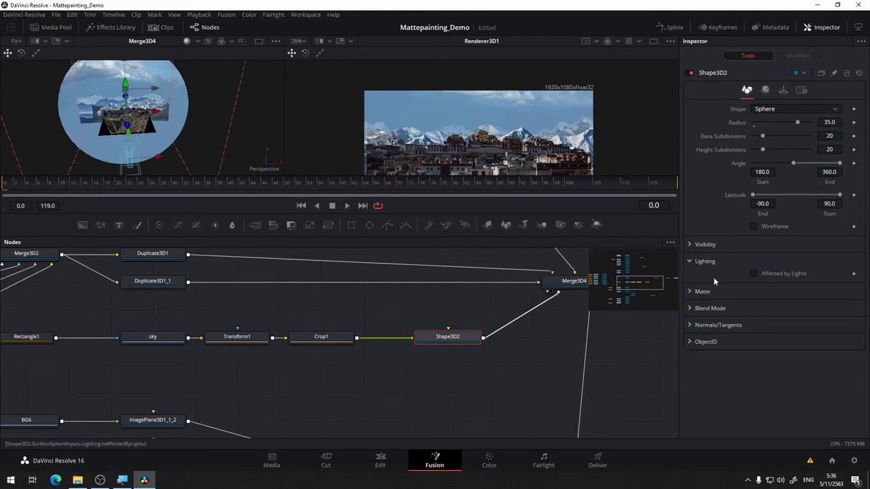
# Limit the sky sphere's latitude to the range from -45 to 45 and check the trimmed dome
pyautogui.click(762, 203)
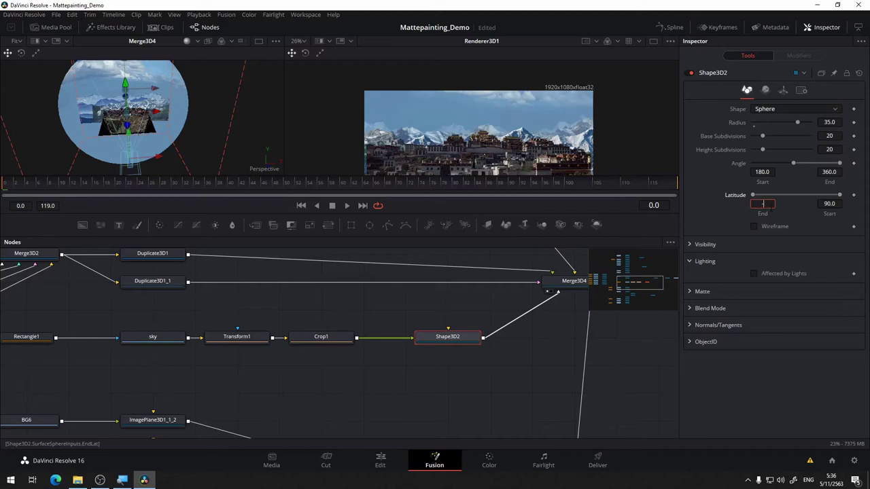
pyautogui.write('-45')
pyautogui.press('Tab')
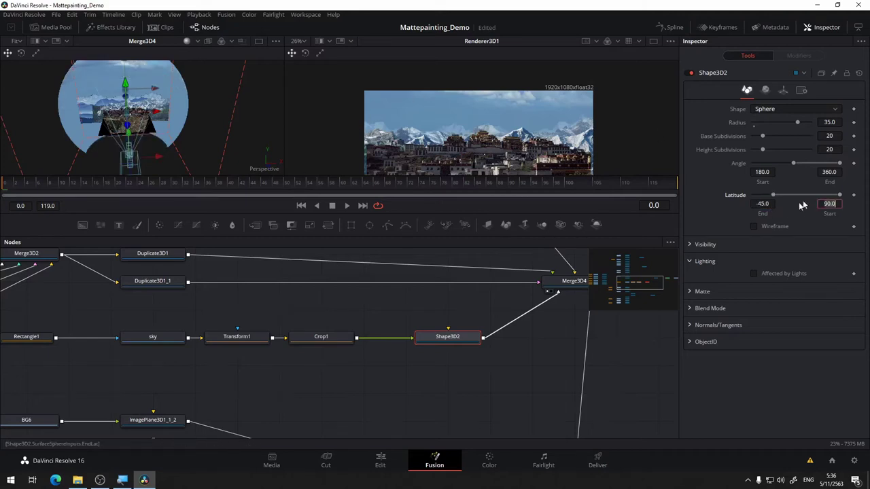
pyautogui.write('45')
pyautogui.press('Tab')
pyautogui.moveTo(174, 96); pyautogui.dragTo(365, 62)
pyautogui.moveTo(208, 104); pyautogui.dragTo(180, 59)
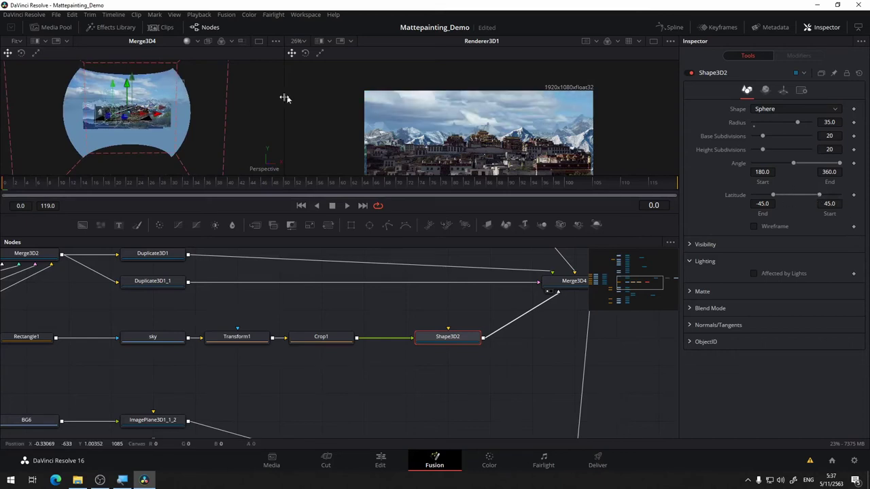
# Move the trimmed sky sphere back along its Z axis, farther behind the city and mountain planes
pyautogui.moveTo(134, 123); pyautogui.dragTo(211, 131)
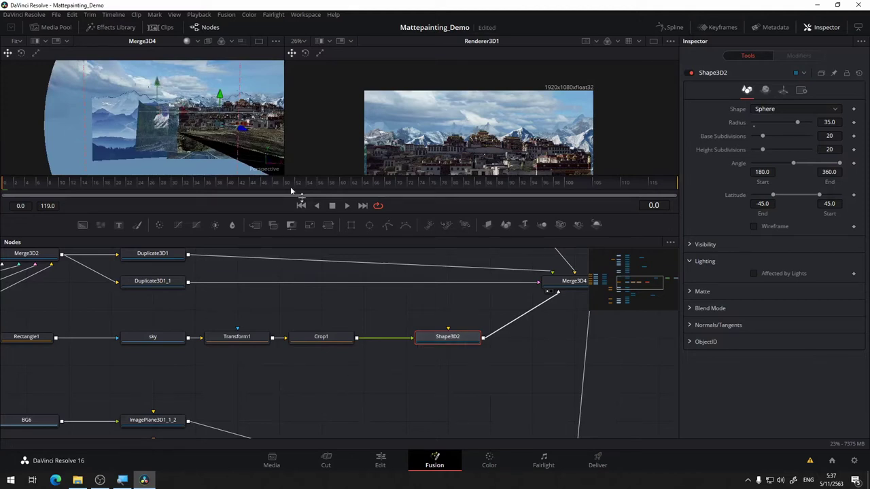
pyautogui.moveTo(200, 139); pyautogui.dragTo(219, 87)
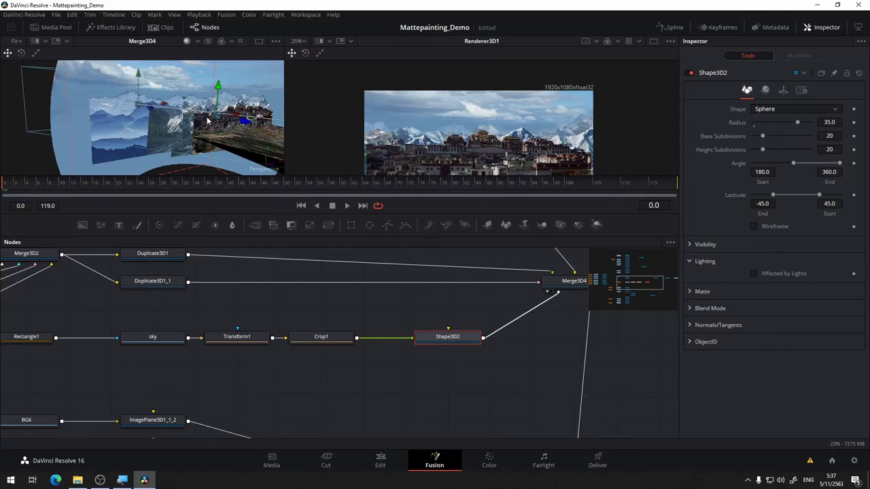
pyautogui.moveTo(204, 129); pyautogui.dragTo(206, 83)
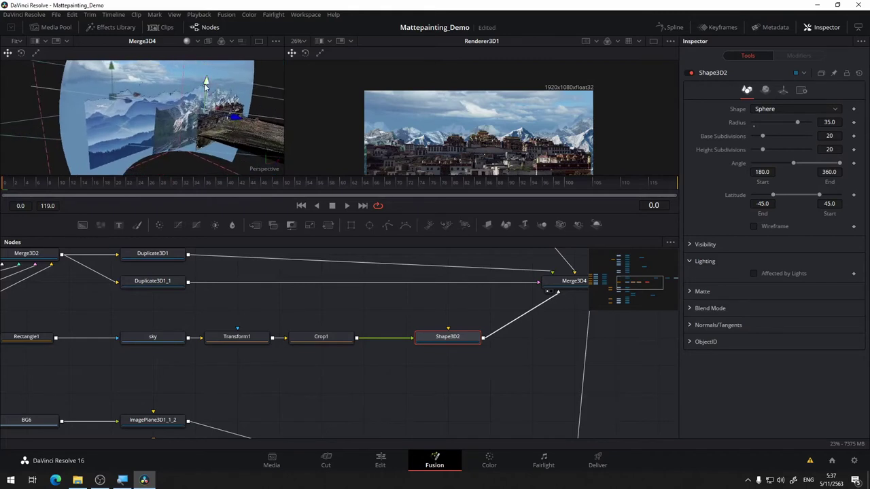
pyautogui.click(207, 83)
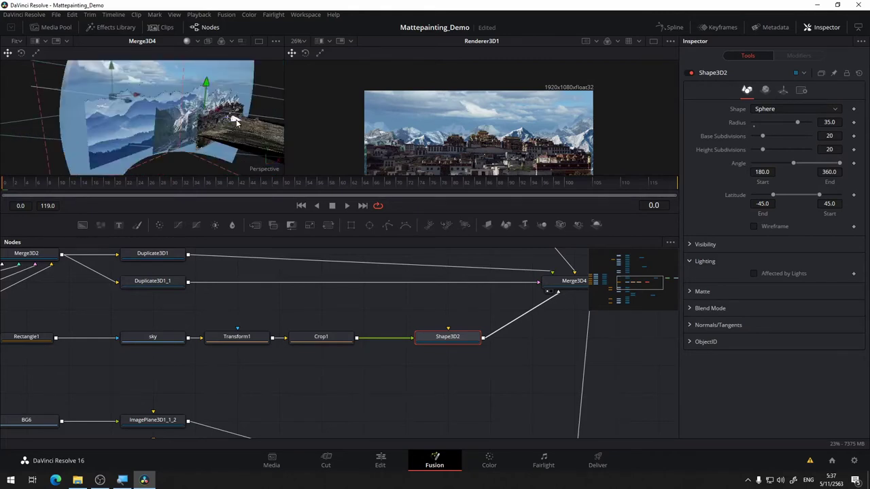
pyautogui.moveTo(214, 116); pyautogui.dragTo(215, 117)
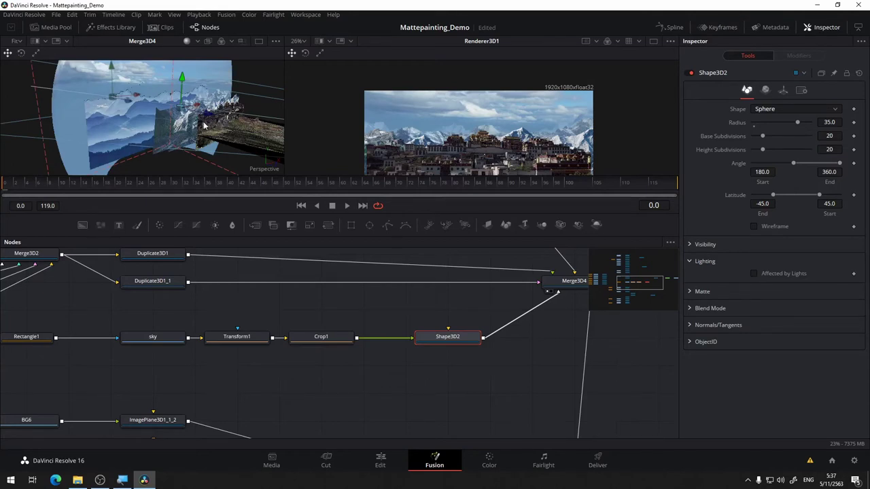
pyautogui.moveTo(212, 110); pyautogui.dragTo(171, 103)
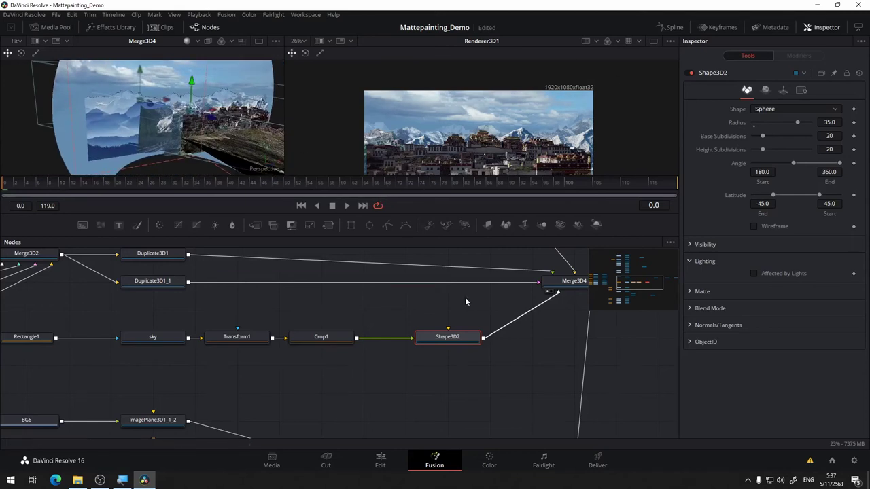
# Save the project with the finished sky dome setup
pyautogui.moveTo(464, 299); pyautogui.dragTo(245, 303)
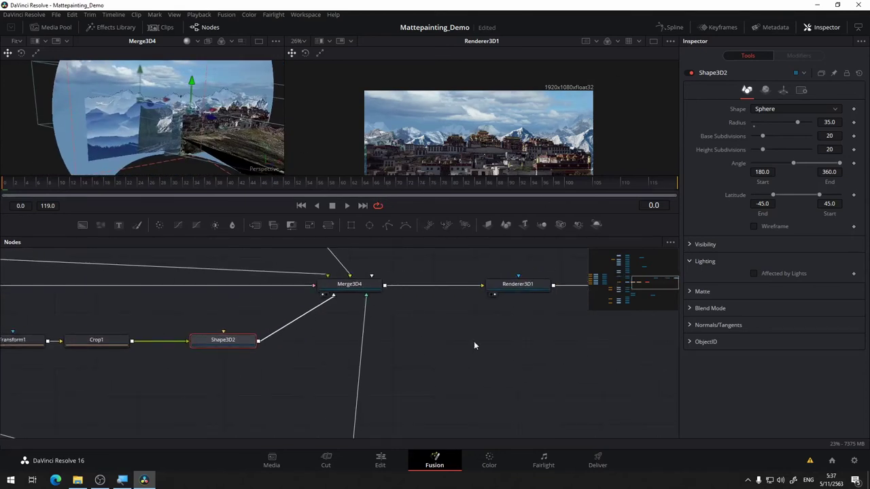
pyautogui.moveTo(471, 340); pyautogui.dragTo(388, 346)
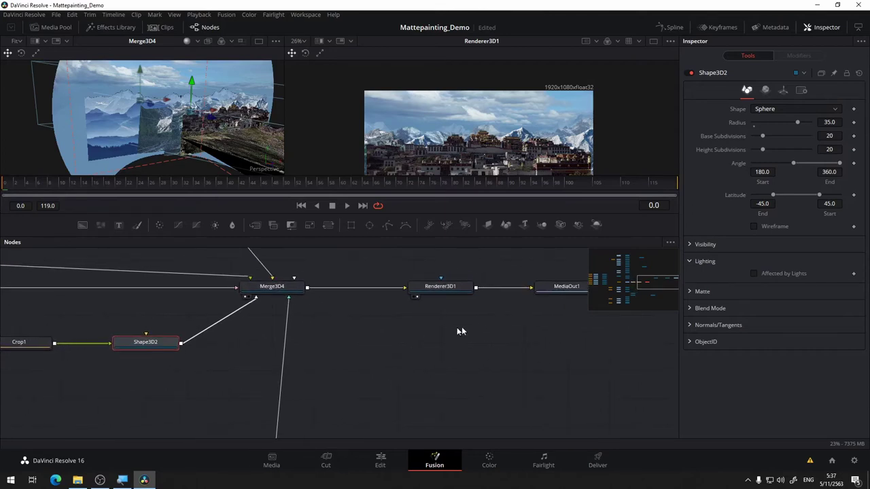
pyautogui.hotkey('ctrl', 's')
# Move the Shape3D1 ground node closer to Merge3D1 in the node graph and return to Merge3D4
pyautogui.moveTo(444, 328); pyautogui.dragTo(412, 359)
pyautogui.scroll(-5, 437, 298)
pyautogui.moveTo(424, 282); pyautogui.dragTo(394, 326)
pyautogui.scroll(-3, 515, 288)
pyautogui.scroll(5, 270, 261)
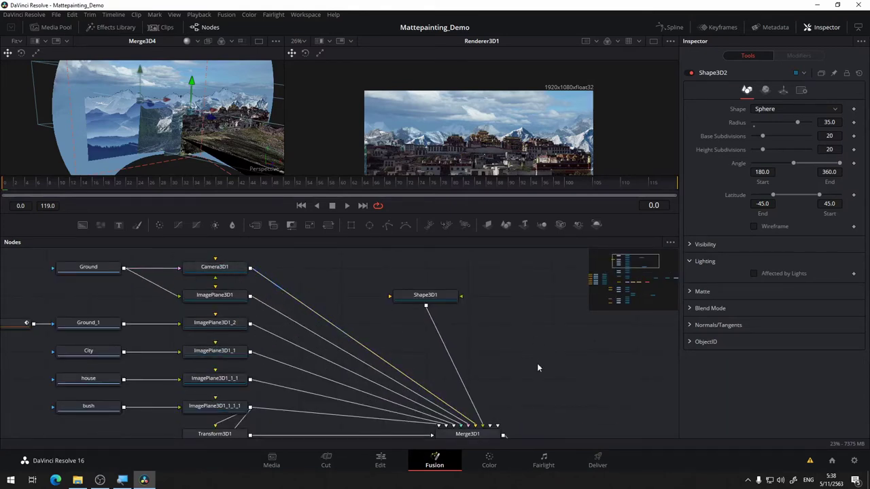
pyautogui.moveTo(537, 367); pyautogui.dragTo(460, 219)
pyautogui.moveTo(520, 348); pyautogui.dragTo(531, 438)
pyautogui.moveTo(462, 318); pyautogui.dragTo(485, 368)
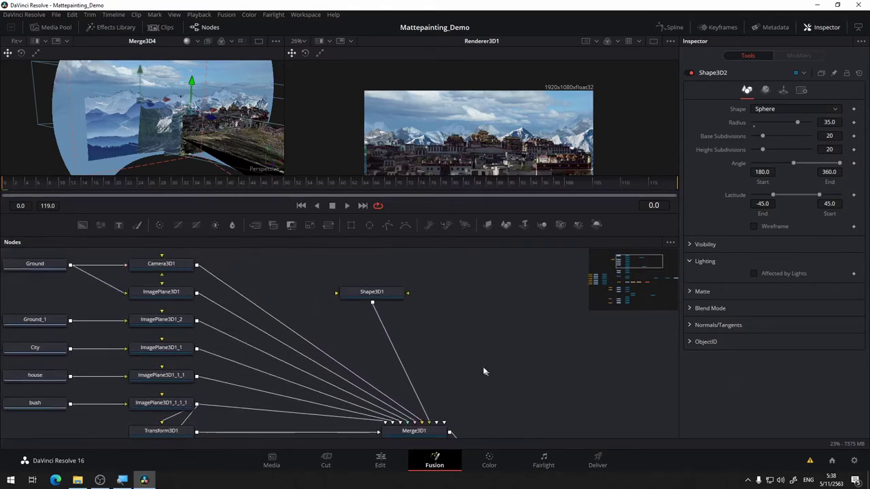
pyautogui.moveTo(392, 294); pyautogui.dragTo(446, 342)
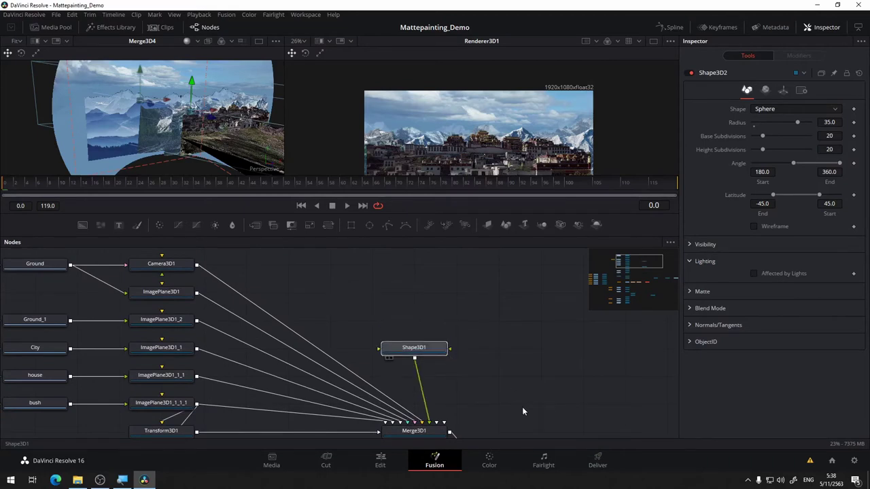
pyautogui.moveTo(523, 411); pyautogui.dragTo(475, 220)
pyautogui.moveTo(569, 360); pyautogui.dragTo(419, 311)
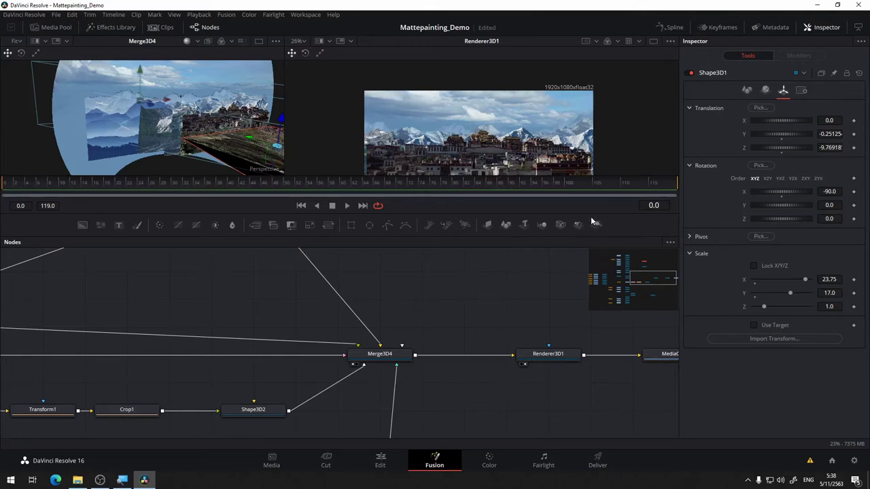
pyautogui.moveTo(474, 301); pyautogui.dragTo(486, 307)
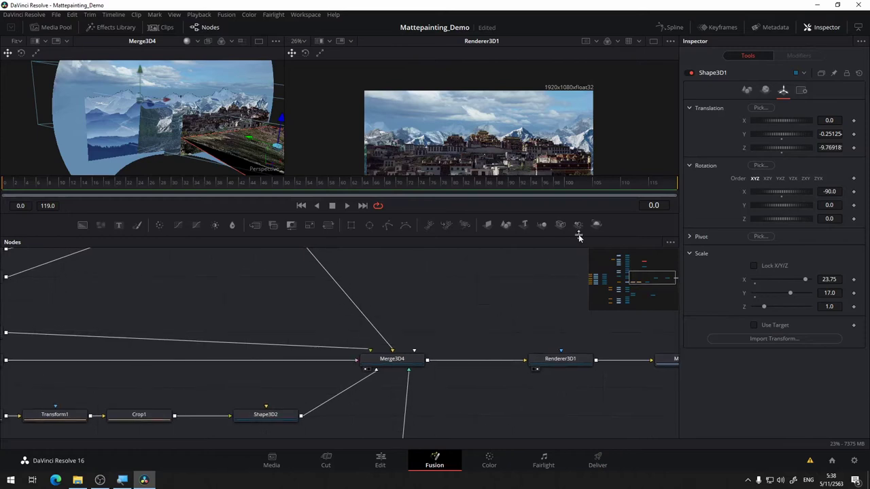
# Add a Camera3D node above Merge3D4 in the node graph and connect its output to Merge3D4
pyautogui.moveTo(579, 237); pyautogui.dragTo(504, 297)
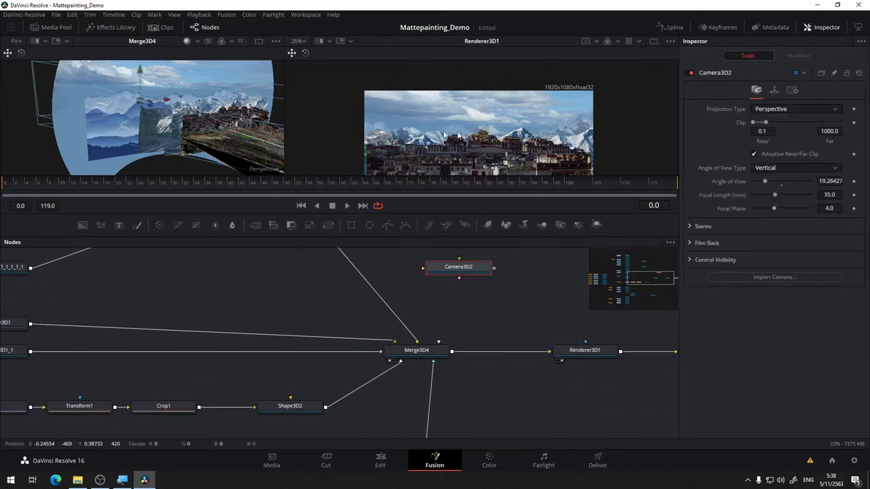
pyautogui.moveTo(200, 127); pyautogui.dragTo(299, 116)
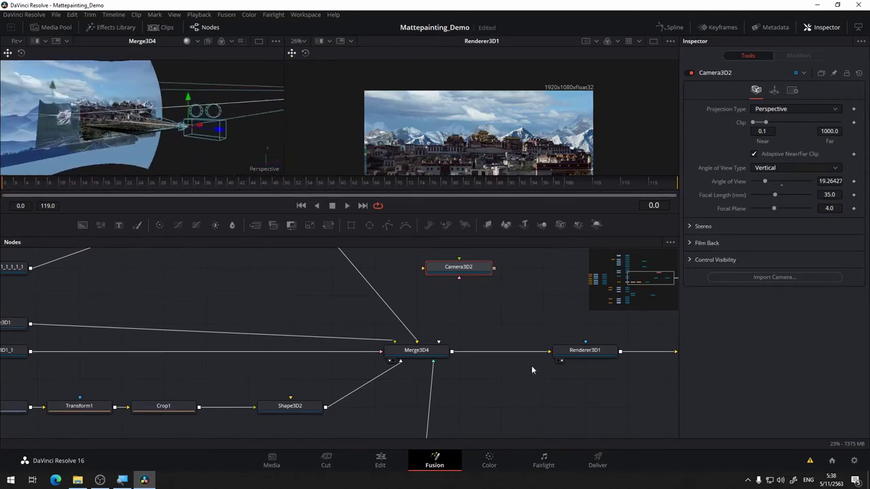
pyautogui.moveTo(494, 272); pyautogui.dragTo(438, 342)
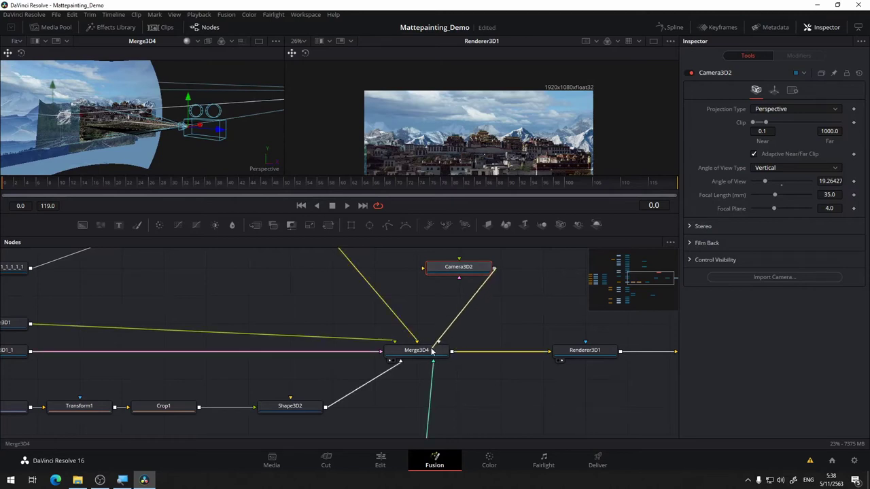
pyautogui.moveTo(501, 303); pyautogui.dragTo(382, 296)
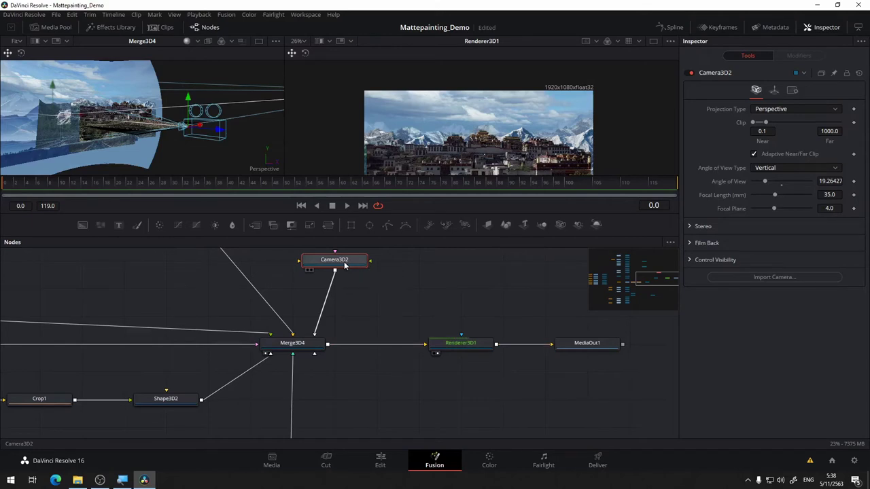
pyautogui.moveTo(387, 308); pyautogui.dragTo(439, 333)
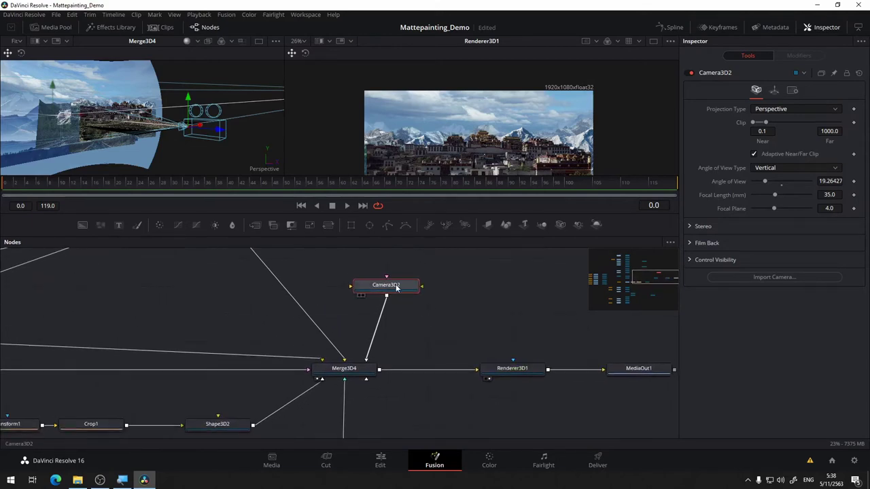
# Rename the new camera node as USECam
pyautogui.press('F2')
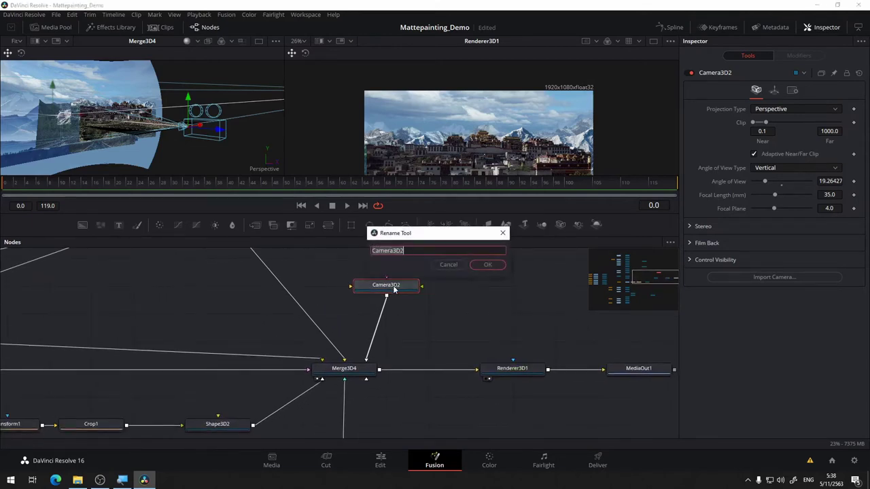
pyautogui.write('USE Cam')
pyautogui.press('Return')
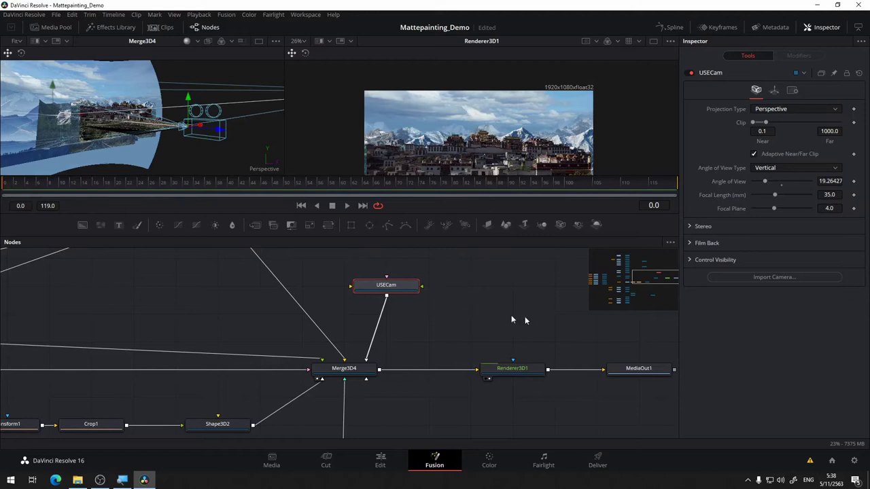
# Set the camera of Renderer3D1 to USECam
pyautogui.moveTo(548, 330); pyautogui.dragTo(541, 318)
pyautogui.click(526, 358)
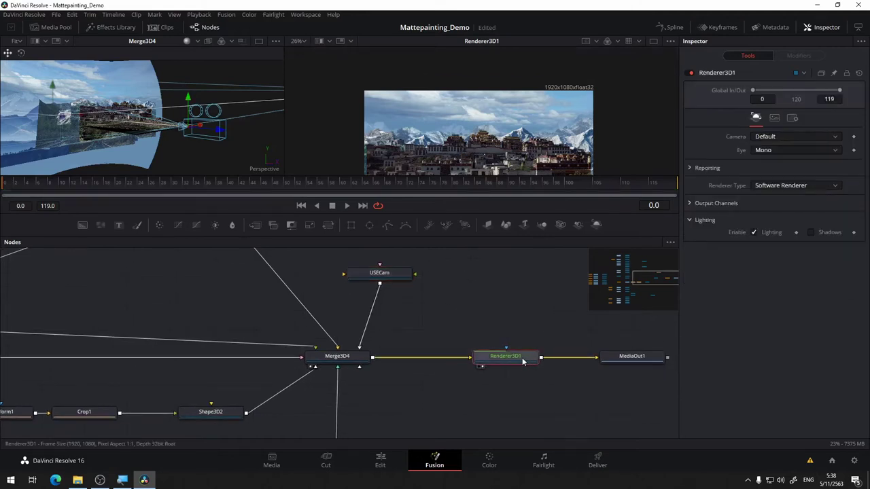
pyautogui.click(786, 138)
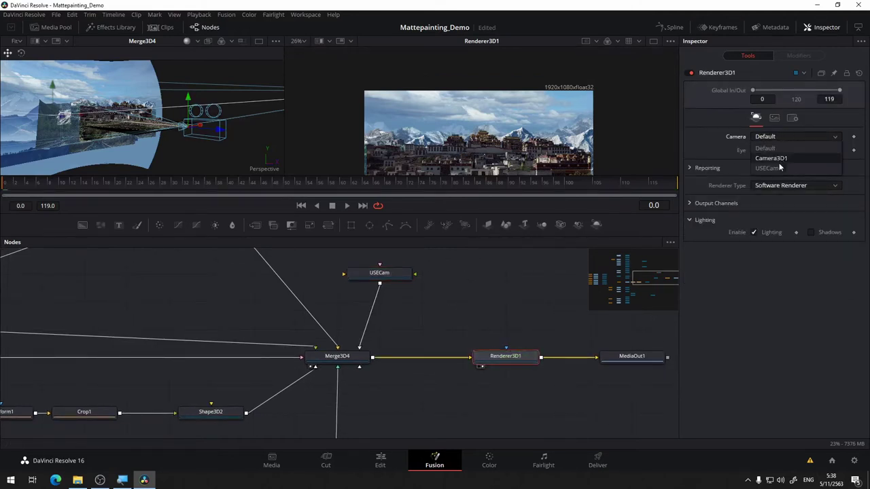
pyautogui.click(777, 167)
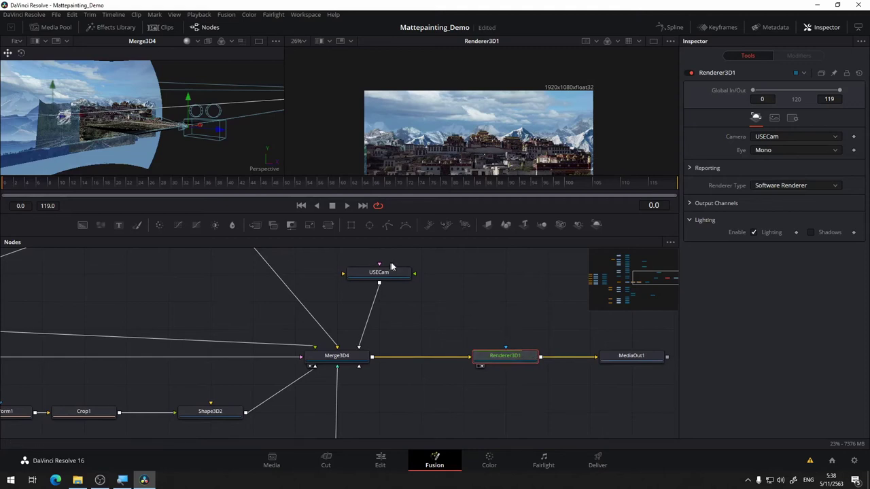
# Set the focal length of USECam to 28 mm
pyautogui.moveTo(398, 273); pyautogui.dragTo(571, 388)
pyautogui.moveTo(396, 303); pyautogui.dragTo(455, 455)
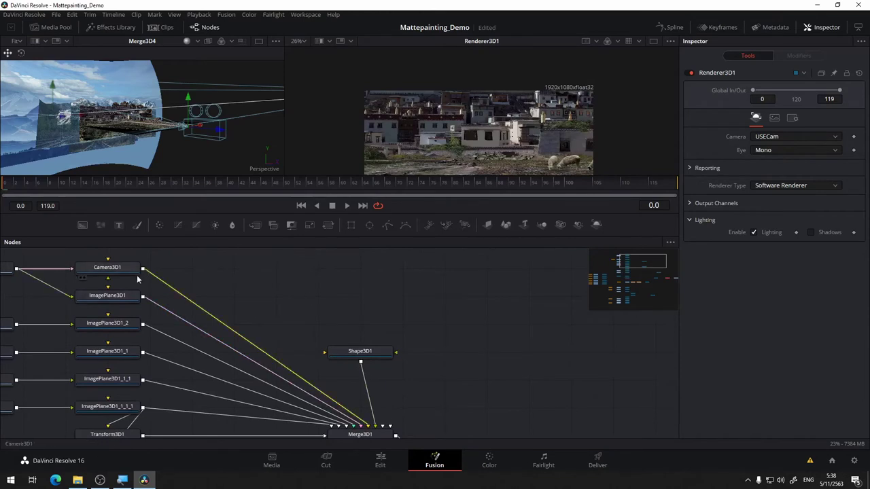
pyautogui.moveTo(468, 336); pyautogui.dragTo(350, 157)
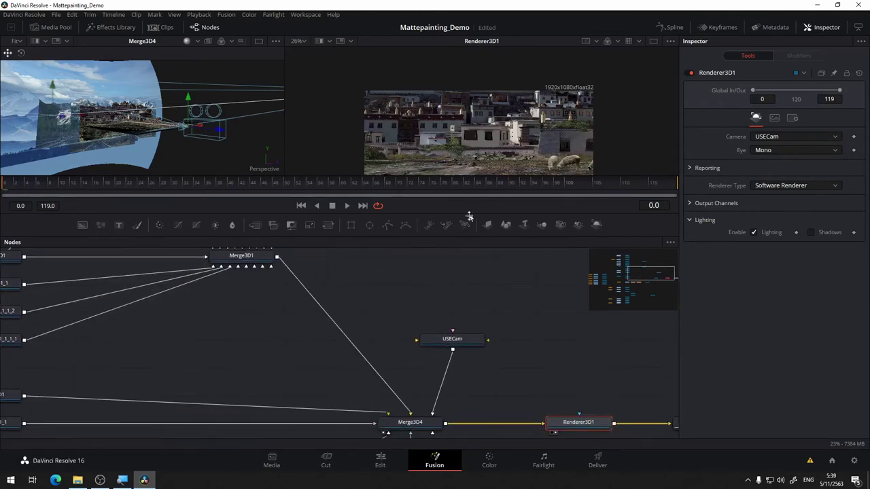
pyautogui.moveTo(526, 154); pyautogui.dragTo(521, 116)
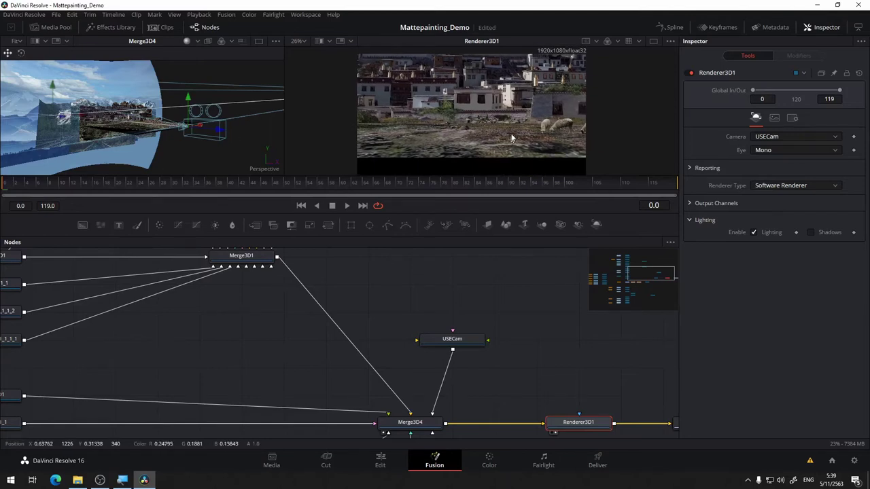
pyautogui.moveTo(511, 139); pyautogui.dragTo(463, 149)
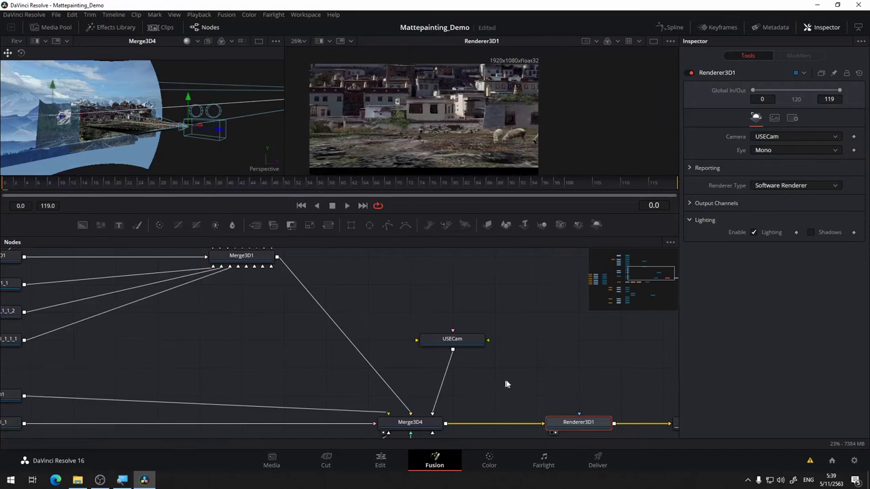
pyautogui.moveTo(511, 362); pyautogui.dragTo(467, 336)
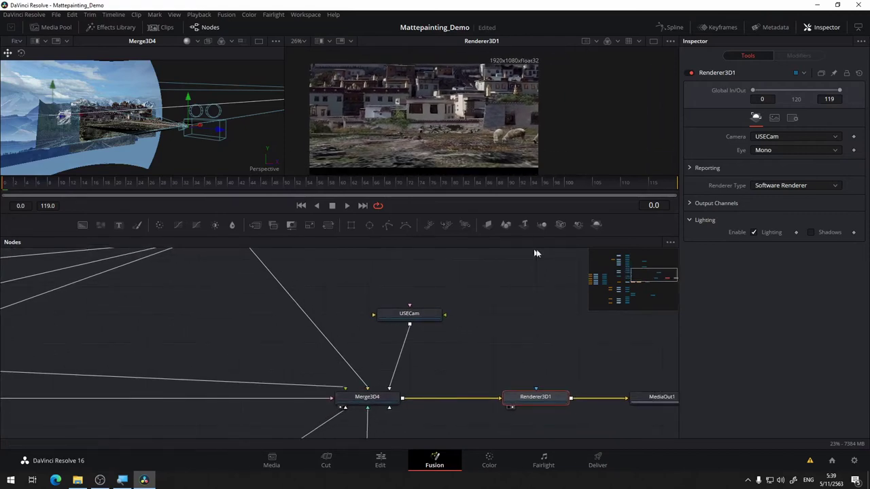
pyautogui.click(411, 319)
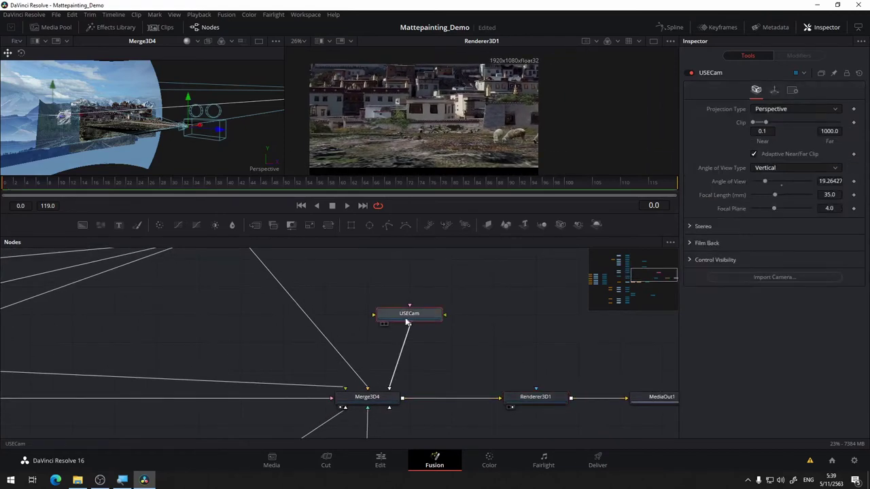
pyautogui.doubleClick(830, 195)
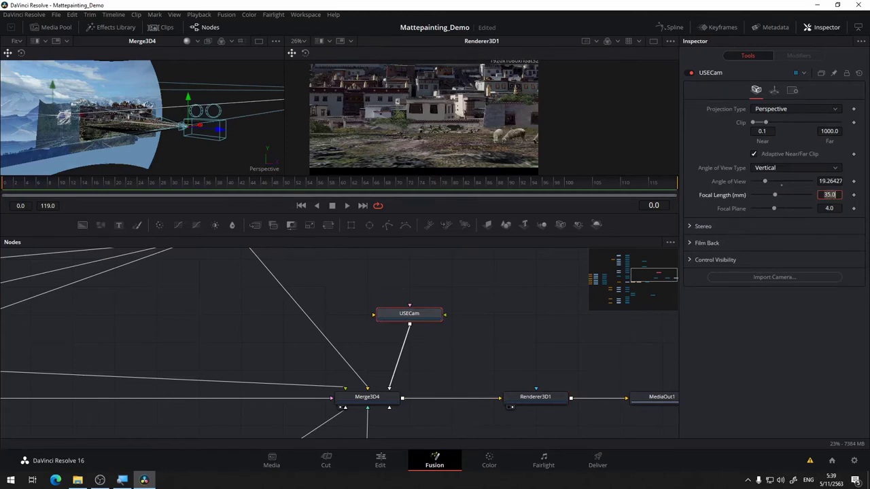
pyautogui.press('Tab')
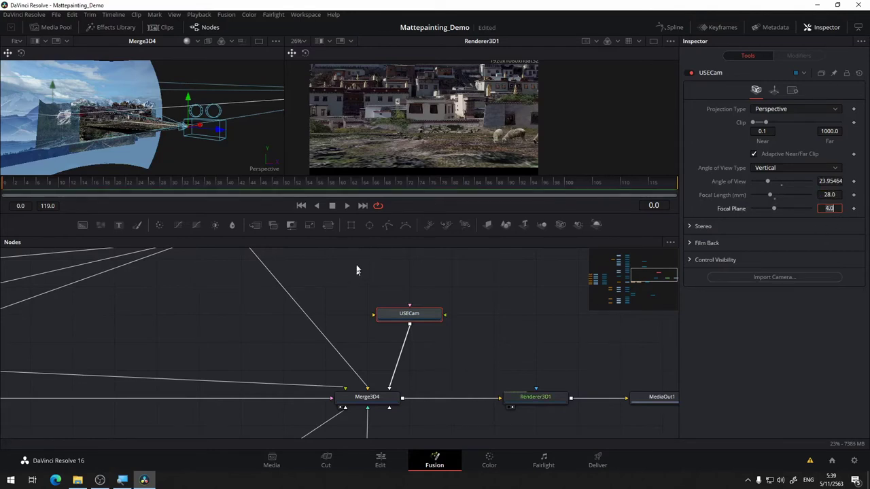
# Try to move USECam back along its Z axis, away from the ground and city
pyautogui.click(430, 319)
pyautogui.moveTo(202, 165); pyautogui.dragTo(248, 149)
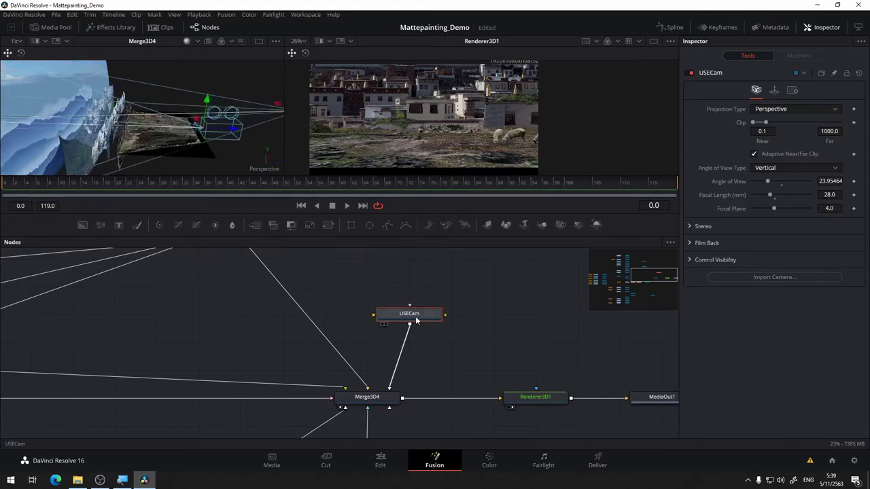
pyautogui.moveTo(462, 269); pyautogui.dragTo(500, 329)
pyautogui.moveTo(574, 117); pyautogui.dragTo(596, 124)
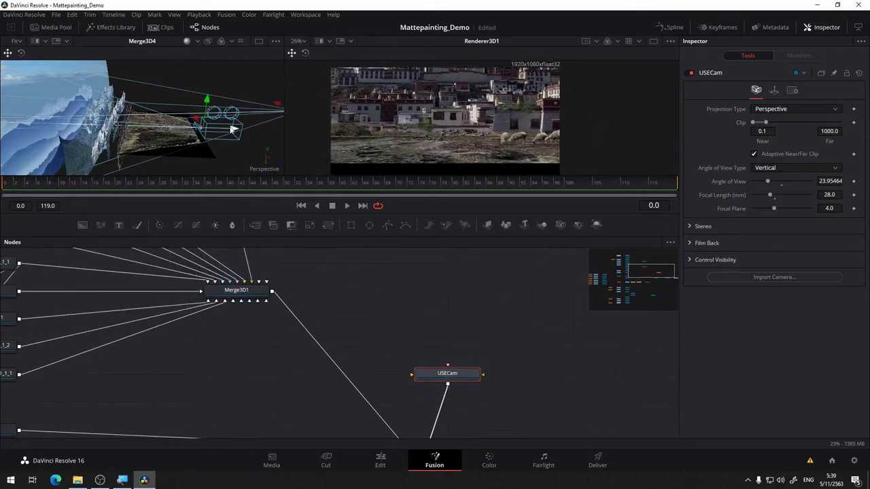
pyautogui.moveTo(235, 131); pyautogui.dragTo(292, 136)
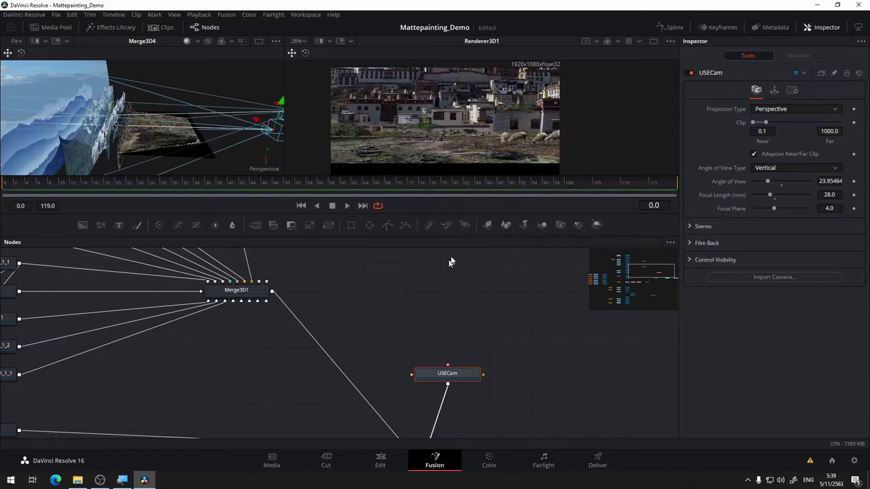
pyautogui.moveTo(500, 333); pyautogui.dragTo(419, 321)
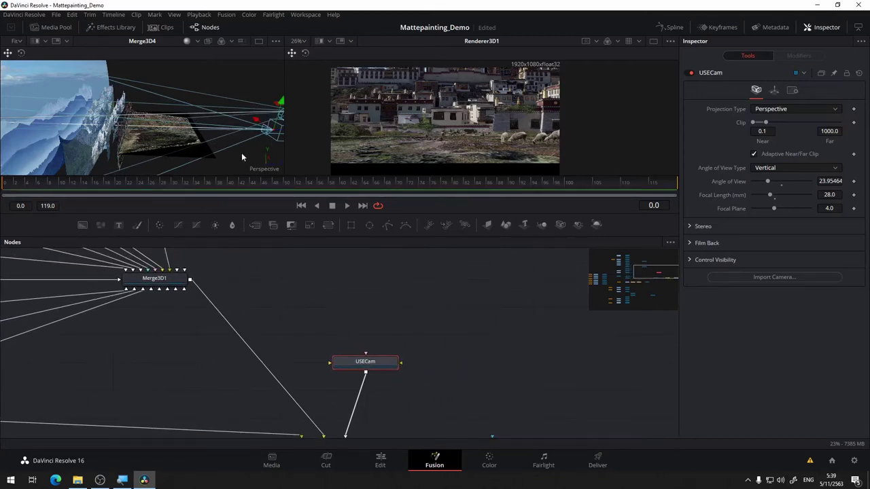
# Undo the backward move of USECam and inspect both cameras in the 3D scene
pyautogui.hotkey('ctrl', 'z')
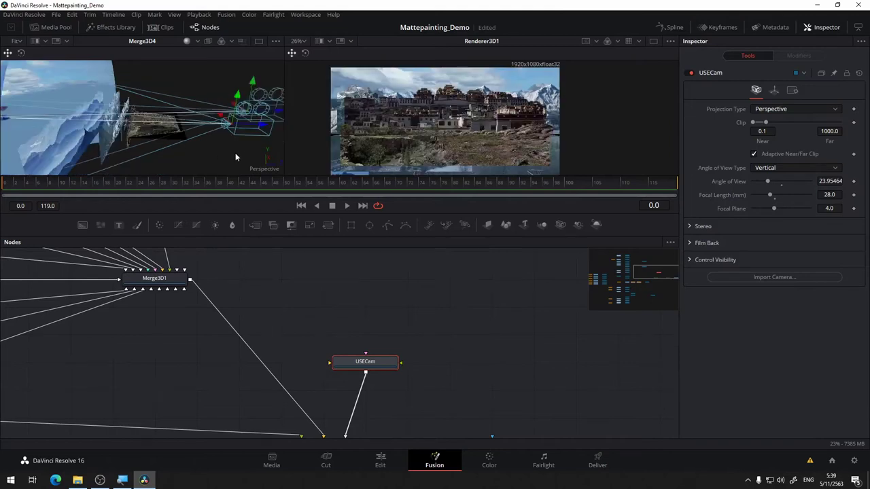
pyautogui.moveTo(241, 152)
pyautogui.mouseDown()
pyautogui.moveTo(200, 154)
pyautogui.moveTo(169, 123)
pyautogui.mouseUp()
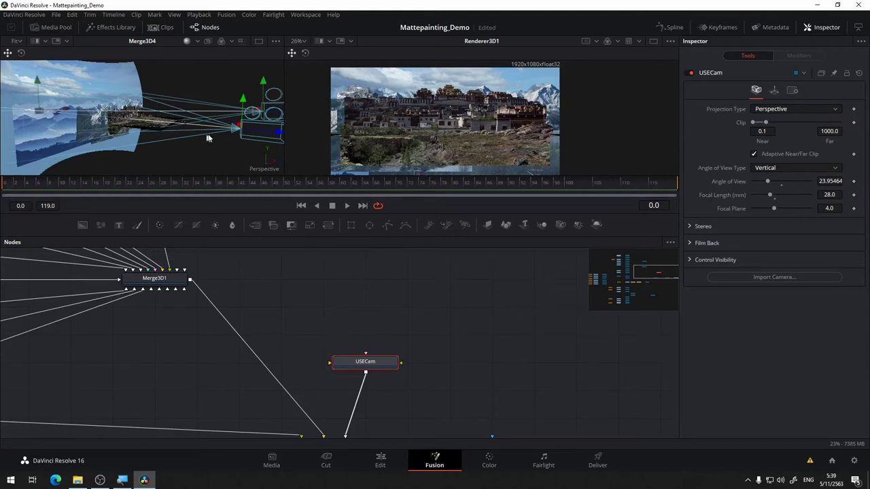
pyautogui.hotkey('ctrl', 'shift', 'z')
pyautogui.moveTo(197, 168)
pyautogui.mouseDown()
pyautogui.moveTo(202, 156)
pyautogui.moveTo(190, 159)
pyautogui.moveTo(208, 157)
pyautogui.mouseUp()
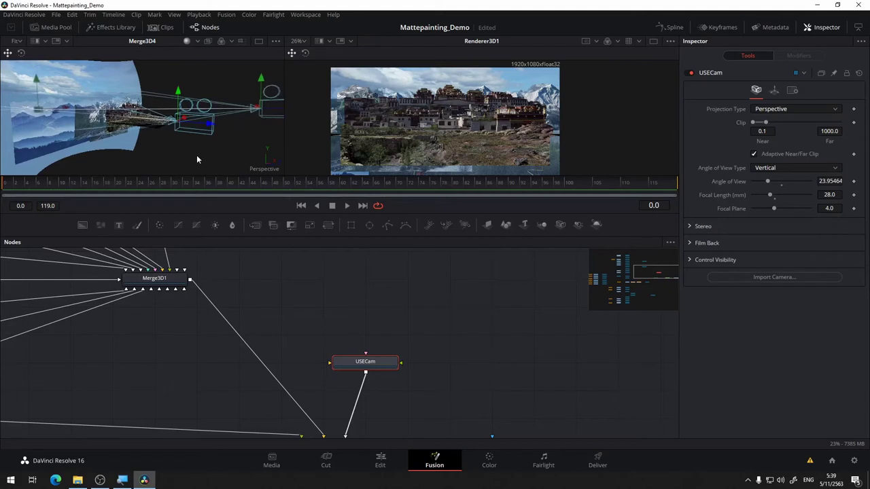
pyautogui.moveTo(196, 158); pyautogui.dragTo(260, 155)
pyautogui.moveTo(398, 298); pyautogui.dragTo(399, 285)
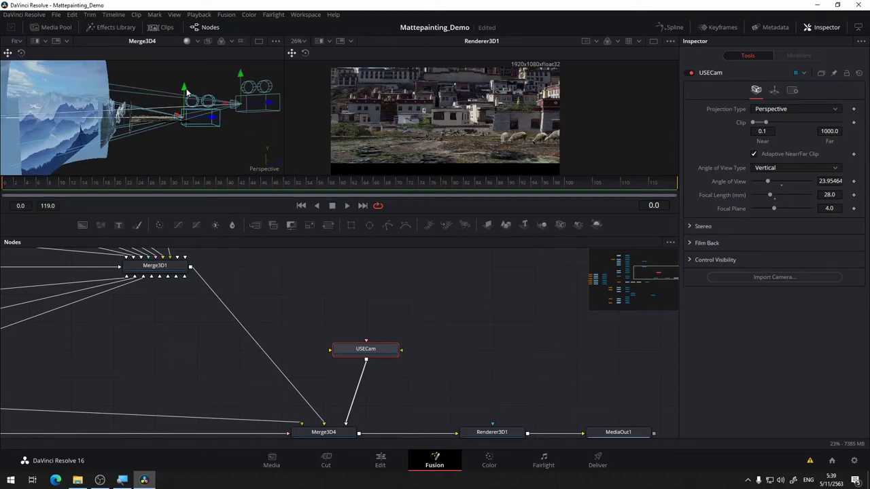
pyautogui.moveTo(184, 92); pyautogui.dragTo(174, 158)
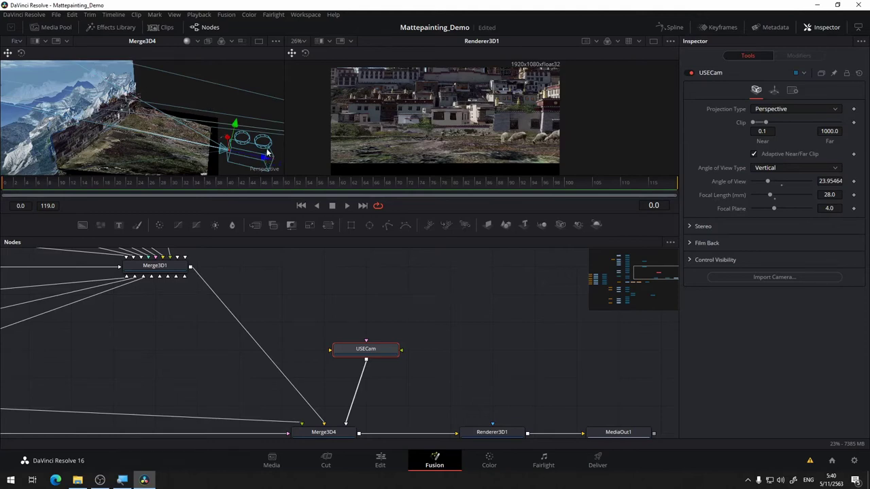
pyautogui.moveTo(255, 116); pyautogui.dragTo(197, 168)
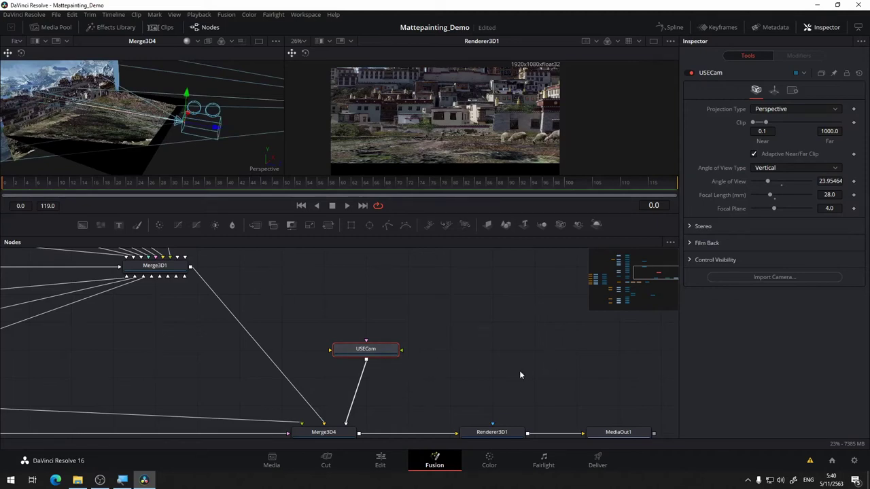
# Enable Use Target for USECam and move the camera back to about 10.59 on Z
pyautogui.click(774, 90)
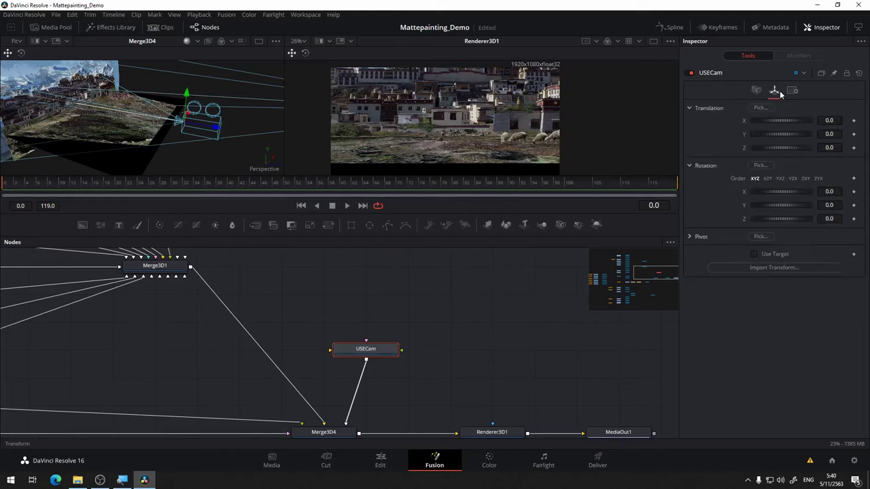
pyautogui.click(763, 256)
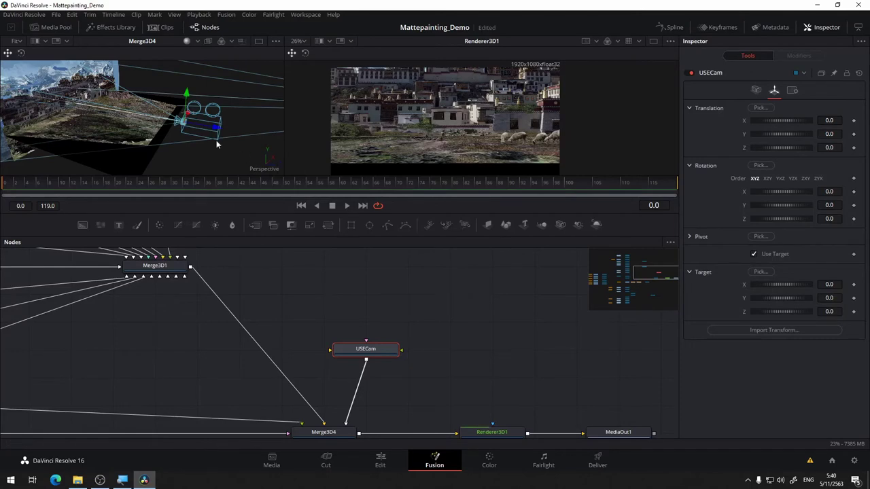
pyautogui.moveTo(217, 130); pyautogui.dragTo(313, 146)
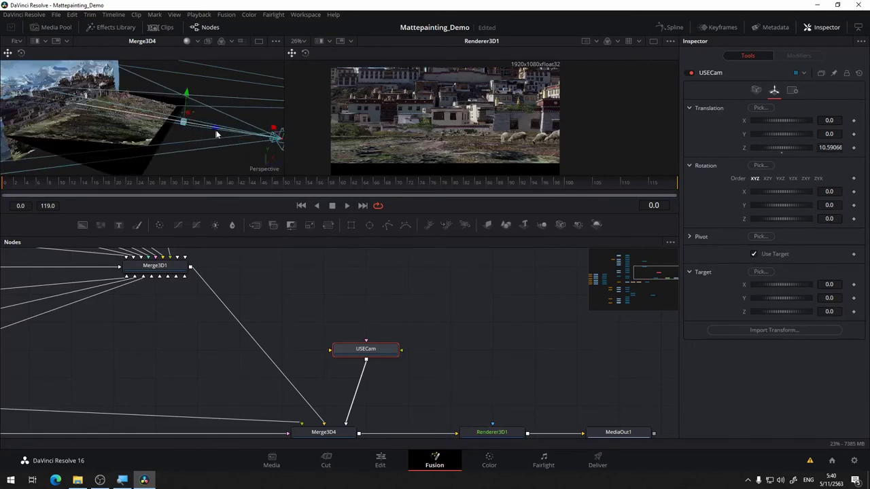
# Move the USECam target into the city to about -18.82 on Z and raise the camera to about 3.33 on Y
pyautogui.moveTo(216, 128); pyautogui.dragTo(109, 121)
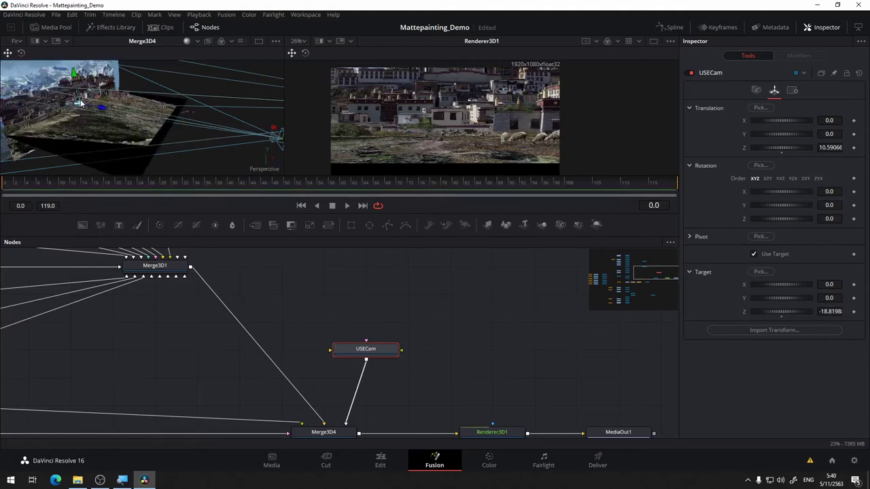
pyautogui.moveTo(230, 164); pyautogui.dragTo(204, 128)
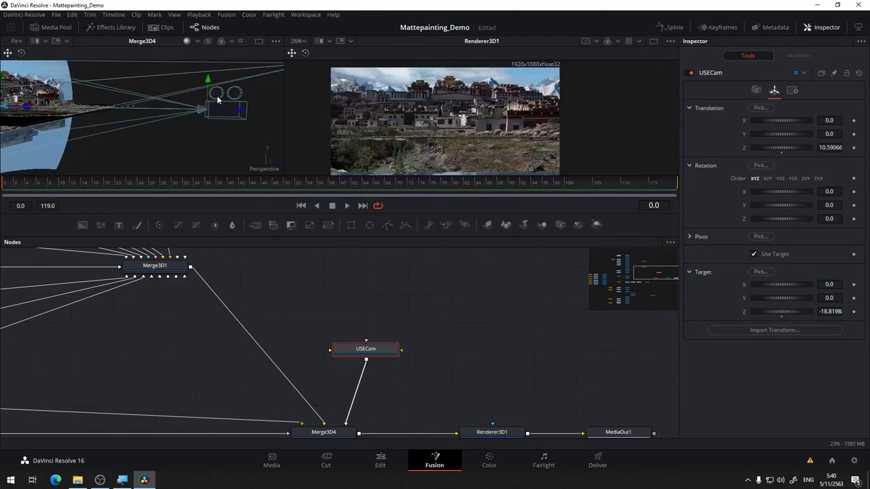
pyautogui.moveTo(209, 80); pyautogui.dragTo(211, 51)
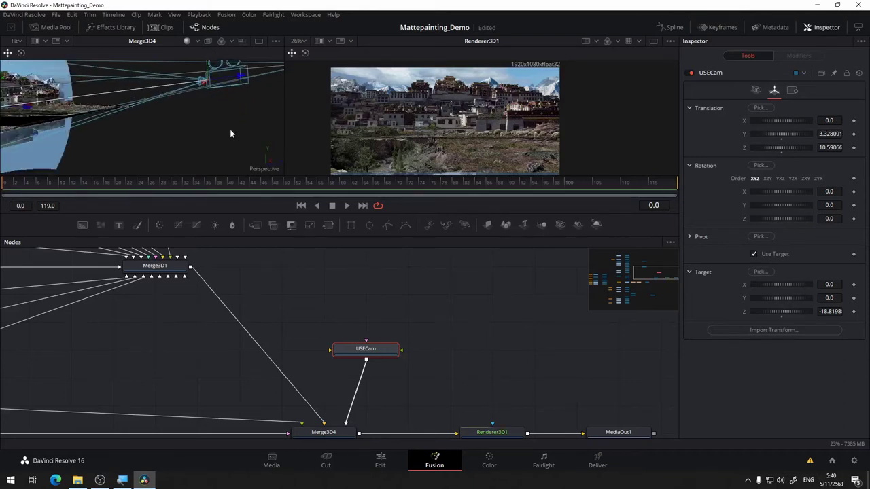
pyautogui.moveTo(240, 131); pyautogui.dragTo(264, 138)
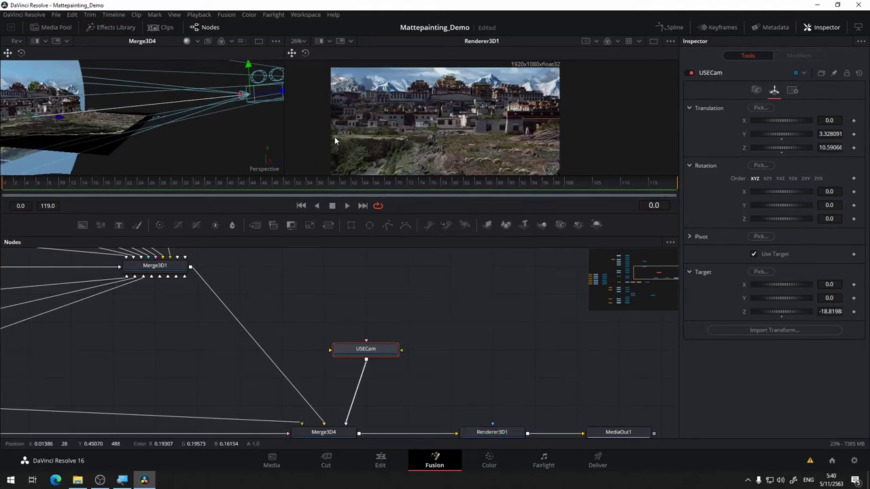
# Move USECam forward toward the city to about 9.46 on Z and 3.20 on Y
pyautogui.scroll(-1, 477, 99)
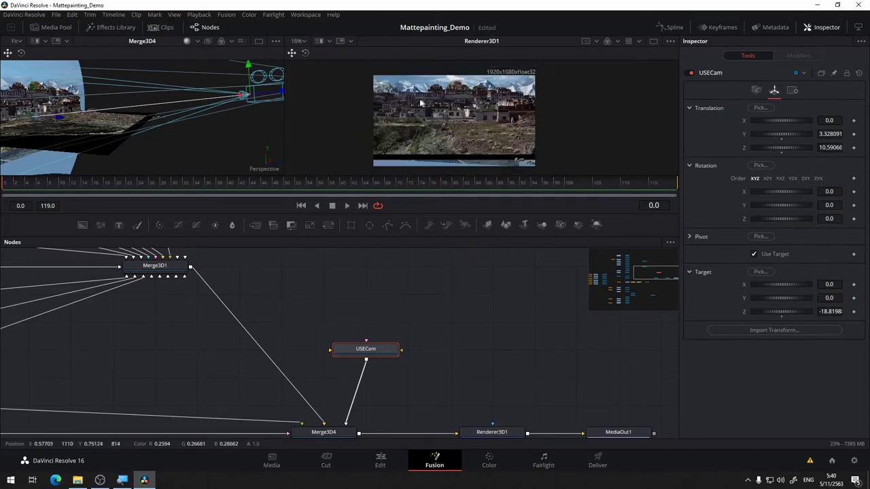
pyautogui.moveTo(239, 123); pyautogui.dragTo(246, 144)
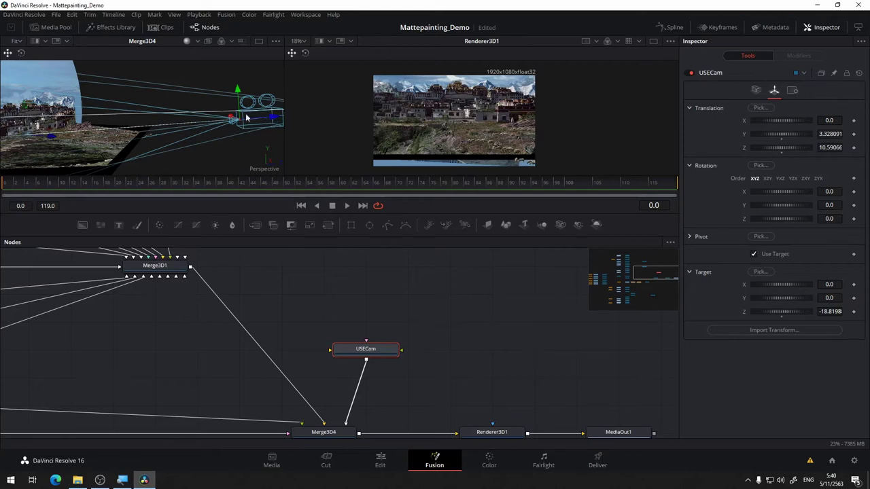
pyautogui.moveTo(262, 116); pyautogui.dragTo(221, 121)
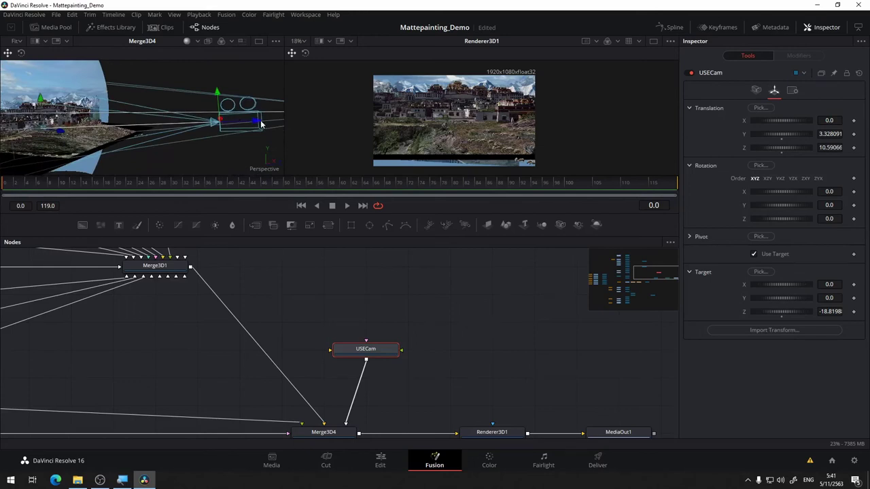
pyautogui.moveTo(257, 123); pyautogui.dragTo(242, 121)
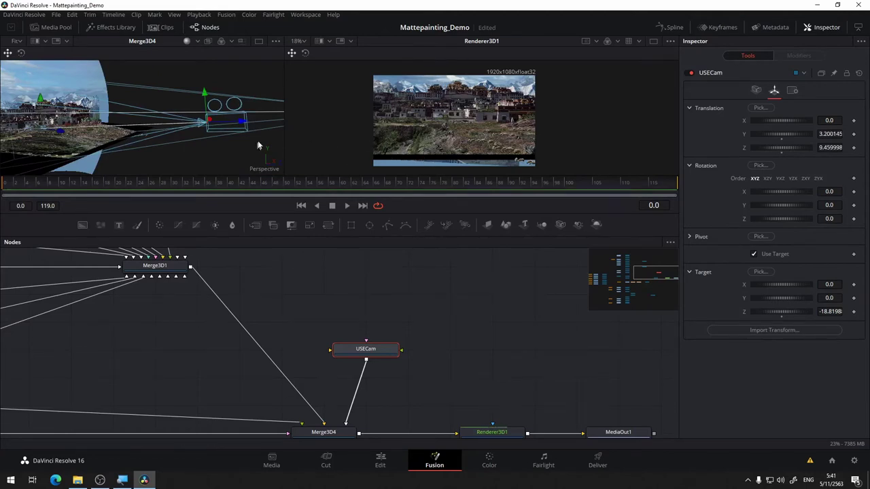
# Enlarge the viewer area and fit the Renderer3D1 image to its viewer
pyautogui.moveTo(249, 147); pyautogui.dragTo(257, 148)
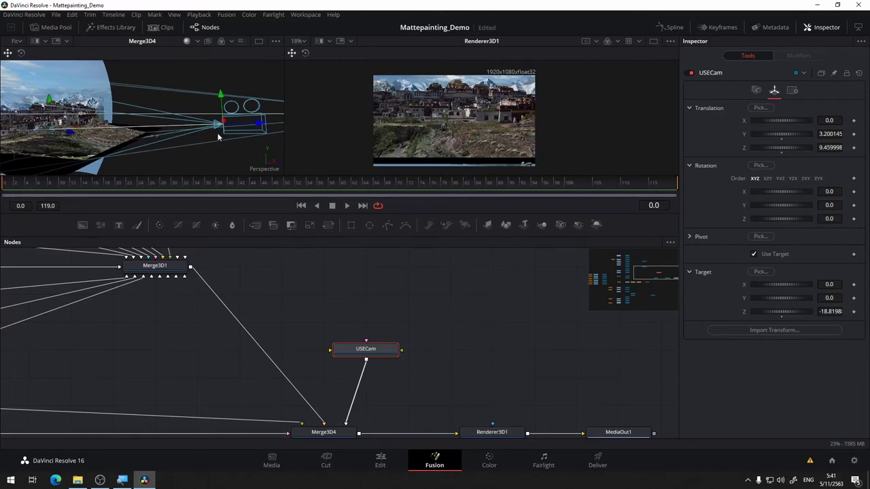
pyautogui.scroll(2, 412, 160)
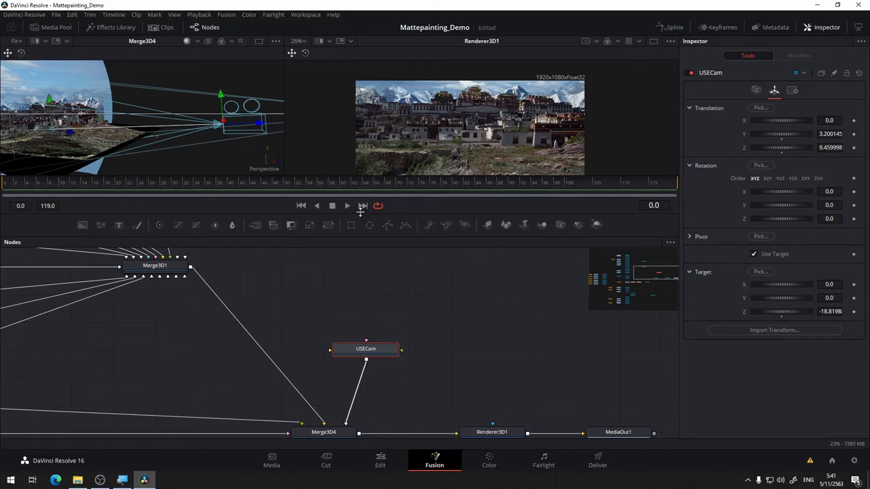
pyautogui.moveTo(364, 212); pyautogui.dragTo(363, 351)
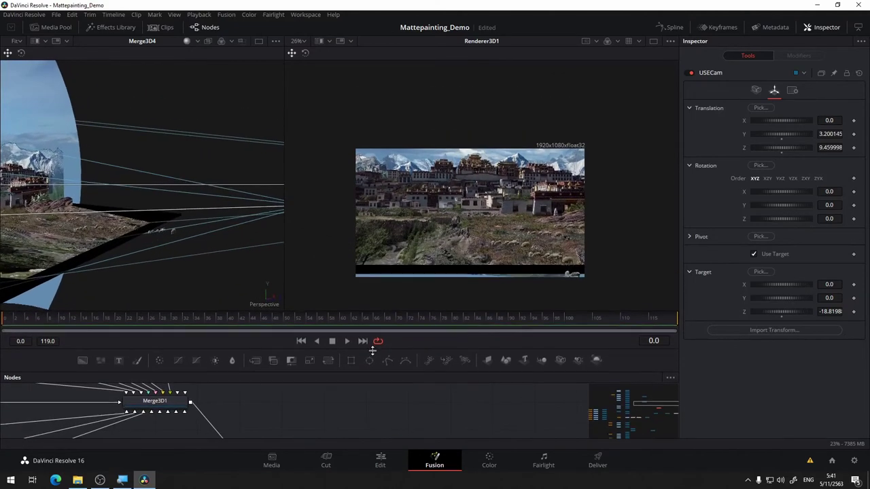
pyautogui.click(297, 41)
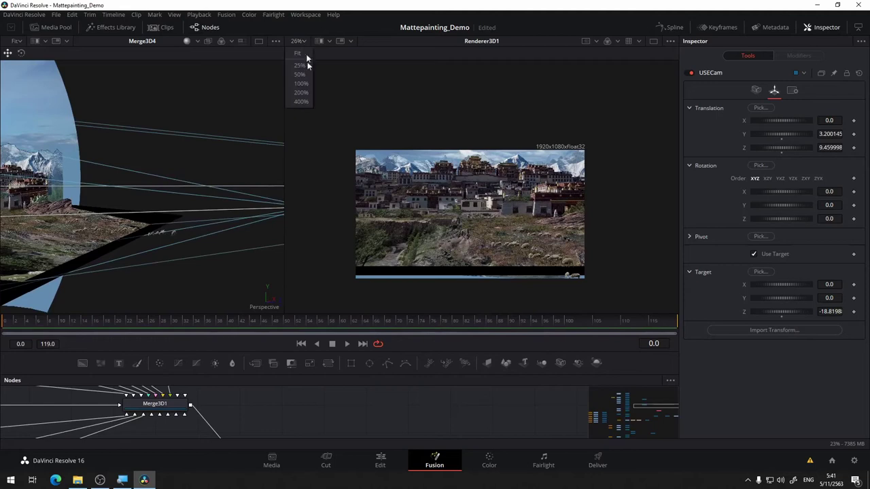
pyautogui.click(300, 56)
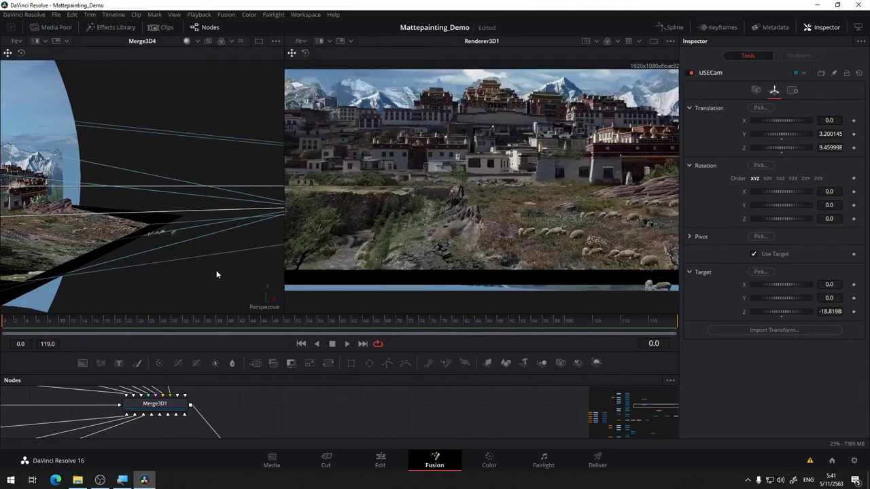
# Raise USECam above the ground to about 4.79 on Y and 9.26 on Z
pyautogui.moveTo(216, 272); pyautogui.dragTo(145, 270)
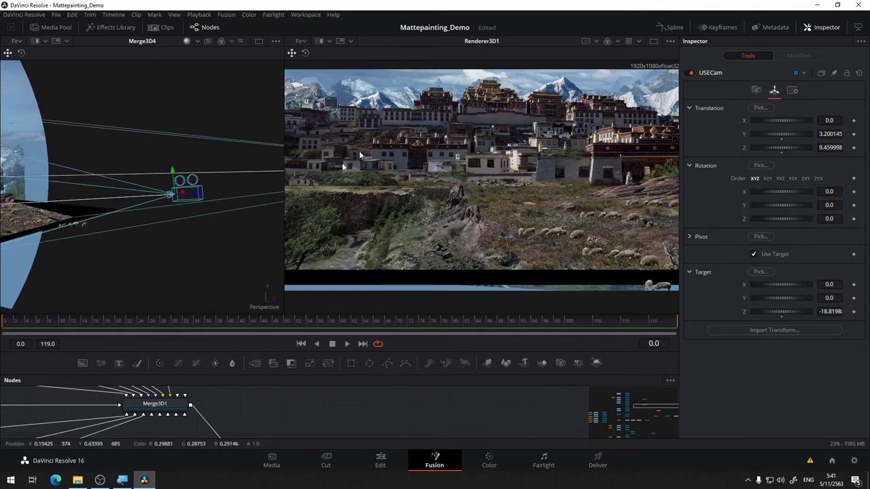
pyautogui.scroll(1, 359, 156)
pyautogui.moveTo(448, 202); pyautogui.dragTo(452, 182)
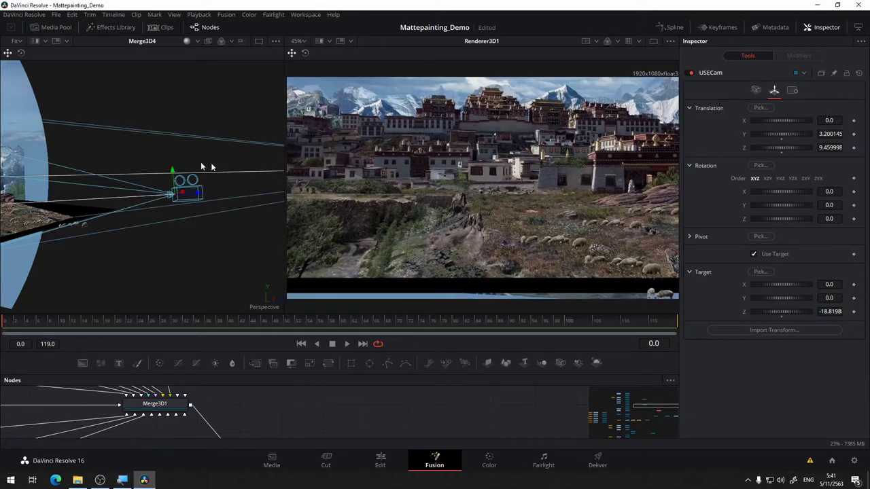
pyautogui.moveTo(172, 174); pyautogui.dragTo(226, 253)
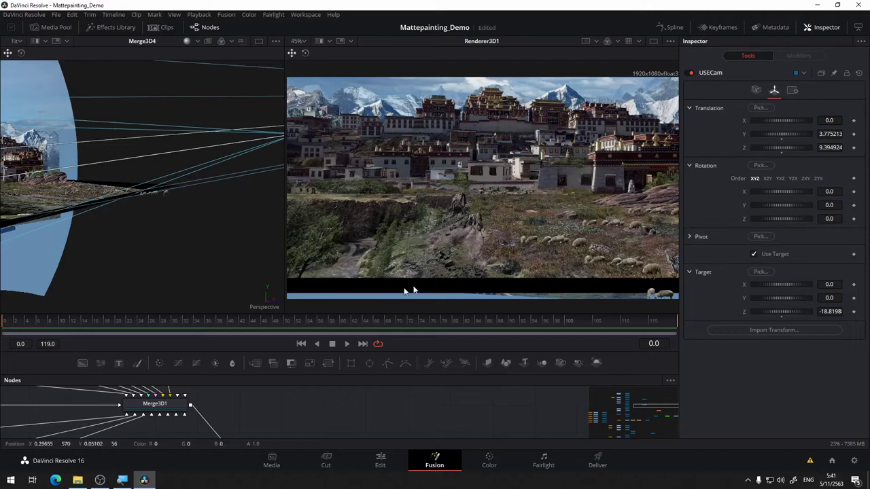
pyautogui.moveTo(541, 232); pyautogui.dragTo(552, 252)
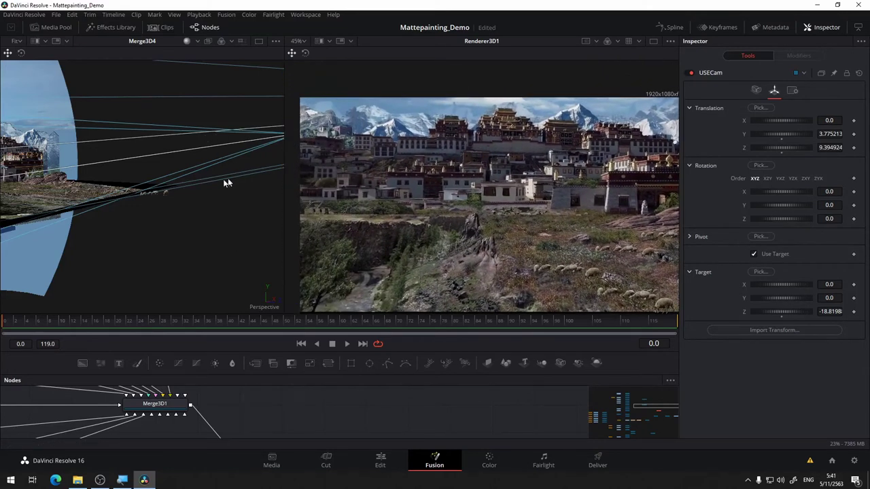
pyautogui.moveTo(228, 178); pyautogui.dragTo(182, 188)
pyautogui.moveTo(203, 135); pyautogui.dragTo(200, 112)
pyautogui.moveTo(185, 229); pyautogui.dragTo(309, 238)
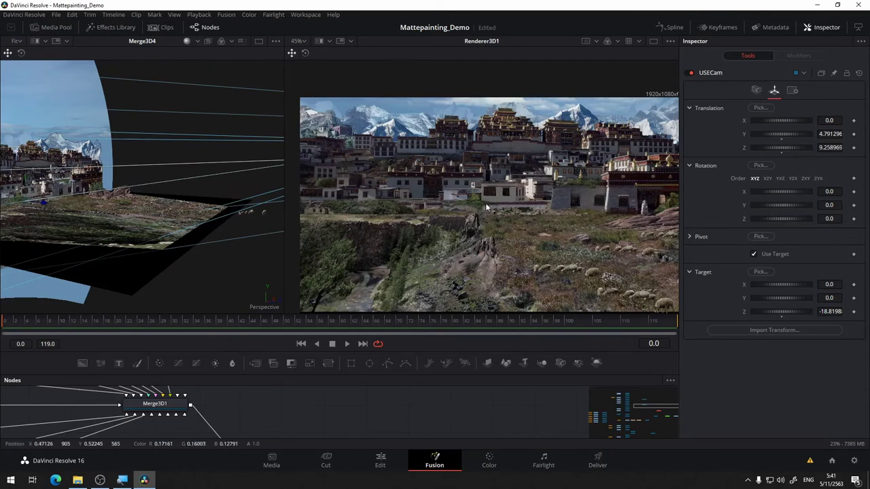
# Keyframe the Y and Z translation of USECam at frame 0
pyautogui.moveTo(542, 222); pyautogui.dragTo(538, 203)
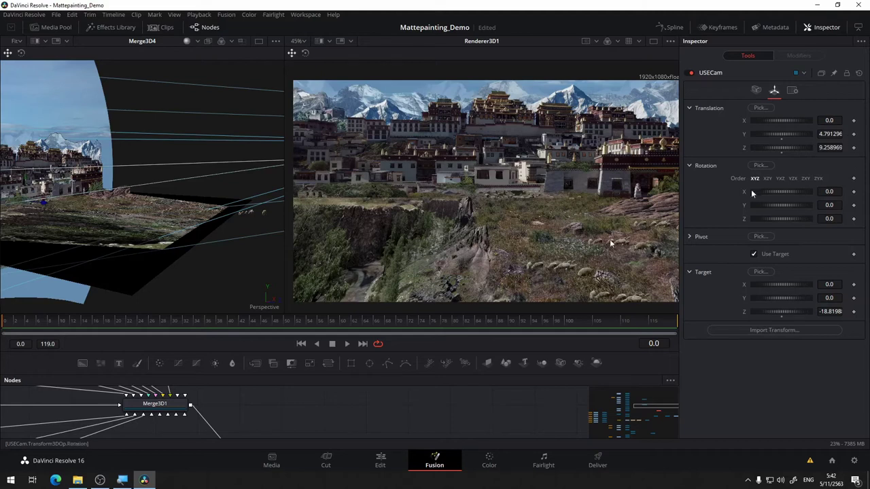
pyautogui.click(853, 147)
pyautogui.scroll(-5, 193, 173)
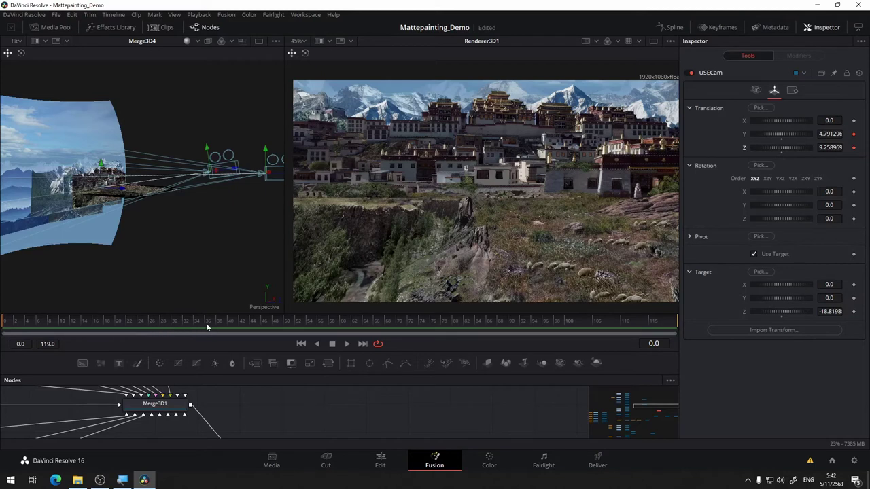
# At frame 48, move USECam forward to about 3.98 on Z and 3.89 on Y
pyautogui.click(273, 323)
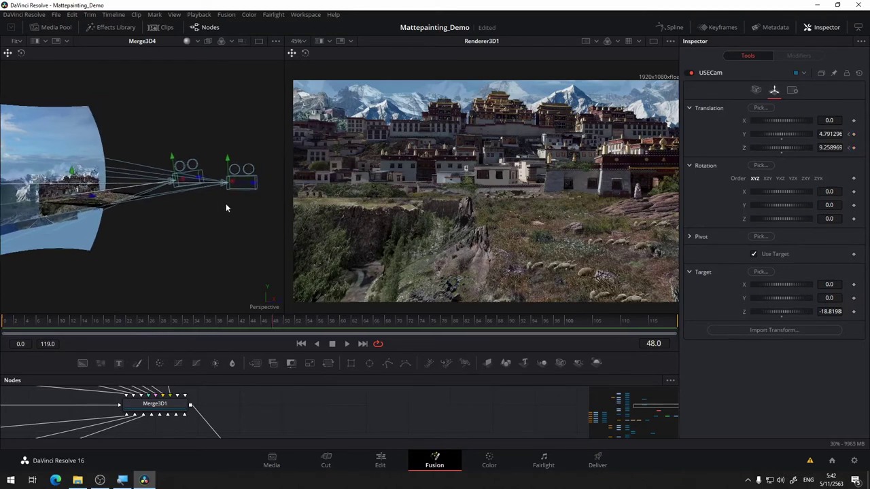
pyautogui.moveTo(226, 203); pyautogui.dragTo(249, 219)
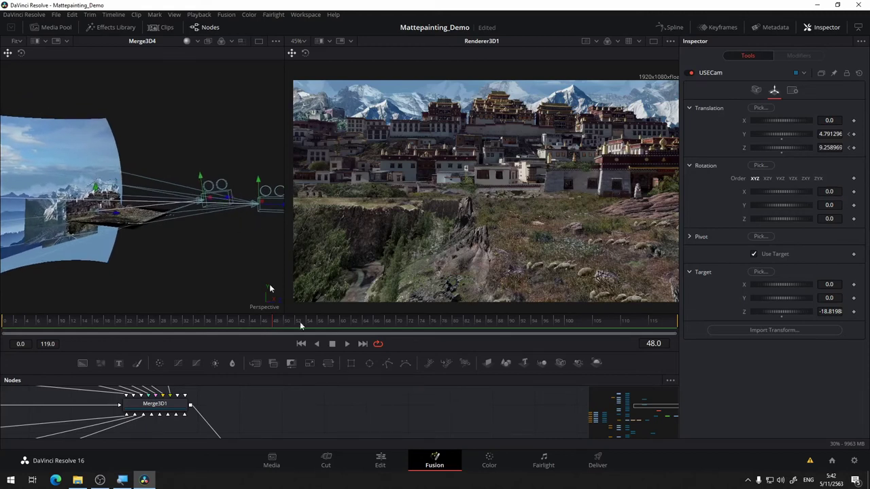
pyautogui.moveTo(337, 391); pyautogui.dragTo(321, 324)
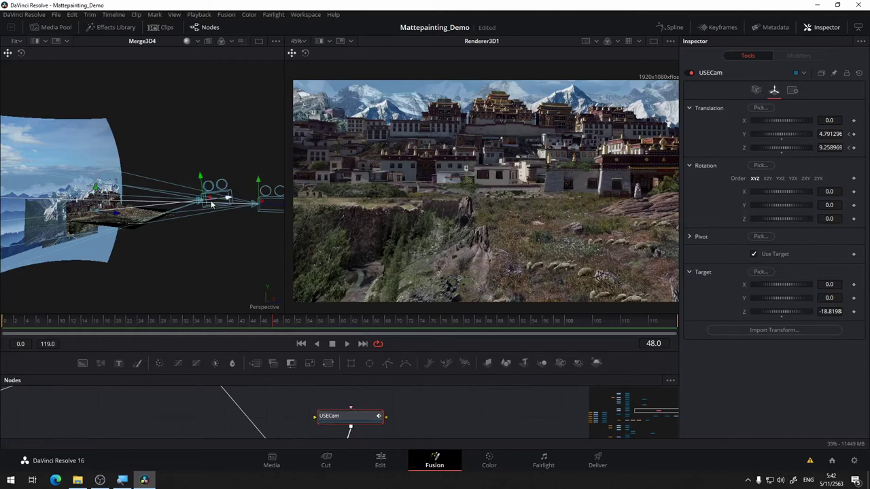
pyautogui.scroll(3, 228, 200)
pyautogui.scroll(-2, 245, 199)
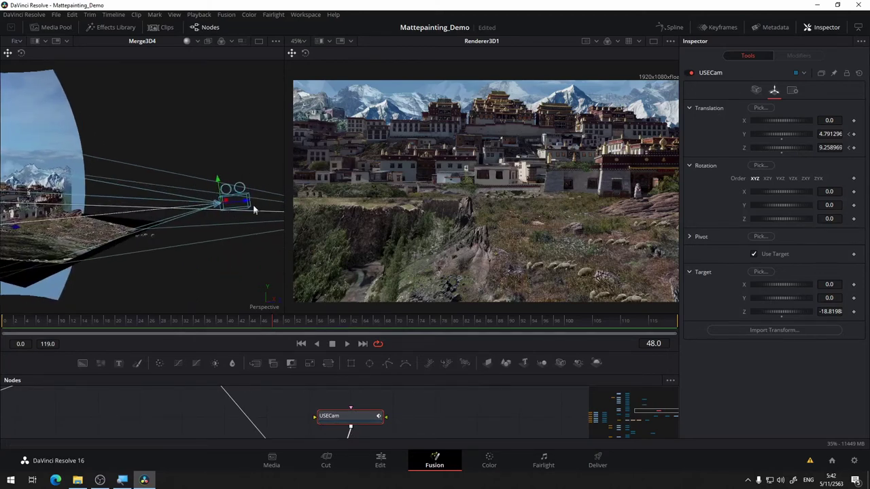
pyautogui.moveTo(247, 203); pyautogui.dragTo(189, 207)
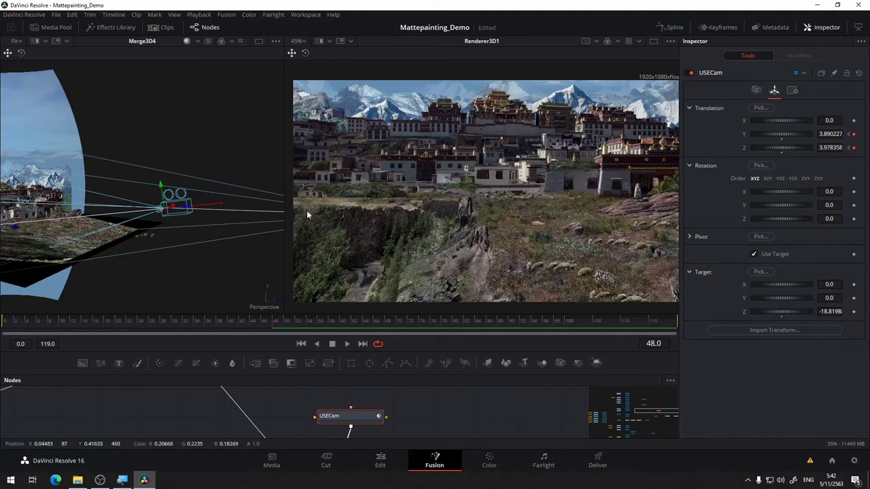
# Lower USECam at frame 48 close to the ground, to about 0.75 on Y and 4.41 on Z
pyautogui.moveTo(473, 434); pyautogui.dragTo(390, 369)
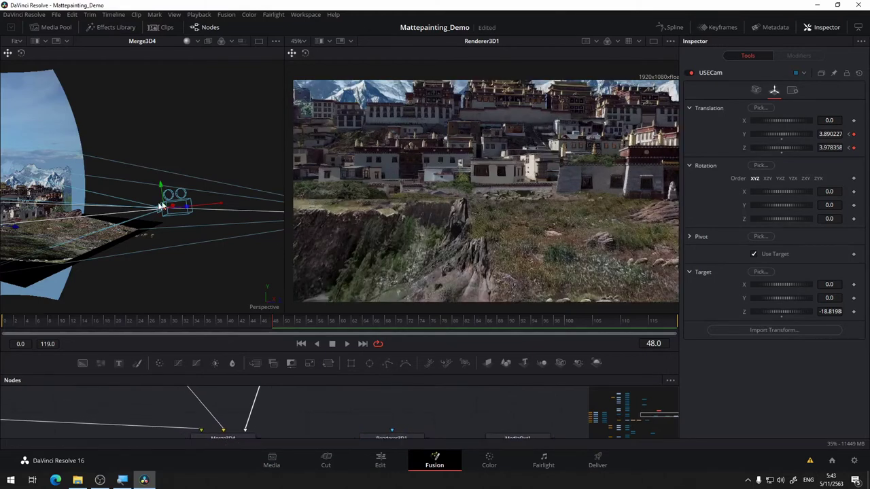
pyautogui.scroll(-1, 439, 158)
pyautogui.scroll(1, 439, 157)
pyautogui.moveTo(159, 185); pyautogui.dragTo(161, 277)
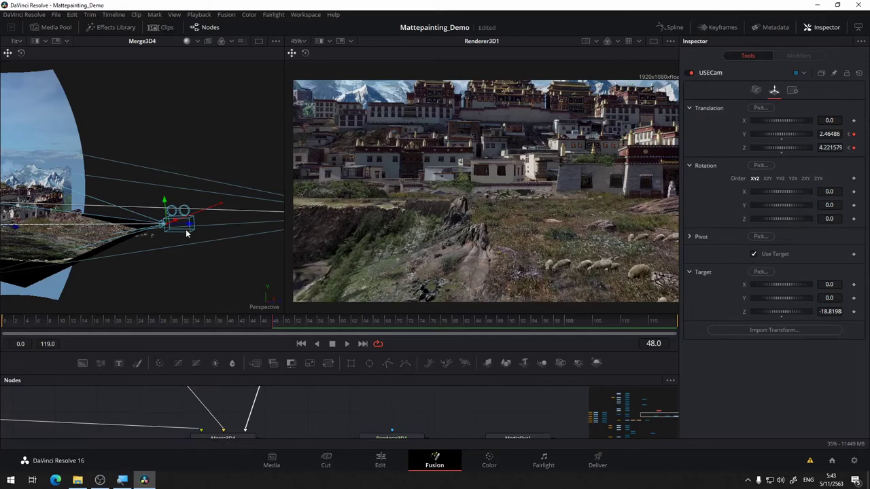
pyautogui.scroll(-2, 420, 198)
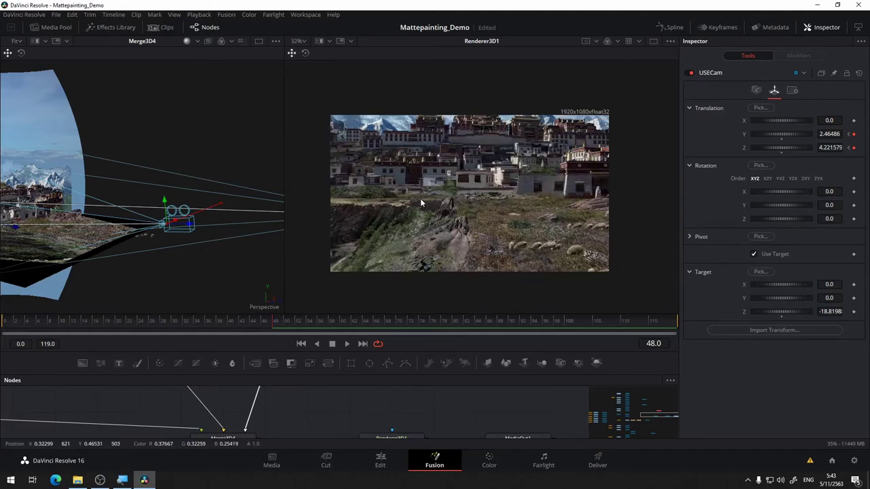
pyautogui.moveTo(191, 250); pyautogui.dragTo(236, 292)
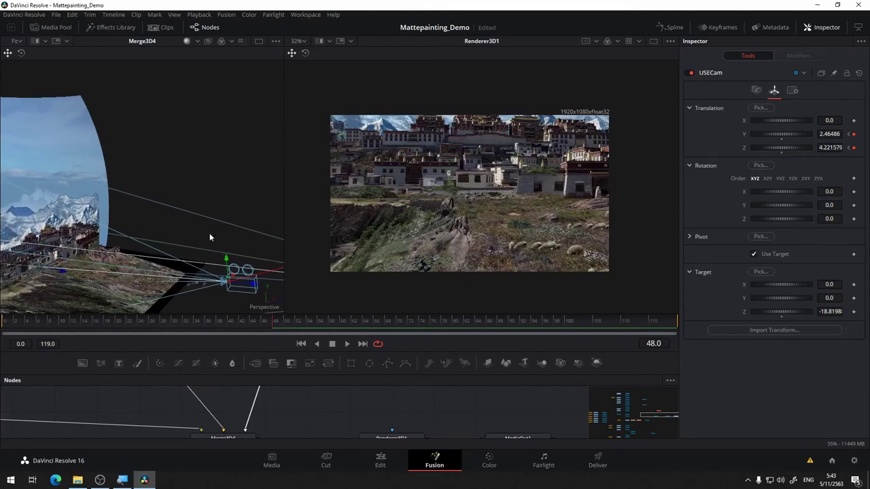
pyautogui.moveTo(210, 237); pyautogui.dragTo(253, 251)
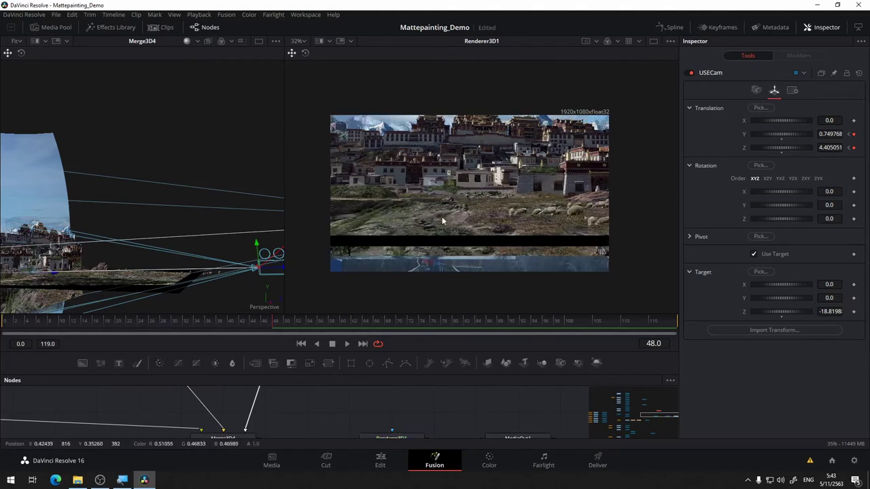
pyautogui.moveTo(505, 418); pyautogui.dragTo(422, 399)
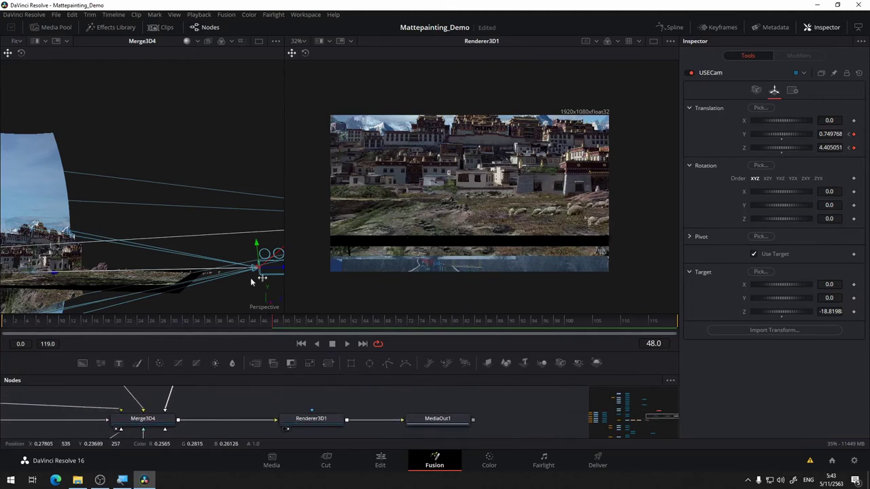
pyautogui.moveTo(205, 241); pyautogui.dragTo(221, 271)
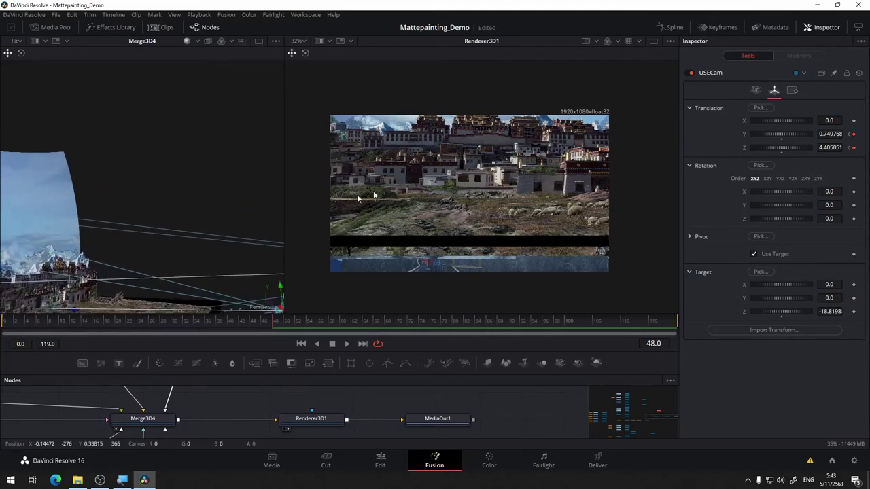
pyautogui.moveTo(258, 248); pyautogui.dragTo(291, 249)
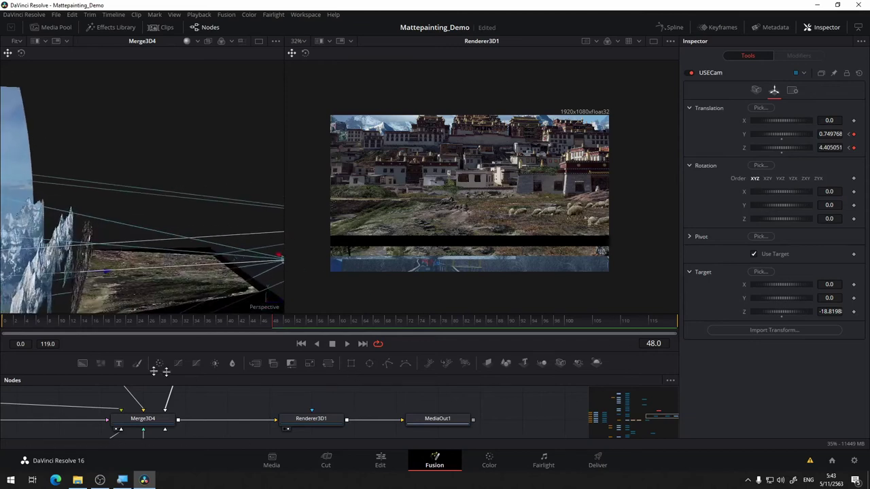
# Keyframe the USECam target's Z position at frame 0 and return to frame 48
pyautogui.moveTo(203, 323); pyautogui.dragTo(2, 330)
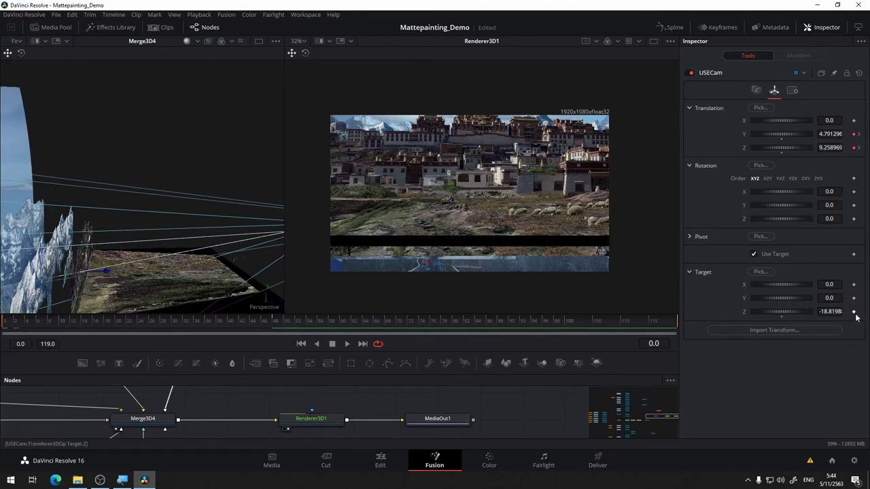
pyautogui.click(276, 322)
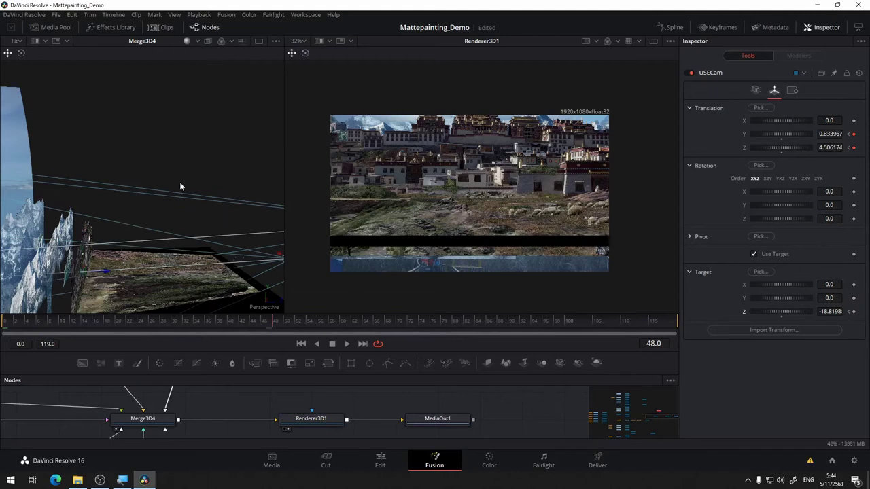
pyautogui.scroll(-3, 188, 217)
pyautogui.hotkey('ctrl', 'z')
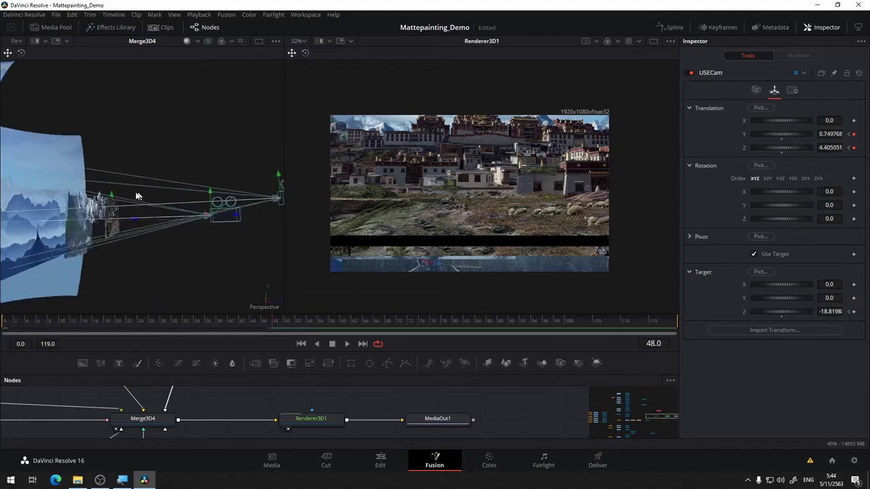
# Raise the USECam target to about 2.25 on Y at frame 48 and keyframe its X, Y and Z positions
pyautogui.moveTo(110, 194); pyautogui.dragTo(109, 187)
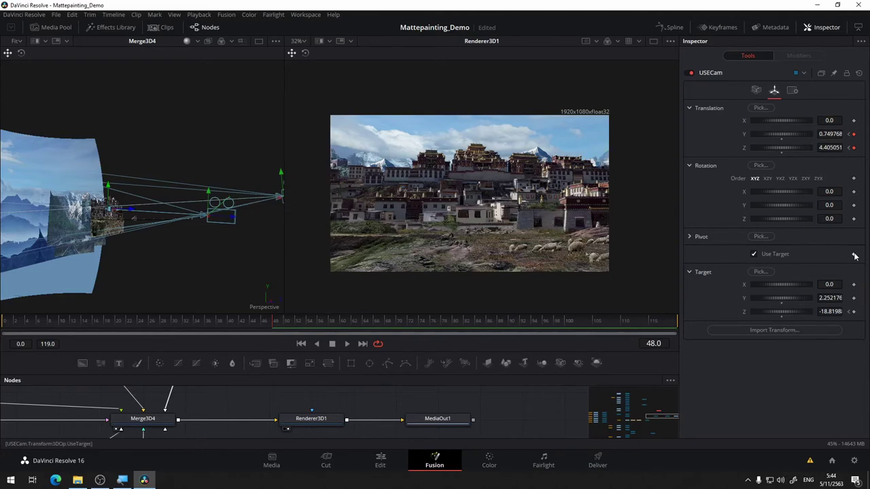
pyautogui.click(854, 285)
pyautogui.click(854, 298)
pyautogui.click(854, 311)
# Return to frame 0, keyframe the USECam target's Y position and lower the target to about 0.15 on Y
pyautogui.click(3, 325)
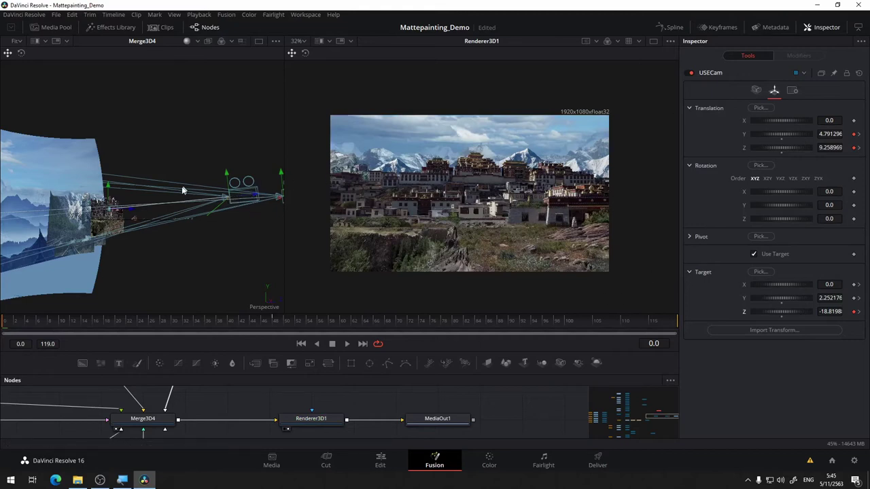
pyautogui.moveTo(184, 191); pyautogui.dragTo(110, 182)
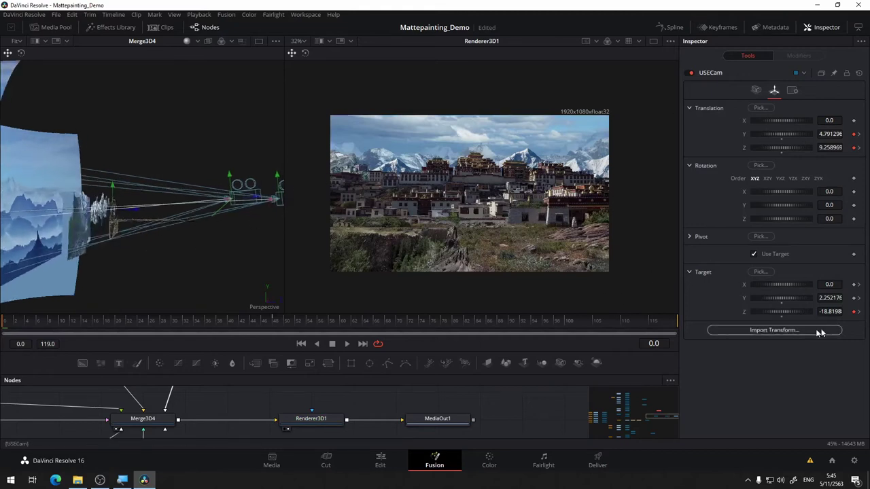
pyautogui.click(854, 299)
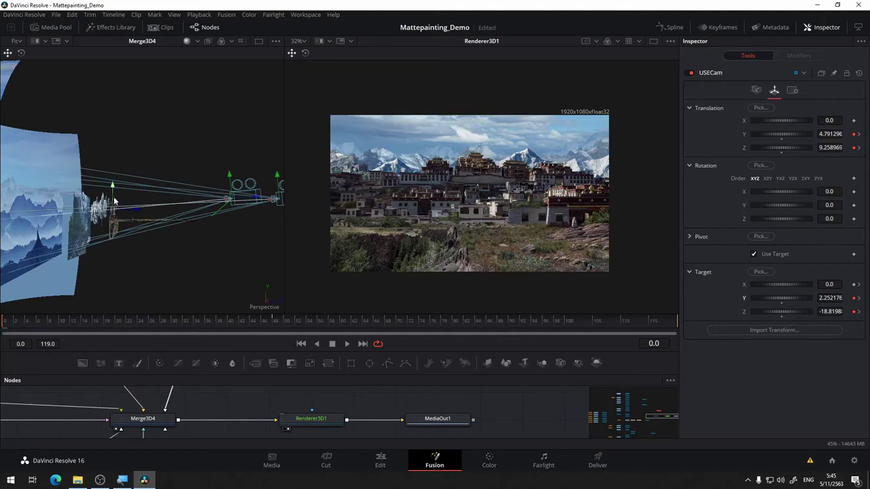
pyautogui.moveTo(114, 192); pyautogui.dragTo(116, 197)
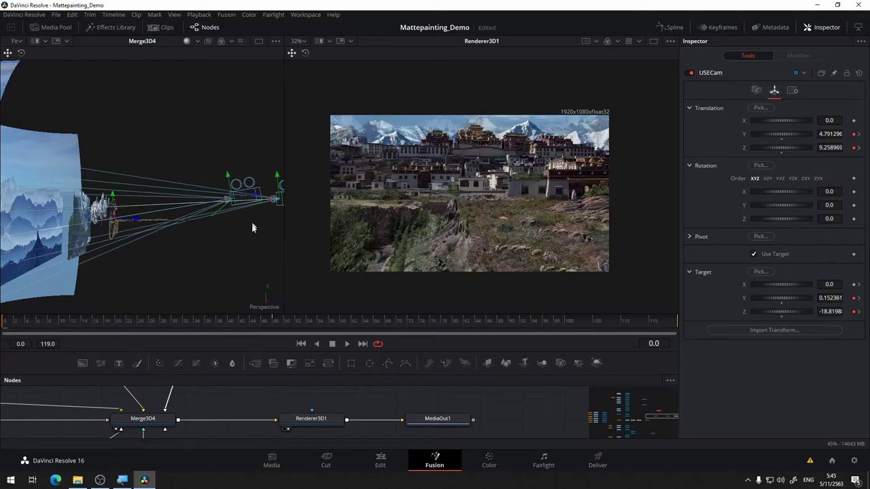
# Pull USECam back at frame 0 to about 5.02 on Y and 10.64 on Z
pyautogui.moveTo(251, 229); pyautogui.dragTo(222, 244)
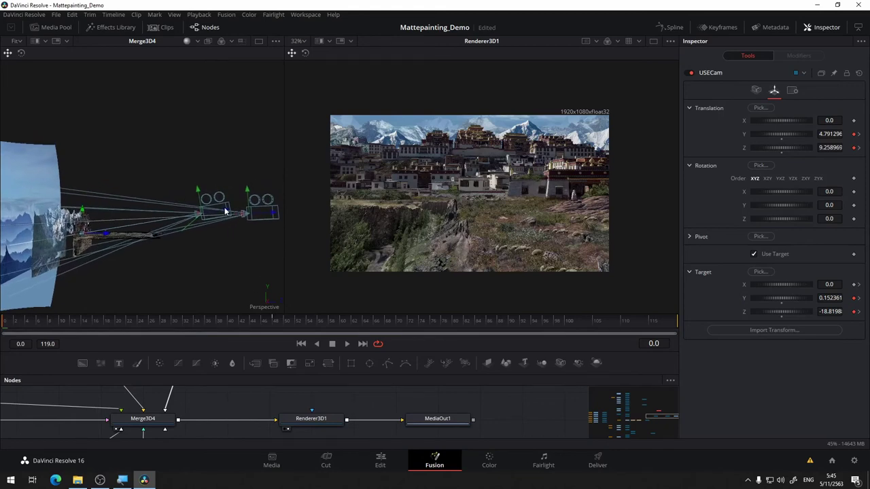
pyautogui.moveTo(226, 213); pyautogui.dragTo(237, 213)
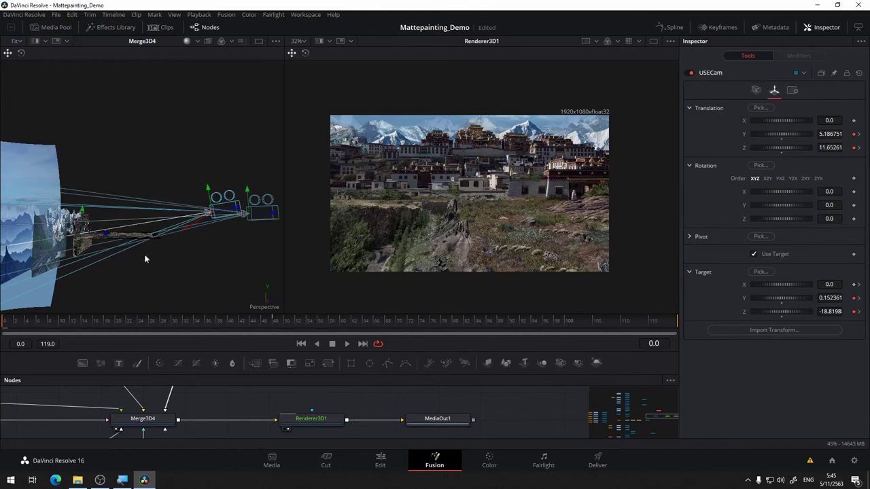
pyautogui.moveTo(145, 252); pyautogui.dragTo(105, 293)
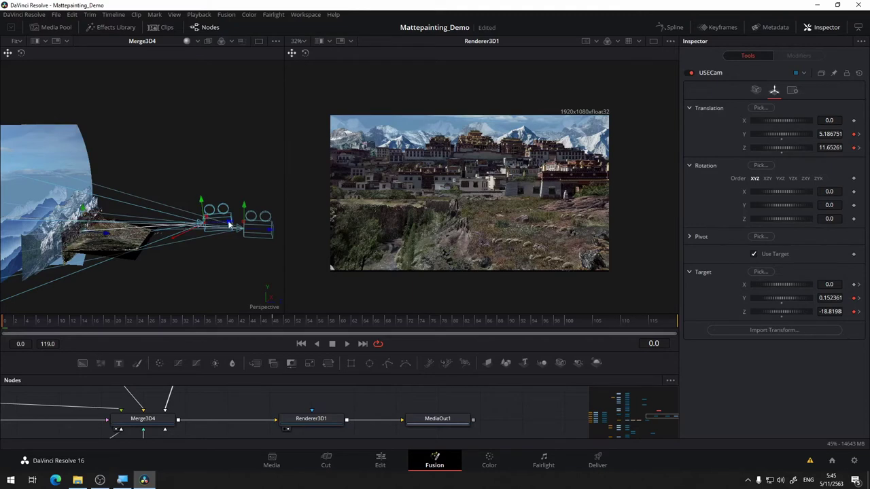
pyautogui.moveTo(202, 256); pyautogui.dragTo(218, 255)
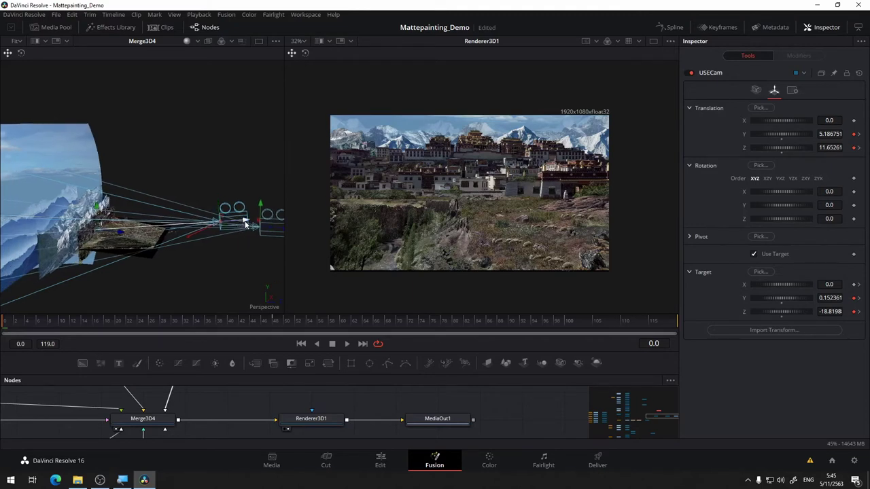
pyautogui.moveTo(248, 224); pyautogui.dragTo(239, 225)
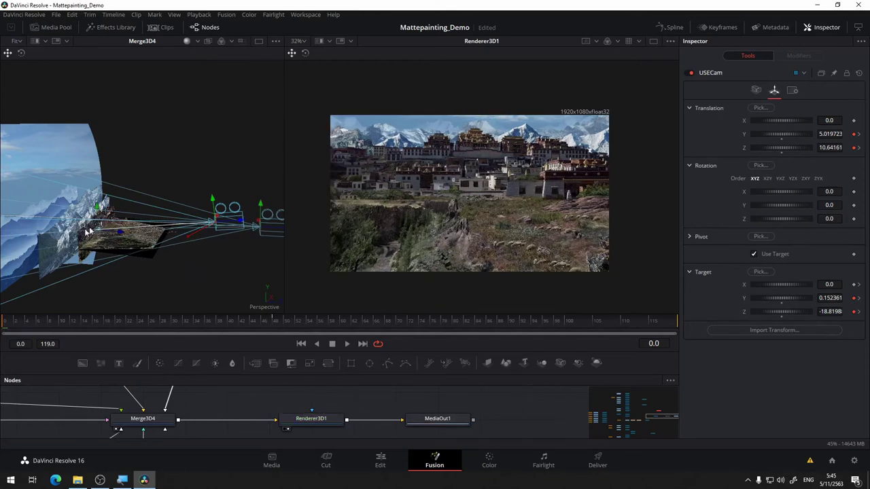
# Raise the USECam target at frame 0 to about 1.24 on Y
pyautogui.moveTo(118, 245); pyautogui.dragTo(97, 208)
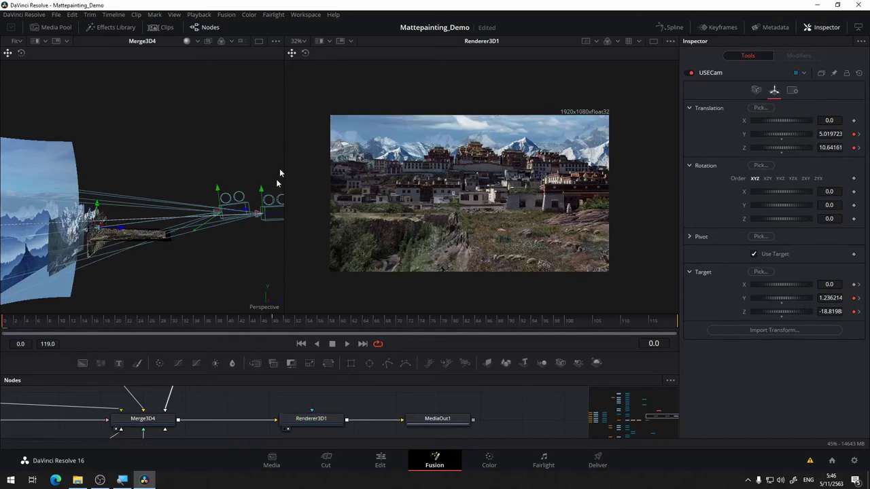
pyautogui.scroll(3, 225, 281)
pyautogui.scroll(2, 228, 270)
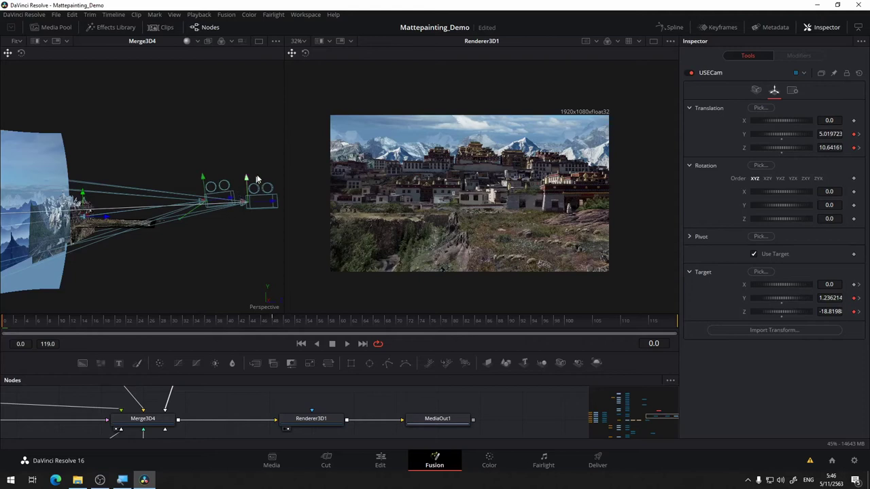
# Scrub from frame 0 to frame 48 to review the camera move in the 3D scene and the render
pyautogui.moveTo(62, 322); pyautogui.dragTo(129, 326)
pyautogui.moveTo(195, 324); pyautogui.dragTo(258, 322)
pyautogui.click(271, 319)
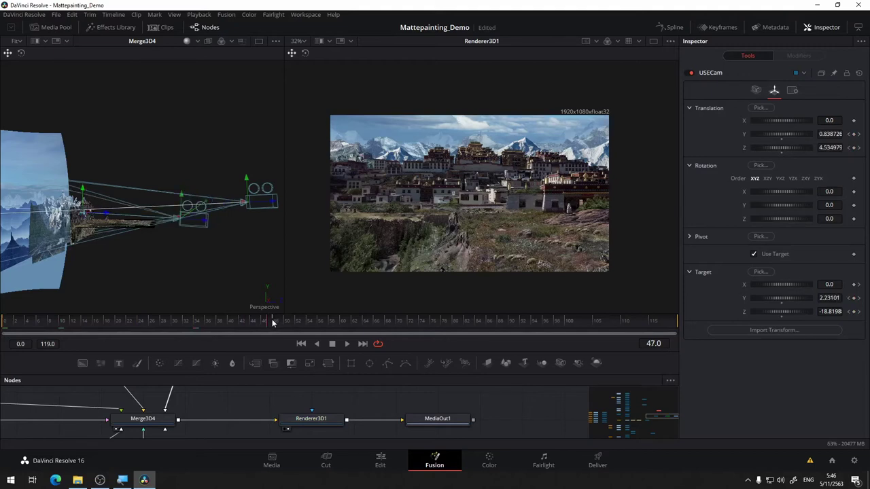
pyautogui.click(274, 323)
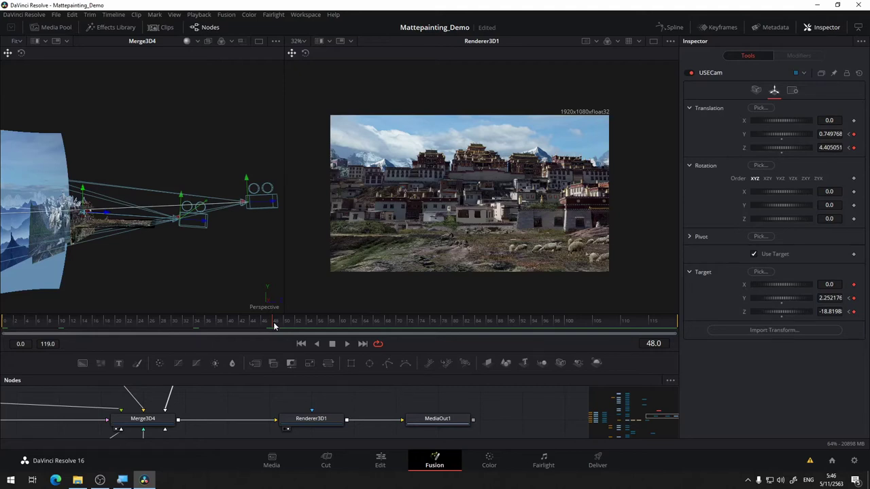
pyautogui.moveTo(212, 265); pyautogui.dragTo(221, 266)
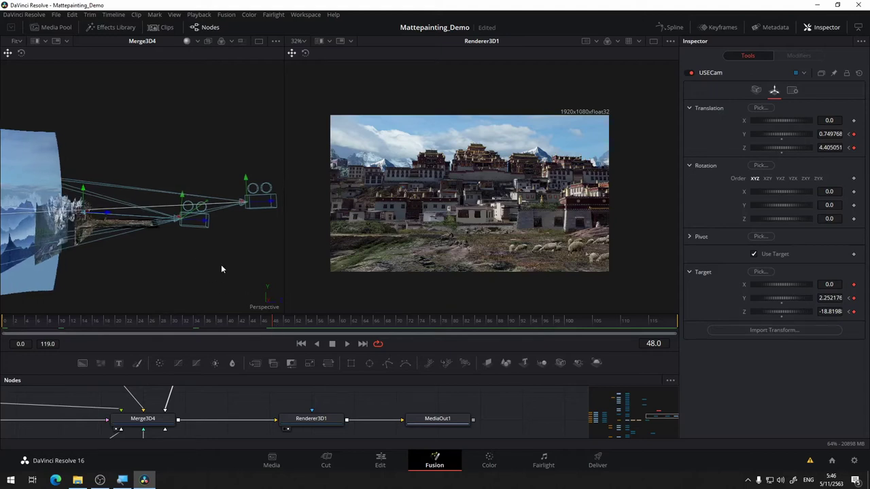
pyautogui.moveTo(242, 233); pyautogui.dragTo(194, 247)
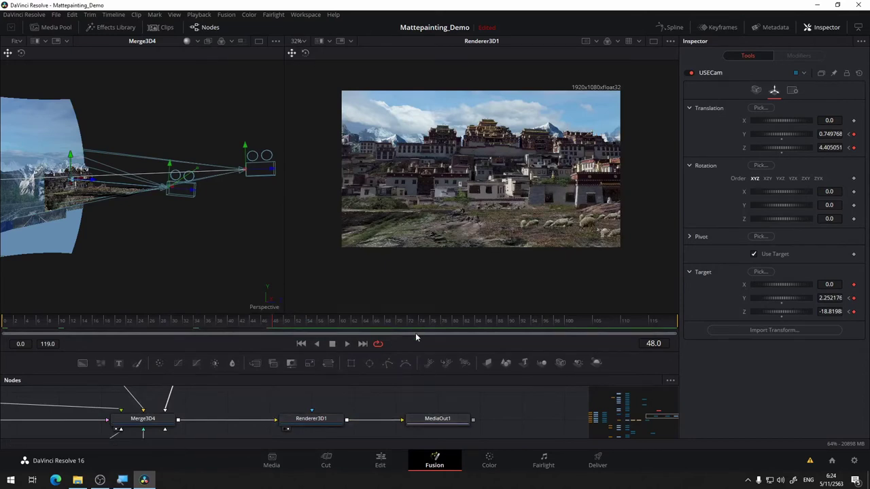
# Enlarge the node graph area, fit the rendered image to its viewer and view the 3D scene from the front
pyautogui.moveTo(416, 350); pyautogui.dragTo(416, 288)
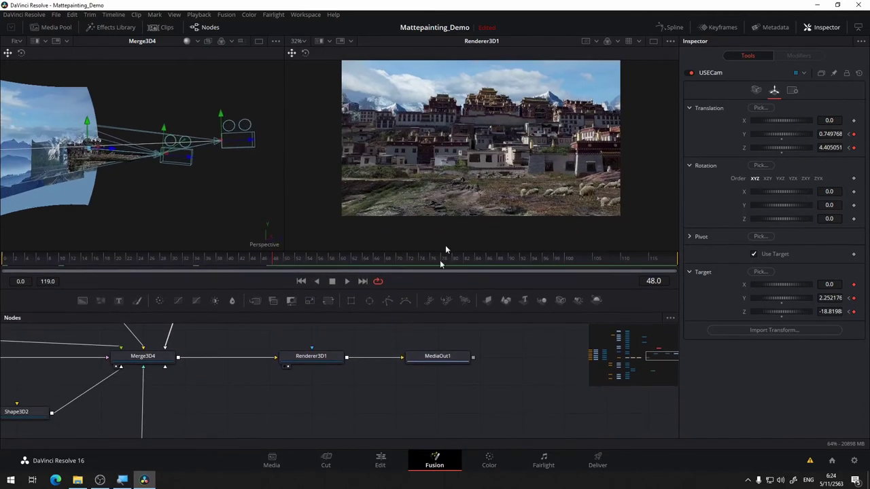
pyautogui.click(304, 42)
pyautogui.click(306, 55)
pyautogui.click(306, 57)
pyautogui.scroll(3, 177, 185)
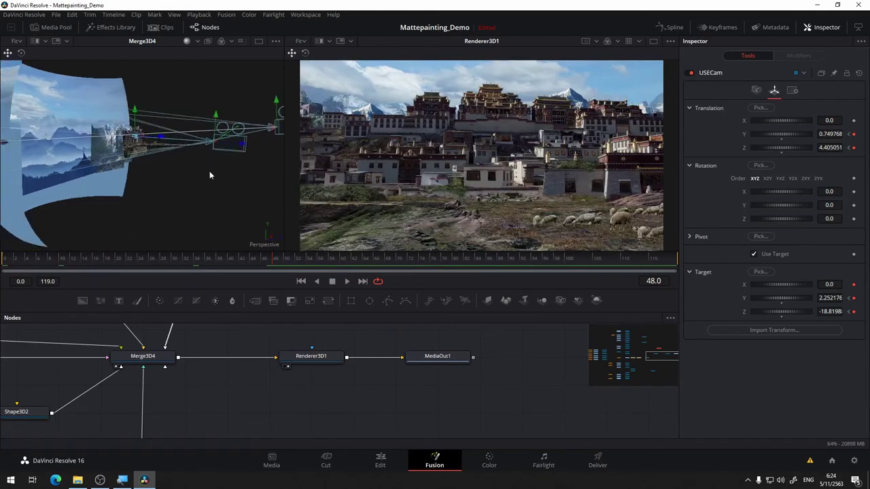
pyautogui.moveTo(214, 175); pyautogui.dragTo(98, 169)
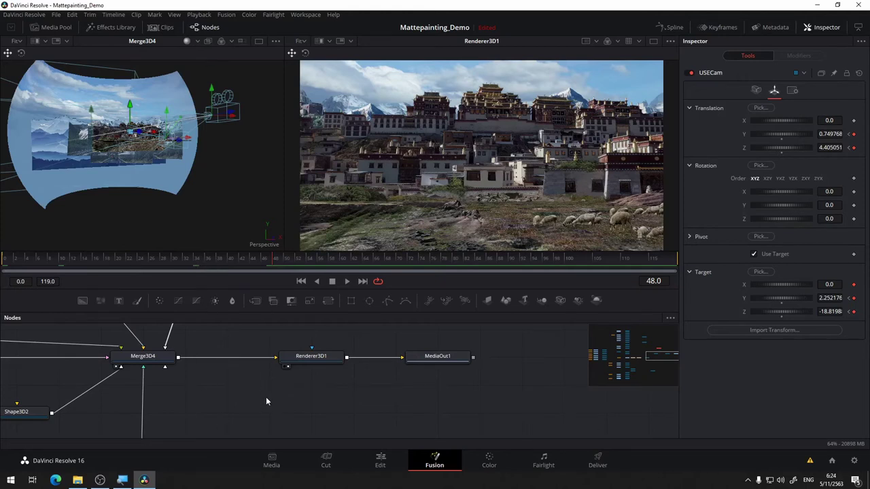
# Examine the node branches feeding Merge3D4, including the sky, duplicate, ruin and treefrontdoor nodes
pyautogui.moveTo(264, 396); pyautogui.dragTo(418, 349)
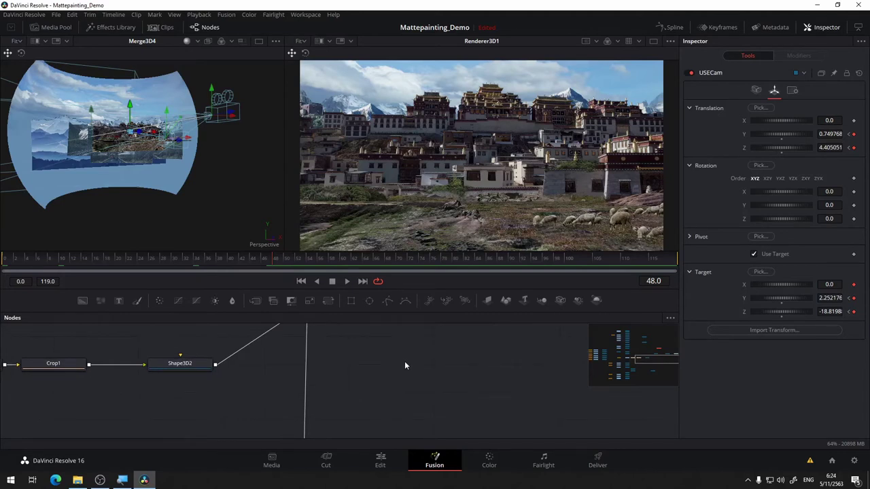
pyautogui.moveTo(404, 366); pyautogui.dragTo(459, 356)
pyautogui.scroll(-3, 344, 412)
pyautogui.moveTo(453, 404); pyautogui.dragTo(443, 306)
pyautogui.moveTo(426, 374); pyautogui.dragTo(453, 406)
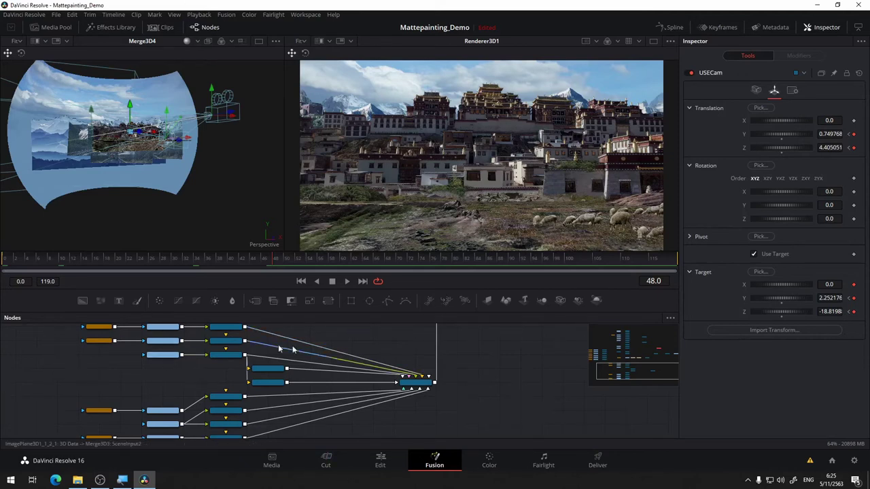
pyautogui.scroll(2, 549, 357)
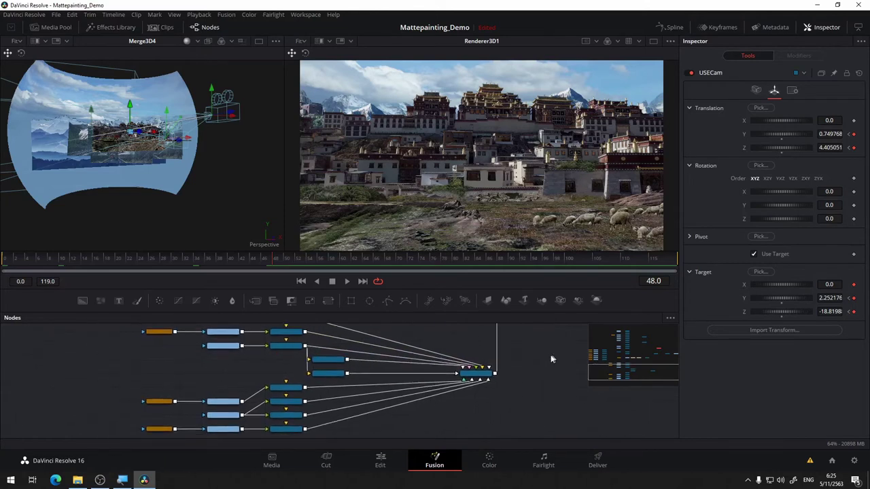
pyautogui.scroll(2, 534, 363)
pyautogui.moveTo(497, 347); pyautogui.dragTo(547, 437)
pyautogui.moveTo(392, 352); pyautogui.dragTo(456, 445)
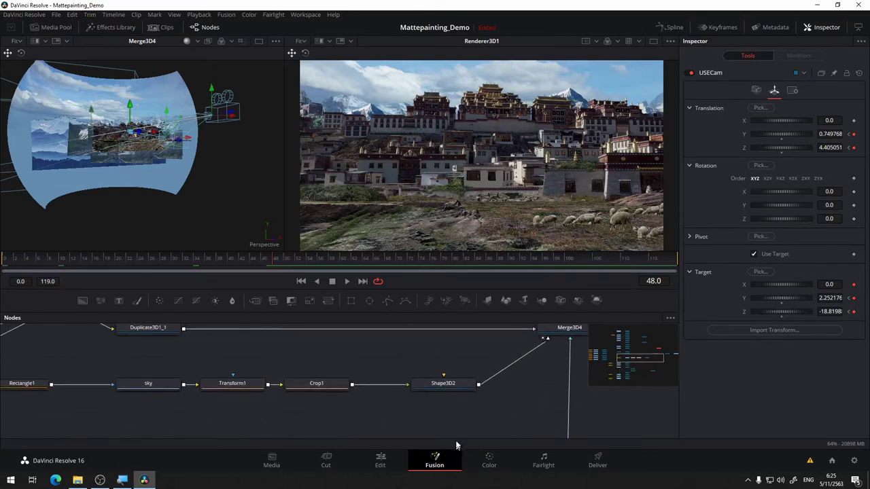
pyautogui.moveTo(485, 353); pyautogui.dragTo(548, 449)
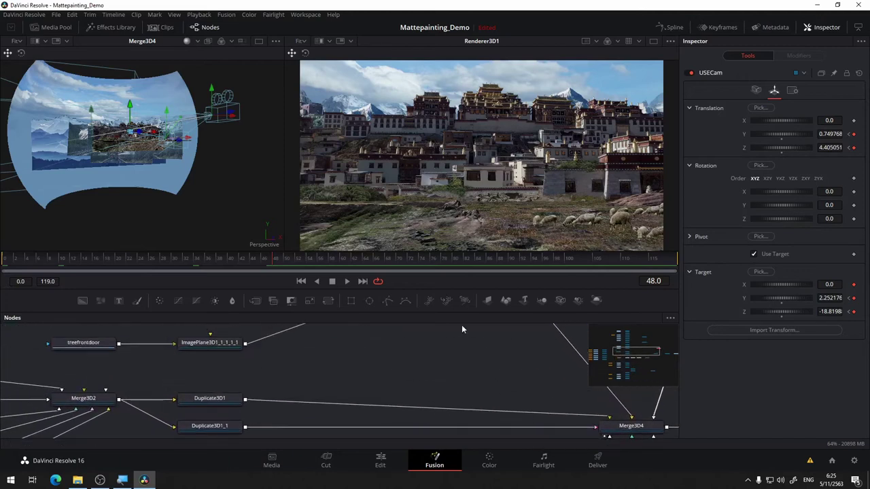
pyautogui.scroll(3, 459, 338)
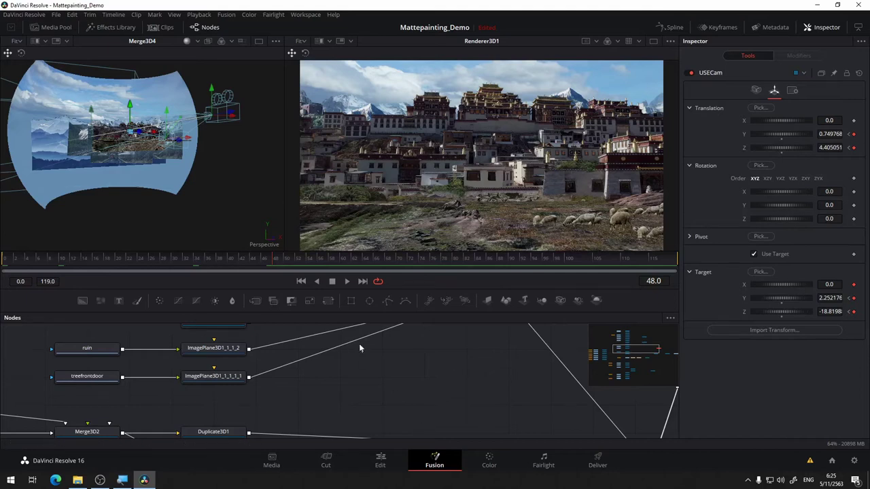
# Examine the Merge3D3 branch with its BG layers, image planes and the Transform3D2 nodes
pyautogui.scroll(-6, 360, 348)
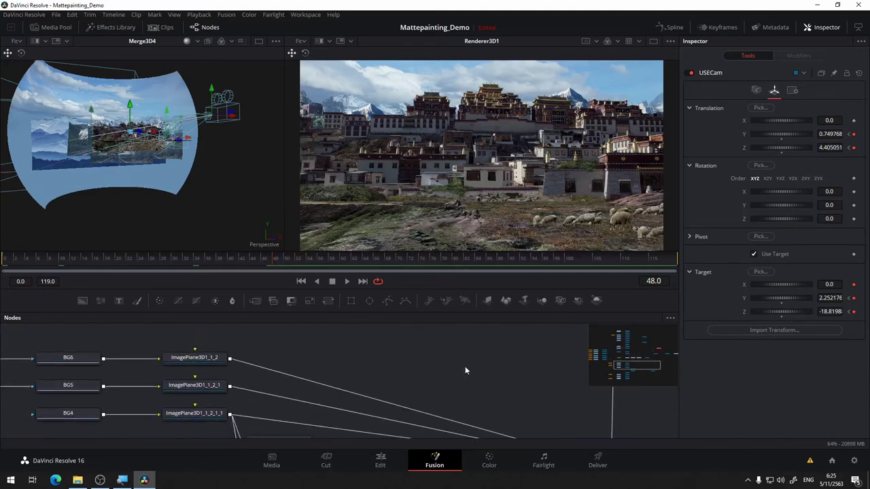
pyautogui.moveTo(465, 368); pyautogui.dragTo(389, 280)
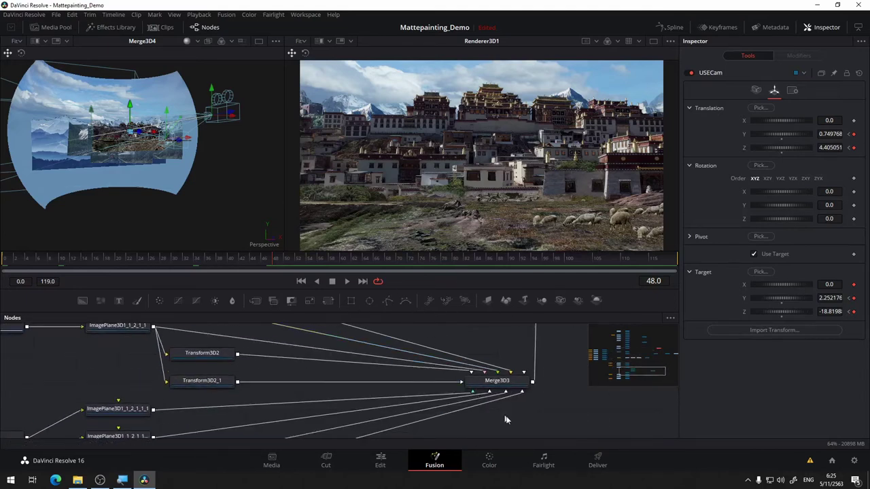
pyautogui.moveTo(521, 423); pyautogui.dragTo(633, 418)
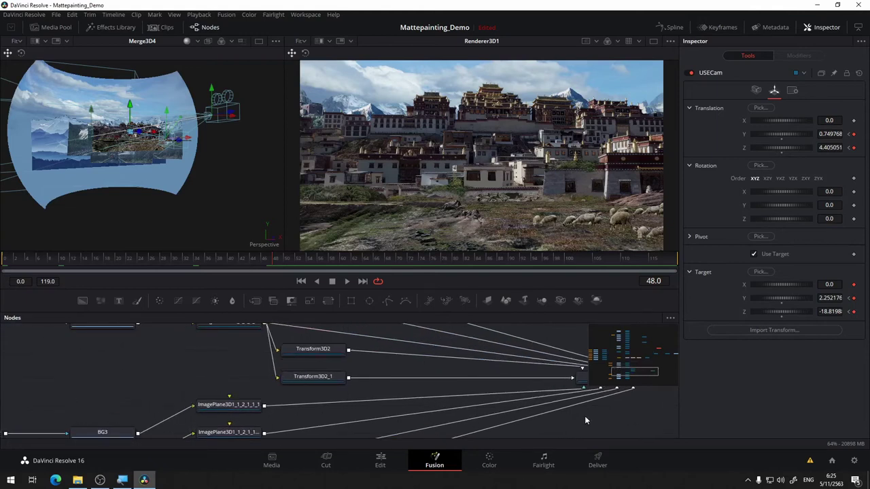
pyautogui.moveTo(559, 415); pyautogui.dragTo(261, 414)
pyautogui.middleClick(439, 361)
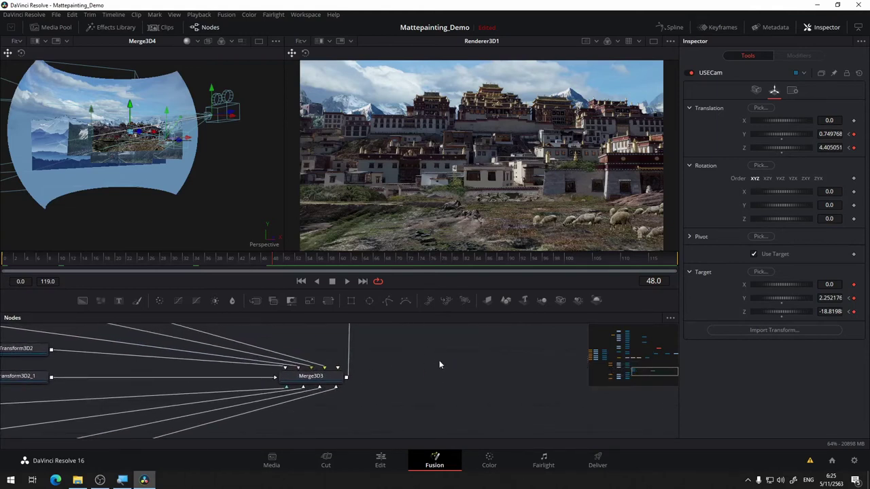
pyautogui.scroll(-5, 439, 360)
pyautogui.moveTo(440, 361); pyautogui.dragTo(536, 359)
pyautogui.scroll(5, 534, 360)
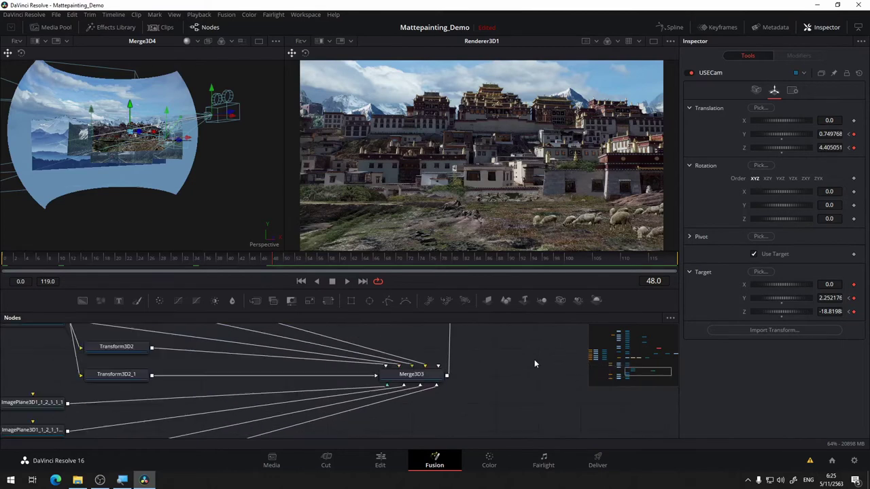
pyautogui.hscroll(-2, 458, 354)
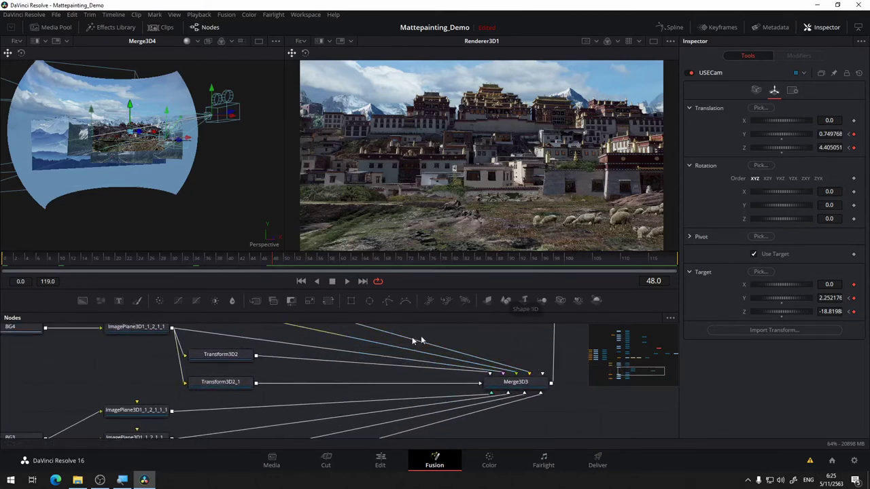
pyautogui.moveTo(490, 338); pyautogui.dragTo(499, 356)
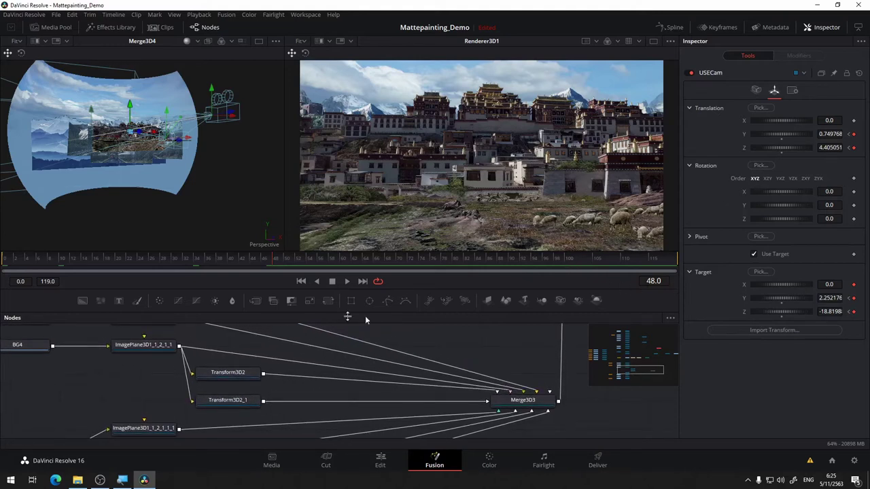
pyautogui.moveTo(453, 352); pyautogui.dragTo(484, 361)
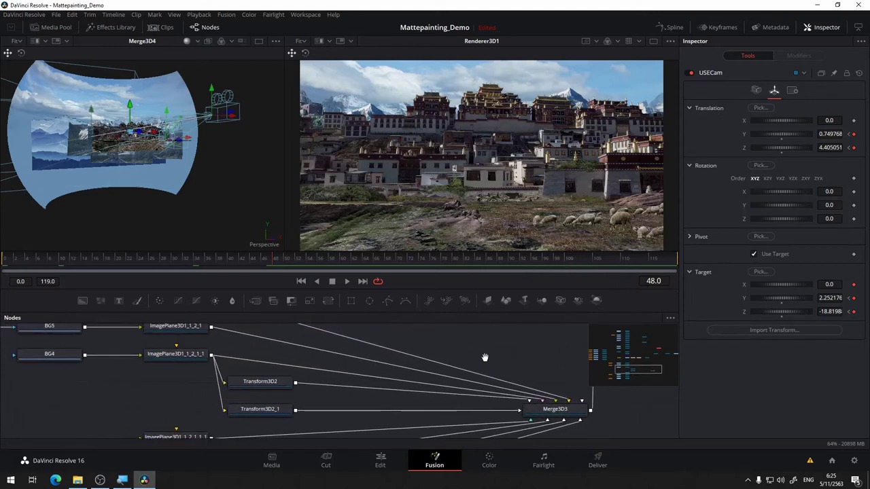
pyautogui.scroll(-3, 486, 355)
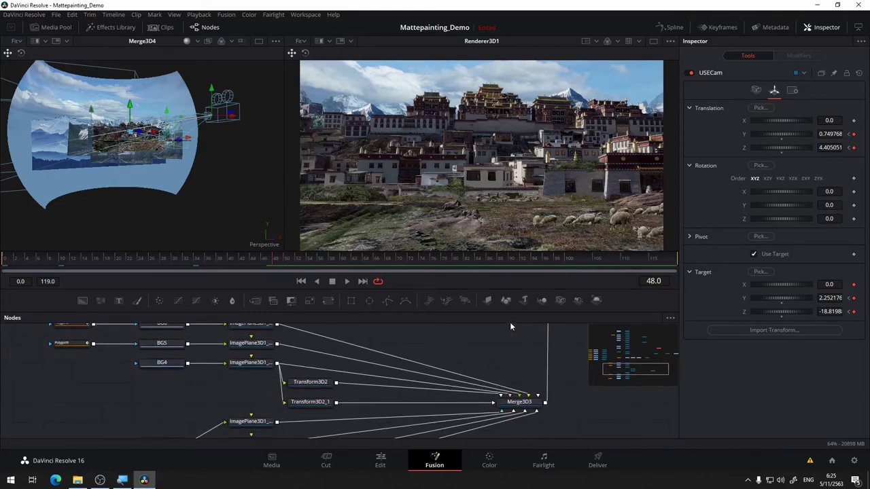
pyautogui.moveTo(480, 341); pyautogui.dragTo(485, 368)
pyautogui.scroll(-1, 423, 361)
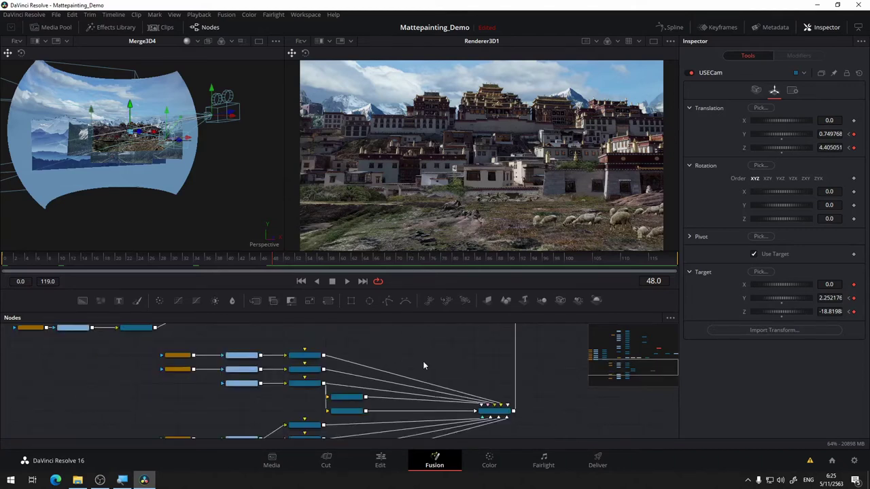
pyautogui.moveTo(431, 357); pyautogui.dragTo(460, 320)
pyautogui.scroll(-1, 313, 367)
pyautogui.scroll(3, 312, 370)
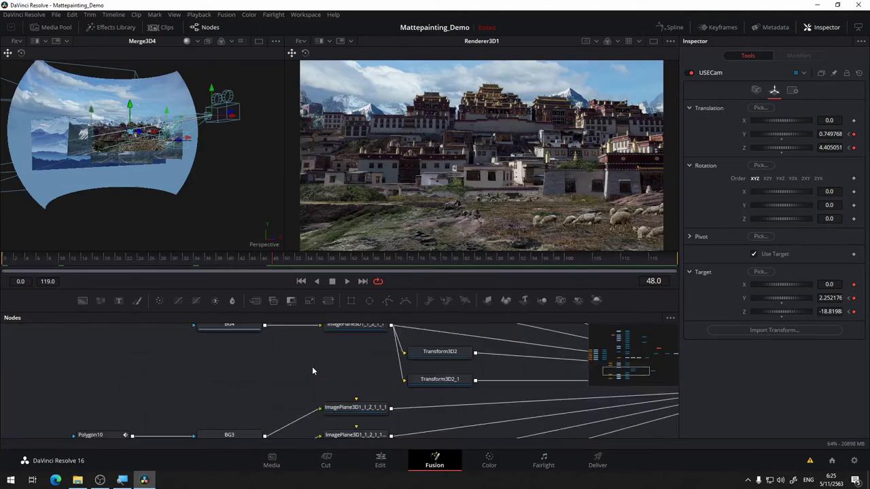
# Examine the BG4 to BG6 branches, the Merge3D2 duplicates, and the chain from Merge3D4 and USECam through Renderer3D1 to MediaOut1
pyautogui.scroll(1, 288, 418)
pyautogui.moveTo(465, 344); pyautogui.dragTo(375, 338)
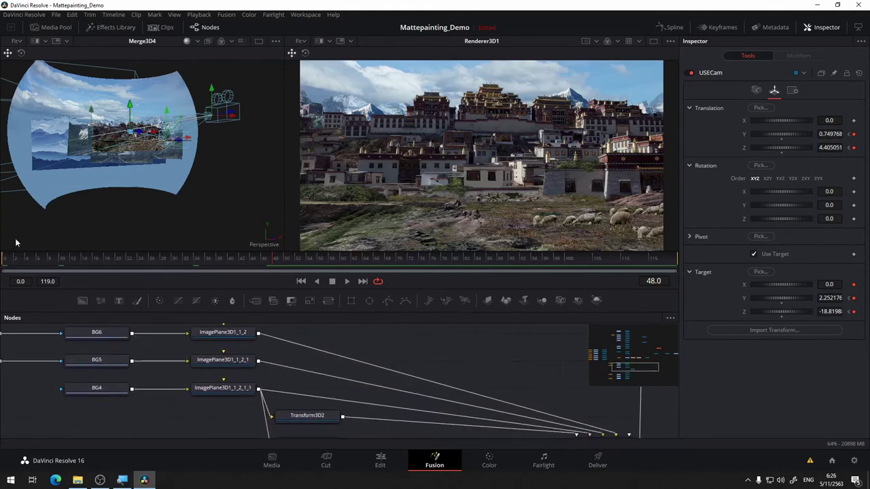
pyautogui.moveTo(425, 355); pyautogui.dragTo(533, 354)
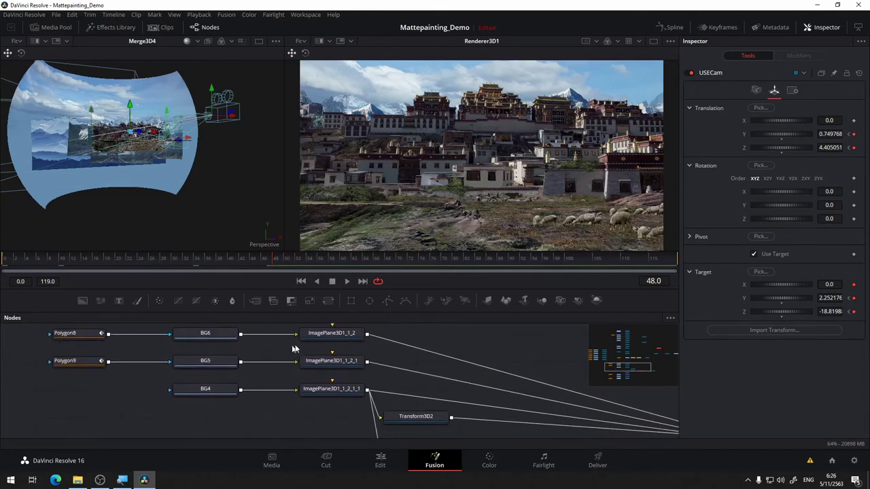
pyautogui.moveTo(497, 340); pyautogui.dragTo(460, 444)
pyautogui.moveTo(408, 375); pyautogui.dragTo(574, 417)
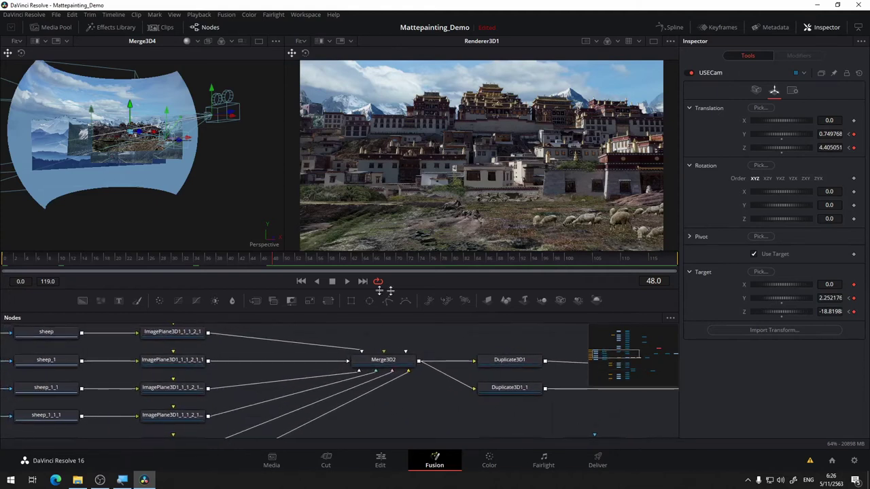
pyautogui.moveTo(425, 410); pyautogui.dragTo(81, 348)
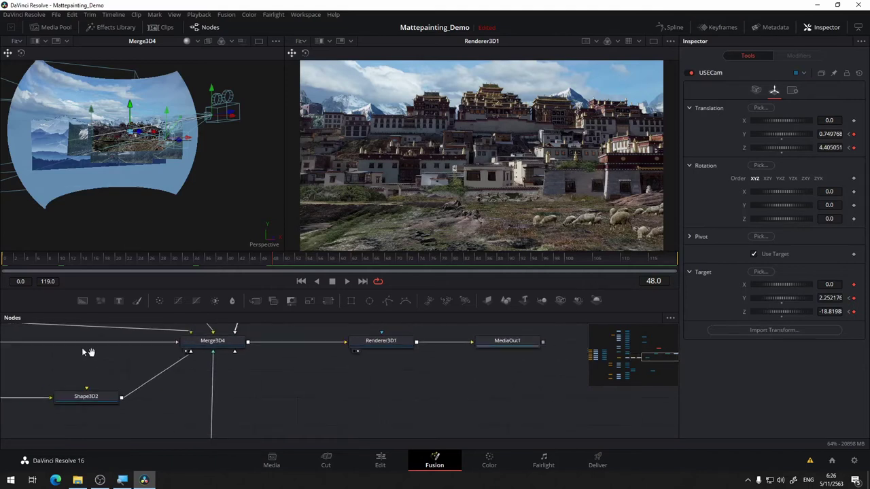
pyautogui.moveTo(152, 384); pyautogui.dragTo(323, 410)
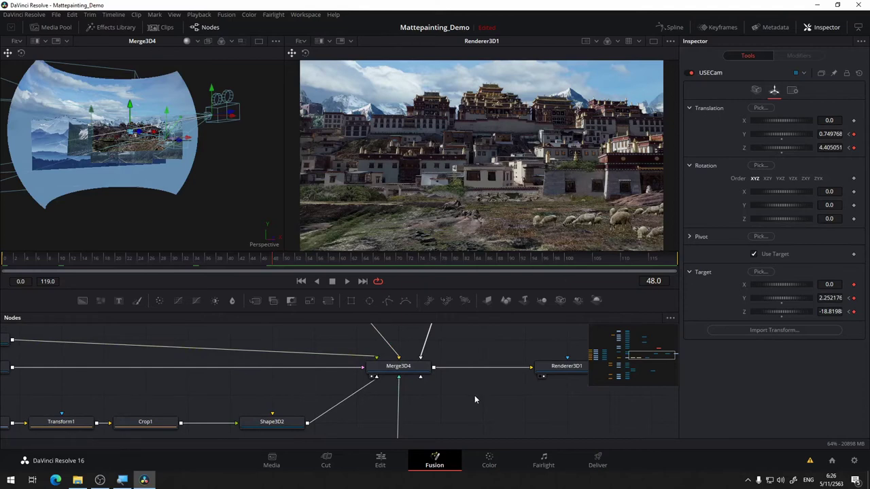
pyautogui.moveTo(476, 392); pyautogui.dragTo(483, 422)
pyautogui.moveTo(535, 371); pyautogui.dragTo(457, 378)
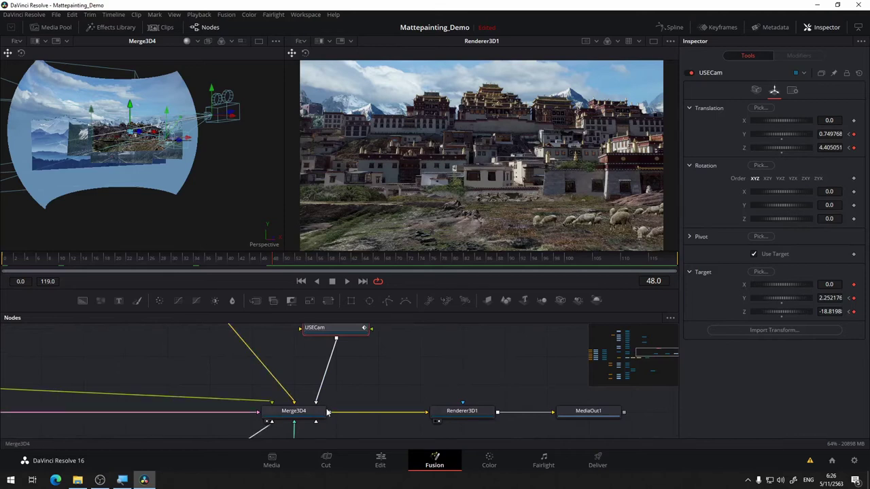
pyautogui.moveTo(208, 356); pyautogui.dragTo(222, 341)
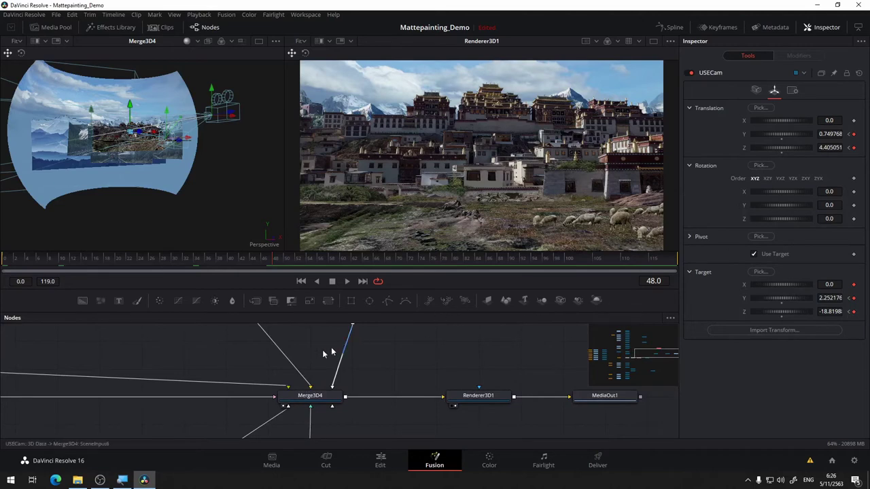
# Examine the sheep branches feeding Merge3D2, checking the polygon masks, sheep layers and image planes as a group
pyautogui.moveTo(194, 360); pyautogui.dragTo(491, 336)
pyautogui.moveTo(296, 335); pyautogui.dragTo(595, 361)
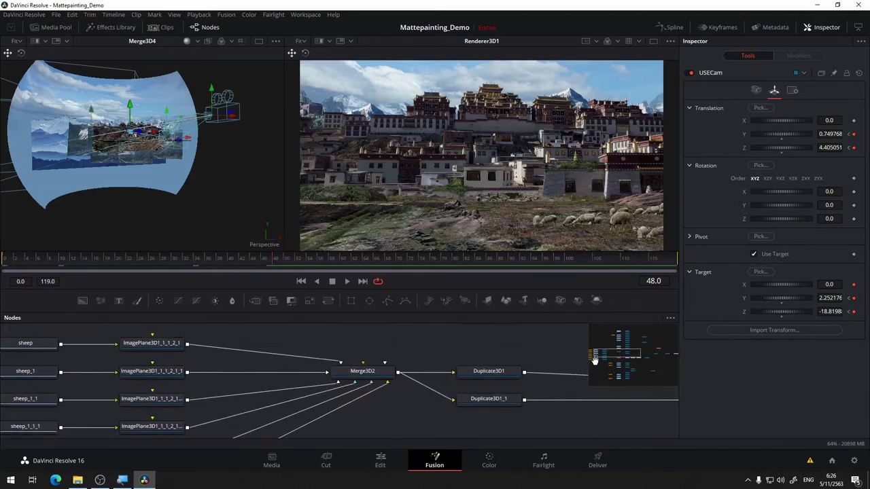
pyautogui.moveTo(316, 340); pyautogui.dragTo(558, 340)
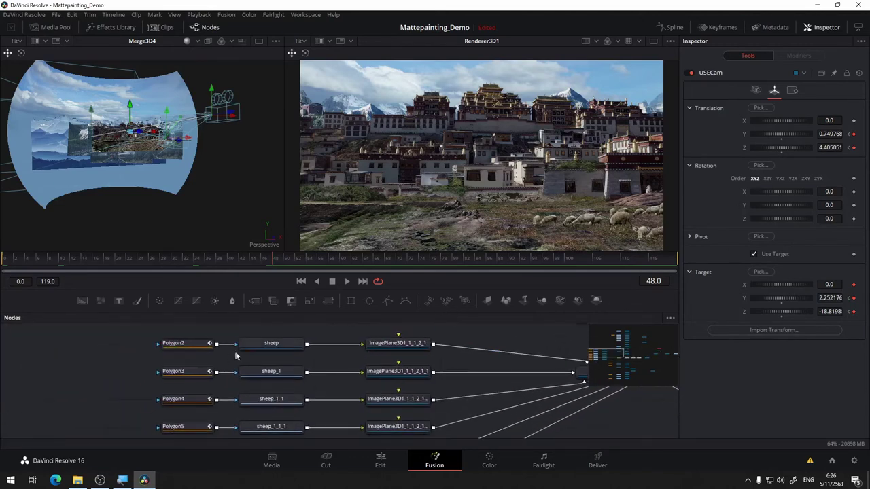
pyautogui.scroll(-3, 339, 337)
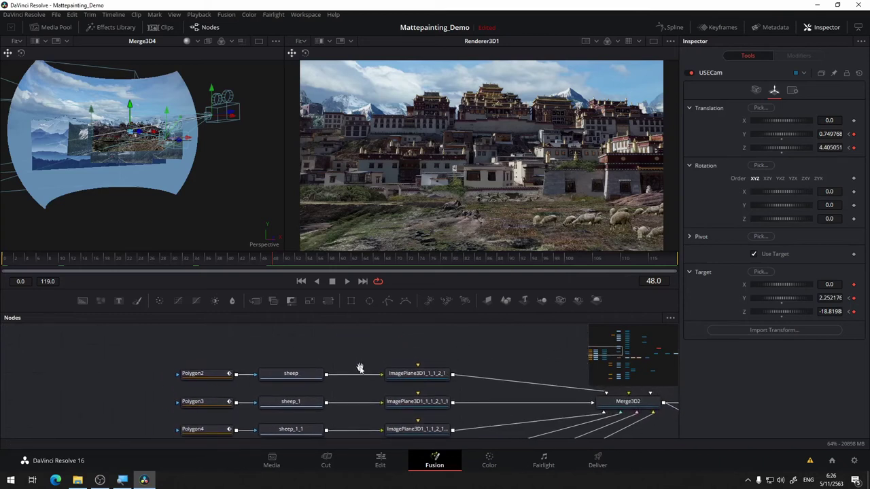
pyautogui.moveTo(344, 359); pyautogui.dragTo(372, 332)
pyautogui.moveTo(267, 335); pyautogui.dragTo(362, 426)
pyautogui.moveTo(335, 342); pyautogui.dragTo(272, 343)
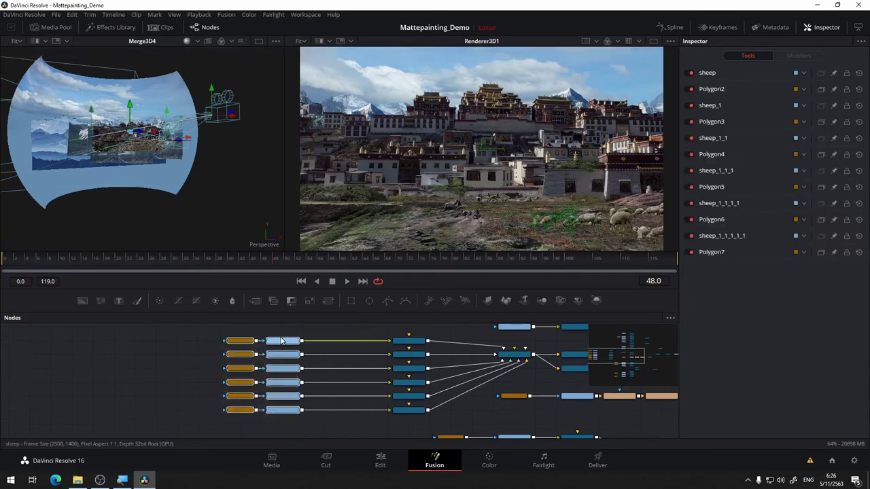
pyautogui.scroll(3, 331, 332)
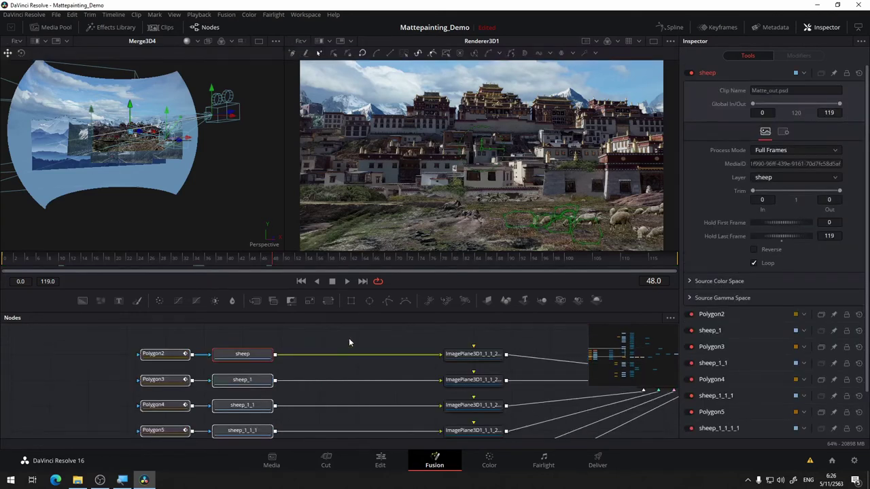
pyautogui.click(314, 347)
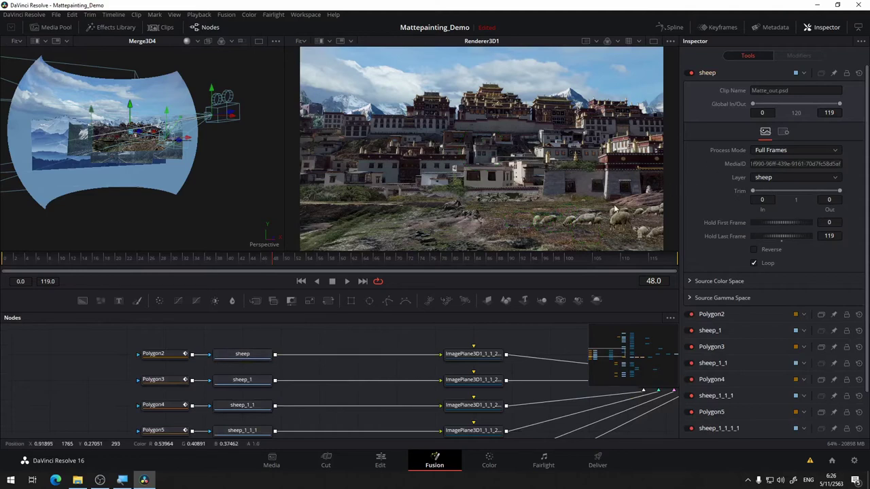
# Get a close view of the sheep in the render and insert a Color Corrector between the sheep node and its image plane
pyautogui.scroll(2, 592, 231)
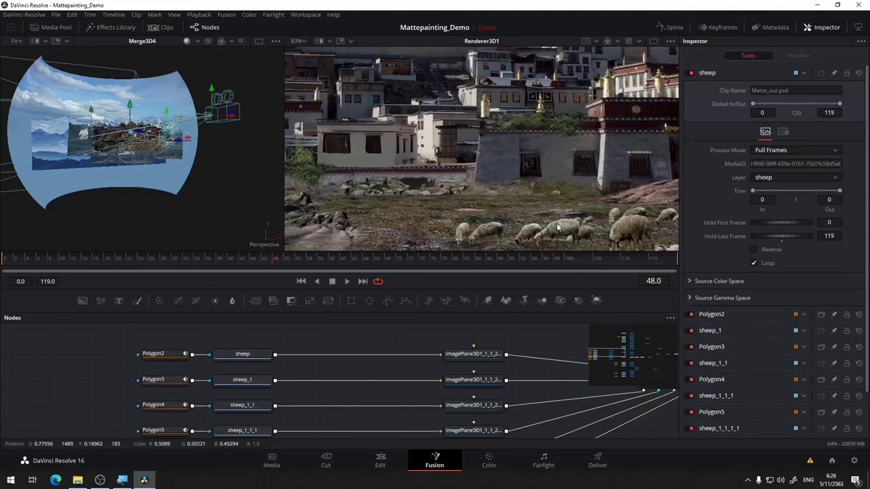
pyautogui.scroll(1, 529, 236)
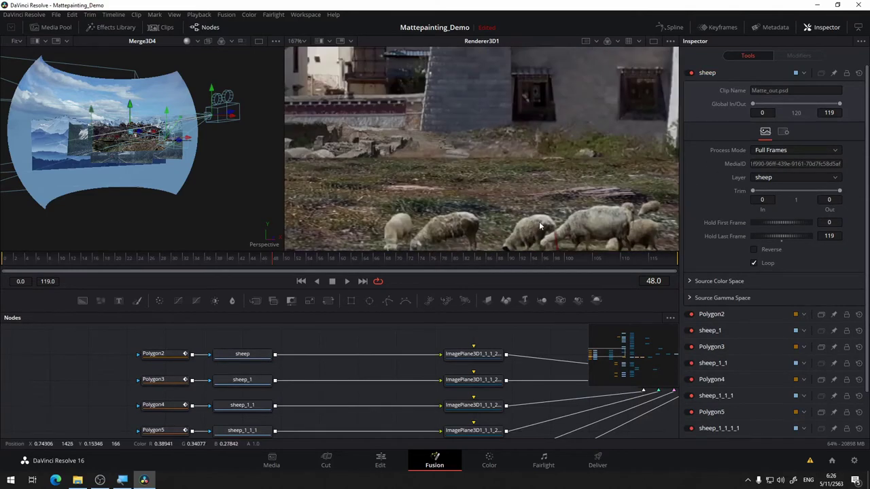
pyautogui.scroll(1, 414, 130)
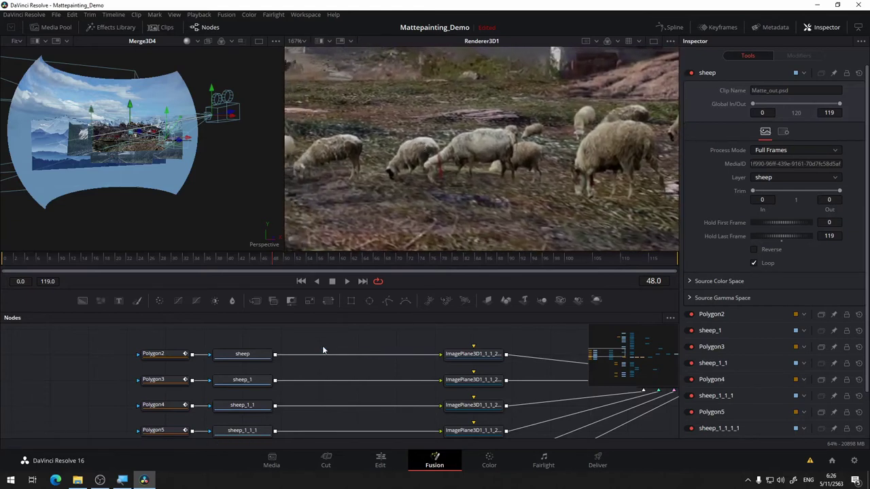
pyautogui.moveTo(323, 350); pyautogui.dragTo(287, 345)
pyautogui.click(205, 357)
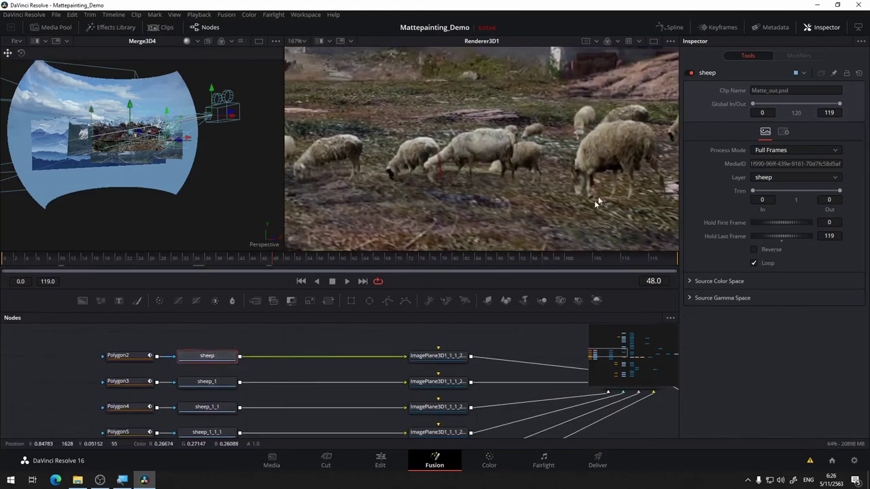
pyautogui.moveTo(549, 212); pyautogui.dragTo(408, 213)
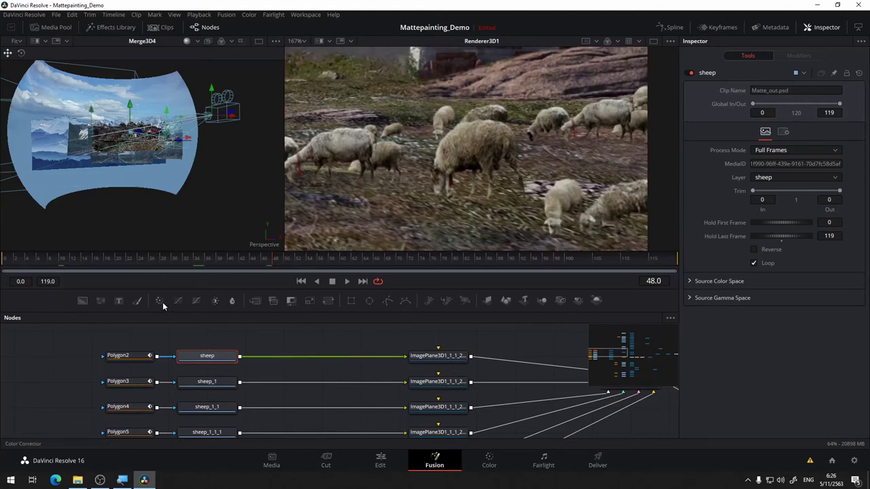
pyautogui.moveTo(162, 301); pyautogui.dragTo(318, 357)
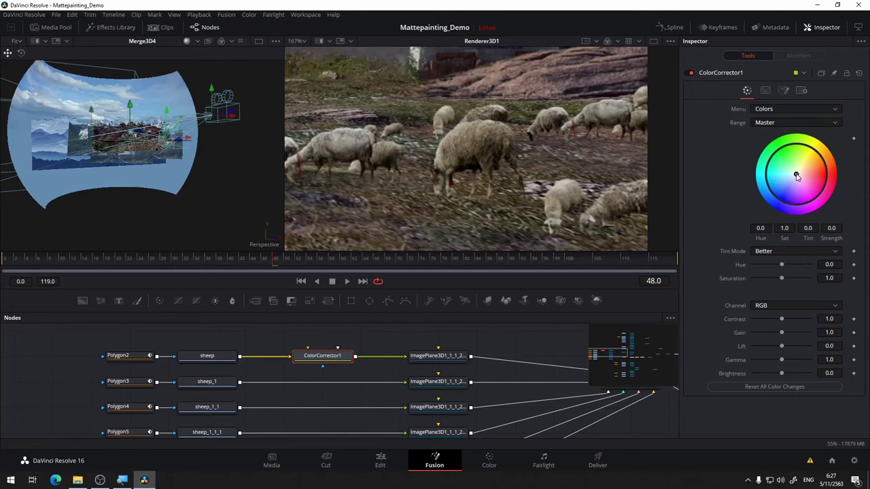
# Tint the sheep orange at about 0.31 strength and show ColorCorrector1 in the viewer in place of the 3D scene
pyautogui.moveTo(797, 176)
pyautogui.mouseDown()
pyautogui.moveTo(815, 171)
pyautogui.moveTo(820, 155)
pyautogui.moveTo(808, 170)
pyautogui.mouseUp()
pyautogui.moveTo(194, 204); pyautogui.dragTo(272, 211)
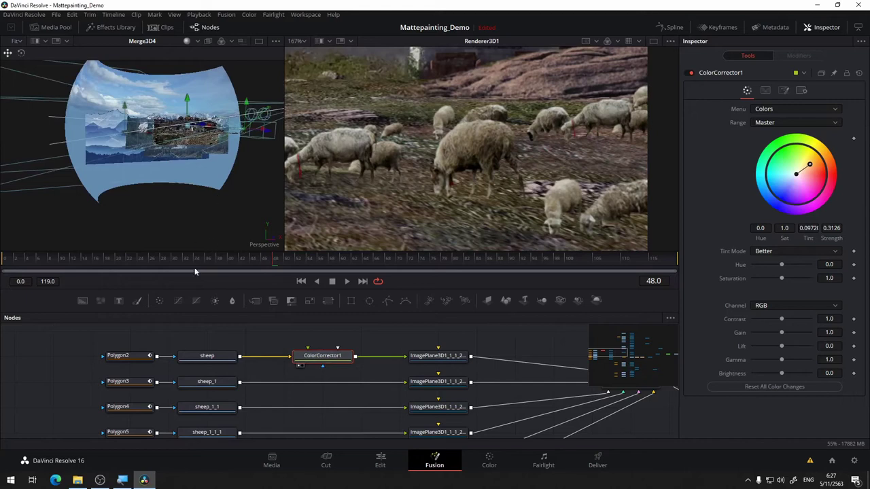
pyautogui.moveTo(258, 337); pyautogui.dragTo(243, 341)
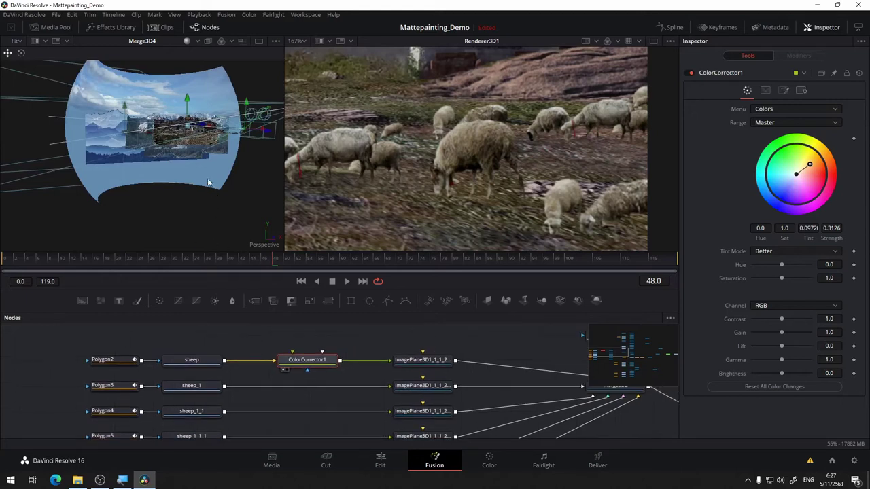
pyautogui.press('1')
pyautogui.scroll(3, 247, 234)
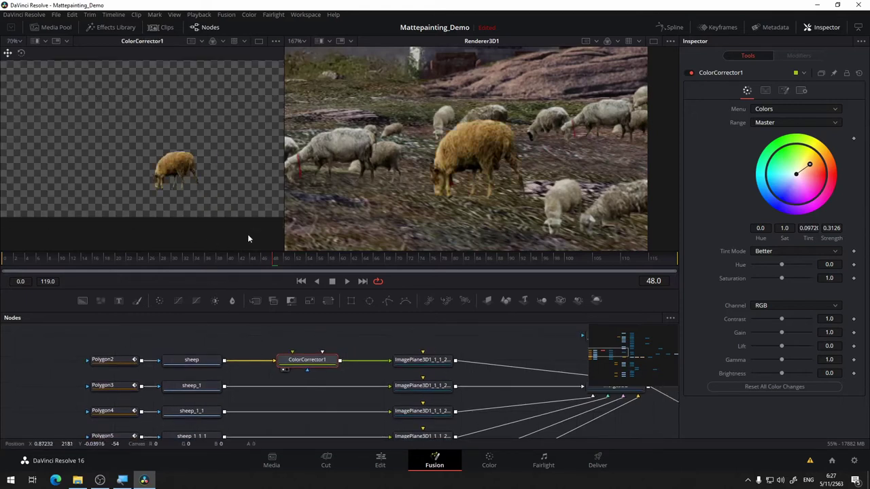
pyautogui.scroll(3, 177, 179)
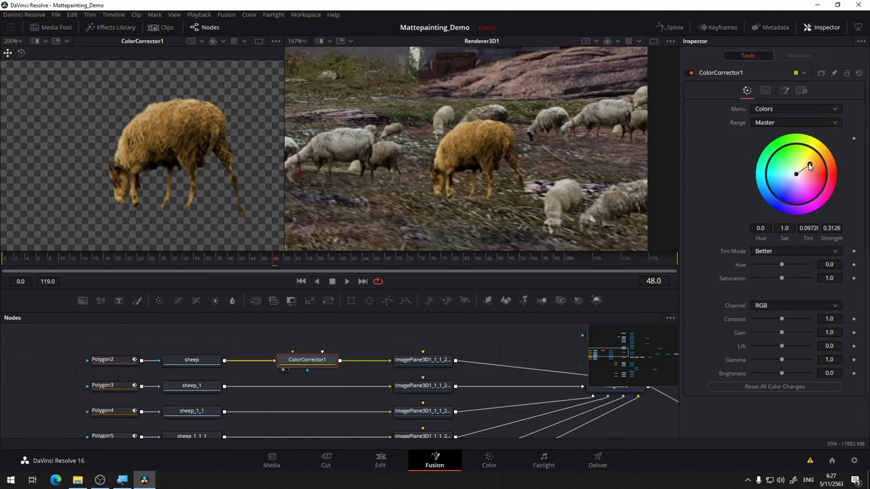
# Reduce the sheep's tint to about 0.47 tint and 0.029 strength, comparing it with the correction bypassed
pyautogui.moveTo(809, 166); pyautogui.dragTo(795, 176)
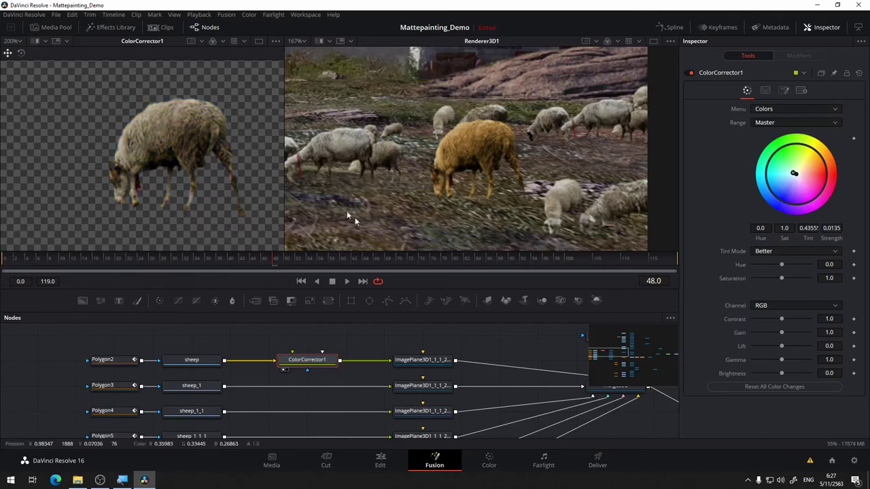
pyautogui.moveTo(370, 346); pyautogui.dragTo(405, 337)
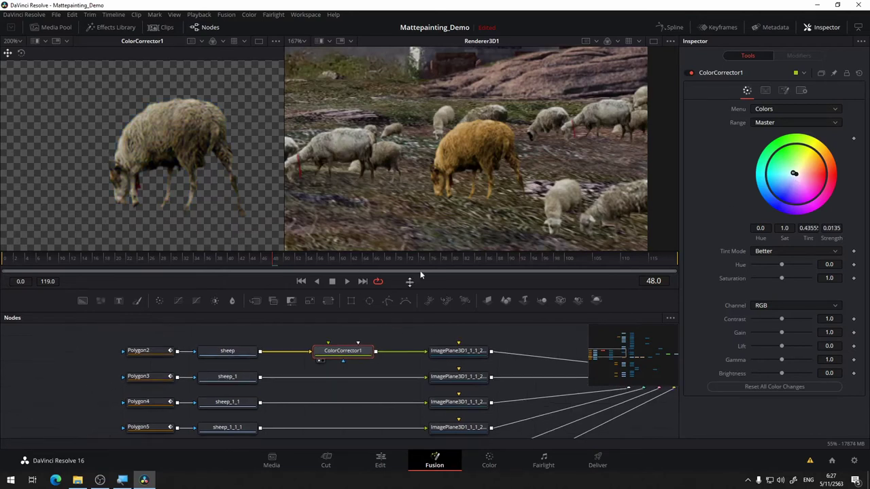
pyautogui.click(690, 73)
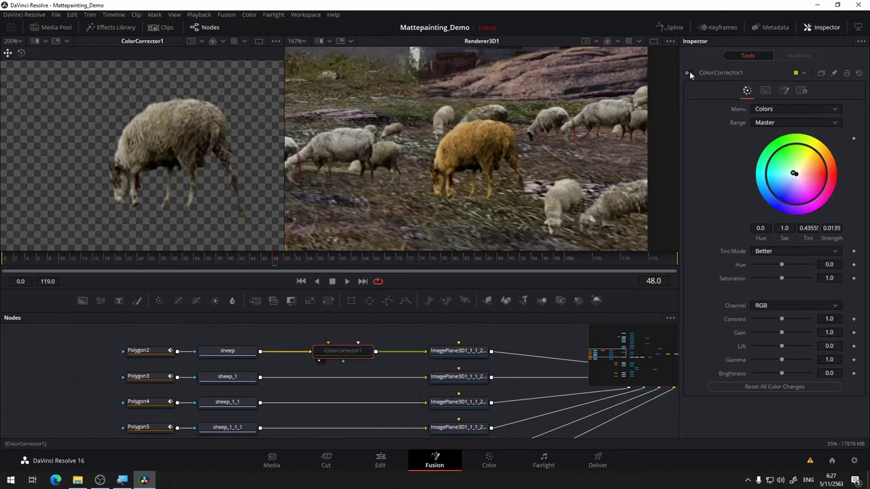
pyautogui.click(690, 72)
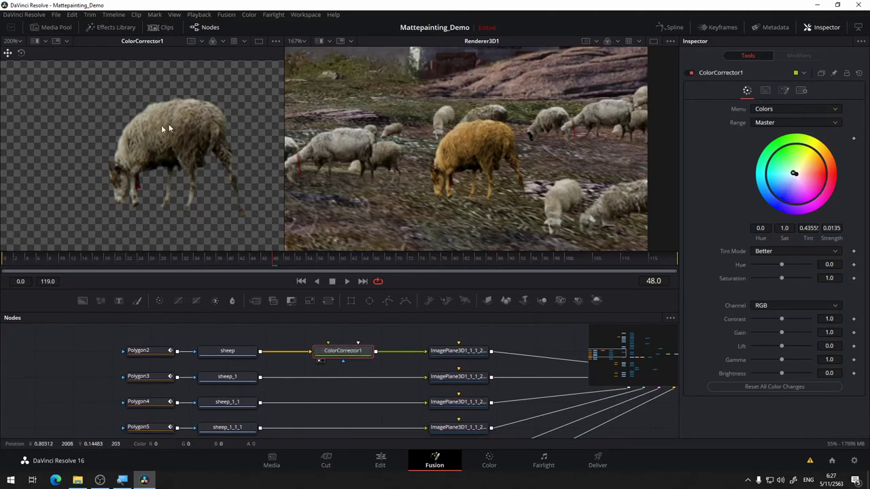
pyautogui.moveTo(794, 173)
pyautogui.mouseDown()
pyautogui.moveTo(802, 173)
pyautogui.moveTo(793, 173)
pyautogui.mouseUp()
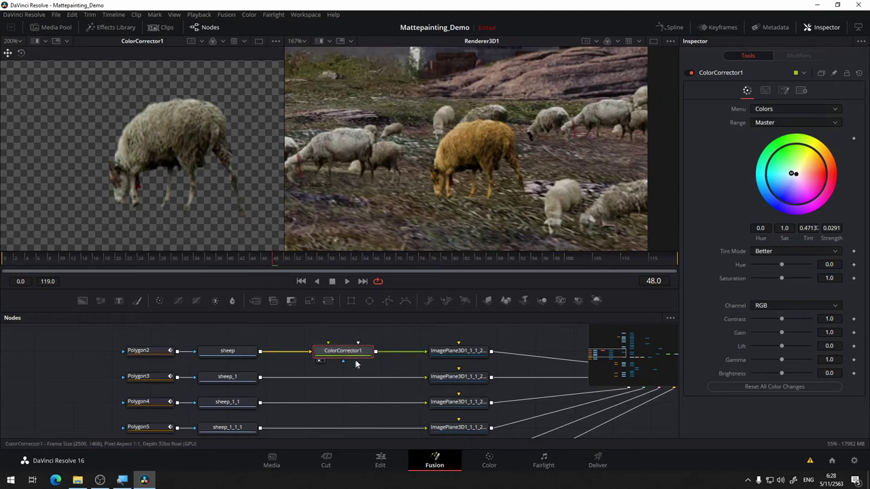
# Insert copies of ColorCorrector1 into the sheep_1 and sheep_1_1 branches, lined up in a column beneath the original
pyautogui.moveTo(404, 340)
pyautogui.mouseDown()
pyautogui.moveTo(409, 317)
pyautogui.moveTo(399, 330)
pyautogui.mouseUp()
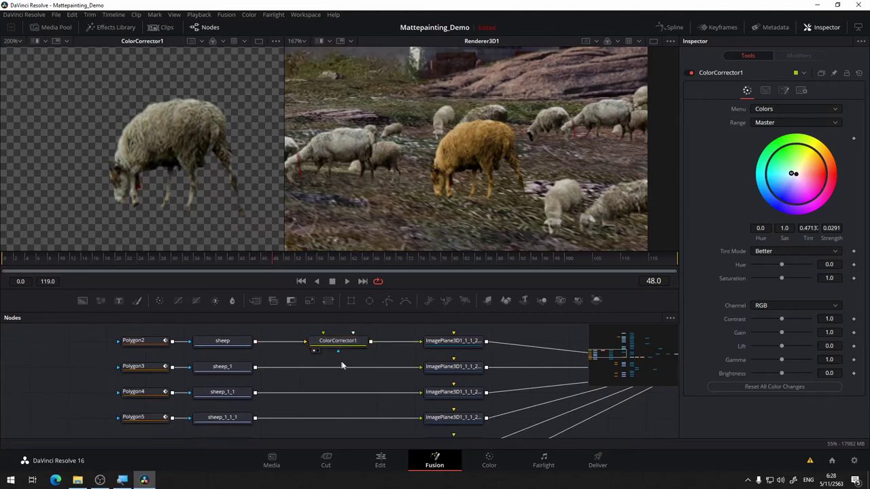
pyautogui.hotkey('ctrl', 'v')
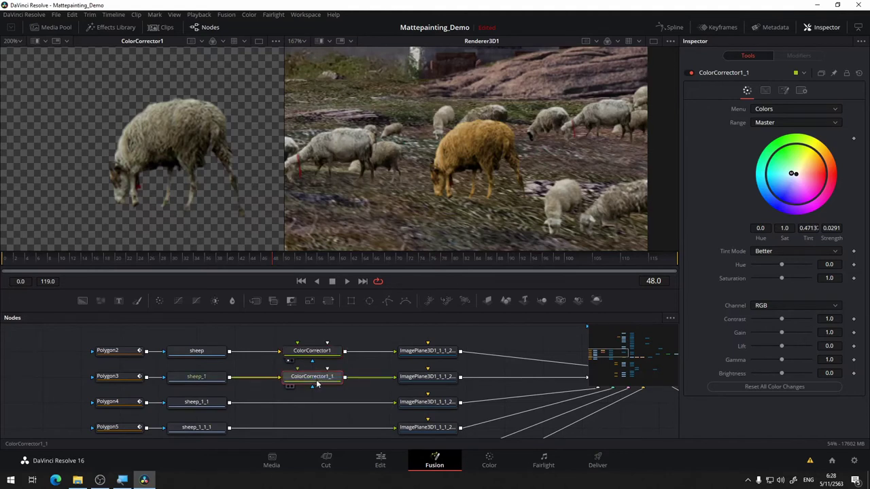
pyautogui.moveTo(369, 385); pyautogui.dragTo(396, 340)
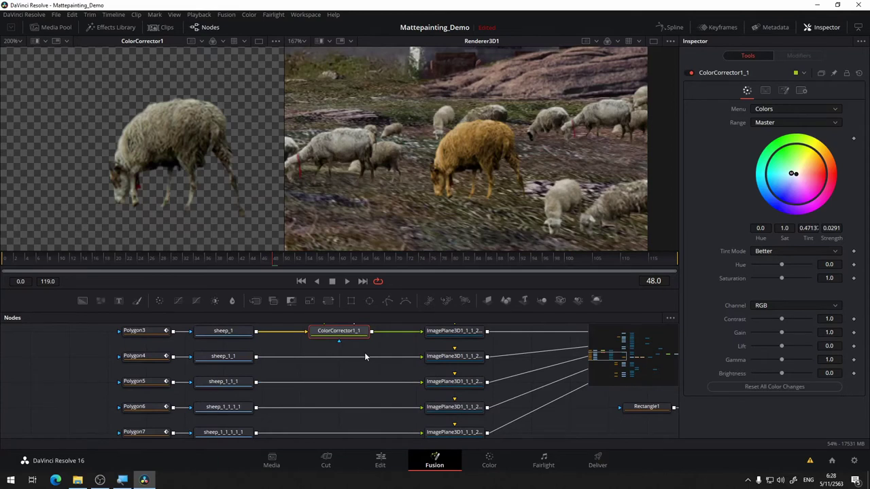
pyautogui.hotkey('ctrl', 'v')
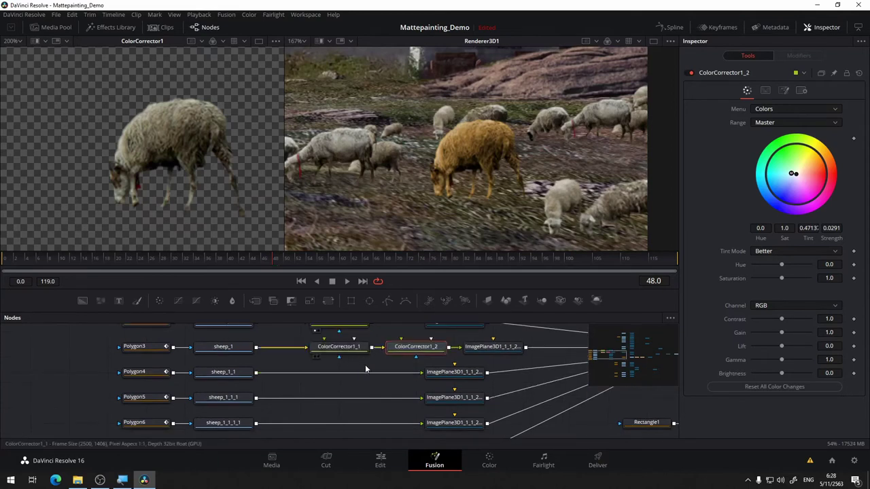
pyautogui.hotkey('ctrl', 'z')
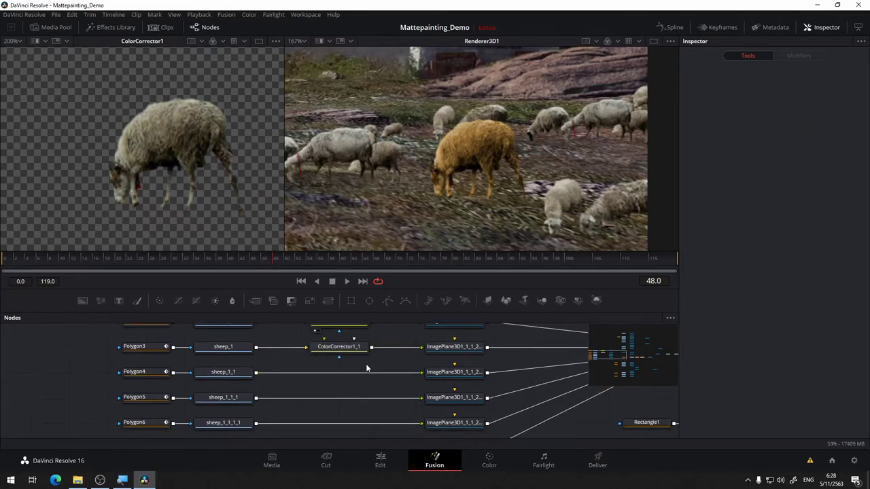
pyautogui.hotkey('ctrl', 'v')
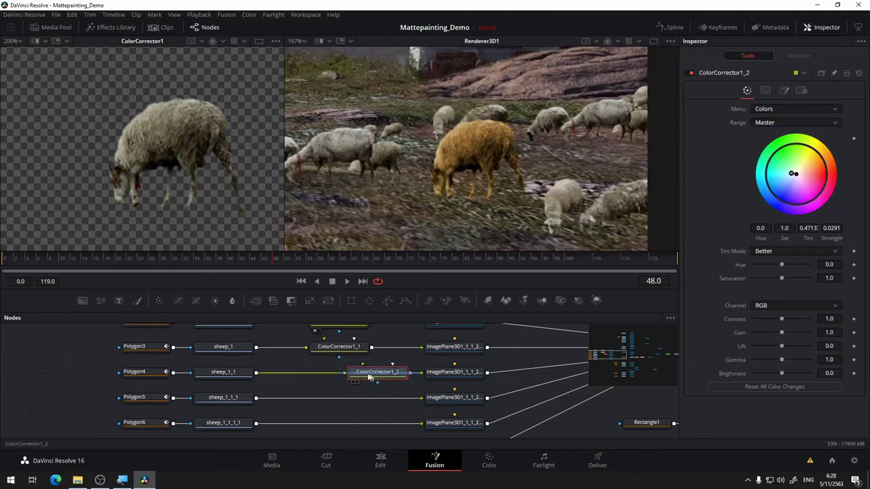
pyautogui.moveTo(368, 376); pyautogui.dragTo(390, 367)
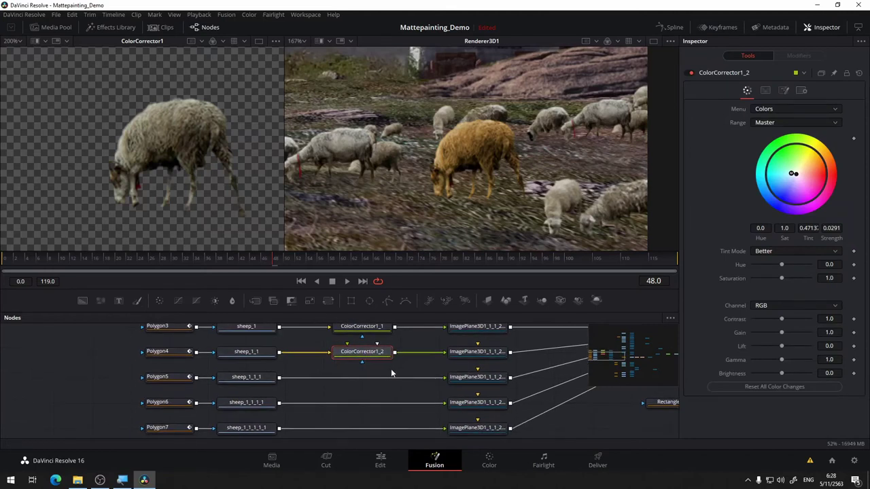
# Insert copies of ColorCorrector1 into the sheep_1_1_1, sheep_1_1_1_1 and sheep_1_1_1_1_1 branches, aligned beneath the existing correctors
pyautogui.click(391, 371)
pyautogui.hotkey('ctrl', 'v')
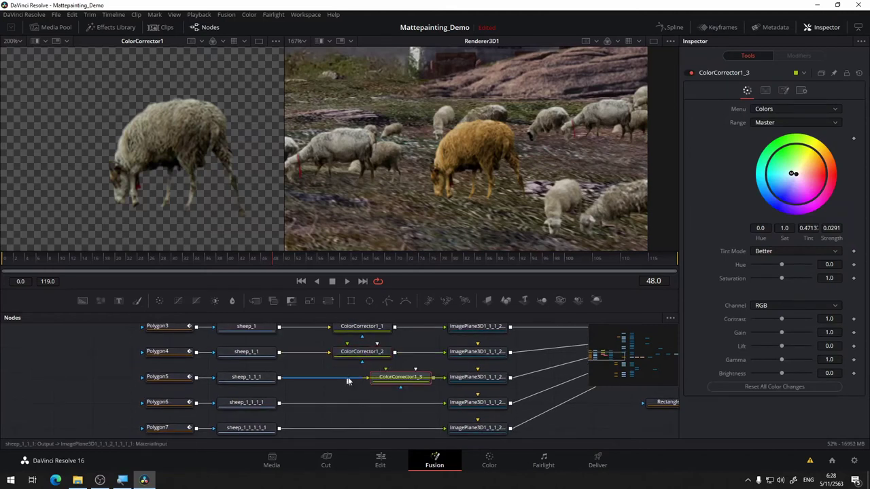
pyautogui.moveTo(403, 378); pyautogui.dragTo(360, 378)
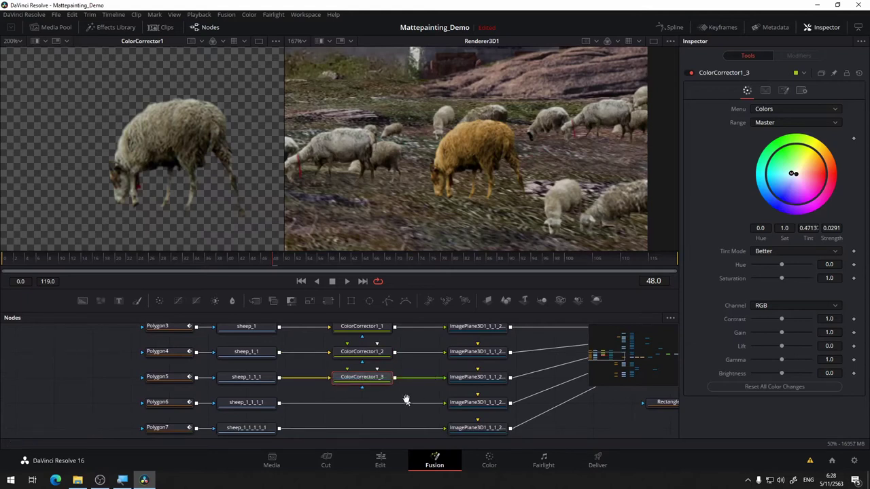
pyautogui.scroll(-2, 406, 400)
pyautogui.click(401, 361)
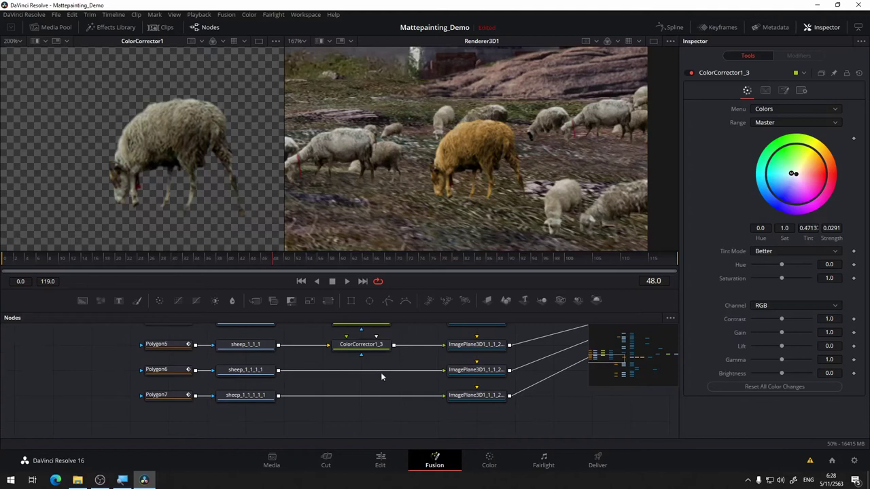
pyautogui.hotkey('ctrl', 'v')
pyautogui.moveTo(394, 372); pyautogui.dragTo(359, 372)
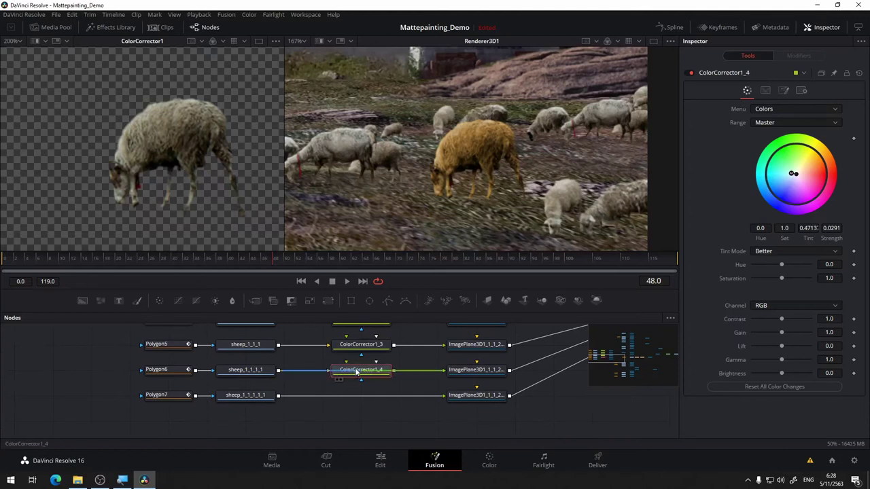
pyautogui.click(374, 409)
pyautogui.hotkey('ctrl', 'v')
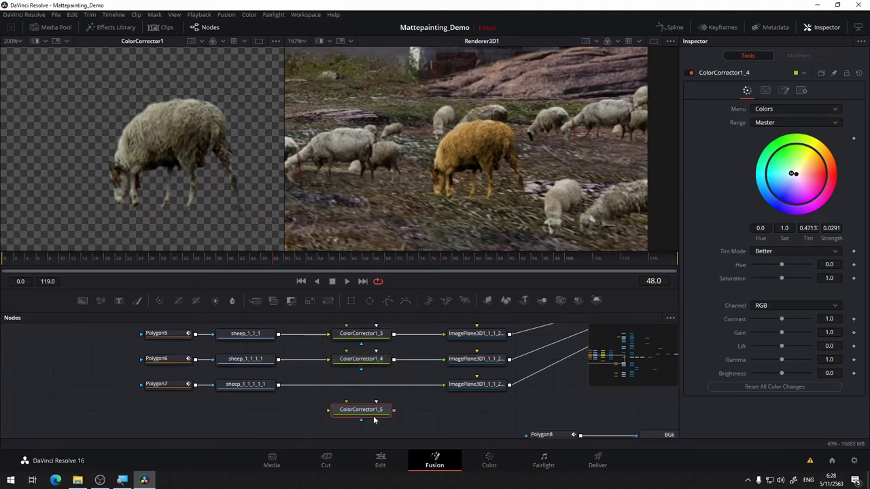
pyautogui.moveTo(373, 410); pyautogui.dragTo(373, 386)
# Examine the corrected sheep against their surroundings in the Renderer3D1 view and inspect the node graph from the sheep branches to the sky branch
pyautogui.moveTo(431, 400); pyautogui.dragTo(336, 453)
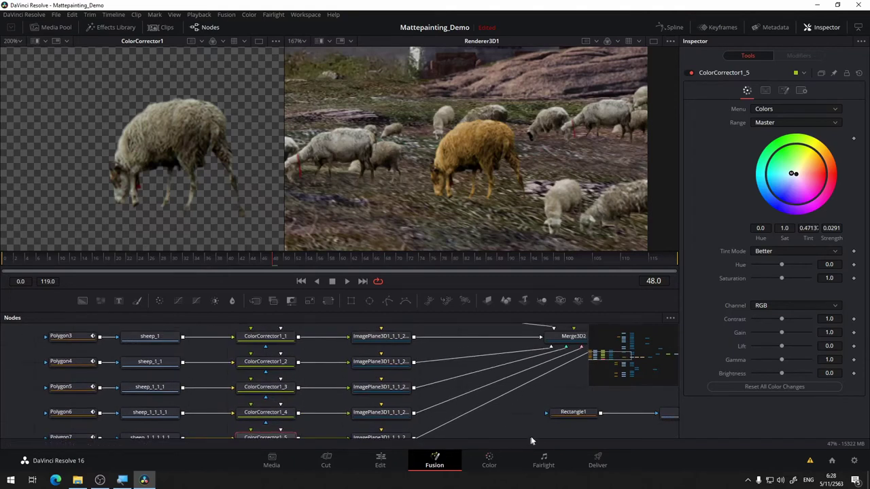
pyautogui.moveTo(521, 434); pyautogui.dragTo(401, 430)
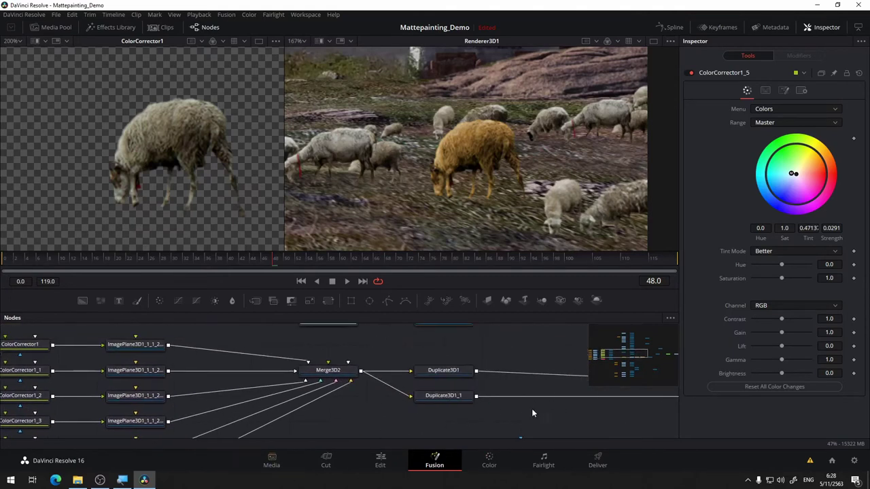
pyautogui.scroll(-5, 532, 411)
pyautogui.moveTo(542, 379); pyautogui.dragTo(313, 325)
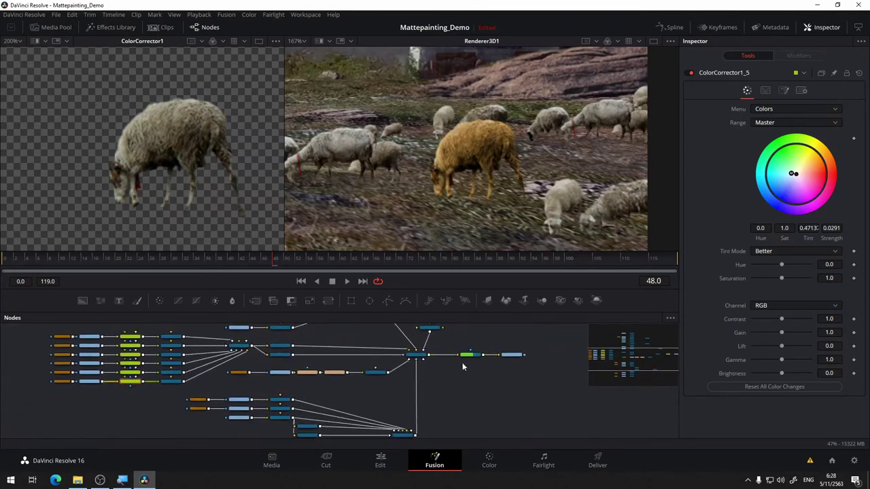
pyautogui.scroll(3, 462, 367)
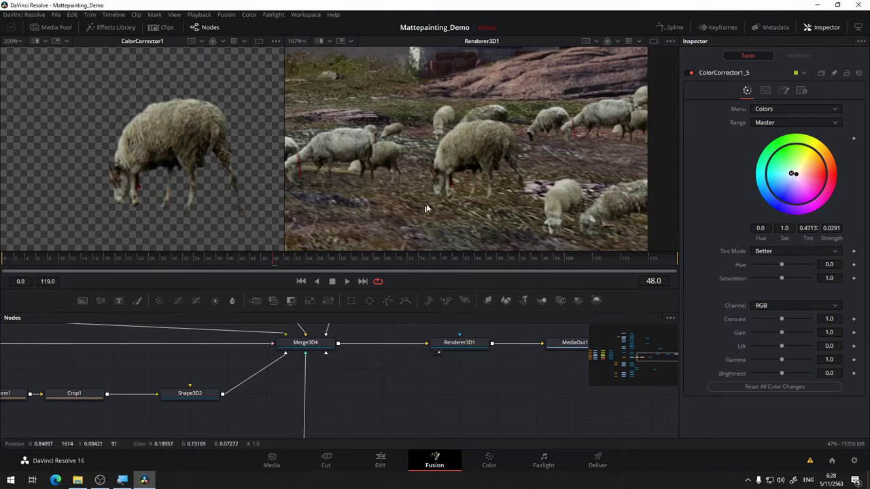
pyautogui.scroll(-2, 424, 209)
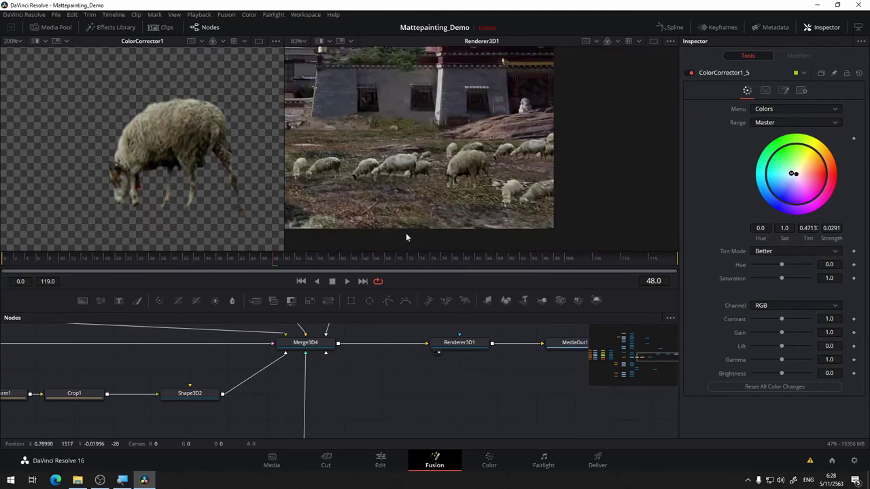
pyautogui.scroll(-2, 411, 235)
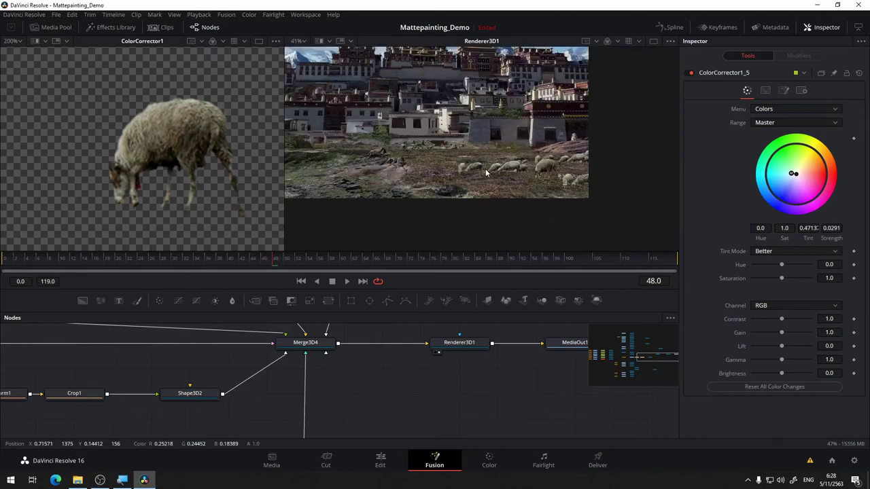
pyautogui.moveTo(484, 169); pyautogui.dragTo(506, 174)
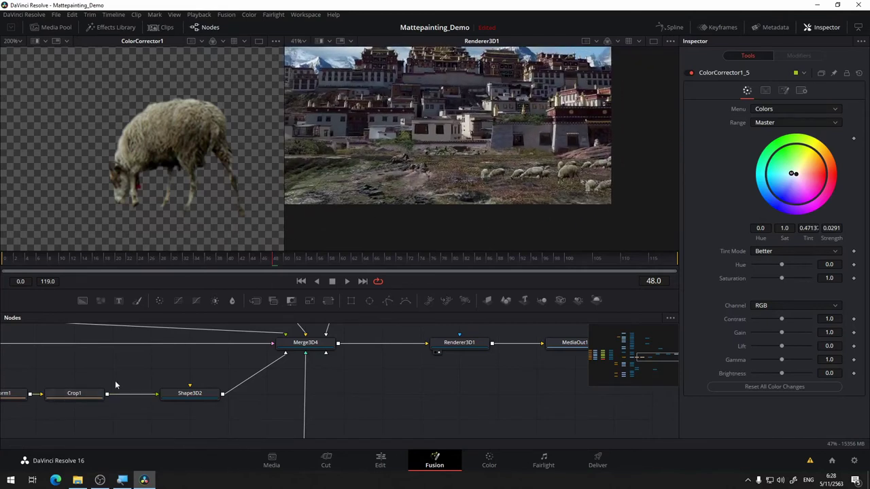
pyautogui.moveTo(141, 375); pyautogui.dragTo(482, 350)
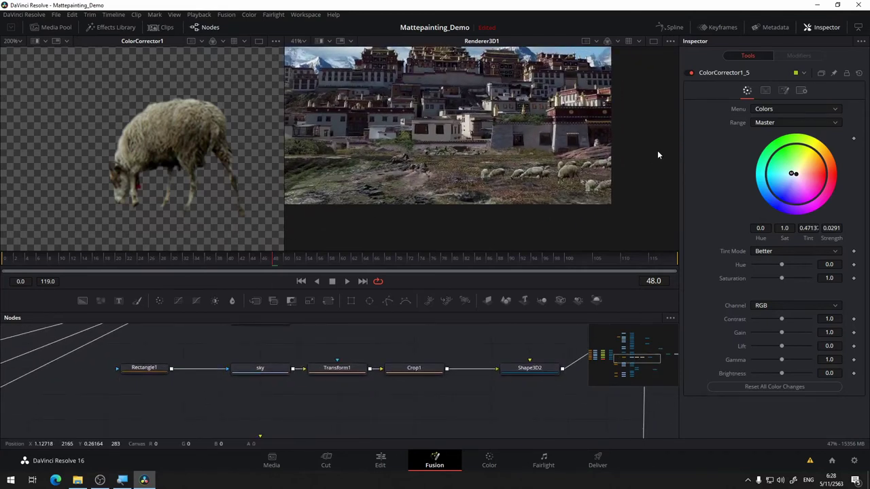
pyautogui.scroll(3, 467, 216)
pyautogui.scroll(-2, 410, 216)
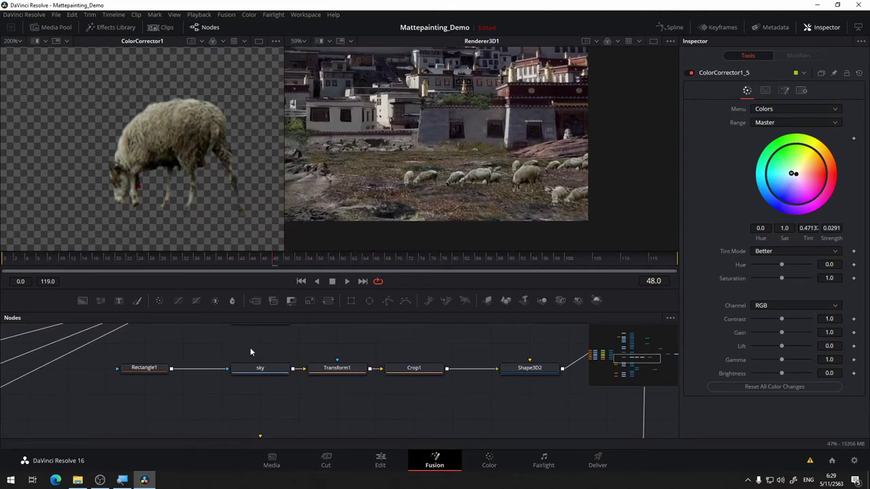
# Move the MediaOut1 node farther away from Renderer3D1 to make room between the two nodes
pyautogui.scroll(-3, 251, 347)
pyautogui.moveTo(338, 381); pyautogui.dragTo(387, 473)
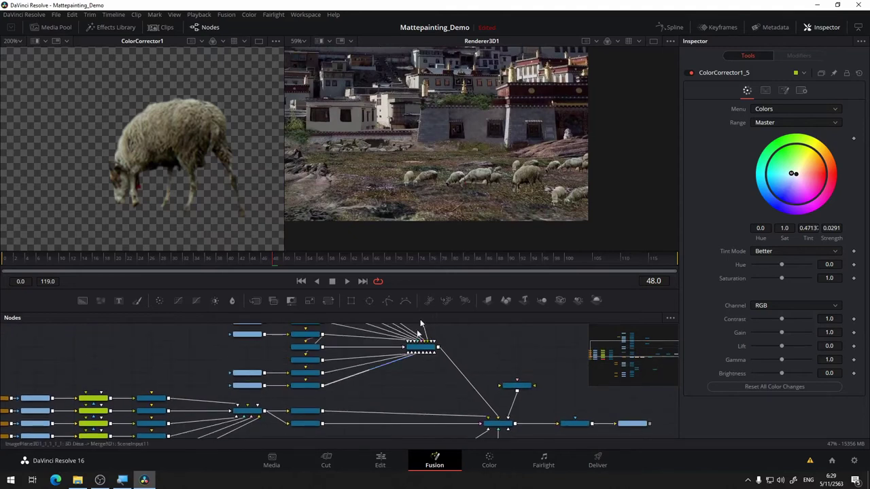
pyautogui.scroll(-2, 489, 195)
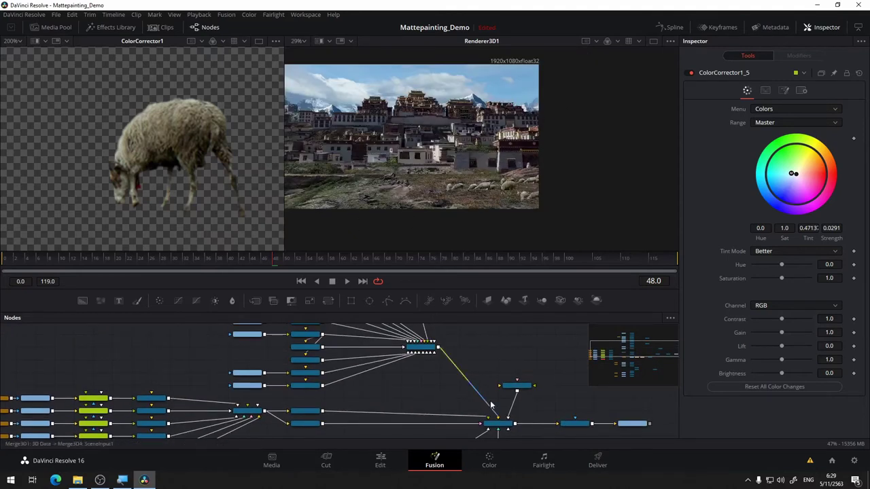
pyautogui.moveTo(458, 403); pyautogui.dragTo(140, 356)
pyautogui.scroll(5, 307, 384)
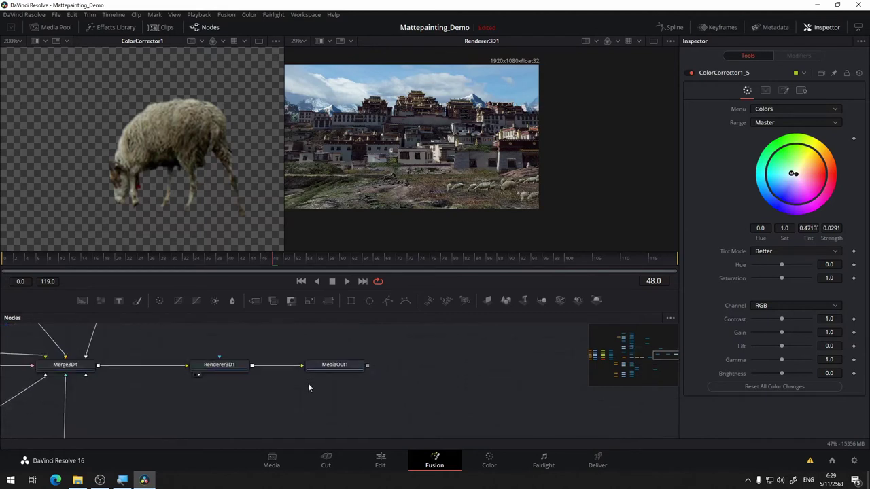
pyautogui.moveTo(360, 365); pyautogui.dragTo(548, 362)
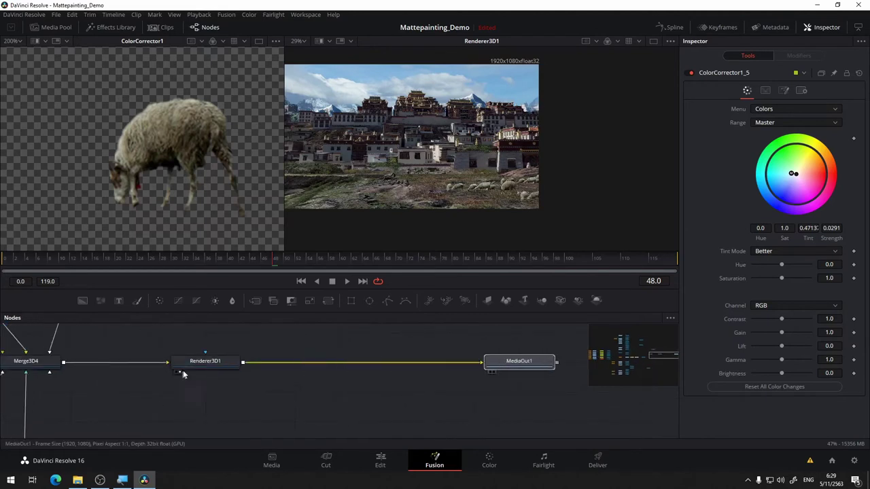
# Switch Renderer3D1 to the OpenGL Renderer and enable its Z output channel
pyautogui.click(209, 364)
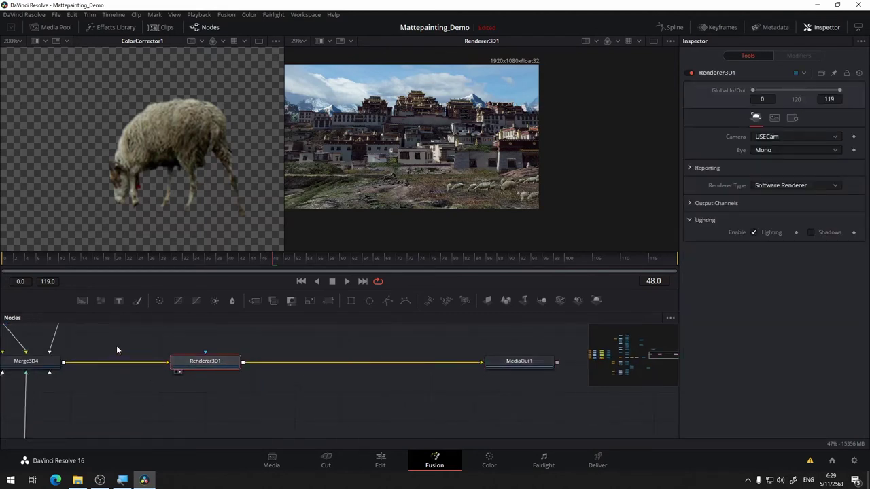
pyautogui.click(775, 187)
pyautogui.click(673, 197)
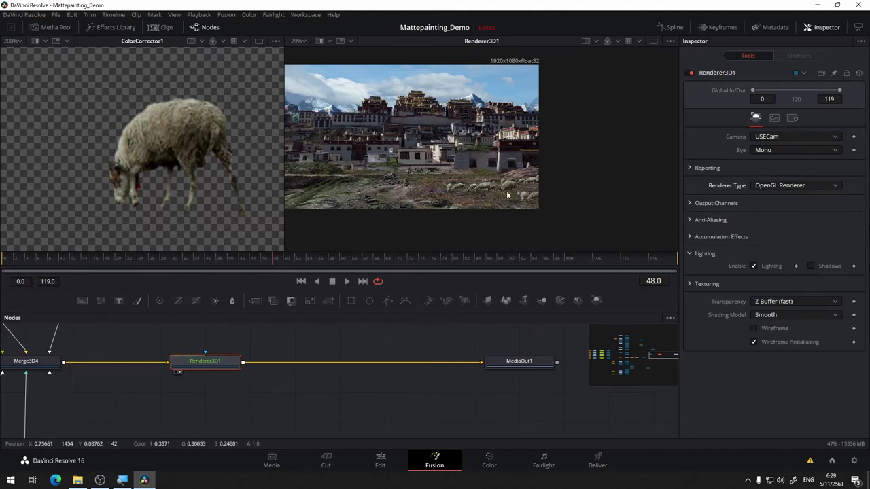
pyautogui.scroll(6, 506, 195)
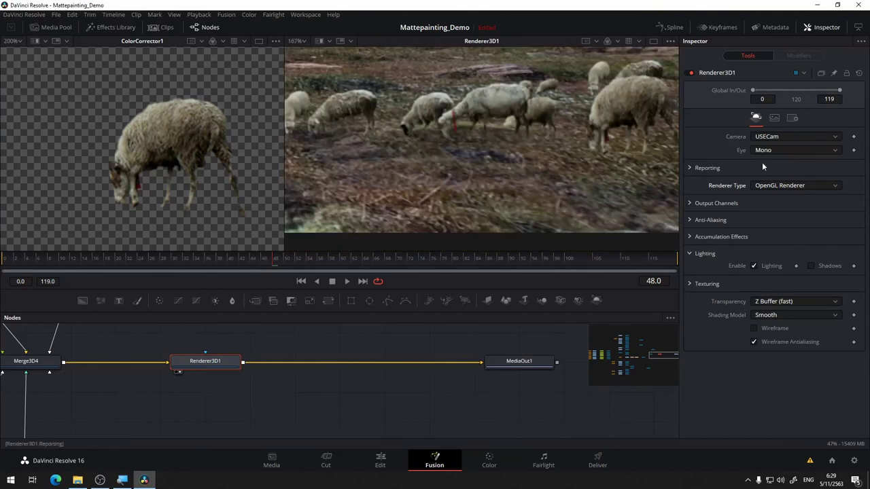
pyautogui.click(690, 203)
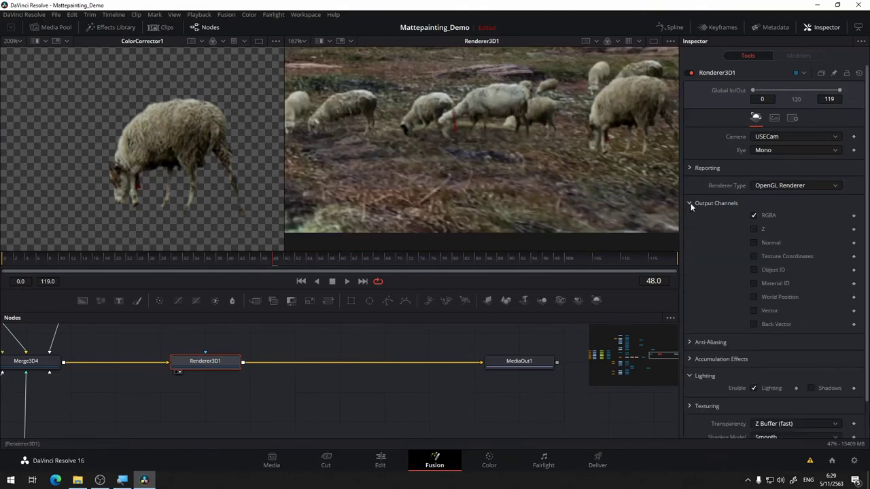
pyautogui.click(752, 231)
# Review Renderer3D1's anti-aliasing settings and presets, and its available transparency options
pyautogui.click(688, 342)
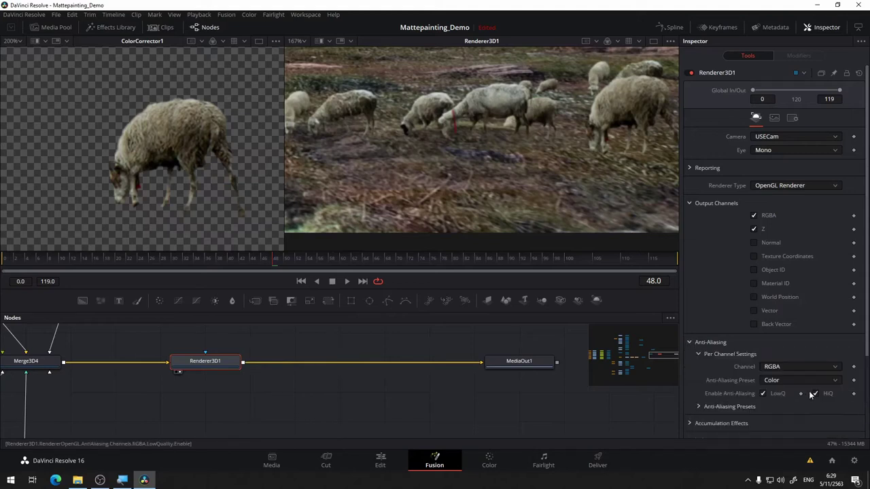
pyautogui.scroll(-3, 816, 340)
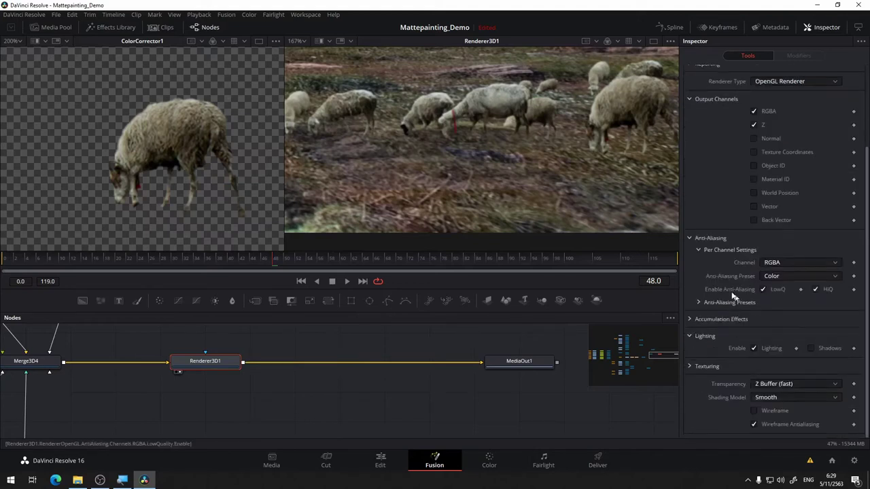
pyautogui.click(698, 302)
pyautogui.click(700, 300)
pyautogui.click(790, 274)
pyautogui.click(790, 273)
pyautogui.click(690, 239)
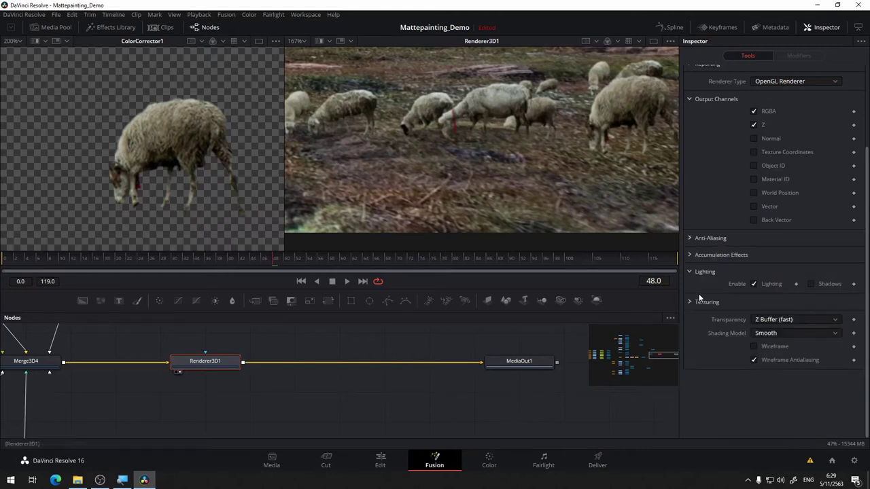
pyautogui.click(812, 319)
pyautogui.click(812, 319)
# Enable the World Position, Normal, Vector and Object ID output channels on Renderer3D1
pyautogui.moveTo(515, 375); pyautogui.dragTo(461, 382)
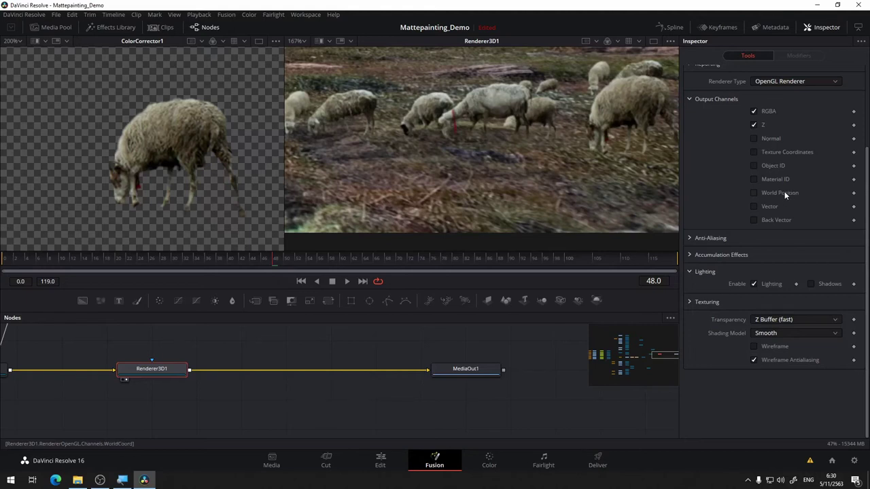
pyautogui.scroll(-4, 527, 168)
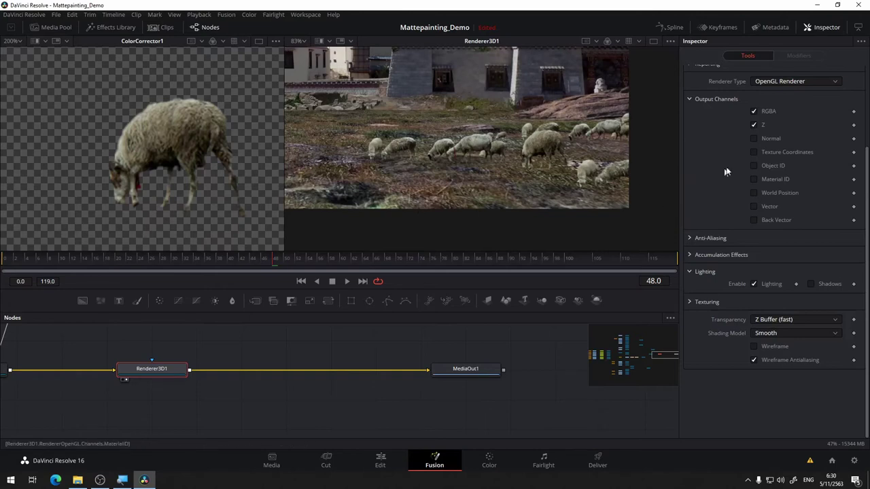
pyautogui.click(752, 192)
pyautogui.click(753, 138)
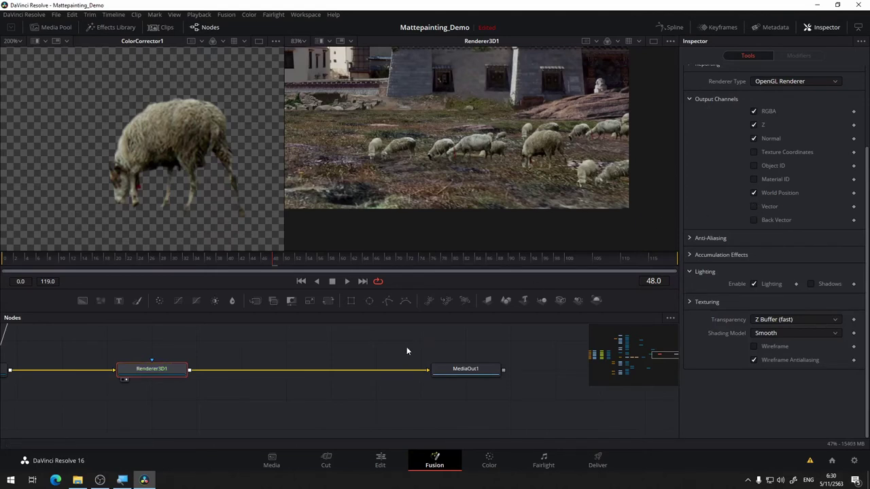
pyautogui.click(752, 206)
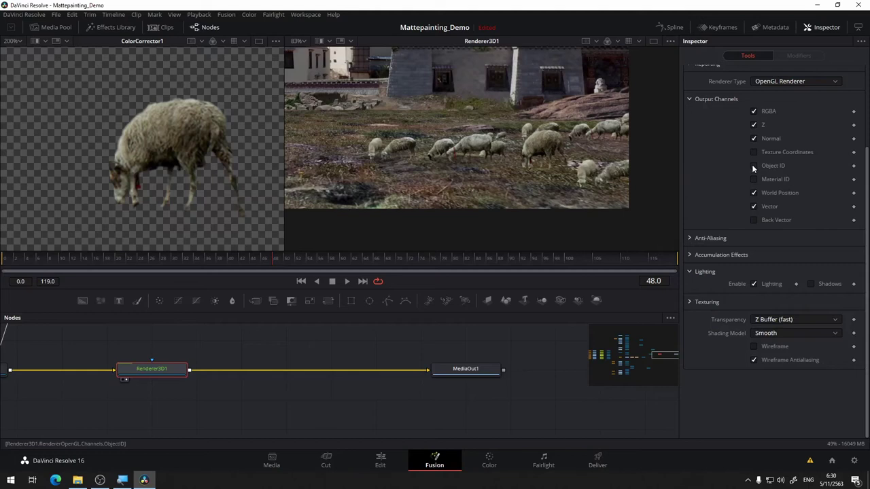
pyautogui.click(752, 165)
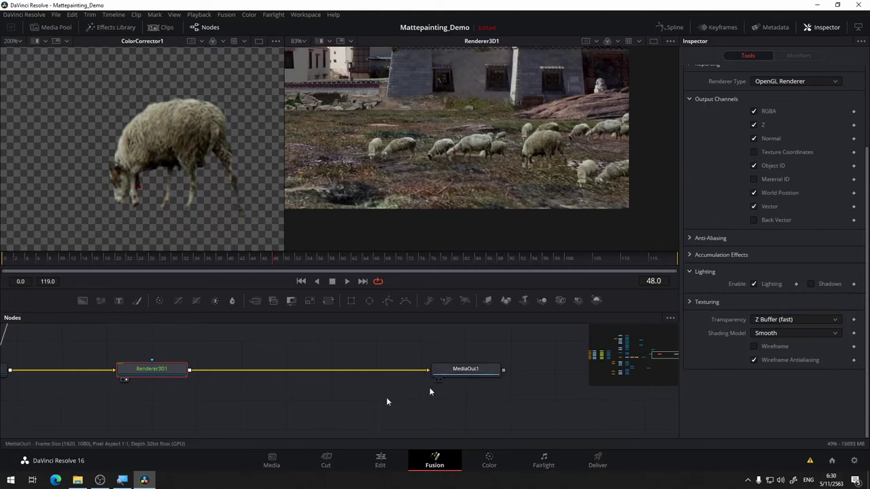
# Add a Channel Booleans node above the Renderer3D1–MediaOut1 connection and feed Renderer3D1's output into it
pyautogui.moveTo(383, 333); pyautogui.dragTo(359, 329)
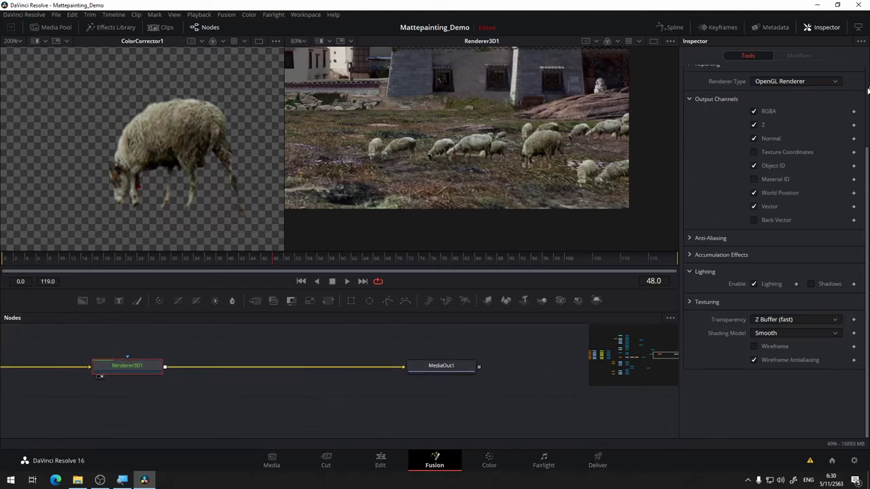
pyautogui.moveTo(303, 352); pyautogui.dragTo(390, 353)
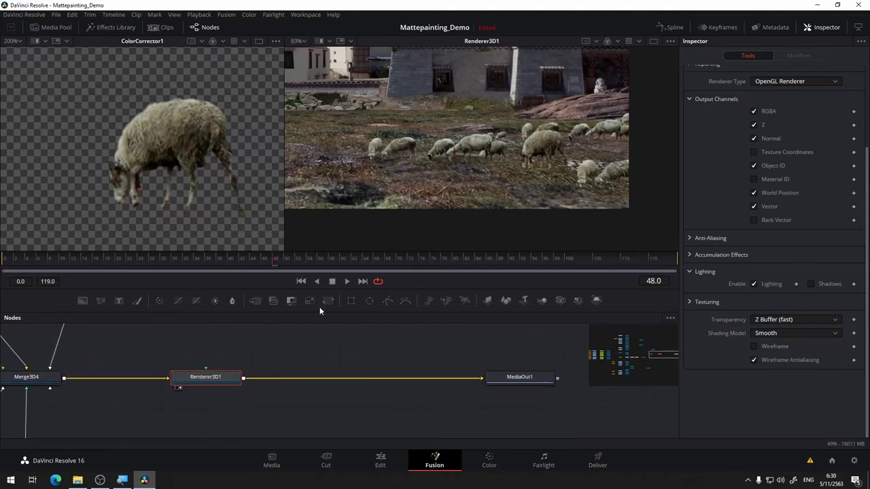
pyautogui.click(340, 355)
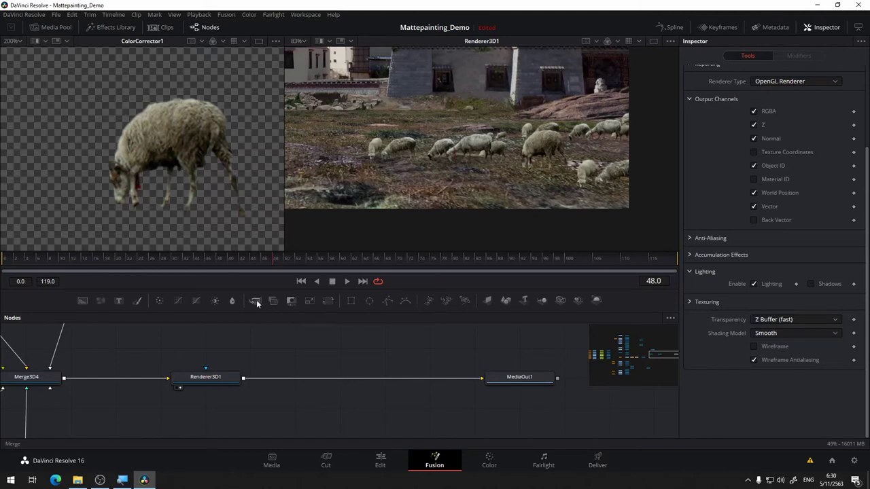
pyautogui.moveTo(270, 302); pyautogui.dragTo(334, 348)
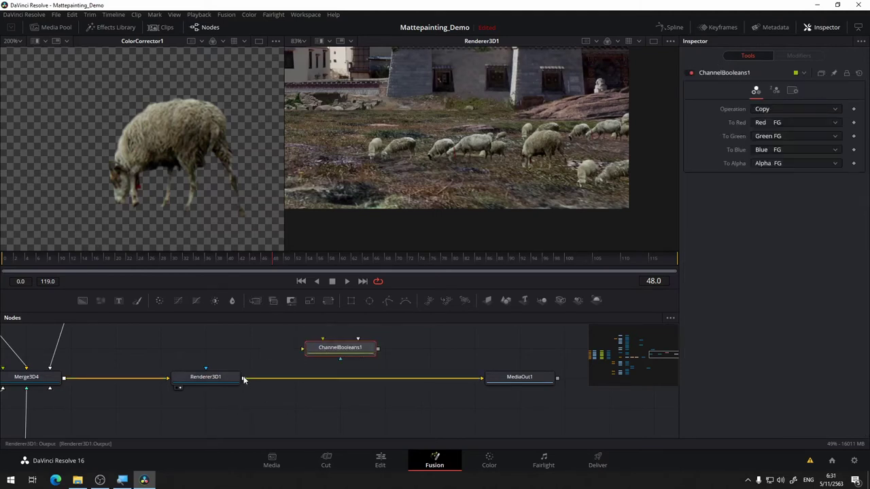
pyautogui.moveTo(243, 384); pyautogui.dragTo(354, 355)
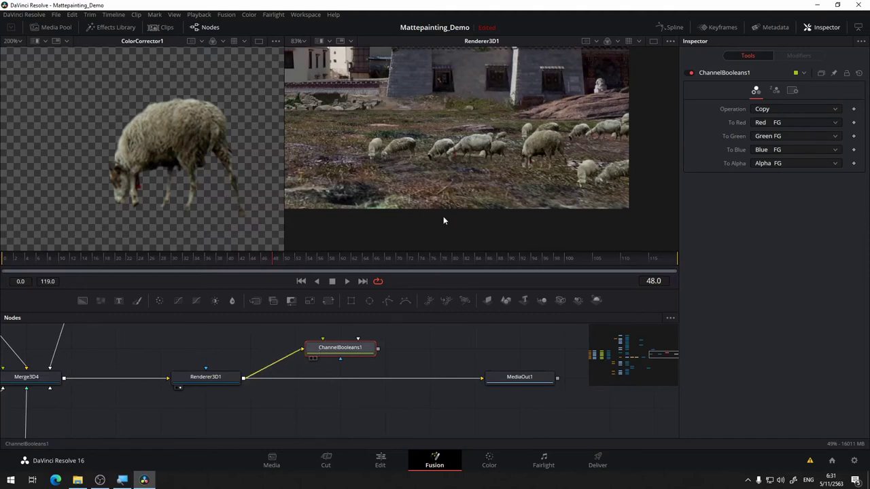
# Show the ChannelBooleans1 output in the second viewer with the whole image in view
pyautogui.press('2')
pyautogui.moveTo(411, 344); pyautogui.dragTo(434, 358)
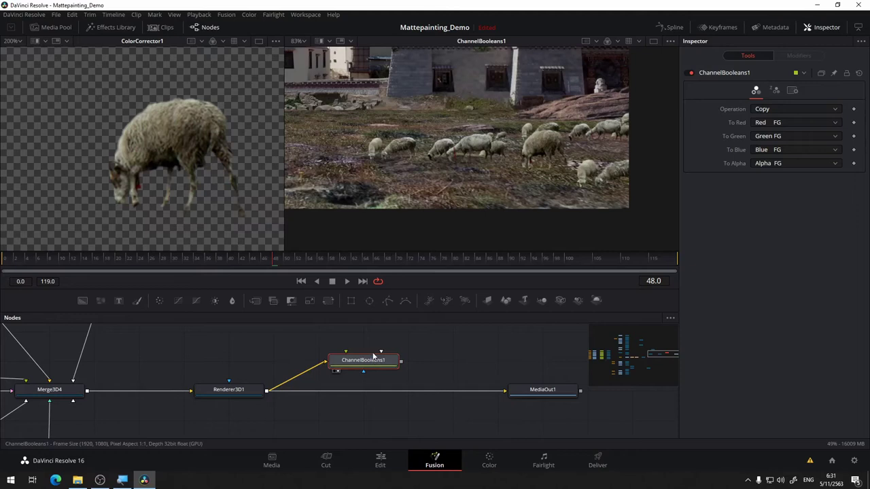
pyautogui.scroll(-5, 487, 182)
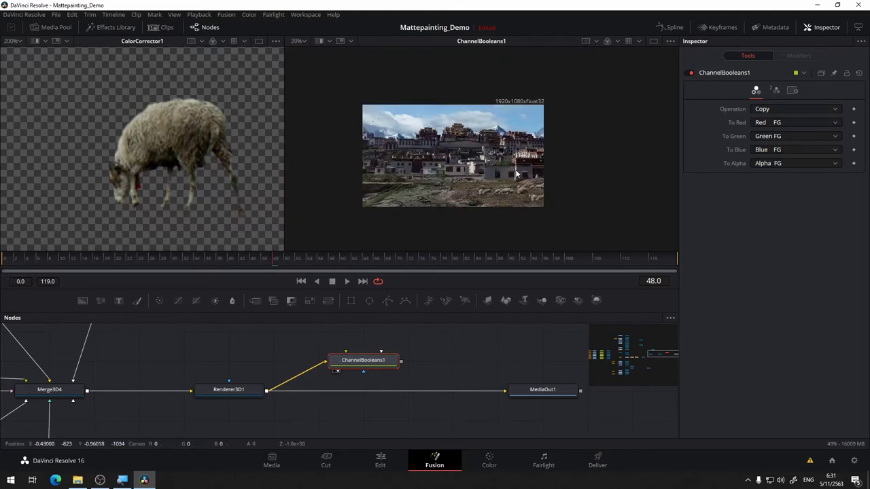
pyautogui.moveTo(516, 174); pyautogui.dragTo(562, 142)
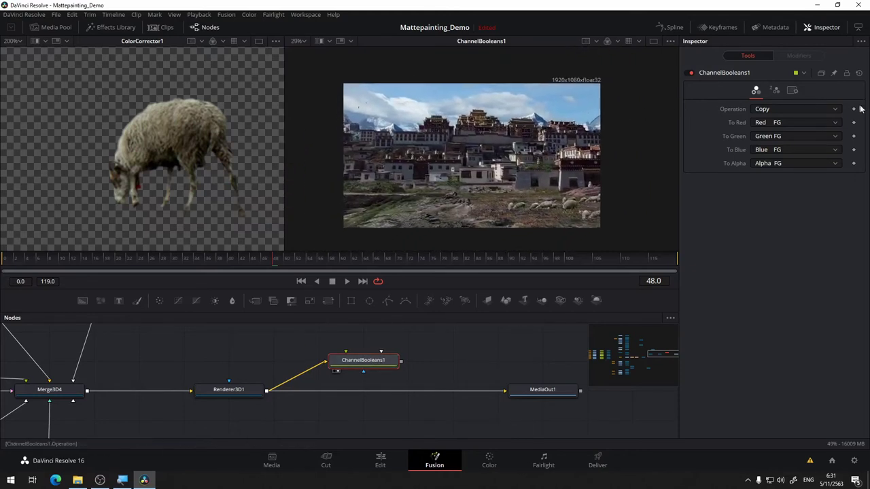
# Map ChannelBooleans1's red, green and blue channels to X Position FG, Y Position FG and Z Position FG
pyautogui.click(792, 121)
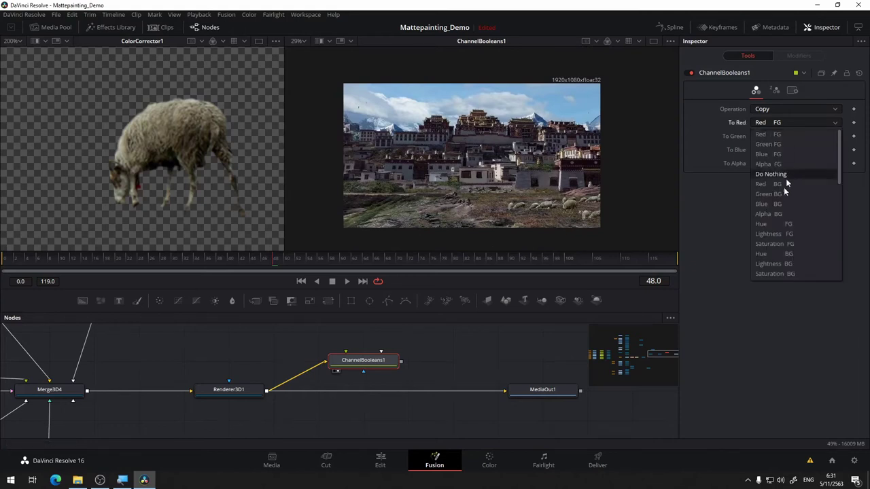
pyautogui.scroll(-3, 781, 193)
pyautogui.scroll(-3, 781, 195)
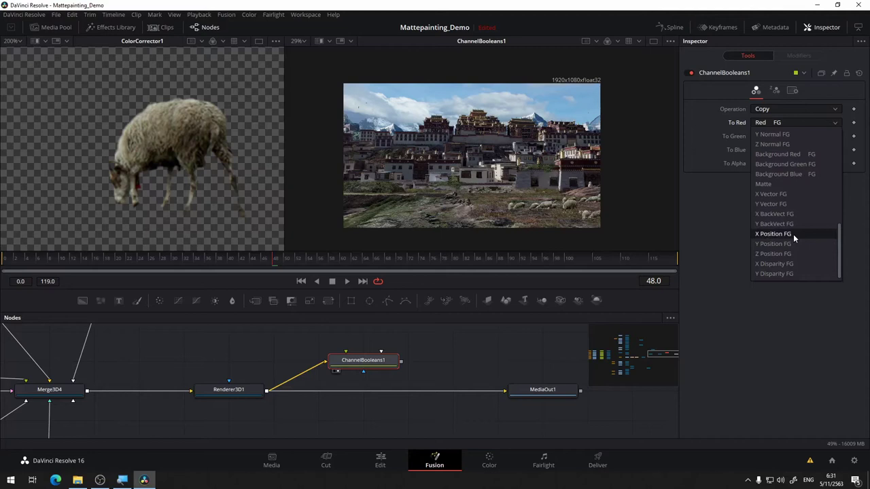
pyautogui.click(793, 233)
pyautogui.click(784, 135)
pyautogui.scroll(-8, 778, 249)
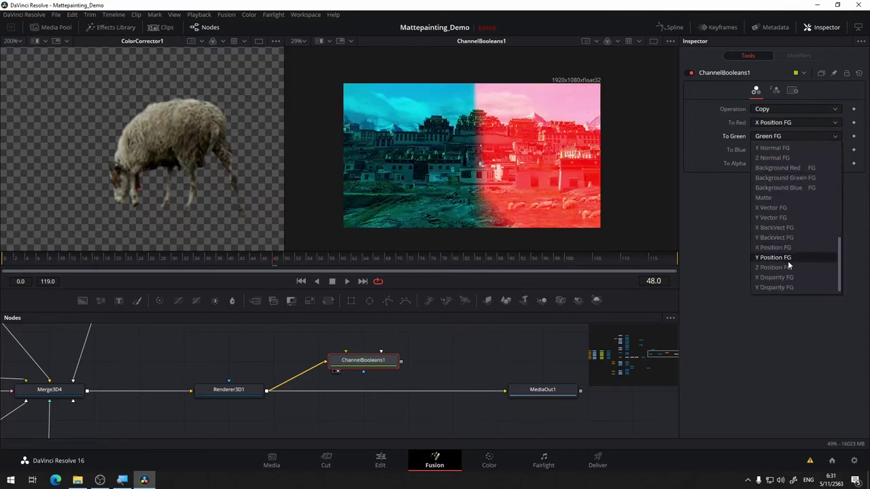
pyautogui.click(786, 258)
pyautogui.click(787, 148)
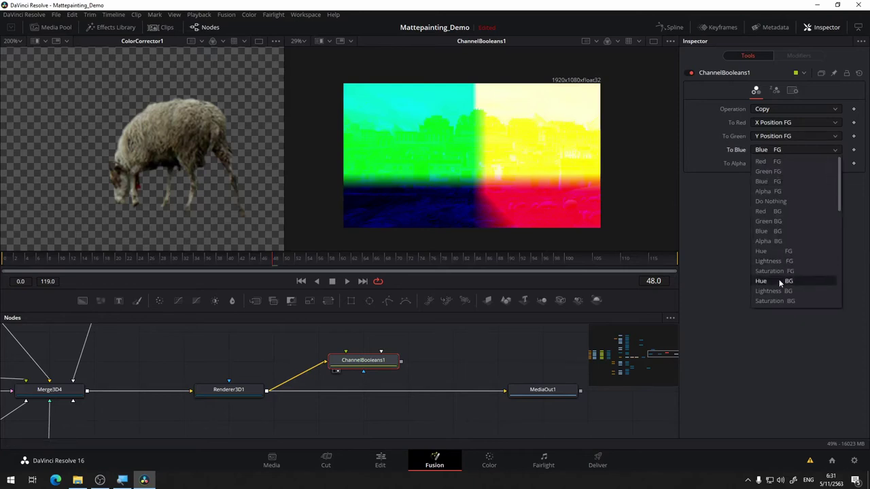
pyautogui.scroll(-8, 778, 272)
pyautogui.click(782, 281)
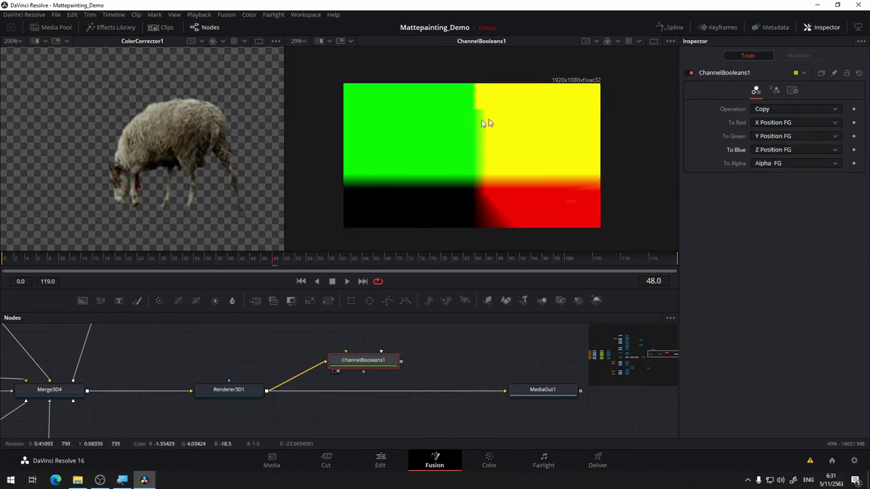
# Try X Normal FG for ChannelBooleans1's red channel, then set red to Y Normal FG and green to Z Normal FG
pyautogui.click(780, 127)
pyautogui.scroll(5, 780, 170)
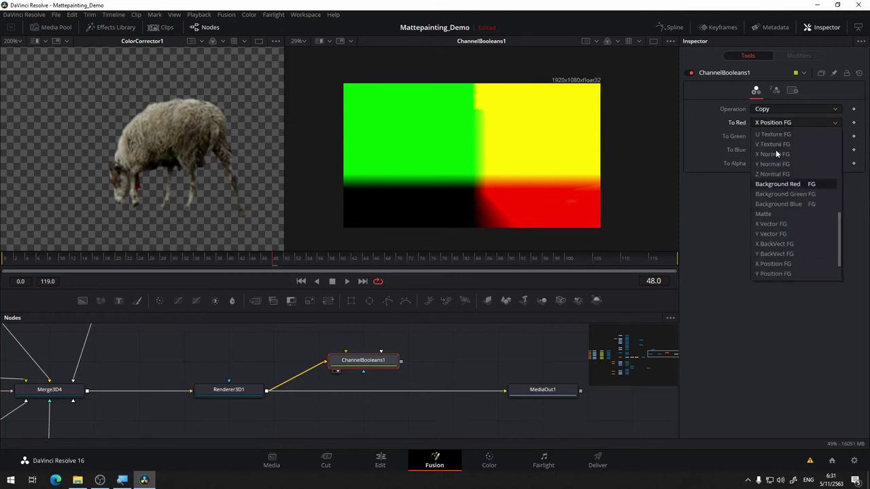
pyautogui.click(776, 154)
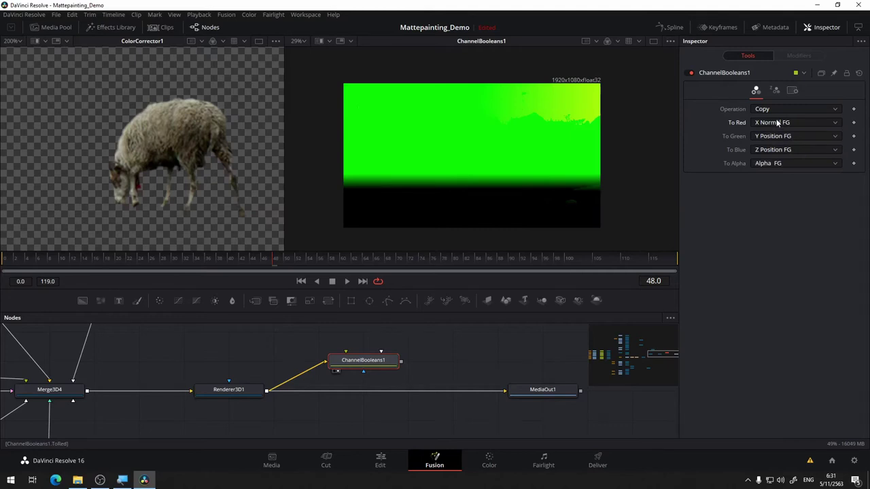
pyautogui.click(778, 122)
pyautogui.click(777, 164)
pyautogui.click(786, 136)
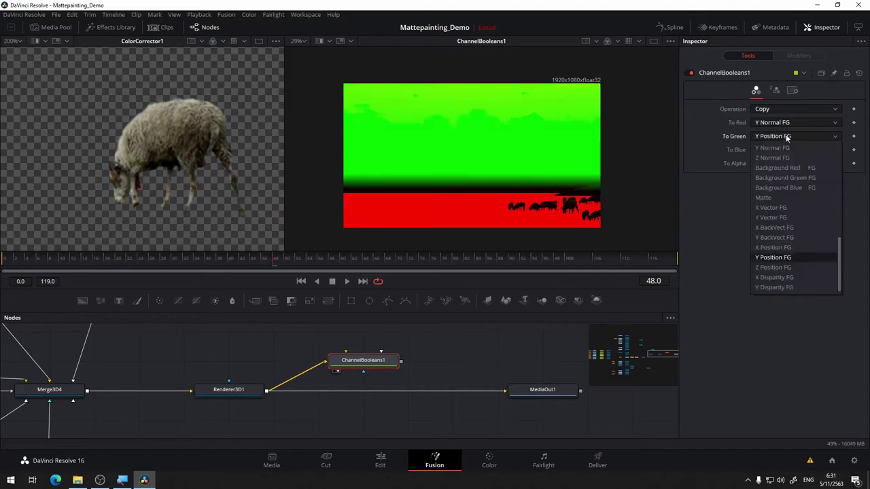
pyautogui.scroll(3, 782, 204)
pyautogui.click(768, 249)
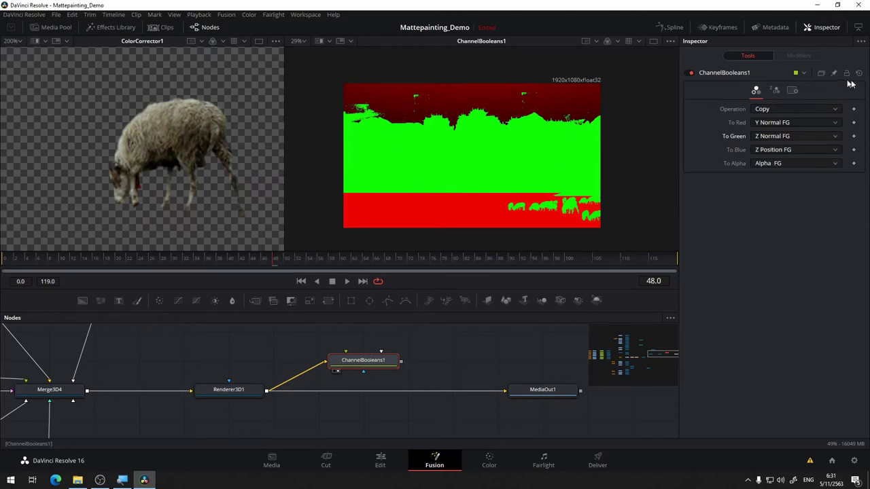
# Set the source of ChannelBooleans1's red channel to Z Buffer FG
pyautogui.click(766, 124)
pyautogui.click(766, 123)
pyautogui.click(766, 123)
pyautogui.scroll(3, 782, 194)
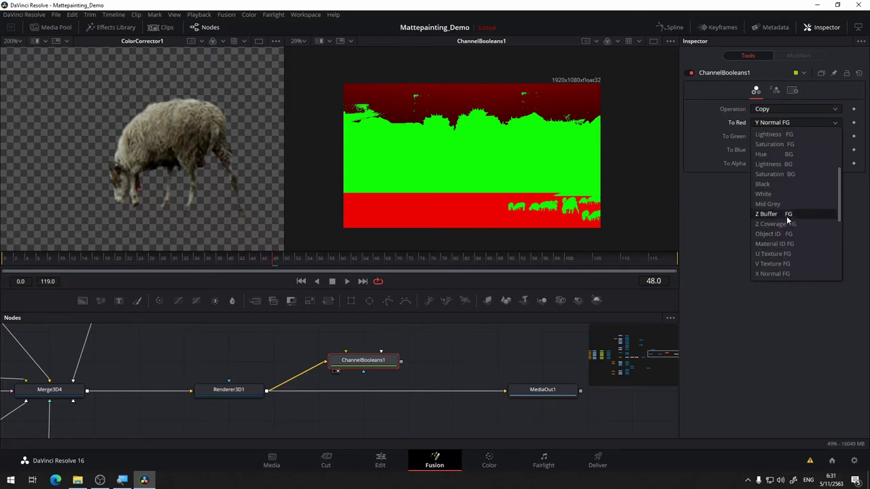
pyautogui.click(786, 216)
pyautogui.click(794, 122)
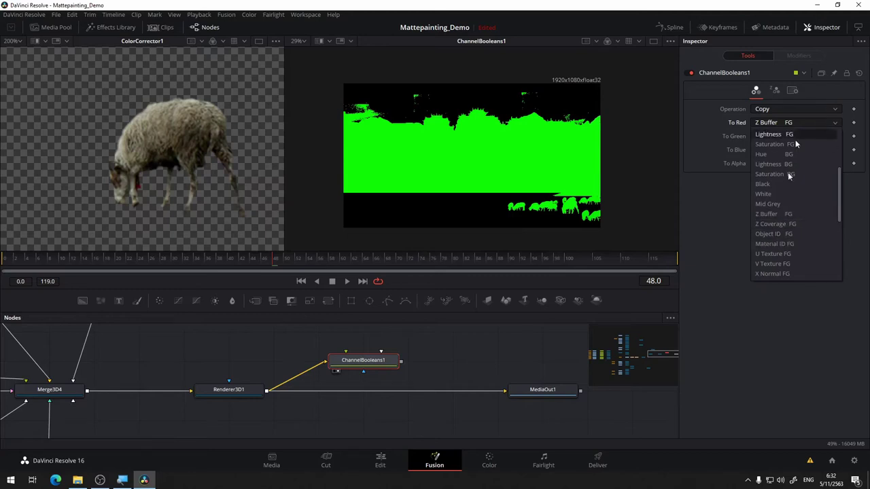
pyautogui.scroll(4, 792, 204)
pyautogui.scroll(-8, 791, 207)
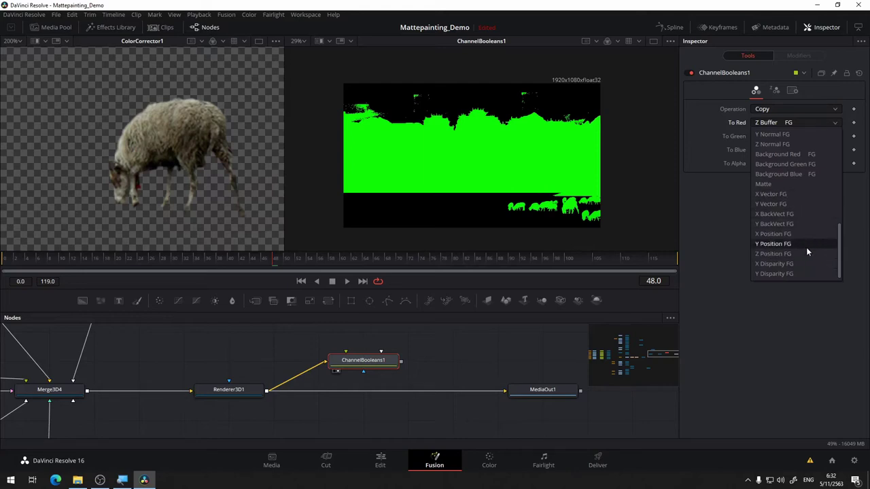
pyautogui.scroll(6, 796, 244)
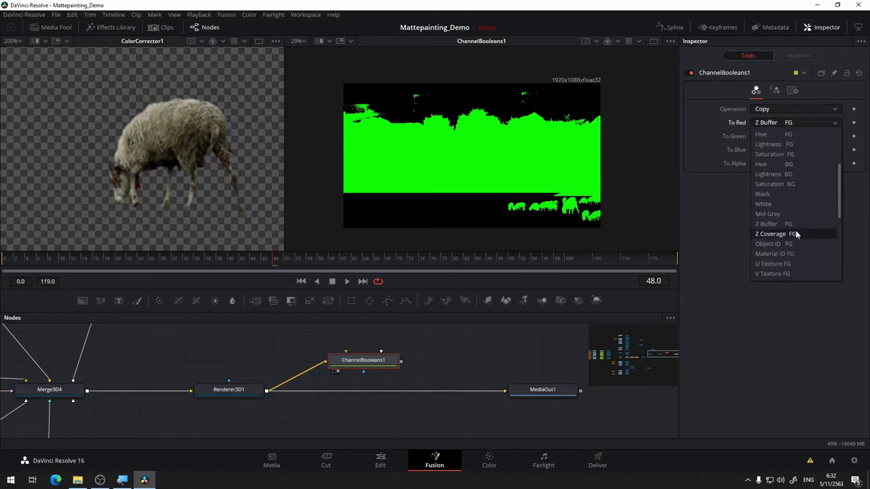
# Detach Renderer3D1's output from ChannelBooleans1 and reconnect it to the same node
pyautogui.click(318, 371)
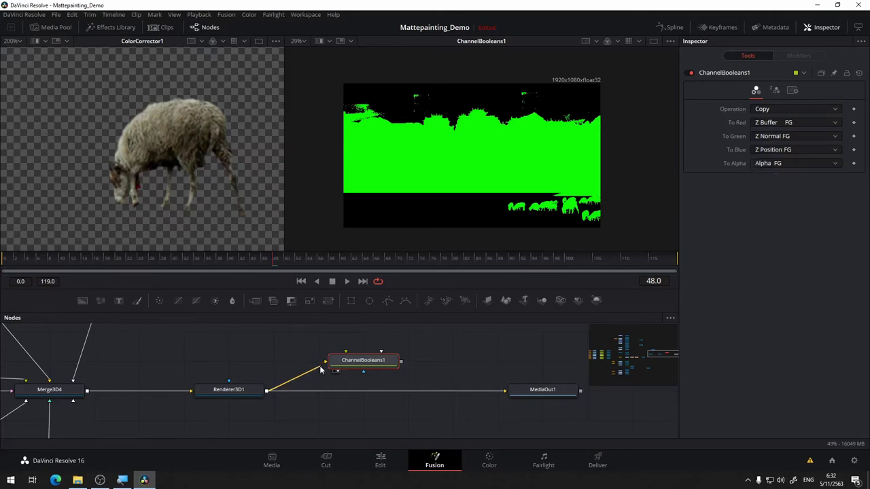
pyautogui.click(321, 368)
pyautogui.moveTo(266, 391); pyautogui.dragTo(374, 363)
pyautogui.click(407, 375)
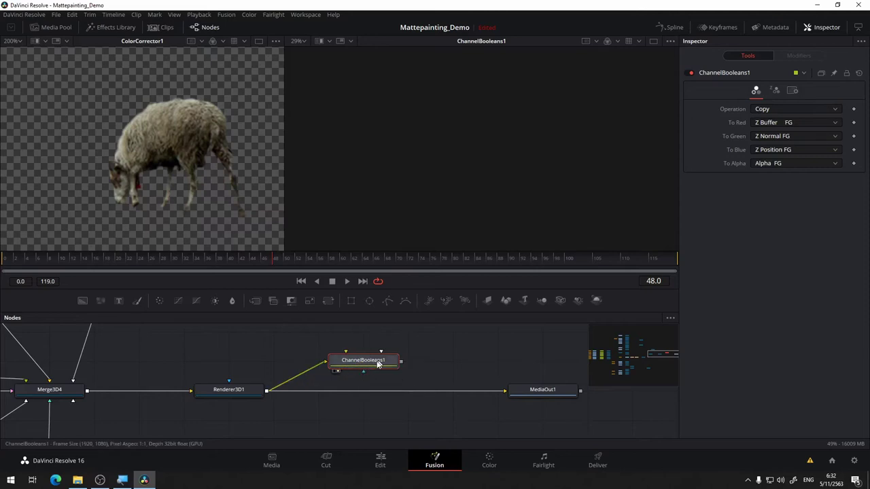
pyautogui.moveTo(477, 334); pyautogui.dragTo(453, 341)
pyautogui.scroll(-1, 513, 242)
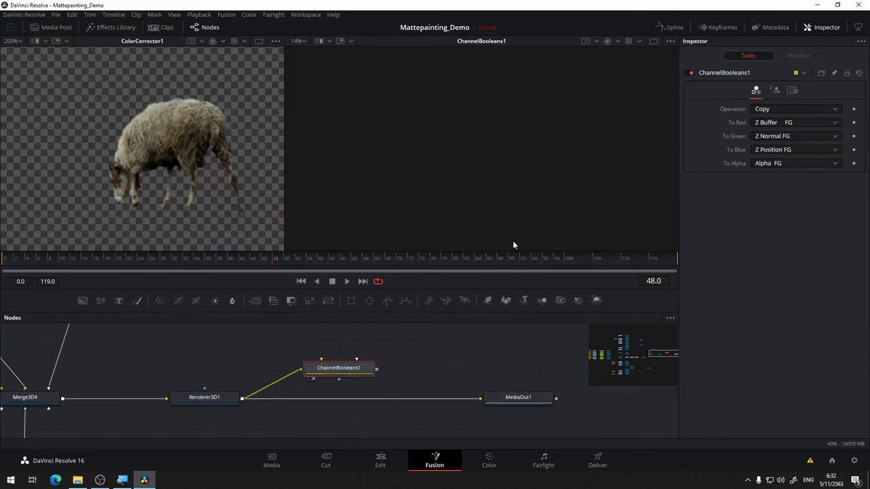
pyautogui.moveTo(374, 351); pyautogui.dragTo(403, 354)
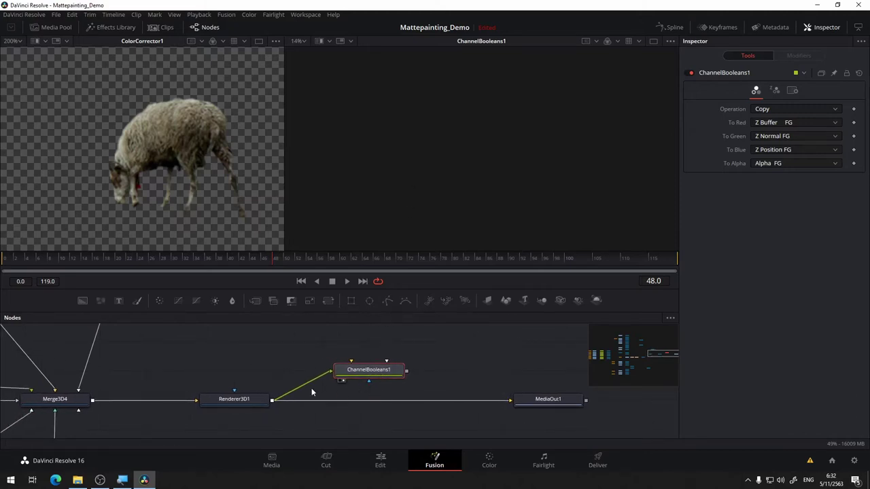
pyautogui.moveTo(330, 372); pyautogui.dragTo(411, 377)
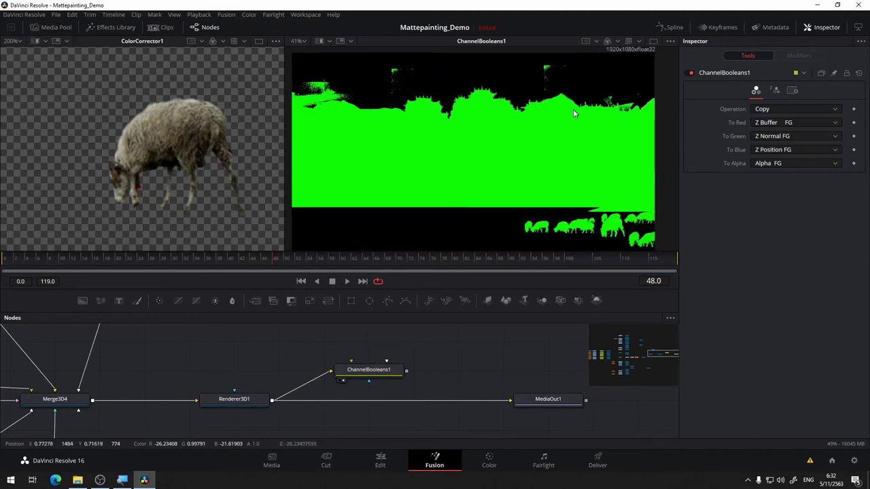
# Set the source of ChannelBooleans1's red channel to Do Nothing, keeping the operation on Copy
pyautogui.click(792, 107)
pyautogui.click(793, 107)
pyautogui.click(786, 122)
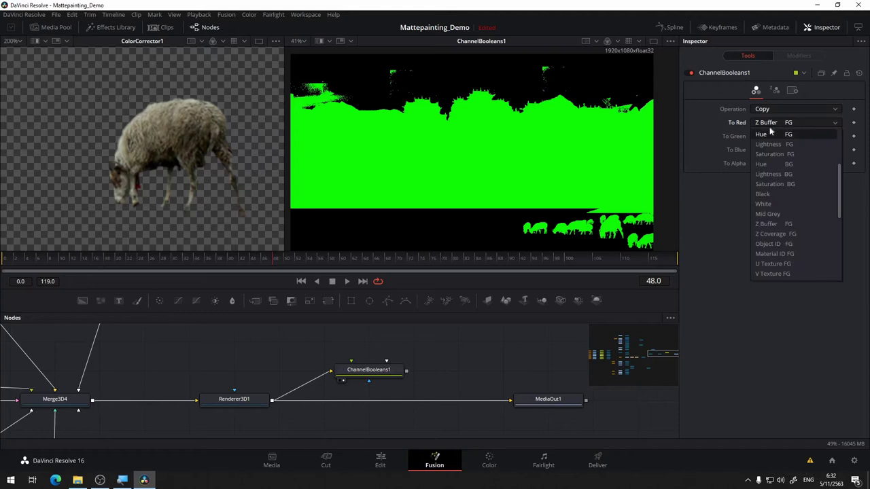
pyautogui.moveTo(841, 201); pyautogui.dragTo(840, 145)
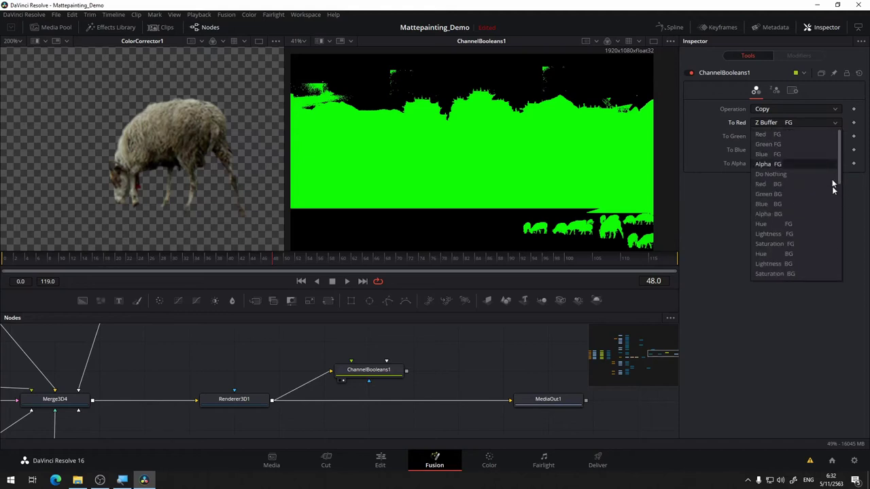
pyautogui.scroll(-1, 803, 191)
pyautogui.scroll(-8, 801, 194)
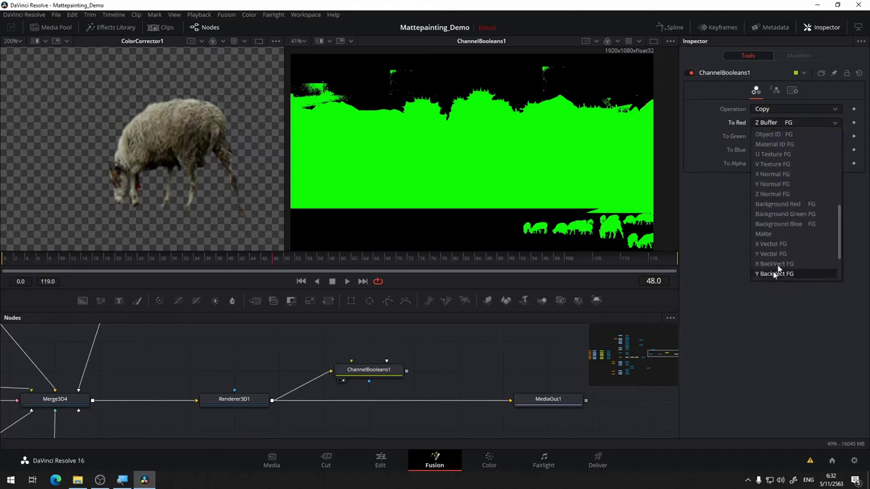
pyautogui.scroll(8, 790, 226)
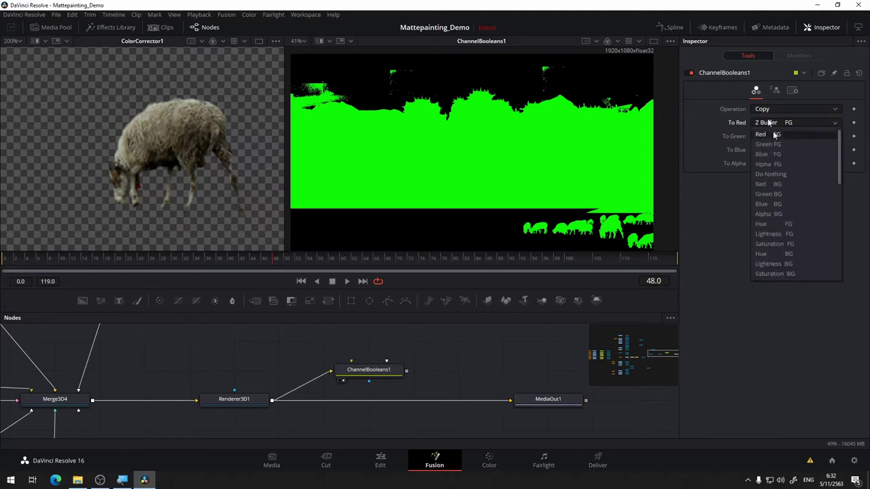
pyautogui.click(797, 175)
# Set the sources of ChannelBooleans1's green and blue channels to Do Nothing
pyautogui.click(785, 138)
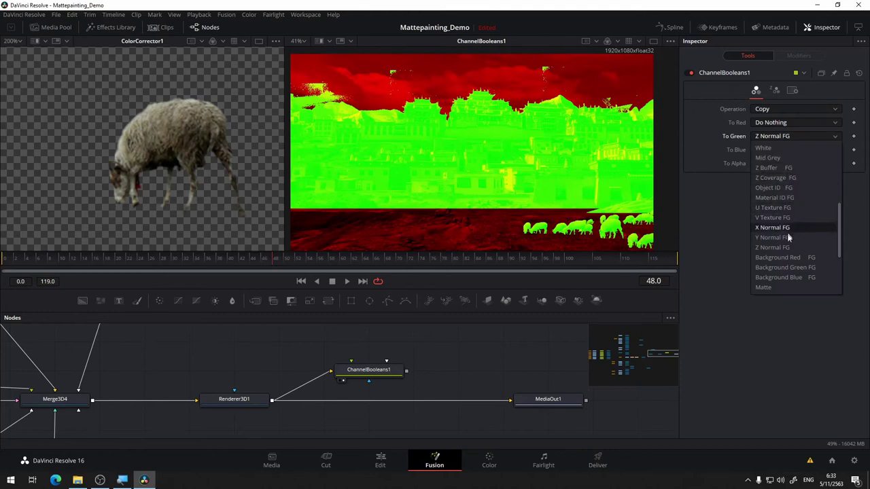
pyautogui.scroll(3, 781, 224)
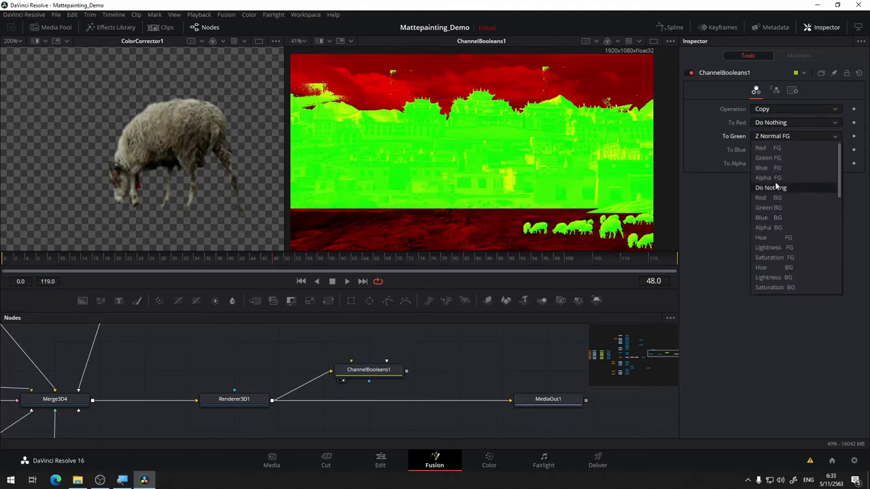
pyautogui.click(778, 188)
pyautogui.click(778, 150)
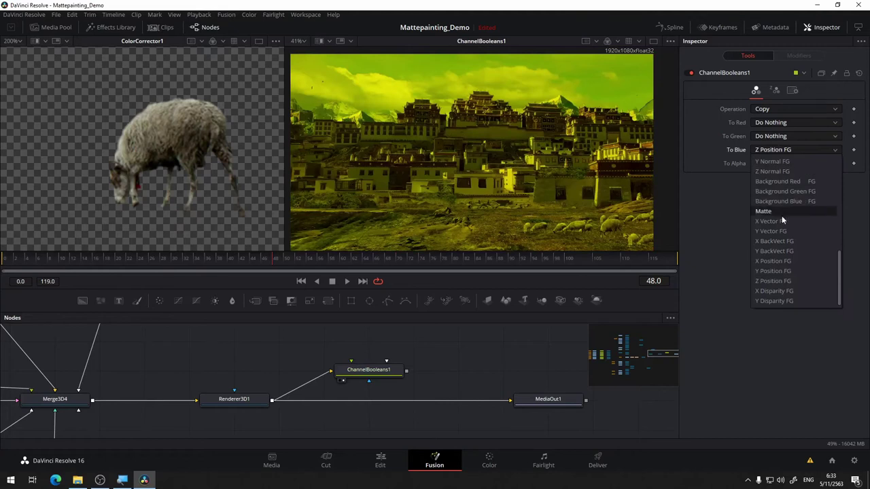
pyautogui.scroll(6, 784, 231)
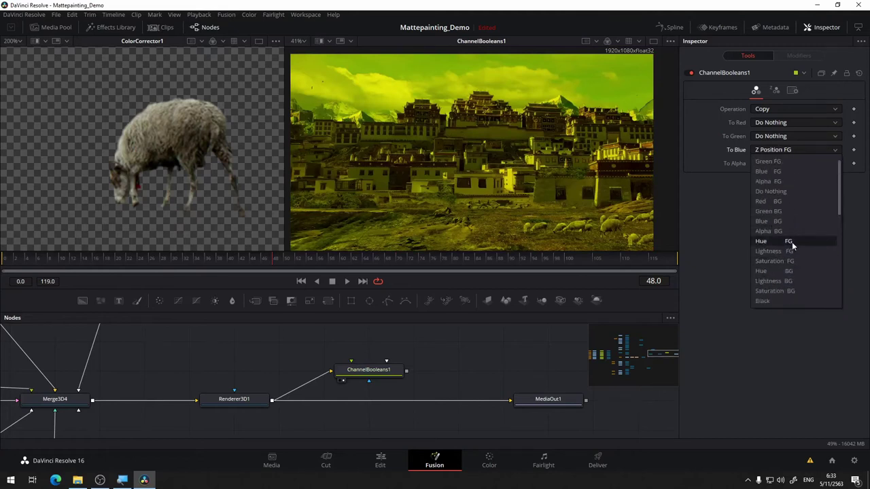
pyautogui.scroll(2, 790, 211)
pyautogui.click(789, 201)
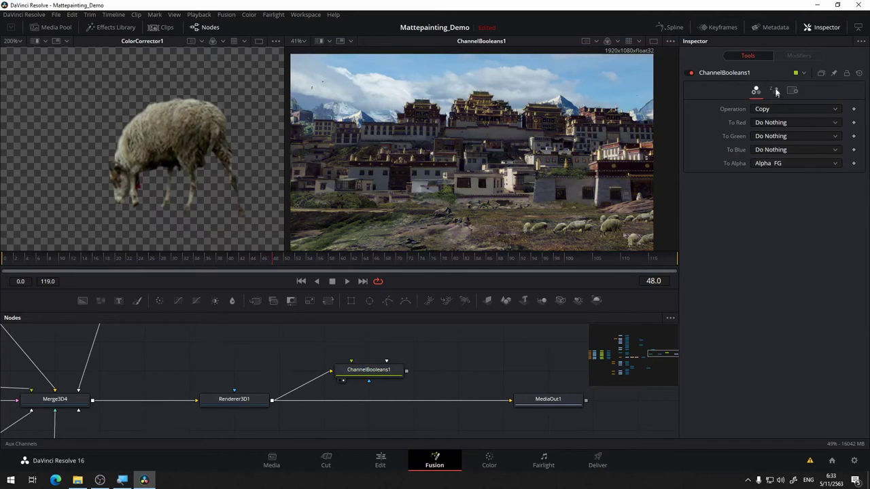
# Enable the extra channels in ChannelBooleans1 and set the Z Buffer channel's source to Z Buffer FG
pyautogui.click(775, 91)
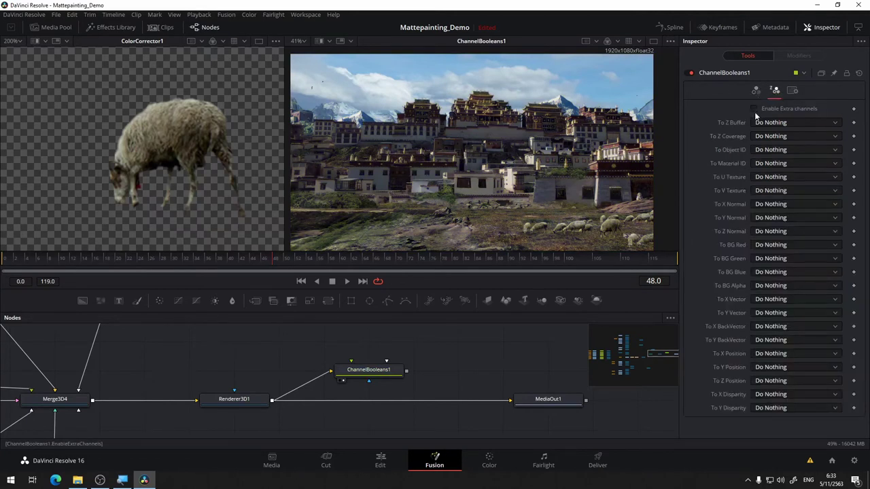
pyautogui.click(756, 109)
pyautogui.click(787, 126)
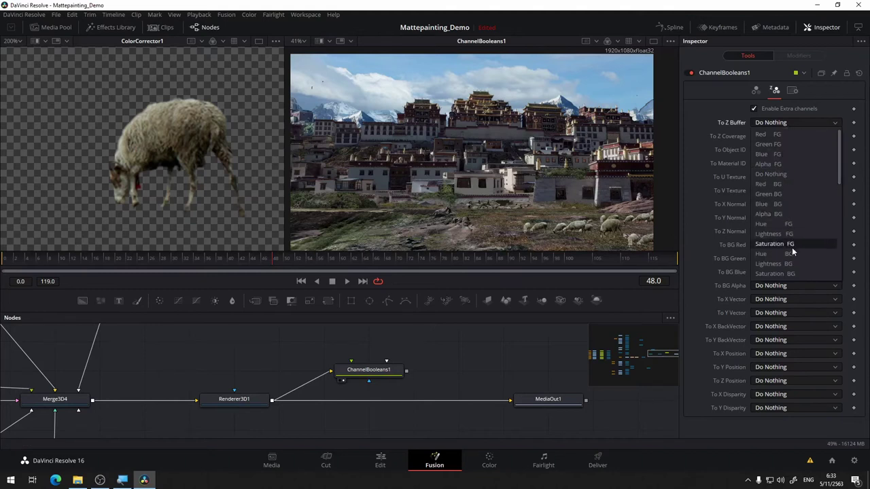
pyautogui.scroll(-5, 791, 250)
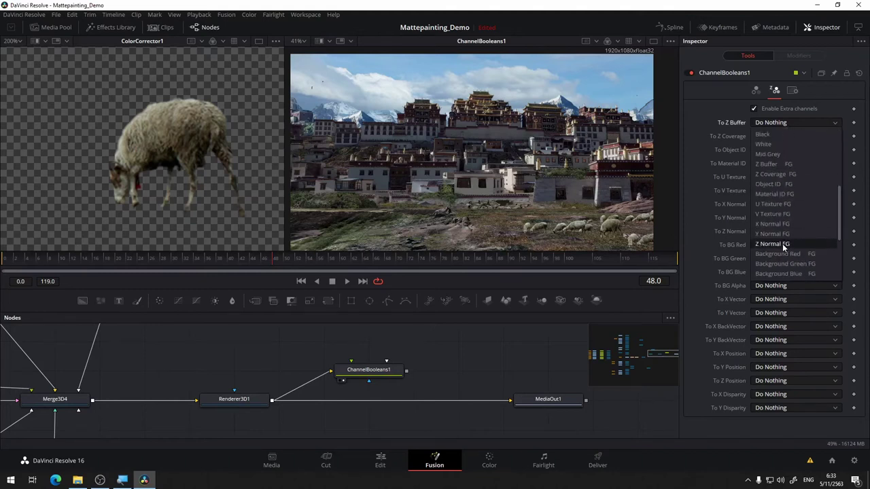
pyautogui.scroll(5, 796, 261)
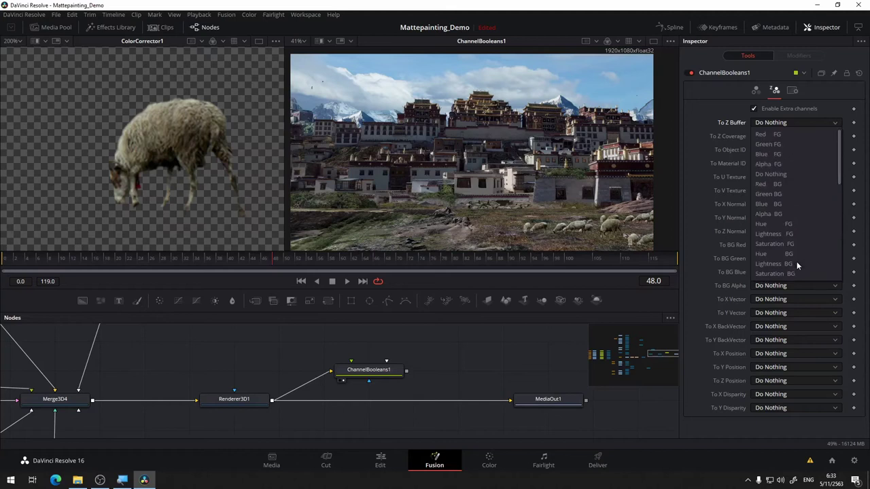
pyautogui.scroll(-2, 790, 190)
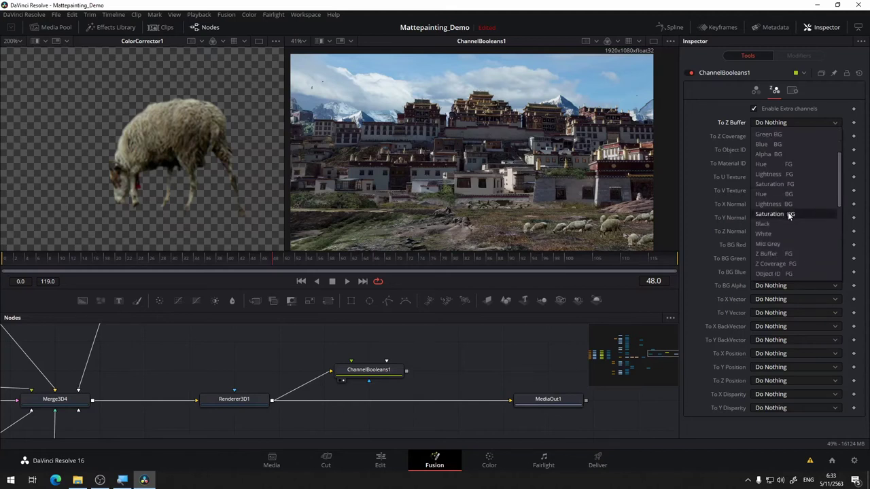
pyautogui.scroll(-1, 788, 226)
pyautogui.click(792, 223)
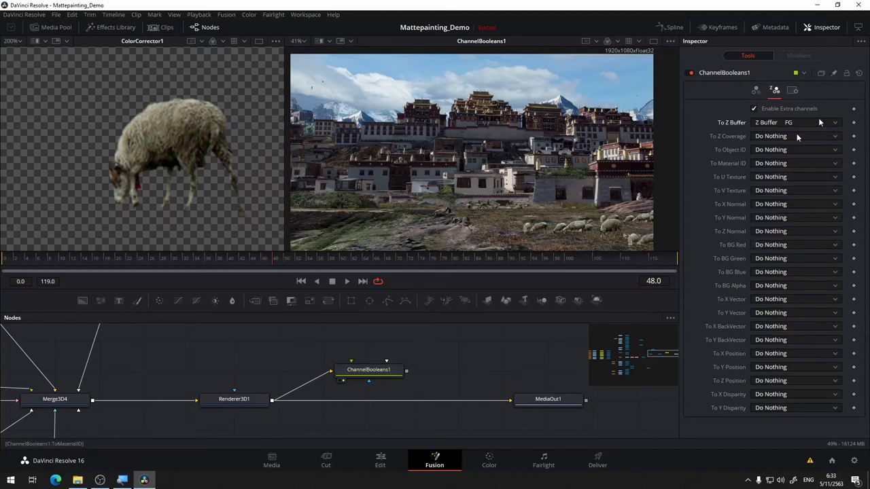
# Set the source of ChannelBooleans1's extra Z Buffer channel back to Do Nothing
pyautogui.click(391, 373)
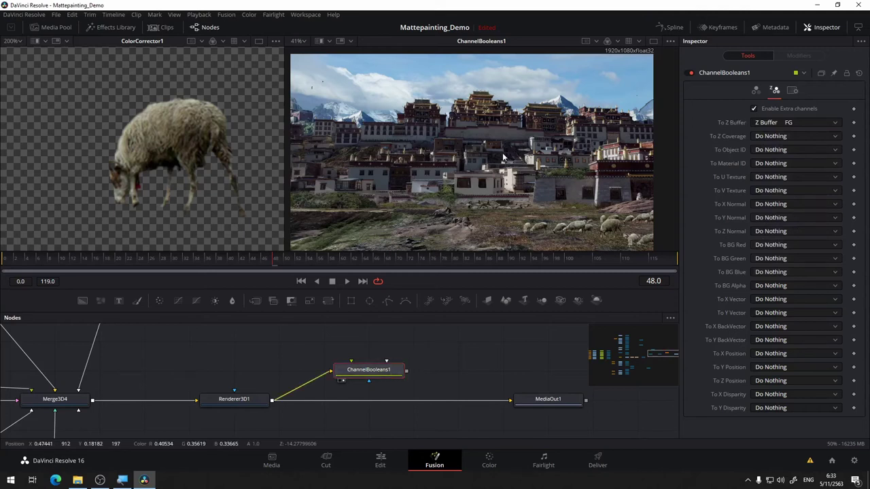
pyautogui.click(618, 42)
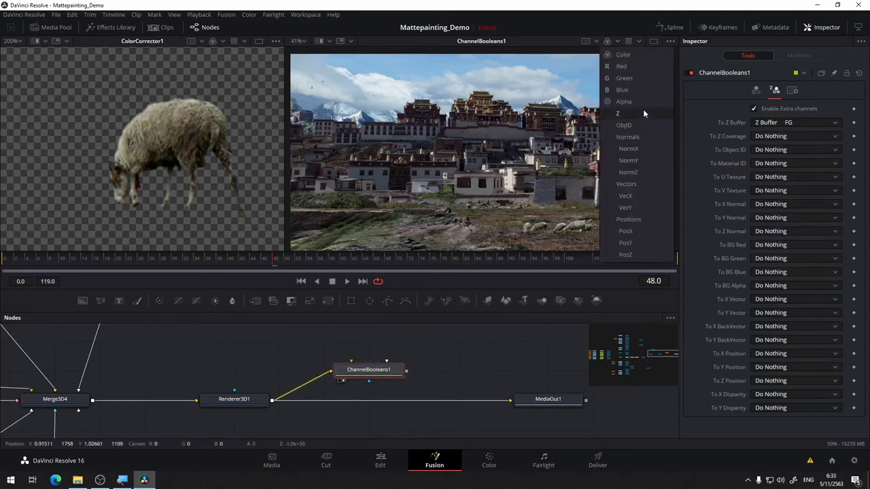
pyautogui.click(754, 108)
pyautogui.click(781, 123)
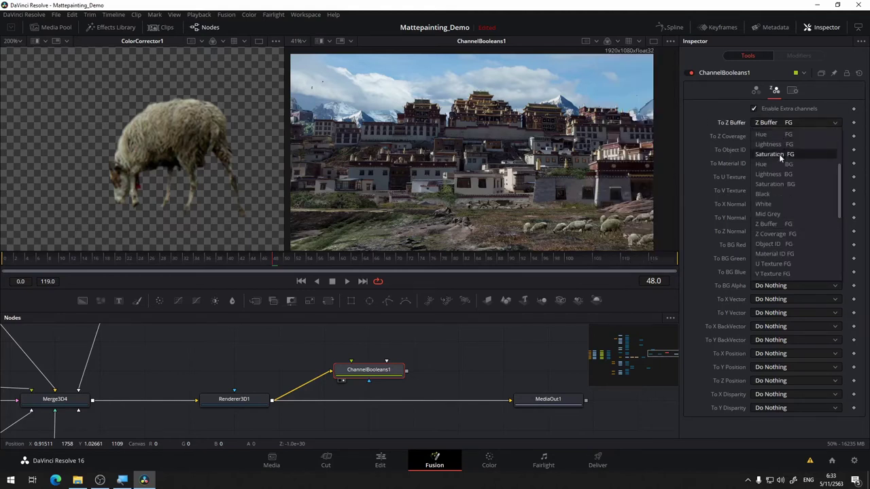
pyautogui.scroll(3, 779, 153)
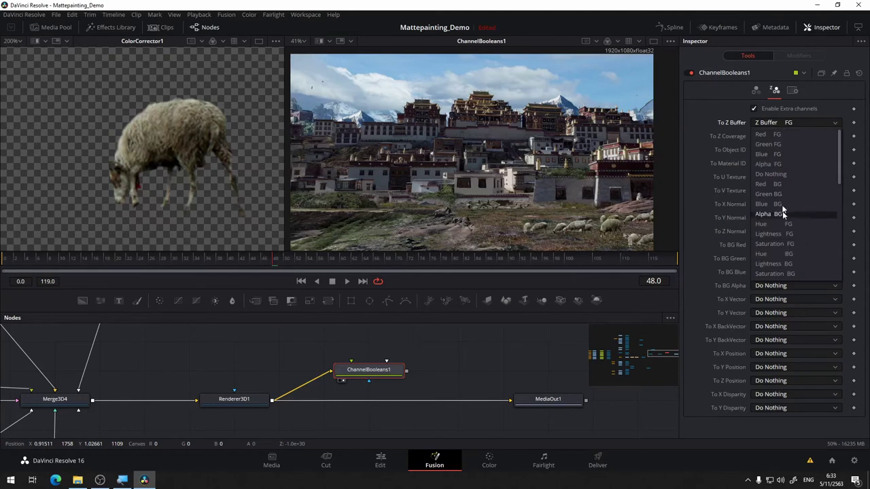
pyautogui.click(770, 174)
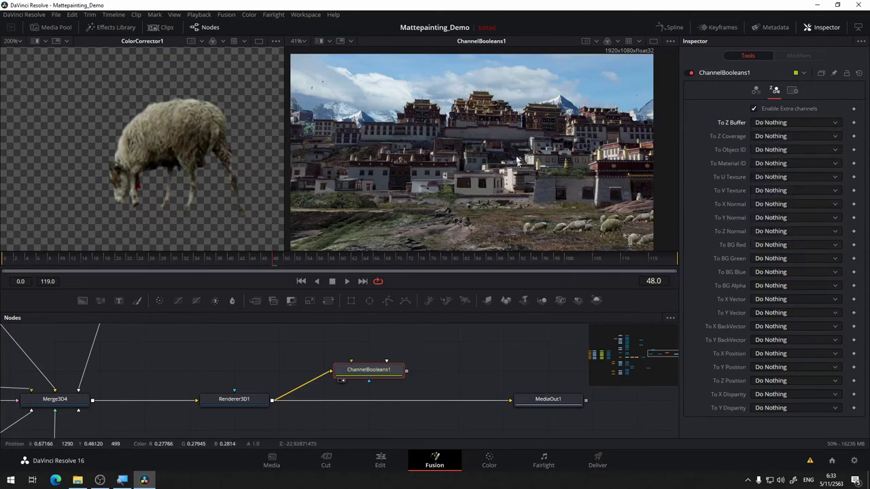
# Display the Z channel of ChannelBooleans1 in the second viewer
pyautogui.click(616, 43)
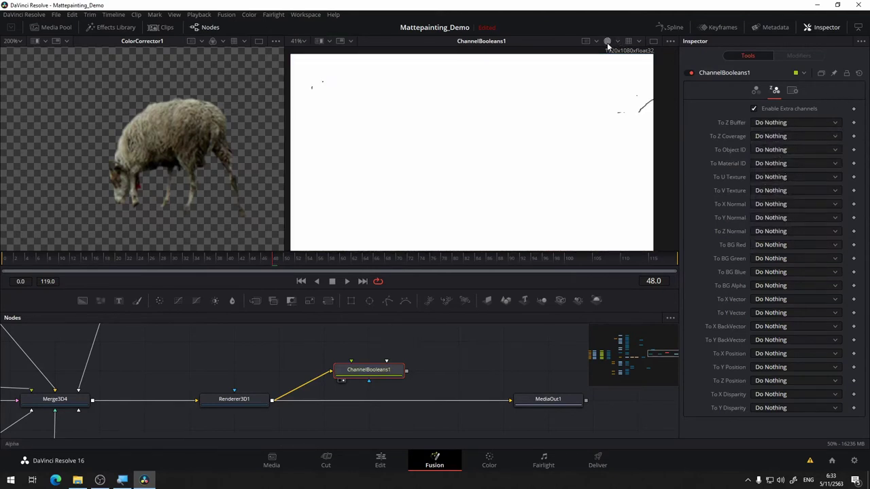
pyautogui.click(607, 42)
pyautogui.click(616, 42)
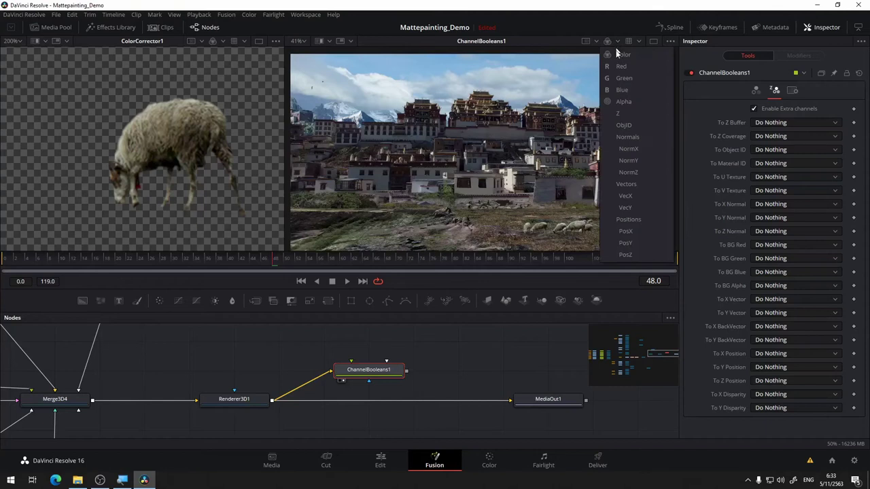
pyautogui.click(635, 115)
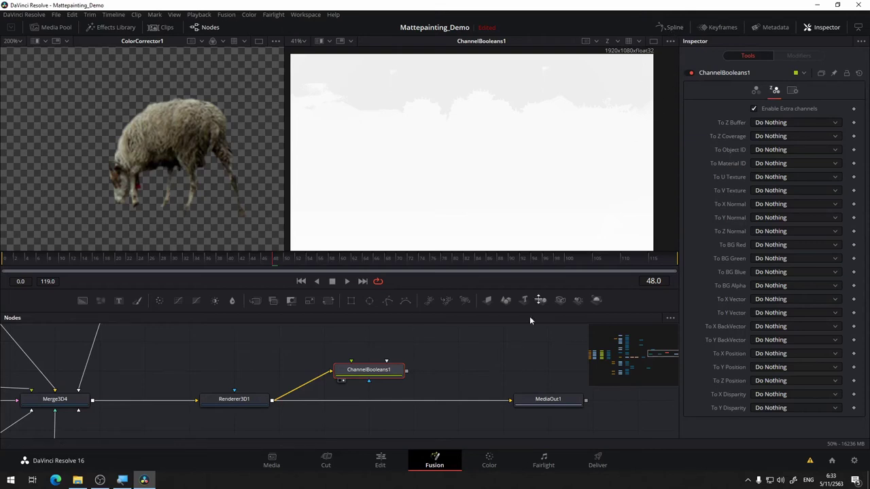
# Test a much higher gain on the second viewer's Z image using the Gain/Gamma controls and return it to the default
pyautogui.click(669, 42)
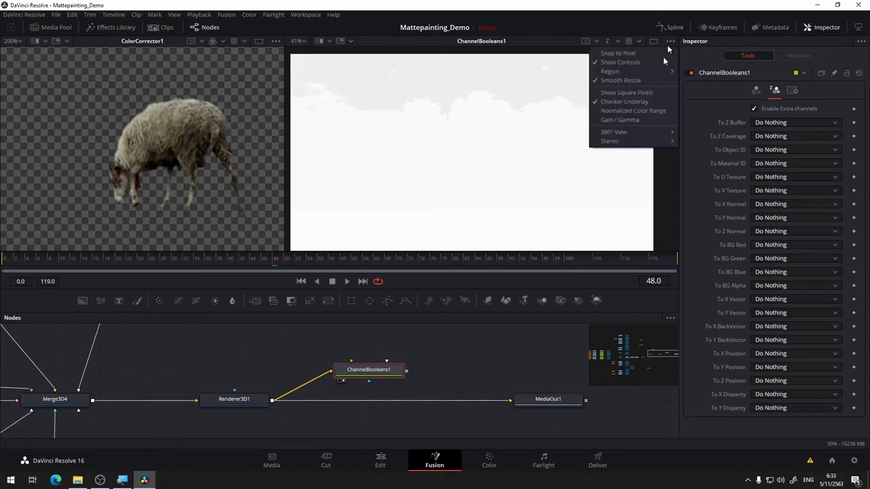
pyautogui.click(656, 120)
pyautogui.moveTo(626, 218); pyautogui.dragTo(653, 219)
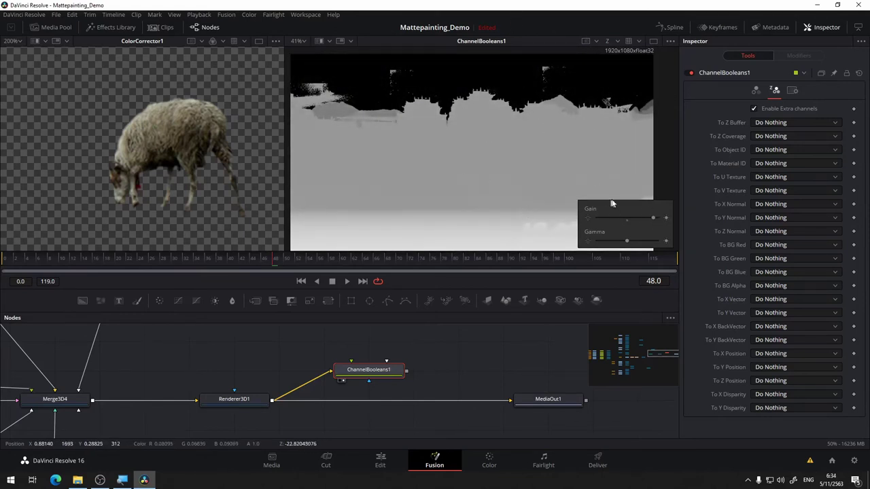
pyautogui.moveTo(653, 221); pyautogui.dragTo(656, 220)
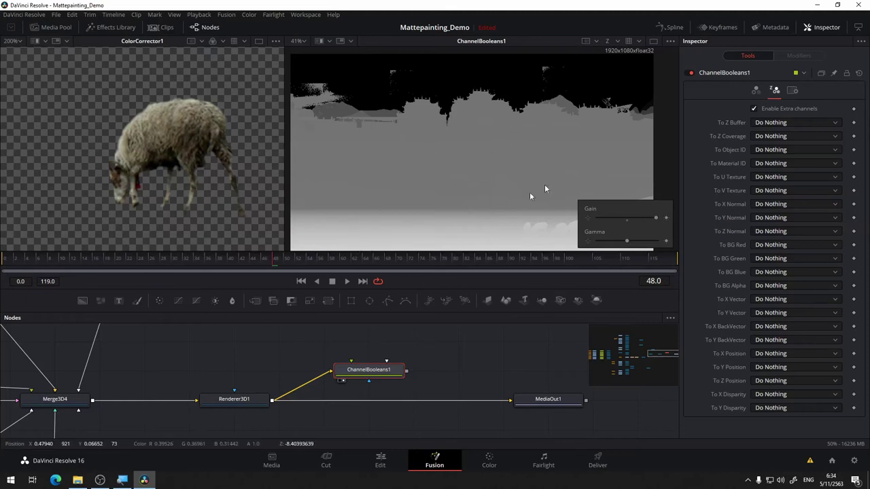
pyautogui.click(626, 219)
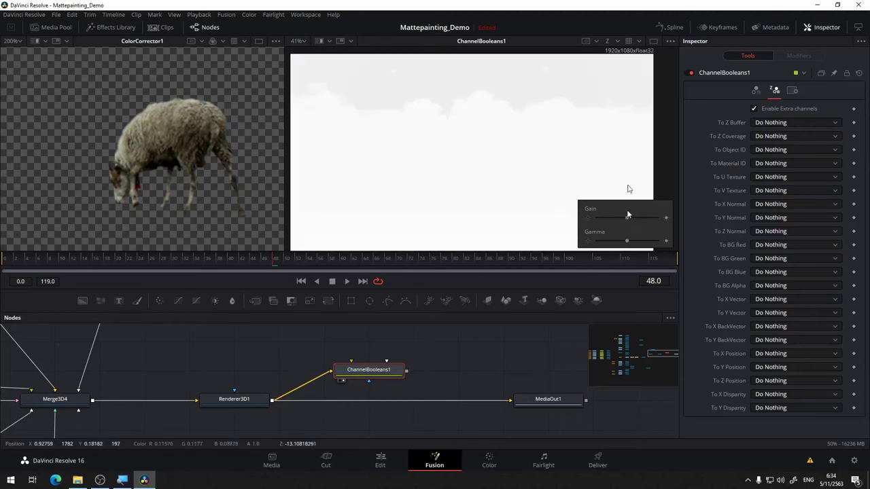
# View ChannelBooleans1's ObjID, Normals, Vectors and Positions channels one after another in the second viewer
pyautogui.click(619, 42)
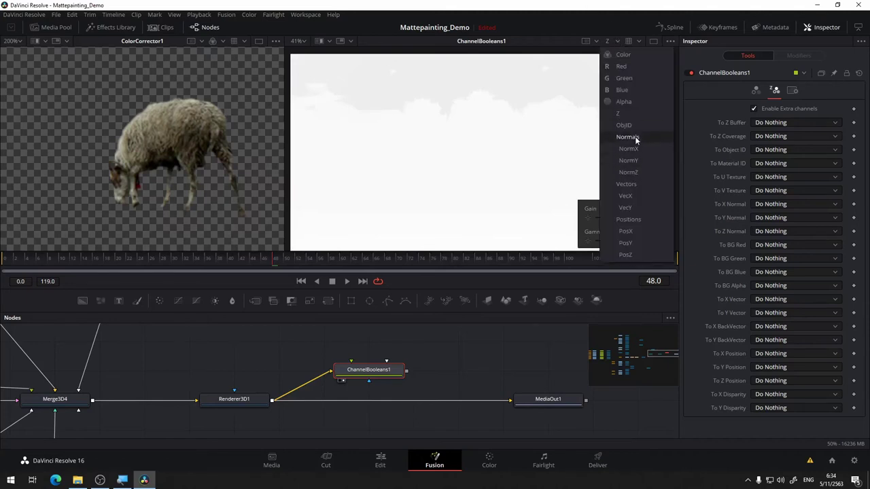
pyautogui.click(638, 126)
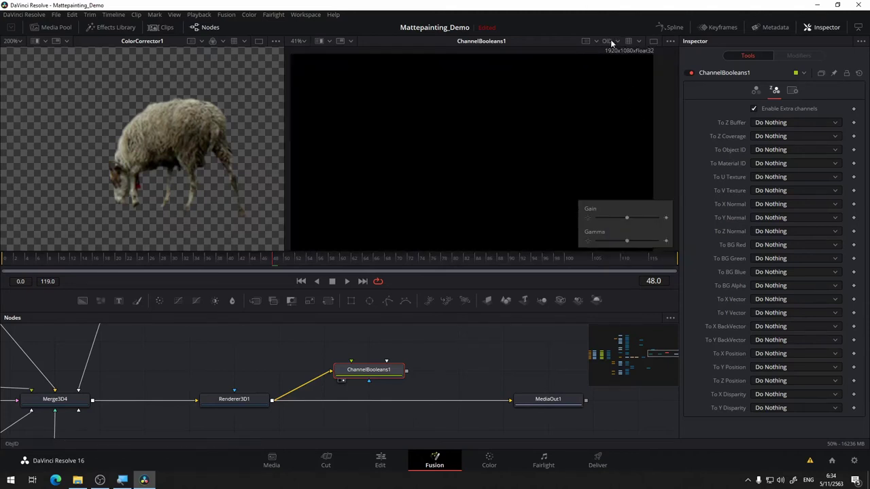
pyautogui.click(610, 41)
pyautogui.click(619, 42)
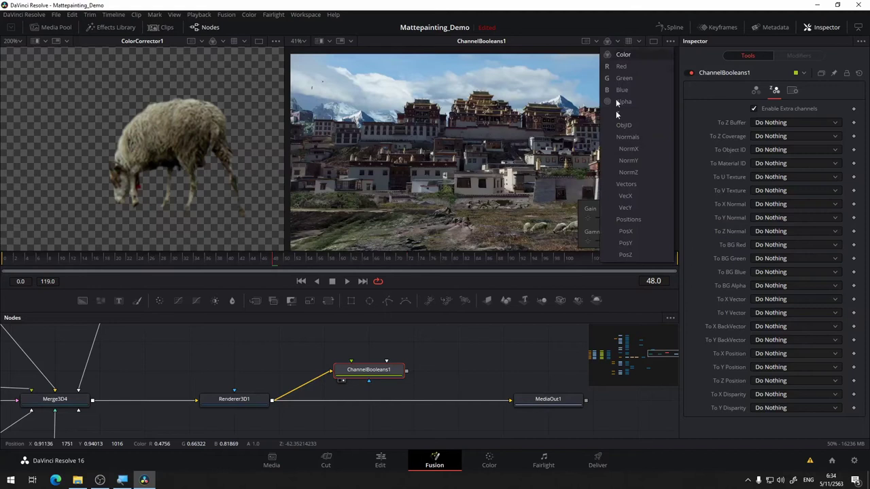
pyautogui.click(639, 144)
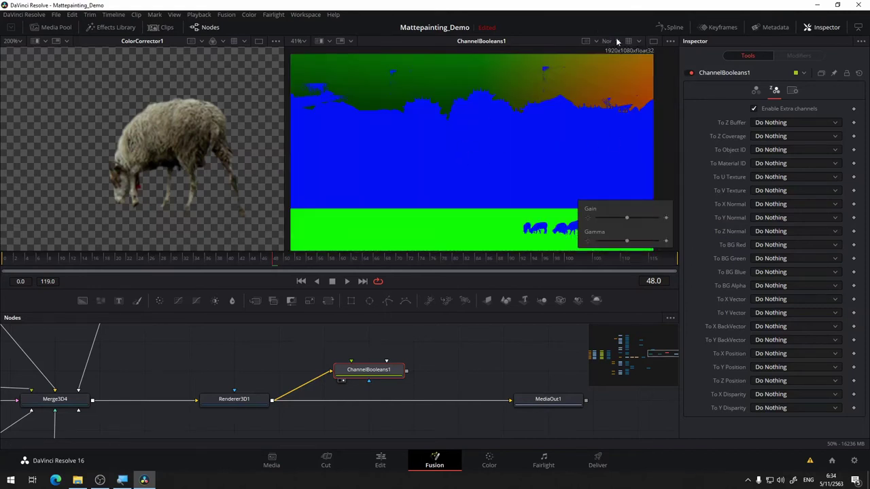
pyautogui.click(617, 42)
pyautogui.click(639, 180)
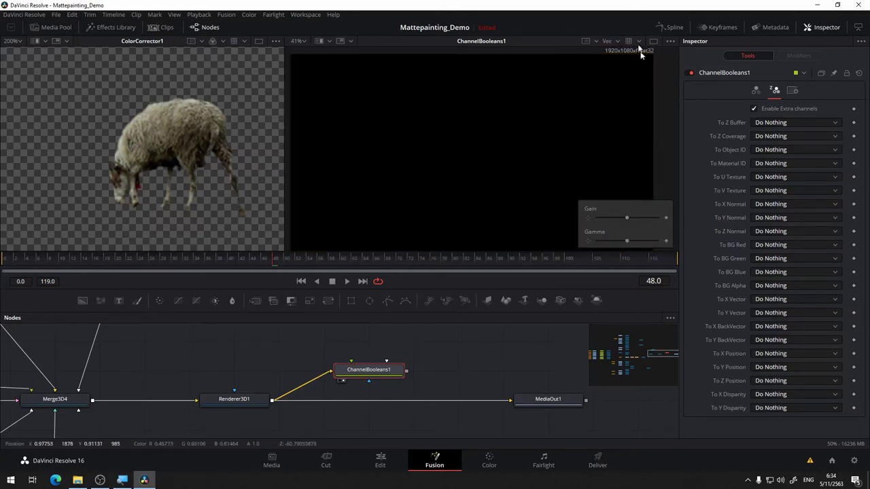
pyautogui.click(617, 42)
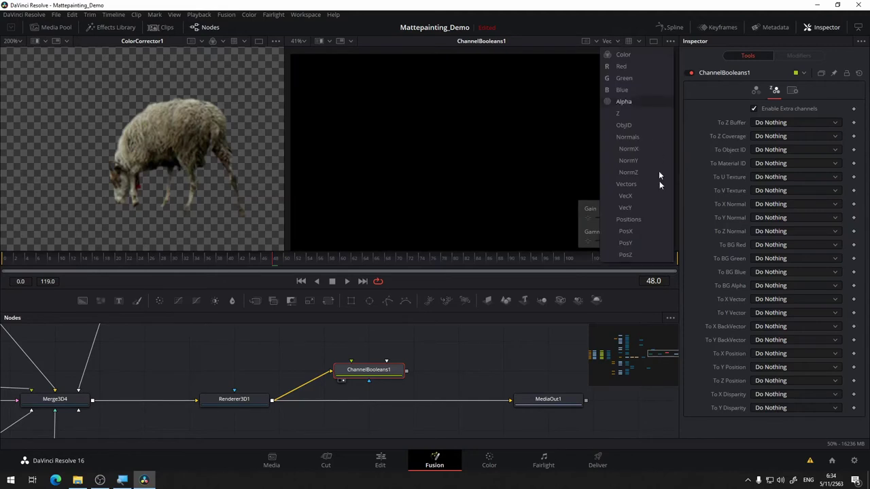
pyautogui.click(649, 218)
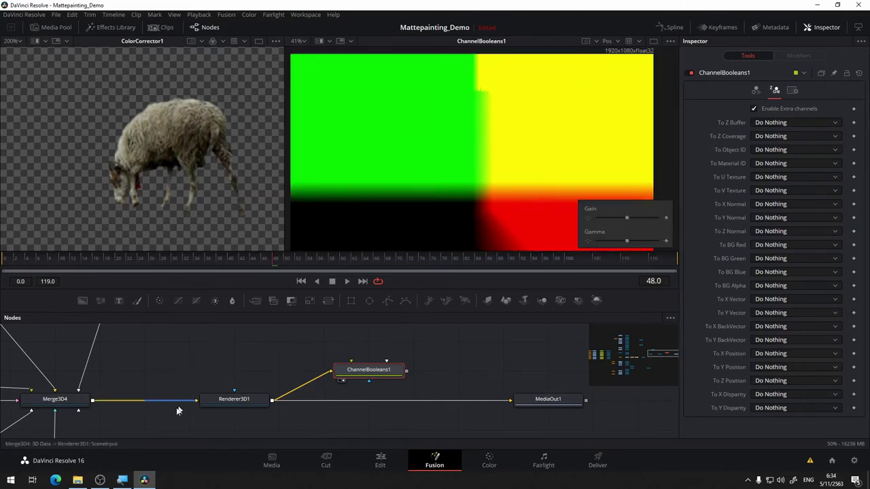
# Turn off the Object ID and Vector output channels of Renderer3D1
pyautogui.moveTo(233, 393); pyautogui.dragTo(304, 365)
pyautogui.click(313, 372)
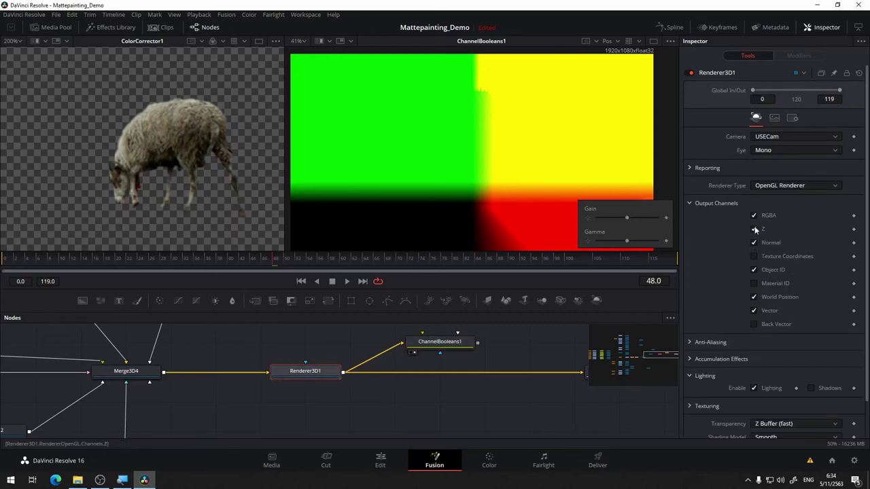
pyautogui.click(753, 270)
pyautogui.click(754, 311)
pyautogui.scroll(-2, 776, 324)
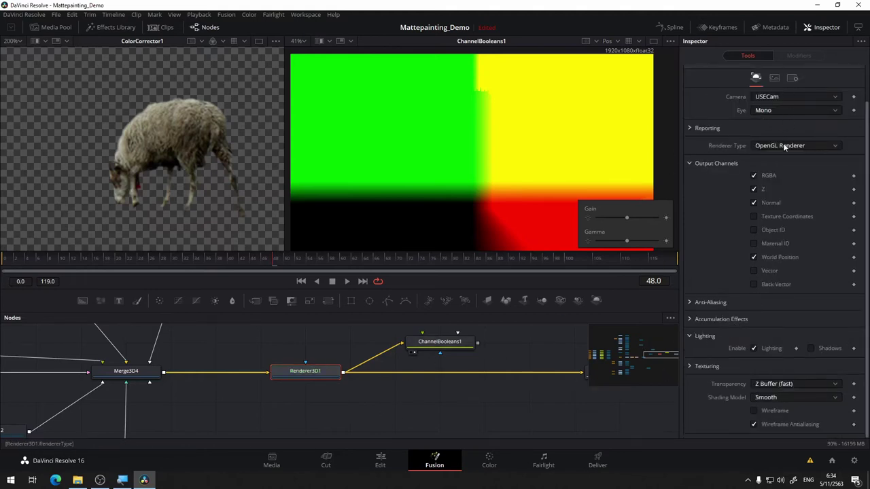
# Hide the second viewer's Gain/Gamma controls and return its display to the Color channel
pyautogui.click(669, 41)
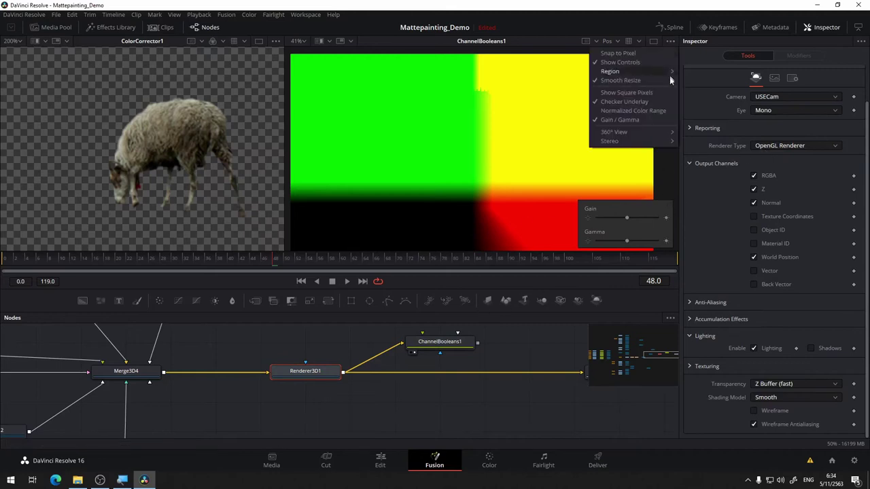
pyautogui.click(642, 118)
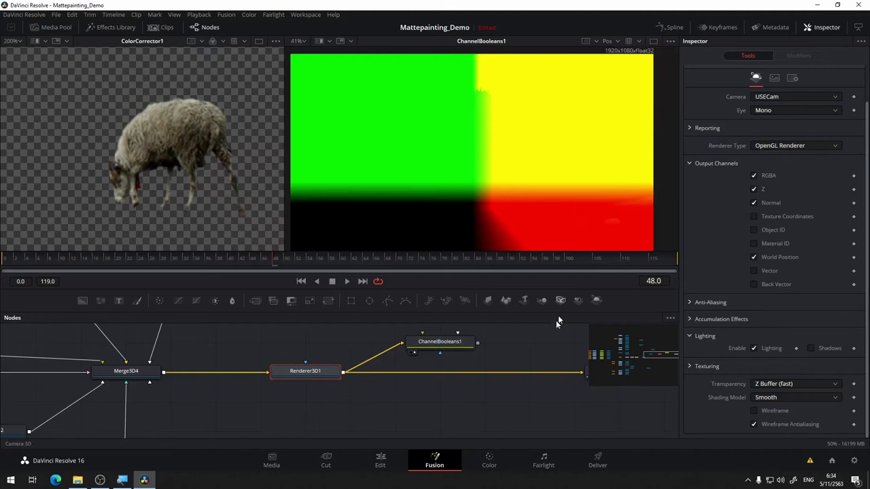
pyautogui.click(617, 41)
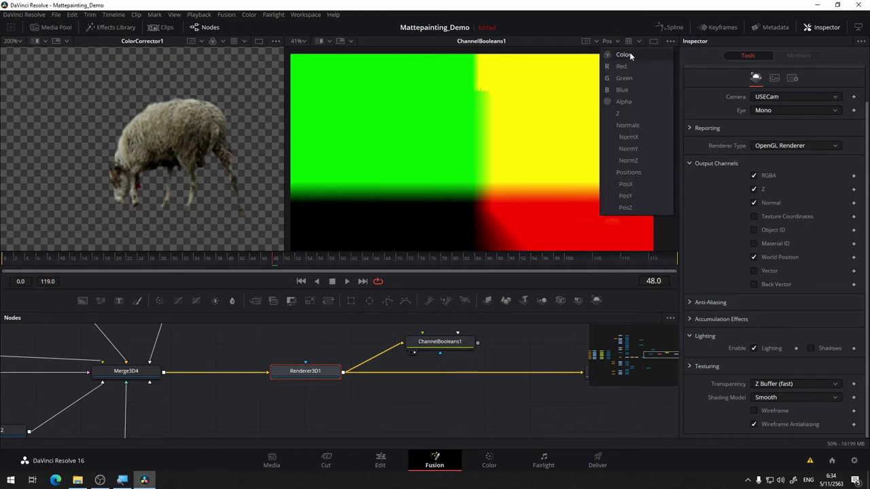
pyautogui.click(623, 55)
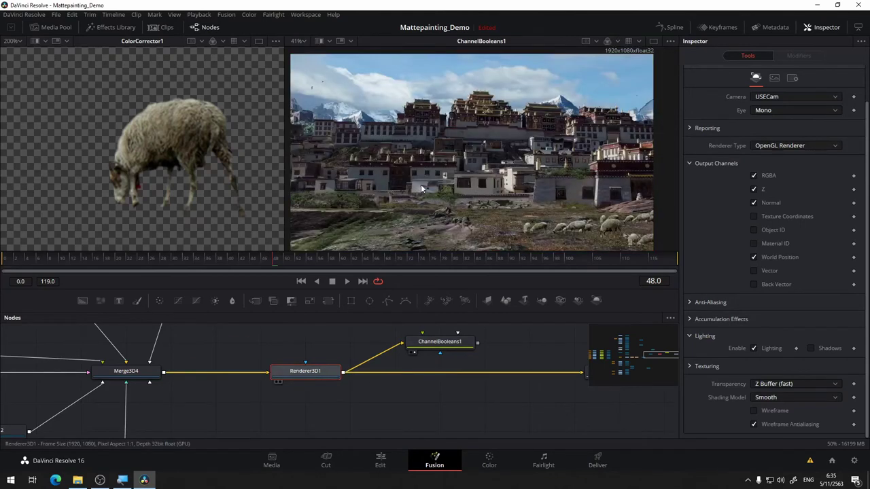
# Display Renderer3D1 in the second viewer and check which channels are available for viewing
pyautogui.press('2')
pyautogui.click(619, 42)
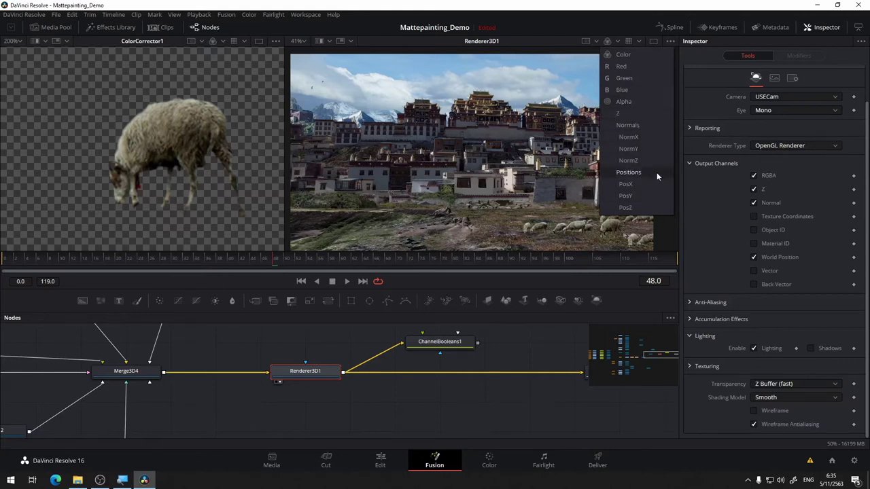
pyautogui.click(509, 348)
# Delete ChannelBooleans1 and insert a Color Corrector node between Renderer3D1 and MediaOut1
pyautogui.click(462, 343)
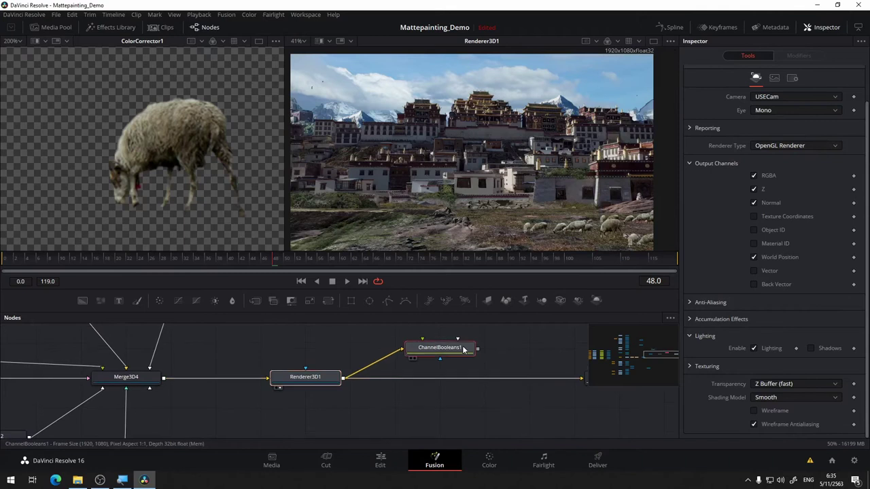
pyautogui.click(464, 354)
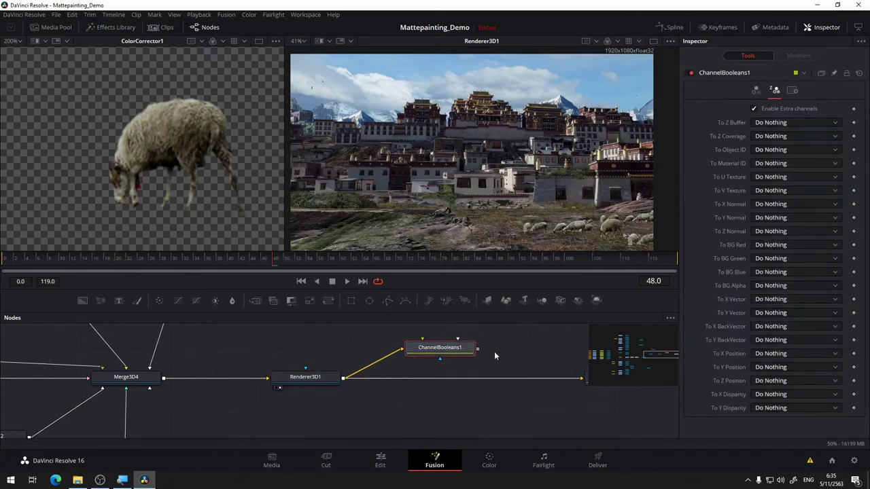
pyautogui.moveTo(515, 343); pyautogui.dragTo(383, 332)
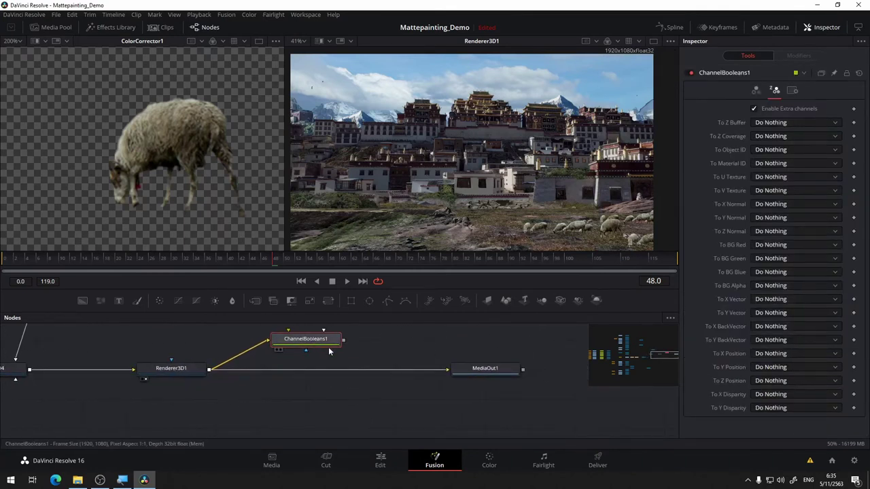
pyautogui.moveTo(367, 345); pyautogui.dragTo(386, 357)
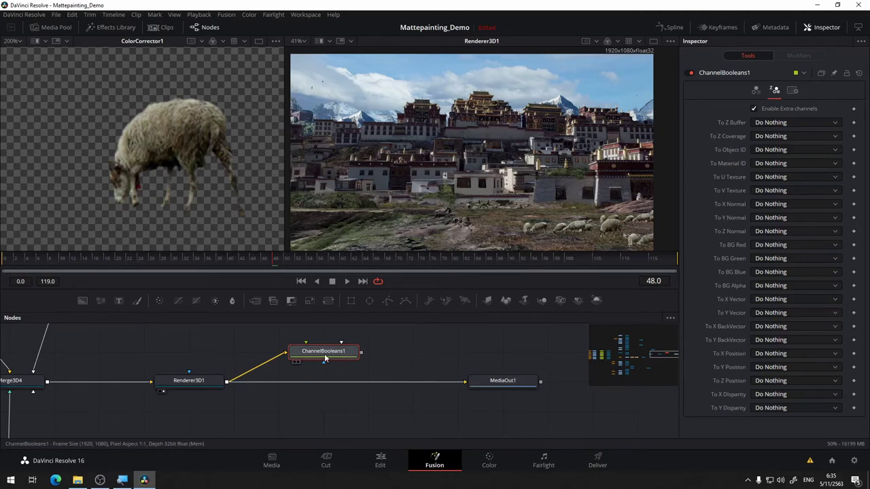
pyautogui.press('Delete')
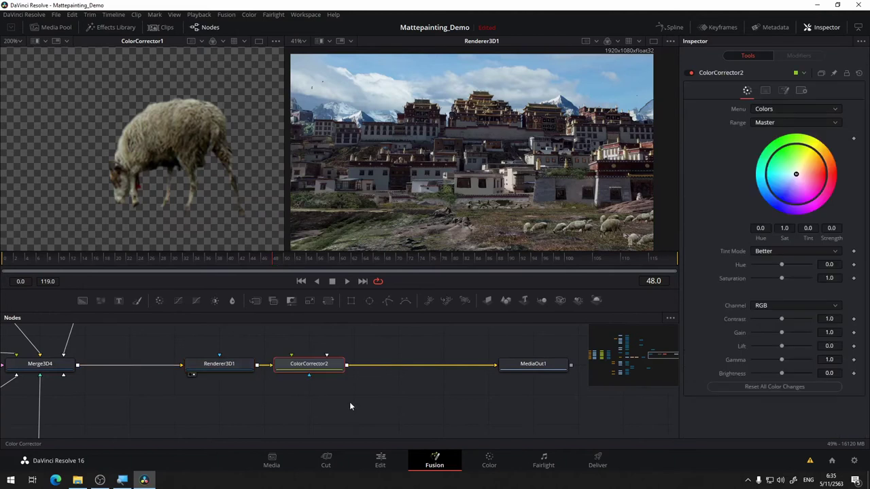
pyautogui.moveTo(367, 391); pyautogui.dragTo(296, 398)
pyautogui.moveTo(240, 378); pyautogui.dragTo(283, 382)
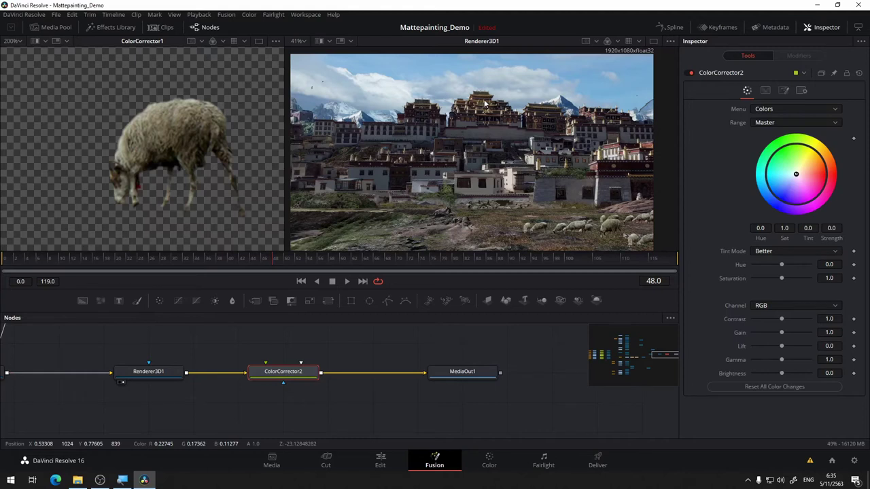
# Show ColorCorrector2 in the second viewer and tint its Master range slightly blue, with tint -0.4262 and strength 0.0944
pyautogui.scroll(-2, 602, 180)
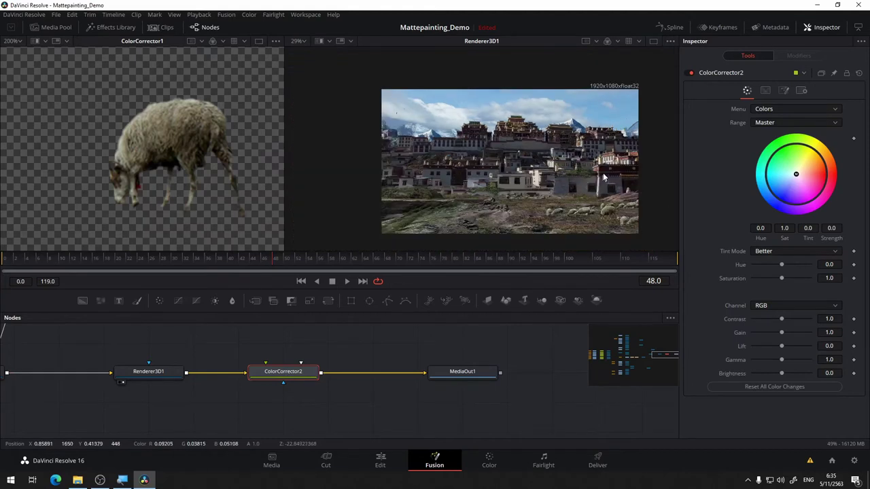
pyautogui.moveTo(632, 176); pyautogui.dragTo(609, 162)
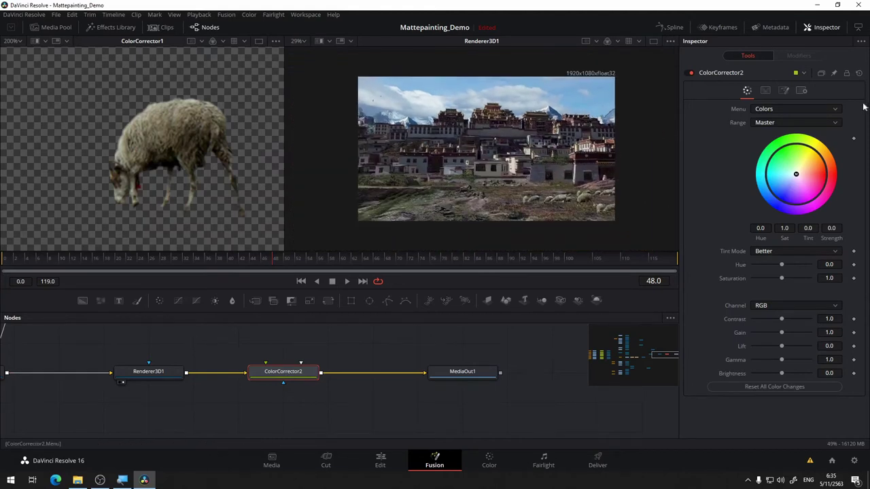
pyautogui.click(788, 125)
pyautogui.click(788, 125)
pyautogui.moveTo(797, 178); pyautogui.dragTo(770, 192)
pyautogui.press('2')
pyautogui.moveTo(770, 192); pyautogui.dragTo(788, 181)
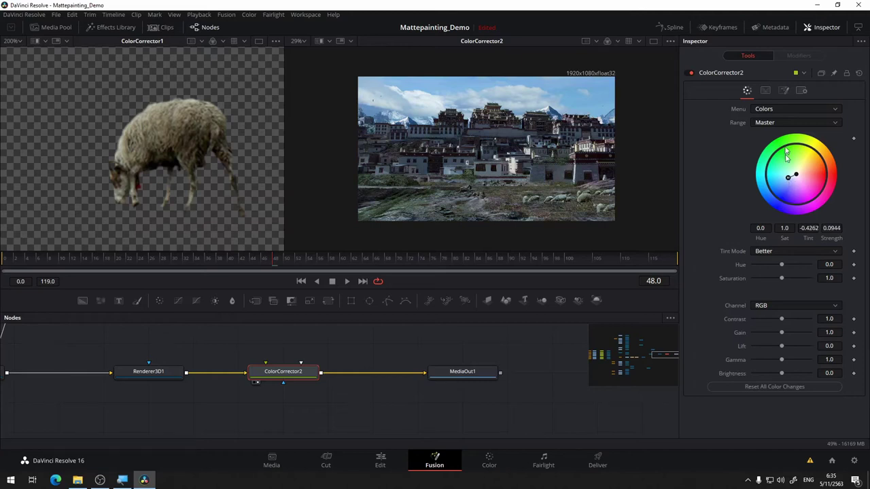
# Tint ColorCorrector2's Shadows range toward blue with tint -0.4599 and strength 0.3044
pyautogui.click(766, 123)
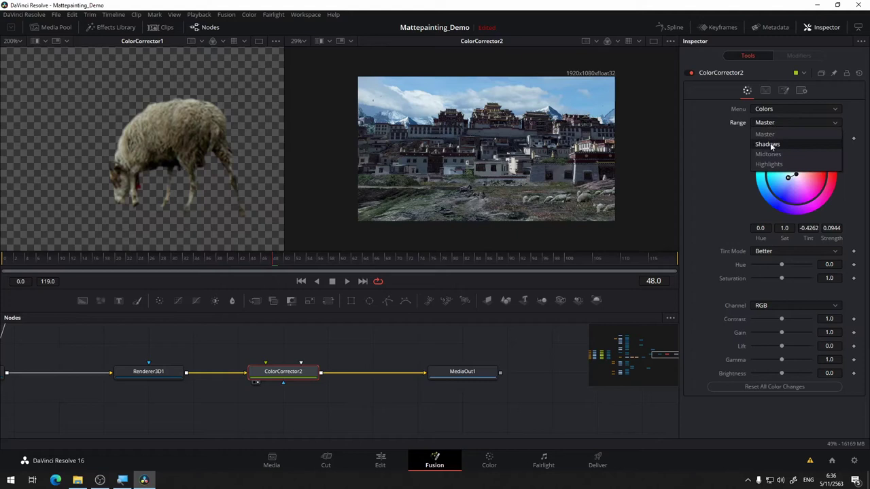
pyautogui.click(772, 145)
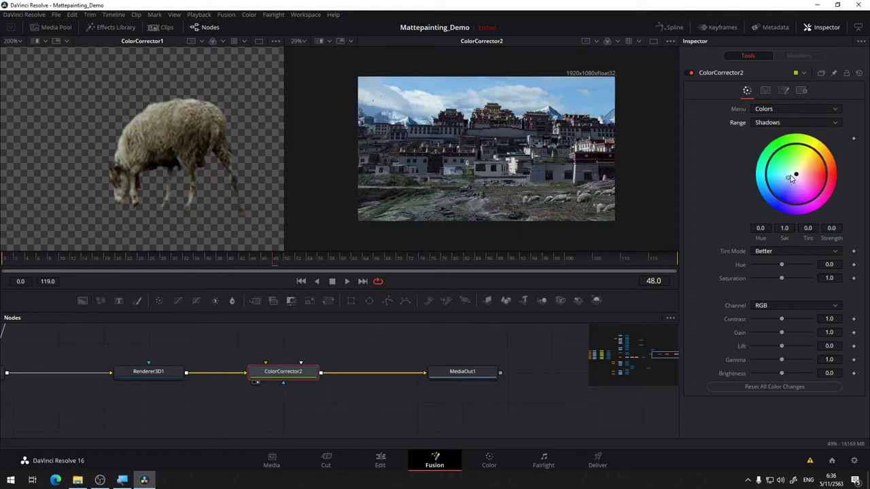
pyautogui.moveTo(796, 176); pyautogui.dragTo(829, 166)
# Give ColorCorrector2's Highlights range a slight warm tint of about 0.08 with strength 0.0786
pyautogui.click(786, 119)
pyautogui.click(780, 163)
pyautogui.scroll(2, 623, 153)
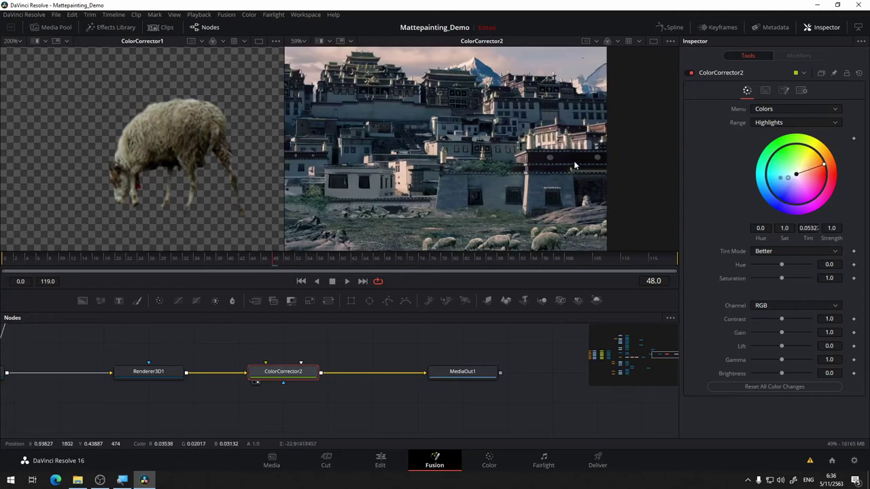
pyautogui.scroll(-2, 575, 164)
pyautogui.moveTo(631, 127); pyautogui.dragTo(654, 107)
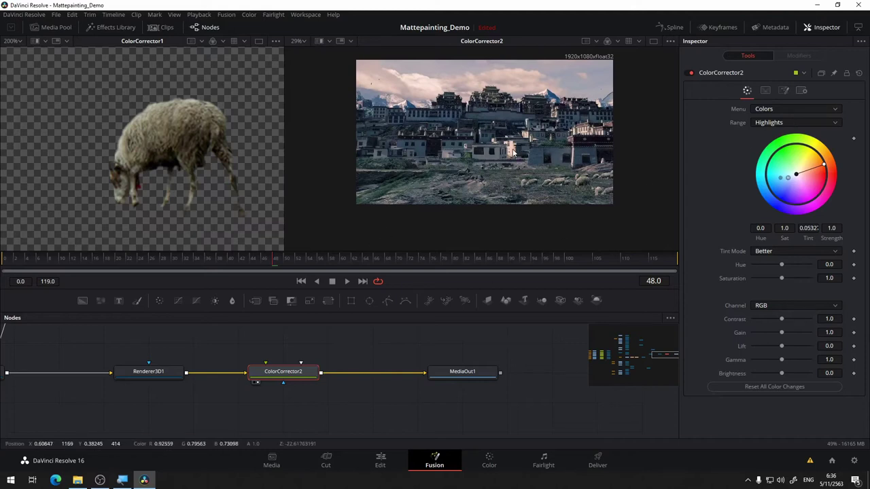
pyautogui.scroll(5, 513, 153)
pyautogui.scroll(-3, 513, 152)
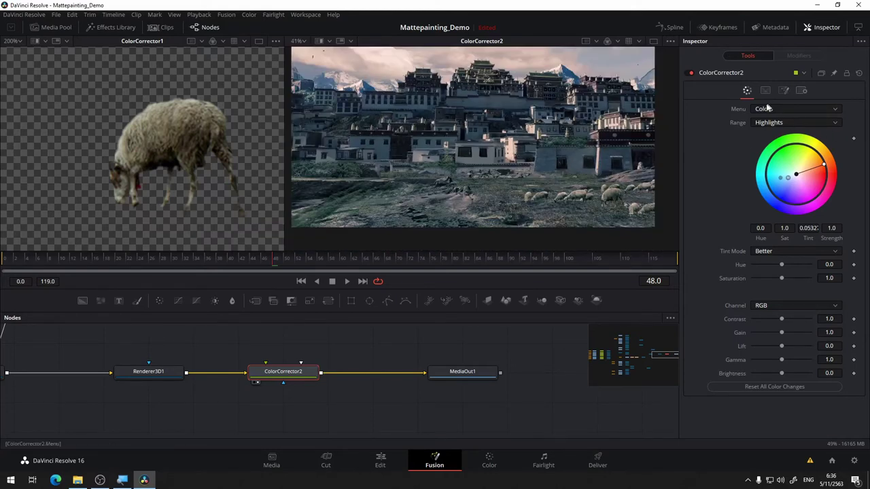
pyautogui.moveTo(825, 168); pyautogui.dragTo(803, 171)
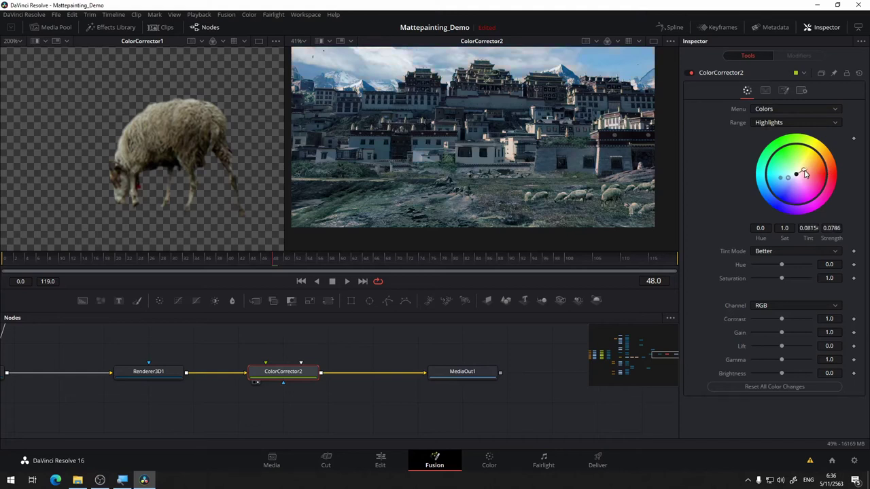
# Soften the blue tint of ColorCorrector2's Shadows range to tint -0.3975 and strength 0.0932, and check the image
pyautogui.click(788, 123)
pyautogui.click(771, 143)
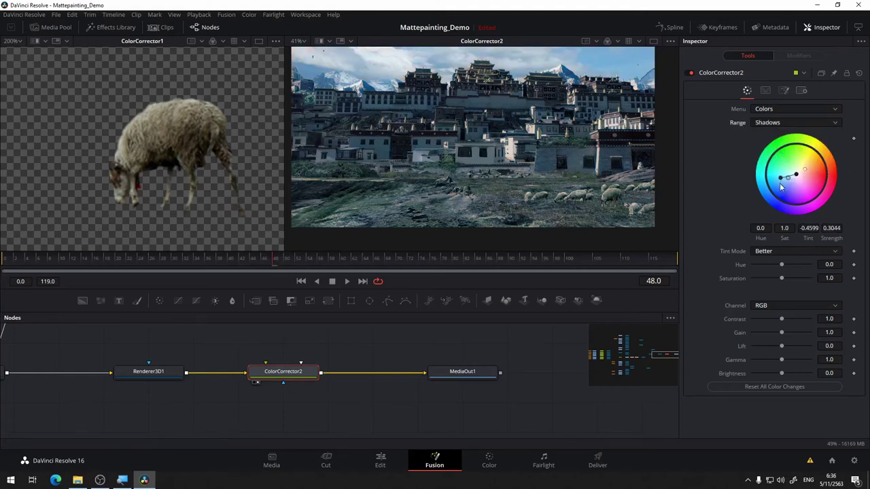
pyautogui.moveTo(781, 179); pyautogui.dragTo(789, 176)
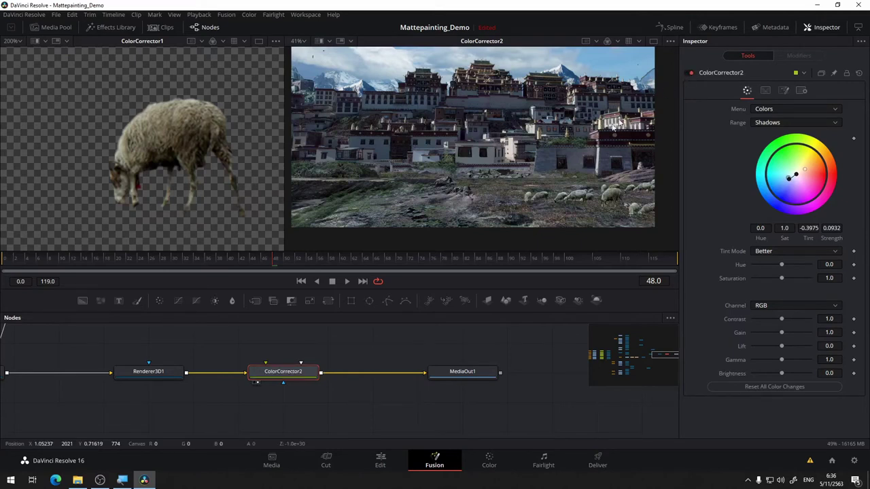
pyautogui.scroll(-2, 590, 138)
pyautogui.scroll(2, 590, 139)
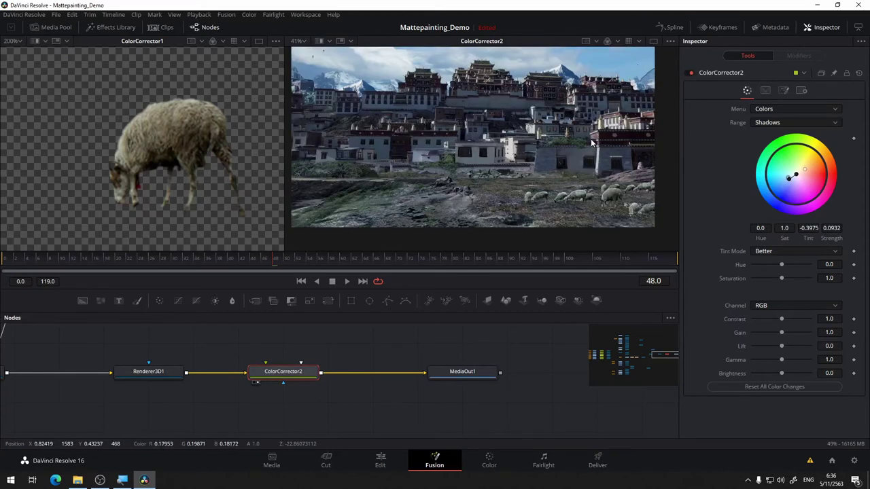
pyautogui.scroll(2, 579, 151)
pyautogui.scroll(-2, 579, 151)
# Set the contrast of ColorCorrector2's Shadows range to 1.16
pyautogui.moveTo(551, 161); pyautogui.dragTo(533, 174)
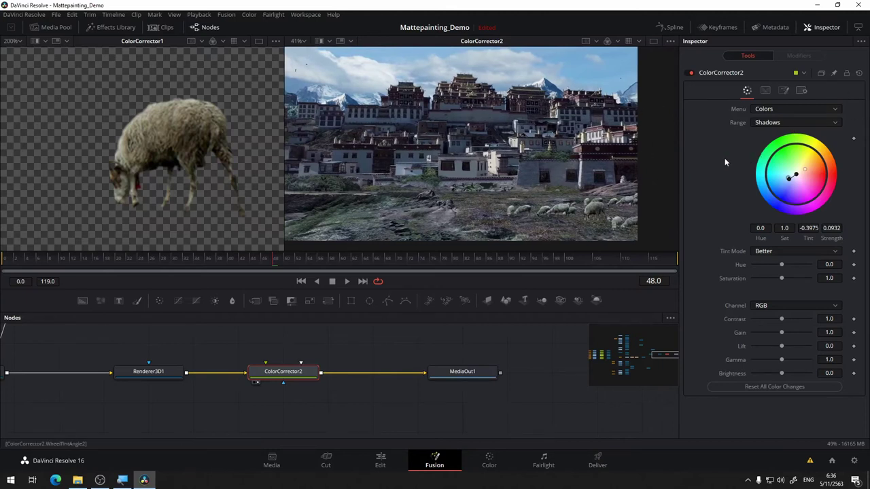
pyautogui.moveTo(534, 132); pyautogui.dragTo(538, 128)
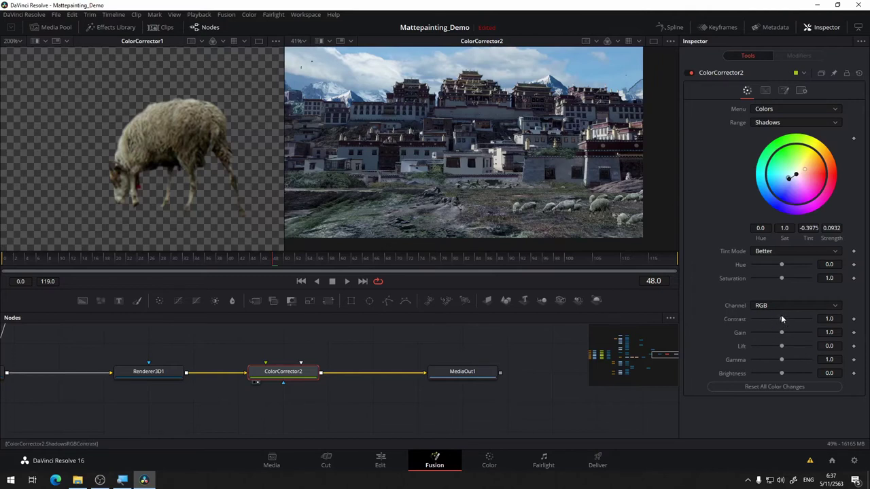
pyautogui.moveTo(781, 319); pyautogui.dragTo(784, 320)
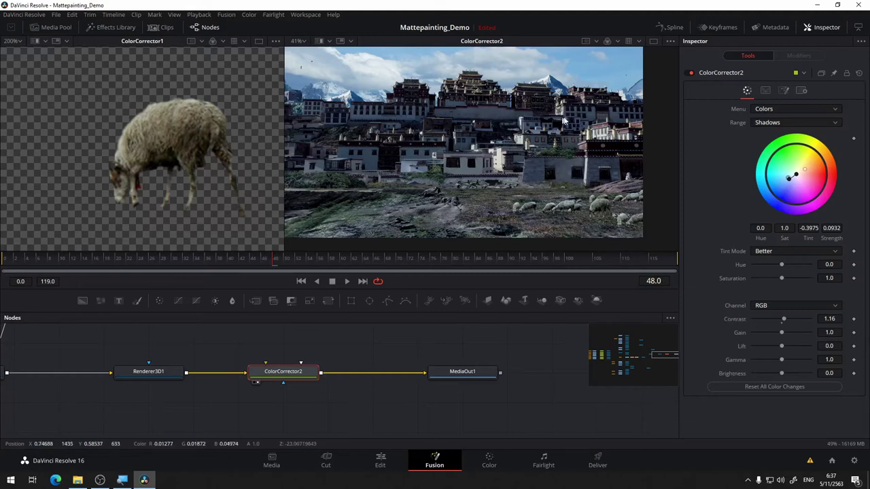
# Set the contrast of ColorCorrector2's Shadows range to 1.03 and its gain to 1.076
pyautogui.moveTo(570, 121); pyautogui.dragTo(615, 113)
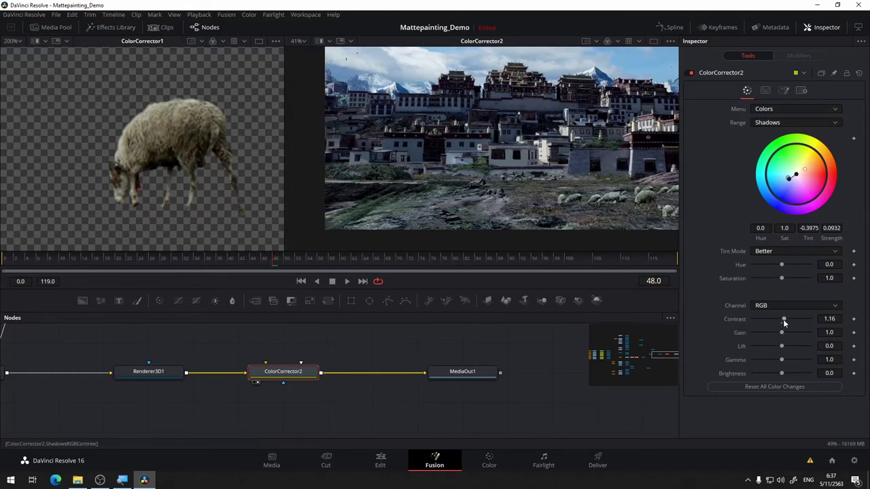
pyautogui.moveTo(783, 321); pyautogui.dragTo(783, 321)
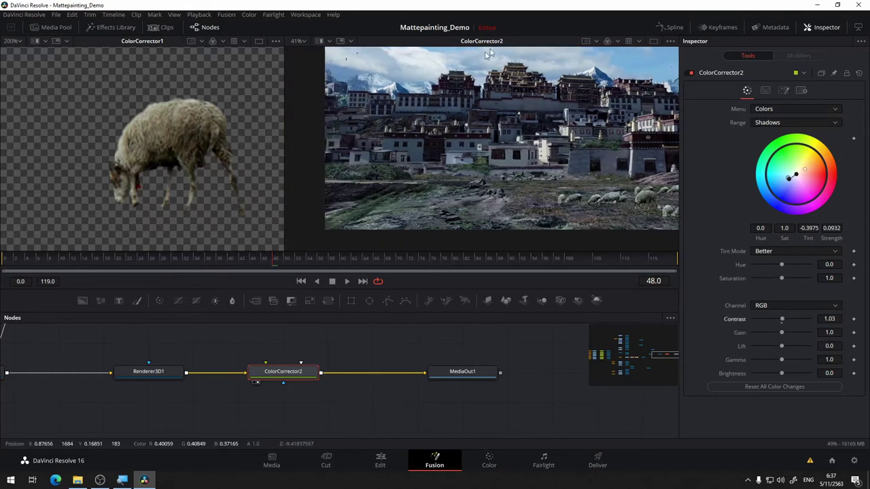
pyautogui.moveTo(489, 56); pyautogui.dragTo(434, 83)
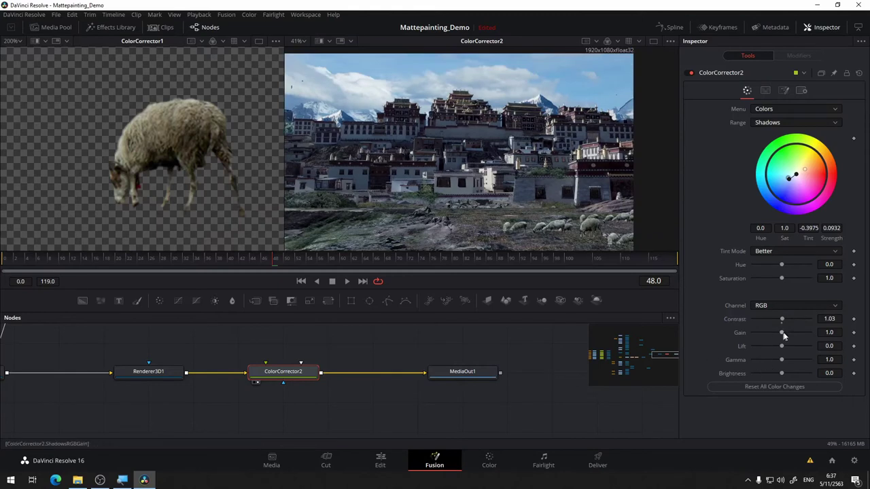
pyautogui.moveTo(783, 332); pyautogui.dragTo(795, 341)
pyautogui.moveTo(782, 332); pyautogui.dragTo(782, 333)
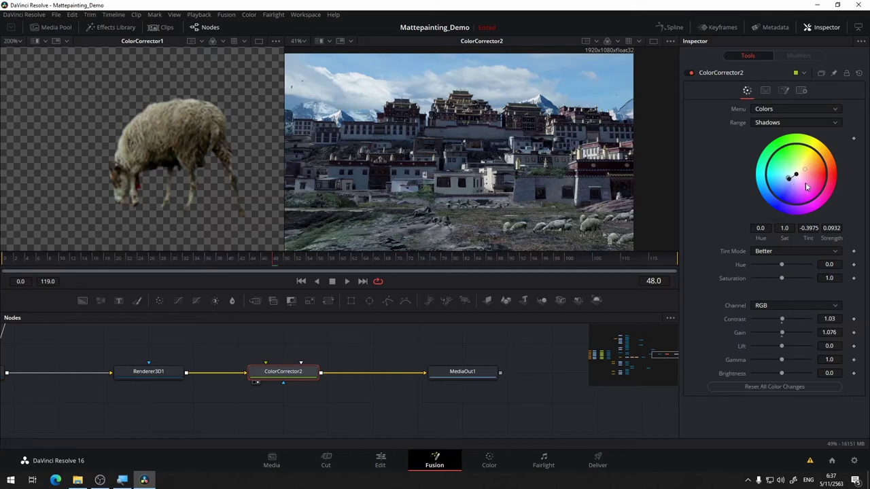
# Weaken the blue tint of ColorCorrector2's Shadows range to tint -0.4585 and strength 0.0562
pyautogui.click(802, 126)
pyautogui.click(854, 127)
pyautogui.moveTo(788, 179); pyautogui.dragTo(789, 178)
# Tint ColorCorrector2's Master range to -0.3695 with strength 0.0981, and compare the image with the node off and on
pyautogui.click(785, 122)
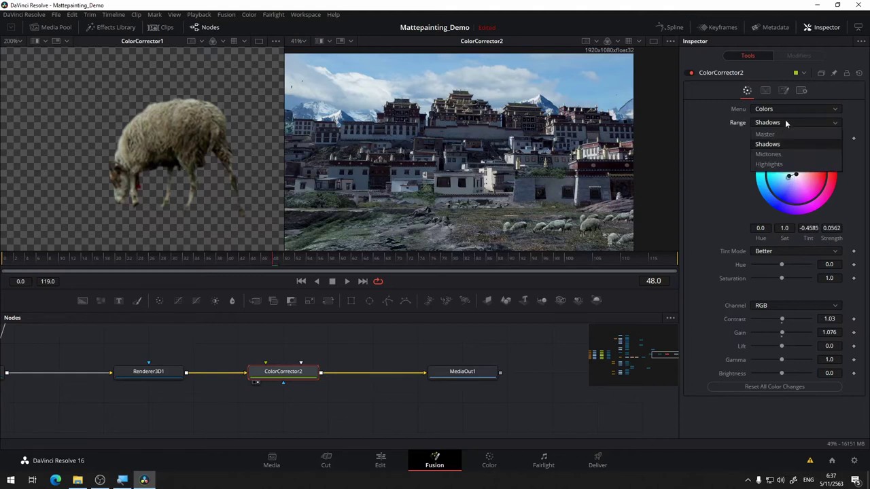
pyautogui.click(785, 154)
pyautogui.click(788, 122)
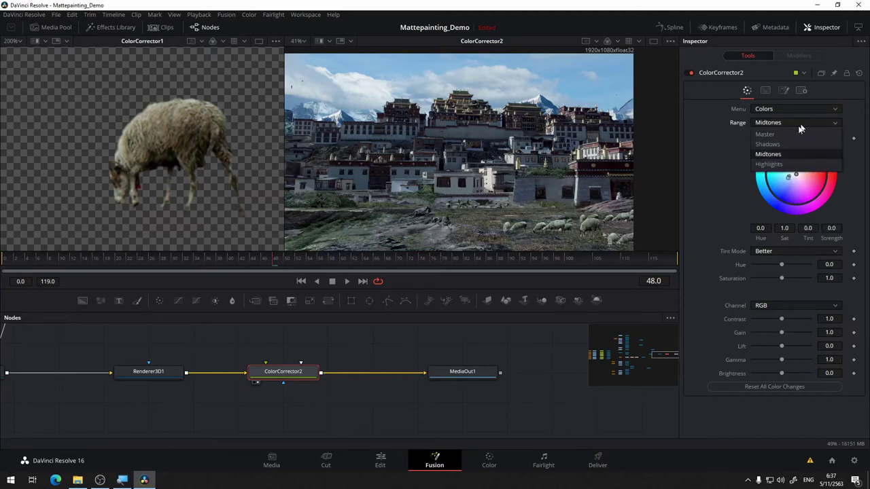
pyautogui.click(774, 134)
pyautogui.moveTo(789, 178); pyautogui.dragTo(793, 179)
pyautogui.moveTo(792, 182); pyautogui.dragTo(790, 182)
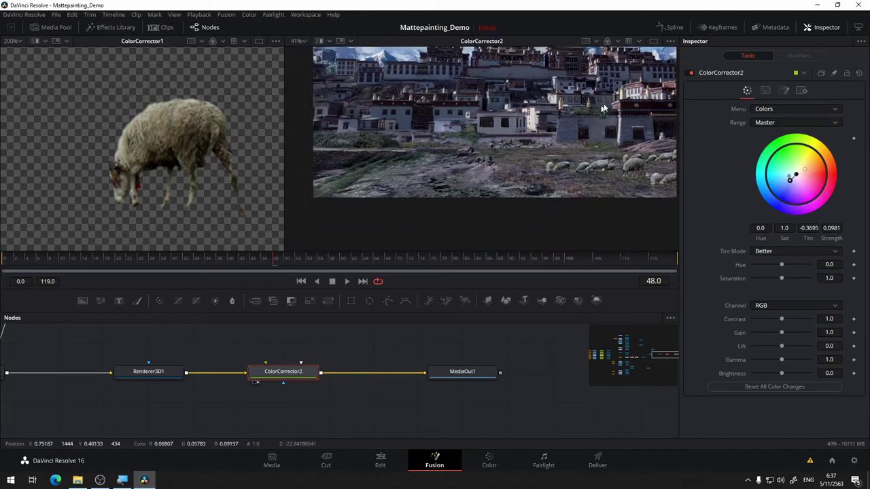
pyautogui.click(690, 74)
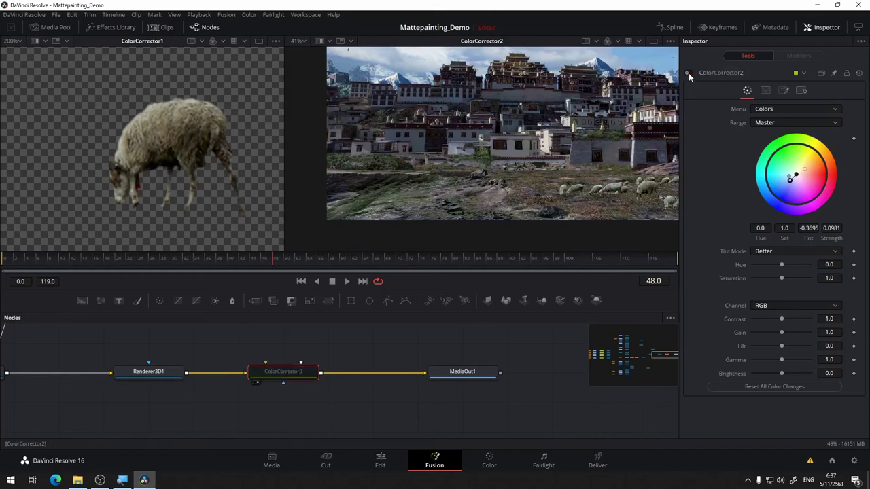
pyautogui.click(690, 74)
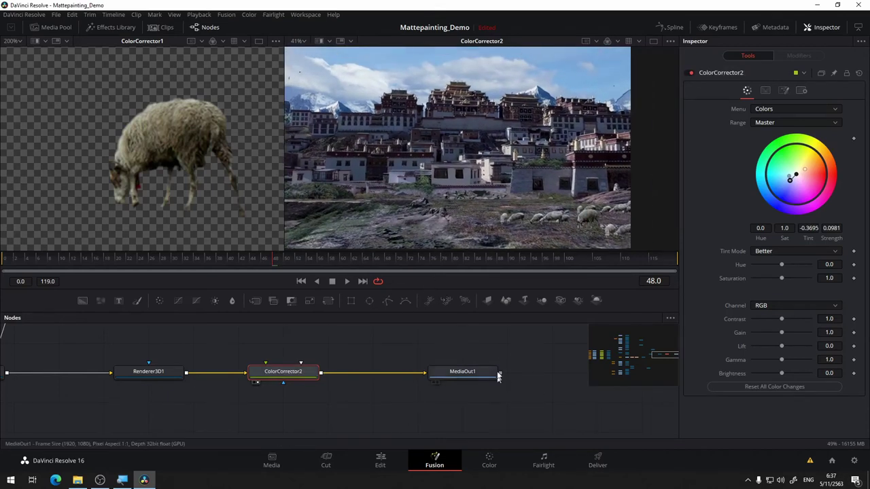
# Move MediaOut1 farther from ColorCorrector2 to make room for more nodes in the flow
pyautogui.moveTo(466, 375); pyautogui.dragTo(538, 375)
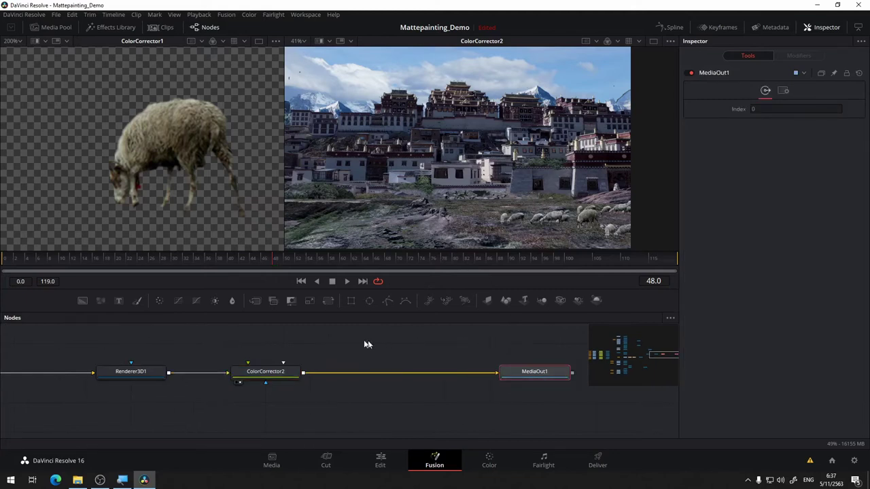
pyautogui.moveTo(379, 345); pyautogui.dragTo(429, 330)
pyautogui.moveTo(486, 378); pyautogui.dragTo(274, 400)
pyautogui.moveTo(390, 383); pyautogui.dragTo(513, 382)
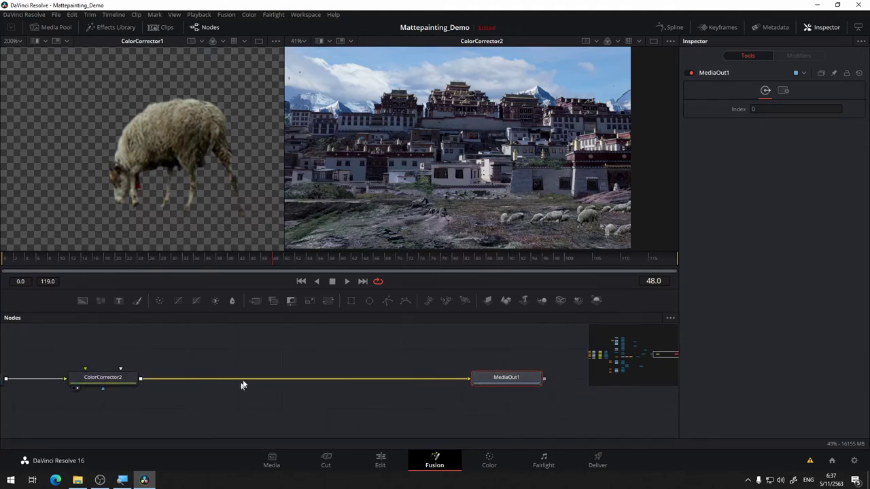
pyautogui.moveTo(301, 356); pyautogui.dragTo(440, 345)
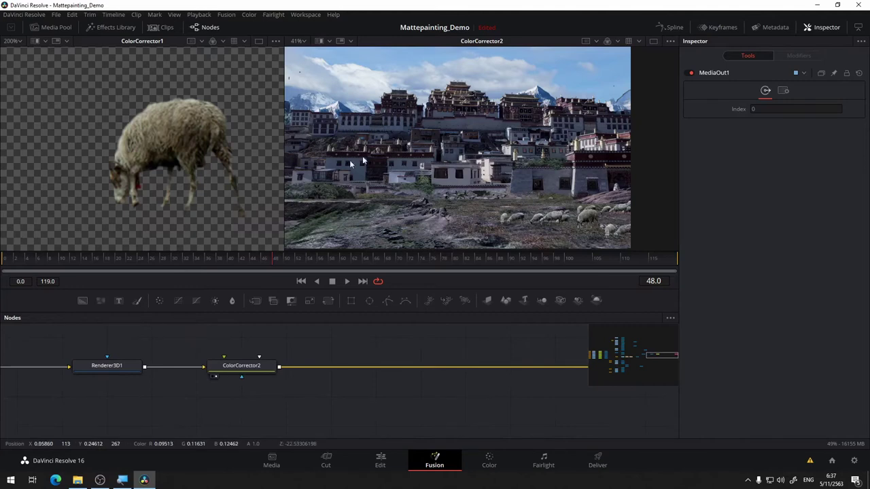
pyautogui.moveTo(488, 180); pyautogui.dragTo(533, 168)
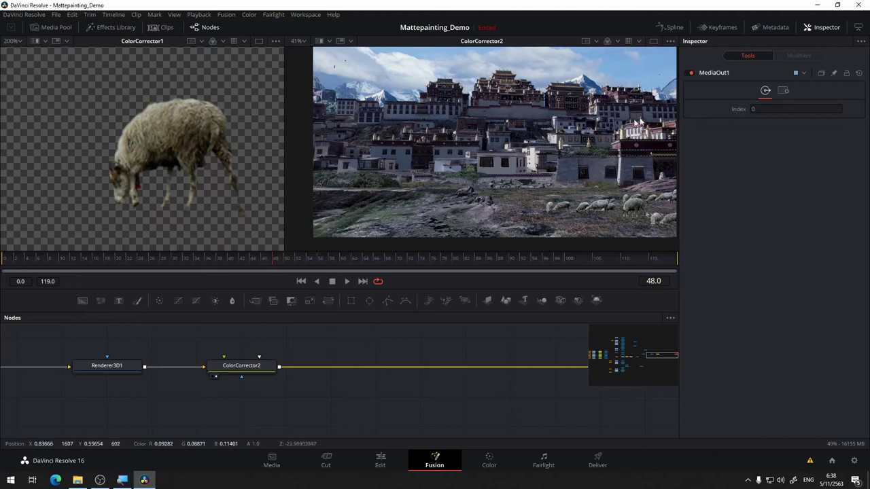
pyautogui.moveTo(293, 341); pyautogui.dragTo(371, 327)
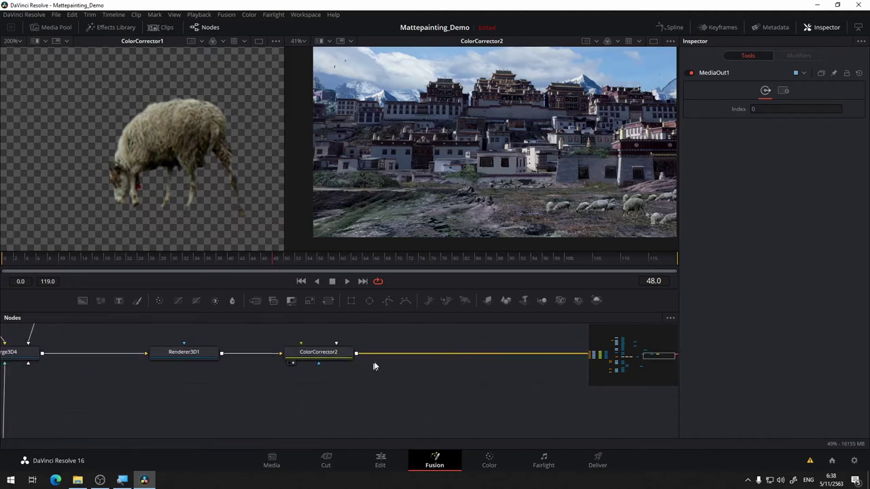
pyautogui.moveTo(375, 364); pyautogui.dragTo(329, 399)
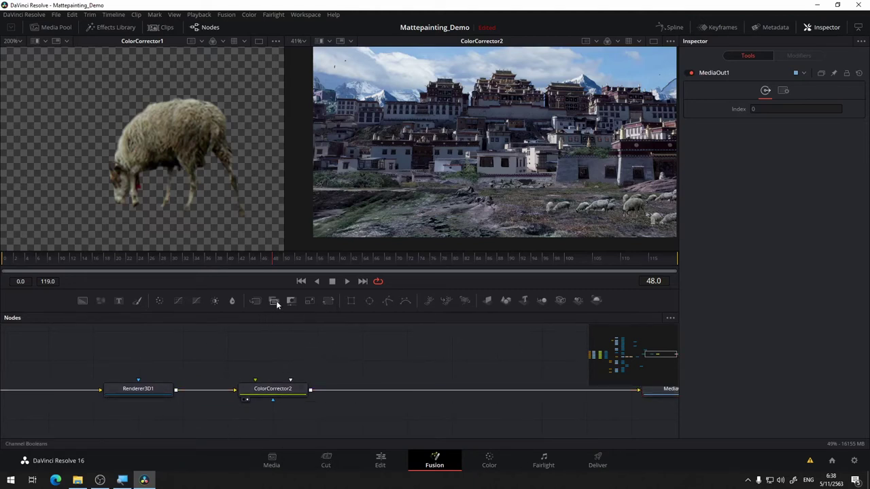
# Add a Channel Booleans node above ColorCorrector2, feed it from Renderer3D1 and show its output in the second viewer
pyautogui.moveTo(276, 304); pyautogui.dragTo(308, 341)
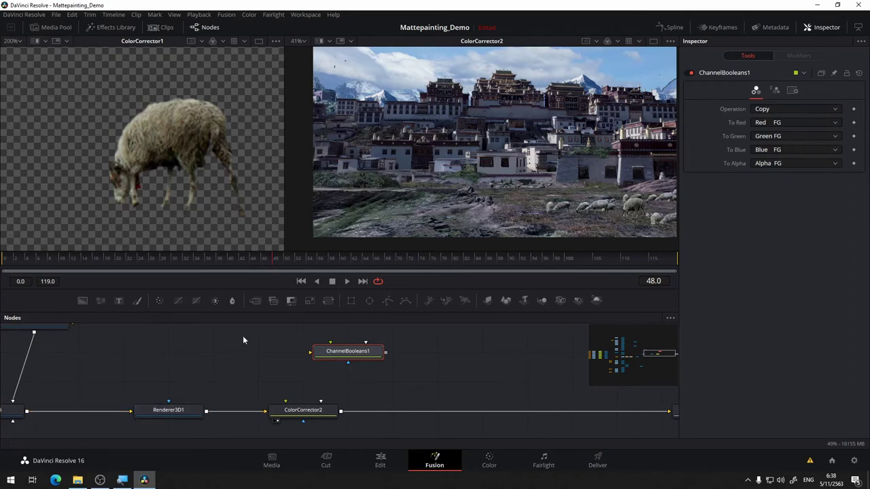
pyautogui.scroll(-2, 403, 164)
pyautogui.scroll(2, 403, 165)
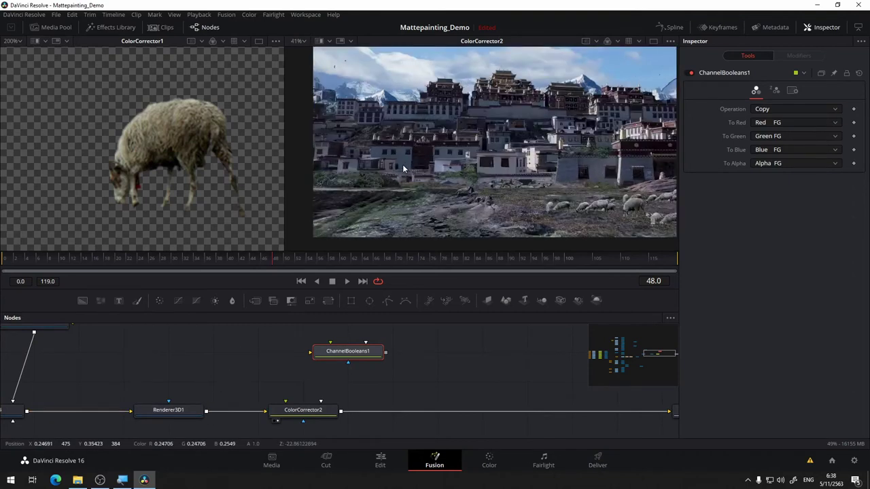
pyautogui.moveTo(207, 411); pyautogui.dragTo(355, 355)
pyautogui.press('2')
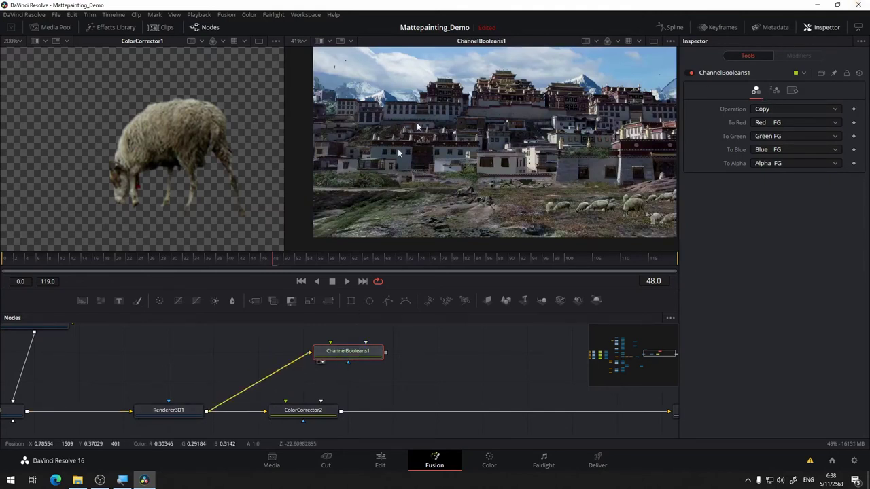
pyautogui.moveTo(483, 341); pyautogui.dragTo(470, 320)
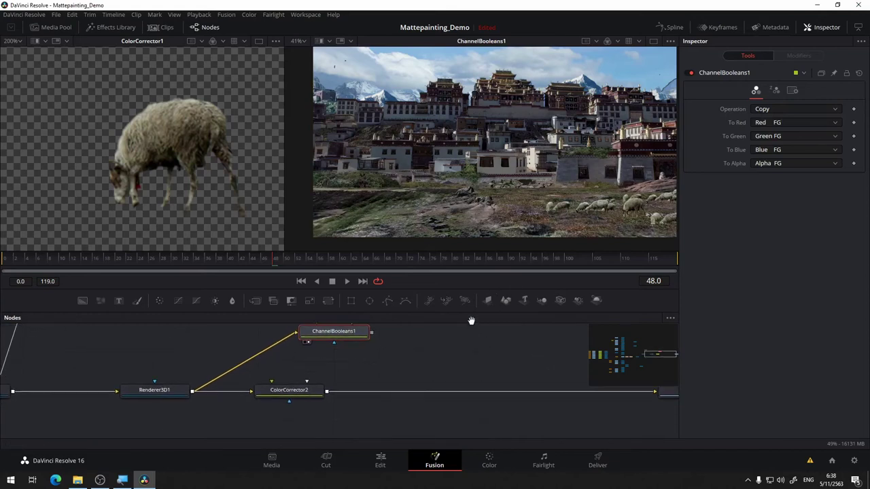
pyautogui.click(777, 124)
pyautogui.click(777, 124)
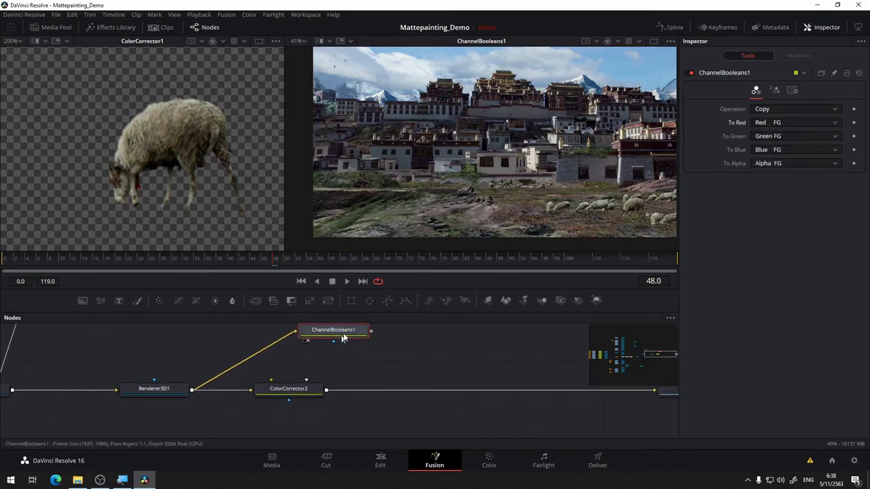
# Add a Bitmap mask node, connect ChannelBooleans1's output to it and show the mask in the second viewer
pyautogui.moveTo(410, 343); pyautogui.dragTo(371, 367)
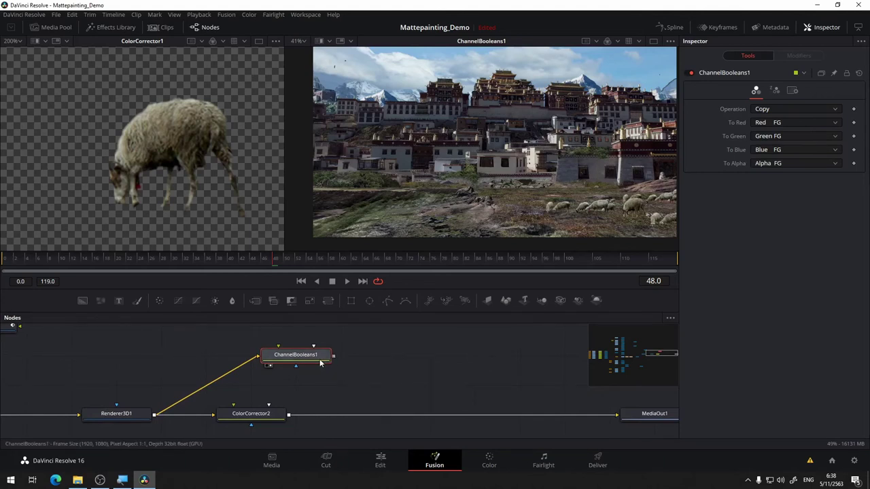
pyautogui.hotkey('shift', 'space')
pyautogui.write('bit')
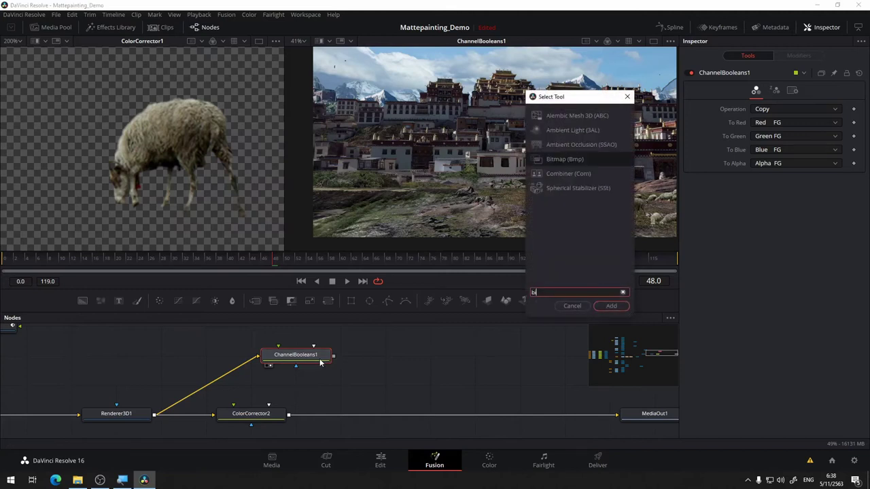
pyautogui.click(611, 306)
pyautogui.moveTo(321, 351); pyautogui.dragTo(367, 351)
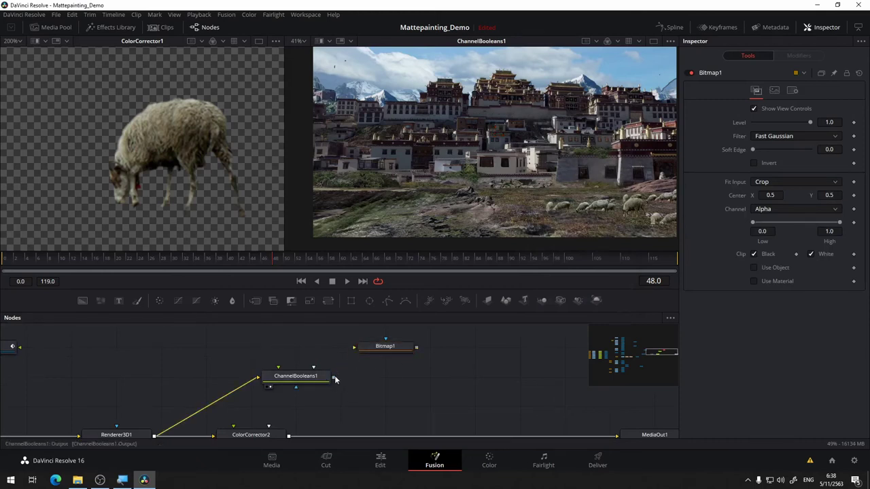
pyautogui.moveTo(334, 377); pyautogui.dragTo(389, 382)
pyautogui.click(399, 357)
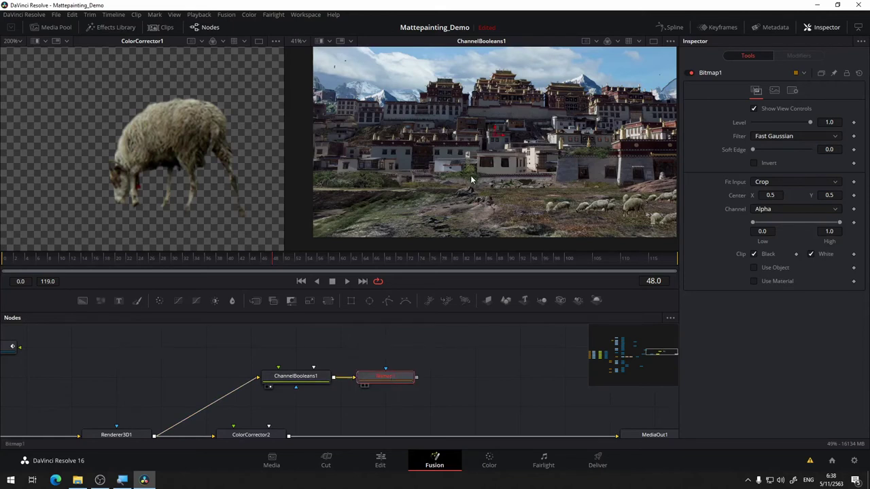
pyautogui.press('2')
# Check the channel options of Bitmap1 and the channel assignments of ChannelBooleans1
pyautogui.click(788, 209)
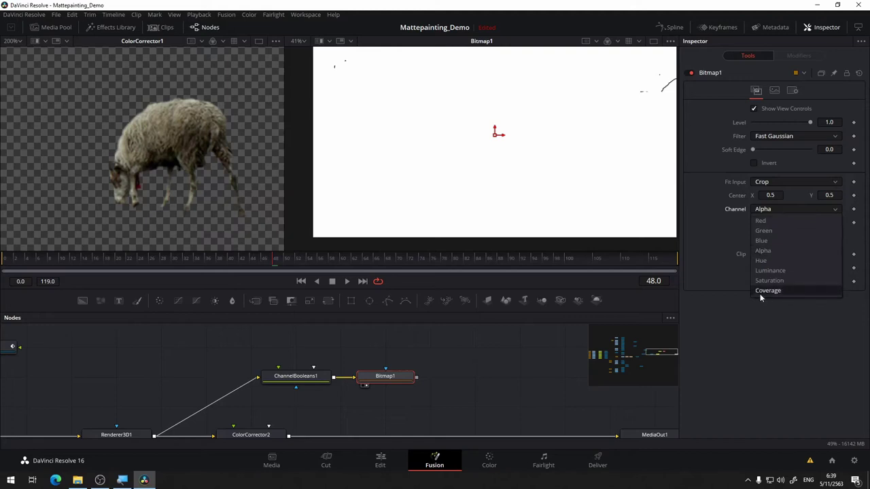
pyautogui.click(521, 349)
pyautogui.click(781, 209)
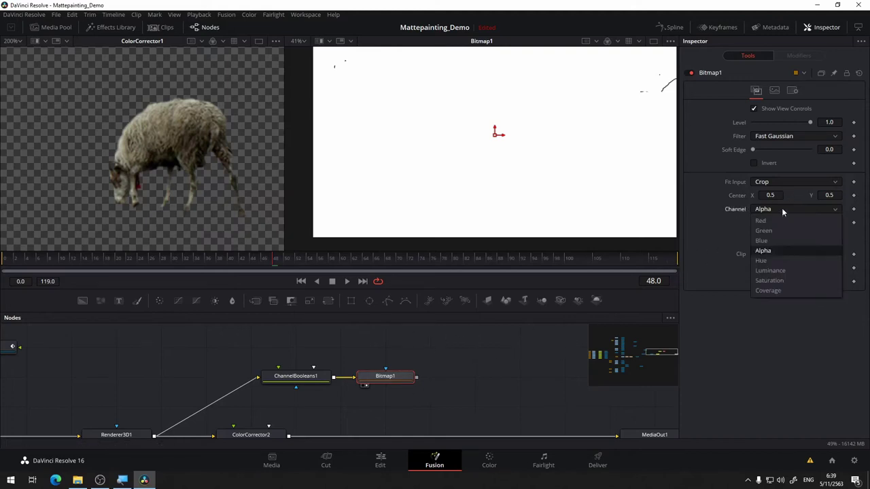
pyautogui.click(516, 364)
pyautogui.click(292, 376)
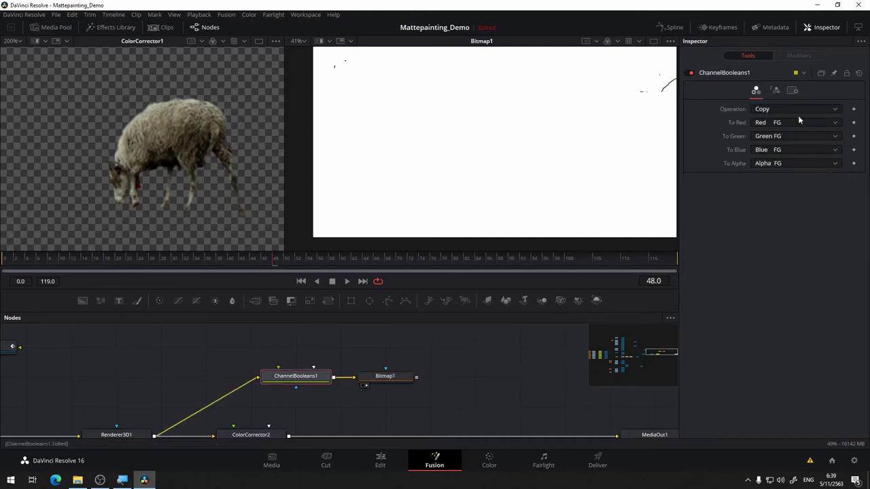
# Show ColorCorrector2 in the second viewer, insert a Fog node between it and MediaOut1, and view the Fog output
pyautogui.moveTo(476, 359); pyautogui.dragTo(511, 248)
pyautogui.moveTo(363, 373); pyautogui.dragTo(351, 427)
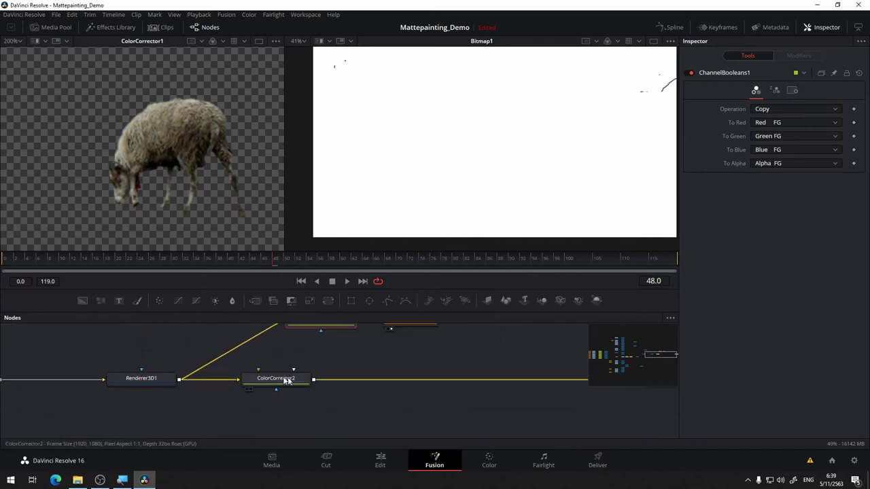
pyautogui.moveTo(295, 385); pyautogui.dragTo(409, 193)
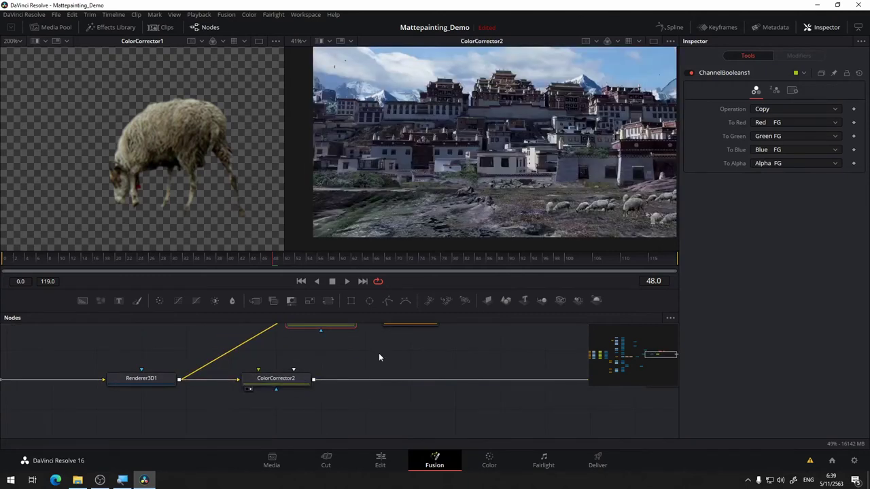
pyautogui.hotkey('shift', 'space')
pyautogui.write('fog')
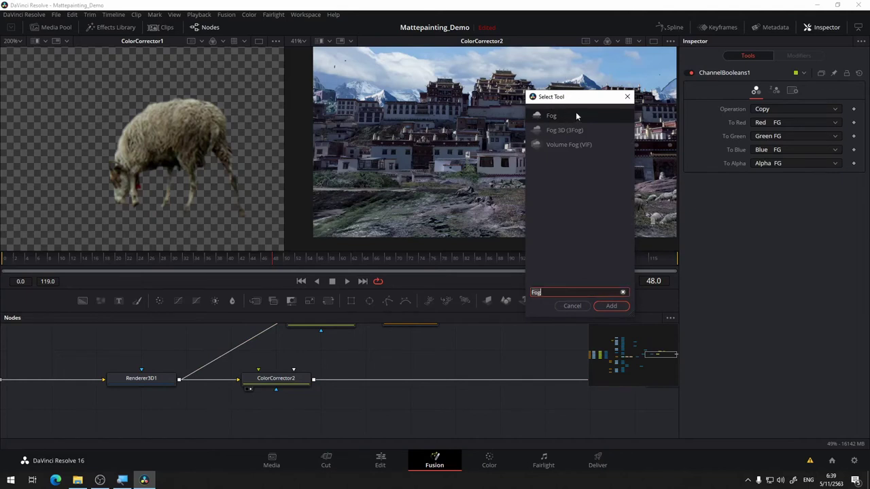
pyautogui.click(611, 306)
pyautogui.moveTo(343, 353); pyautogui.dragTo(467, 178)
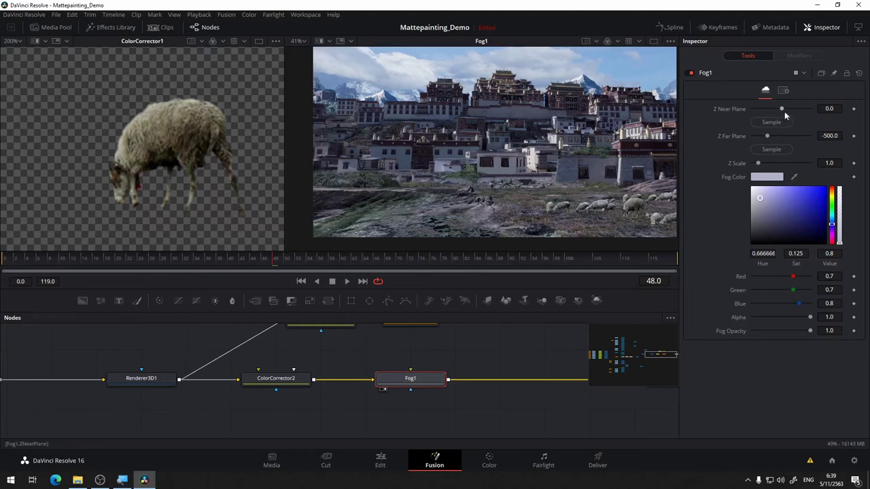
# Set Fog1's Z Near Plane to 250 and Z Far Plane to -270, and lighten the fog color to saturation 0.09 and value 0.882
pyautogui.moveTo(781, 110); pyautogui.dragTo(774, 136)
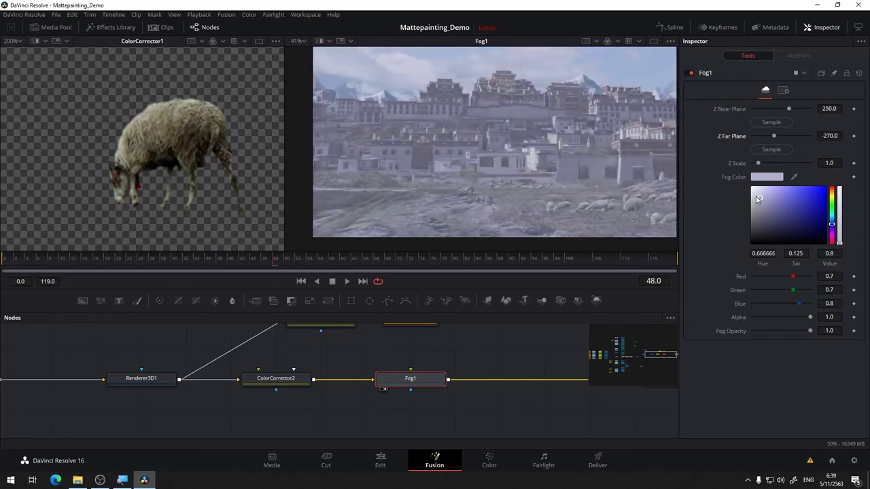
pyautogui.moveTo(758, 198); pyautogui.dragTo(757, 193)
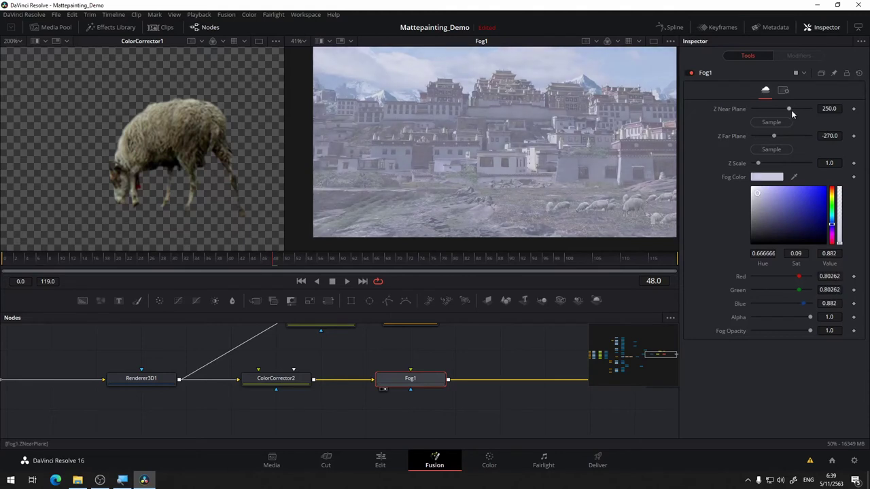
# Set Fog1's Z Far Plane to -300 and sample the foreground near the sheep for a Z Near Plane of about -7.12
pyautogui.moveTo(789, 109); pyautogui.dragTo(791, 138)
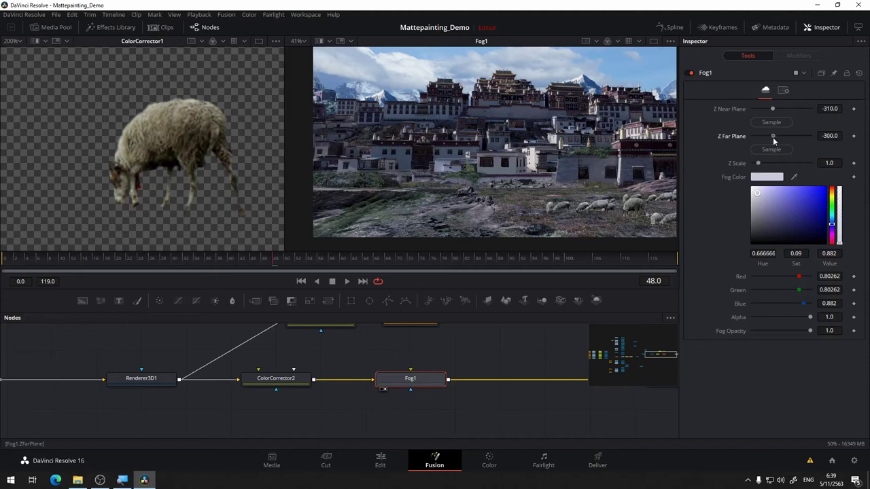
pyautogui.moveTo(772, 109); pyautogui.dragTo(628, 231)
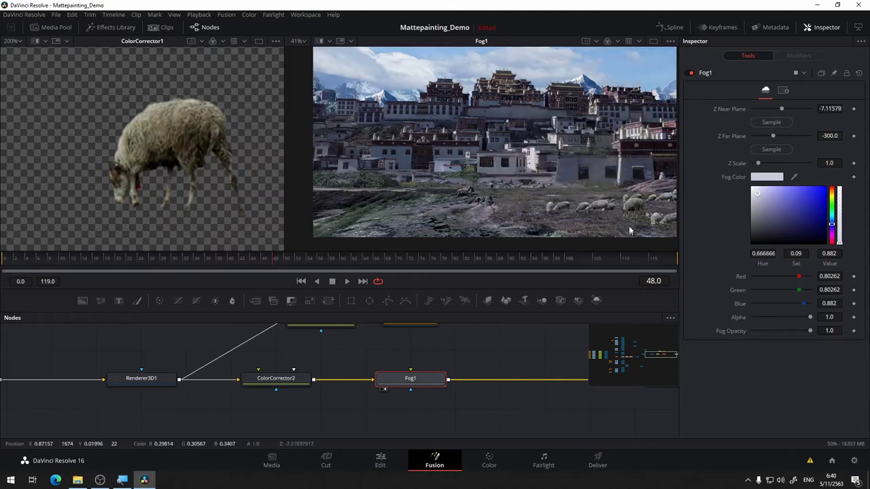
# Sample the distant background for Fog1's Z Far Plane, compare the image with the fog switched off, and set the plane to -170
pyautogui.moveTo(776, 150); pyautogui.dragTo(579, 80)
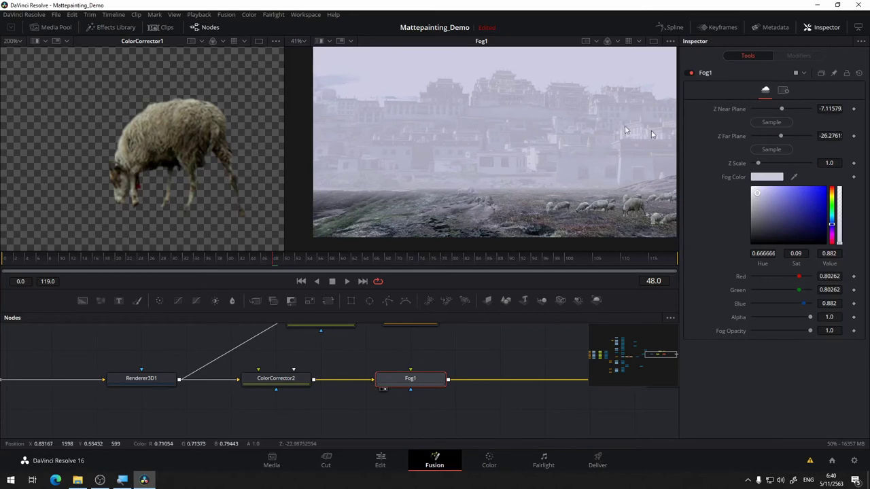
pyautogui.moveTo(780, 135); pyautogui.dragTo(777, 131)
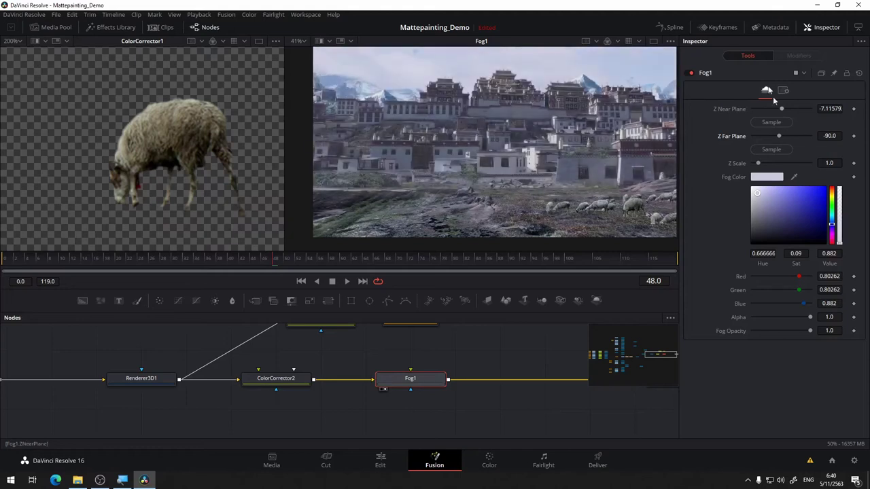
pyautogui.click(691, 73)
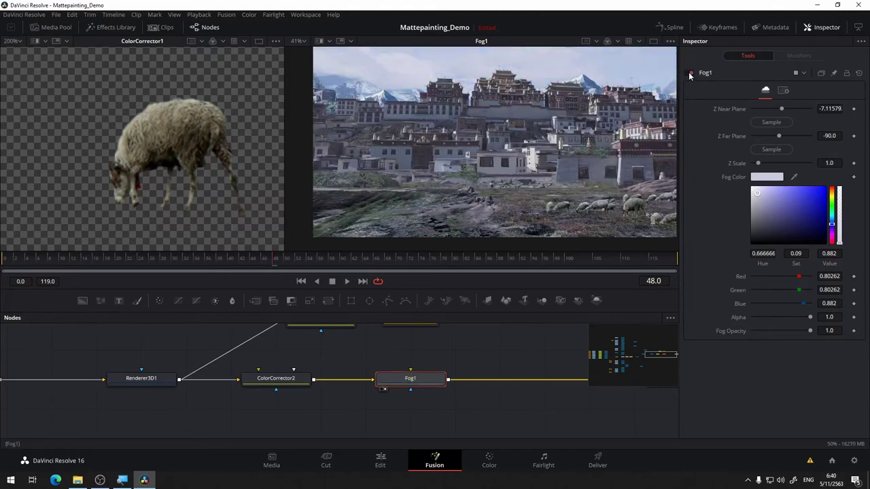
pyautogui.scroll(-1, 526, 101)
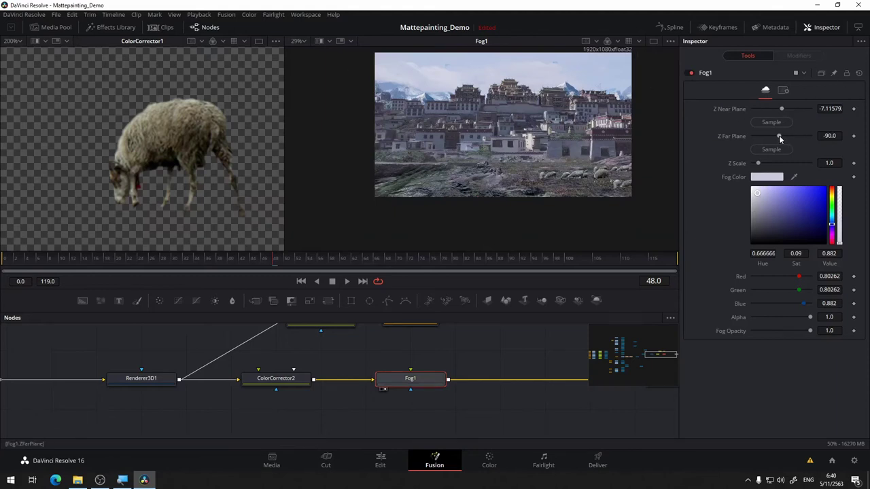
pyautogui.moveTo(779, 136); pyautogui.dragTo(778, 138)
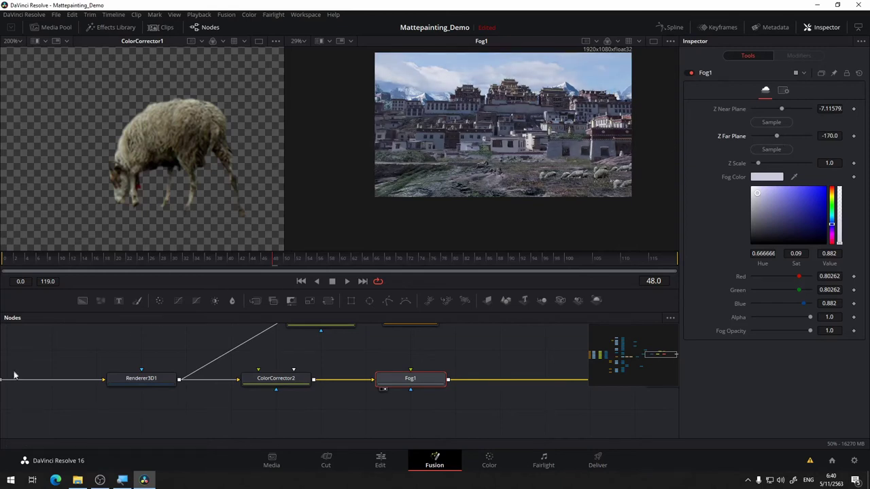
# Show Merge3D4's 3D scene in the first viewer and view the layered planes from a side angle
pyautogui.moveTo(198, 356); pyautogui.dragTo(444, 346)
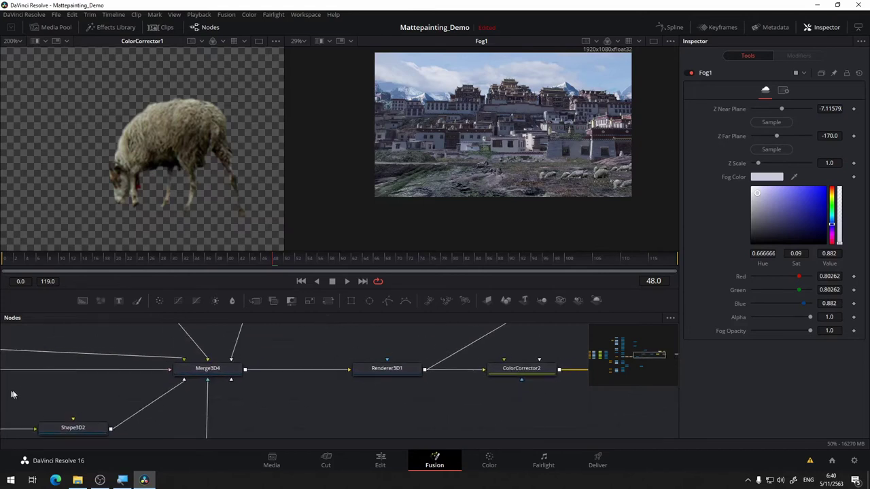
pyautogui.moveTo(384, 355); pyautogui.dragTo(108, 381)
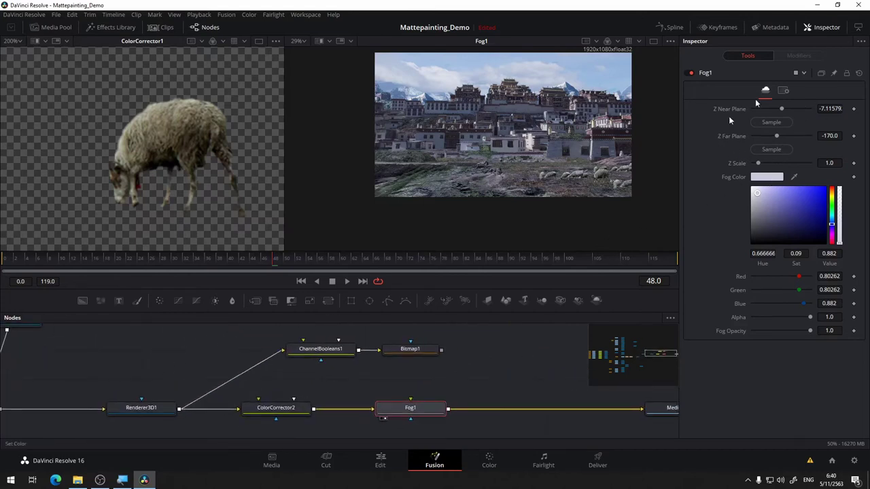
pyautogui.moveTo(140, 377); pyautogui.dragTo(313, 377)
pyautogui.moveTo(239, 382); pyautogui.dragTo(434, 322)
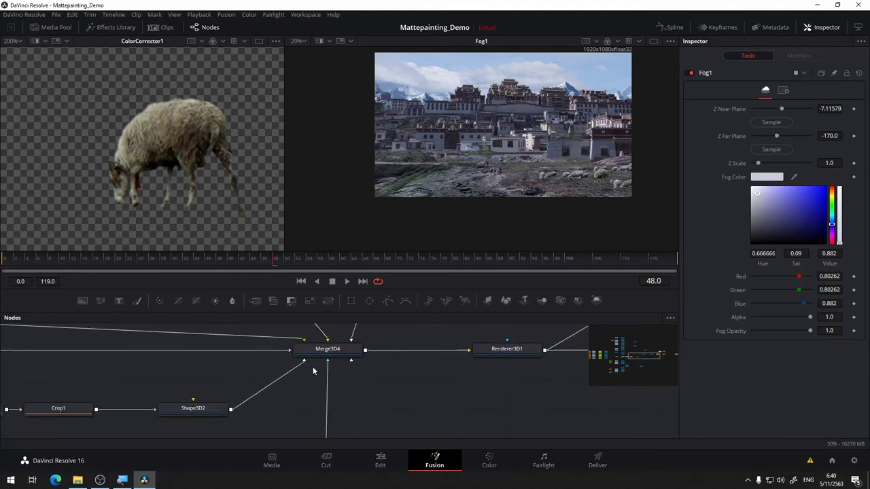
pyautogui.scroll(-3, 312, 367)
pyautogui.scroll(1, 362, 377)
pyautogui.scroll(3, 359, 382)
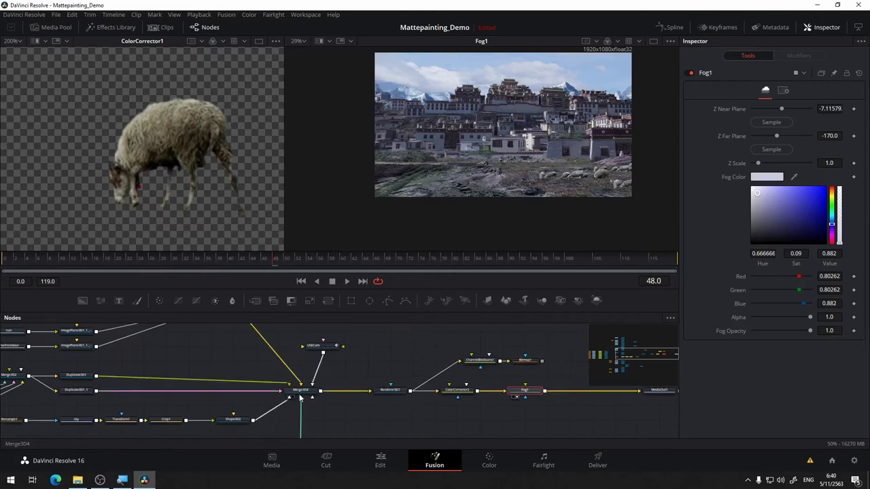
pyautogui.click(300, 398)
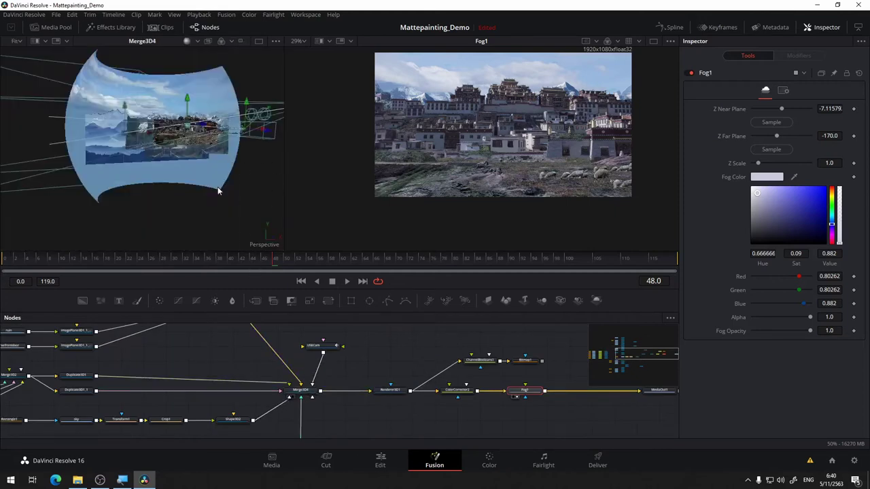
pyautogui.moveTo(209, 196); pyautogui.dragTo(167, 213)
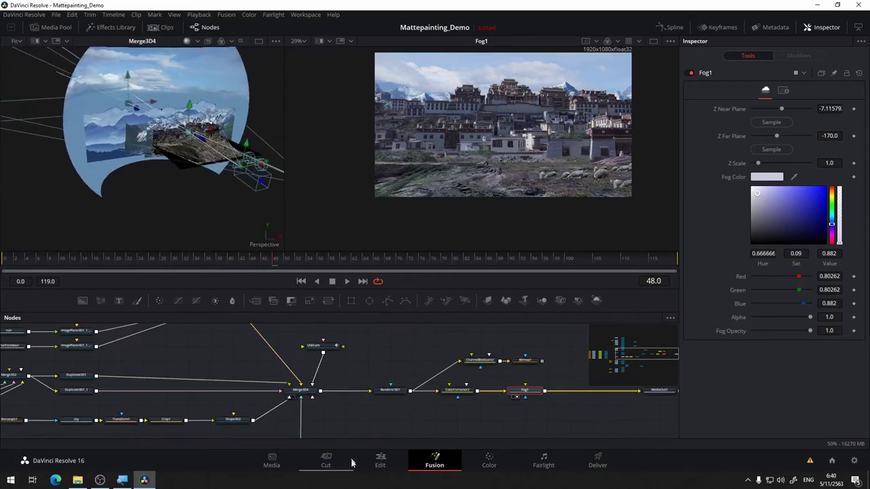
# Insert a Fog 3D node between Merge3D4 and Renderer3D1 and show it in the first viewer
pyautogui.moveTo(381, 364); pyautogui.dragTo(354, 357)
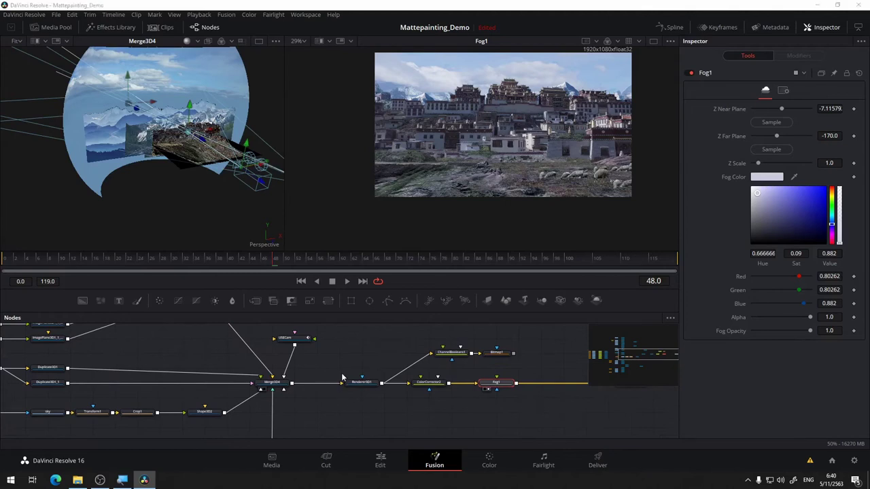
pyautogui.hotkey('shift', 'space')
pyautogui.write('fo')
pyautogui.write('g')
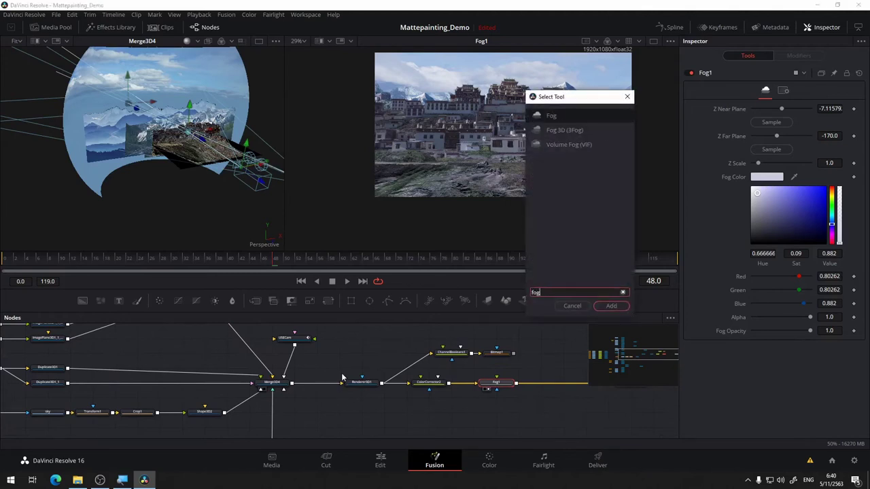
pyautogui.click(572, 130)
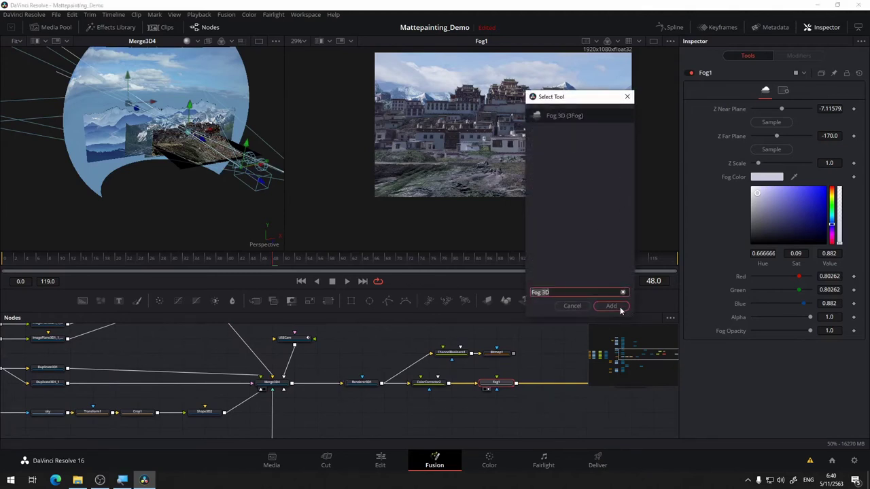
pyautogui.click(612, 305)
pyautogui.moveTo(553, 387); pyautogui.dragTo(321, 388)
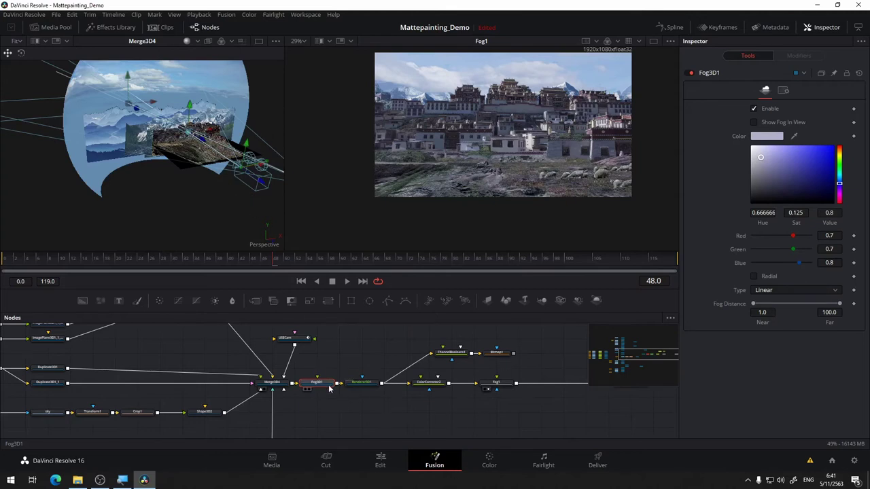
pyautogui.press('1')
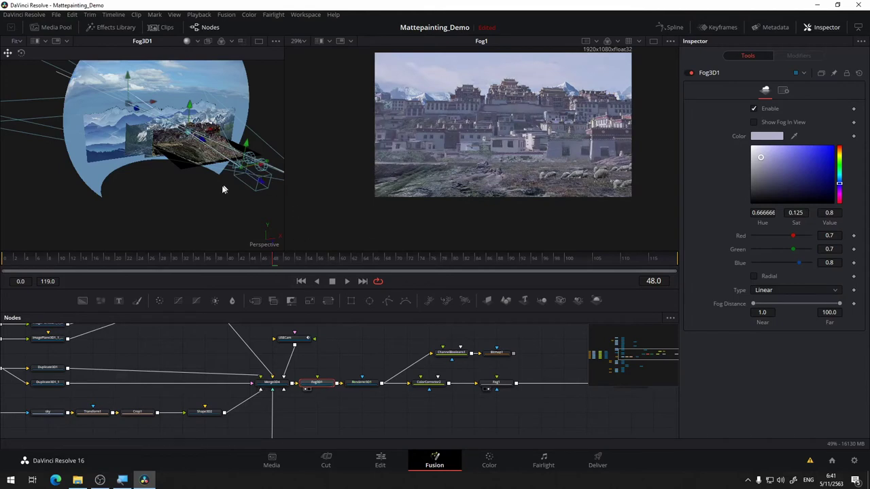
# Turn on Show Fog In View for Fog3D1 and inspect the fogged scene from the side
pyautogui.moveTo(222, 189); pyautogui.dragTo(287, 194)
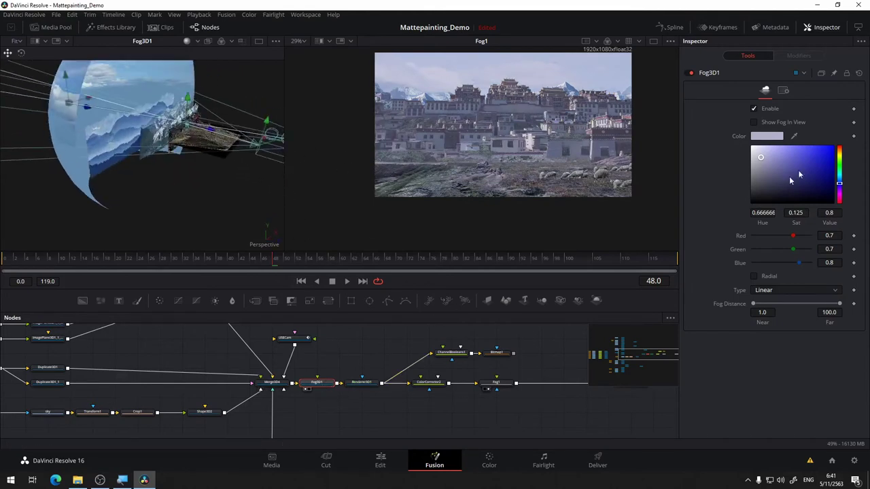
pyautogui.scroll(5, 203, 142)
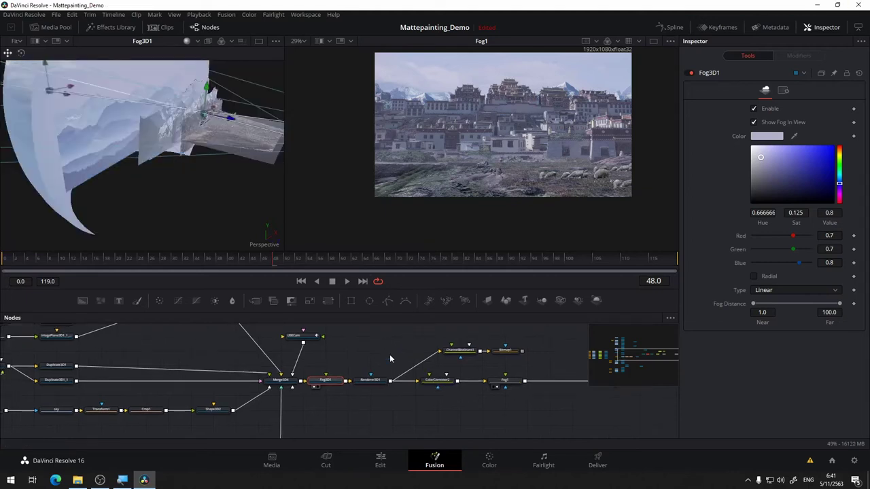
pyautogui.moveTo(197, 145); pyautogui.dragTo(187, 160)
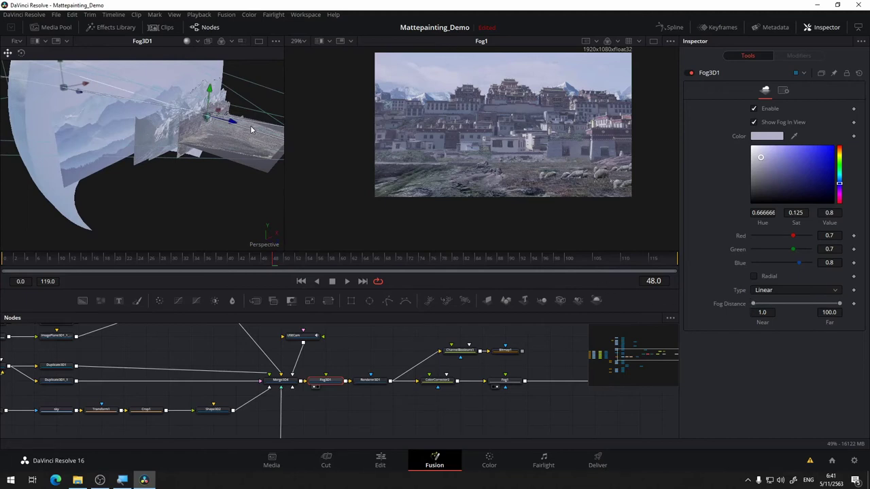
pyautogui.moveTo(253, 129); pyautogui.dragTo(231, 136)
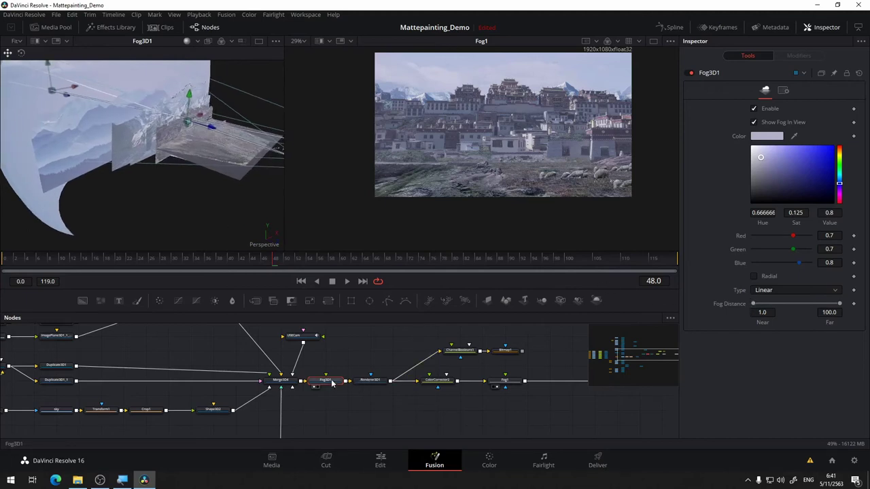
# Show Fog3D1 in the second viewer and enable lighting there
pyautogui.press('2')
pyautogui.moveTo(466, 191); pyautogui.dragTo(600, 83)
pyautogui.rightClick(600, 83)
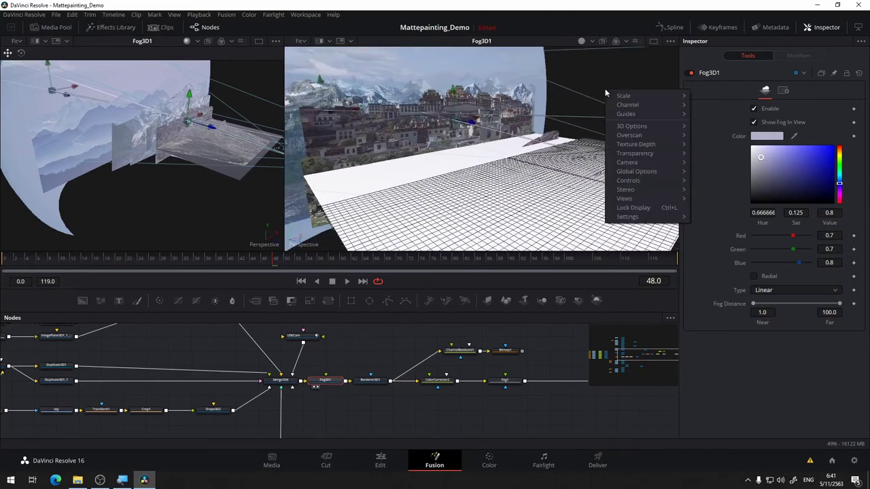
pyautogui.moveTo(663, 126)
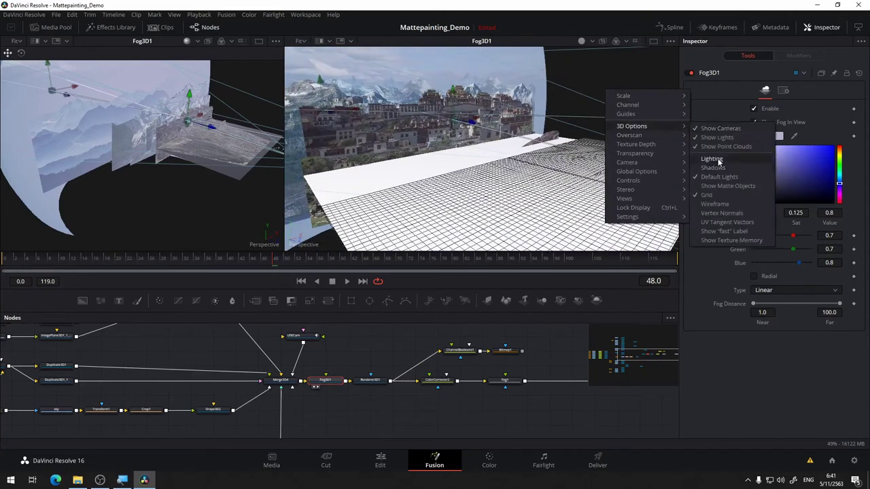
pyautogui.click(715, 168)
pyautogui.moveTo(560, 172); pyautogui.dragTo(612, 179)
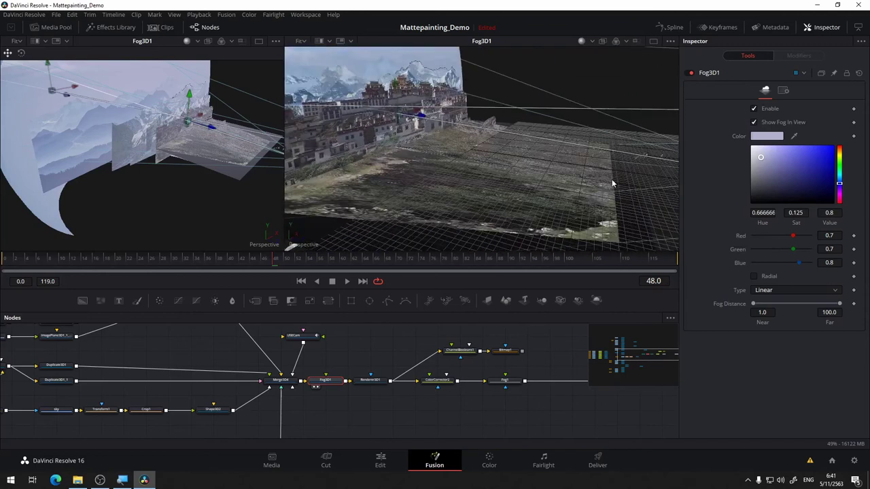
# Hide the 3D grid in the second viewer
pyautogui.rightClick(537, 62)
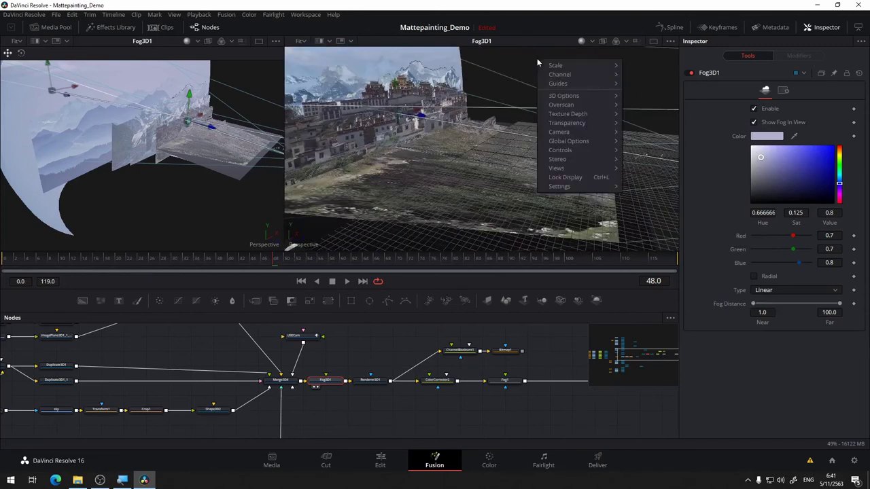
pyautogui.moveTo(591, 99)
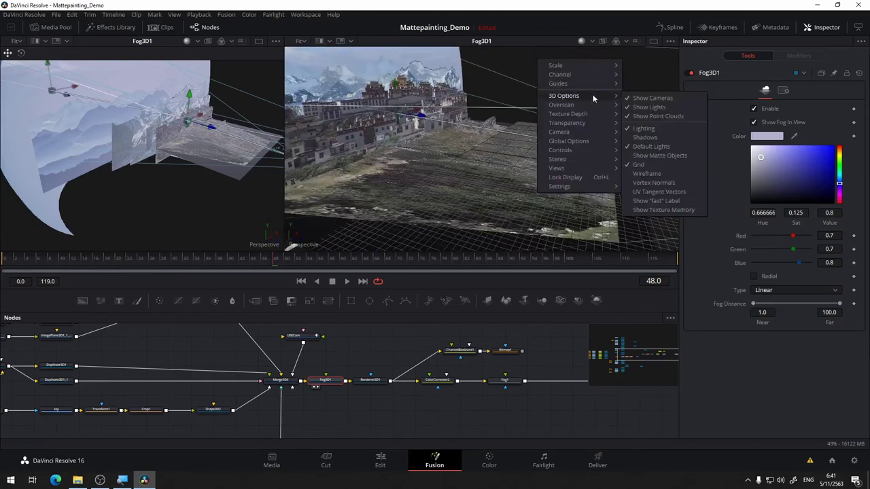
pyautogui.click(648, 165)
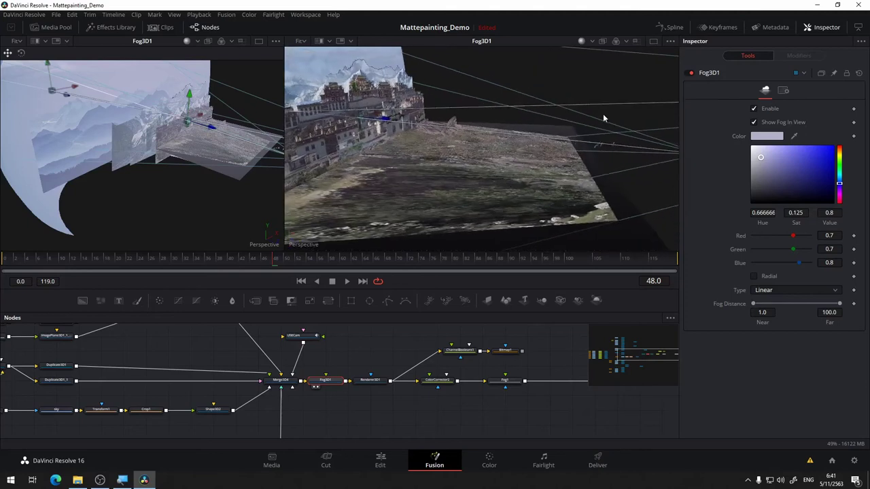
pyautogui.moveTo(603, 119); pyautogui.dragTo(550, 178)
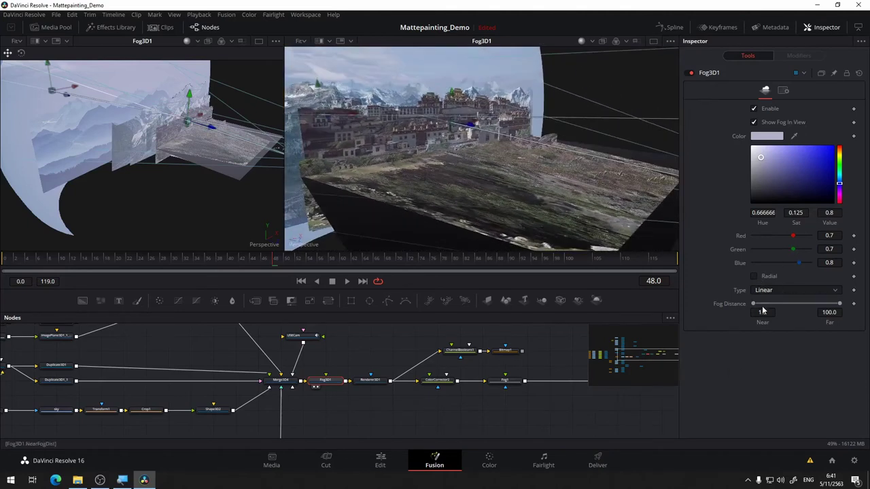
# Set Fog3D1's near fog distance to 15 and check the 3D scene from several angles
pyautogui.moveTo(753, 306); pyautogui.dragTo(764, 309)
pyautogui.moveTo(398, 165); pyautogui.dragTo(447, 186)
pyautogui.scroll(-5, 532, 151)
pyautogui.scroll(2, 508, 180)
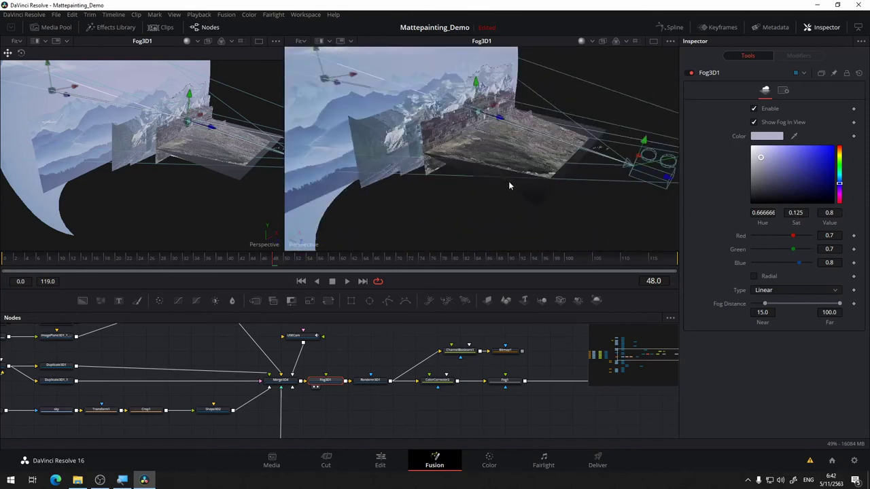
pyautogui.scroll(-5, 509, 181)
pyautogui.scroll(4, 508, 180)
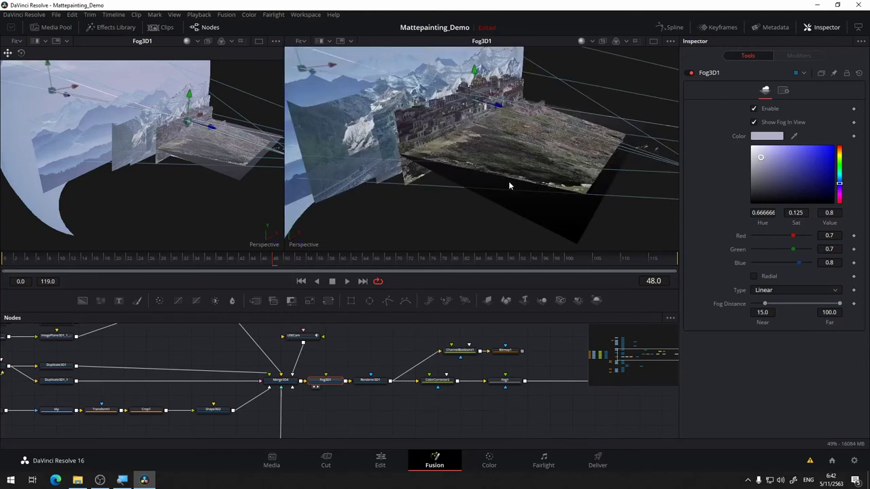
pyautogui.moveTo(508, 181); pyautogui.dragTo(563, 193)
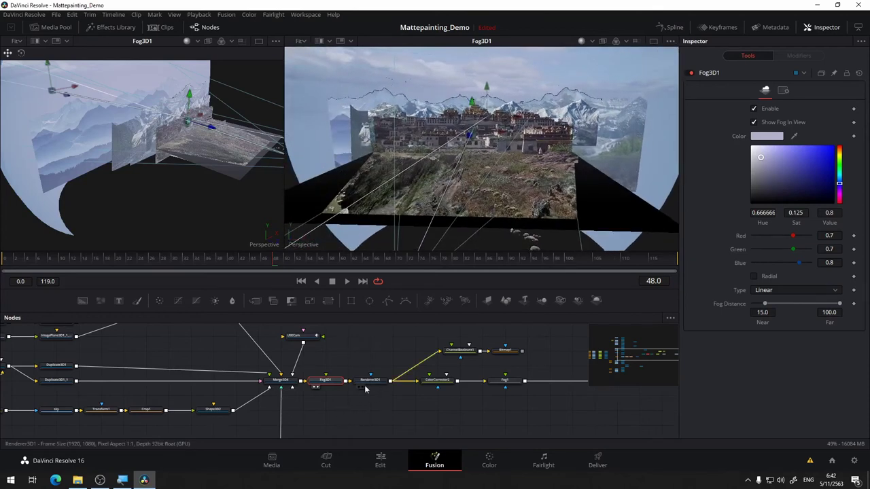
# Show Renderer3D1 in the second viewer and set Fog3D1's near fog distance to 6.1 while checking the render up close
pyautogui.click(372, 383)
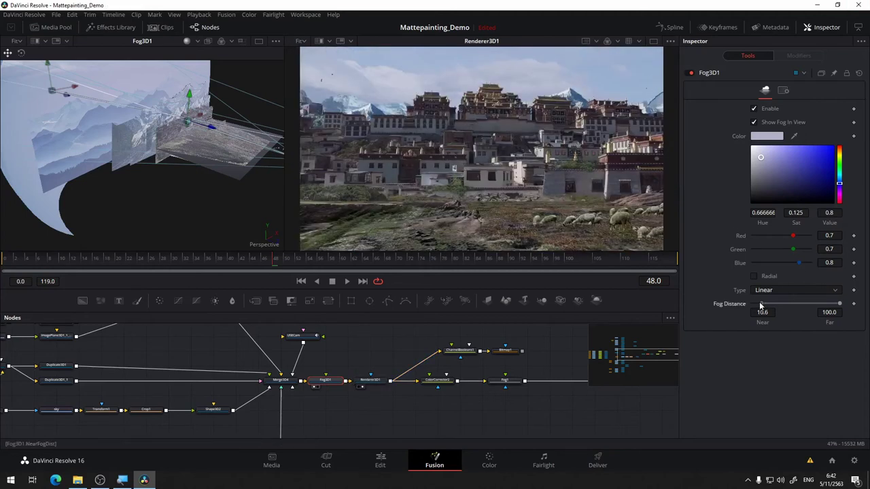
pyautogui.moveTo(758, 306)
pyautogui.mouseDown()
pyautogui.moveTo(739, 305)
pyautogui.moveTo(754, 304)
pyautogui.mouseUp()
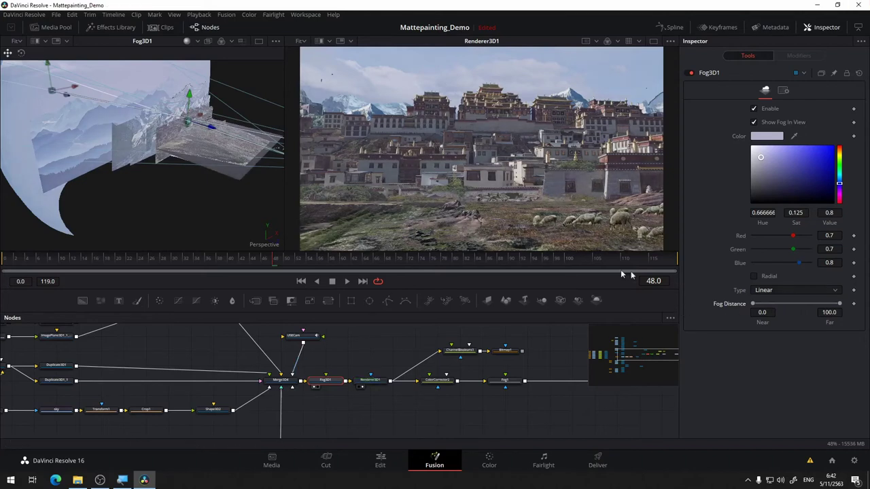
pyautogui.scroll(2, 475, 194)
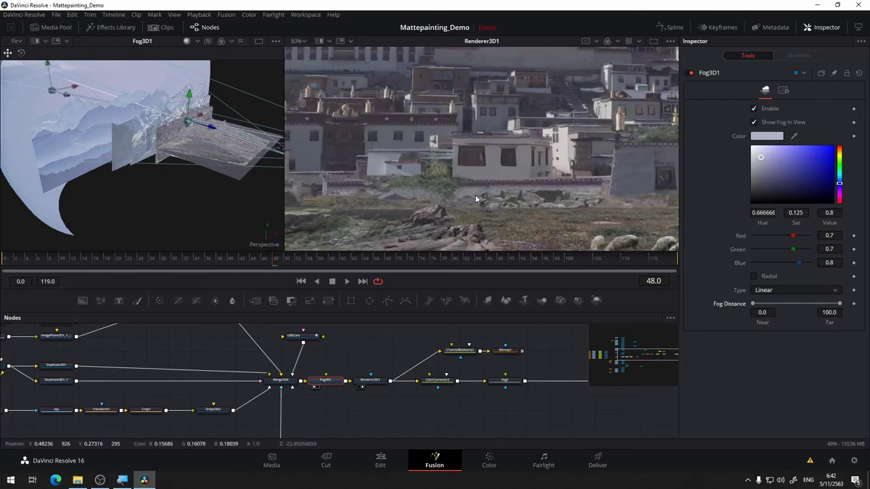
pyautogui.scroll(-1, 475, 195)
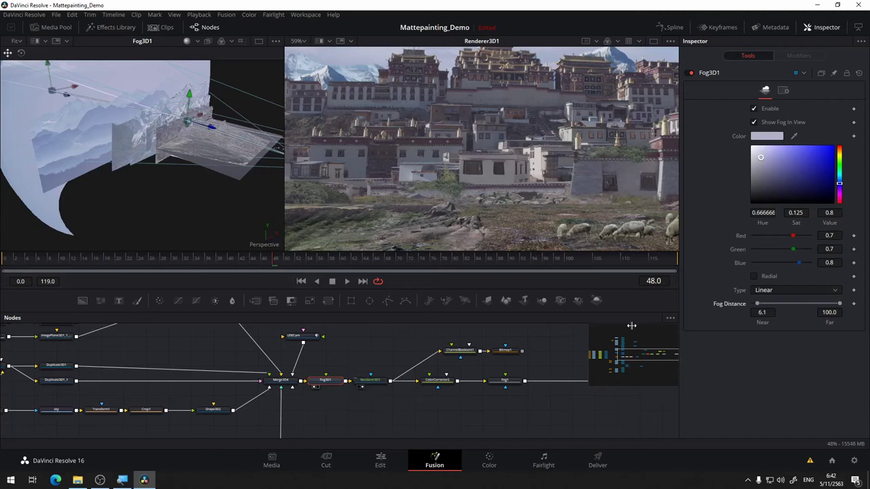
pyautogui.scroll(3, 378, 397)
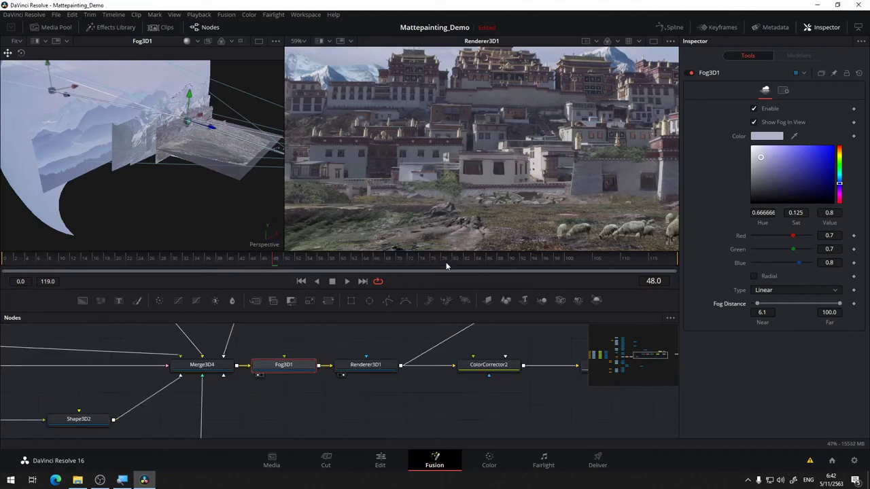
# Try a near fog distance of 13.3 on Fog3D1 and check the whole rendered frame
pyautogui.scroll(-2, 418, 187)
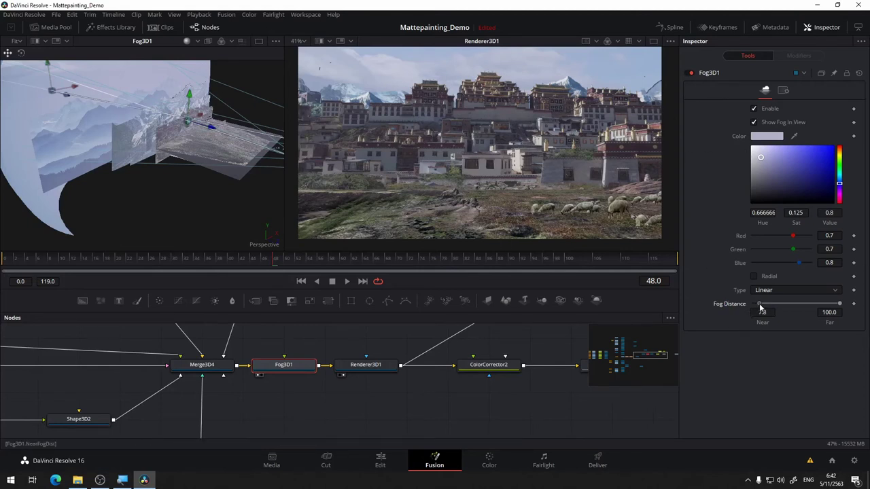
pyautogui.moveTo(761, 305); pyautogui.dragTo(763, 305)
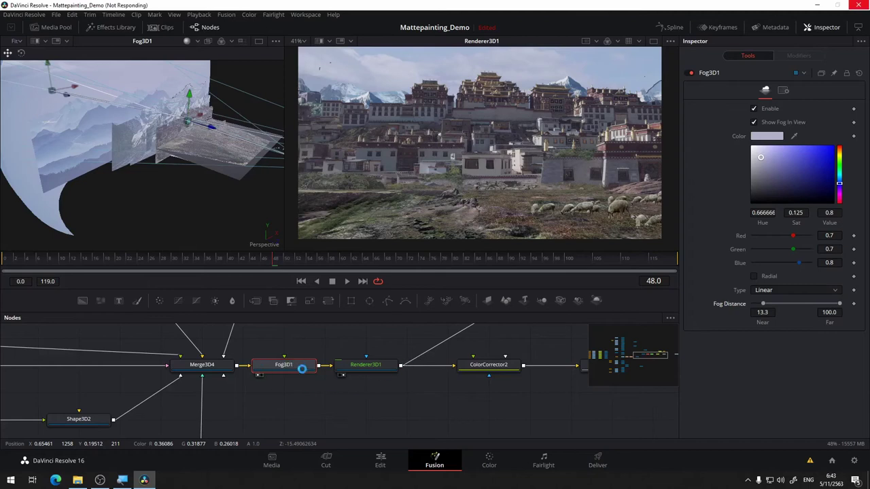
pyautogui.moveTo(531, 332); pyautogui.dragTo(406, 361)
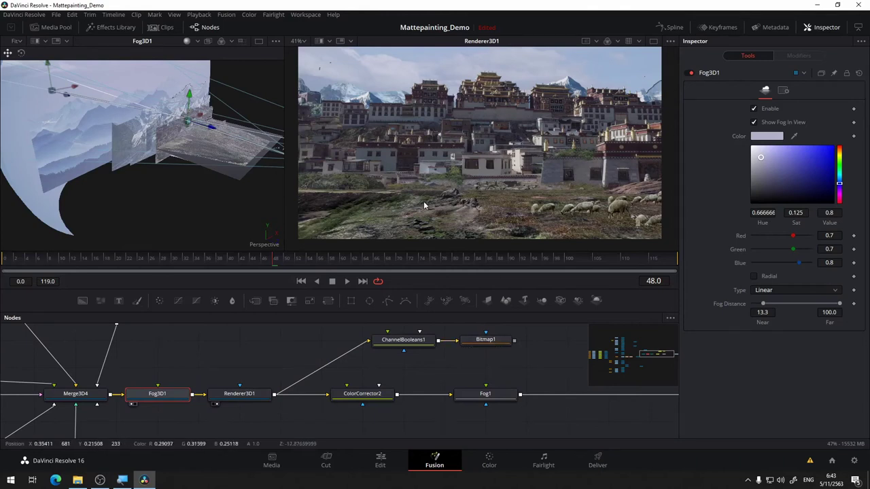
pyautogui.moveTo(267, 351); pyautogui.dragTo(299, 338)
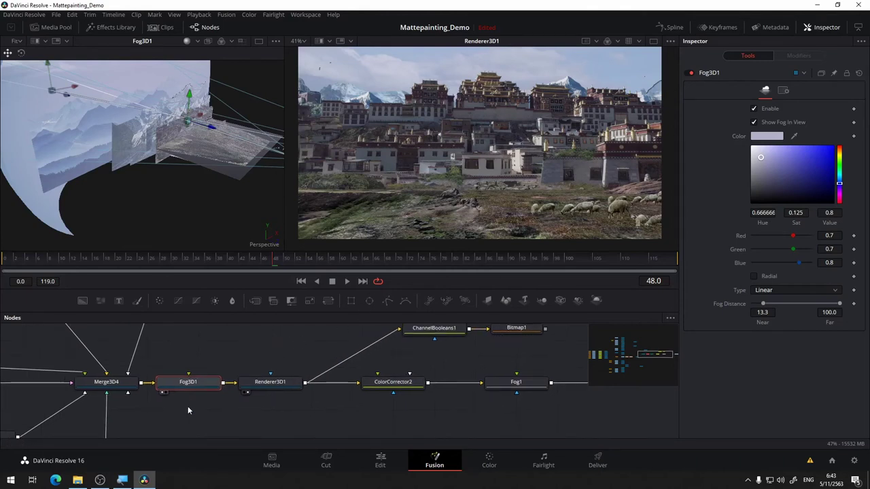
pyautogui.moveTo(559, 333); pyautogui.dragTo(500, 364)
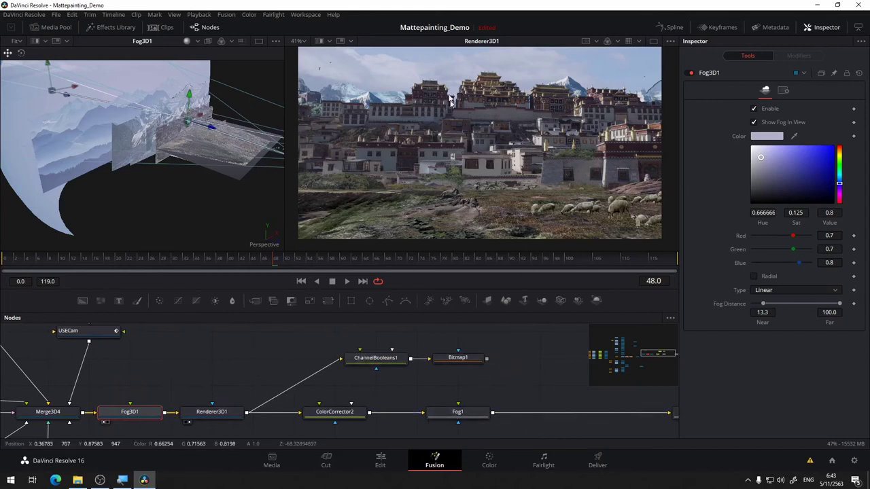
pyautogui.moveTo(475, 152); pyautogui.dragTo(519, 150)
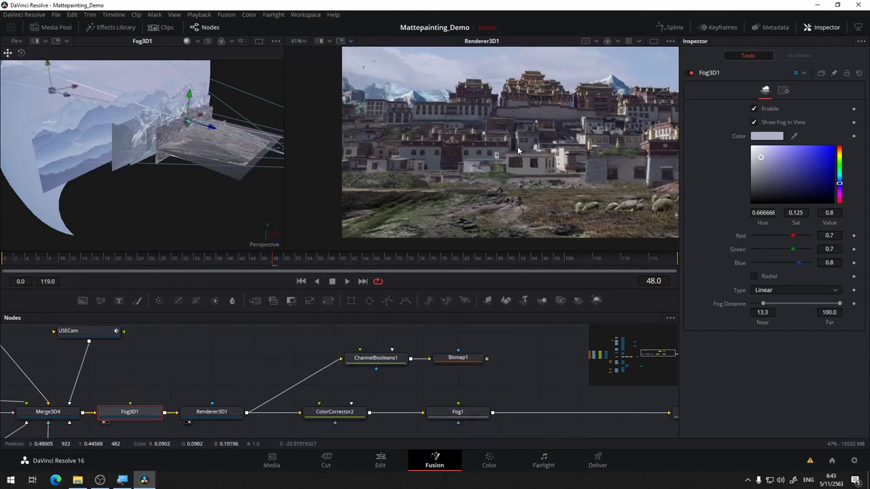
# Compare the scene with and without Fog3D1, and delete the Fog3D1 node between Merge3D4 and Renderer3D1
pyautogui.click(692, 73)
pyautogui.click(691, 73)
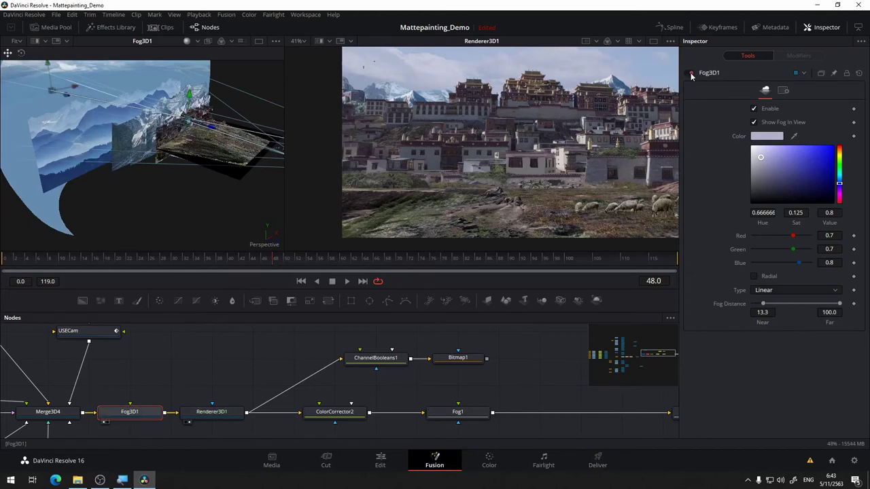
pyautogui.click(691, 73)
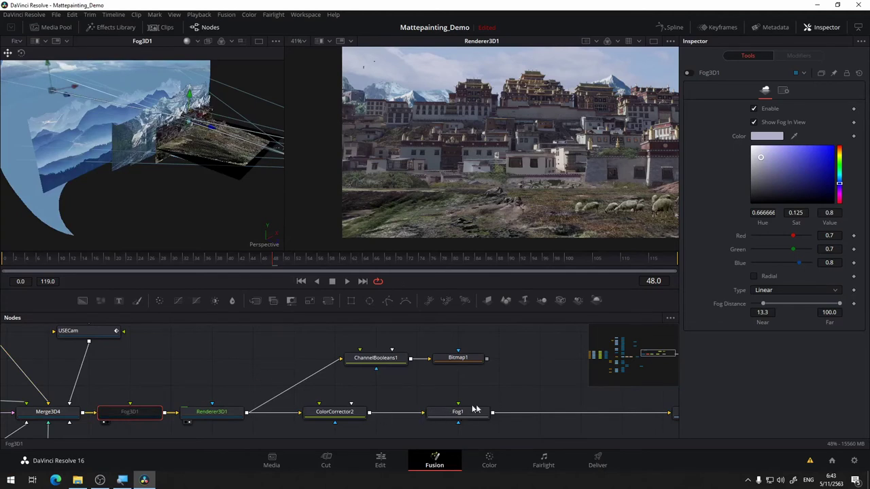
pyautogui.press('Delete')
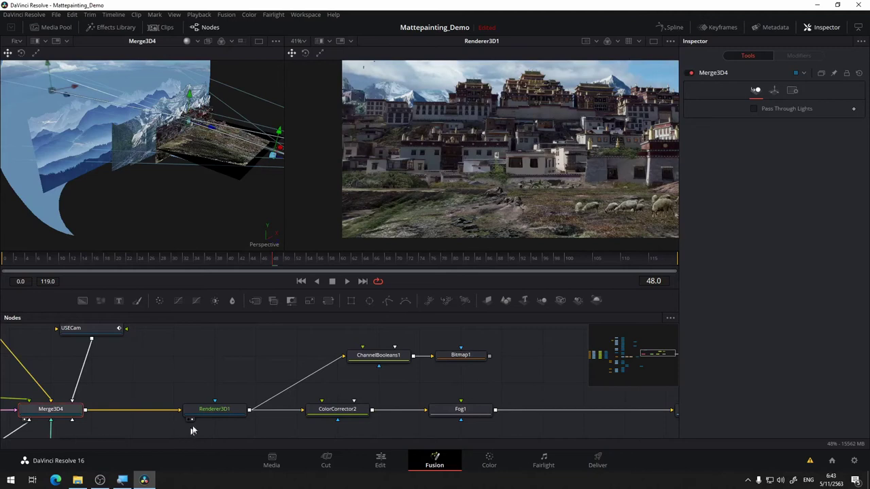
# Show Fog1 in the second viewer and open its settings
pyautogui.moveTo(250, 370); pyautogui.dragTo(147, 378)
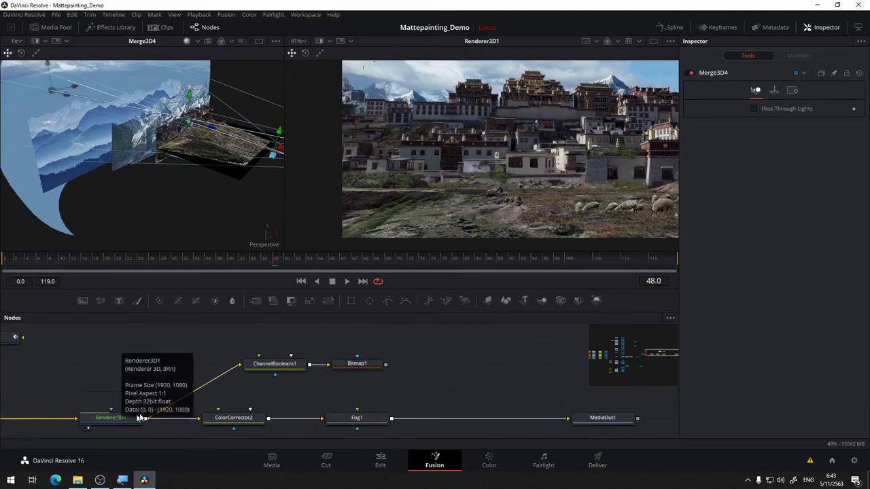
pyautogui.moveTo(366, 421); pyautogui.dragTo(466, 235)
pyautogui.moveTo(532, 177); pyautogui.dragTo(525, 177)
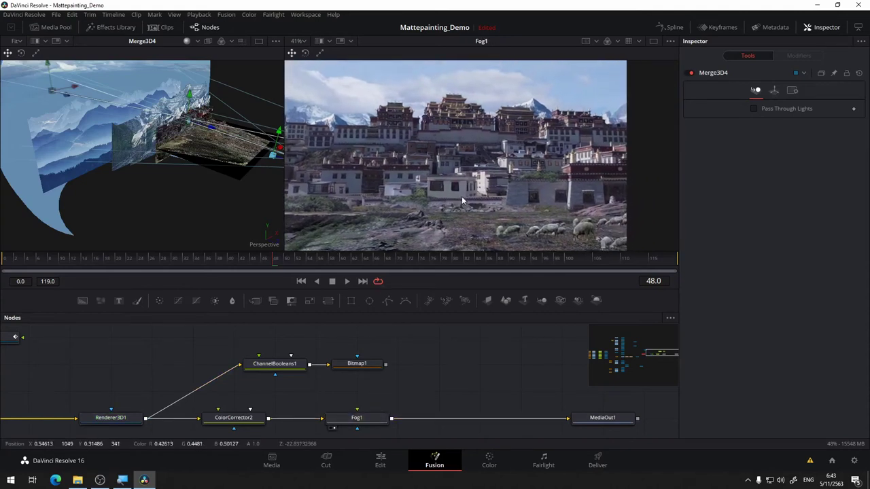
pyautogui.click(354, 426)
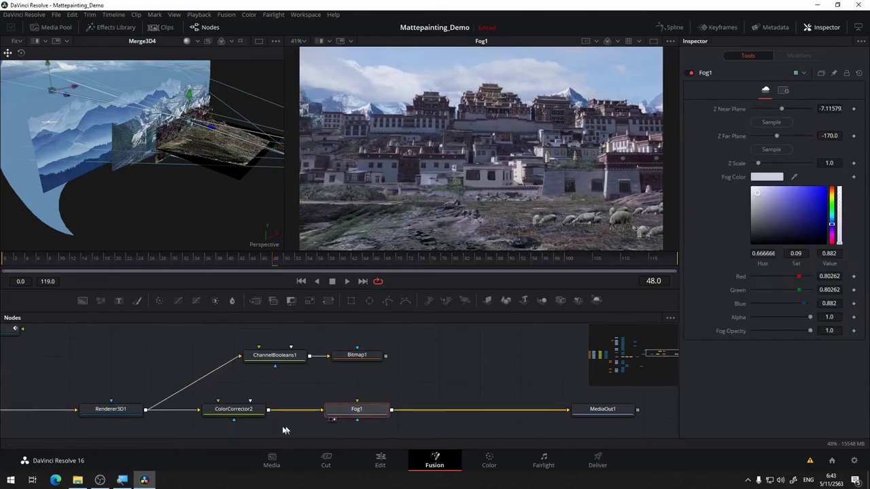
# Try Fog1 with fog color saturation 0.084 and value 0.945, Z Scale 1.347 and Z Far Plane -90, comparing the image without fog
pyautogui.moveTo(753, 195); pyautogui.dragTo(761, 163)
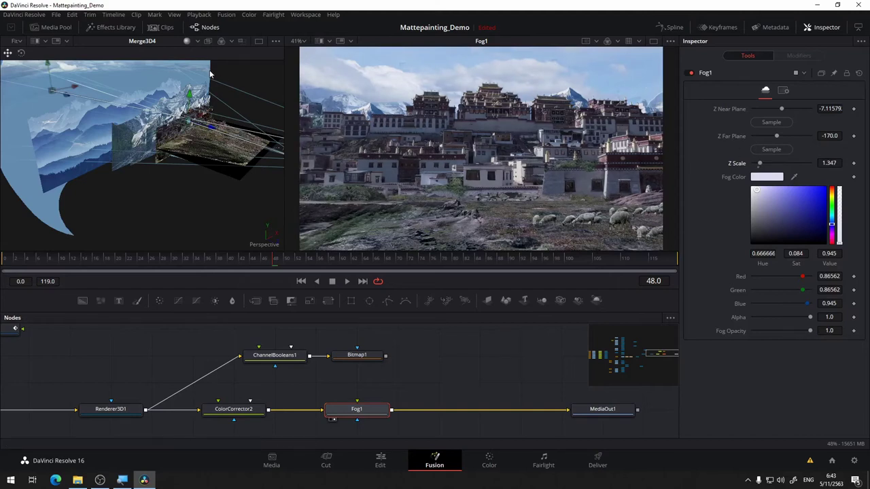
pyautogui.moveTo(216, 144); pyautogui.dragTo(134, 139)
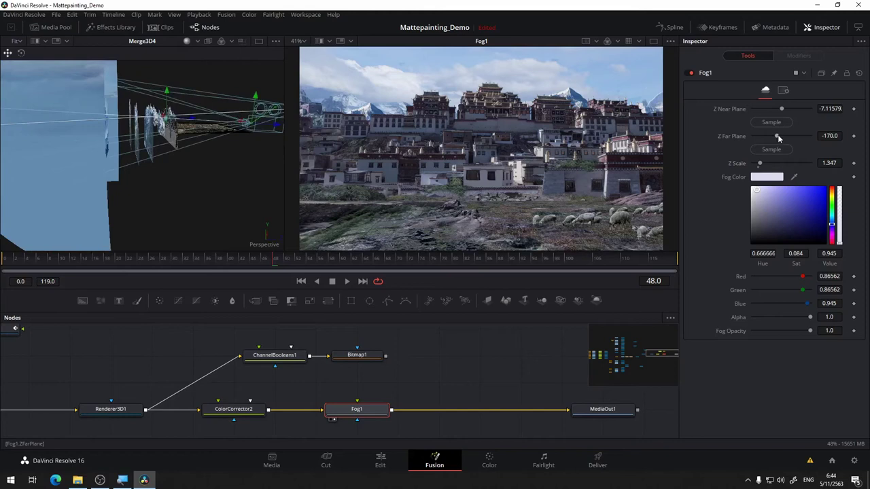
pyautogui.moveTo(777, 135)
pyautogui.mouseDown()
pyautogui.moveTo(787, 129)
pyautogui.moveTo(778, 130)
pyautogui.mouseUp()
pyautogui.moveTo(202, 174); pyautogui.dragTo(126, 203)
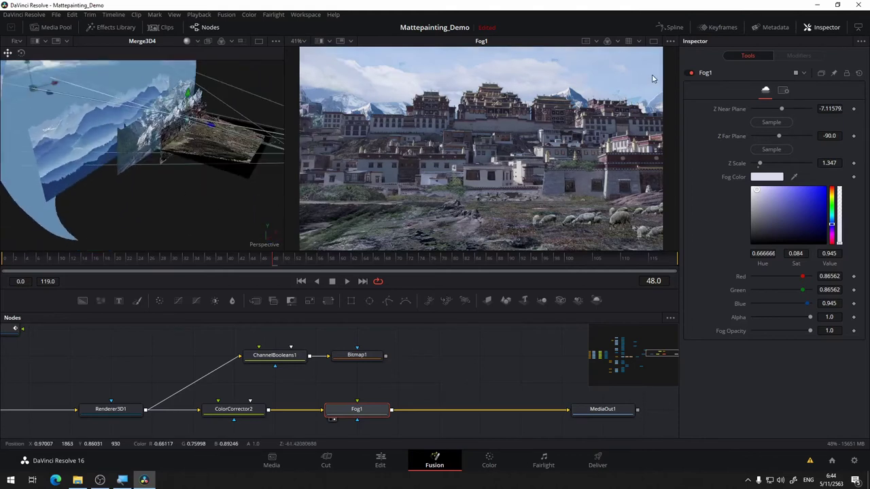
pyautogui.click(691, 72)
pyautogui.click(690, 73)
pyautogui.click(691, 72)
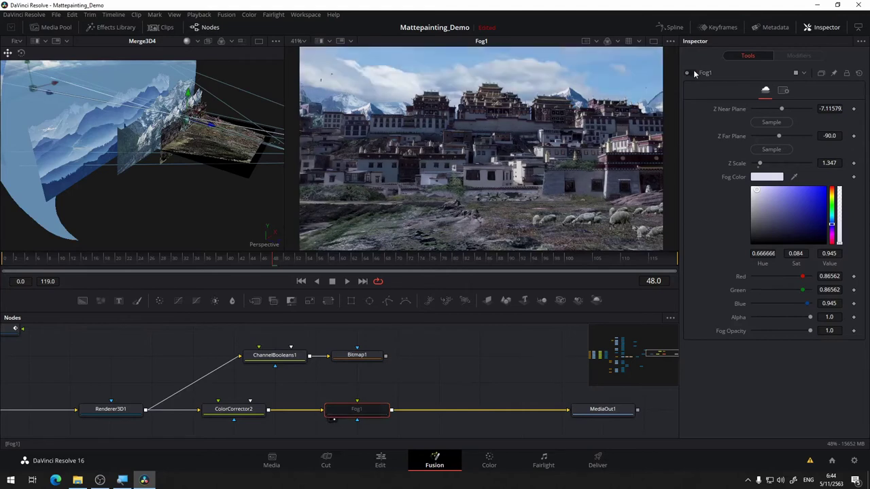
pyautogui.click(691, 72)
# Set Fog1's Z Far Plane to -230 and compare the image with and without the fog
pyautogui.moveTo(778, 136); pyautogui.dragTo(773, 134)
pyautogui.click(690, 74)
pyautogui.click(690, 74)
pyautogui.click(690, 74)
pyautogui.click(690, 74)
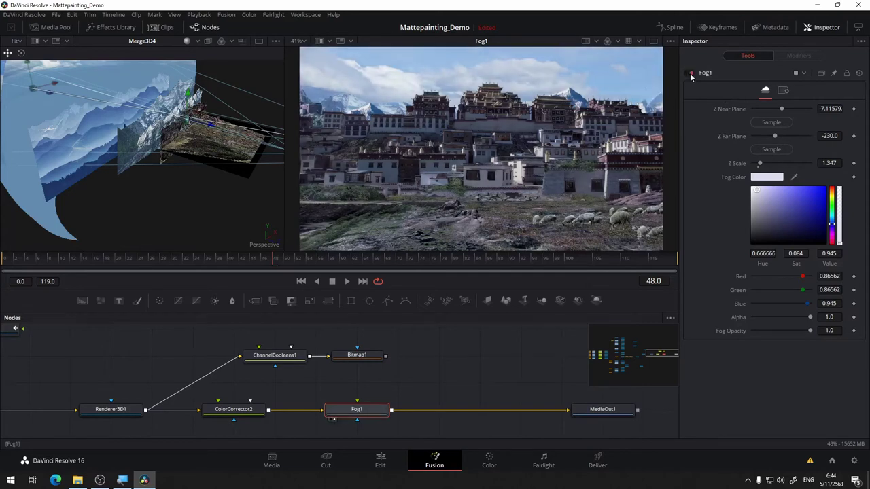
pyautogui.click(690, 73)
pyautogui.click(691, 73)
pyautogui.click(691, 73)
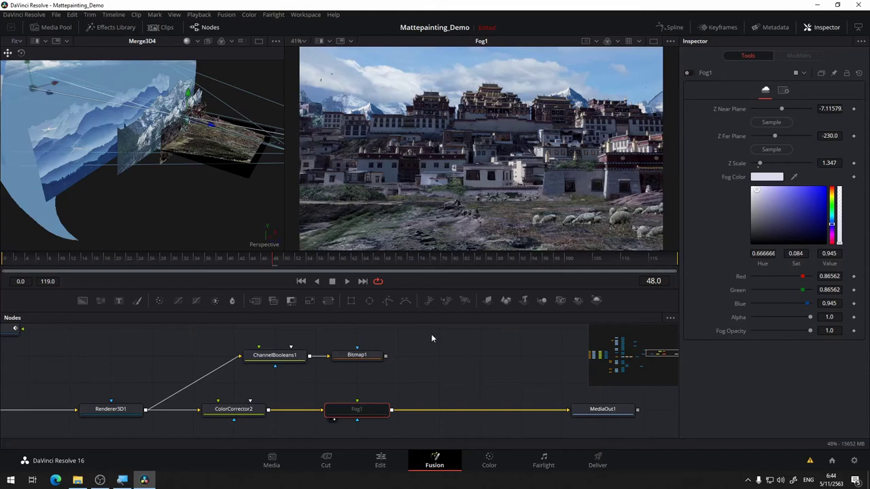
# Compare the image with and without ColorCorrector2 and review Renderer3D1's settings
pyautogui.moveTo(453, 324); pyautogui.dragTo(508, 312)
pyautogui.click(294, 396)
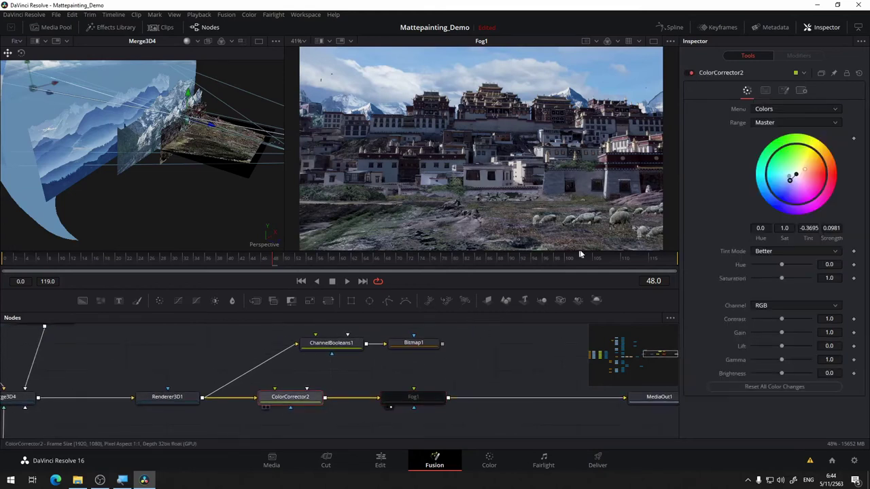
pyautogui.click(690, 73)
pyautogui.click(690, 73)
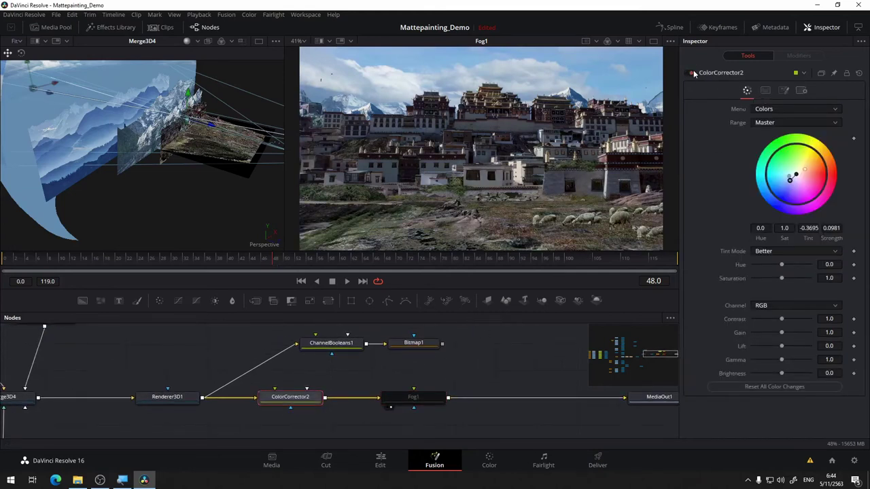
pyautogui.click(190, 398)
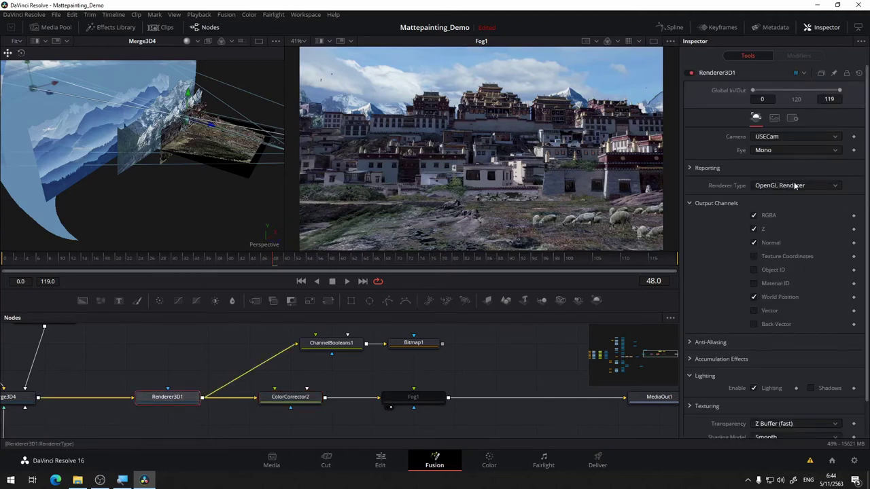
pyautogui.moveTo(495, 355); pyautogui.dragTo(461, 352)
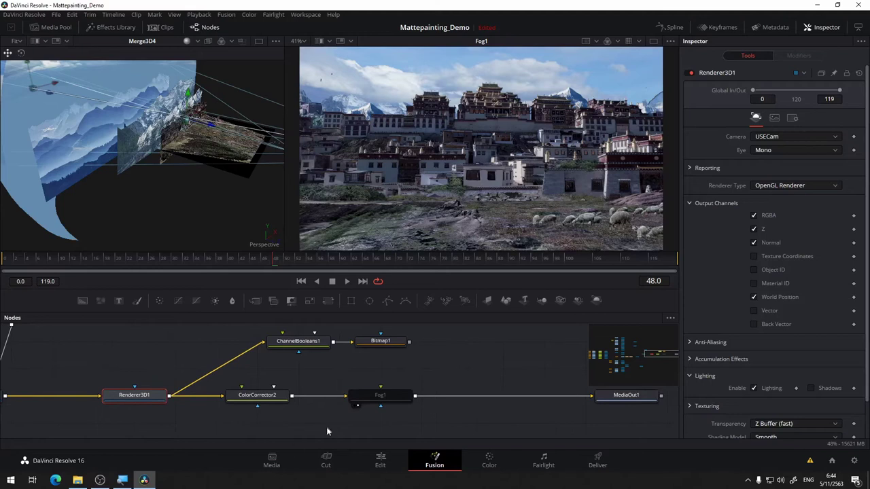
# Re-enable Fog1 and set its fog color to saturation 0.042 and value 0.882, keeping fog opacity at 1.0
pyautogui.click(377, 399)
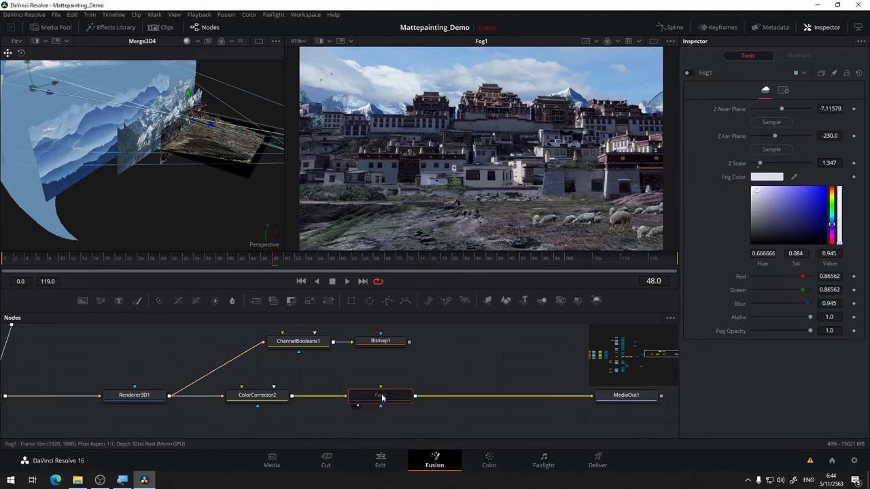
pyautogui.click(690, 72)
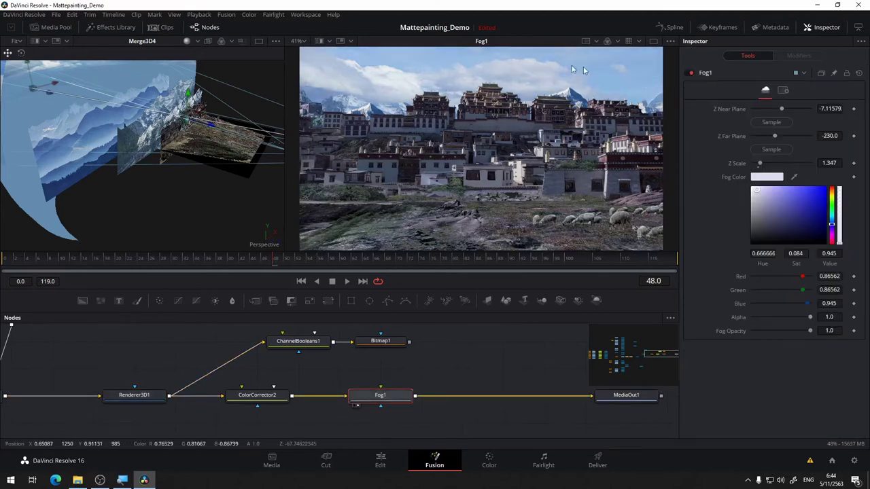
pyautogui.moveTo(465, 371); pyautogui.dragTo(370, 359)
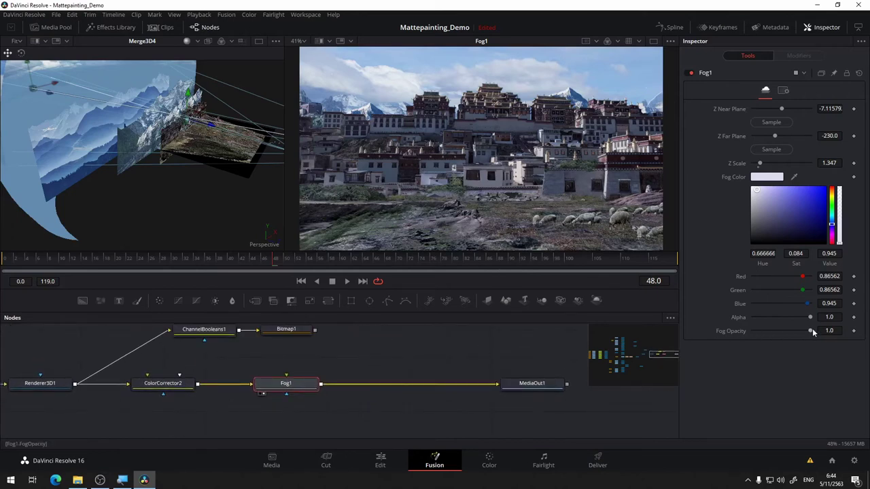
pyautogui.moveTo(810, 330)
pyautogui.mouseDown()
pyautogui.moveTo(733, 342)
pyautogui.moveTo(808, 331)
pyautogui.moveTo(812, 341)
pyautogui.mouseUp()
pyautogui.moveTo(770, 194)
pyautogui.mouseDown()
pyautogui.moveTo(808, 198)
pyautogui.moveTo(783, 226)
pyautogui.moveTo(753, 193)
pyautogui.mouseUp()
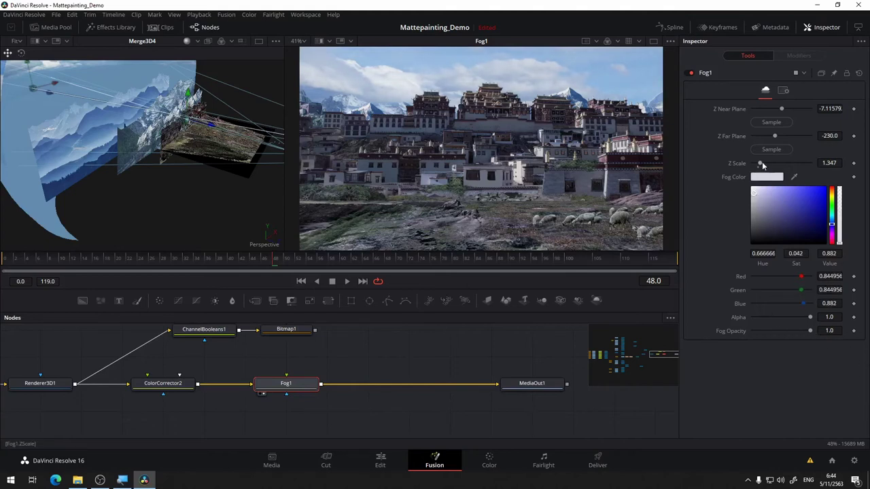
# Try a Z Scale of 2.75 on Fog1 and compare the image with the fog off
pyautogui.moveTo(763, 165); pyautogui.dragTo(769, 168)
pyautogui.click(691, 73)
pyautogui.click(691, 73)
pyautogui.click(691, 73)
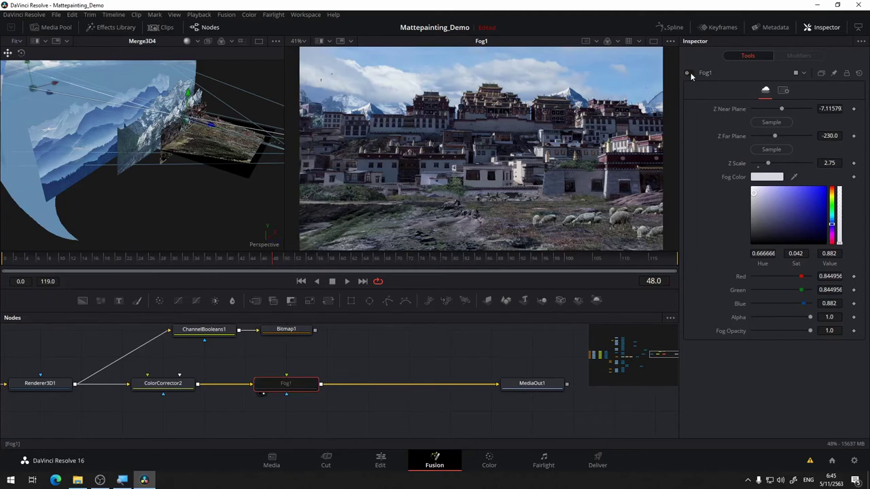
pyautogui.click(691, 73)
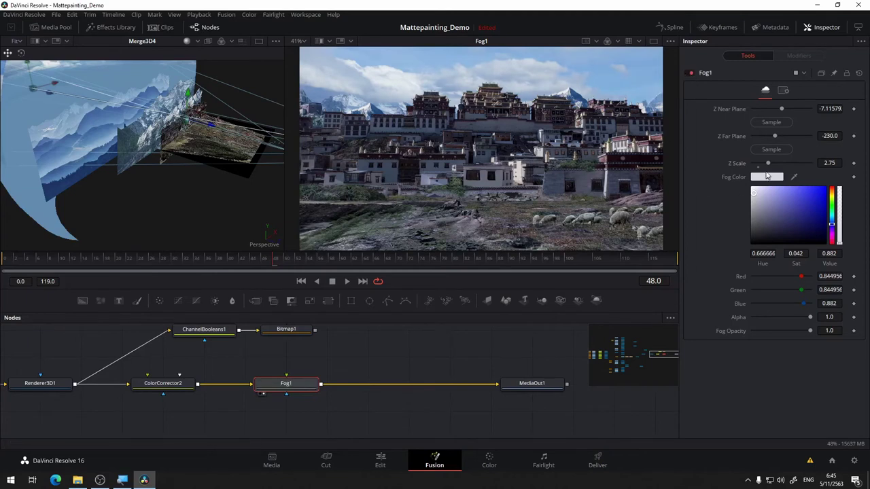
# Set Fog1's Z Scale to 1.737 and compare the image with and without the fog
pyautogui.moveTo(768, 166); pyautogui.dragTo(763, 168)
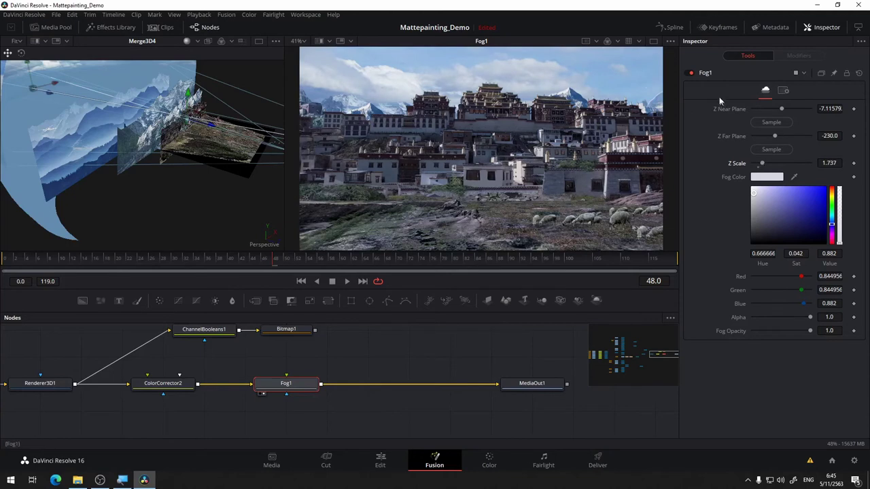
pyautogui.click(693, 72)
pyautogui.click(693, 72)
# Move MediaOut1 farther from Fog1 to make room between them, and clear the node selection
pyautogui.moveTo(382, 347); pyautogui.dragTo(220, 337)
pyautogui.moveTo(374, 374); pyautogui.dragTo(451, 371)
pyautogui.moveTo(308, 407); pyautogui.dragTo(448, 406)
pyautogui.click(278, 376)
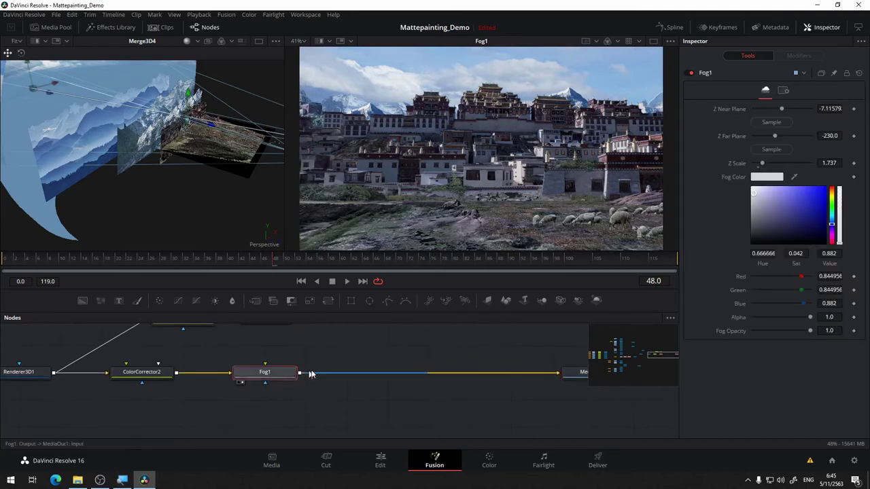
pyautogui.moveTo(364, 355); pyautogui.dragTo(338, 371)
pyautogui.click(335, 361)
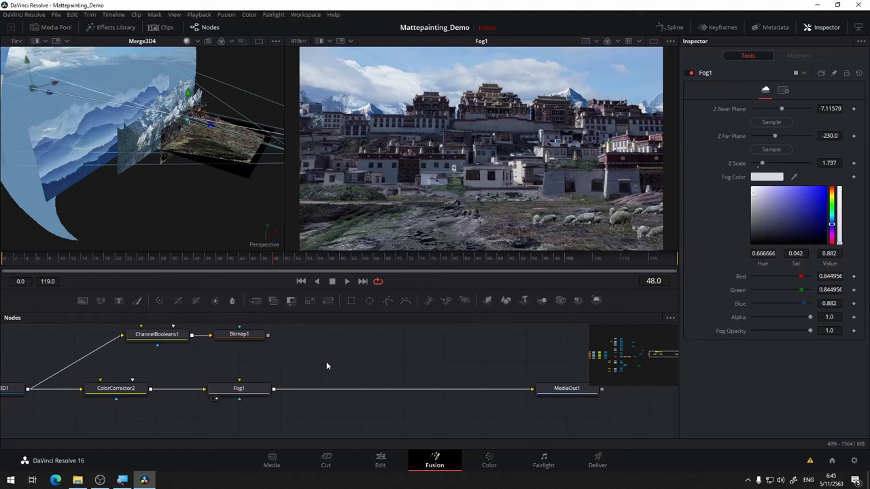
# Search the available tools for "def" and try to add a Defocus node
pyautogui.hotkey('shift', 'space')
pyautogui.write('def')
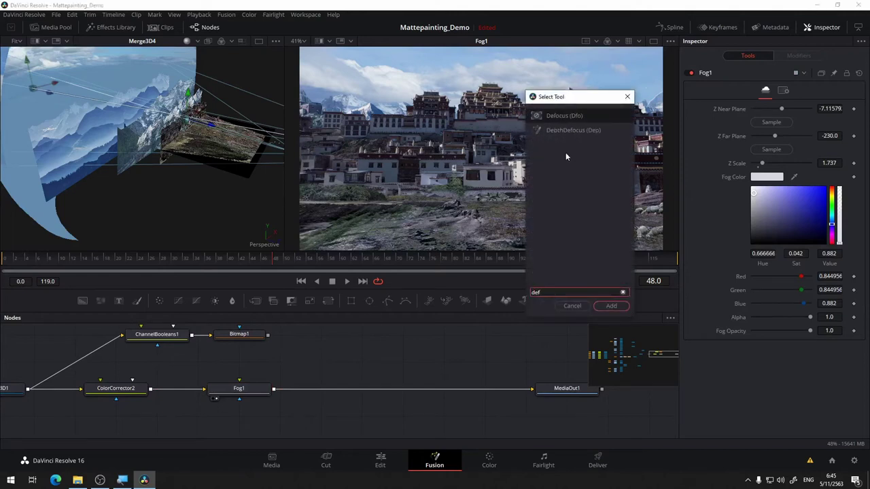
pyautogui.click(580, 115)
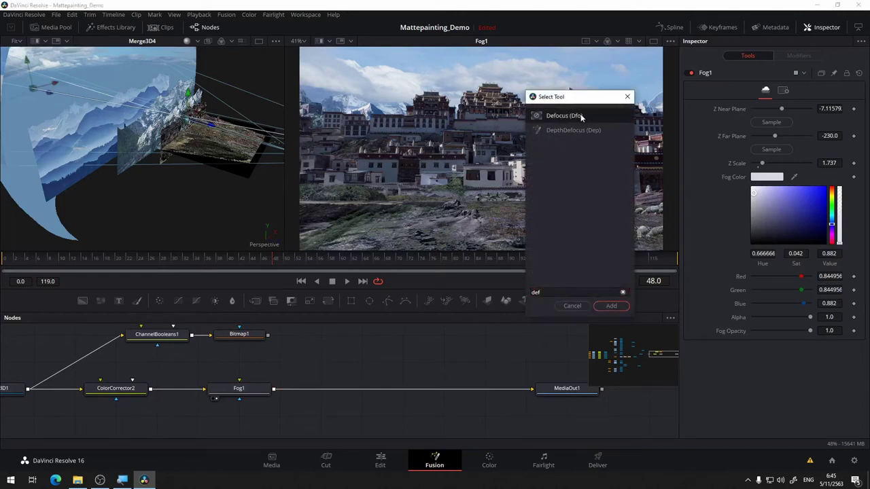
pyautogui.click(601, 307)
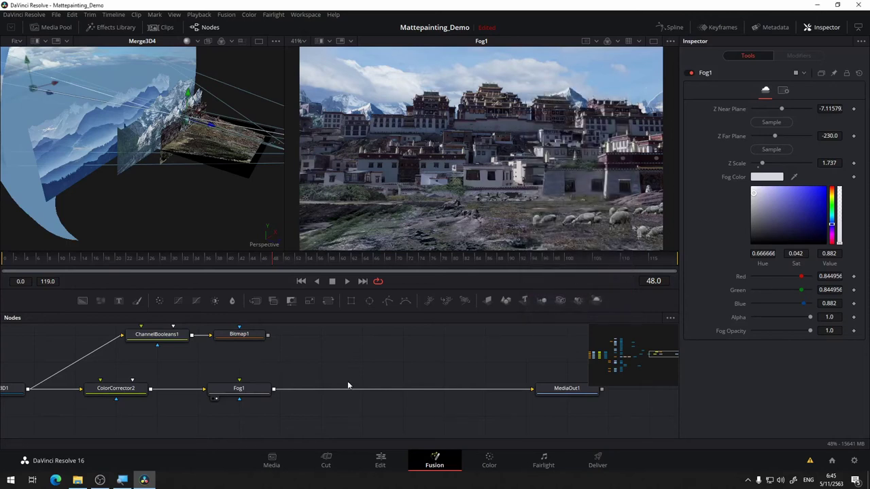
pyautogui.moveTo(328, 368); pyautogui.dragTo(373, 355)
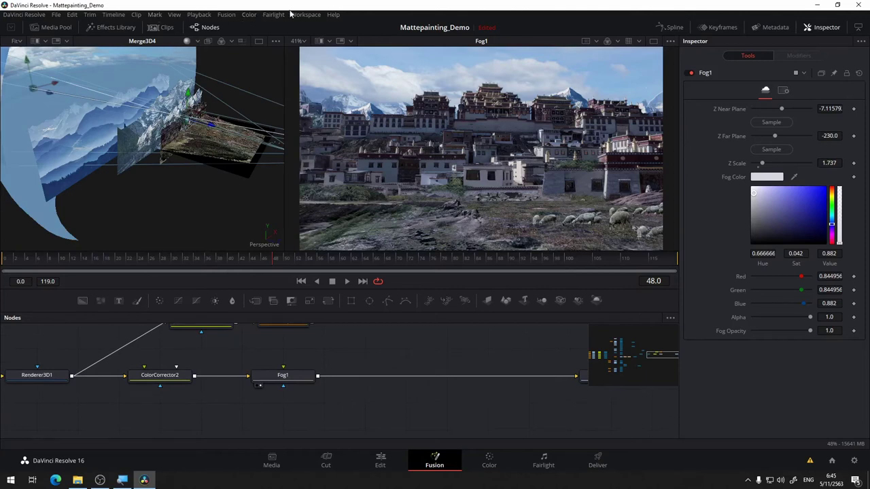
pyautogui.click(286, 18)
pyautogui.moveTo(316, 18)
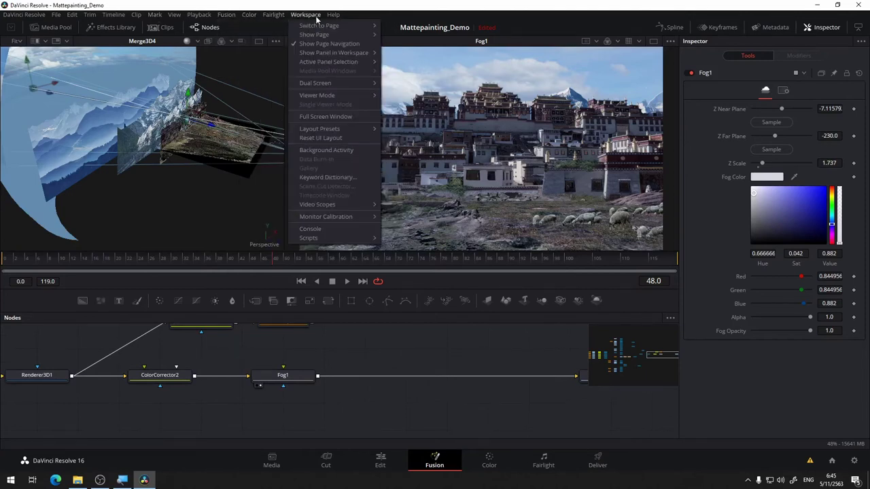
pyautogui.moveTo(360, 236)
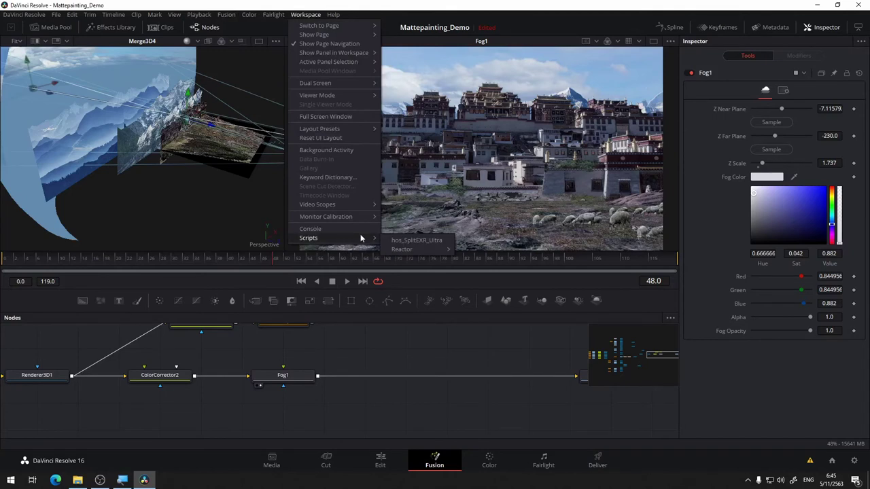
pyautogui.moveTo(440, 250)
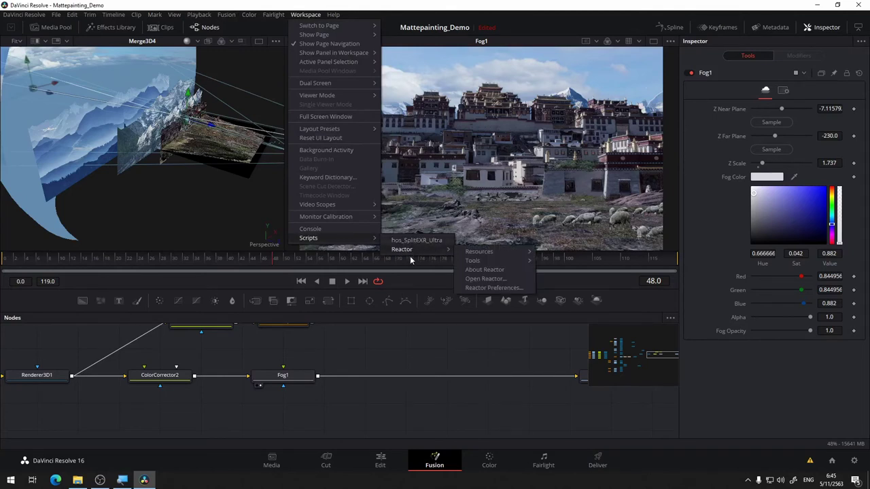
pyautogui.click(384, 336)
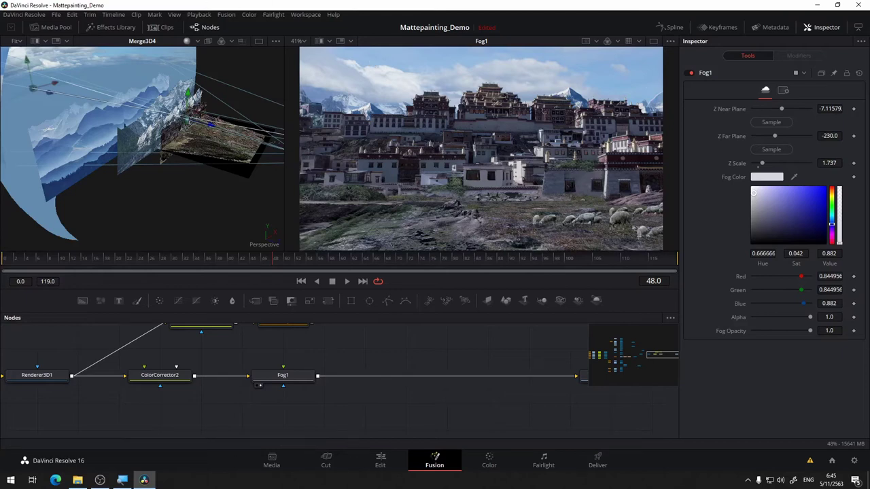
# Open the Reactor package manager from the workspace scripts and reposition its window over the viewers
pyautogui.moveTo(392, 345); pyautogui.dragTo(358, 353)
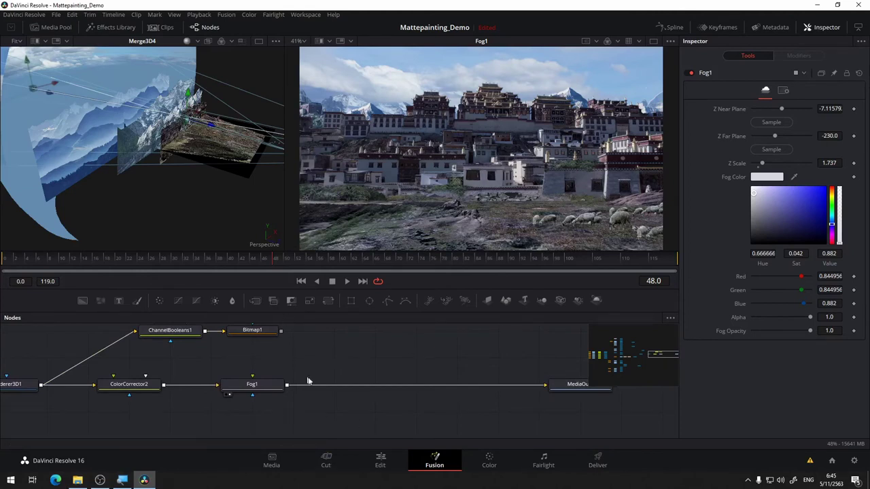
pyautogui.click(299, 15)
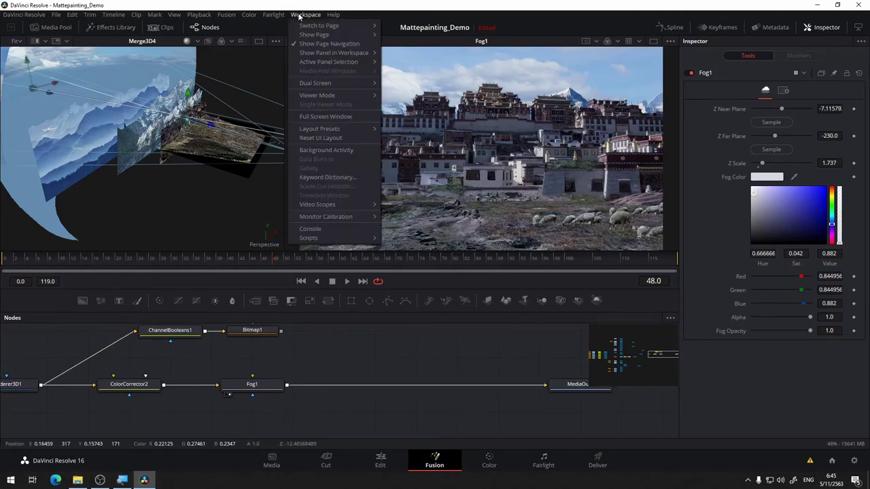
pyautogui.moveTo(339, 238)
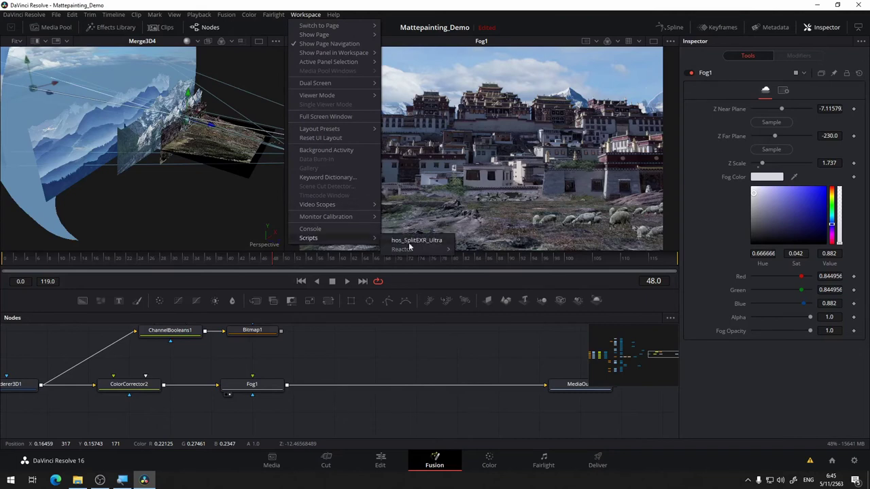
pyautogui.moveTo(433, 250)
pyautogui.click(493, 278)
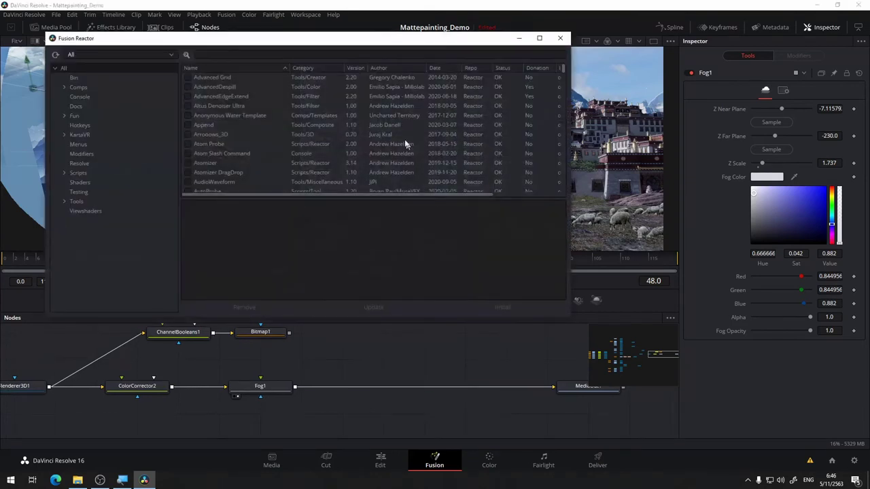
pyautogui.moveTo(305, 41); pyautogui.dragTo(354, 46)
# Look through the full list of Reactor atoms, from Advanced Grid past Cryptomatte and Depth Defocus to hos_SplitEXR_Ultra
pyautogui.scroll(-5, 373, 116)
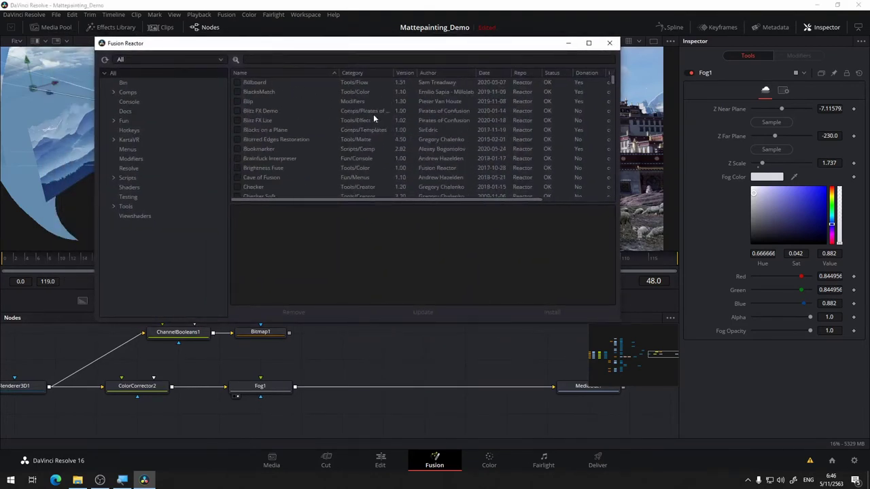
pyautogui.scroll(5, 315, 108)
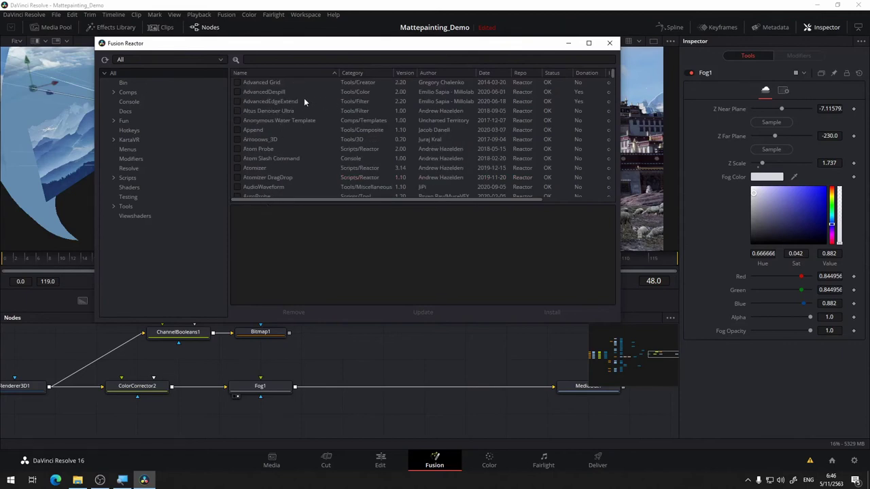
pyautogui.scroll(-3, 304, 100)
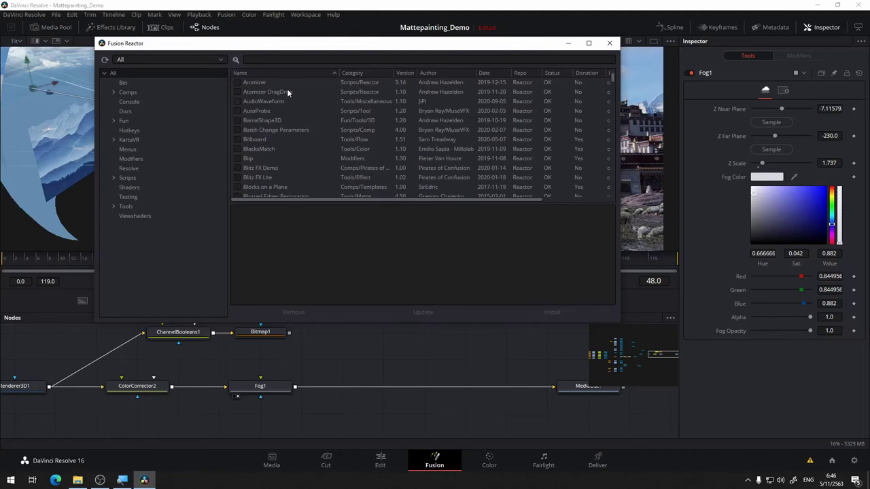
pyautogui.scroll(3, 286, 88)
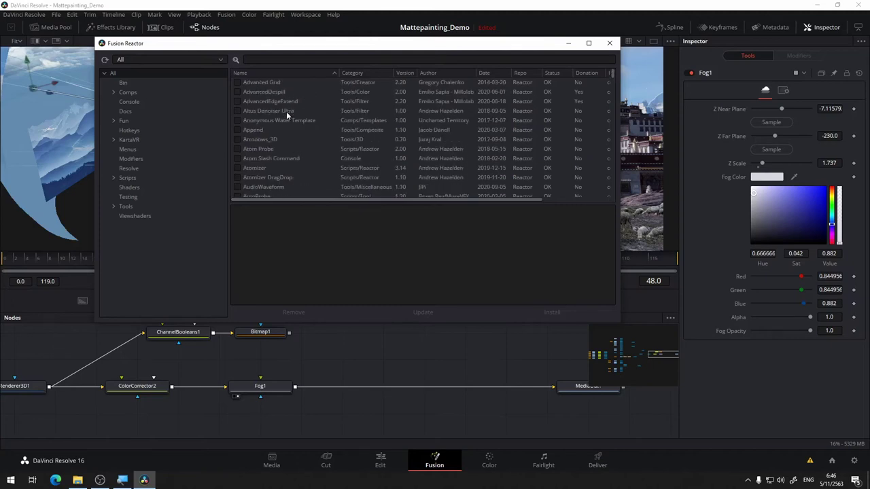
pyautogui.scroll(-1, 302, 116)
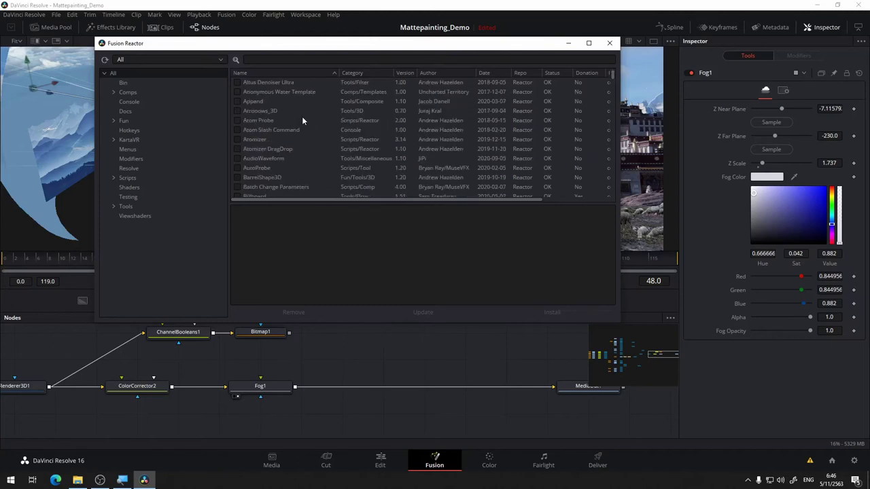
pyautogui.scroll(-5, 290, 175)
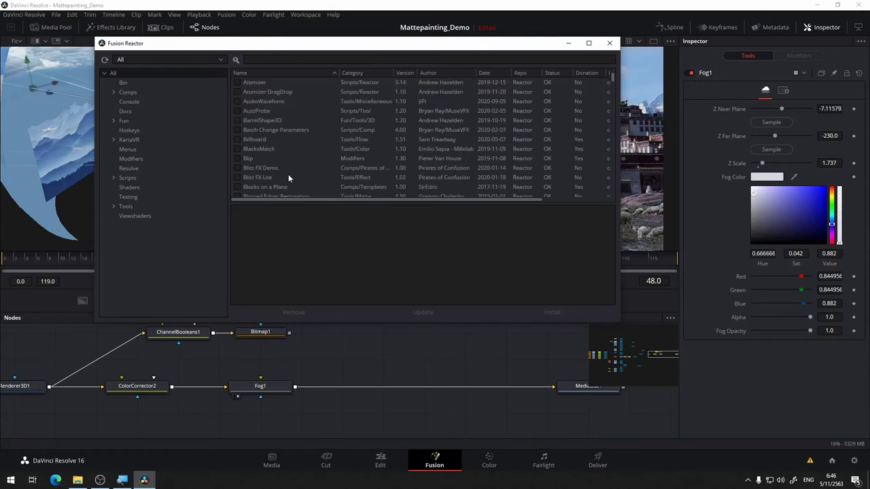
pyautogui.scroll(-3, 267, 116)
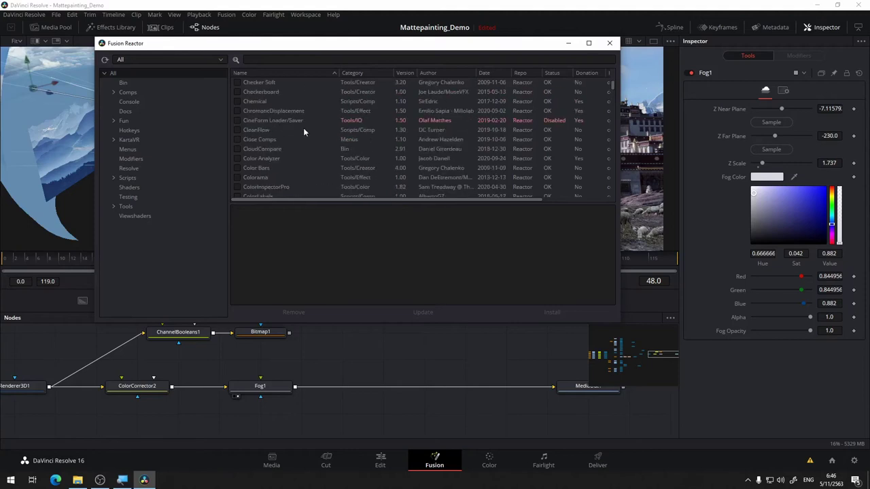
pyautogui.scroll(-3, 303, 128)
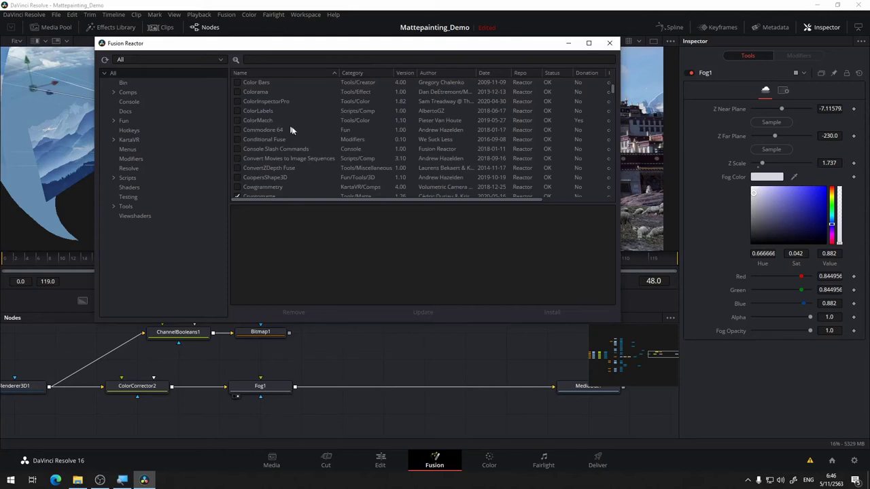
pyautogui.scroll(-1, 285, 168)
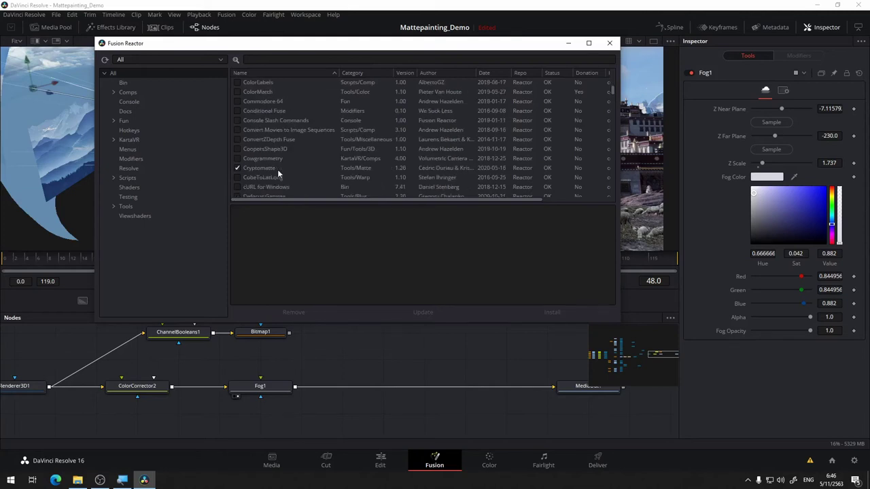
pyautogui.scroll(-3, 276, 168)
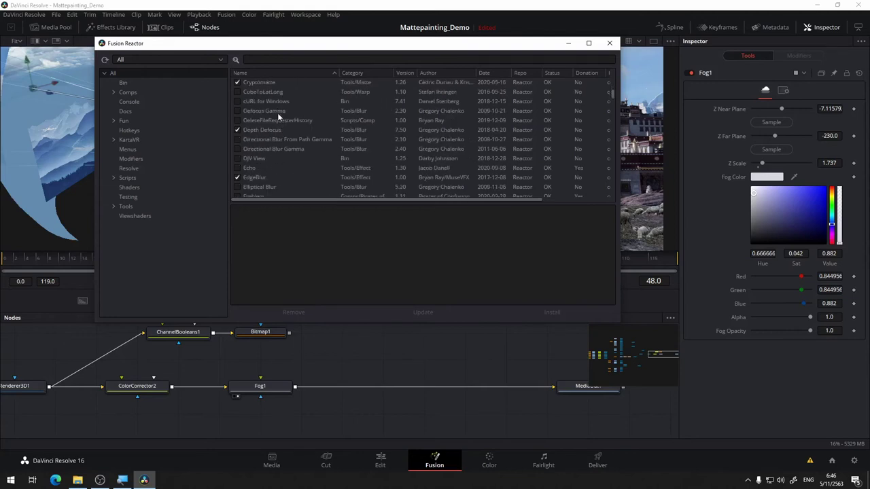
pyautogui.scroll(-3, 305, 163)
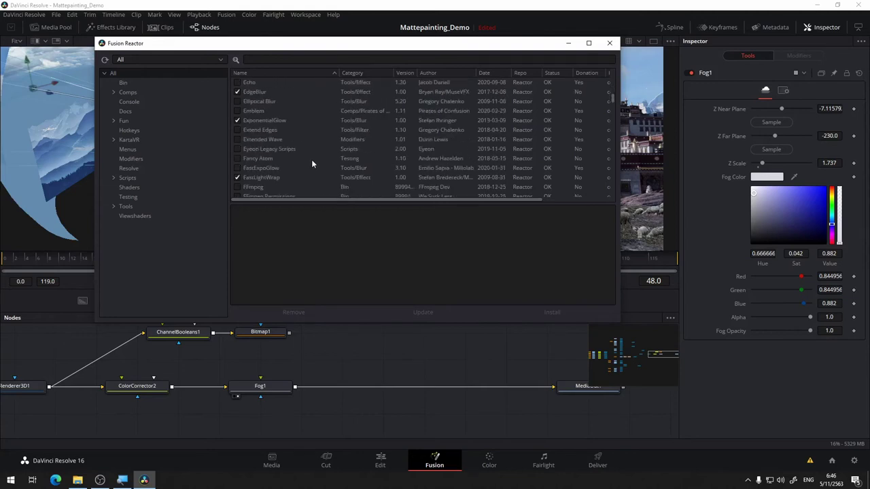
pyautogui.scroll(-2, 292, 155)
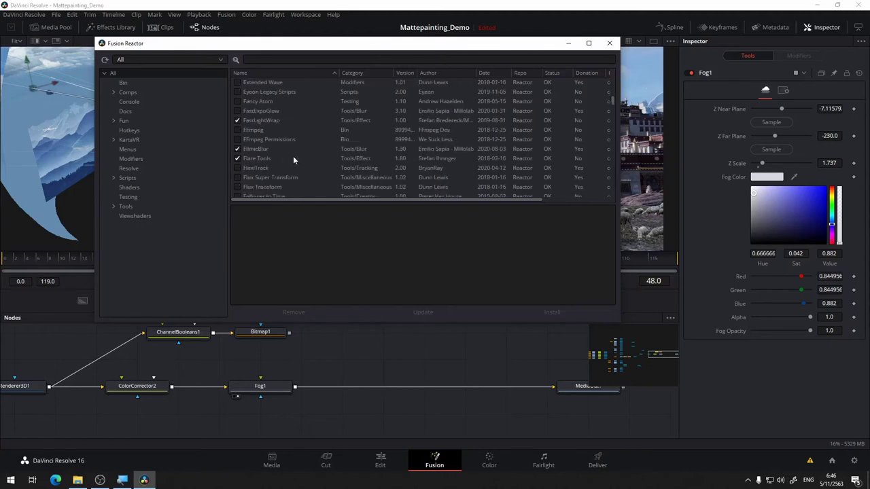
pyautogui.scroll(-4, 294, 159)
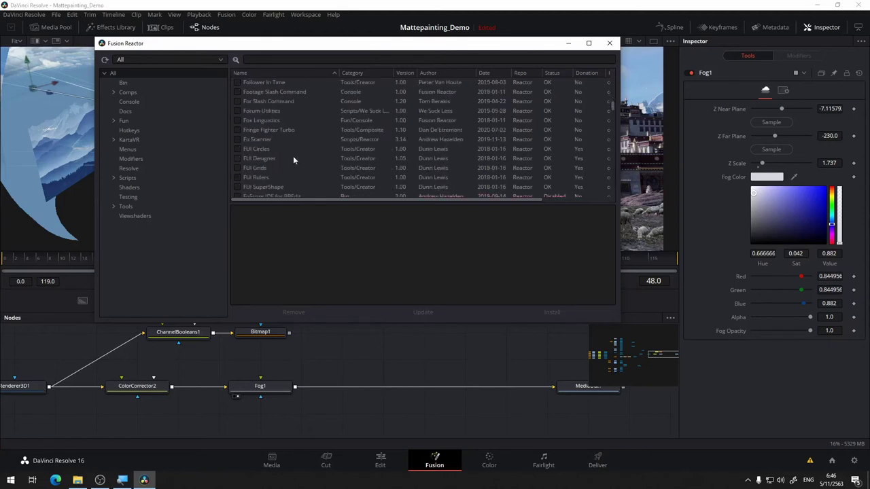
pyautogui.scroll(-10, 293, 155)
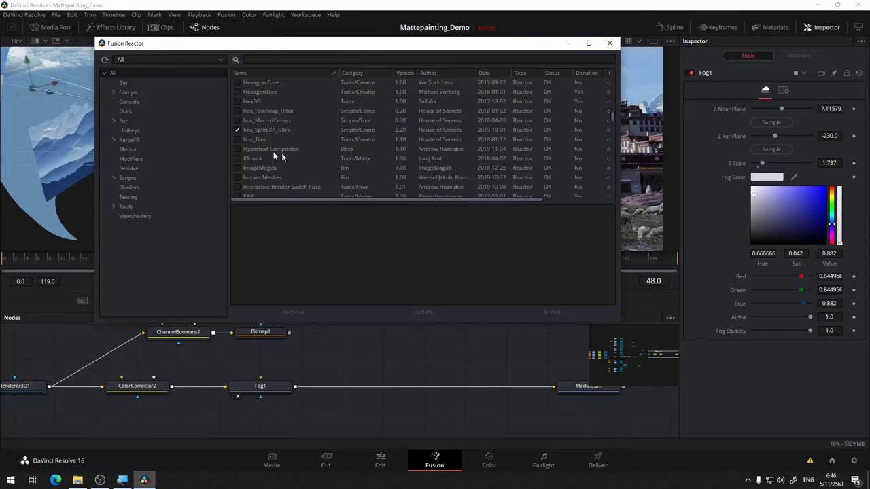
# Install the GradientMapper and Haze atoms from the Reactor list, declining the donation request for Haze
pyautogui.scroll(2, 245, 170)
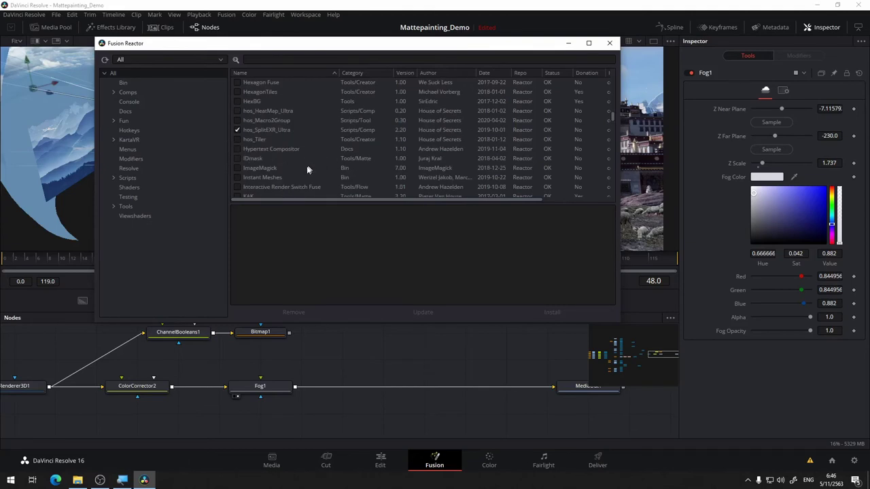
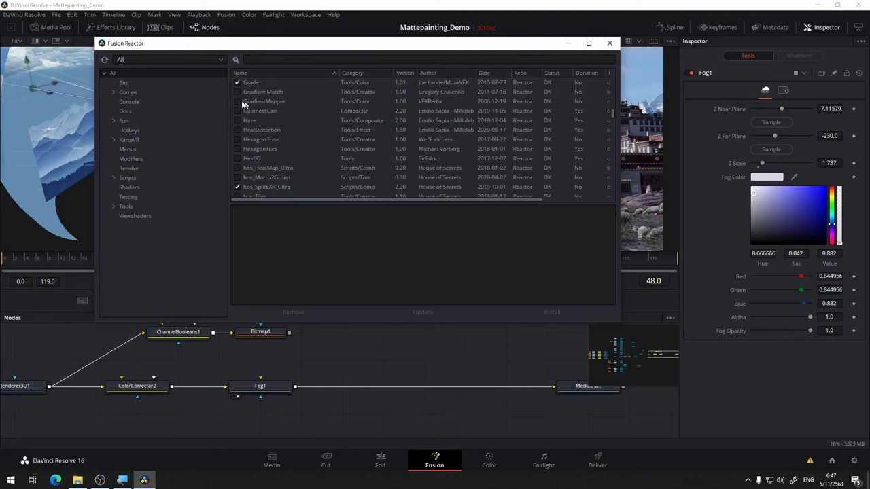
pyautogui.click(237, 101)
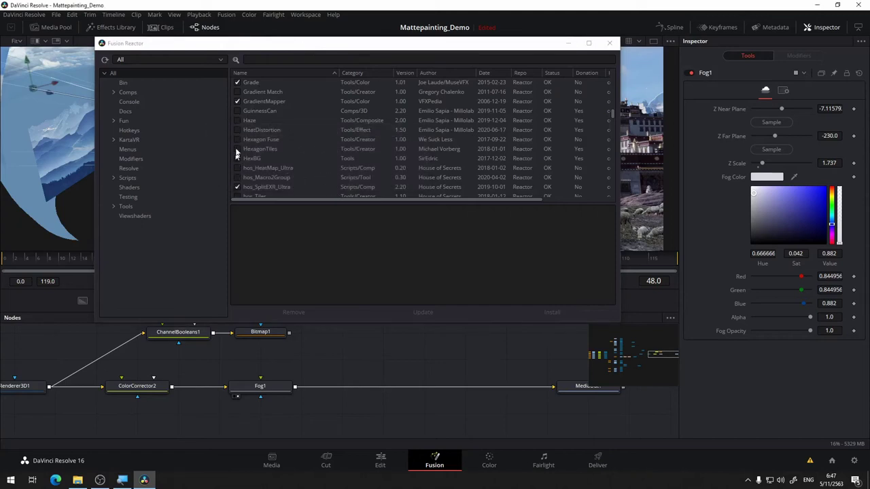
pyautogui.click(237, 120)
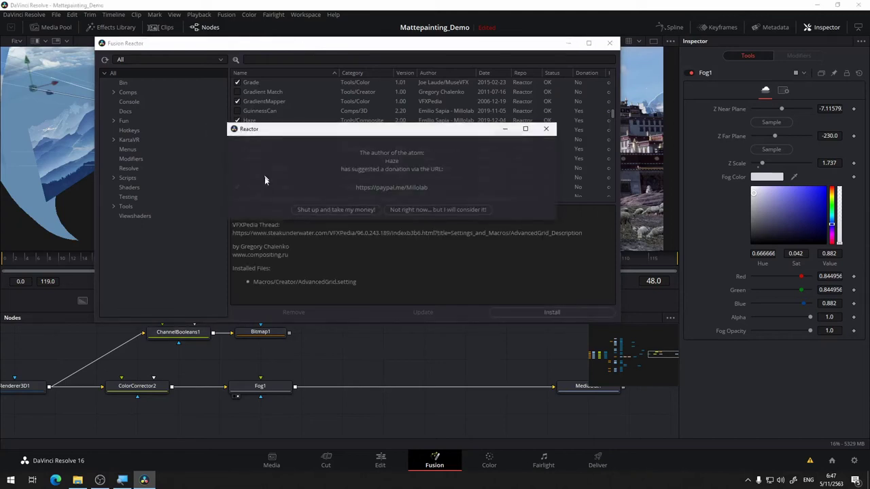
pyautogui.click(423, 210)
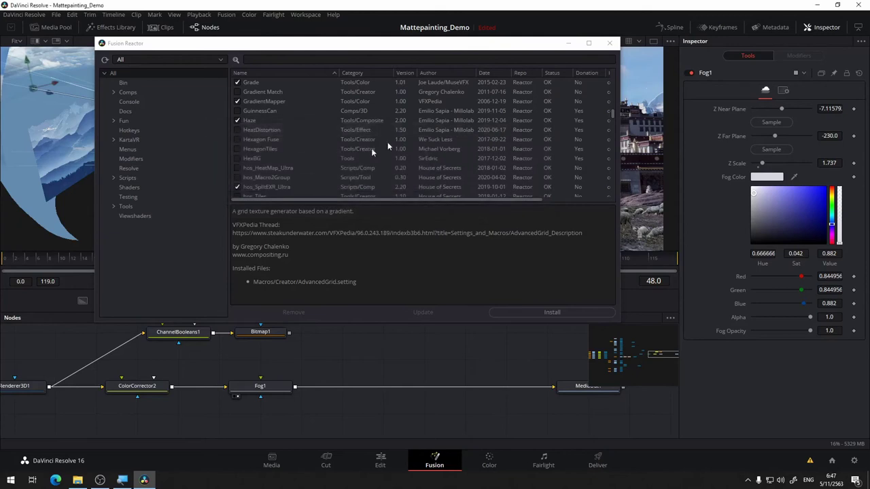
# Install the LFTools and Linear Cloner atoms from the Reactor list, declining both donation requests
pyautogui.scroll(-5, 285, 145)
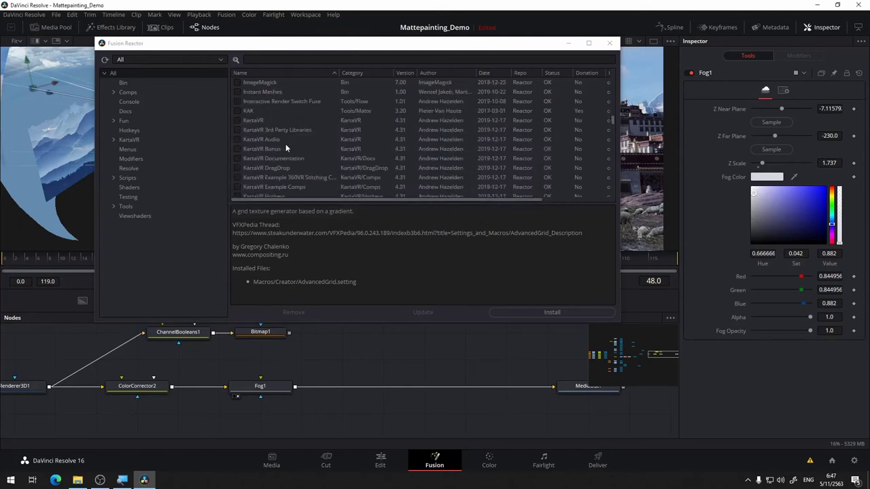
pyautogui.scroll(2, 286, 144)
pyautogui.scroll(-2, 269, 136)
pyautogui.scroll(-10, 259, 123)
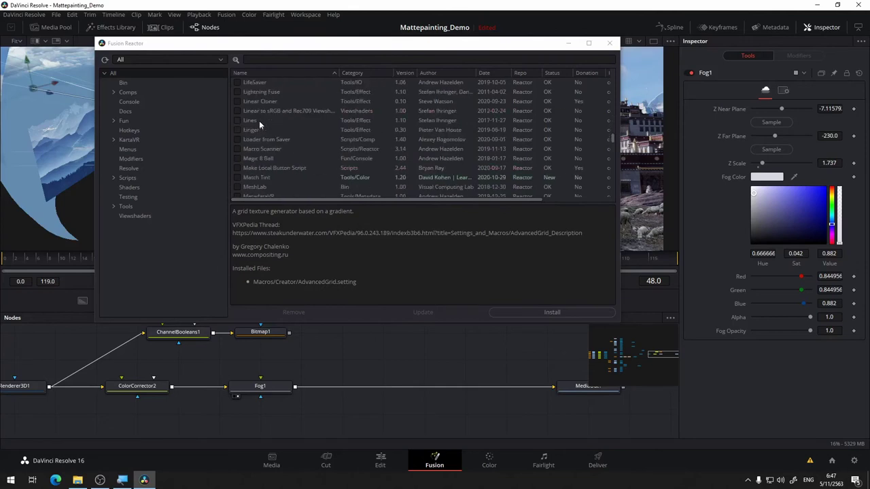
pyautogui.scroll(1, 259, 115)
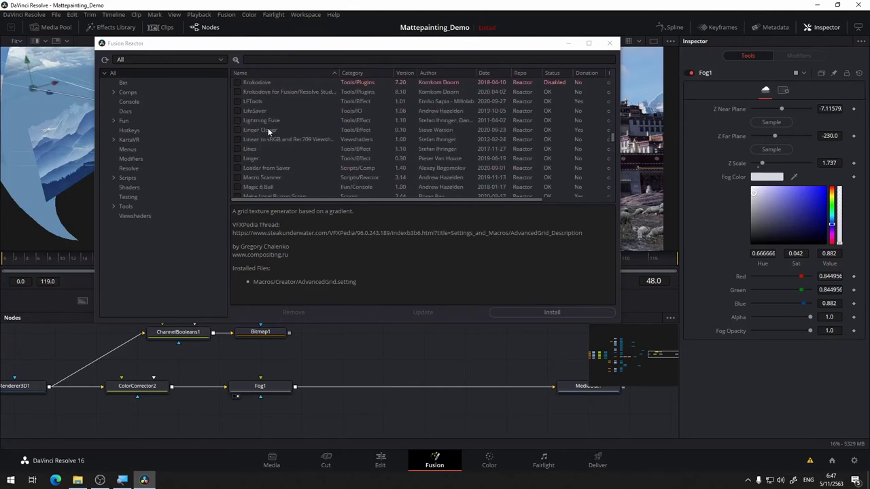
pyautogui.click(237, 102)
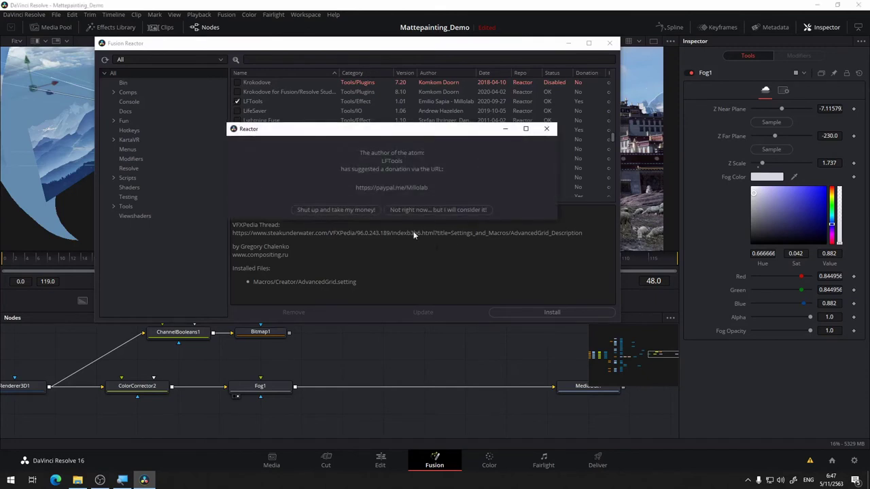
pyautogui.click(446, 210)
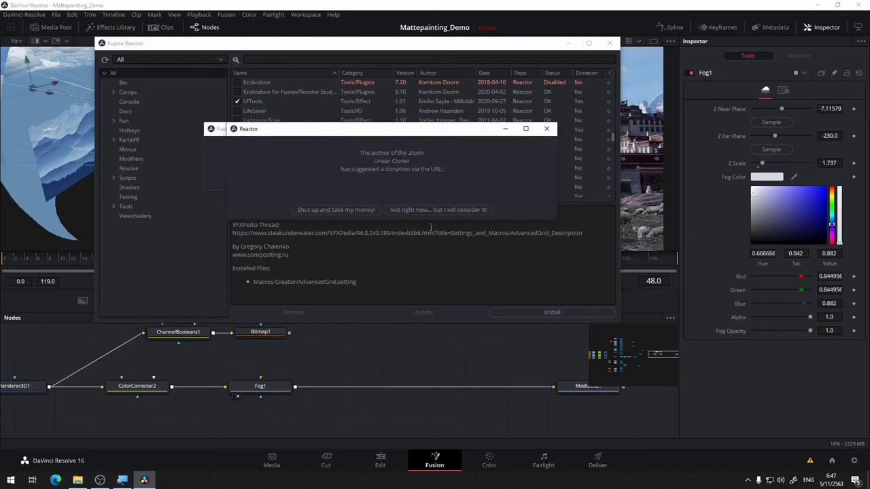
pyautogui.click(436, 211)
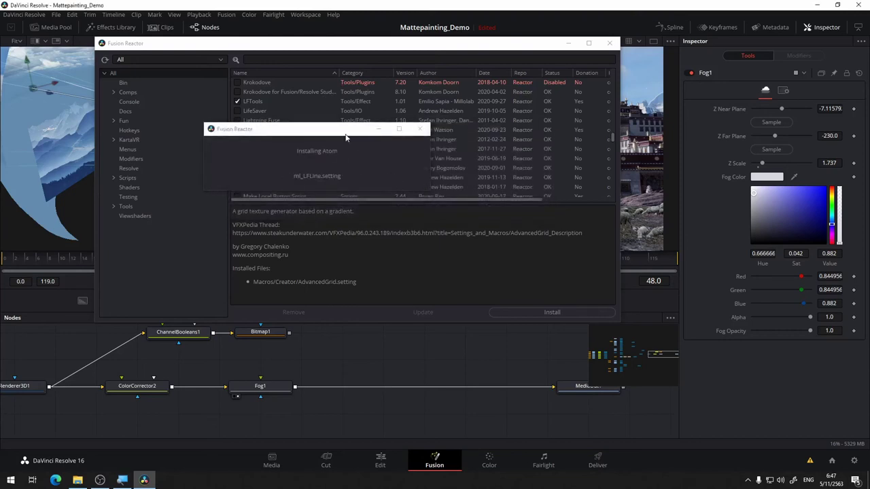
# Install the ml_FastChroma atom from the Reactor list, declining the donation request
pyautogui.scroll(-3, 289, 138)
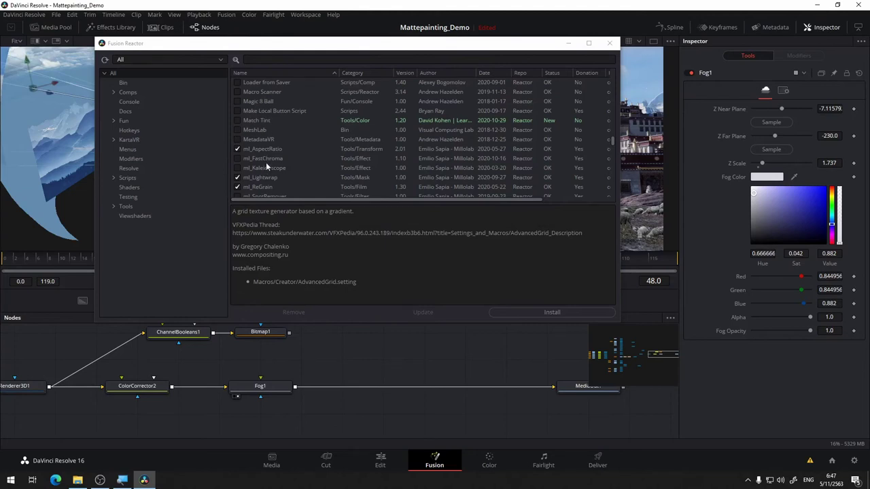
pyautogui.scroll(-2, 285, 140)
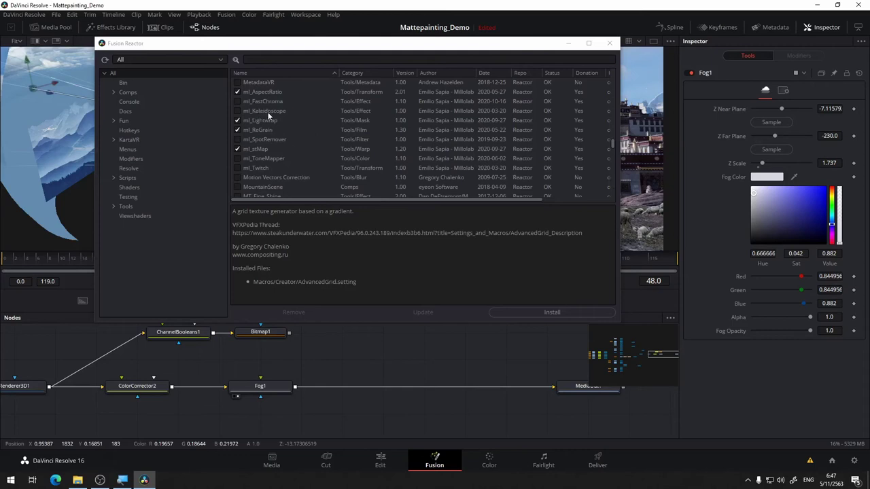
pyautogui.click(237, 101)
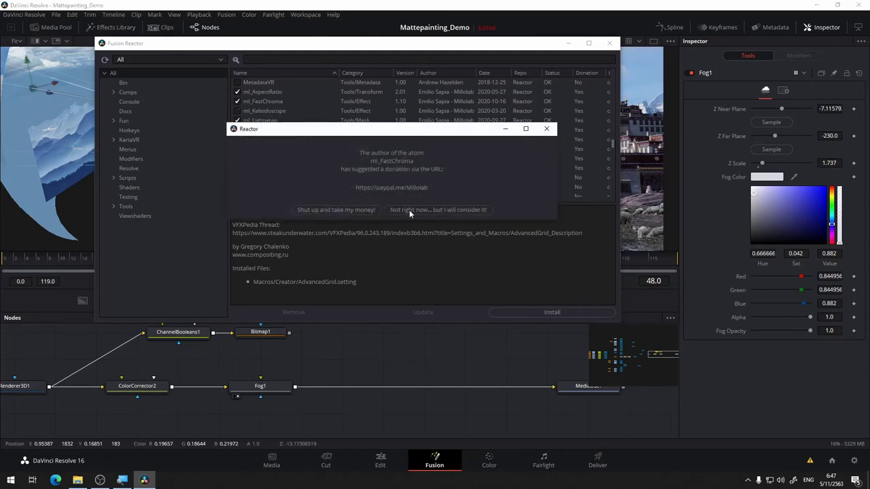
pyautogui.click(409, 211)
# Look through the rest of the Reactor atoms, from the MT_ tools past Oidn Denoiser to Zip for Windows
pyautogui.scroll(-3, 265, 144)
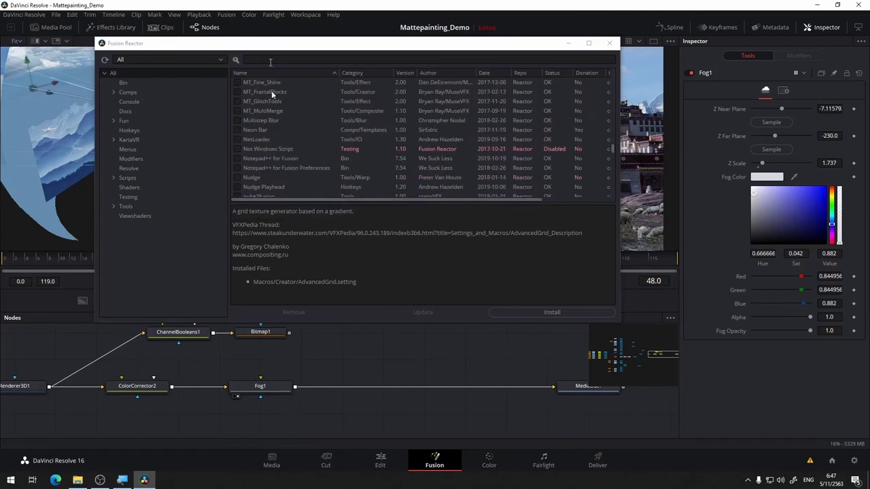
pyautogui.scroll(-3, 284, 151)
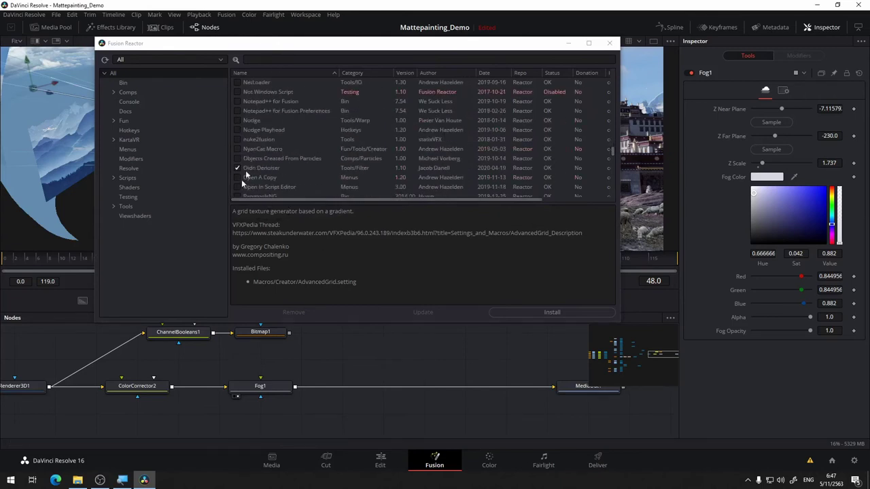
pyautogui.scroll(-5, 315, 137)
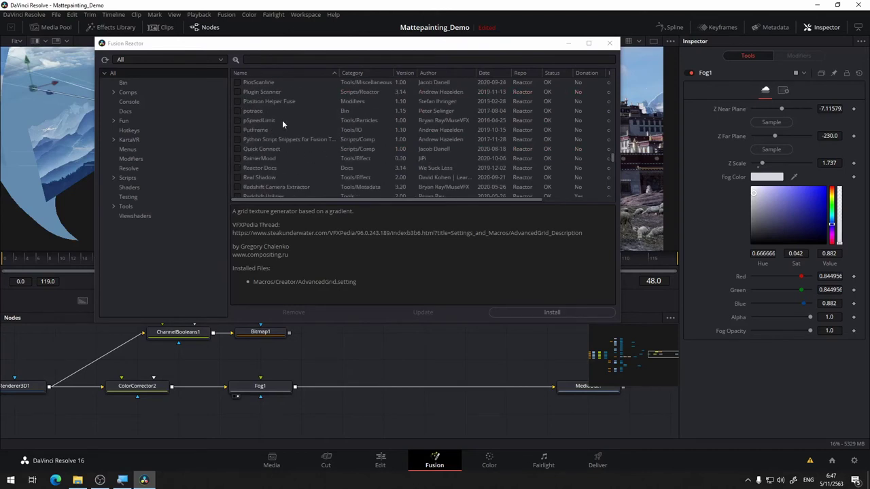
pyautogui.scroll(-3, 282, 121)
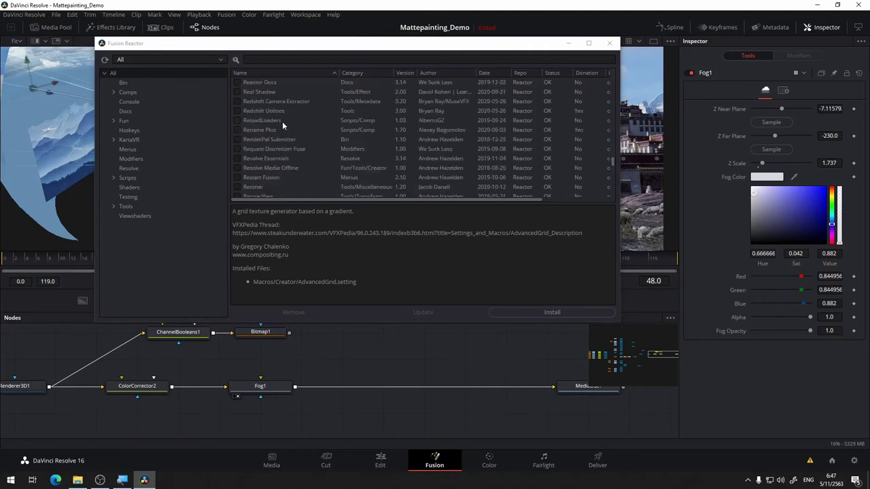
pyautogui.scroll(-2, 333, 124)
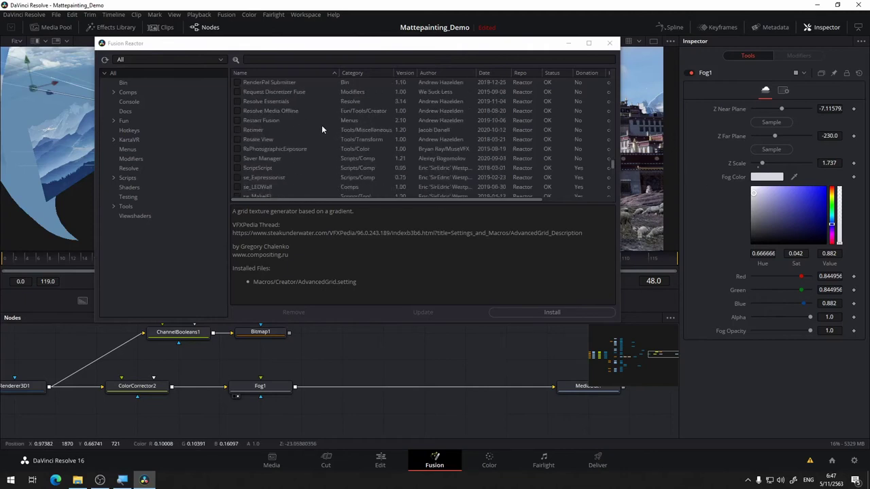
pyautogui.scroll(-7, 323, 124)
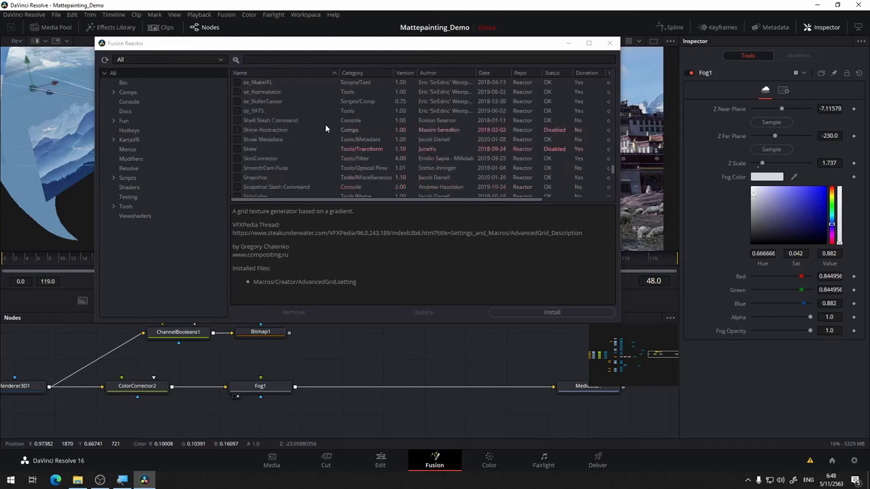
pyautogui.scroll(-1, 323, 124)
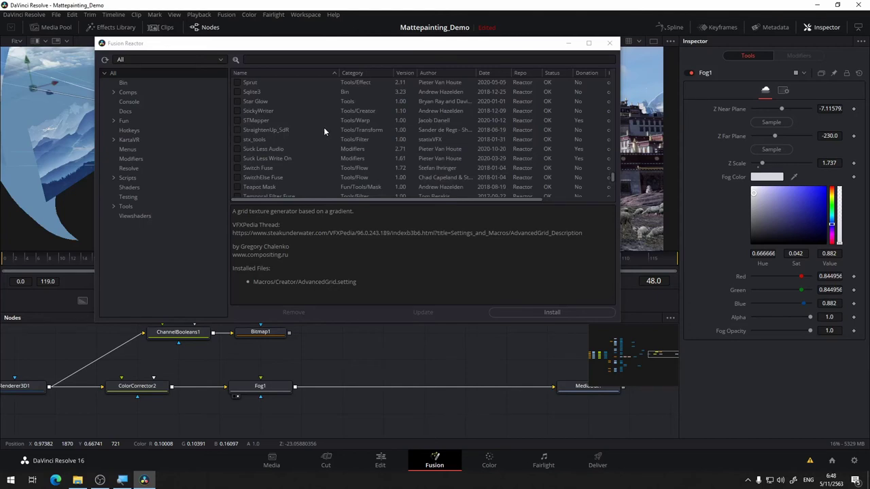
pyautogui.scroll(-10, 324, 132)
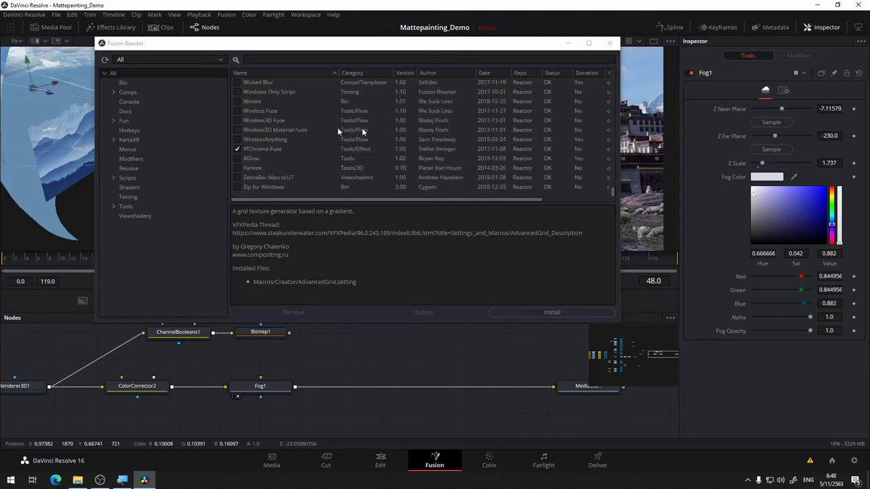
# Close Reactor and its installation notice, and restart the program to load the new atoms
pyautogui.click(608, 43)
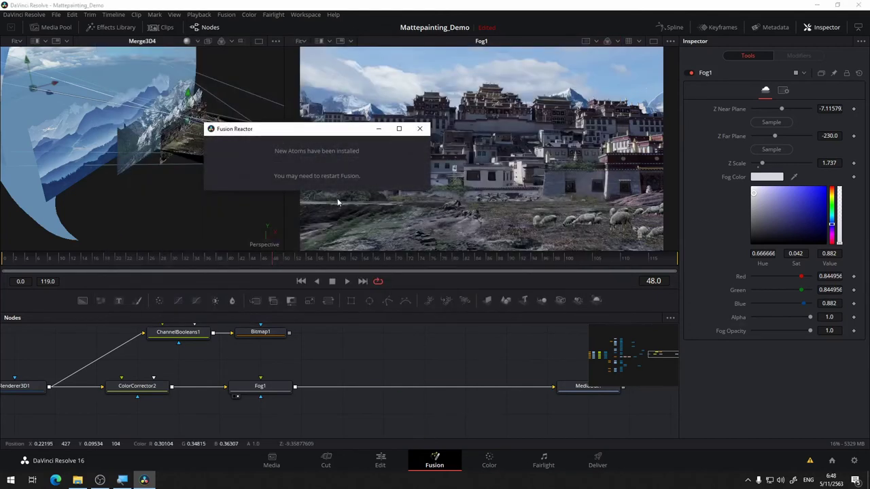
pyautogui.click(419, 129)
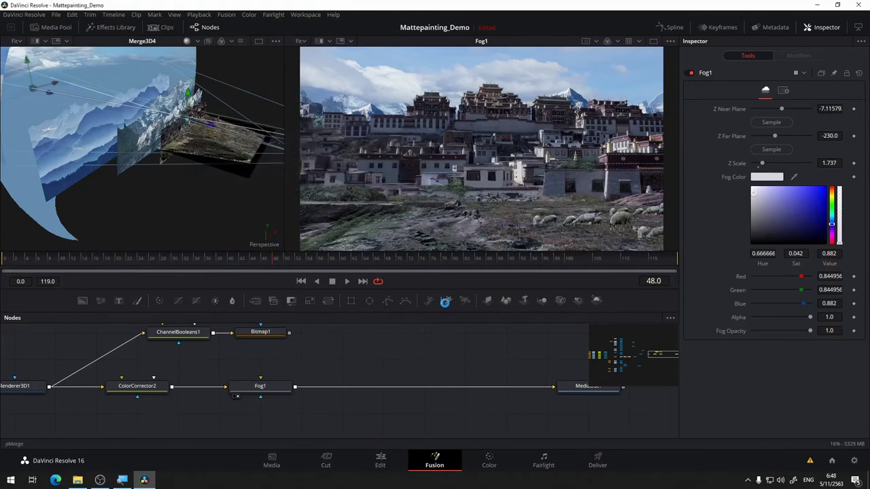
pyautogui.click(15, 14)
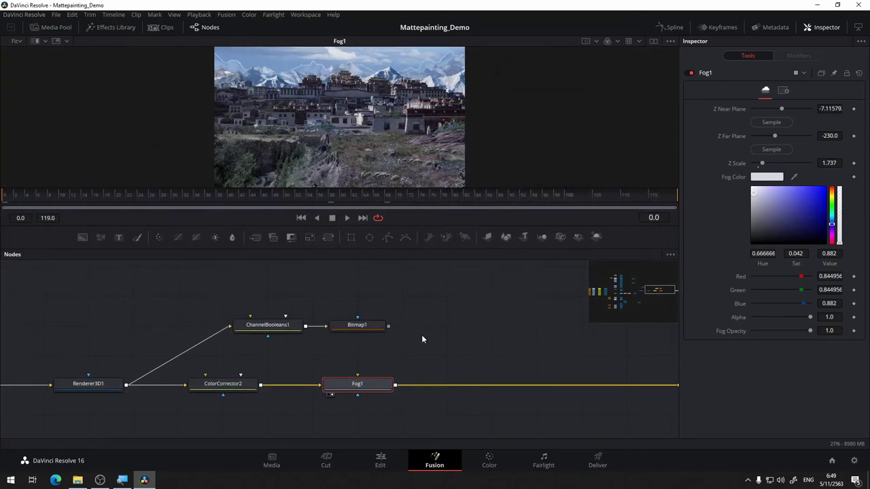
# Examine the outline artefact along the distant mountains in the outputs of Fog1, ColorCorrector2 and Renderer3D1
pyautogui.moveTo(442, 336); pyautogui.dragTo(315, 340)
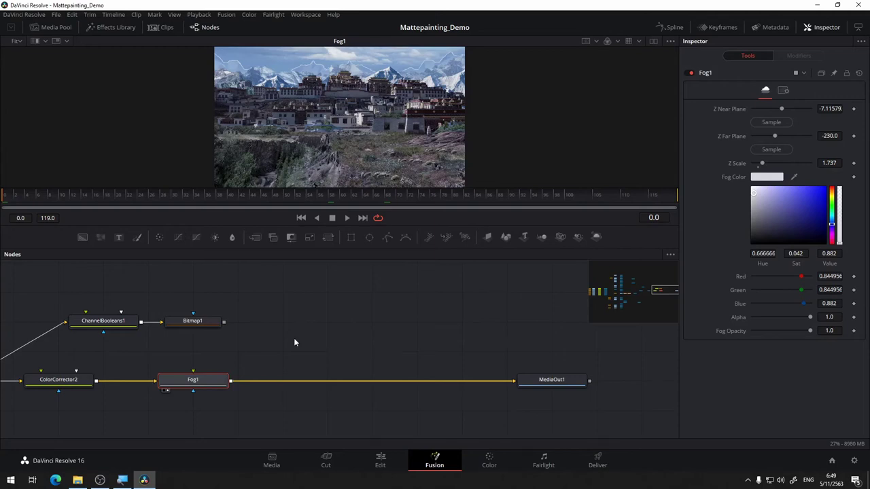
pyautogui.moveTo(295, 342); pyautogui.dragTo(483, 329)
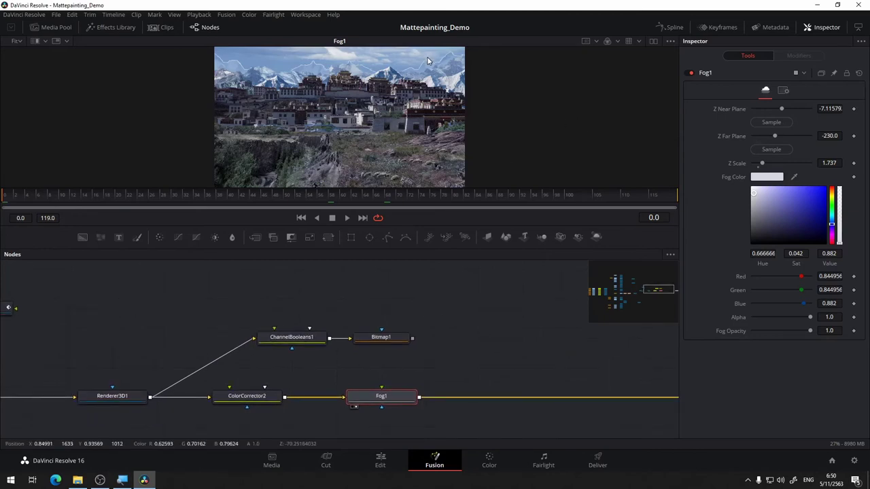
pyautogui.scroll(3, 426, 59)
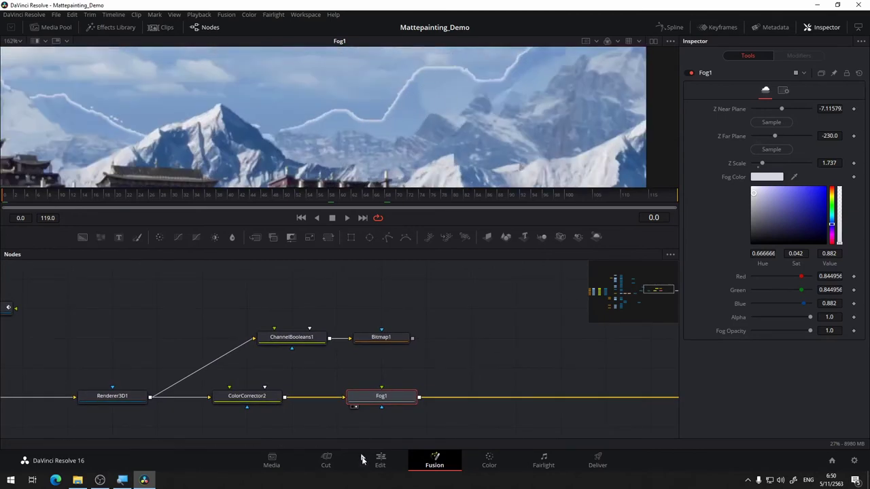
pyautogui.moveTo(279, 297); pyautogui.dragTo(392, 273)
pyautogui.moveTo(362, 373); pyautogui.dragTo(440, 139)
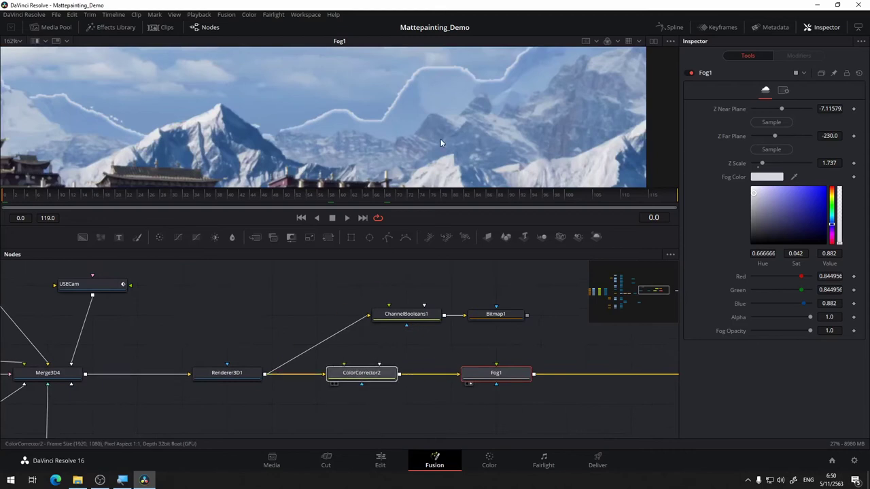
pyautogui.click(218, 373)
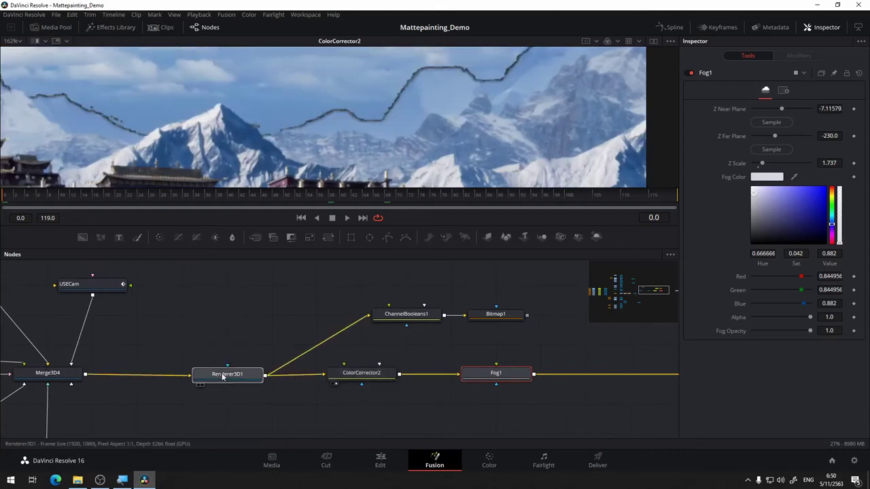
pyautogui.press('1')
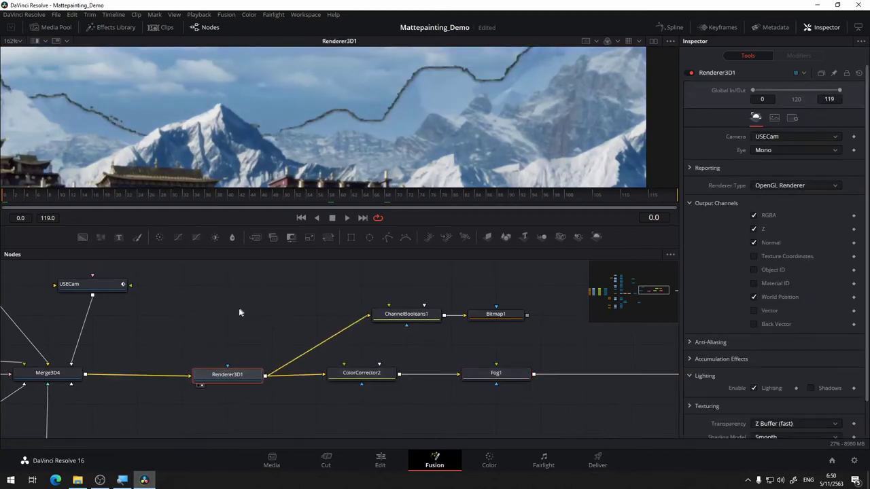
# Disconnect the image plane fed by BG1 from Merge3D3 to remove the outlined mountain layer from the scene
pyautogui.scroll(-2, 238, 313)
pyautogui.scroll(-2, 102, 394)
pyautogui.scroll(-5, 312, 128)
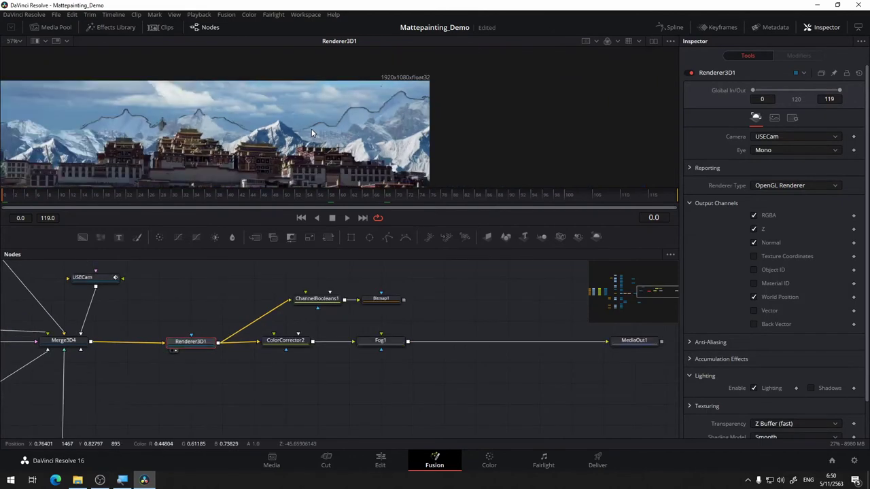
pyautogui.moveTo(151, 388); pyautogui.dragTo(385, 379)
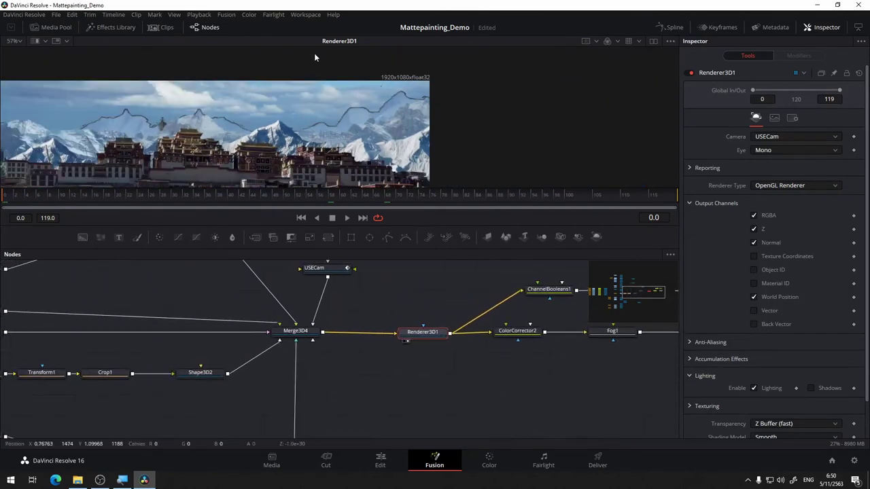
pyautogui.moveTo(175, 388); pyautogui.dragTo(389, 255)
pyautogui.moveTo(172, 355); pyautogui.dragTo(93, 325)
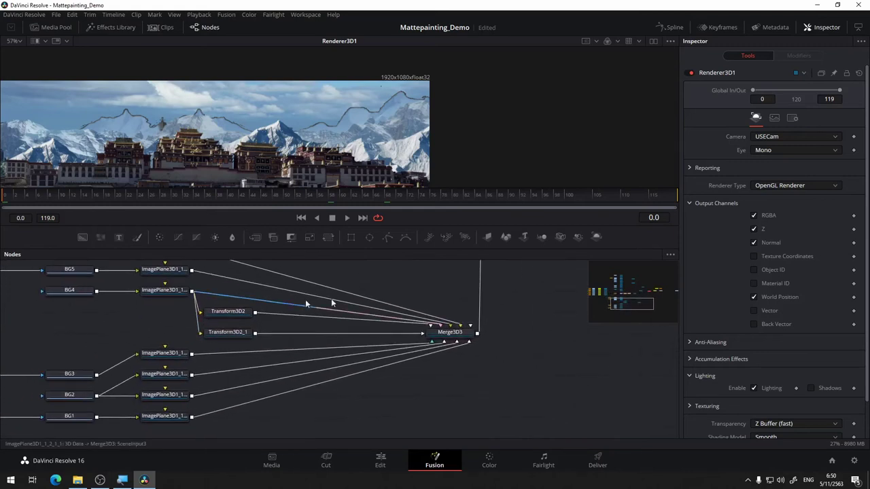
pyautogui.moveTo(165, 333); pyautogui.dragTo(339, 320)
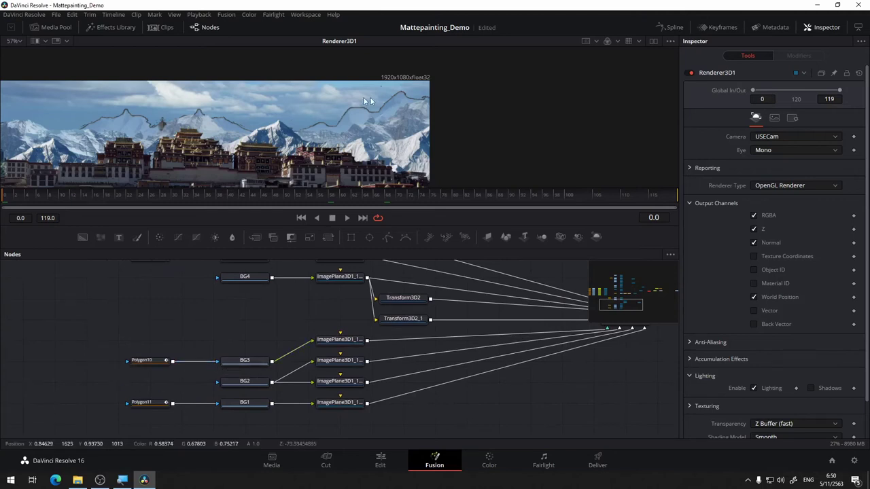
pyautogui.click(336, 403)
pyautogui.moveTo(468, 400); pyautogui.dragTo(318, 410)
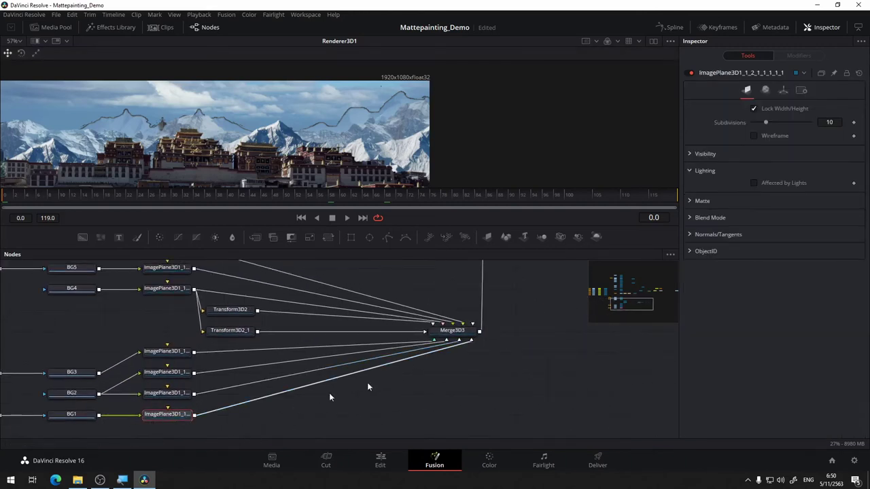
pyautogui.moveTo(449, 349); pyautogui.dragTo(436, 375)
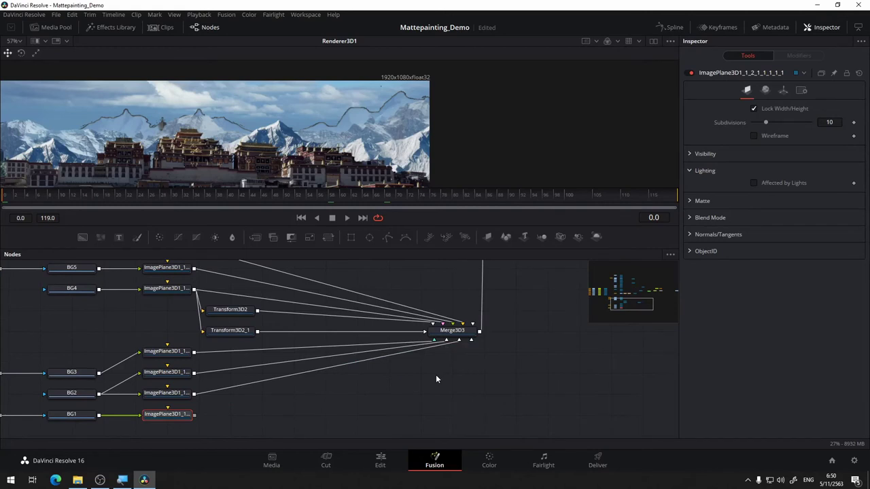
# Check the mountain skyline in the render and display the Fog1 output in the viewer
pyautogui.moveTo(543, 320); pyautogui.dragTo(359, 358)
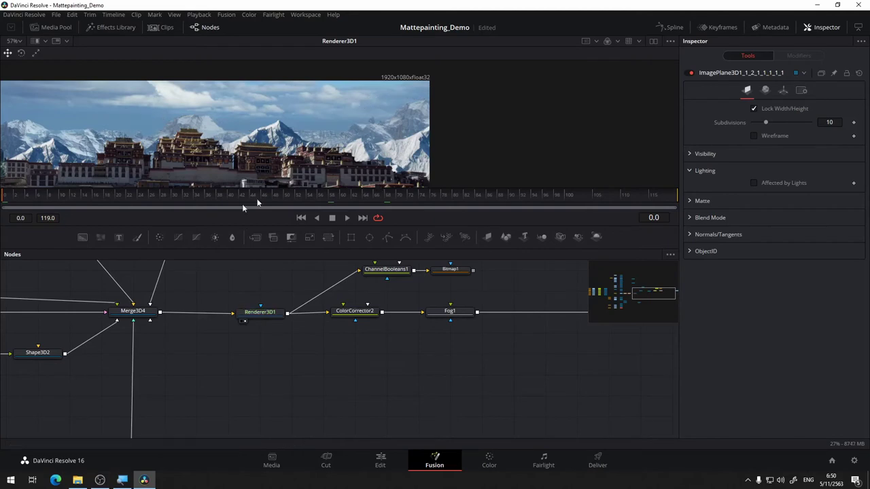
pyautogui.moveTo(343, 371); pyautogui.dragTo(91, 416)
pyautogui.moveTo(286, 305); pyautogui.dragTo(407, 270)
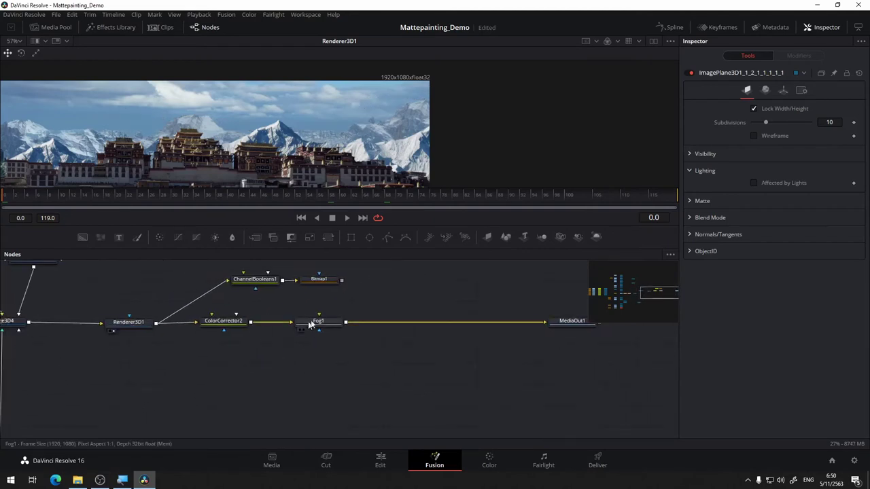
pyautogui.moveTo(317, 325); pyautogui.dragTo(336, 167)
pyautogui.moveTo(235, 380); pyautogui.dragTo(347, 351)
pyautogui.moveTo(320, 140); pyautogui.dragTo(443, 128)
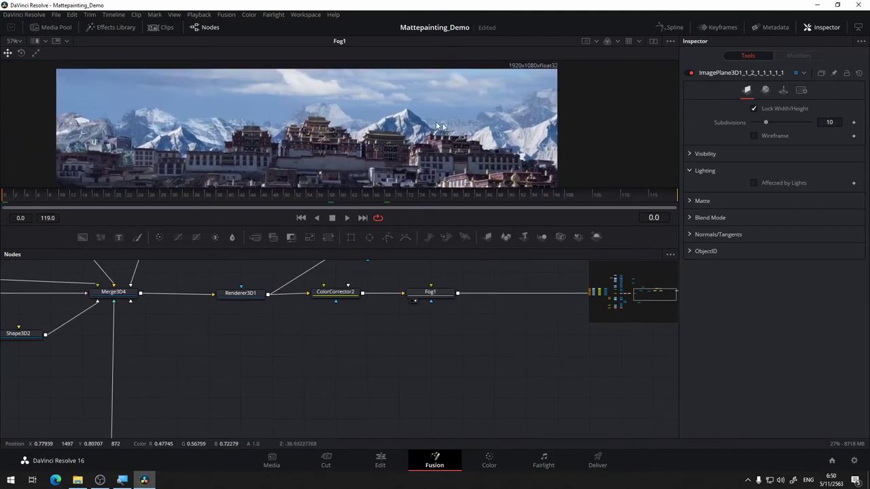
# Turn the Fog1 node off and on again to compare the image with and without fog
pyautogui.moveTo(453, 335); pyautogui.dragTo(407, 364)
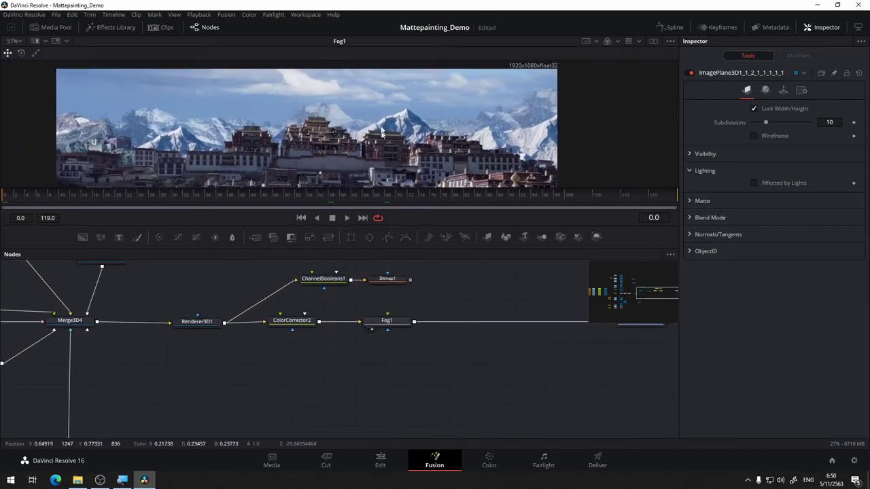
pyautogui.moveTo(467, 356); pyautogui.dragTo(371, 390)
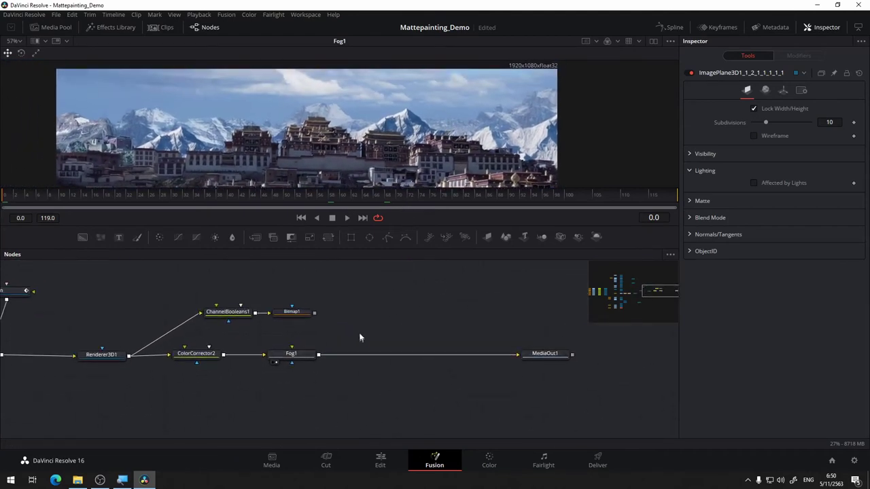
pyautogui.click(293, 360)
pyautogui.click(691, 73)
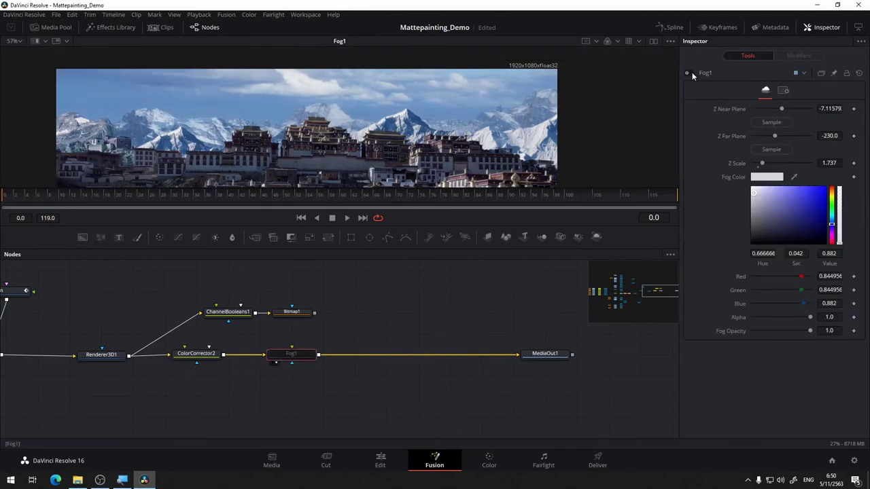
pyautogui.click(692, 72)
# Enlarge the viewer area at the expense of the node graph so the matte painting is shown larger
pyautogui.moveTo(355, 161); pyautogui.dragTo(365, 107)
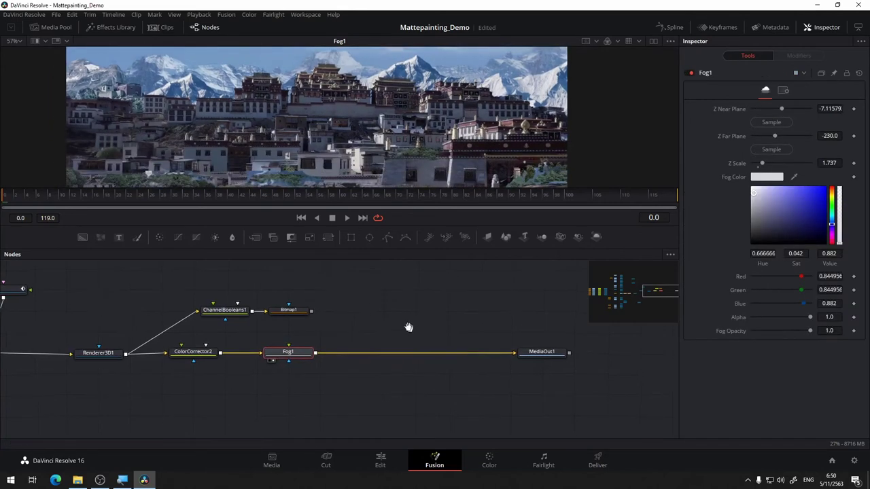
pyautogui.moveTo(408, 326); pyautogui.dragTo(394, 290)
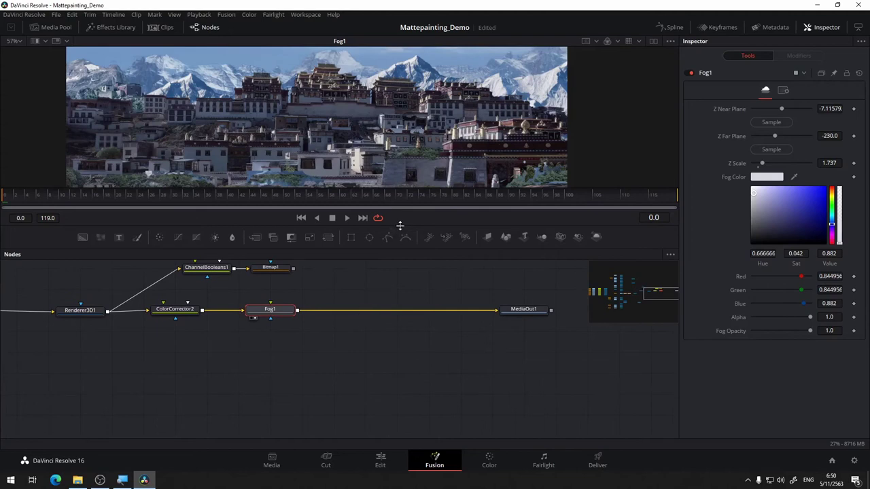
pyautogui.moveTo(400, 225); pyautogui.dragTo(391, 344)
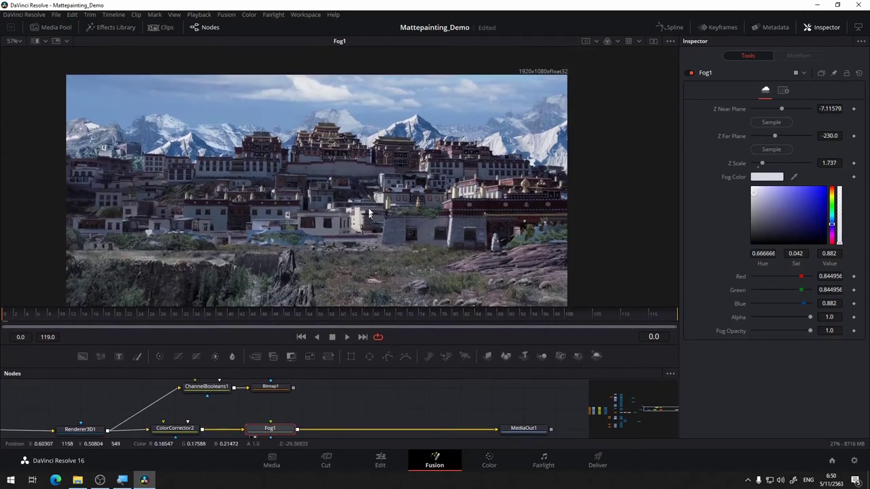
# Make room before Fog1, insert a Color Curves node between ColorCorrector2 and Fog1, and show its output in the viewer
pyautogui.moveTo(369, 214); pyautogui.dragTo(390, 127)
pyautogui.scroll(-1, 390, 128)
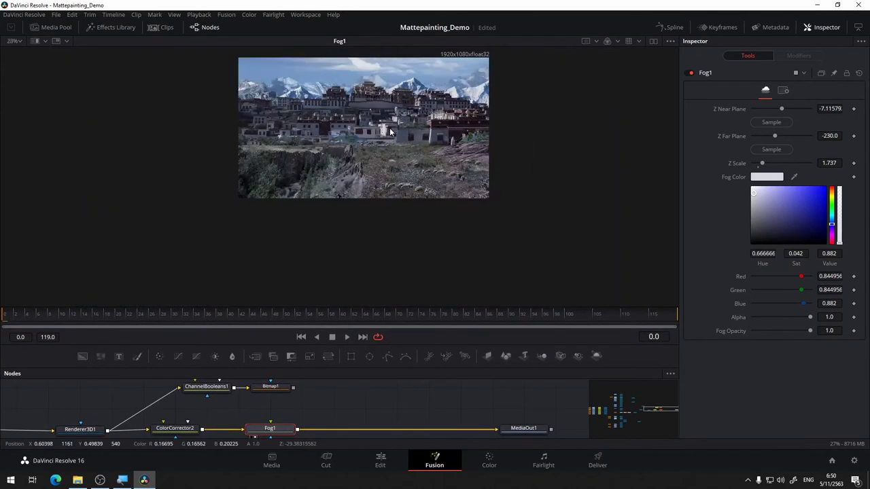
pyautogui.scroll(2, 391, 131)
pyautogui.moveTo(353, 417); pyautogui.dragTo(406, 365)
pyautogui.click(225, 384)
pyautogui.click(227, 401)
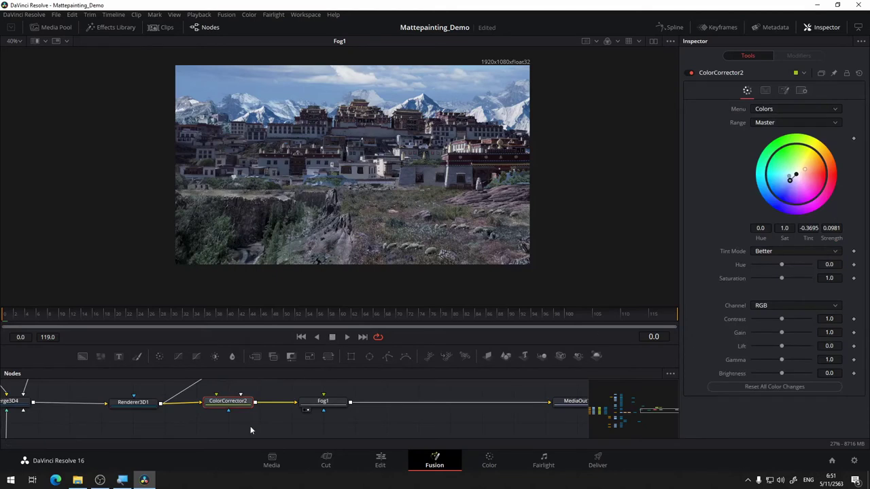
pyautogui.moveTo(423, 428); pyautogui.dragTo(342, 413)
pyautogui.moveTo(249, 392); pyautogui.dragTo(381, 392)
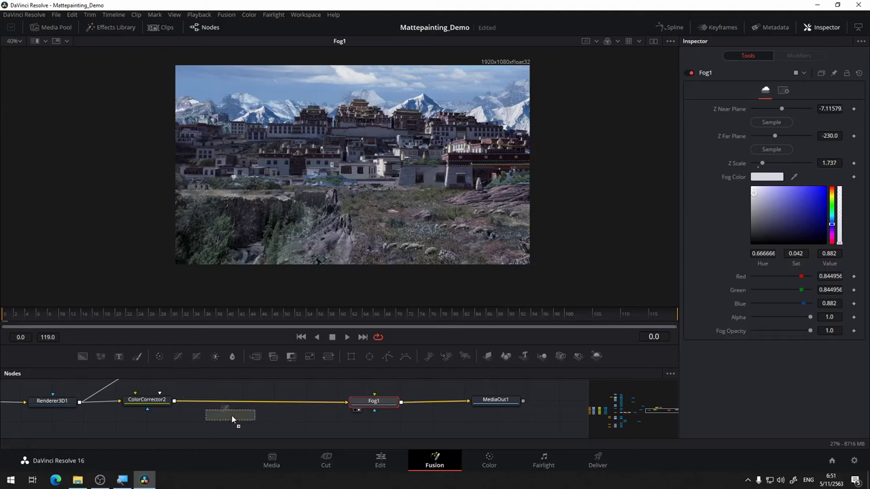
pyautogui.moveTo(231, 414); pyautogui.dragTo(243, 400)
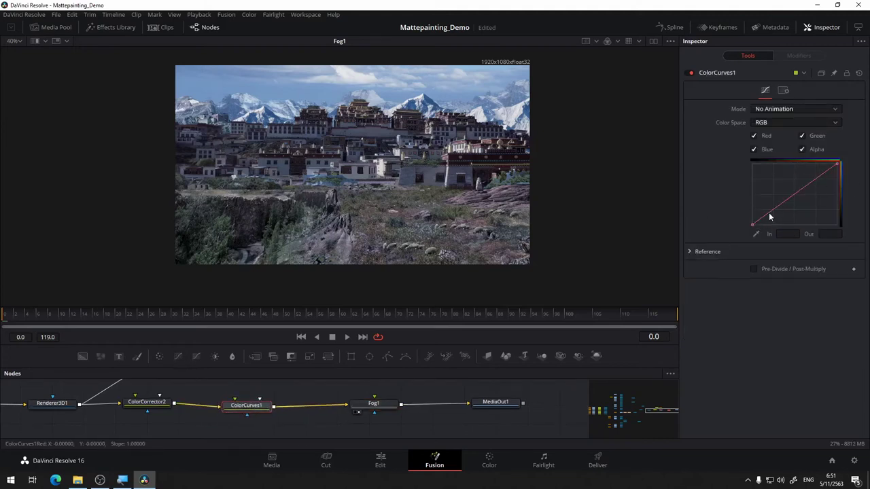
pyautogui.moveTo(259, 409); pyautogui.dragTo(319, 204)
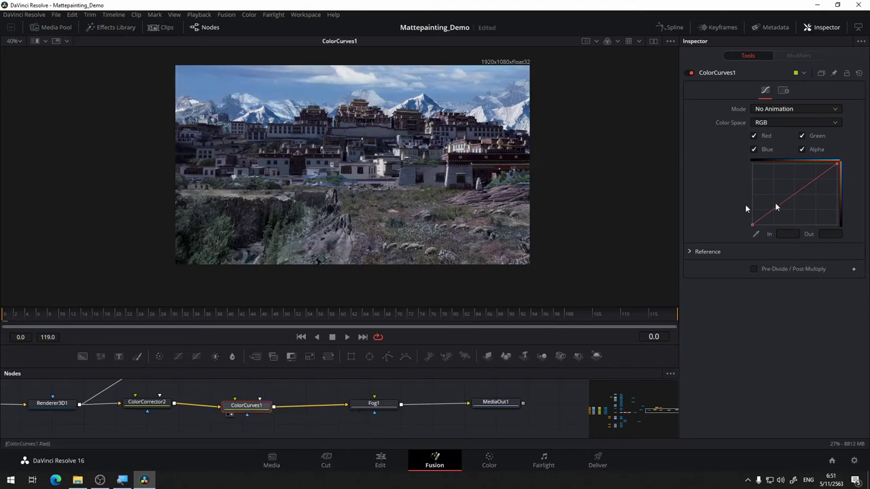
# Shape the ColorCurves1 RGB curve by darkening the deepest shadows, raising the midtones and slightly lowering the white point
pyautogui.moveTo(776, 207); pyautogui.dragTo(766, 223)
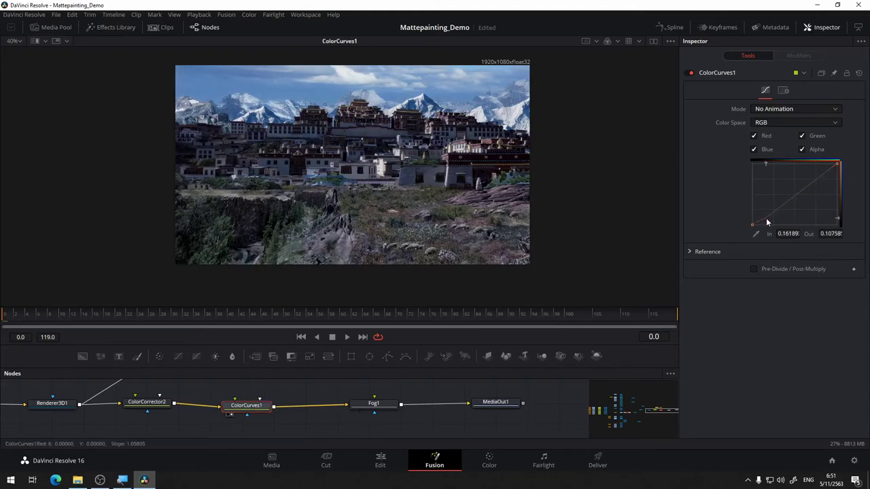
pyautogui.moveTo(815, 179)
pyautogui.mouseDown()
pyautogui.moveTo(811, 172)
pyautogui.moveTo(820, 175)
pyautogui.mouseUp()
pyautogui.moveTo(783, 204); pyautogui.dragTo(761, 218)
pyautogui.moveTo(801, 188)
pyautogui.mouseDown()
pyautogui.moveTo(807, 190)
pyautogui.moveTo(801, 186)
pyautogui.mouseUp()
pyautogui.moveTo(838, 163); pyautogui.dragTo(837, 169)
pyautogui.moveTo(752, 225); pyautogui.dragTo(755, 225)
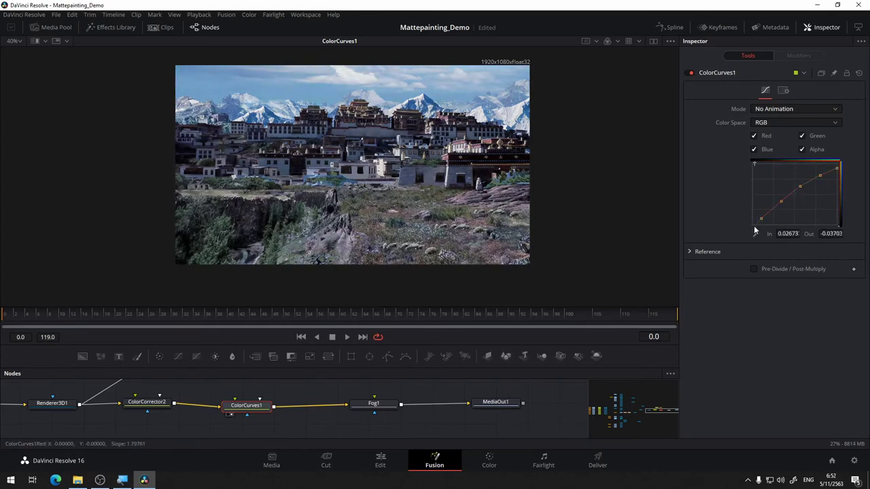
pyautogui.click(780, 201)
pyautogui.click(820, 176)
# Display the Renderer3D1 output and examine the blue patches at the base of the village buildings
pyautogui.scroll(2, 302, 206)
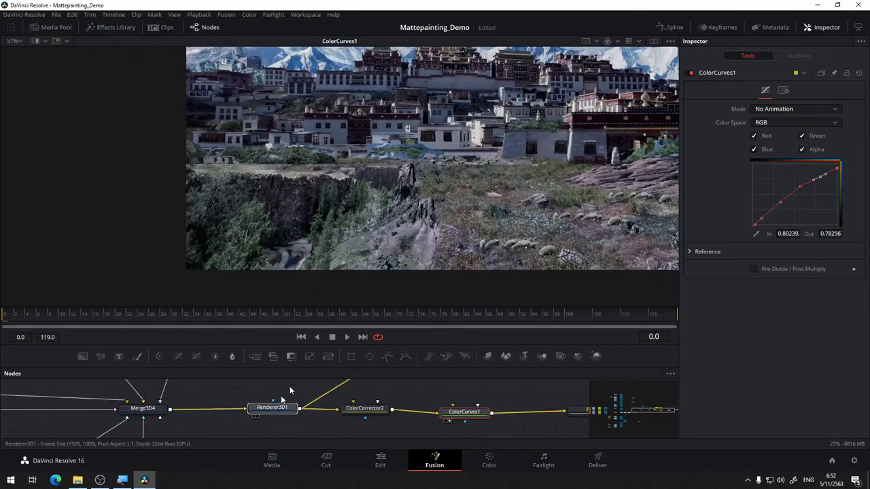
pyautogui.hscroll(-5, 290, 415)
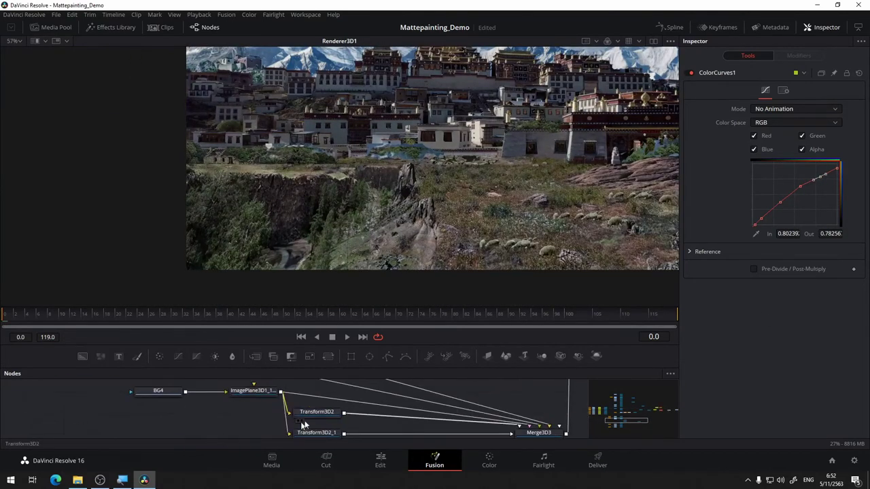
pyautogui.hscroll(5, 415, 419)
pyautogui.scroll(-3, 234, 401)
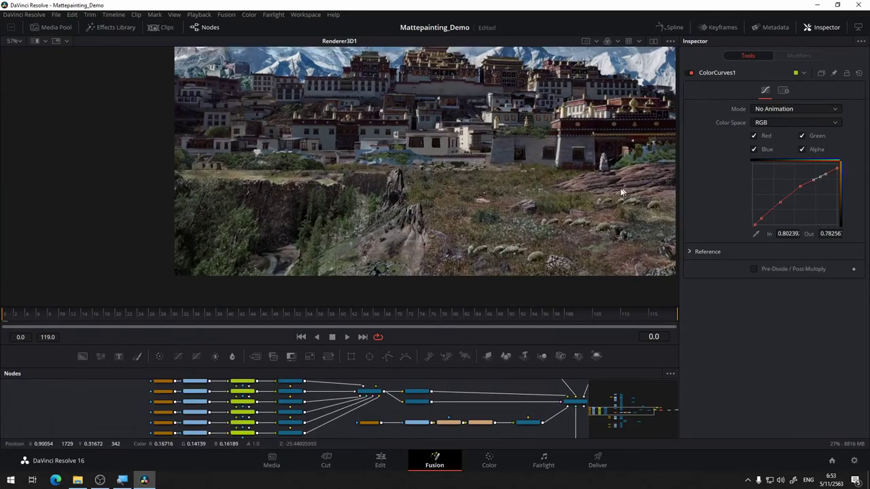
pyautogui.scroll(3, 519, 231)
pyautogui.scroll(3, 358, 289)
pyautogui.scroll(-2, 334, 233)
pyautogui.scroll(2, 286, 406)
pyautogui.moveTo(286, 406); pyautogui.dragTo(344, 398)
pyautogui.scroll(-2, 327, 407)
pyautogui.scroll(3, 468, 407)
pyautogui.moveTo(475, 407); pyautogui.dragTo(372, 395)
# Trace the image planes fed by BG3 and BG2 into Merge3D3 and inspect the blue artefact area up close
pyautogui.hscroll(-6, 371, 394)
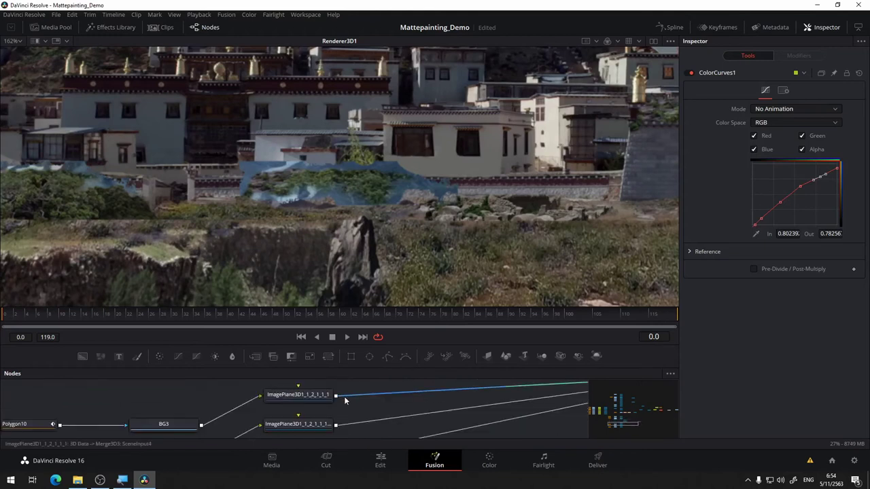
pyautogui.moveTo(358, 343); pyautogui.dragTo(350, 345)
pyautogui.moveTo(460, 431); pyautogui.dragTo(170, 452)
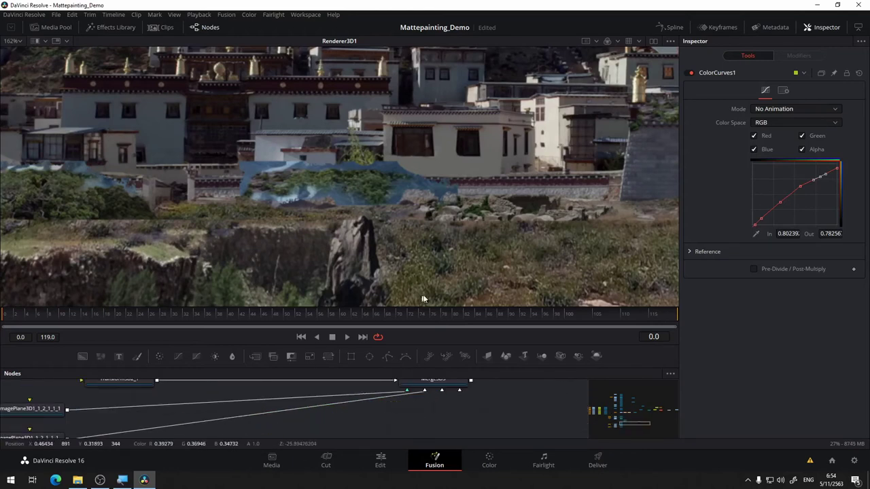
pyautogui.scroll(-2, 462, 227)
pyautogui.scroll(-4, 336, 408)
pyautogui.scroll(4, 337, 408)
pyautogui.moveTo(388, 366); pyautogui.dragTo(389, 247)
pyautogui.scroll(-3, 384, 324)
pyautogui.moveTo(385, 324); pyautogui.dragTo(350, 411)
pyautogui.scroll(3, 350, 411)
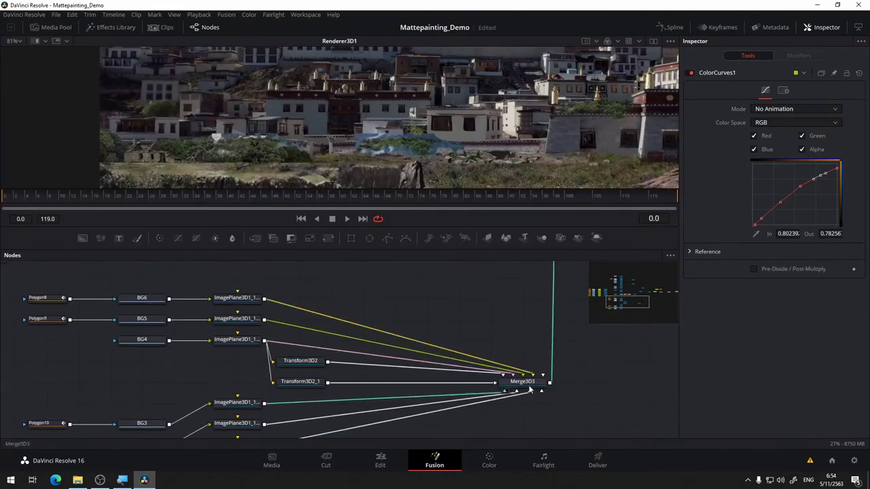
pyautogui.moveTo(522, 381); pyautogui.dragTo(361, 159)
pyautogui.moveTo(454, 315); pyautogui.dragTo(368, 423)
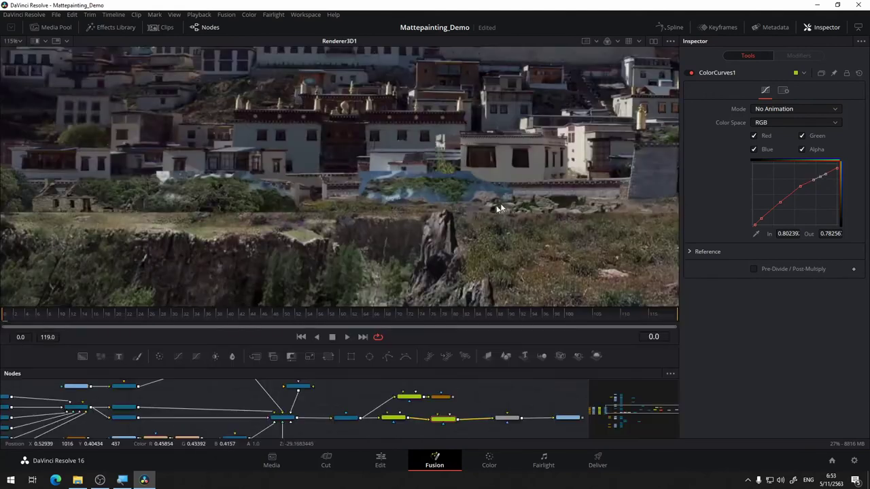
pyautogui.hotkey('ctrl', 'f')
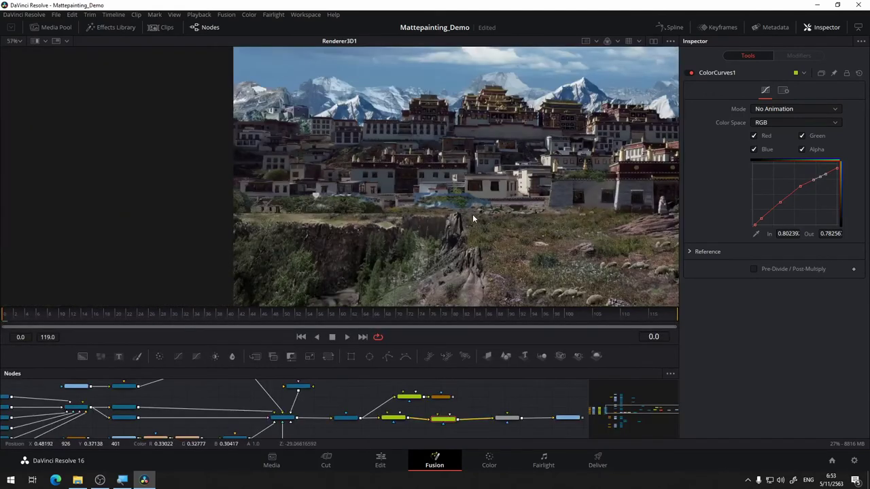
pyautogui.scroll(6, 473, 219)
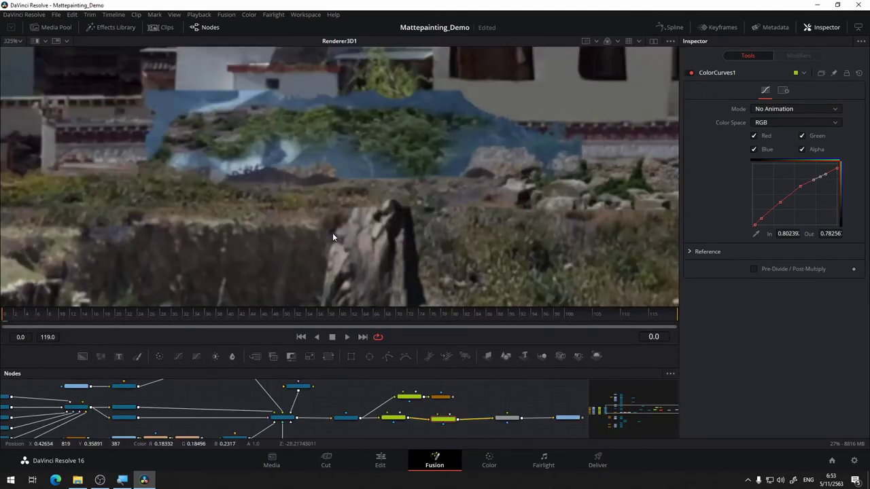
pyautogui.scroll(-3, 332, 232)
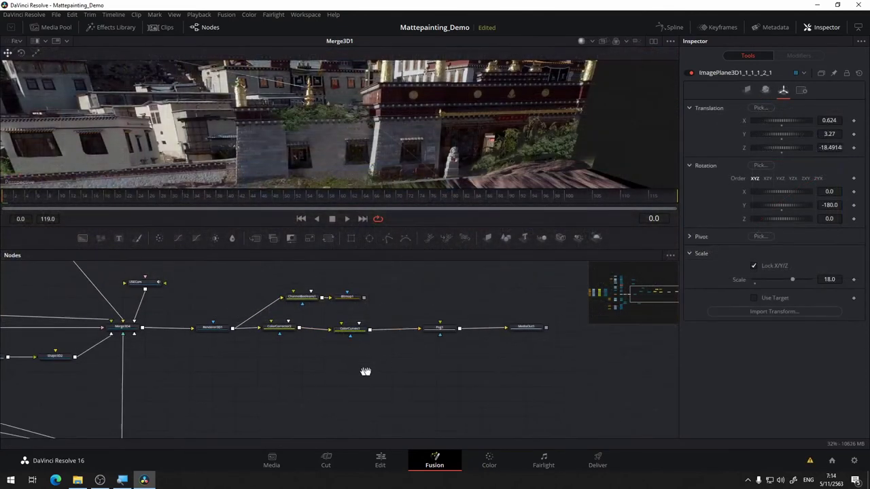
# Show Renderer3D1 in the viewer instead of Merge3D1 and inspect the temple and surrounding buildings in the render
pyautogui.moveTo(365, 371); pyautogui.dragTo(461, 377)
pyautogui.click(308, 333)
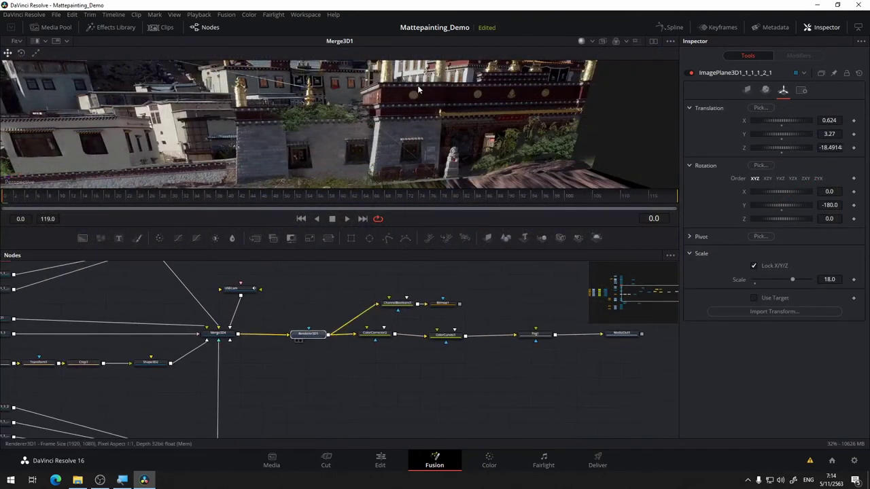
pyautogui.moveTo(307, 334); pyautogui.dragTo(418, 88)
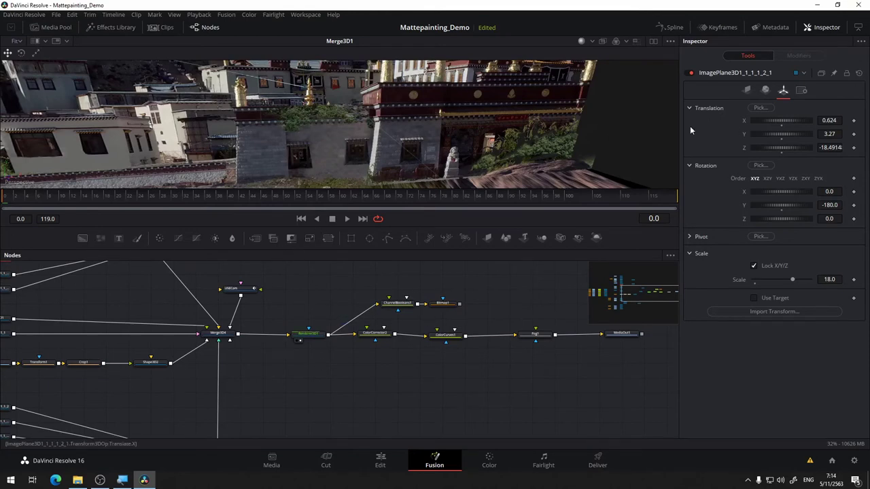
pyautogui.press('1')
pyautogui.scroll(2, 432, 124)
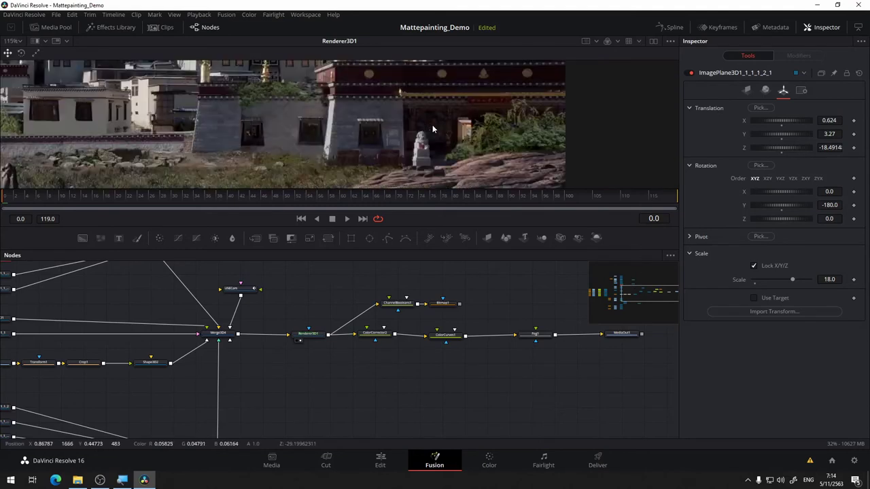
pyautogui.scroll(-5, 432, 124)
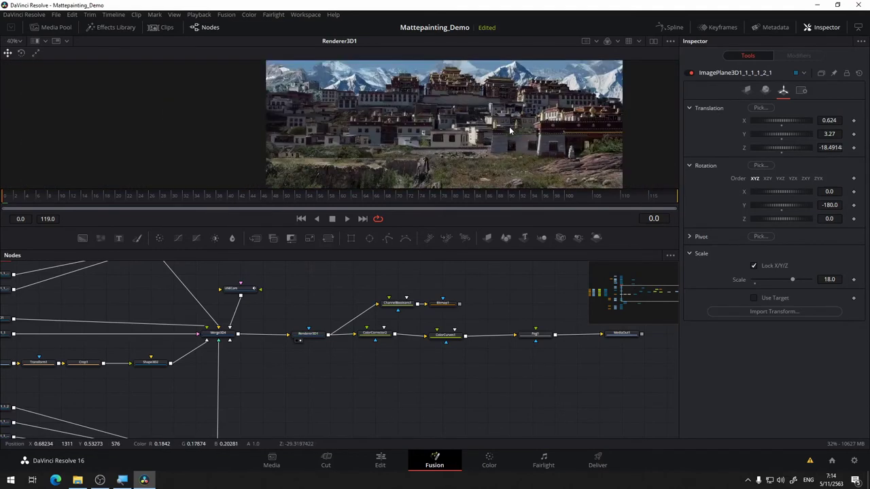
pyautogui.scroll(2, 494, 146)
pyautogui.moveTo(494, 147); pyautogui.dragTo(242, 184)
# Reconnect the image plane fed by BG1 to Merge3D3 to bring its mountain layer back into the scene
pyautogui.moveTo(305, 418); pyautogui.dragTo(561, 310)
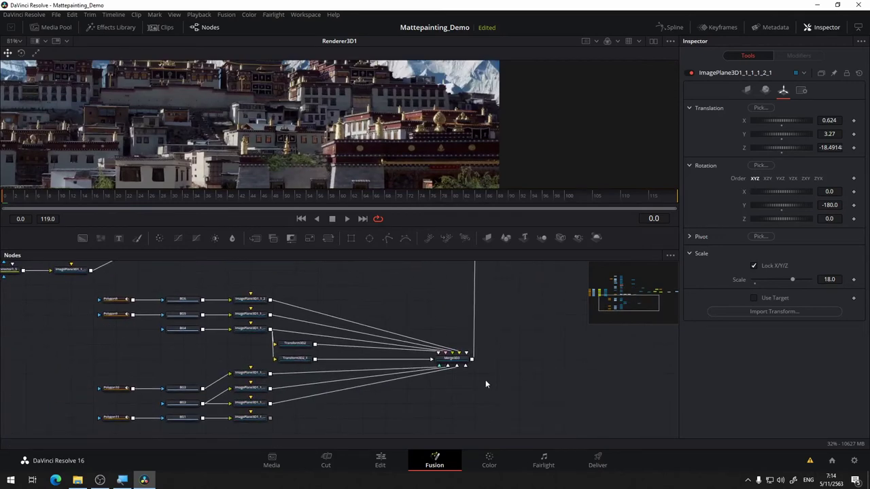
pyautogui.moveTo(465, 394); pyautogui.dragTo(542, 309)
pyautogui.moveTo(432, 354); pyautogui.dragTo(400, 371)
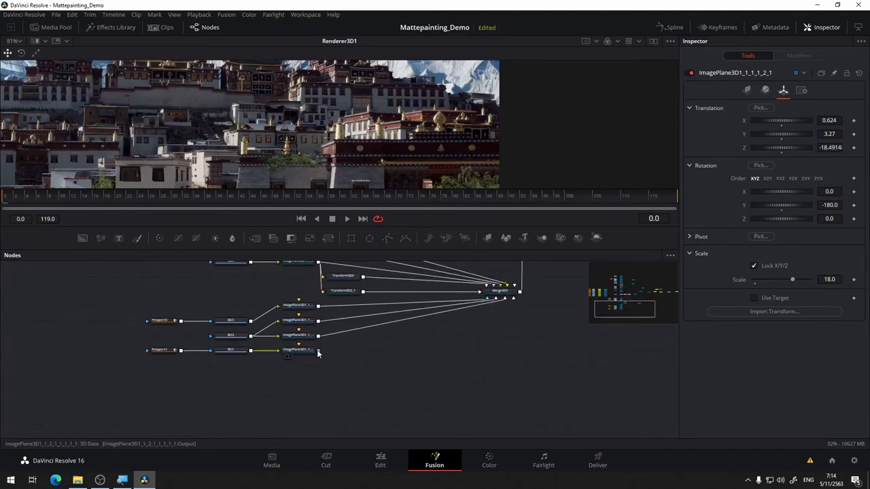
pyautogui.moveTo(318, 353); pyautogui.dragTo(508, 297)
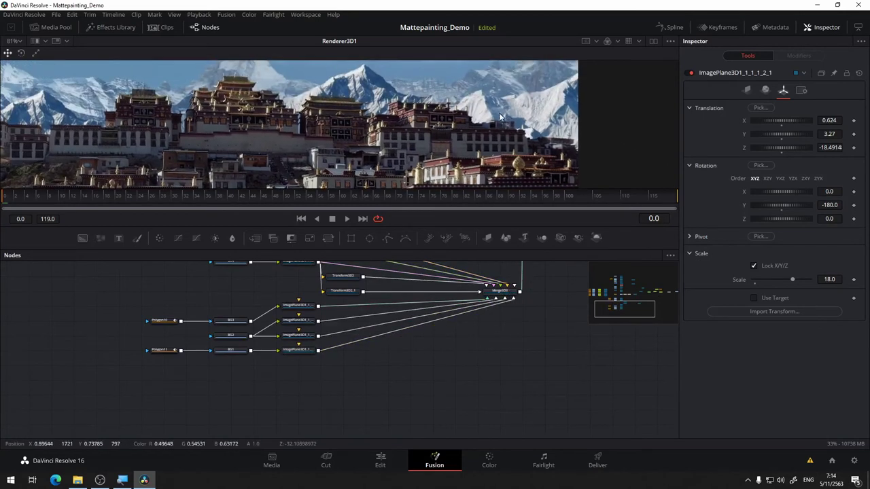
pyautogui.scroll(-2, 484, 117)
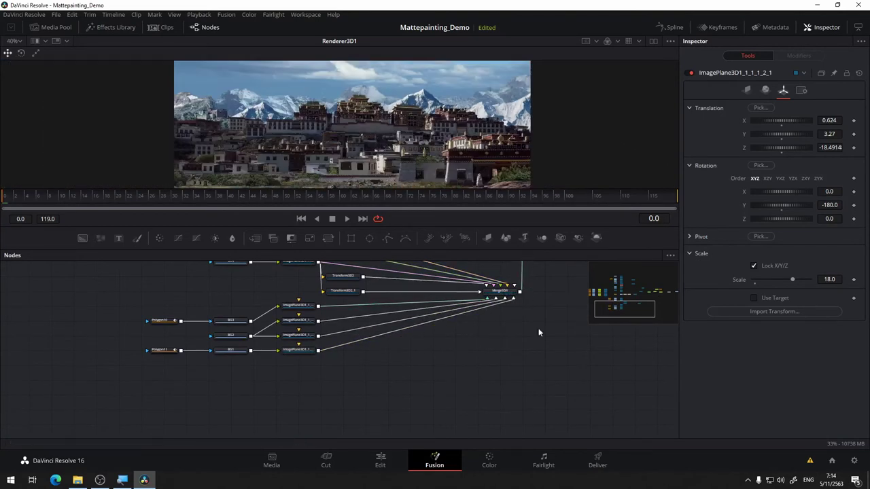
# Examine the mountains against the sky in the render, then compare them in the Fog1 output
pyautogui.moveTo(538, 332); pyautogui.dragTo(350, 344)
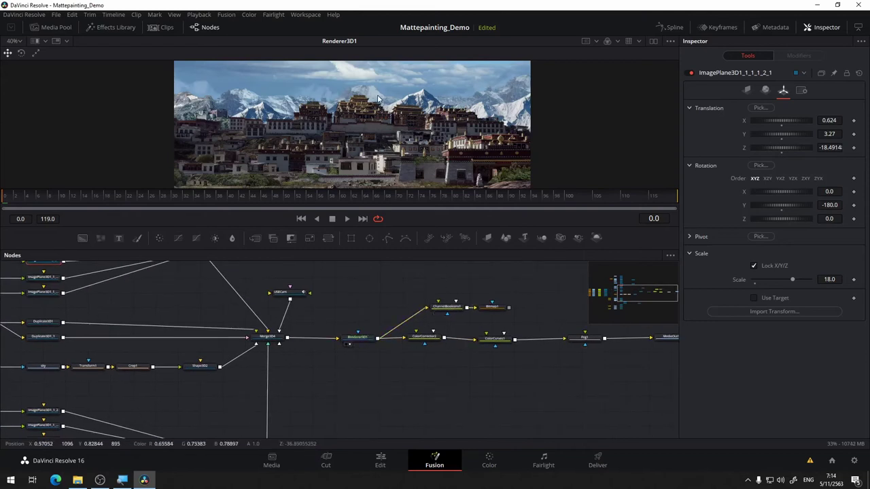
pyautogui.scroll(4, 226, 169)
pyautogui.moveTo(399, 155); pyautogui.dragTo(417, 114)
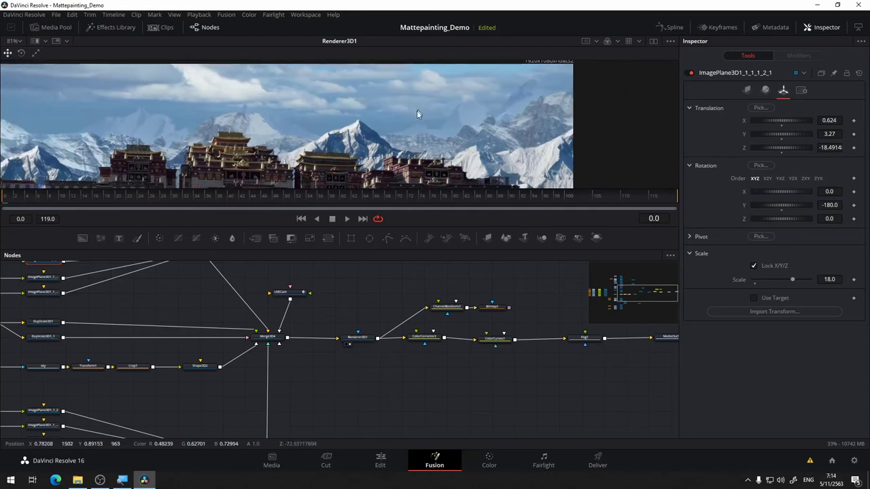
pyautogui.scroll(-2, 405, 153)
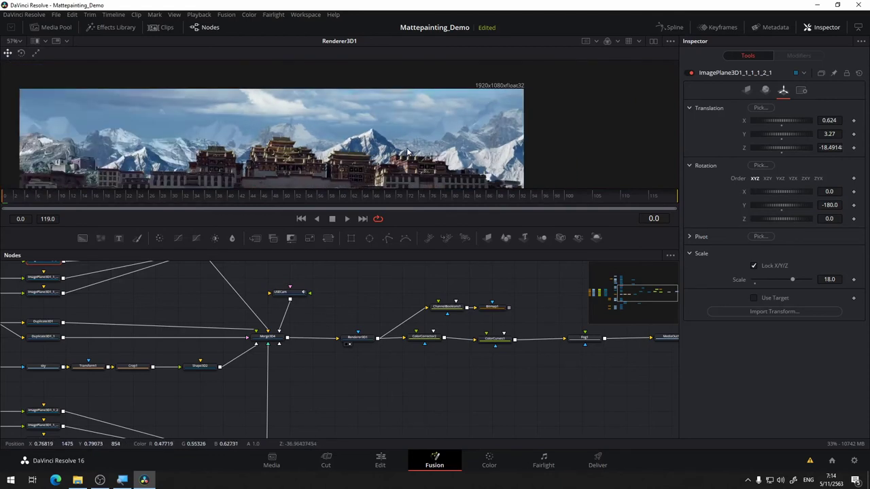
pyautogui.moveTo(407, 152); pyautogui.dragTo(398, 89)
pyautogui.moveTo(463, 365); pyautogui.dragTo(408, 363)
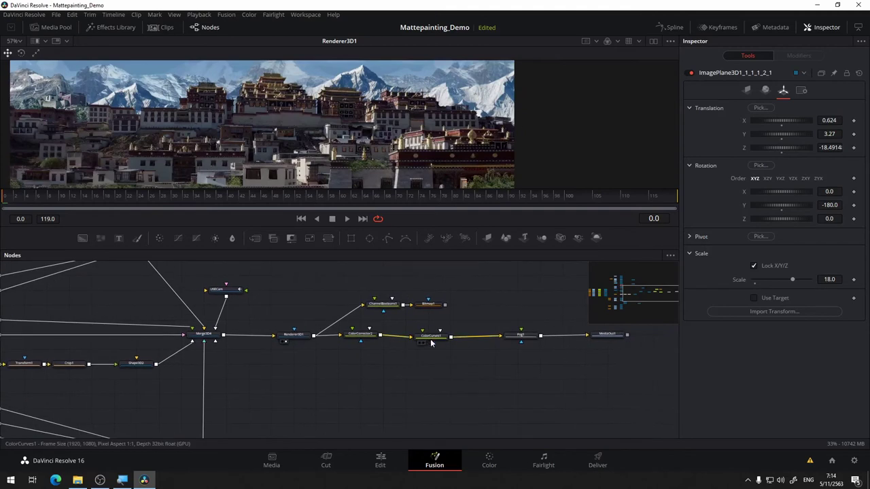
pyautogui.click(521, 335)
pyautogui.press('1')
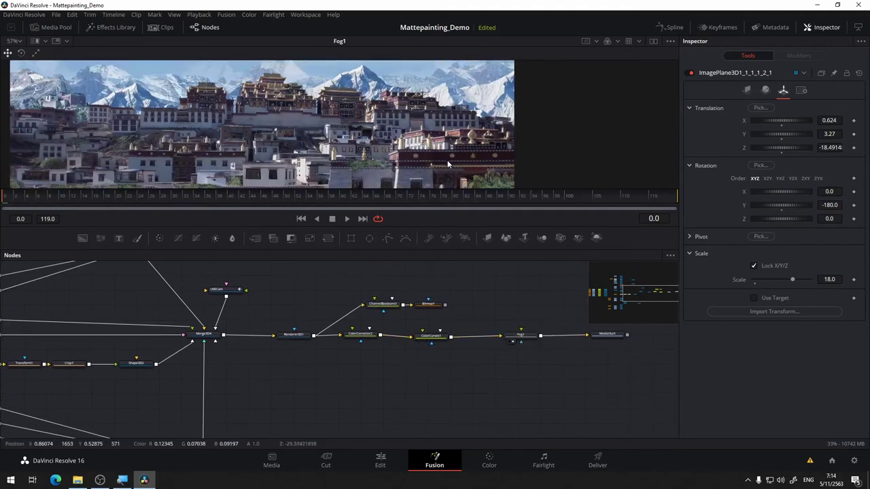
pyautogui.moveTo(434, 162); pyautogui.dragTo(509, 118)
pyautogui.scroll(-1, 533, 84)
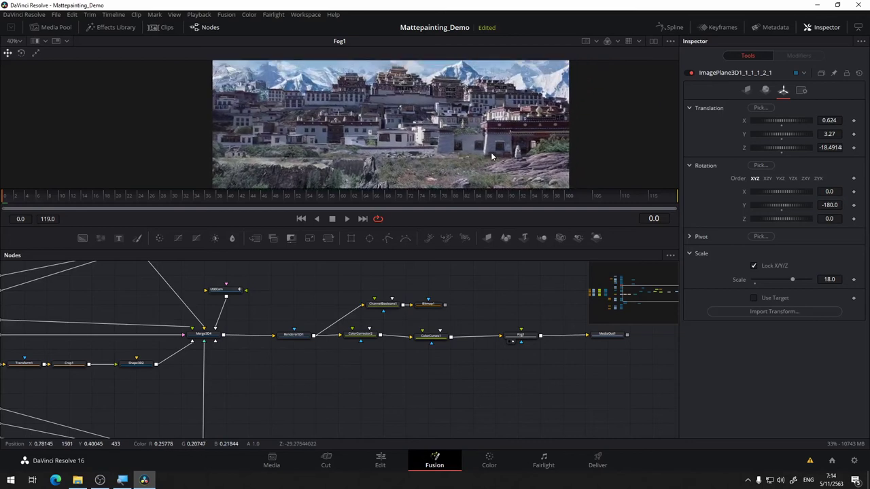
# Deepen the shadows in ColorCurves1 by adjusting the curve's low end, placing a point at about 0.146 in and 0.100 out
pyautogui.click(435, 339)
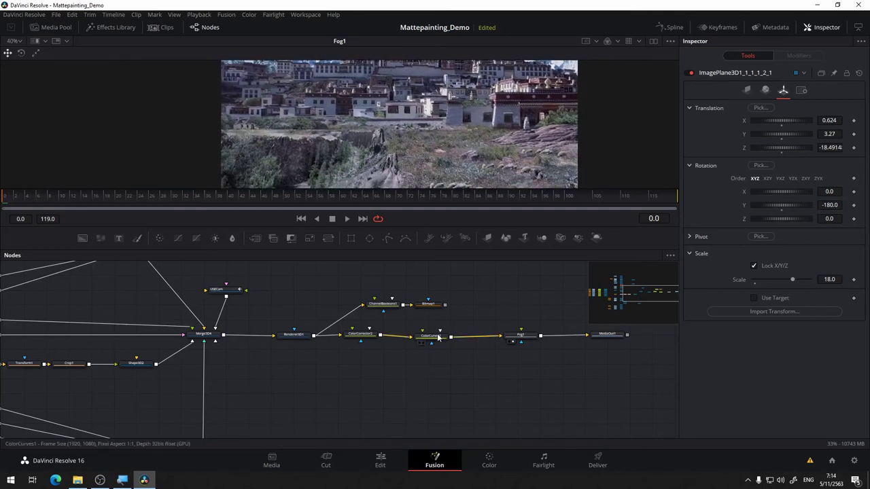
pyautogui.moveTo(438, 337); pyautogui.dragTo(440, 335)
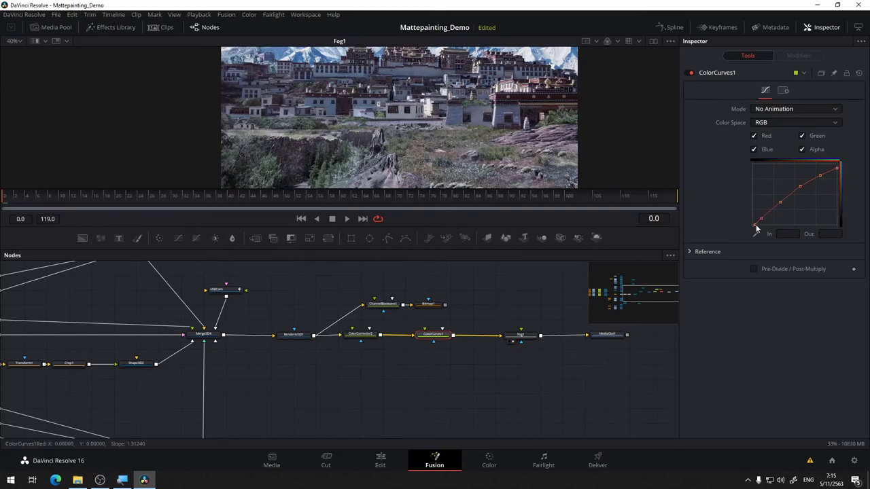
pyautogui.moveTo(756, 228); pyautogui.dragTo(764, 221)
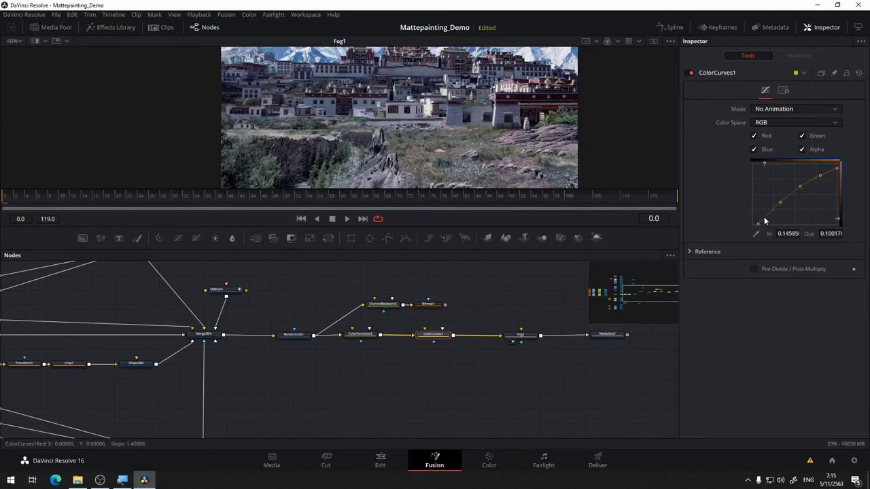
pyautogui.moveTo(556, 157)
pyautogui.mouseDown()
pyautogui.moveTo(560, 127)
pyautogui.moveTo(547, 146)
pyautogui.mouseUp()
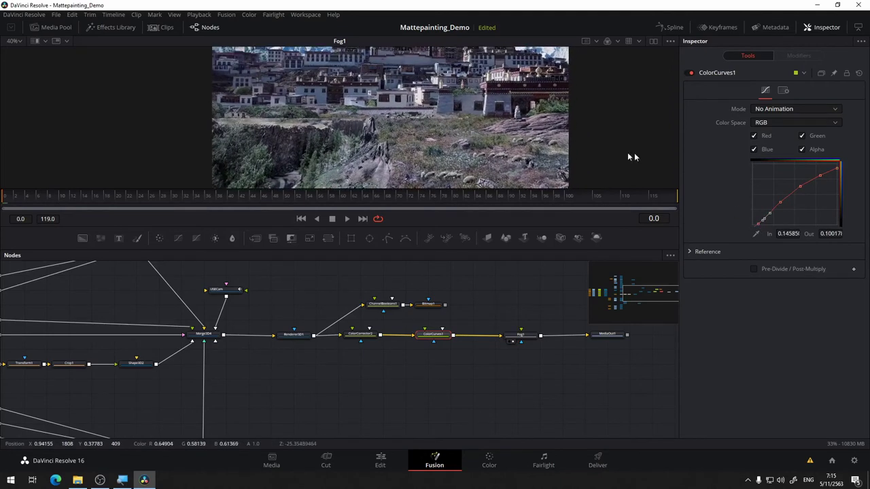
# Compare the image with ColorCurves1 off and on, and adjust the curve's high end with a point at about 1.011 in and 0.941 out
pyautogui.click(689, 74)
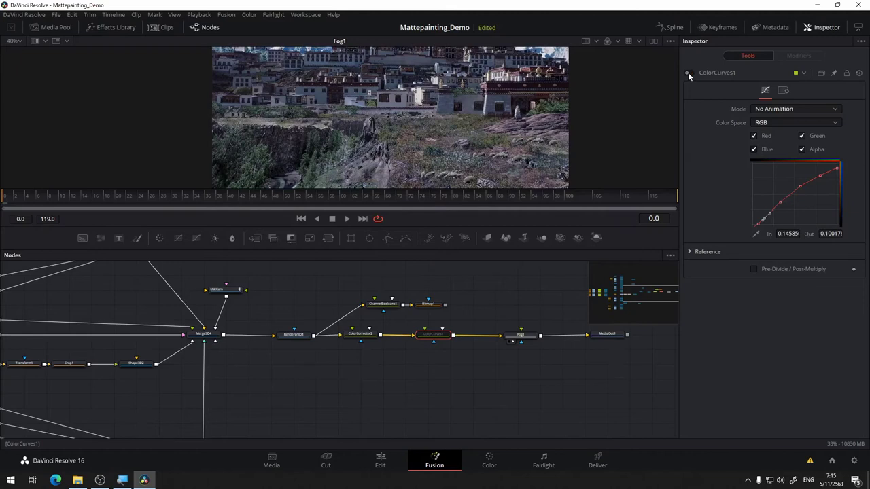
pyautogui.click(689, 74)
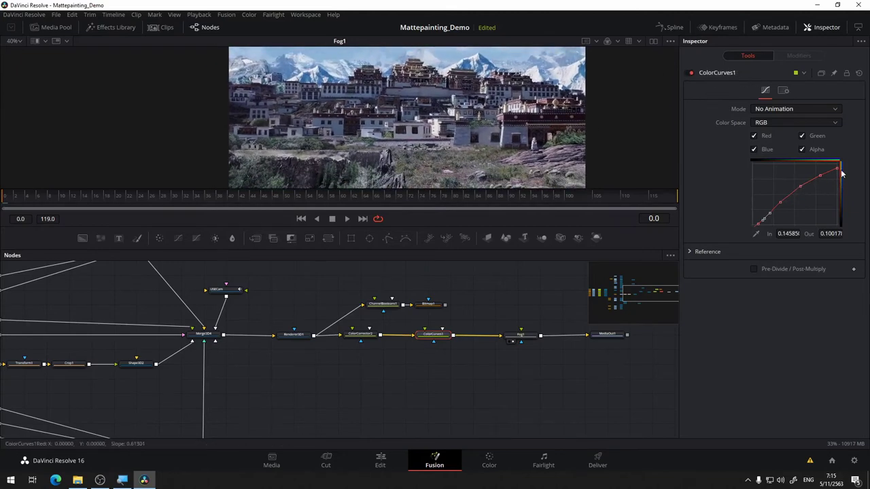
pyautogui.moveTo(836, 170); pyautogui.dragTo(838, 170)
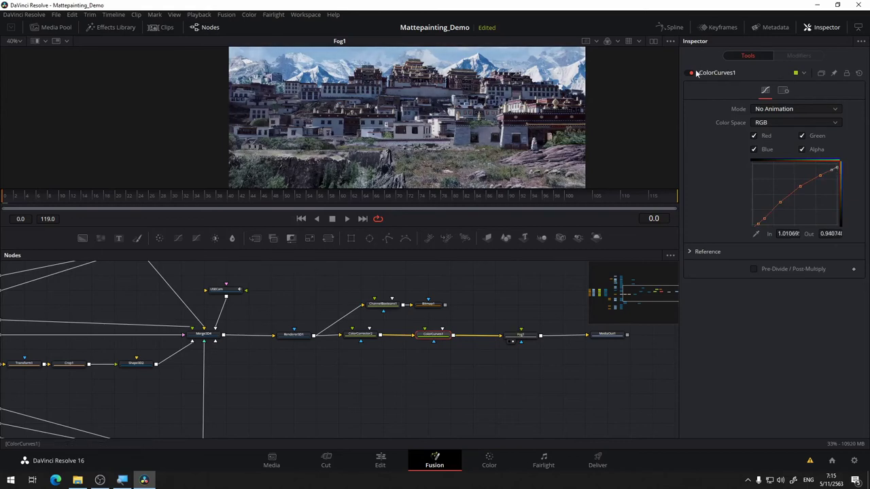
pyautogui.scroll(2, 413, 109)
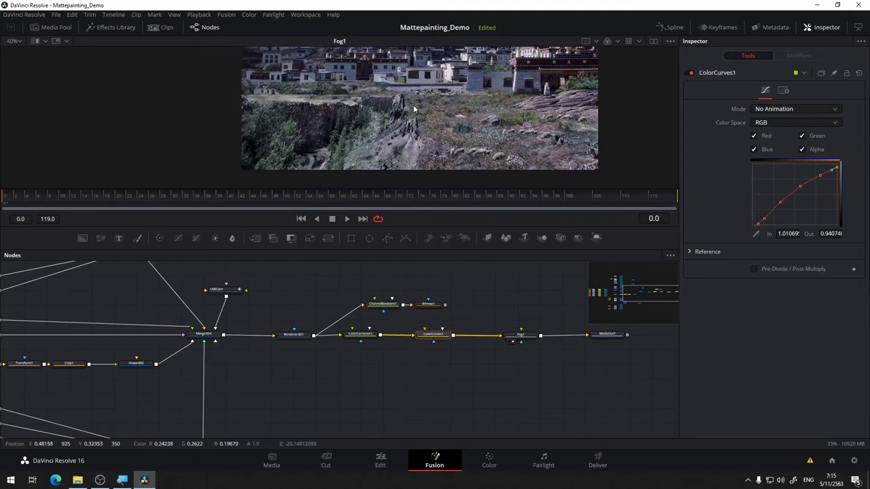
pyautogui.moveTo(414, 108); pyautogui.dragTo(371, 115)
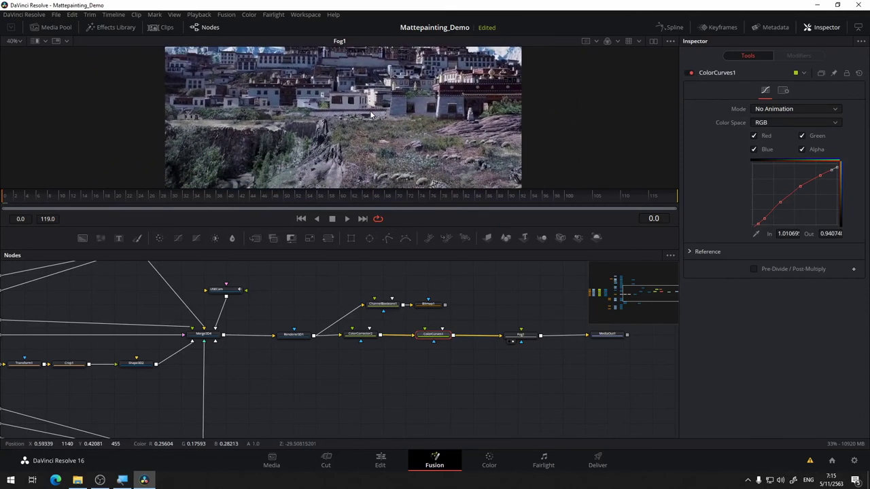
# Adjust ColorCorrector2's master tint to about -0.404 with strength 0.058 and compare the image with the correction off and on
pyautogui.click(366, 335)
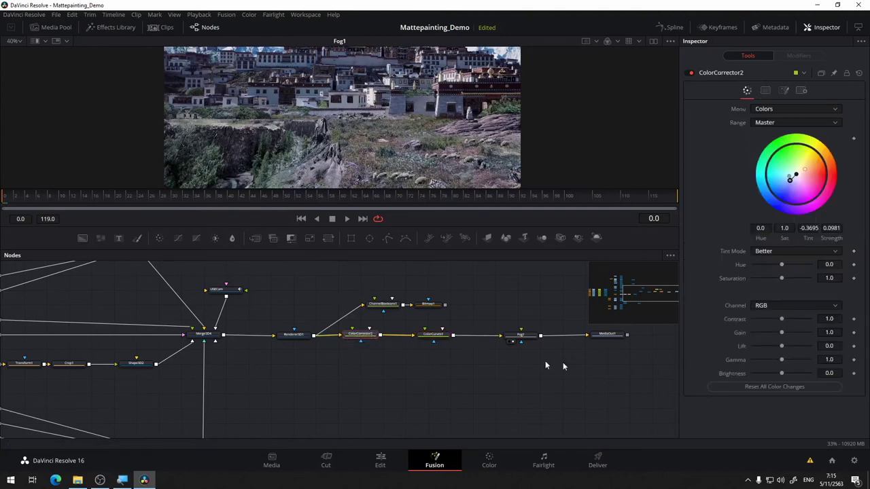
pyautogui.moveTo(476, 61); pyautogui.dragTo(511, 49)
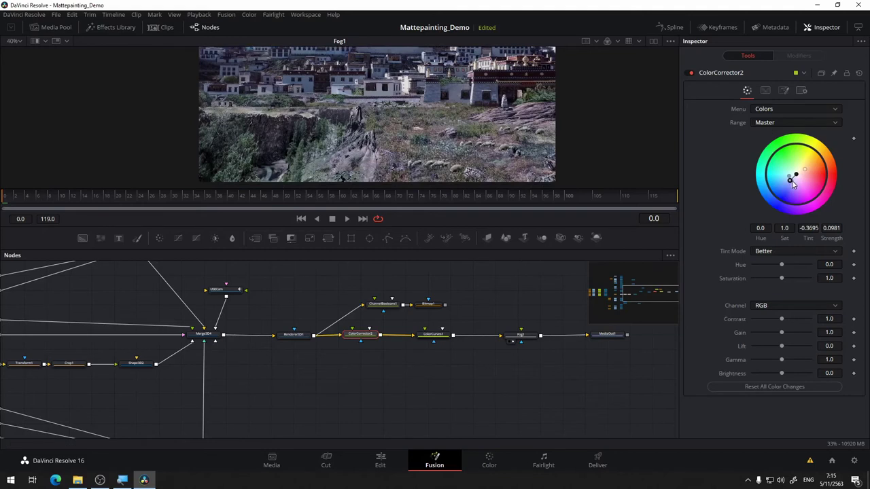
pyautogui.moveTo(792, 181); pyautogui.dragTo(789, 180)
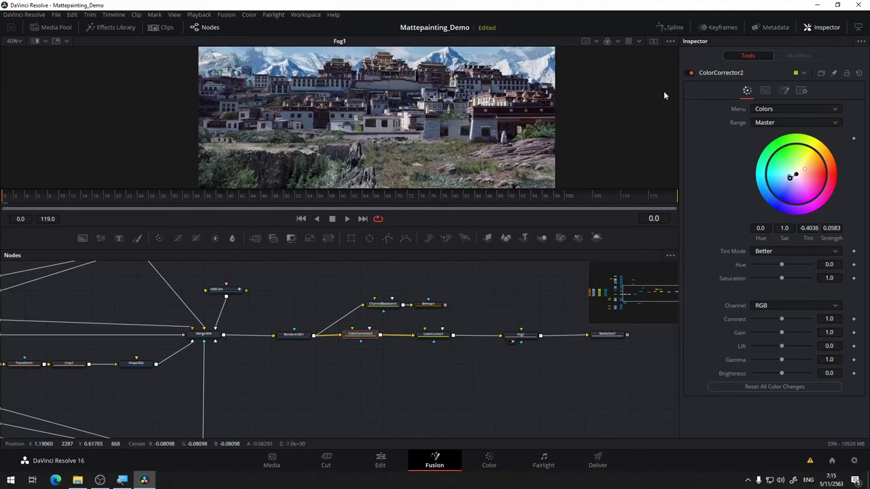
pyautogui.click(688, 73)
pyautogui.click(687, 74)
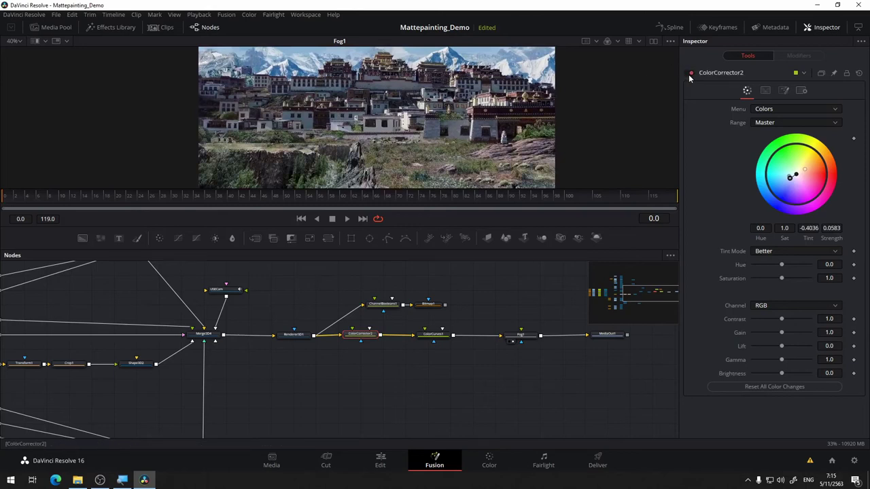
pyautogui.click(688, 74)
pyautogui.click(688, 73)
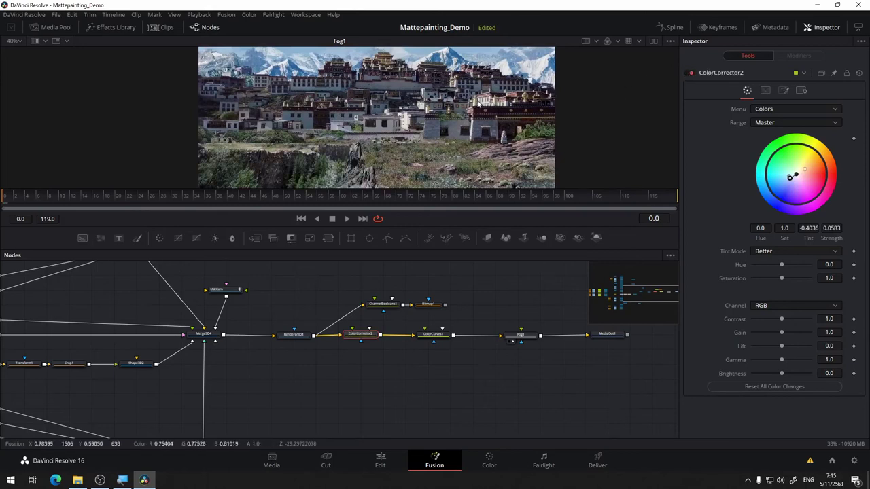
# Refine ColorCorrector2's master tint to about -0.449 with strength 0.037 and set its contrast to 1.03
pyautogui.moveTo(388, 108); pyautogui.dragTo(367, 98)
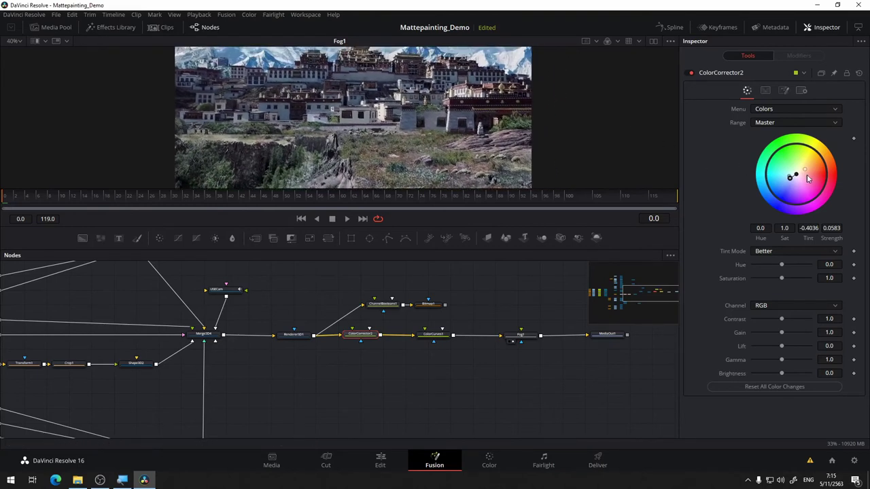
pyautogui.moveTo(790, 181); pyautogui.dragTo(790, 177)
pyautogui.moveTo(508, 294); pyautogui.dragTo(501, 291)
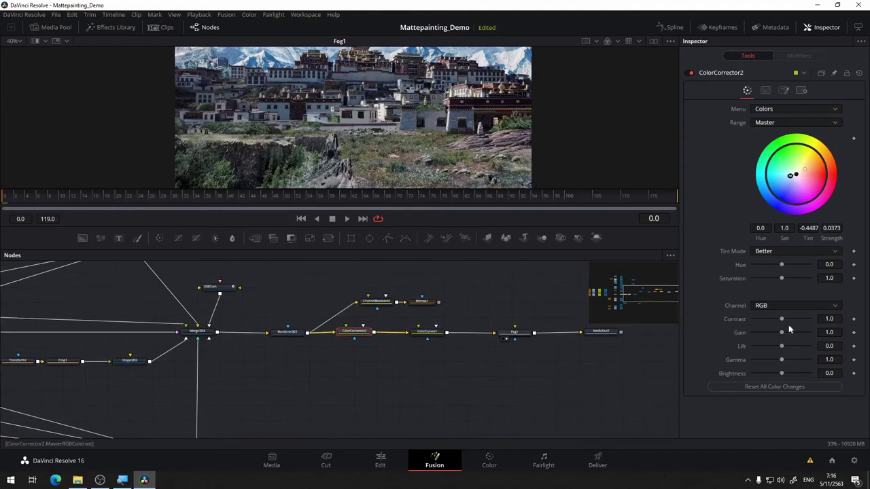
pyautogui.moveTo(781, 319); pyautogui.dragTo(783, 322)
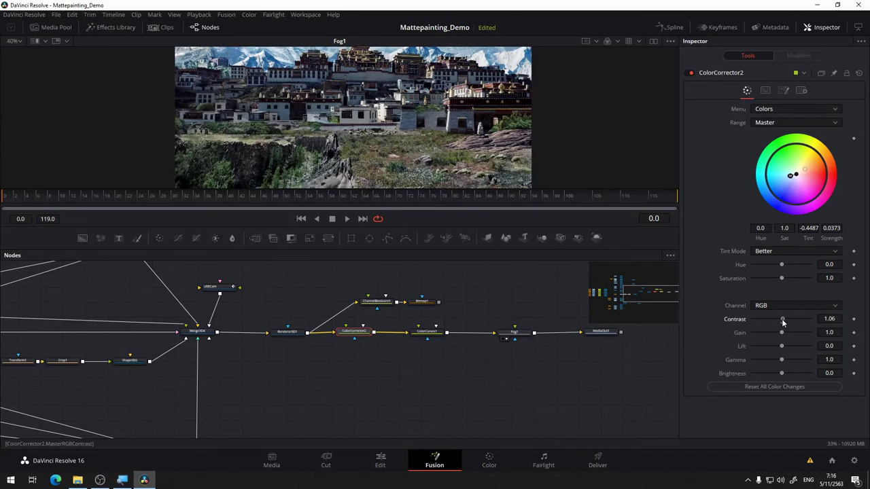
pyautogui.moveTo(367, 89); pyautogui.dragTo(400, 102)
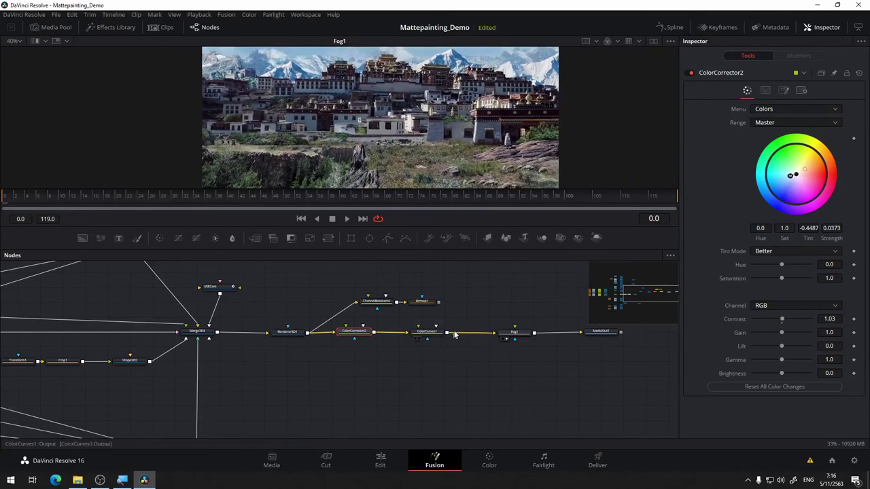
# Move MediaOut1 and Fog1 further along the node graph to make room after ColorCurves1
pyautogui.moveTo(485, 299); pyautogui.dragTo(346, 284)
pyautogui.moveTo(540, 295); pyautogui.dragTo(431, 325)
pyautogui.moveTo(366, 321); pyautogui.dragTo(383, 321)
pyautogui.moveTo(463, 322); pyautogui.dragTo(510, 316)
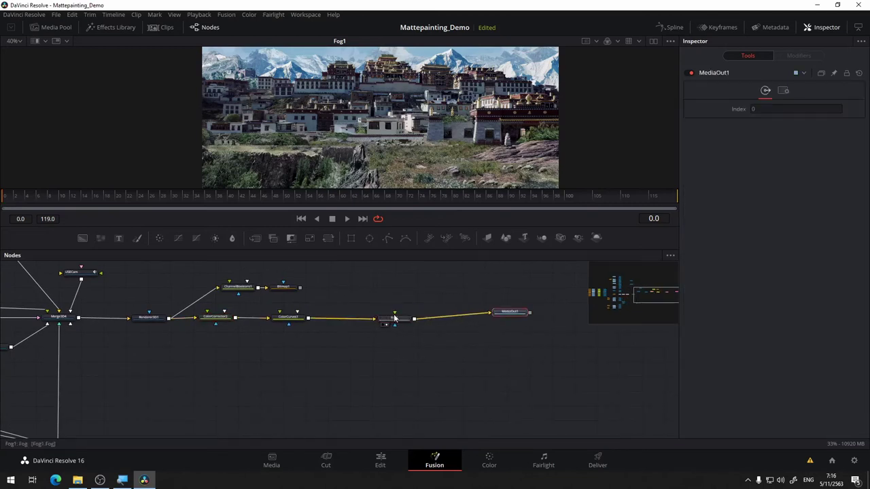
pyautogui.moveTo(394, 312); pyautogui.dragTo(428, 313)
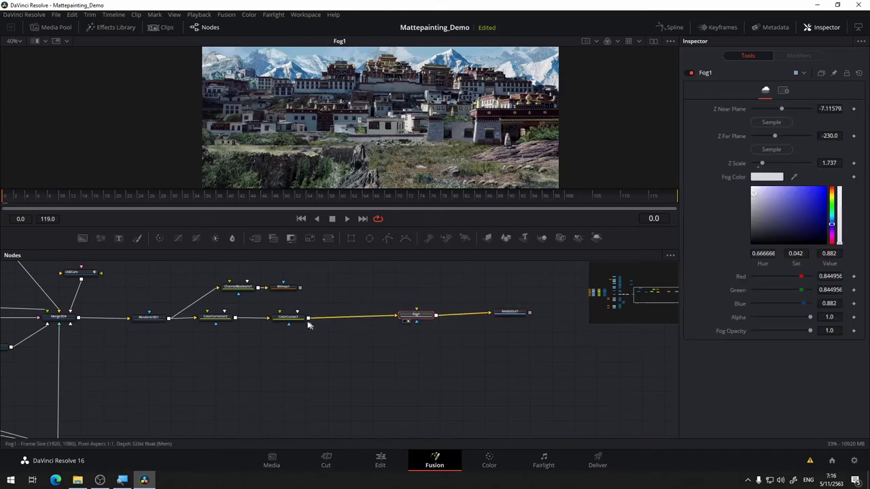
pyautogui.moveTo(324, 335); pyautogui.dragTo(361, 338)
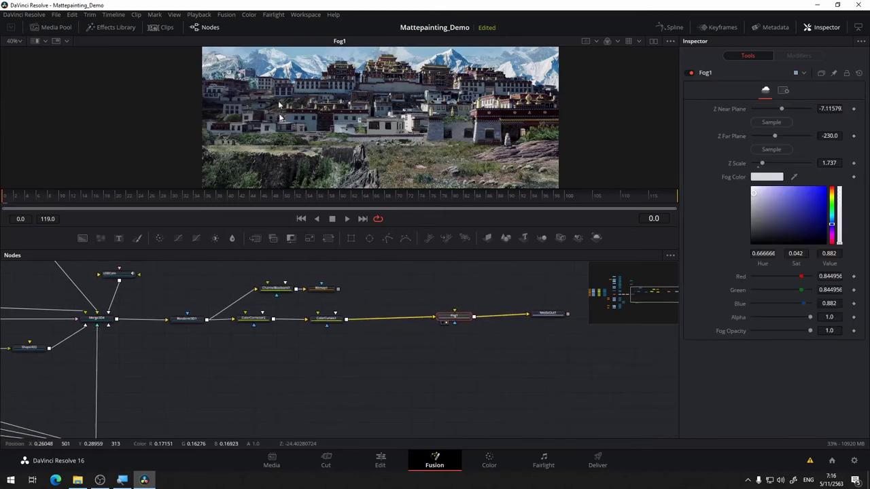
# Open the Reactor package manager and minimize its window while it updates
pyautogui.click(307, 14)
pyautogui.click(275, 15)
pyautogui.click(274, 15)
pyautogui.moveTo(231, 17)
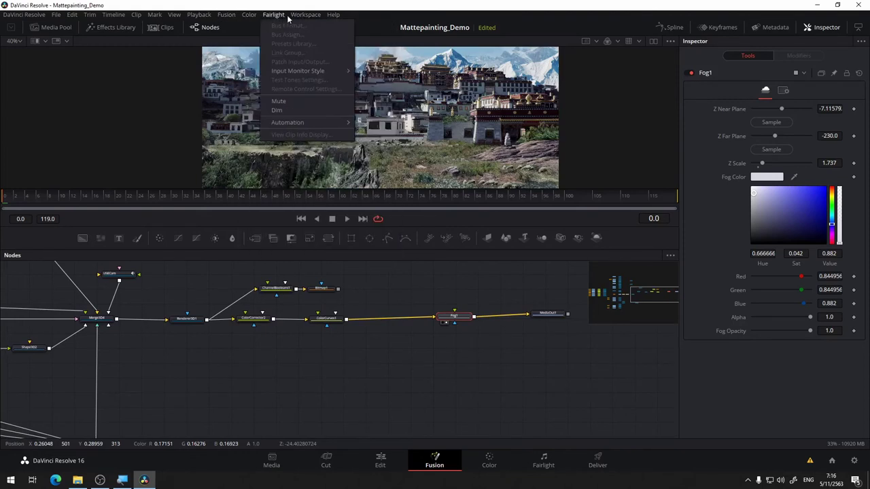
pyautogui.moveTo(305, 15)
pyautogui.moveTo(350, 235)
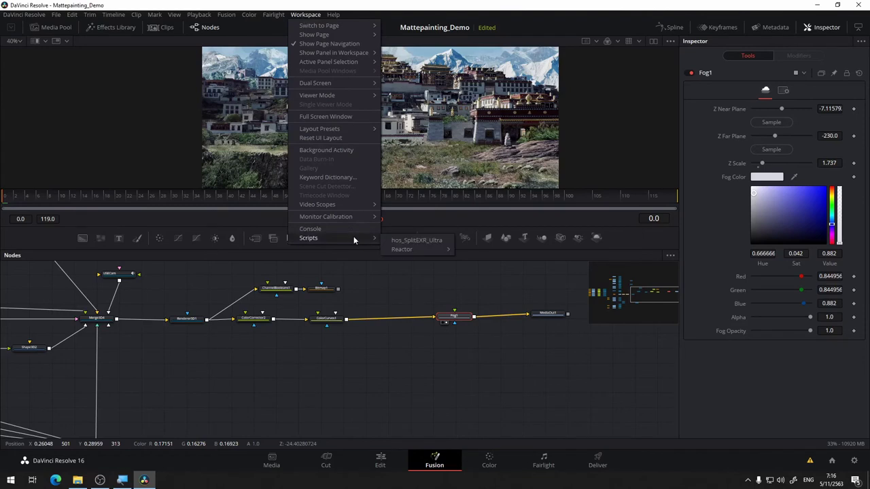
pyautogui.moveTo(444, 252)
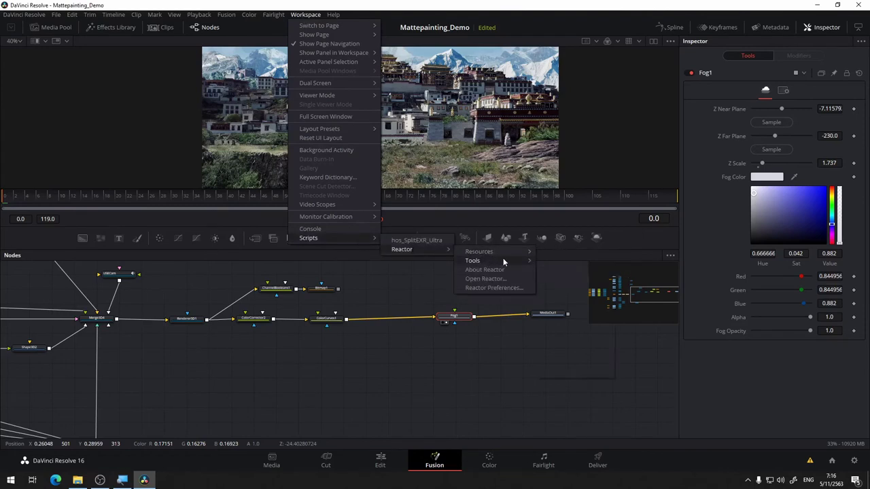
pyautogui.click(501, 287)
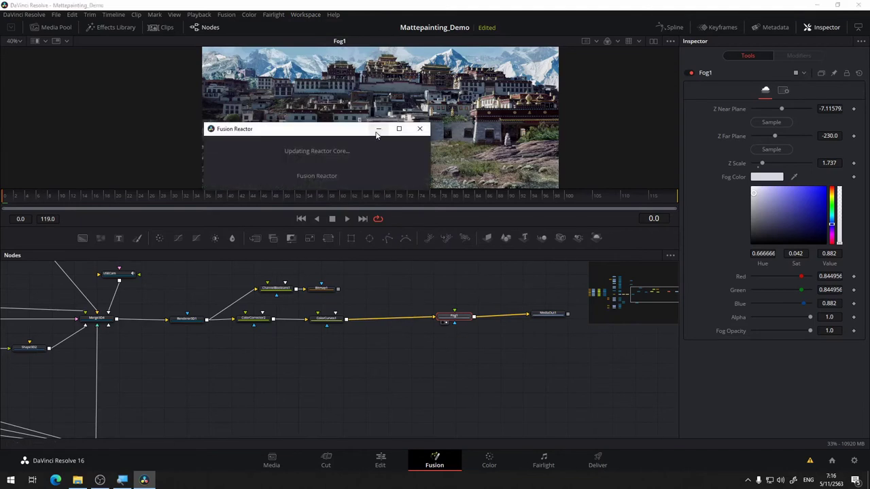
pyautogui.click(378, 129)
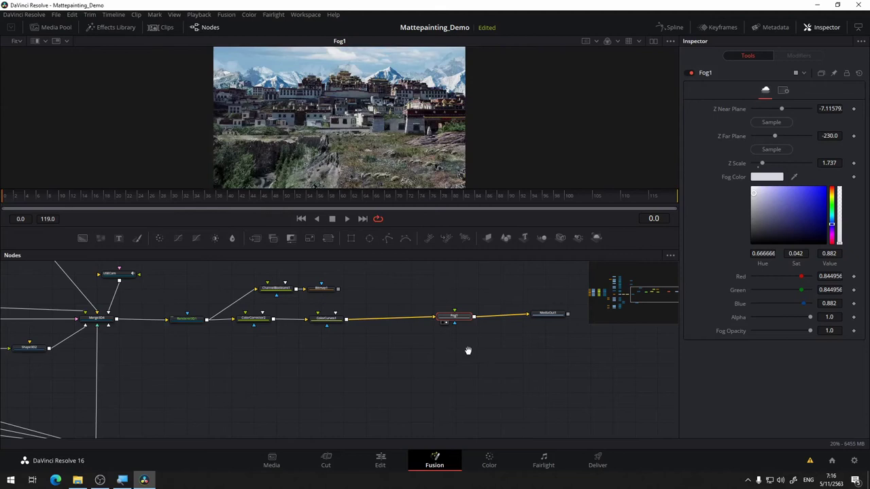
# Browse the Reactor package list to the GradientMapper entry and minimize the package manager
pyautogui.moveTo(468, 350); pyautogui.dragTo(494, 342)
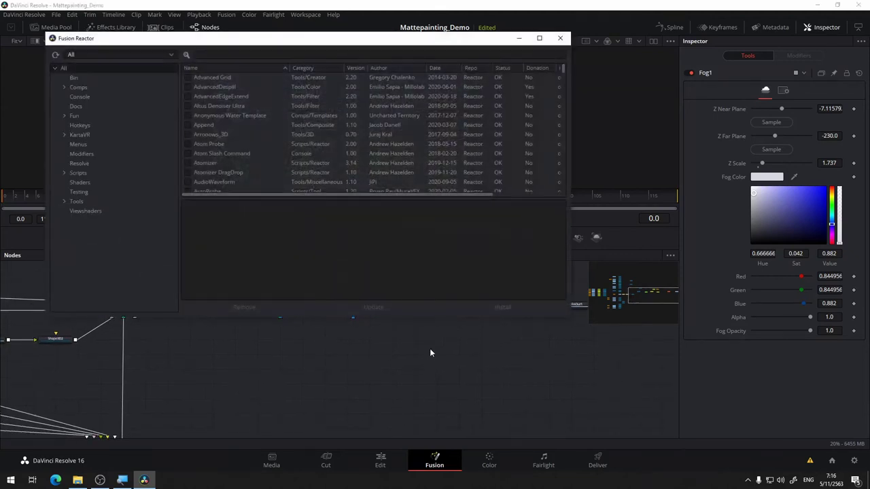
pyautogui.scroll(-15, 514, 114)
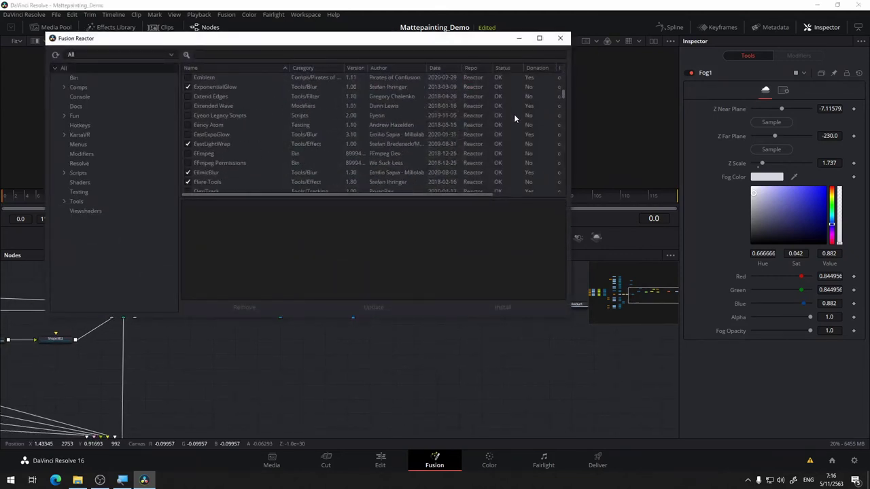
pyautogui.scroll(-12, 514, 118)
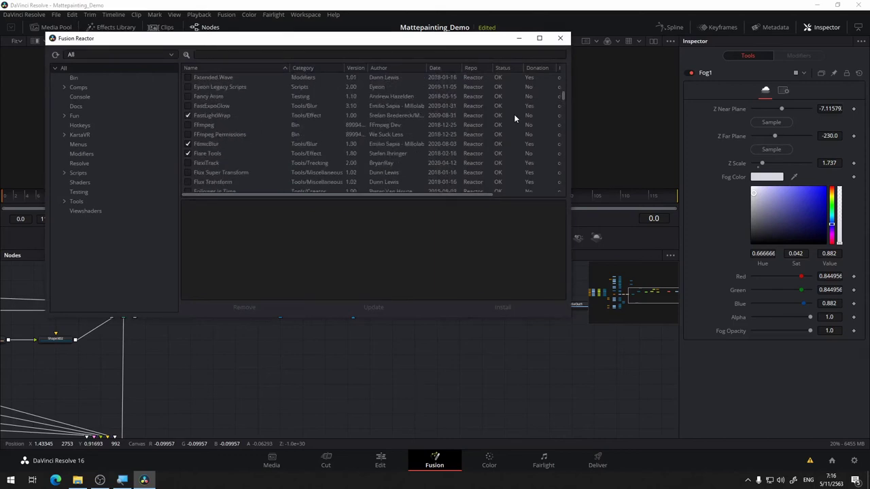
pyautogui.scroll(5, 514, 114)
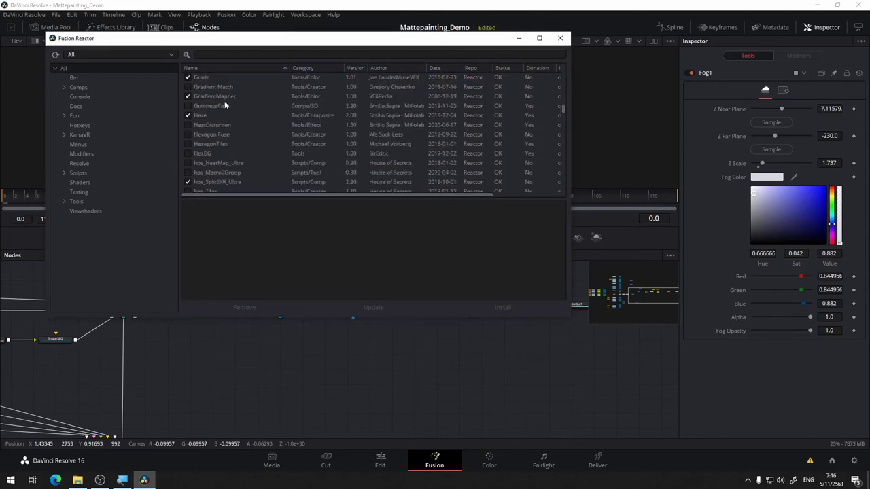
pyautogui.click(519, 38)
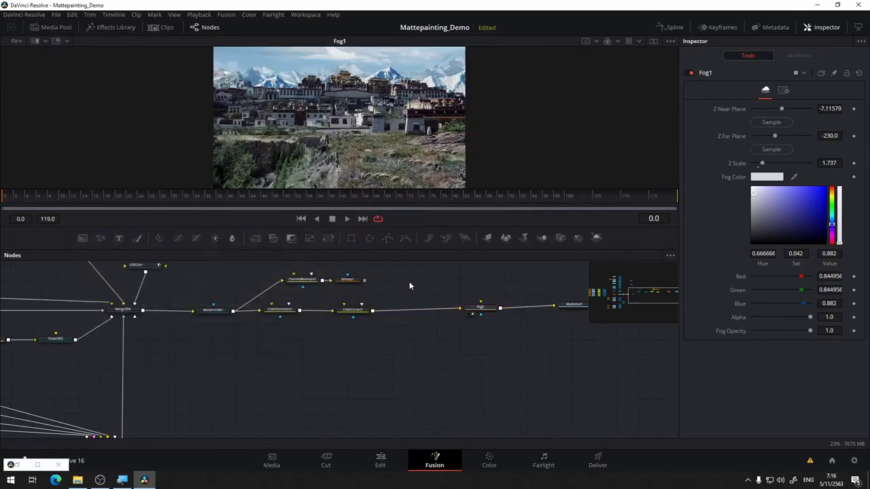
# Add a GradientMapper tool to the empty node graph area between ColorCurves1 and Fog1
pyautogui.scroll(3, 408, 285)
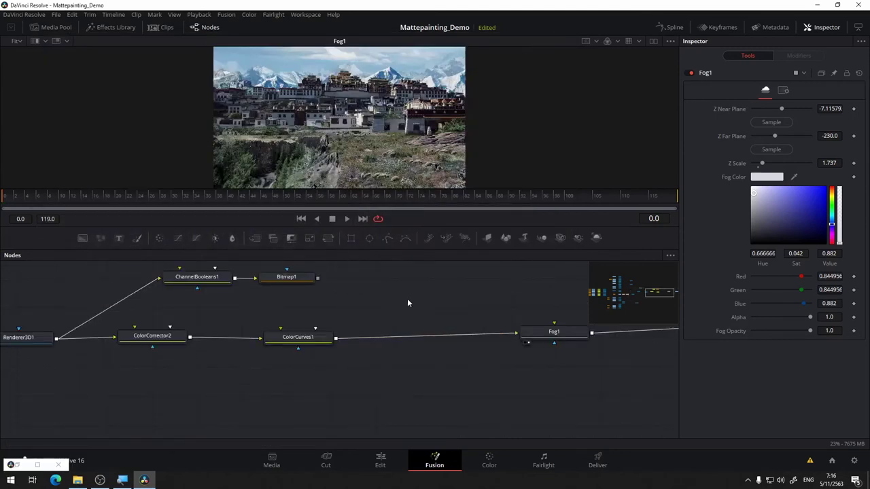
pyautogui.hotkey('shift', 'space')
pyautogui.write('gr')
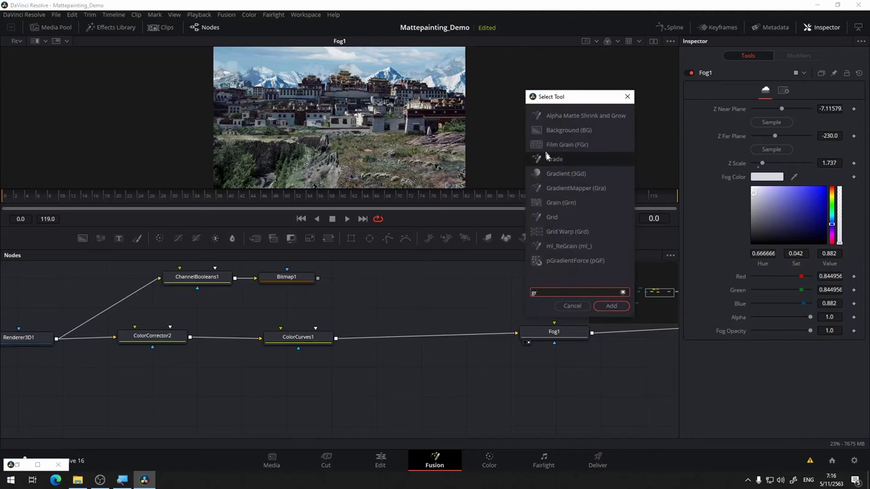
pyautogui.click(585, 188)
pyautogui.click(615, 306)
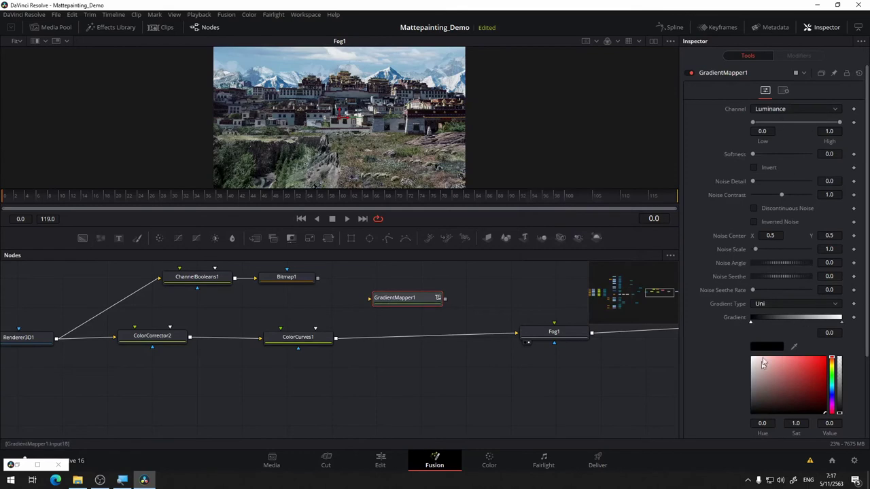
pyautogui.moveTo(403, 303); pyautogui.dragTo(432, 301)
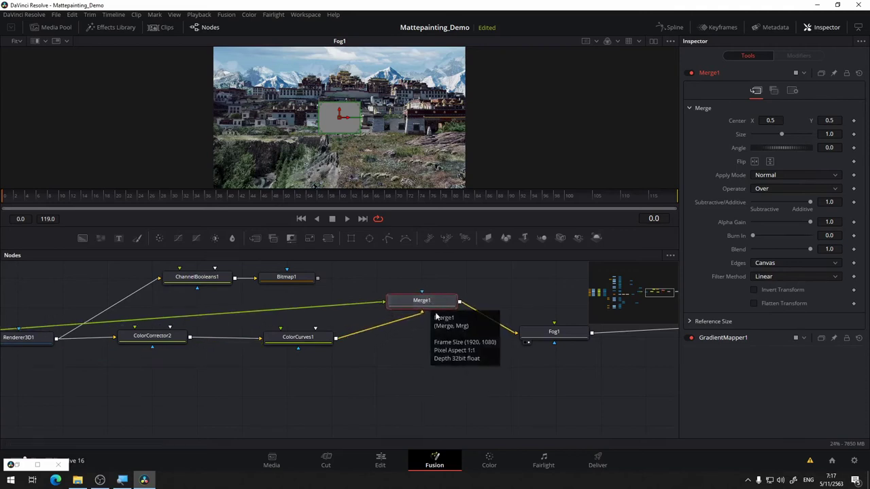
pyautogui.hotkey('ctrl', 'z')
pyautogui.hotkey('ctrl', 'z')
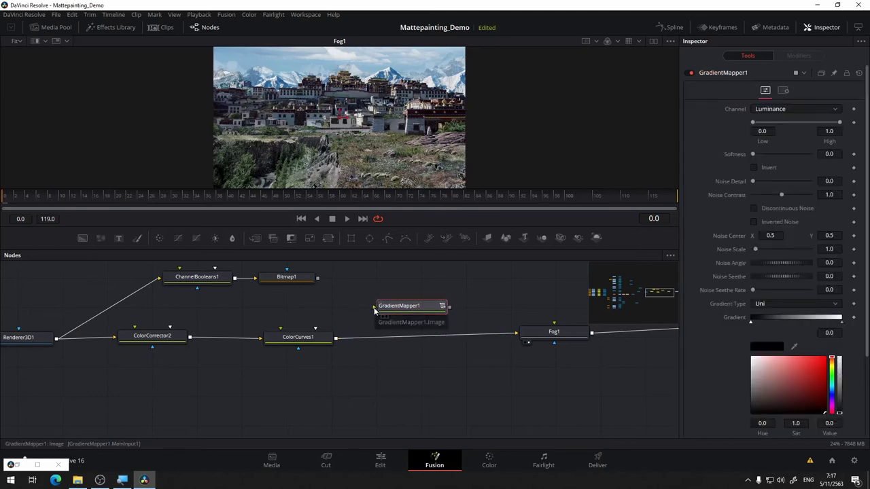
# Connect GradientMapper1 between ColorCurves1 and Fog1 in place of their direct link, and align it with the node chain
pyautogui.moveTo(374, 310); pyautogui.dragTo(336, 336)
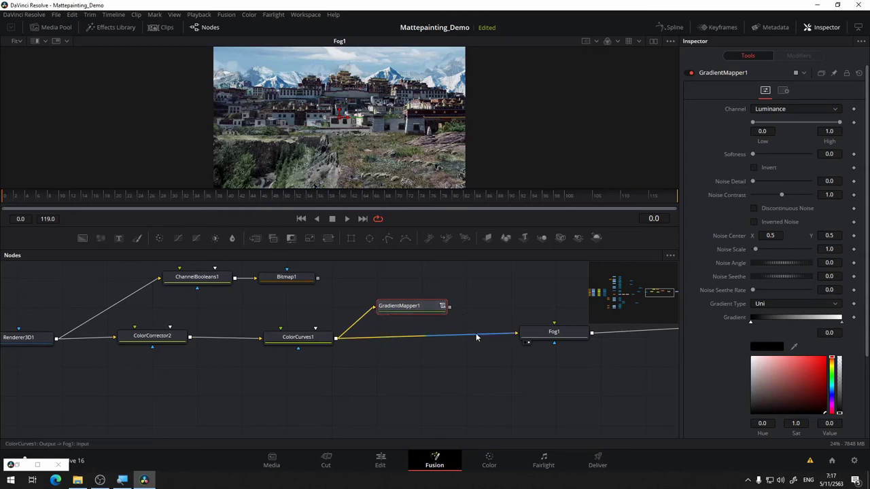
pyautogui.moveTo(478, 338); pyautogui.dragTo(454, 354)
pyautogui.moveTo(450, 307); pyautogui.dragTo(518, 333)
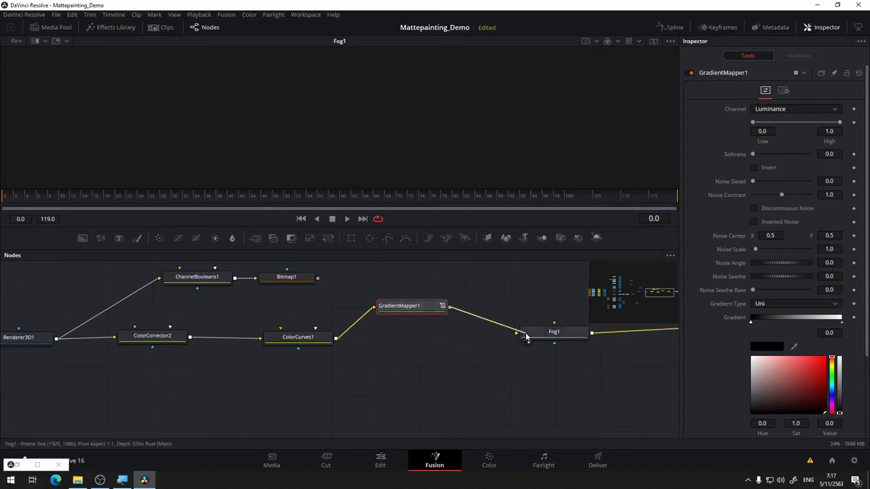
pyautogui.moveTo(426, 315); pyautogui.dragTo(423, 348)
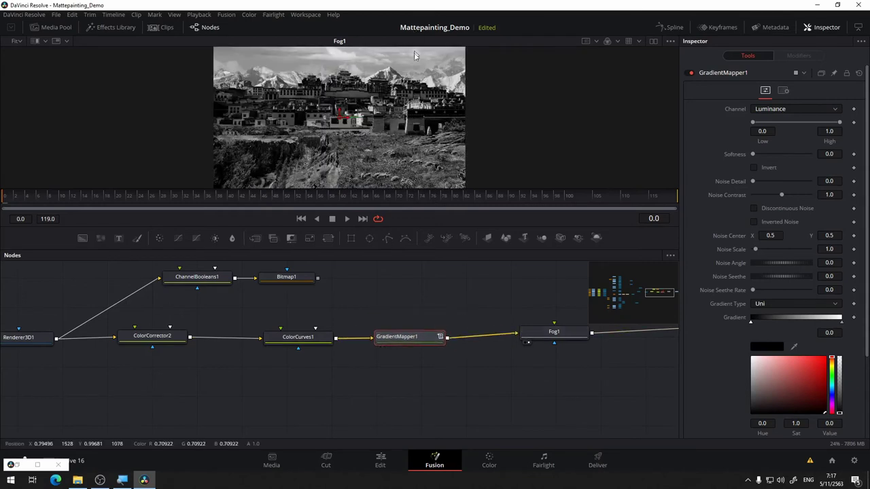
# Try to tint the black start stop of GradientMapper1's gradient blue, using hue 249 and saturation 255
pyautogui.scroll(3, 353, 96)
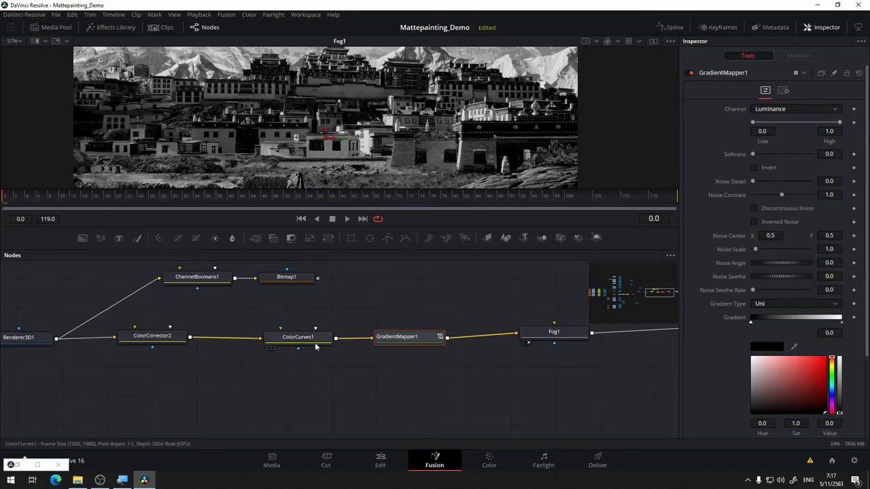
pyautogui.moveTo(417, 262); pyautogui.dragTo(450, 228)
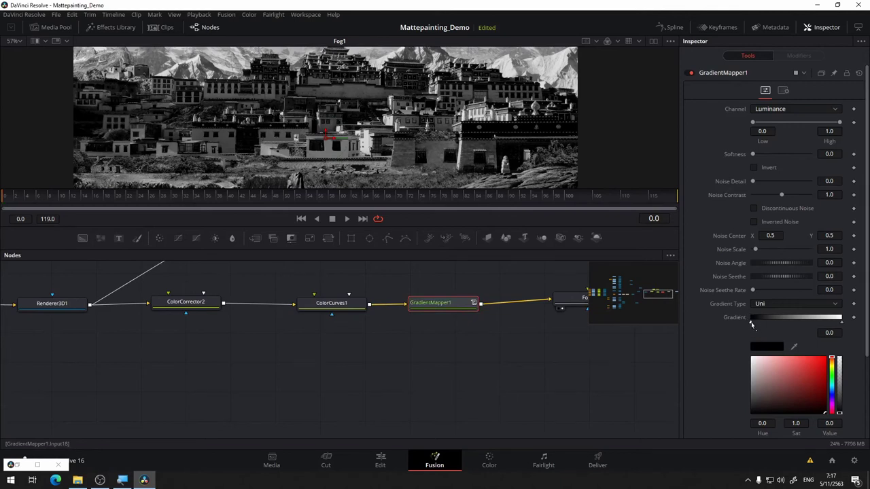
pyautogui.click(775, 351)
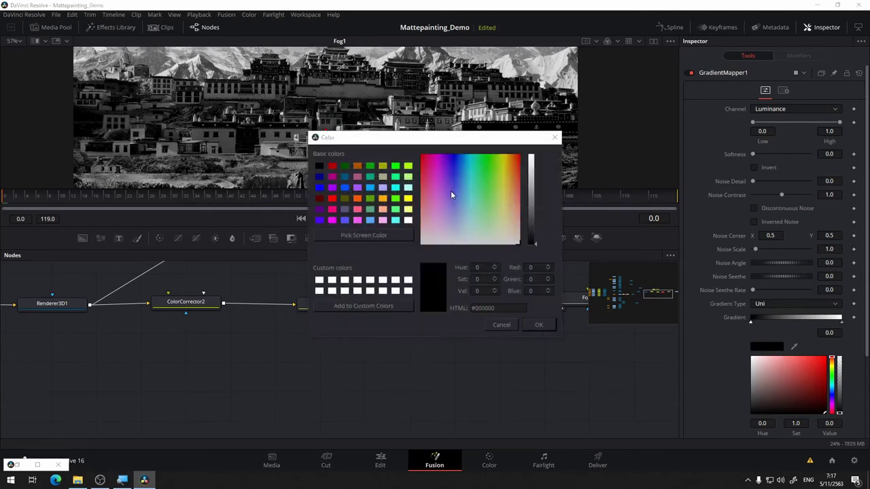
pyautogui.moveTo(466, 172); pyautogui.dragTo(451, 155)
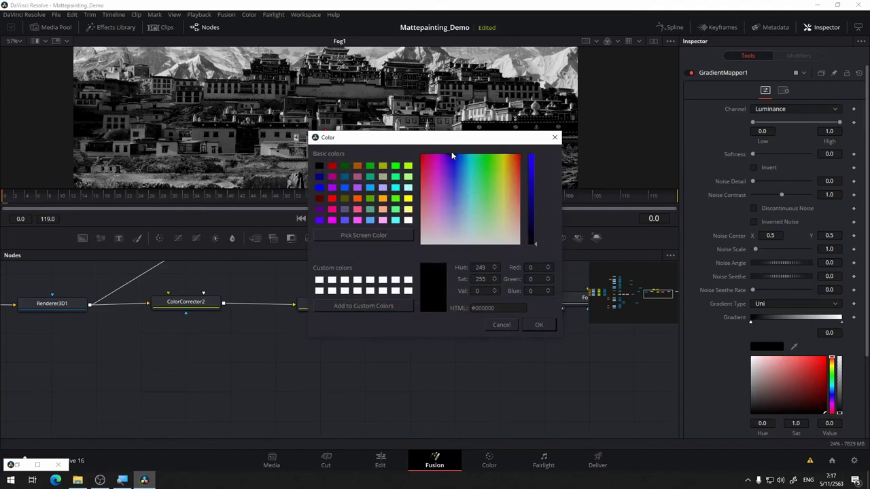
pyautogui.click(537, 324)
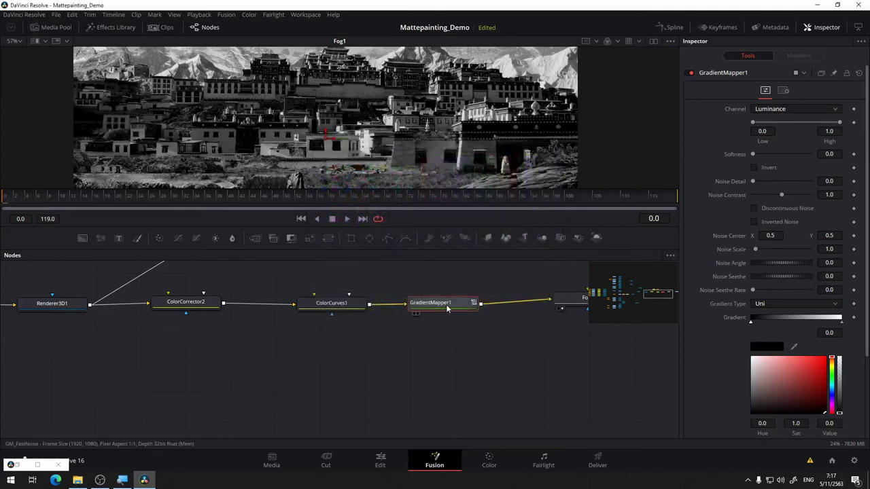
# Show GradientMapper1's output in the viewer instead of Fog1, with the whole image width in view
pyautogui.click(469, 302)
pyautogui.press('1')
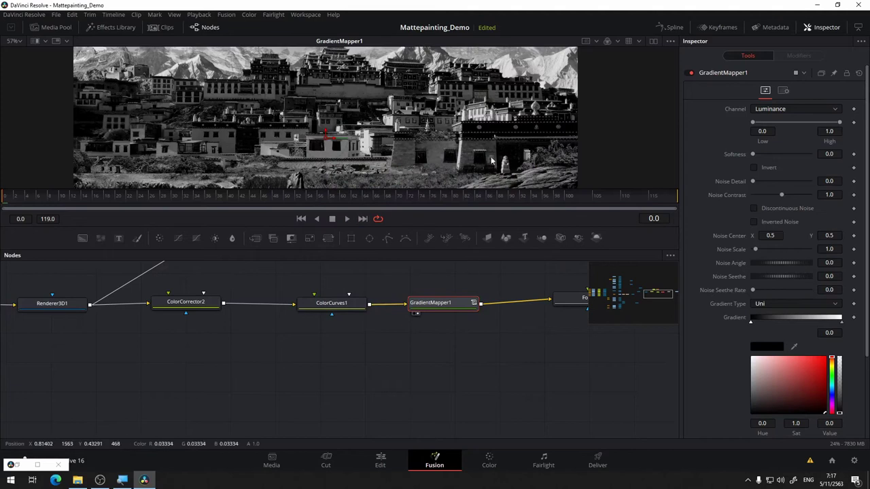
pyautogui.scroll(-1, 499, 157)
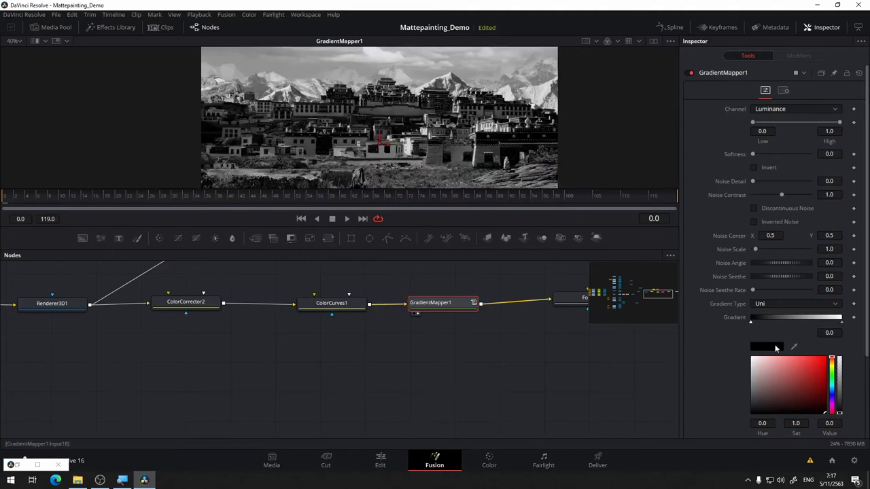
# Set the gradient's dark end to full blue (hue 0.664) and its light end to saturated yellow (hue 0.144)
pyautogui.click(833, 394)
pyautogui.moveTo(806, 392); pyautogui.dragTo(833, 357)
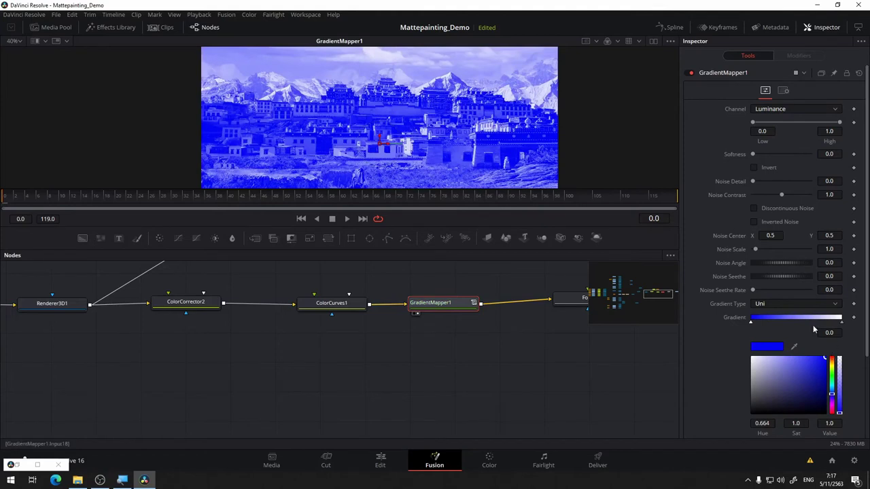
pyautogui.click(840, 319)
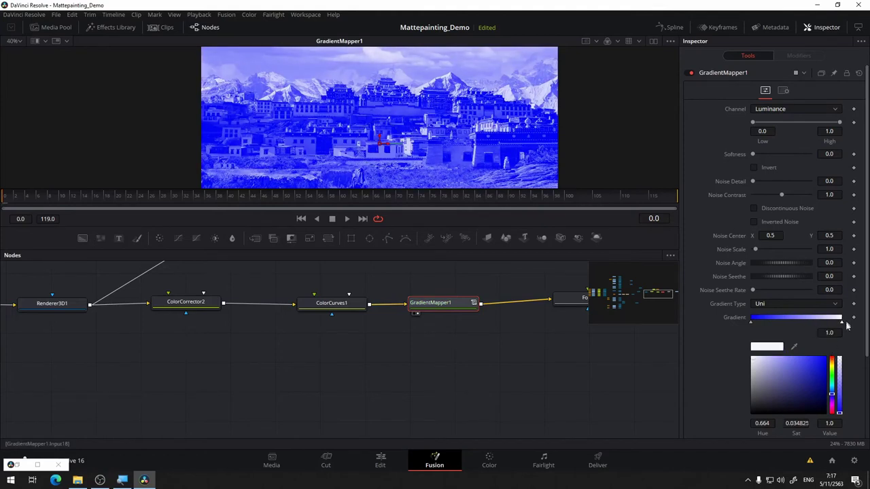
pyautogui.moveTo(831, 367); pyautogui.dragTo(830, 364)
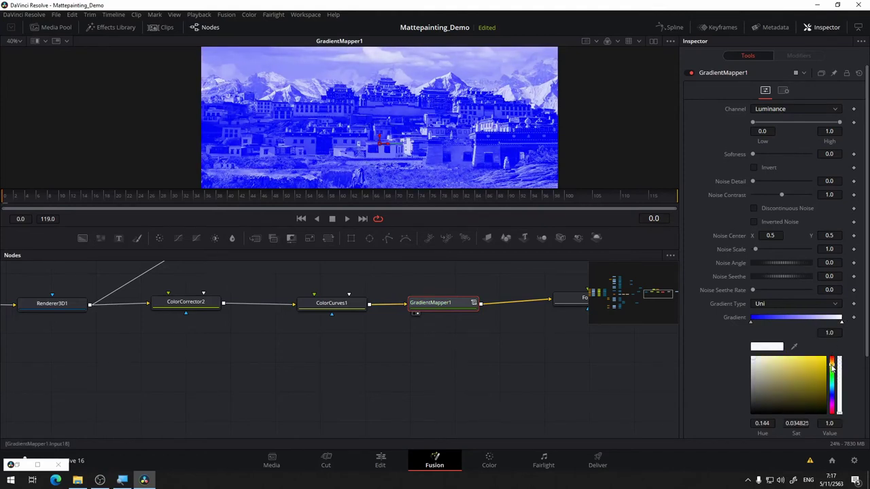
pyautogui.moveTo(779, 378); pyautogui.dragTo(838, 353)
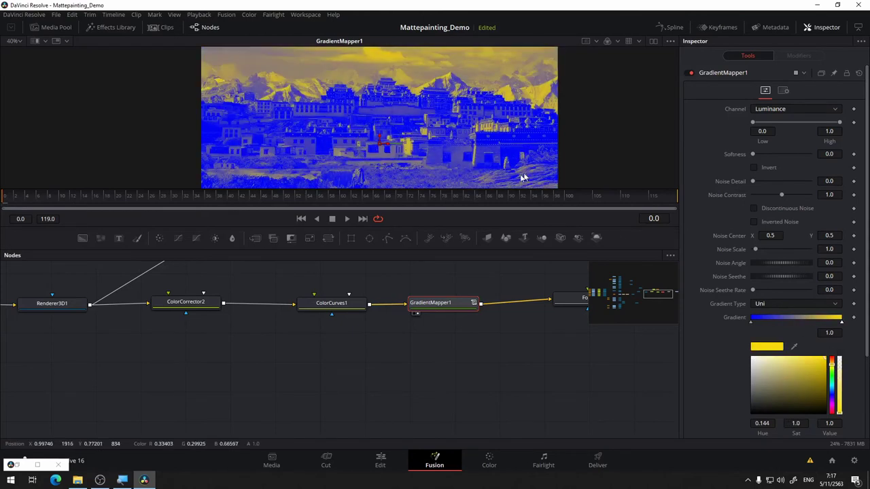
# Try lowering the gradient mapper's High range limit to about 0.622, and return it to 1.0
pyautogui.scroll(-3, 721, 353)
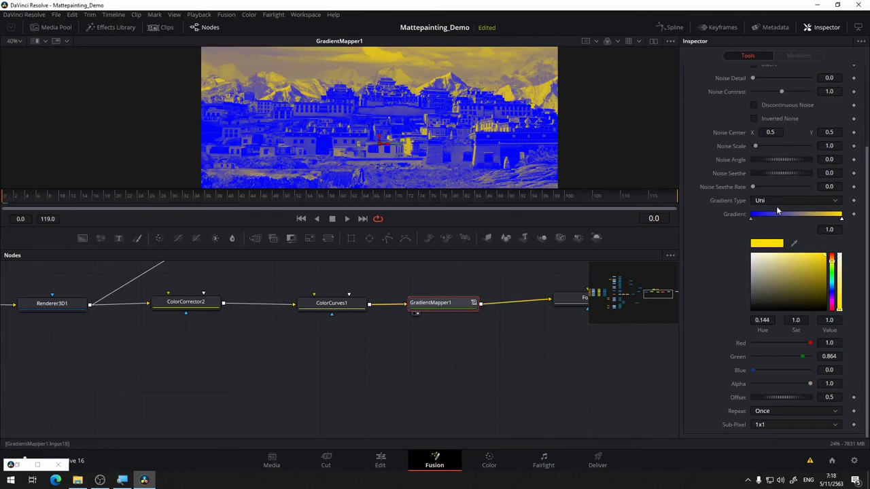
pyautogui.scroll(3, 768, 231)
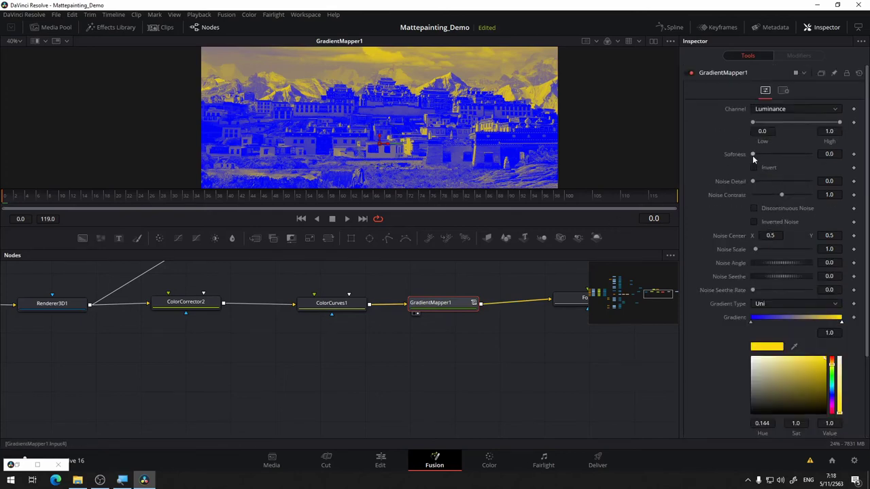
pyautogui.moveTo(840, 124); pyautogui.dragTo(819, 125)
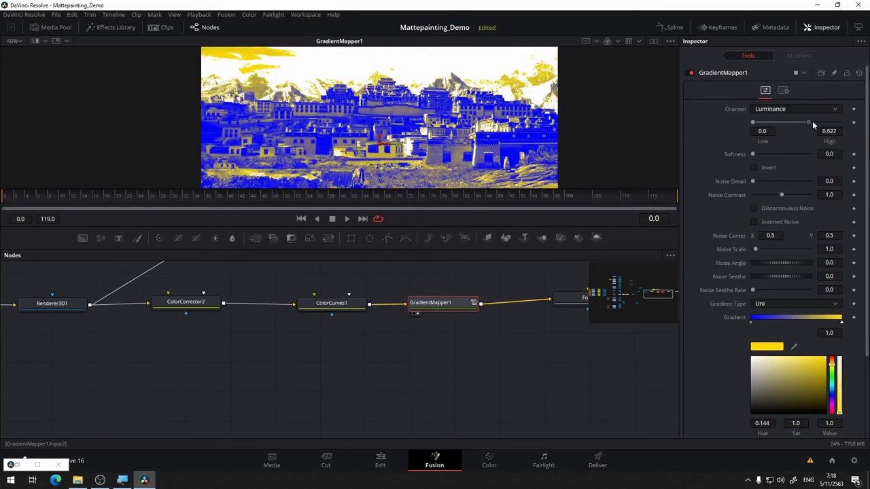
pyautogui.moveTo(812, 121); pyautogui.dragTo(849, 121)
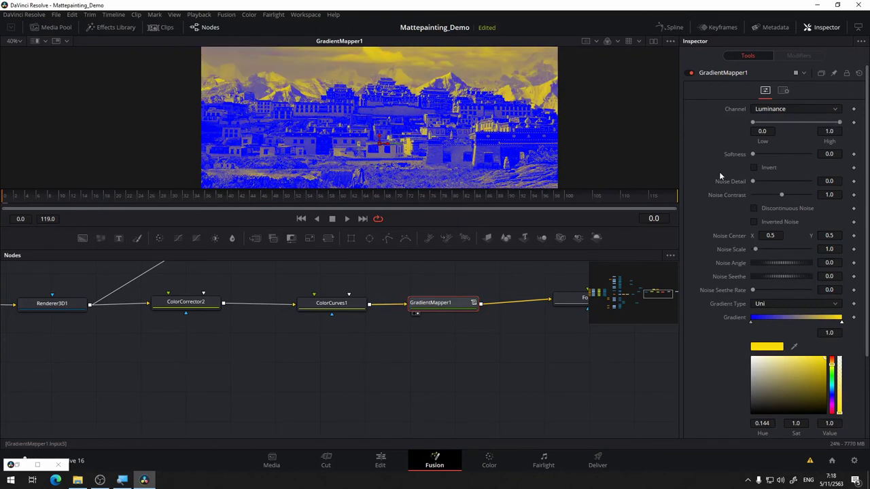
# Mute the gradient's dark end to a softer blue with saturation 0.693 and value 0.669
pyautogui.scroll(-3, 848, 254)
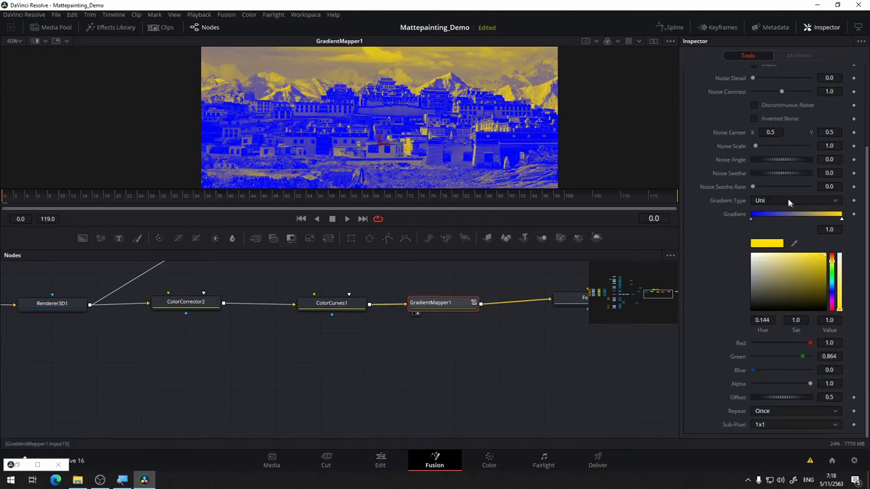
pyautogui.click(750, 220)
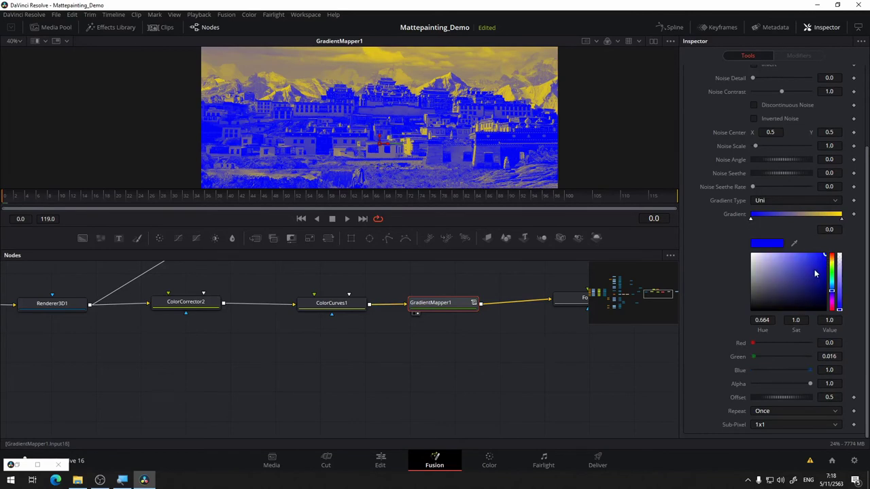
pyautogui.moveTo(816, 273)
pyautogui.mouseDown()
pyautogui.moveTo(784, 255)
pyautogui.moveTo(805, 275)
pyautogui.mouseUp()
# Try mapping the gradient by the Hue channel, and switch the channel back to Luminance
pyautogui.scroll(3, 779, 136)
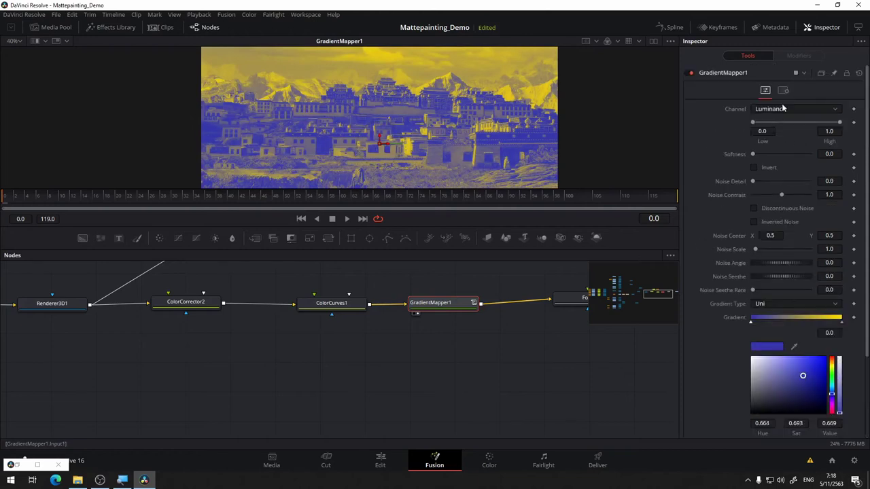
pyautogui.click(785, 109)
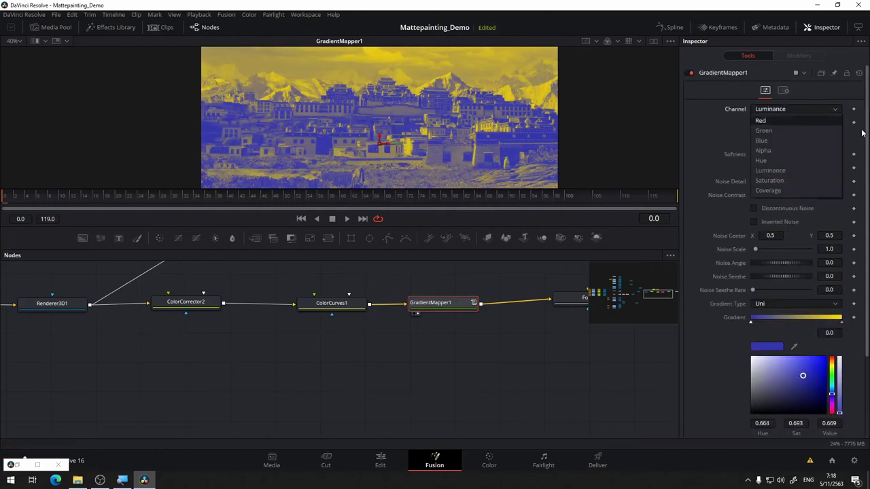
pyautogui.click(816, 159)
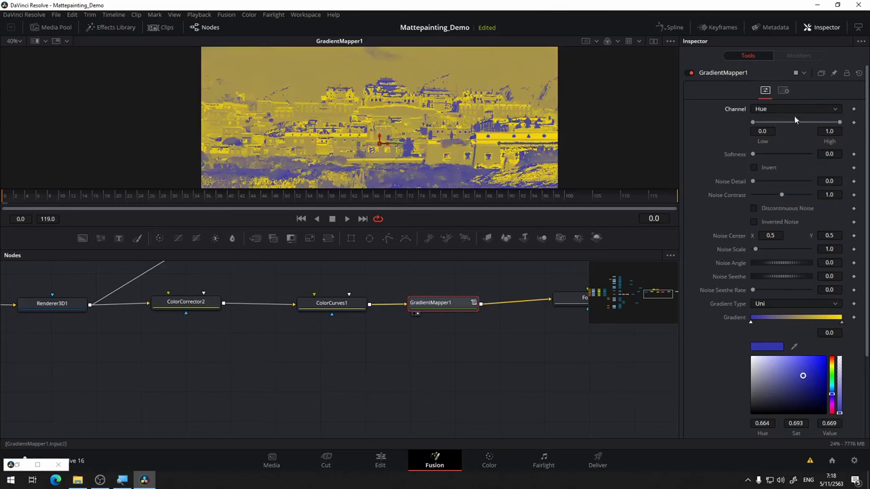
pyautogui.click(795, 111)
pyautogui.click(774, 170)
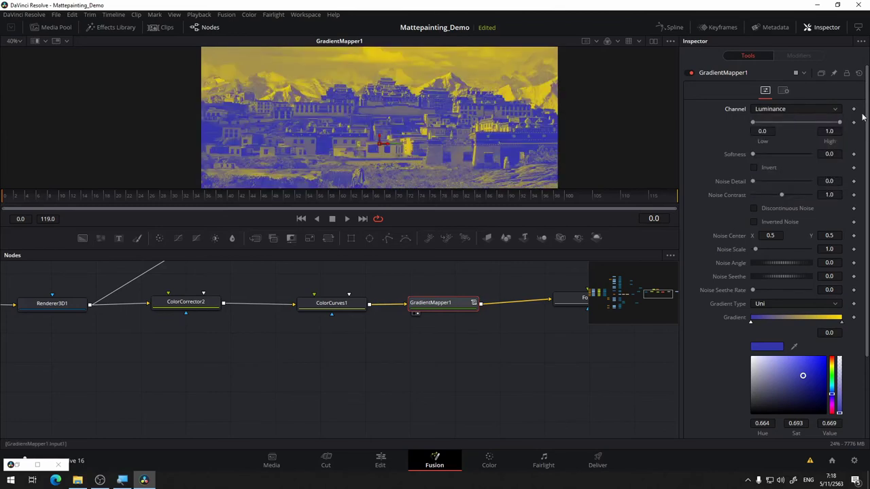
# Try adjusting the gradient mapper's Alpha, Softness and Noise Detail, leaving them at 1.0, 0.0 and 0.0
pyautogui.scroll(-3, 794, 199)
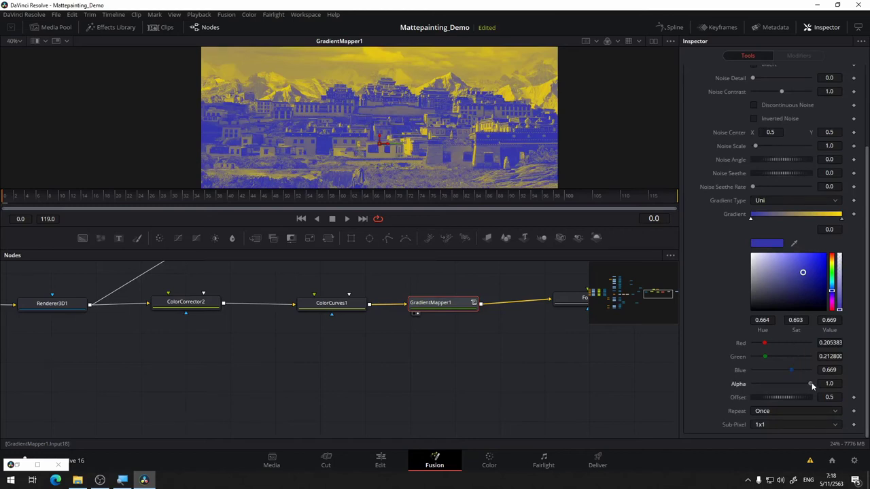
pyautogui.moveTo(809, 384); pyautogui.dragTo(844, 387)
pyautogui.scroll(3, 788, 116)
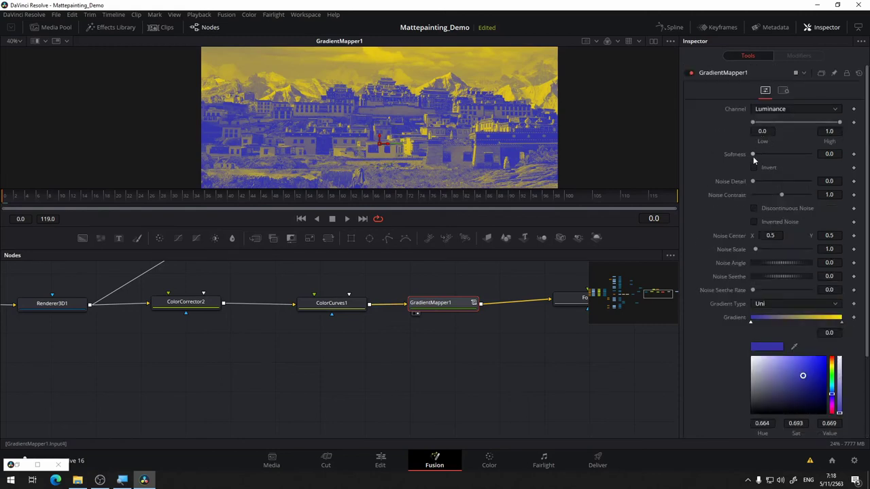
pyautogui.moveTo(753, 155); pyautogui.dragTo(723, 157)
pyautogui.moveTo(753, 181); pyautogui.dragTo(720, 183)
# Try the Linear gradient type, and switch the gradient type back to Uni
pyautogui.scroll(-3, 755, 188)
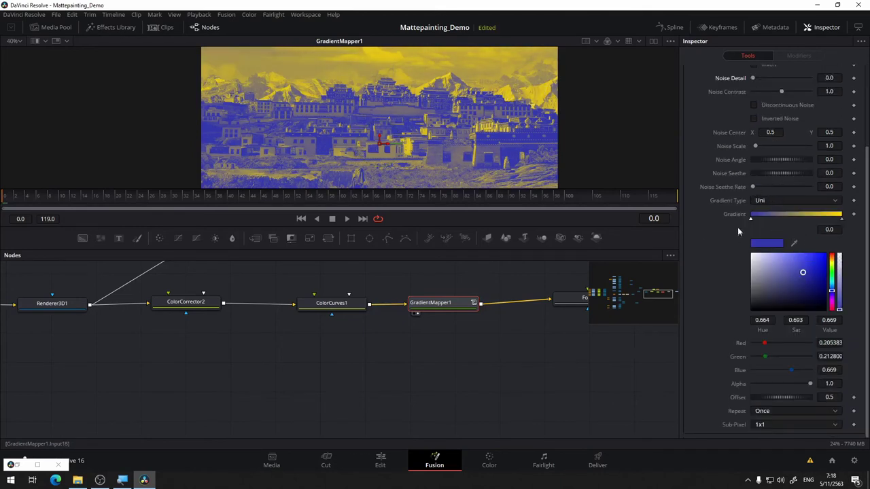
pyautogui.click(769, 200)
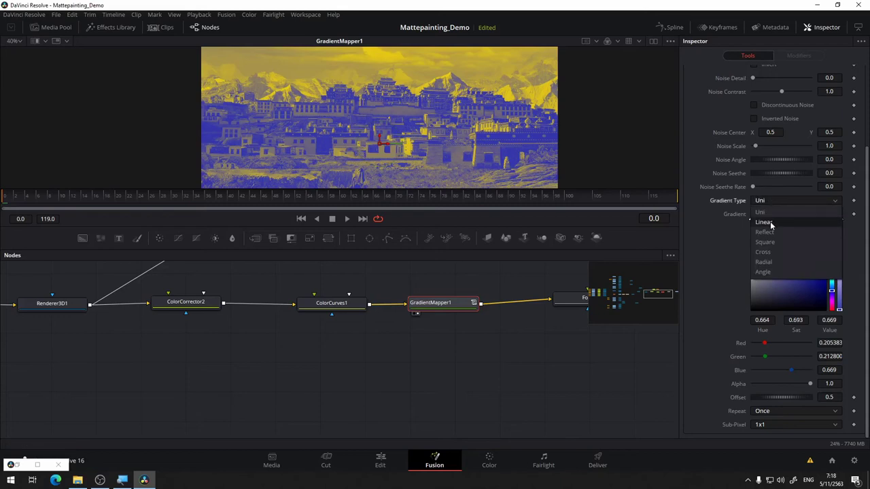
pyautogui.click(770, 222)
pyautogui.click(780, 200)
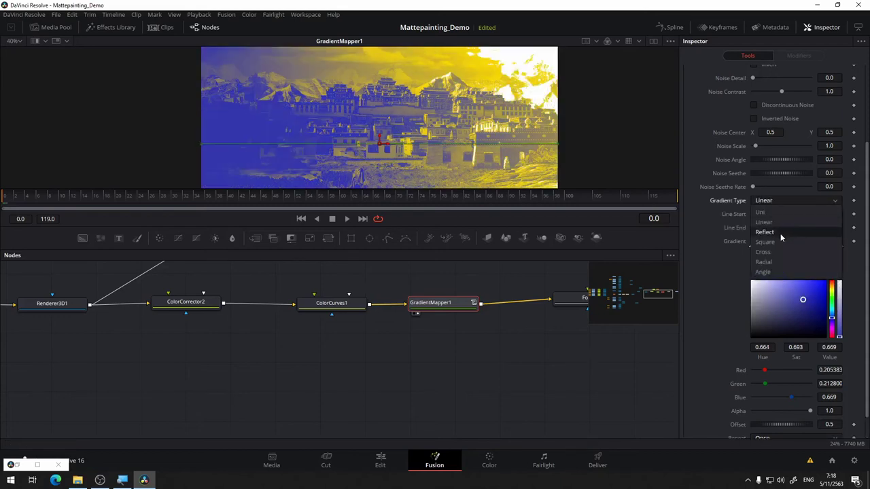
pyautogui.click(760, 212)
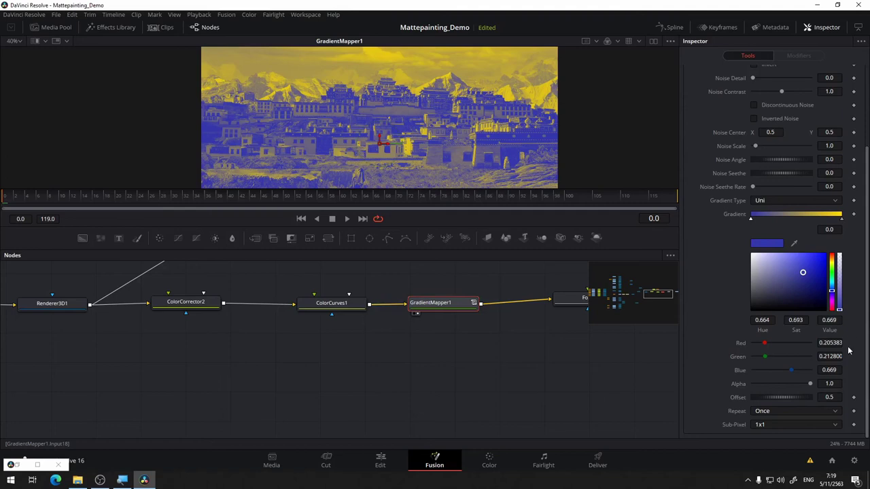
# Move the GradientMapper1 node up, above the row between ColorCurves1 and Fog1
pyautogui.moveTo(413, 274); pyautogui.dragTo(394, 320)
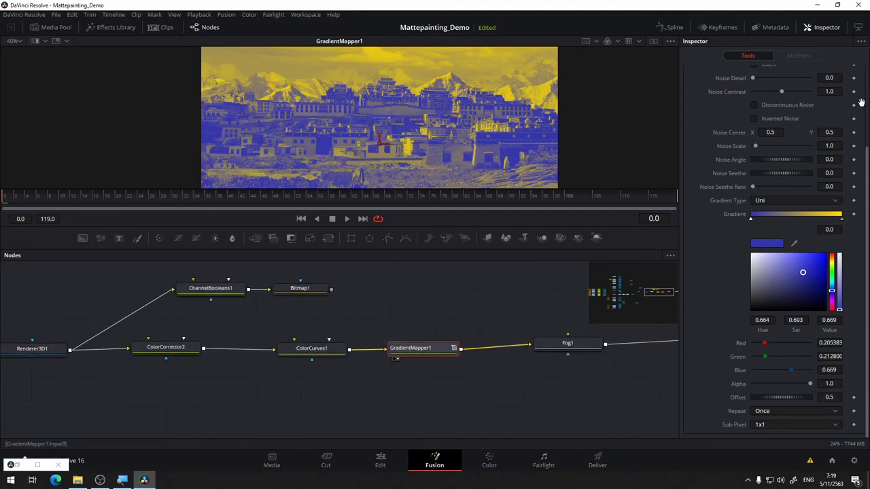
pyautogui.scroll(5, 802, 170)
pyautogui.click(782, 91)
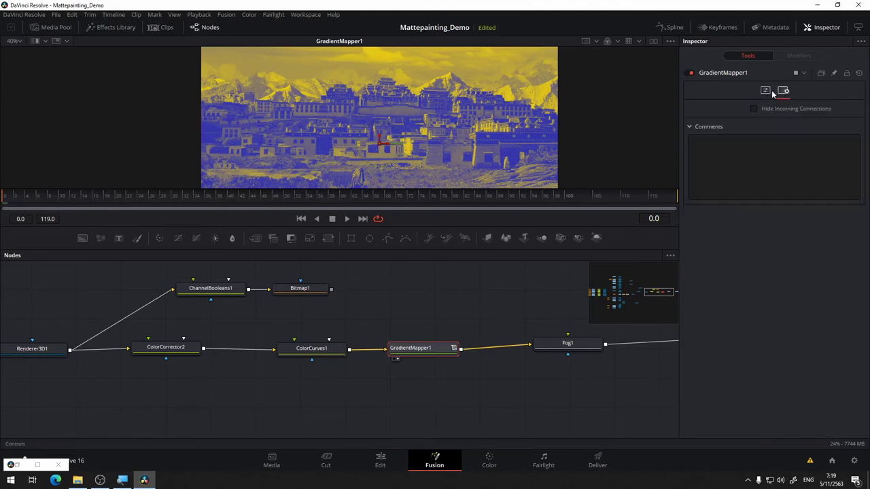
pyautogui.click(764, 90)
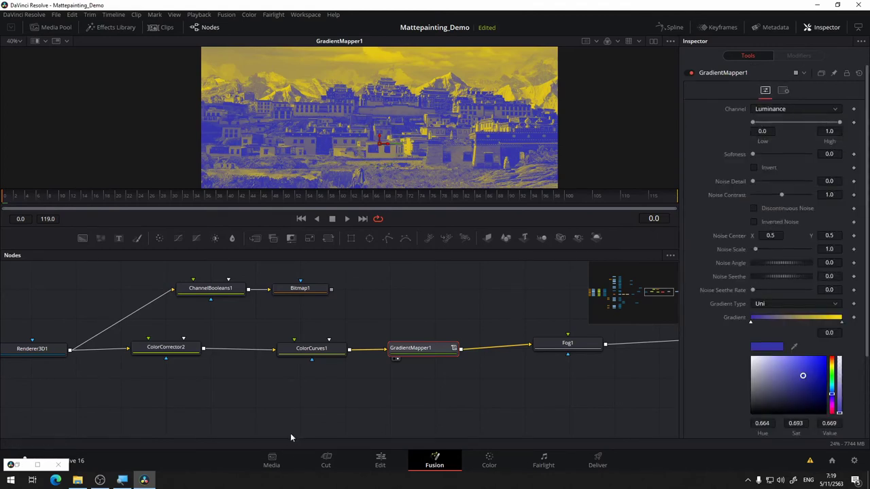
pyautogui.moveTo(407, 349); pyautogui.dragTo(393, 310)
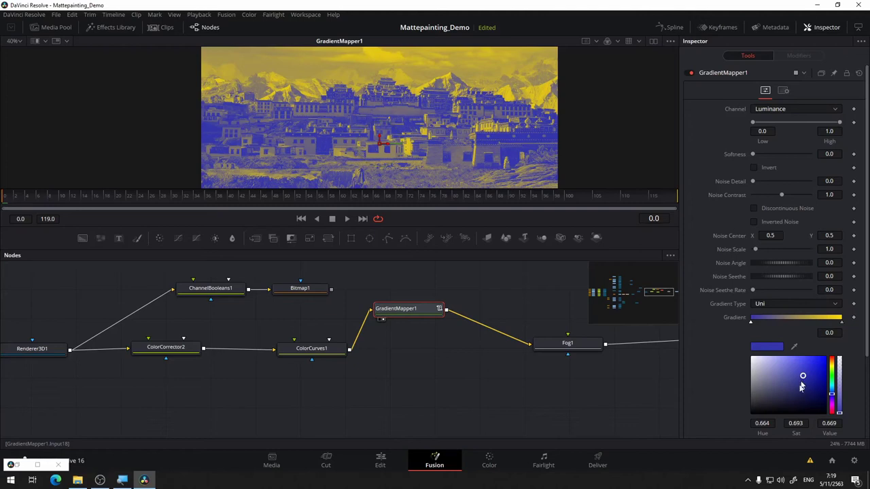
# Recolour the gradient: dark end dark blue (hue 0.576, saturation 0.548, value 0.283), light end pale yellow (hue 0.168, saturation 0.271)
pyautogui.moveTo(800, 385)
pyautogui.mouseDown()
pyautogui.moveTo(789, 406)
pyautogui.moveTo(783, 400)
pyautogui.moveTo(834, 391)
pyautogui.moveTo(832, 399)
pyautogui.moveTo(787, 398)
pyautogui.moveTo(831, 389)
pyautogui.mouseUp()
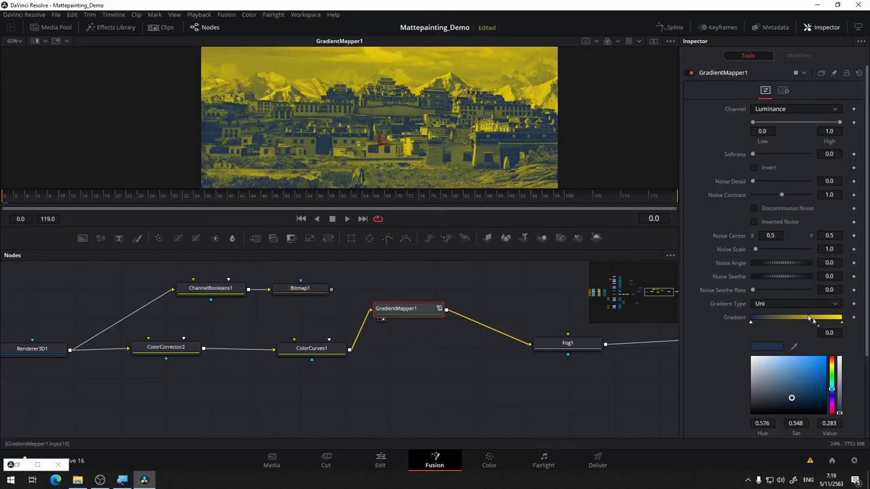
pyautogui.click(841, 323)
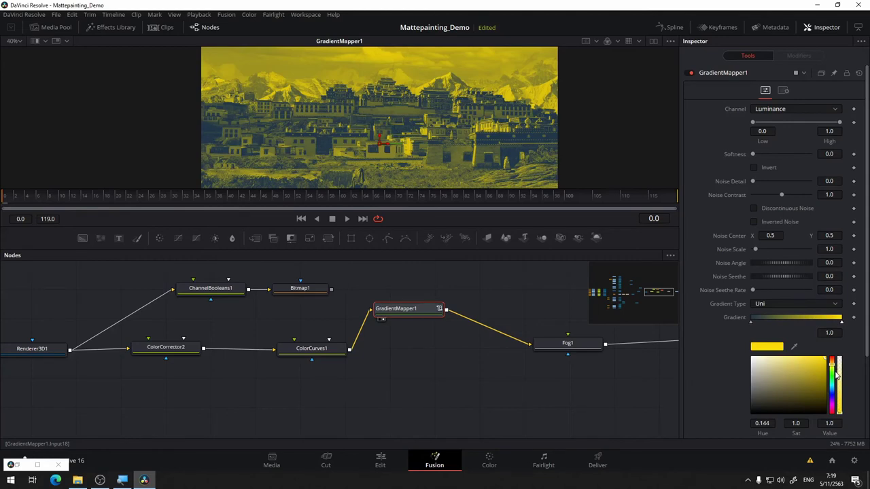
pyautogui.moveTo(809, 367); pyautogui.dragTo(772, 351)
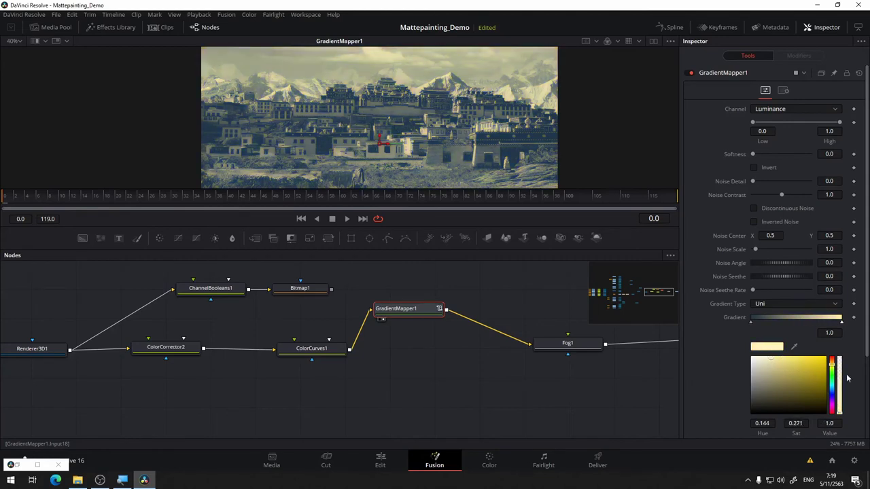
pyautogui.moveTo(833, 369); pyautogui.dragTo(832, 367)
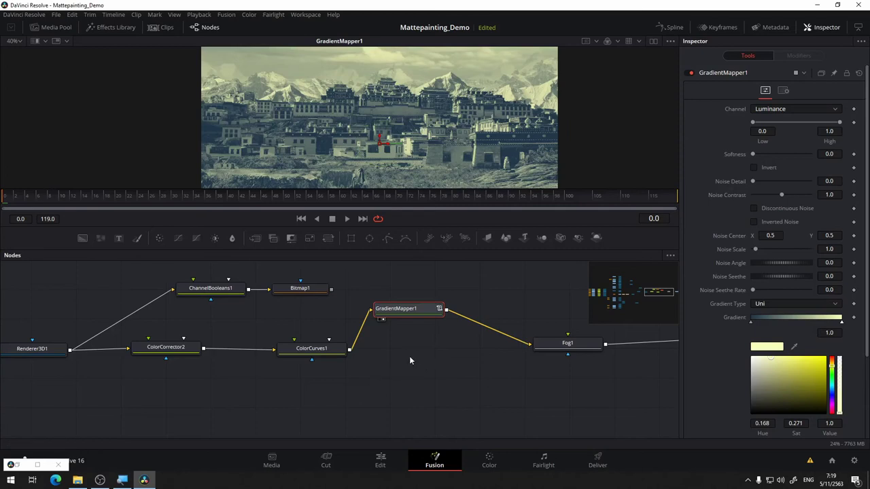
# Add a Merge node with ColorCurves1 as background and GradientMapper1 as foreground, and show it in the viewer
pyautogui.moveTo(255, 238); pyautogui.dragTo(443, 355)
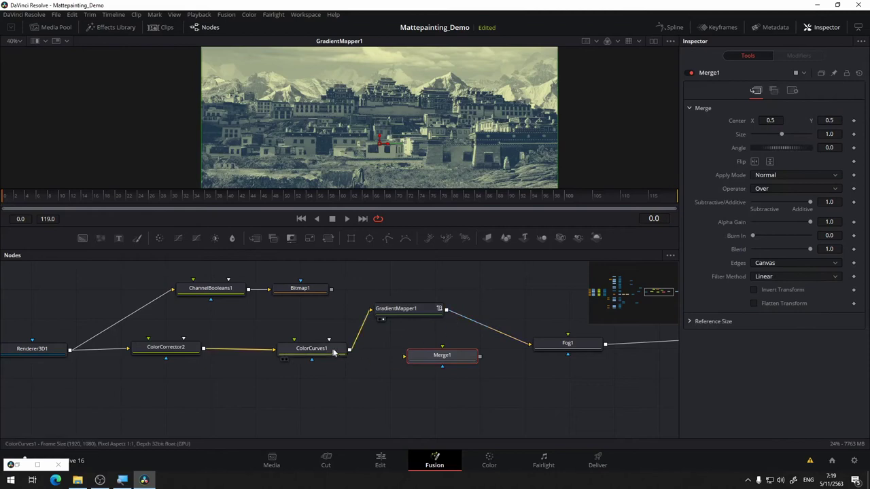
pyautogui.moveTo(349, 350); pyautogui.dragTo(428, 355)
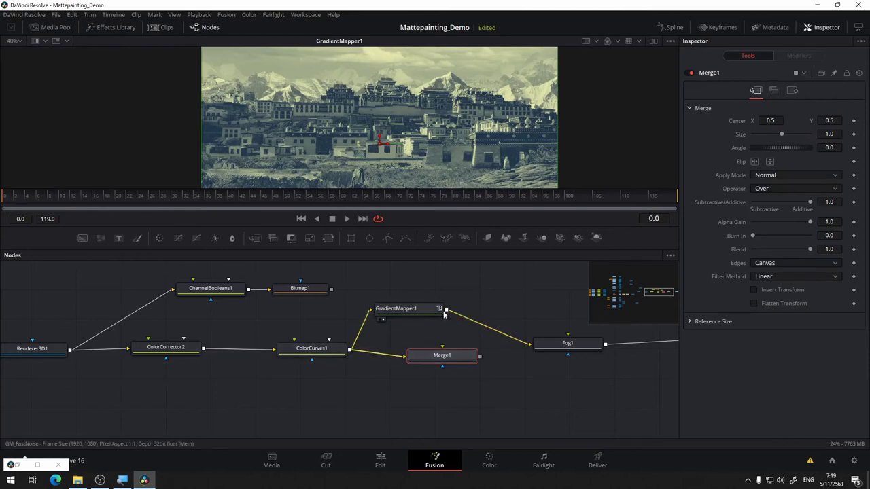
pyautogui.moveTo(445, 311); pyautogui.dragTo(454, 364)
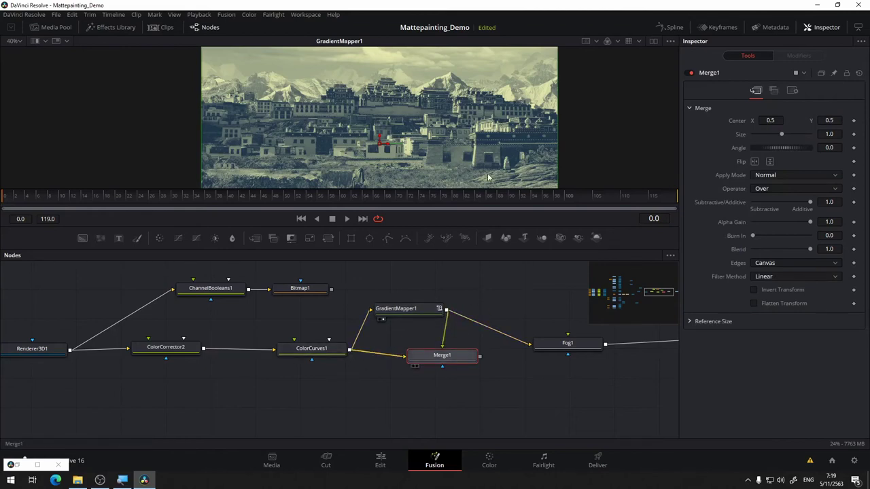
pyautogui.press('1')
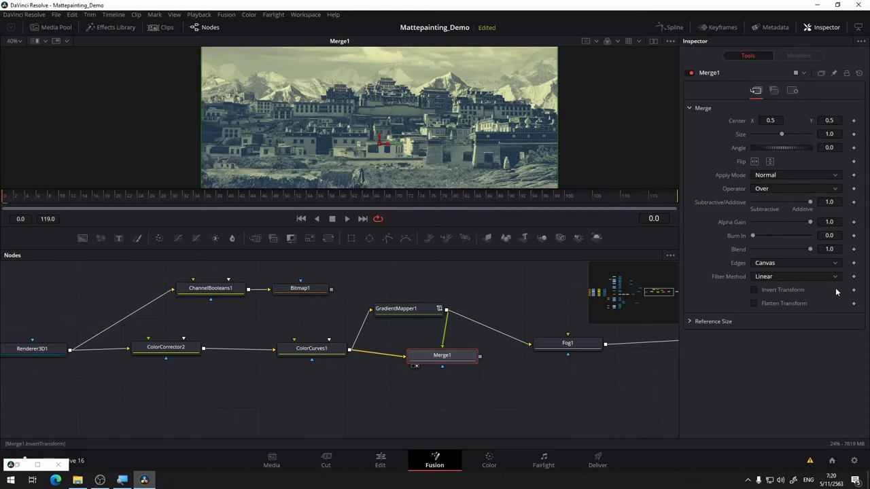
# Reduce the Merge node's Blend to 0.394 and inspect the blended colours across the image
pyautogui.moveTo(810, 249); pyautogui.dragTo(777, 252)
pyautogui.moveTo(588, 172); pyautogui.dragTo(617, 112)
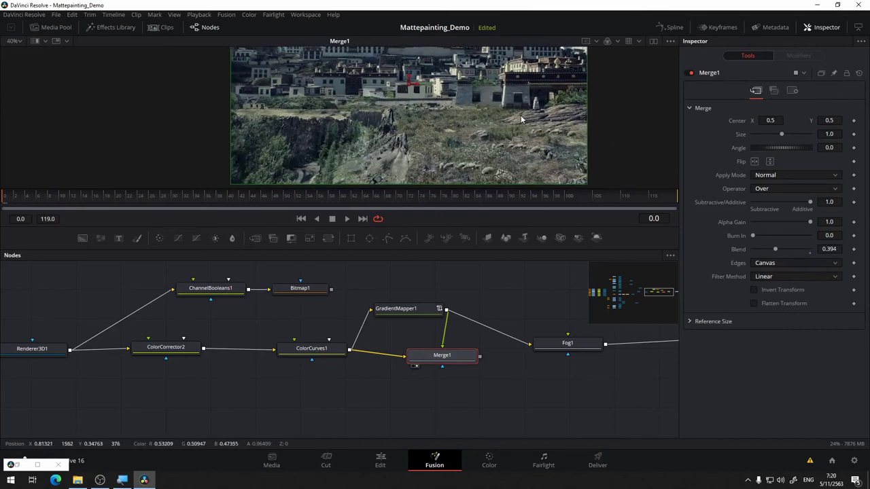
pyautogui.scroll(3, 513, 109)
pyautogui.moveTo(511, 111); pyautogui.dragTo(557, 176)
pyautogui.scroll(-2, 437, 114)
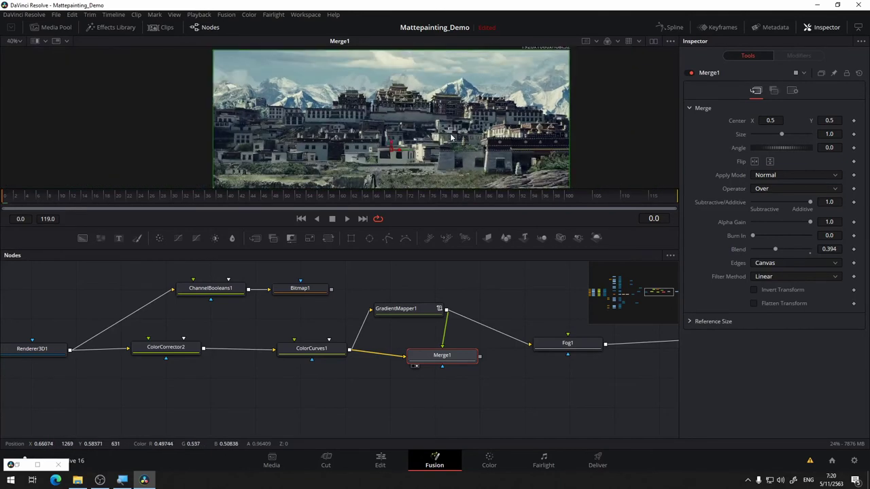
pyautogui.scroll(-1, 448, 136)
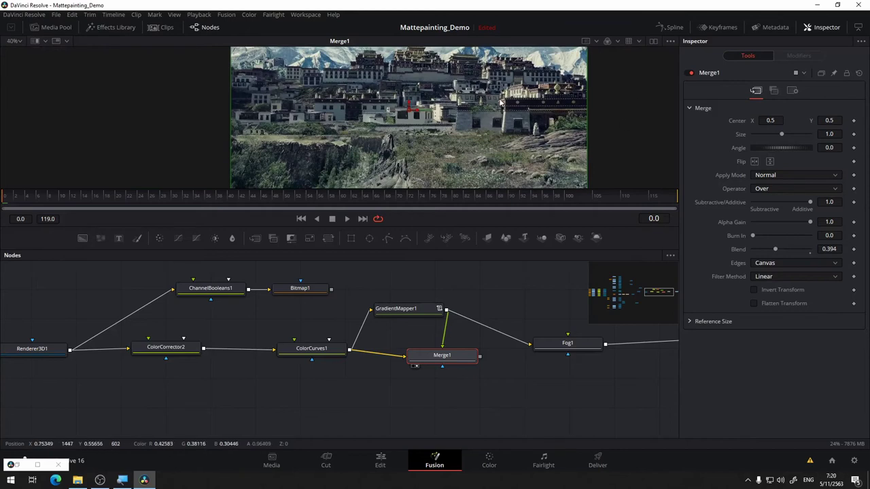
# Tidy the node layout by placing GradientMapper1 directly above Merge1, with Merge1 in line between ColorCurves1 and Fog1
pyautogui.click(411, 309)
pyautogui.moveTo(443, 360); pyautogui.dragTo(416, 359)
pyautogui.moveTo(421, 314); pyautogui.dragTo(444, 300)
pyautogui.moveTo(439, 352); pyautogui.dragTo(454, 350)
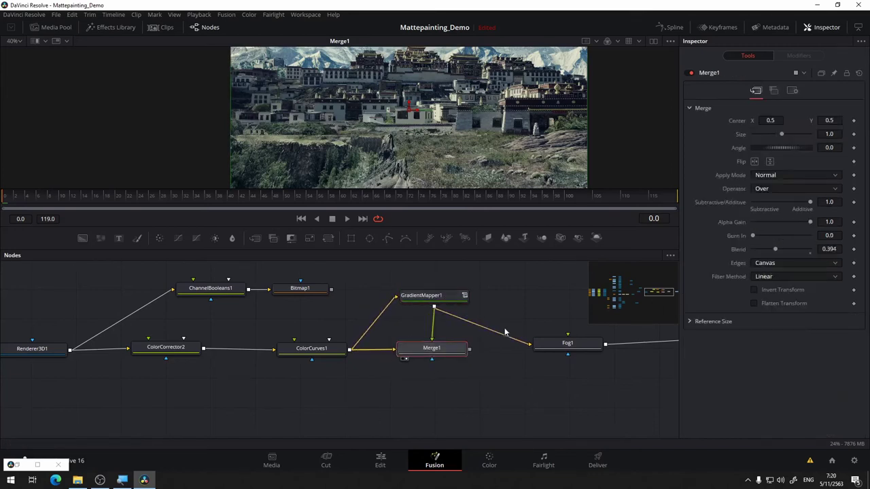
# Darken the dark end of the GradientMapper1 gradient to hue 0.576, saturation 0.506, value 0.134
pyautogui.click(428, 296)
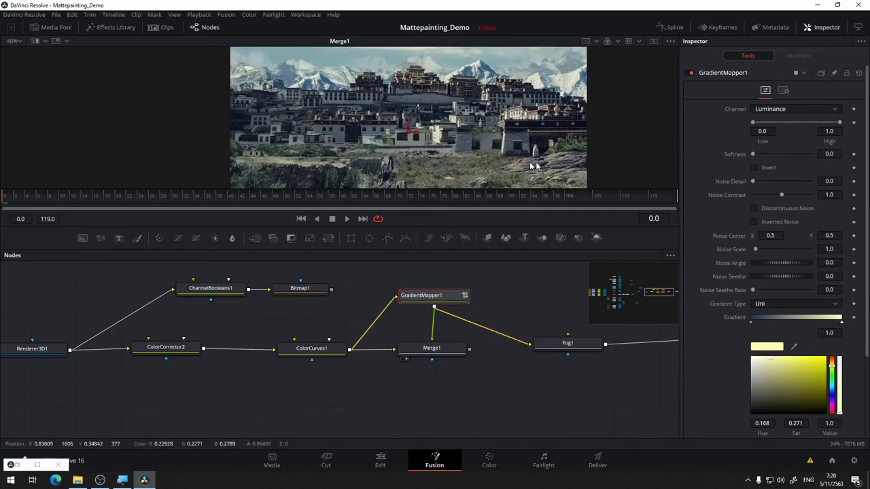
pyautogui.click(750, 323)
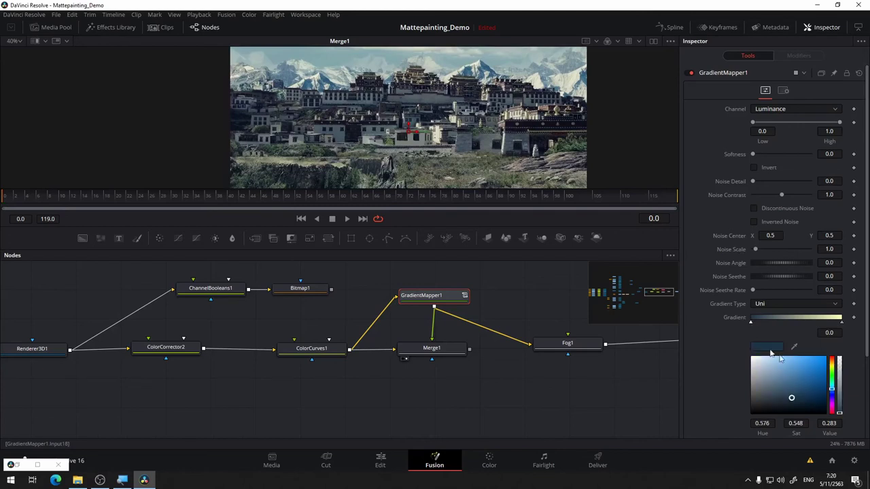
pyautogui.click(800, 403)
pyautogui.moveTo(800, 402)
pyautogui.mouseDown()
pyautogui.moveTo(775, 406)
pyautogui.moveTo(789, 408)
pyautogui.mouseUp()
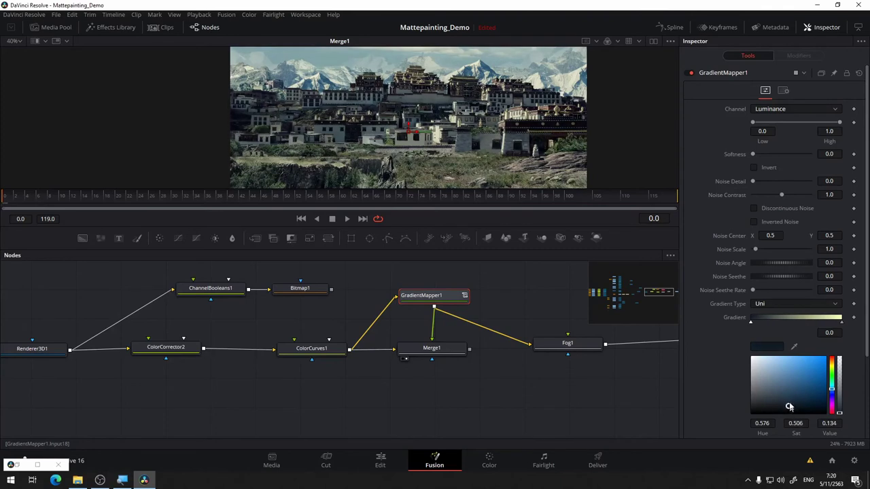
pyautogui.moveTo(527, 143); pyautogui.dragTo(496, 138)
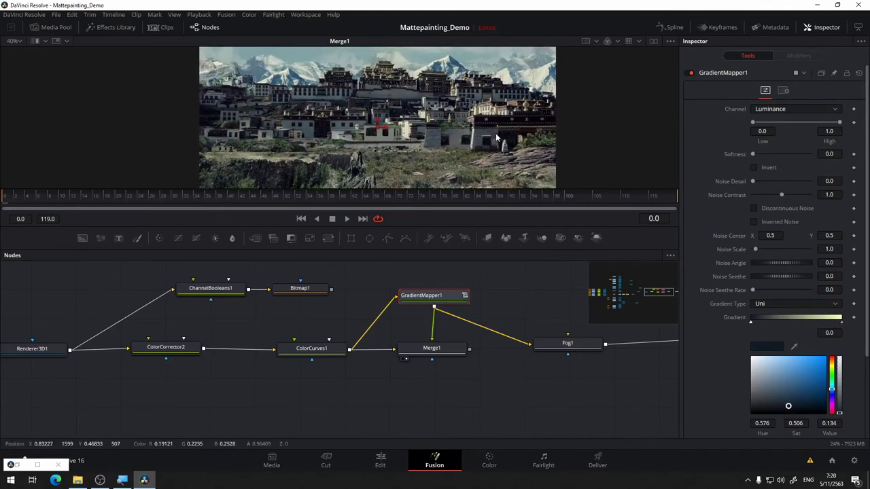
# Warm the light end of the GradientMapper1 gradient to hue 0.112, saturation 0.247, keeping Softness at 0.0
pyautogui.click(841, 321)
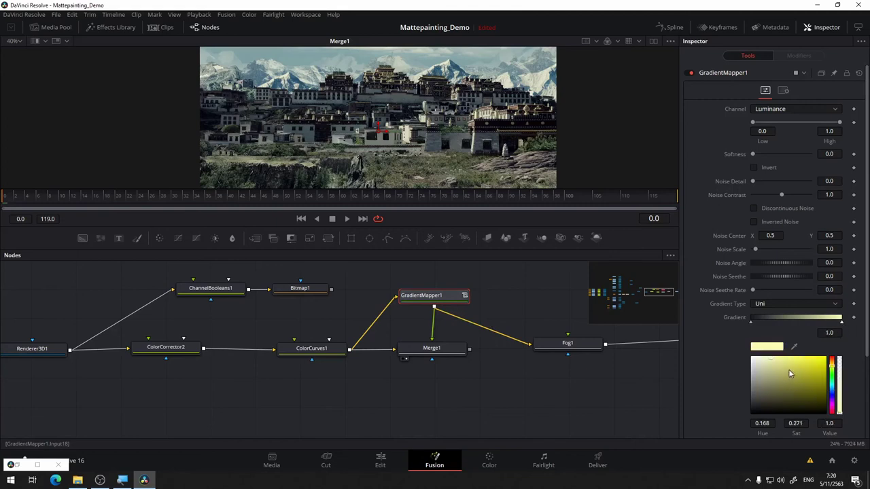
pyautogui.click(777, 358)
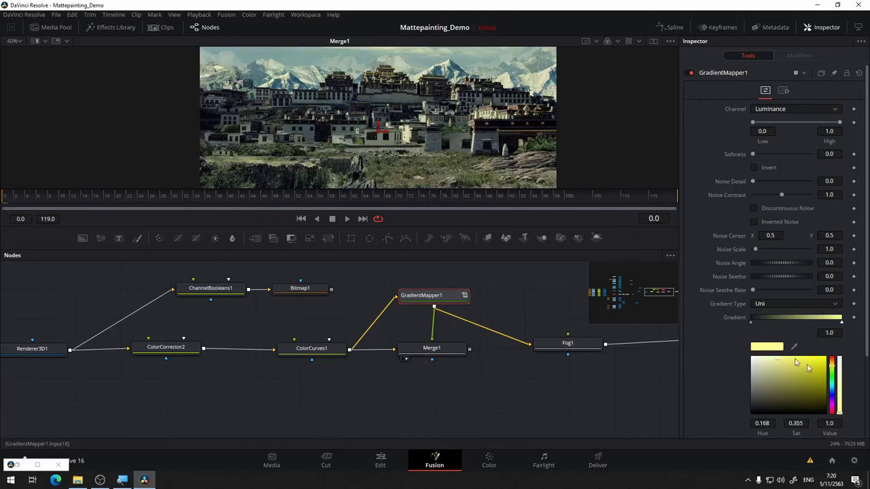
pyautogui.click(833, 366)
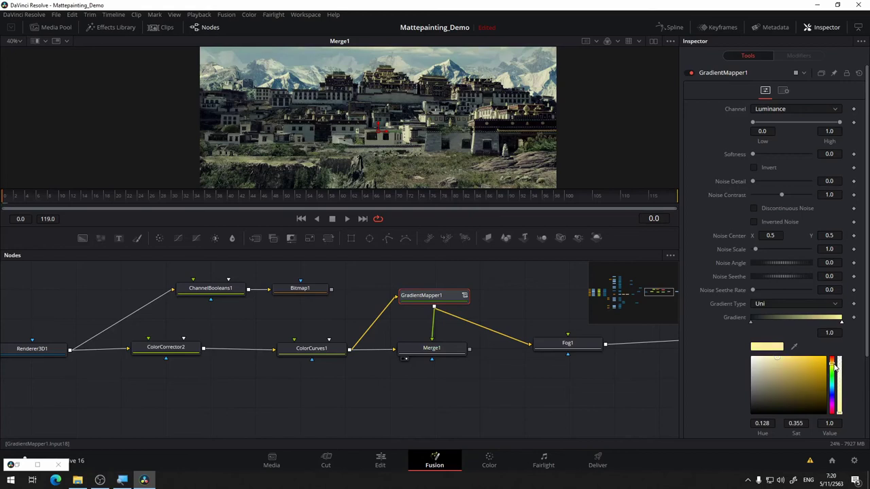
pyautogui.click(834, 363)
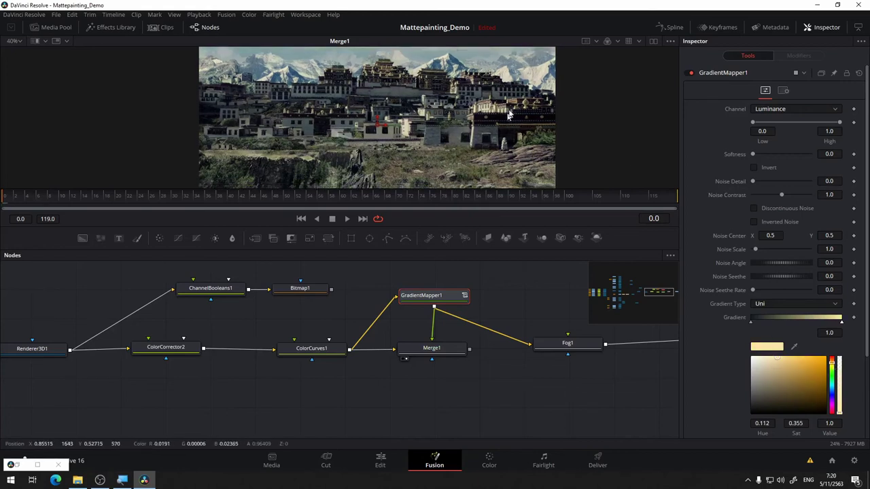
pyautogui.moveTo(505, 132); pyautogui.dragTo(514, 114)
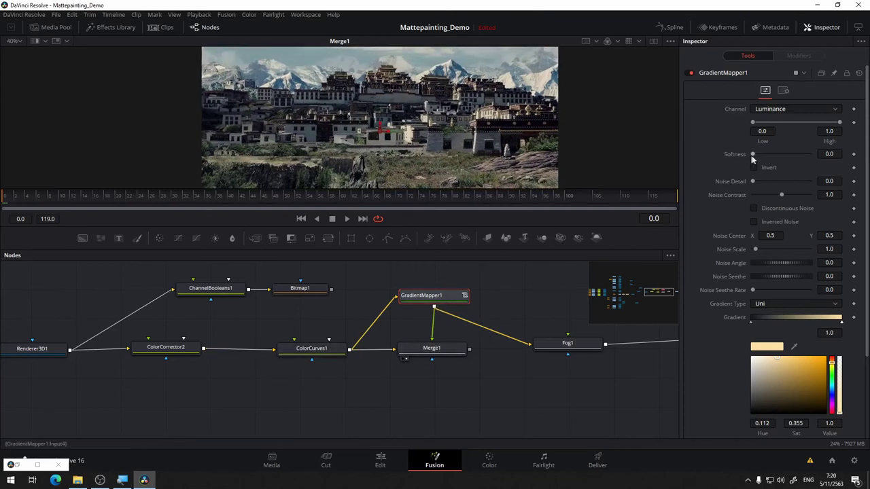
pyautogui.moveTo(753, 154); pyautogui.dragTo(715, 160)
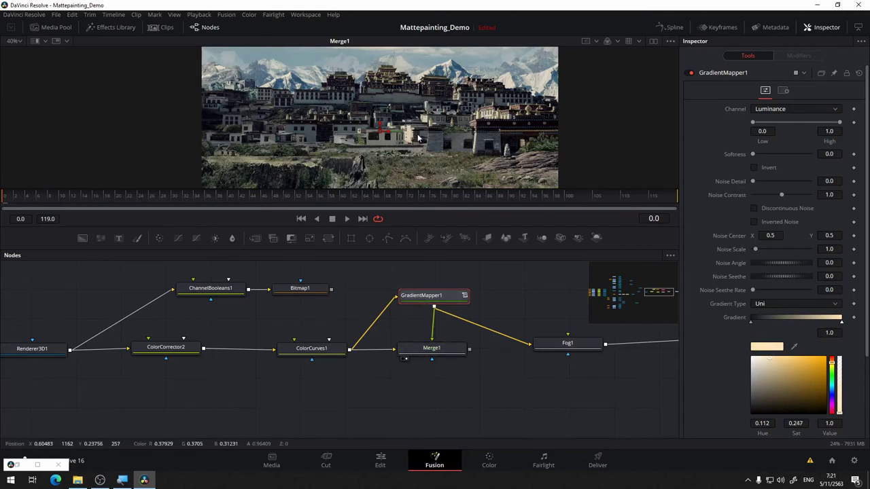
# Try a lower Blend on the ColorCurves1 node and return to its curve
pyautogui.moveTo(366, 416); pyautogui.dragTo(450, 415)
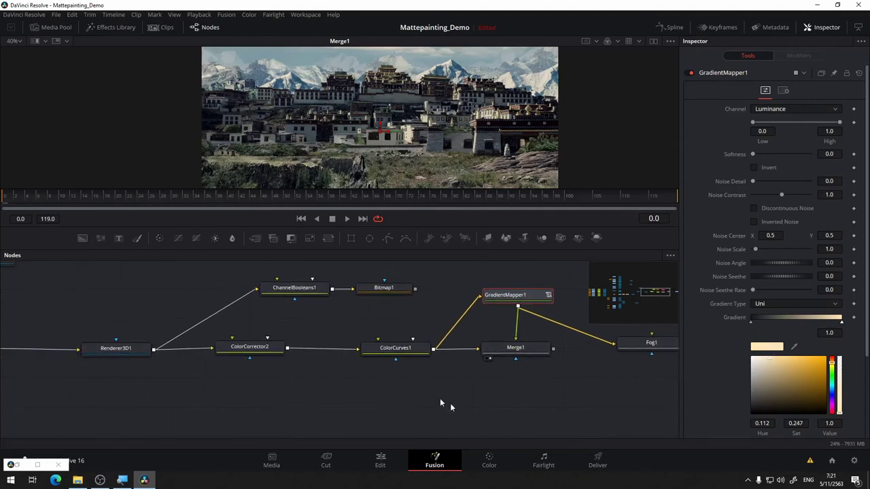
pyautogui.click(409, 356)
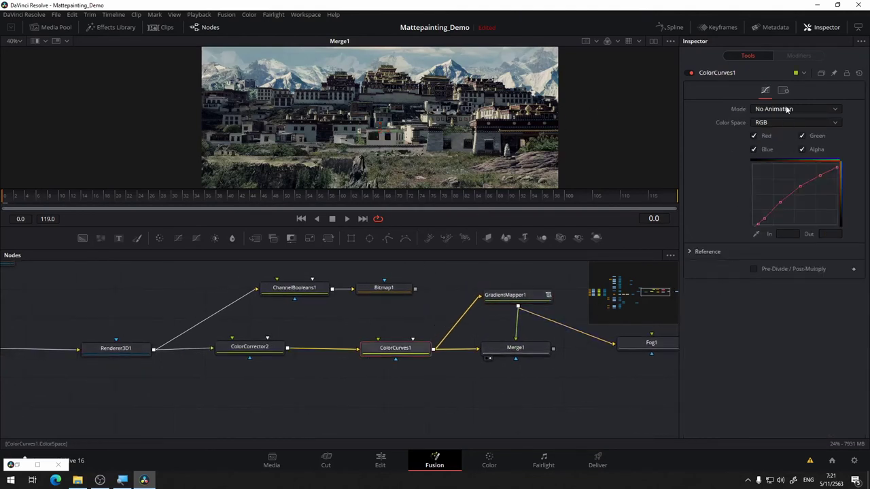
pyautogui.click(783, 90)
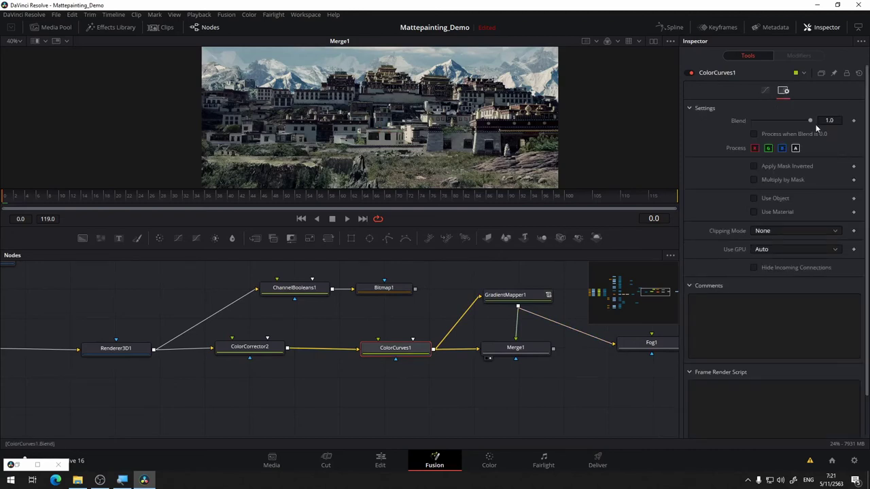
pyautogui.moveTo(808, 119); pyautogui.dragTo(781, 121)
pyautogui.click(765, 90)
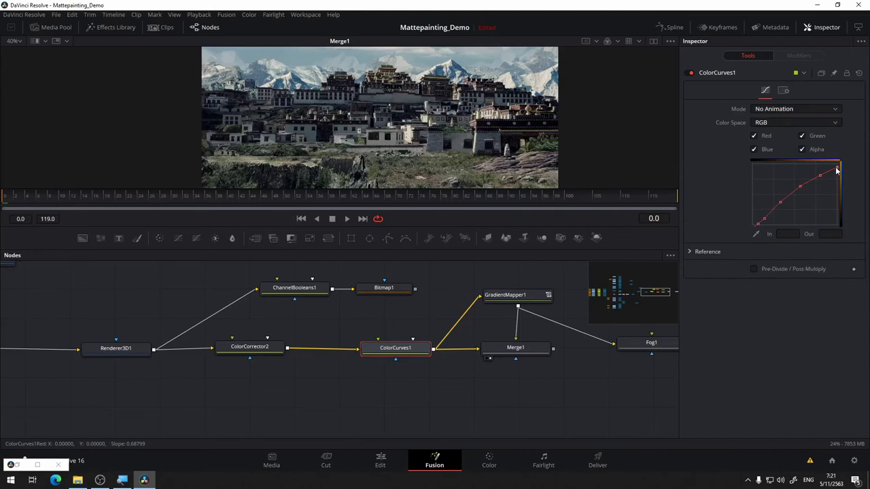
# Pull down the bright end of the ColorCurves1 curve, with its selected handle at about In 0.948, Out 0.746
pyautogui.moveTo(836, 171); pyautogui.dragTo(830, 176)
pyautogui.moveTo(502, 131); pyautogui.dragTo(504, 90)
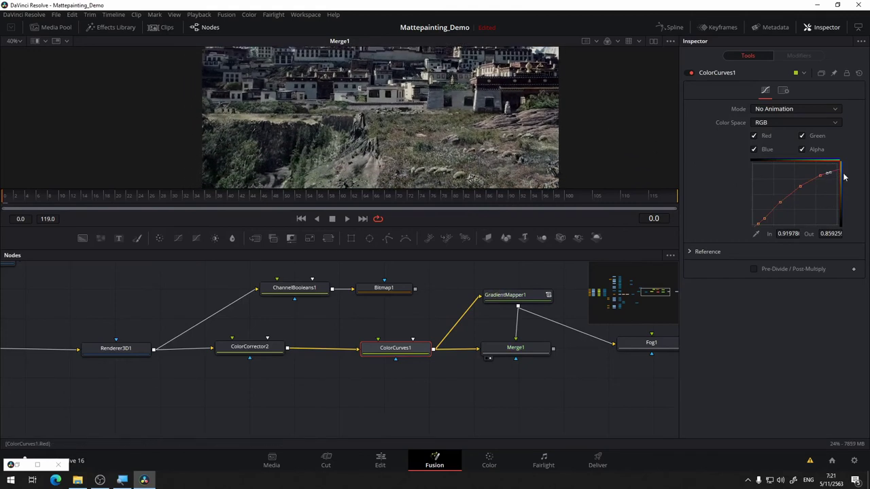
pyautogui.scroll(-4, 510, 146)
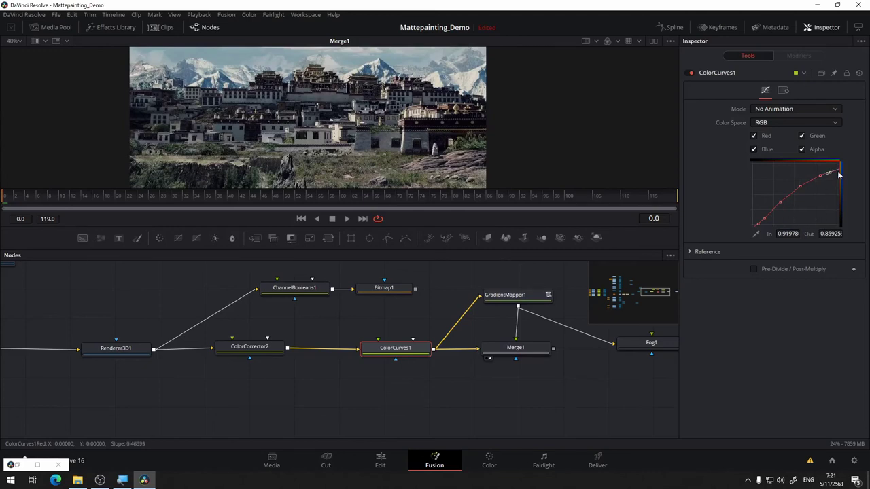
pyautogui.moveTo(837, 173)
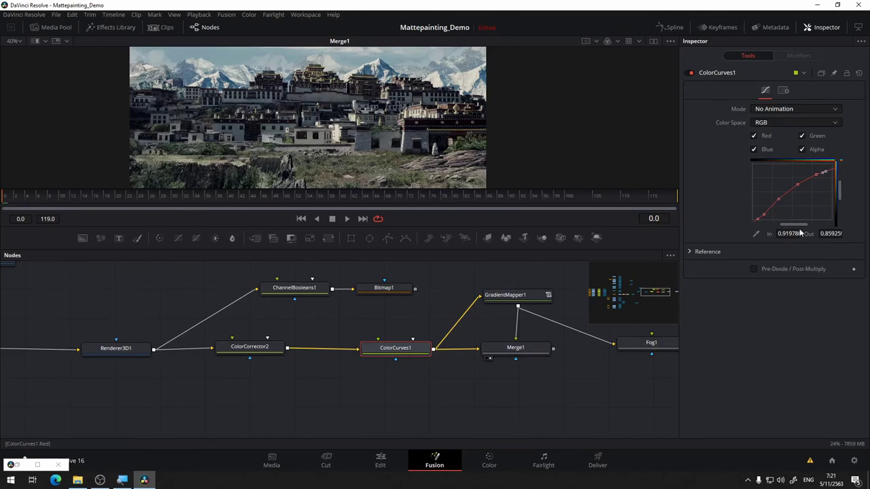
pyautogui.moveTo(799, 225)
pyautogui.mouseDown()
pyautogui.moveTo(822, 221)
pyautogui.moveTo(812, 220)
pyautogui.mouseUp()
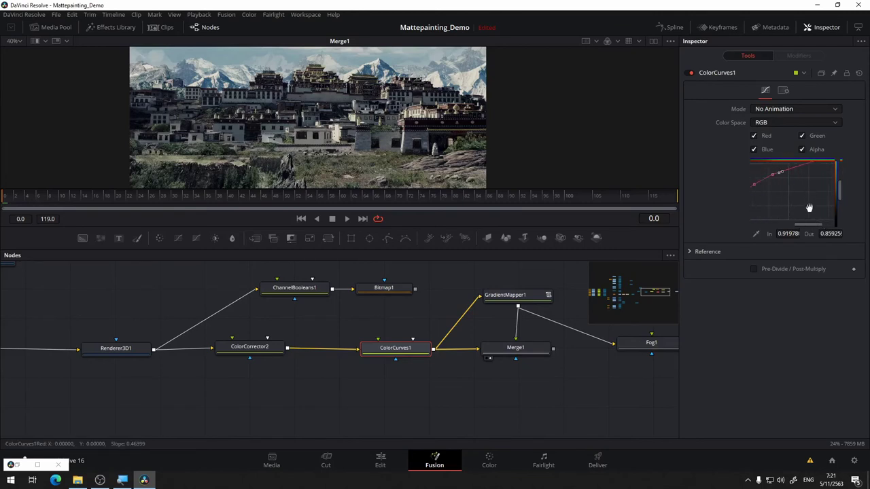
pyautogui.moveTo(784, 171); pyautogui.dragTo(786, 180)
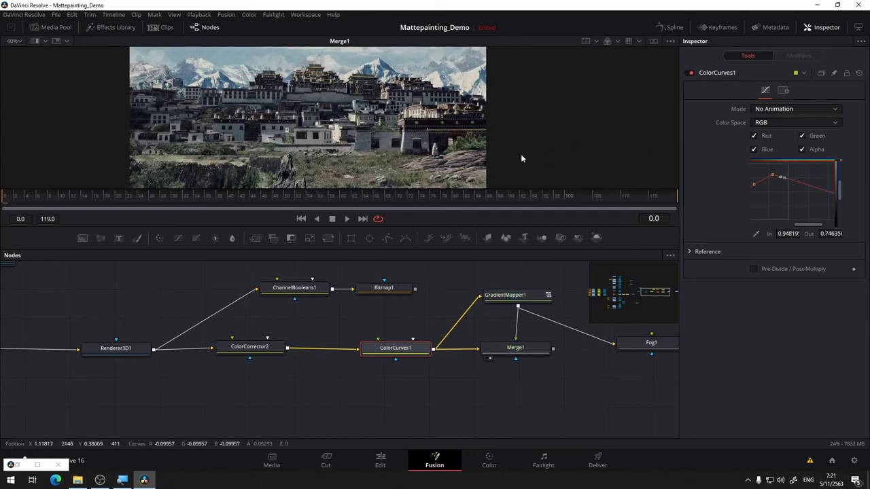
pyautogui.moveTo(521, 154); pyautogui.dragTo(623, 133)
# Try a larger Size and a lower Blend on Merge1, and restore Size 1.0 and Blend 0.394
pyautogui.moveTo(575, 364); pyautogui.dragTo(485, 380)
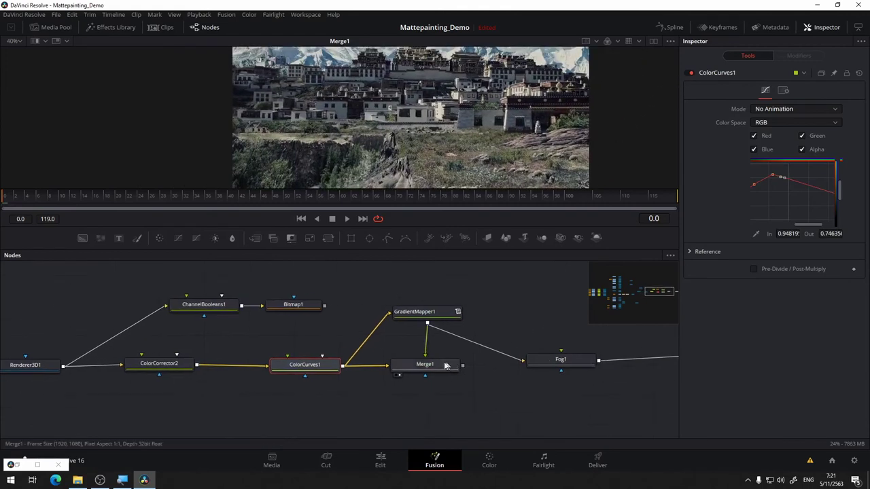
pyautogui.click(429, 370)
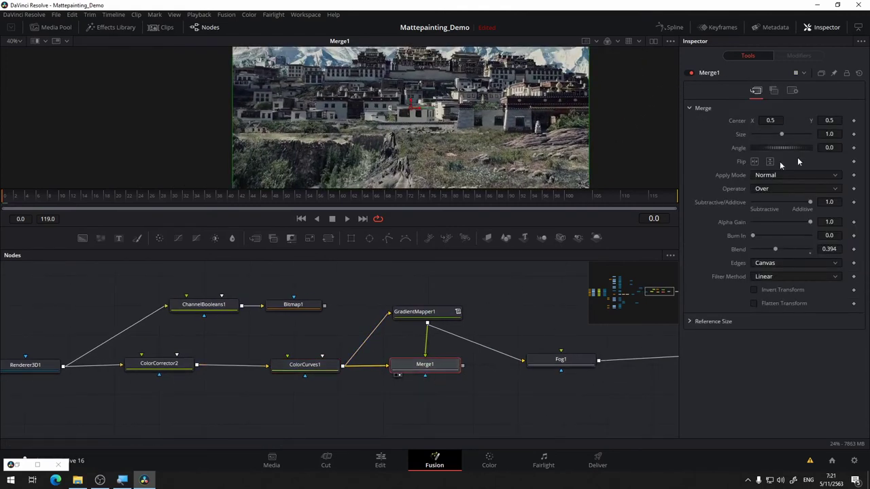
pyautogui.moveTo(781, 133); pyautogui.dragTo(790, 135)
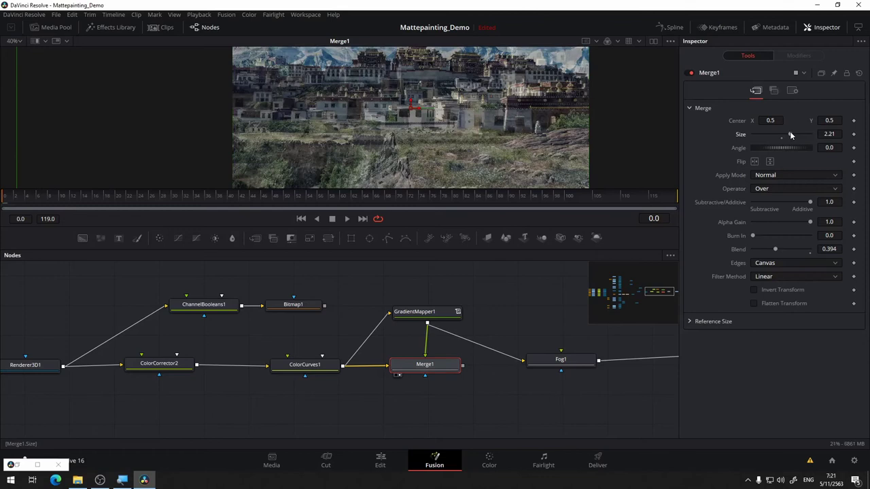
pyautogui.doubleClick(791, 135)
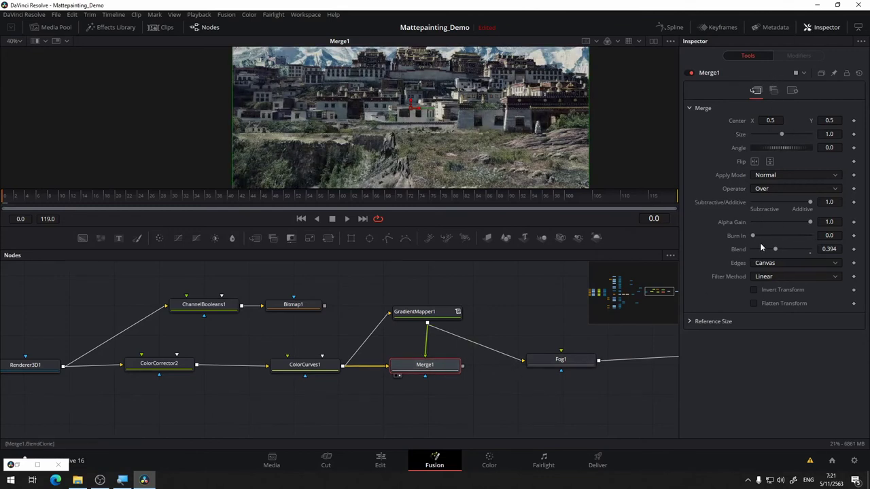
pyautogui.moveTo(784, 249)
pyautogui.mouseDown()
pyautogui.moveTo(793, 249)
pyautogui.moveTo(767, 250)
pyautogui.moveTo(775, 249)
pyautogui.mouseUp()
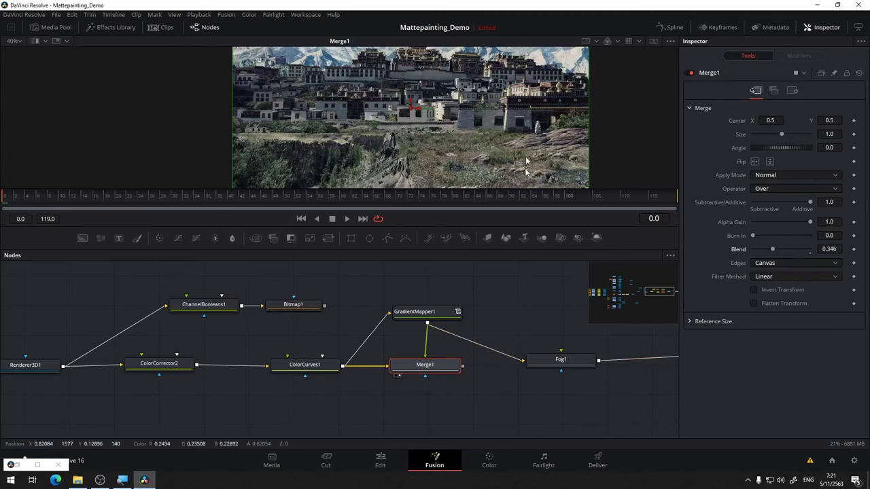
pyautogui.moveTo(527, 141); pyautogui.dragTo(540, 188)
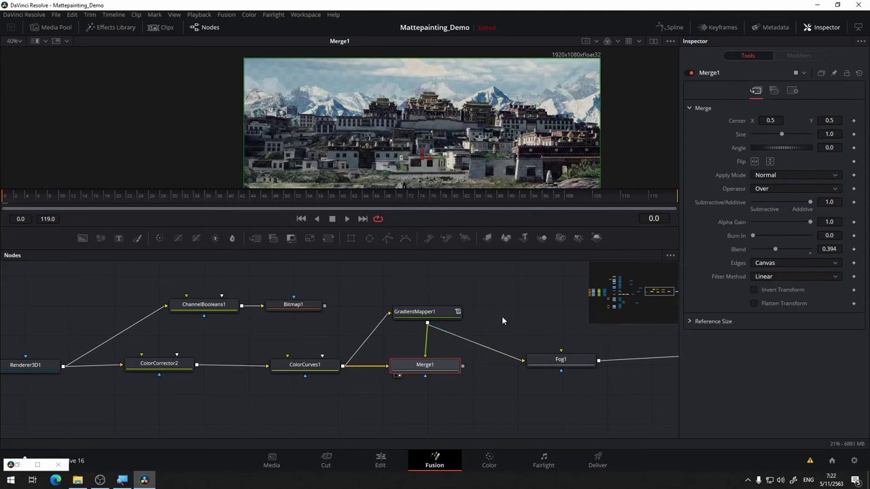
# Try the Alpha of the GradientMapper1 gradient's light end and leave it at 1.0
pyautogui.click(427, 319)
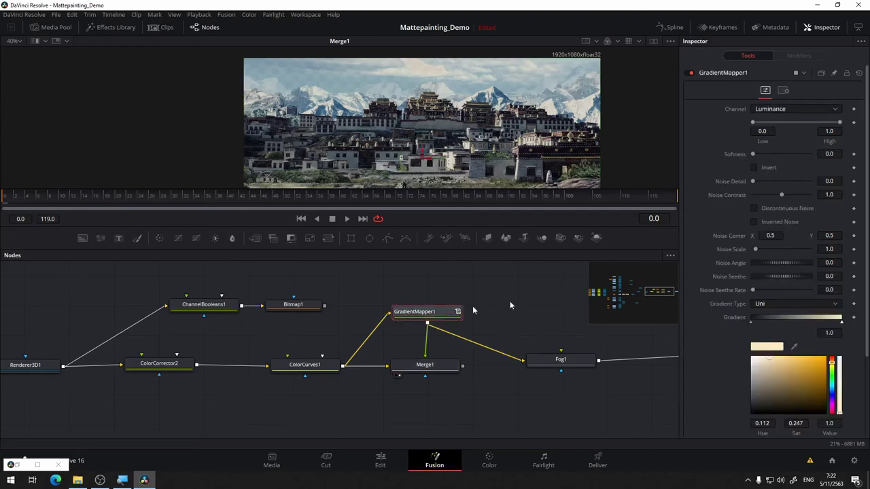
pyautogui.scroll(-3, 852, 361)
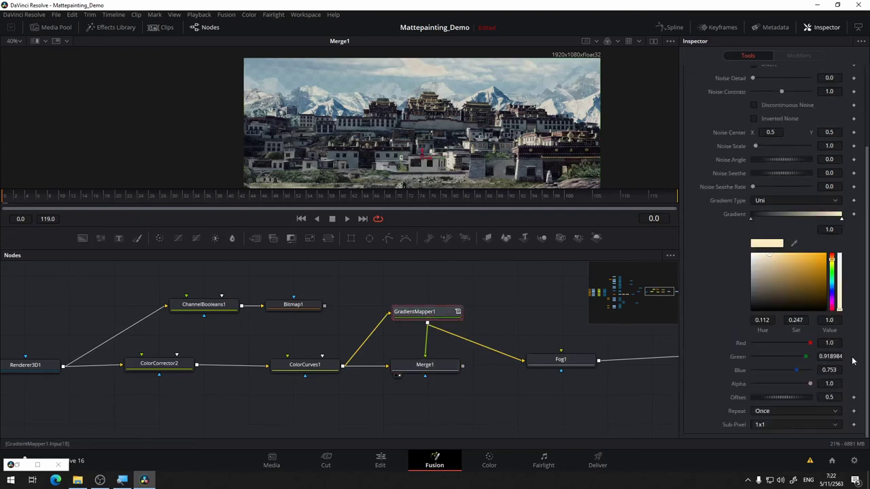
pyautogui.moveTo(810, 385); pyautogui.dragTo(846, 388)
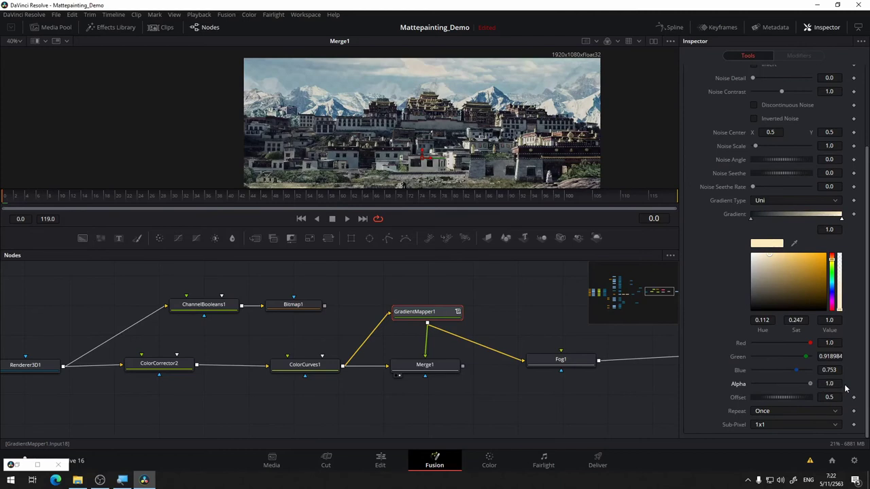
# Toggle GradientMapper1 off and on to compare the image with and without the gradient
pyautogui.click(319, 367)
pyautogui.click(426, 315)
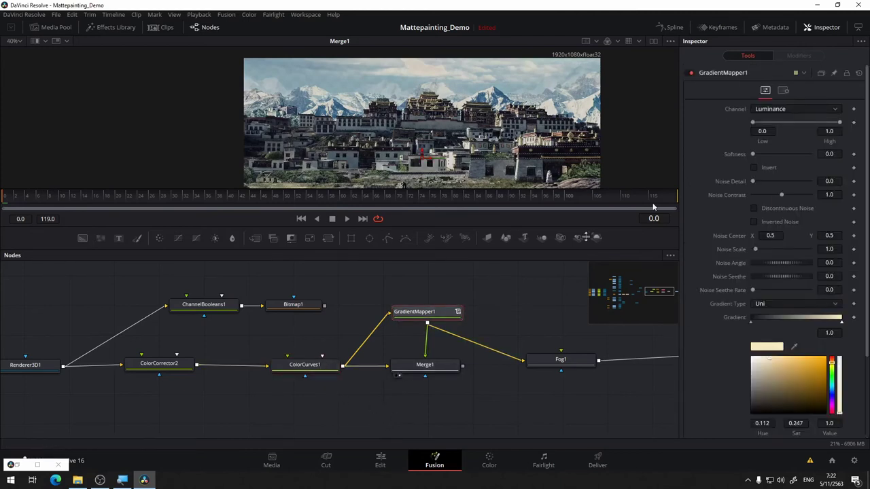
pyautogui.click(691, 73)
pyautogui.click(691, 72)
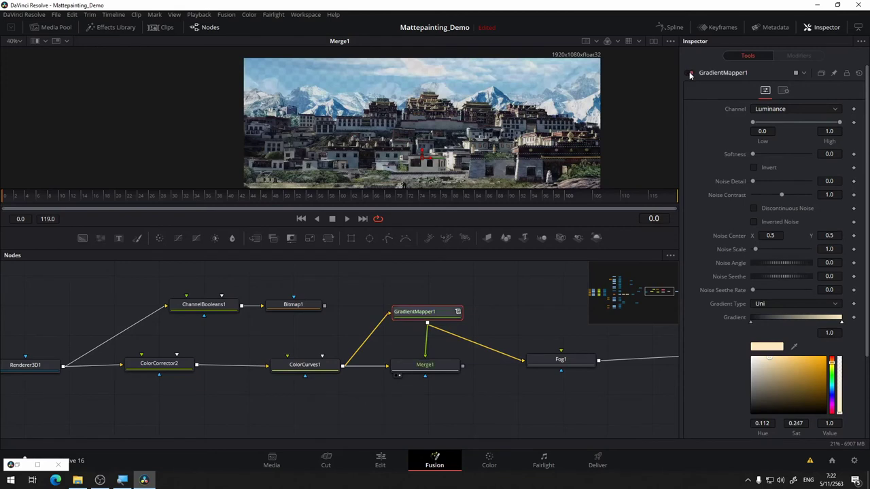
# Try reshaping the bright end of the ColorCurves1 curve and undo the last point move
pyautogui.click(300, 365)
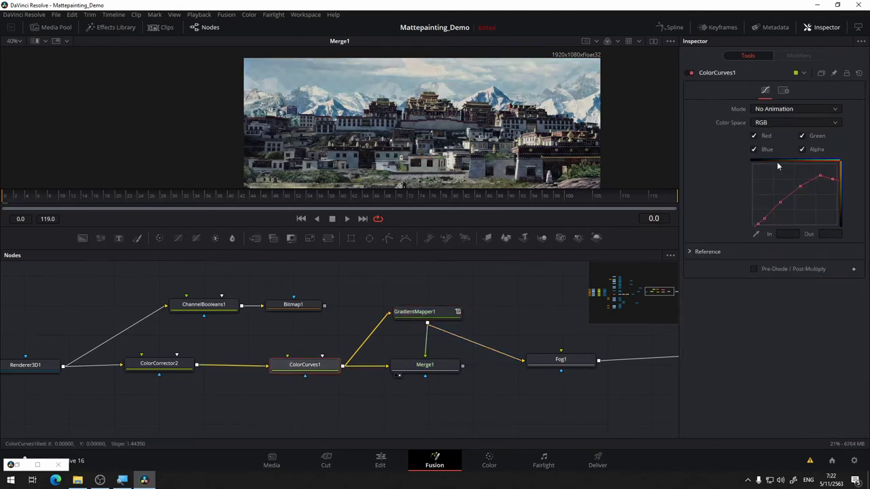
pyautogui.moveTo(833, 182)
pyautogui.mouseDown()
pyautogui.moveTo(834, 168)
pyautogui.moveTo(830, 176)
pyautogui.mouseUp()
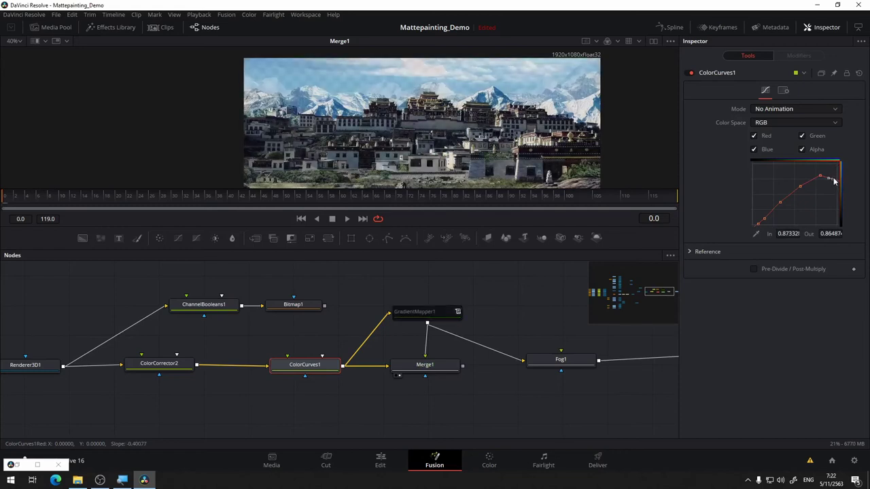
pyautogui.click(837, 182)
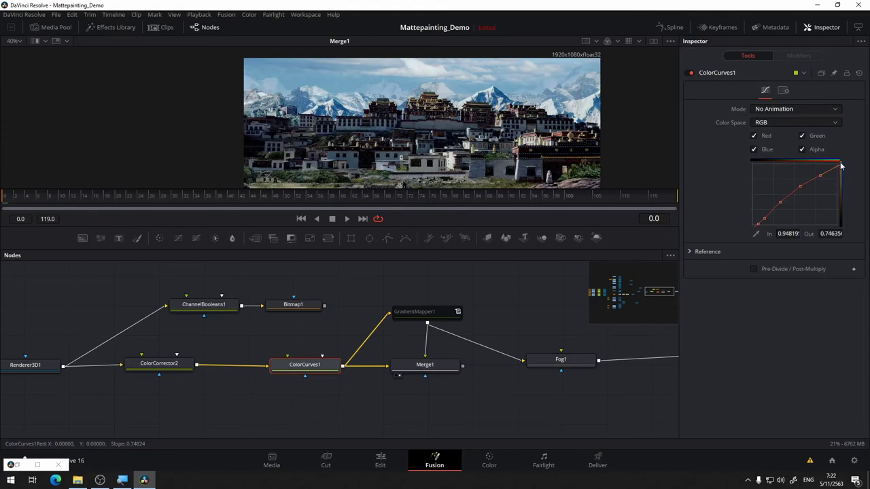
pyautogui.click(837, 171)
pyautogui.moveTo(839, 170); pyautogui.dragTo(825, 193)
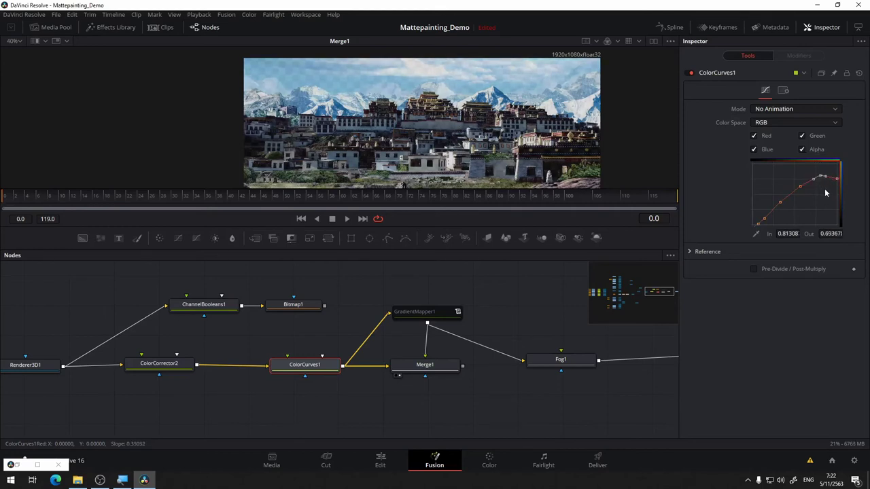
pyautogui.hotkey('ctrl', 'z')
pyautogui.click(840, 169)
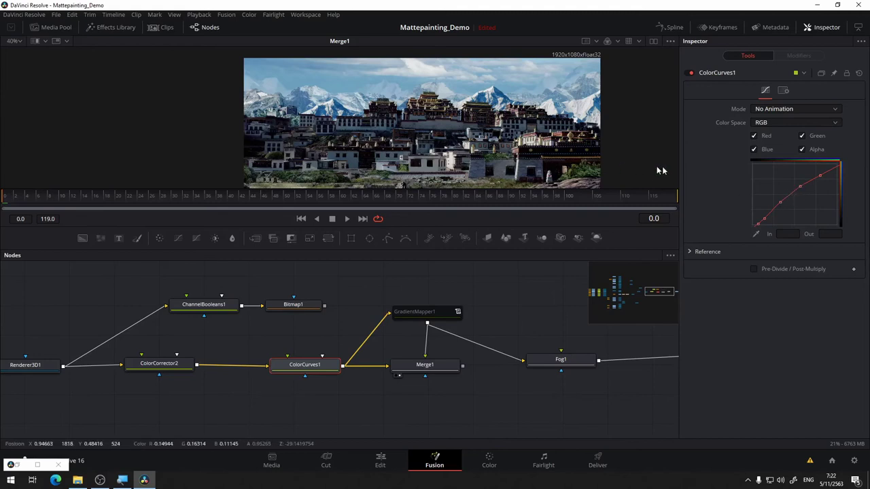
# Move the upper point of the ColorCurves1 curve to the bright end, at about In 0.979, Out 0.746
pyautogui.moveTo(528, 151); pyautogui.dragTo(564, 102)
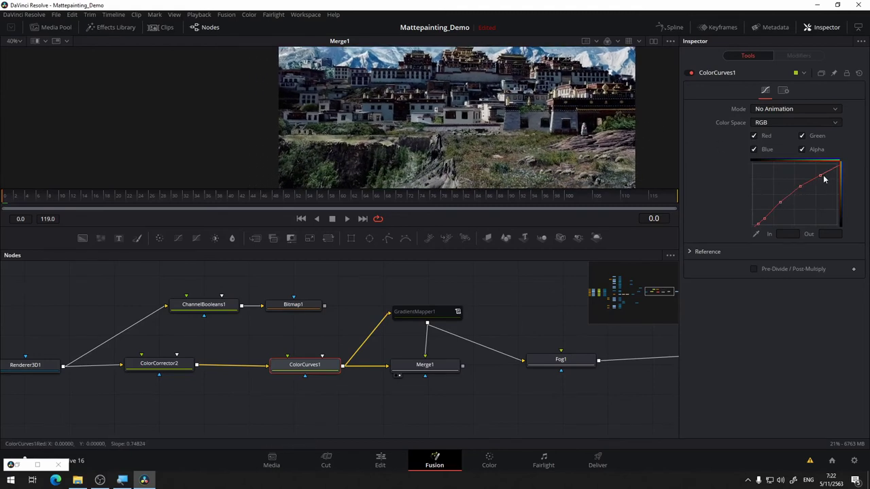
pyautogui.moveTo(821, 176)
pyautogui.mouseDown()
pyautogui.moveTo(834, 168)
pyautogui.moveTo(813, 168)
pyautogui.moveTo(820, 176)
pyautogui.mouseUp()
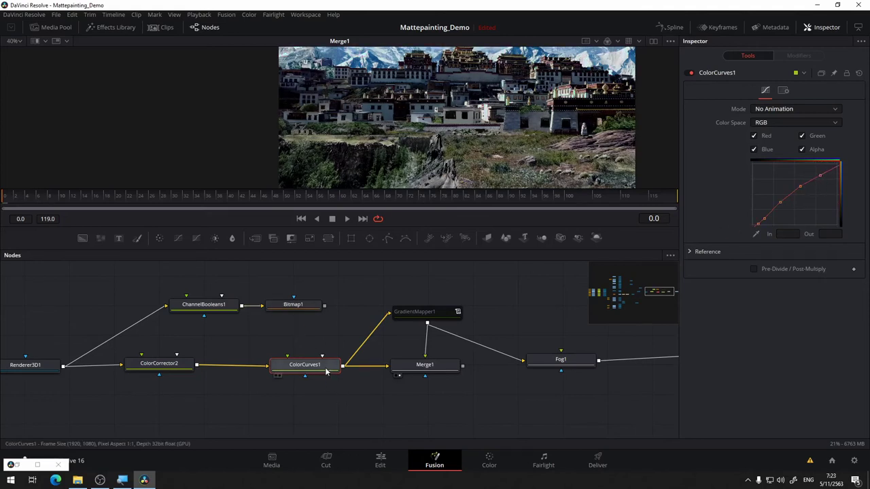
pyautogui.click(820, 176)
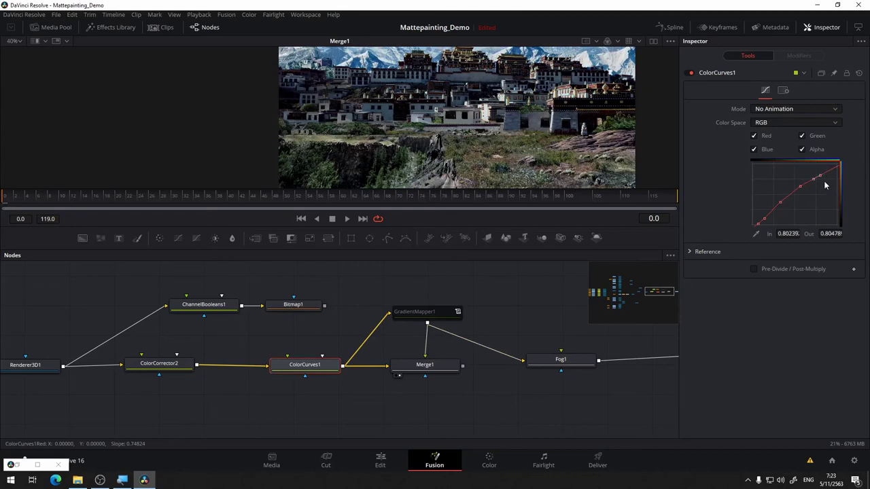
pyautogui.moveTo(821, 178); pyautogui.dragTo(836, 184)
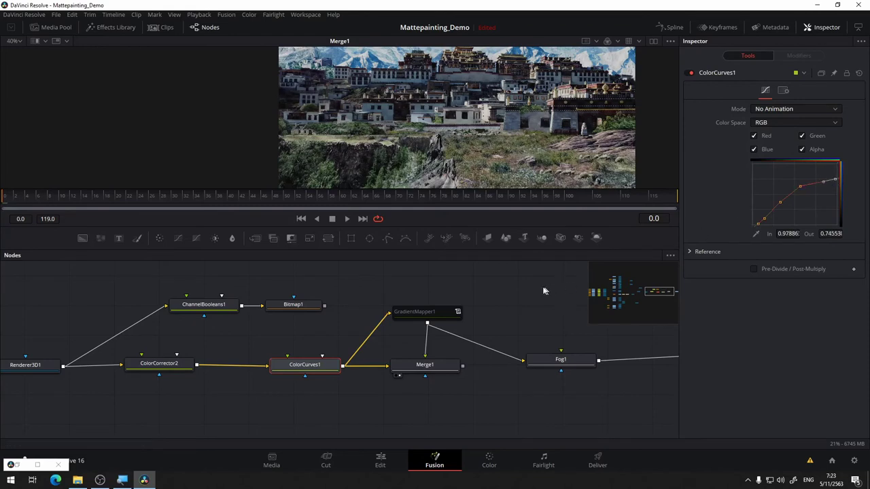
# Turn GradientMapper1 back on
pyautogui.moveTo(389, 392); pyautogui.dragTo(265, 380)
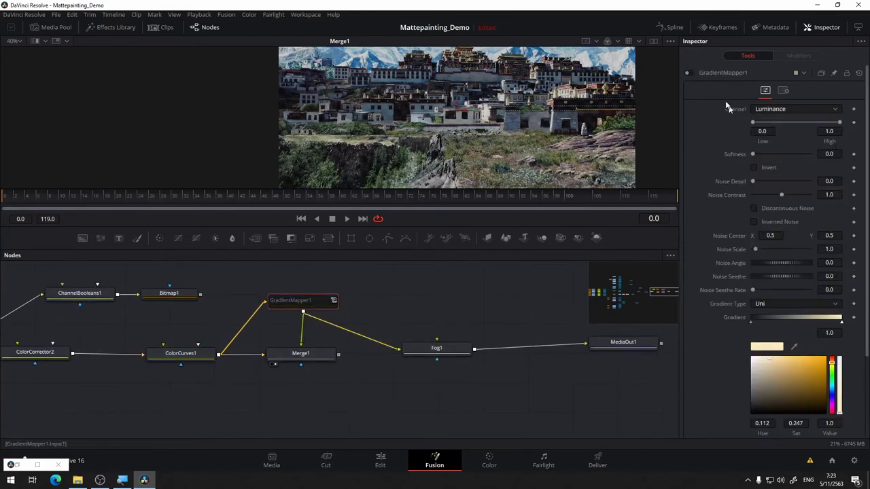
pyautogui.click(687, 73)
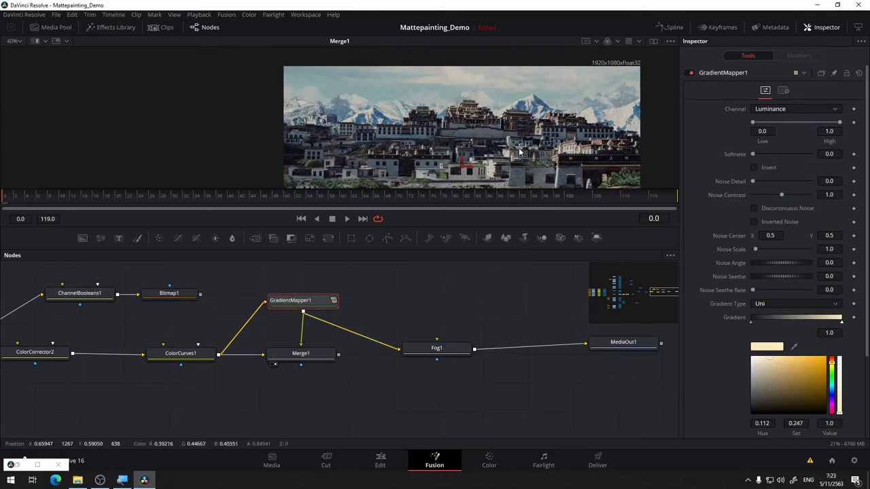
# Delete the ColorCurves1 node between ColorCorrector2 and Merge1
pyautogui.click(166, 353)
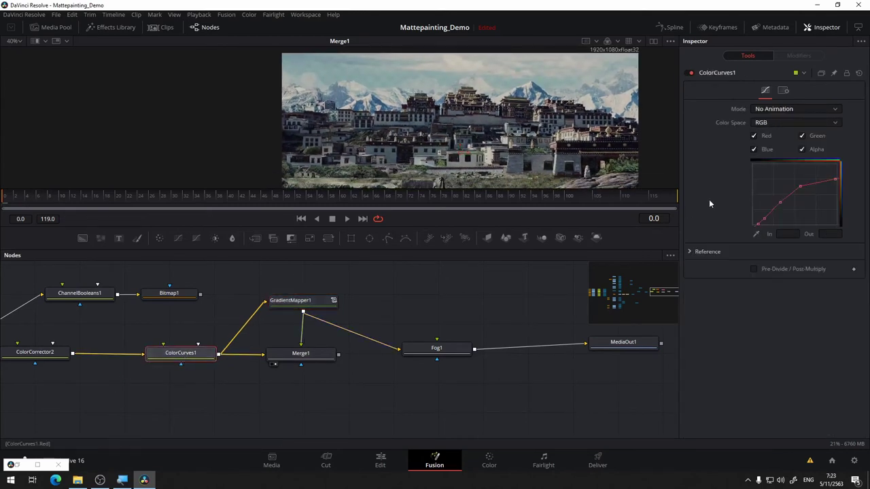
pyautogui.moveTo(843, 185); pyautogui.dragTo(843, 185)
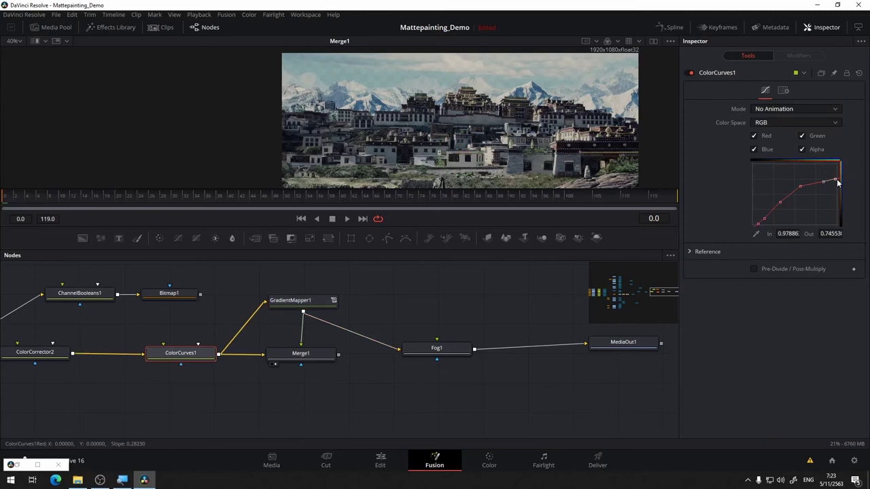
pyautogui.moveTo(185, 425); pyautogui.dragTo(265, 418)
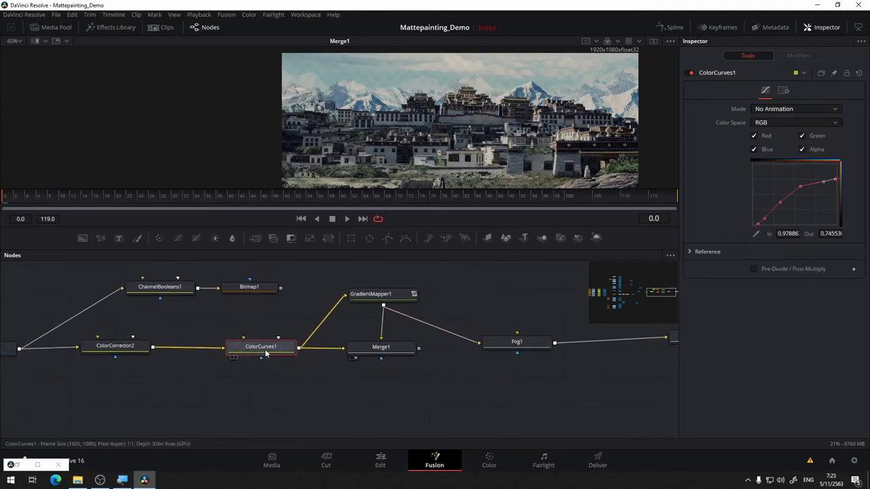
pyautogui.press('Delete')
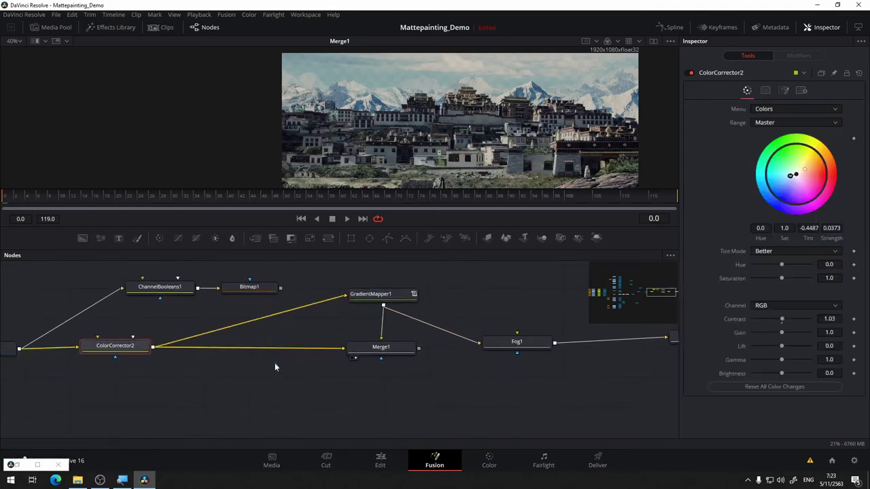
pyautogui.moveTo(284, 312); pyautogui.dragTo(305, 317)
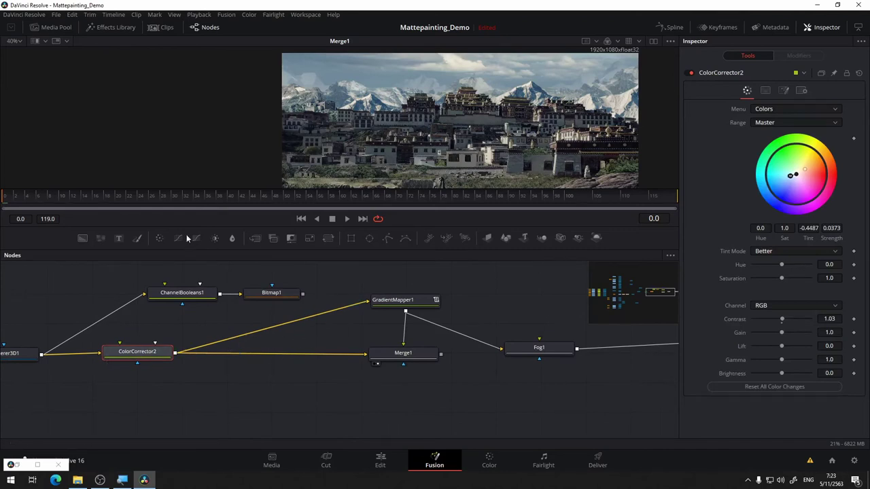
# Add a new ColorCurves node after ColorCorrector2 and feed its output into both GradientMapper1 and the Merge1 background
pyautogui.moveTo(182, 237); pyautogui.dragTo(275, 338)
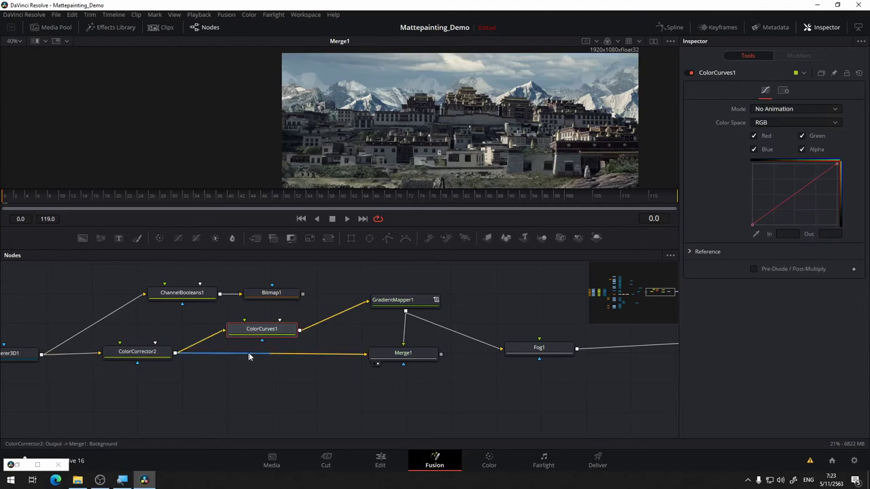
pyautogui.click(354, 356)
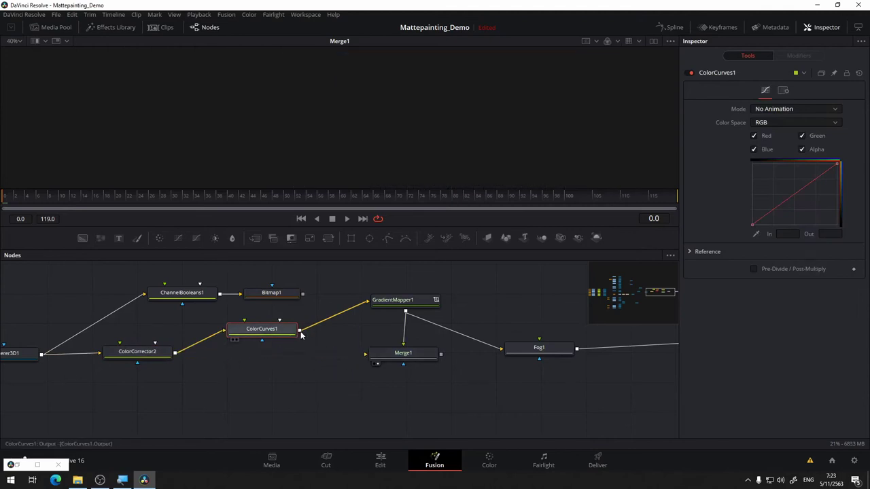
pyautogui.moveTo(300, 331); pyautogui.dragTo(365, 356)
pyautogui.moveTo(239, 340); pyautogui.dragTo(243, 358)
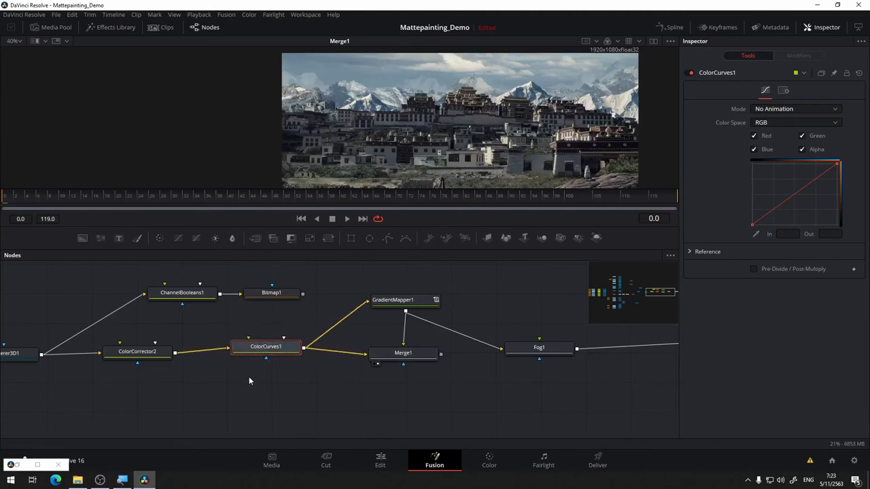
# Shape the new ColorCurves1 curve with a midpoint at about In 0.505, Out 0.604, black at In 0.016, and white at In 0.818, Out 0.948
pyautogui.click(795, 194)
pyautogui.moveTo(795, 193); pyautogui.dragTo(795, 187)
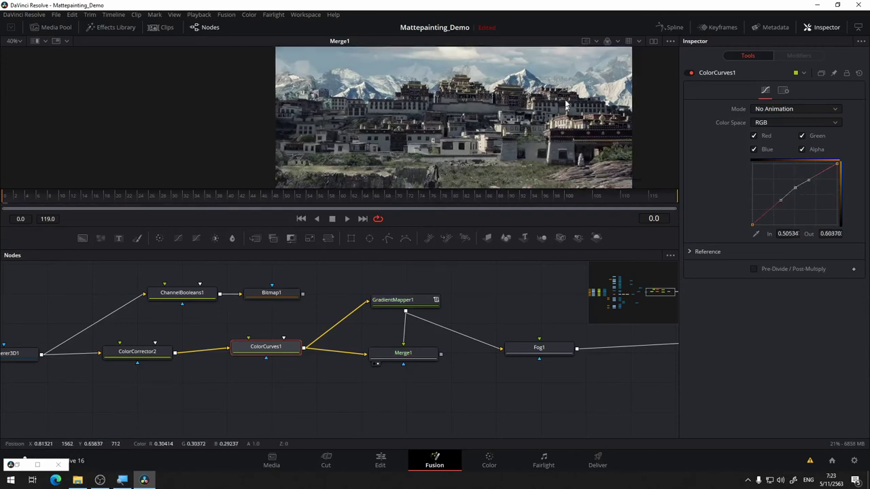
pyautogui.moveTo(750, 227)
pyautogui.mouseDown()
pyautogui.moveTo(749, 219)
pyautogui.moveTo(753, 225)
pyautogui.mouseUp()
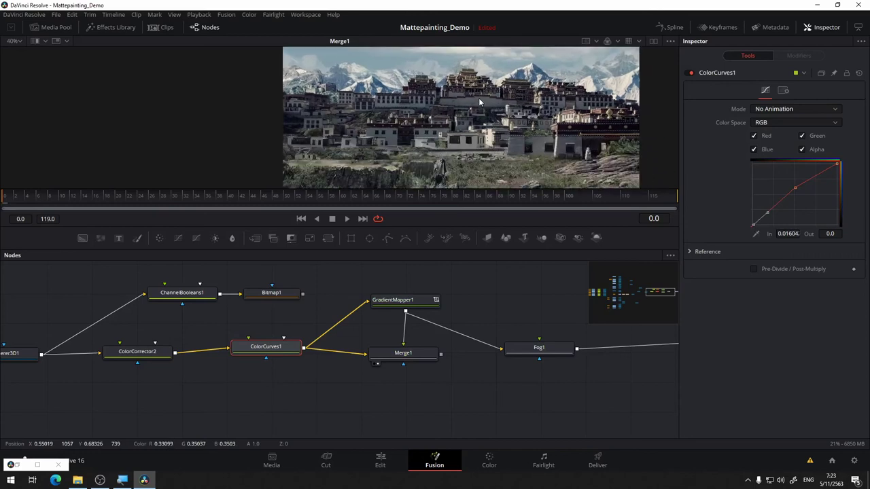
pyautogui.moveTo(839, 165)
pyautogui.mouseDown()
pyautogui.moveTo(838, 174)
pyautogui.moveTo(823, 168)
pyautogui.mouseUp()
pyautogui.moveTo(512, 145); pyautogui.dragTo(486, 110)
pyautogui.scroll(-5, 485, 110)
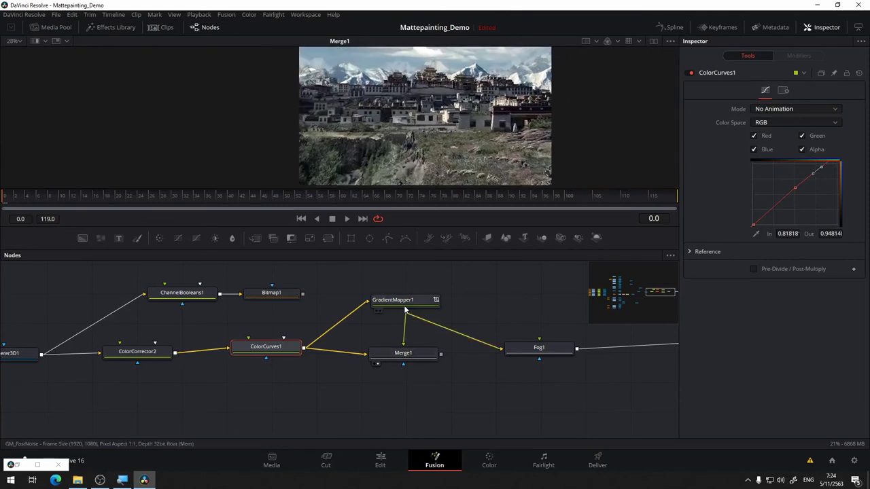
# Make the dark end of the GradientMapper1 gradient a stronger blue, with about Hue 0.576, Sat 0.584, Value 0.181
pyautogui.click(430, 299)
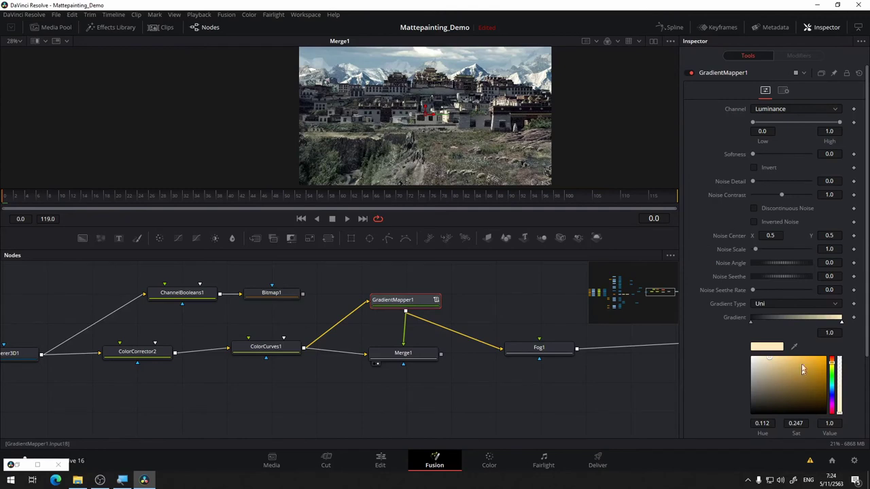
pyautogui.click(751, 321)
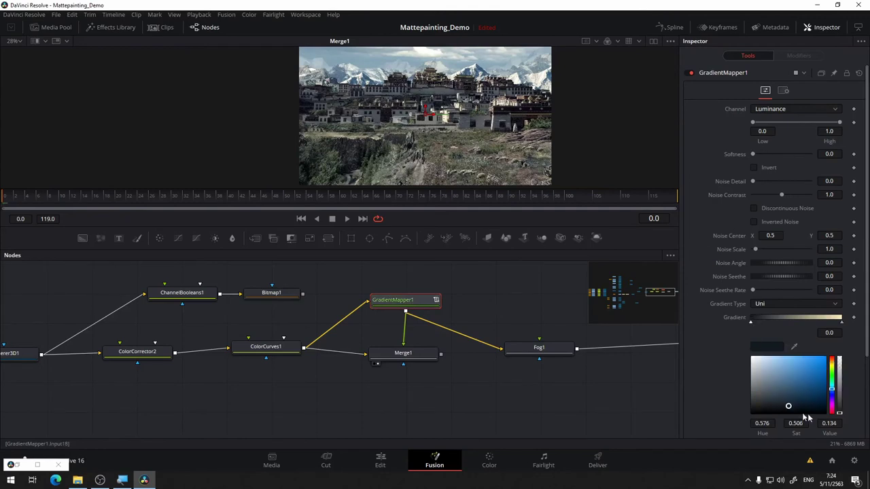
pyautogui.moveTo(789, 405); pyautogui.dragTo(795, 406)
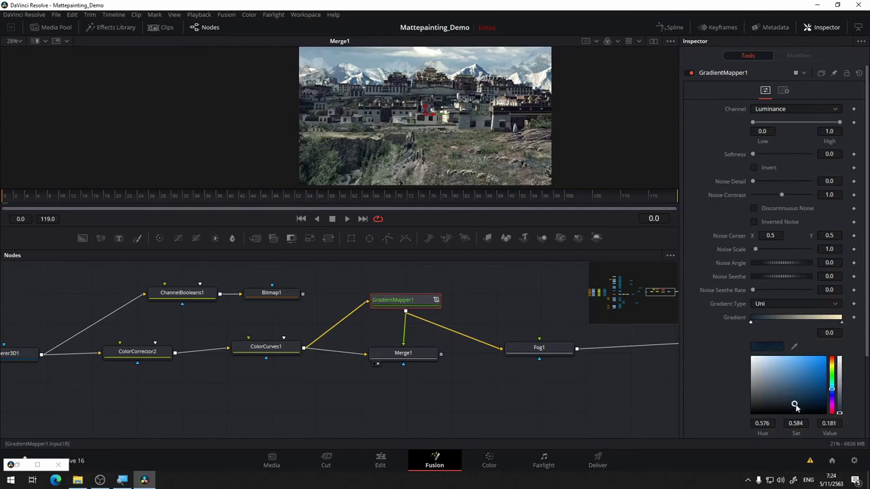
# Compare the image with Merge1's Blend at 0.0, and raise the Blend to about 0.331
pyautogui.click(434, 352)
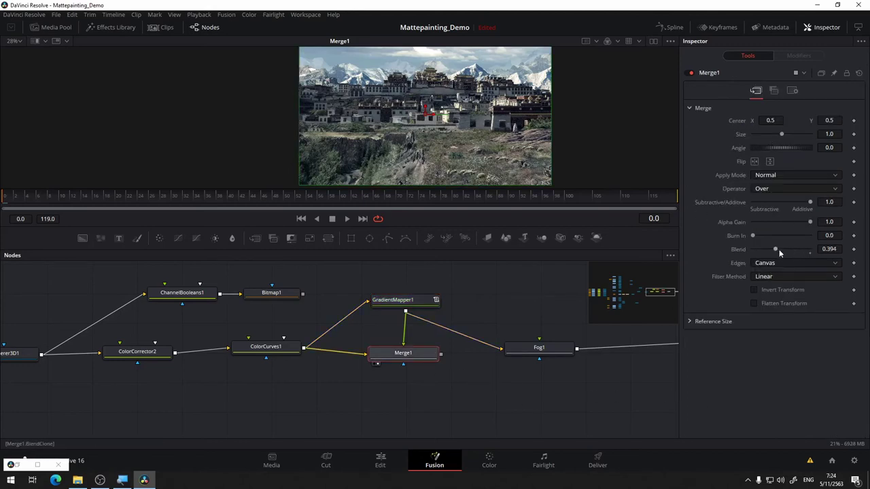
pyautogui.moveTo(787, 253); pyautogui.dragTo(755, 263)
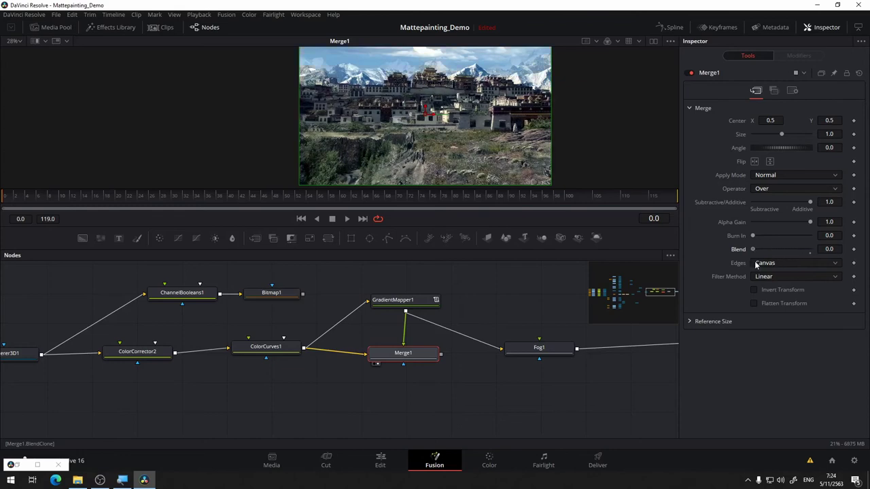
pyautogui.scroll(3, 424, 113)
pyautogui.scroll(-1, 426, 114)
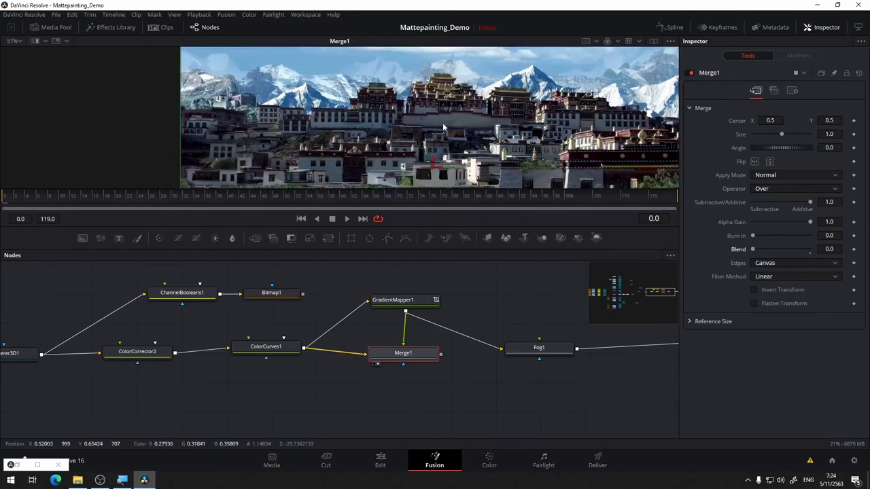
pyautogui.moveTo(444, 127); pyautogui.dragTo(442, 93)
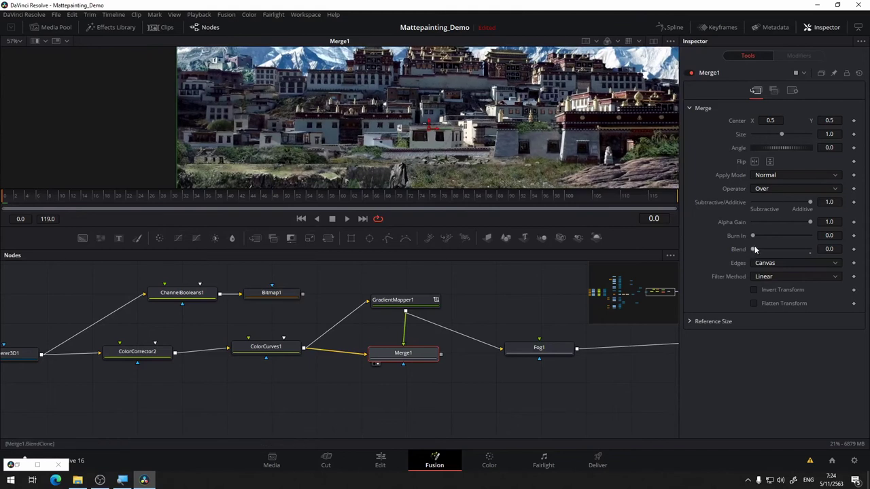
pyautogui.scroll(-2, 502, 109)
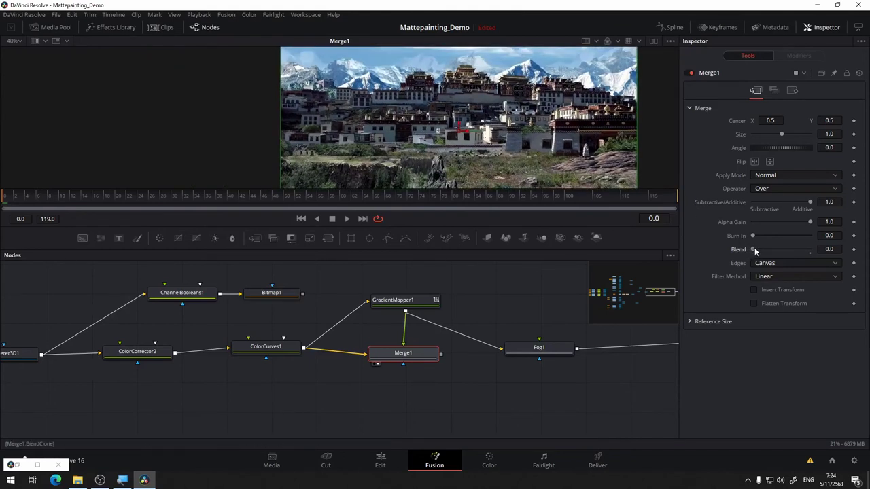
pyautogui.moveTo(753, 249); pyautogui.dragTo(773, 250)
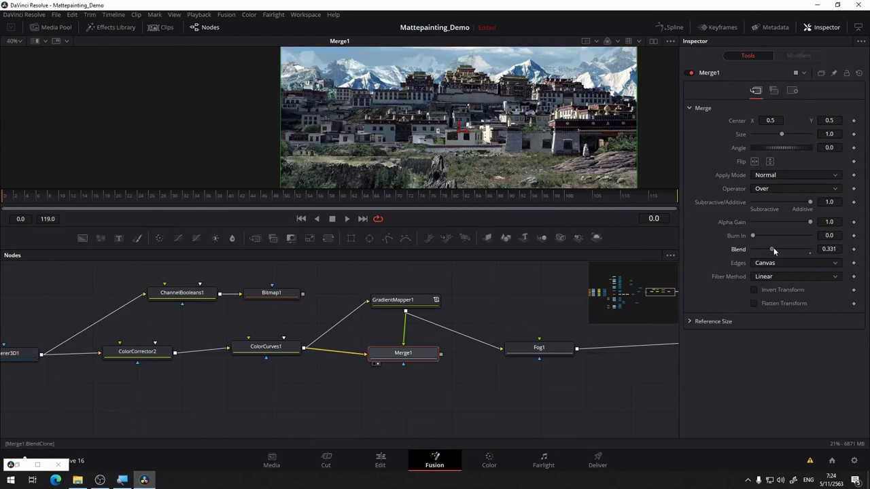
# Darken the GradientMapper1 gradient's dark end to about Sat 0.627, Value 0.087, and set Merge1's Blend to about 0.402
pyautogui.click(394, 301)
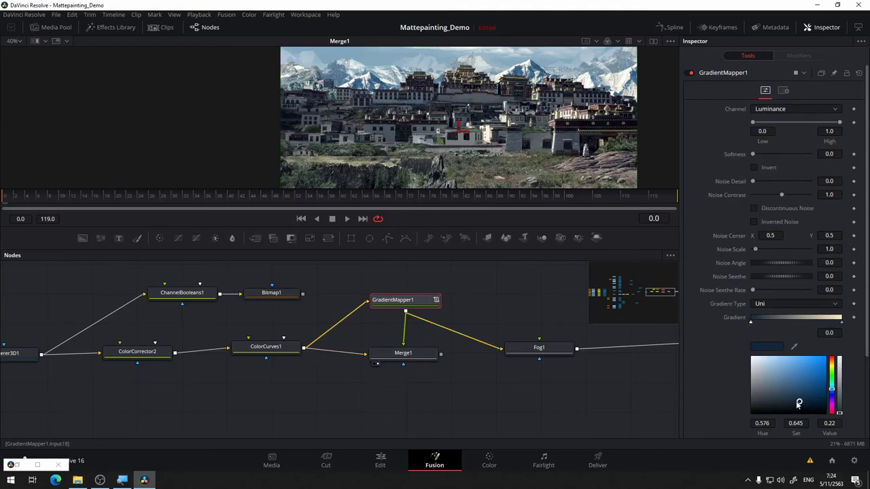
pyautogui.moveTo(798, 404)
pyautogui.mouseDown()
pyautogui.moveTo(807, 409)
pyautogui.moveTo(792, 410)
pyautogui.moveTo(800, 413)
pyautogui.mouseUp()
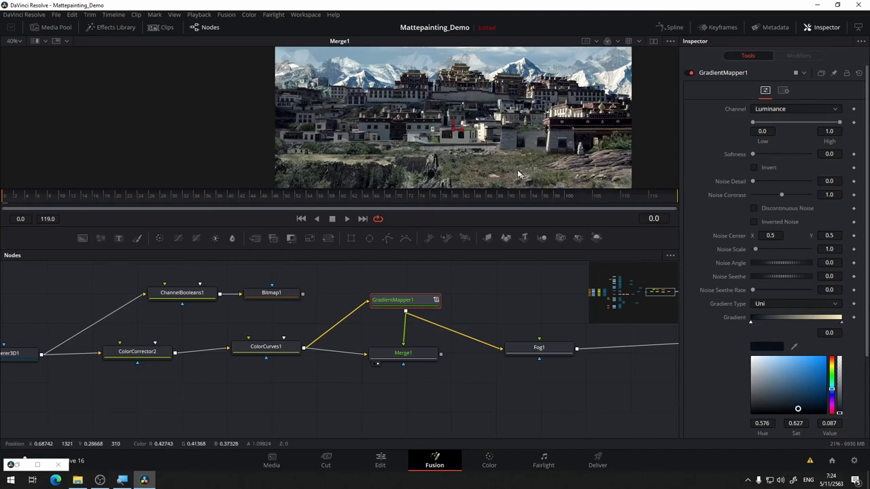
pyautogui.click(411, 354)
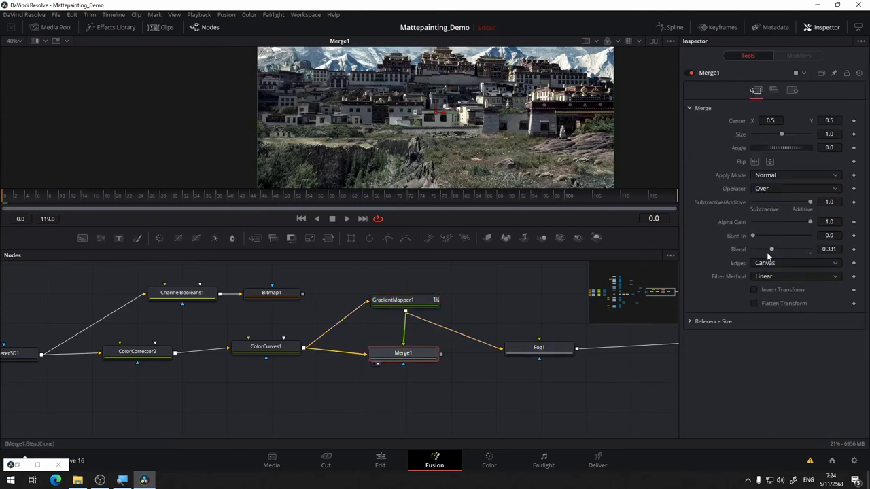
pyautogui.moveTo(771, 251); pyautogui.dragTo(773, 252)
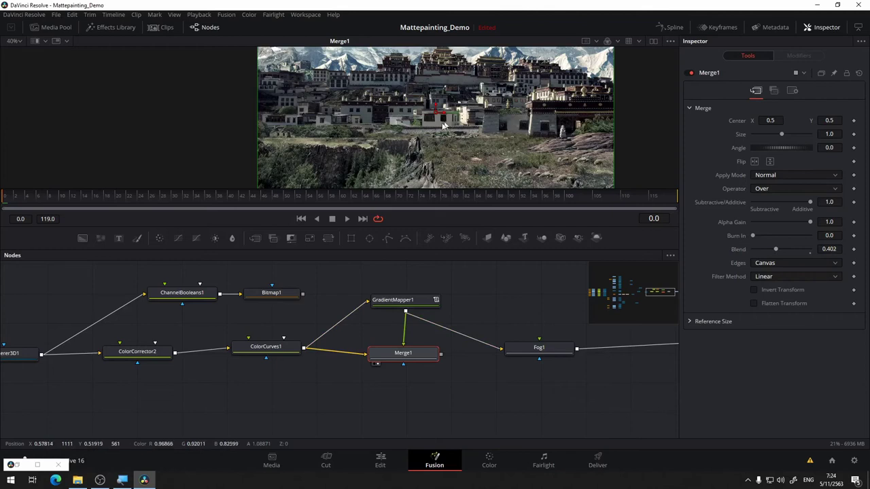
# Compare the full image with Merge1 disabled and enabled
pyautogui.moveTo(488, 113); pyautogui.dragTo(461, 135)
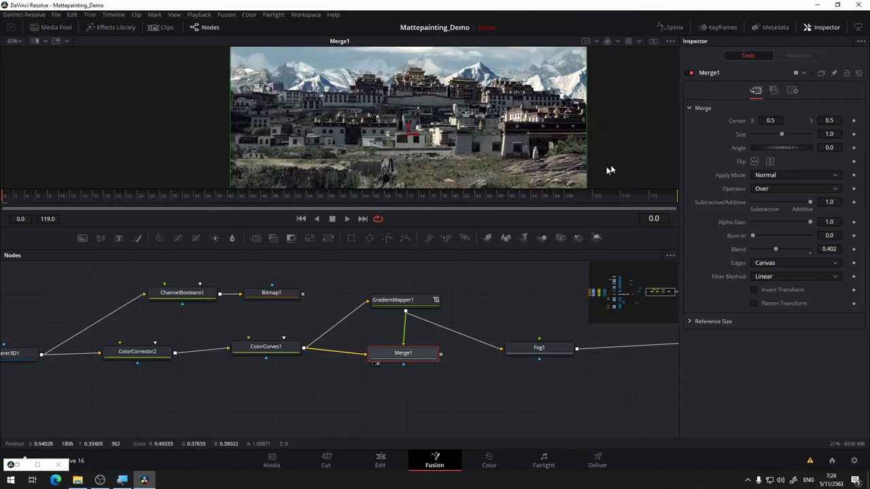
pyautogui.click(691, 73)
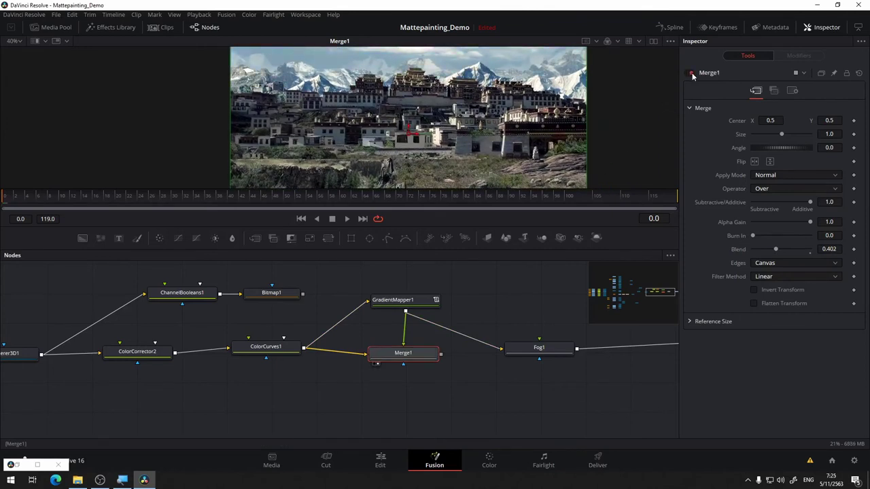
pyautogui.click(692, 73)
pyautogui.click(692, 73)
pyautogui.moveTo(422, 358); pyautogui.dragTo(422, 357)
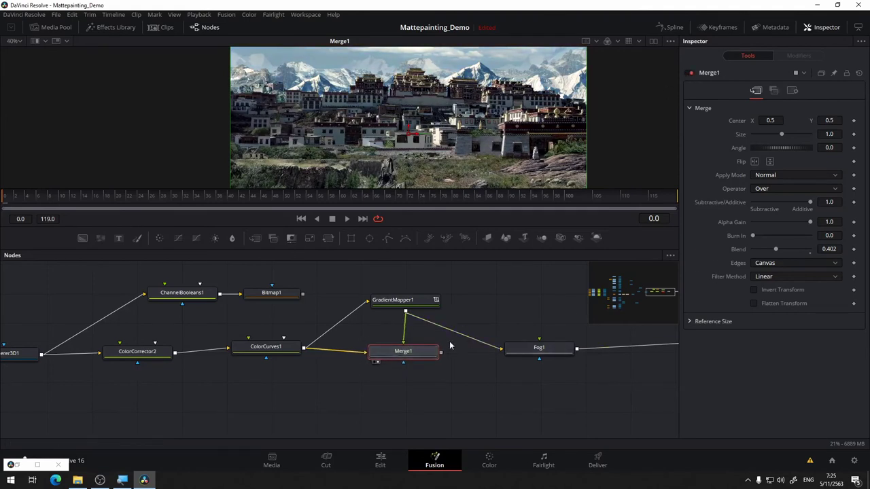
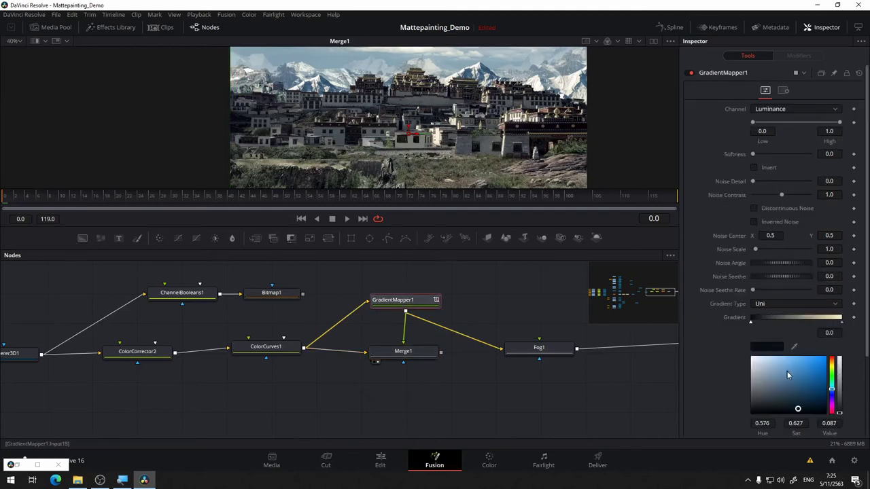
# Set the light end of the GradientMapper1 gradient to about Hue 0.112, Sat 0.265, Value 1.0, and check the foreground and buildings
pyautogui.click(842, 323)
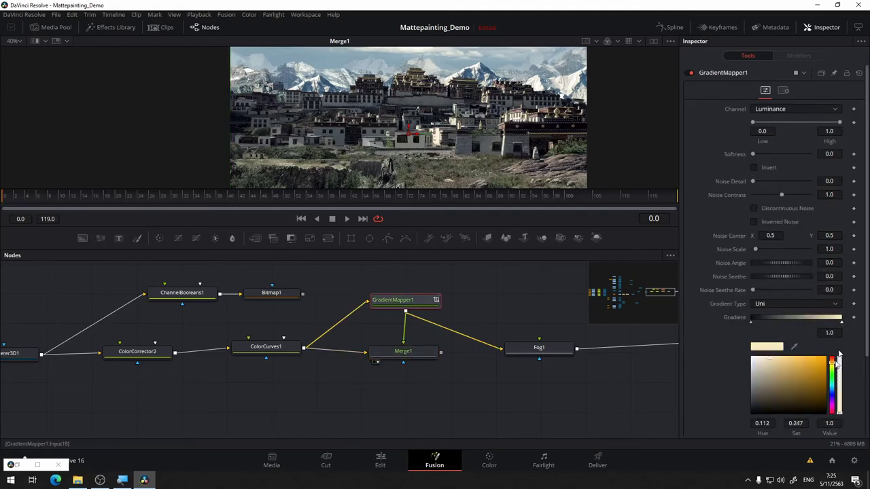
pyautogui.moveTo(776, 363); pyautogui.dragTo(760, 358)
pyautogui.moveTo(572, 156); pyautogui.dragTo(600, 83)
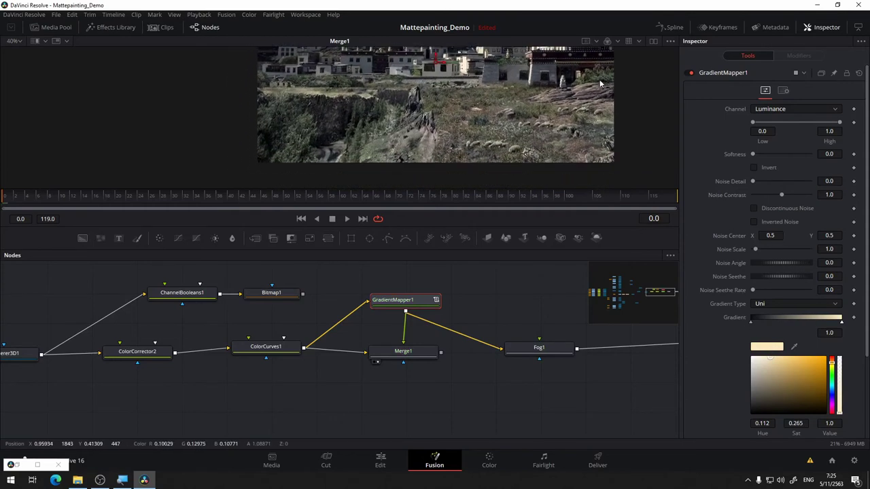
pyautogui.scroll(-2, 600, 83)
pyautogui.scroll(5, 600, 83)
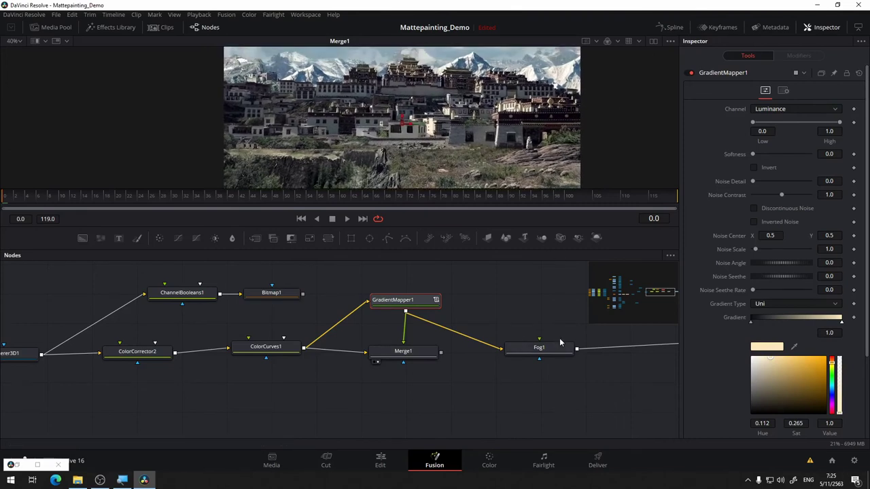
# Feed Merge1's output into Fog1 and compare the Merge1 and Fog1 results in the viewer
pyautogui.moveTo(559, 338); pyautogui.dragTo(419, 277)
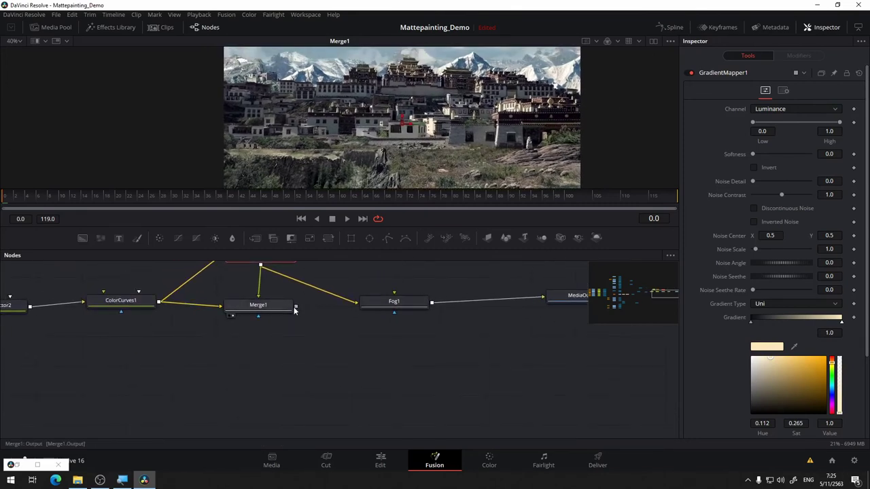
pyautogui.moveTo(295, 307); pyautogui.dragTo(419, 311)
pyautogui.click(418, 311)
pyautogui.press('1')
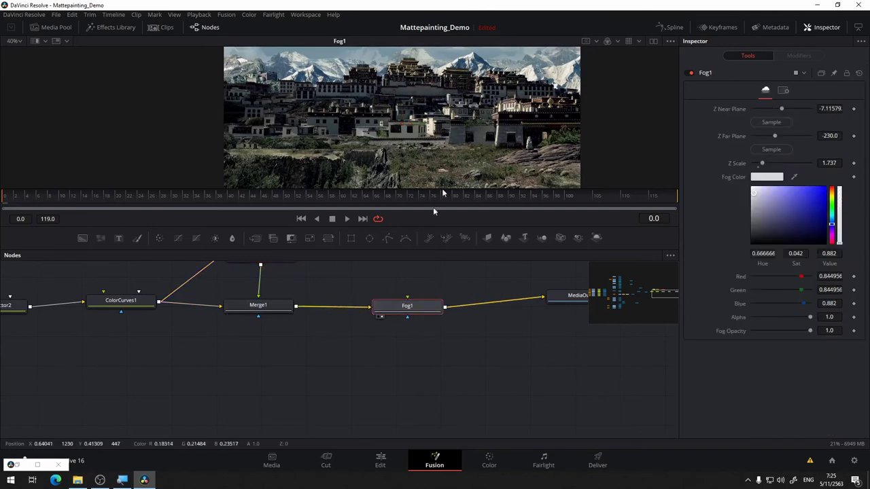
pyautogui.moveTo(258, 309); pyautogui.dragTo(389, 126)
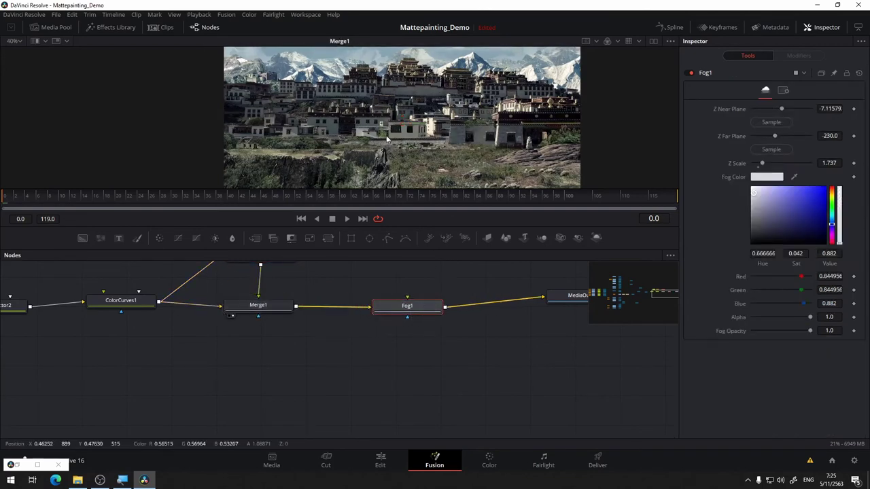
pyautogui.press('1')
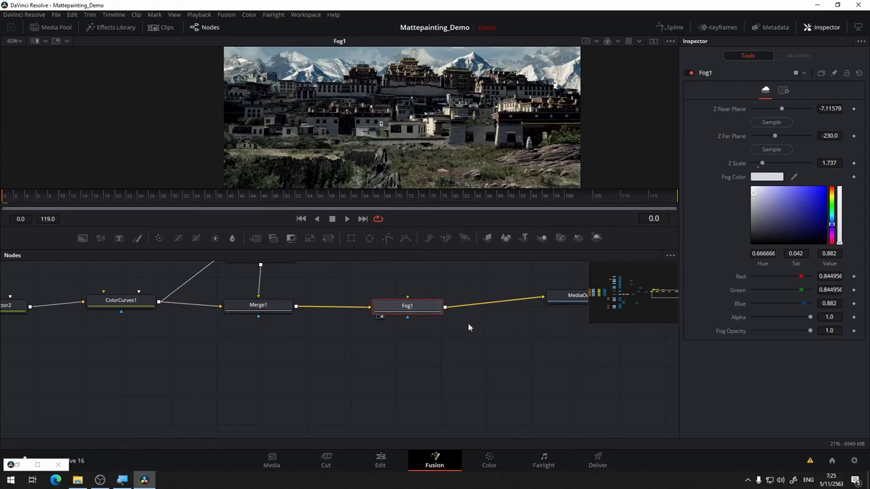
pyautogui.moveTo(467, 322); pyautogui.dragTo(487, 343)
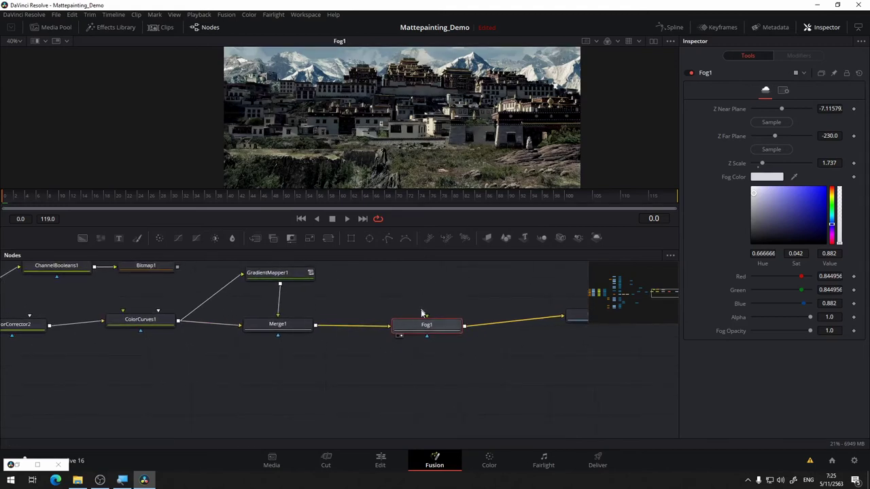
pyautogui.moveTo(478, 286); pyautogui.dragTo(530, 315)
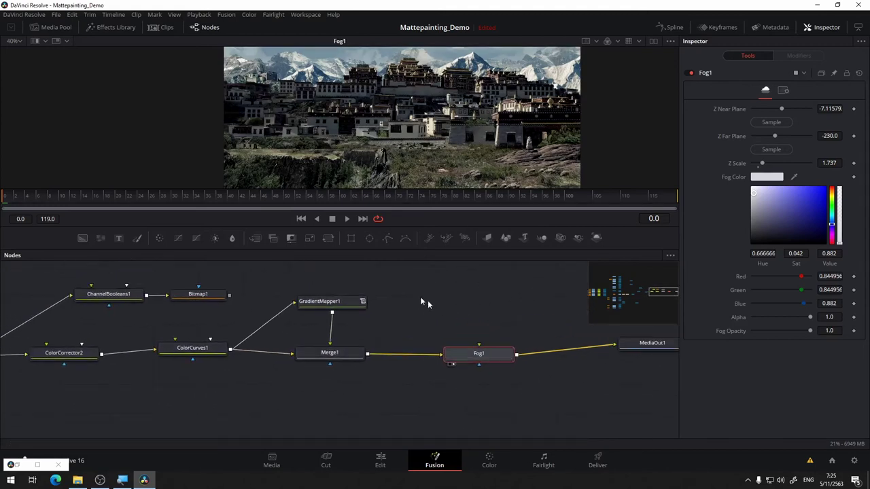
pyautogui.moveTo(294, 379); pyautogui.dragTo(407, 278)
pyautogui.moveTo(324, 357); pyautogui.dragTo(360, 359)
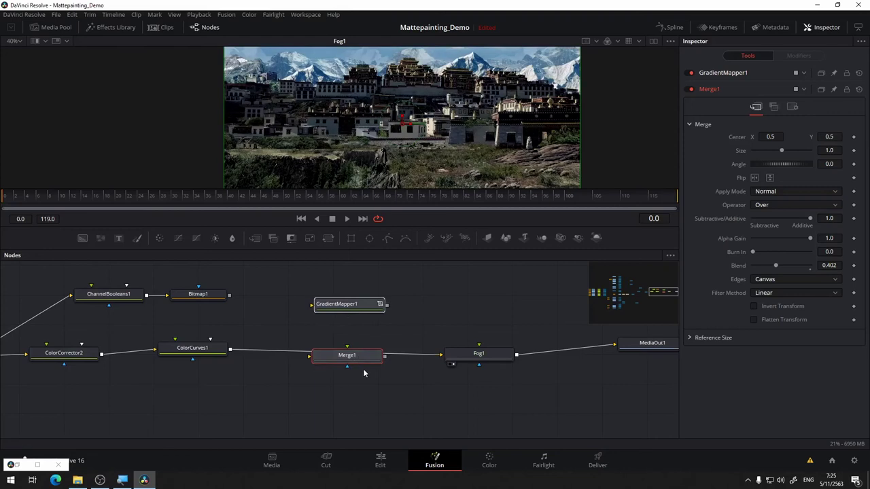
pyautogui.hotkey('ctrl', 'z')
# Pull Fog1 out of the chain after Merge1 and insert it between Renderer3D1 and ColorCorrector2, spacing the neighbouring nodes to make room
pyautogui.moveTo(400, 386); pyautogui.dragTo(421, 387)
pyautogui.moveTo(504, 356); pyautogui.dragTo(274, 402)
pyautogui.moveTo(378, 392); pyautogui.dragTo(583, 388)
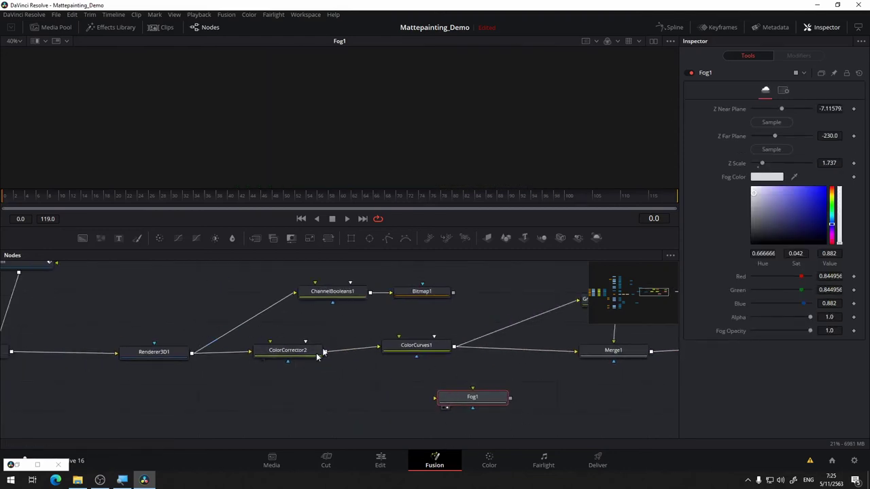
pyautogui.moveTo(415, 347); pyautogui.dragTo(503, 351)
pyautogui.moveTo(303, 358); pyautogui.dragTo(412, 358)
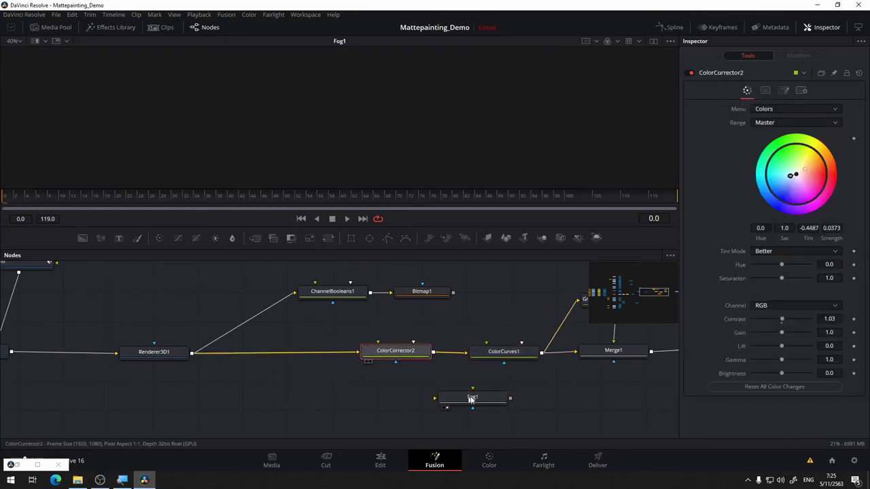
pyautogui.moveTo(495, 397); pyautogui.dragTo(318, 358)
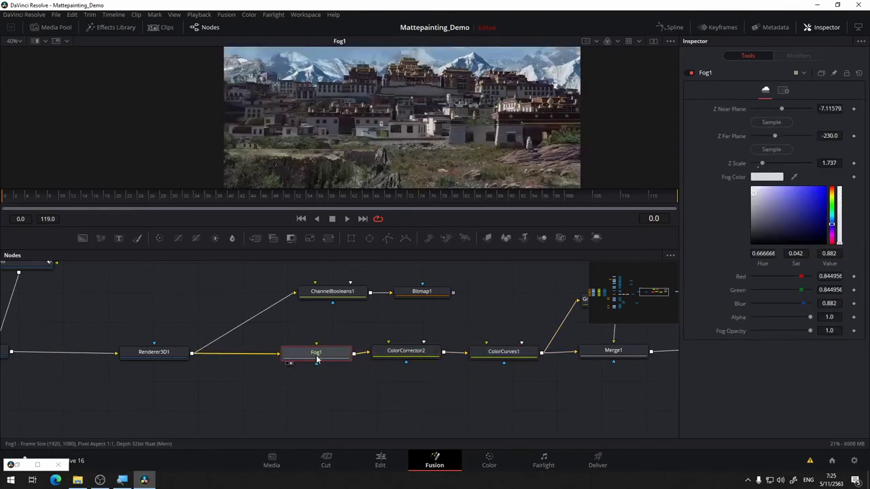
pyautogui.moveTo(414, 375); pyautogui.dragTo(303, 403)
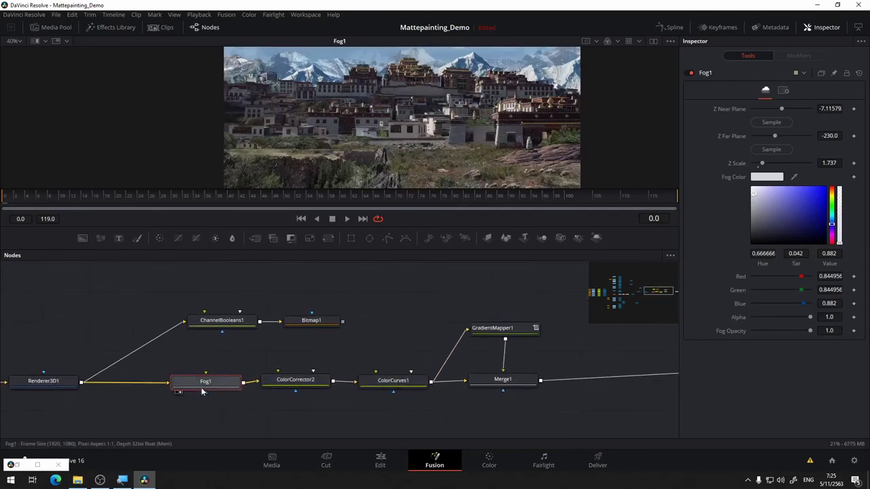
pyautogui.moveTo(203, 384); pyautogui.dragTo(186, 387)
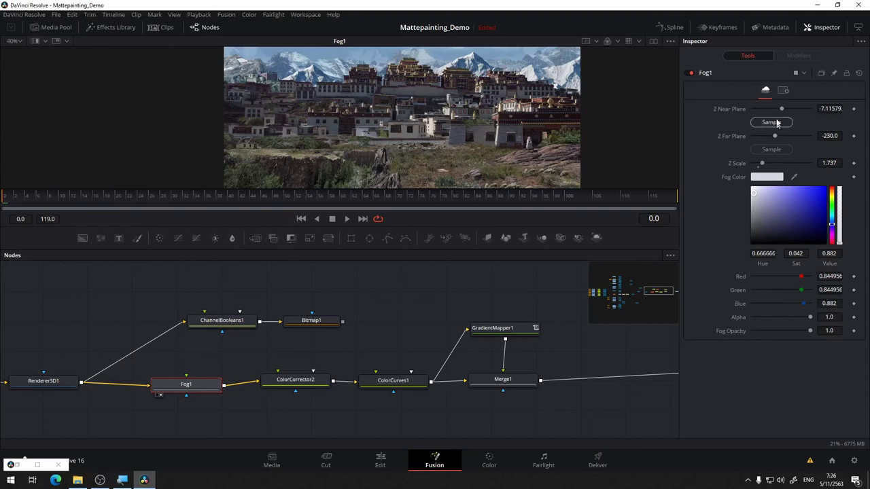
# Set Fog1's Z Near Plane to -10.0 and its Z Far Plane to -80.0
pyautogui.moveTo(775, 138); pyautogui.dragTo(780, 138)
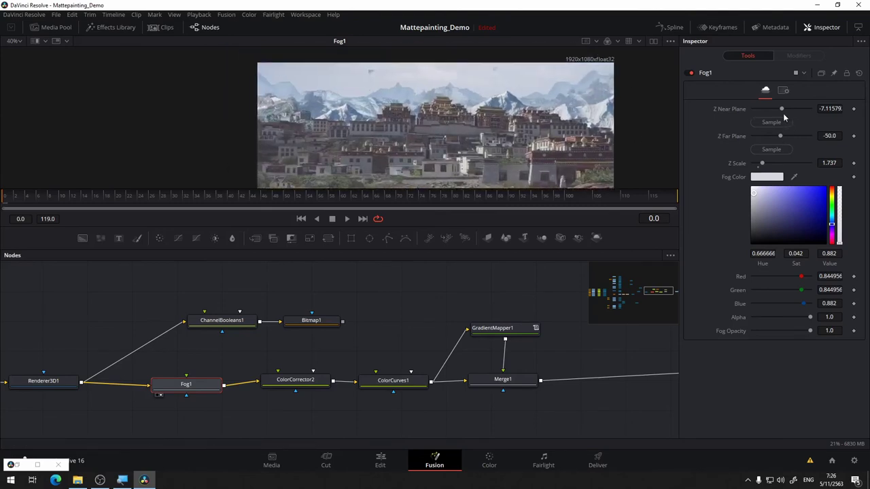
pyautogui.moveTo(780, 112); pyautogui.dragTo(781, 111)
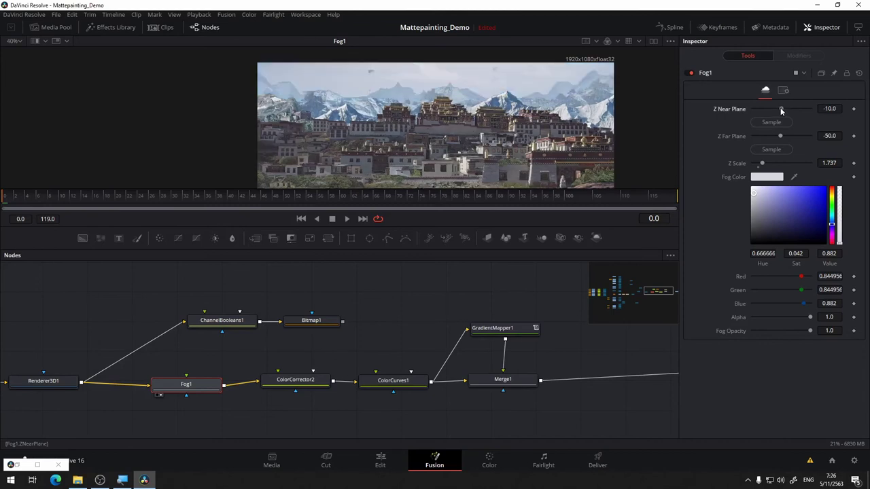
pyautogui.moveTo(553, 136); pyautogui.dragTo(570, 114)
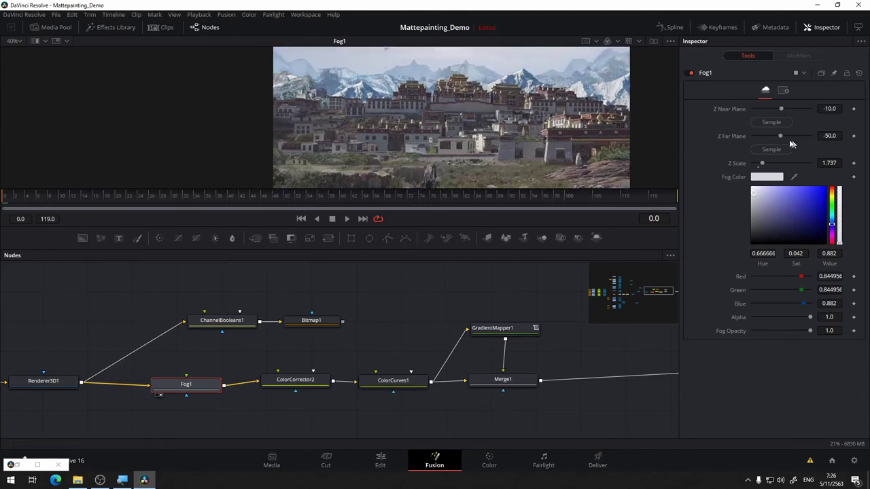
pyautogui.moveTo(779, 136); pyautogui.dragTo(780, 134)
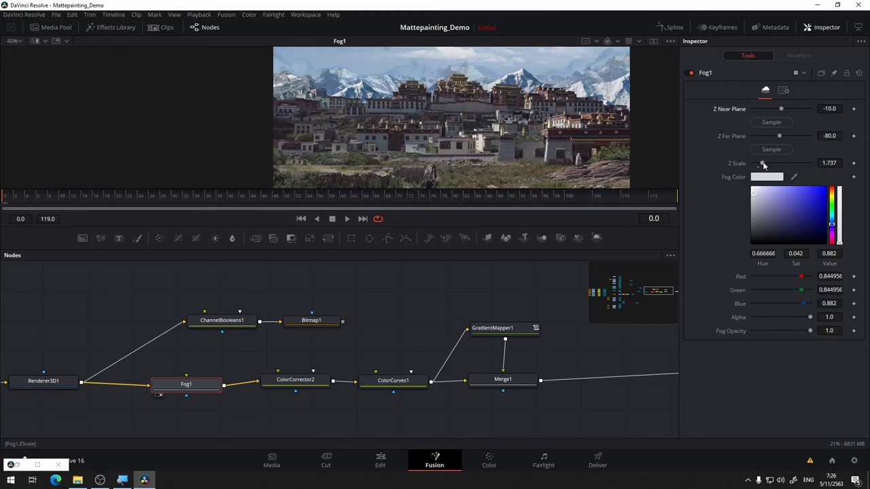
# Try Fog1 with Z Scale about 1.893 and Z Near Plane -60.0, and compare the image with the fog disabled
pyautogui.moveTo(762, 163); pyautogui.dragTo(765, 159)
pyautogui.moveTo(782, 110); pyautogui.dragTo(778, 111)
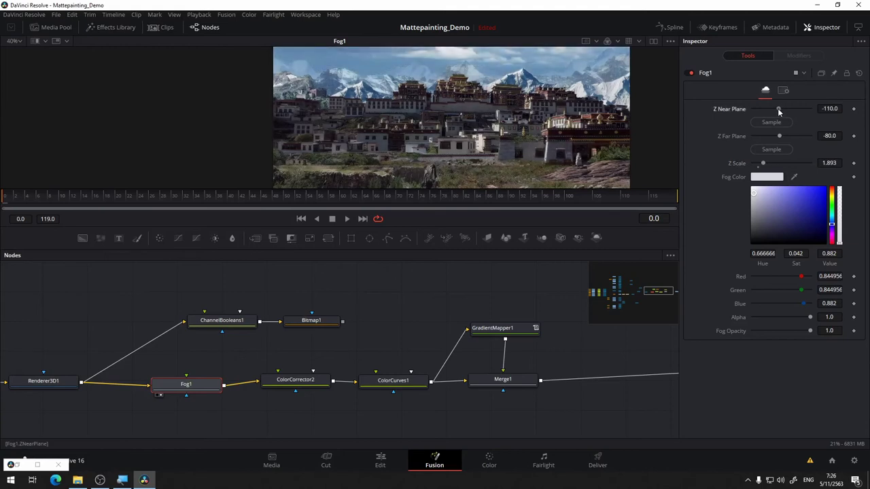
pyautogui.moveTo(780, 110); pyautogui.dragTo(780, 109)
pyautogui.click(688, 73)
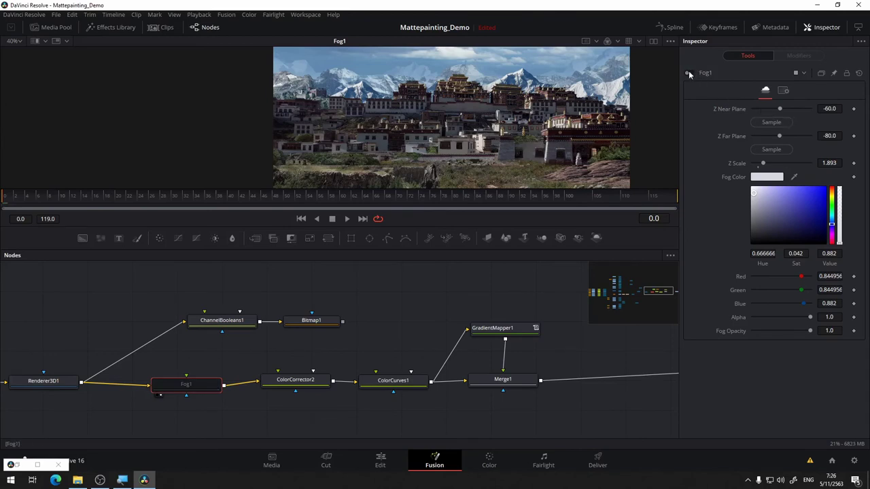
pyautogui.click(689, 73)
# Set Fog1's Z Near Plane to -30.0 and its Z Scale to about 1.191
pyautogui.moveTo(780, 107); pyautogui.dragTo(781, 105)
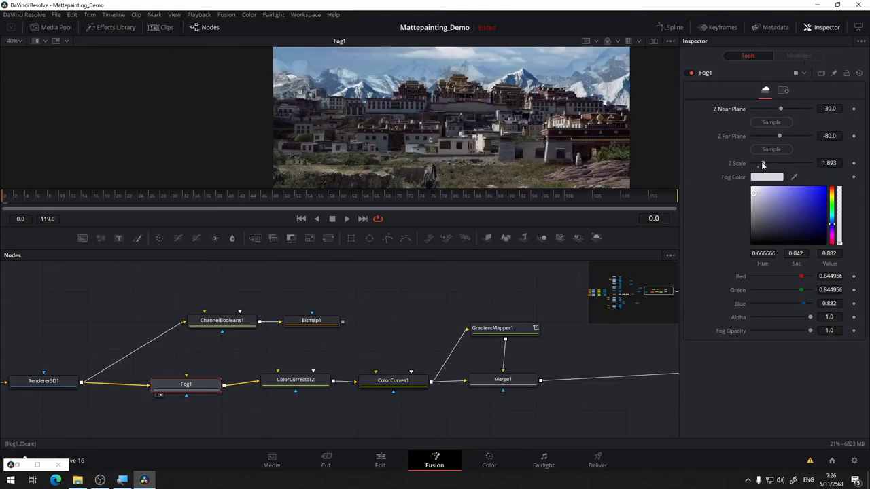
pyautogui.moveTo(762, 165); pyautogui.dragTo(756, 167)
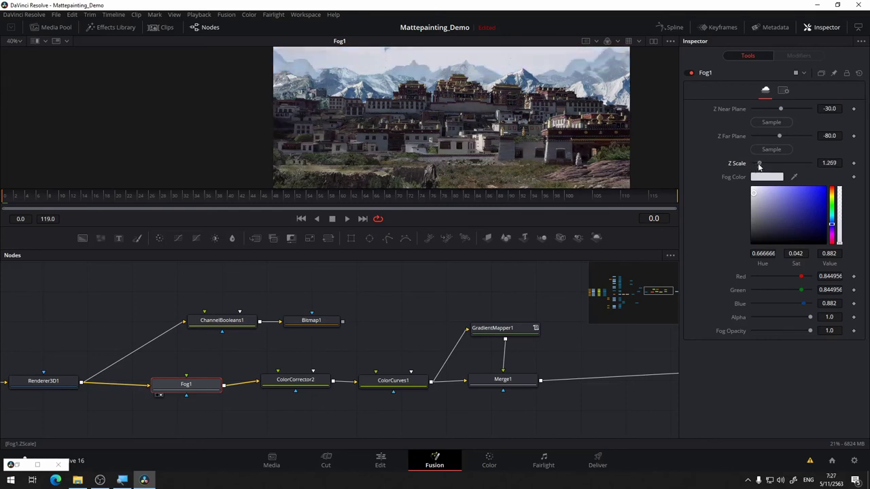
pyautogui.moveTo(757, 167); pyautogui.dragTo(759, 166)
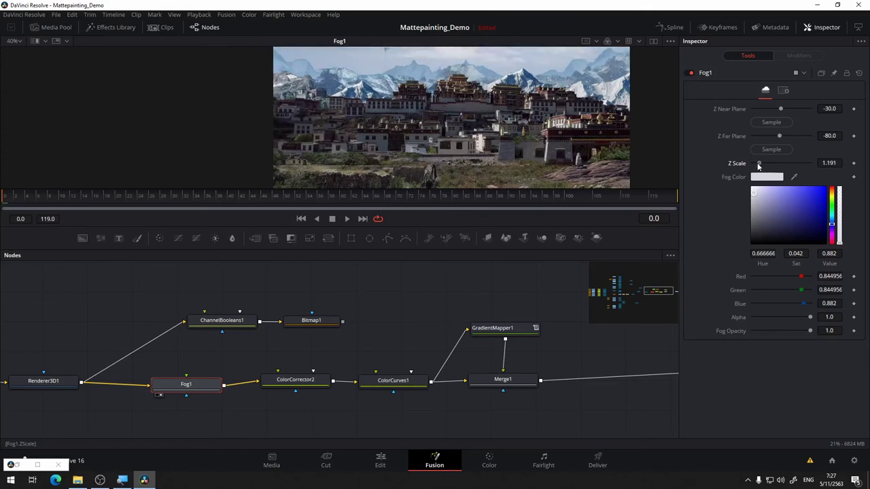
# Look through the node graph around Merge3D3 and its inputs, and return to the chain from Merge3D4 through Fog1
pyautogui.moveTo(401, 326); pyautogui.dragTo(625, 229)
pyautogui.moveTo(417, 435); pyautogui.dragTo(387, 363)
pyautogui.moveTo(489, 351); pyautogui.dragTo(373, 362)
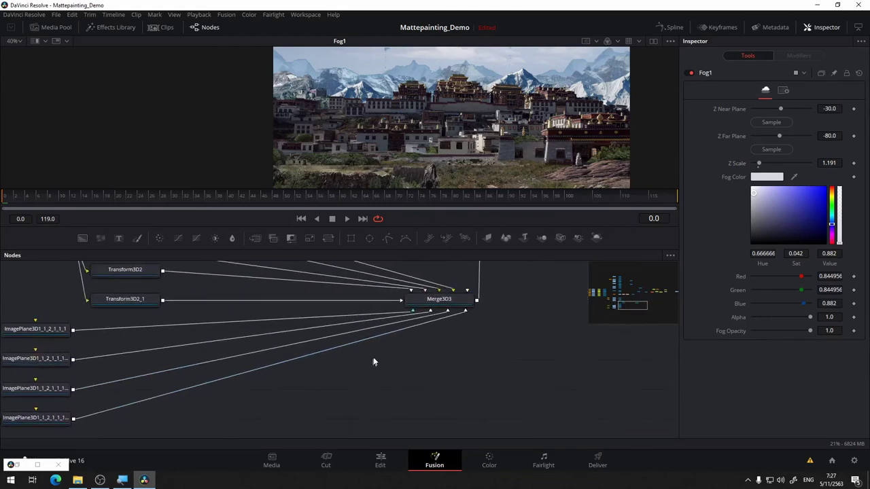
pyautogui.moveTo(448, 317); pyautogui.dragTo(384, 375)
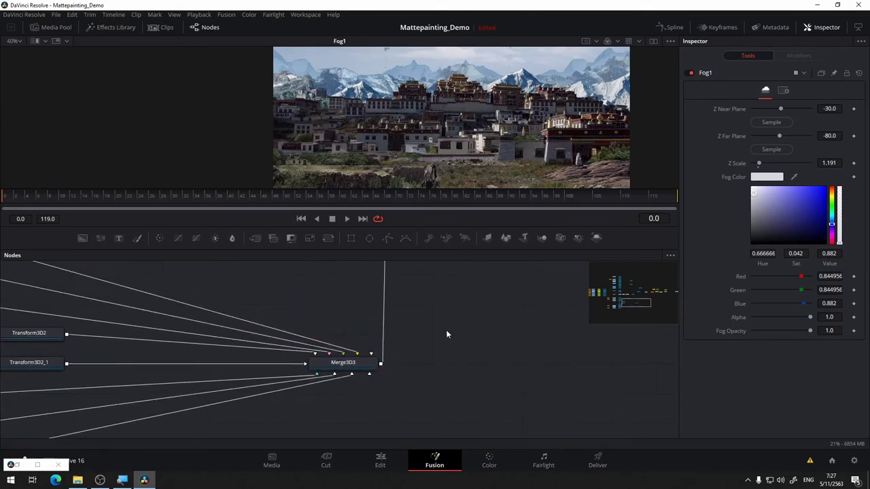
pyautogui.scroll(-5, 445, 329)
pyautogui.moveTo(474, 306); pyautogui.dragTo(389, 372)
pyautogui.scroll(4, 433, 326)
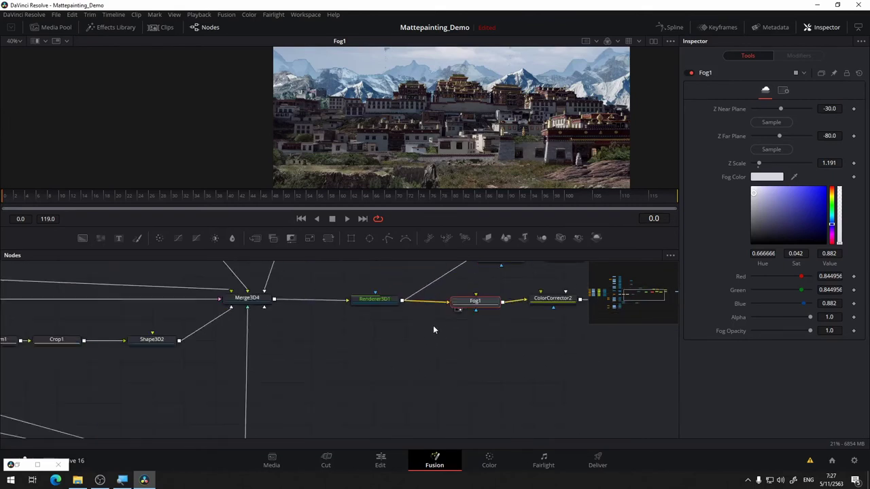
pyautogui.moveTo(398, 329); pyautogui.dragTo(335, 363)
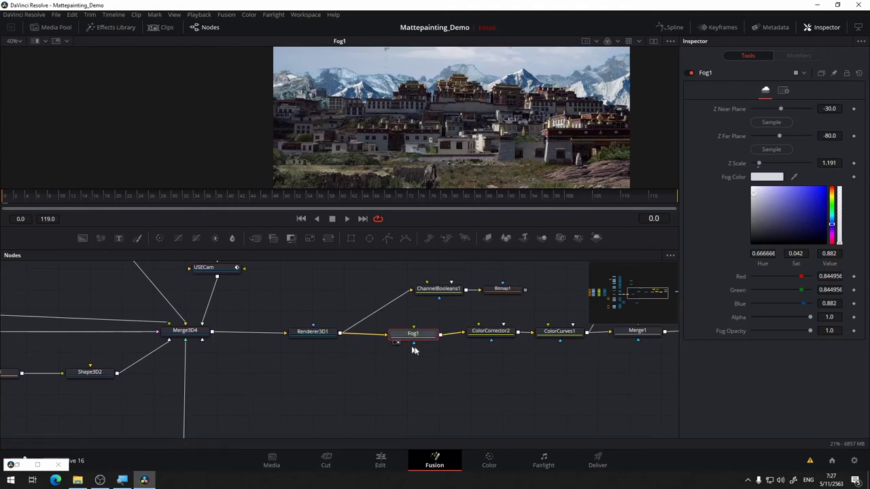
# Reduce Fog1's Fog Opacity to about 0.268 while checking the monastery and mountains up close
pyautogui.scroll(3, 493, 87)
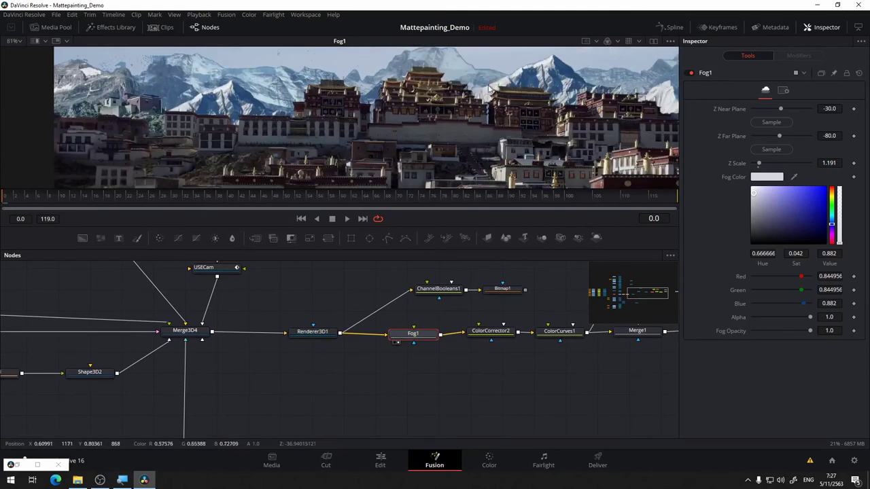
pyautogui.scroll(3, 493, 86)
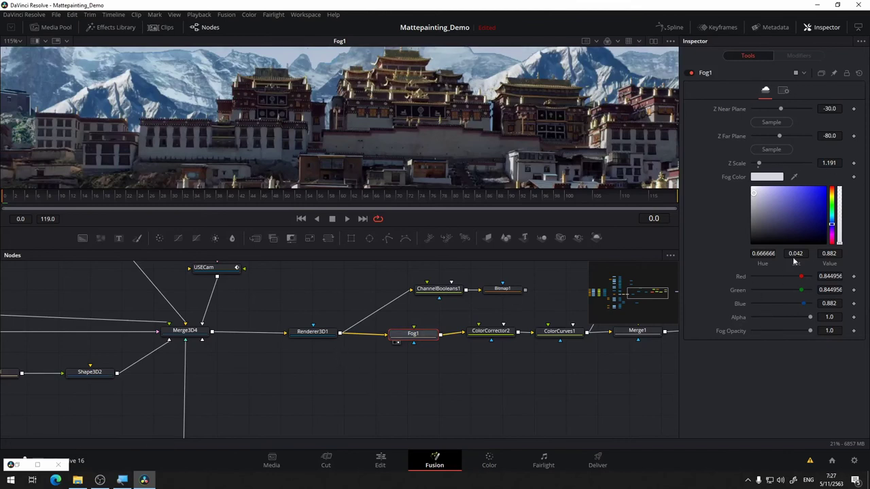
pyautogui.moveTo(808, 331); pyautogui.dragTo(766, 332)
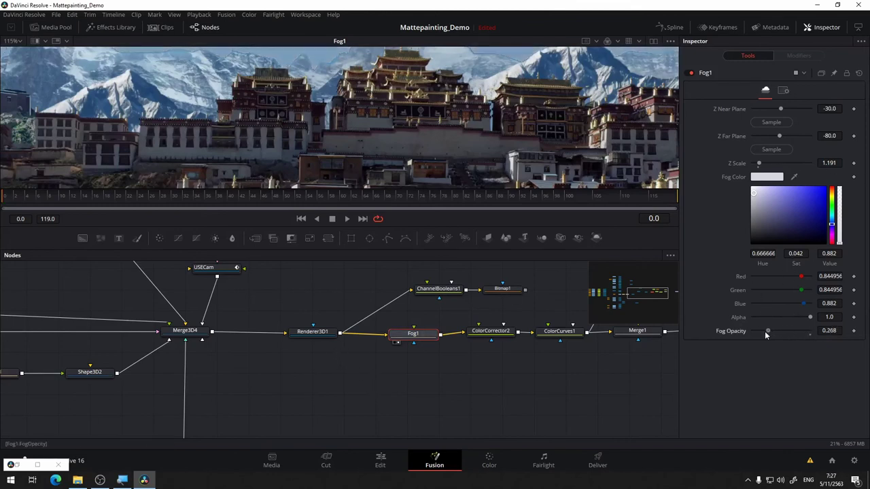
# Try Fog1 with Fog Opacity at 1.0 and judge the haze over the monastery and mountains
pyautogui.moveTo(470, 113); pyautogui.dragTo(387, 160)
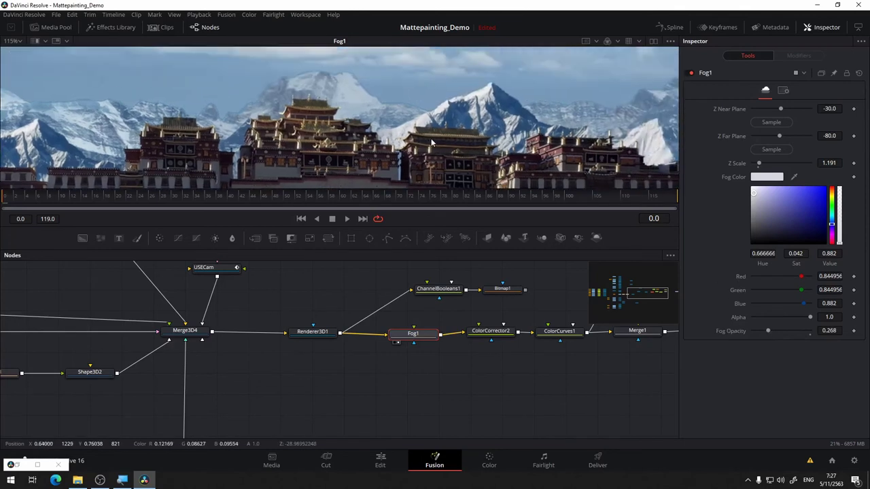
pyautogui.doubleClick(781, 330)
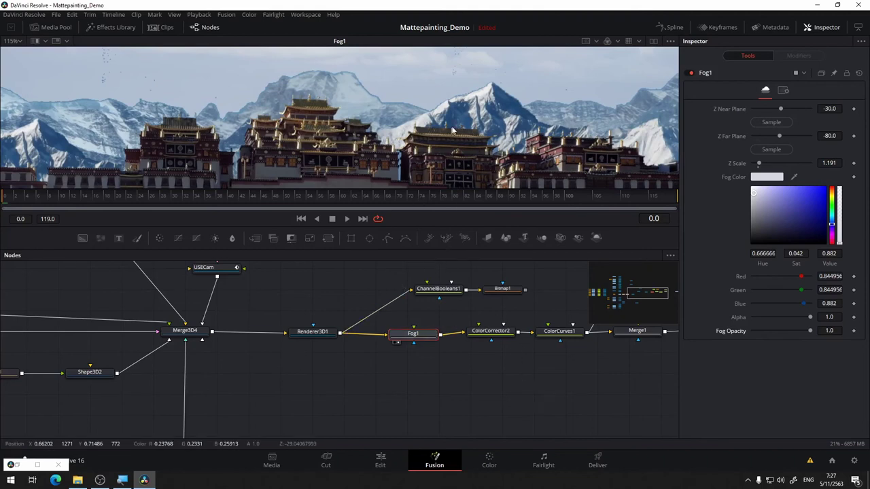
pyautogui.moveTo(462, 371); pyautogui.dragTo(451, 388)
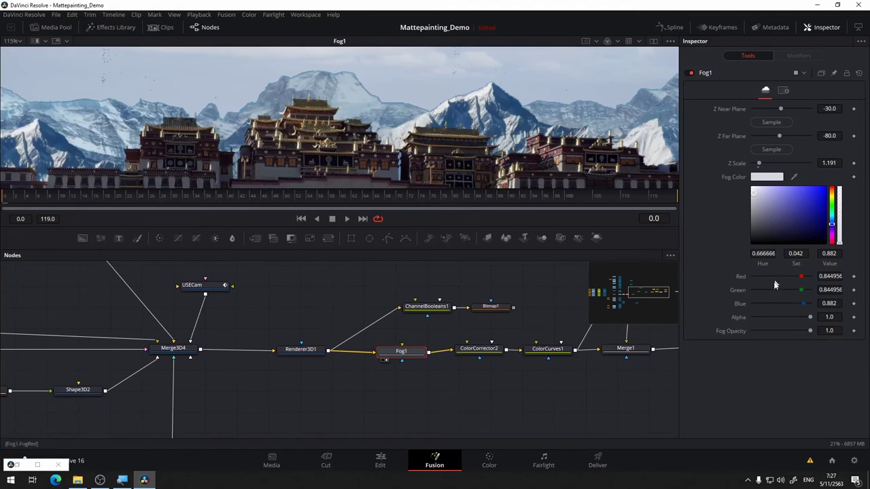
pyautogui.moveTo(807, 331)
pyautogui.mouseDown()
pyautogui.moveTo(781, 331)
pyautogui.moveTo(807, 324)
pyautogui.mouseUp()
# Delete the Fog1 node between Renderer3D1 and ColorCorrector2
pyautogui.click(499, 308)
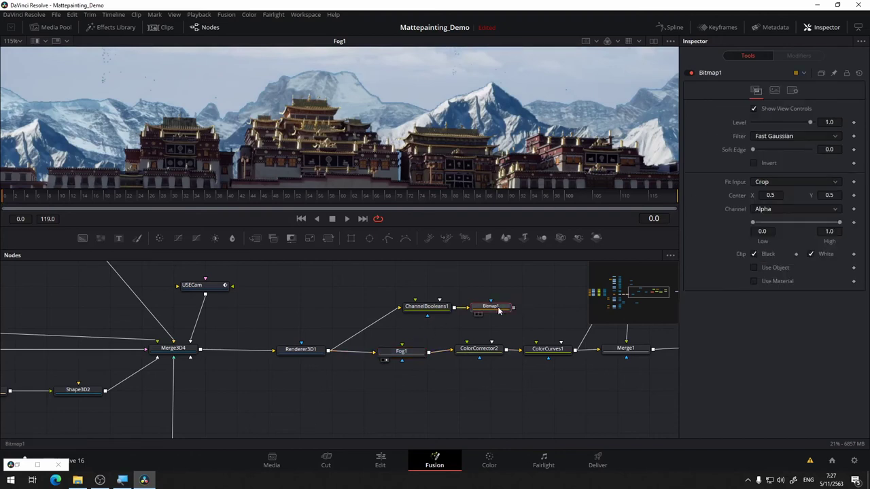
pyautogui.click(411, 354)
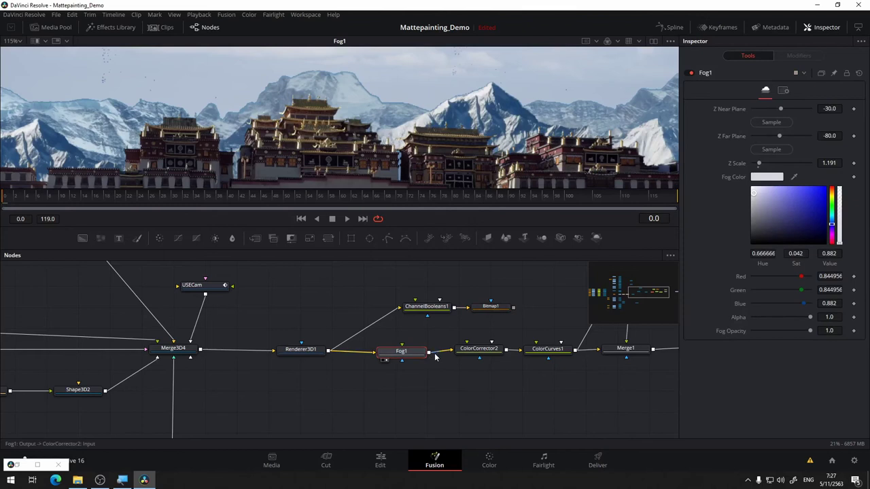
pyautogui.press('Delete')
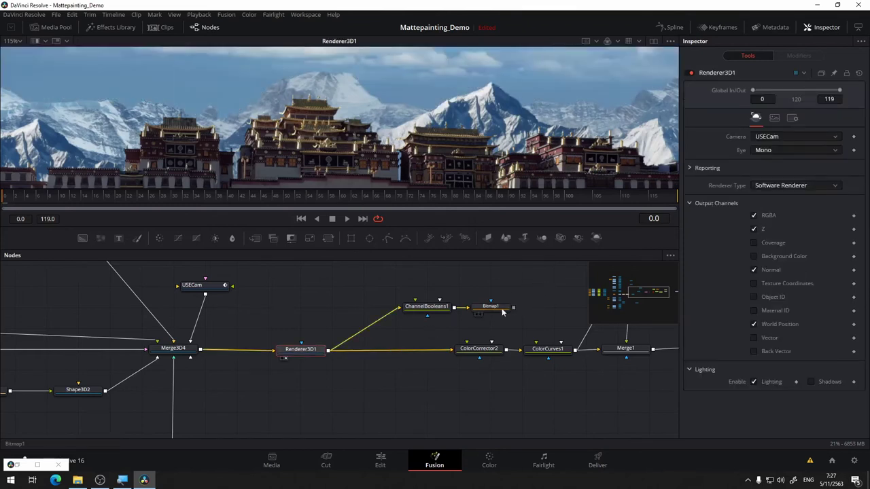
# Show Bitmap1 in the viewer with its whole frame visible and check which source channels it offers
pyautogui.click(488, 309)
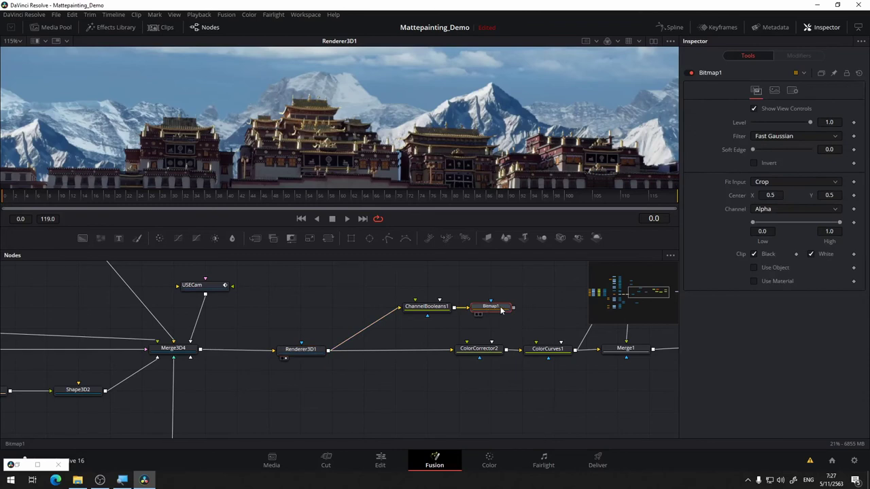
pyautogui.press('1')
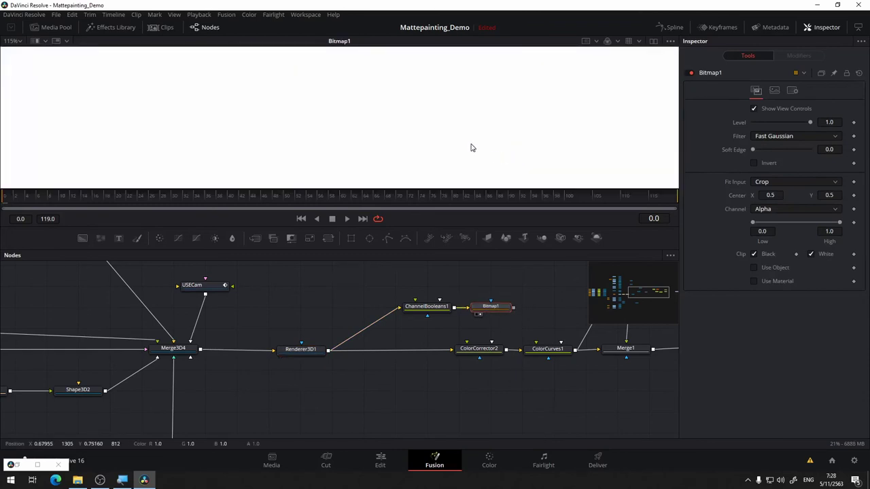
pyautogui.scroll(-2, 472, 148)
pyautogui.moveTo(471, 148); pyautogui.dragTo(483, 76)
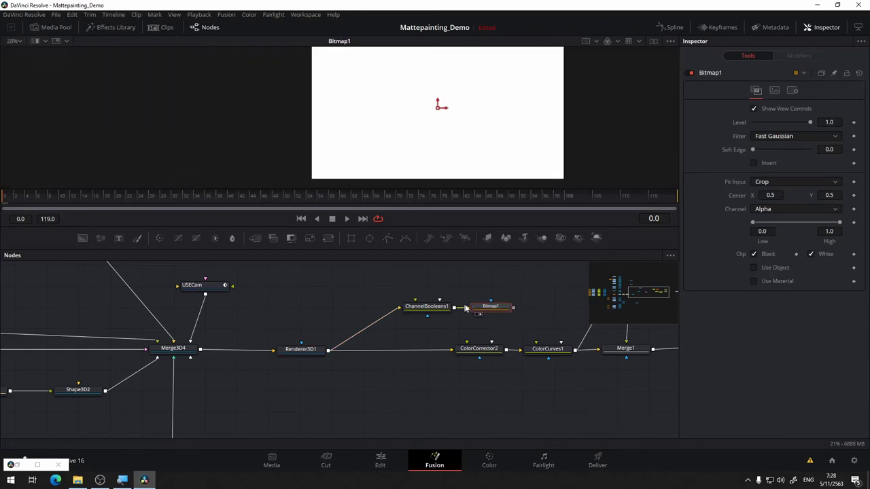
pyautogui.click(781, 208)
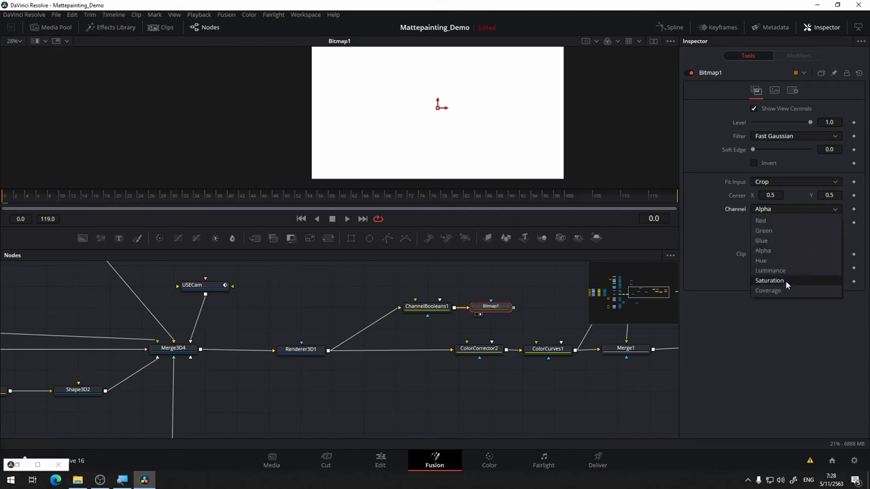
# Look through ChannelBooleans1's operation and To Red choices, and check the channels available for viewing
pyautogui.click(432, 307)
pyautogui.click(432, 307)
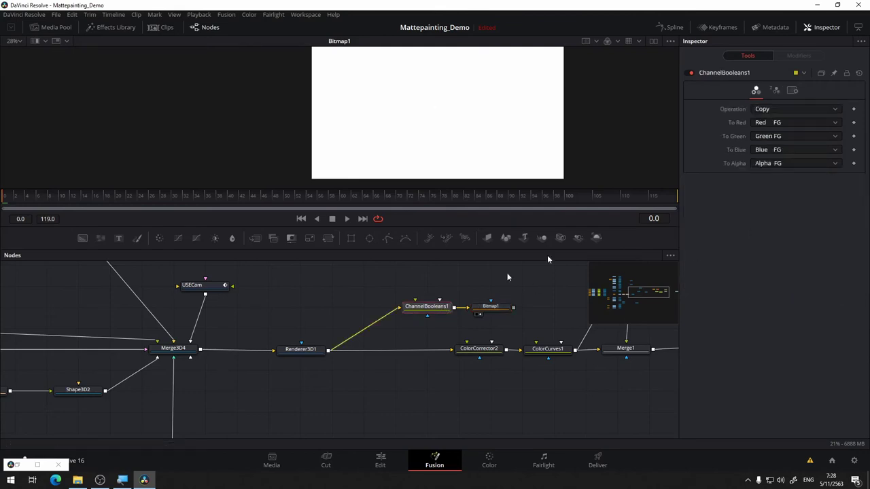
pyautogui.click(780, 109)
pyautogui.click(782, 110)
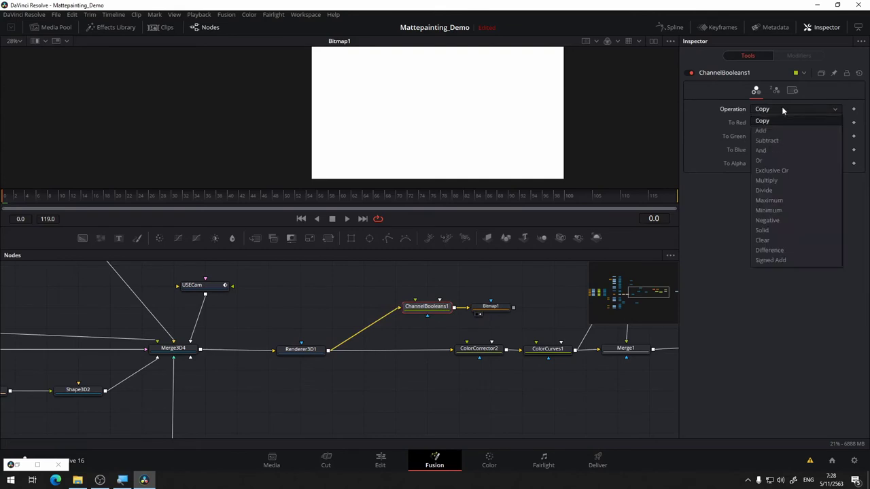
pyautogui.click(782, 109)
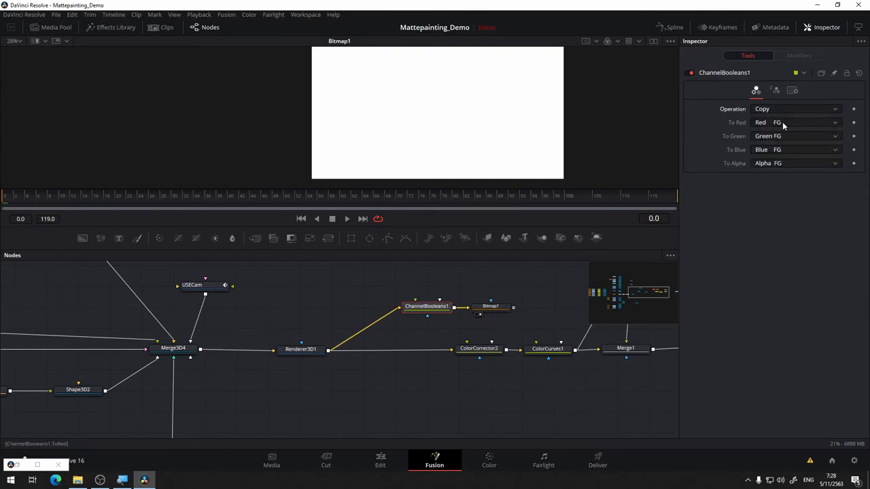
pyautogui.click(782, 122)
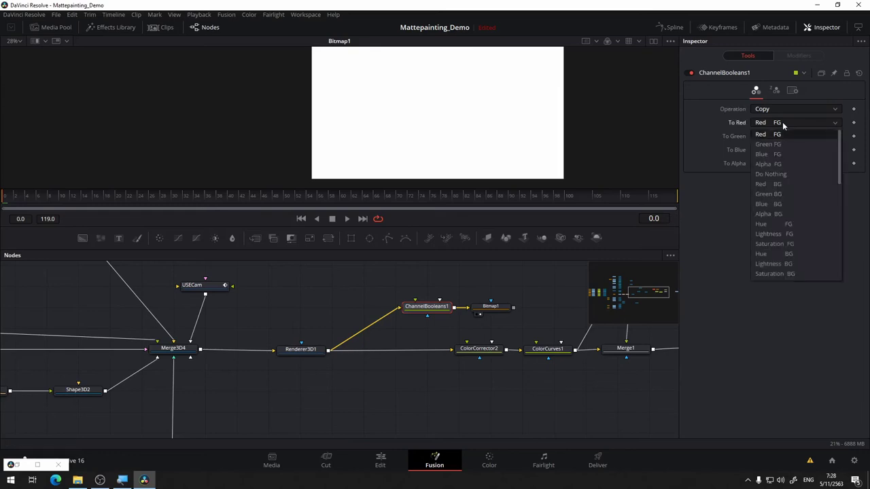
pyautogui.click(799, 110)
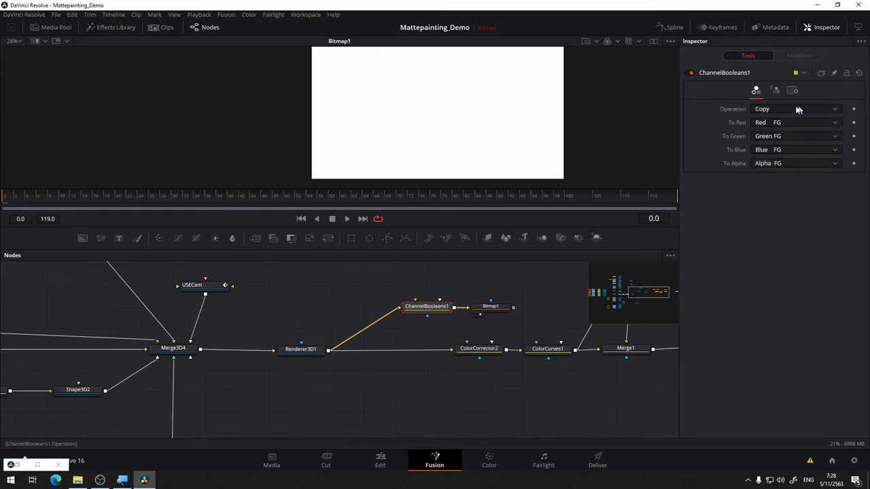
pyautogui.click(778, 111)
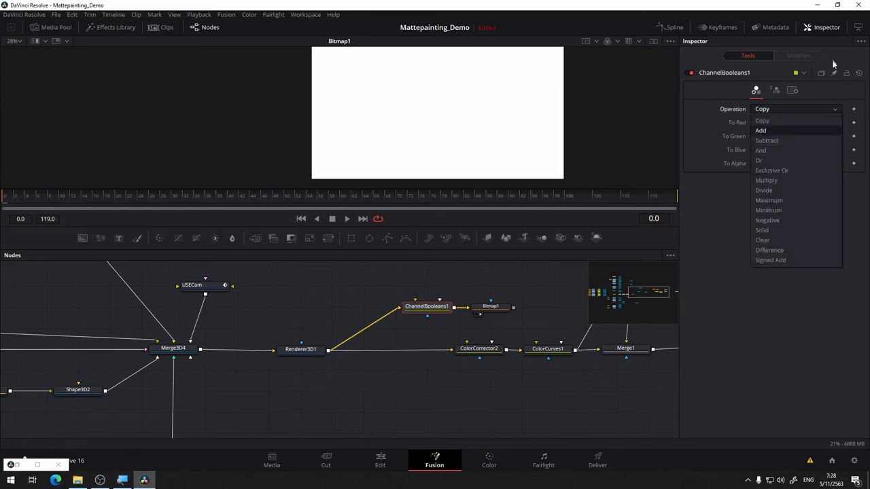
pyautogui.click(835, 106)
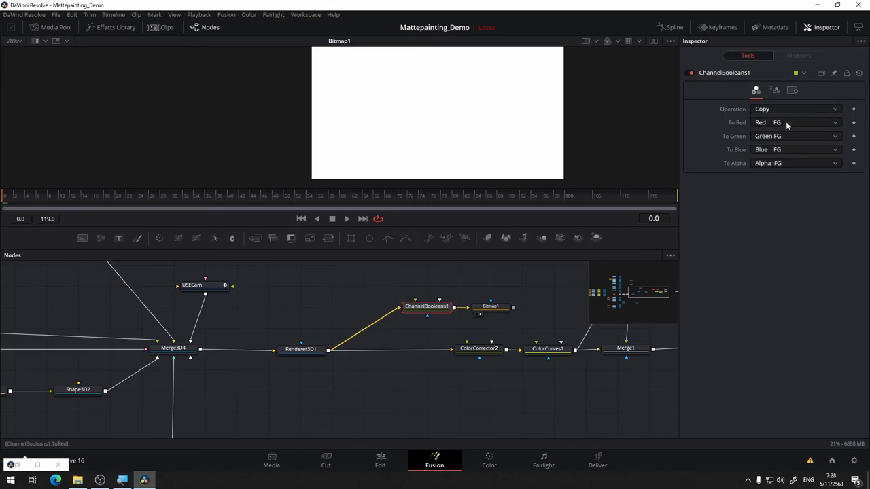
pyautogui.click(495, 310)
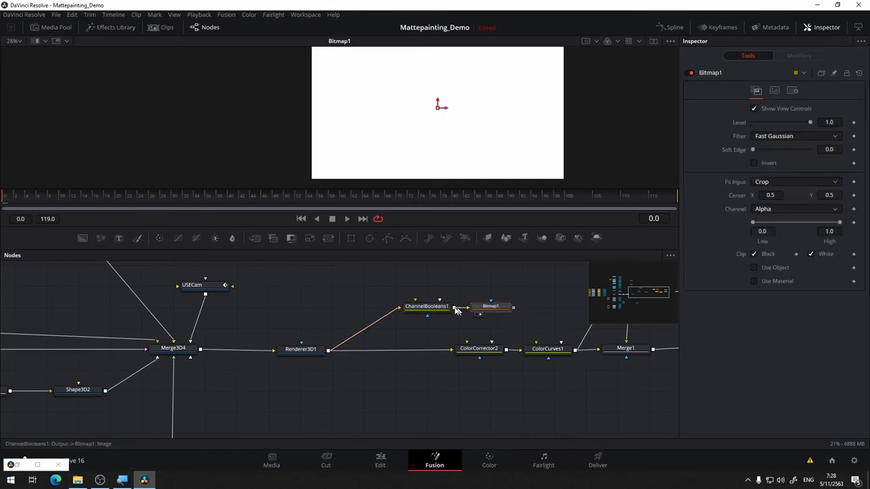
pyautogui.click(446, 308)
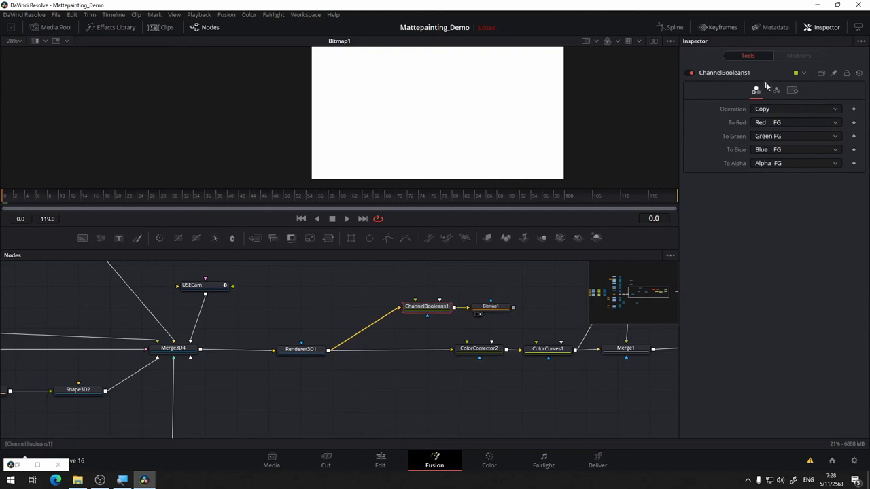
pyautogui.click(617, 42)
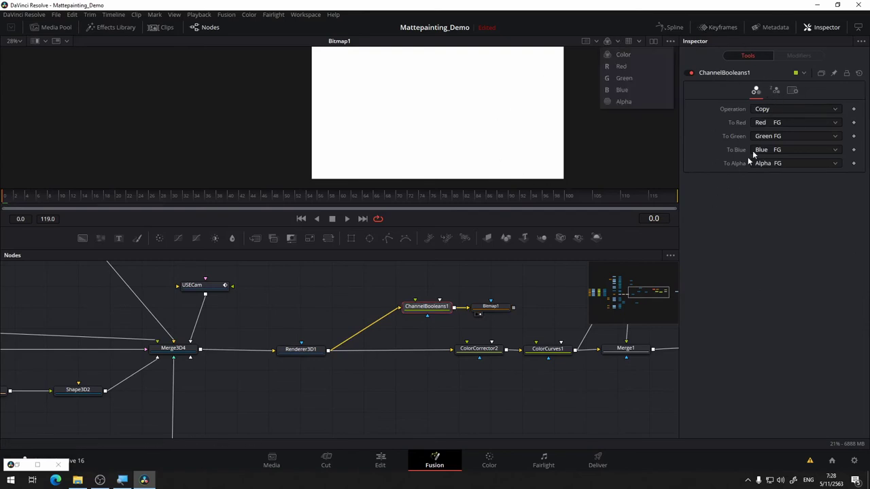
# Set ChannelBooleans1's To Red, To Green and To Blue to Do Nothing
pyautogui.click(793, 122)
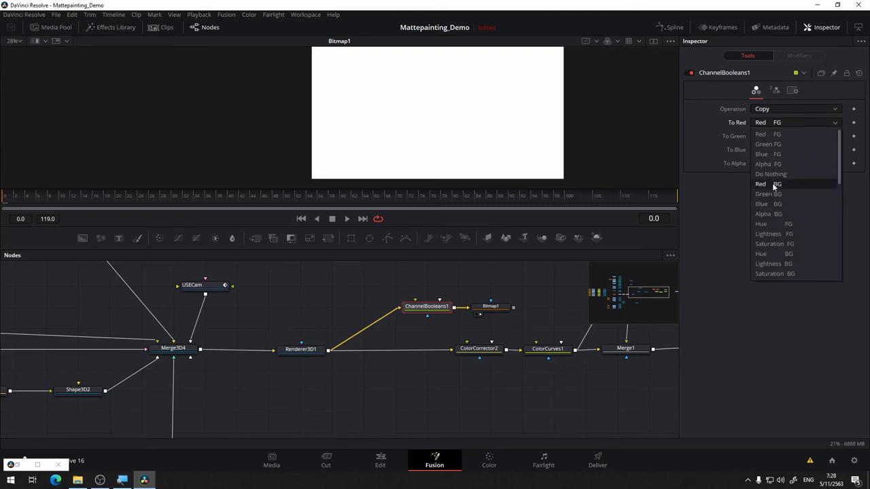
pyautogui.click(775, 175)
pyautogui.click(793, 136)
pyautogui.click(782, 186)
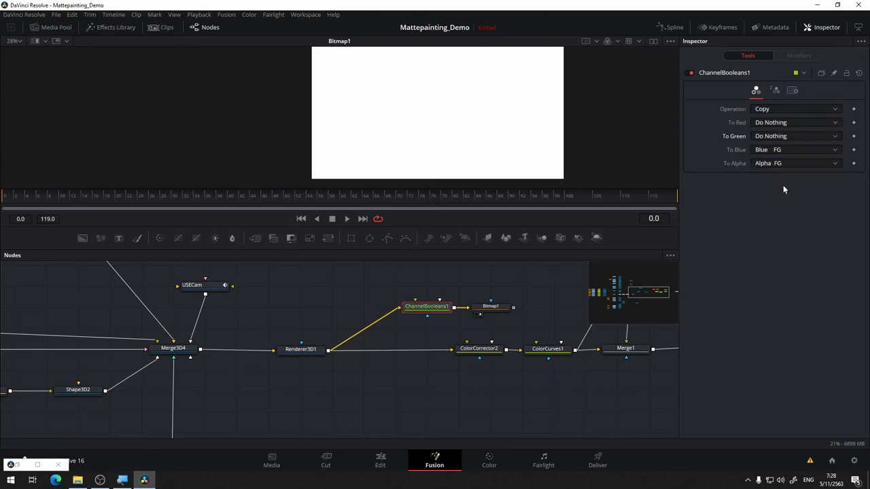
pyautogui.click(790, 150)
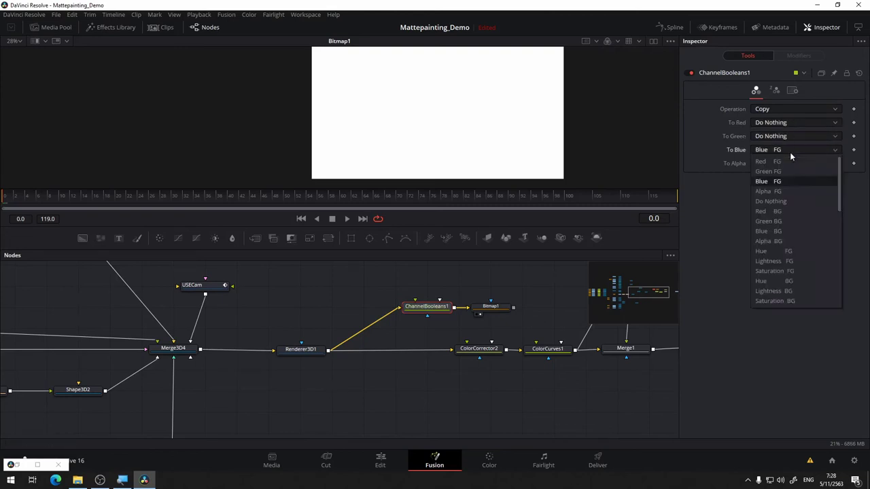
pyautogui.click(788, 197)
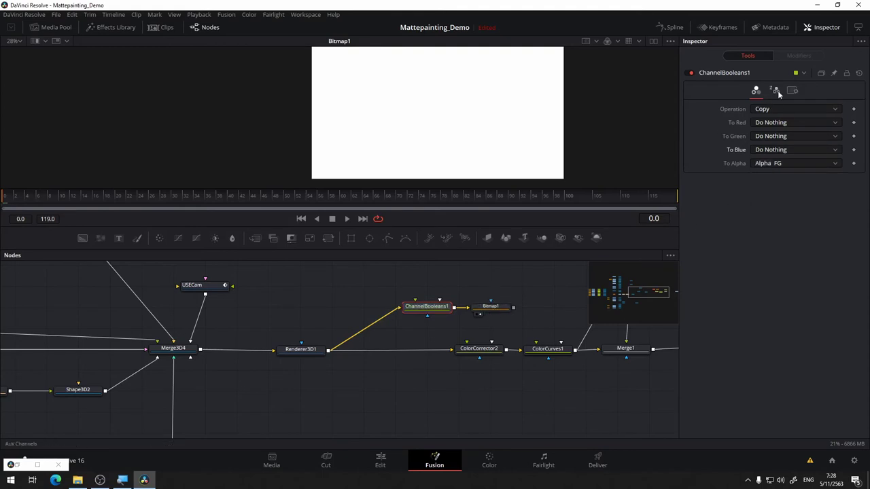
# Try Z Buffer FG as the source for To Z Buffer in ChannelBooleans1's auxiliary channels
pyautogui.click(775, 90)
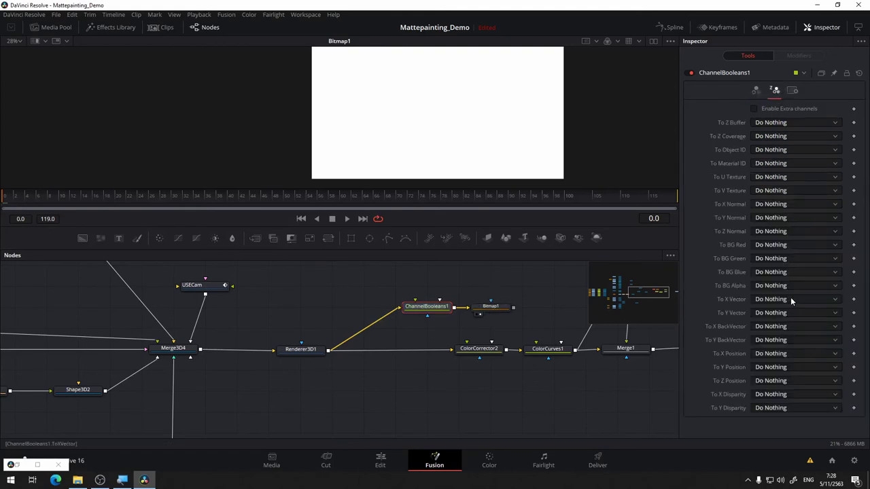
pyautogui.click(788, 122)
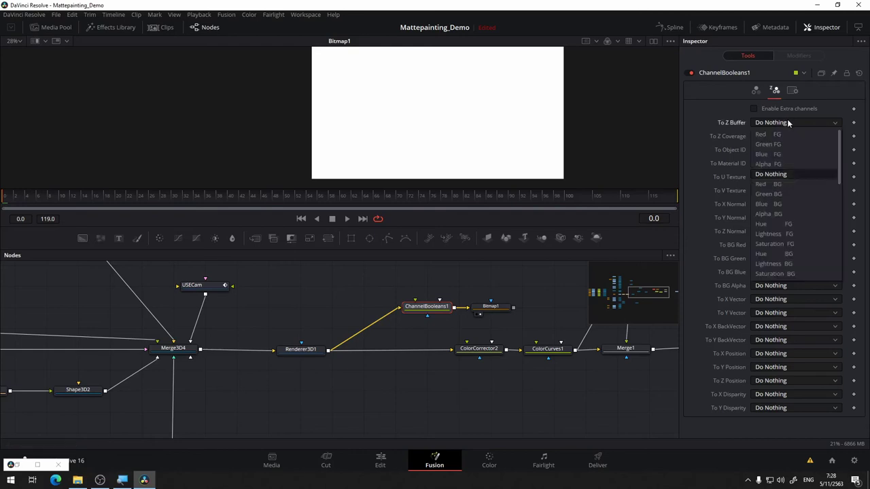
pyautogui.scroll(-5, 779, 250)
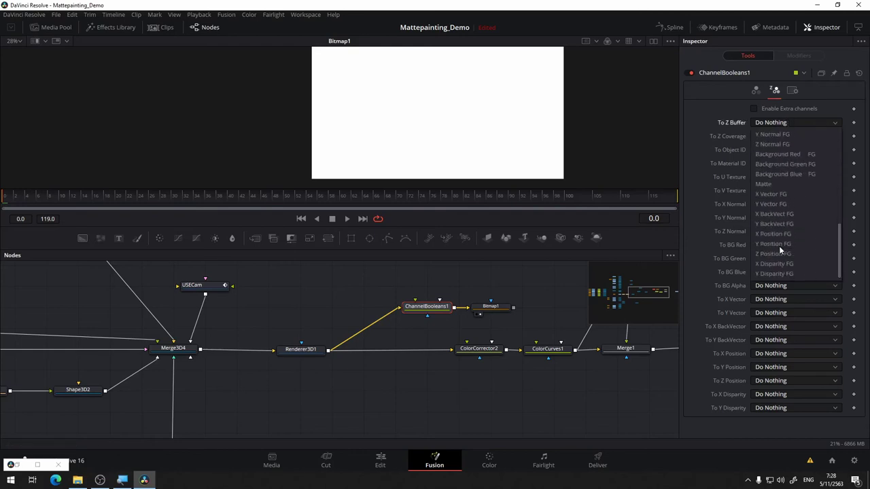
pyautogui.scroll(5, 779, 250)
pyautogui.scroll(-3, 779, 250)
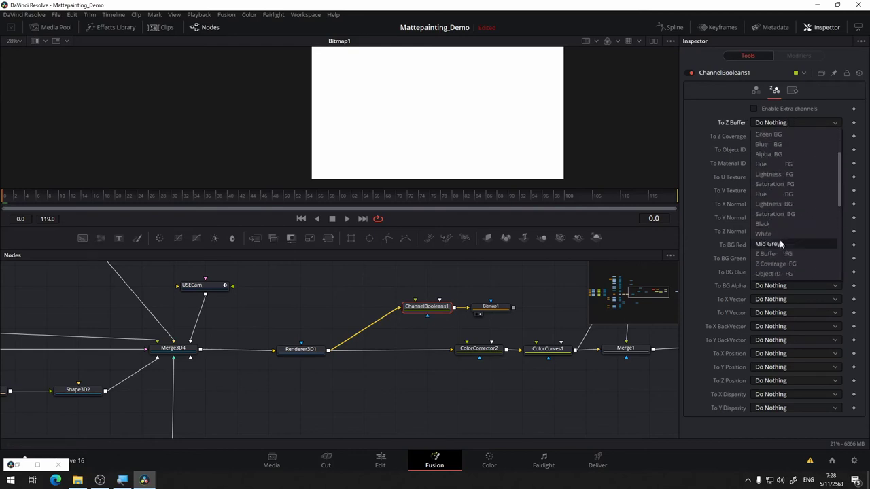
pyautogui.click(782, 251)
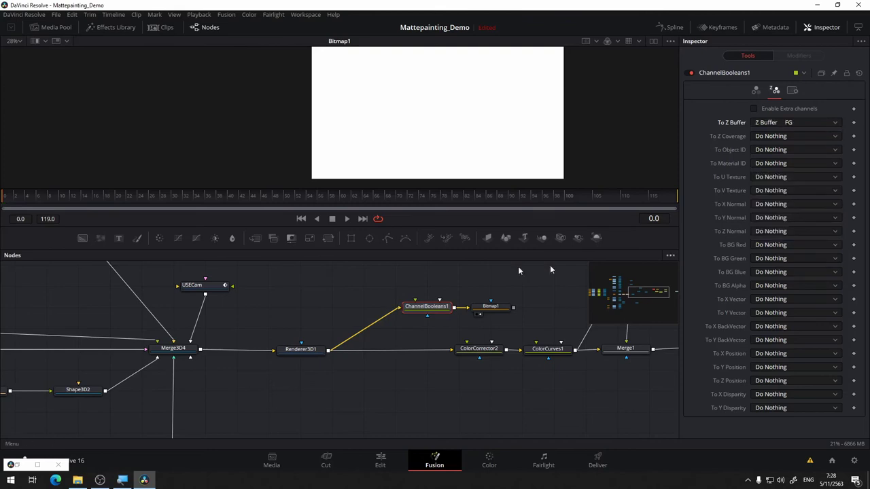
# Check Bitmap1's channel choices for a depth option
pyautogui.click(491, 307)
pyautogui.click(801, 211)
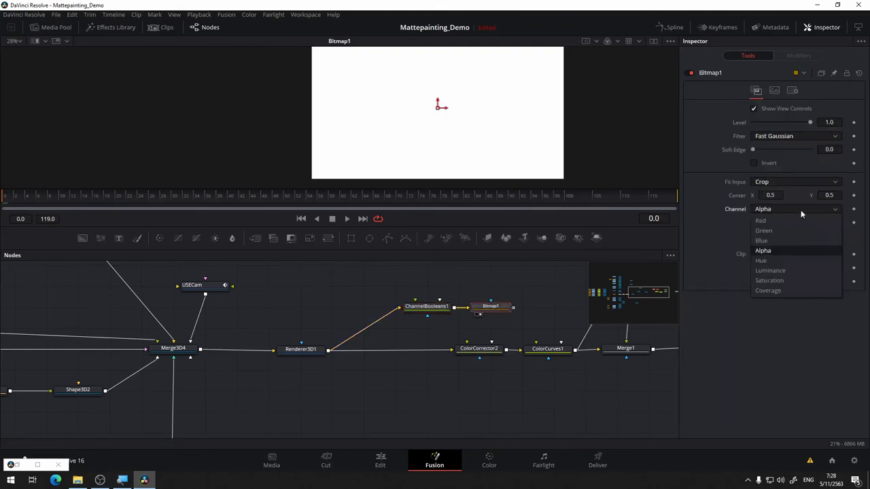
pyautogui.click(801, 214)
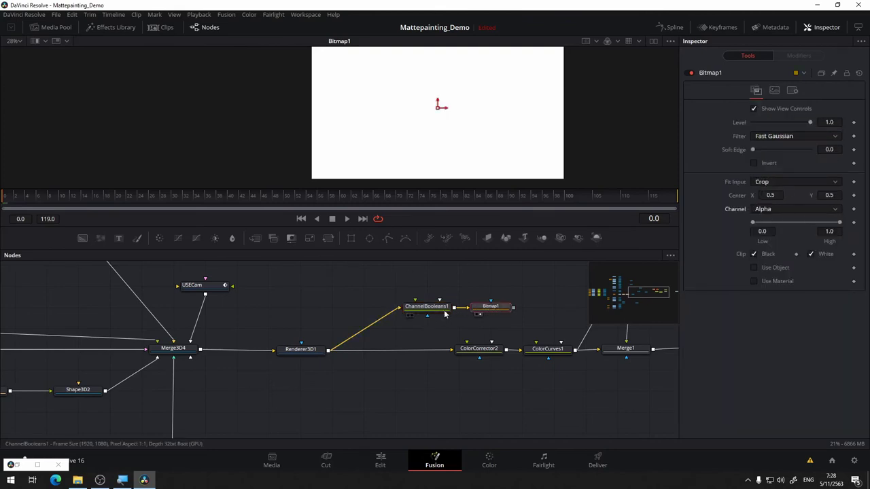
# Show ChannelBooleans1 in the viewer, enable its extra channels, and check the channels available for viewing
pyautogui.moveTo(436, 313); pyautogui.dragTo(503, 120)
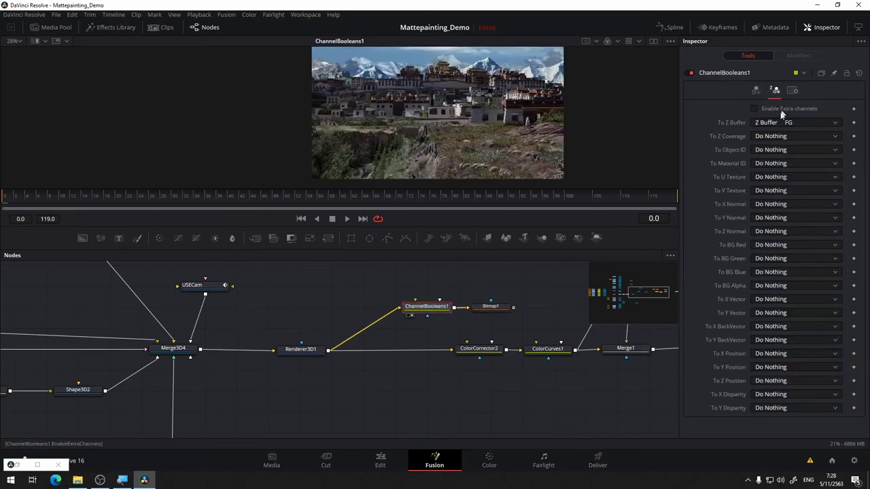
pyautogui.click(753, 108)
pyautogui.click(617, 40)
pyautogui.click(617, 41)
pyautogui.click(617, 41)
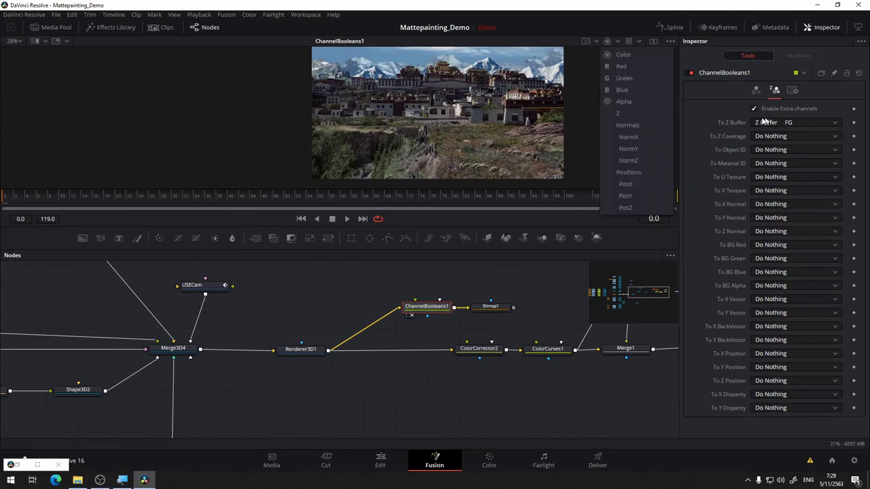
# Set ChannelBooleans1's To Z Buffer to Do Nothing and select Bitmap1
pyautogui.click(764, 125)
pyautogui.click(766, 138)
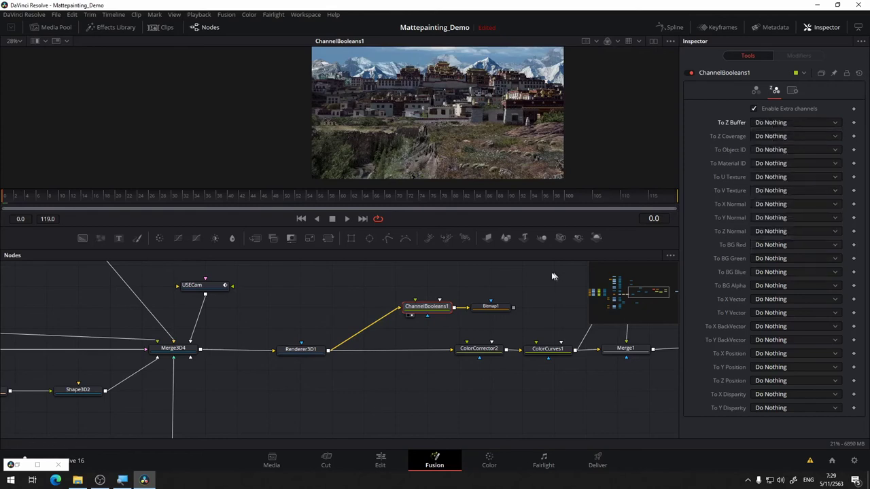
pyautogui.click(491, 306)
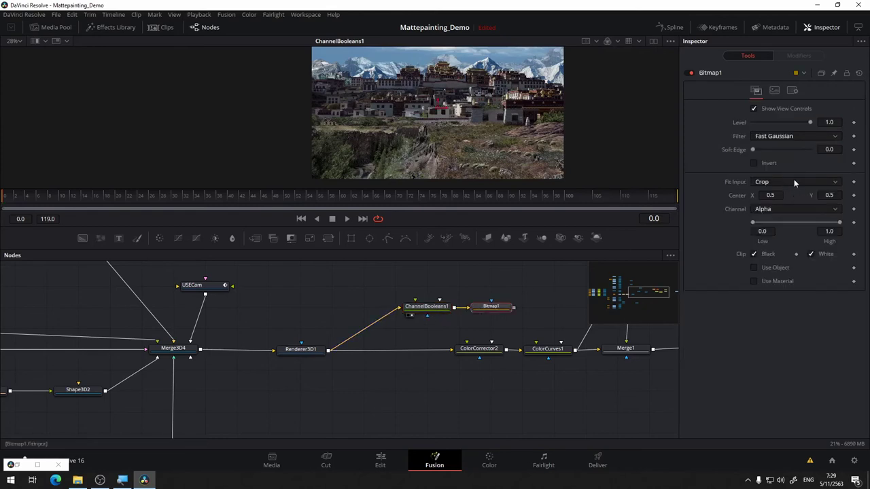
# Try Z Buffer FG as the source for To Red in ChannelBooleans1's colour channels
pyautogui.click(792, 207)
pyautogui.click(792, 207)
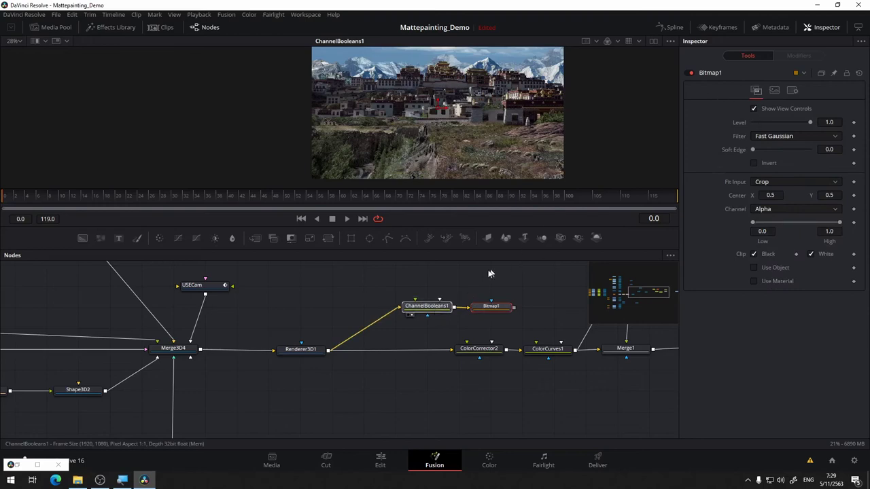
pyautogui.click(427, 306)
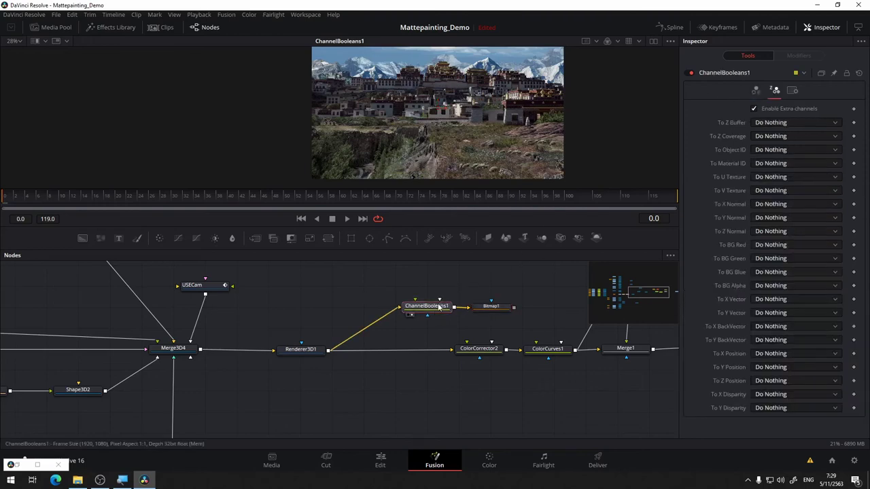
pyautogui.click(755, 90)
pyautogui.click(795, 123)
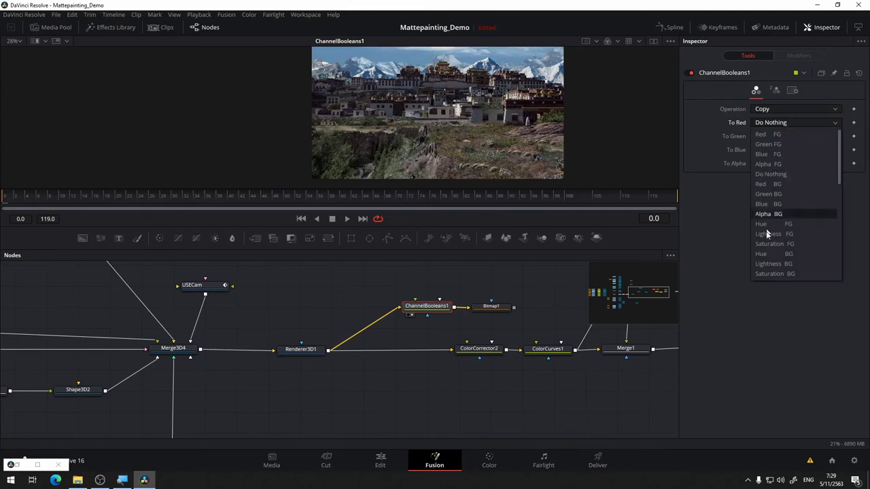
pyautogui.scroll(-3, 774, 245)
pyautogui.scroll(-1, 781, 217)
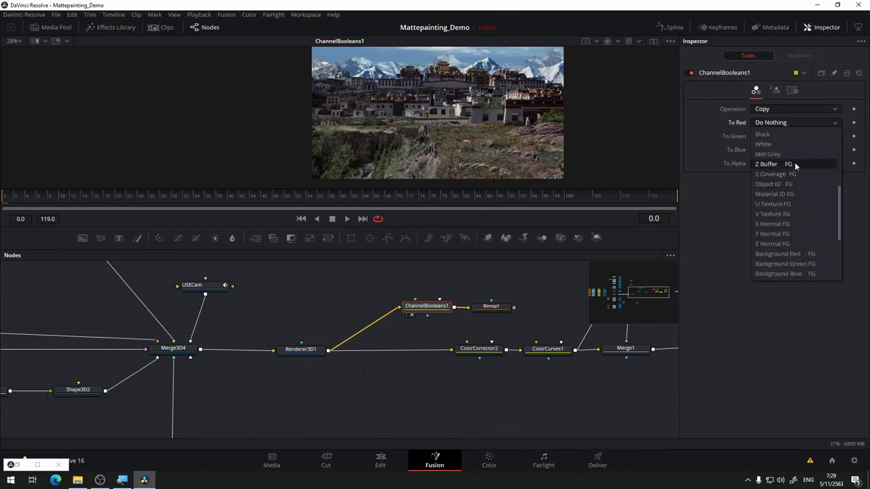
pyautogui.click(794, 163)
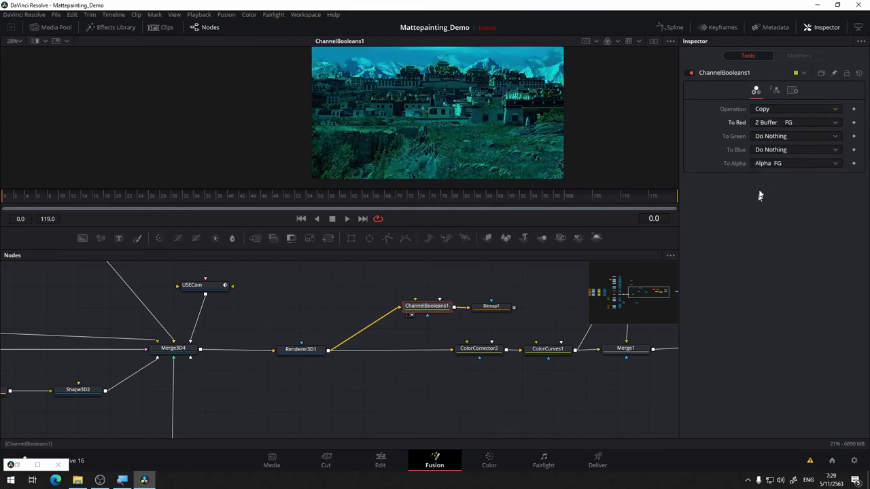
# Try Z Buffer FG as the source for both To Green and To Blue in ChannelBooleans1
pyautogui.click(804, 135)
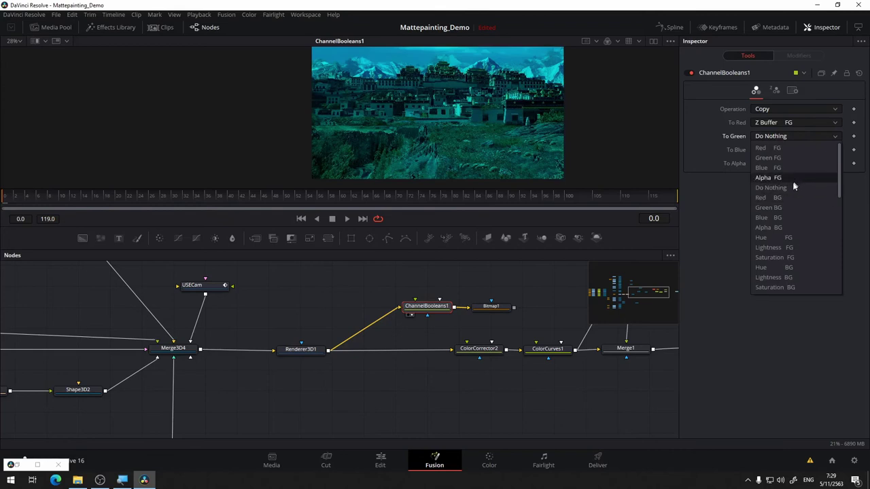
pyautogui.scroll(-1, 777, 240)
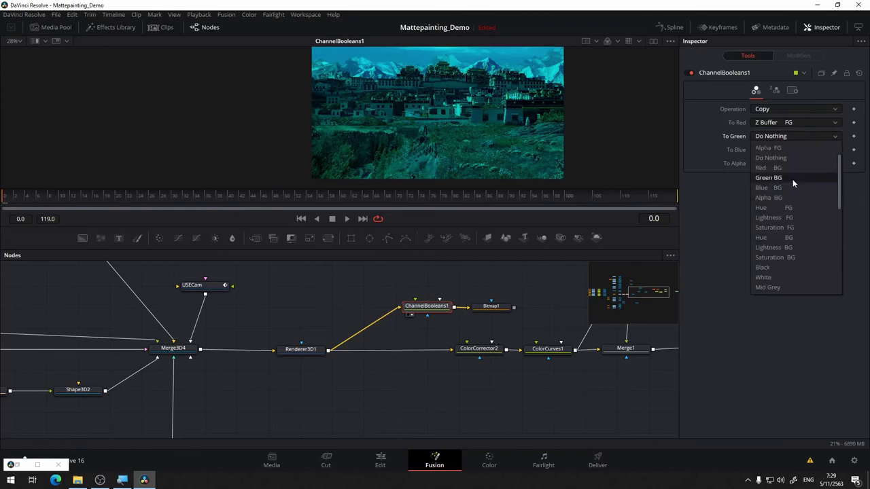
pyautogui.scroll(-4, 792, 178)
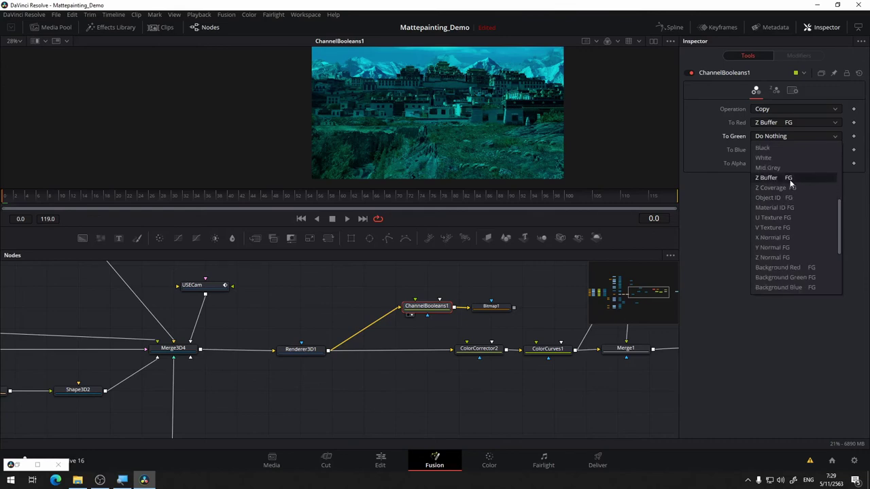
pyautogui.click(788, 177)
pyautogui.click(790, 151)
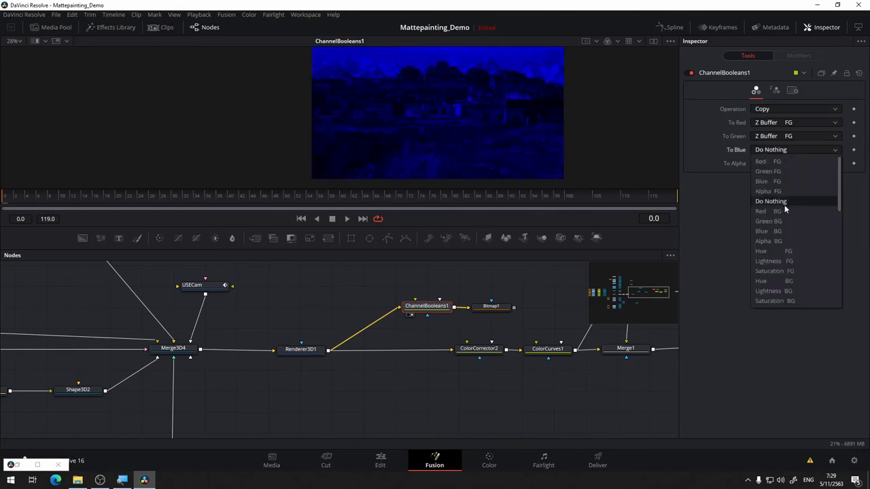
pyautogui.scroll(-3, 784, 207)
pyautogui.click(785, 223)
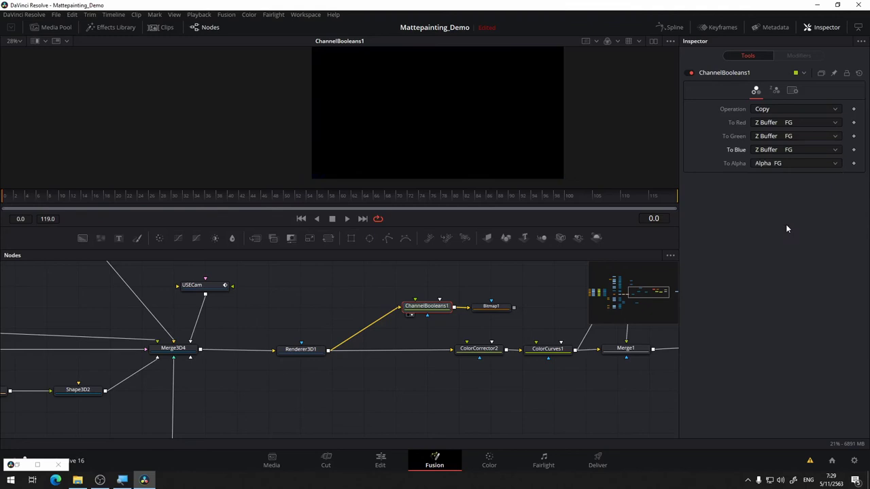
# Try Do Nothing for To Red and Z Coverage FG for To Green in ChannelBooleans1
pyautogui.click(803, 124)
pyautogui.click(805, 121)
pyautogui.click(807, 120)
pyautogui.scroll(-3, 795, 202)
pyautogui.scroll(-1, 795, 203)
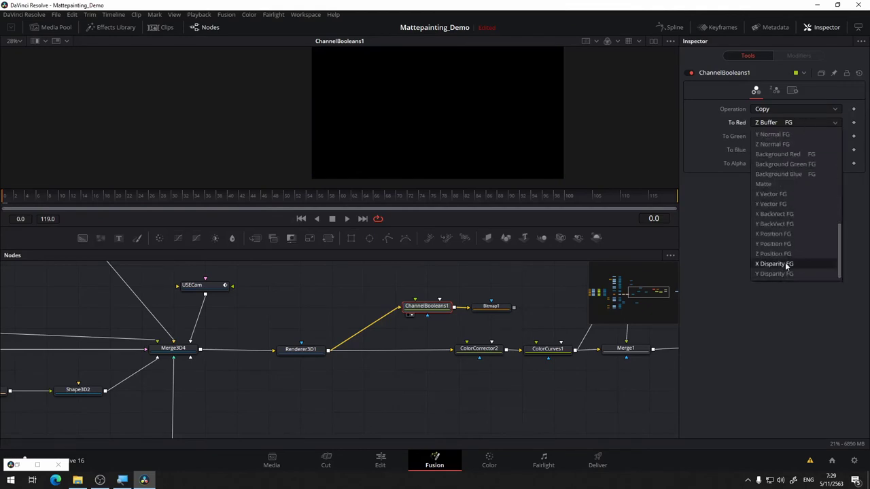
pyautogui.scroll(2, 803, 191)
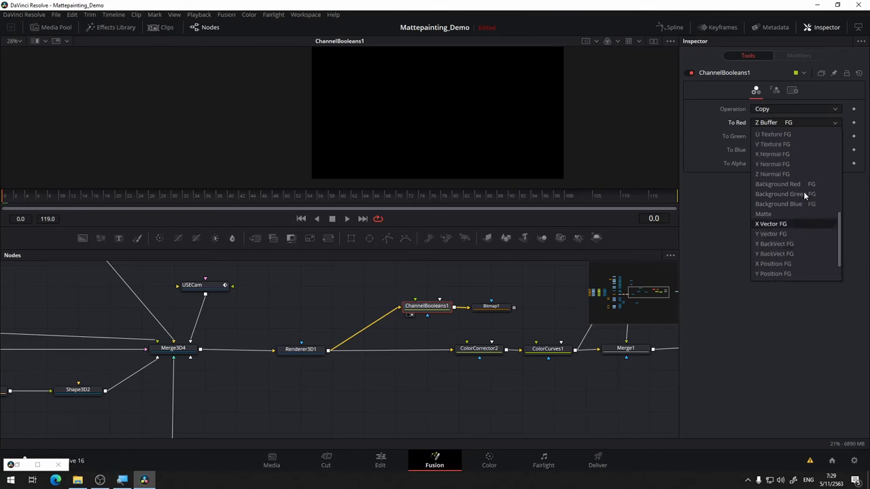
pyautogui.scroll(4, 805, 159)
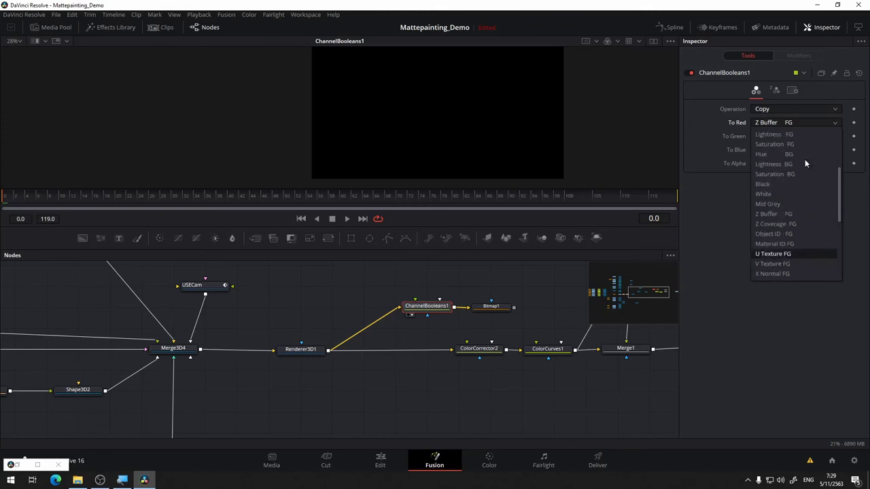
pyautogui.scroll(2, 804, 159)
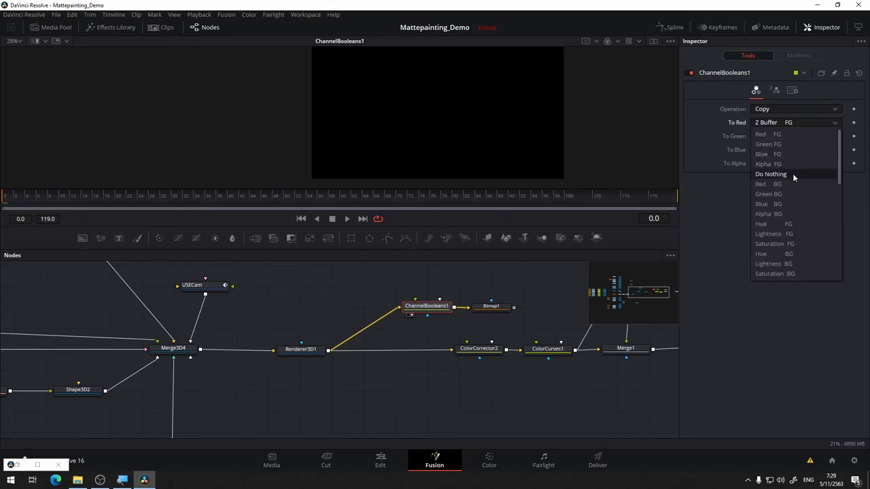
pyautogui.click(792, 173)
pyautogui.click(794, 139)
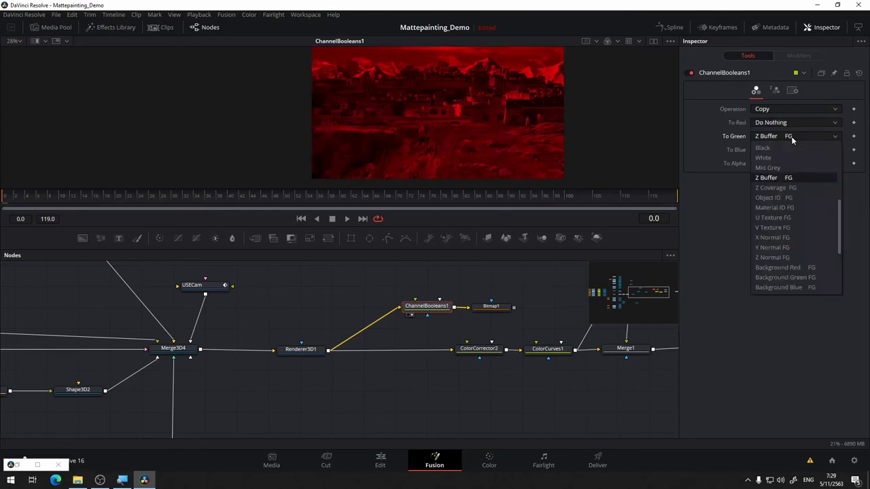
pyautogui.click(793, 187)
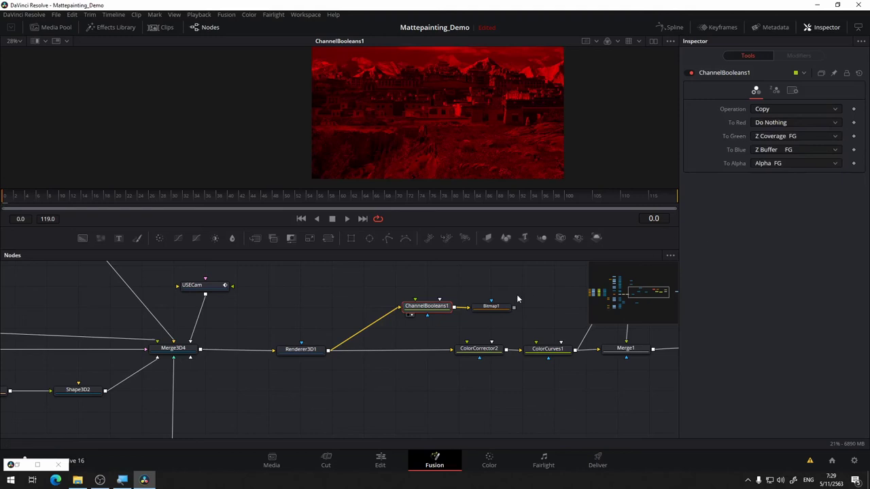
# Undo the ChannelBooleans1 changes back to its Red, Green and Blue FG sources, and undo the removal of the Fog1 node
pyautogui.hotkey('ctrl', 'z')
pyautogui.hotkey('ctrl', 'z')
pyautogui.hotkey('ctrl', 'z')
pyautogui.hotkey('ctrl', 'z')
pyautogui.hotkey('ctrl', 'z')
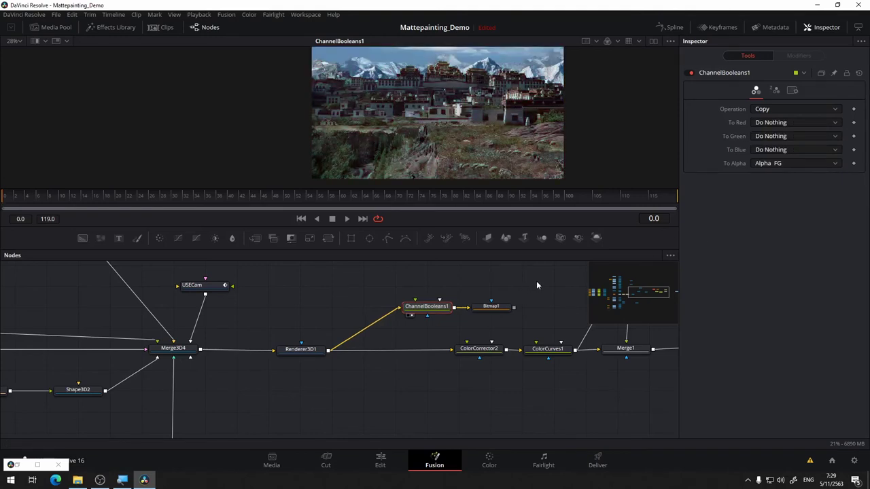
pyautogui.hotkey('ctrl', 'z')
pyautogui.hotkey('ctrl', 'z')
pyautogui.hotkey('ctrl', 'z')
pyautogui.hotkey('ctrl', 'z')
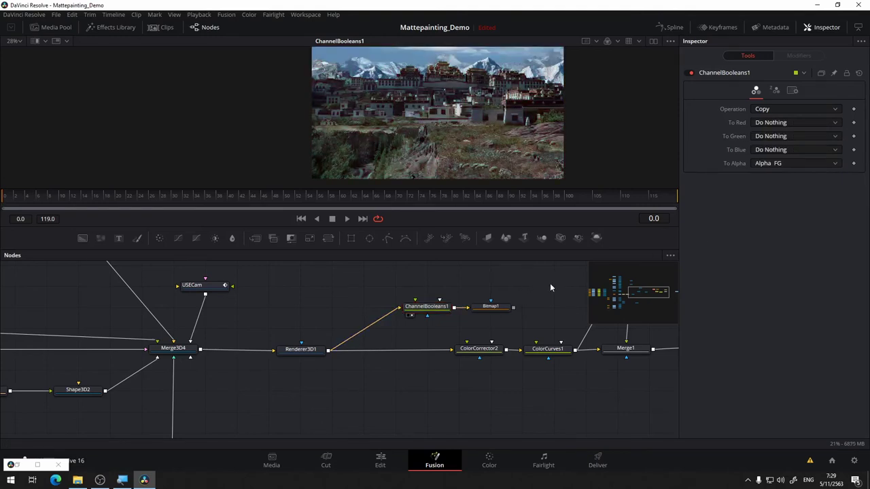
pyautogui.hotkey('ctrl', 'z')
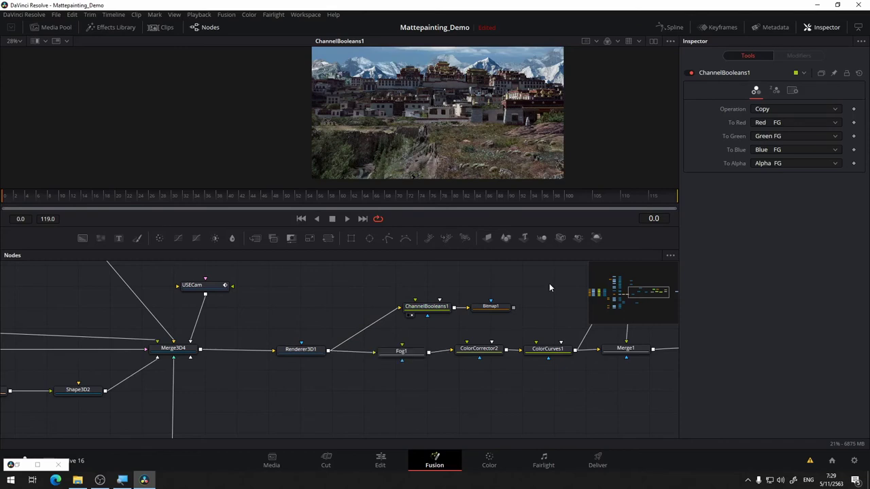
# Review ChannelBooleans1's auxiliary channels and Bitmap1's channel choices, keeping Bitmap1 on Alpha
pyautogui.moveTo(482, 278)
pyautogui.mouseDown()
pyautogui.moveTo(511, 271)
pyautogui.moveTo(486, 290)
pyautogui.mouseUp()
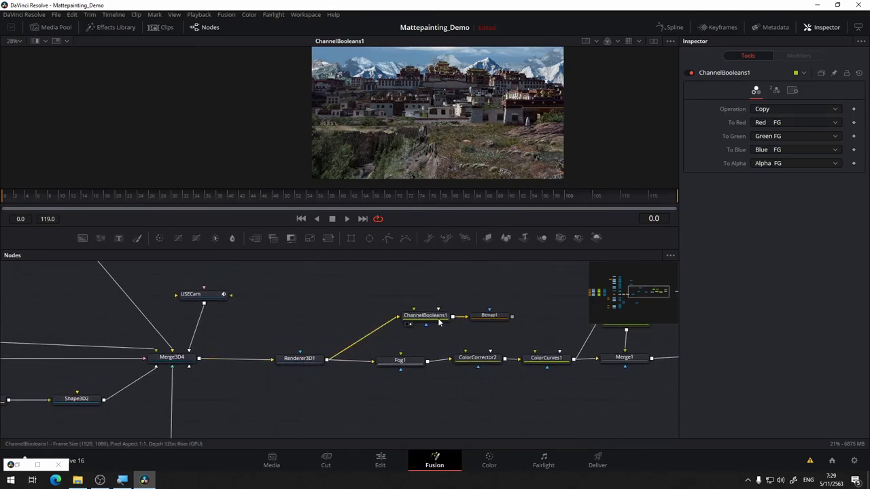
pyautogui.click(439, 323)
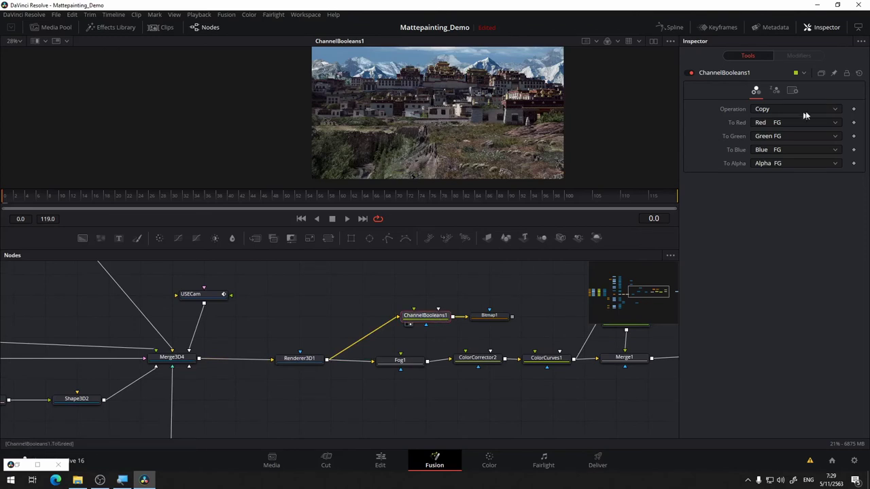
pyautogui.click(775, 91)
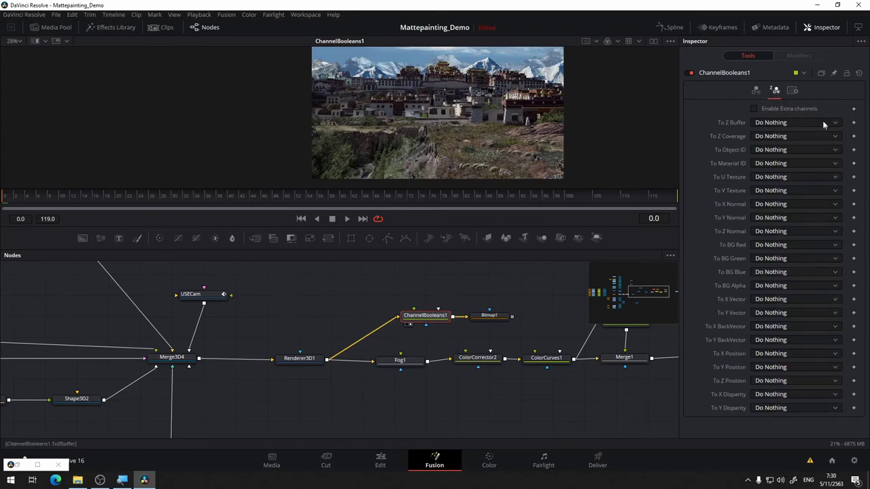
pyautogui.click(490, 316)
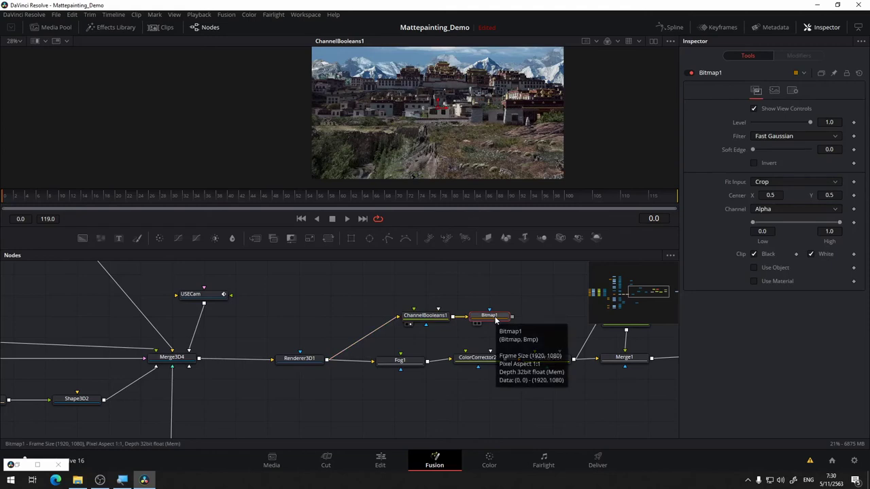
pyautogui.click(808, 211)
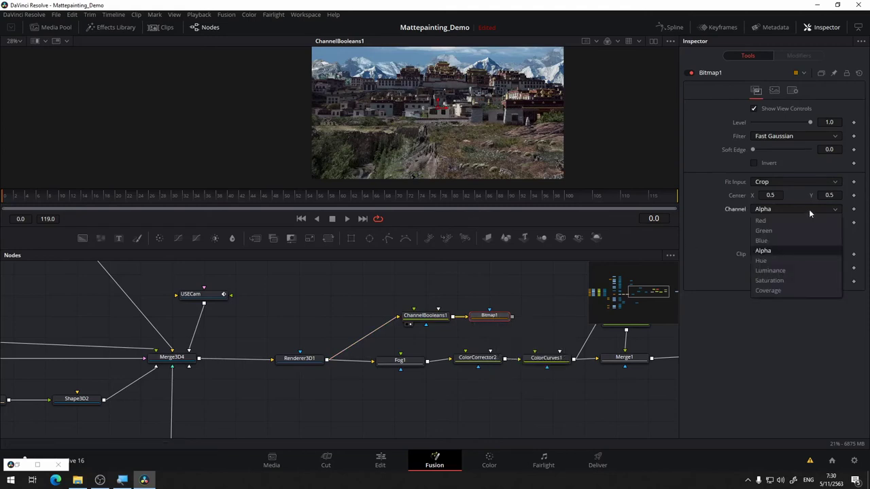
pyautogui.click(762, 251)
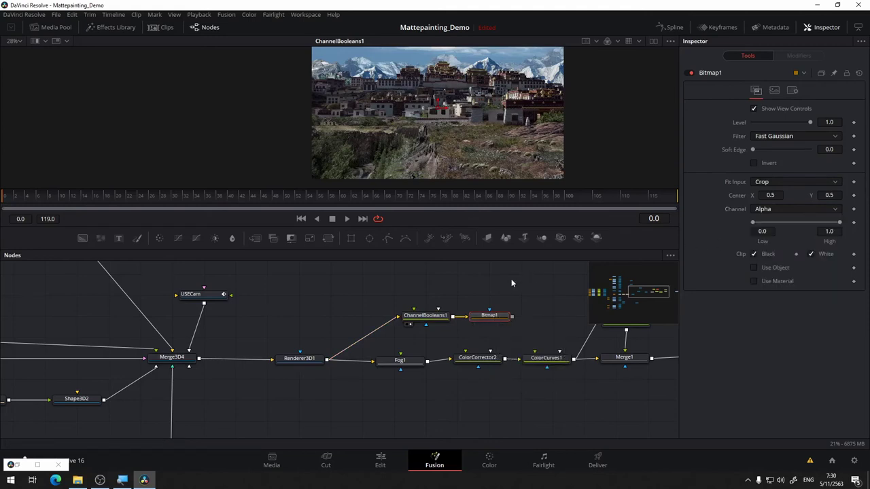
# Delete the ChannelBooleans1 and Bitmap1 nodes
pyautogui.click(445, 316)
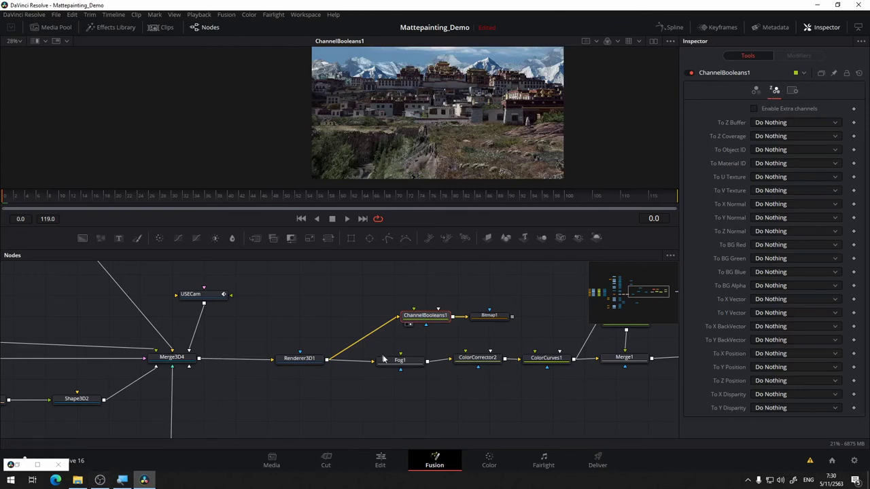
pyautogui.click(407, 364)
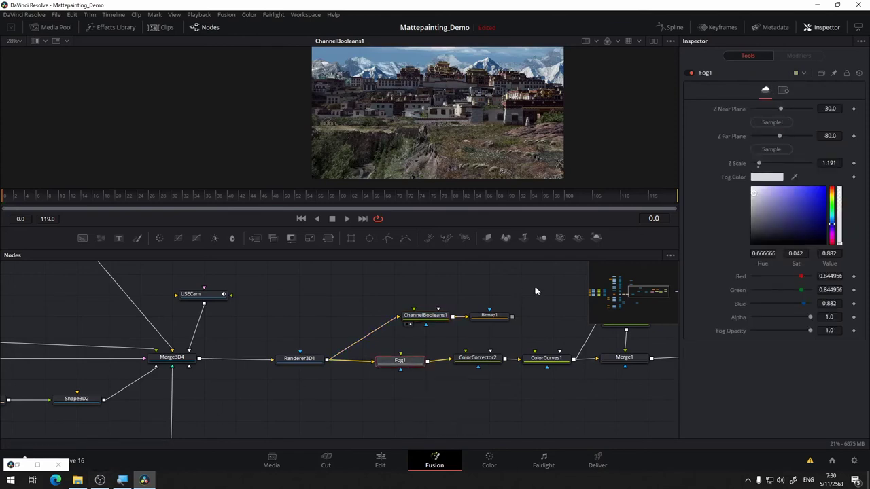
pyautogui.moveTo(539, 291); pyautogui.dragTo(402, 339)
pyautogui.press('Delete')
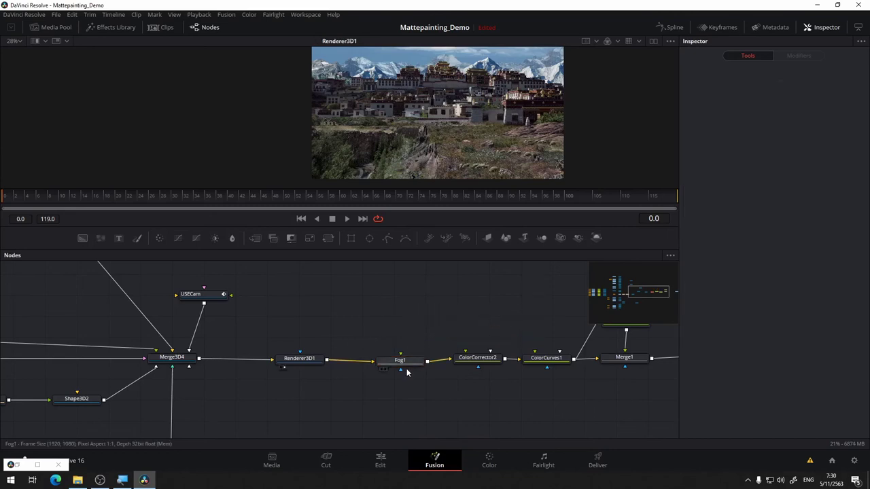
# Show Fog1 in the viewer and set its Z Near Plane to -60.0
pyautogui.click(407, 364)
pyautogui.press('1')
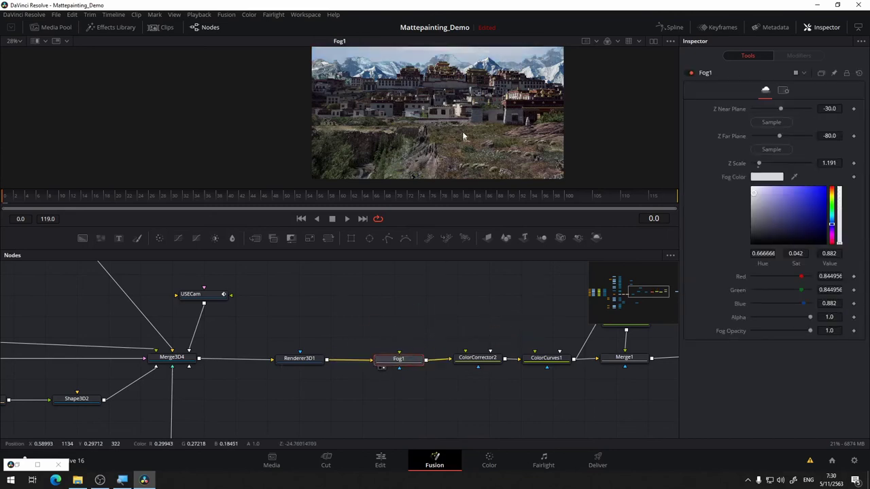
pyautogui.scroll(3, 456, 126)
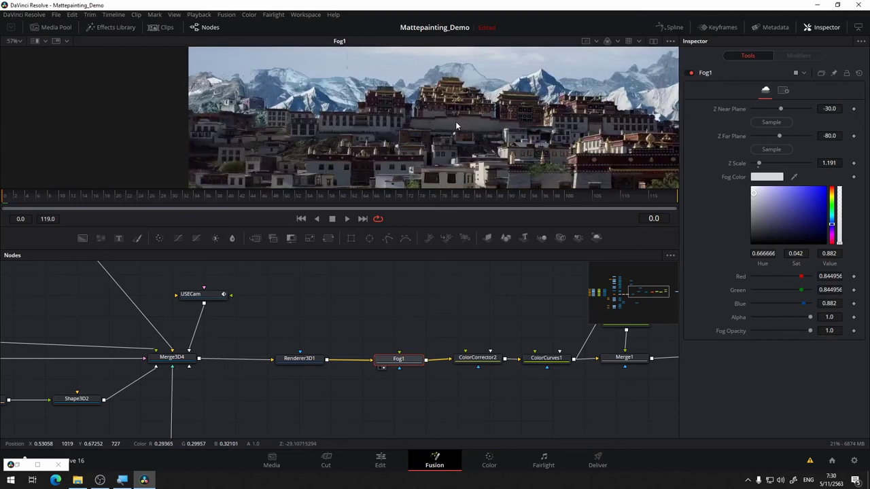
pyautogui.scroll(1, 453, 128)
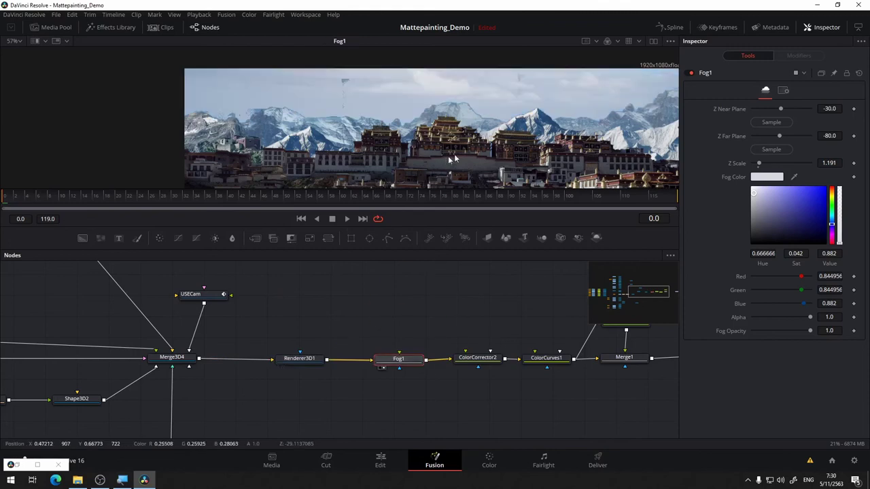
pyautogui.moveTo(780, 108); pyautogui.dragTo(780, 109)
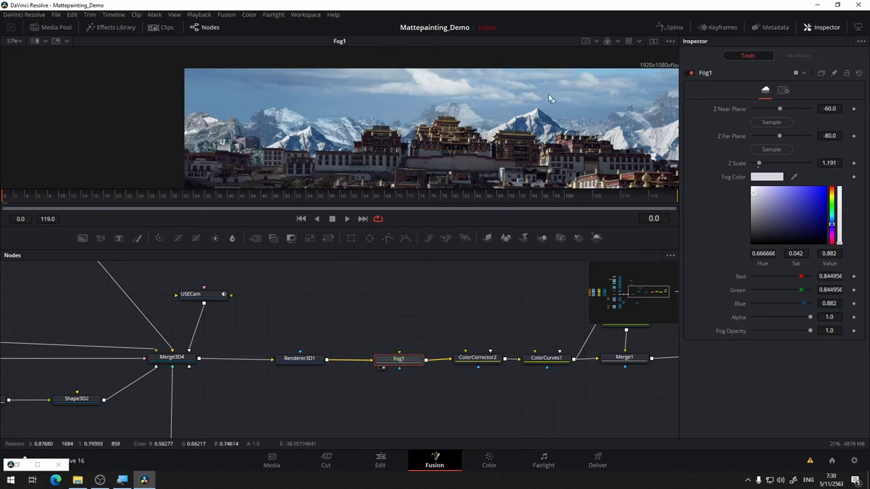
# Try a different Z Far Plane value for Fog1 and undo it
pyautogui.moveTo(556, 88); pyautogui.dragTo(448, 93)
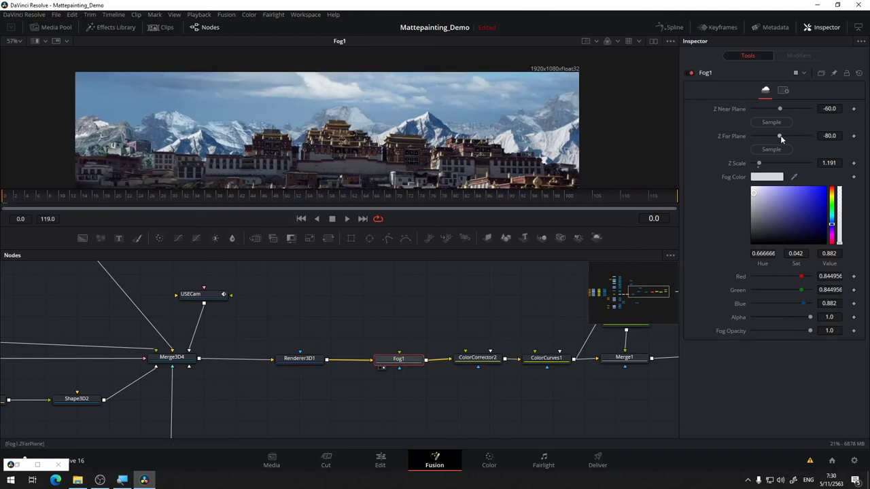
pyautogui.moveTo(780, 135)
pyautogui.mouseDown()
pyautogui.moveTo(758, 140)
pyautogui.moveTo(781, 136)
pyautogui.mouseUp()
pyautogui.hotkey('ctrl', 'z')
# Compare the image with Fog1 disabled and enabled, and set its Z Scale to 1.217
pyautogui.click(690, 72)
pyautogui.click(690, 72)
pyautogui.moveTo(760, 164); pyautogui.dragTo(759, 164)
pyautogui.scroll(-2, 441, 118)
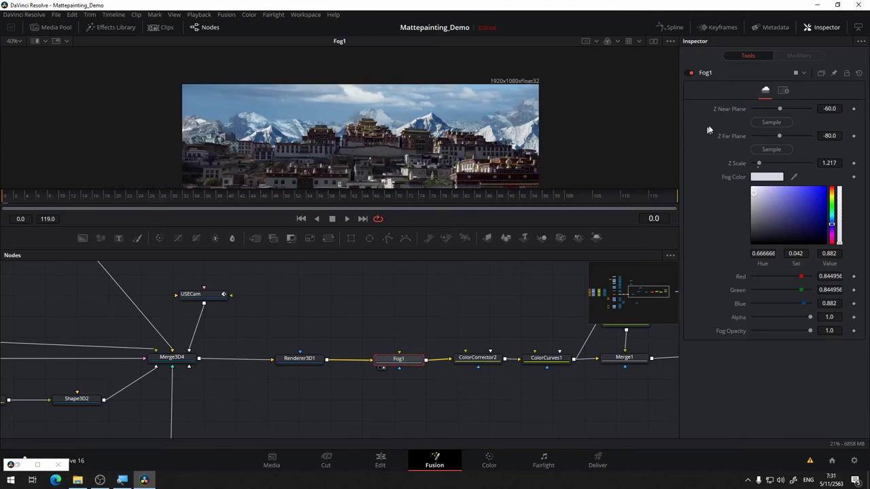
pyautogui.moveTo(475, 136); pyautogui.dragTo(491, 127)
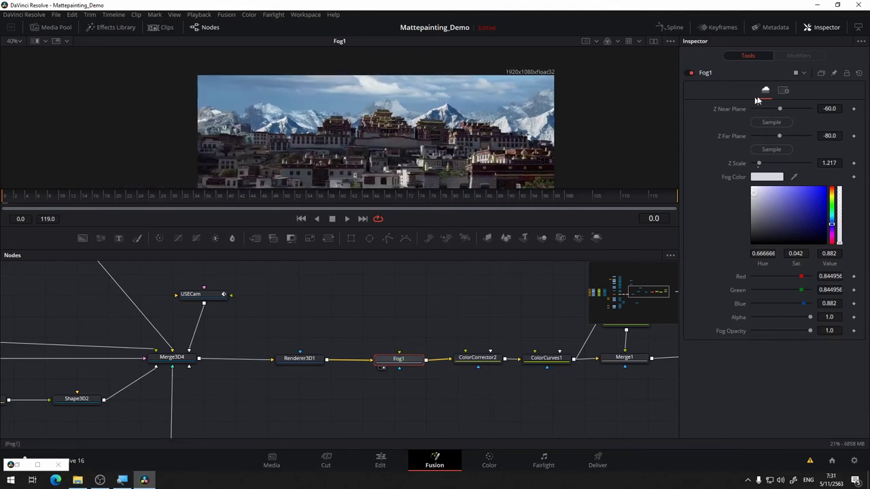
# Set Fog1's Z Near Plane to -22.0 and inspect the fogged sky up close for artefacts
pyautogui.moveTo(781, 107); pyautogui.dragTo(784, 106)
pyautogui.moveTo(782, 110); pyautogui.dragTo(780, 110)
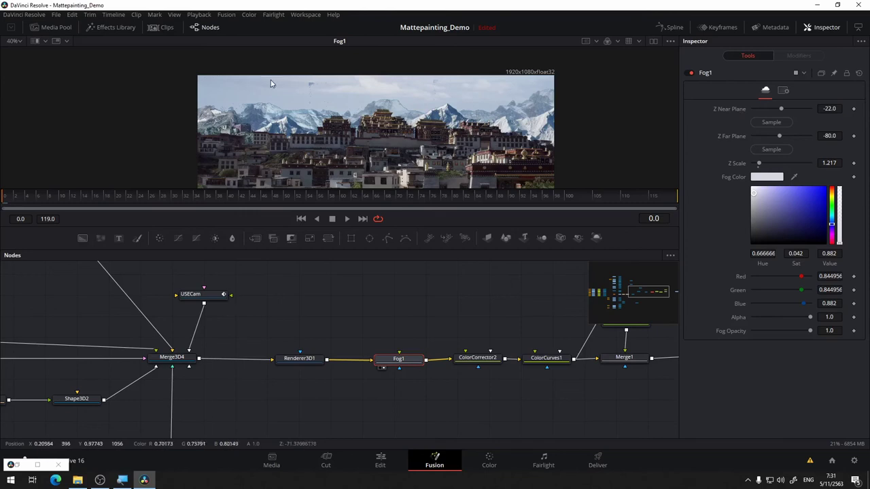
pyautogui.scroll(8, 270, 82)
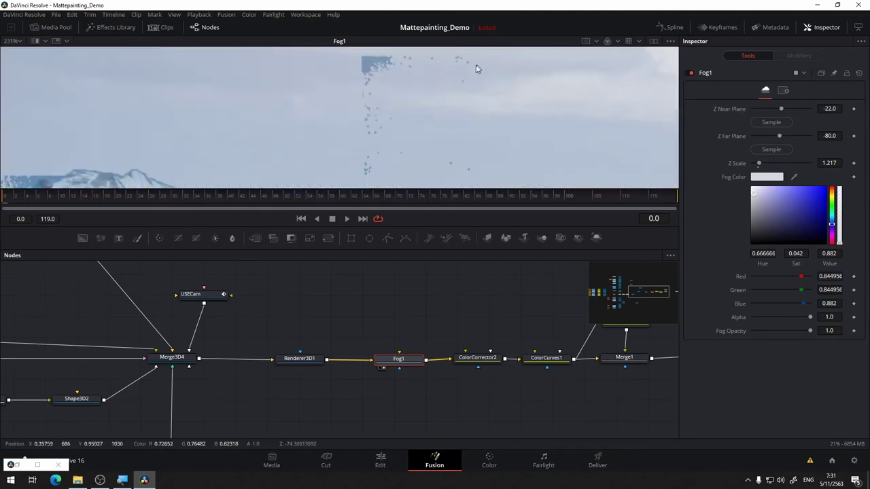
pyautogui.scroll(-4, 430, 84)
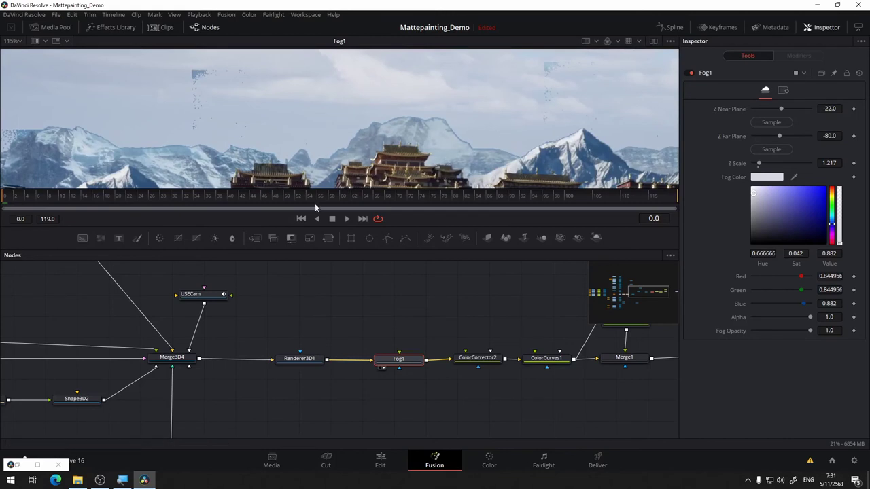
pyautogui.moveTo(353, 305); pyautogui.dragTo(520, 240)
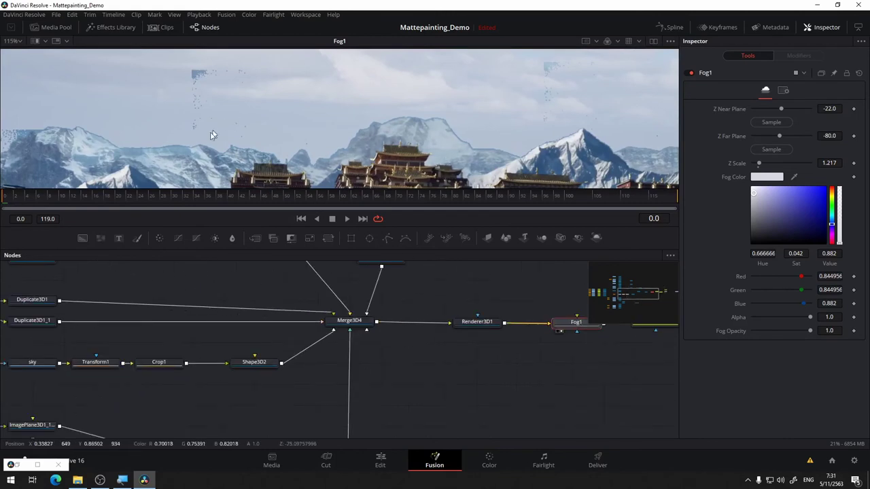
pyautogui.moveTo(581, 121); pyautogui.dragTo(502, 134)
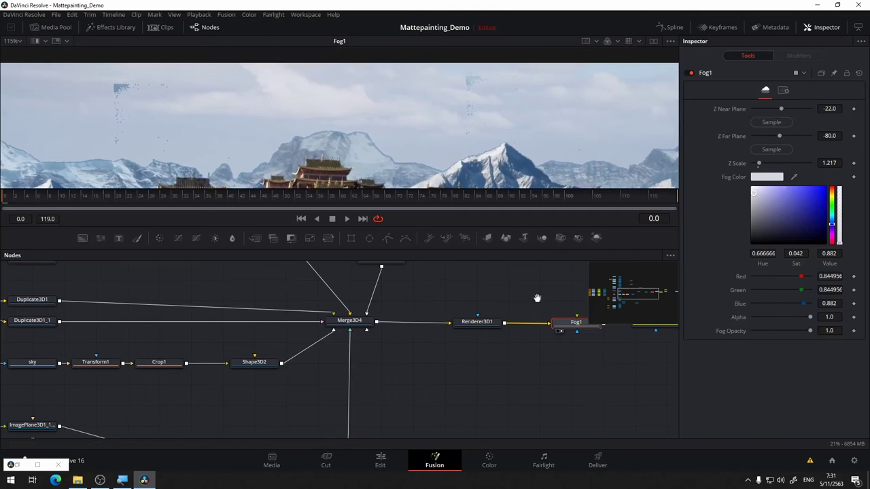
pyautogui.moveTo(536, 301); pyautogui.dragTo(375, 301)
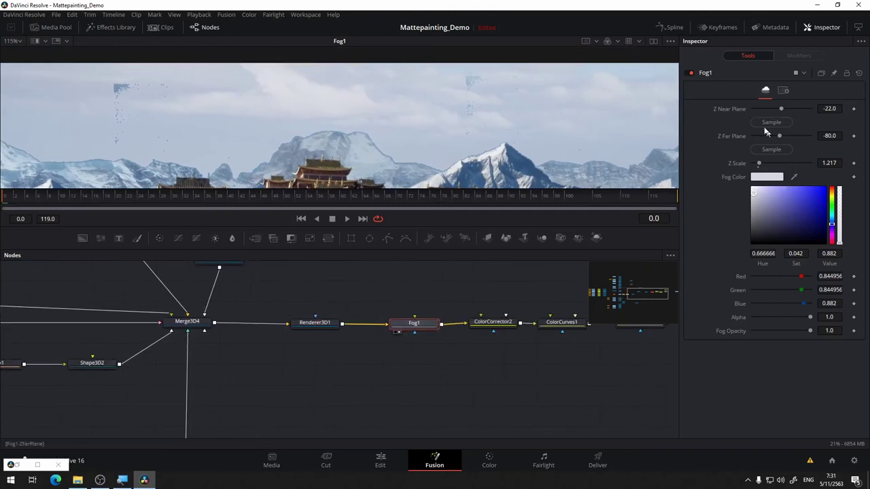
# Set Fog1's Z Scale to 2.984 and compare the image with the fog disabled and enabled
pyautogui.moveTo(758, 165); pyautogui.dragTo(764, 166)
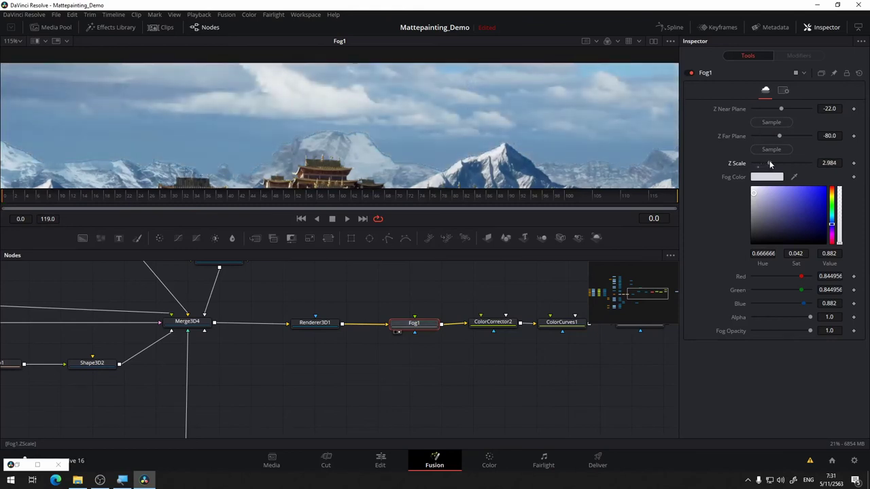
pyautogui.click(690, 73)
pyautogui.click(691, 74)
# Show Merge1 in the viewer to check the fog in the graded image
pyautogui.moveTo(521, 327); pyautogui.dragTo(249, 331)
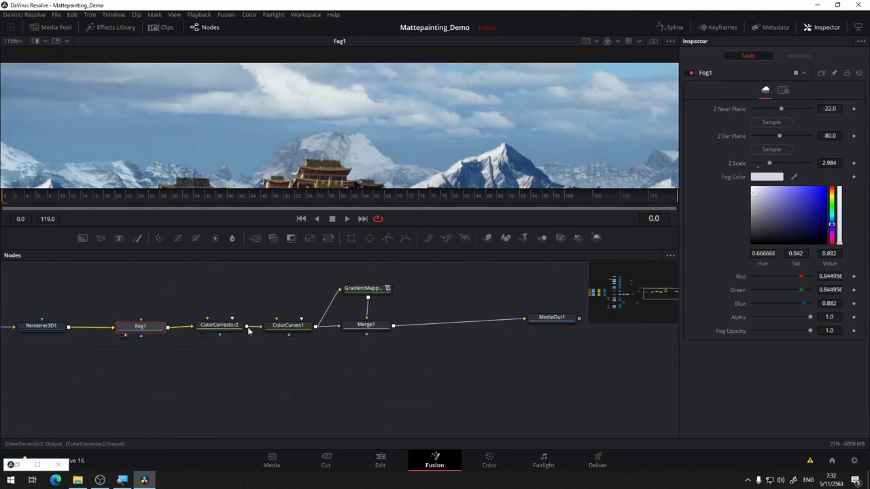
pyautogui.click(366, 325)
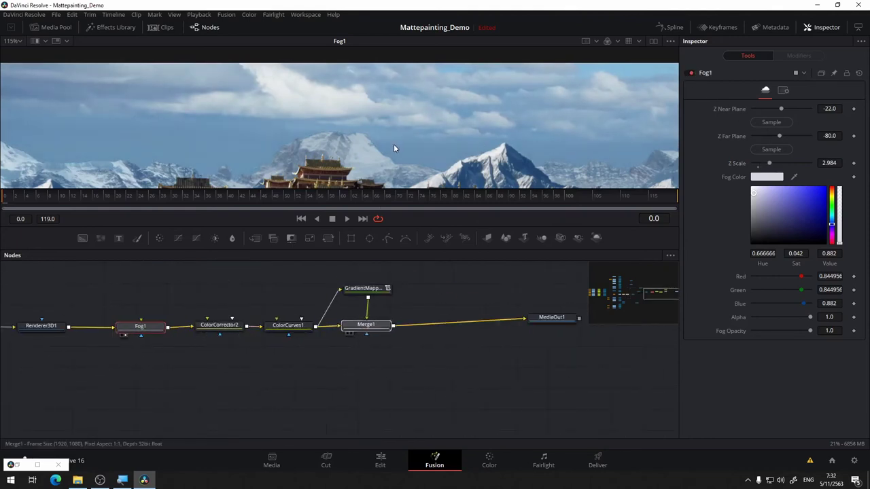
pyautogui.moveTo(394, 144); pyautogui.dragTo(394, 145)
pyautogui.scroll(-1, 398, 145)
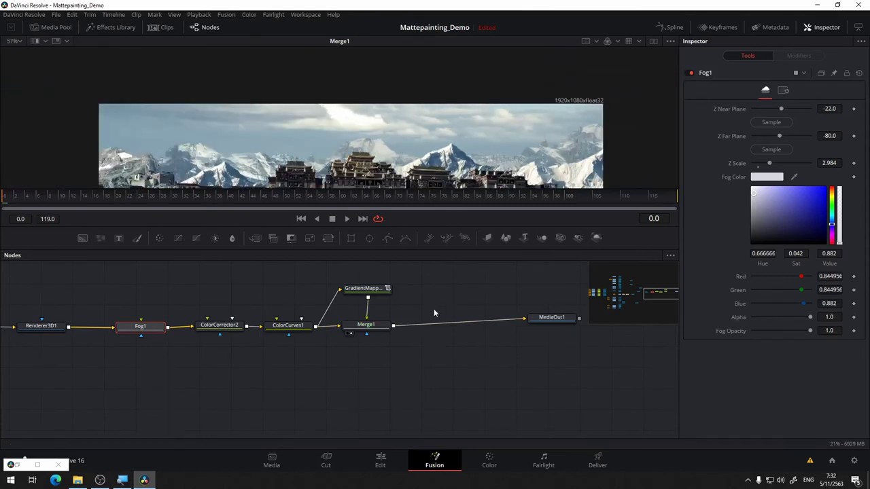
# Lower the highlight point on ColorCurves1's curve, place its end point at about In 0.973 and Out 1.0, and check the buildings
pyautogui.moveTo(435, 312); pyautogui.dragTo(478, 275)
pyautogui.scroll(1, 340, 308)
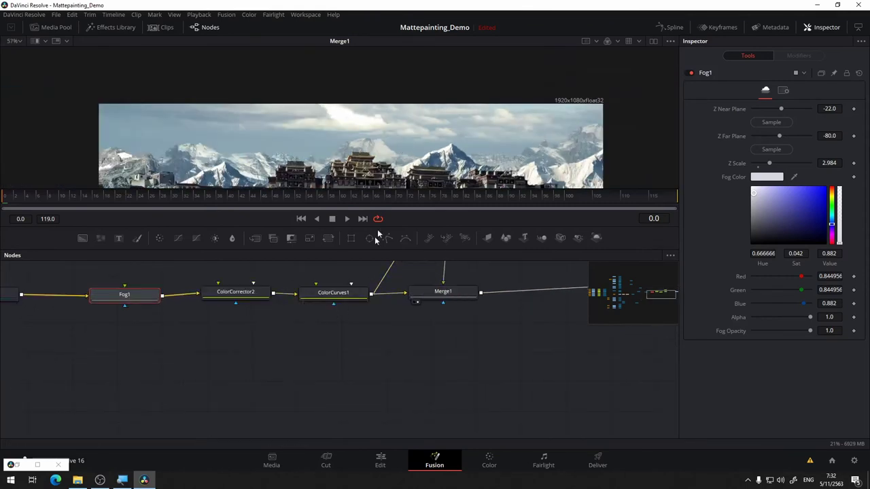
pyautogui.click(354, 301)
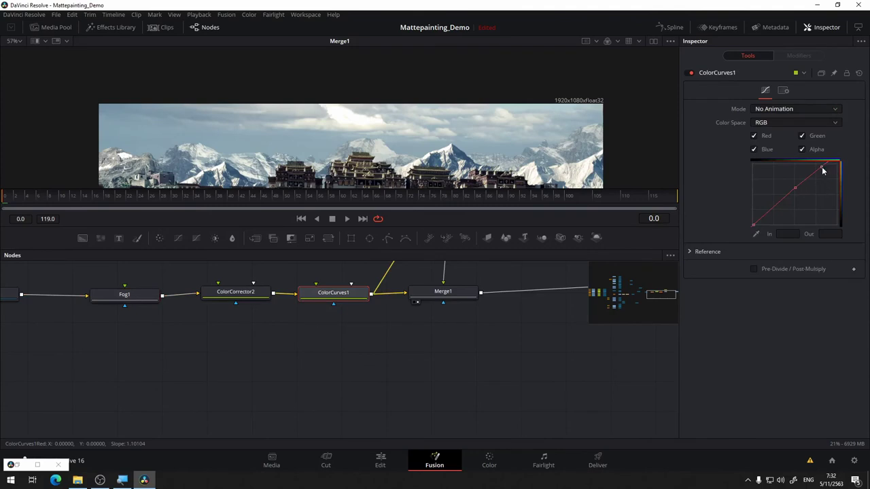
pyautogui.moveTo(822, 171); pyautogui.dragTo(836, 167)
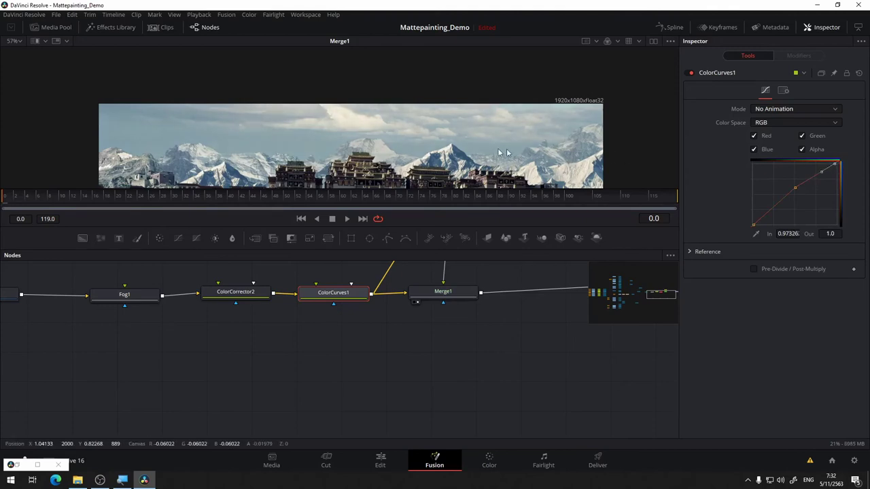
pyautogui.moveTo(441, 139); pyautogui.dragTo(512, 40)
pyautogui.moveTo(470, 91); pyautogui.dragTo(407, 108)
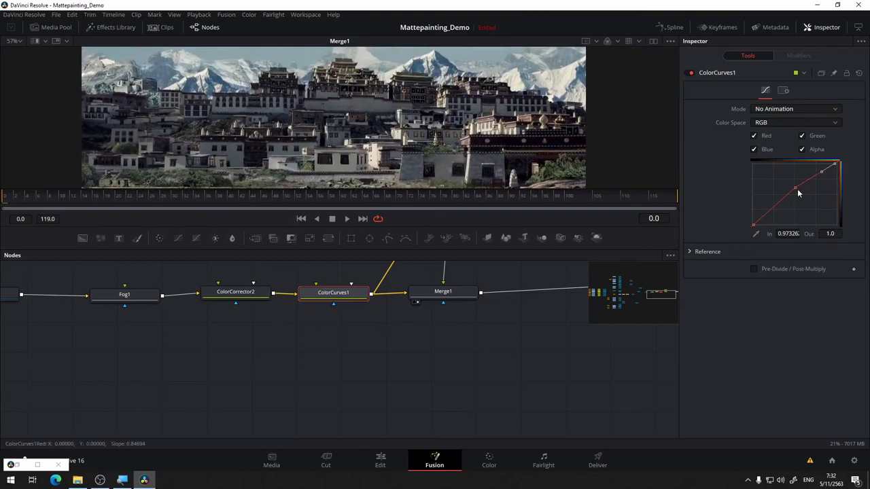
# Raise the midtone point on ColorCurves1's curve to brighten the town and foreground
pyautogui.moveTo(795, 189); pyautogui.dragTo(795, 183)
pyautogui.moveTo(384, 80); pyautogui.dragTo(439, 47)
pyautogui.scroll(-1, 441, 69)
pyautogui.moveTo(445, 80); pyautogui.dragTo(428, 114)
pyautogui.moveTo(797, 187)
pyautogui.mouseDown()
pyautogui.moveTo(792, 193)
pyautogui.moveTo(800, 177)
pyautogui.mouseUp()
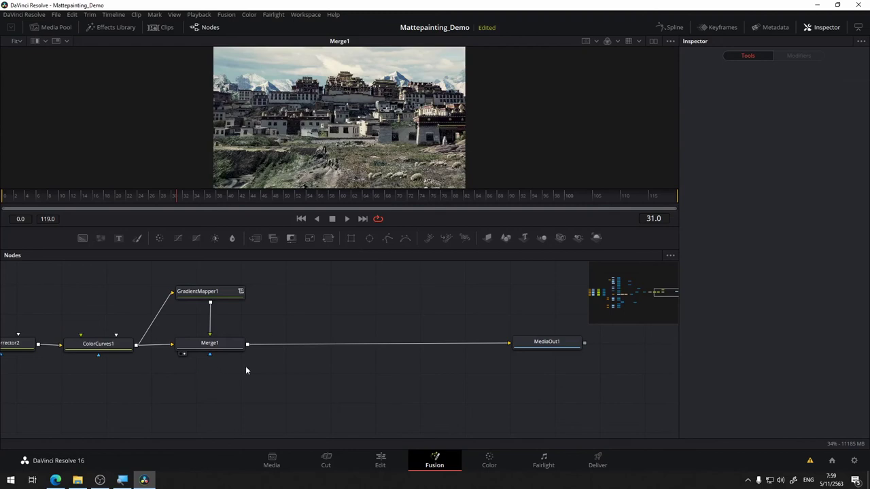
# Add an unconnected Channel Booleans node below the link between Renderer3D1 and Fog1
pyautogui.moveTo(246, 370); pyautogui.dragTo(429, 366)
pyautogui.moveTo(338, 383); pyautogui.dragTo(101, 393)
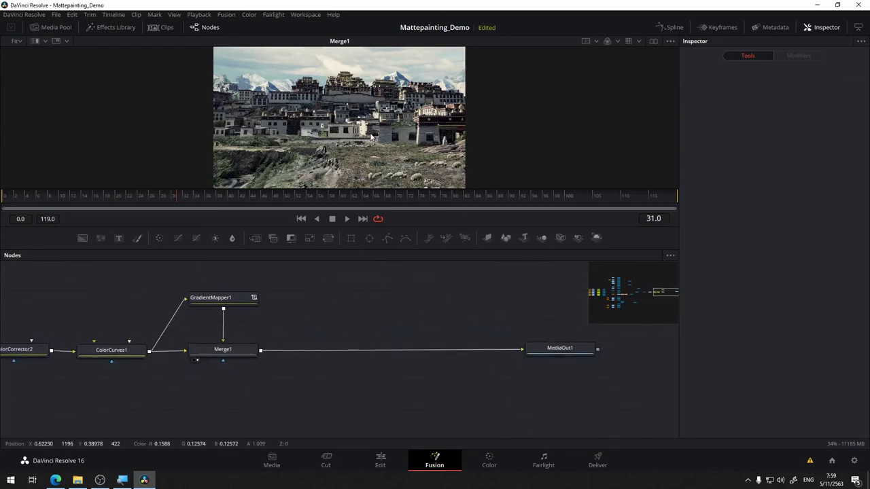
pyautogui.moveTo(387, 326); pyautogui.dragTo(567, 240)
pyautogui.moveTo(341, 333); pyautogui.dragTo(344, 356)
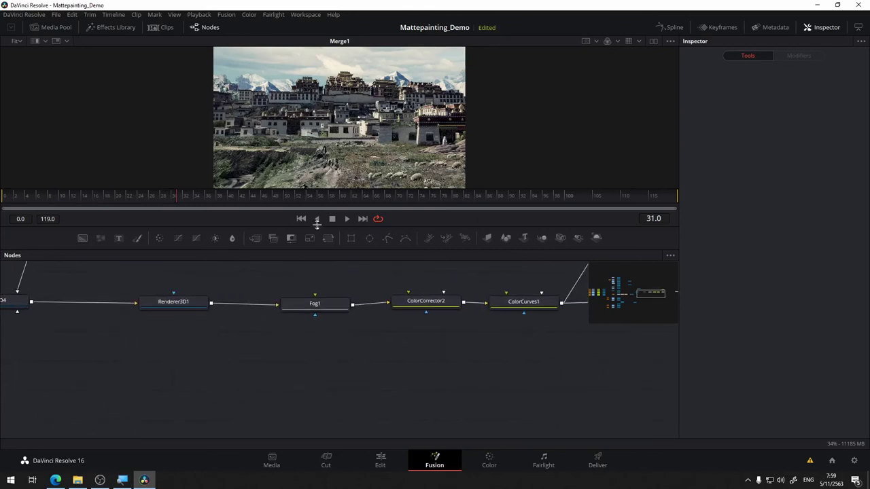
pyautogui.moveTo(272, 239); pyautogui.dragTo(271, 350)
# View Renderer3D1's Z channel and return the viewer to the colour channels
pyautogui.click(177, 306)
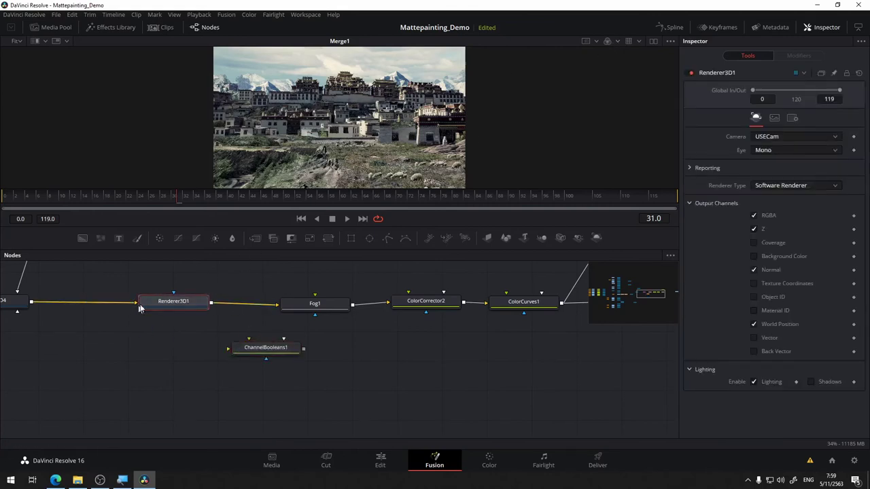
pyautogui.press('1')
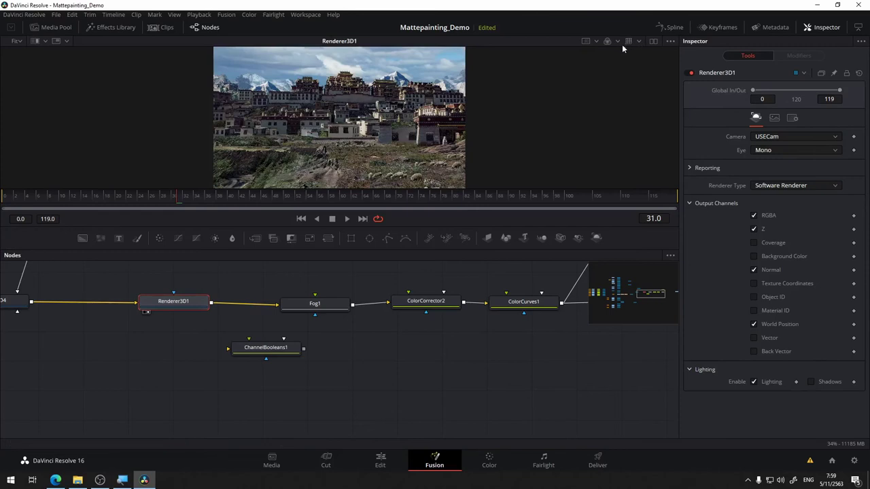
pyautogui.click(619, 43)
pyautogui.click(619, 114)
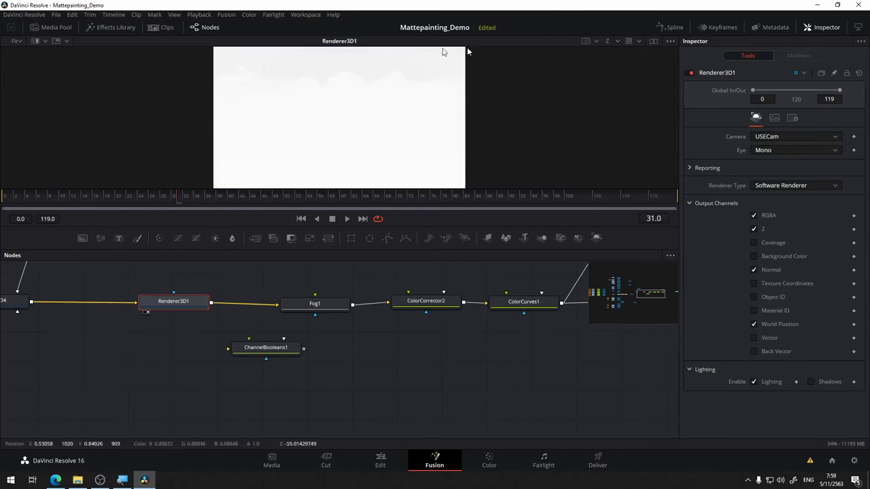
pyautogui.click(616, 44)
pyautogui.click(619, 57)
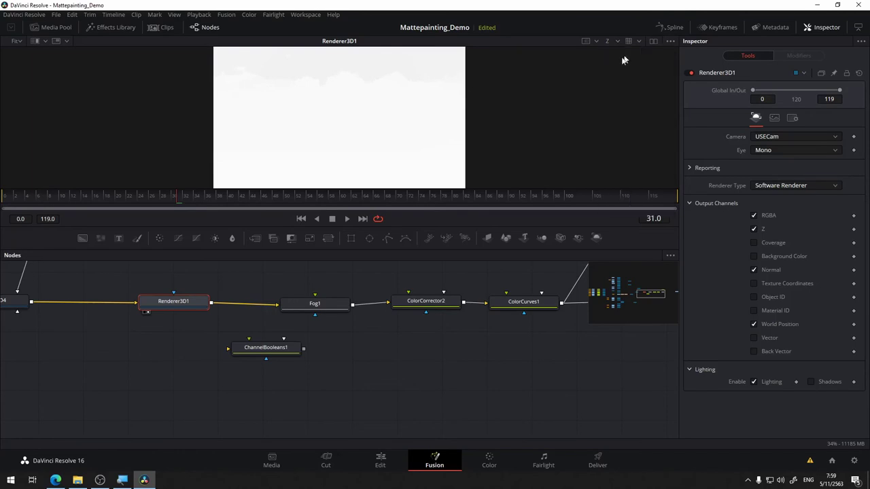
# Connect Renderer3D1's output to ChannelBooleans1 and set its To Alpha source to Z Buffer FG
pyautogui.moveTo(230, 349); pyautogui.dragTo(210, 303)
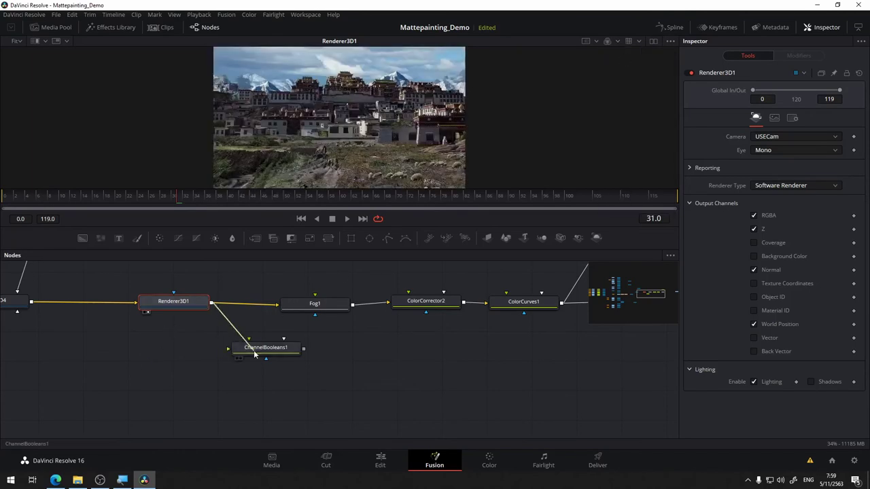
pyautogui.moveTo(279, 352); pyautogui.dragTo(313, 372)
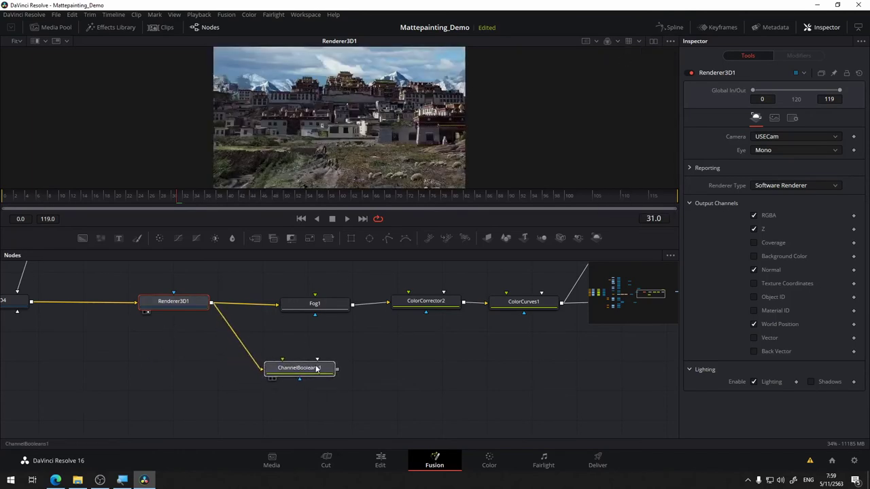
pyautogui.click(315, 370)
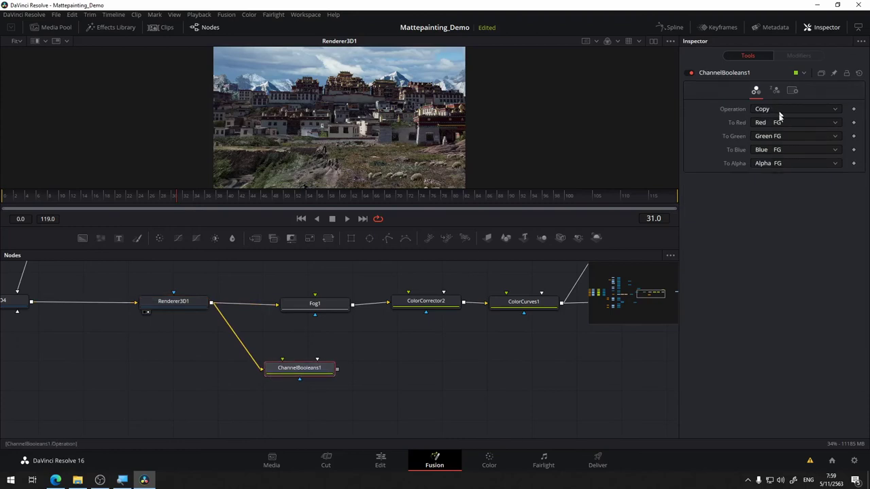
pyautogui.click(782, 164)
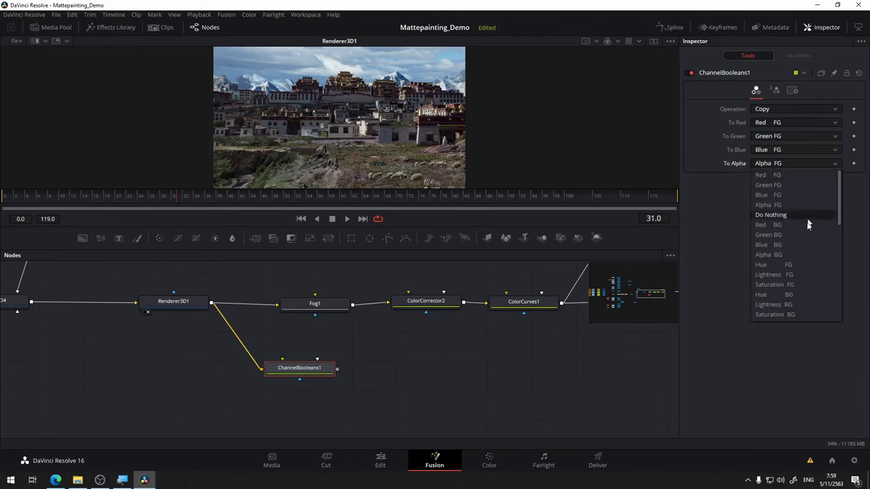
pyautogui.scroll(-3, 800, 266)
pyautogui.click(782, 264)
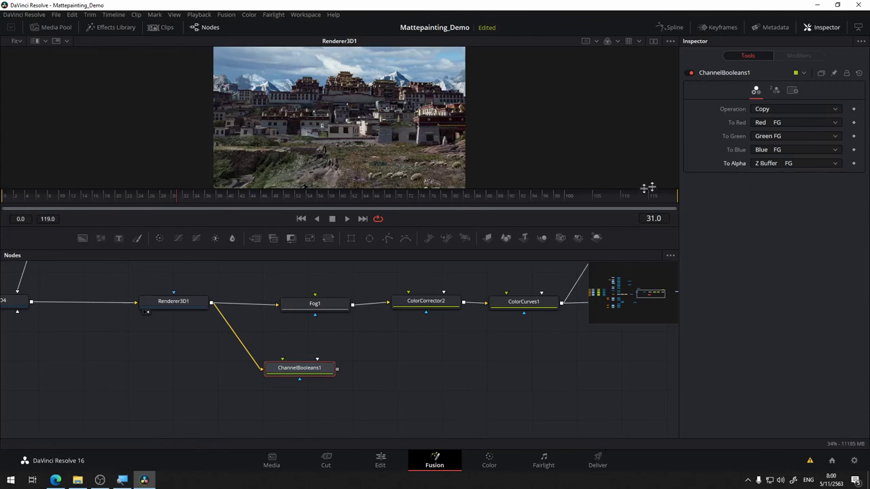
# Show the alpha channel of ChannelBooleans1 in the viewer
pyautogui.press('1')
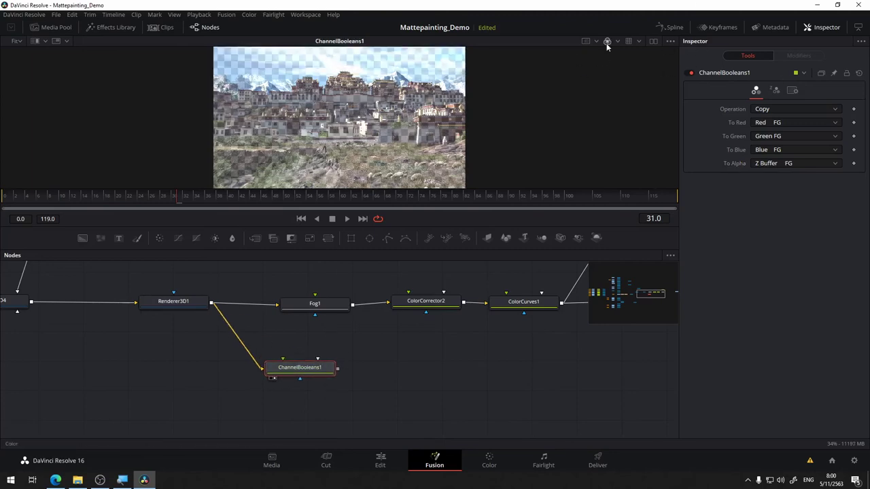
pyautogui.click(617, 42)
pyautogui.click(630, 105)
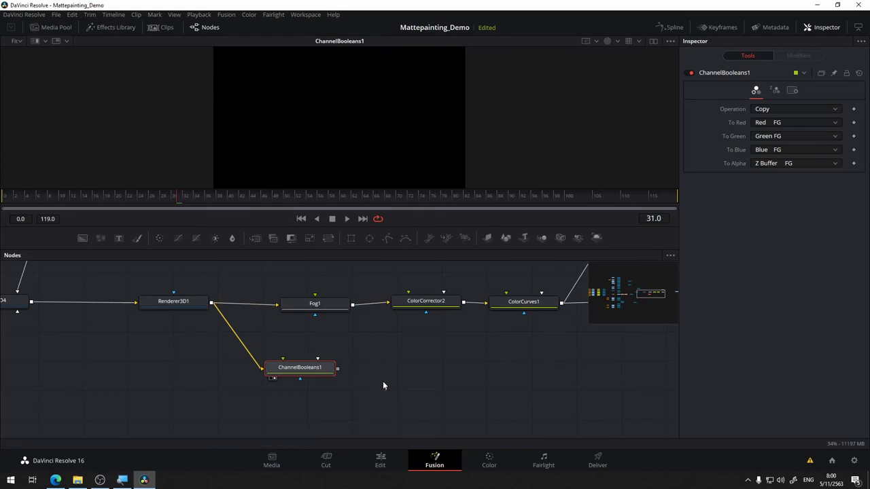
# Add a Brightness / Contrast node after ChannelBooleans1
pyautogui.scroll(-2, 322, 353)
pyautogui.moveTo(307, 350)
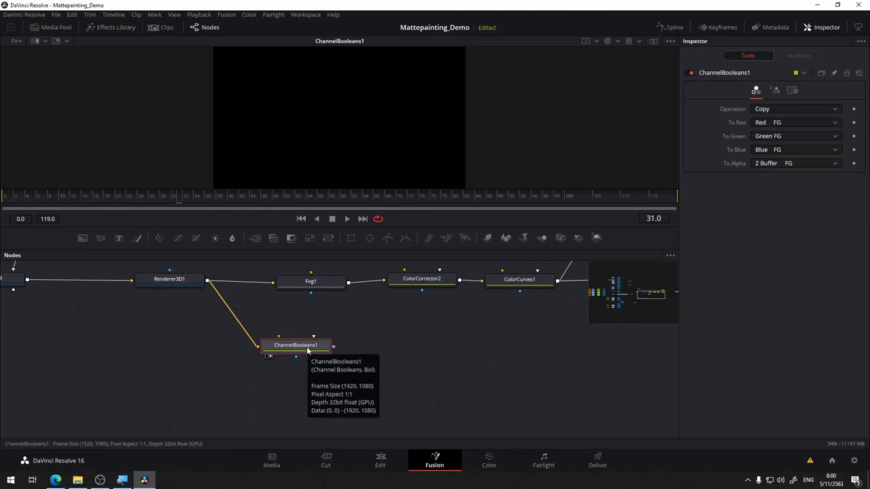
pyautogui.hotkey('shift', 'space')
pyautogui.write('br')
pyautogui.click(609, 119)
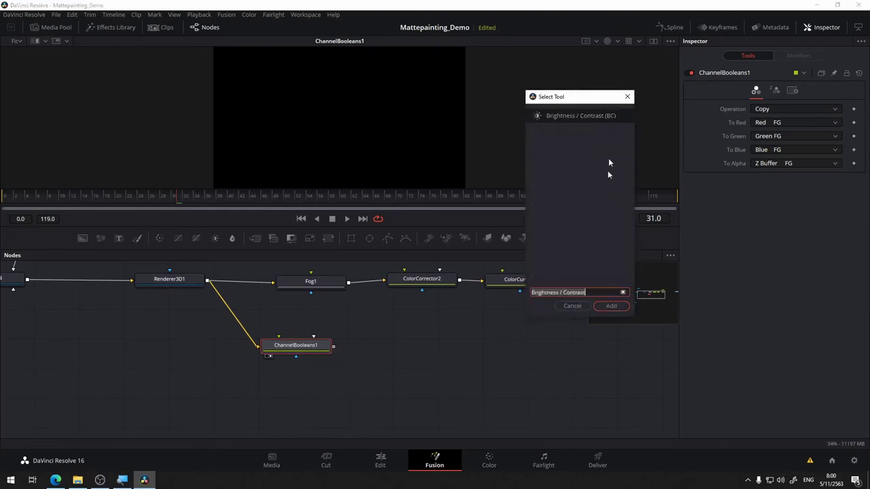
pyautogui.click(610, 306)
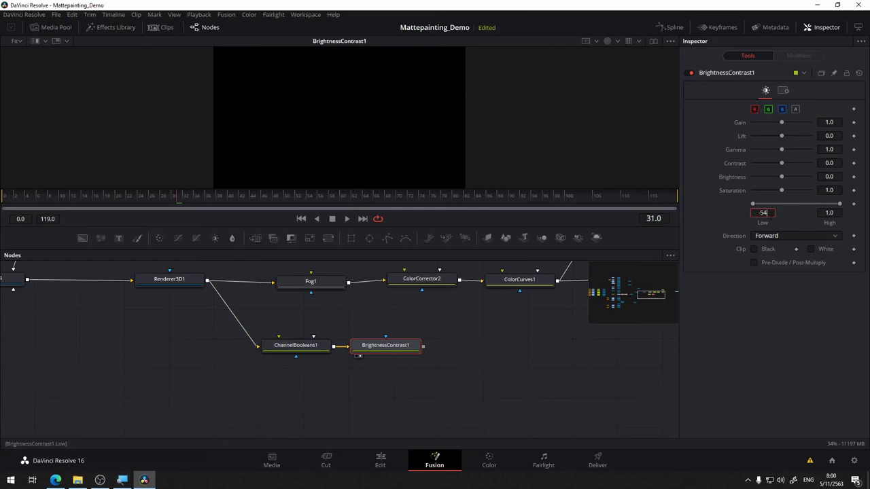
# Set BrightnessContrast1's range to Low -54.0 and High 10.0
pyautogui.press('Tab')
pyautogui.press('Tab')
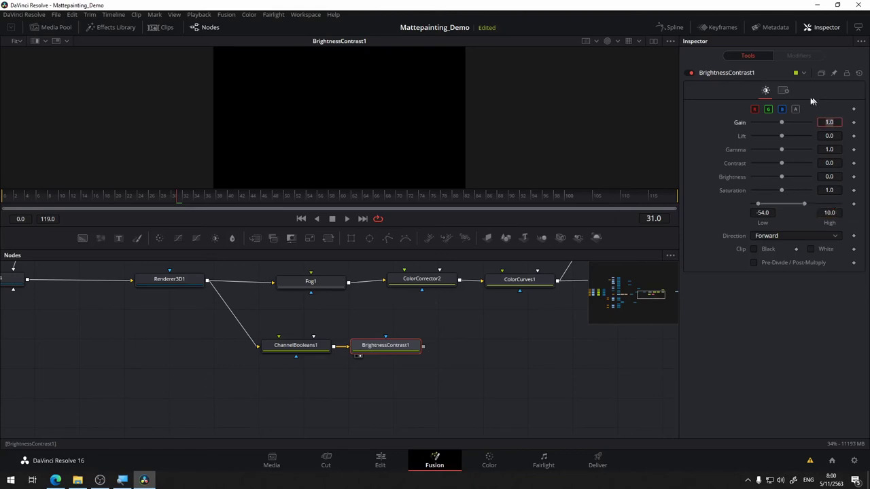
# Restrict BrightnessContrast1 to the alpha channel only and set its High value to -4.7
pyautogui.click(757, 109)
pyautogui.click(781, 111)
pyautogui.click(769, 110)
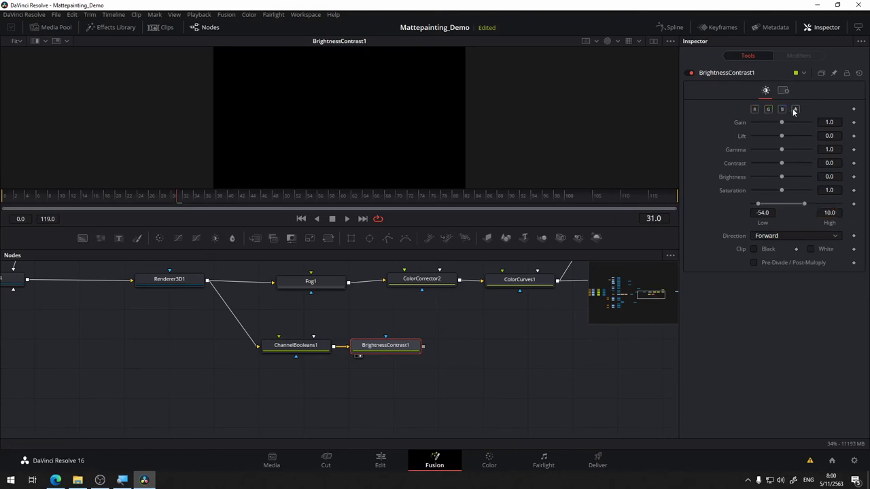
pyautogui.click(795, 110)
pyautogui.moveTo(495, 89); pyautogui.dragTo(523, 116)
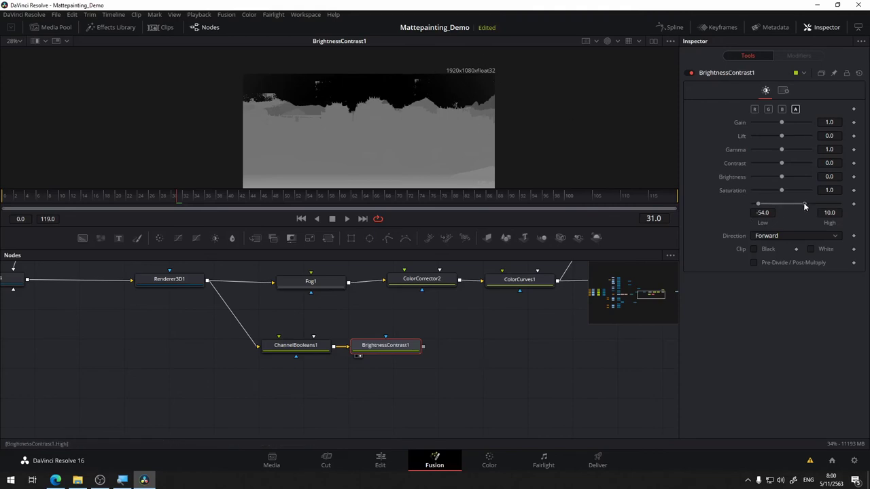
pyautogui.moveTo(803, 203)
pyautogui.mouseDown()
pyautogui.moveTo(815, 201)
pyautogui.moveTo(792, 203)
pyautogui.mouseUp()
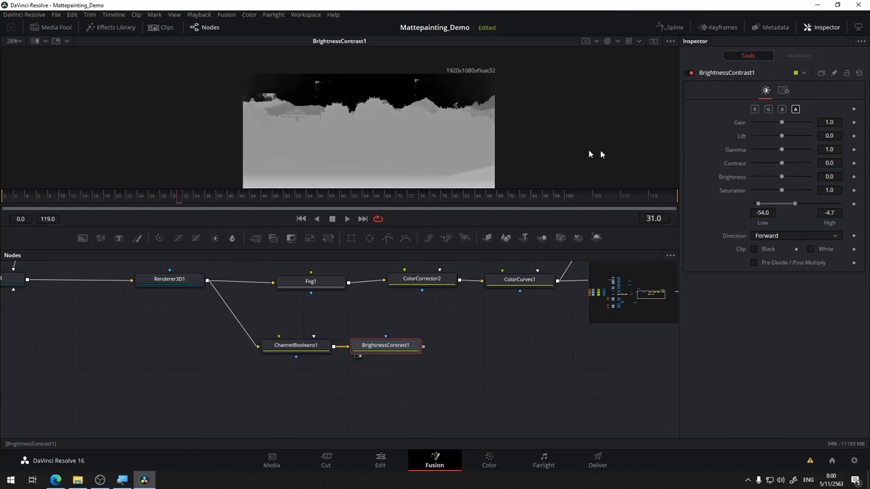
# Set BrightnessContrast1's Gain to 1.25 and lower its High range value to -9.7
pyautogui.moveTo(533, 148); pyautogui.dragTo(576, 113)
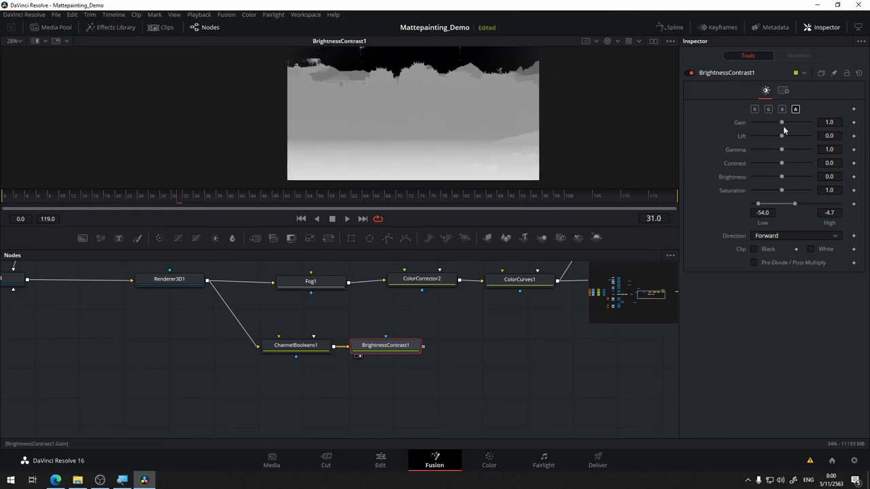
pyautogui.click(811, 249)
pyautogui.click(810, 248)
pyautogui.moveTo(781, 126); pyautogui.dragTo(783, 124)
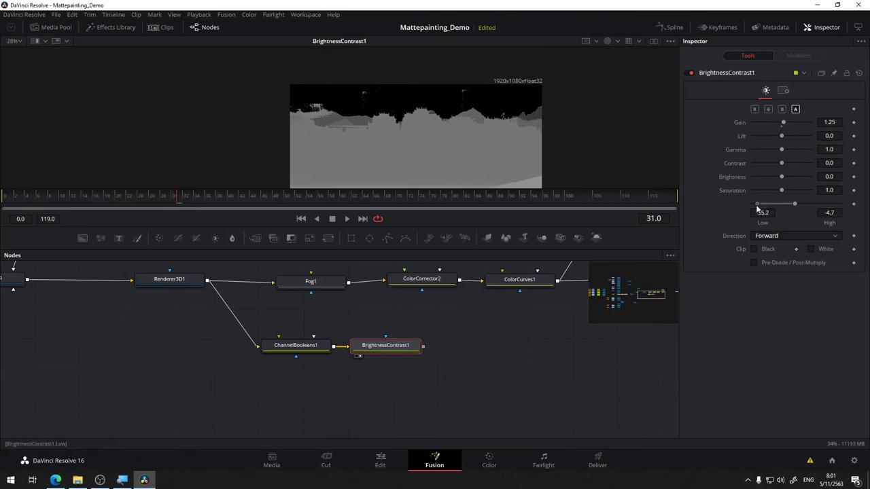
pyautogui.moveTo(757, 208); pyautogui.dragTo(766, 208)
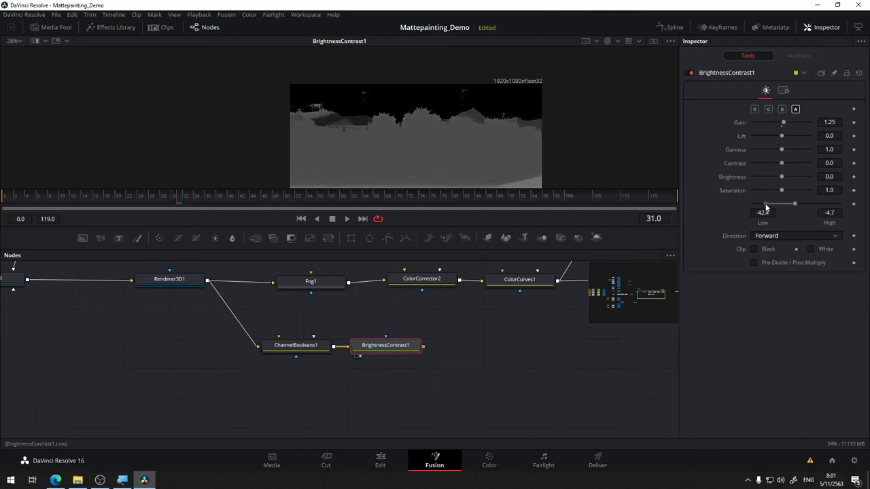
pyautogui.moveTo(564, 99); pyautogui.dragTo(602, 71)
pyautogui.moveTo(795, 207); pyautogui.dragTo(753, 209)
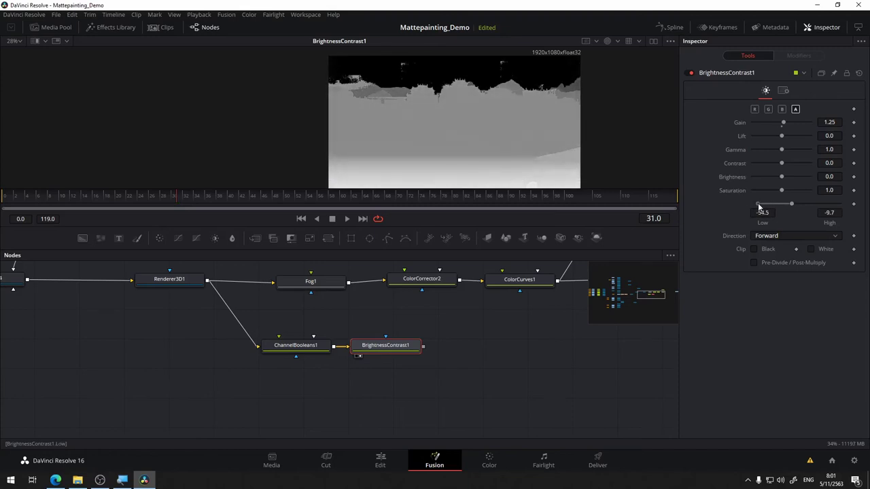
# Try -80.0 as BrightnessContrast1's Low value, settle on -54.0, and raise Lift to 0.21 and Contrast to 0.14
pyautogui.click(762, 213)
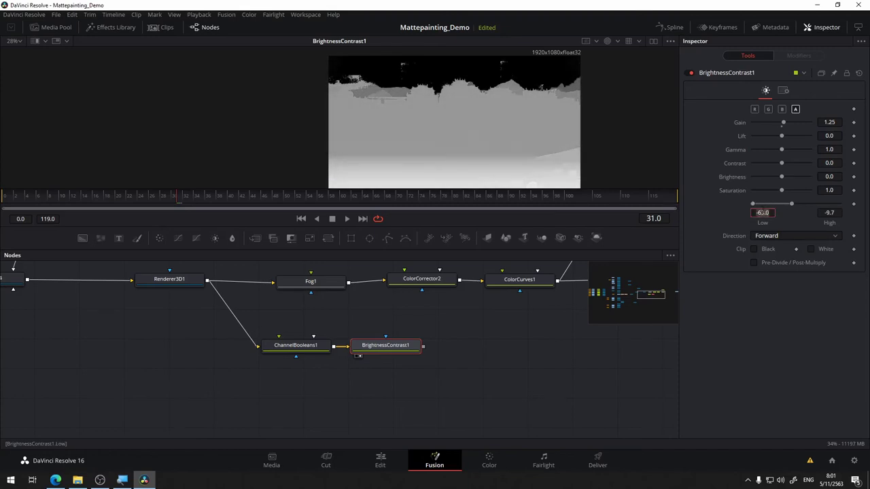
pyautogui.press('Tab')
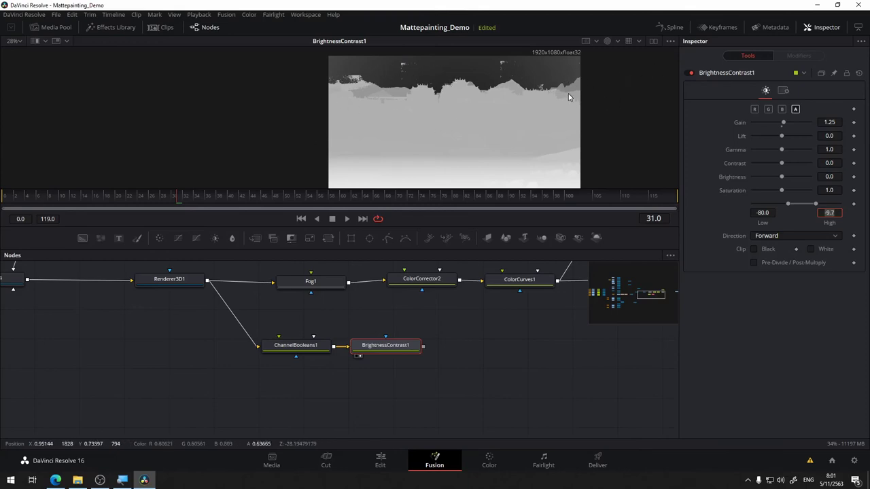
pyautogui.doubleClick(772, 211)
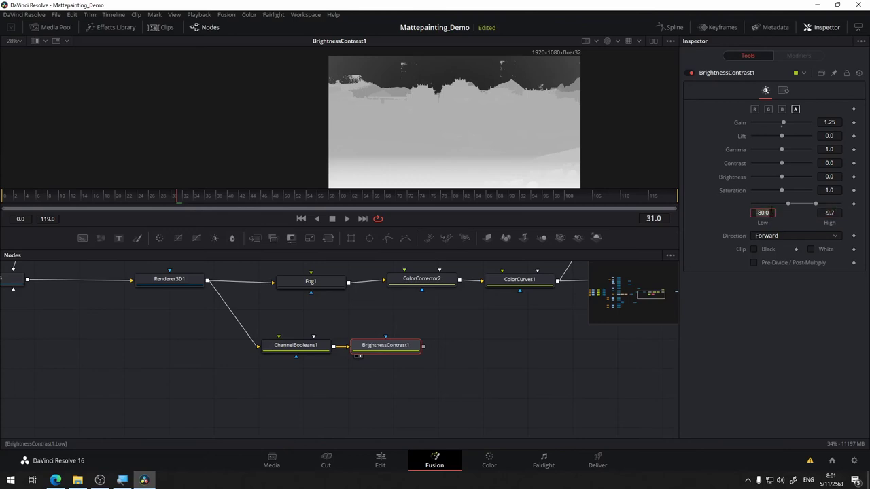
pyautogui.write('-54')
pyautogui.press('Tab')
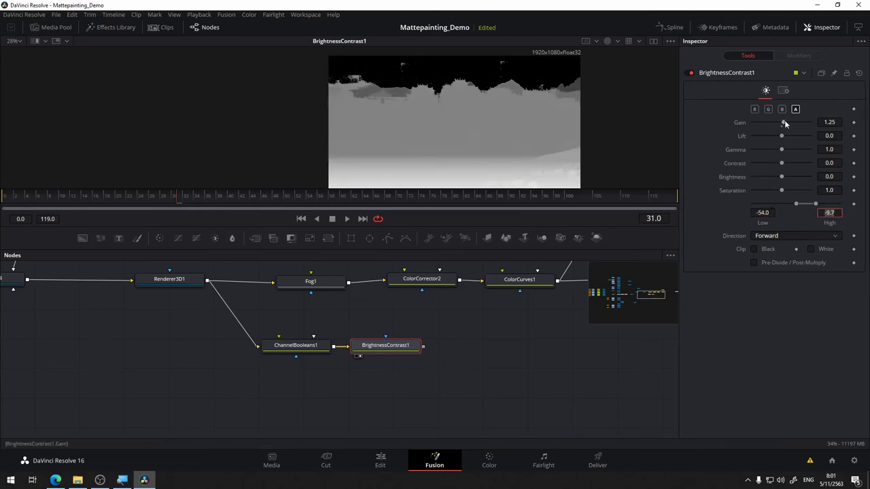
pyautogui.moveTo(784, 123); pyautogui.dragTo(780, 188)
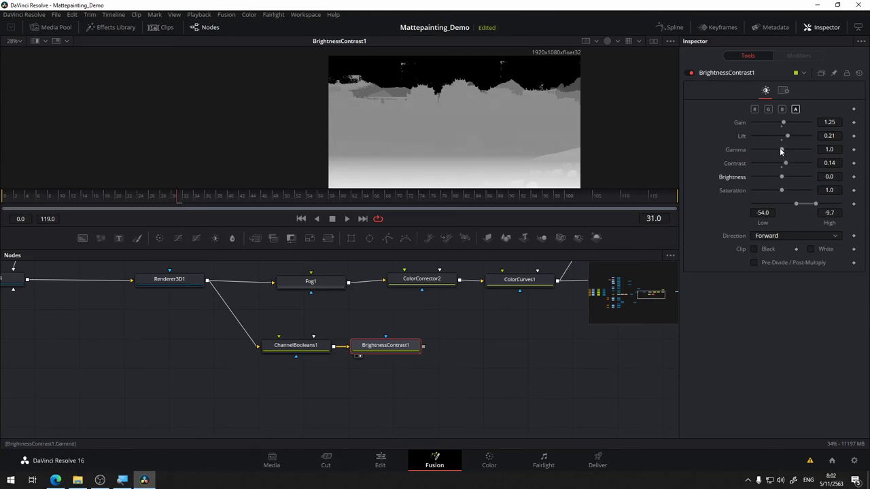
# Try Gamma 1.13 and Gain 0.97 on BrightnessContrast1, undoing each change
pyautogui.moveTo(780, 151)
pyautogui.mouseDown()
pyautogui.moveTo(788, 151)
pyautogui.moveTo(781, 155)
pyautogui.mouseUp()
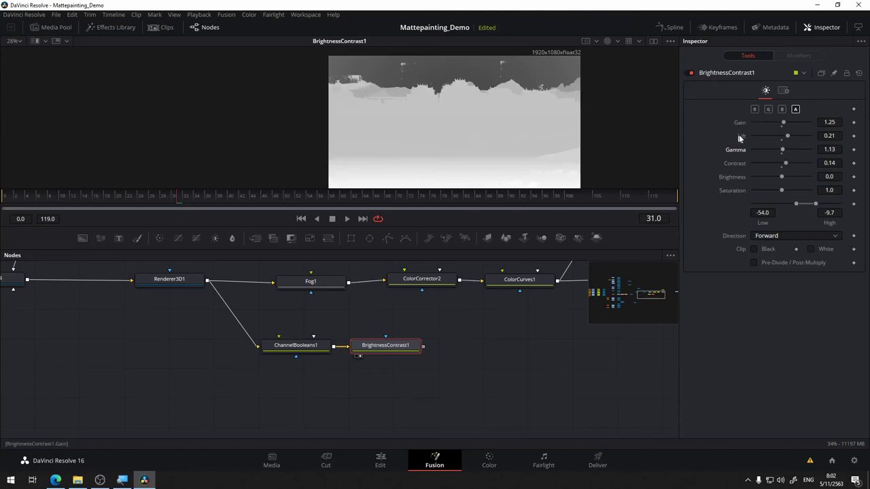
pyautogui.hotkey('ctrl', 'z')
pyautogui.moveTo(784, 124); pyautogui.dragTo(781, 125)
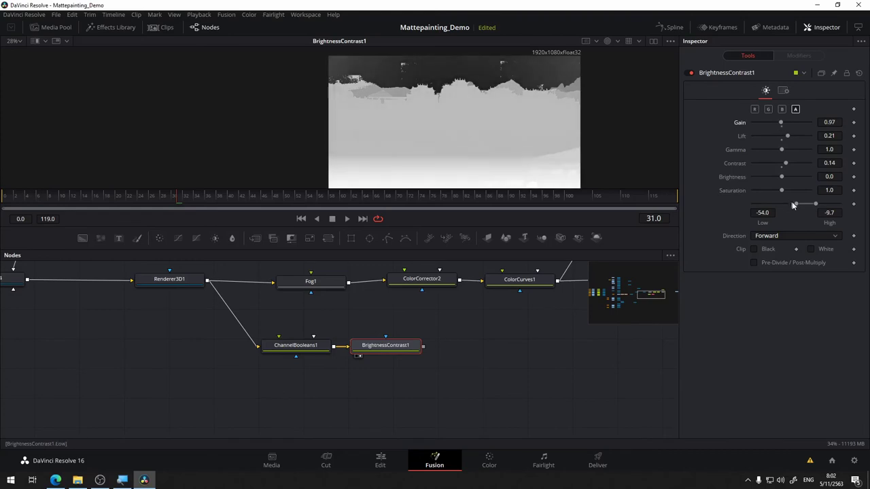
pyautogui.hotkey('ctrl', 'z')
# Tighten BrightnessContrast1's range to Low -54.5 and High -27.4, and check the mask along the rooftops and mountains up close
pyautogui.moveTo(817, 205); pyautogui.dragTo(813, 205)
pyautogui.hotkey('ctrl', 'z')
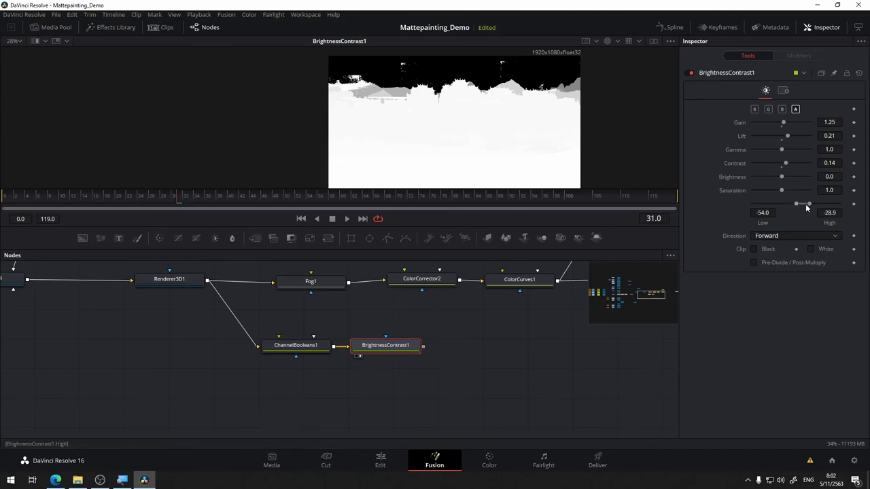
pyautogui.moveTo(814, 205); pyautogui.dragTo(811, 204)
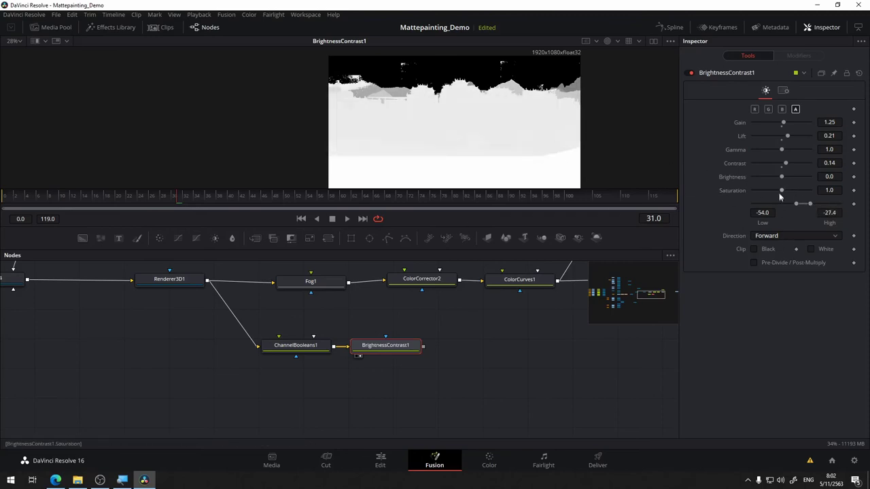
pyautogui.moveTo(797, 206); pyautogui.dragTo(797, 207)
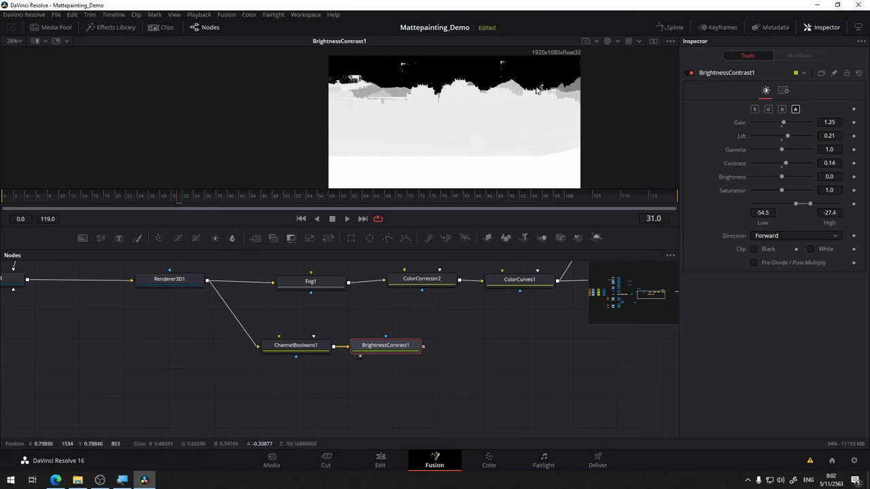
pyautogui.scroll(2, 552, 88)
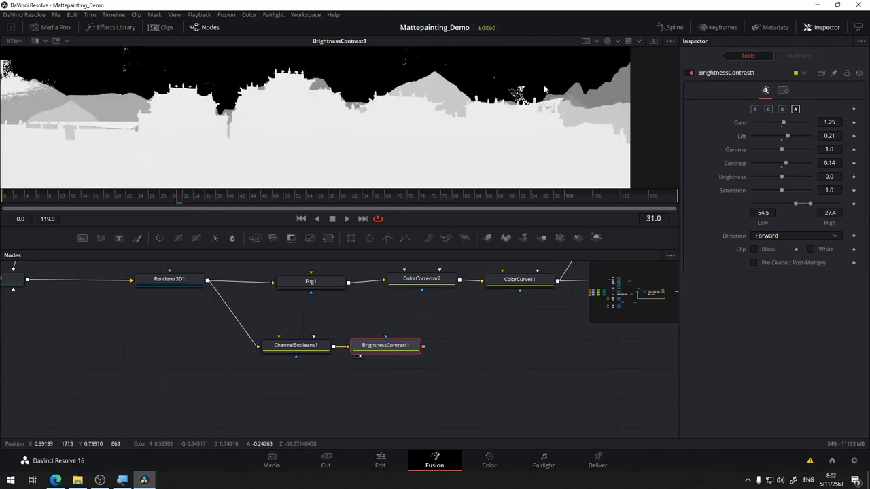
pyautogui.scroll(3, 544, 89)
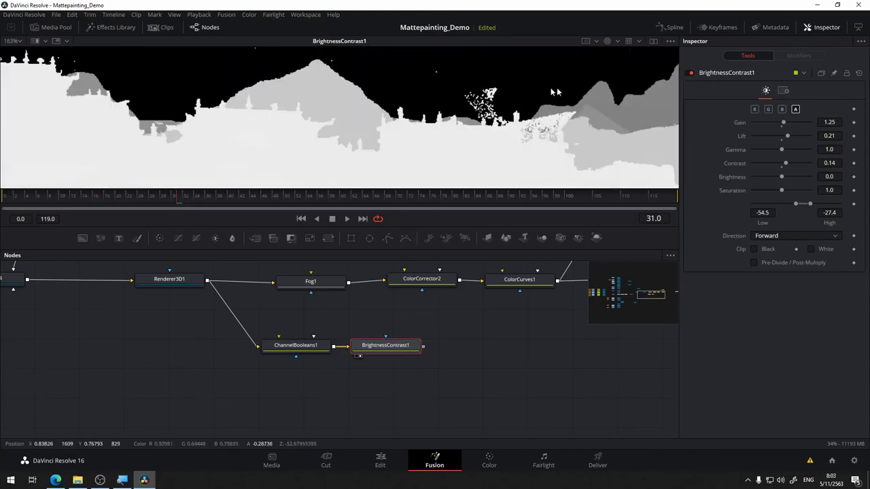
pyautogui.scroll(-5, 554, 92)
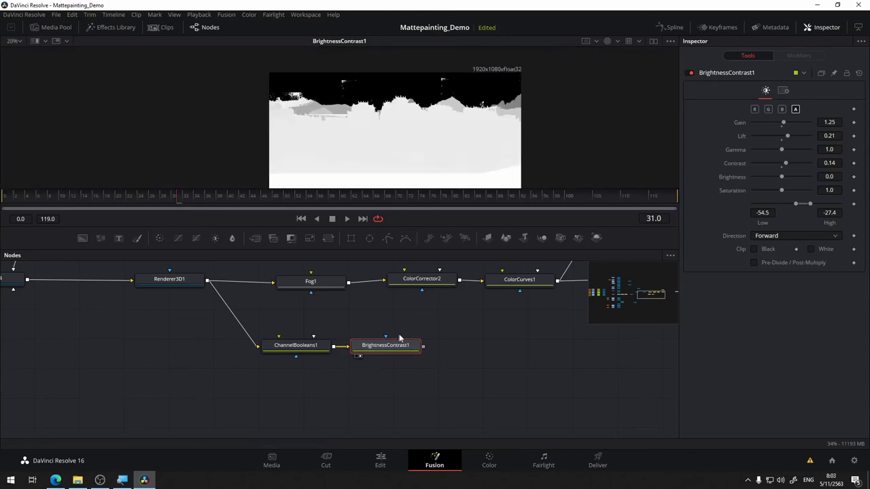
# Switch the viewer from the alpha channel back to full colour
pyautogui.moveTo(395, 322); pyautogui.dragTo(202, 329)
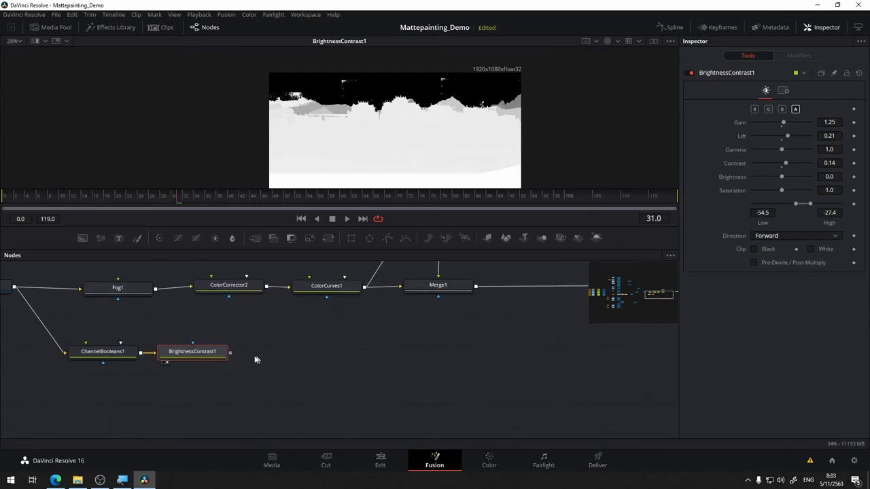
pyautogui.click(617, 41)
pyautogui.click(629, 54)
# Add a Bitmap mask node at BrightnessContrast1
pyautogui.moveTo(340, 336); pyautogui.dragTo(442, 282)
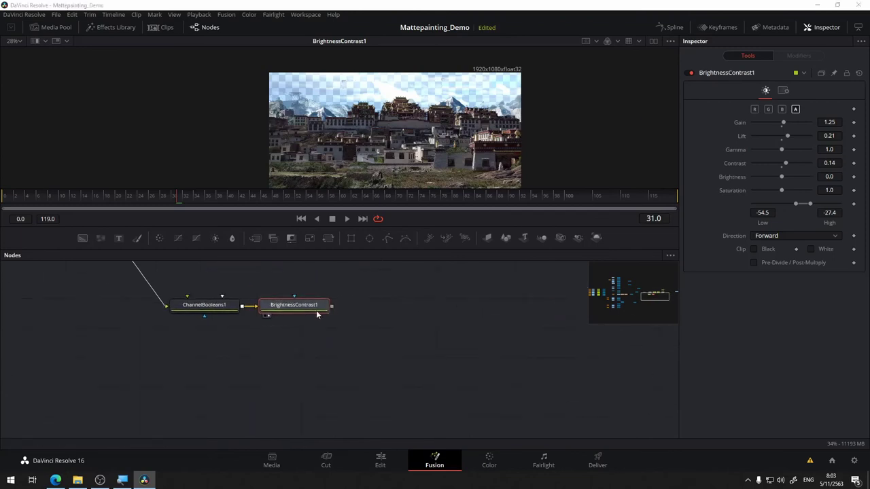
pyautogui.hotkey('shift', 'space')
pyautogui.write('bit')
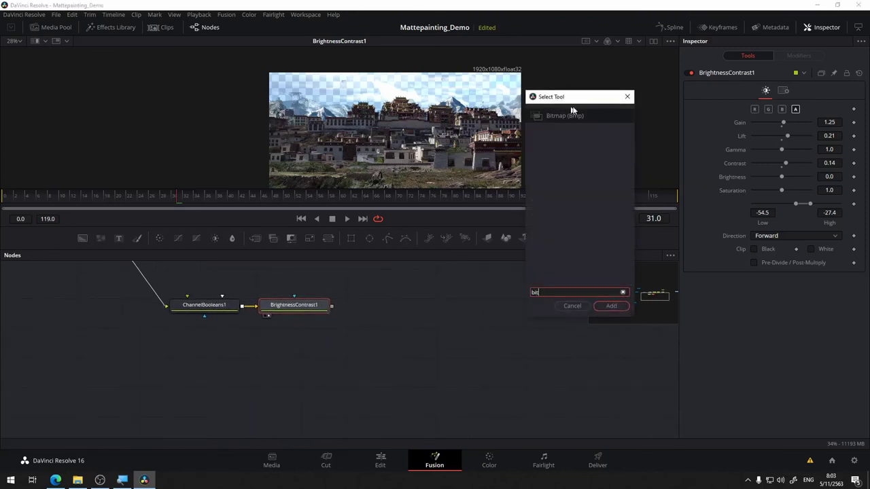
pyautogui.write('map')
pyautogui.click(610, 306)
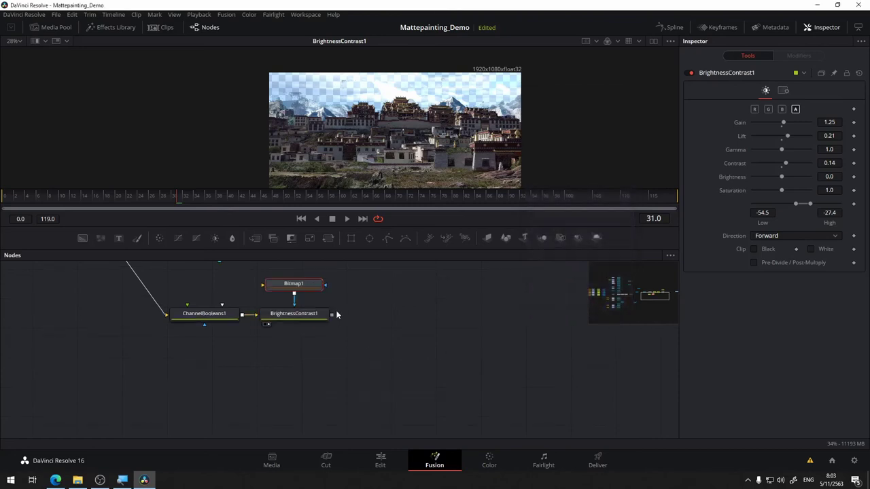
# Rewire the Bitmap node so BrightnessContrast1's output feeds its input, and show Bitmap1 in the viewer
pyautogui.moveTo(307, 291); pyautogui.dragTo(514, 301)
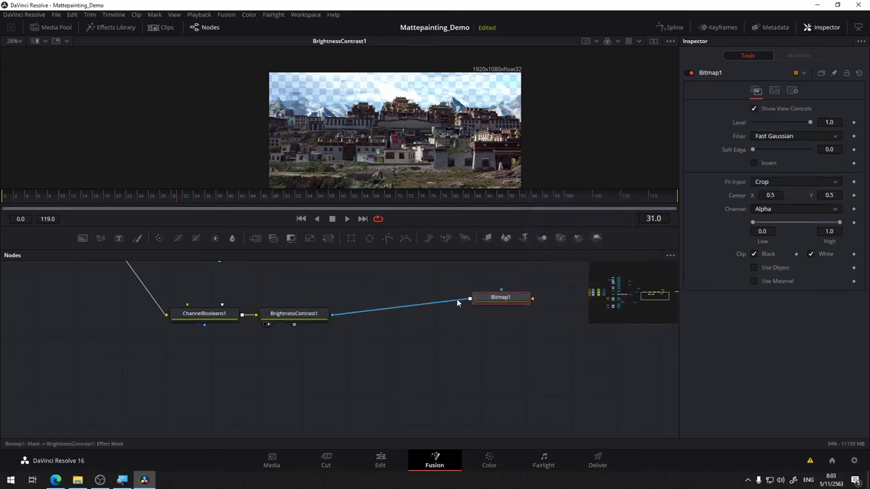
pyautogui.moveTo(456, 298); pyautogui.dragTo(479, 151)
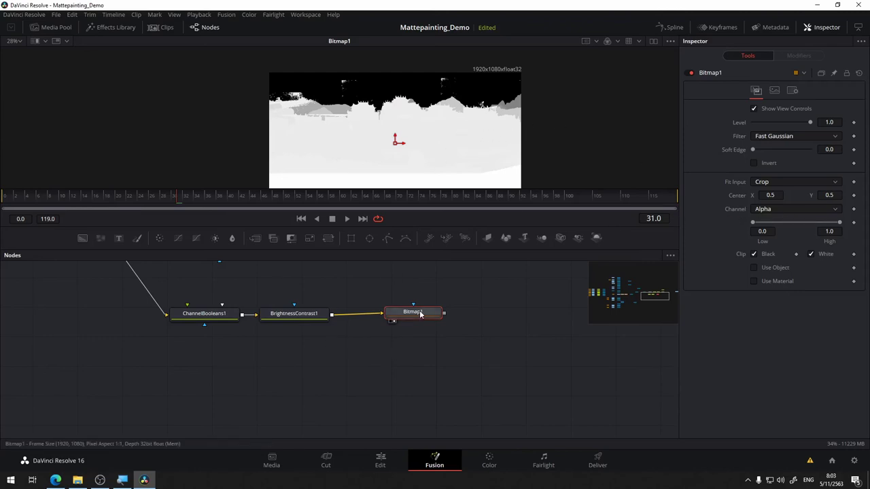
pyautogui.click(618, 42)
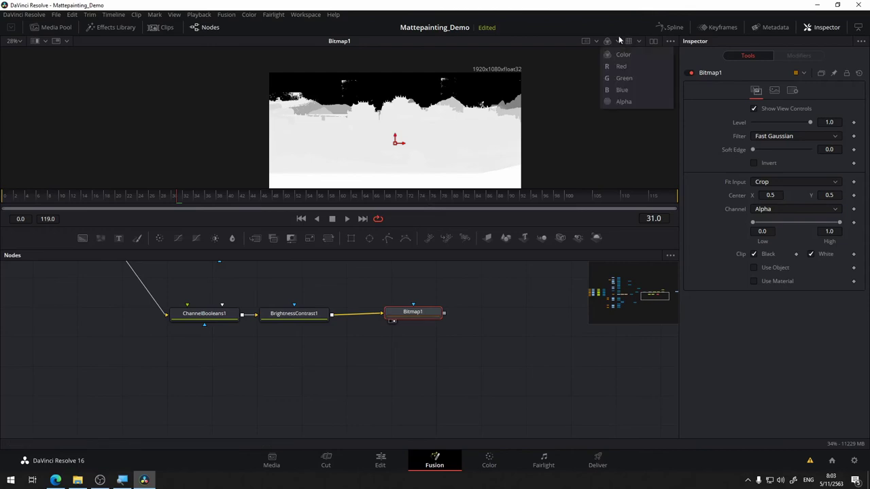
pyautogui.click(583, 110)
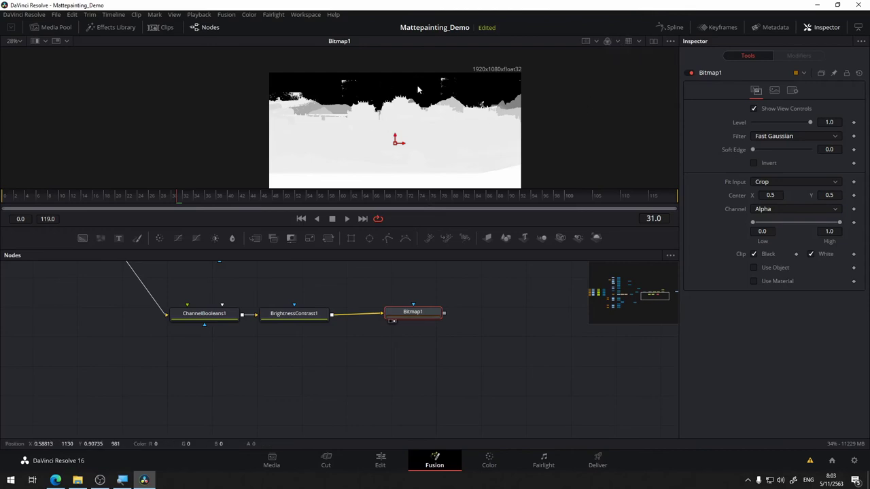
pyautogui.scroll(3, 418, 89)
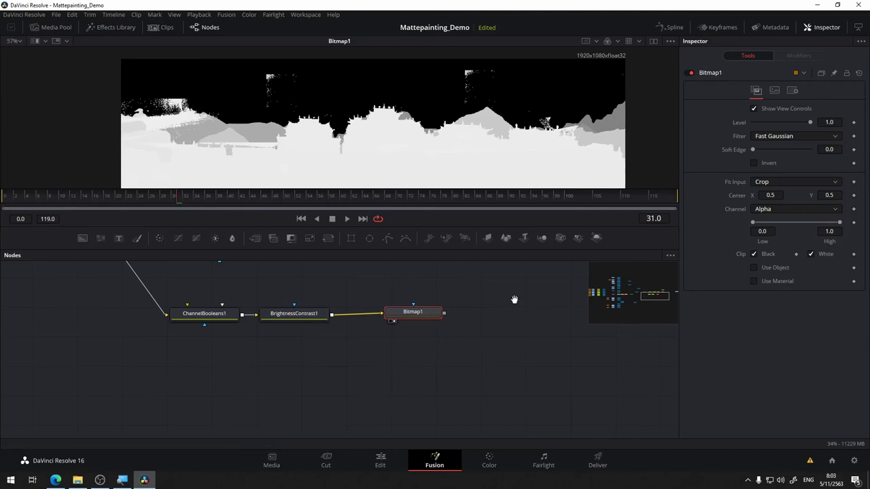
# Show the Merge1 result in the viewer
pyautogui.moveTo(515, 300); pyautogui.dragTo(342, 331)
pyautogui.moveTo(406, 361); pyautogui.dragTo(277, 375)
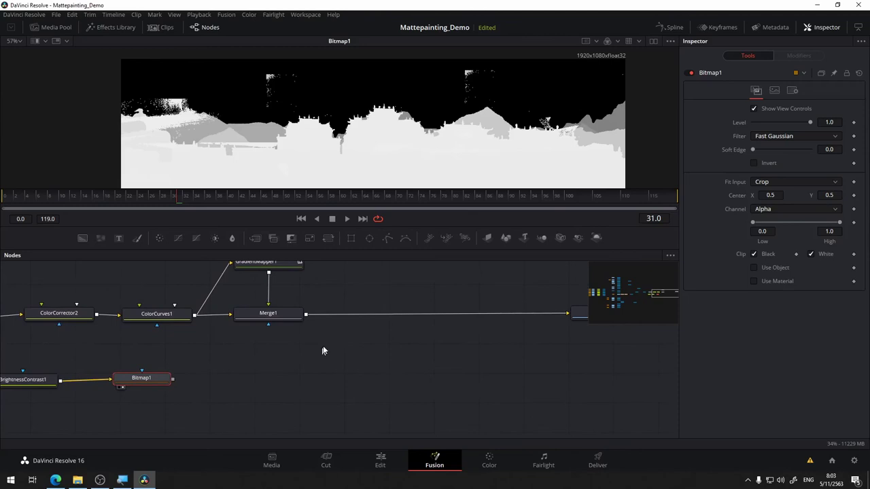
pyautogui.click(282, 318)
pyautogui.press('1')
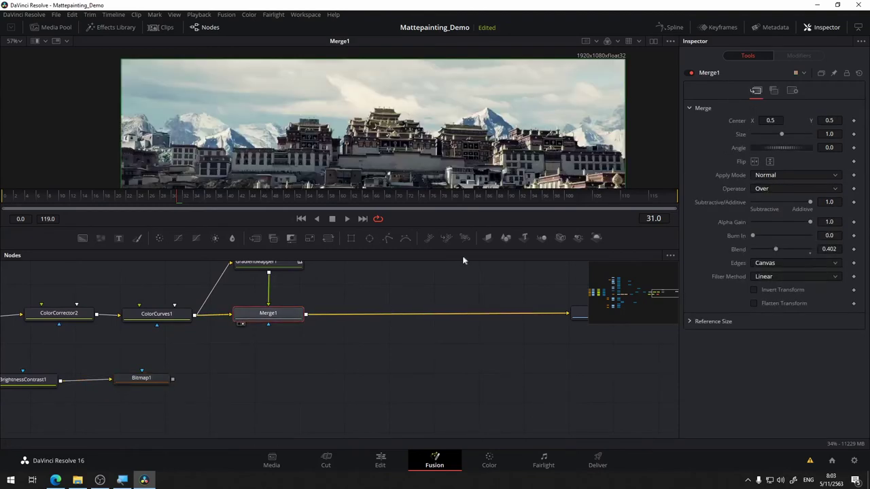
pyautogui.click(399, 297)
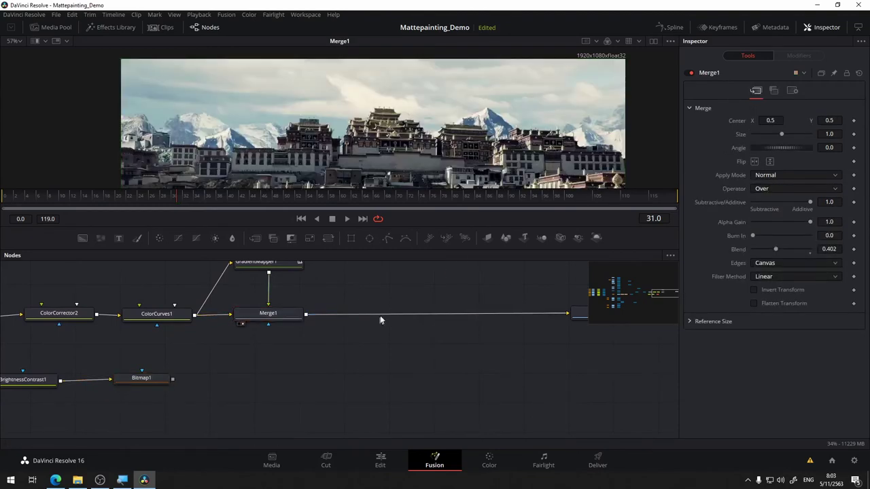
# Open Reactor, look through the full list of available packages, and close it again
pyautogui.click(305, 15)
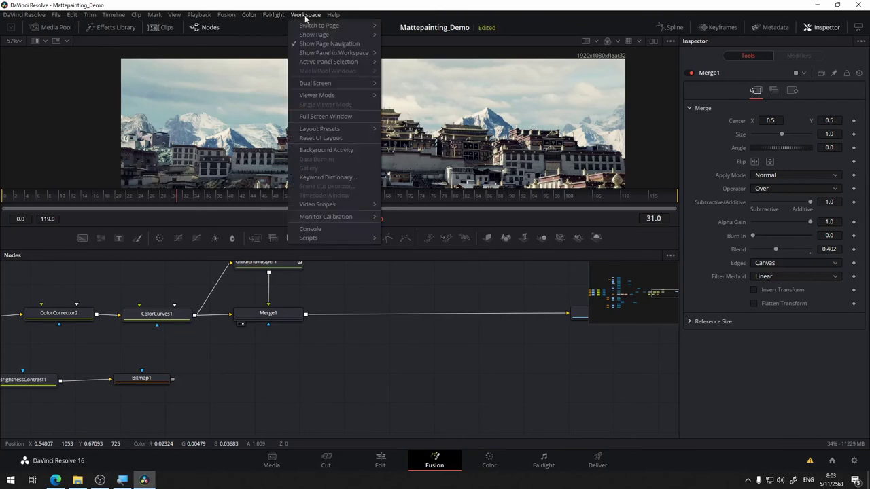
pyautogui.moveTo(339, 238)
pyautogui.moveTo(418, 249)
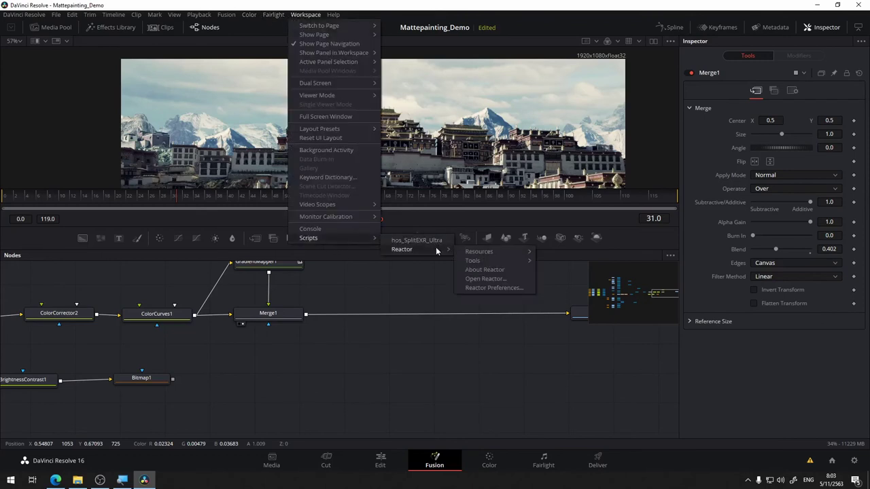
pyautogui.click(494, 279)
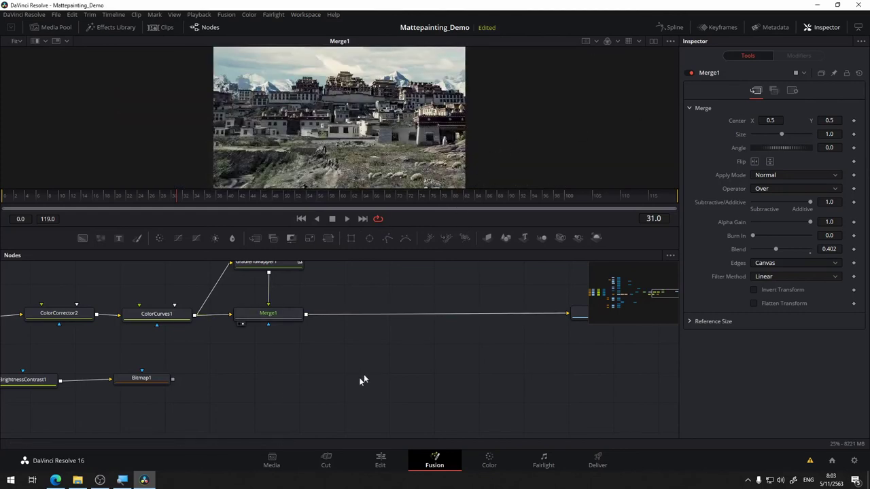
pyautogui.scroll(-15, 341, 118)
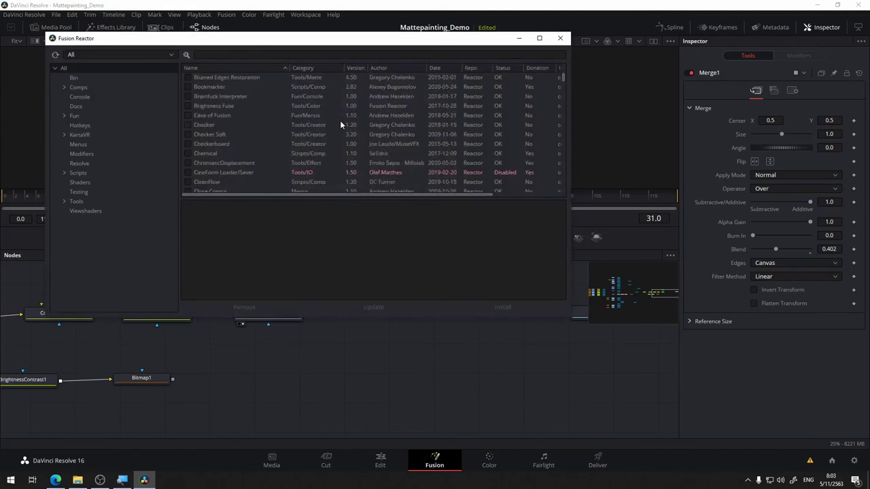
pyautogui.scroll(-10, 340, 123)
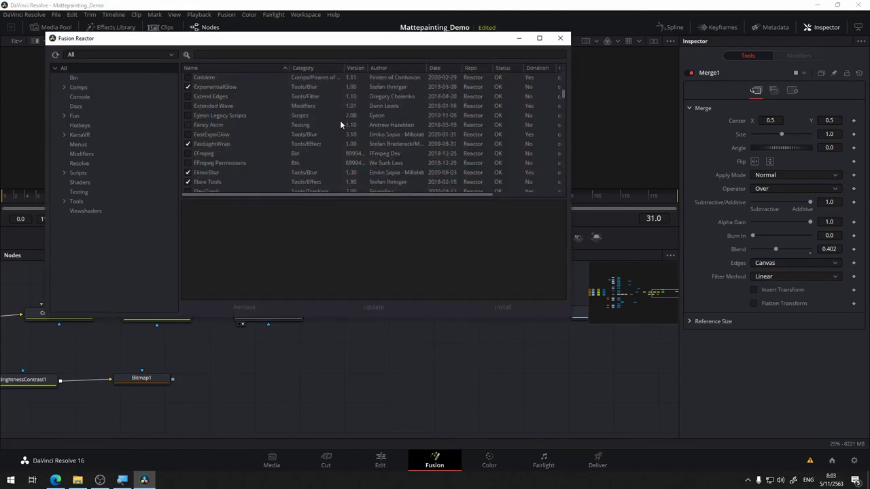
pyautogui.scroll(-15, 340, 123)
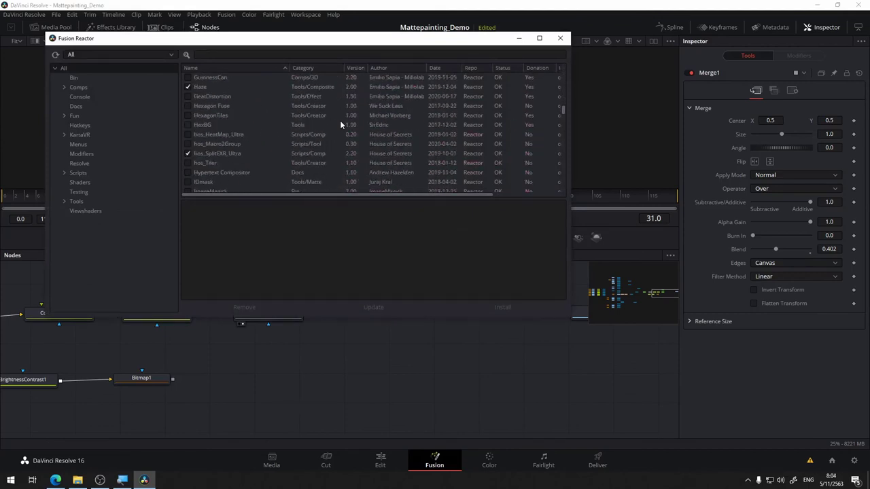
pyautogui.scroll(-15, 341, 123)
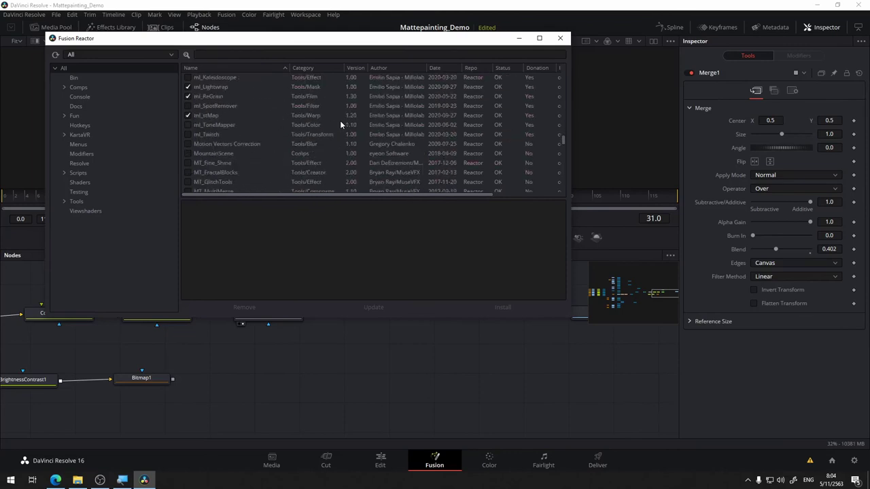
pyautogui.scroll(-15, 340, 120)
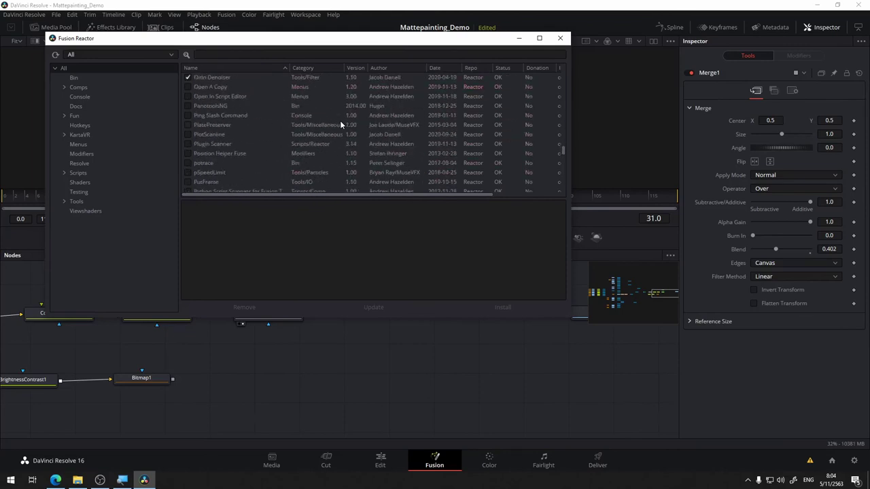
pyautogui.scroll(-15, 340, 120)
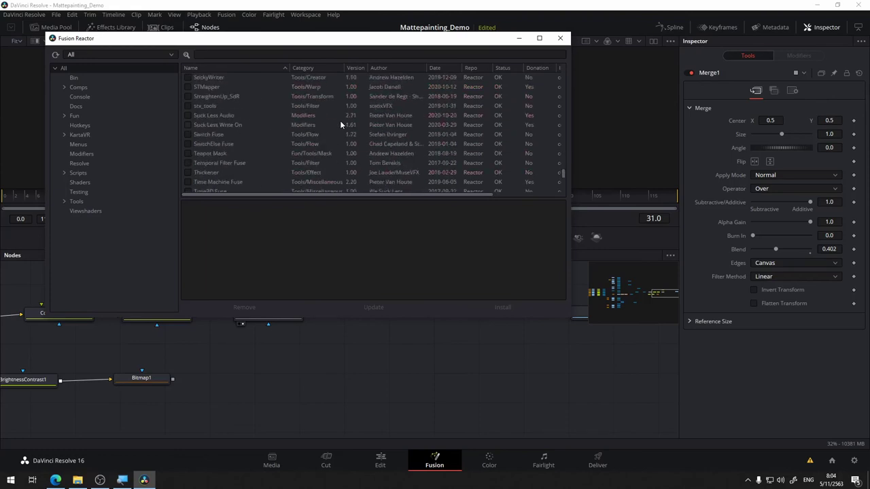
pyautogui.scroll(-5, 339, 120)
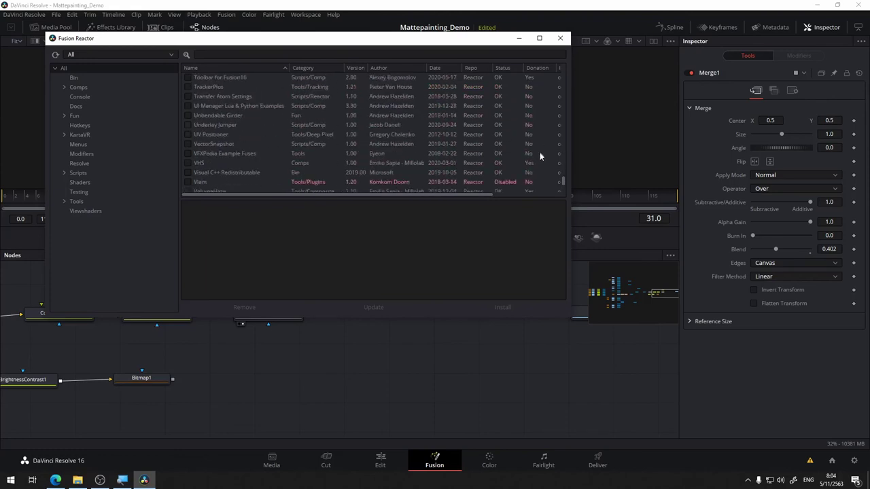
pyautogui.moveTo(563, 180); pyautogui.dragTo(573, 88)
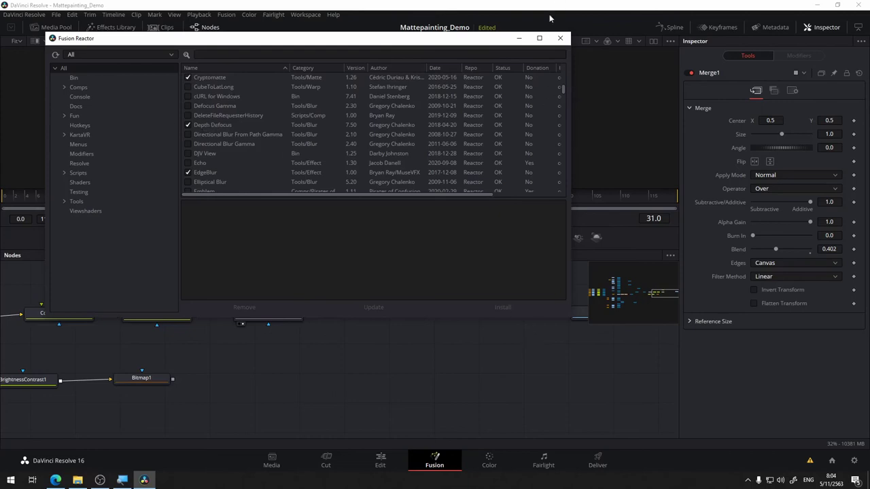
pyautogui.click(560, 38)
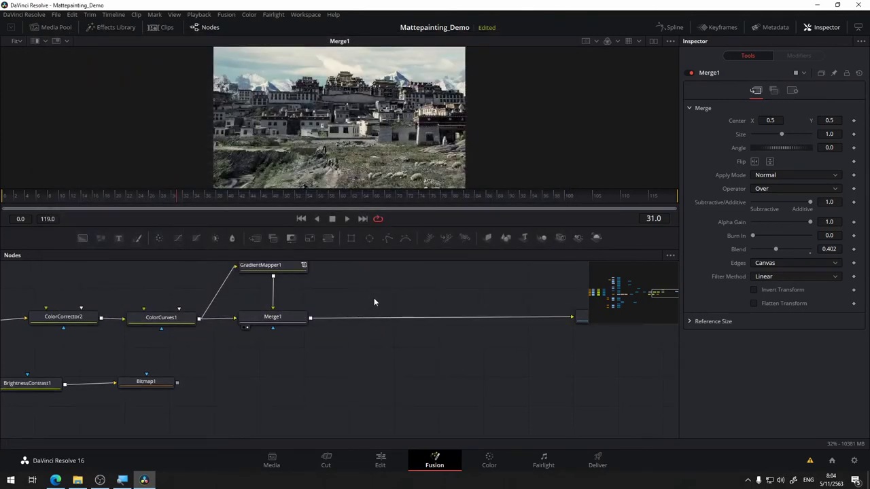
# Insert a DepthDefocus node after Merge1
pyautogui.hotkey('shift', 'space')
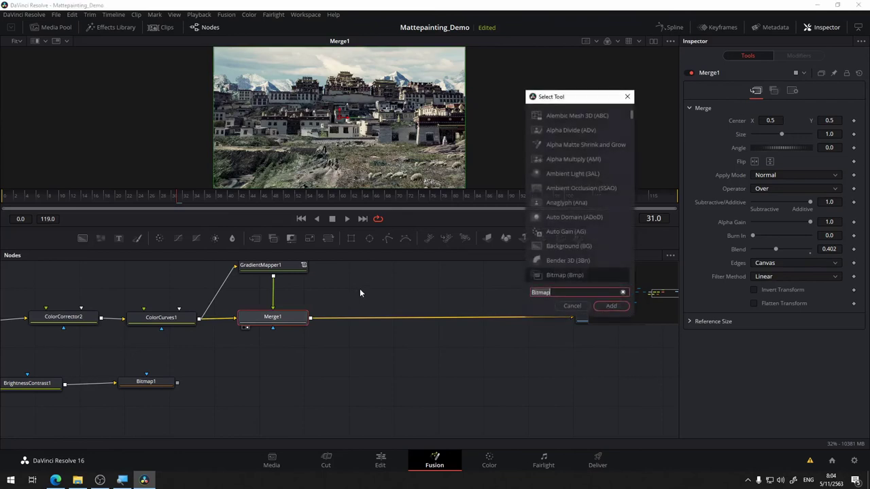
pyautogui.write('de')
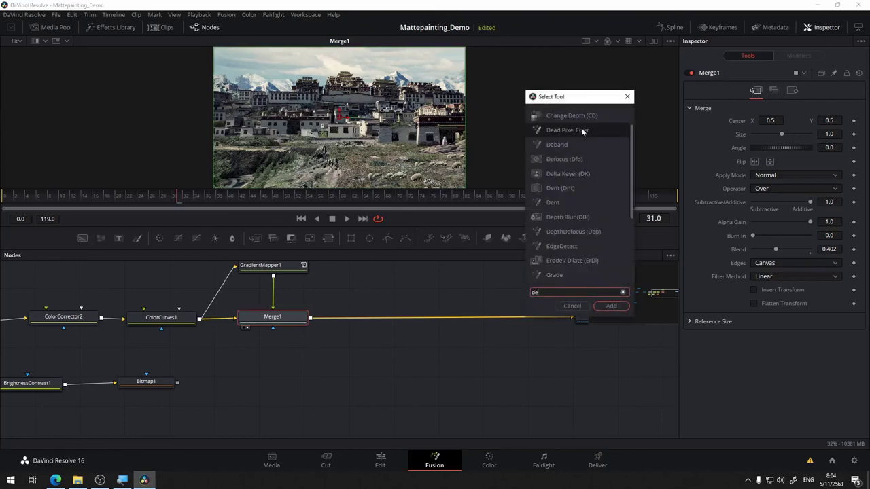
pyautogui.write('p')
pyautogui.click(583, 144)
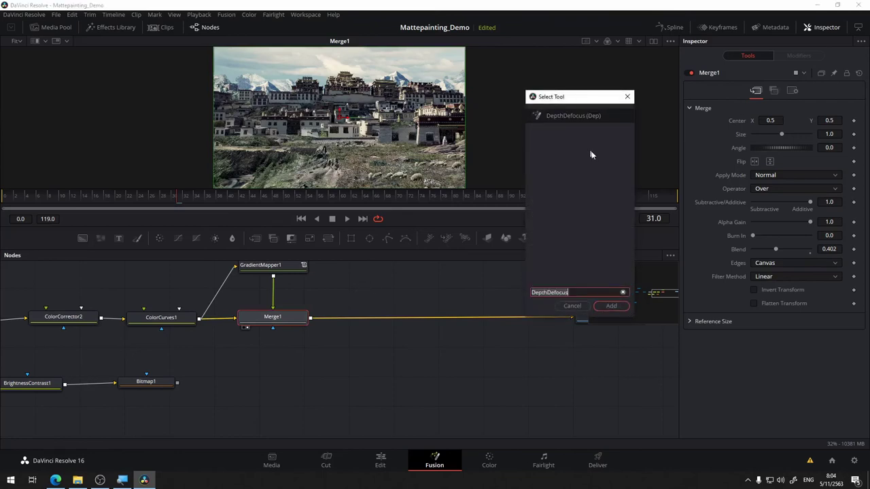
pyautogui.click(609, 307)
# Feed Bitmap1's output into DepthDefocus as its depth map, and show the DepthDefocus result in the viewer
pyautogui.moveTo(365, 316); pyautogui.dragTo(177, 384)
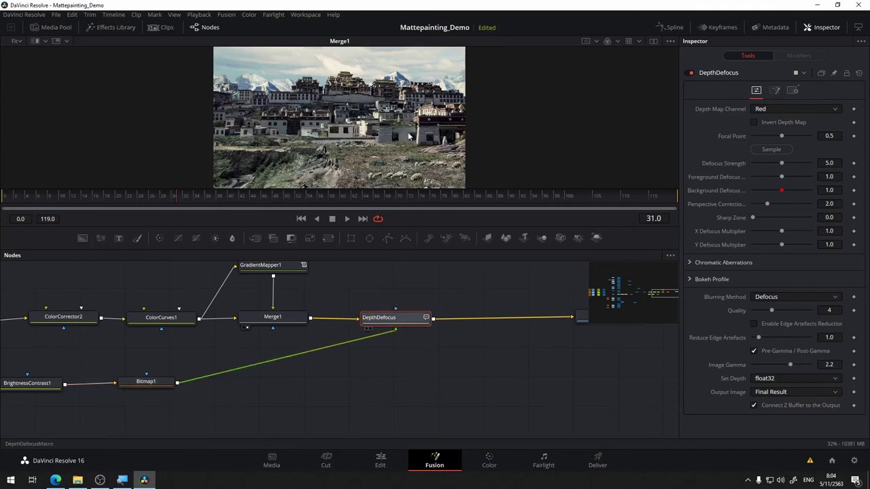
pyautogui.scroll(3, 382, 119)
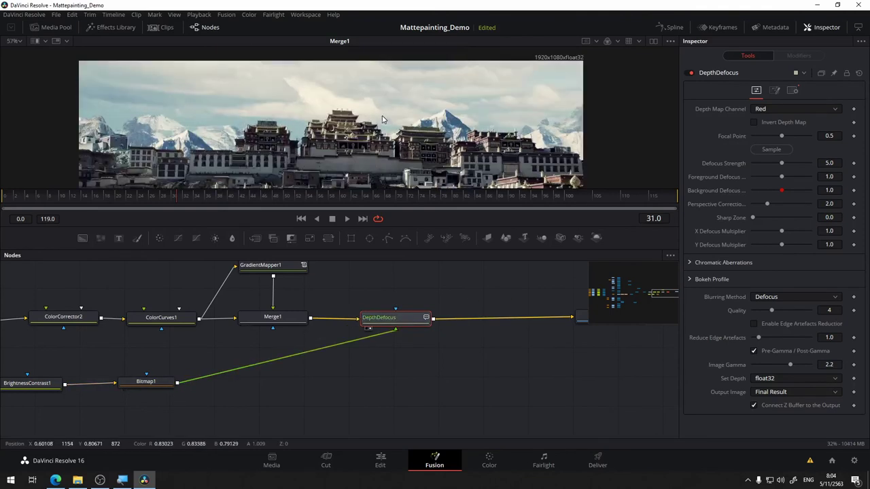
pyautogui.press('1')
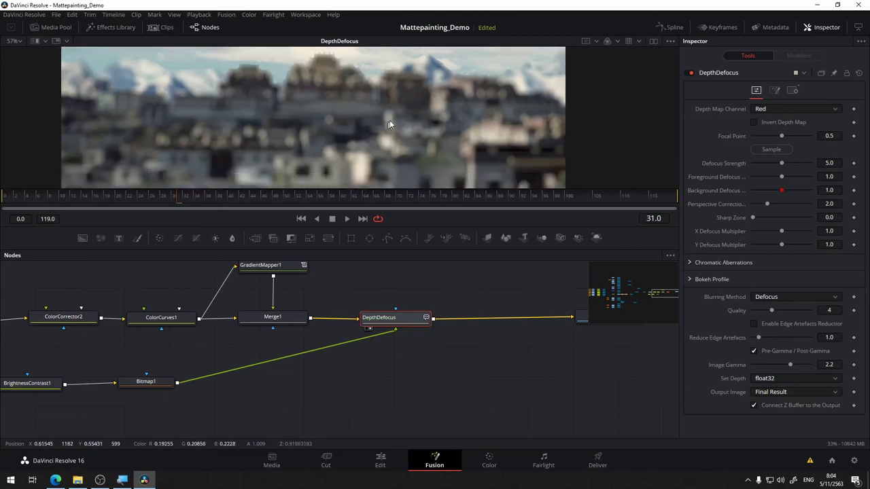
pyautogui.moveTo(367, 166); pyautogui.dragTo(445, 82)
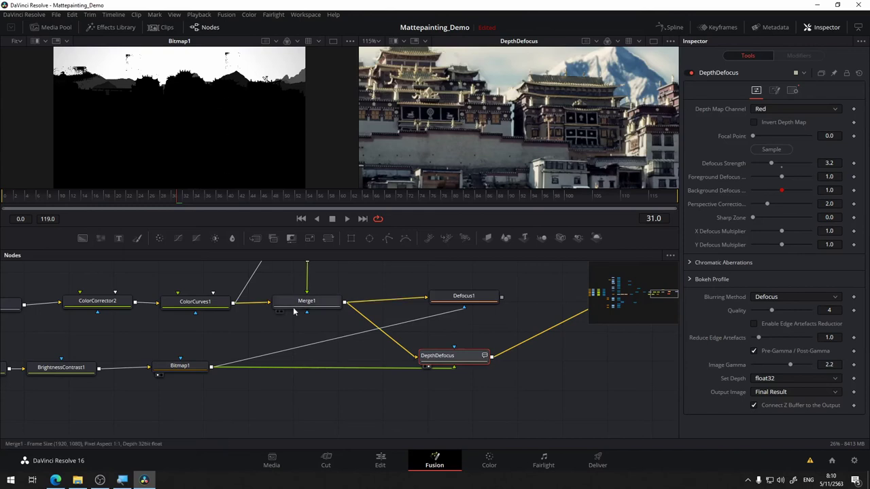
# Toggle Bitmap1's Invert option off and back on to compare how the mask affects the depth blur
pyautogui.click(196, 368)
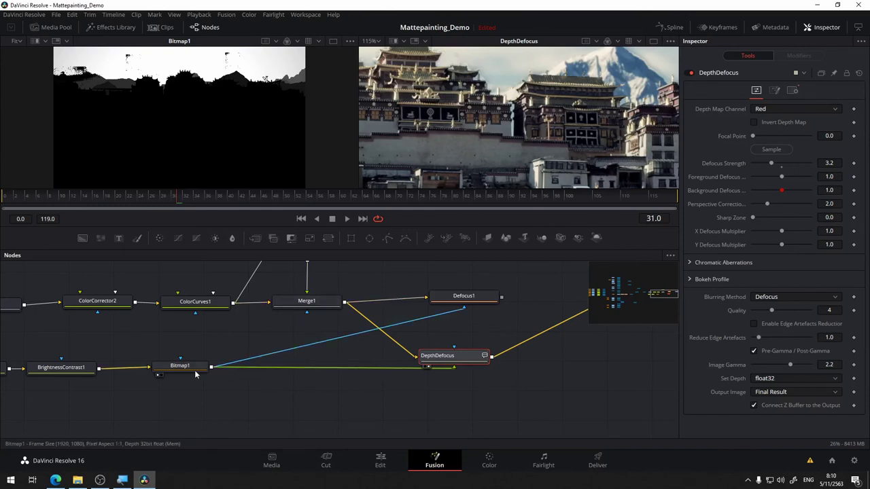
pyautogui.click(753, 162)
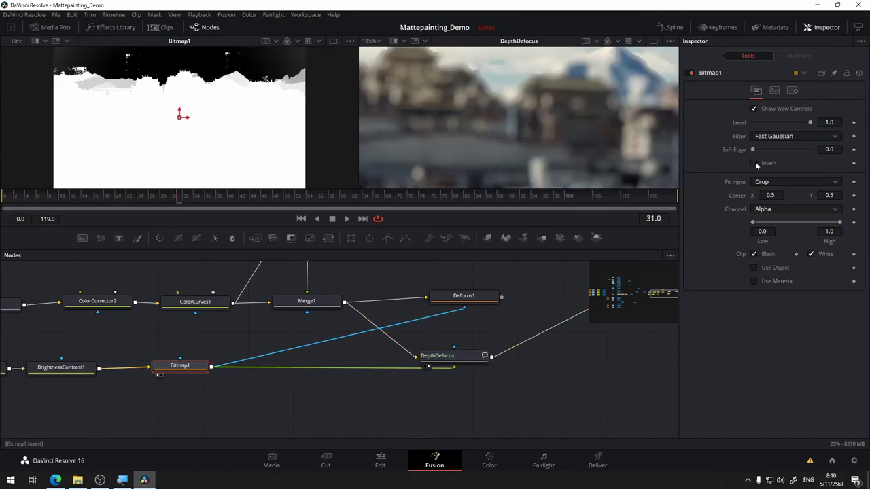
pyautogui.click(753, 163)
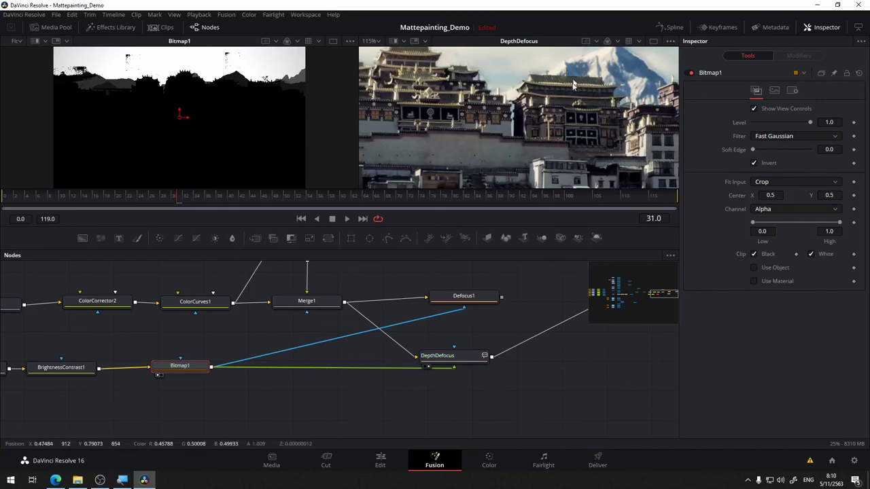
pyautogui.moveTo(542, 127); pyautogui.dragTo(630, 155)
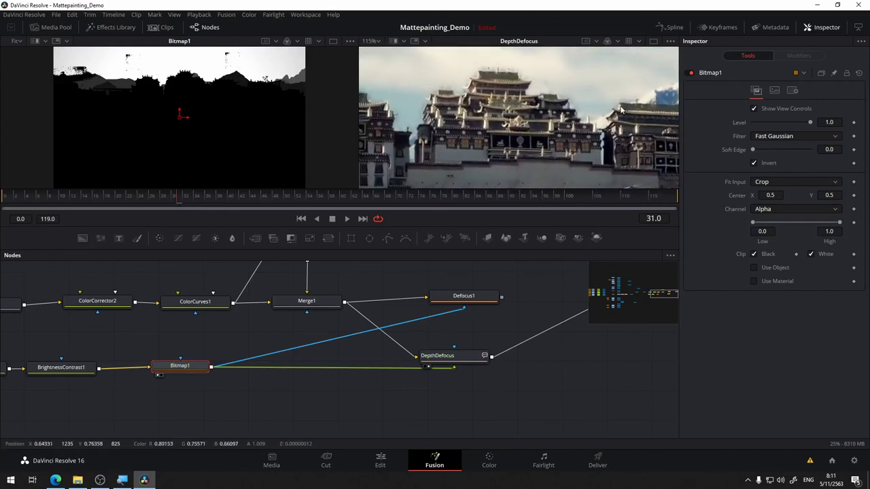
pyautogui.moveTo(612, 114); pyautogui.dragTo(551, 129)
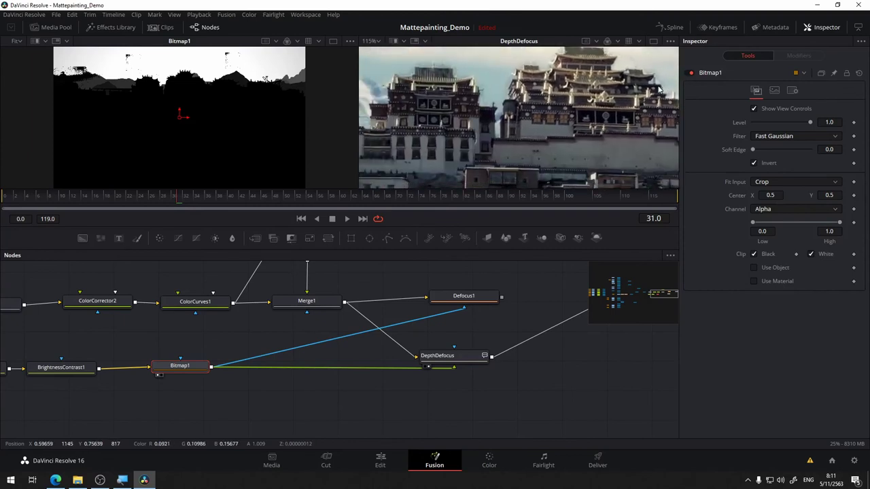
# Lower DepthDefocus's Defocus Strength to 0.86 and check the blur across the temples and mountains
pyautogui.click(467, 355)
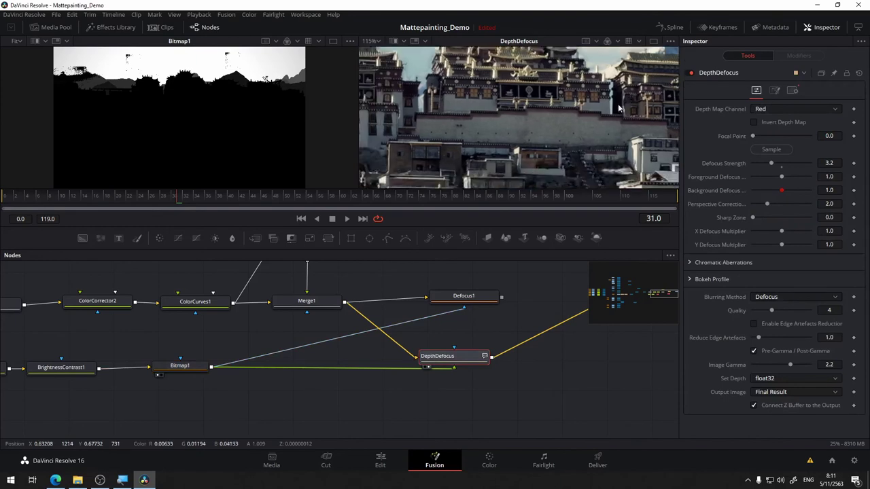
pyautogui.moveTo(756, 165); pyautogui.dragTo(753, 165)
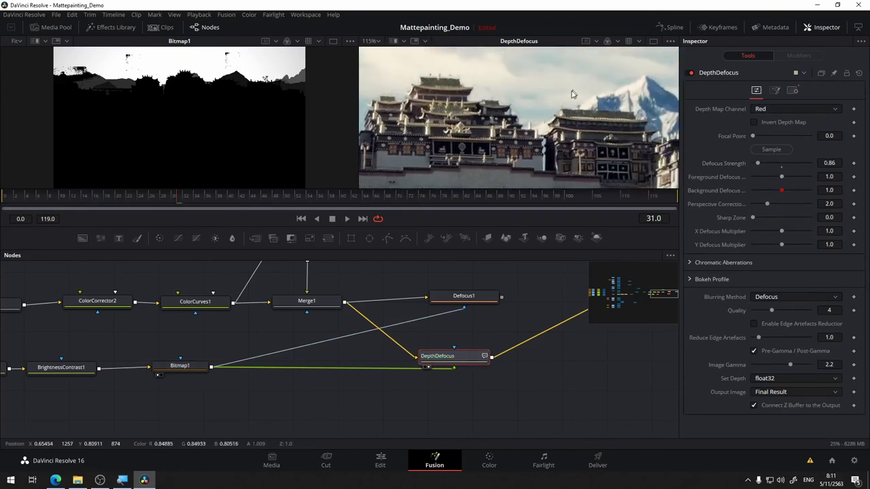
pyautogui.scroll(-2, 562, 102)
pyautogui.moveTo(522, 146); pyautogui.dragTo(492, 29)
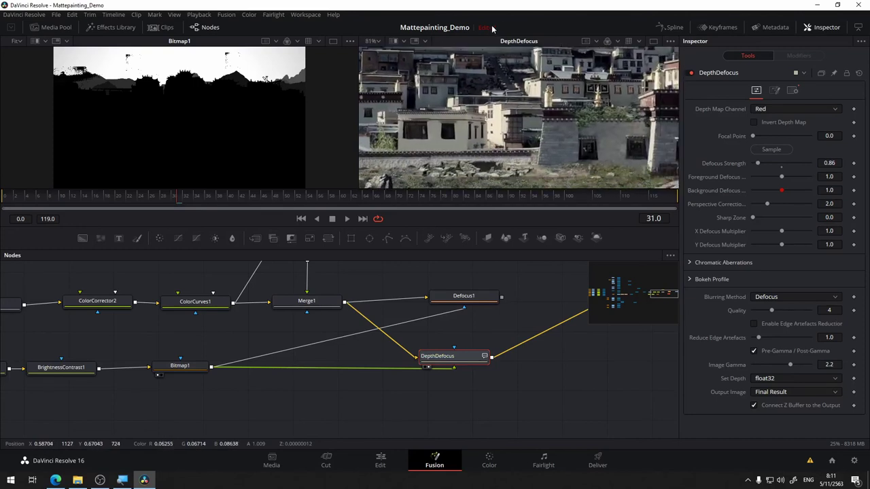
pyautogui.moveTo(569, 95); pyautogui.dragTo(504, 175)
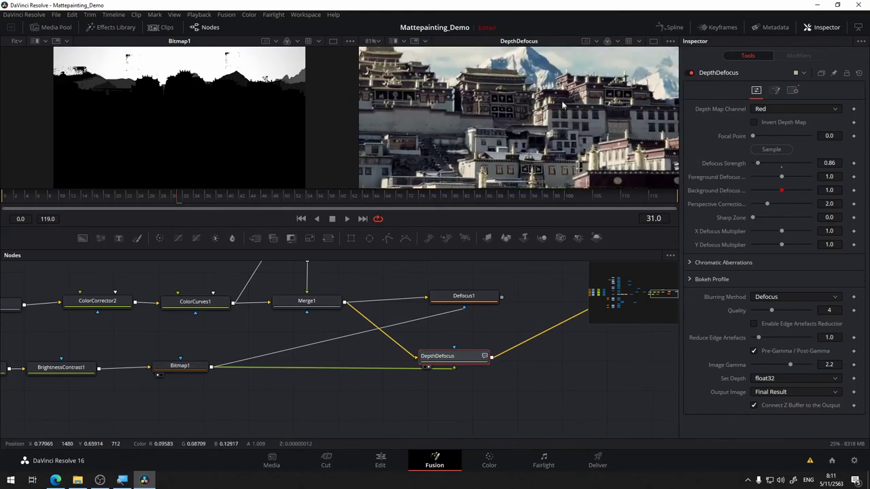
pyautogui.moveTo(569, 96); pyautogui.dragTo(427, 128)
pyautogui.scroll(2, 516, 116)
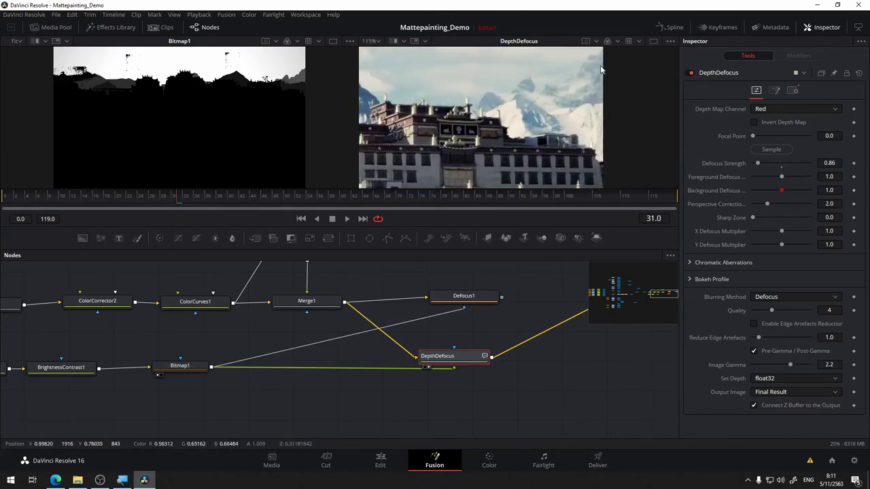
pyautogui.moveTo(465, 106); pyautogui.dragTo(610, 110)
pyautogui.moveTo(439, 113); pyautogui.dragTo(597, 112)
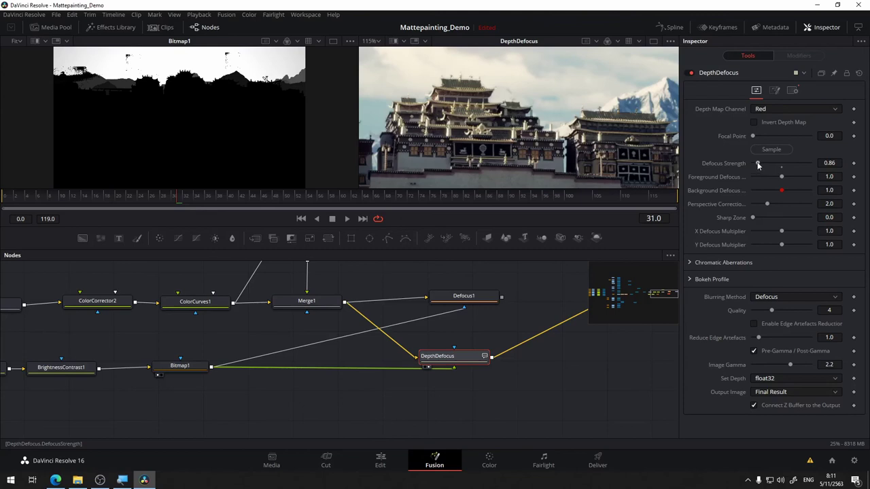
# Set DepthDefocus's Defocus Strength to 0.16, and disable the node to compare the mountains without blur
pyautogui.moveTo(757, 164); pyautogui.dragTo(755, 165)
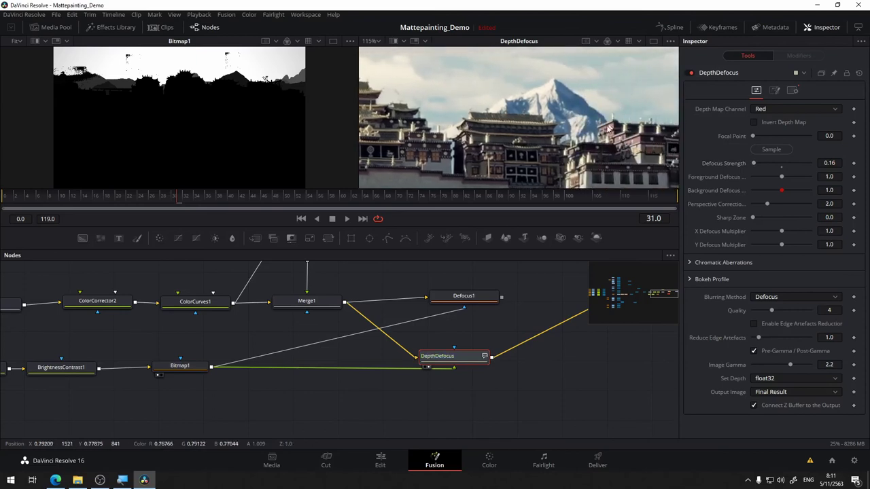
pyautogui.scroll(5, 601, 131)
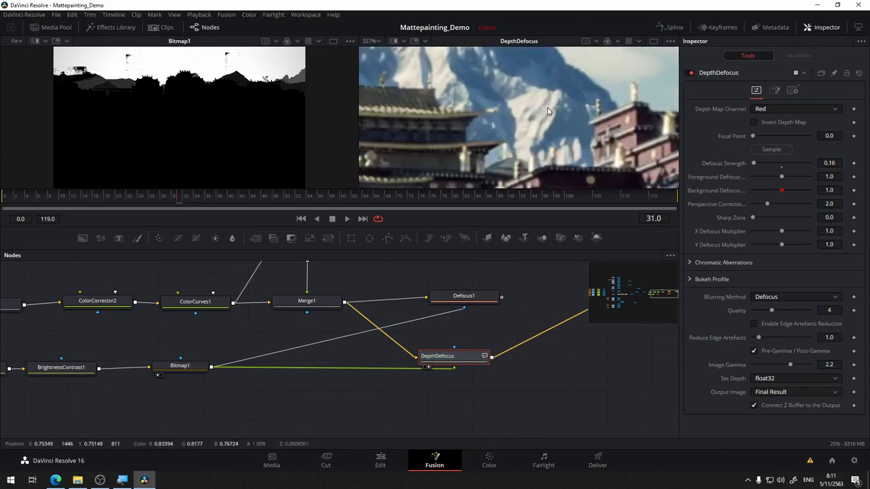
pyautogui.scroll(-8, 548, 111)
pyautogui.moveTo(504, 124); pyautogui.dragTo(667, 91)
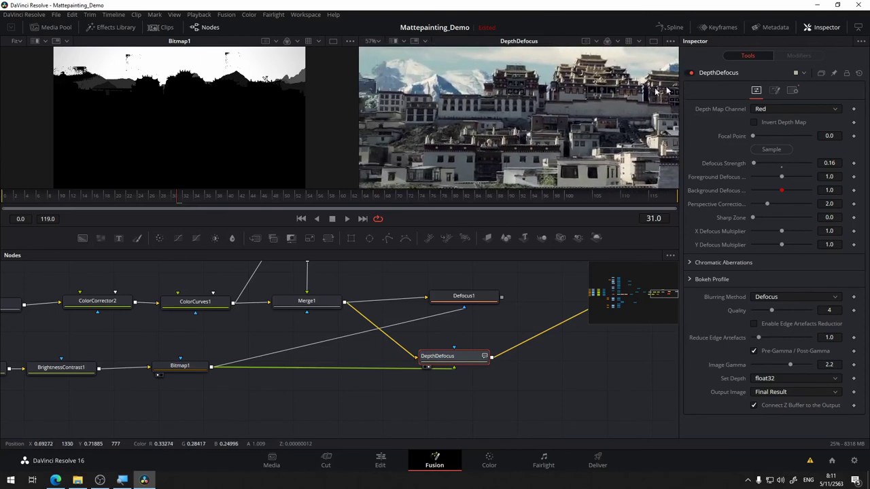
pyautogui.scroll(2, 569, 144)
pyautogui.scroll(3, 538, 111)
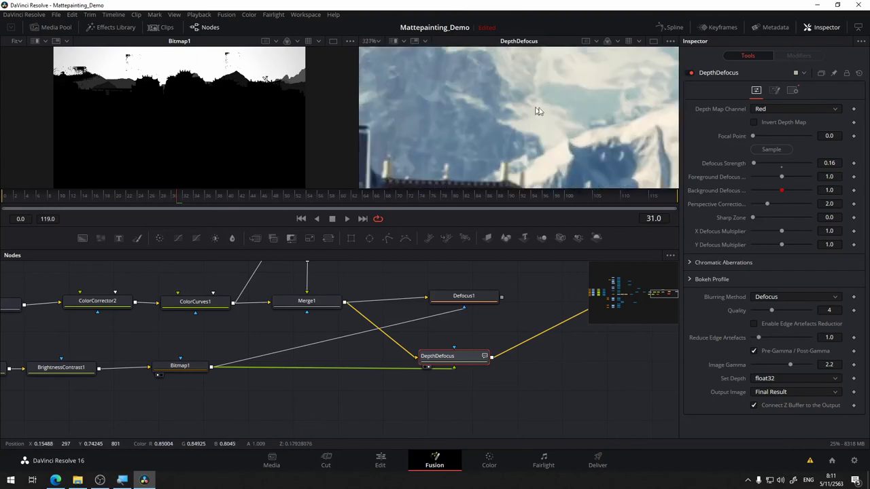
pyautogui.click(690, 73)
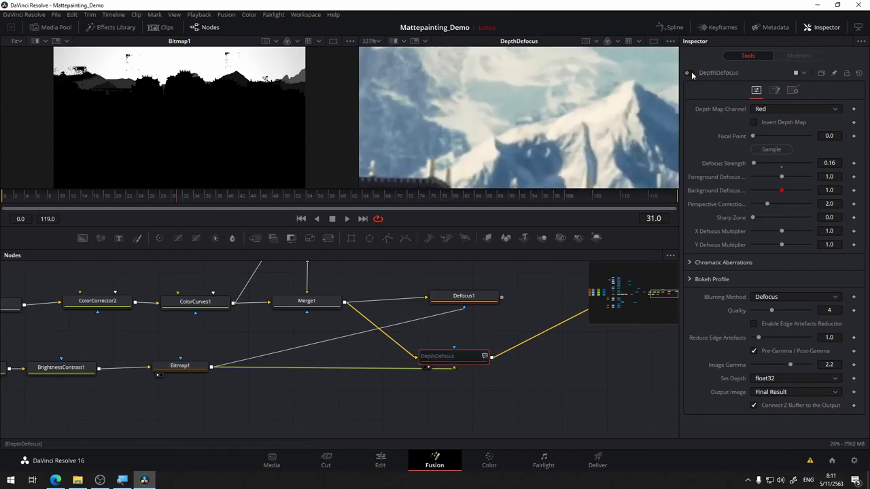
# Re-enable DepthDefocus, set its Defocus Strength to 0.55, and compare the blur on the mountains and temples with the node off and on
pyautogui.click(690, 73)
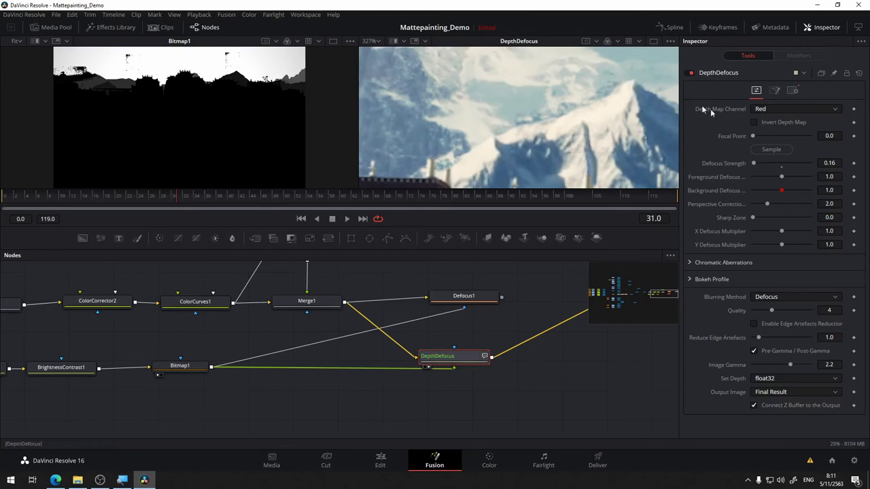
pyautogui.moveTo(753, 165); pyautogui.dragTo(756, 166)
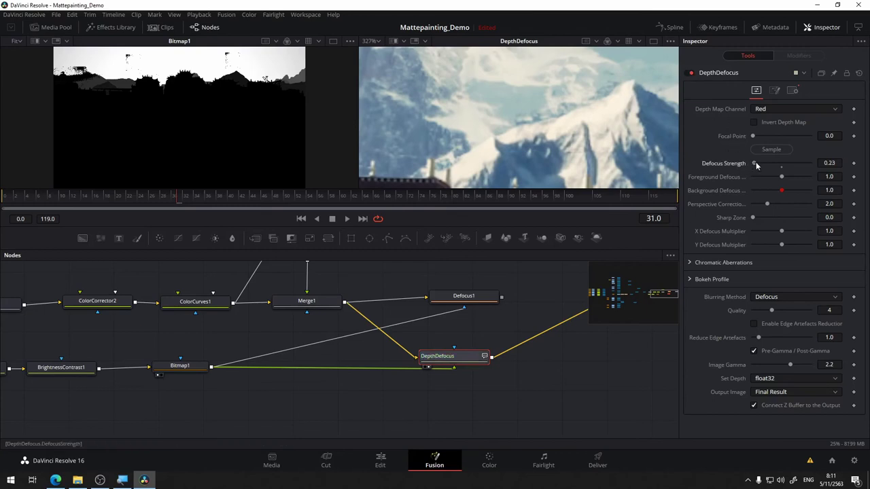
pyautogui.click(688, 73)
pyautogui.click(688, 74)
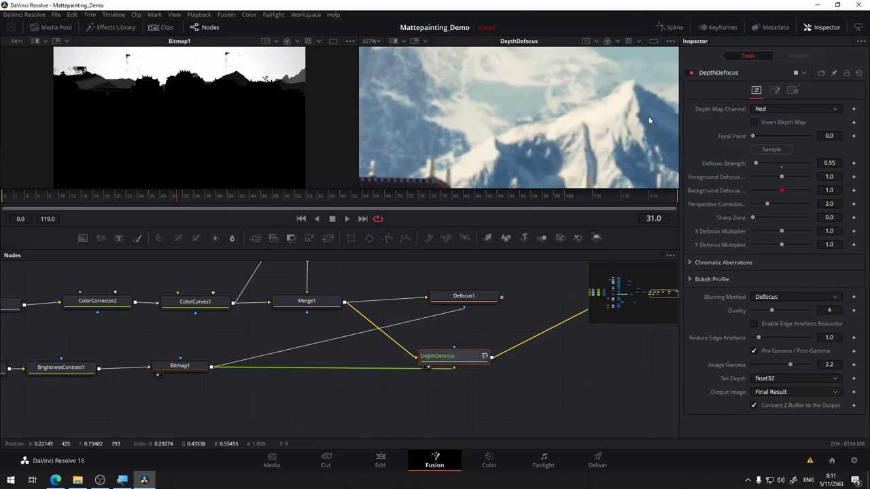
pyautogui.scroll(-5, 648, 116)
pyautogui.scroll(4, 485, 107)
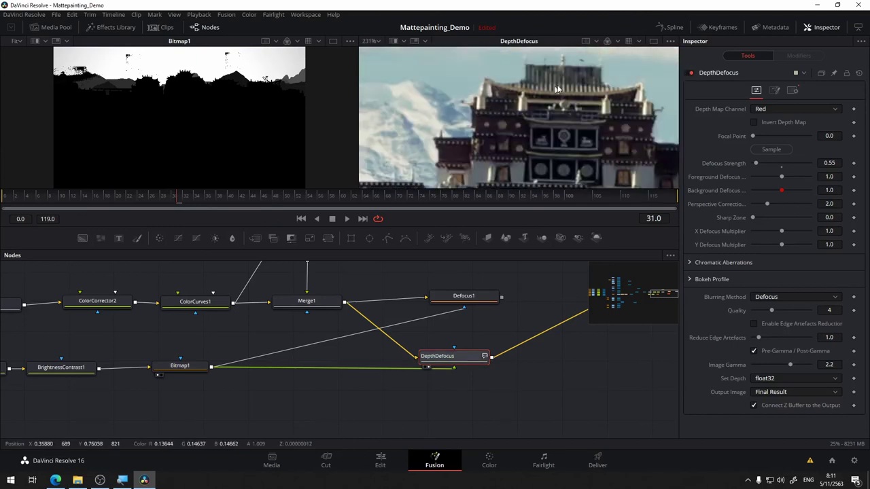
pyautogui.scroll(2, 601, 78)
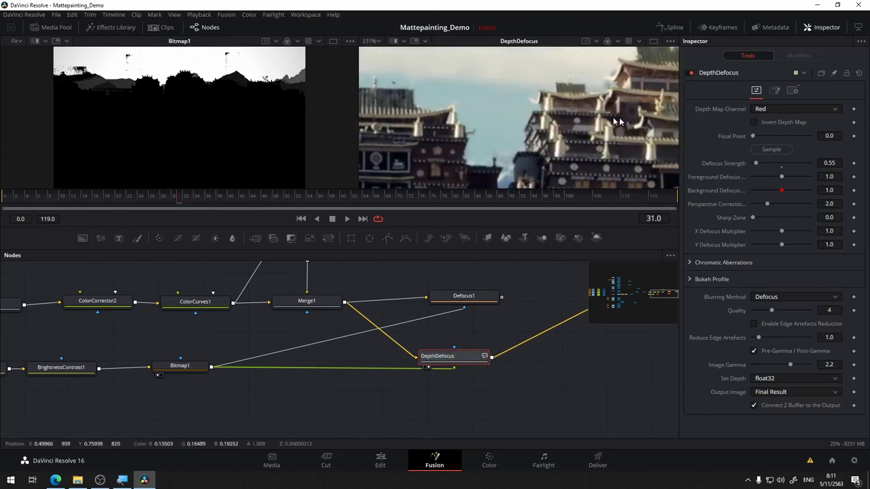
pyautogui.moveTo(580, 102); pyautogui.dragTo(530, 110)
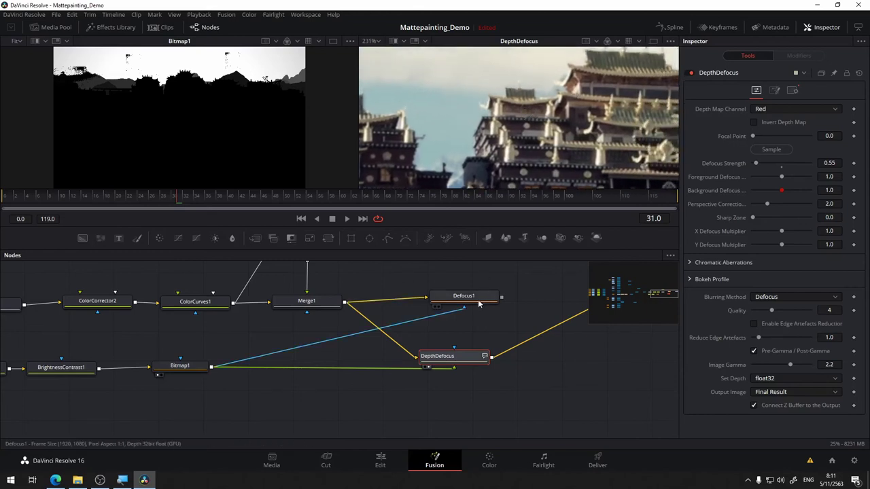
# Show Defocus1 in the viewer, and compare its temple edges with the DepthDefocus result
pyautogui.moveTo(479, 301); pyautogui.dragTo(500, 127)
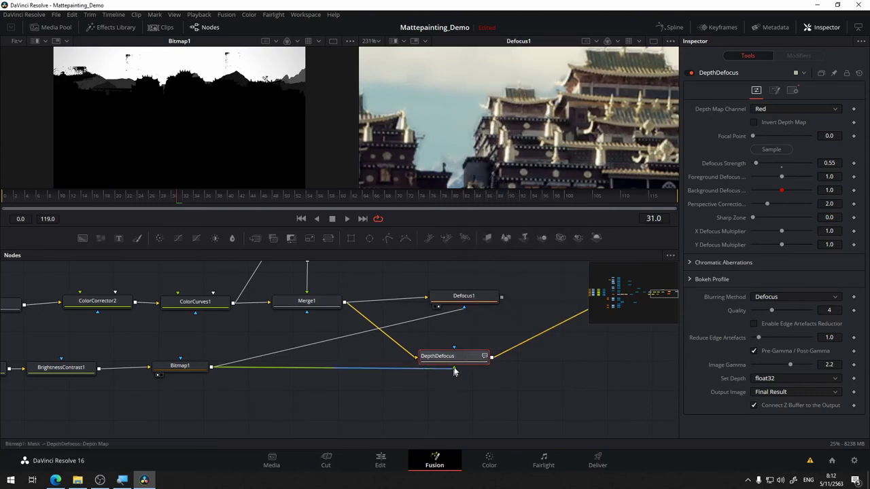
pyautogui.click(477, 300)
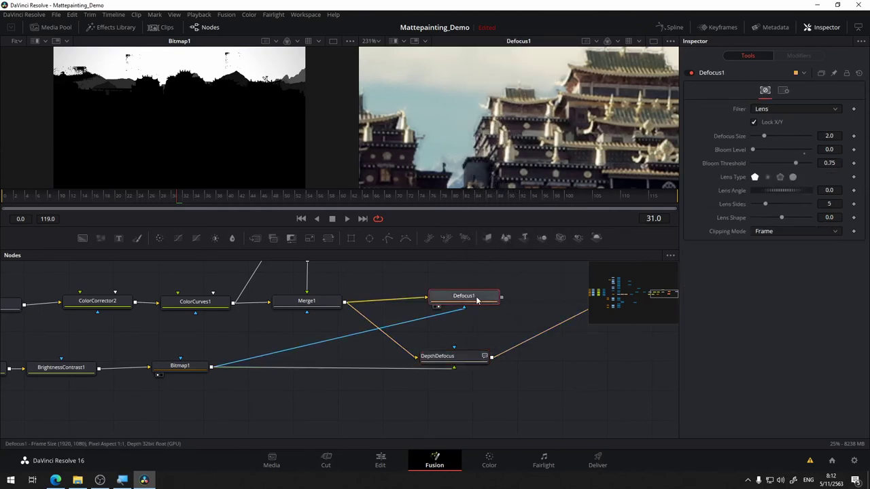
pyautogui.scroll(-1, 584, 171)
pyautogui.moveTo(584, 170); pyautogui.dragTo(391, 163)
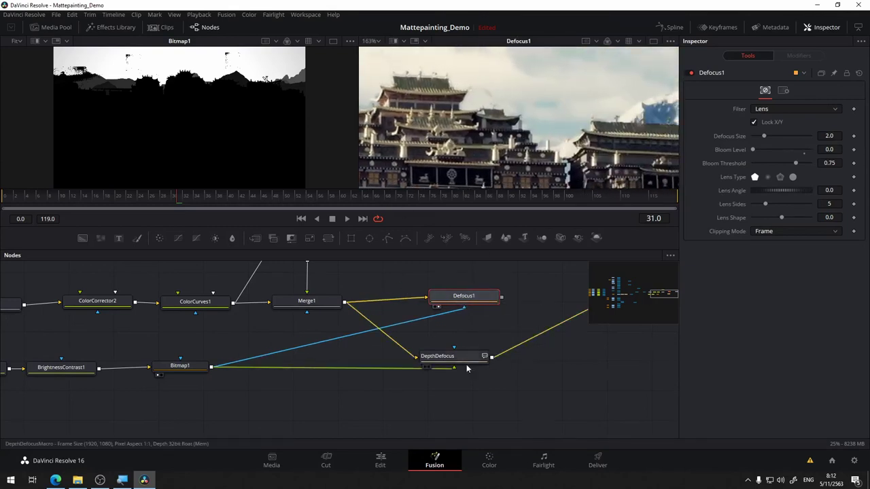
pyautogui.moveTo(466, 368); pyautogui.dragTo(527, 109)
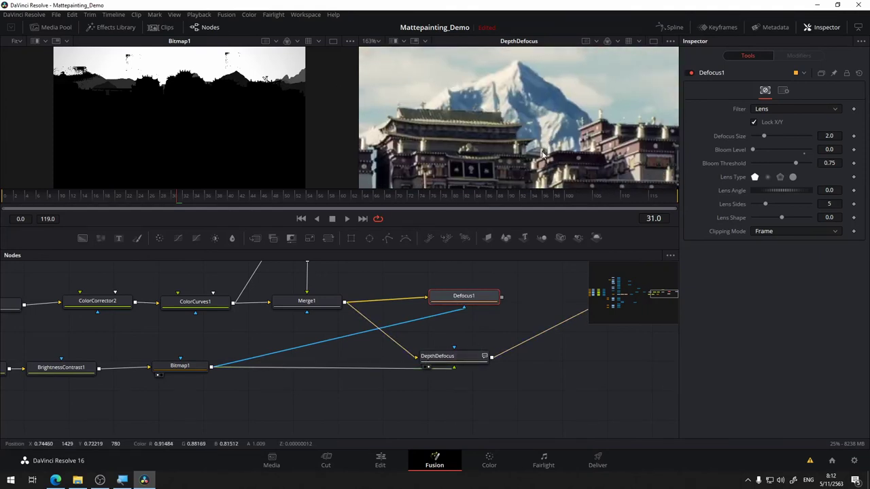
pyautogui.scroll(2, 526, 126)
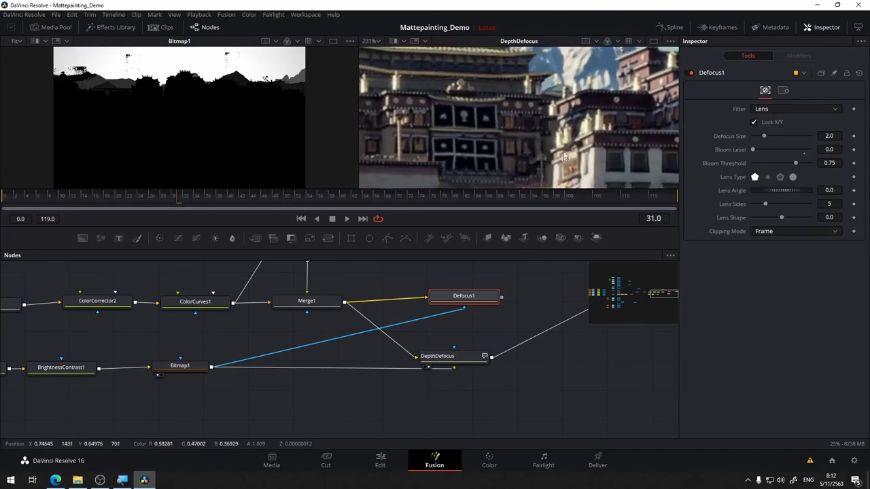
# Set DepthDefocus's Foreground Defocus Multiplier to 0.38
pyautogui.click(450, 357)
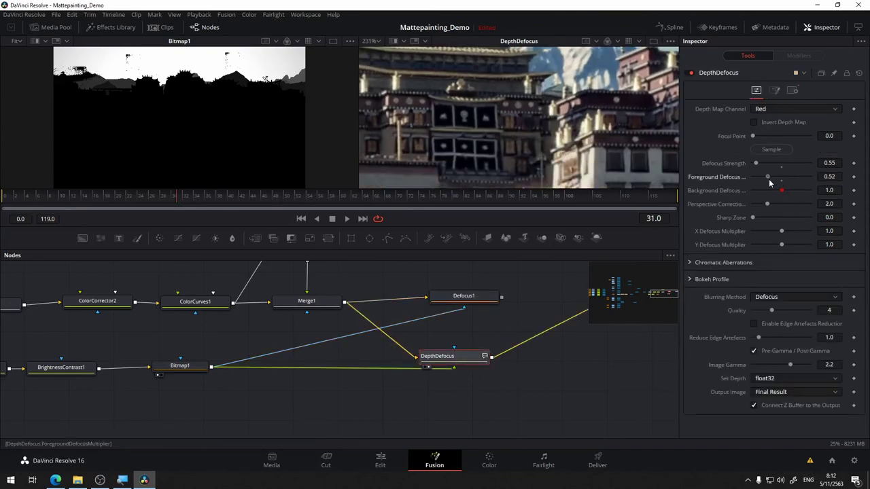
pyautogui.moveTo(769, 177); pyautogui.dragTo(763, 177)
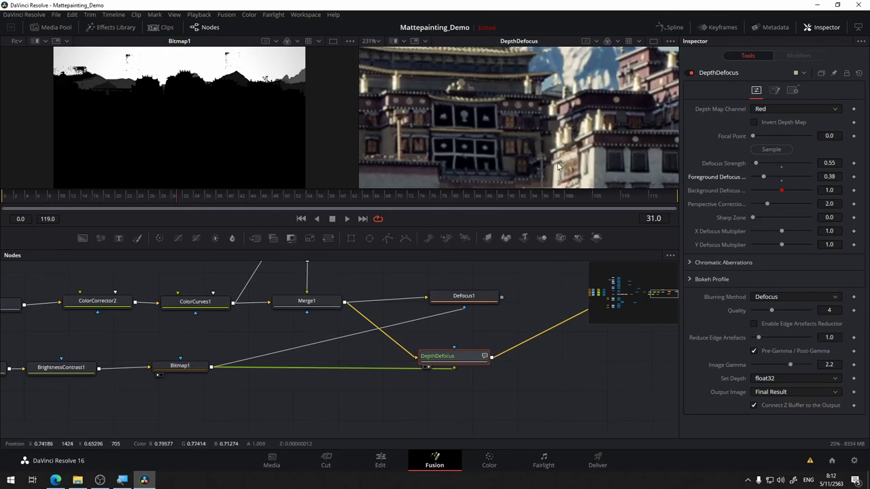
# Set BrightnessContrast1's High range value to -37.4 to tighten the depth mask around the temples
pyautogui.click(191, 372)
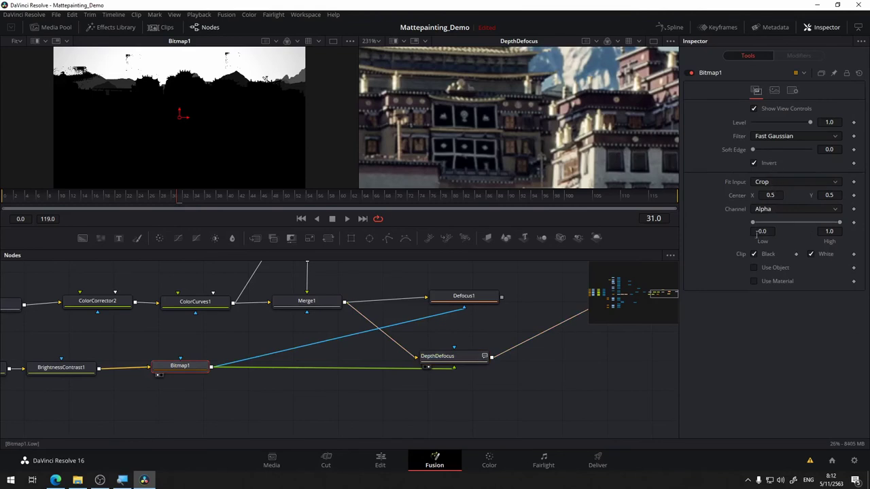
pyautogui.hscroll(-2, 199, 343)
pyautogui.click(125, 365)
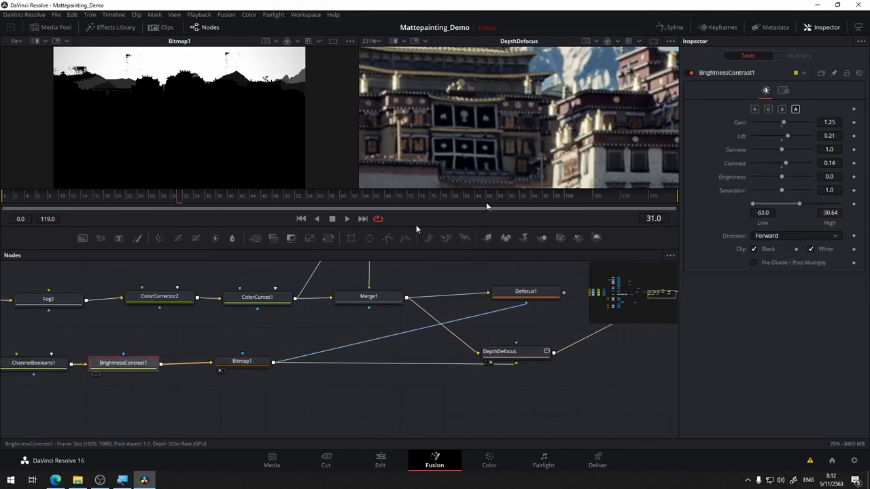
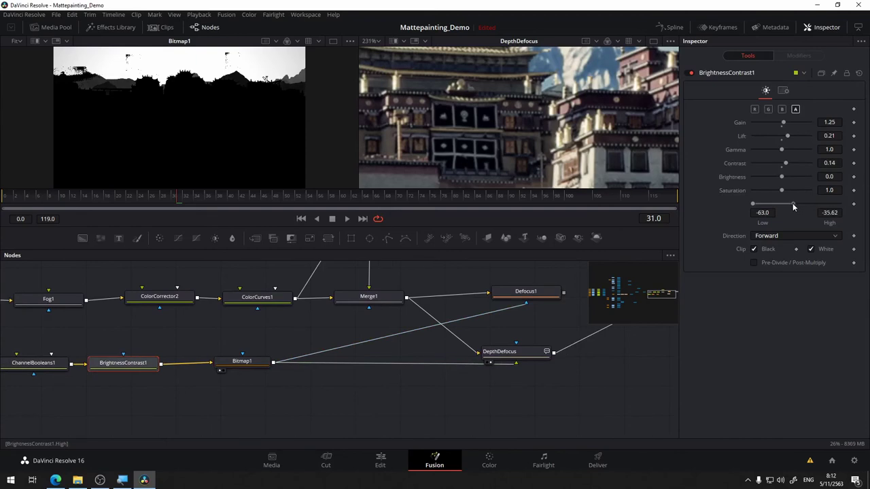
pyautogui.moveTo(793, 207)
pyautogui.mouseDown()
pyautogui.moveTo(781, 209)
pyautogui.moveTo(790, 208)
pyautogui.mouseUp()
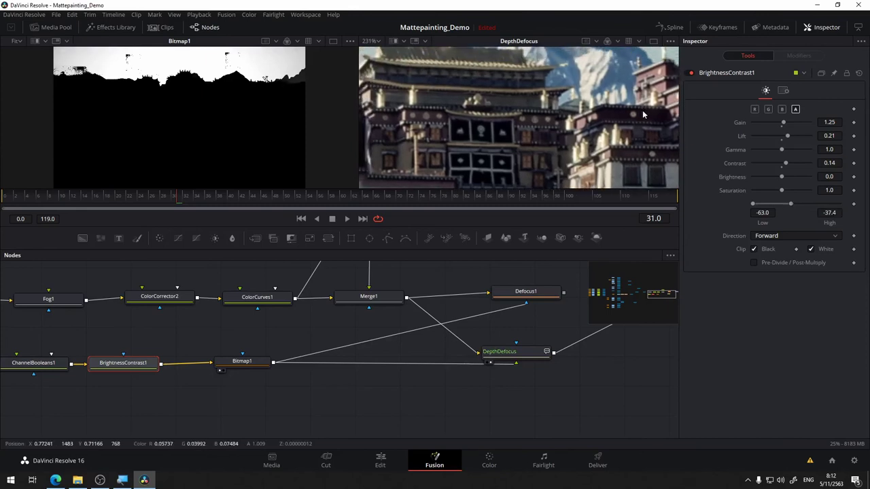
# Disable DepthDefocus and examine the temple roofs up close without the depth blur
pyautogui.moveTo(545, 351); pyautogui.dragTo(495, 371)
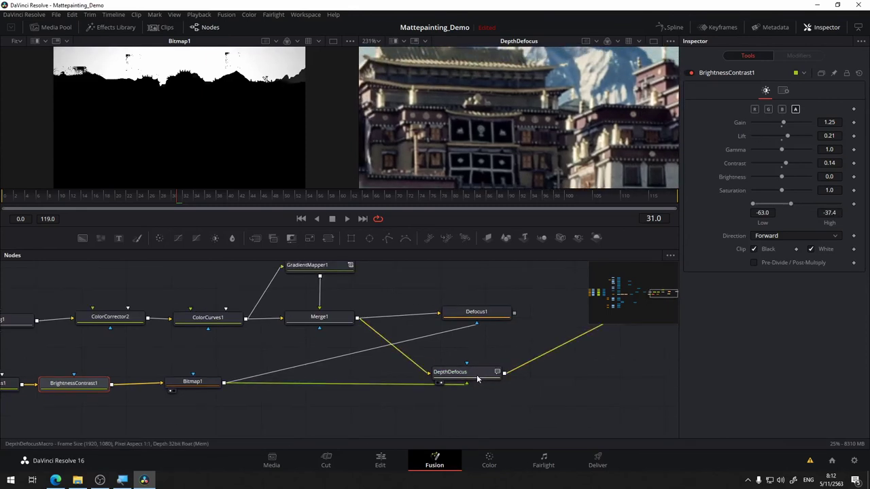
pyautogui.click(479, 376)
pyautogui.click(688, 73)
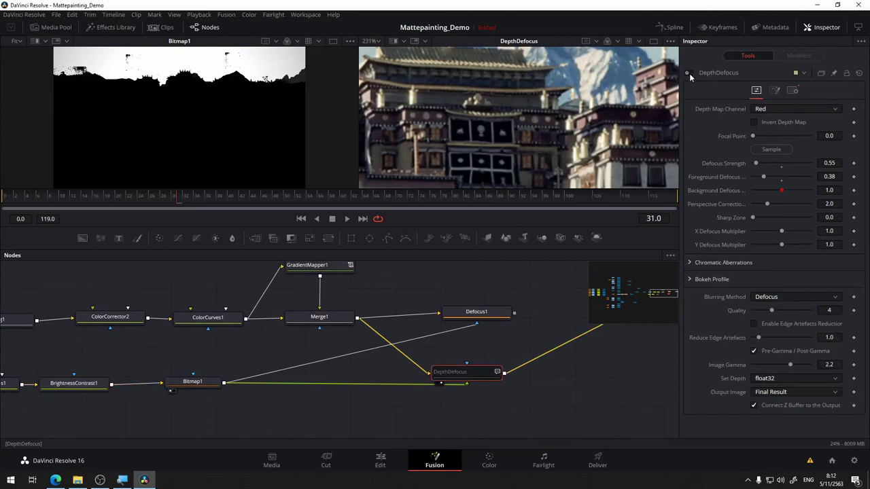
pyautogui.scroll(-3, 540, 154)
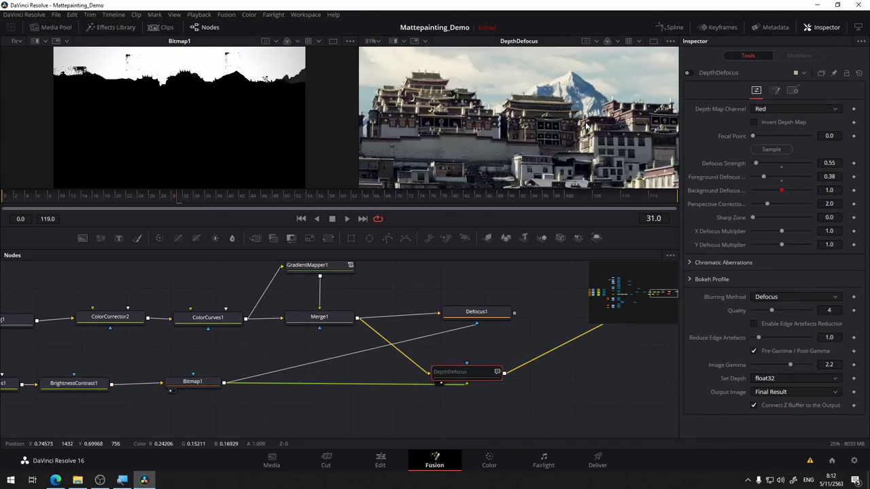
pyautogui.moveTo(536, 151); pyautogui.dragTo(562, 105)
pyautogui.scroll(8, 561, 107)
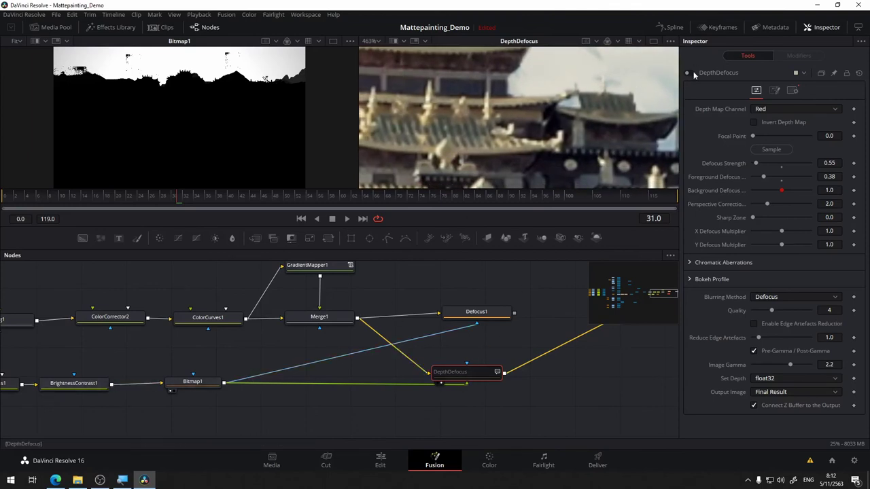
# Set BrightnessContrast1's High range value to -29.22, and check the DepthDefocus result across the temples and mountains
pyautogui.click(78, 386)
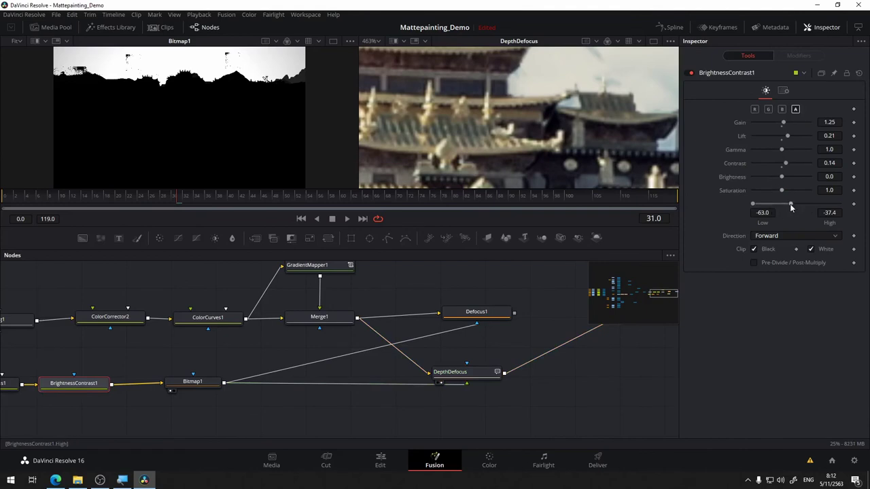
pyautogui.moveTo(790, 207); pyautogui.dragTo(801, 203)
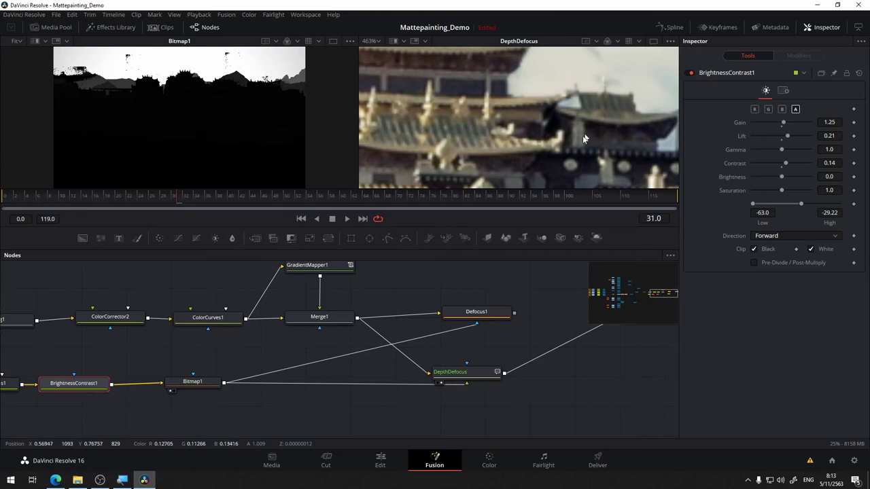
pyautogui.scroll(-2, 582, 139)
pyautogui.scroll(-4, 581, 129)
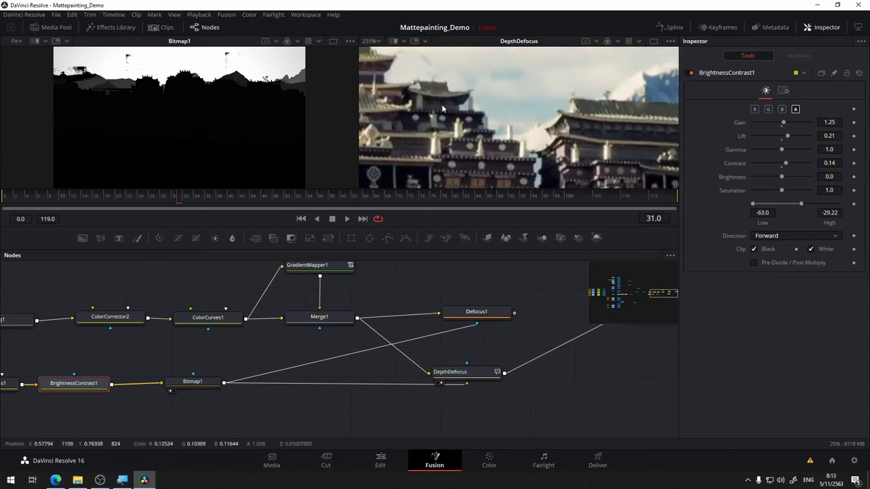
pyautogui.scroll(-1, 581, 136)
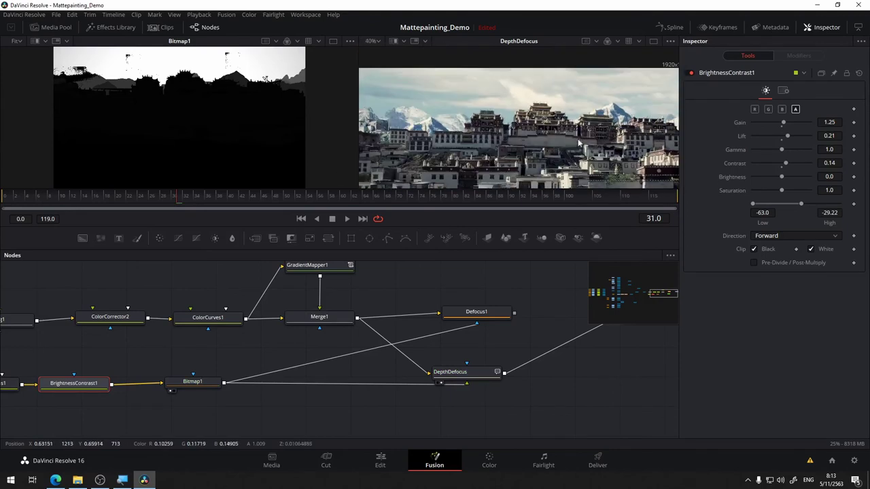
pyautogui.scroll(-2, 557, 139)
pyautogui.scroll(8, 616, 94)
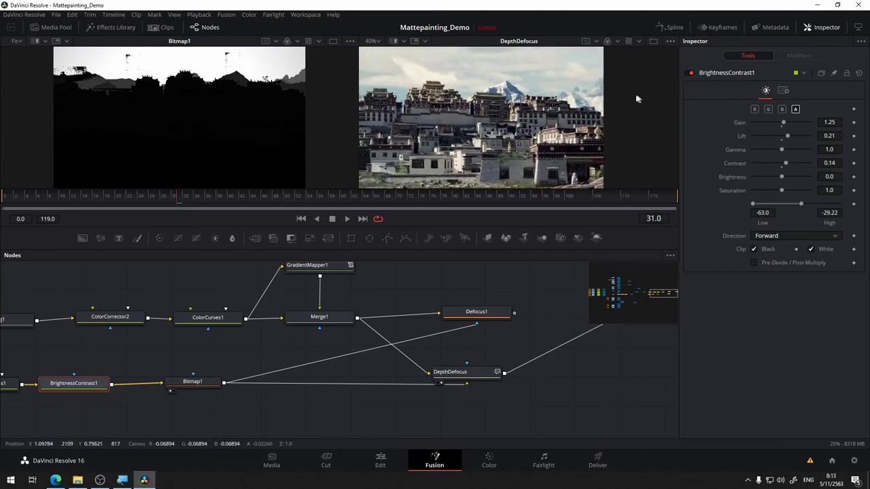
# Toggle BrightnessContrast1 off and on, and switch DepthDefocus off and on repeatedly to compare the blur on the distant mountain and clouds
pyautogui.click(690, 73)
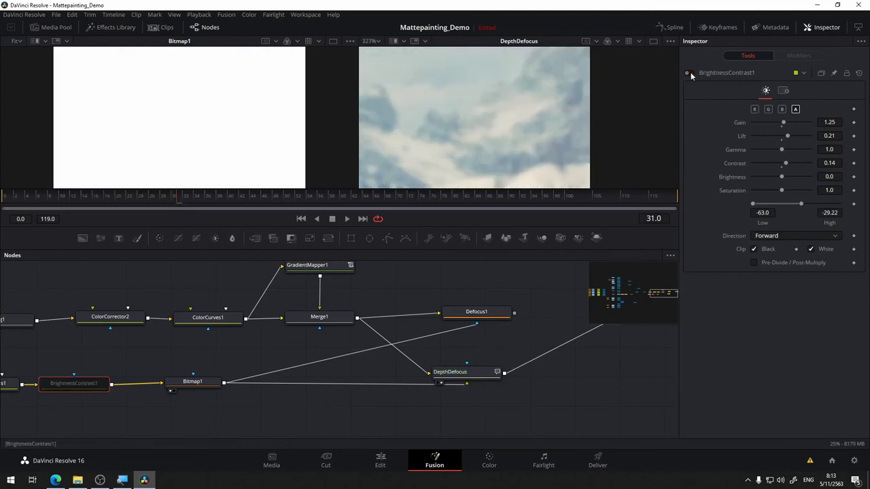
pyautogui.click(690, 73)
pyautogui.click(451, 372)
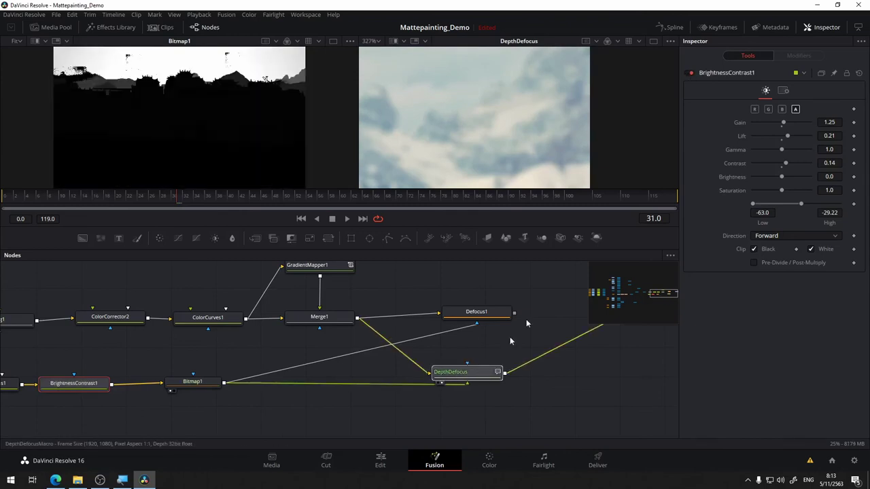
pyautogui.click(690, 73)
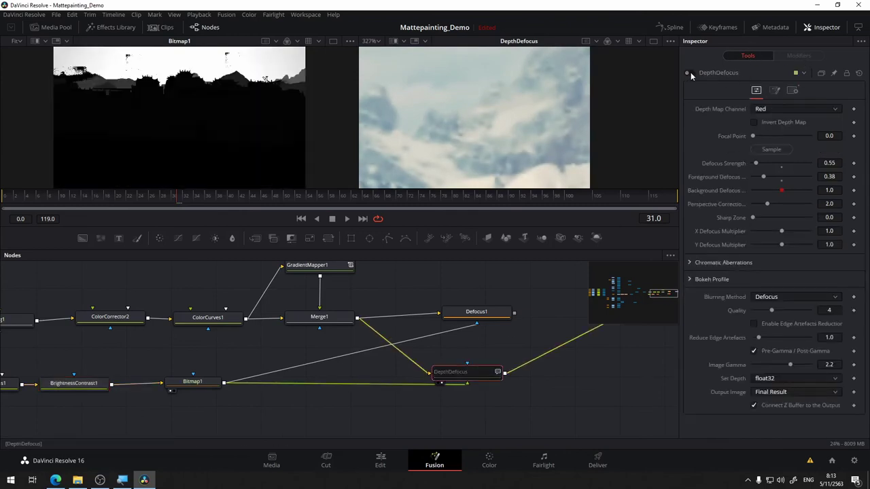
pyautogui.click(691, 73)
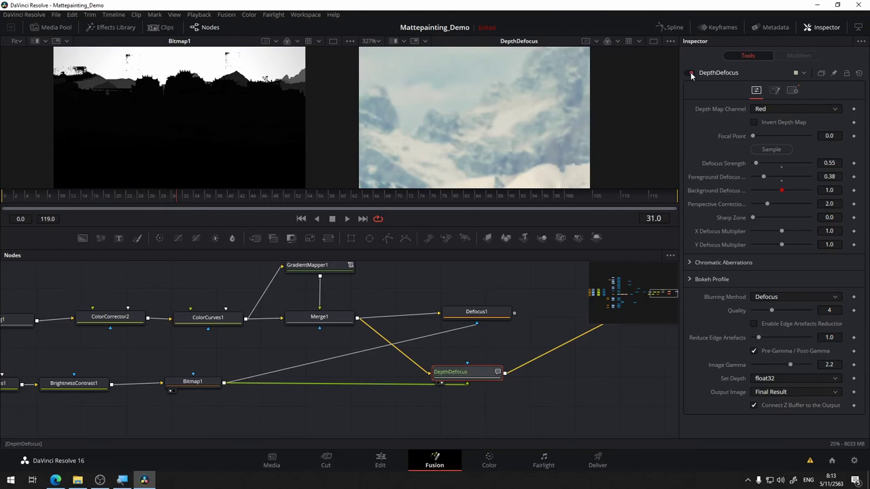
pyautogui.click(691, 72)
pyautogui.click(691, 73)
pyautogui.click(690, 73)
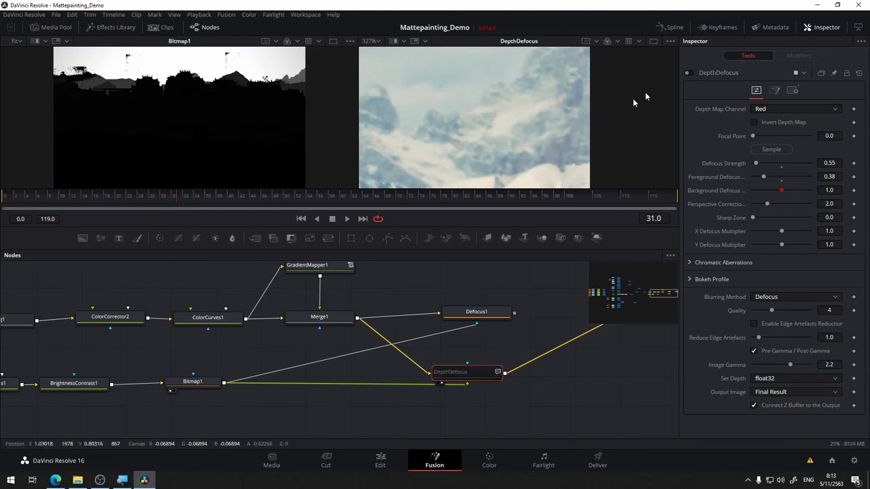
# Re-enable DepthDefocus, compare the mountains once more with it off and on, and review the overall temple town image
pyautogui.scroll(-2, 585, 149)
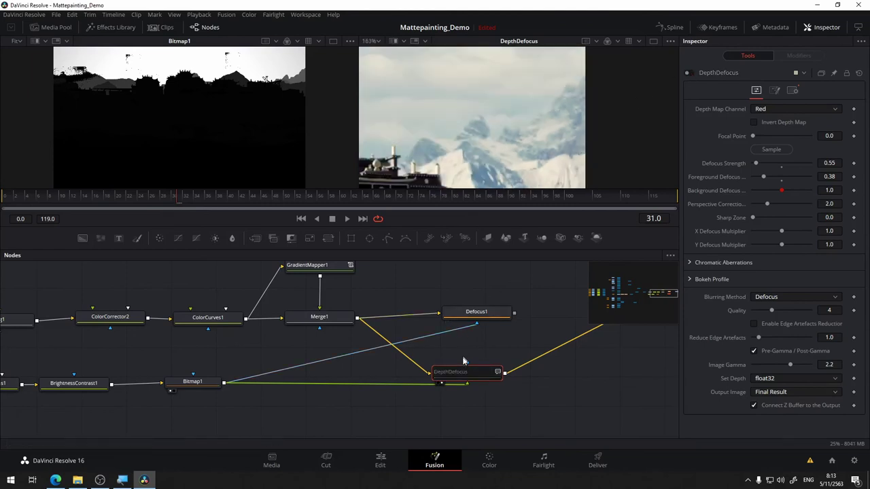
pyautogui.hotkey('ctrl', 'p')
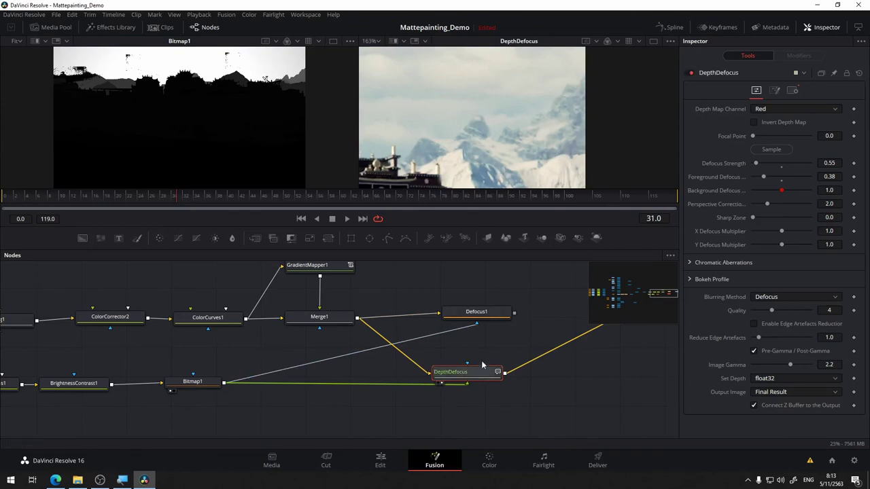
pyautogui.click(691, 73)
pyautogui.click(691, 72)
pyautogui.scroll(-2, 489, 131)
pyautogui.moveTo(501, 162); pyautogui.dragTo(622, 91)
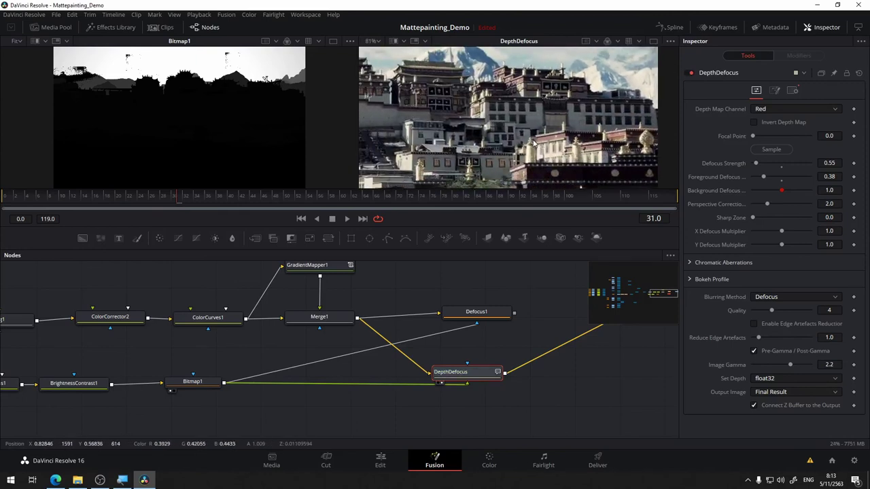
pyautogui.scroll(-5, 533, 143)
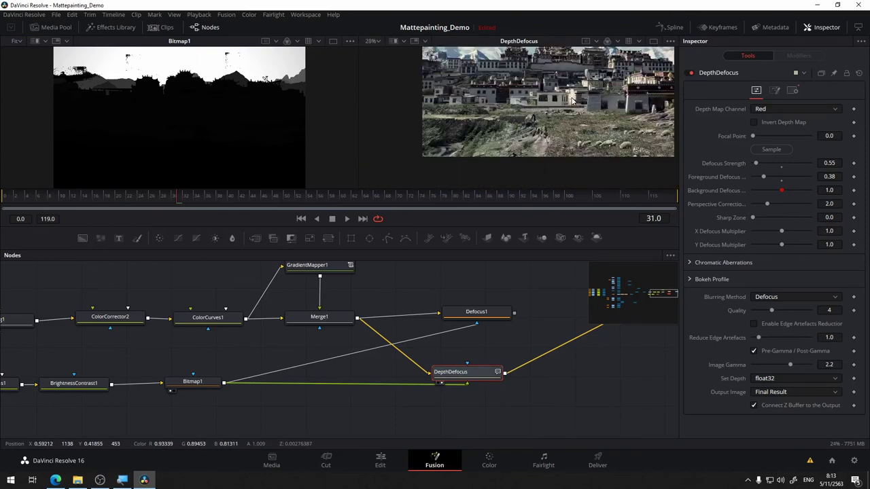
# Delete the unused Defocus1 node and line up DepthDefocus and MediaOut1 after Merge1, leaving a wide gap between them
pyautogui.moveTo(500, 306); pyautogui.dragTo(343, 302)
pyautogui.click(329, 313)
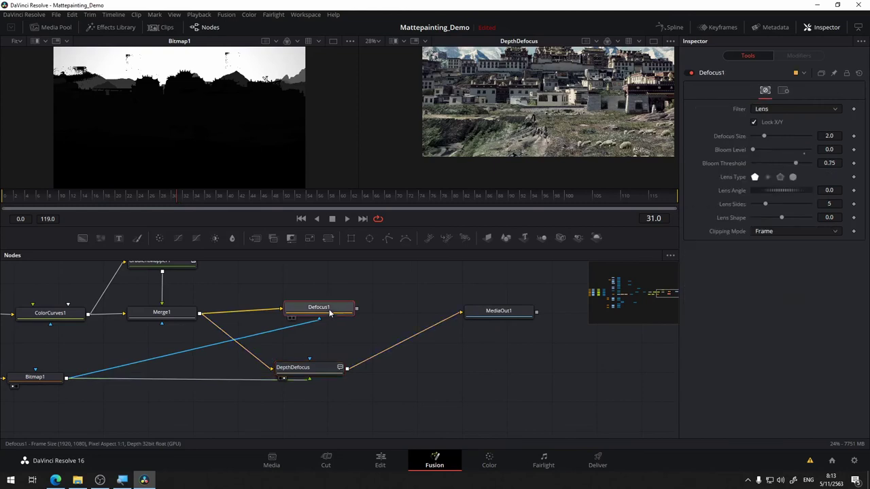
pyautogui.press('Delete')
pyautogui.moveTo(322, 372); pyautogui.dragTo(321, 322)
pyautogui.moveTo(501, 311); pyautogui.dragTo(597, 311)
pyautogui.moveTo(497, 328); pyautogui.dragTo(377, 367)
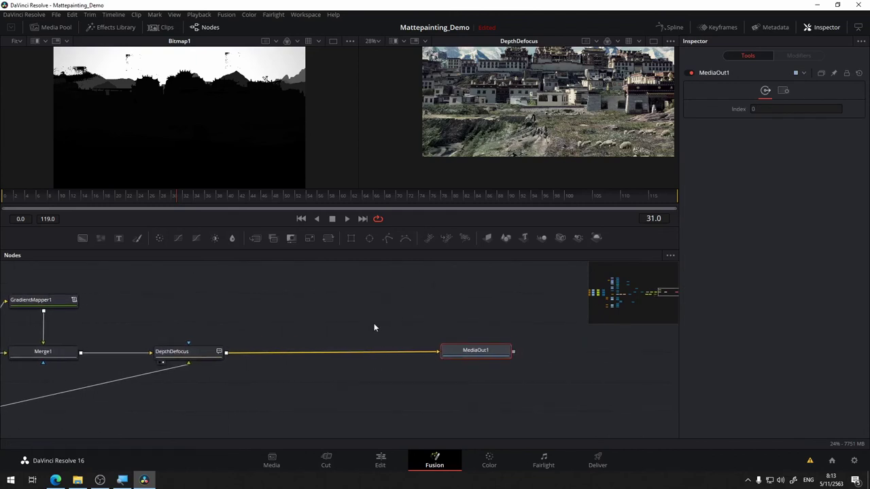
pyautogui.moveTo(374, 327); pyautogui.dragTo(414, 313)
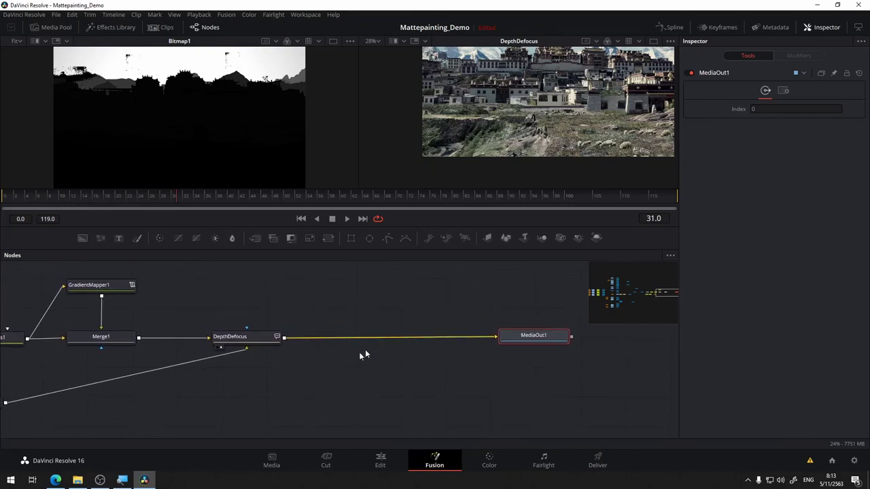
pyautogui.moveTo(362, 352); pyautogui.dragTo(371, 355)
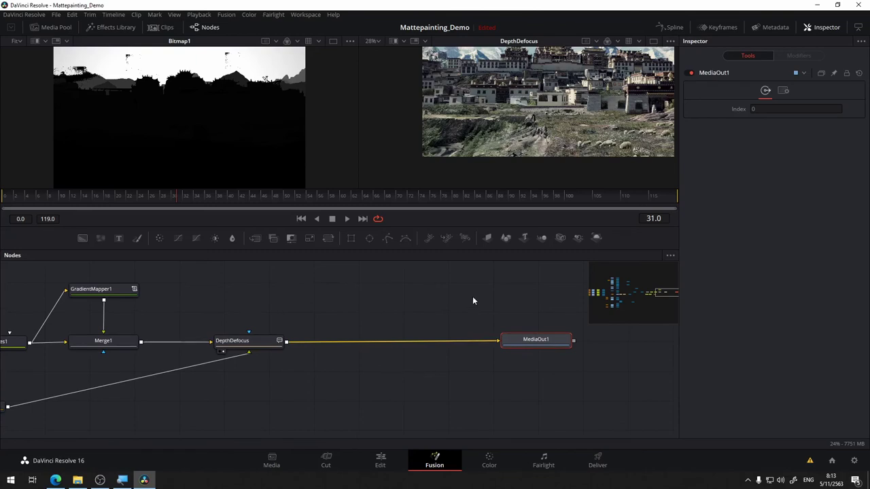
pyautogui.moveTo(474, 305); pyautogui.dragTo(434, 305)
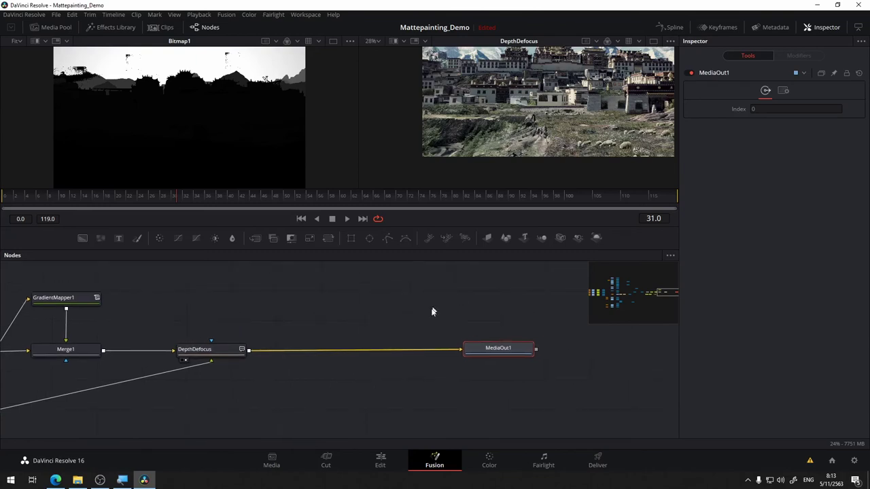
# Add an XfChroma Fuse node between DepthDefocus and MediaOut1, with some space after DepthDefocus
pyautogui.click(230, 351)
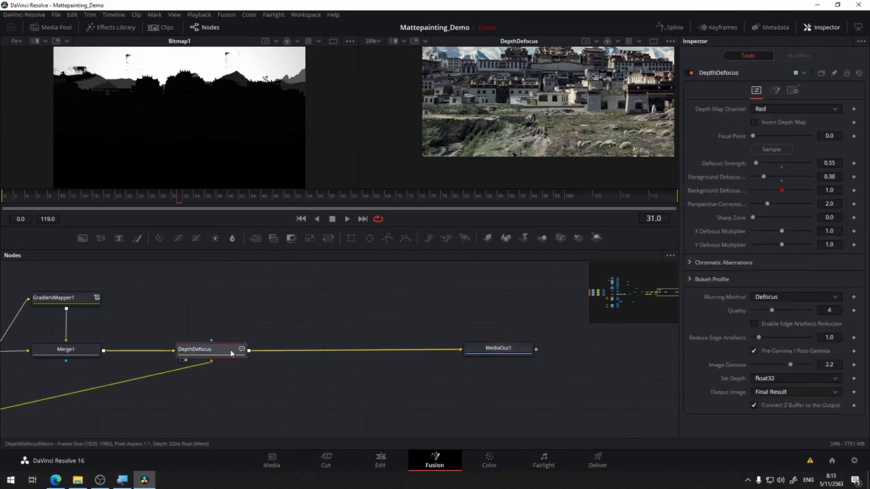
pyautogui.scroll(2, 596, 111)
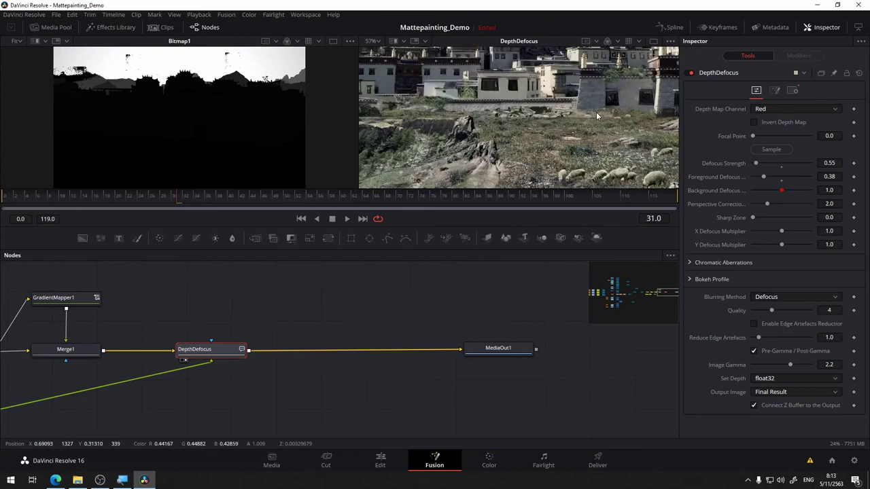
pyautogui.scroll(1, 596, 111)
pyautogui.scroll(1, 517, 124)
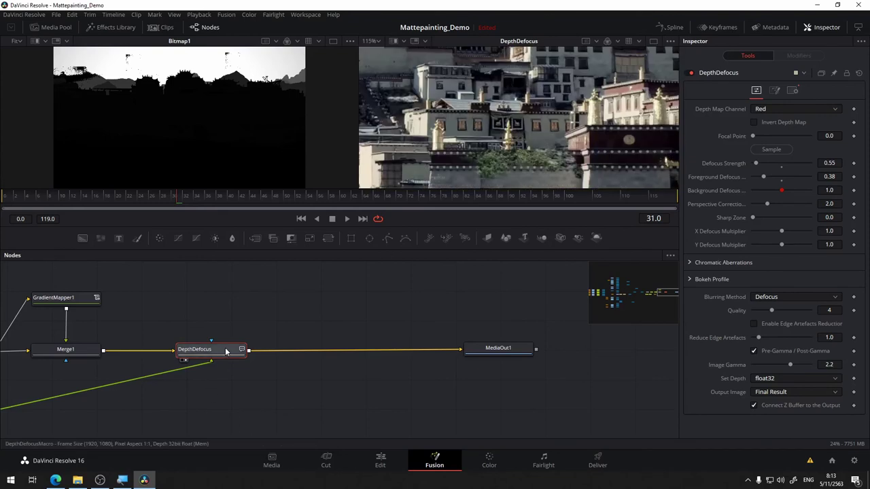
pyautogui.hotkey('shift', 'space')
pyautogui.write('Defocus')
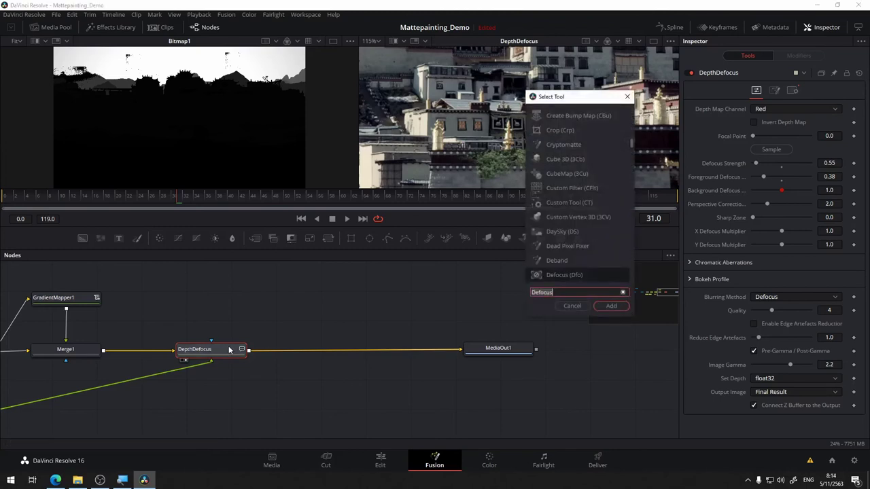
pyautogui.write('fu')
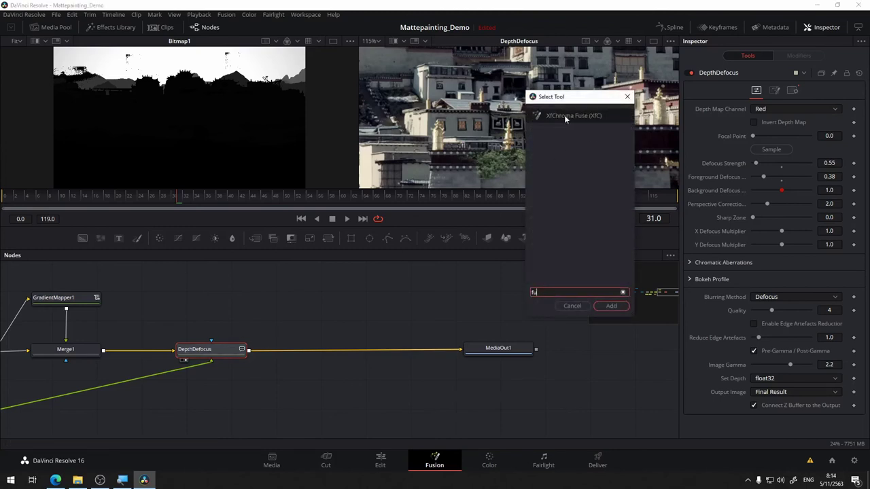
pyautogui.click(612, 307)
pyautogui.moveTo(318, 351); pyautogui.dragTo(341, 351)
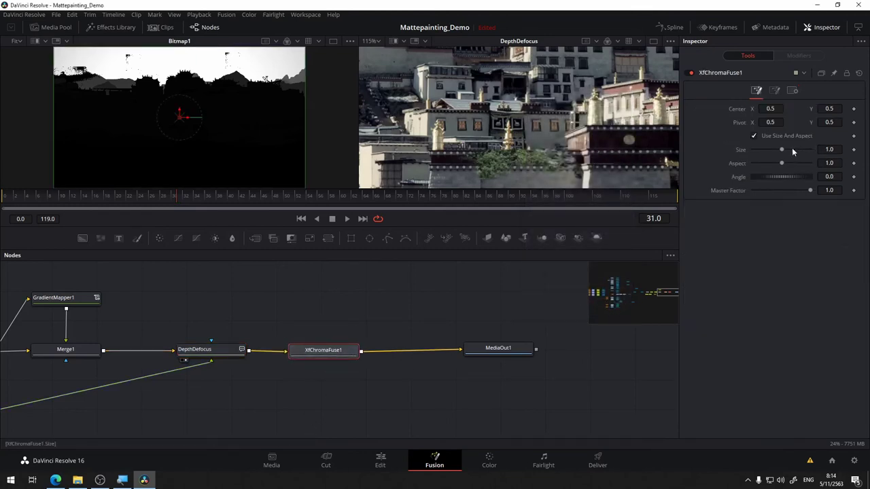
# Set the Size of XfChromaFuse1 to 1.019
pyautogui.scroll(-2, 561, 138)
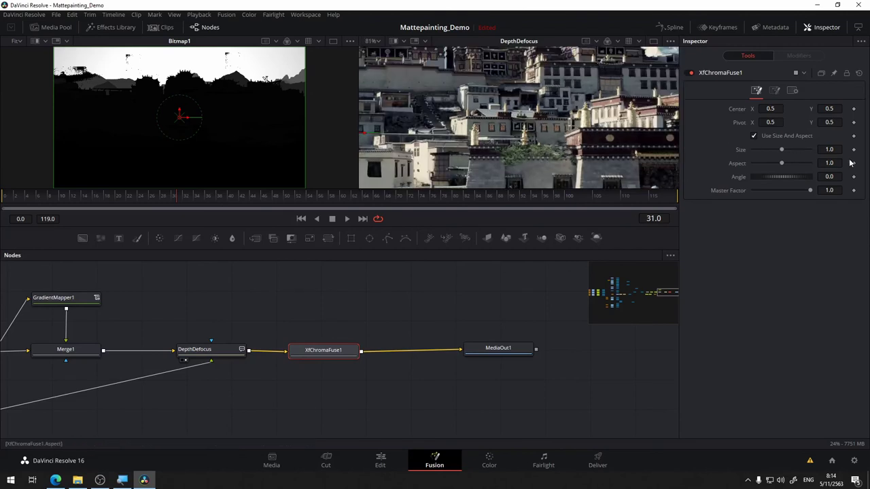
pyautogui.moveTo(838, 149); pyautogui.dragTo(851, 149)
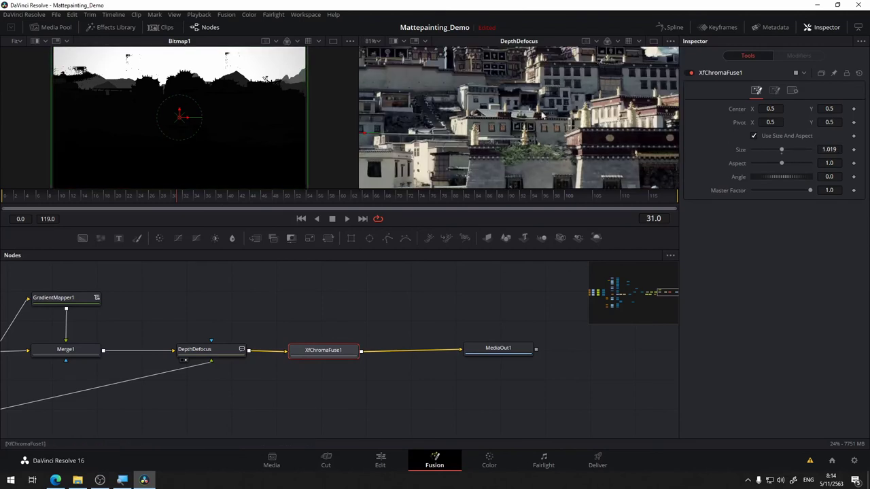
# Switch to a single viewer and display the XfChromaFuse1 output in it
pyautogui.click(653, 41)
pyautogui.scroll(-6, 451, 85)
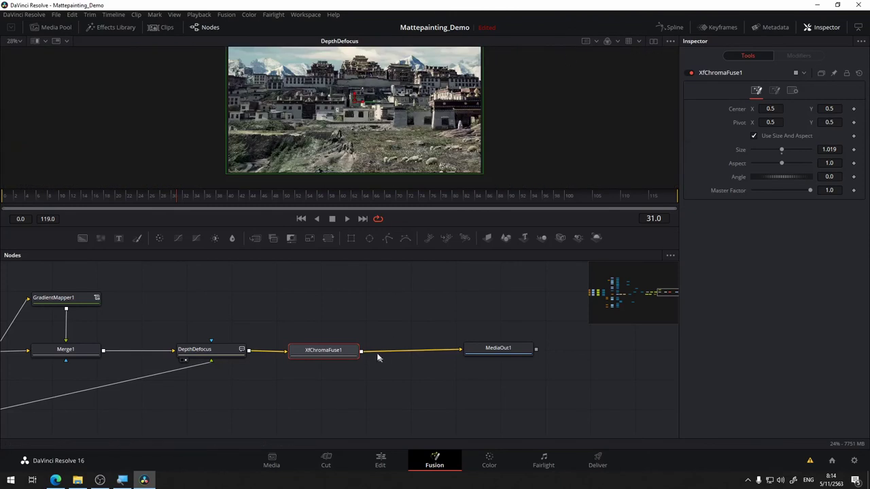
pyautogui.moveTo(324, 353); pyautogui.dragTo(396, 112)
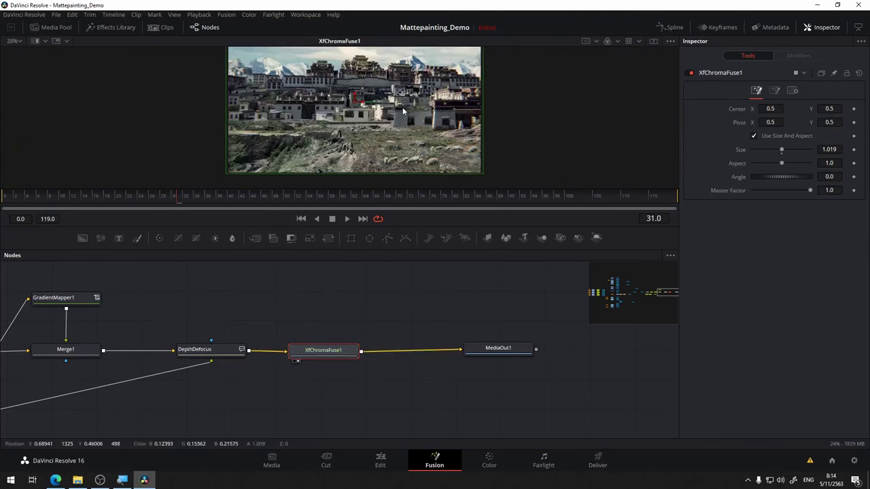
# Try a Size of 1.01 on XfChromaFuse1 while checking the rooftop colour fringing, and settle on 1.005
pyautogui.scroll(6, 404, 110)
pyautogui.moveTo(497, 102); pyautogui.dragTo(419, 160)
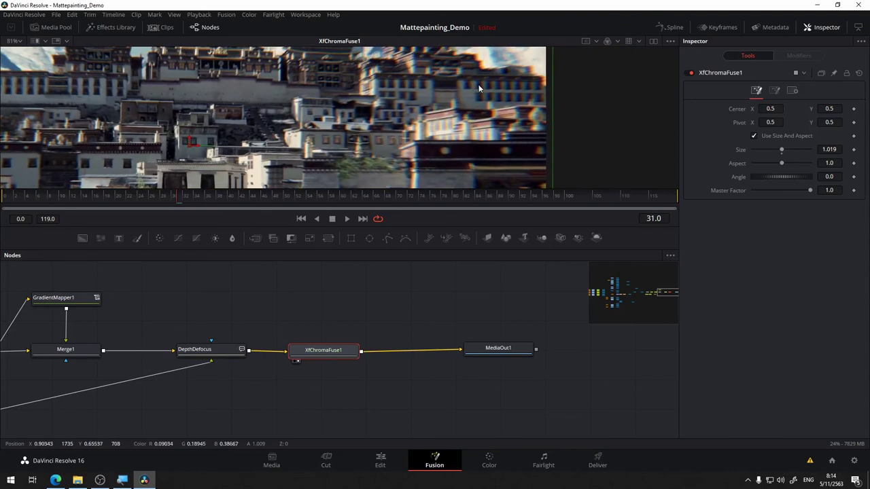
pyautogui.scroll(3, 478, 85)
pyautogui.moveTo(466, 87); pyautogui.dragTo(465, 167)
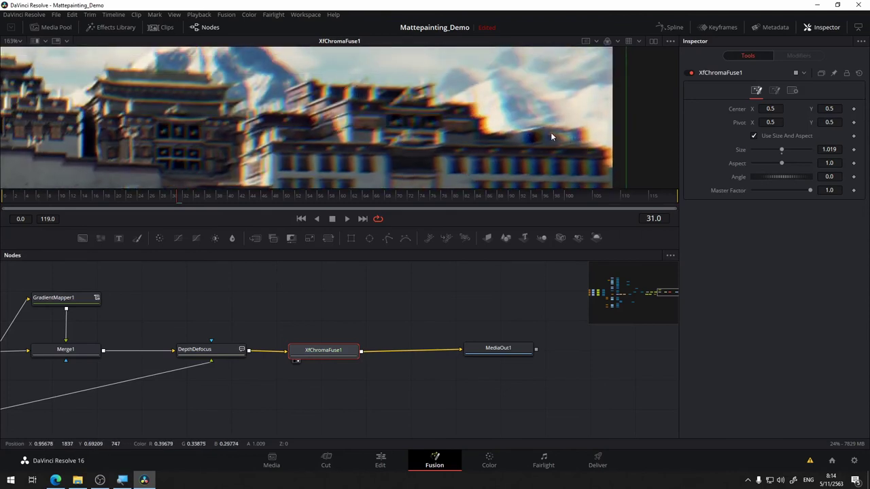
pyautogui.scroll(3, 534, 136)
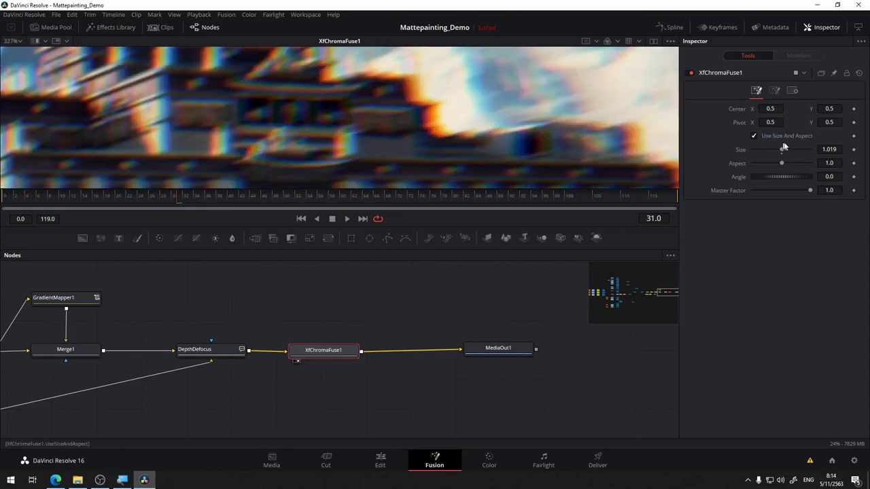
pyautogui.doubleClick(835, 150)
pyautogui.press('Tab')
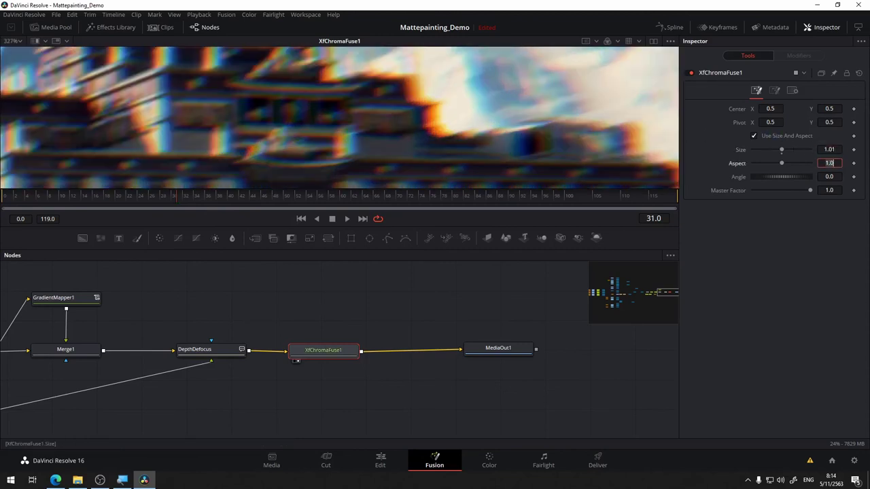
pyautogui.doubleClick(834, 149)
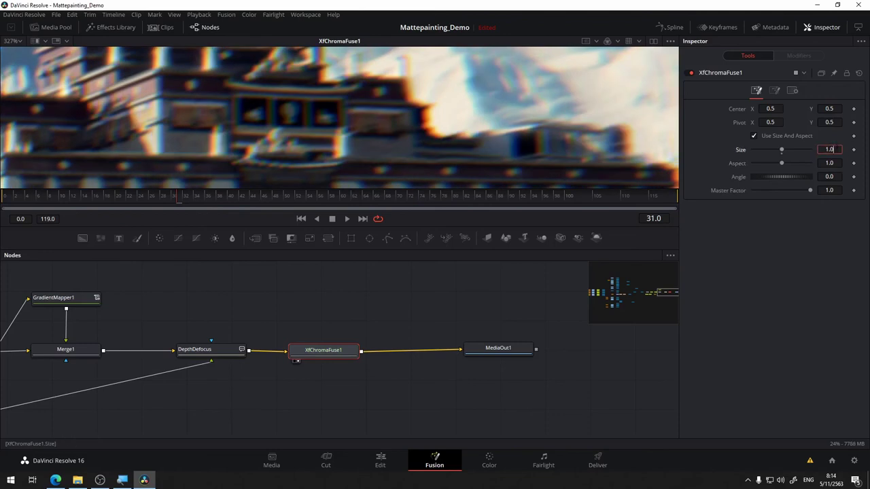
pyautogui.write('5')
pyautogui.press('Tab')
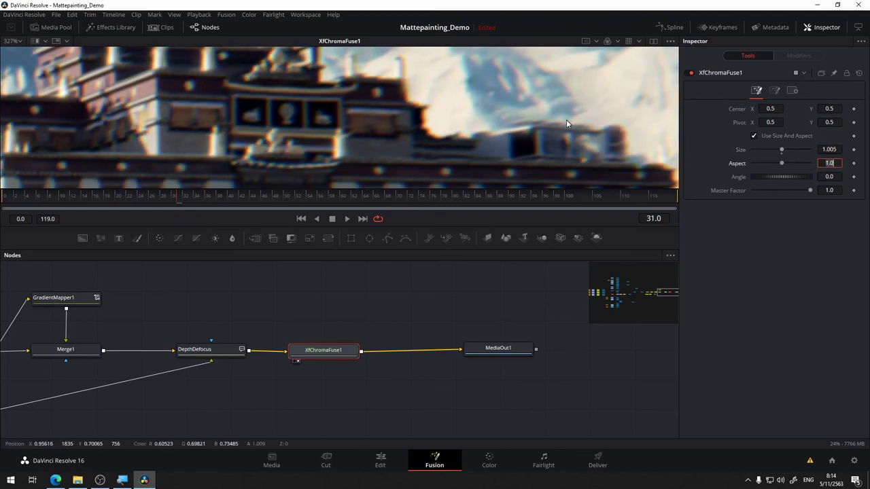
# Compare the monastery rooftops with XfChromaFuse1 disabled and enabled, leaving the node enabled
pyautogui.scroll(-1, 566, 120)
pyautogui.scroll(-1, 566, 119)
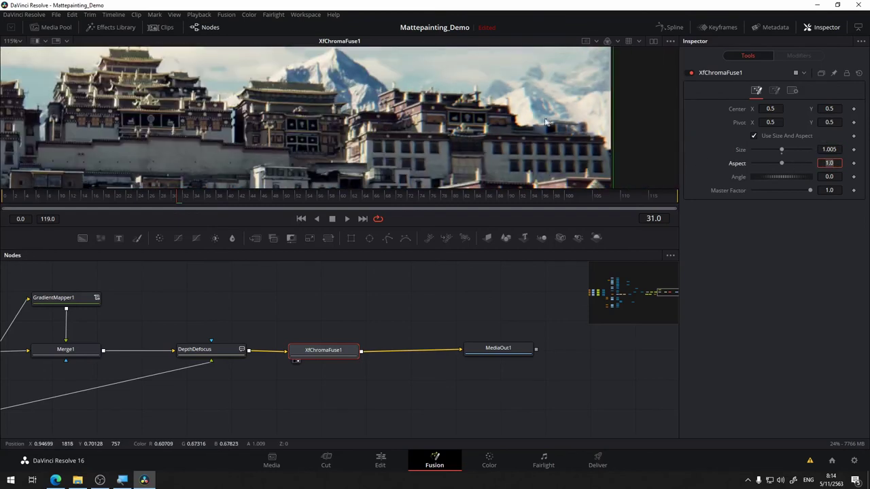
pyautogui.click(324, 351)
pyautogui.moveTo(324, 352); pyautogui.dragTo(326, 351)
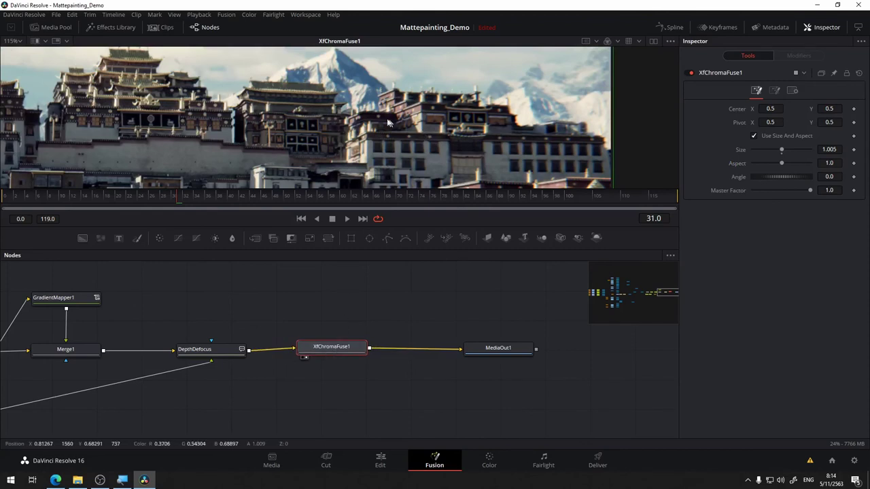
pyautogui.scroll(4, 387, 122)
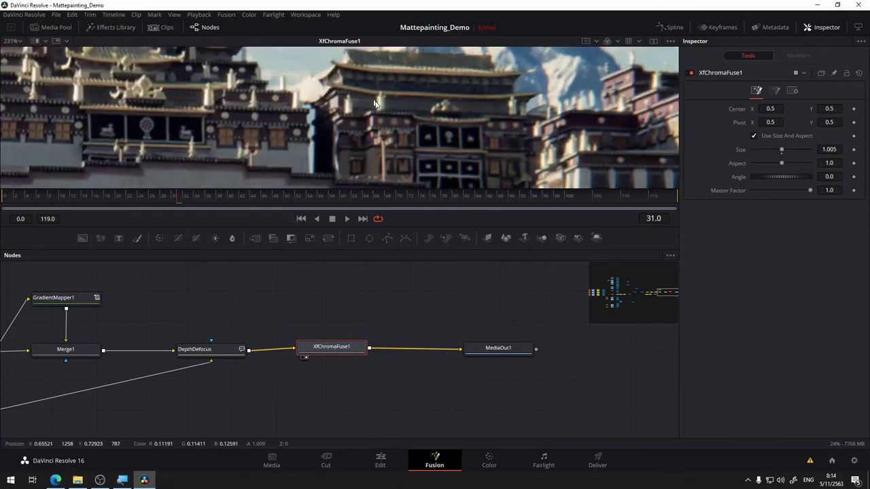
pyautogui.click(690, 73)
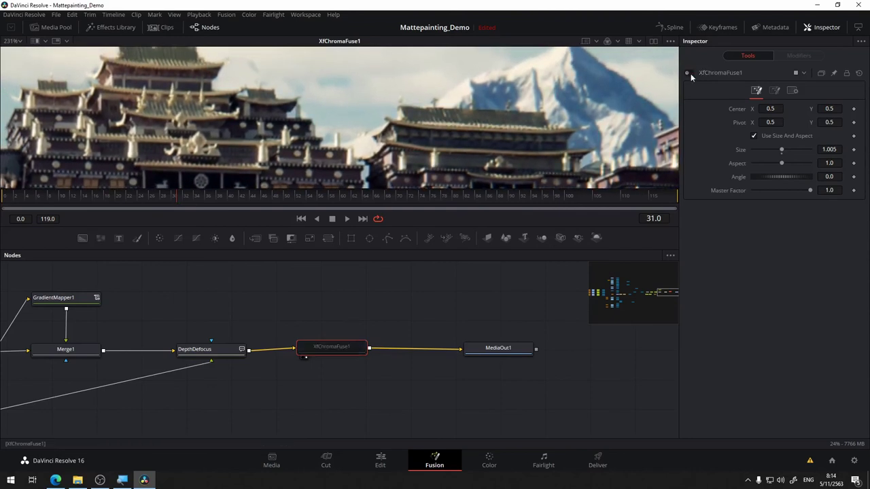
pyautogui.click(690, 73)
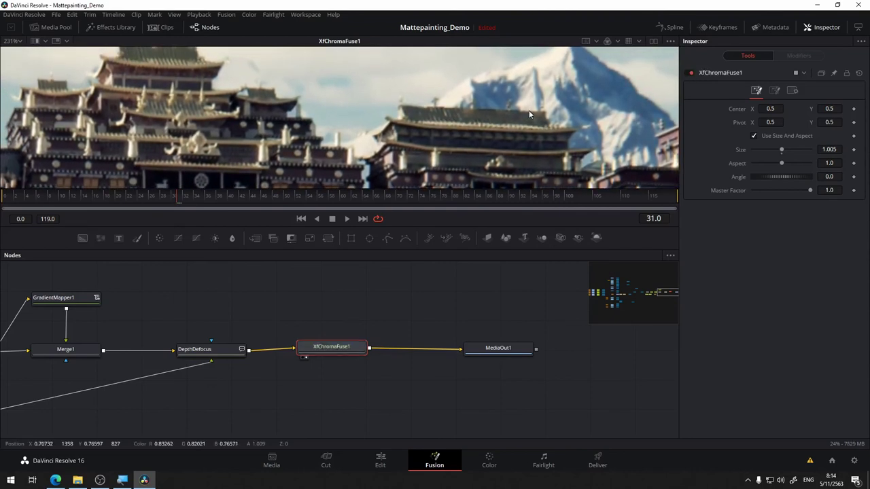
pyautogui.scroll(-4, 528, 112)
pyautogui.scroll(-5, 509, 155)
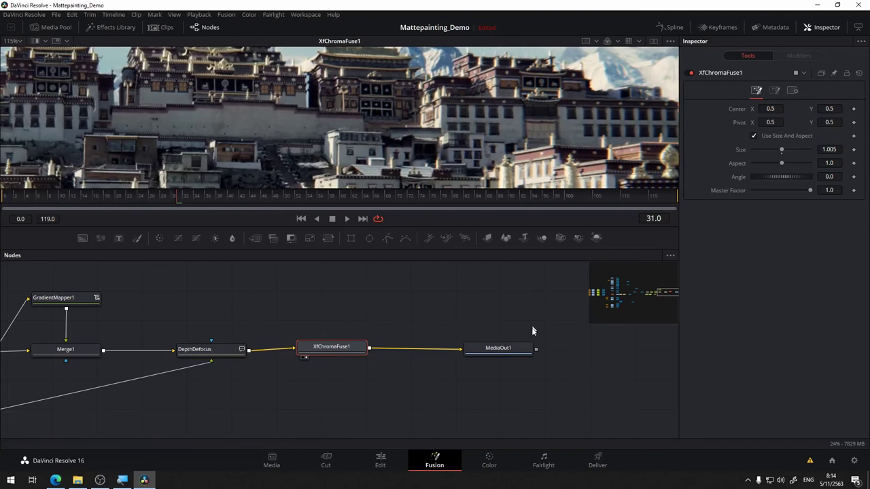
# Move MediaOut1 farther along the node graph and insert a Film Grain node between XfChromaFuse1 and MediaOut1
pyautogui.moveTo(532, 354); pyautogui.dragTo(609, 354)
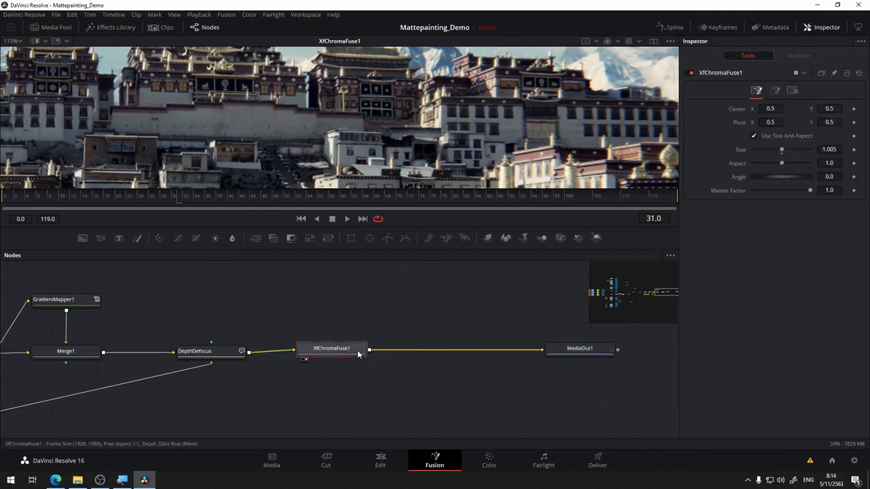
pyautogui.hotkey('shift', 'space')
pyautogui.write('fil')
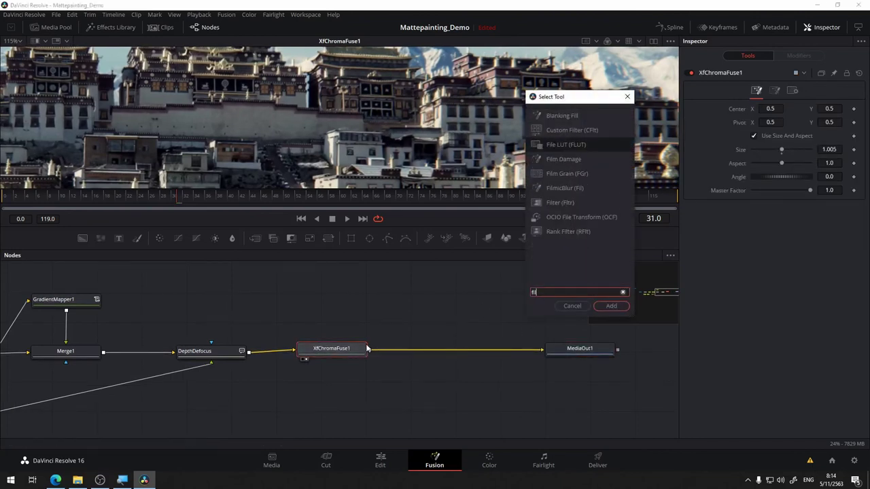
pyautogui.press('BackSpace')
pyautogui.write('m')
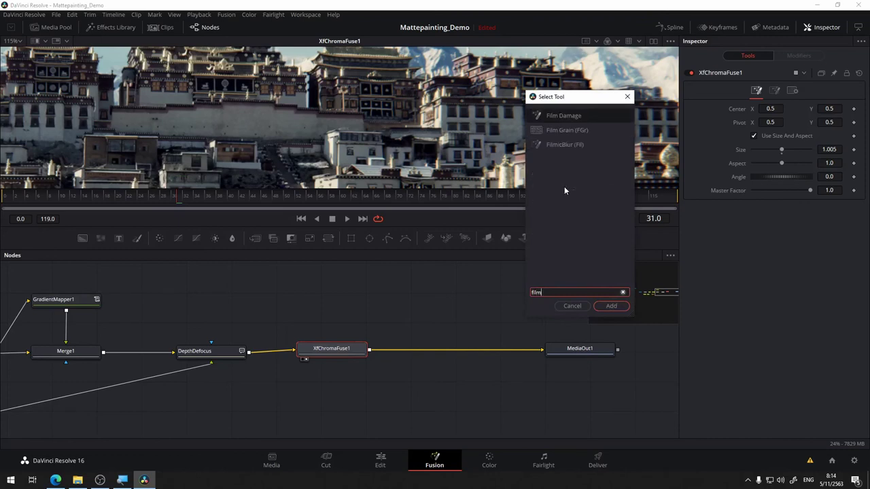
pyautogui.click(576, 131)
pyautogui.click(611, 305)
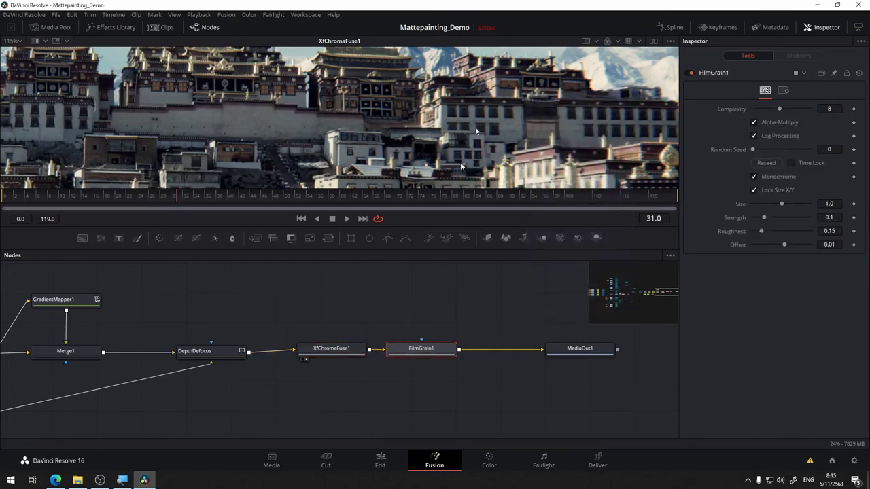
# Display the FilmGrain1 output in the viewer, framed closely on the rooftops and sky
pyautogui.scroll(-3, 605, 102)
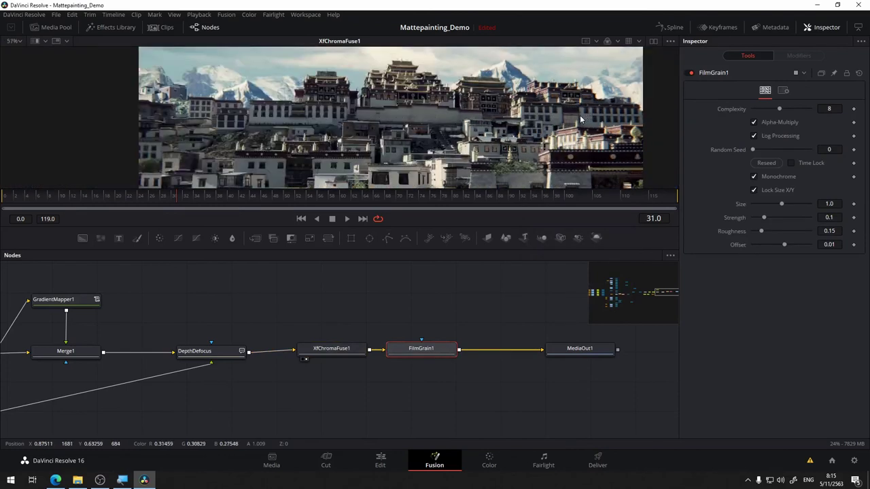
pyautogui.scroll(3, 553, 97)
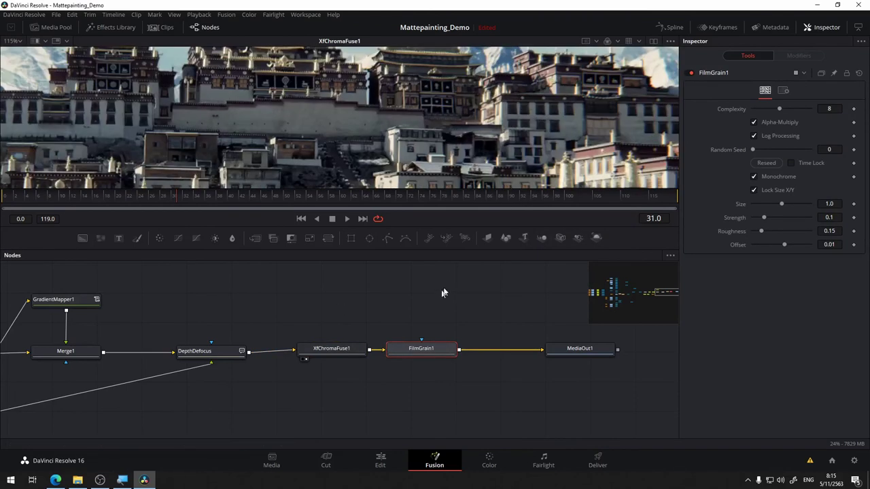
pyautogui.scroll(5, 561, 100)
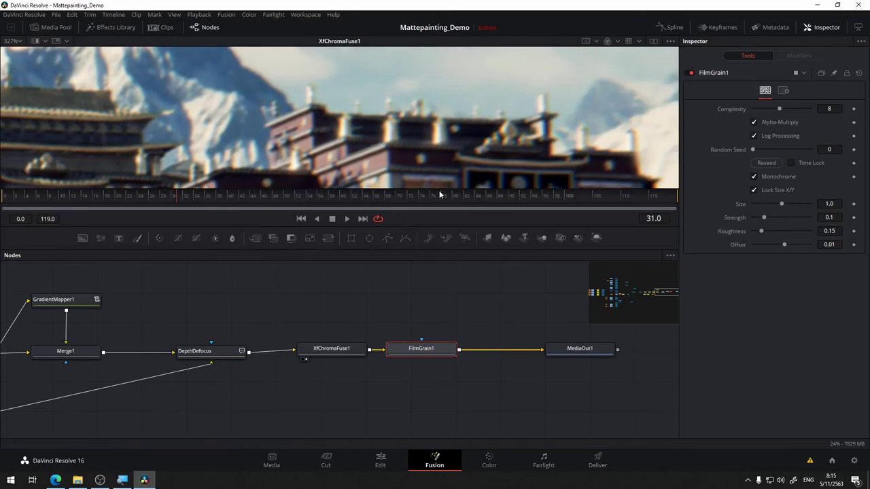
pyautogui.moveTo(469, 154); pyautogui.dragTo(494, 117)
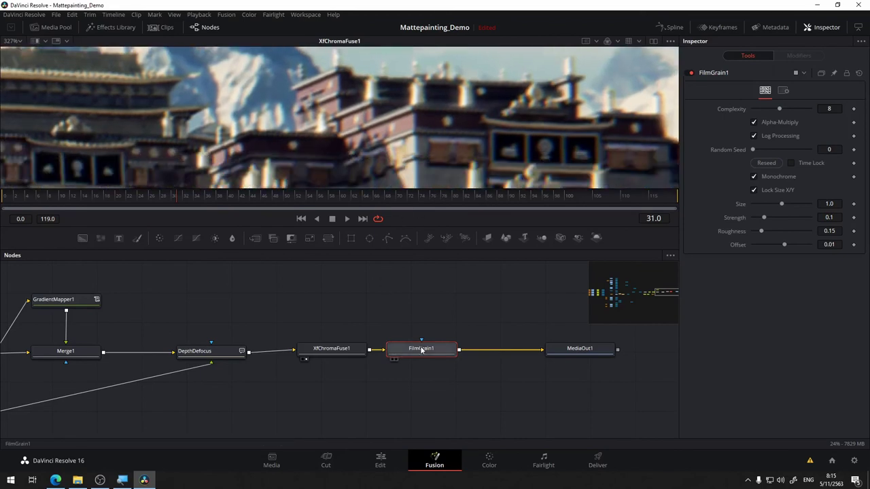
pyautogui.press('1')
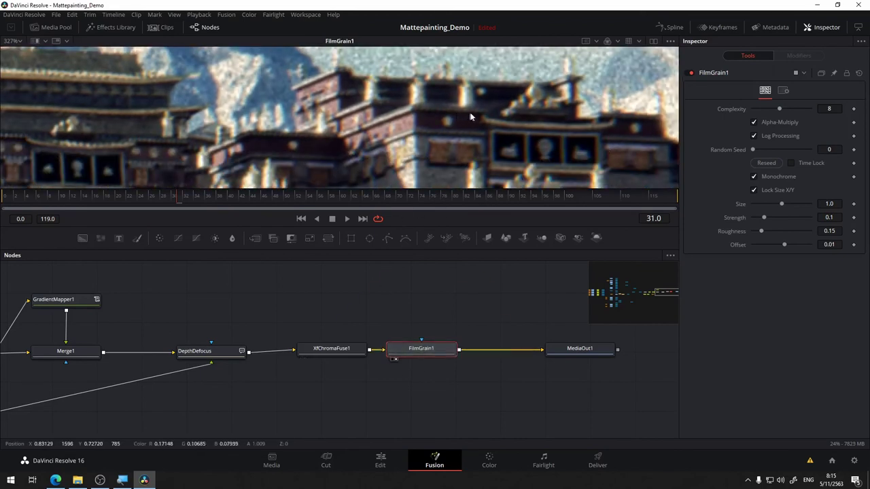
pyautogui.moveTo(469, 128); pyautogui.dragTo(426, 164)
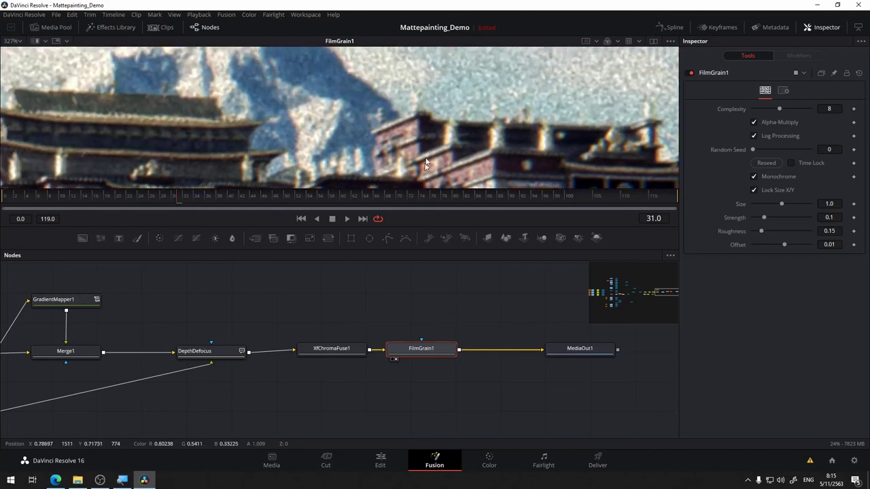
# Turn off Monochrome for FilmGrain1 and set its Master Size to 0.15
pyautogui.click(754, 178)
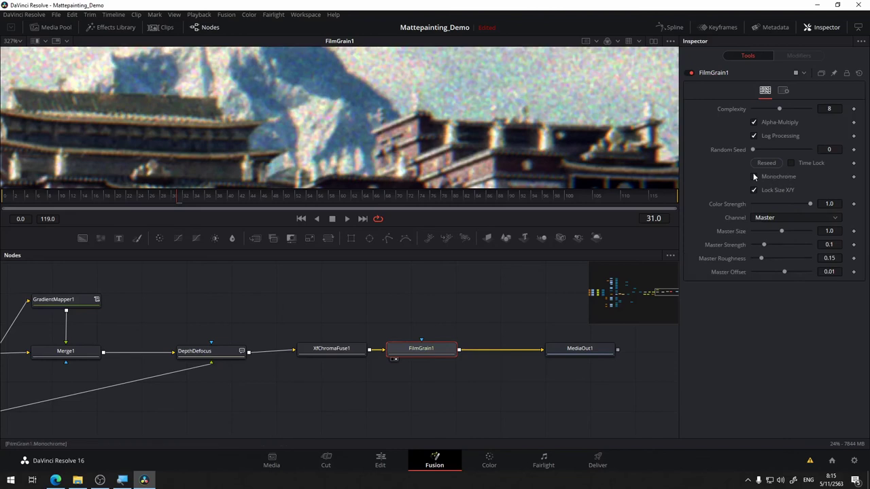
pyautogui.click(832, 231)
pyautogui.write('0.15')
pyautogui.press('Tab')
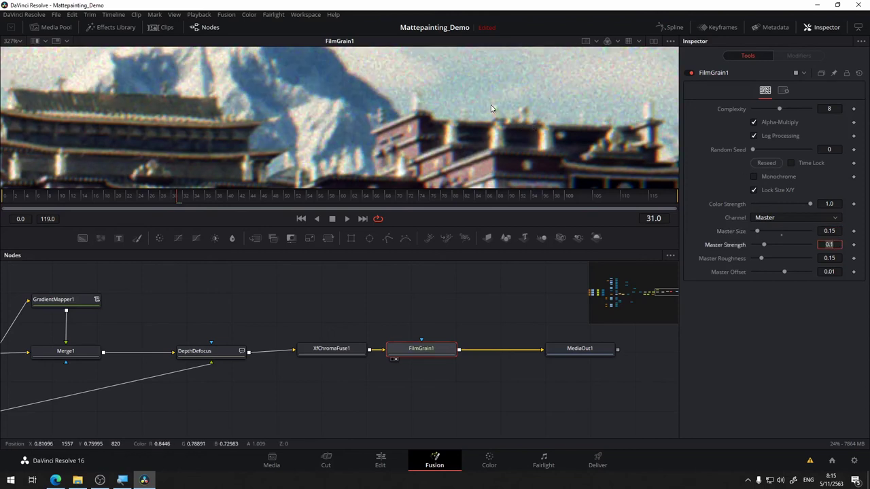
# Set the Master Strength of FilmGrain1 to 0.01
pyautogui.scroll(-5, 491, 108)
pyautogui.scroll(4, 579, 103)
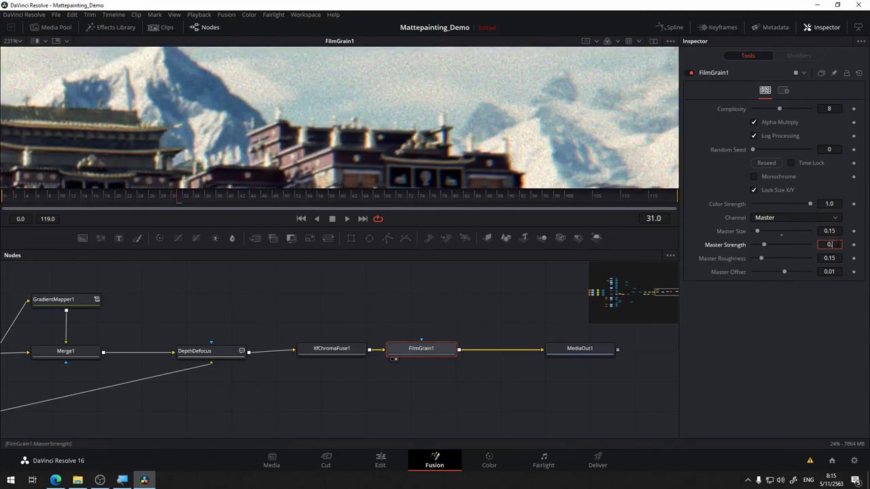
pyautogui.press('Tab')
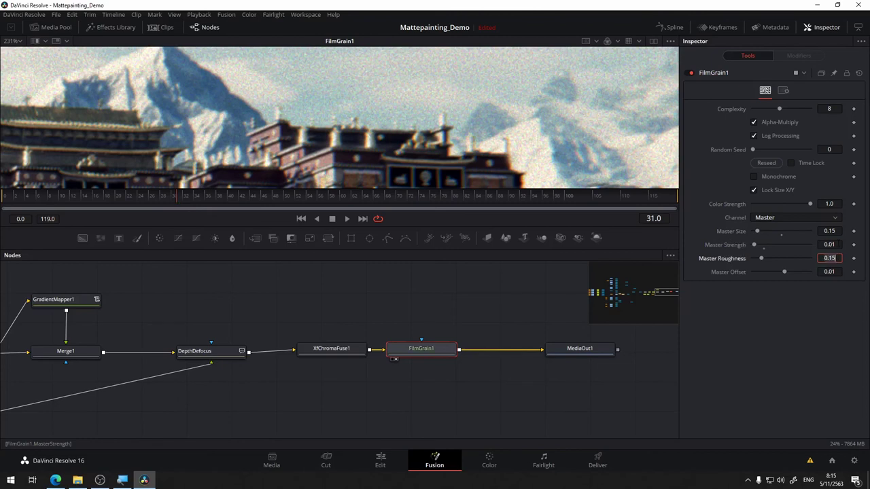
# Compare a close-up of the sky and mountains with FilmGrain1 disabled and enabled, leaving the node enabled
pyautogui.scroll(2, 527, 114)
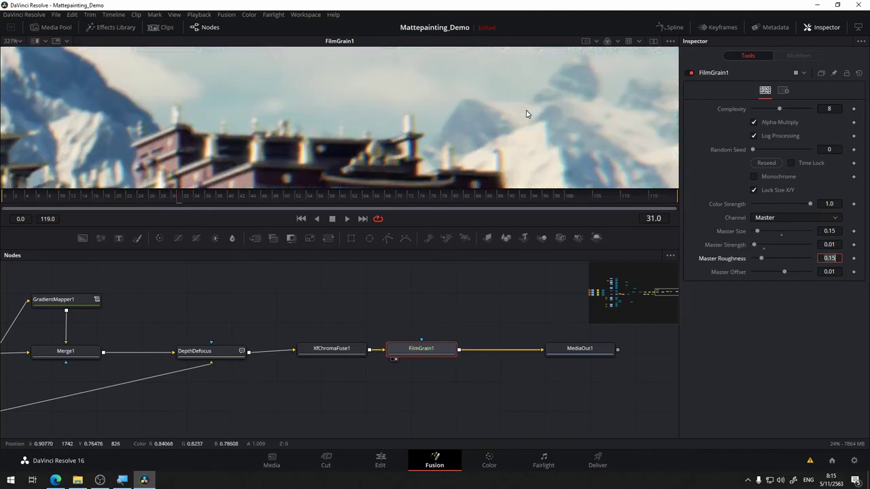
pyautogui.scroll(3, 645, 88)
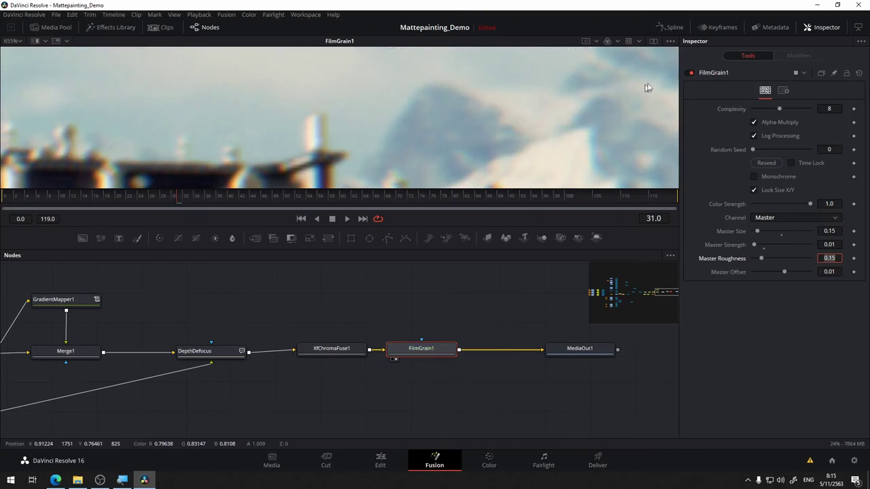
pyautogui.click(690, 73)
pyautogui.click(690, 73)
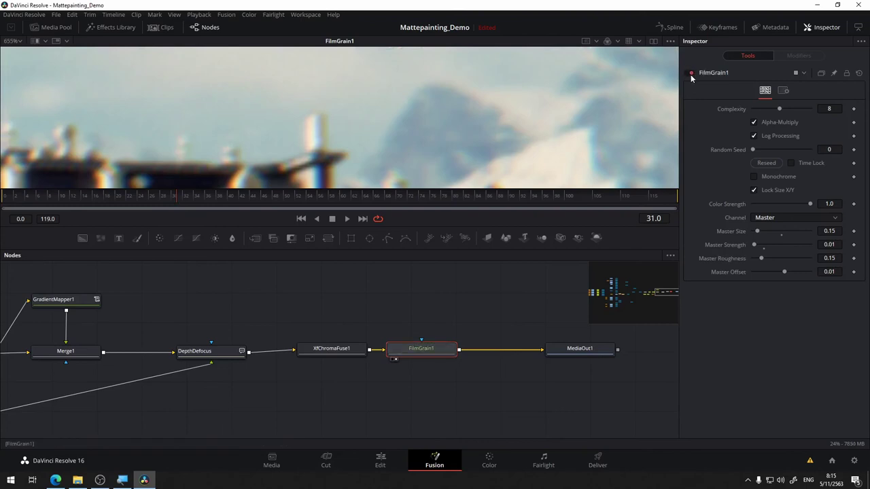
pyautogui.click(690, 74)
pyautogui.click(690, 74)
pyautogui.click(690, 74)
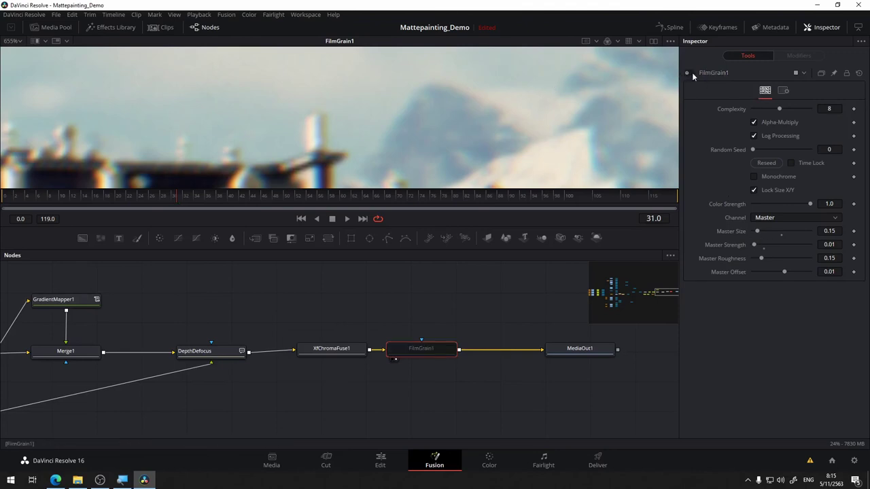
pyautogui.click(690, 73)
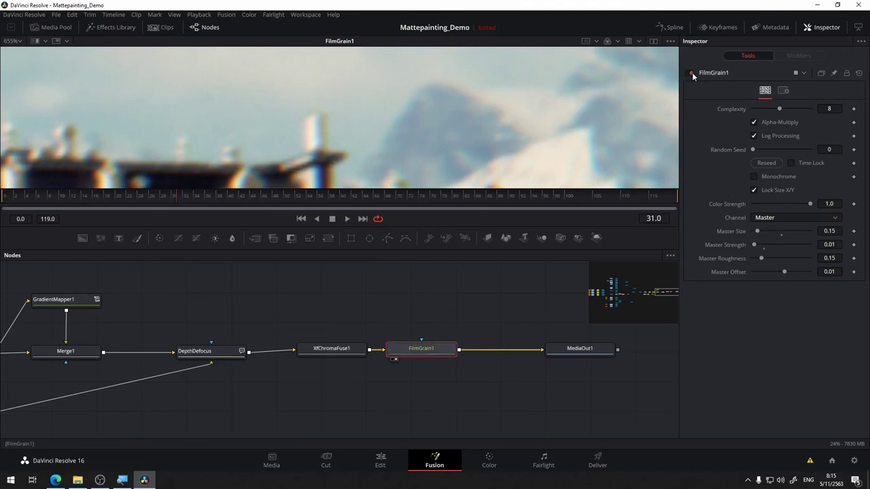
# Set the Master Strength of FilmGrain1 to 0.03
pyautogui.click(835, 244)
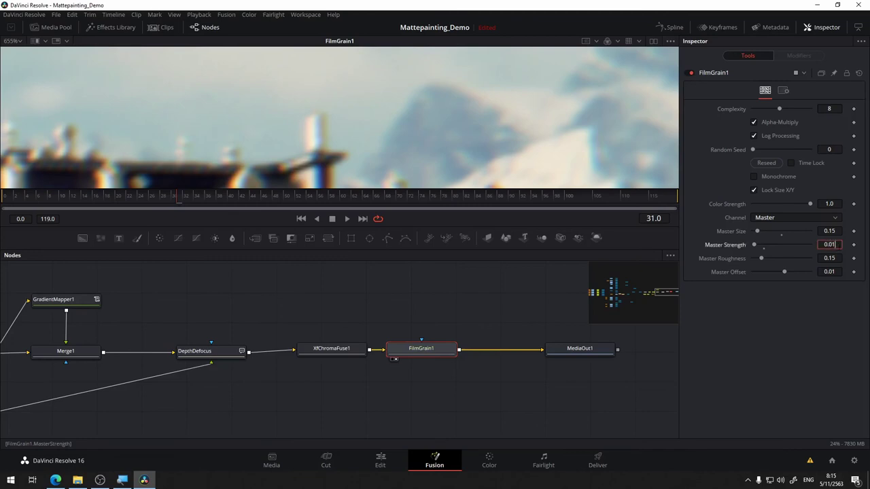
pyautogui.write('0.03')
pyautogui.press('Tab')
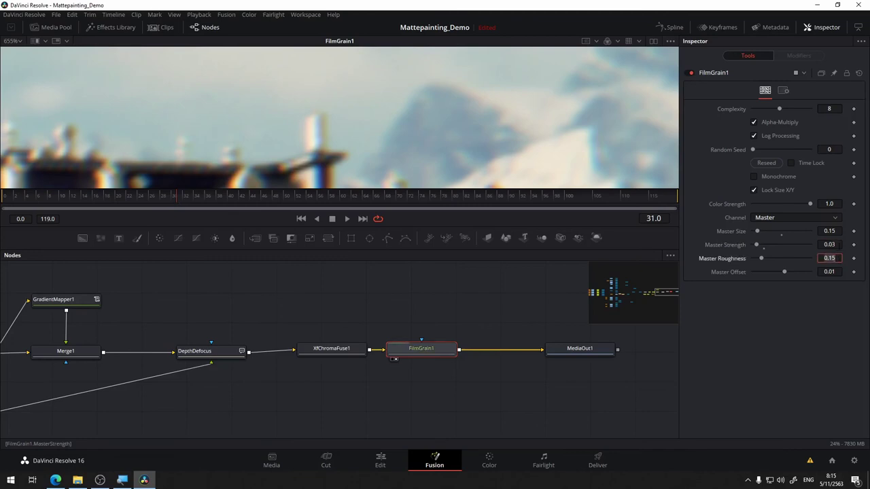
# Set the Master Strength of FilmGrain1 to 0.02 and check the grain over the mountains
pyautogui.click(830, 244)
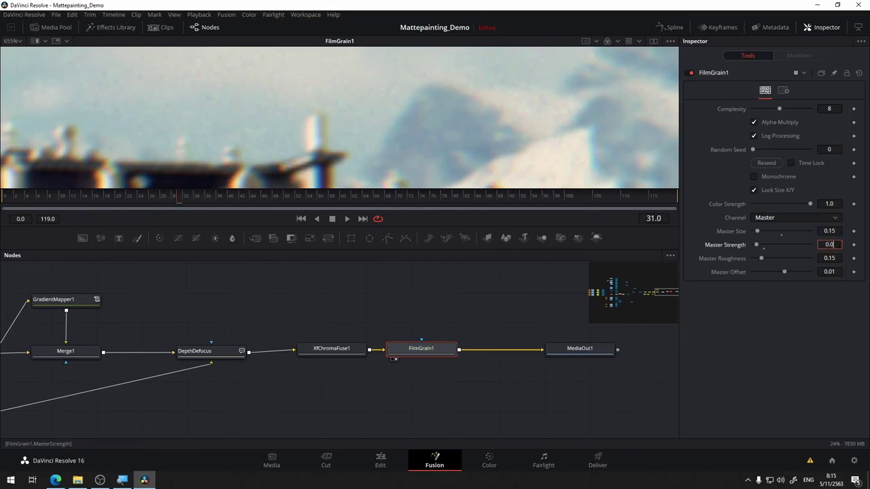
pyautogui.write('2')
pyautogui.press('Tab')
pyautogui.scroll(-10, 473, 96)
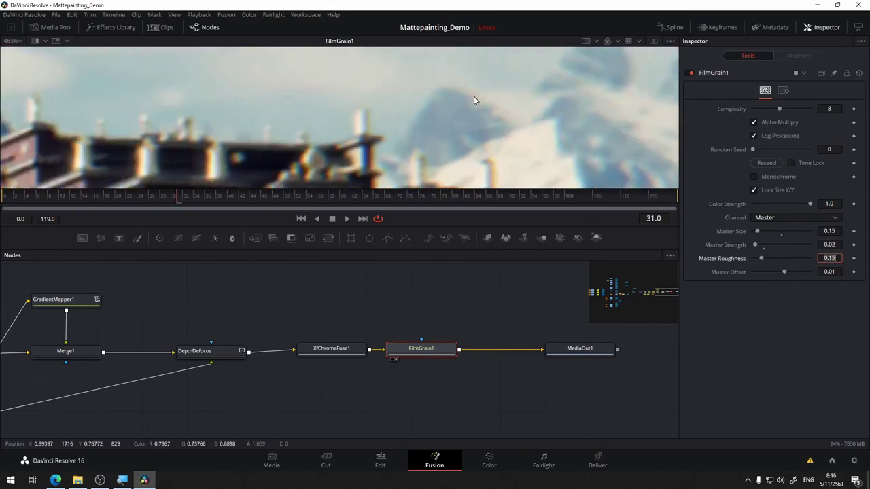
pyautogui.scroll(4, 360, 87)
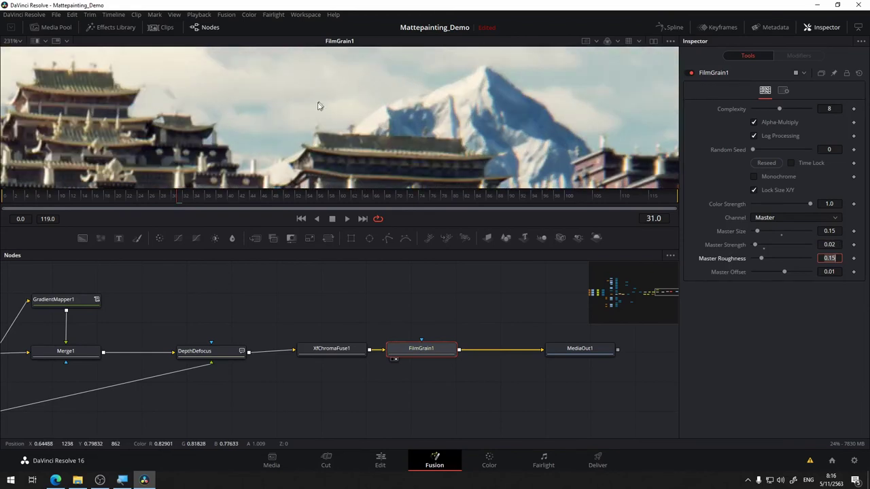
# Set the Master Size of FilmGrain1 to 0.1 and compare the mountain close-up with the node disabled and enabled
pyautogui.click(829, 231)
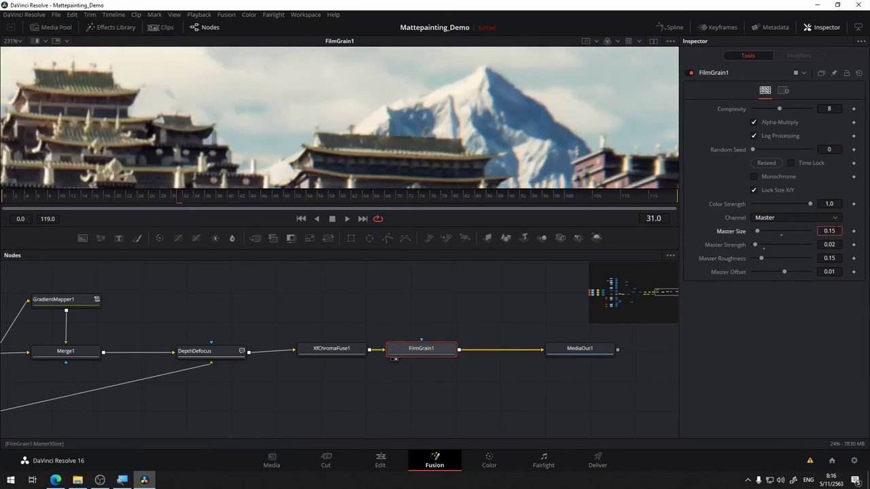
pyautogui.press('Tab')
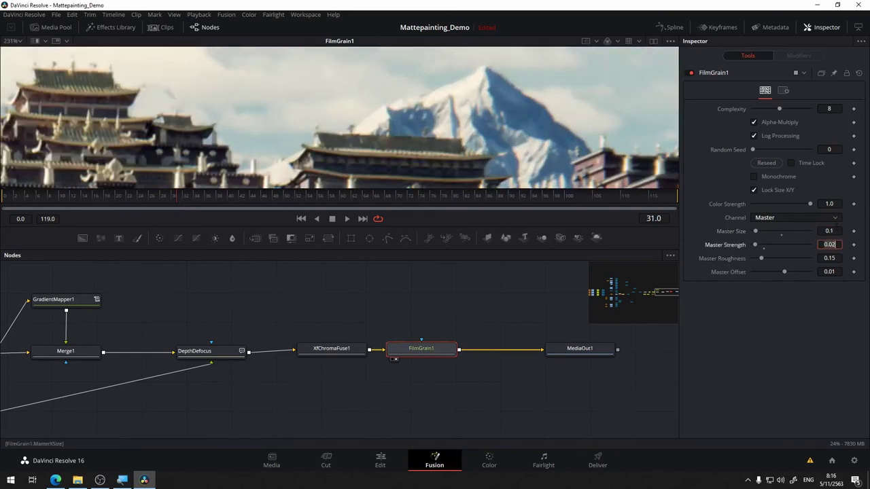
pyautogui.scroll(-4, 372, 103)
pyautogui.scroll(4, 371, 103)
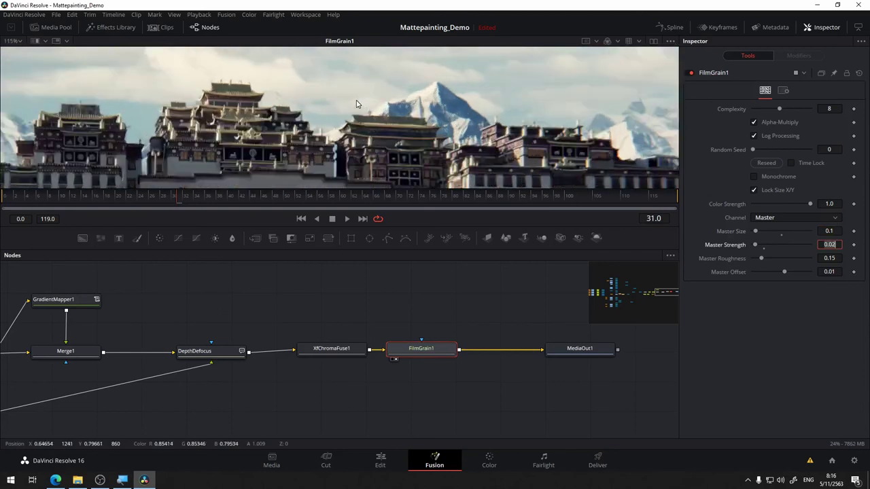
pyautogui.scroll(3, 598, 109)
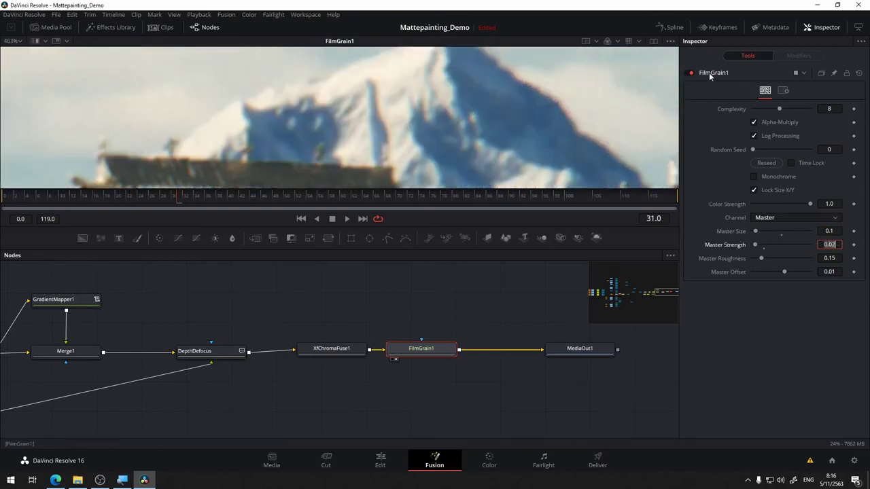
pyautogui.click(692, 73)
pyautogui.click(691, 73)
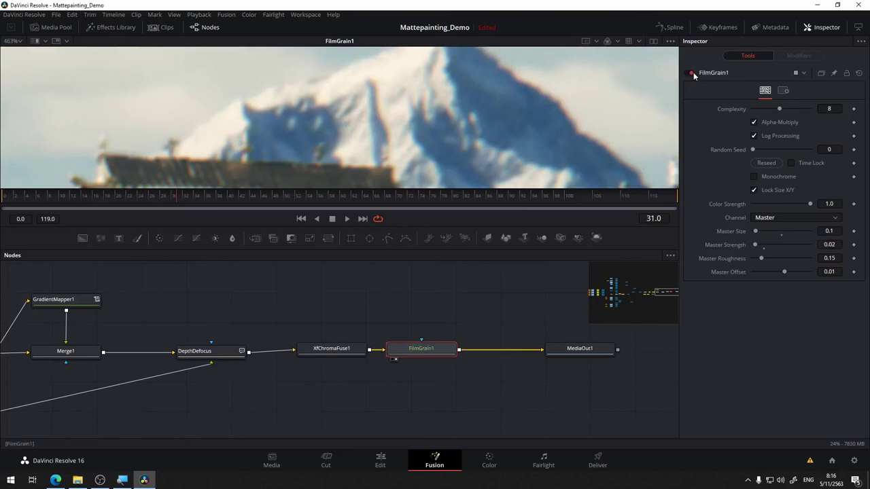
# Reduce the Master Strength of FilmGrain1 to 0.01 and check the grain from close-up to the full frame
pyautogui.click(837, 244)
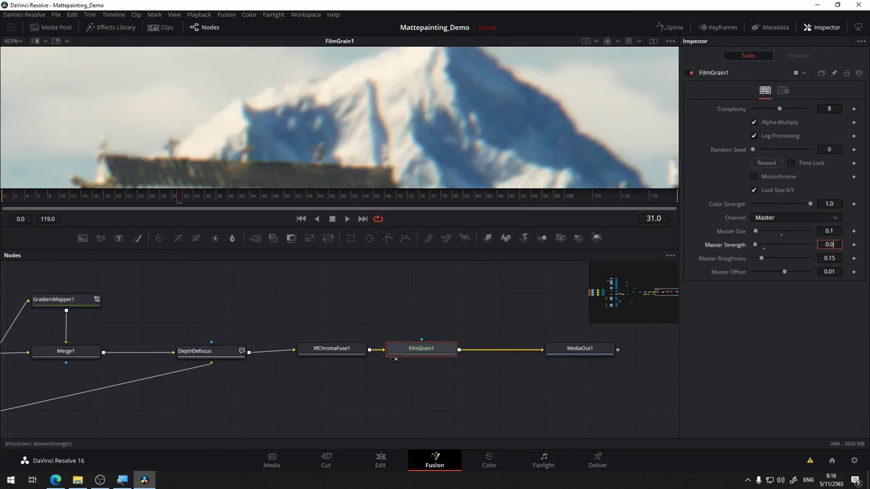
pyautogui.write('1')
pyautogui.press('Tab')
pyautogui.scroll(-6, 476, 127)
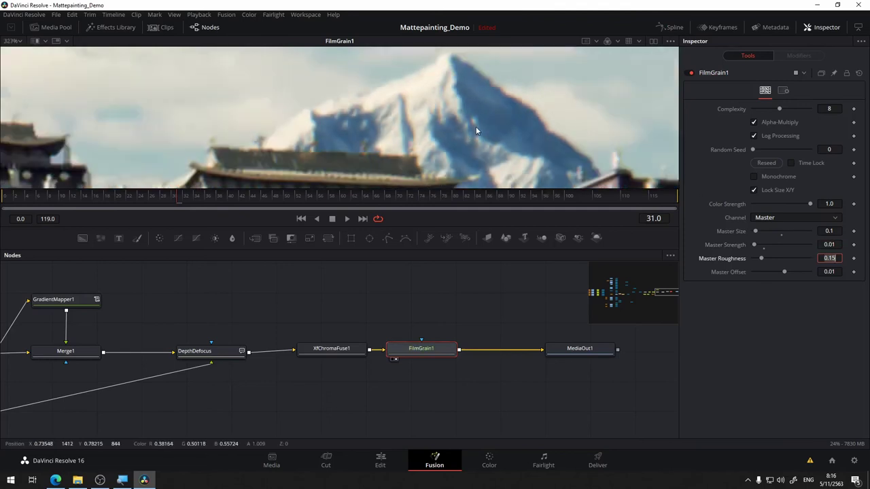
pyautogui.scroll(-3, 448, 95)
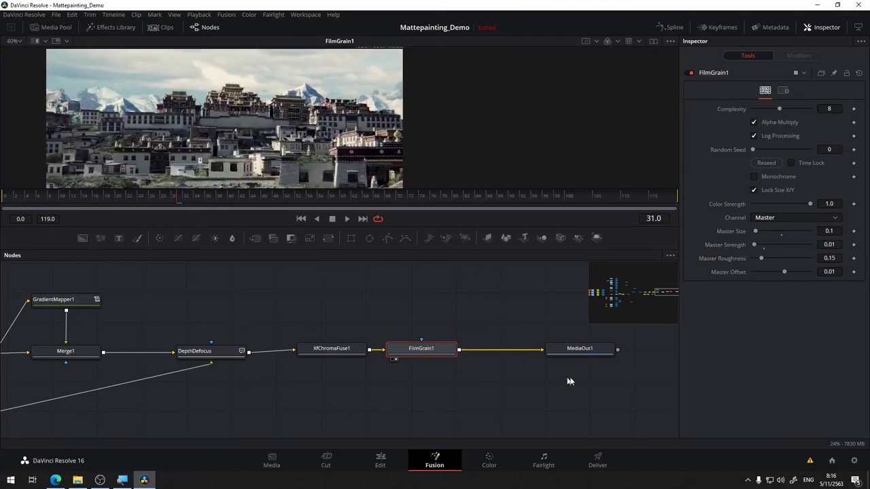
# Move MediaOut1 farther away from FilmGrain1 to make room for more nodes between them
pyautogui.moveTo(596, 352); pyautogui.dragTo(661, 353)
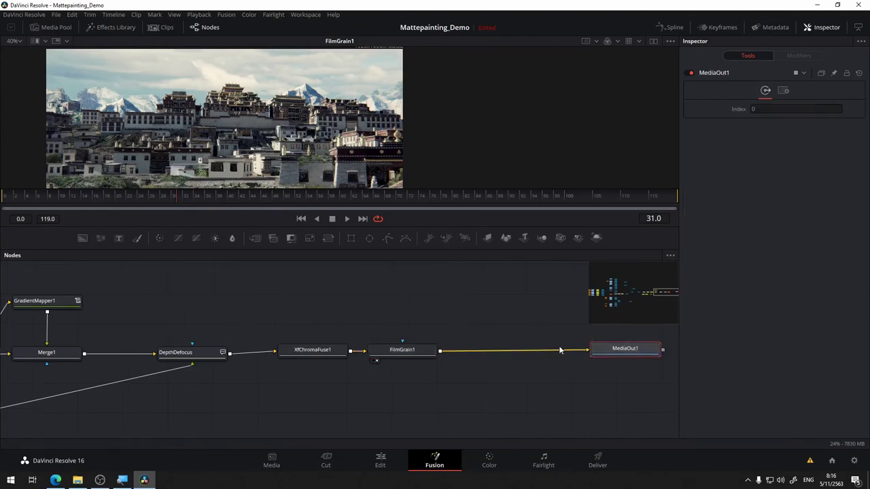
pyautogui.moveTo(515, 391); pyautogui.dragTo(307, 358)
pyautogui.moveTo(416, 315); pyautogui.dragTo(443, 316)
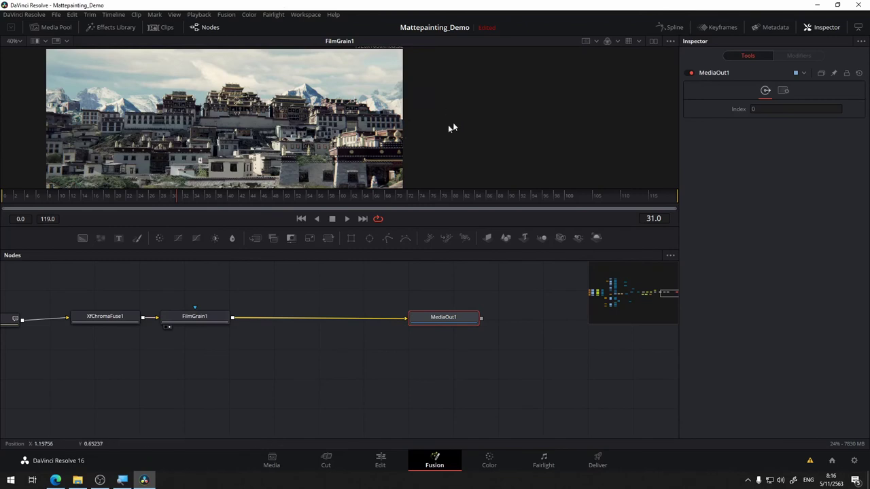
# Adjust the middle point of the ColorCurves1 curve to about In 0.564 and Out 0.685
pyautogui.scroll(-2, 389, 134)
pyautogui.moveTo(385, 134); pyautogui.dragTo(411, 90)
pyautogui.scroll(3, 411, 92)
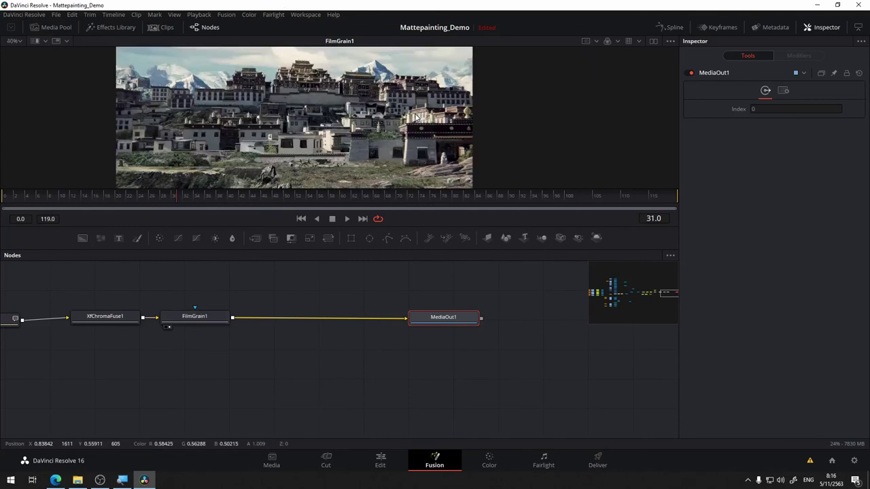
pyautogui.scroll(-1, 417, 117)
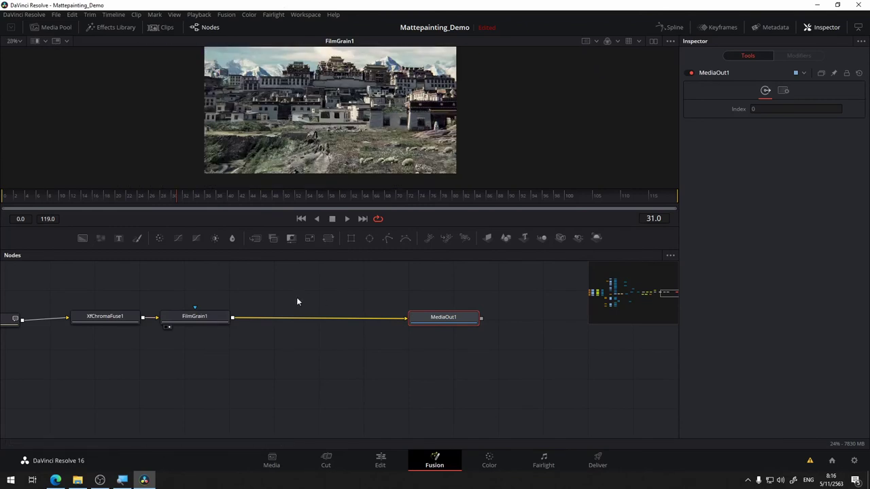
pyautogui.moveTo(297, 301); pyautogui.dragTo(571, 271)
pyautogui.moveTo(211, 338); pyautogui.dragTo(357, 353)
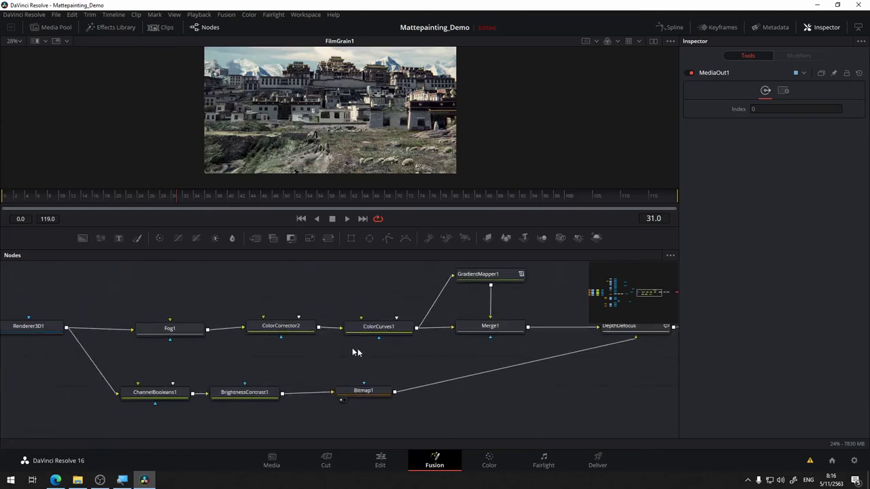
pyautogui.click(304, 321)
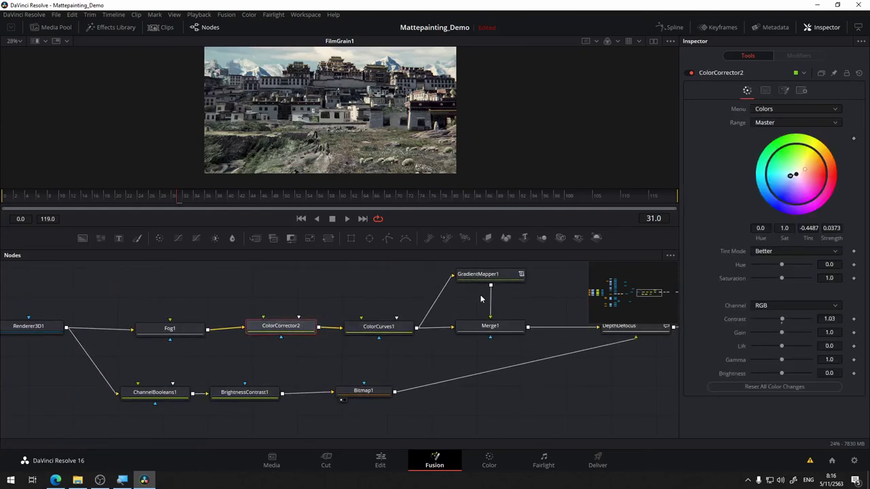
pyautogui.click(383, 330)
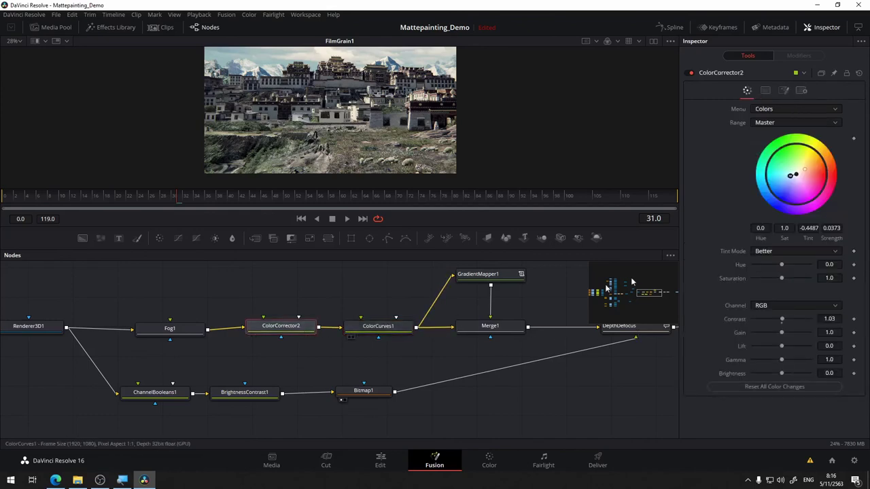
pyautogui.moveTo(798, 181); pyautogui.dragTo(800, 185)
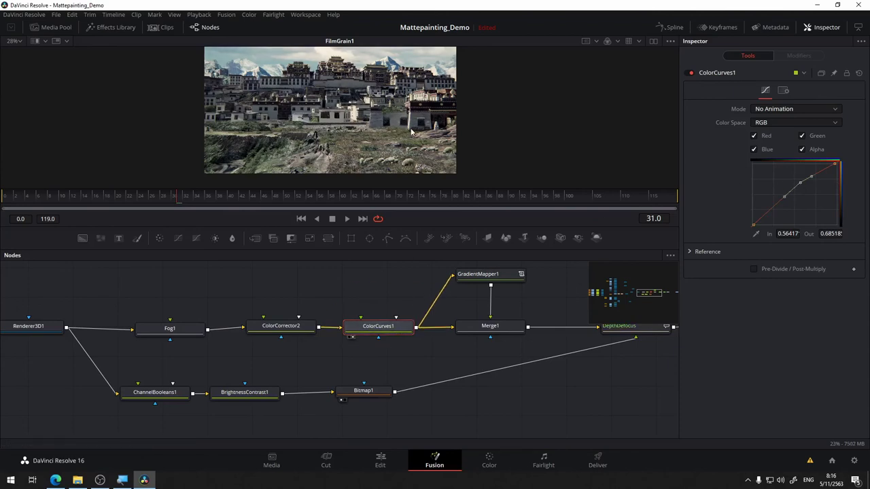
# Compare the outputs of ColorCurves1, Merge1 and FilmGrain1 in the viewer, examining the buildings and foreground
pyautogui.press('1')
pyautogui.scroll(5, 376, 127)
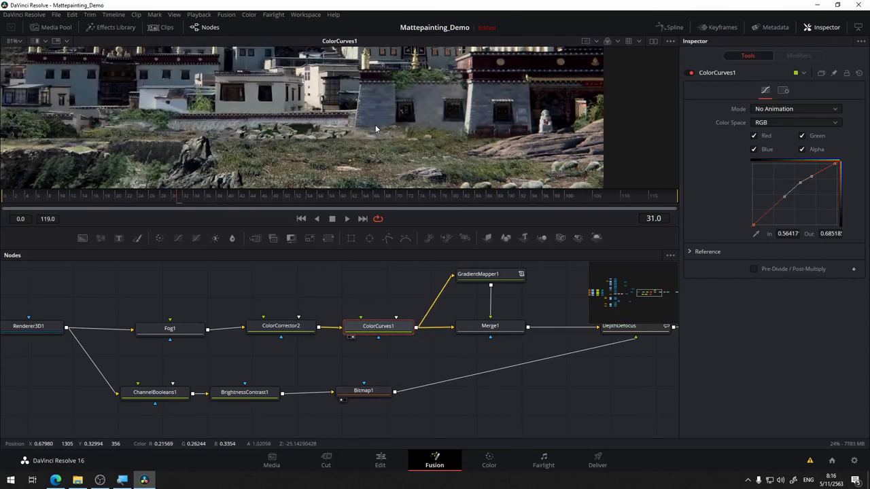
pyautogui.moveTo(382, 127); pyautogui.dragTo(410, 138)
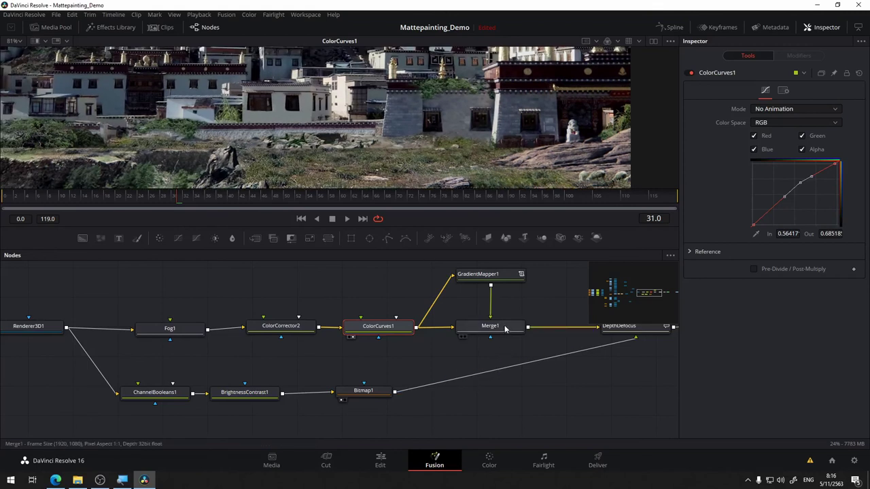
pyautogui.press('1')
pyautogui.scroll(-3, 401, 117)
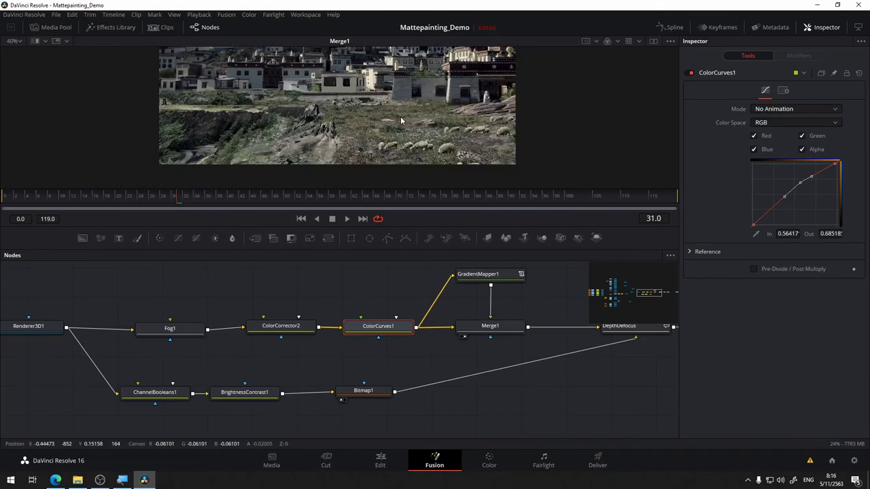
pyautogui.scroll(-2, 400, 117)
pyautogui.moveTo(370, 297); pyautogui.dragTo(313, 340)
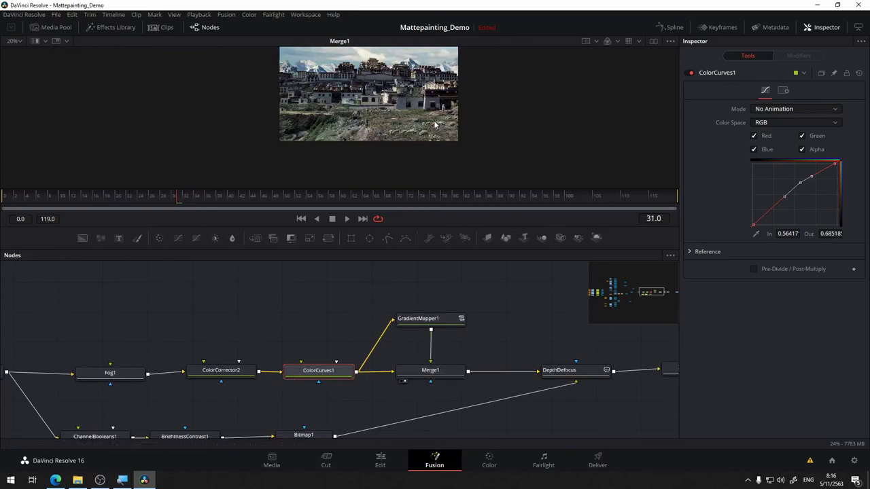
pyautogui.moveTo(507, 305); pyautogui.dragTo(277, 327)
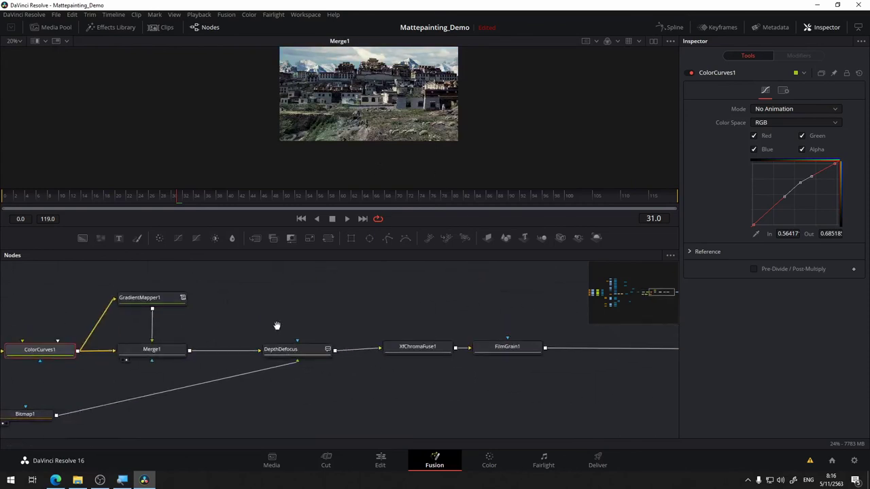
pyautogui.hscroll(4, 306, 323)
pyautogui.moveTo(426, 344); pyautogui.dragTo(439, 102)
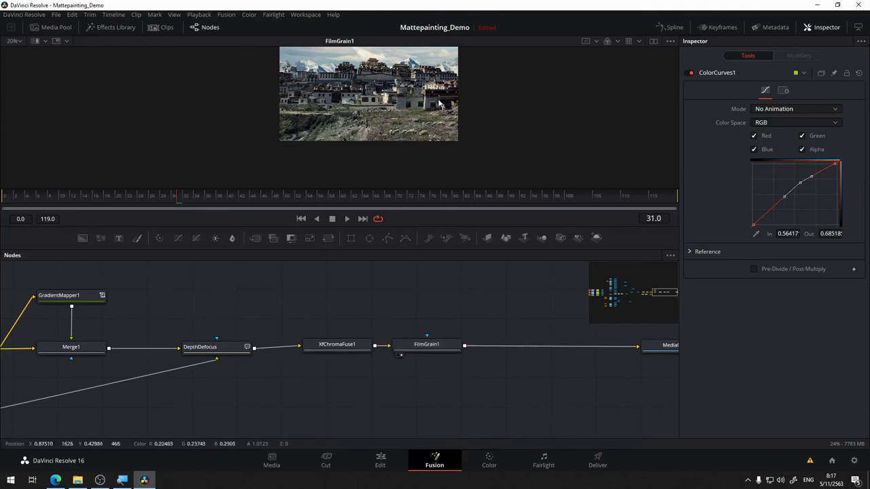
pyautogui.scroll(8, 439, 103)
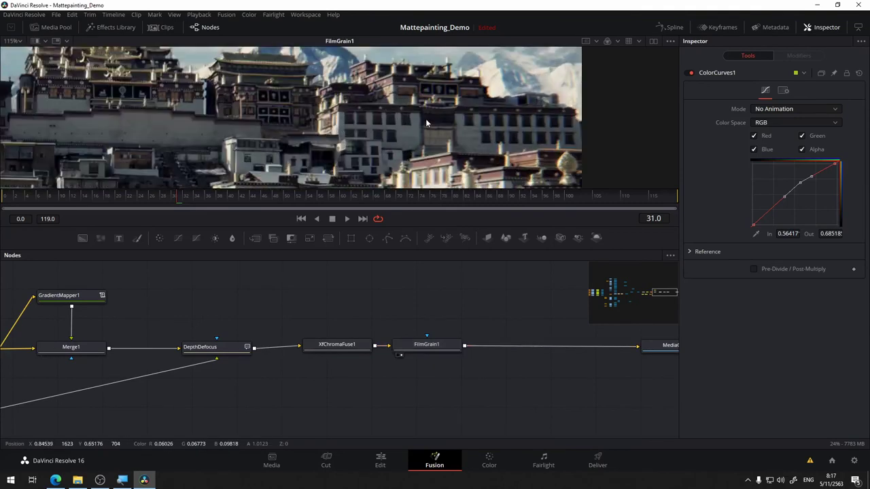
# Add a solid black Background node above the FilmGrain1 node
pyautogui.moveTo(479, 326); pyautogui.dragTo(376, 270)
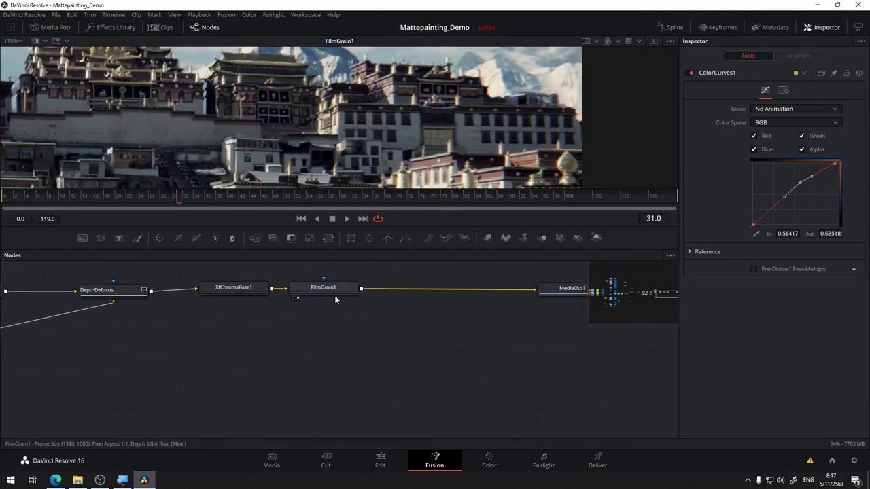
pyautogui.click(324, 288)
pyautogui.moveTo(432, 344); pyautogui.dragTo(411, 374)
pyautogui.moveTo(391, 296); pyautogui.dragTo(373, 345)
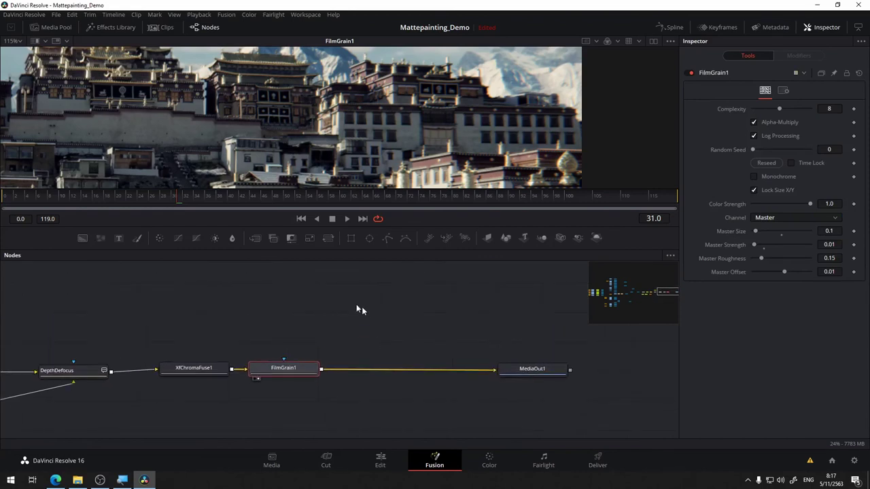
pyautogui.moveTo(82, 238); pyautogui.dragTo(291, 309)
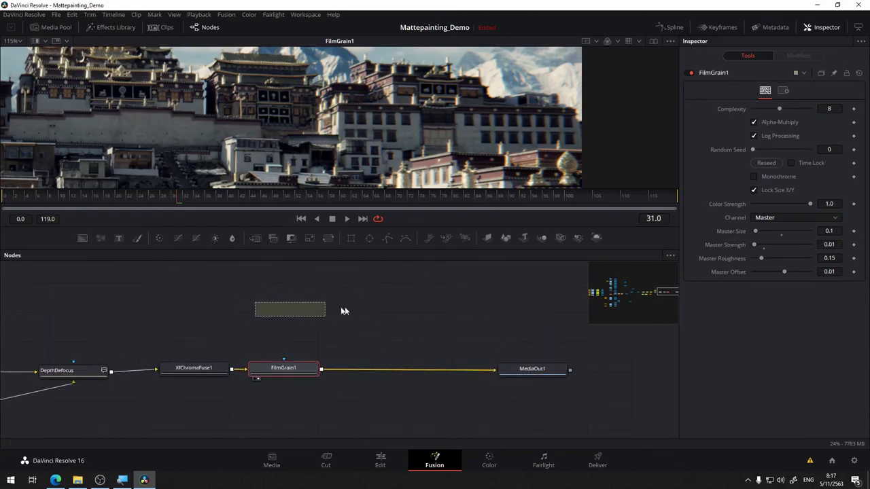
pyautogui.moveTo(344, 310); pyautogui.dragTo(342, 323)
pyautogui.moveTo(282, 335); pyautogui.dragTo(314, 327)
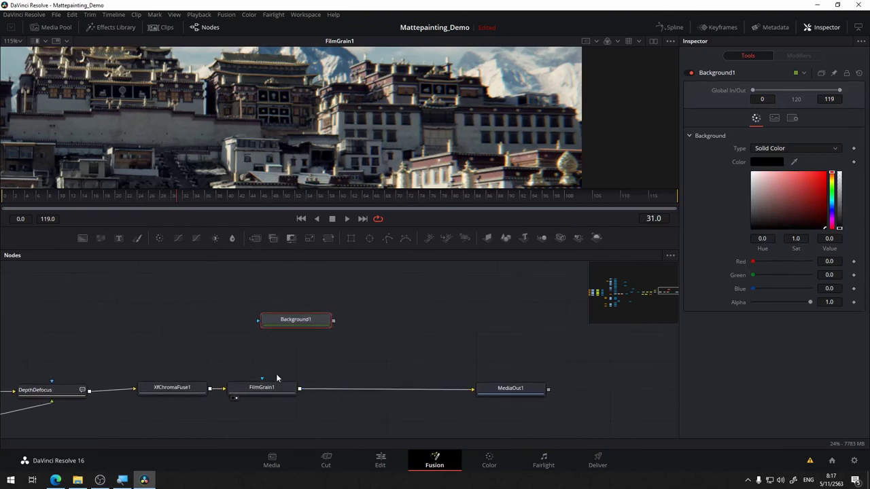
# Insert a Merge node between FilmGrain1 and MediaOut1, connect Background1 as its foreground and show the merge in the viewer
pyautogui.moveTo(260, 240); pyautogui.dragTo(375, 358)
pyautogui.moveTo(337, 329); pyautogui.dragTo(365, 329)
pyautogui.moveTo(378, 364); pyautogui.dragTo(334, 320)
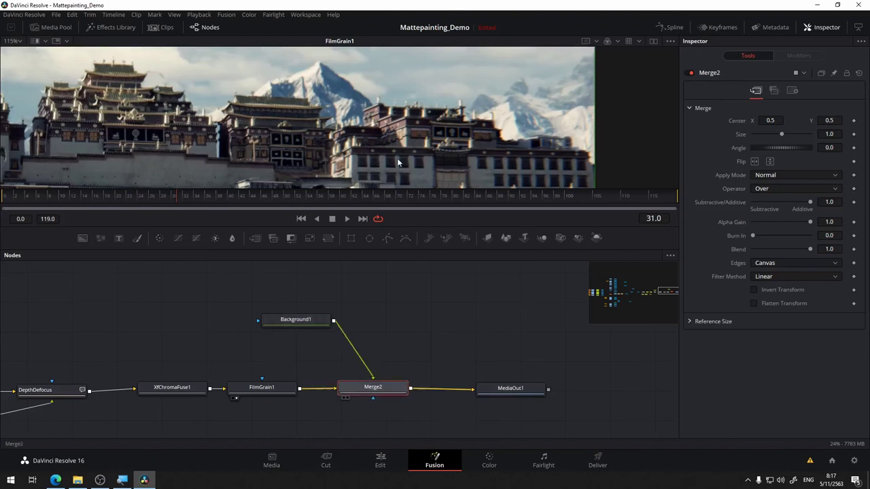
pyautogui.press('1')
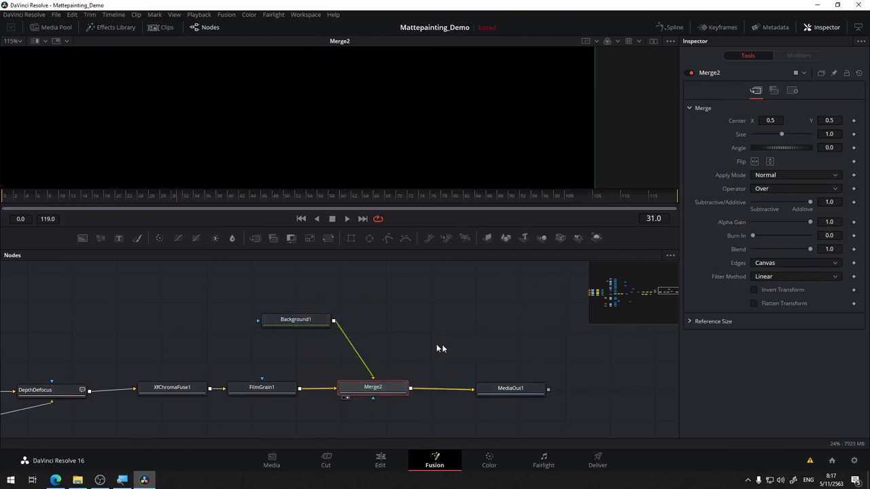
# Add an Ellipse mask node and connect it to the mask input of Background1
pyautogui.moveTo(409, 306); pyautogui.dragTo(474, 365)
pyautogui.click(416, 330)
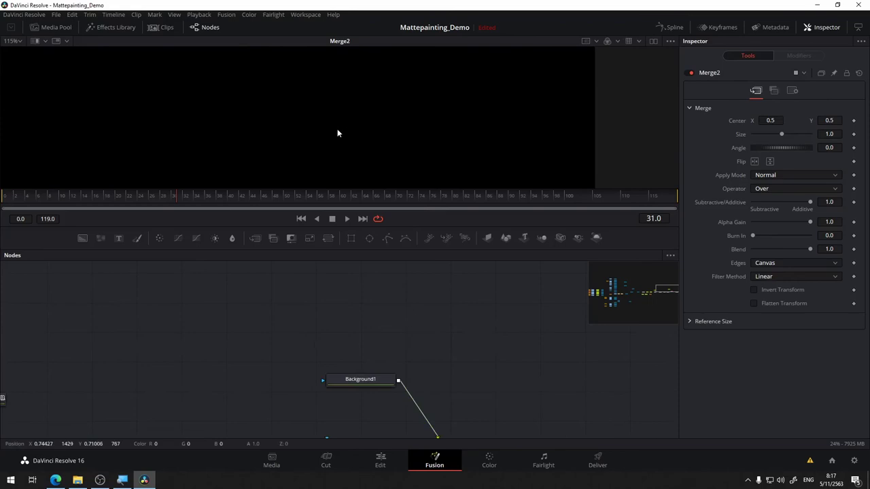
pyautogui.scroll(-4, 337, 132)
pyautogui.moveTo(482, 133); pyautogui.dragTo(530, 103)
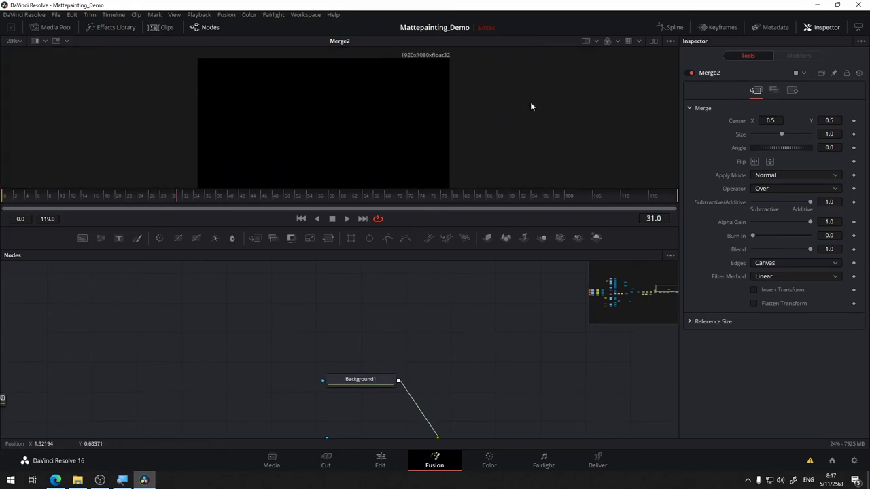
pyautogui.click(370, 239)
pyautogui.moveTo(455, 320); pyautogui.dragTo(347, 379)
pyautogui.moveTo(466, 320); pyautogui.dragTo(465, 273)
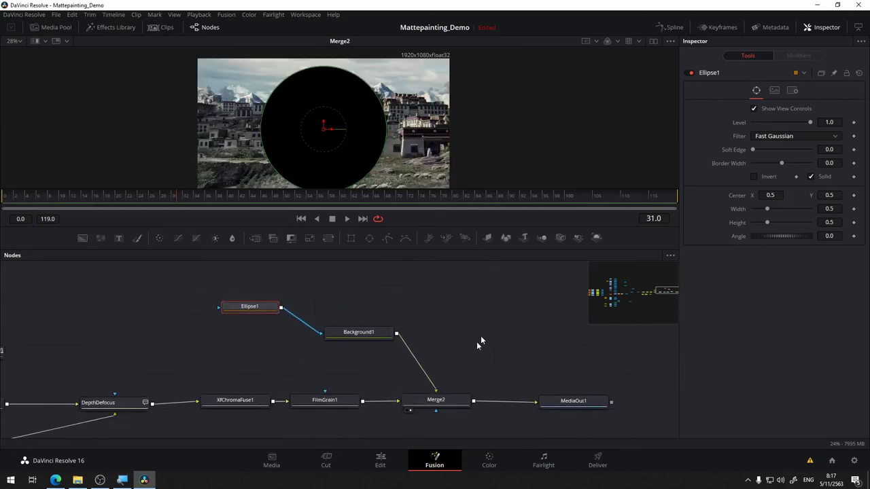
# Invert the Ellipse1 mask and stretch it to a width of about 1.04 and a height of about 0.63
pyautogui.click(754, 176)
pyautogui.scroll(2, 381, 94)
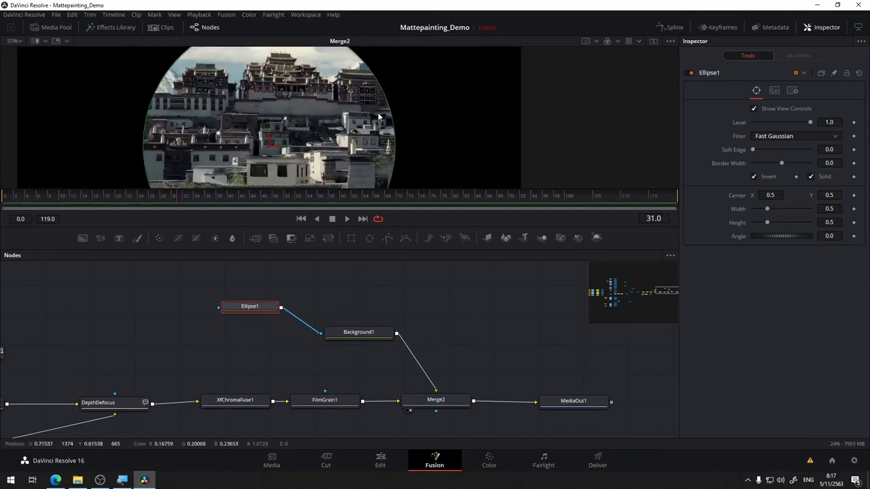
pyautogui.scroll(-2, 419, 108)
pyautogui.moveTo(477, 145); pyautogui.dragTo(495, 133)
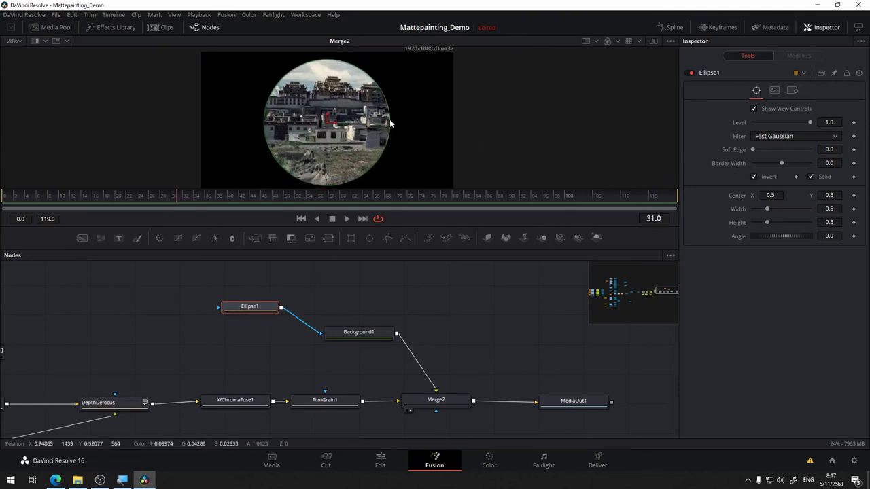
pyautogui.moveTo(388, 121); pyautogui.dragTo(547, 99)
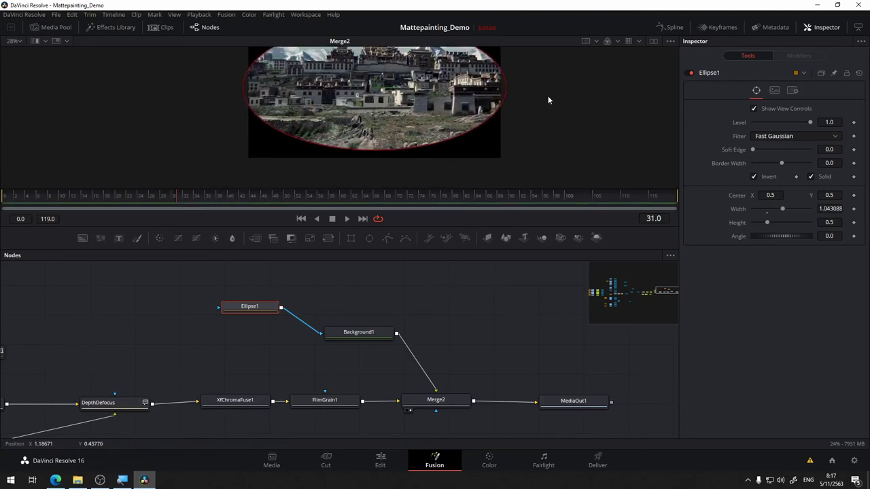
pyautogui.moveTo(380, 149); pyautogui.dragTo(381, 166)
pyautogui.scroll(2, 547, 156)
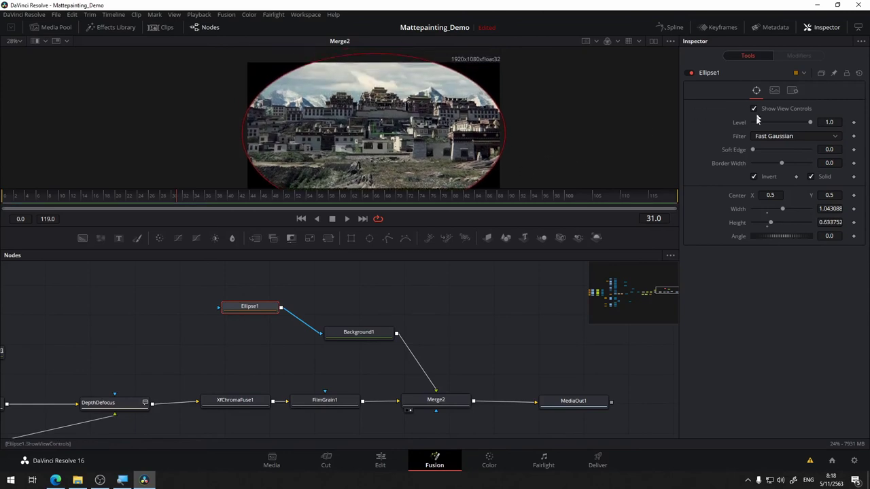
# Feather the Ellipse1 mask with a soft edge of 0.2
pyautogui.moveTo(754, 150); pyautogui.dragTo(819, 150)
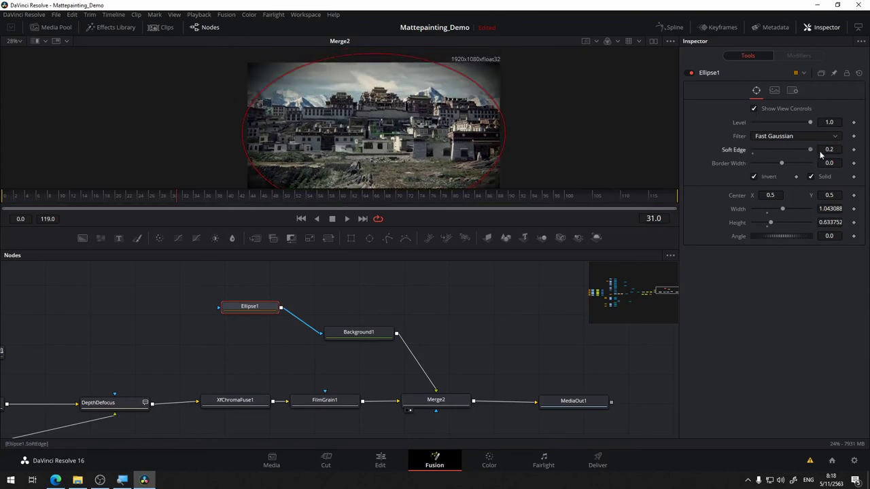
pyautogui.scroll(-2, 528, 73)
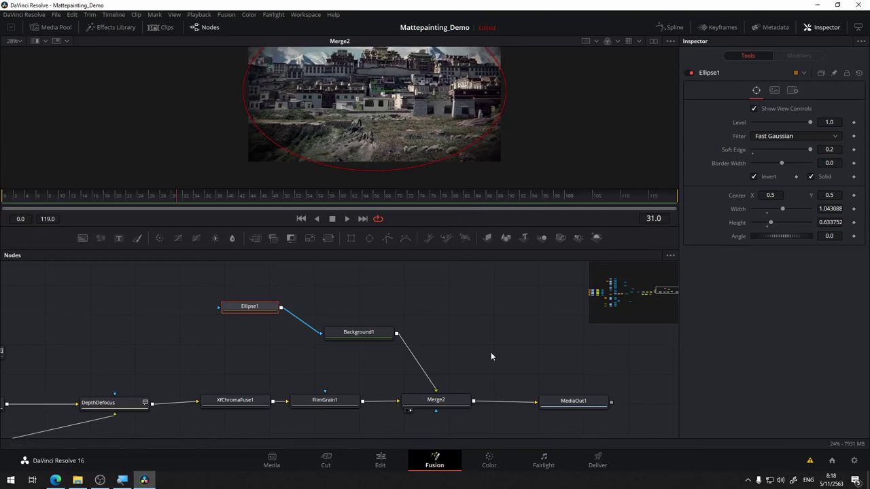
pyautogui.moveTo(491, 357); pyautogui.dragTo(465, 342)
# Set the Merge2 apply mode to Multiply and reduce its blend to about 0.654
pyautogui.click(445, 358)
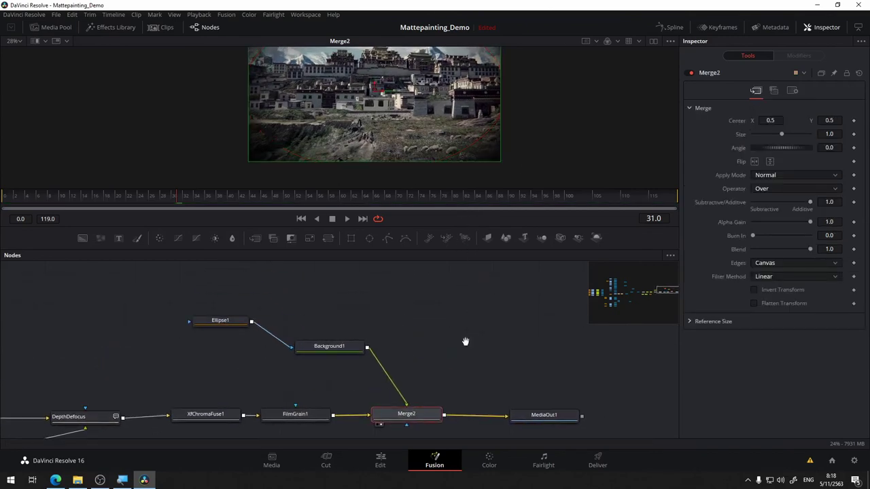
pyautogui.scroll(2, 551, 123)
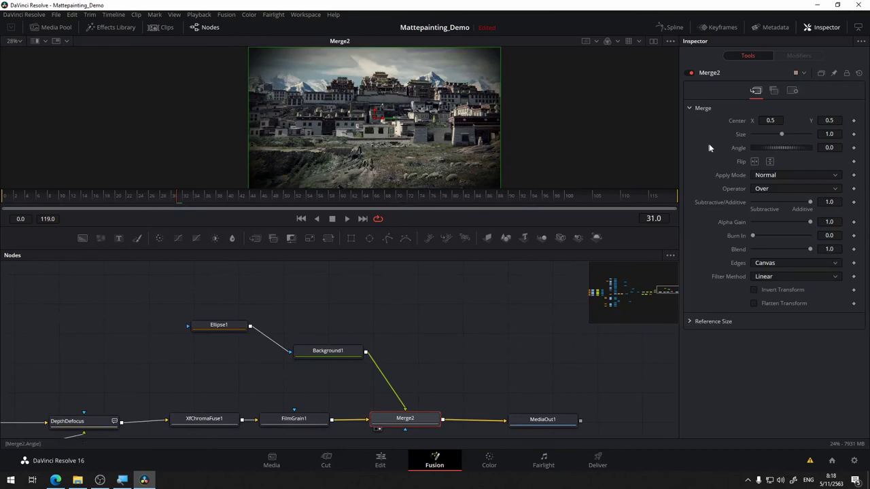
pyautogui.click(773, 176)
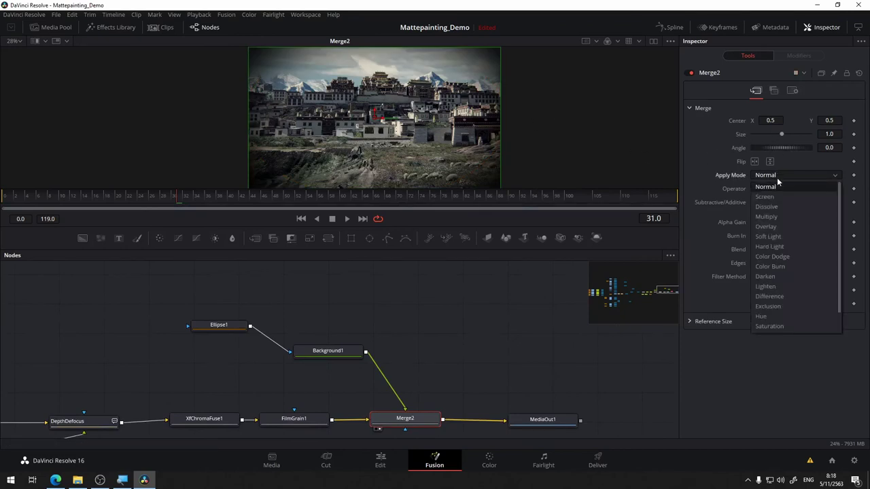
pyautogui.click(774, 216)
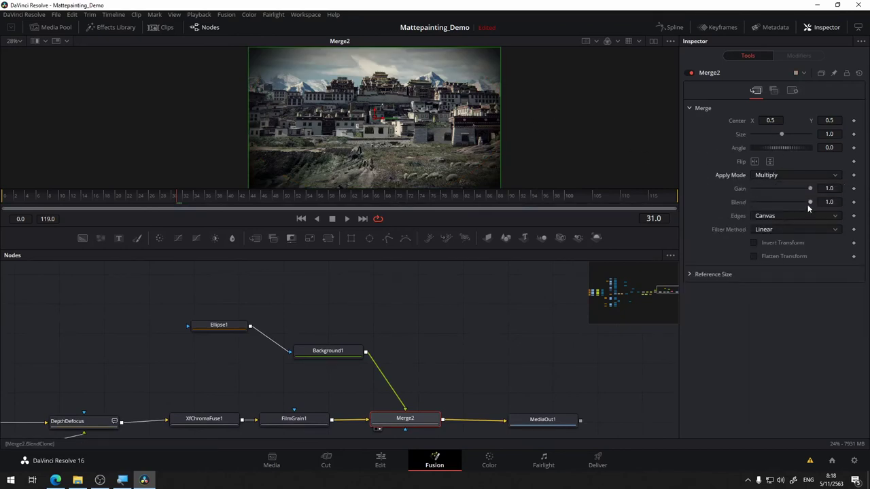
pyautogui.moveTo(808, 207); pyautogui.dragTo(787, 206)
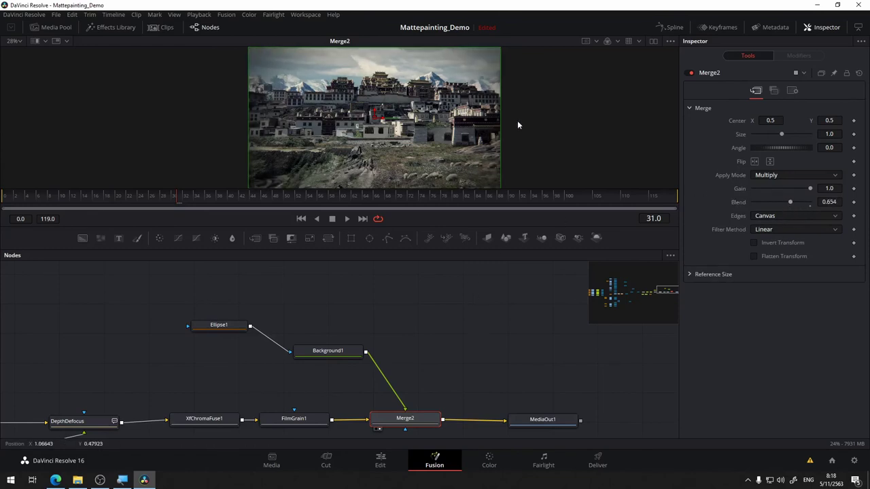
# Enlarge the viewer area and examine the vignette over the Merge2 composite
pyautogui.moveTo(441, 229); pyautogui.dragTo(440, 273)
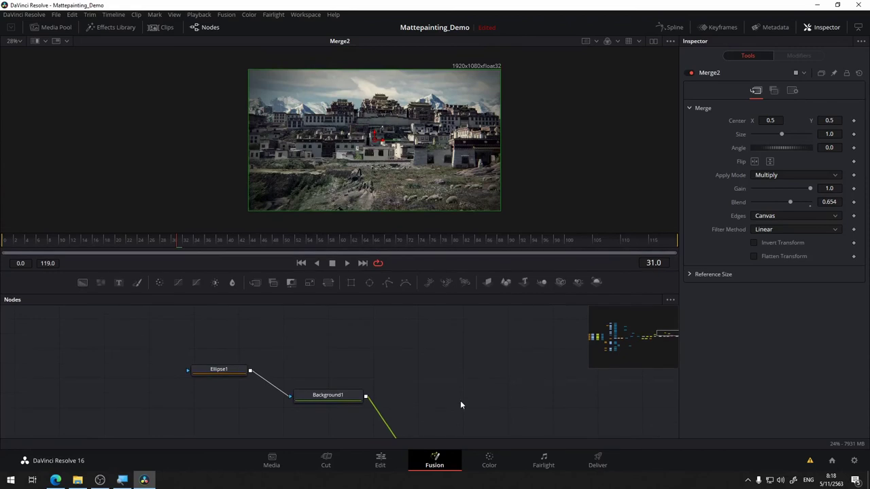
pyautogui.moveTo(457, 389); pyautogui.dragTo(452, 327)
pyautogui.scroll(2, 460, 151)
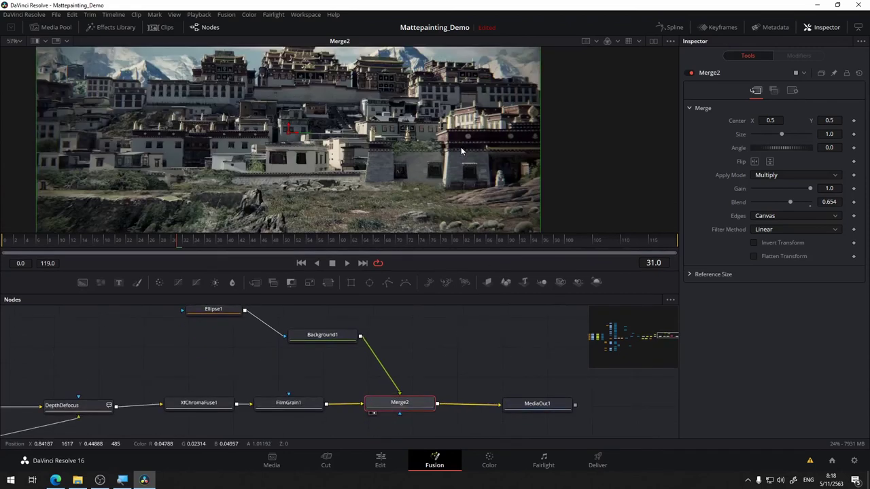
pyautogui.scroll(1, 461, 151)
pyautogui.scroll(-1, 460, 151)
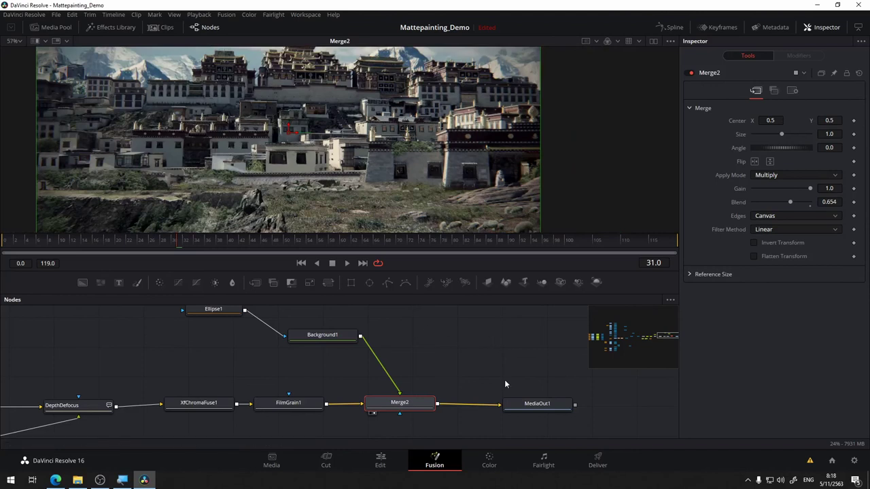
# Move the MediaOut1 node farther from Merge2 to make room for another node
pyautogui.moveTo(504, 379); pyautogui.dragTo(331, 332)
pyautogui.scroll(-1, 391, 163)
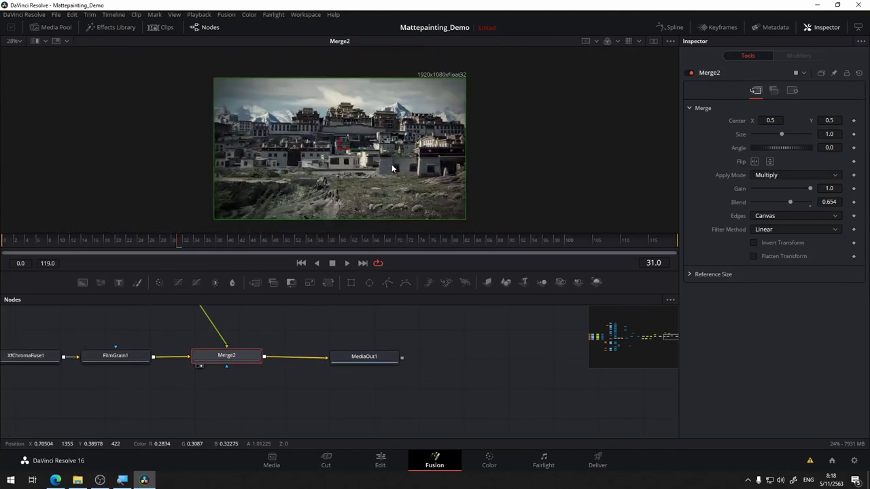
pyautogui.moveTo(373, 360); pyautogui.dragTo(481, 361)
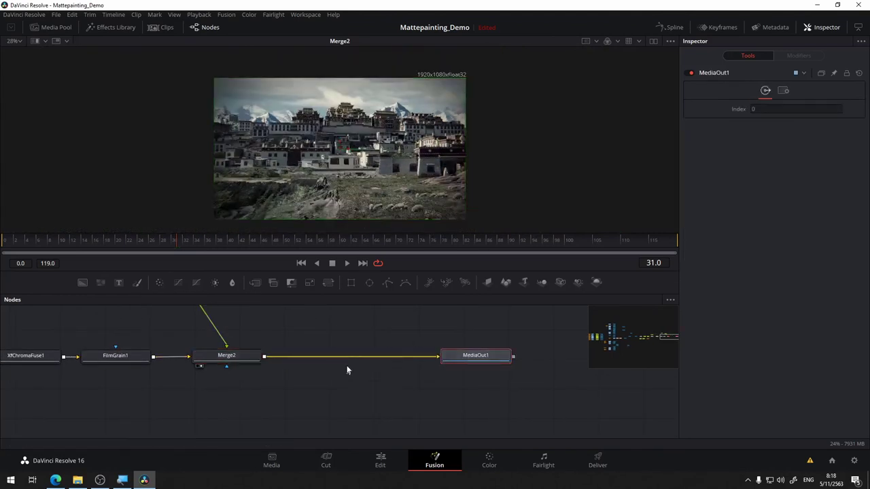
pyautogui.moveTo(379, 333); pyautogui.dragTo(416, 324)
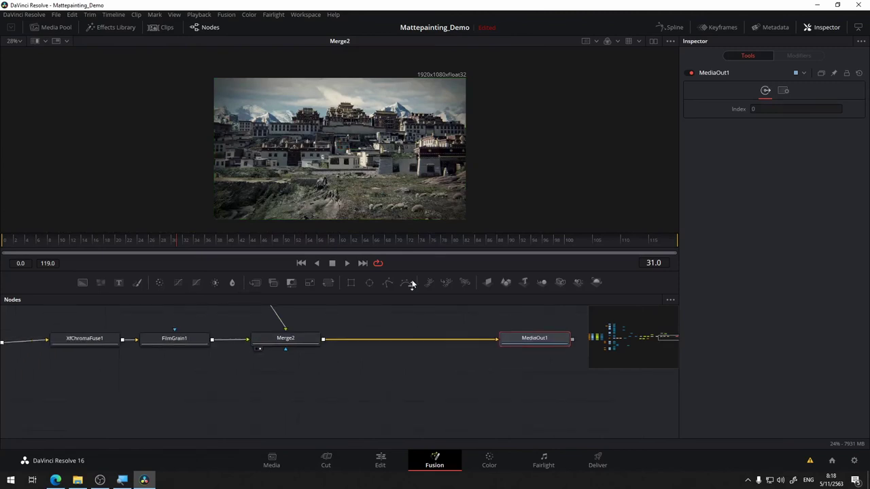
pyautogui.moveTo(369, 312); pyautogui.dragTo(359, 314)
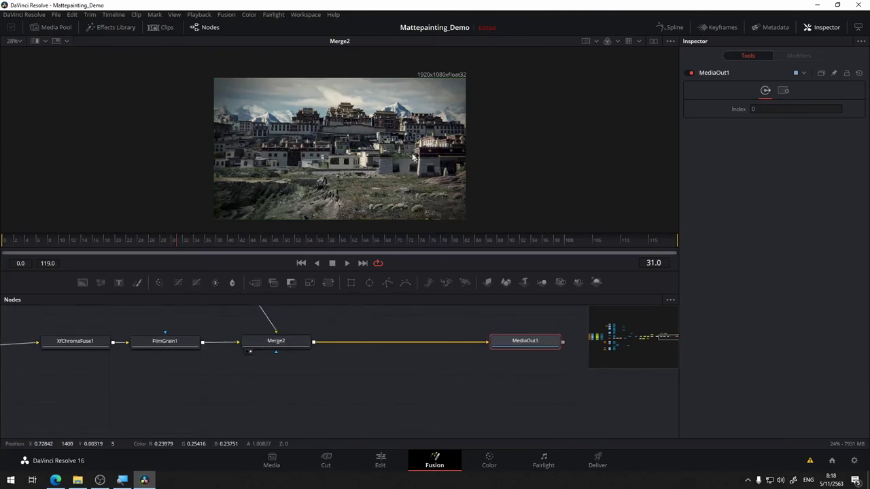
# Add a Lens Distort node between Merge2 and MediaOut1 and show it in the viewer
pyautogui.click(281, 348)
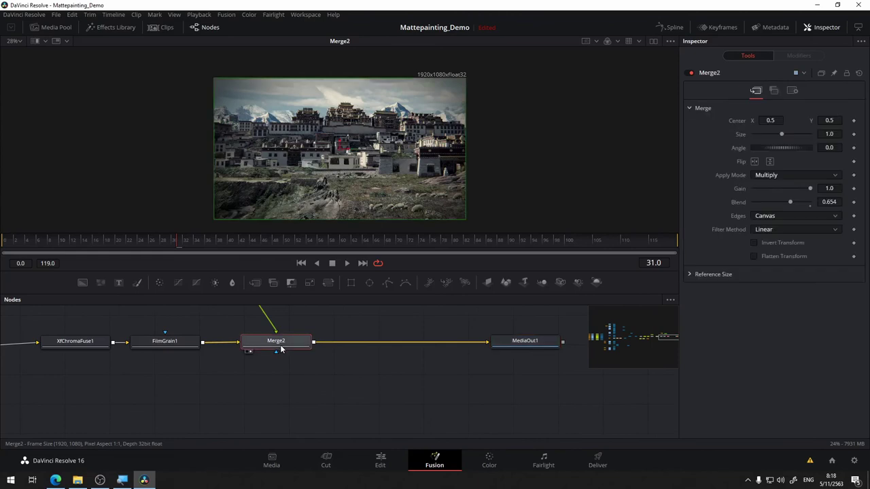
pyautogui.hotkey('shift', 'space')
pyautogui.write('Film Grain')
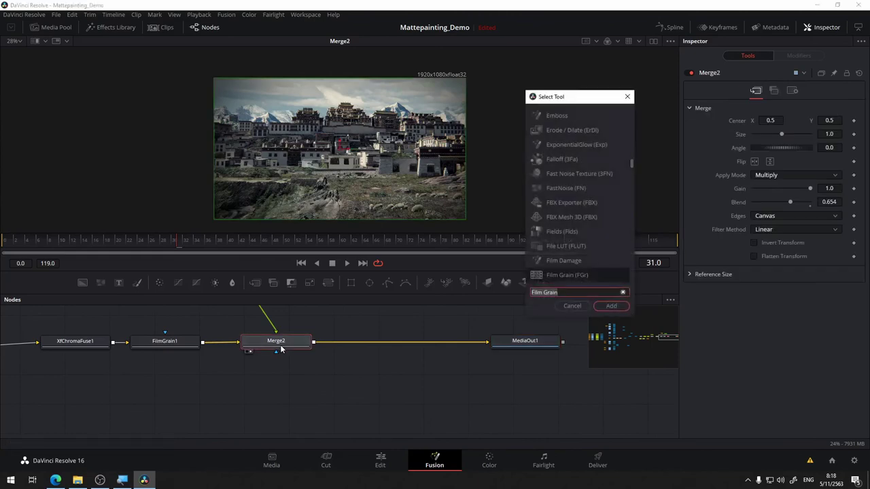
pyautogui.hotkey('ctrl', 'a')
pyautogui.write('le')
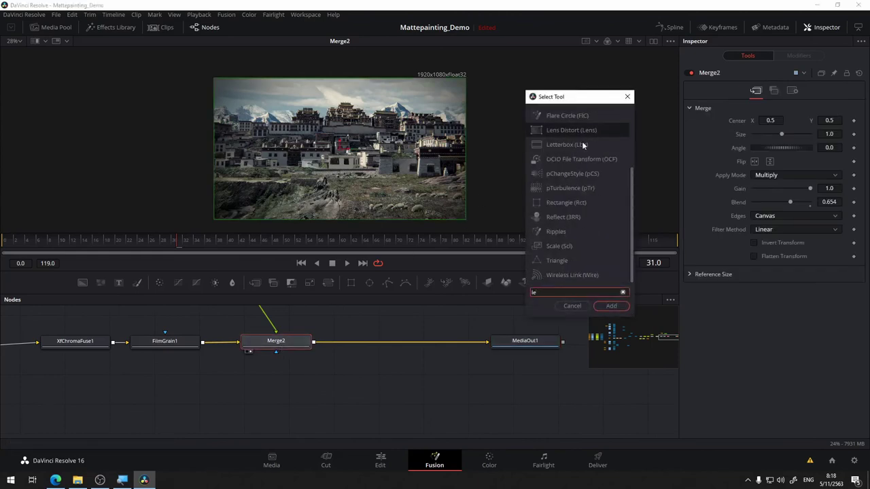
pyautogui.write('ns Distort')
pyautogui.click(614, 306)
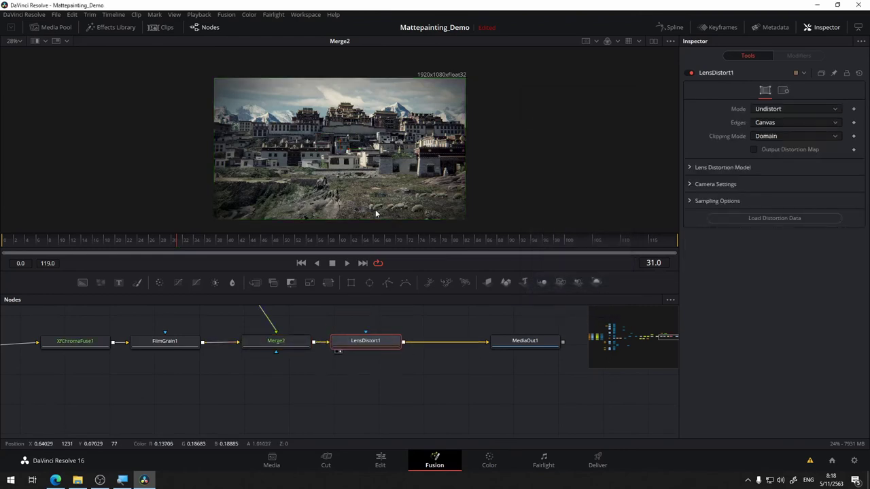
pyautogui.press('1')
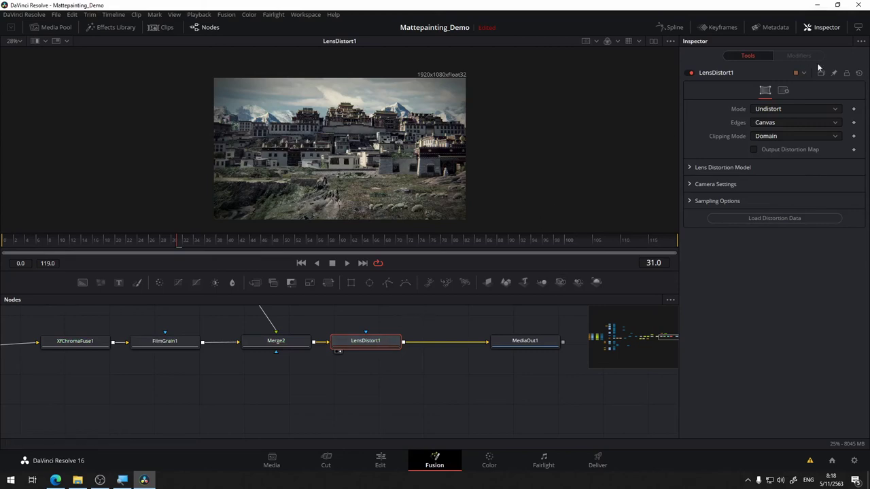
# Switch LensDistort1 to Distort mode and set its lens model distortion to about 0.024, checking the warped frame edges
pyautogui.click(792, 109)
pyautogui.click(795, 120)
pyautogui.click(691, 168)
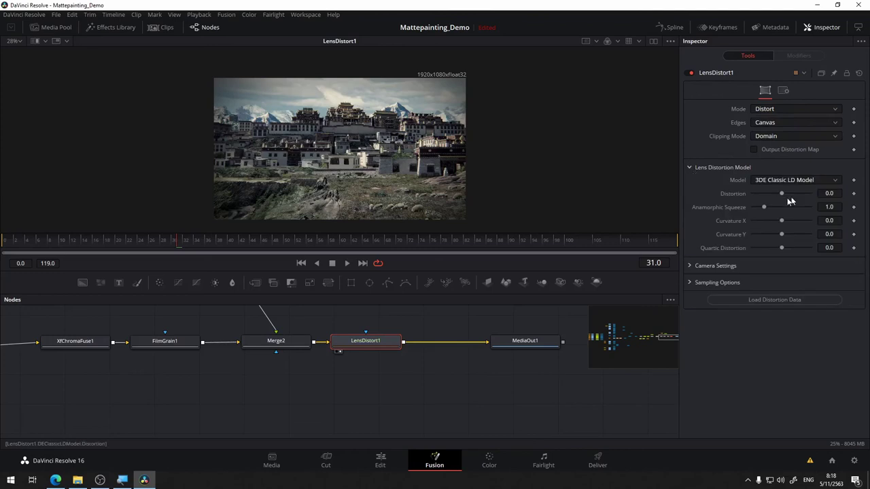
pyautogui.moveTo(780, 194); pyautogui.dragTo(787, 194)
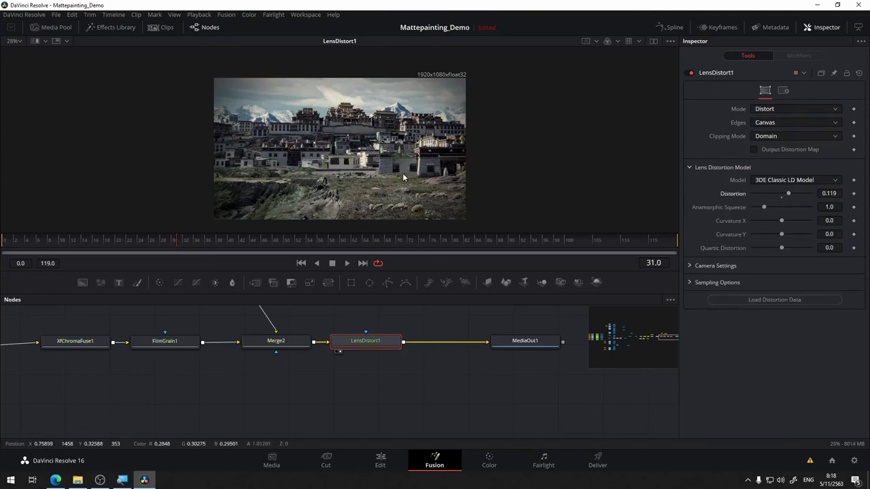
pyautogui.scroll(3, 402, 176)
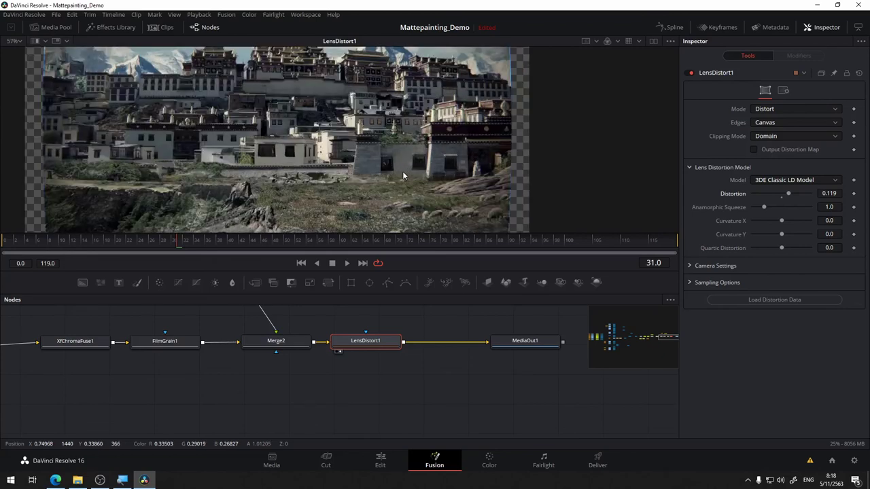
pyautogui.scroll(2, 409, 159)
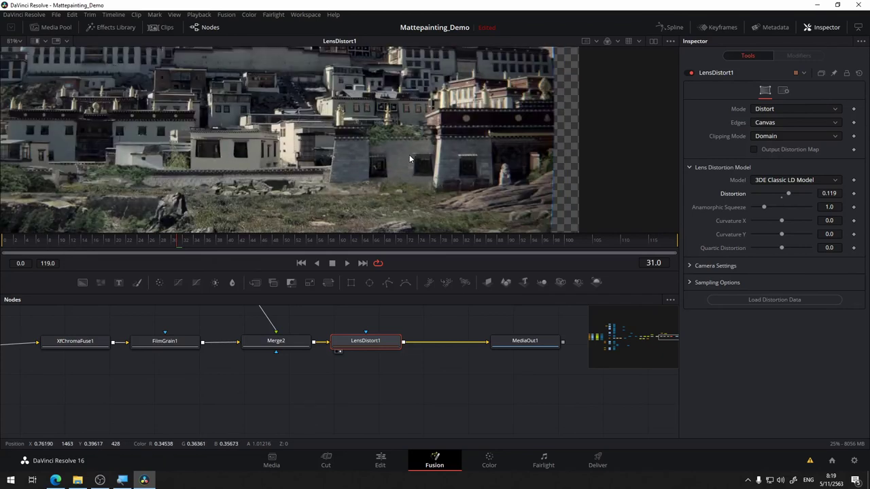
pyautogui.scroll(-2, 409, 159)
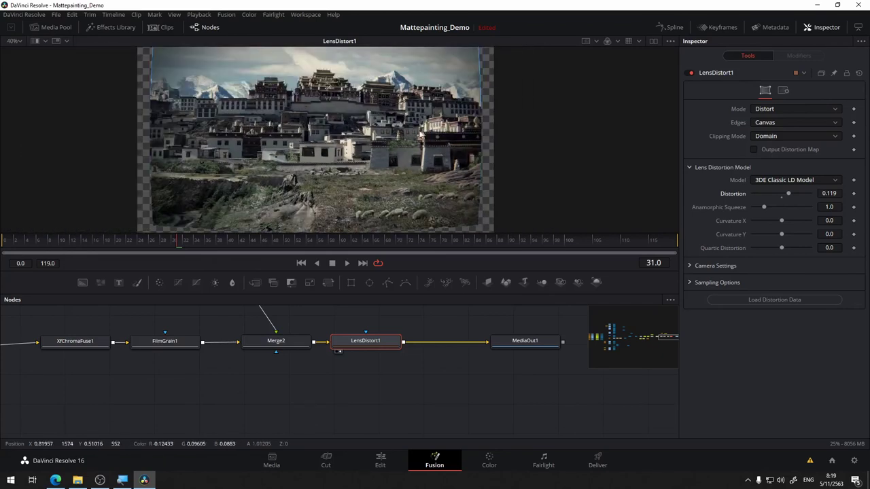
pyautogui.moveTo(569, 90); pyautogui.dragTo(563, 119)
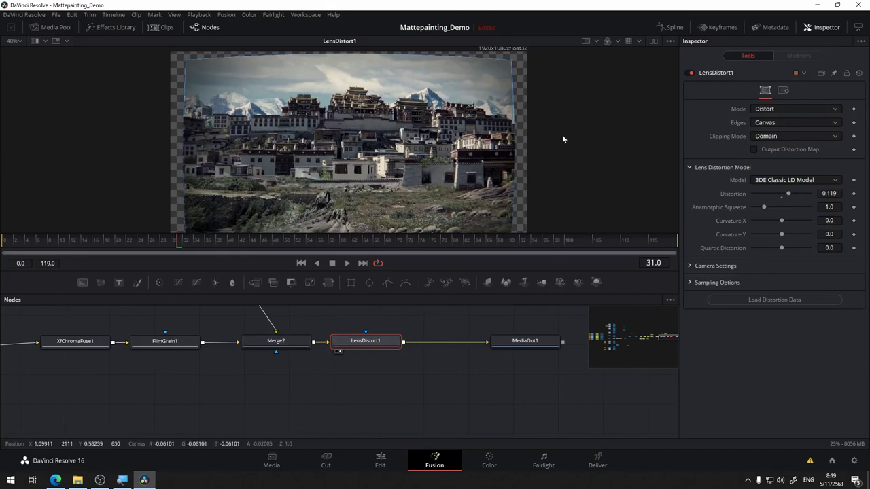
pyautogui.moveTo(561, 135); pyautogui.dragTo(562, 145)
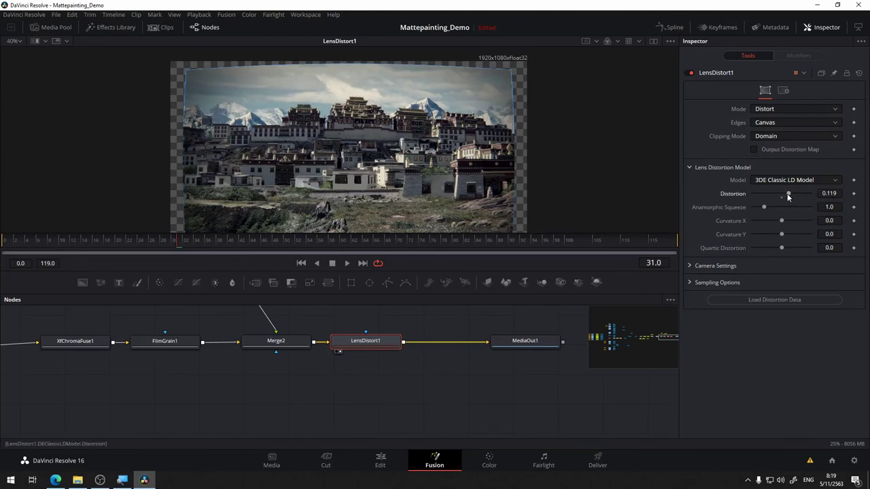
pyautogui.moveTo(788, 197); pyautogui.dragTo(782, 196)
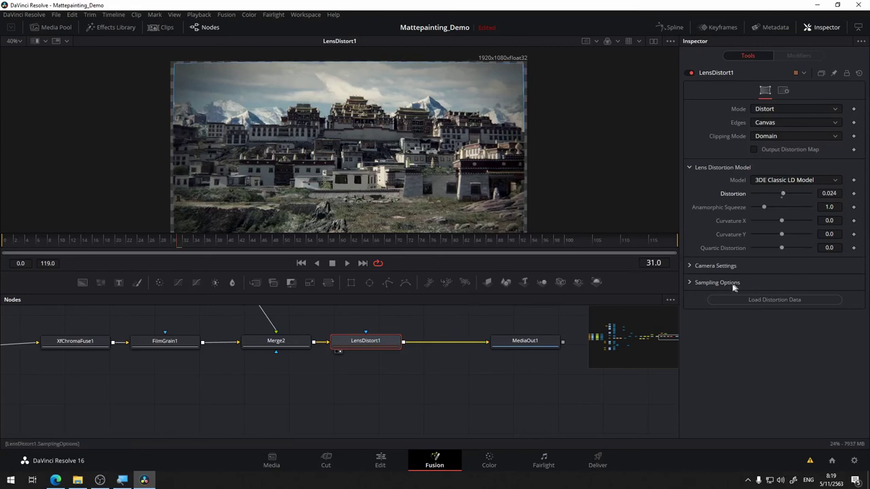
# Set the focal length in LensDistort1's camera settings to 28 mm and expand its sampling options
pyautogui.click(690, 266)
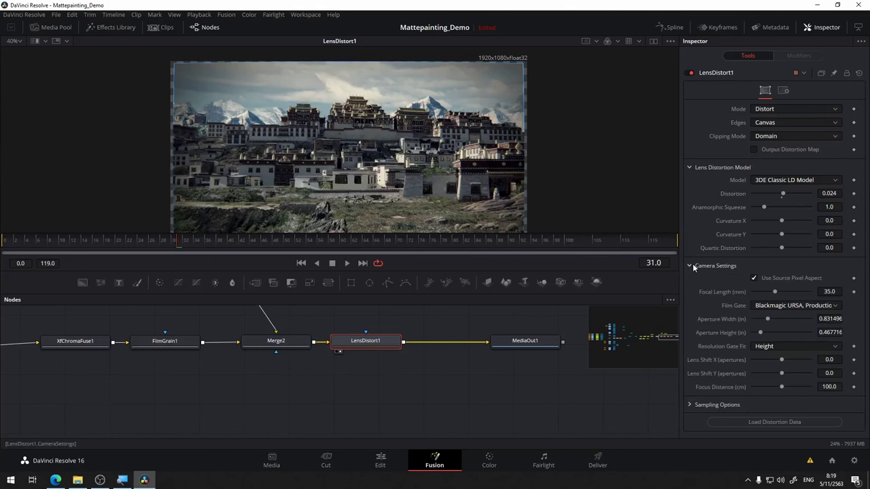
pyautogui.click(828, 292)
pyautogui.press('Tab')
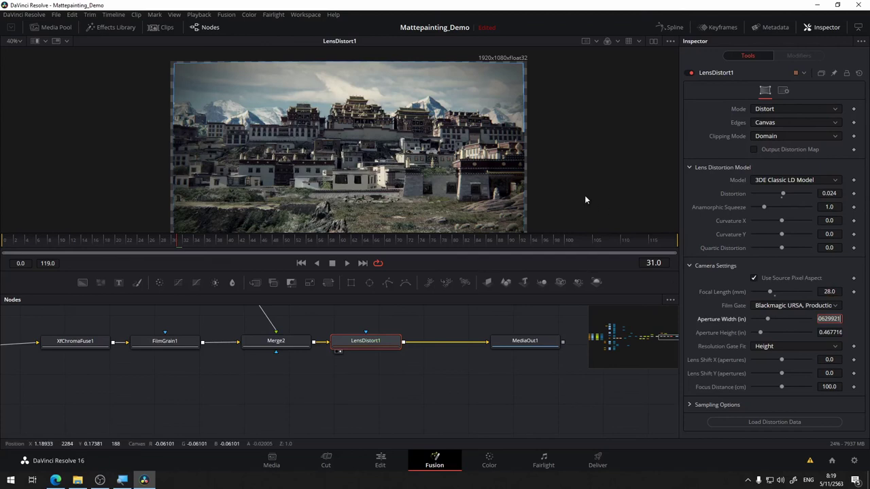
pyautogui.moveTo(501, 377); pyautogui.dragTo(500, 348)
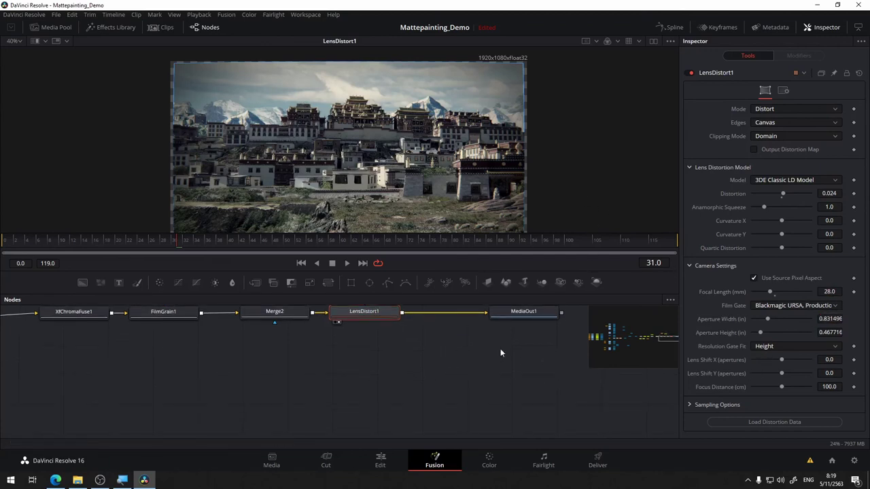
pyautogui.click(689, 405)
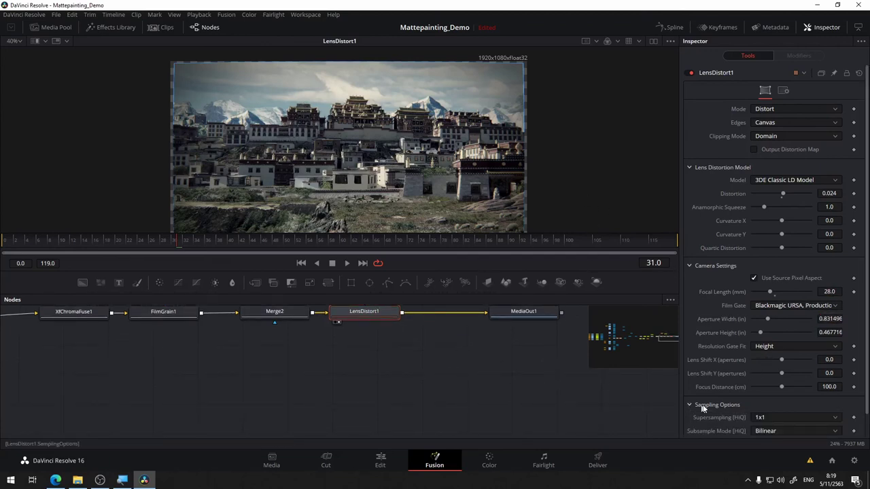
# Collapse LensDistort1's sampling options and try the Frame clipping mode with Duplicate edges
pyautogui.scroll(-1, 711, 405)
pyautogui.click(689, 380)
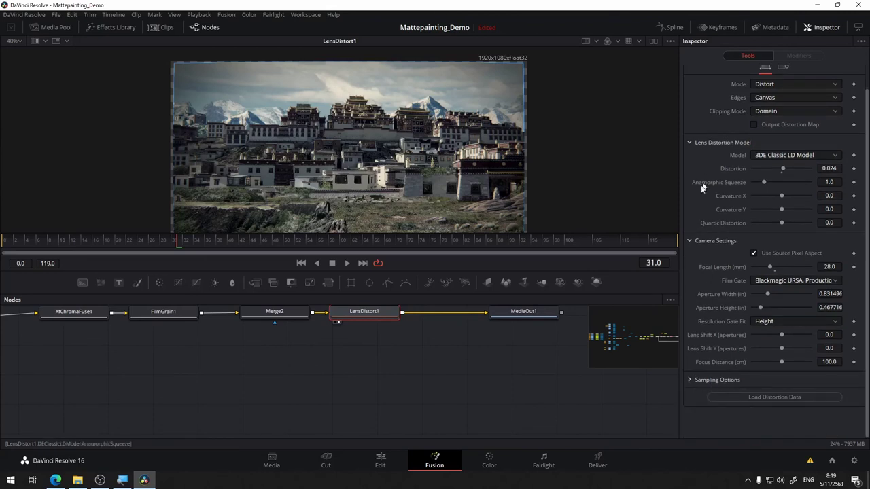
pyautogui.click(807, 110)
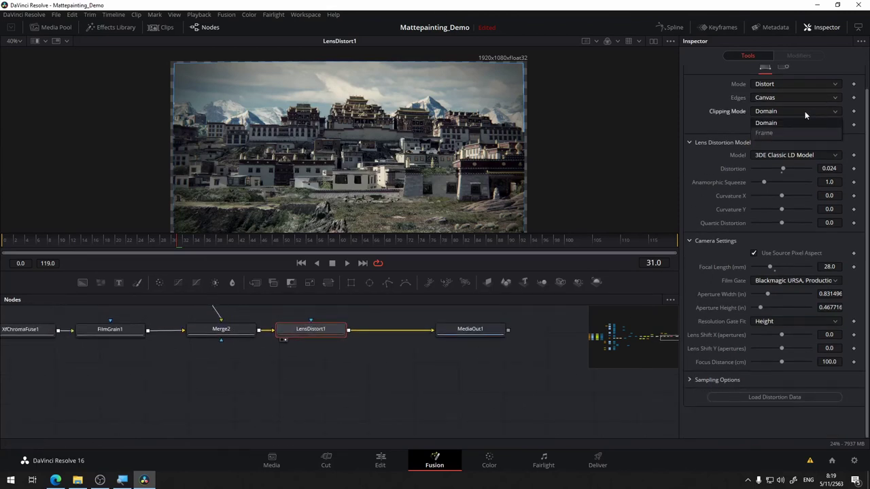
pyautogui.click(792, 131)
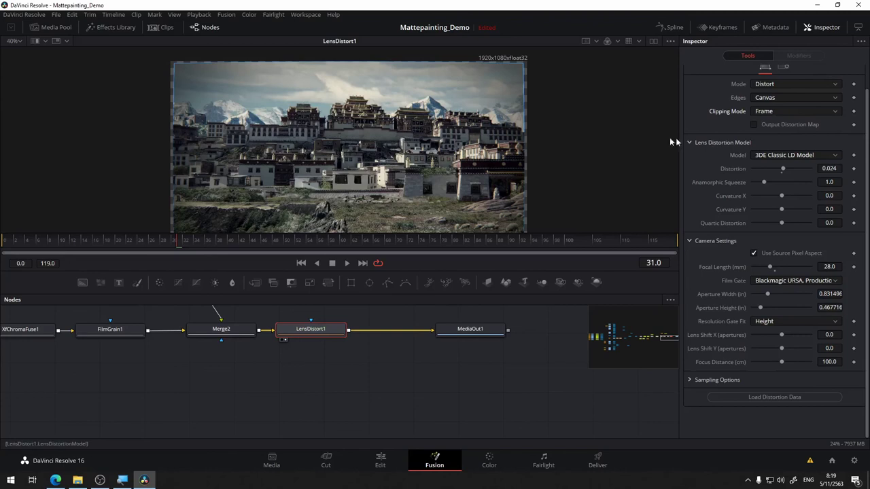
pyautogui.click(803, 98)
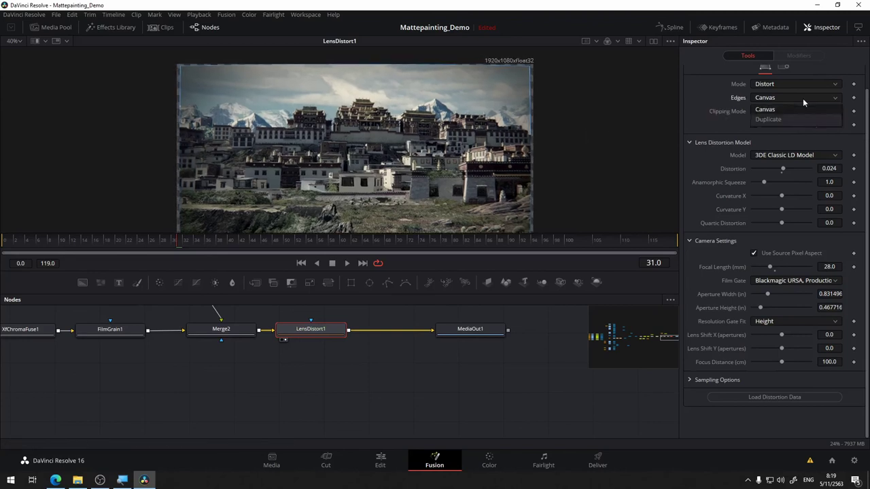
pyautogui.click(788, 120)
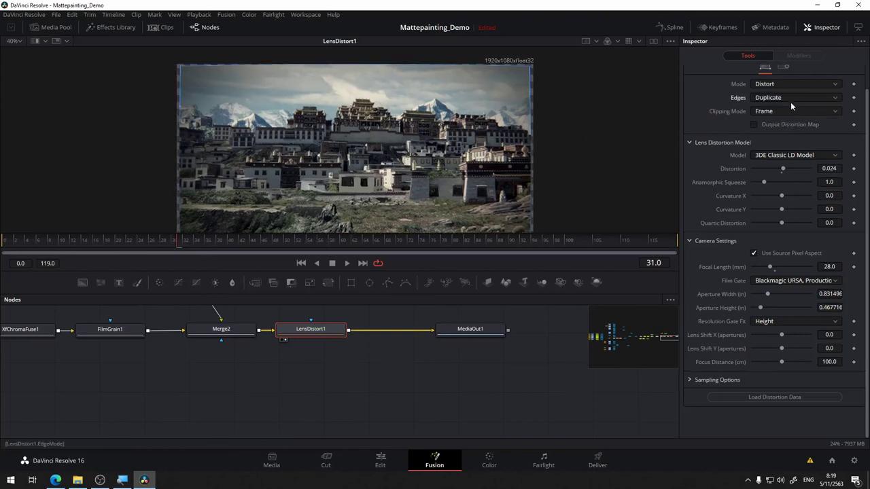
pyautogui.moveTo(379, 377); pyautogui.dragTo(394, 389)
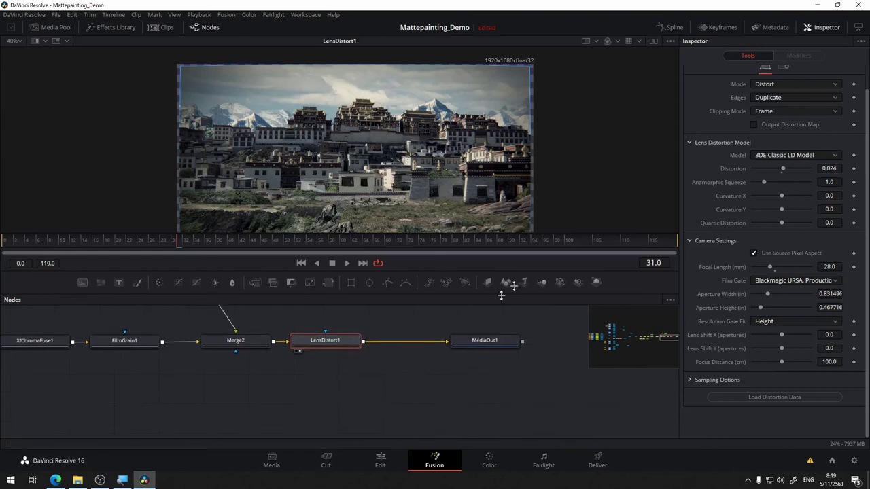
# Restore LensDistort1's edges to Canvas and its clipping mode to Domain
pyautogui.click(783, 98)
pyautogui.click(778, 111)
pyautogui.click(783, 112)
pyautogui.click(778, 128)
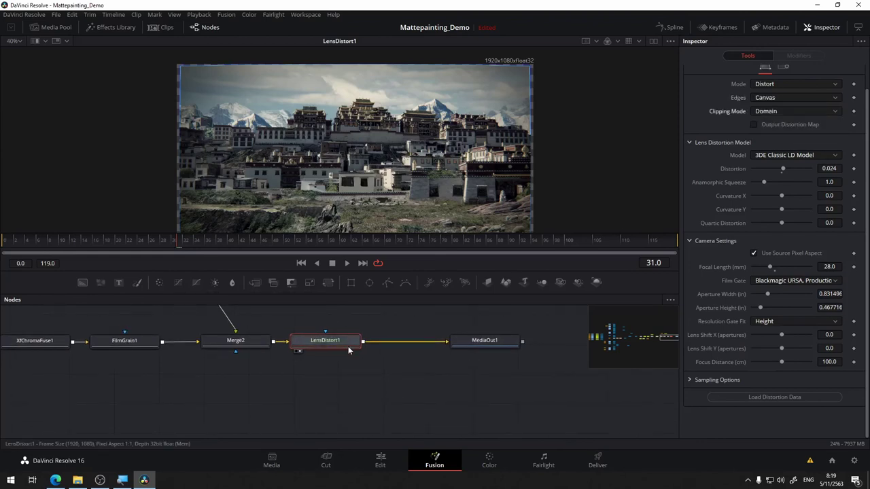
# Insert a Transform node between LensDistort1 and MediaOut1
pyautogui.hotkey('shift', 'space')
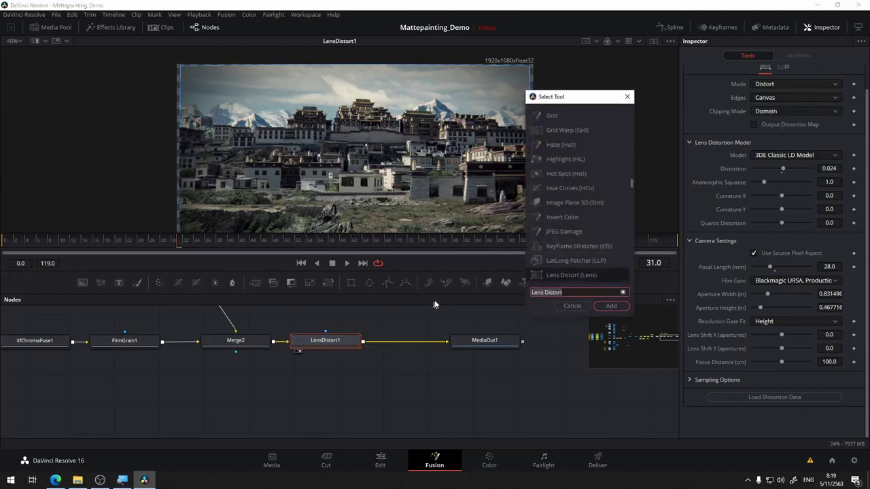
pyautogui.write('tr')
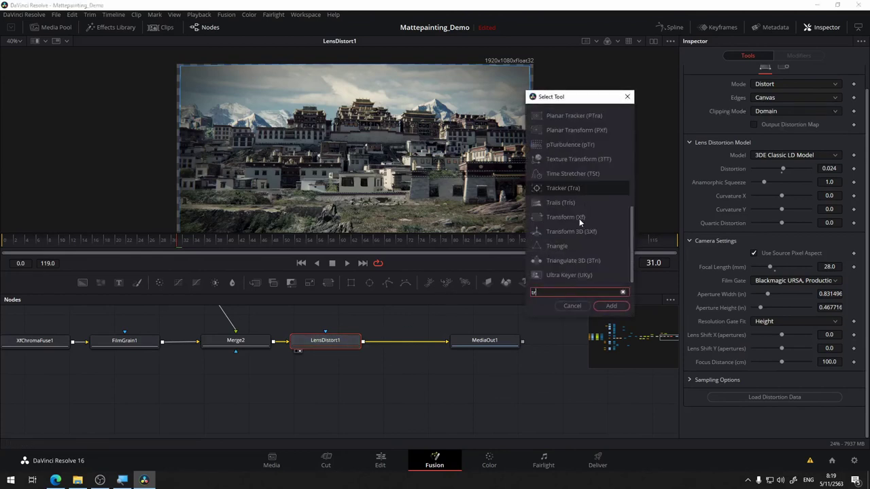
pyautogui.click(578, 218)
pyautogui.click(611, 306)
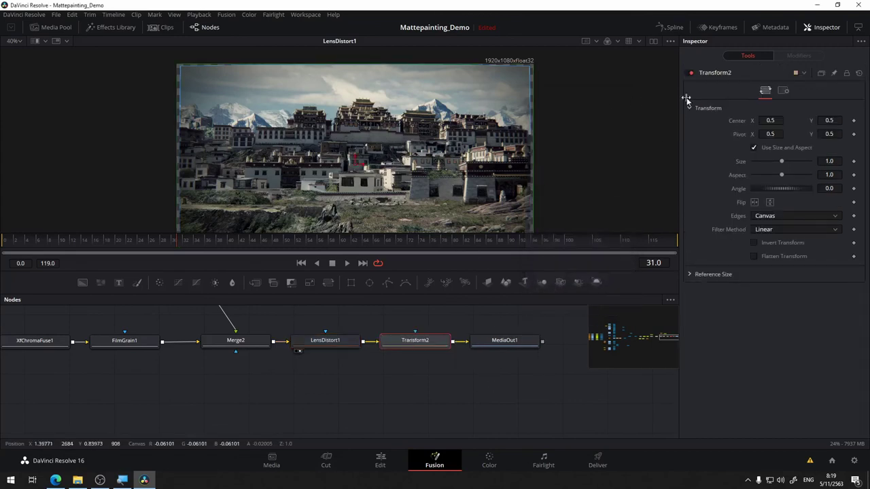
# Scale Transform2 up to a size of about 1.19 and show it in the viewer
pyautogui.moveTo(782, 161); pyautogui.dragTo(782, 161)
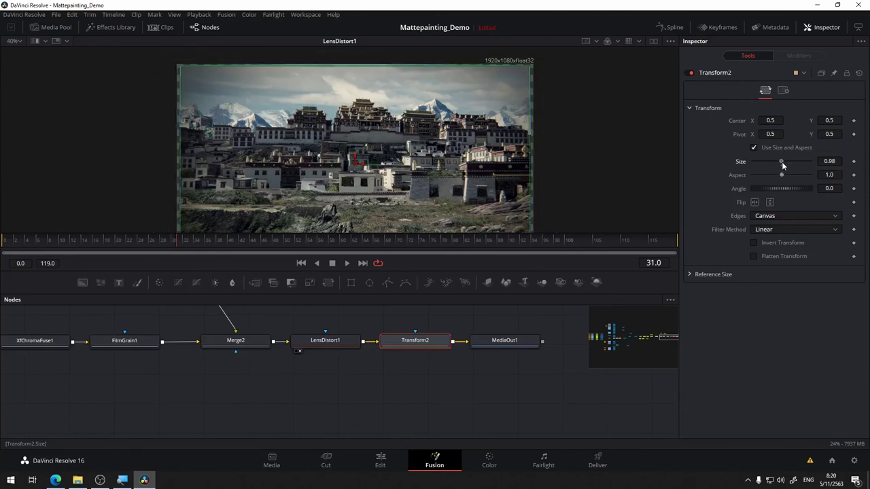
pyautogui.moveTo(782, 162); pyautogui.dragTo(784, 162)
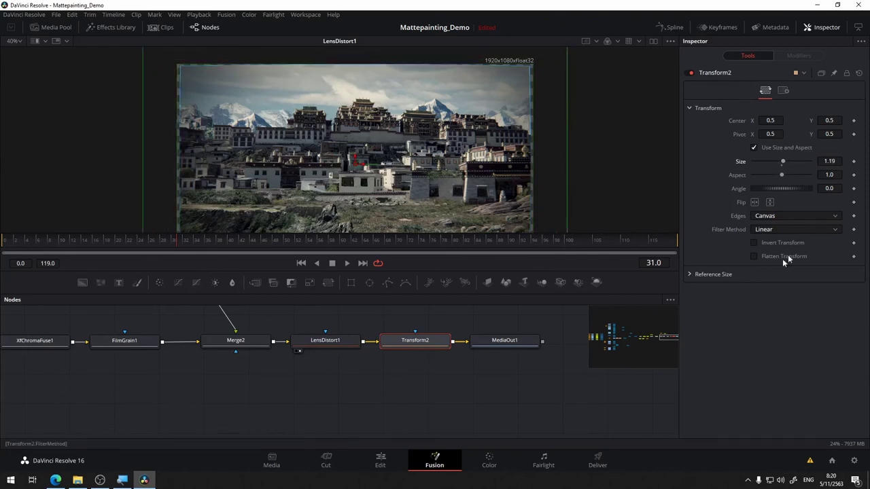
pyautogui.moveTo(436, 332); pyautogui.dragTo(445, 163)
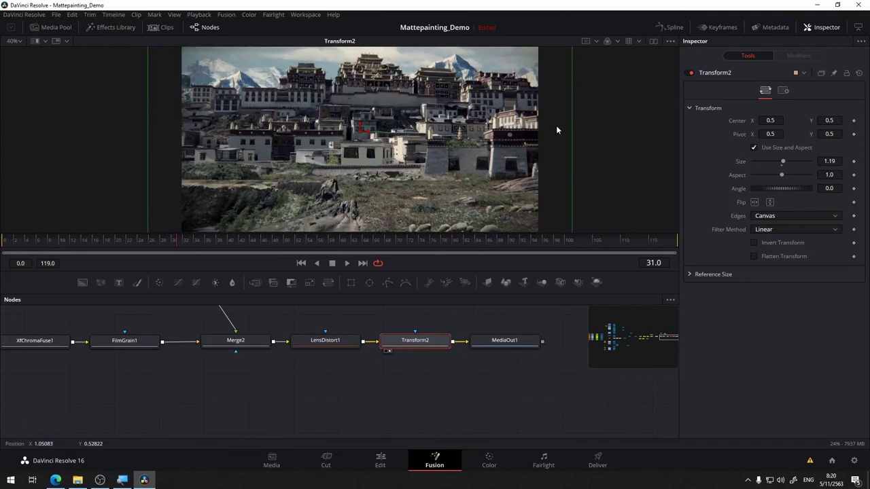
# Fine-tune Transform2's size by trying 1.05 and 1.02 and settling on 1.025, checking the frame edges for gaps
pyautogui.click(832, 161)
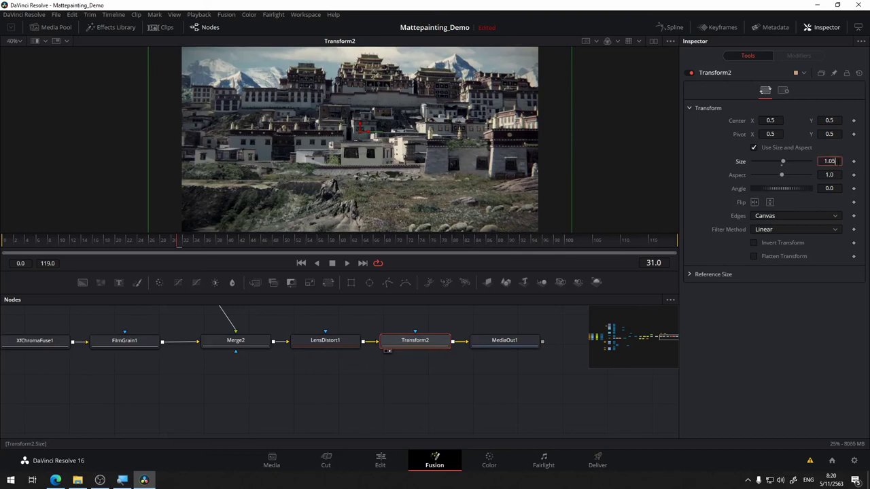
pyautogui.write('1.05')
pyautogui.press('Tab')
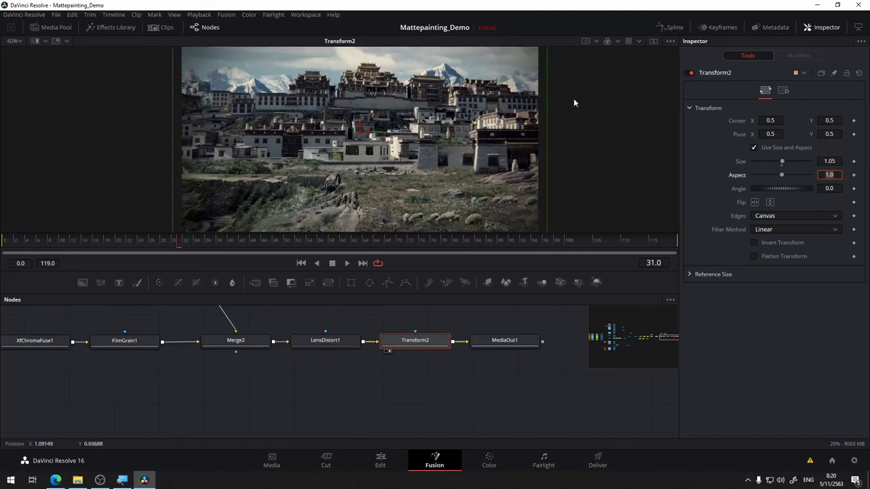
pyautogui.moveTo(574, 103); pyautogui.dragTo(601, 92)
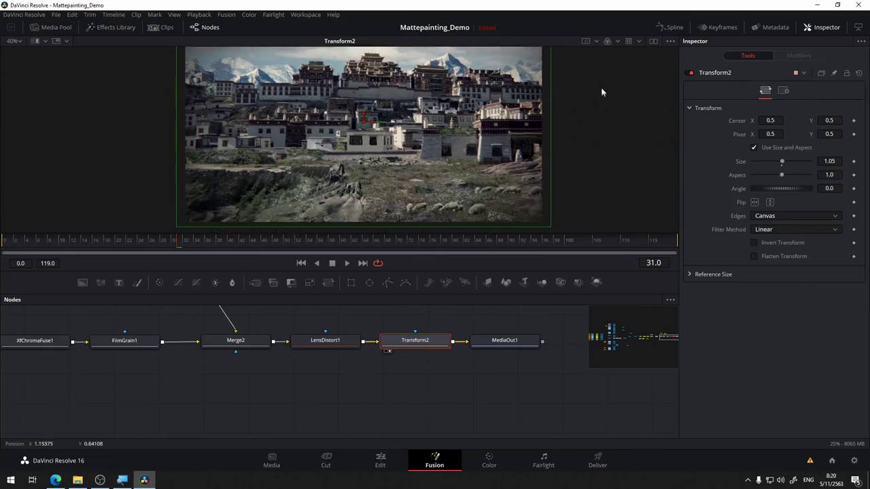
pyautogui.click(835, 161)
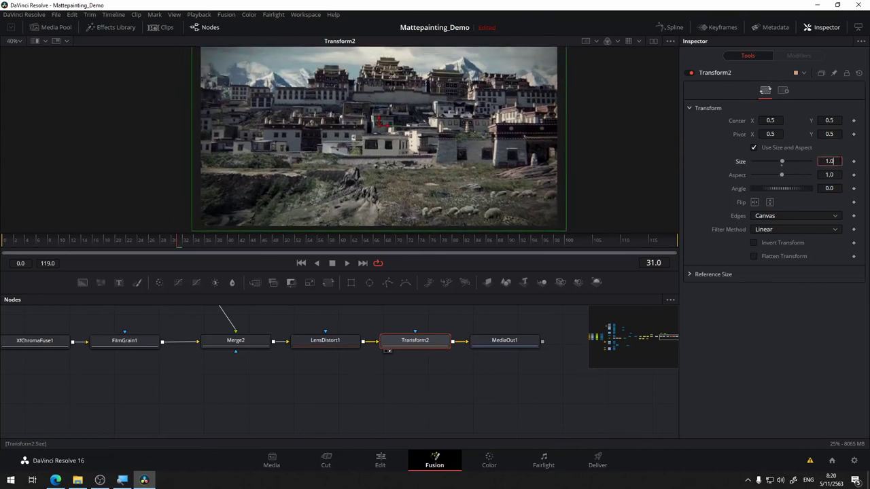
pyautogui.write('2')
pyautogui.press('Tab')
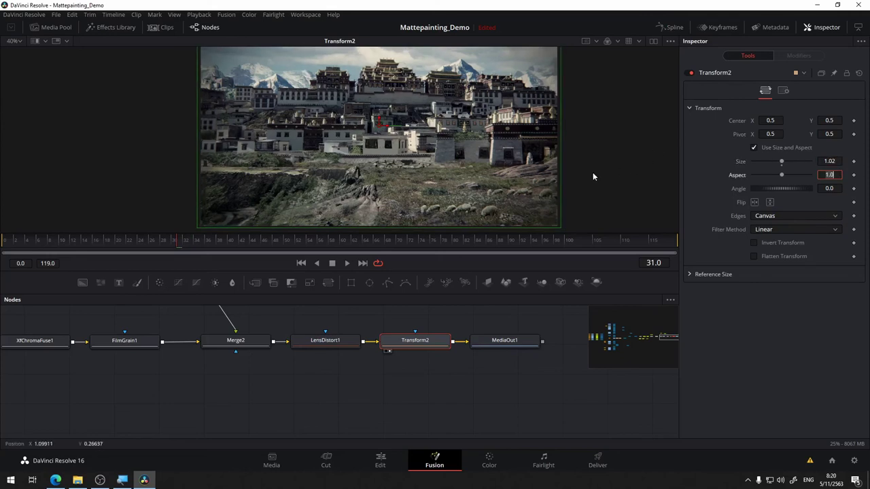
pyautogui.moveTo(592, 172); pyautogui.dragTo(591, 196)
pyautogui.click(829, 161)
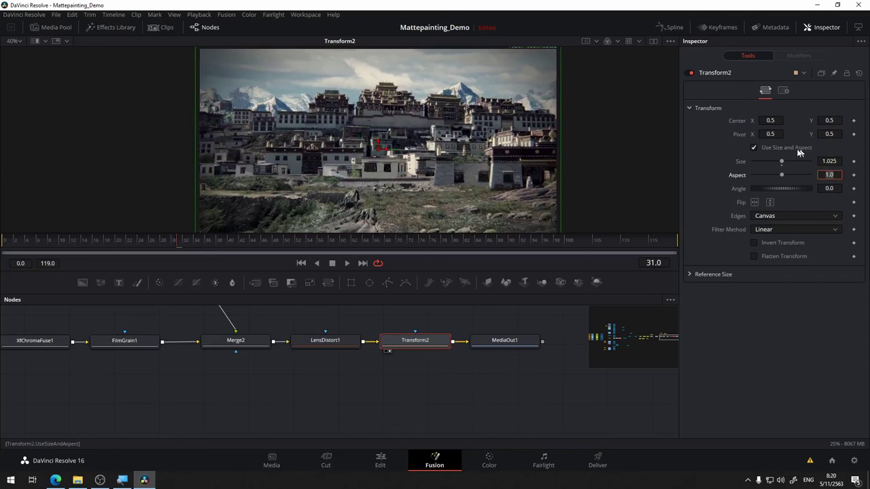
pyautogui.press('Return')
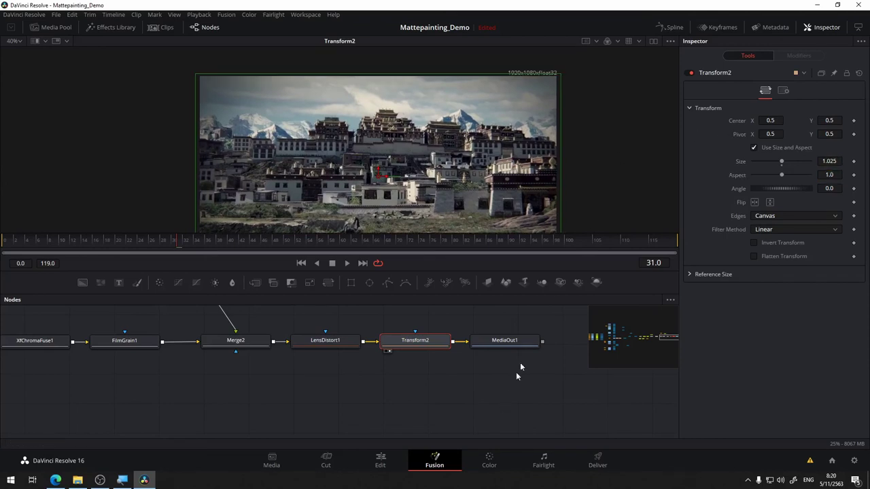
# Examine the transformed composite up close across the buildings, foreground and sky, and review the node chain leading to the output
pyautogui.scroll(1, 596, 150)
pyautogui.scroll(1, 497, 174)
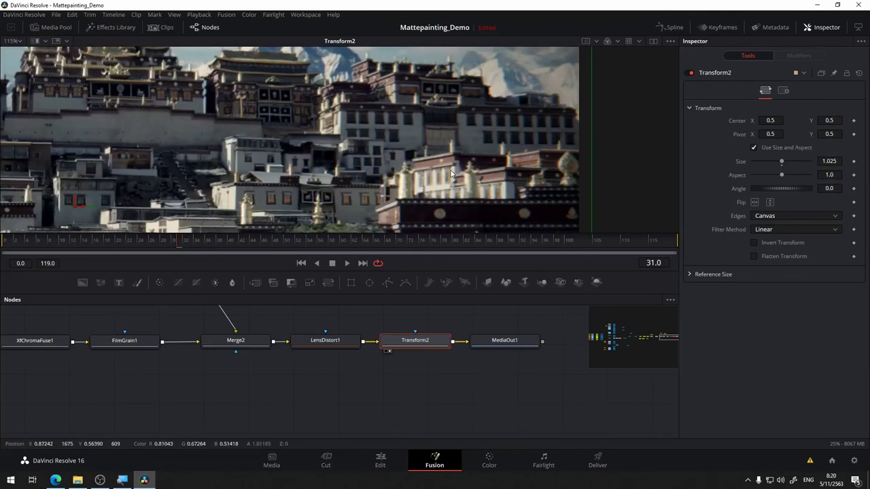
pyautogui.scroll(-1, 449, 171)
pyautogui.moveTo(335, 195); pyautogui.dragTo(465, 102)
pyautogui.scroll(-1, 465, 103)
pyautogui.scroll(1, 464, 103)
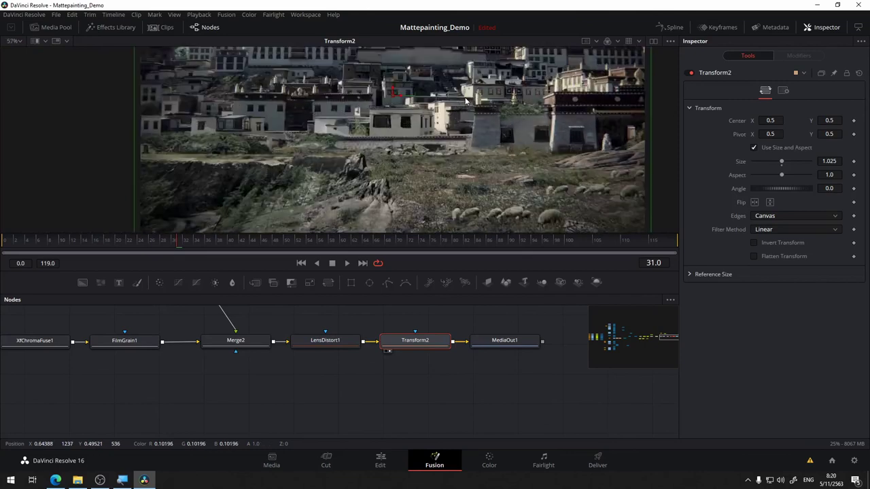
pyautogui.scroll(-2, 452, 155)
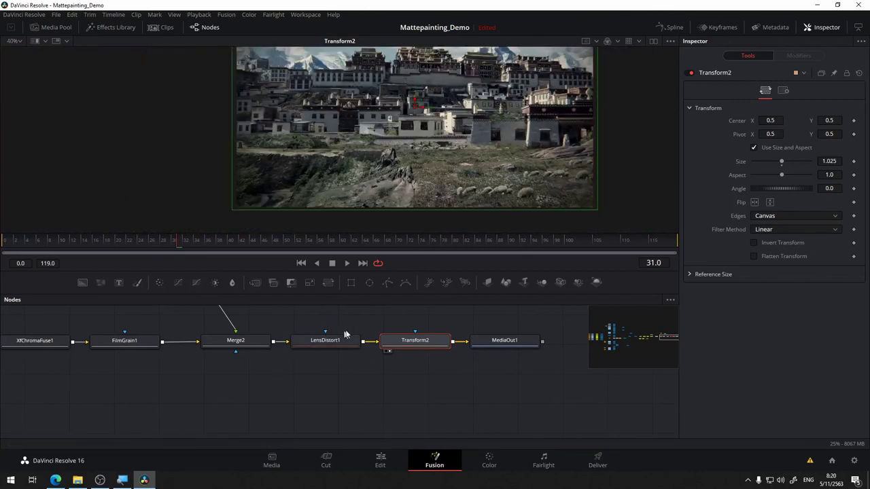
pyautogui.moveTo(238, 366); pyautogui.dragTo(424, 363)
pyautogui.scroll(-1, 264, 356)
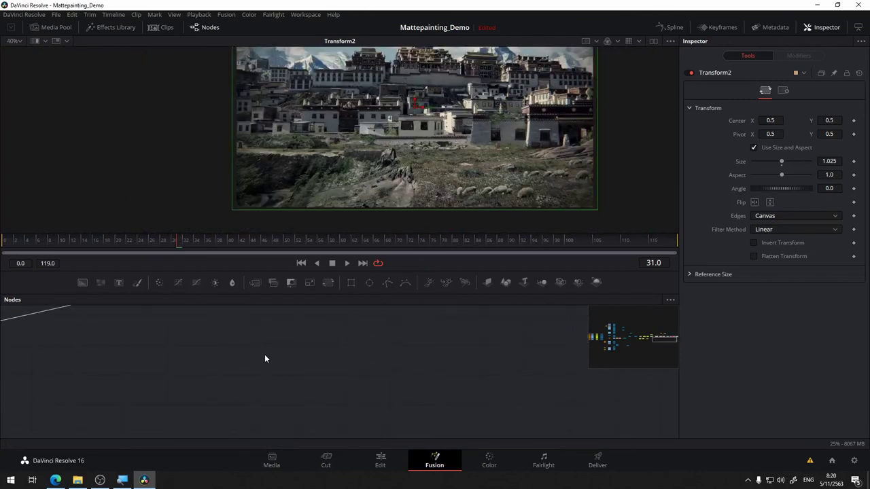
pyautogui.scroll(1, 263, 356)
pyautogui.scroll(-2, 263, 357)
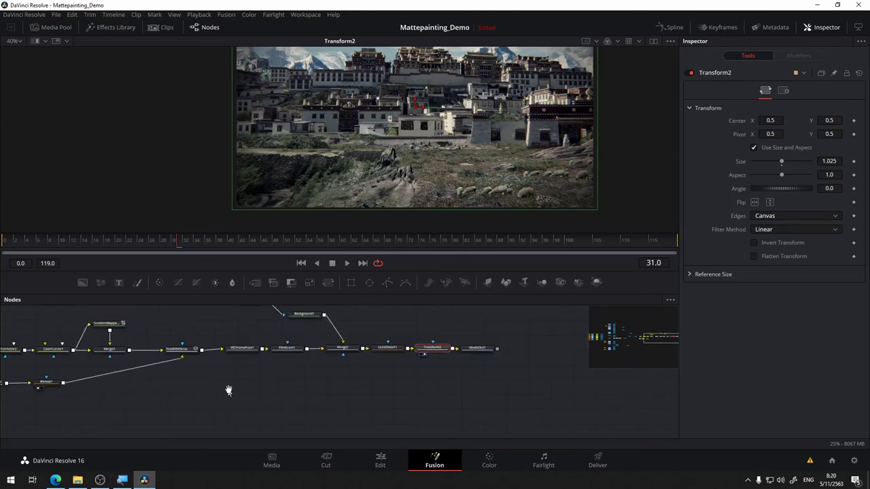
pyautogui.scroll(1, 227, 388)
pyautogui.scroll(2, 424, 173)
pyautogui.moveTo(510, 129); pyautogui.dragTo(415, 225)
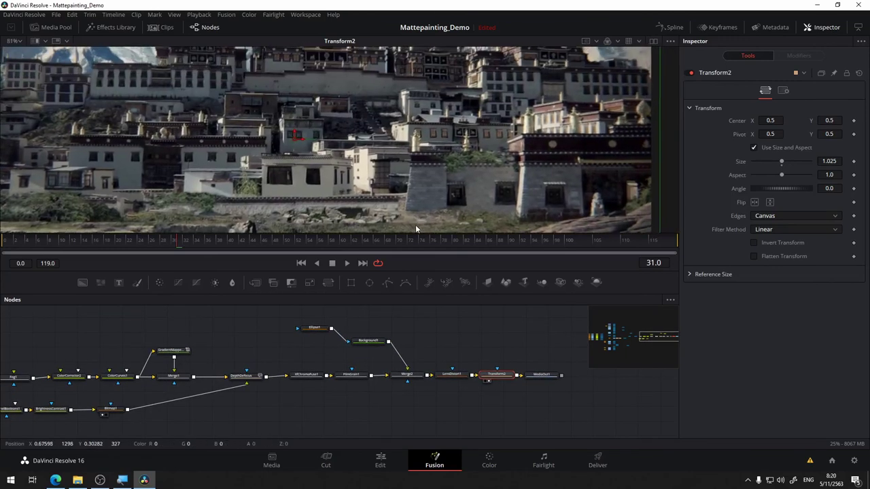
pyautogui.moveTo(476, 139); pyautogui.dragTo(441, 187)
pyautogui.scroll(2, 381, 139)
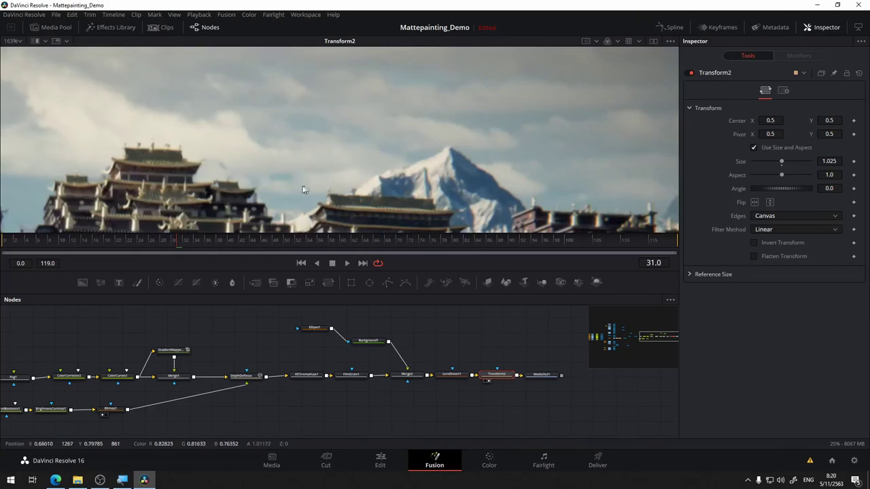
pyautogui.scroll(2, 349, 407)
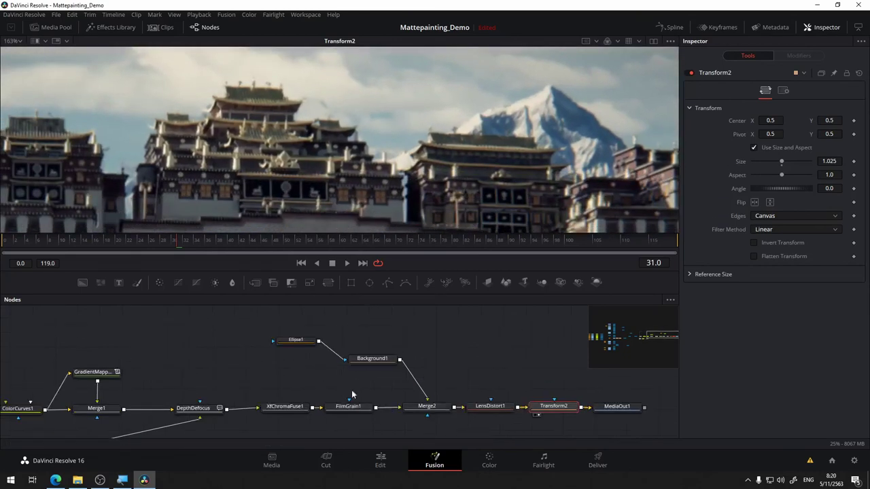
# Set FilmGrain1's master roughness to 0.2 and master strength to 0.02, and check the grain on the rooftops and mountains
pyautogui.click(349, 407)
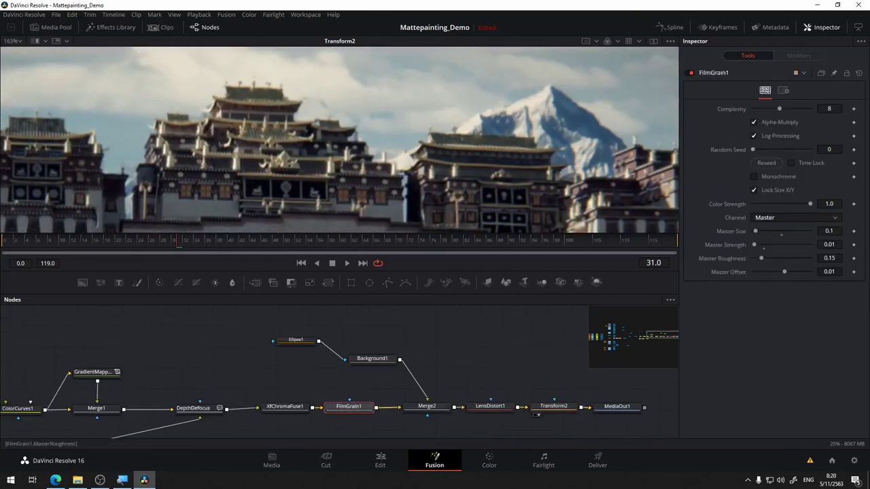
pyautogui.doubleClick(838, 258)
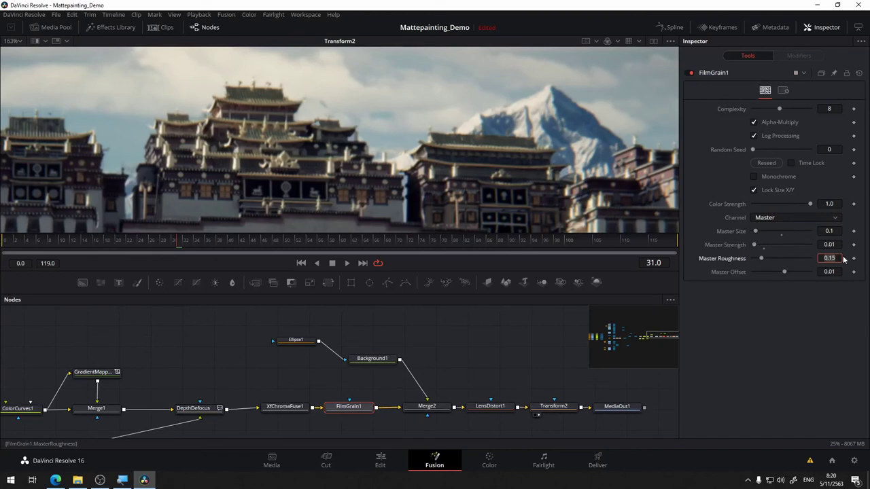
pyautogui.write('.2')
pyautogui.press('Tab')
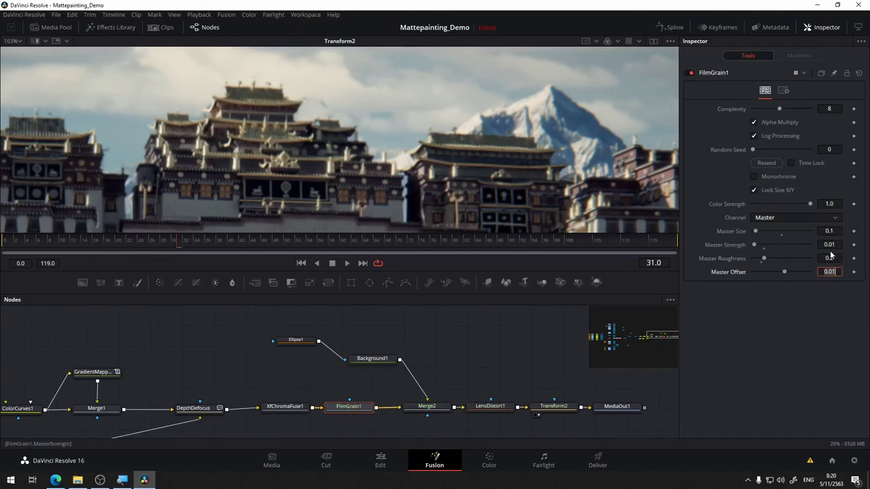
pyautogui.click(837, 244)
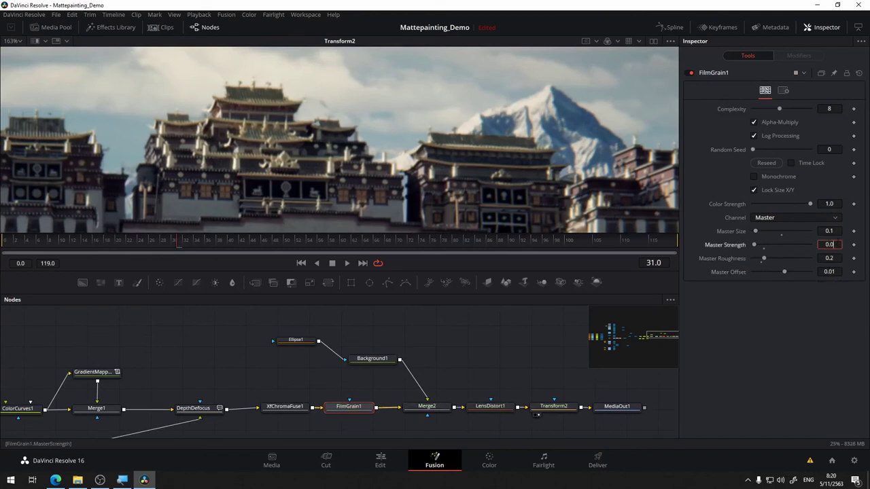
pyautogui.write('2')
pyautogui.press('Tab')
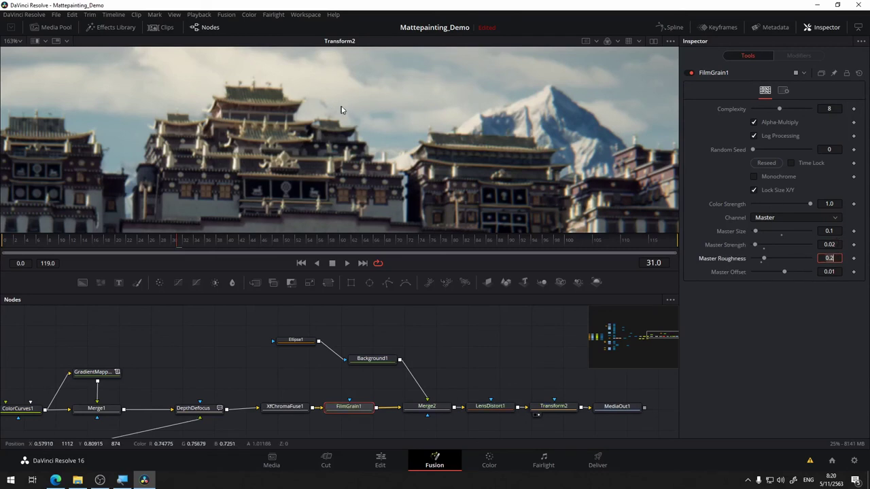
pyautogui.scroll(-1, 377, 106)
pyautogui.moveTo(283, 127); pyautogui.dragTo(316, 125)
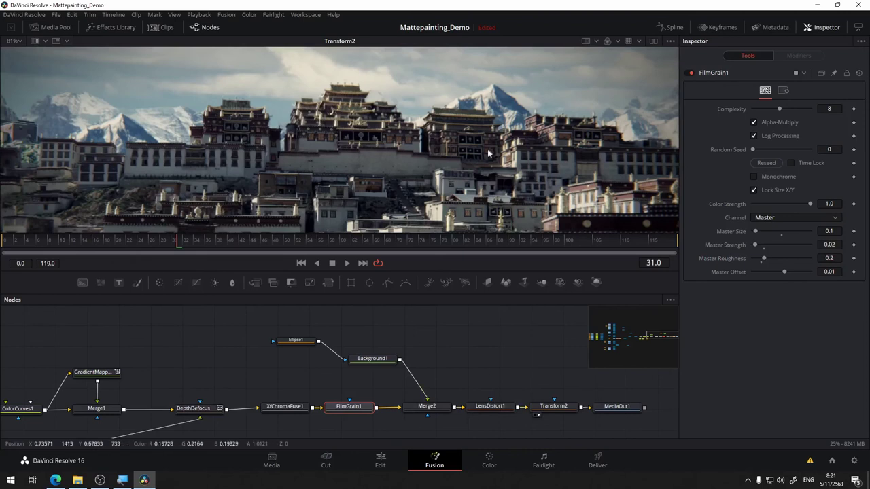
pyautogui.scroll(1, 466, 153)
pyautogui.moveTo(462, 152); pyautogui.dragTo(141, 203)
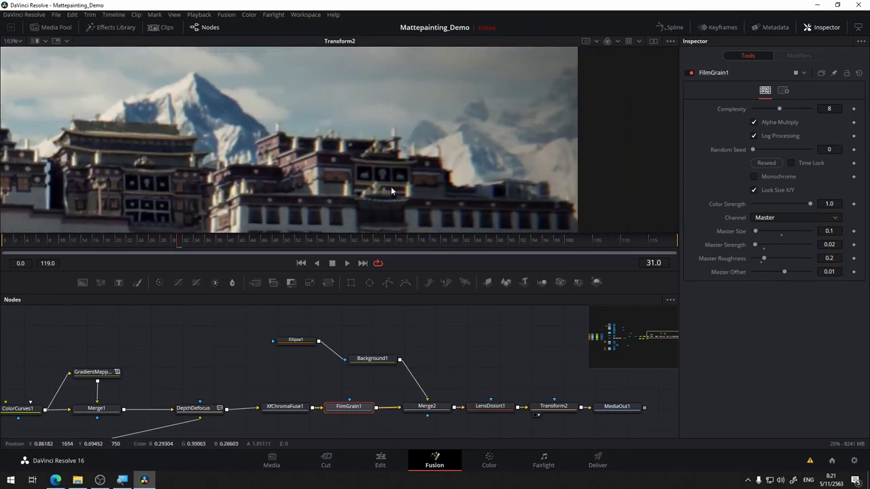
# Try stronger colour fringing on XfChromaFuse1 by setting its size to 1.07 and 1.01
pyautogui.click(286, 406)
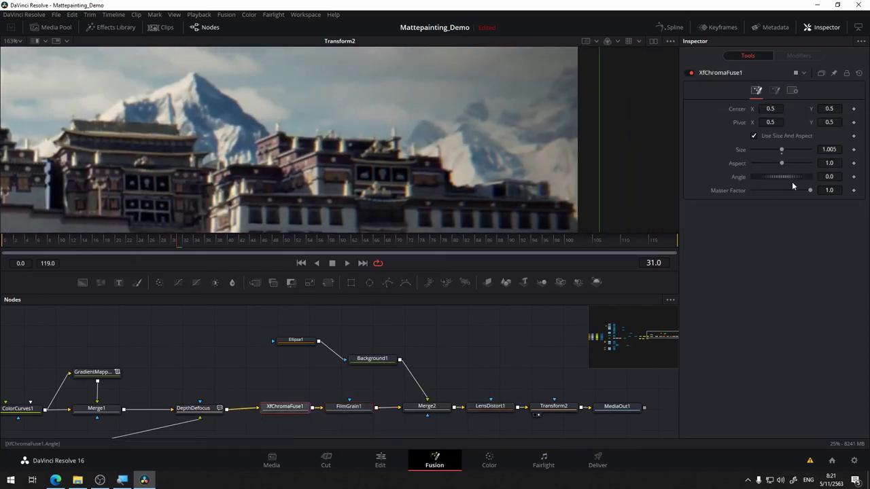
pyautogui.moveTo(839, 148); pyautogui.dragTo(836, 149)
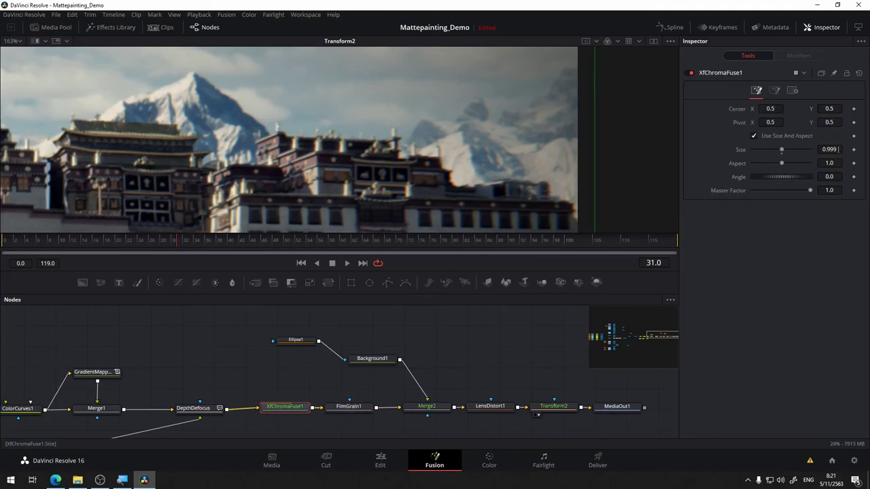
pyautogui.click(838, 150)
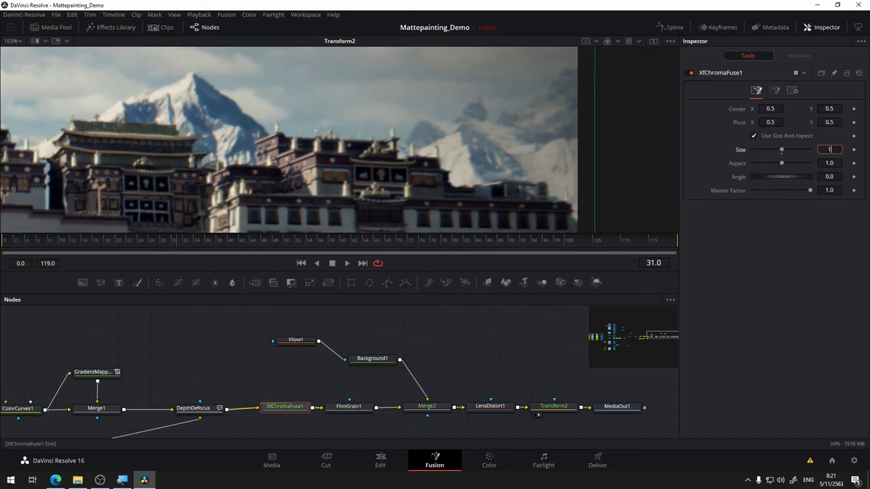
pyautogui.write('1')
pyautogui.press('Return')
pyautogui.write('7')
pyautogui.press('Tab')
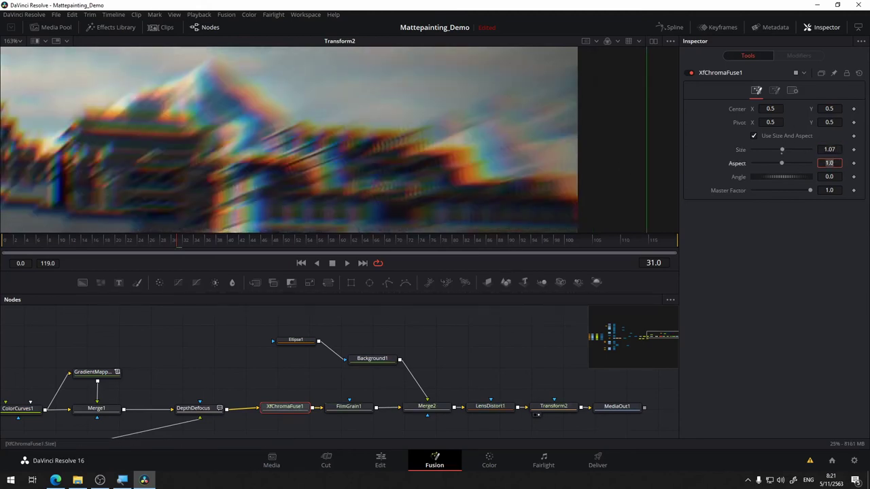
pyautogui.click(829, 150)
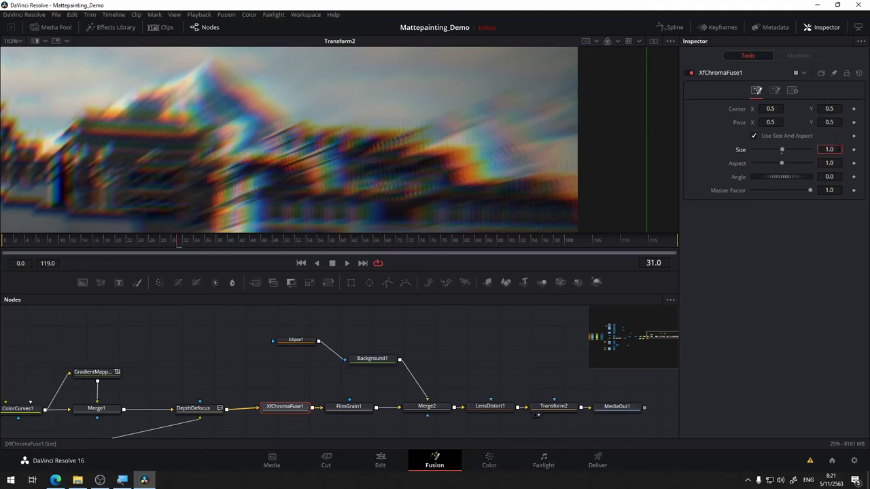
pyautogui.press('Tab')
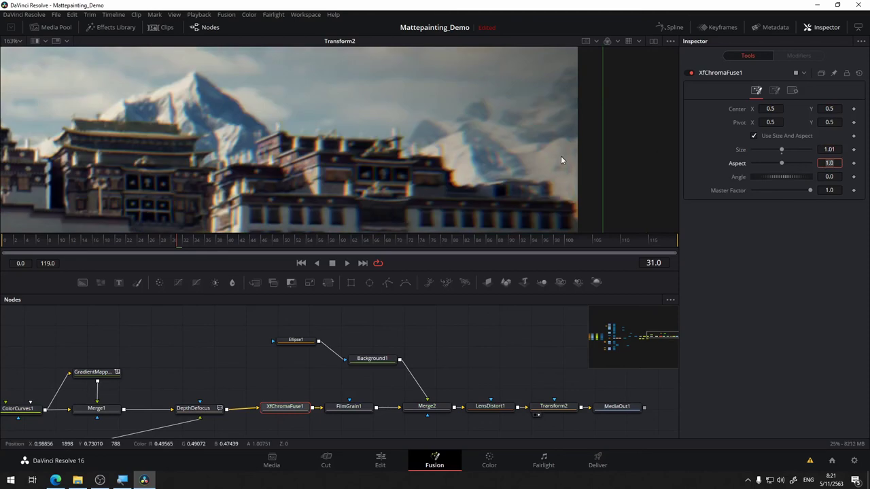
# Examine the colour fringing up close on the buildings, mountains and sky from one side of the frame to the other
pyautogui.moveTo(474, 152); pyautogui.dragTo(595, 99)
pyautogui.scroll(-5, 594, 100)
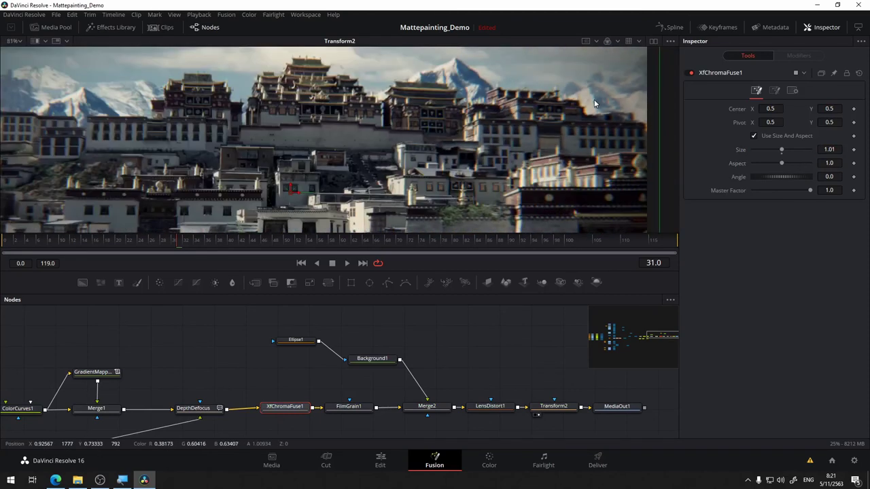
pyautogui.scroll(5, 465, 151)
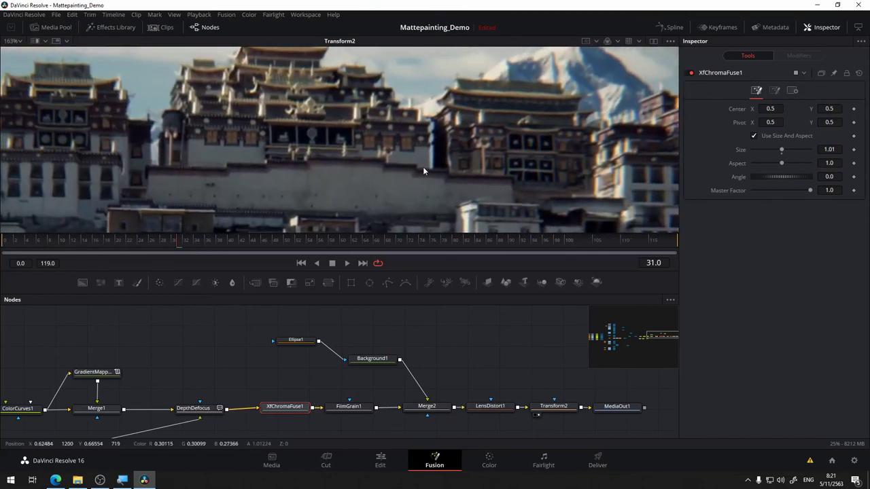
pyautogui.moveTo(423, 167); pyautogui.dragTo(530, 106)
pyautogui.moveTo(354, 126); pyautogui.dragTo(623, 215)
pyautogui.moveTo(300, 152); pyautogui.dragTo(573, 165)
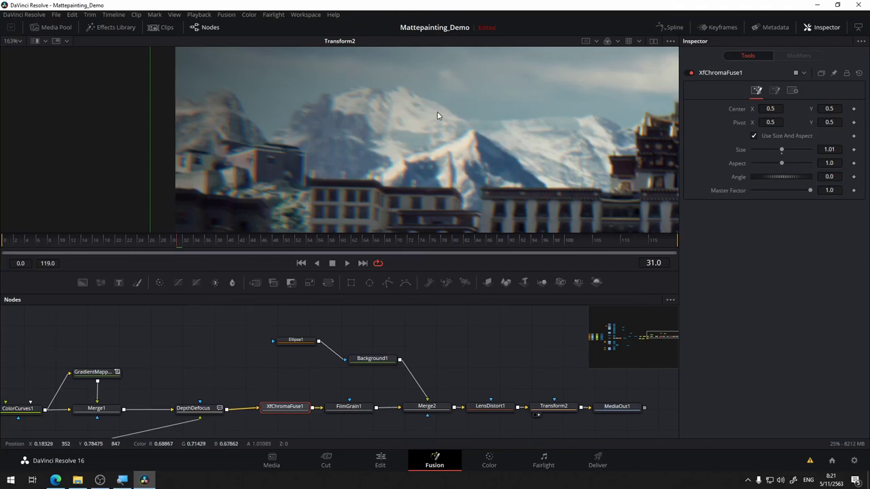
pyautogui.moveTo(437, 112); pyautogui.dragTo(65, 92)
pyautogui.moveTo(500, 87)
pyautogui.mouseDown()
pyautogui.moveTo(174, 86)
pyautogui.moveTo(139, 105)
pyautogui.mouseUp()
pyautogui.moveTo(401, 85); pyautogui.dragTo(89, 106)
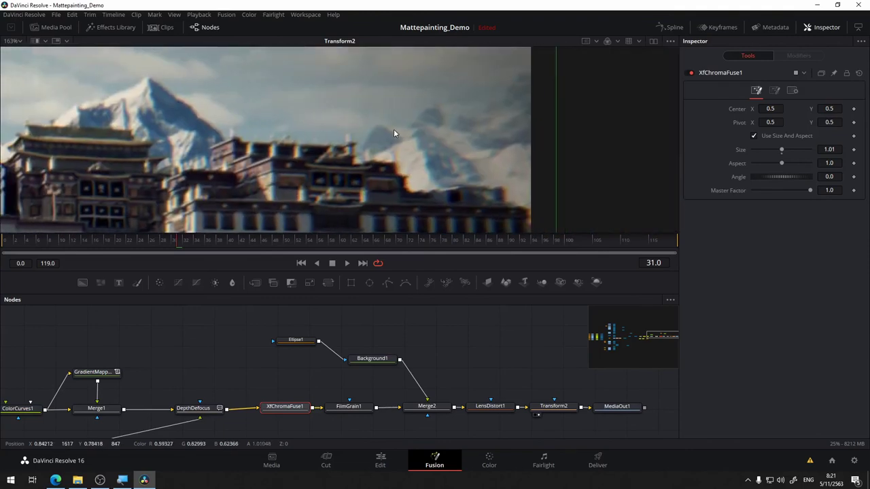
pyautogui.moveTo(394, 130); pyautogui.dragTo(411, 77)
# Move the MediaOut1 node farther from Transform2 to leave a gap at the end of the chain
pyautogui.moveTo(485, 338); pyautogui.dragTo(274, 311)
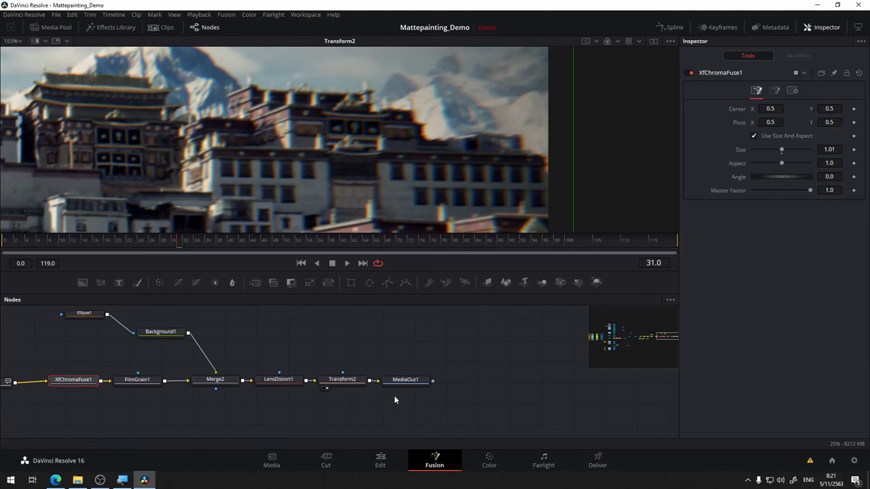
pyautogui.moveTo(410, 383); pyautogui.dragTo(495, 382)
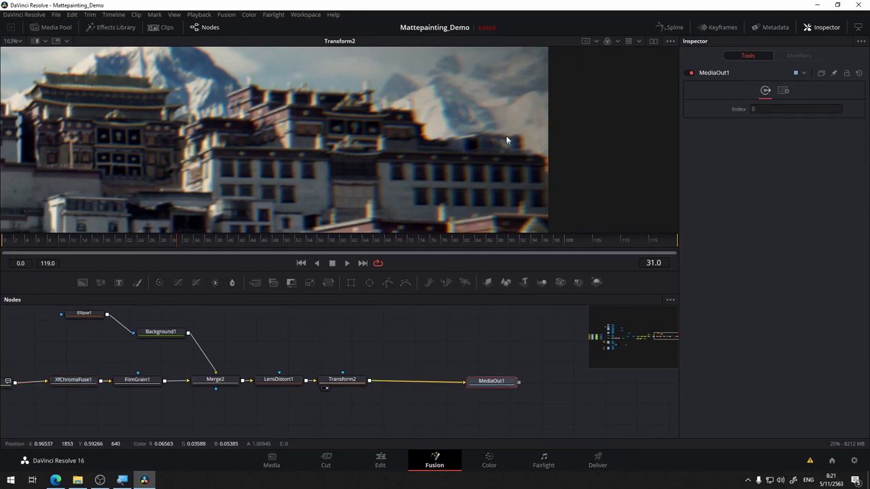
# Set XfChromaFuse1's size to 1.007 and check the fringing on the buildings and across the composite
pyautogui.scroll(2, 527, 178)
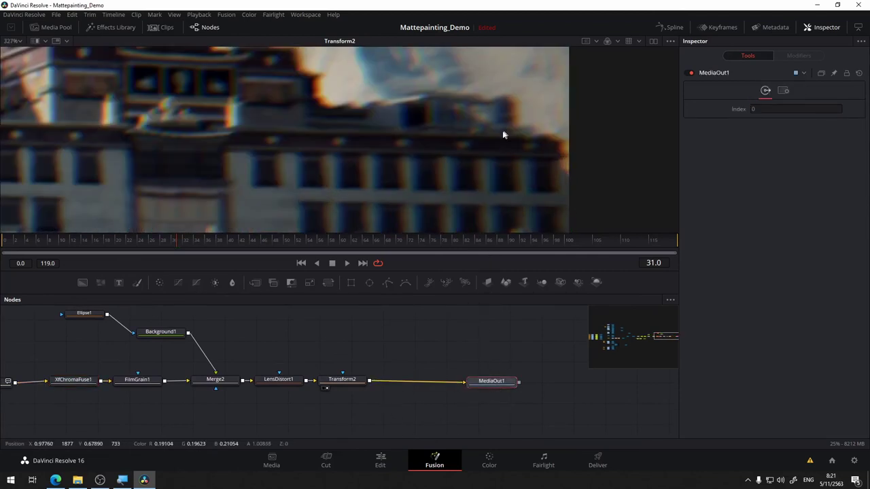
pyautogui.moveTo(319, 330); pyautogui.dragTo(411, 334)
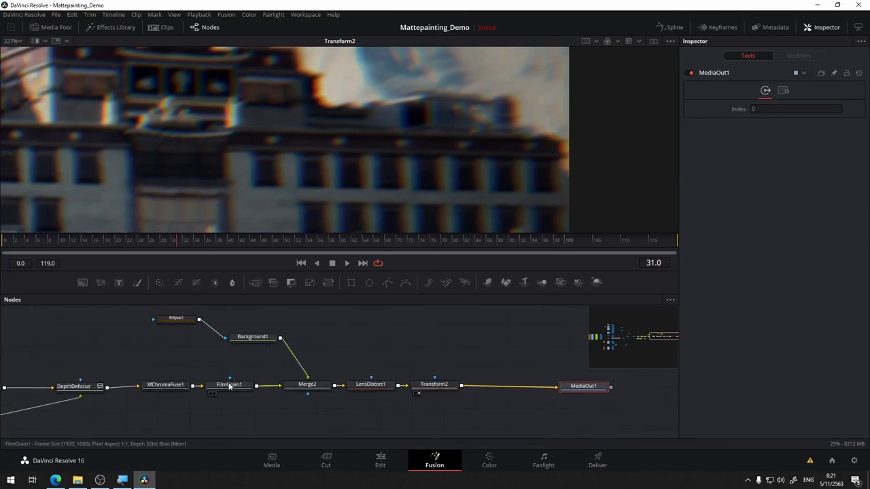
pyautogui.moveTo(334, 349); pyautogui.dragTo(457, 341)
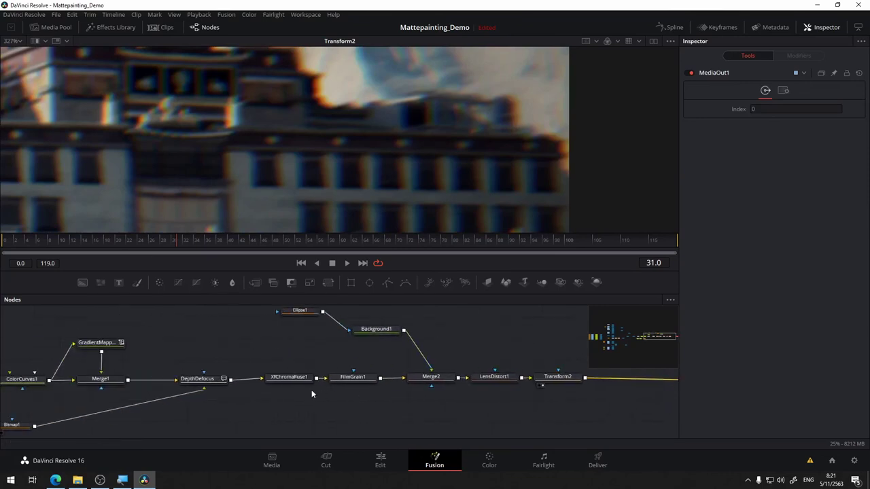
pyautogui.click(298, 379)
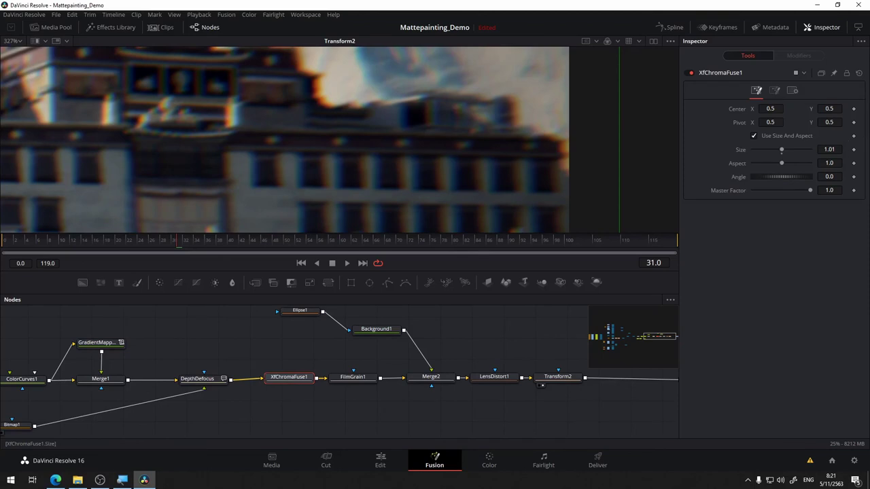
pyautogui.moveTo(829, 149); pyautogui.dragTo(830, 149)
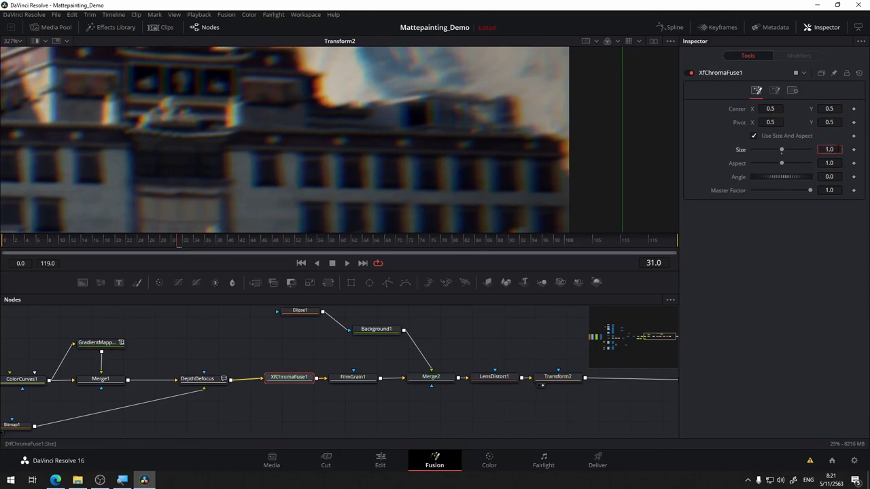
pyautogui.press('Tab')
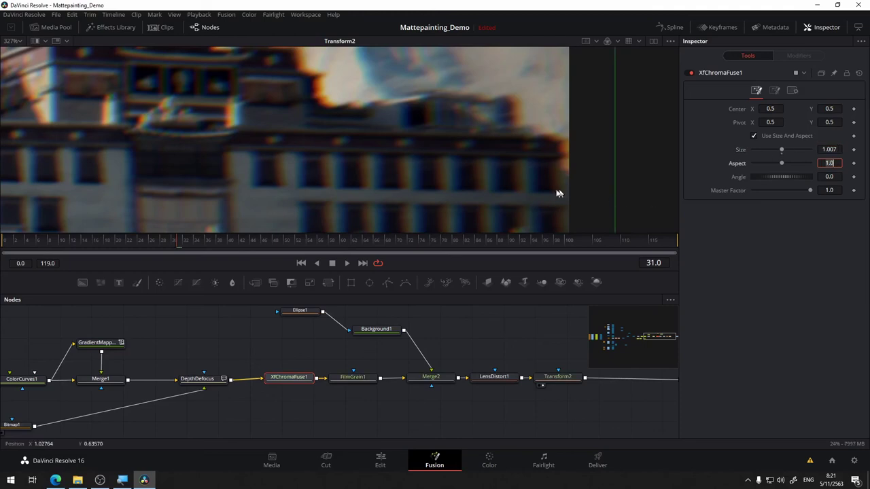
pyautogui.scroll(-6, 513, 173)
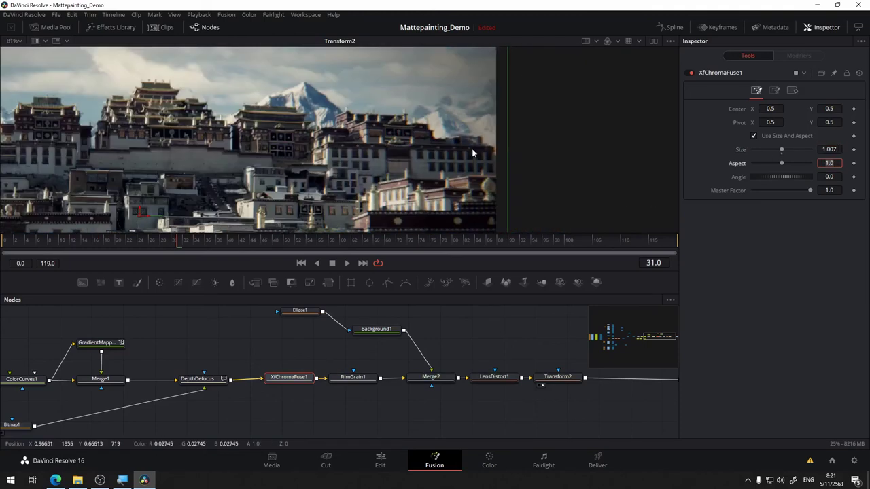
pyautogui.moveTo(402, 179); pyautogui.dragTo(634, 115)
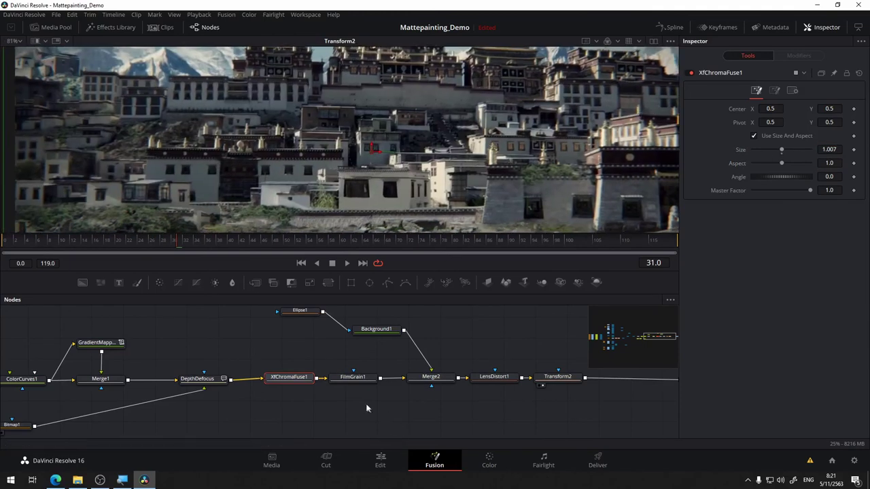
# Move the Ellipse1 node level with Background1 and show the whole vignette ellipse over the composite
pyautogui.click(499, 379)
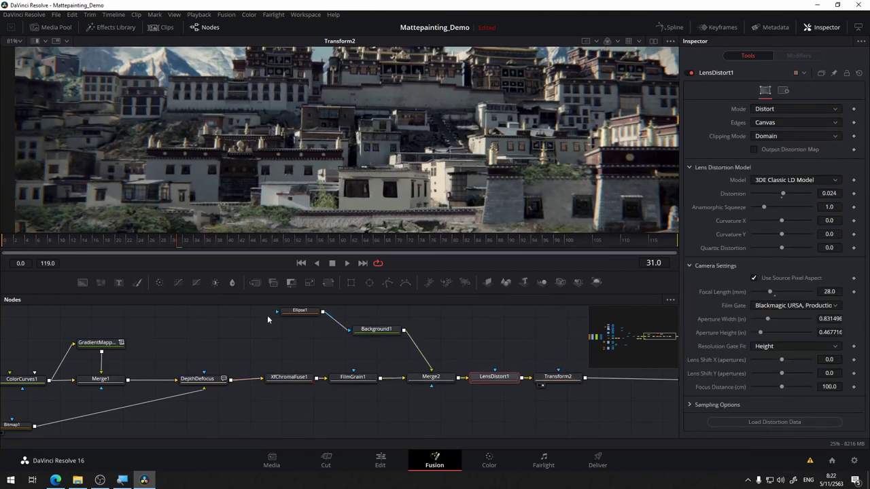
pyautogui.moveTo(300, 310); pyautogui.dragTo(303, 331)
pyautogui.scroll(-3, 462, 129)
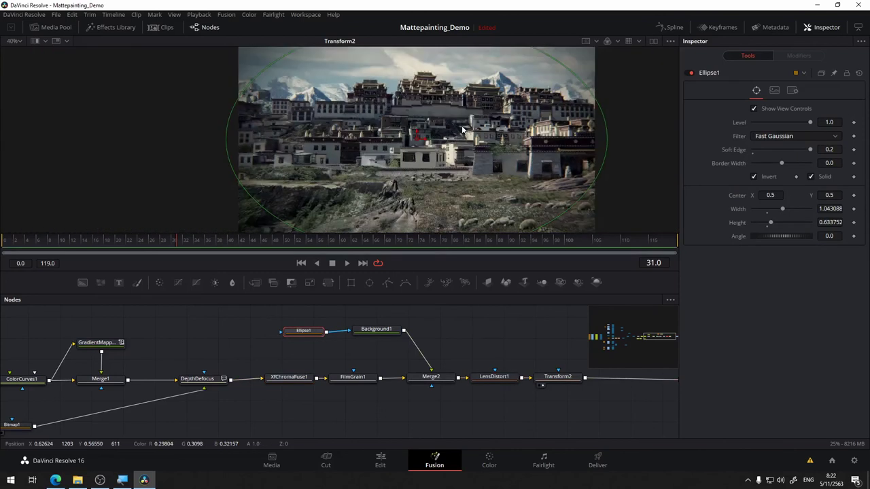
# Turn Merge2 off and back on to compare the composite without and with the vignette
pyautogui.click(435, 385)
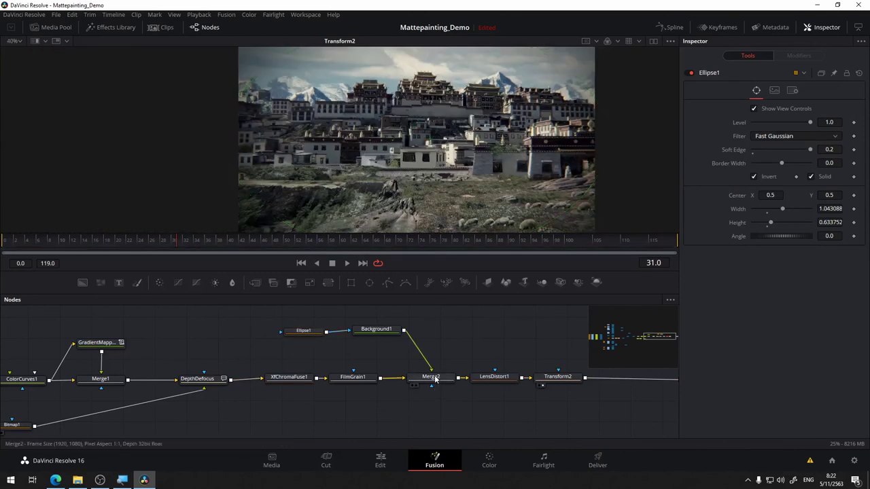
pyautogui.click(435, 378)
pyautogui.click(691, 73)
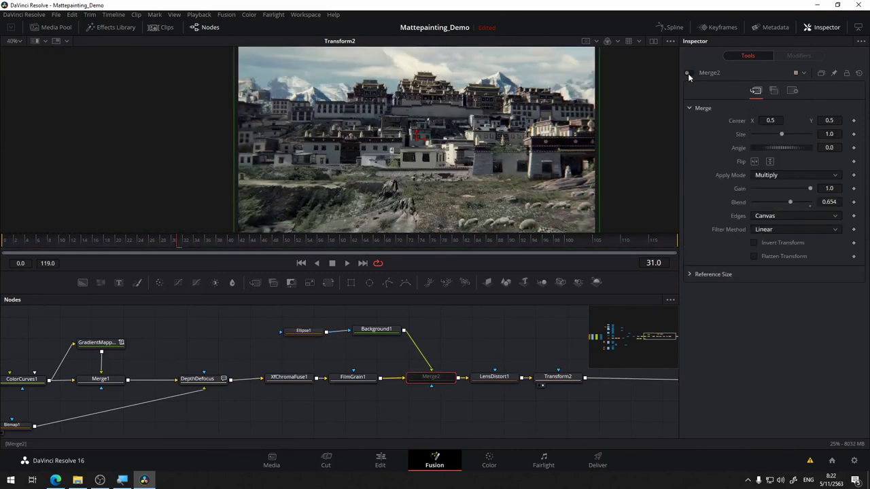
pyautogui.click(691, 73)
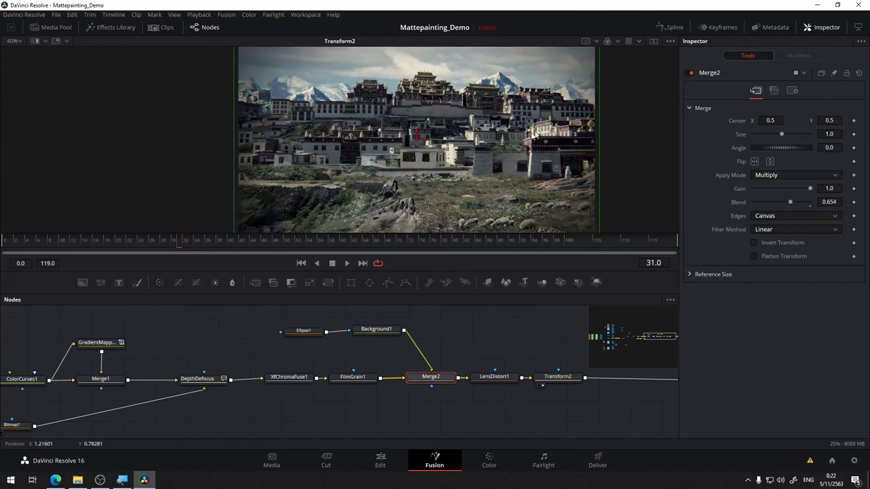
pyautogui.scroll(-3, 457, 155)
pyautogui.scroll(1, 457, 155)
# Raise Merge1's blend slightly to strengthen the gradient map's tint over the composite
pyautogui.moveTo(174, 345); pyautogui.dragTo(346, 329)
pyautogui.click(264, 323)
pyautogui.click(266, 327)
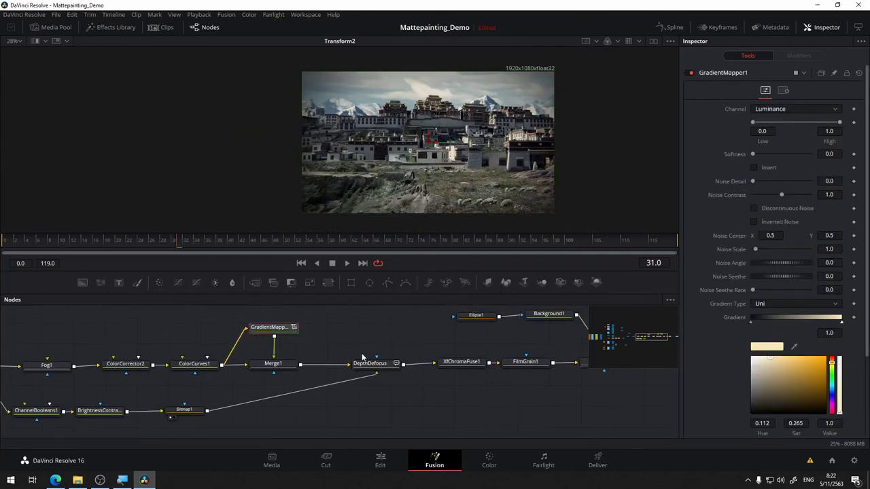
pyautogui.click(272, 364)
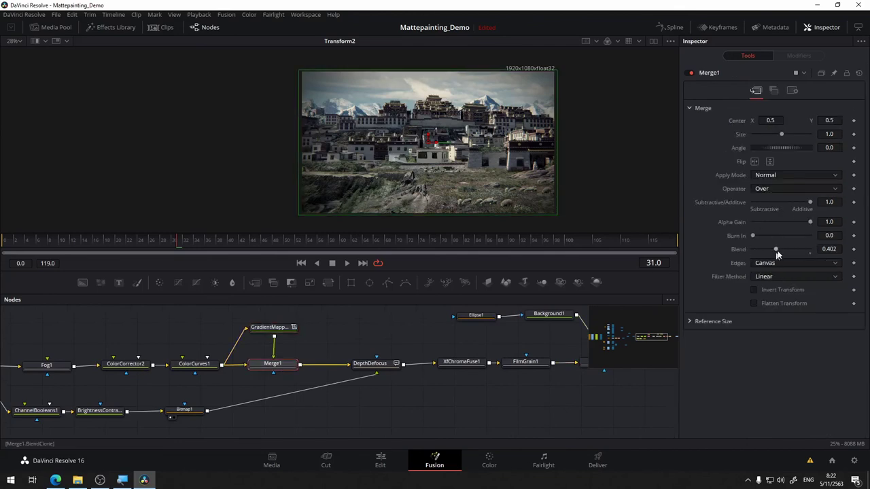
pyautogui.moveTo(778, 249); pyautogui.dragTo(787, 250)
pyautogui.moveTo(783, 249); pyautogui.dragTo(780, 249)
# Lighten the dark end of GradientMapper1's gradient to deep blue with hue 0.576, saturation 0.596 and value 0.213, checking the shadows
pyautogui.click(268, 332)
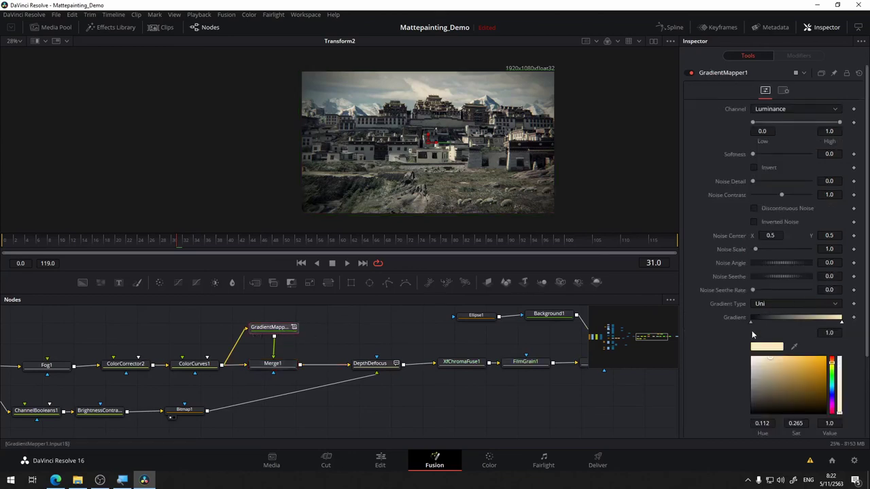
pyautogui.click(750, 322)
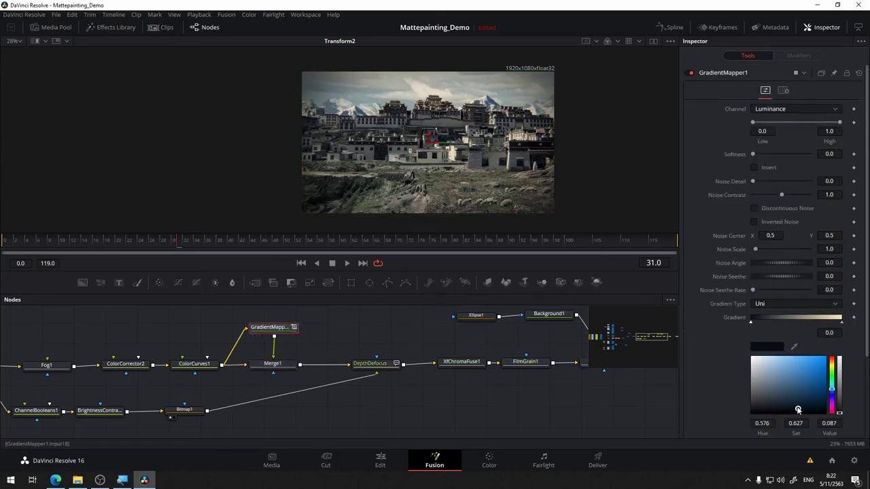
pyautogui.moveTo(797, 410); pyautogui.dragTo(796, 408)
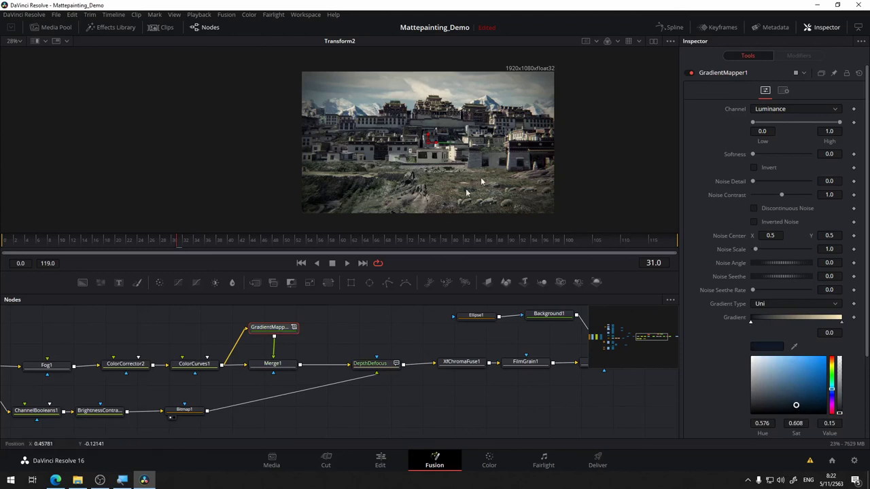
pyautogui.scroll(2, 496, 132)
pyautogui.moveTo(463, 186); pyautogui.dragTo(513, 127)
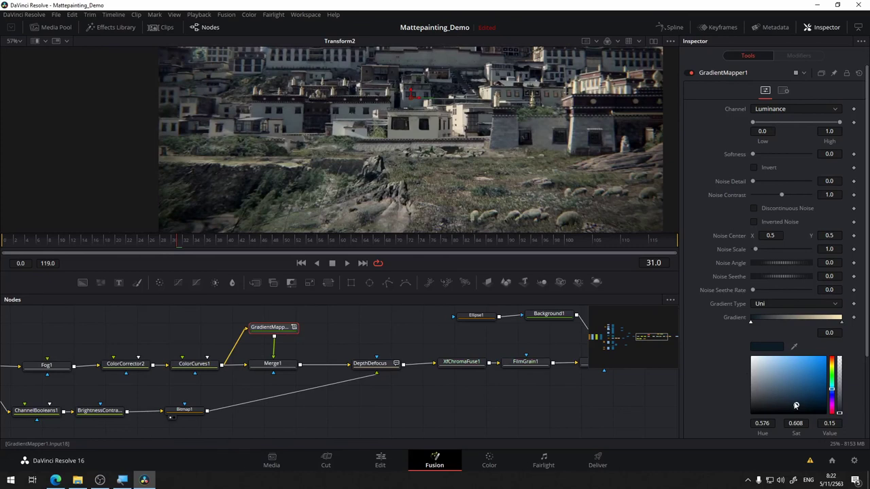
pyautogui.moveTo(798, 406); pyautogui.dragTo(795, 401)
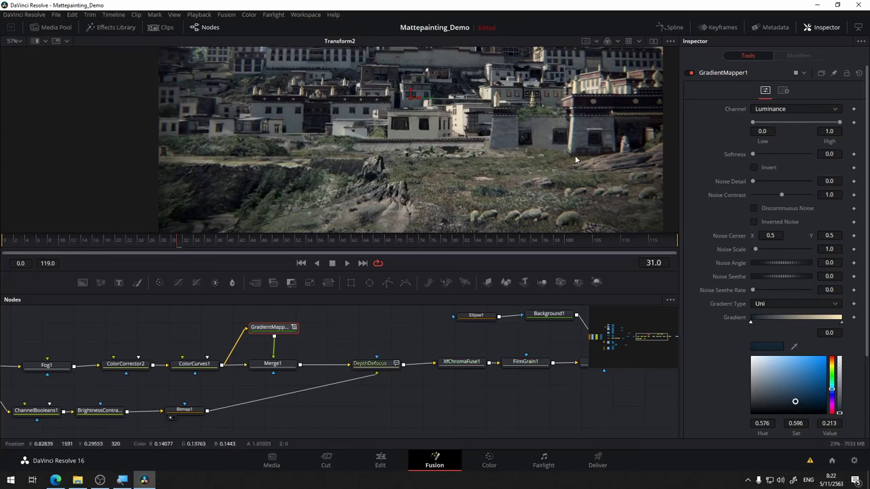
pyautogui.scroll(-1, 575, 159)
pyautogui.scroll(1, 565, 150)
pyautogui.moveTo(566, 151); pyautogui.dragTo(533, 182)
pyautogui.scroll(-2, 509, 144)
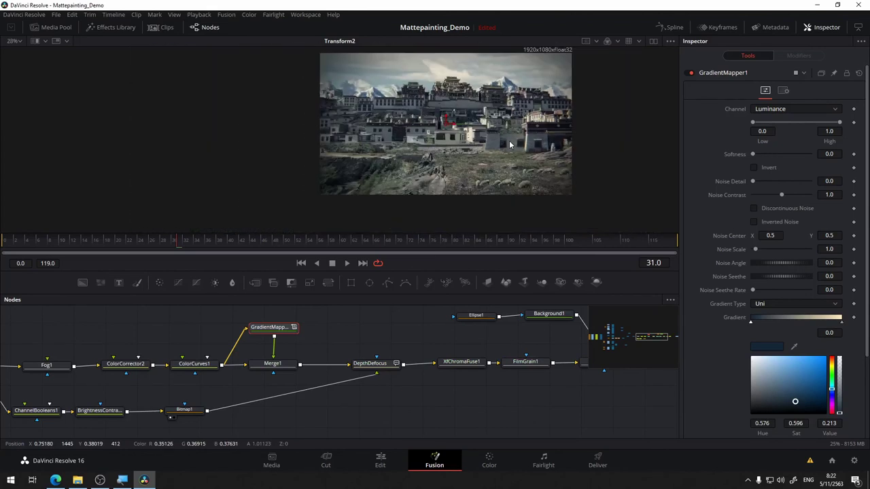
pyautogui.scroll(1, 510, 144)
# Move the DepthDefocus node closer to XfChromaFuse1, widening the gap after Merge1
pyautogui.moveTo(334, 331); pyautogui.dragTo(239, 323)
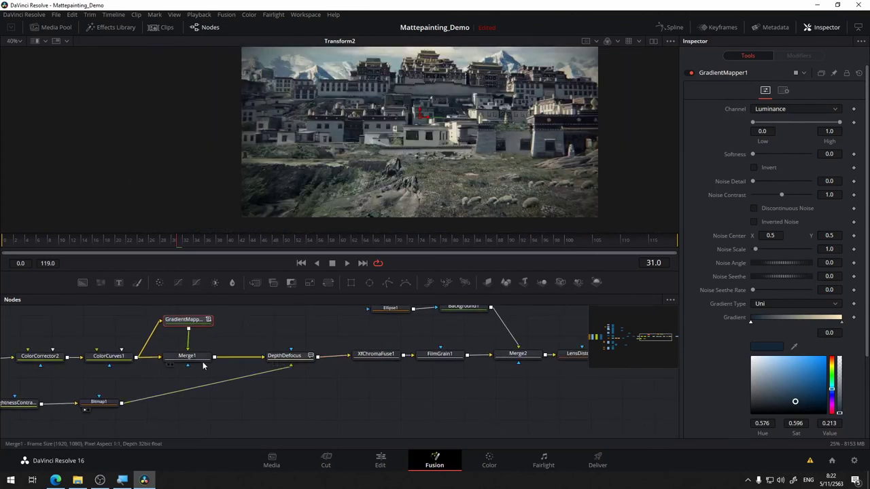
pyautogui.moveTo(301, 365); pyautogui.dragTo(321, 363)
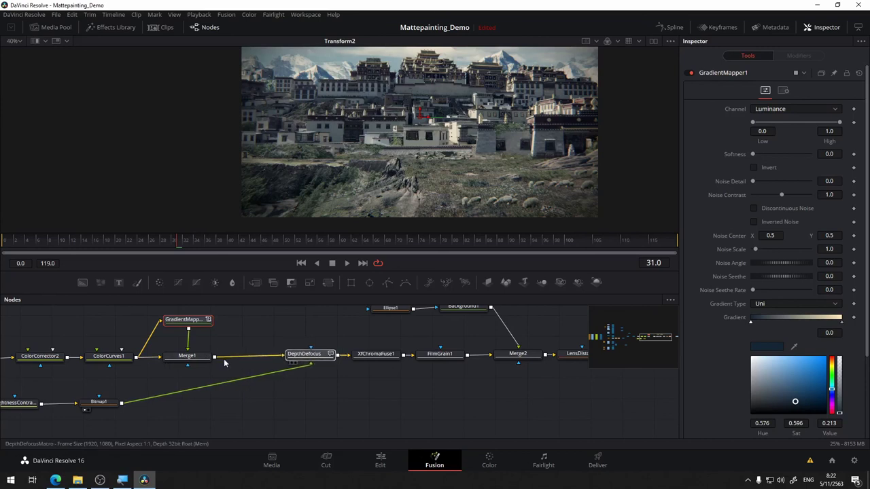
pyautogui.click(199, 362)
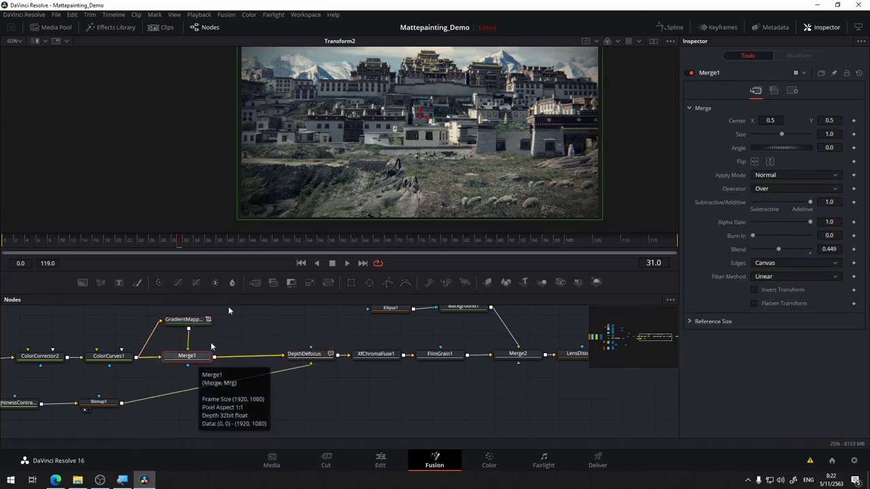
pyautogui.click(158, 282)
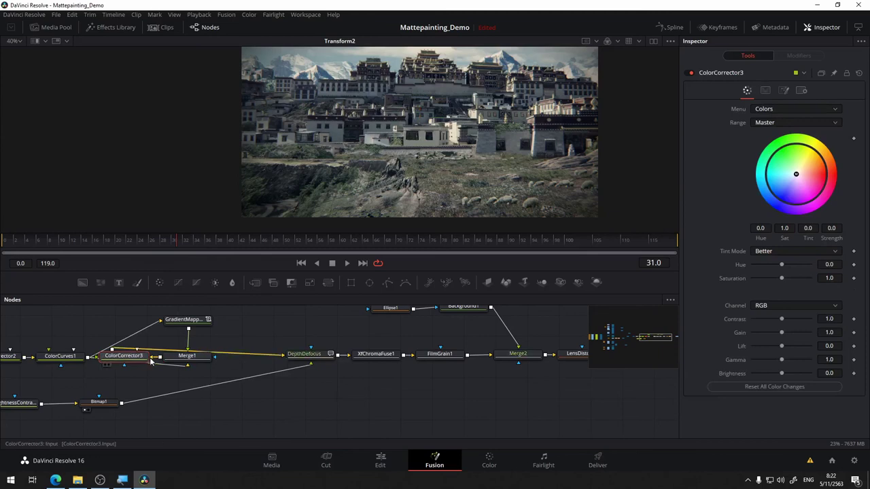
pyautogui.hotkey('ctrl', 'z')
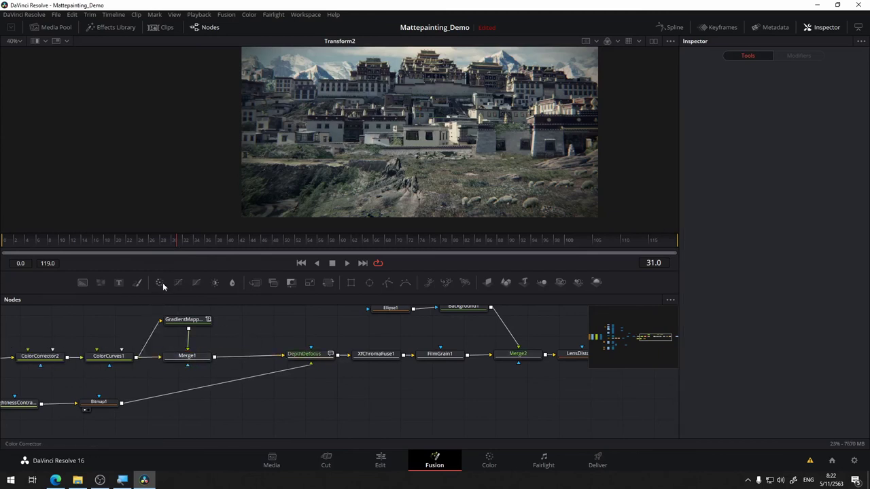
# Insert a Color Corrector node between Merge1 and DepthDefocus, and space out DepthDefocus and the nodes after it
pyautogui.moveTo(271, 341); pyautogui.dragTo(247, 360)
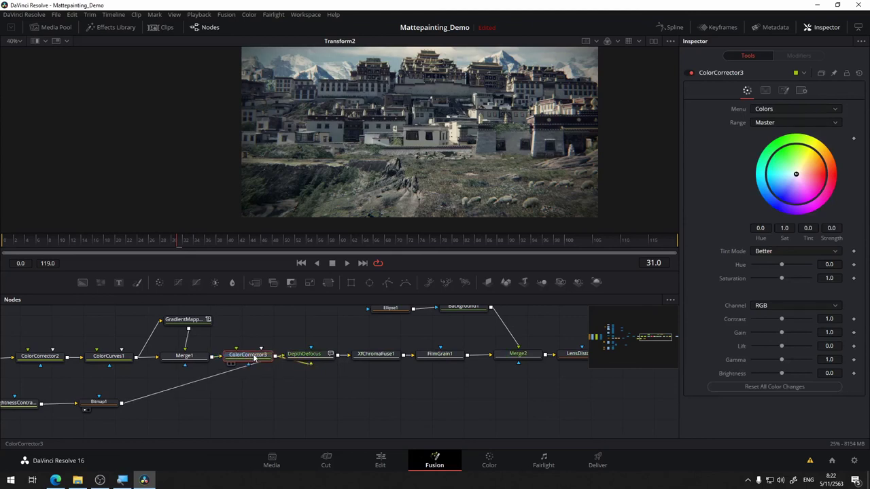
pyautogui.moveTo(319, 356)
pyautogui.mouseDown()
pyautogui.moveTo(326, 390)
pyautogui.moveTo(343, 371)
pyautogui.moveTo(336, 360)
pyautogui.mouseUp()
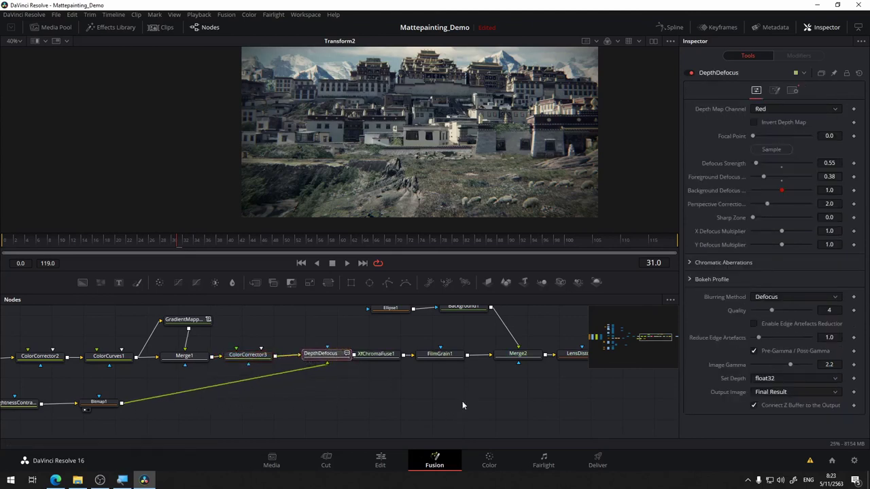
pyautogui.scroll(-3, 462, 400)
pyautogui.moveTo(494, 337); pyautogui.dragTo(242, 418)
pyautogui.moveTo(288, 394); pyautogui.dragTo(304, 394)
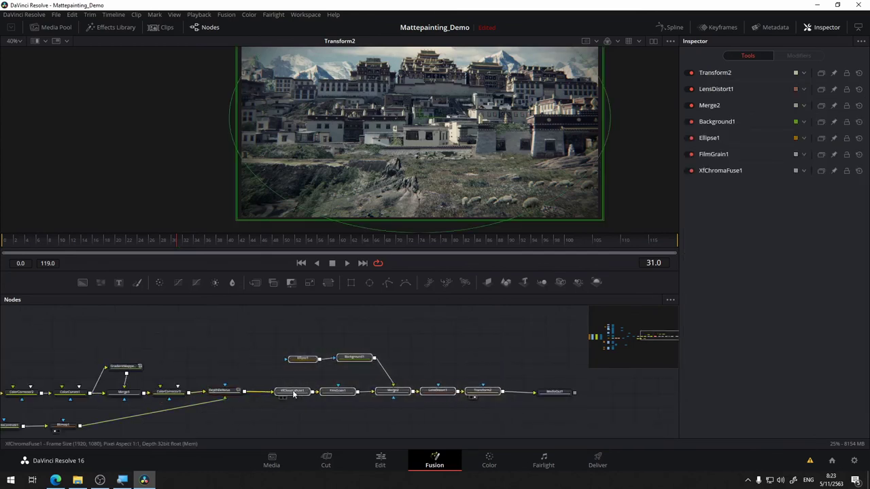
pyautogui.click(235, 392)
pyautogui.scroll(3, 341, 325)
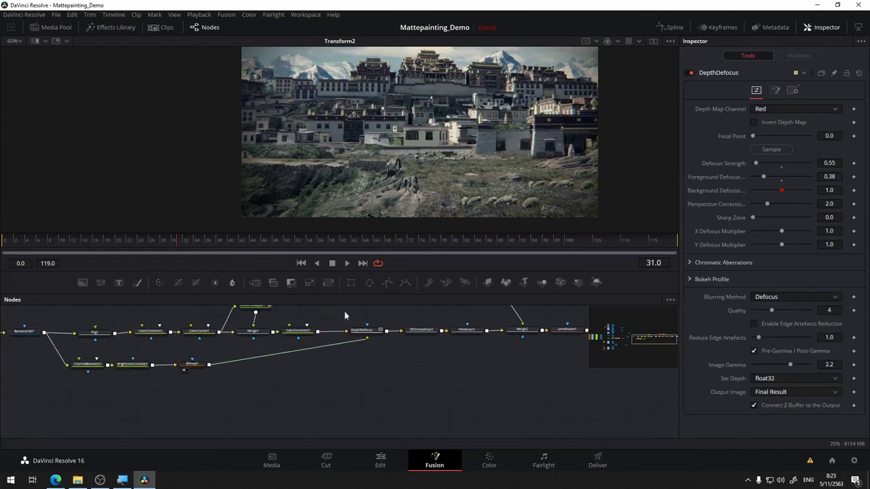
# Raise ColorCorrector3's contrast to 1.1 while viewing its output, and check the buildings and sky
pyautogui.moveTo(281, 343); pyautogui.dragTo(297, 344)
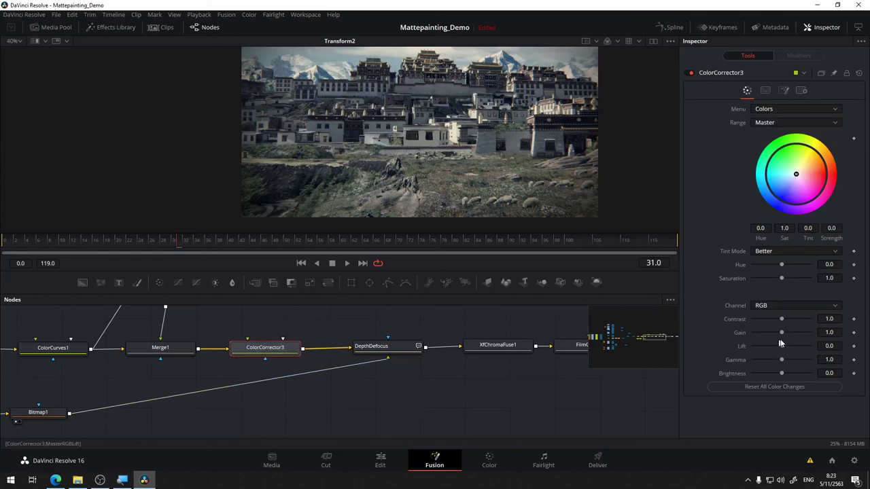
pyautogui.moveTo(782, 320); pyautogui.dragTo(791, 322)
pyautogui.press('1')
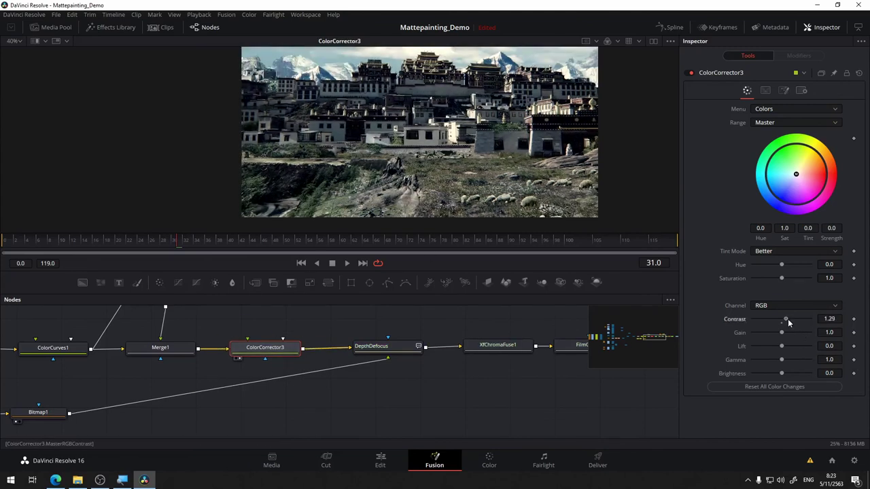
pyautogui.moveTo(788, 323); pyautogui.dragTo(784, 323)
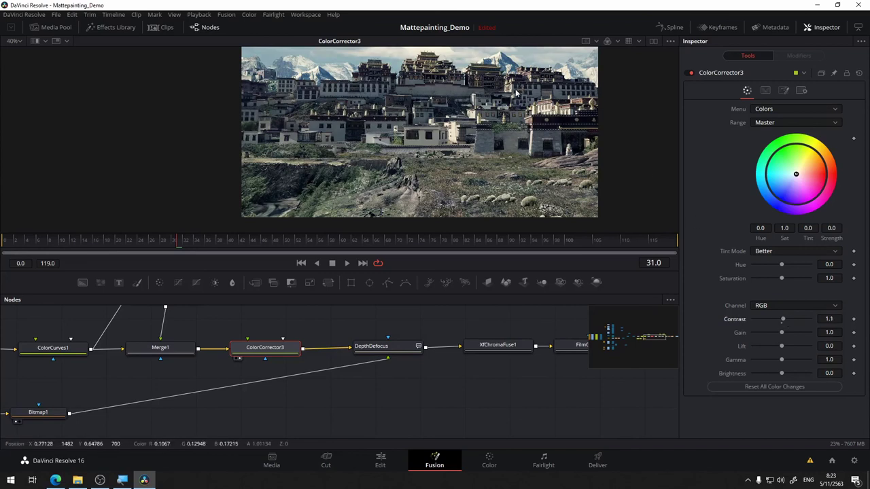
pyautogui.moveTo(502, 87); pyautogui.dragTo(503, 117)
pyautogui.moveTo(307, 133); pyautogui.dragTo(320, 86)
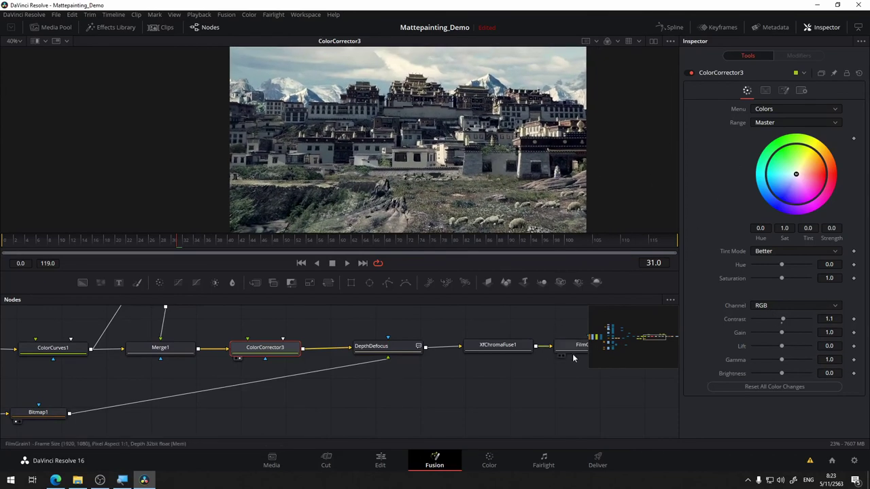
# Lower Merge1's blend to 0.339 to soften the gradient map's tint
pyautogui.moveTo(349, 405); pyautogui.dragTo(456, 412)
pyautogui.click(255, 356)
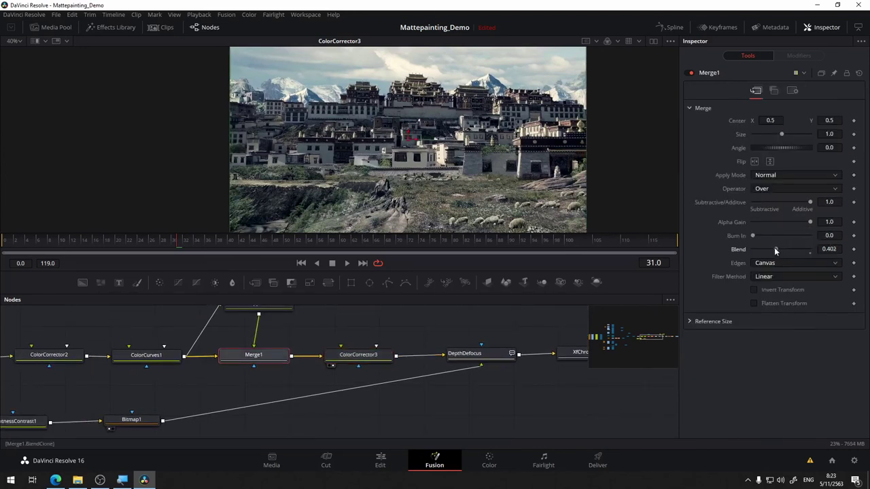
pyautogui.moveTo(768, 249); pyautogui.dragTo(772, 251)
# Display Transform2 in the viewer to check the final composite with the new contrast and tint
pyautogui.moveTo(403, 327); pyautogui.dragTo(325, 333)
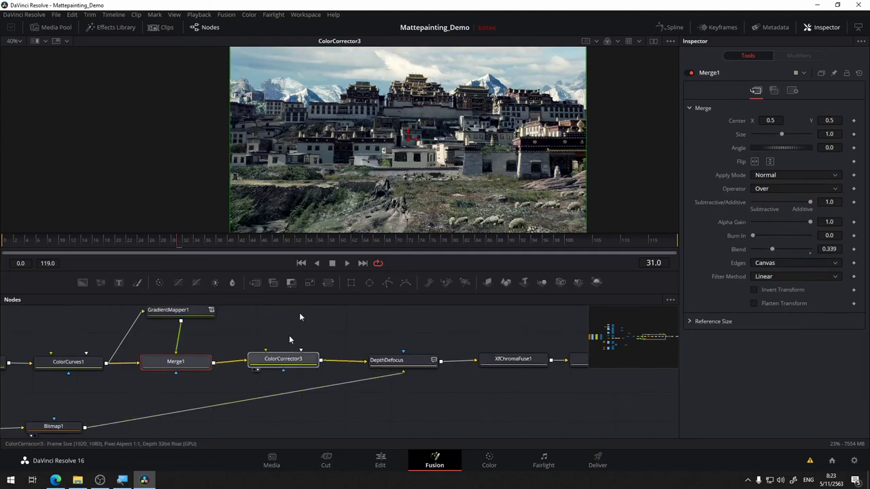
pyautogui.moveTo(474, 326); pyautogui.dragTo(342, 309)
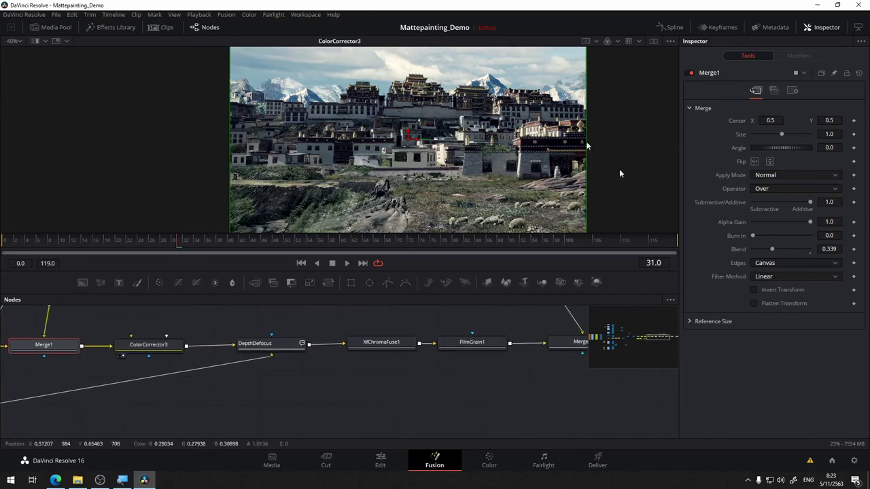
pyautogui.moveTo(481, 403); pyautogui.dragTo(179, 403)
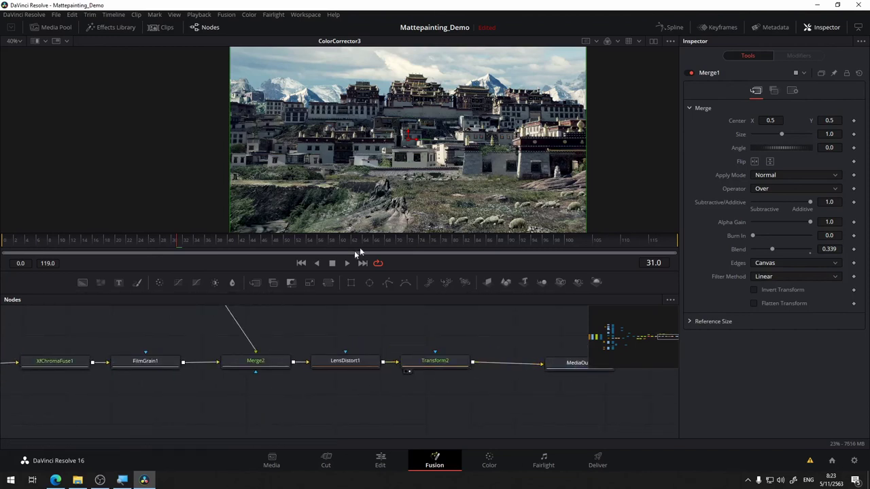
pyautogui.click(426, 360)
pyautogui.press('1')
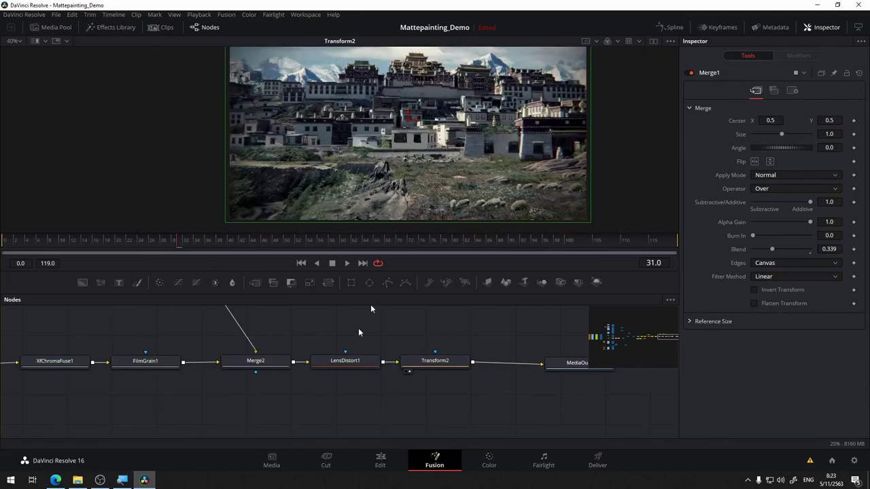
# Move the MediaOut1 node farther downstream from Transform2 to make room in the node chain
pyautogui.moveTo(287, 401); pyautogui.dragTo(545, 428)
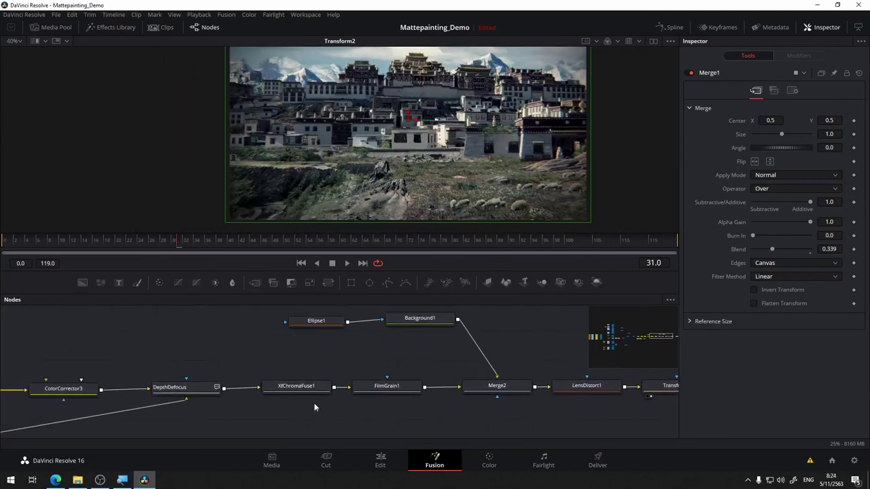
pyautogui.scroll(-2, 522, 349)
pyautogui.moveTo(522, 349); pyautogui.dragTo(381, 355)
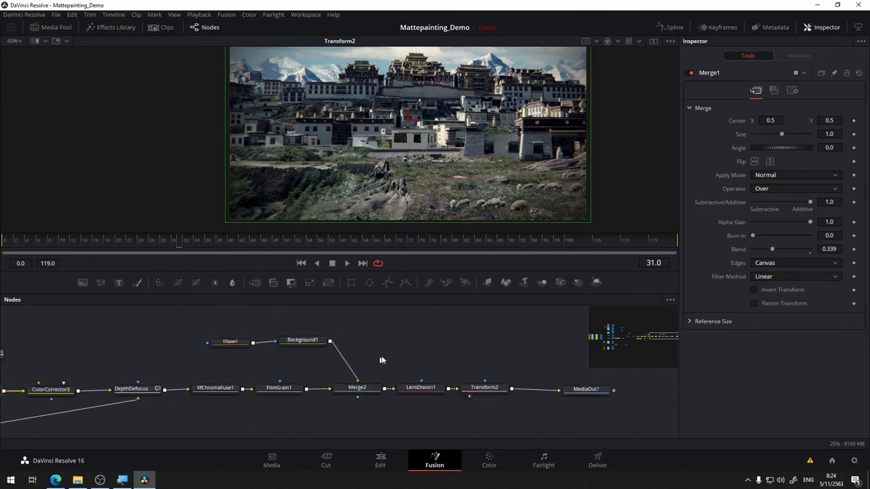
pyautogui.moveTo(520, 317); pyautogui.dragTo(216, 423)
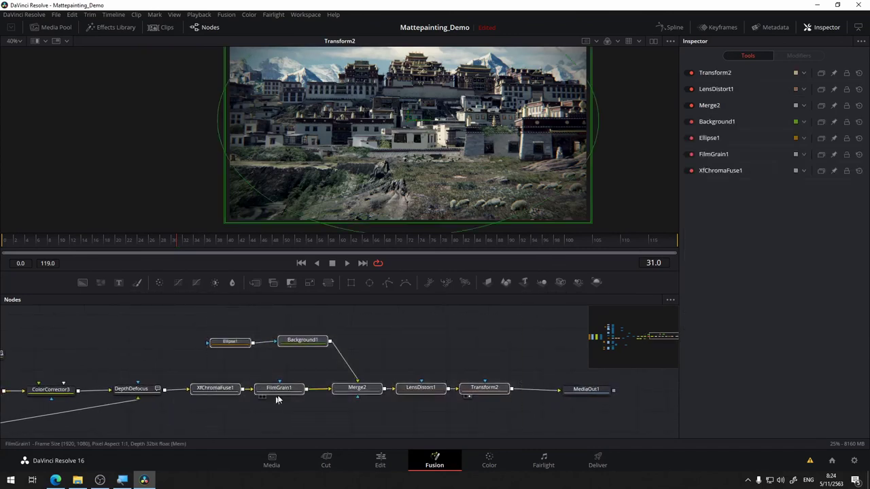
pyautogui.moveTo(601, 389); pyautogui.dragTo(657, 390)
# Move all nodes from XfChromaFuse1 through MediaOut1, including the vignette nodes, to open a wide gap after DepthDefocus
pyautogui.moveTo(507, 315); pyautogui.dragTo(293, 418)
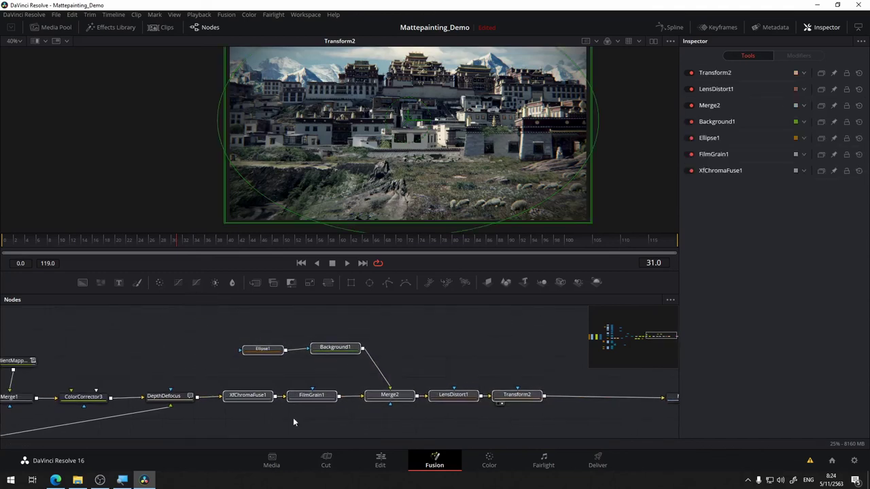
pyautogui.moveTo(554, 312); pyautogui.dragTo(519, 349)
pyautogui.moveTo(407, 357); pyautogui.dragTo(248, 351)
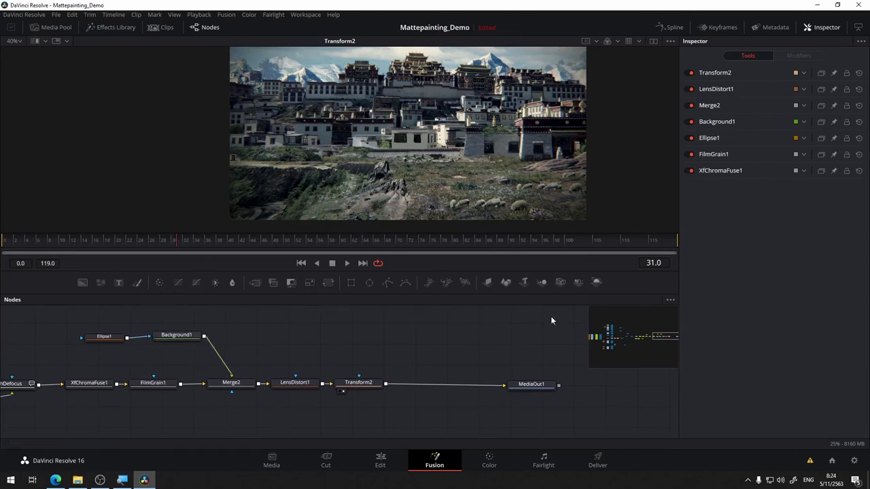
pyautogui.moveTo(446, 357); pyautogui.dragTo(561, 368)
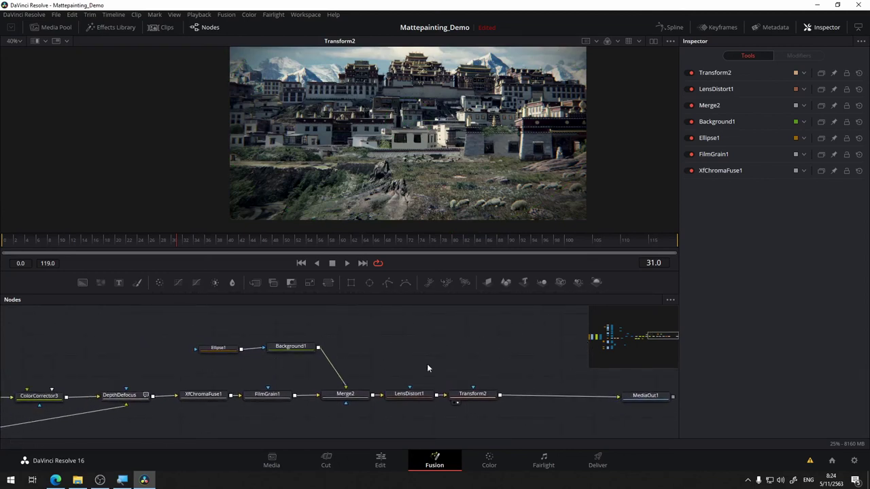
pyautogui.scroll(-2, 402, 368)
pyautogui.moveTo(232, 317); pyautogui.dragTo(554, 396)
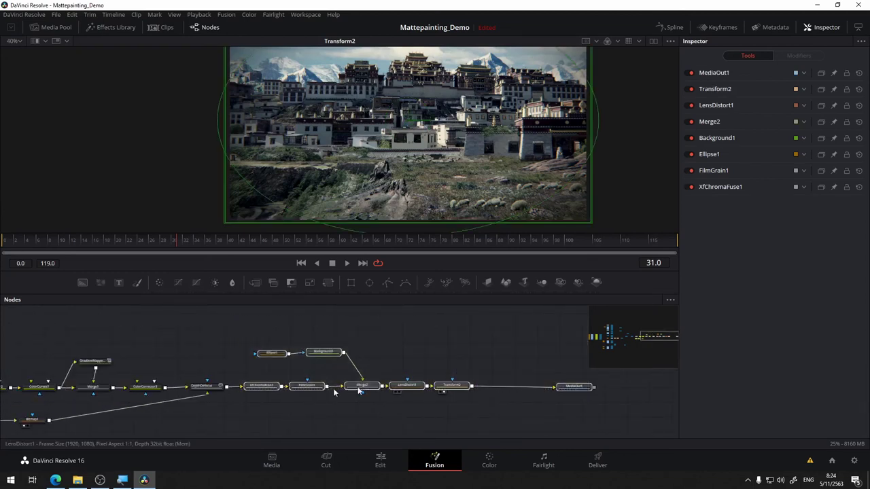
pyautogui.moveTo(275, 390); pyautogui.dragTo(383, 347)
pyautogui.scroll(3, 271, 371)
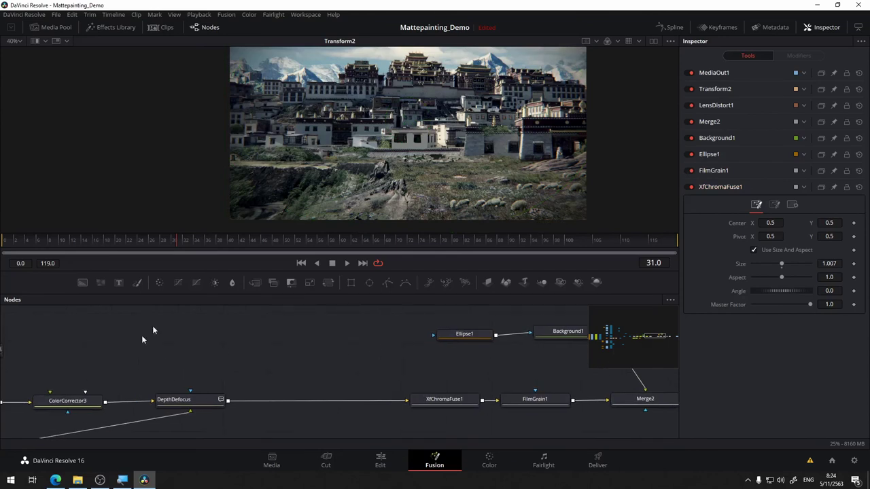
# Add a Background node, merge it over the composite between DepthDefocus and XfChromaFuse1, and display that merge
pyautogui.moveTo(82, 282); pyautogui.dragTo(234, 345)
pyautogui.click(262, 342)
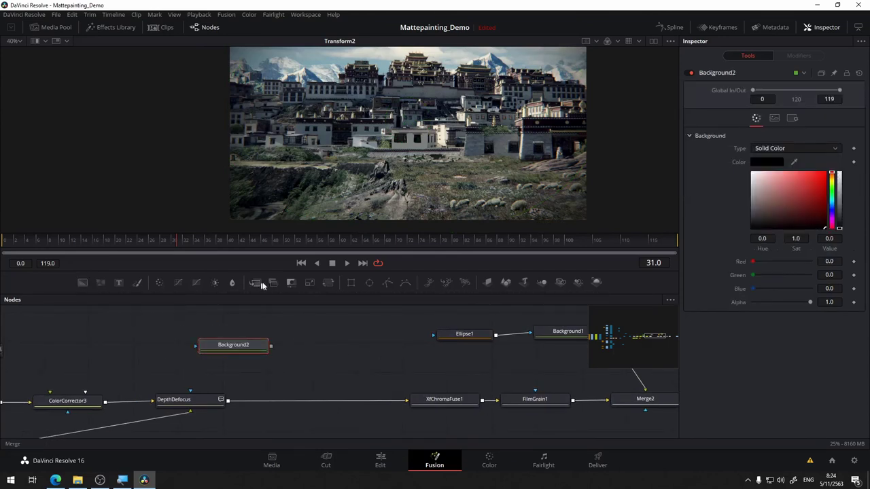
pyautogui.moveTo(256, 283); pyautogui.dragTo(270, 346)
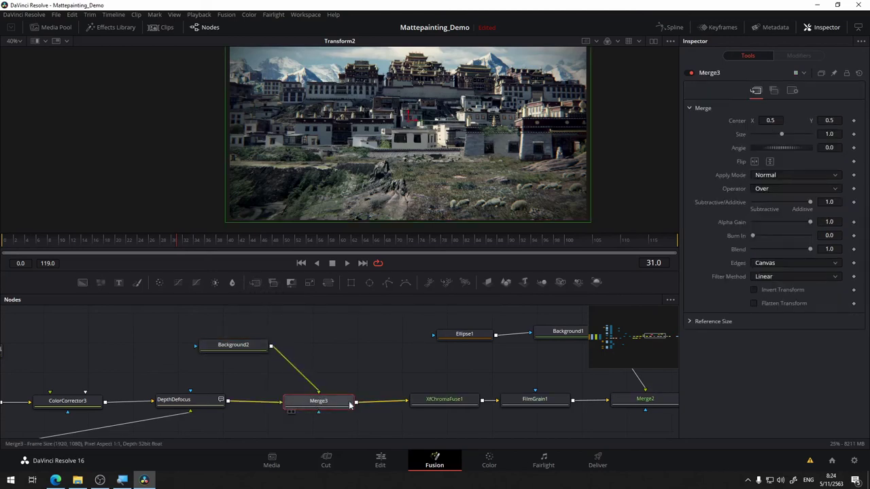
pyautogui.press('2')
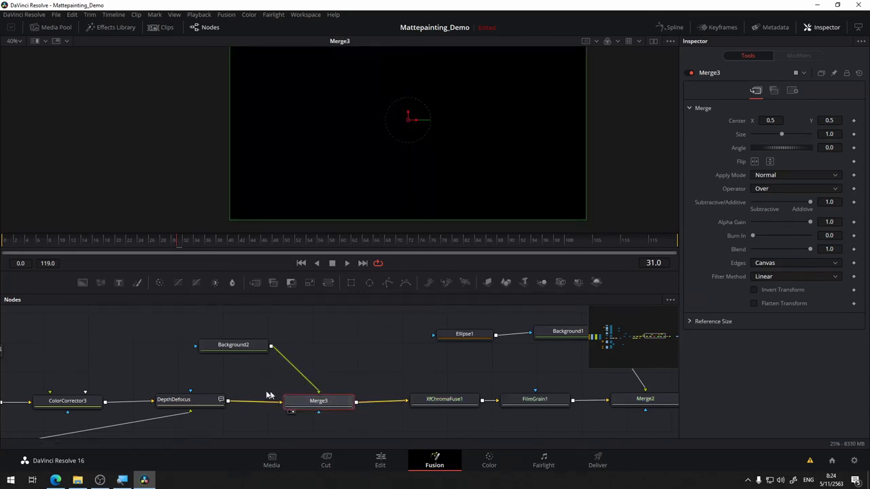
# Colour Background2 bright orange with hue 0.112, saturation 0.952 and value 1.0
pyautogui.moveTo(371, 342); pyautogui.dragTo(417, 342)
pyautogui.click(306, 346)
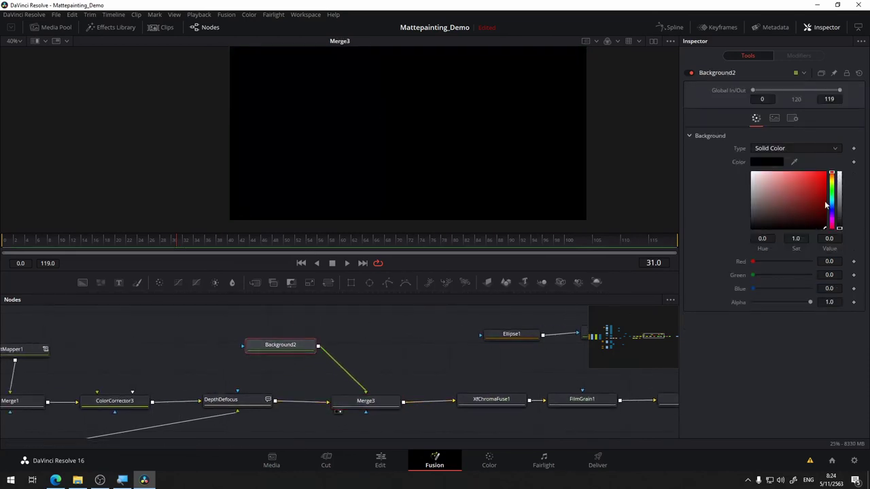
pyautogui.moveTo(832, 180); pyautogui.dragTo(833, 174)
pyautogui.moveTo(816, 174); pyautogui.dragTo(833, 179)
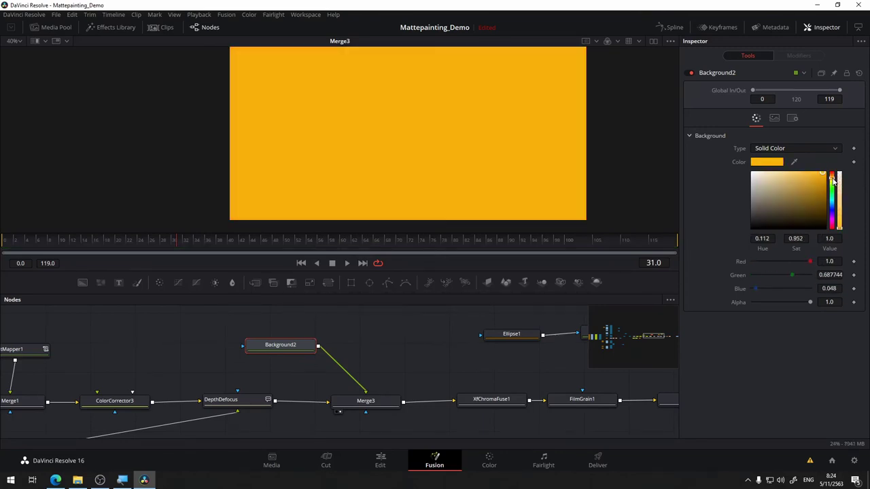
# Set Merge3's apply mode to Overlay so the orange background tints the composite, and zoom the viewer out to 20%
pyautogui.moveTo(384, 406); pyautogui.dragTo(381, 403)
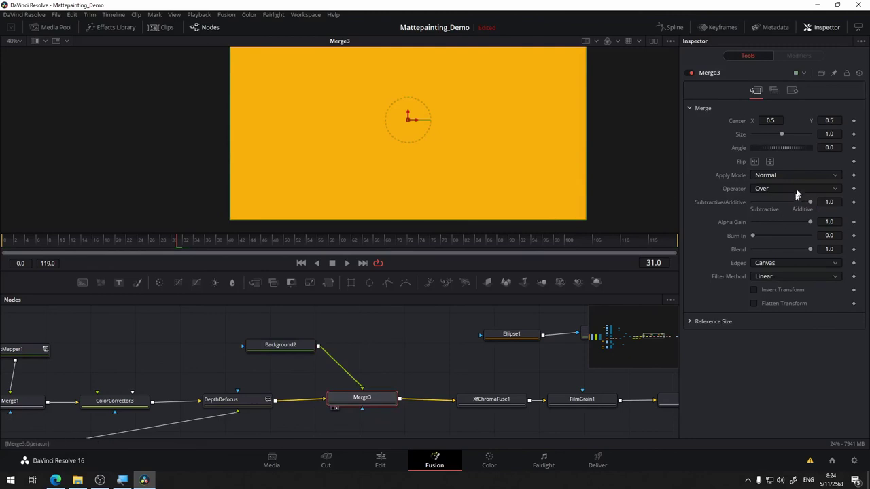
pyautogui.click(798, 174)
pyautogui.click(782, 225)
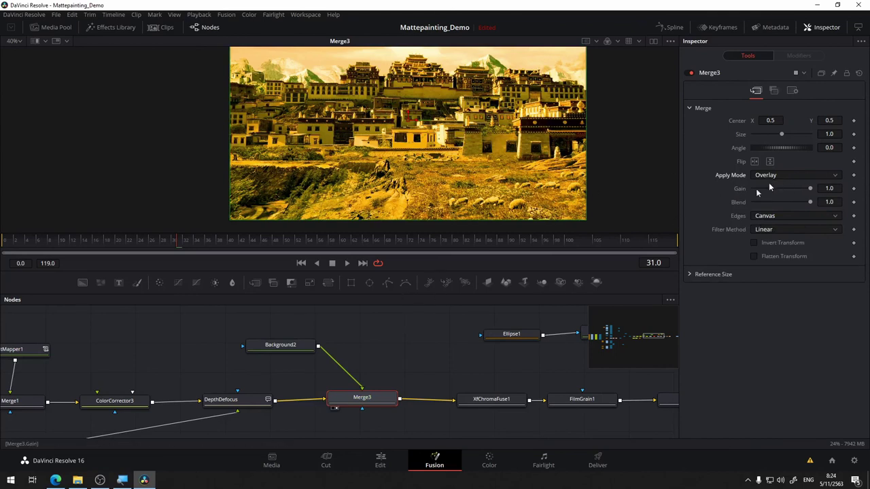
pyautogui.moveTo(396, 358); pyautogui.dragTo(368, 386)
pyautogui.scroll(-1, 555, 144)
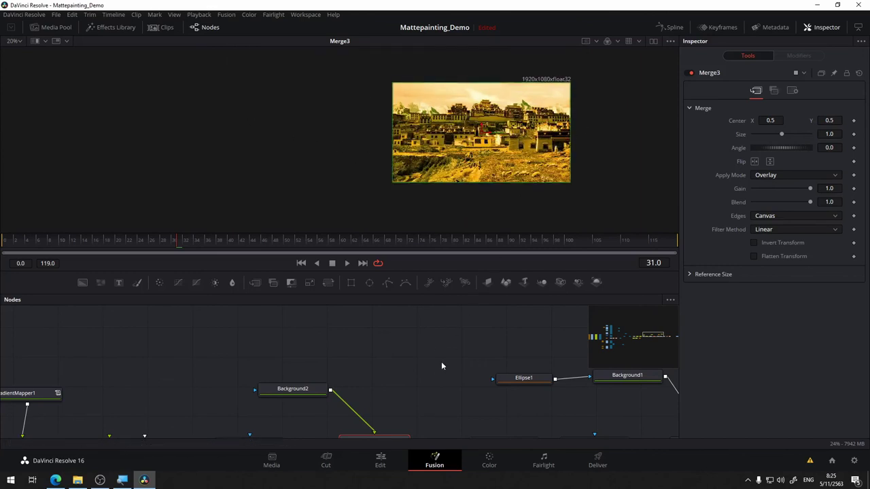
# Add another Background node in the free space above Merge3, beside Background2
pyautogui.scroll(-1, 421, 350)
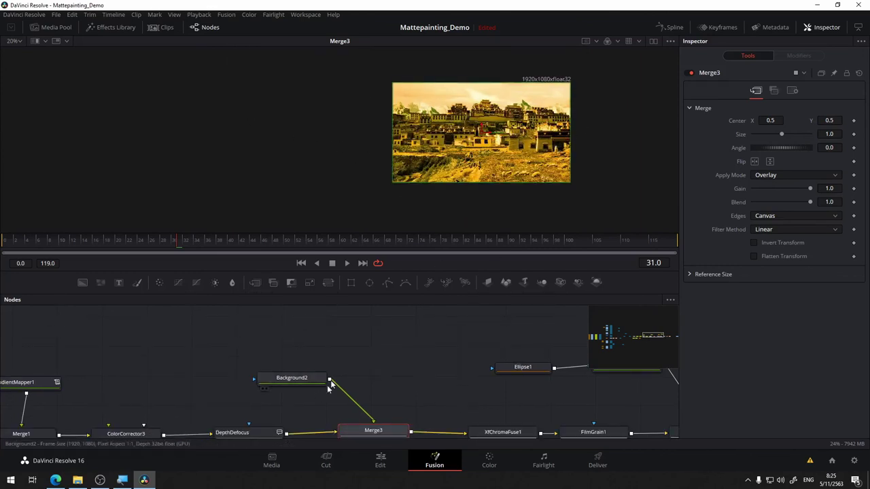
pyautogui.click(352, 354)
pyautogui.moveTo(366, 350); pyautogui.dragTo(417, 349)
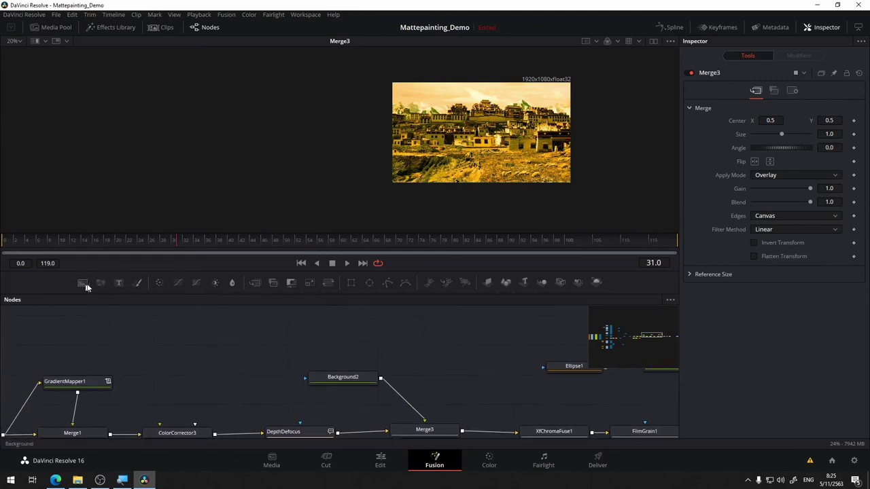
pyautogui.moveTo(86, 286); pyautogui.dragTo(430, 343)
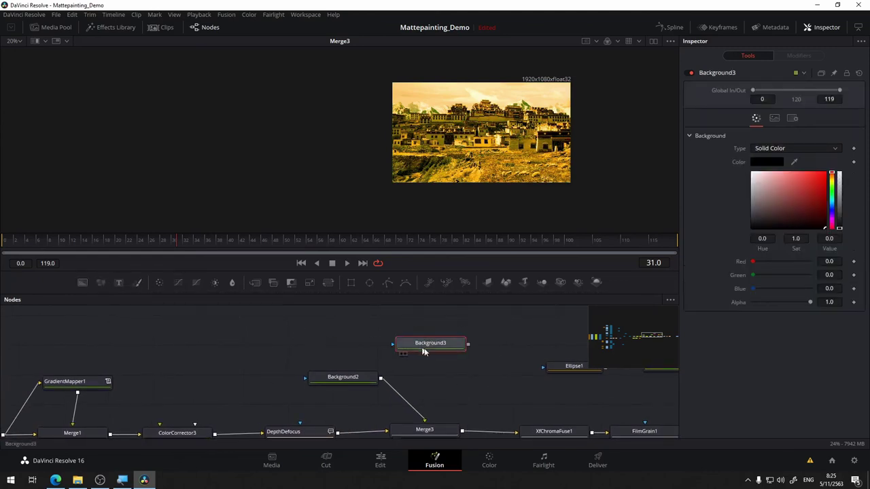
# Change the Background3 node's type to Gradient and display that node in the viewer
pyautogui.moveTo(502, 360); pyautogui.dragTo(497, 350)
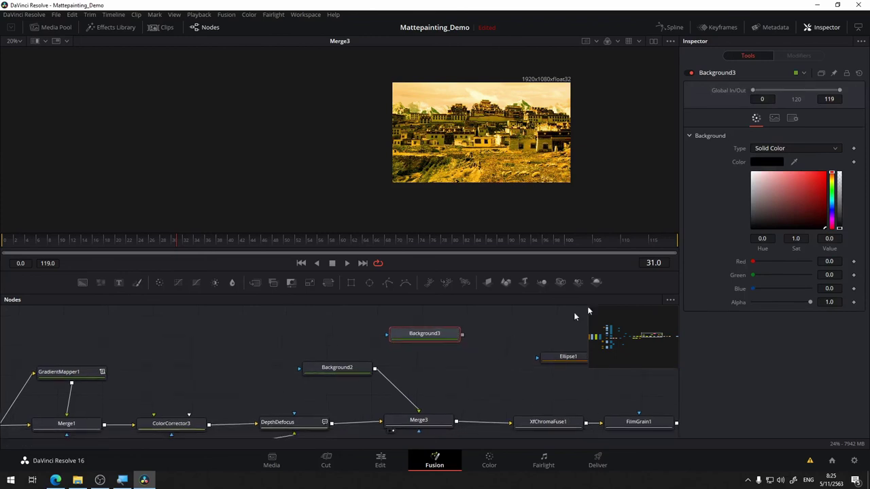
pyautogui.click(822, 148)
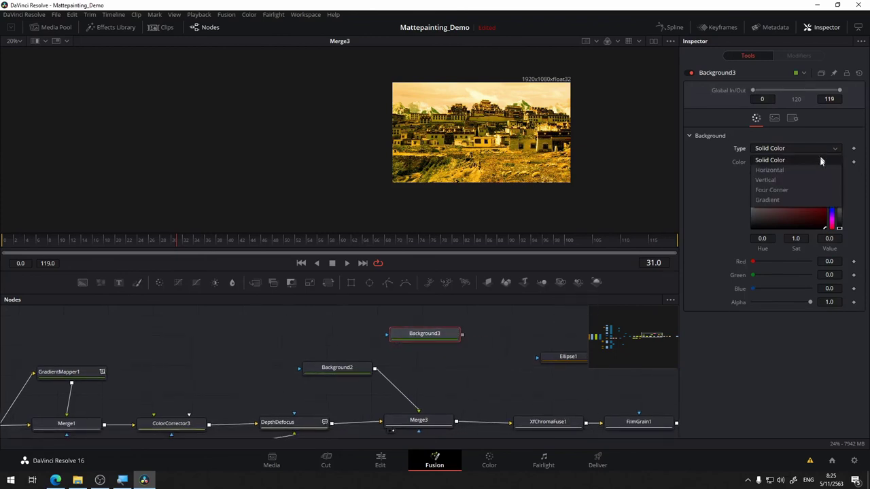
pyautogui.click(755, 197)
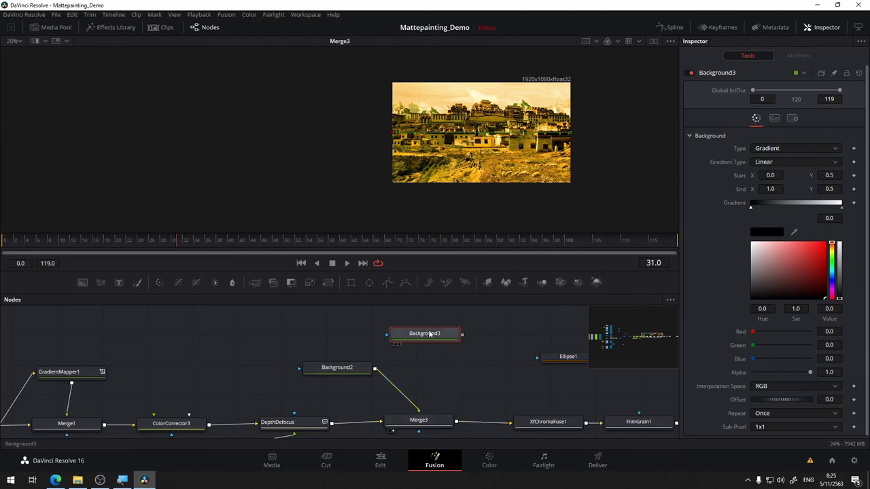
pyautogui.press('1')
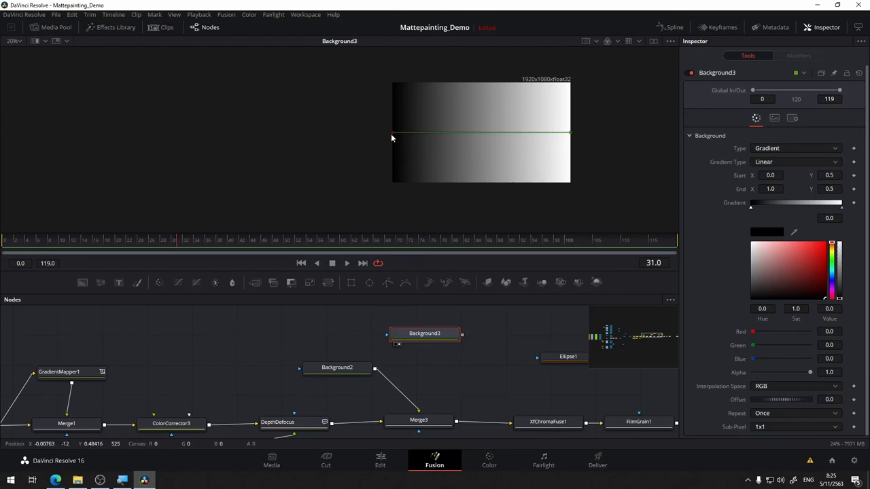
# Angle Background3's linear gradient up toward the upper-right corner, from about X 0.55, Y 0.35 to about X 1.09, Y 1.06
pyautogui.moveTo(391, 133); pyautogui.dragTo(511, 169)
pyautogui.moveTo(569, 138); pyautogui.dragTo(585, 76)
pyautogui.moveTo(513, 173); pyautogui.dragTo(493, 150)
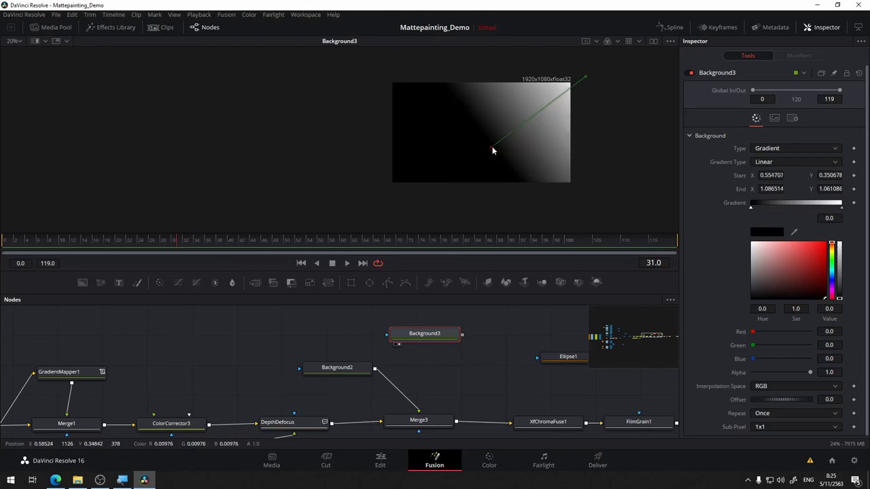
pyautogui.click(789, 163)
pyautogui.click(716, 160)
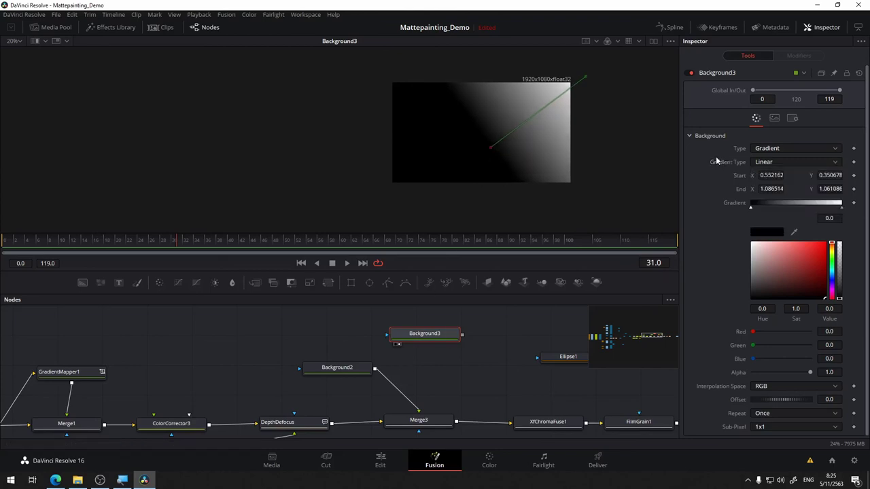
# Connect Background3 to Merge3's effect mask input and display Merge3 in the viewer
pyautogui.scroll(-2, 449, 350)
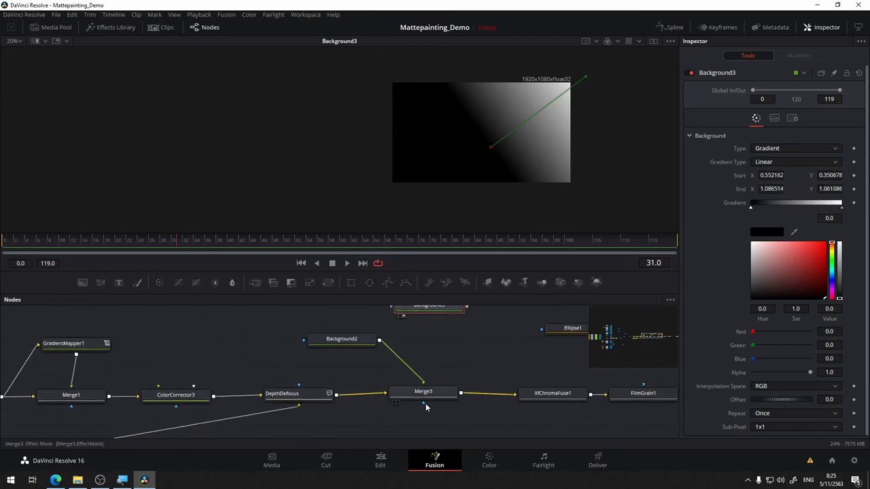
pyautogui.moveTo(424, 405); pyautogui.dragTo(468, 307)
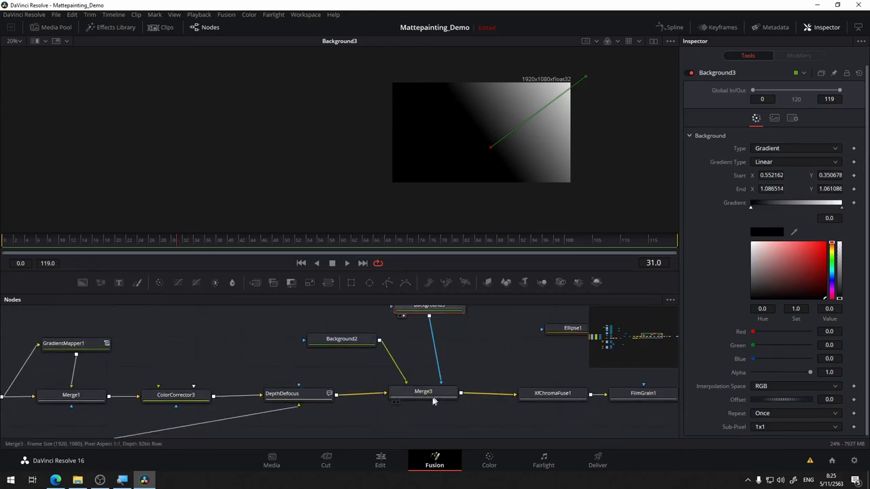
pyautogui.press('1')
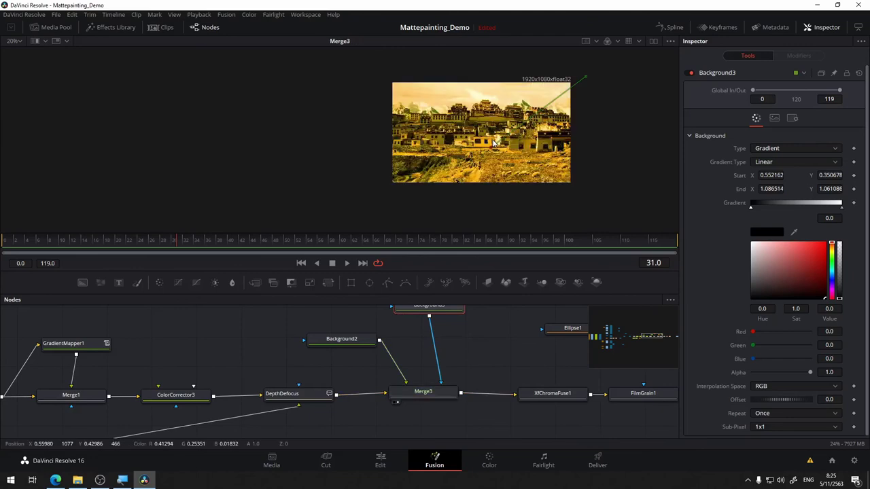
# Move the start of Background3's gradient down and left to about X 0.38, Y 0.27
pyautogui.click(429, 390)
pyautogui.scroll(2, 450, 405)
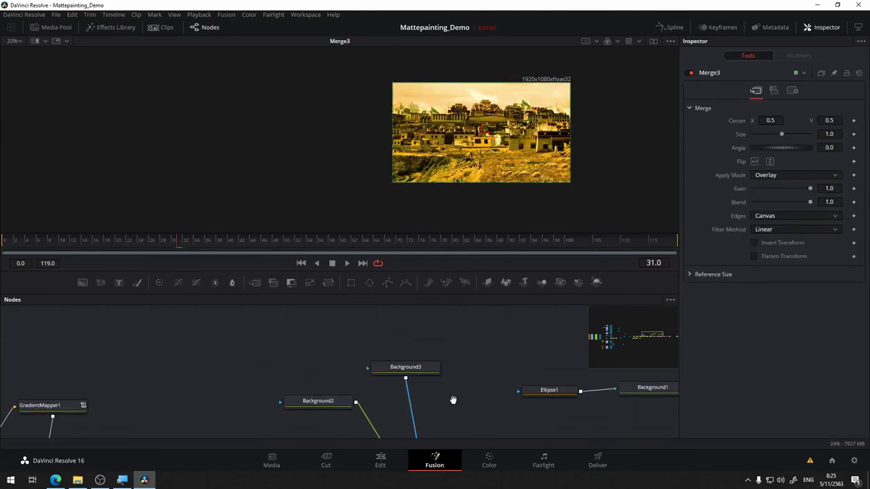
pyautogui.scroll(1, 459, 324)
pyautogui.click(456, 328)
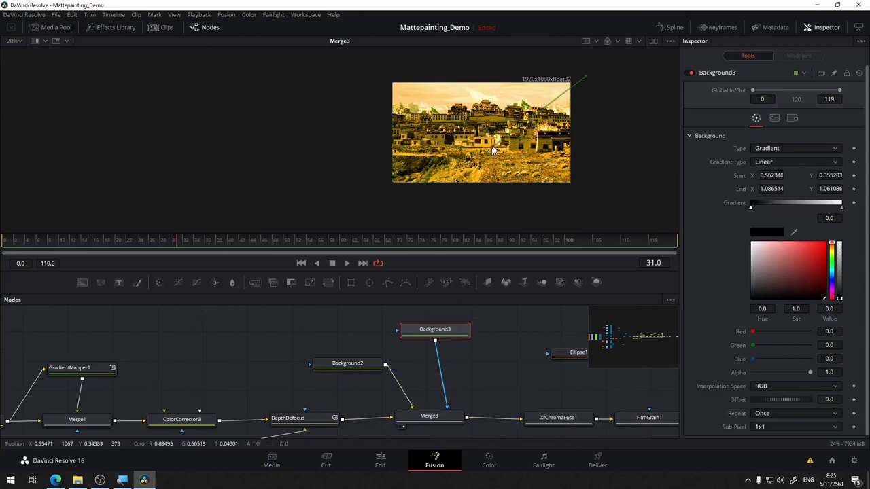
pyautogui.moveTo(490, 147); pyautogui.dragTo(459, 156)
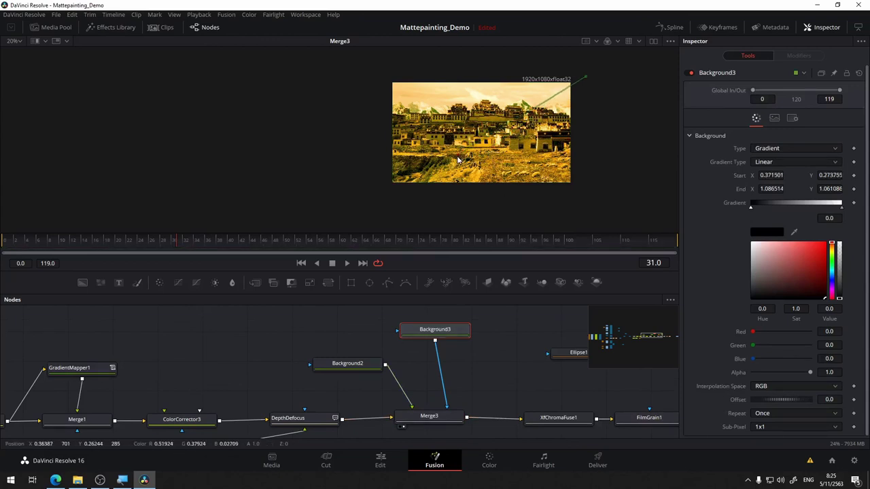
# Set Merge3's mask channel to Red so the gradient's brightness limits the orange tint
pyautogui.scroll(-1, 442, 400)
pyautogui.click(435, 409)
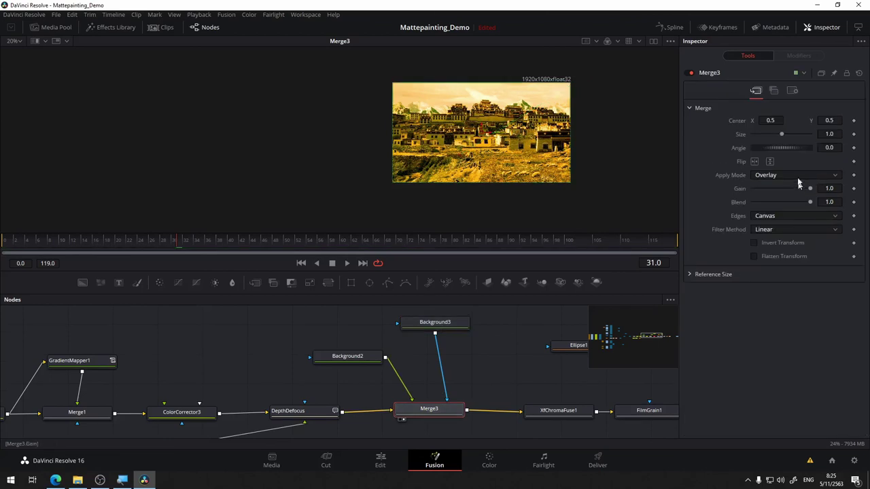
pyautogui.click(774, 90)
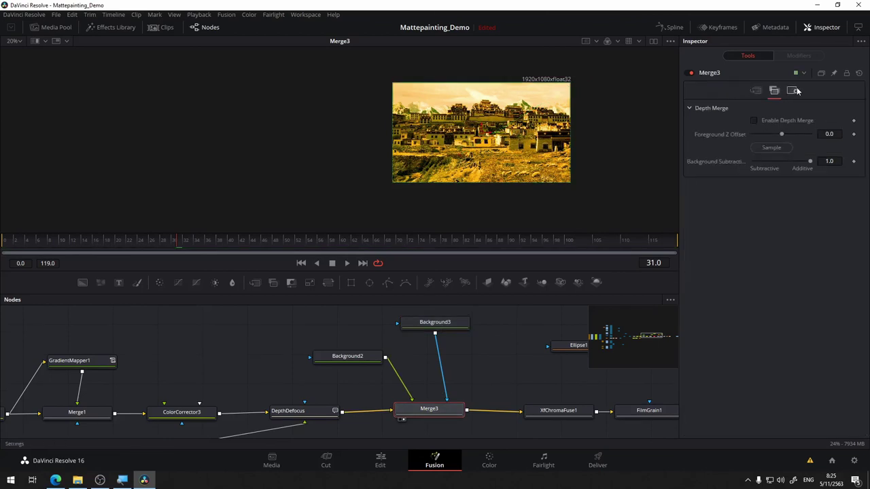
pyautogui.click(756, 91)
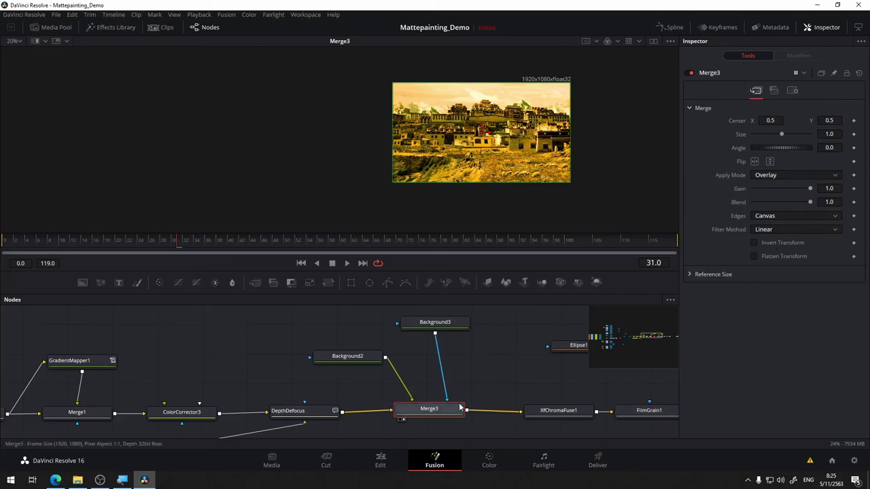
pyautogui.click(793, 91)
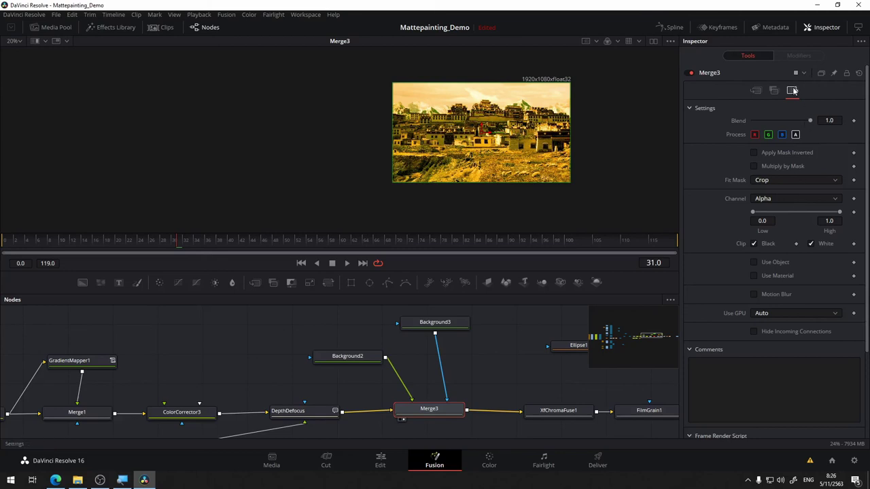
pyautogui.click(783, 196)
pyautogui.click(780, 209)
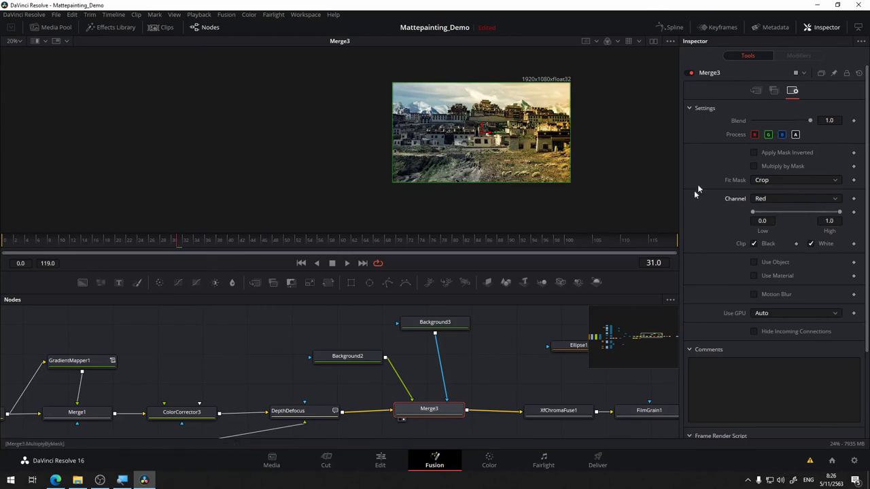
# Shift Background3's gradient upward, with its start at about X 0.48, Y 0.49 and its end at about X 1.13, Y 1.25
pyautogui.scroll(1, 573, 163)
pyautogui.scroll(-1, 535, 159)
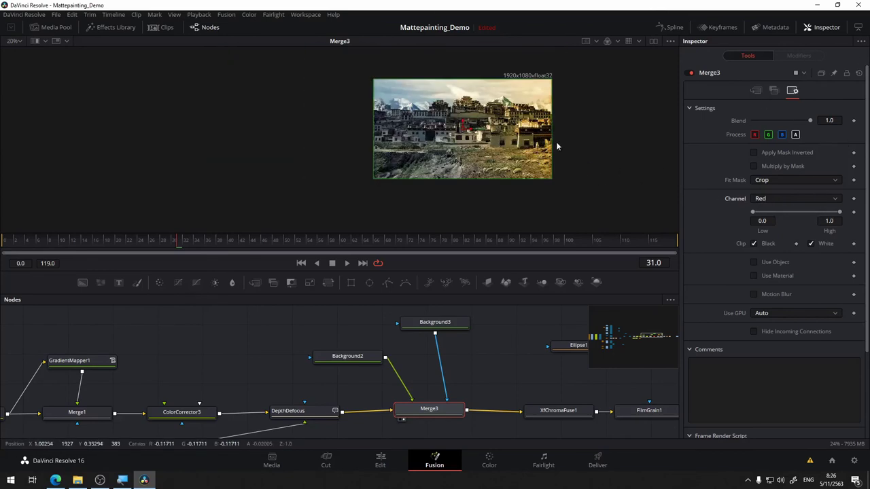
pyautogui.click(436, 324)
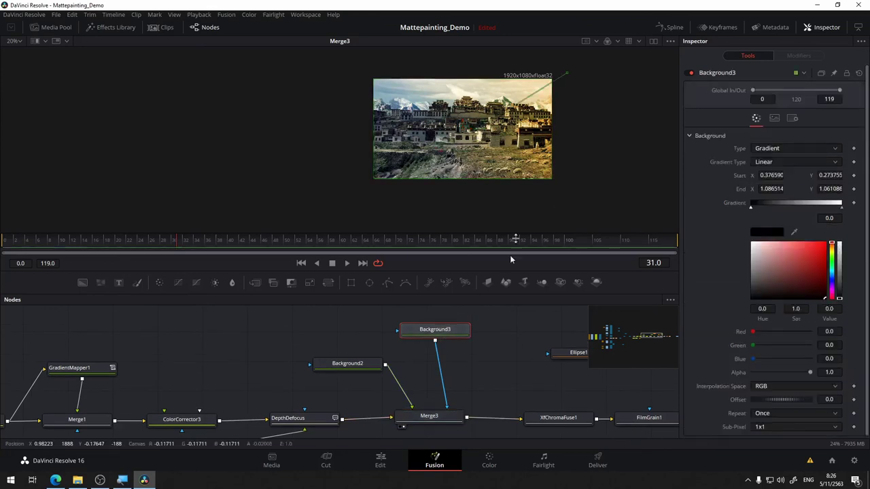
pyautogui.moveTo(567, 71); pyautogui.dragTo(574, 52)
pyautogui.moveTo(441, 156); pyautogui.dragTo(459, 134)
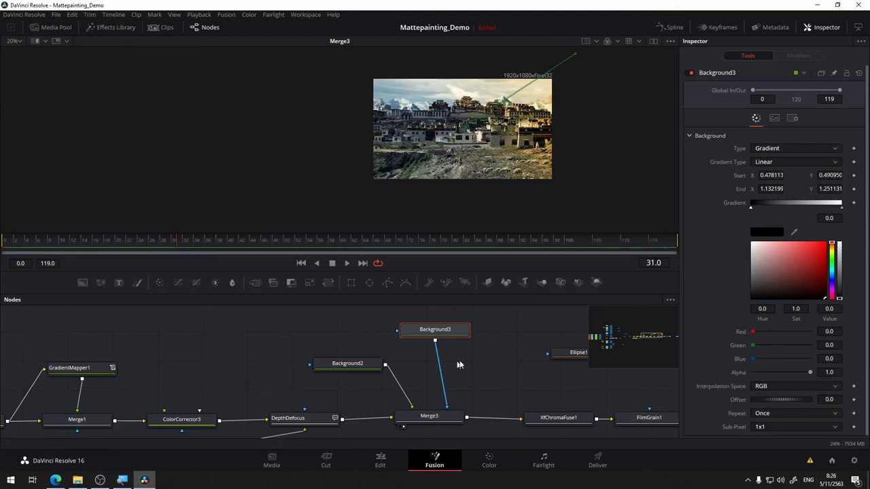
# Change Merge3's apply mode to Screen
pyautogui.click(439, 411)
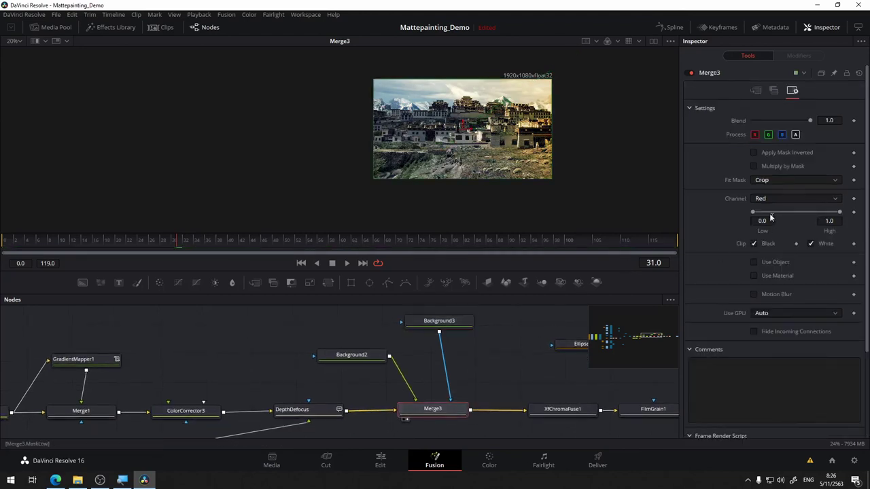
pyautogui.click(756, 92)
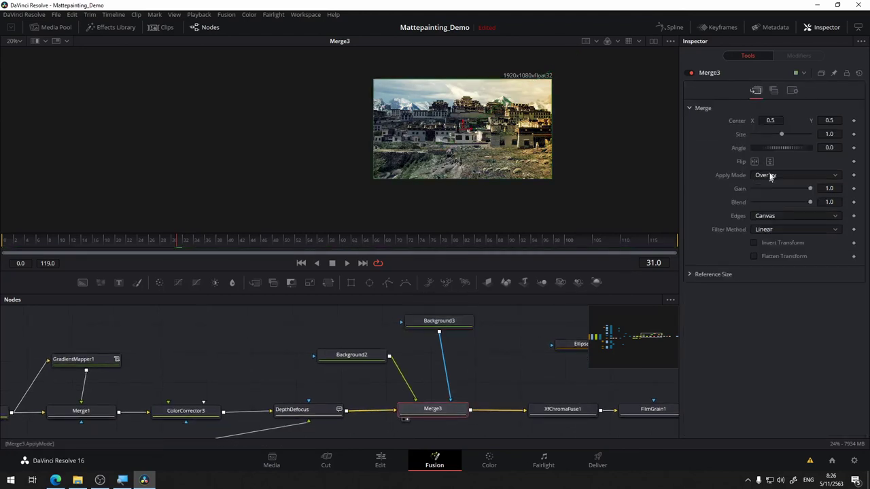
pyautogui.click(765, 175)
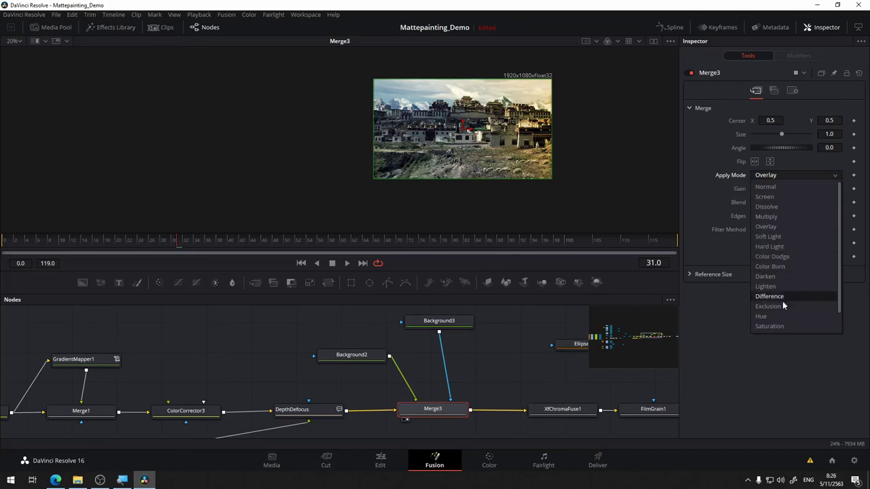
pyautogui.click(784, 197)
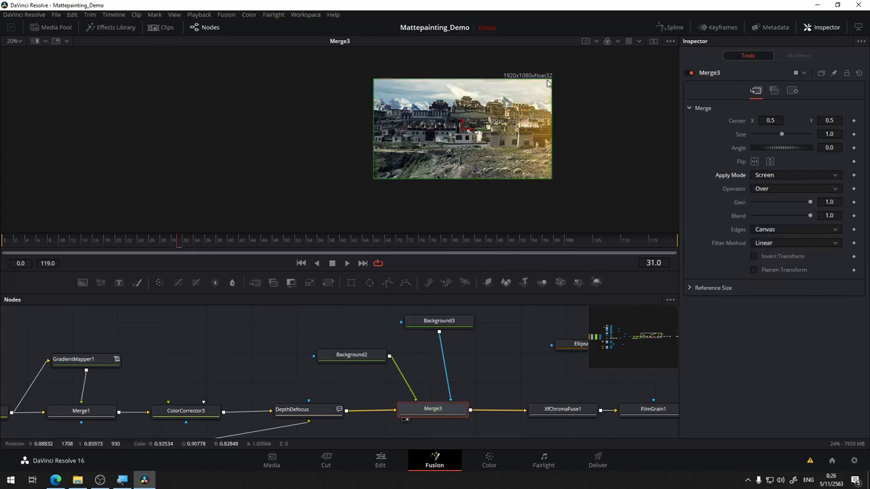
# Redirect Background3's gradient toward the upper left, starting at about X 0.61, Y -0.04 and ending at about X 0.15, Y 1.80
pyautogui.click(443, 322)
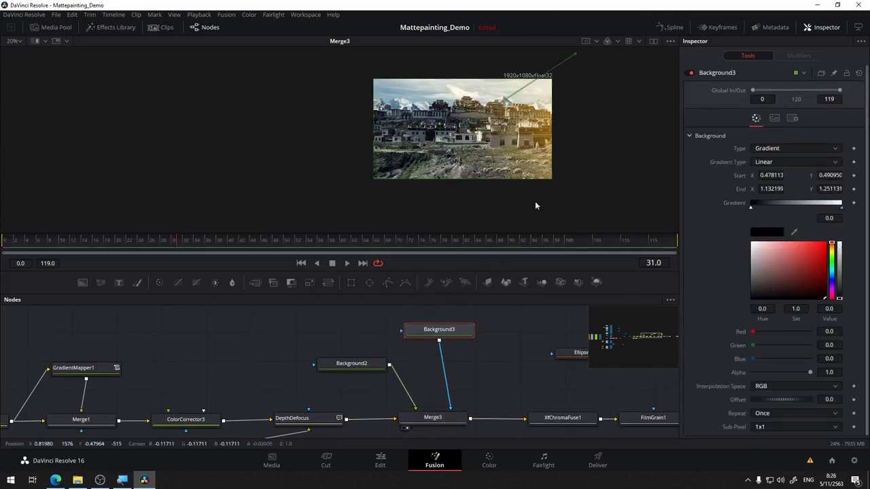
pyautogui.click(361, 364)
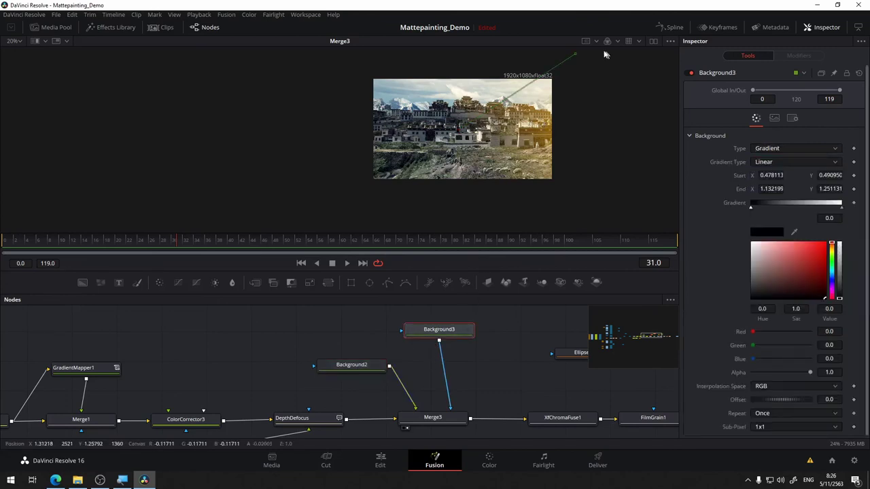
pyautogui.scroll(3, 578, 64)
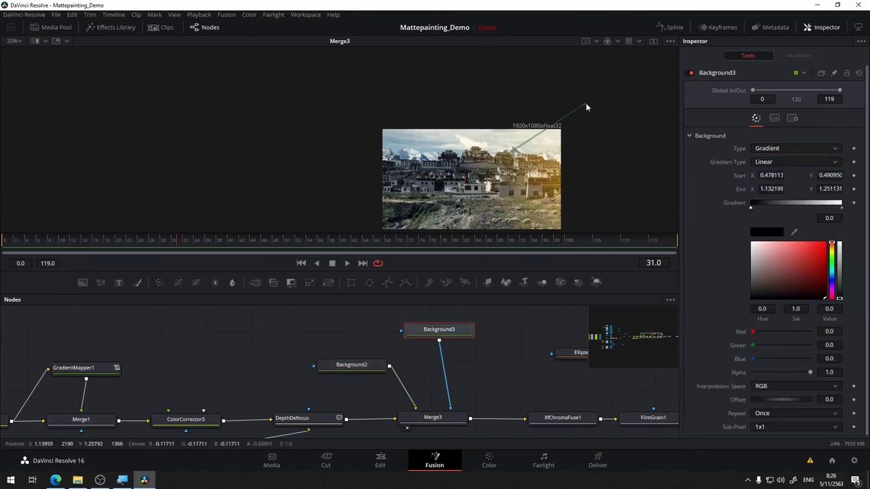
pyautogui.moveTo(585, 102); pyautogui.dragTo(404, 51)
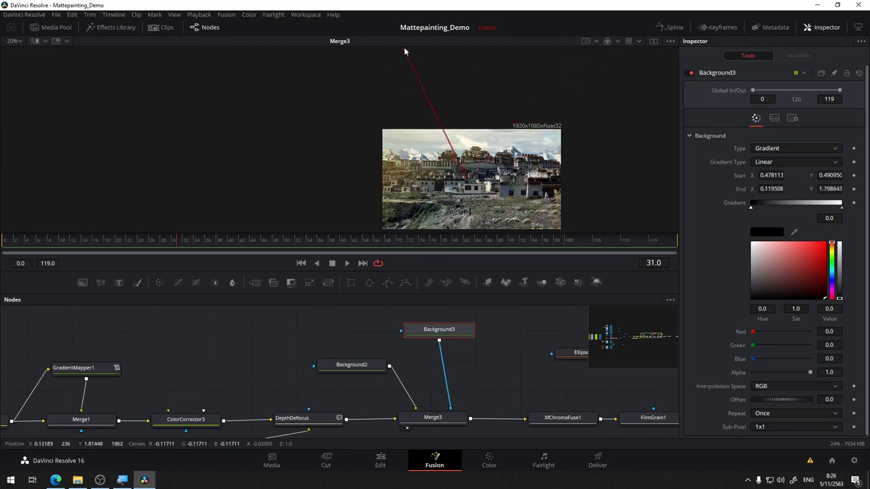
pyautogui.moveTo(462, 180); pyautogui.dragTo(493, 237)
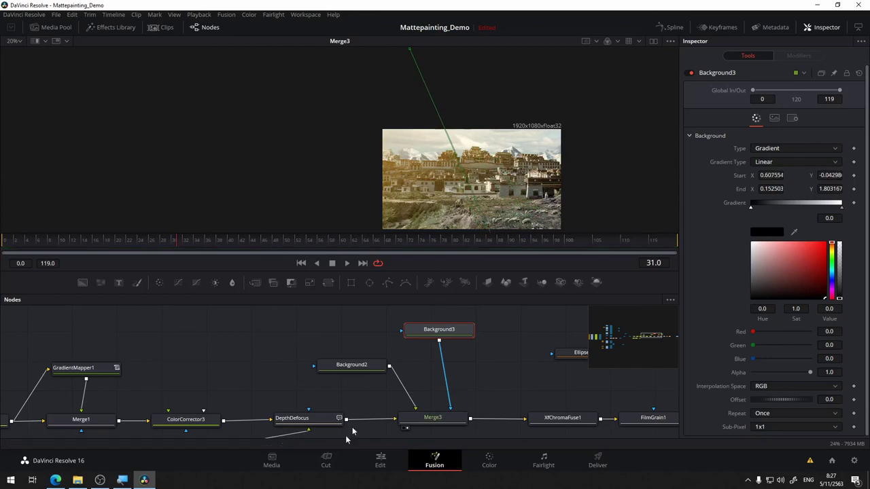
# Soften Background2's orange to a saturation of 0.506 and inspect the glow on the composite up close
pyautogui.click(366, 358)
pyautogui.moveTo(795, 180)
pyautogui.mouseDown()
pyautogui.moveTo(783, 175)
pyautogui.moveTo(799, 167)
pyautogui.mouseUp()
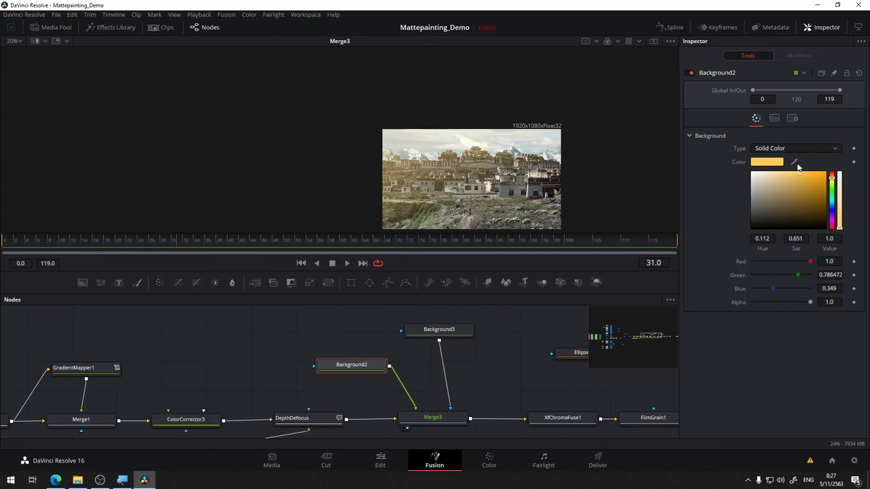
pyautogui.moveTo(798, 167); pyautogui.dragTo(790, 167)
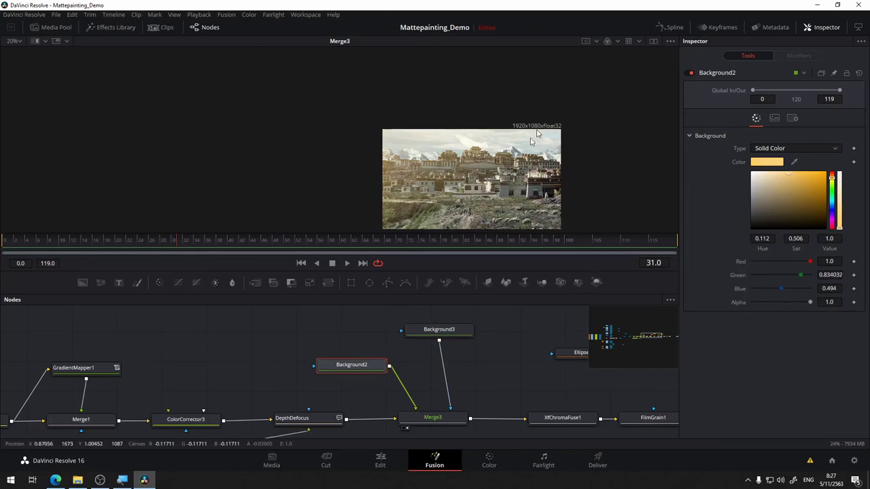
pyautogui.scroll(3, 494, 178)
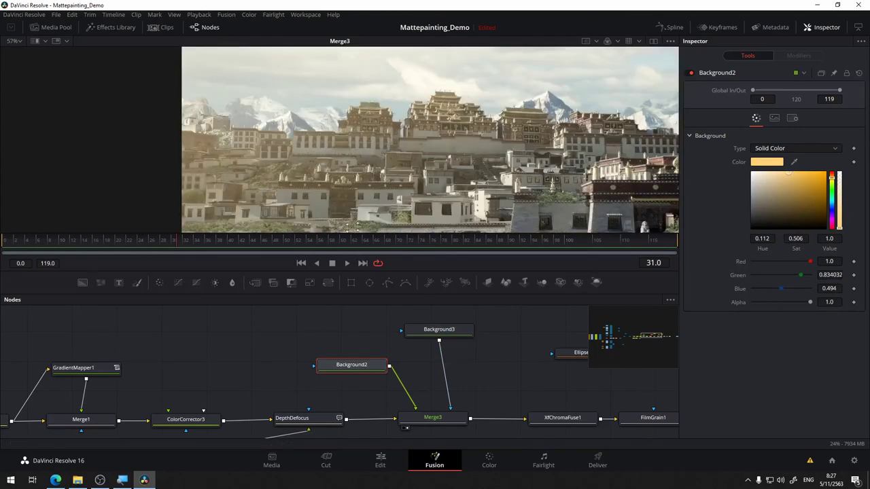
pyautogui.scroll(-1, 446, 182)
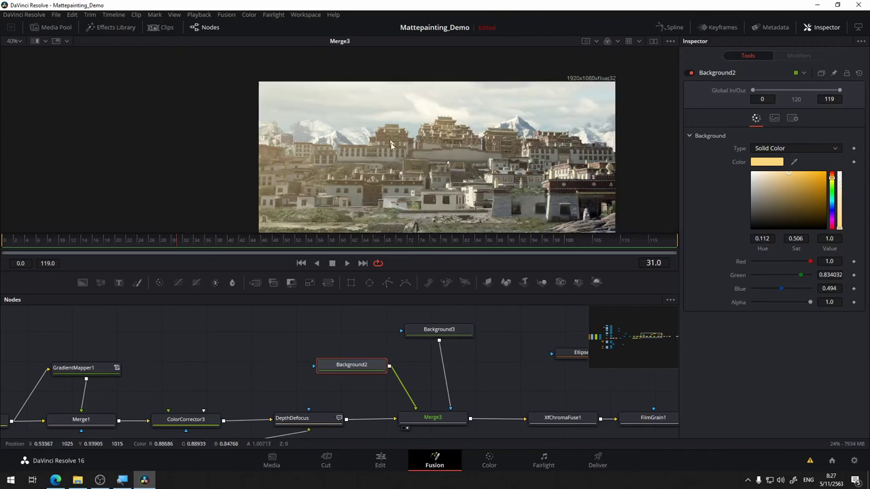
# Recolour the highlight end of GradientMapper1's gradient to a light orange with hue 0.112, saturation 0.53 and value 1.0
pyautogui.moveTo(194, 432); pyautogui.dragTo(232, 375)
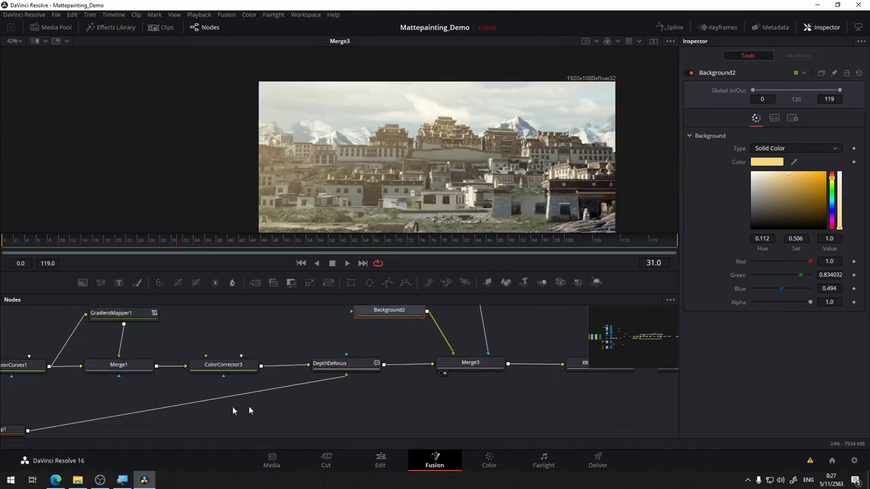
pyautogui.moveTo(275, 322); pyautogui.dragTo(403, 367)
pyautogui.click(253, 360)
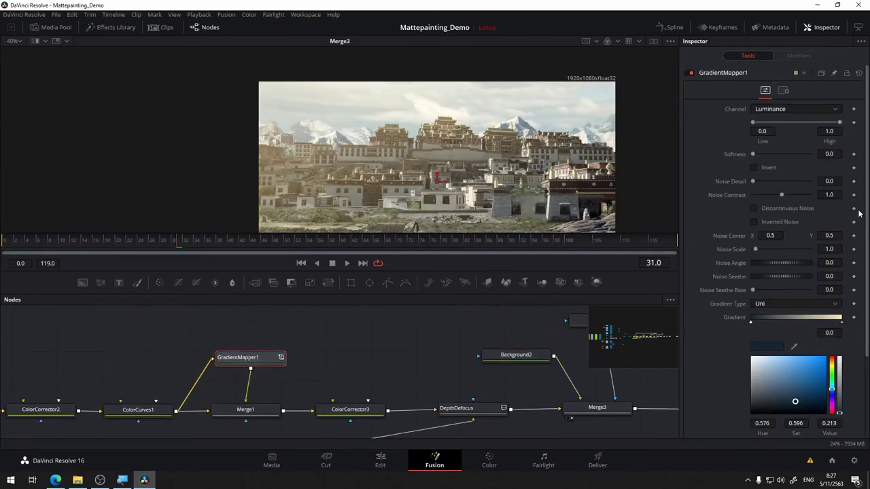
pyautogui.click(842, 324)
pyautogui.moveTo(776, 362); pyautogui.dragTo(790, 354)
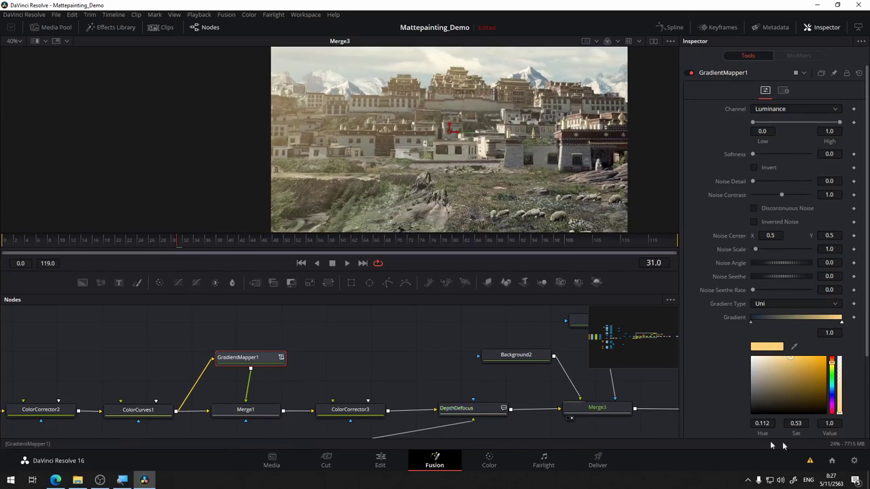
# Set Merge1's blend to 0.349, comparing its effect in the viewer on both Merge1 and Merge3
pyautogui.moveTo(265, 412); pyautogui.dragTo(404, 177)
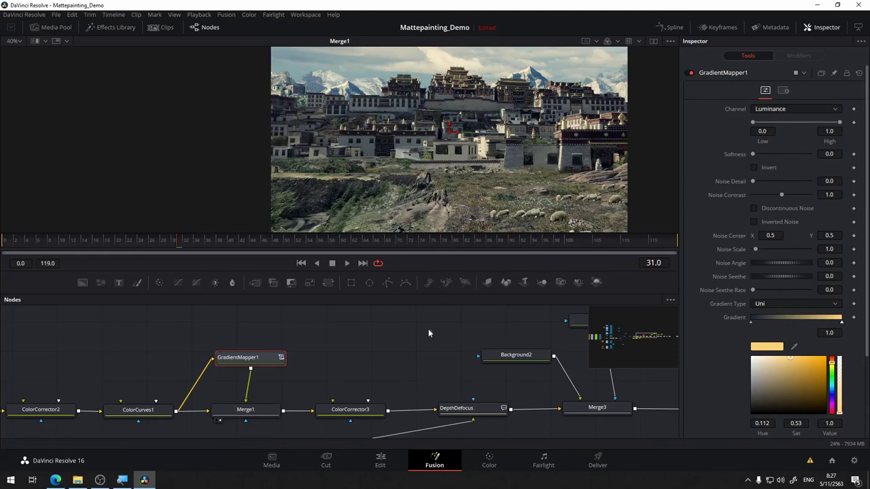
pyautogui.click(243, 410)
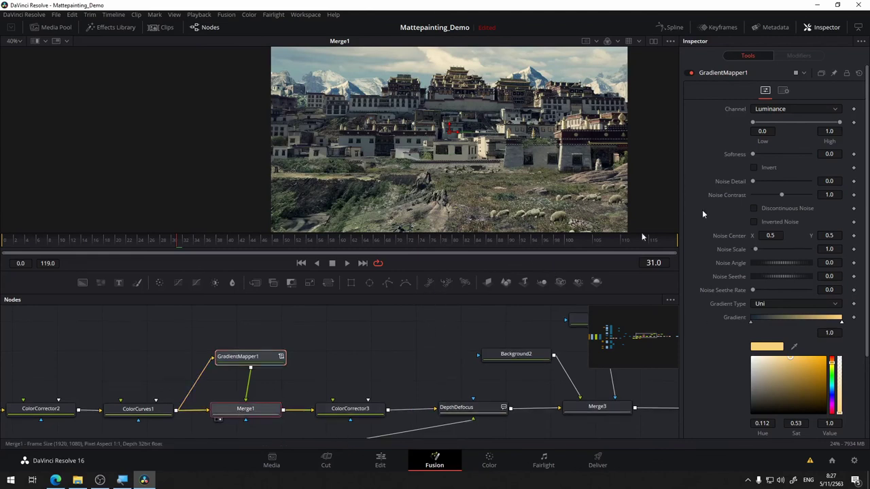
pyautogui.moveTo(773, 251); pyautogui.dragTo(778, 249)
pyautogui.moveTo(428, 371); pyautogui.dragTo(296, 352)
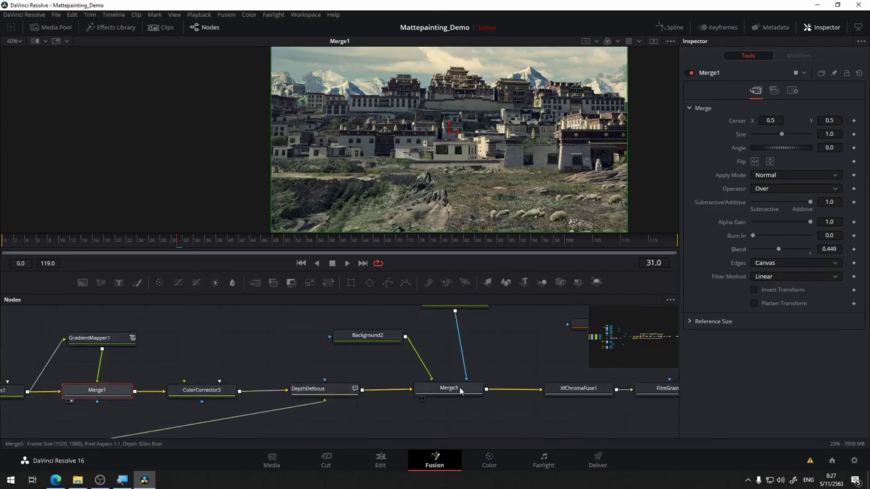
pyautogui.moveTo(460, 391); pyautogui.dragTo(452, 165)
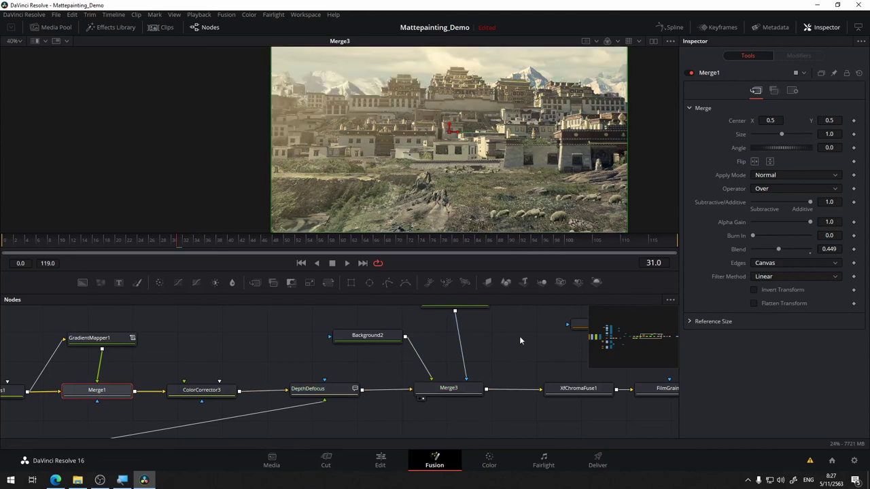
pyautogui.moveTo(108, 385); pyautogui.dragTo(208, 384)
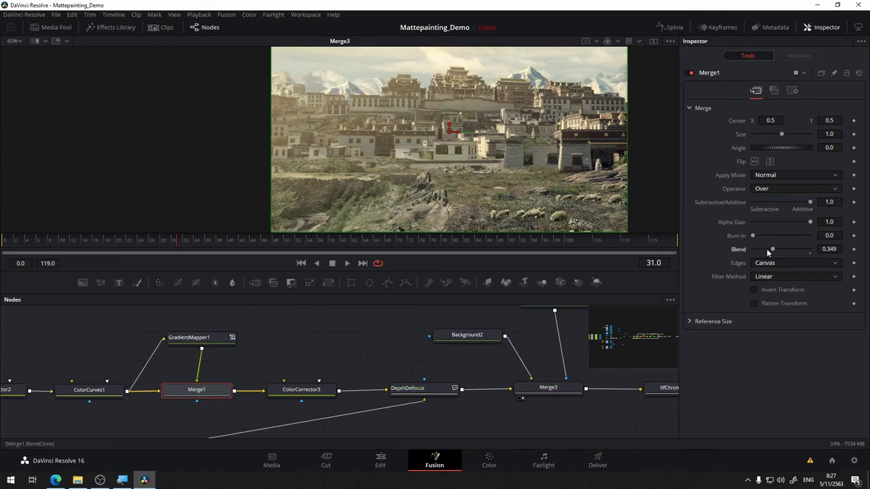
# Reduce Merge3's blend to 0.4 and check the light glow over the whole composite and up close
pyautogui.moveTo(547, 354); pyautogui.dragTo(434, 360)
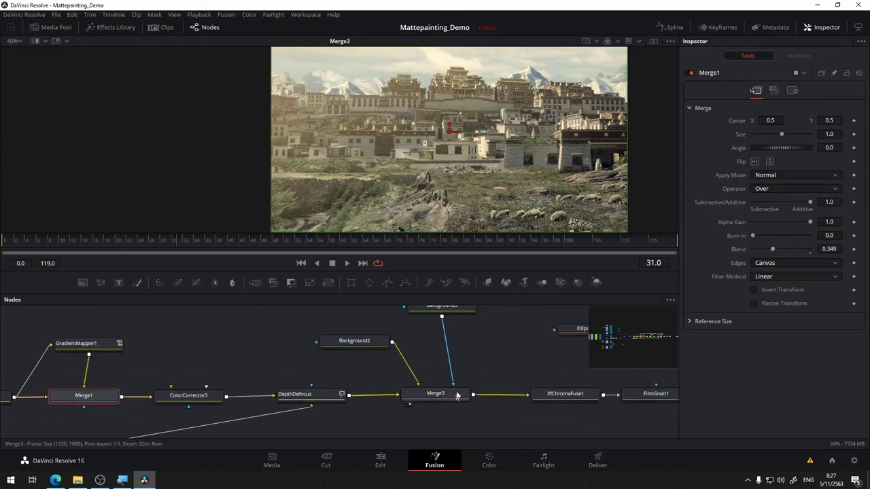
pyautogui.click(460, 394)
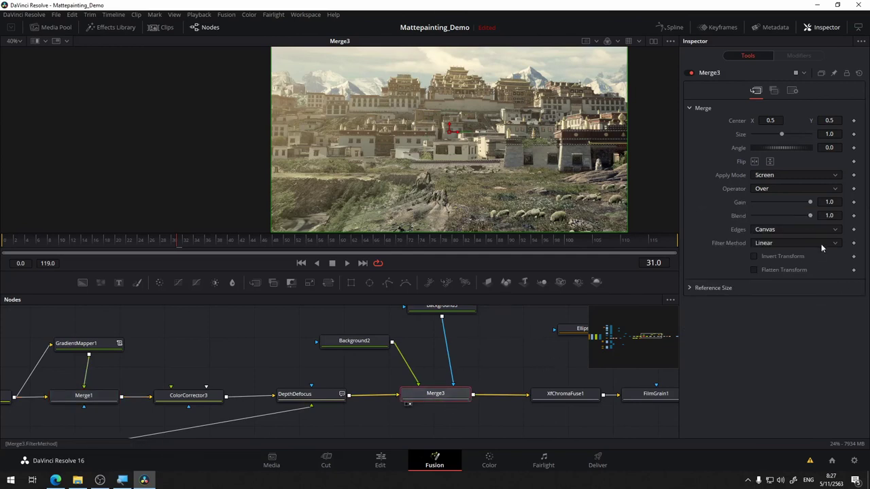
pyautogui.moveTo(787, 216); pyautogui.dragTo(777, 215)
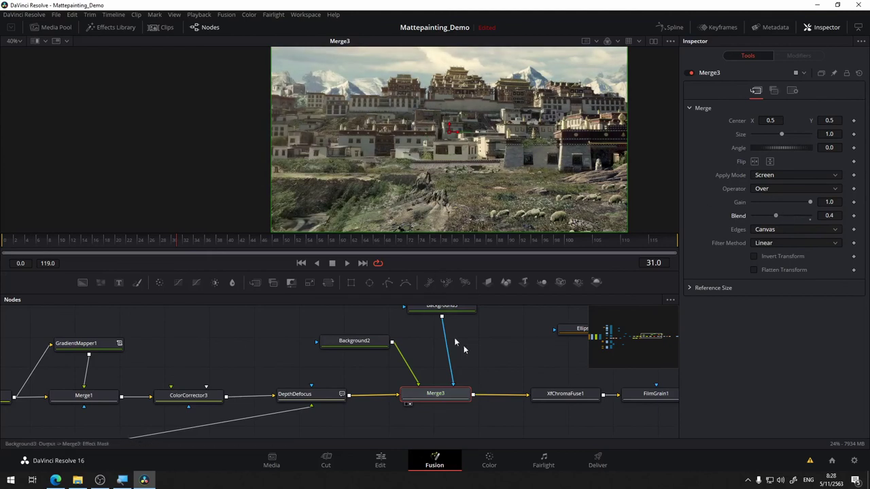
pyautogui.moveTo(512, 358); pyautogui.dragTo(507, 393)
pyautogui.scroll(-2, 473, 113)
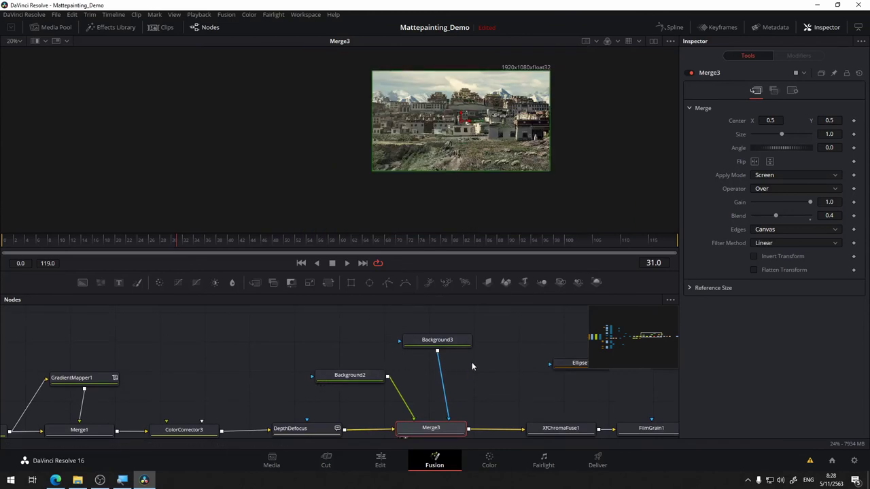
pyautogui.scroll(3, 534, 138)
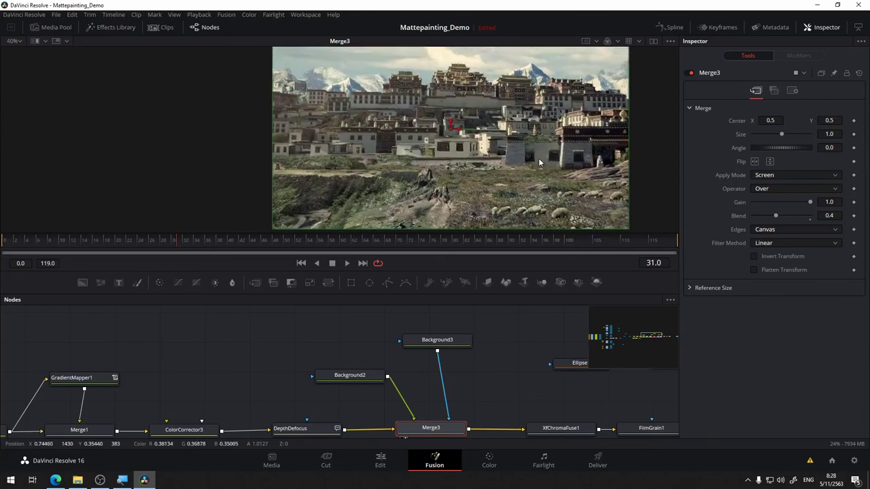
# Shorten Background3's gradient toward the image's upper-left corner, starting at about X 0.36, Y 0.30 and ending at about X -0.04, Y 1.29
pyautogui.click(436, 341)
pyautogui.scroll(-3, 516, 105)
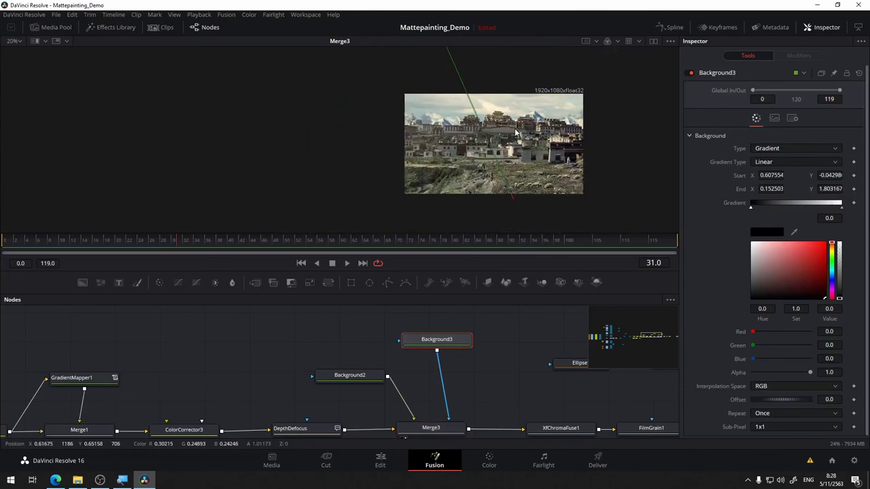
pyautogui.moveTo(513, 129); pyautogui.dragTo(524, 171)
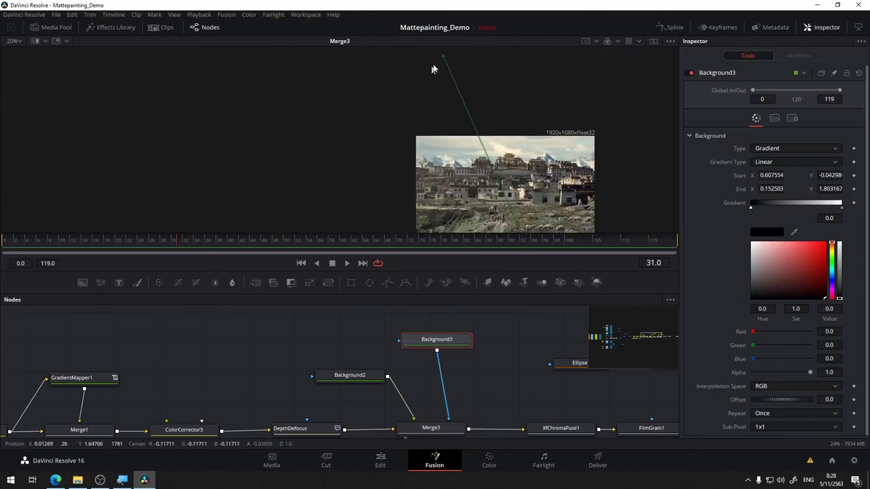
pyautogui.moveTo(443, 59); pyautogui.dragTo(409, 110)
pyautogui.moveTo(499, 121); pyautogui.dragTo(495, 75)
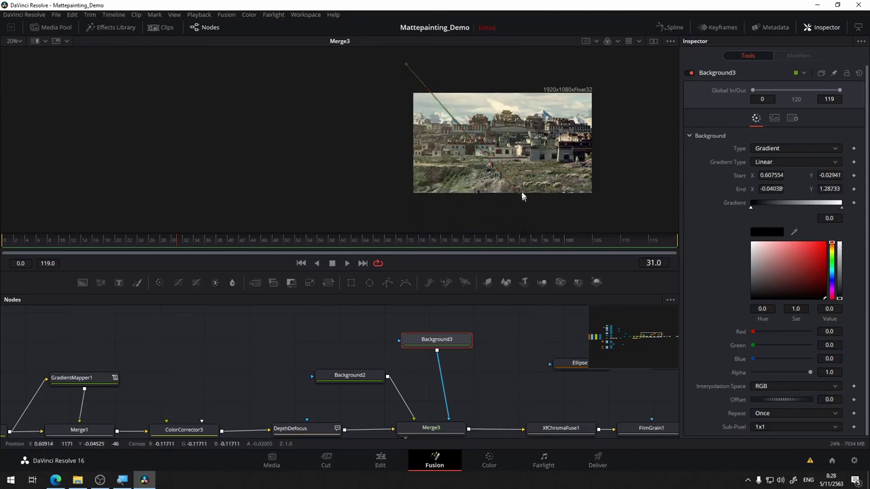
pyautogui.moveTo(521, 194); pyautogui.dragTo(477, 167)
pyautogui.scroll(1, 460, 159)
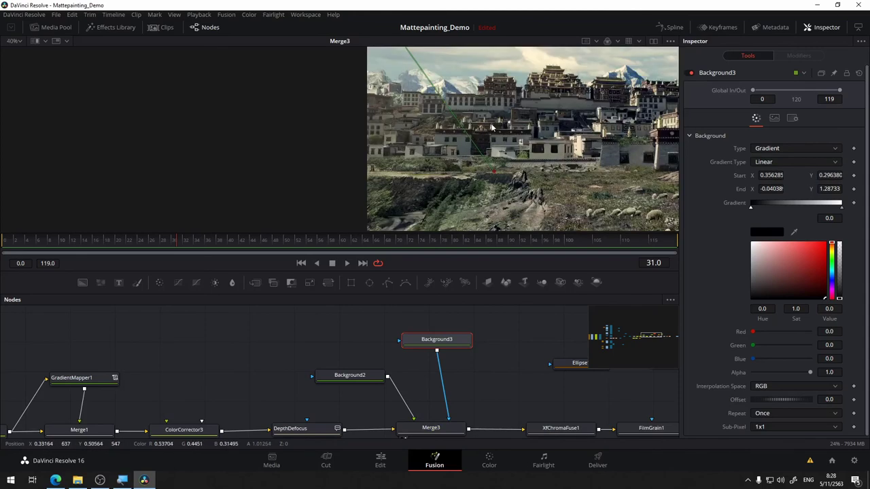
# Raise Merge3's blend to 0.661
pyautogui.moveTo(491, 127); pyautogui.dragTo(473, 140)
pyautogui.moveTo(498, 310); pyautogui.dragTo(495, 291)
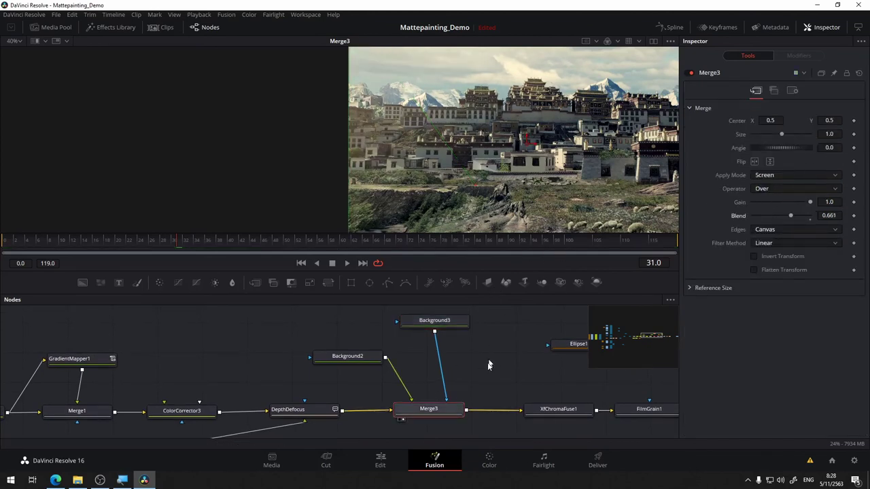
pyautogui.scroll(1, 468, 340)
# Move Background3 directly above Merge3's mask input and insert a Blur node after it
pyautogui.click(460, 326)
pyautogui.moveTo(502, 334); pyautogui.dragTo(463, 326)
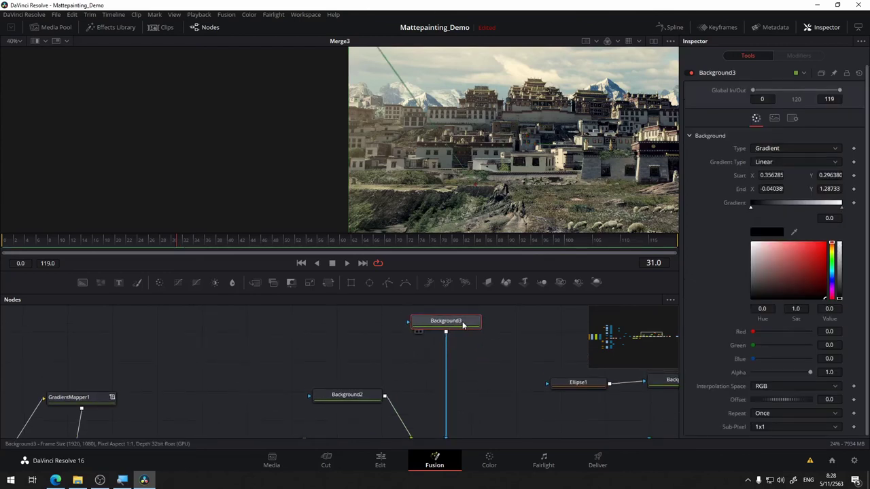
pyautogui.hotkey('shift', 'space')
pyautogui.write('blur')
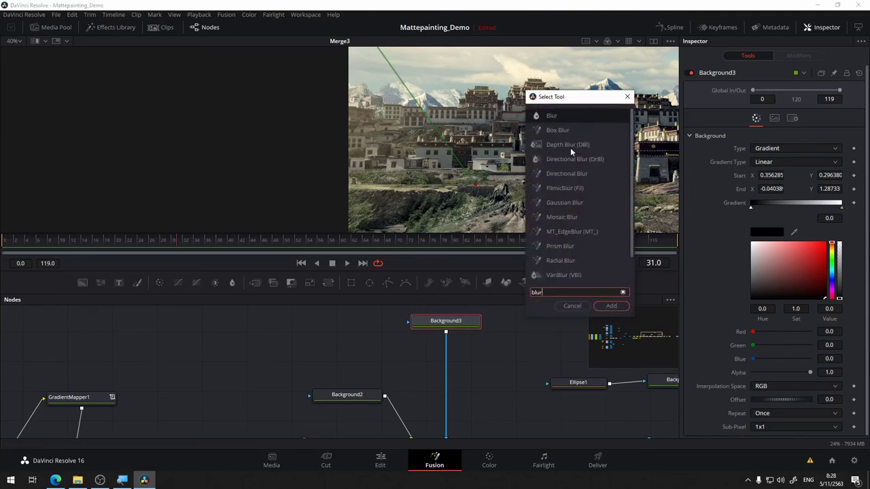
pyautogui.click(572, 115)
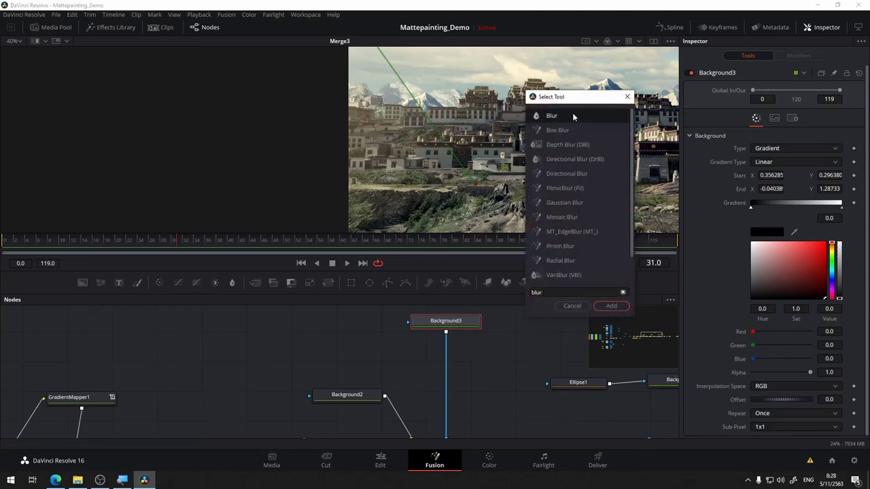
pyautogui.click(612, 306)
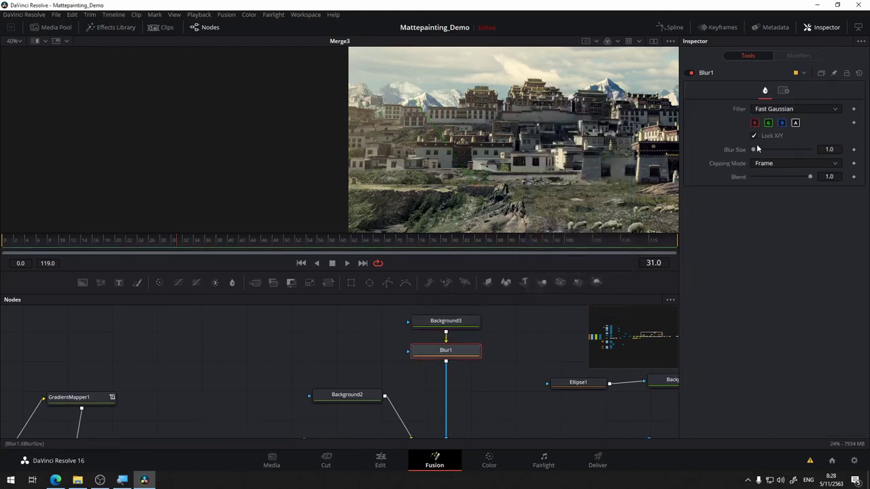
# View the blurred gradient mask, set Blur1's blur size to 200, and display Merge3 in the viewer again
pyautogui.press('1')
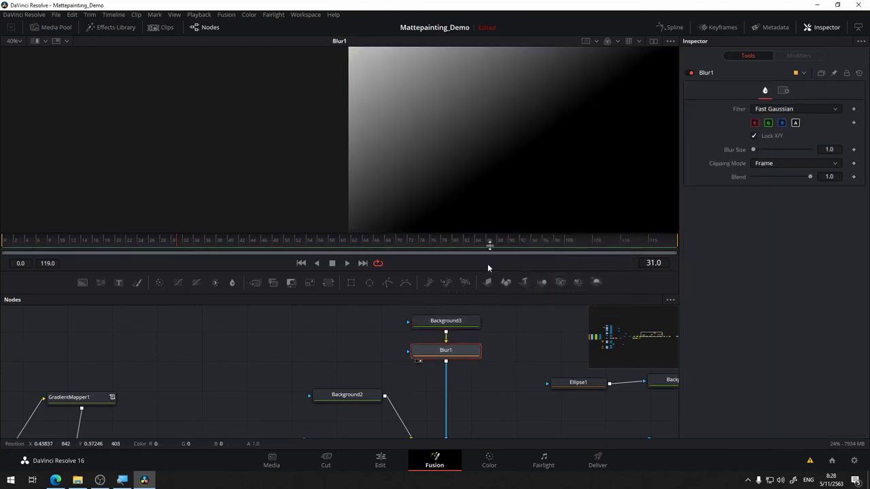
pyautogui.moveTo(756, 148); pyautogui.dragTo(775, 149)
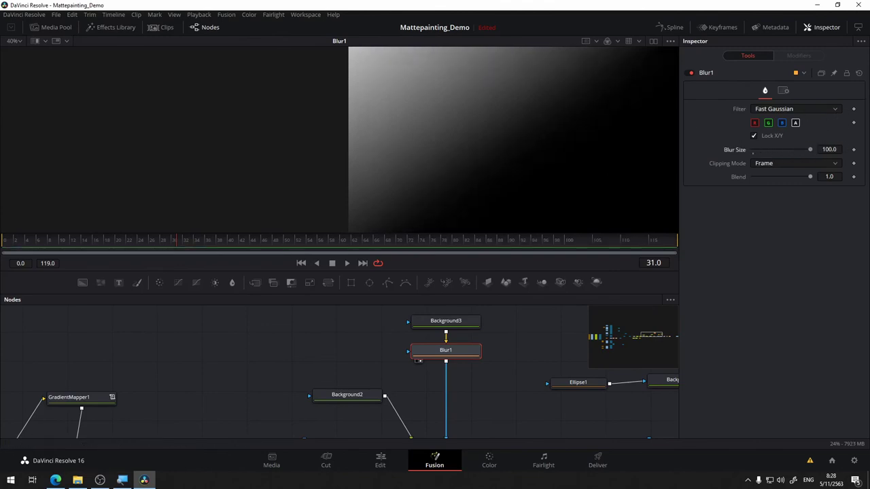
pyautogui.click(831, 150)
pyautogui.write('200')
pyautogui.press('Return')
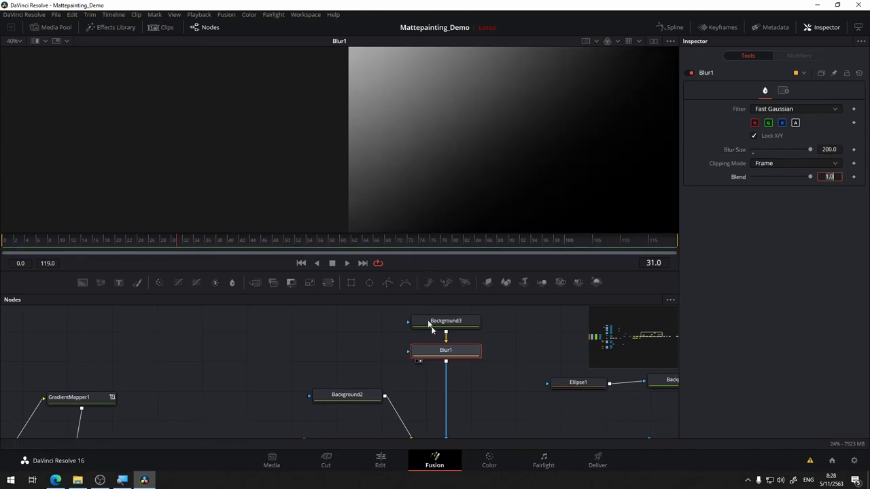
pyautogui.moveTo(498, 414); pyautogui.dragTo(455, 384)
pyautogui.moveTo(465, 339); pyautogui.dragTo(471, 369)
pyautogui.moveTo(455, 415); pyautogui.dragTo(487, 174)
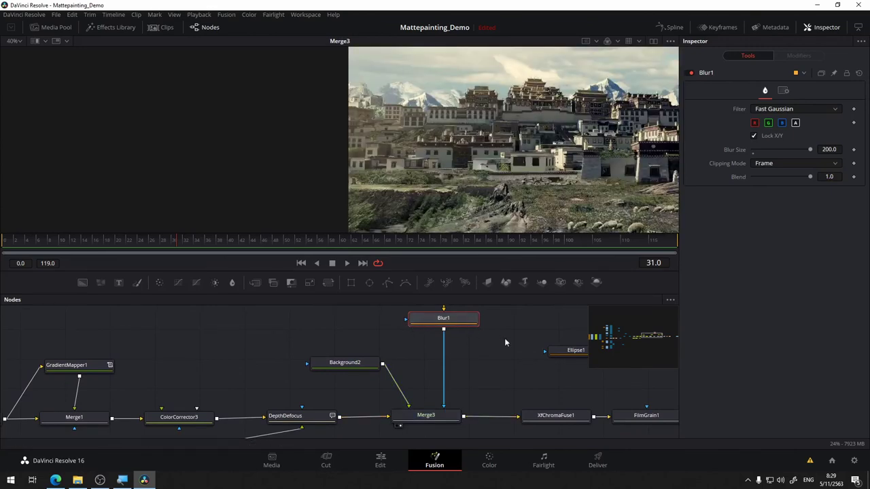
# Make Background2's colour a richer orange with hue 0.096 and saturation 0.735
pyautogui.moveTo(407, 342); pyautogui.dragTo(406, 378)
pyautogui.click(453, 325)
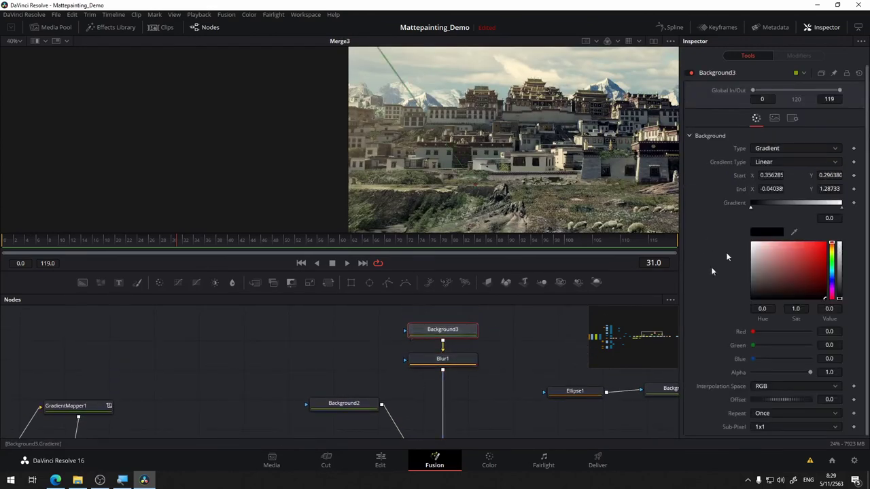
pyautogui.click(346, 403)
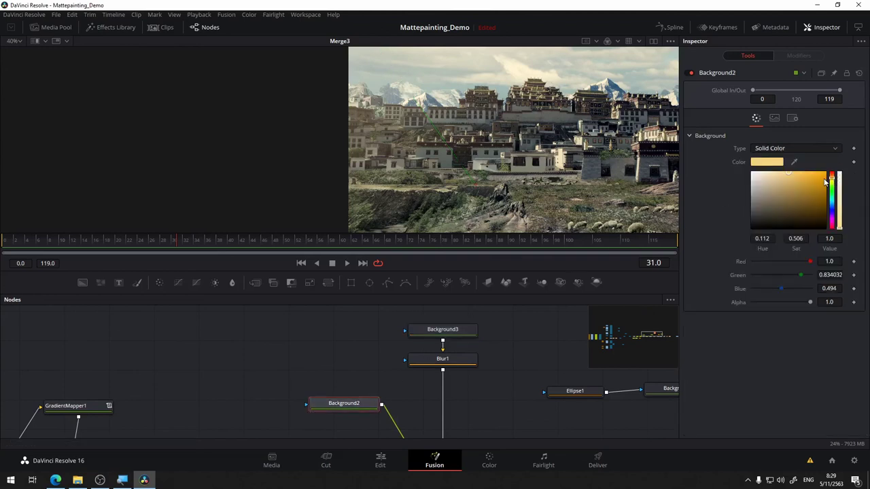
pyautogui.click(806, 173)
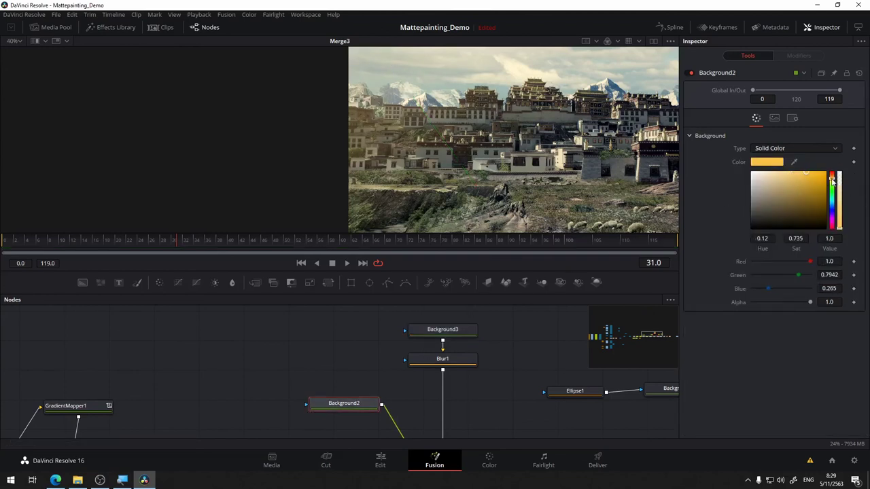
pyautogui.moveTo(832, 179); pyautogui.dragTo(837, 182)
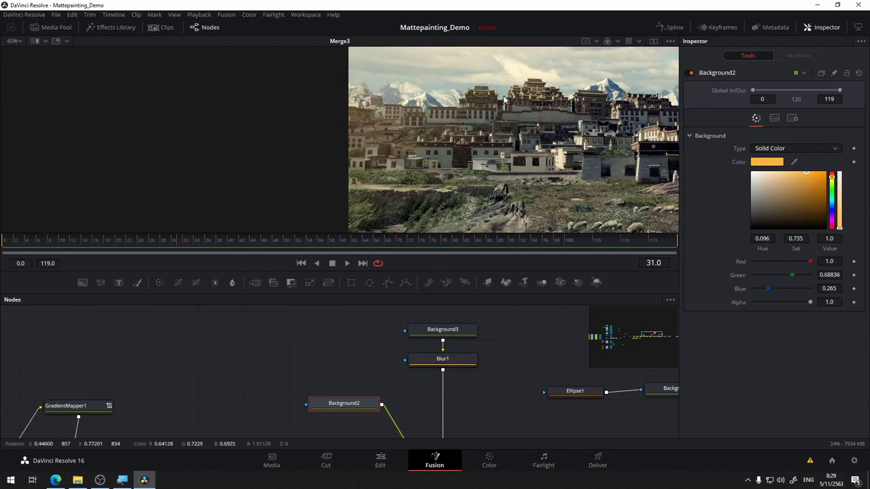
# Extend Background3's gradient by moving its start point down and right to about X 0.59, Y 0.07
pyautogui.moveTo(511, 356); pyautogui.dragTo(480, 339)
pyautogui.moveTo(421, 320); pyautogui.dragTo(422, 337)
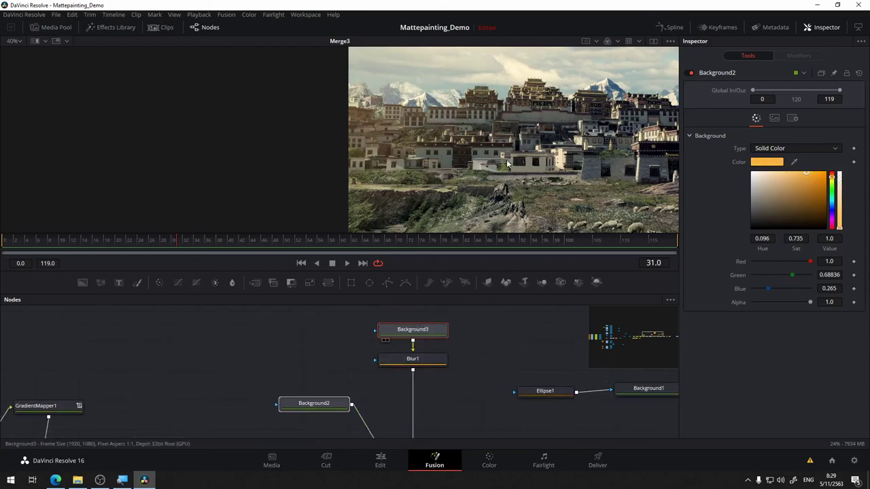
pyautogui.click(414, 329)
pyautogui.moveTo(556, 205); pyautogui.dragTo(561, 234)
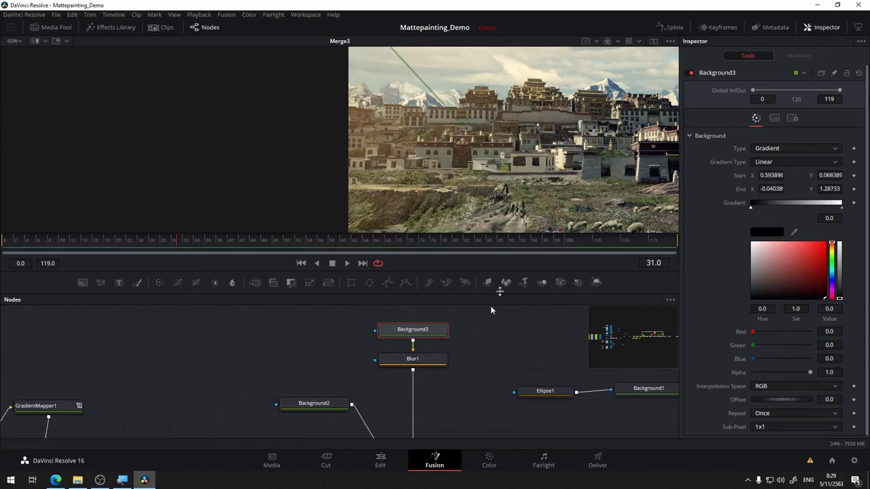
# Set Merge3's blend to 0.535 and change its apply mode to Soft Light
pyautogui.moveTo(485, 354); pyautogui.dragTo(494, 266)
pyautogui.click(417, 367)
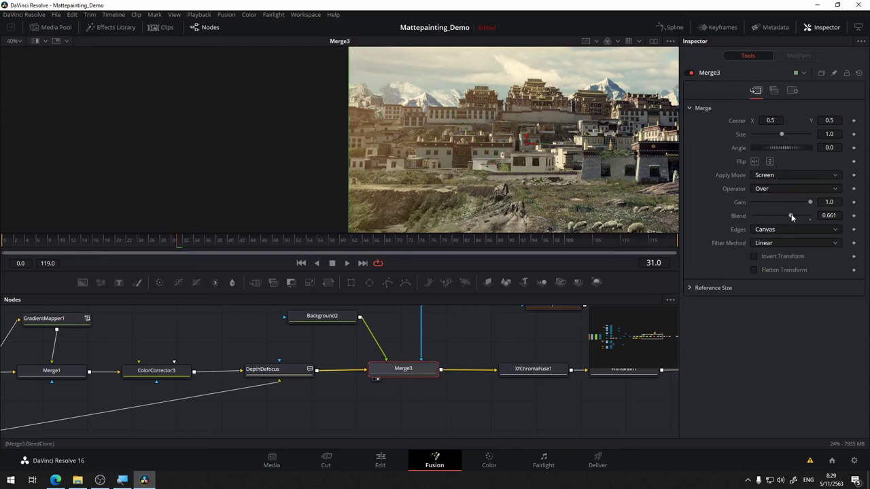
pyautogui.moveTo(791, 217)
pyautogui.mouseDown()
pyautogui.moveTo(772, 217)
pyautogui.moveTo(783, 213)
pyautogui.mouseUp()
pyautogui.click(782, 175)
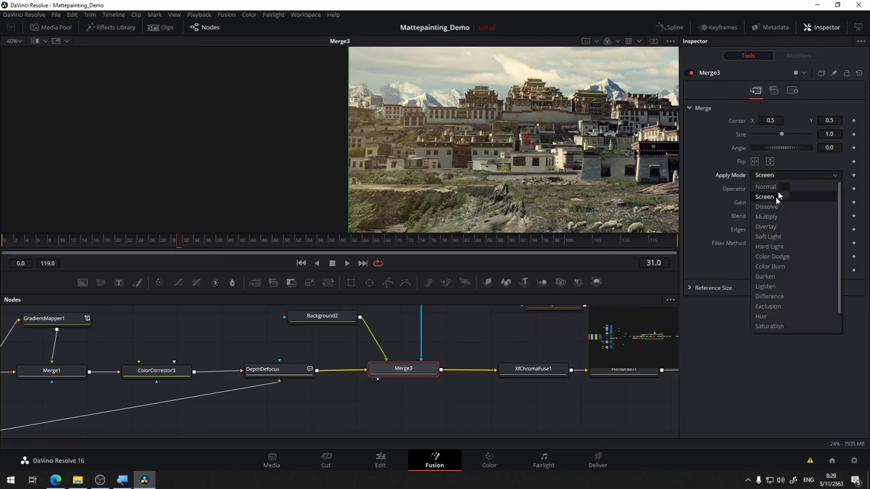
pyautogui.click(781, 236)
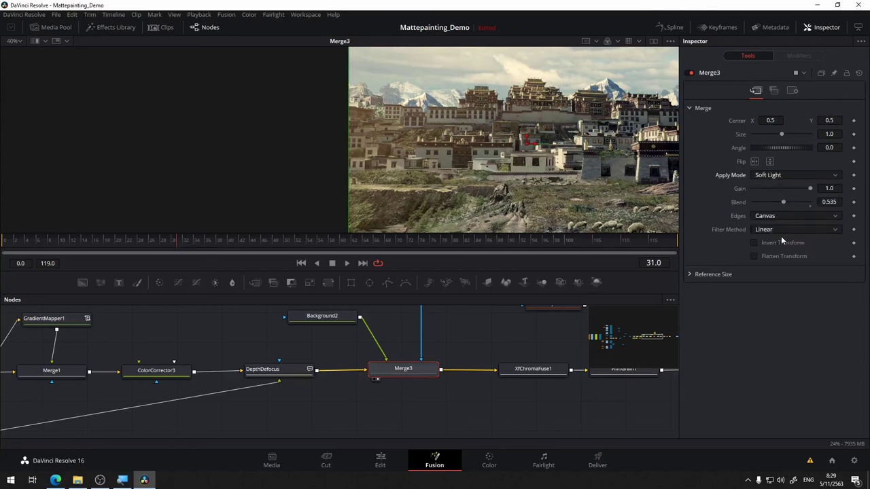
# Try Merge3's apply mode as Overlay, check the other available modes, and switch it to Screen
pyautogui.click(788, 178)
pyautogui.click(766, 226)
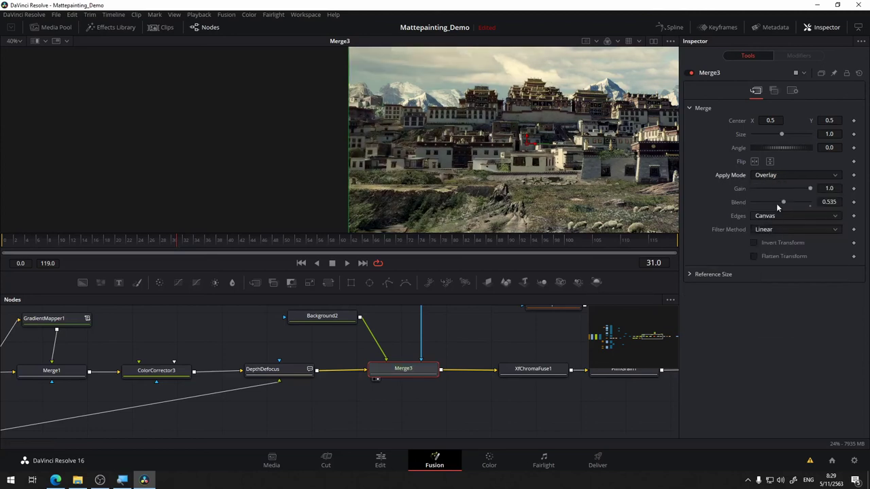
pyautogui.click(798, 174)
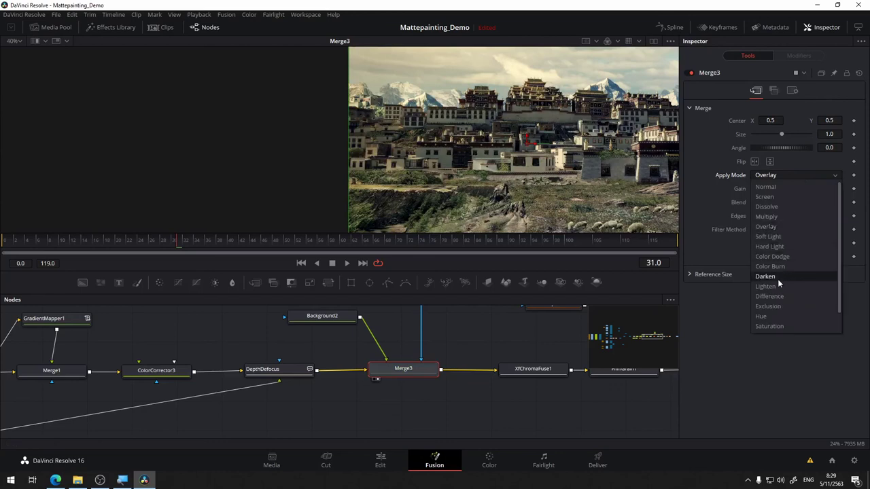
pyautogui.scroll(-1, 778, 272)
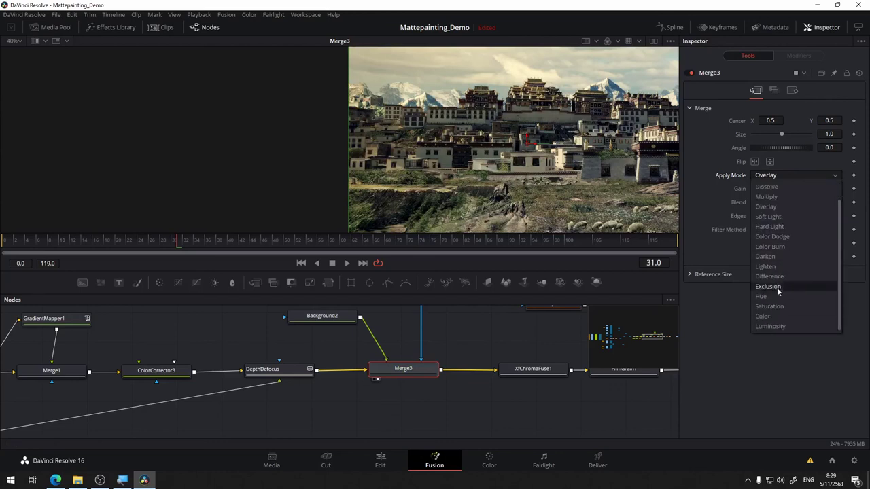
pyautogui.scroll(1, 777, 288)
pyautogui.click(784, 197)
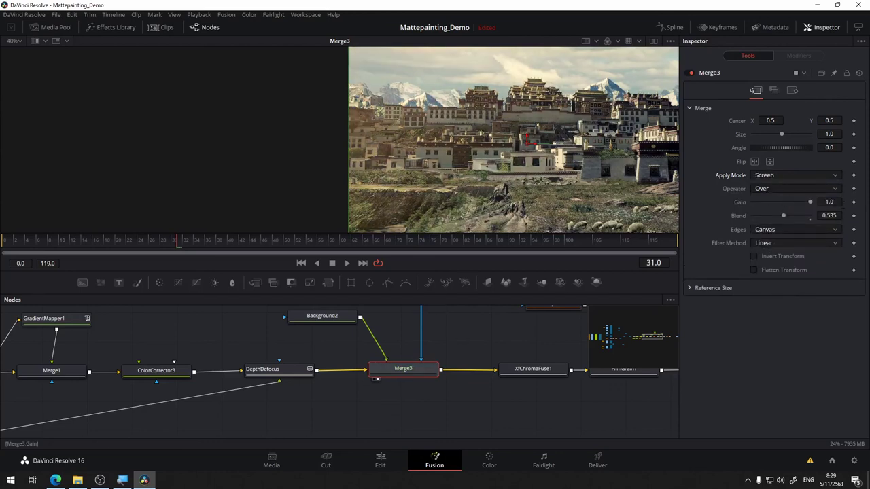
# Examine the ChannelBooleans1 node's channel assignments and common settings as a reference for replacing Merge3
pyautogui.moveTo(484, 335); pyautogui.dragTo(461, 343)
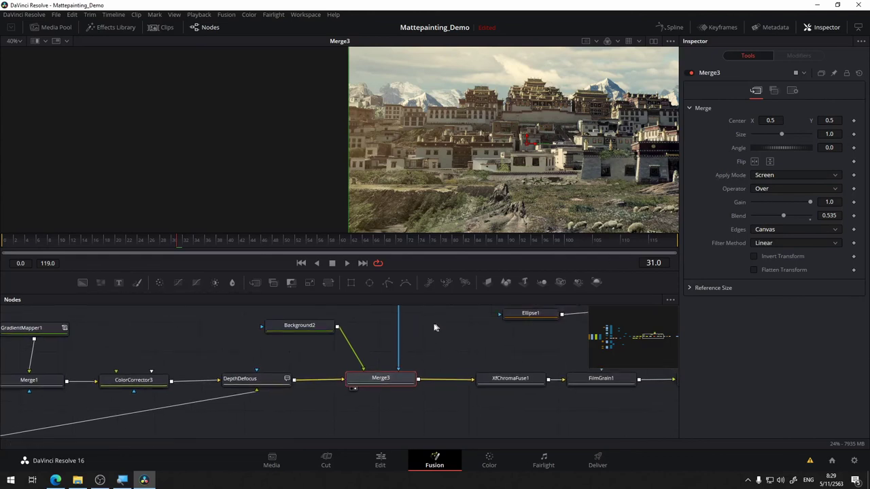
pyautogui.moveTo(480, 339); pyautogui.dragTo(714, 307)
pyautogui.moveTo(340, 390); pyautogui.dragTo(379, 354)
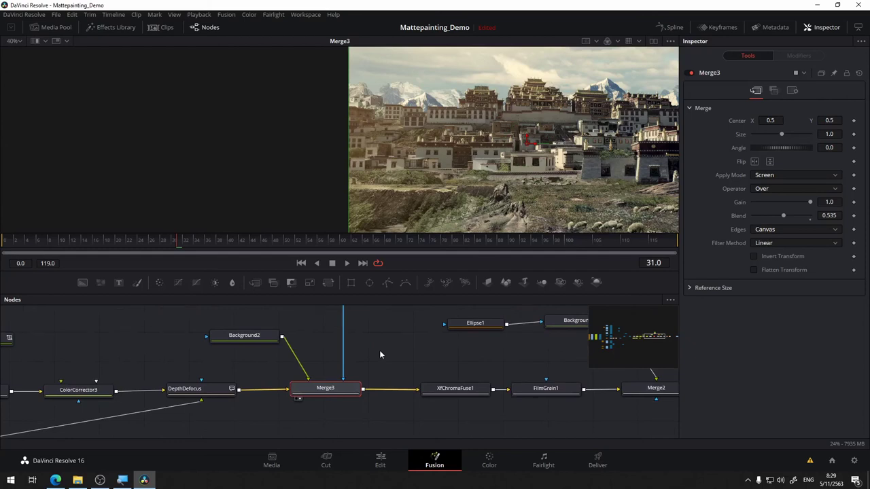
pyautogui.moveTo(380, 351); pyautogui.dragTo(390, 351)
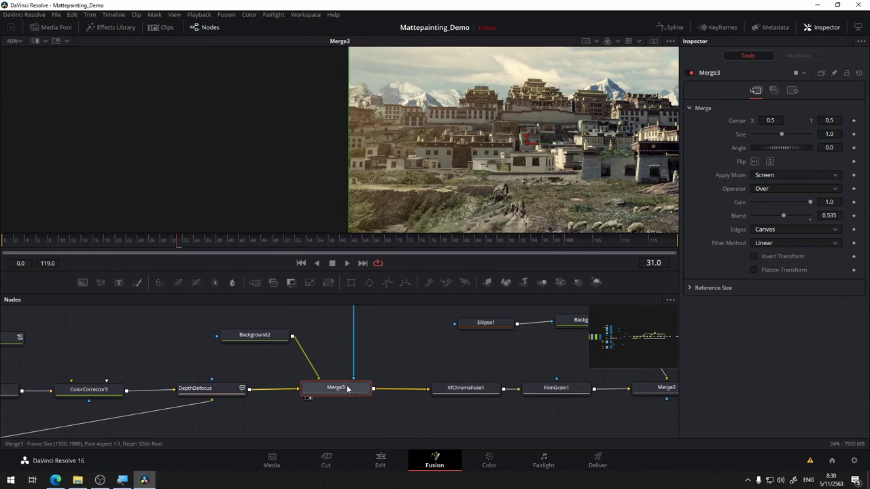
pyautogui.moveTo(342, 396); pyautogui.dragTo(654, 356)
pyautogui.moveTo(141, 388); pyautogui.dragTo(341, 371)
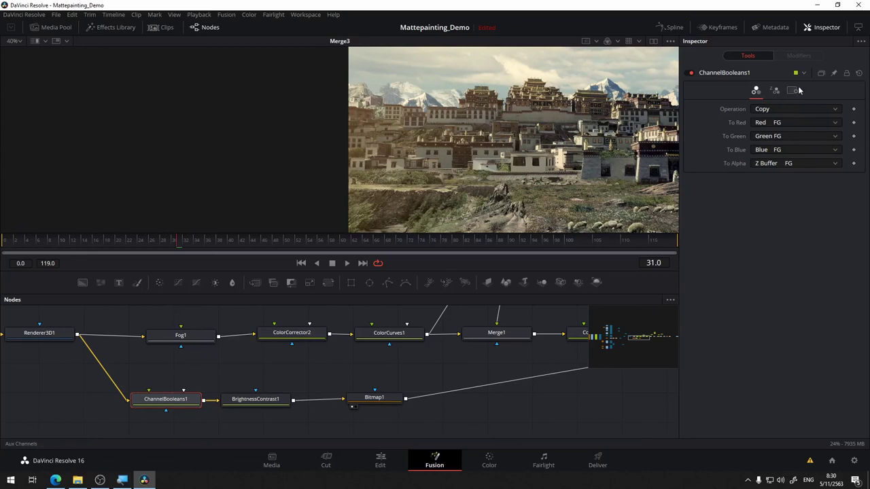
pyautogui.click(793, 92)
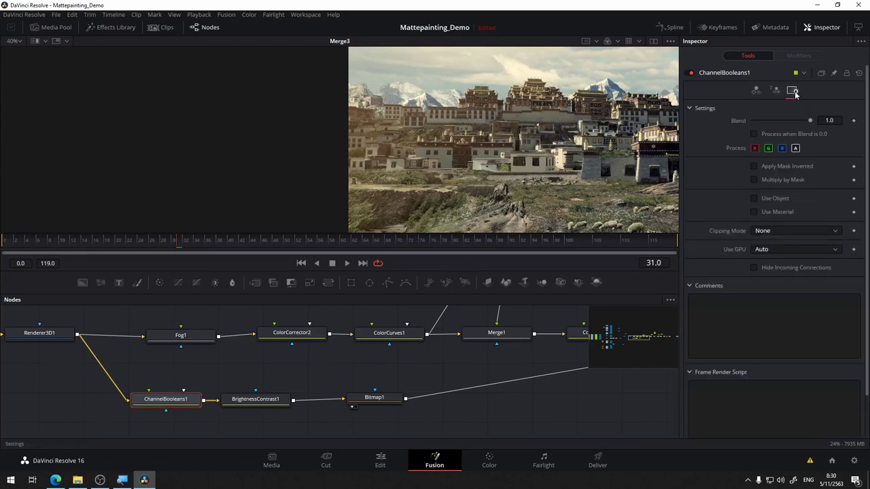
pyautogui.moveTo(557, 400); pyautogui.dragTo(155, 486)
pyautogui.moveTo(509, 384); pyautogui.dragTo(450, 367)
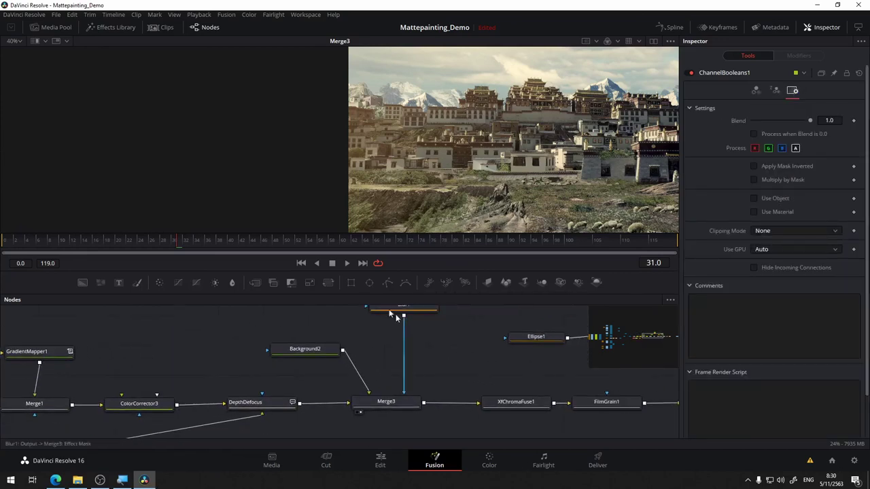
# Add a Channel Booleans node above Merge3 and connect DepthDefocus as background, Background2 as foreground and Blur1 as effect mask
pyautogui.moveTo(274, 284); pyautogui.dragTo(449, 381)
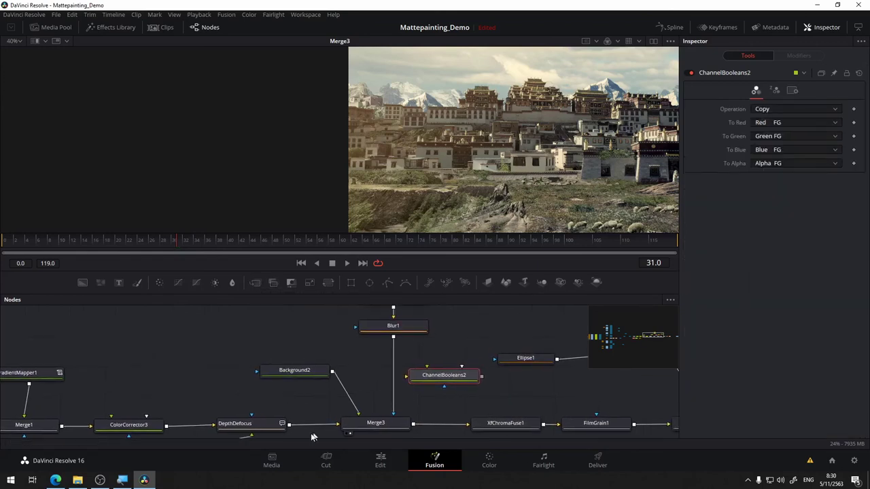
pyautogui.moveTo(289, 425); pyautogui.dragTo(407, 376)
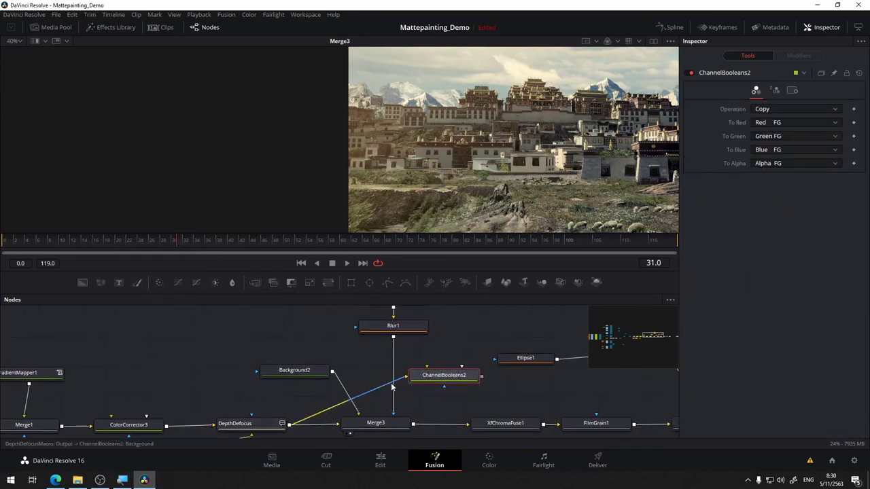
pyautogui.moveTo(331, 372); pyautogui.dragTo(410, 375)
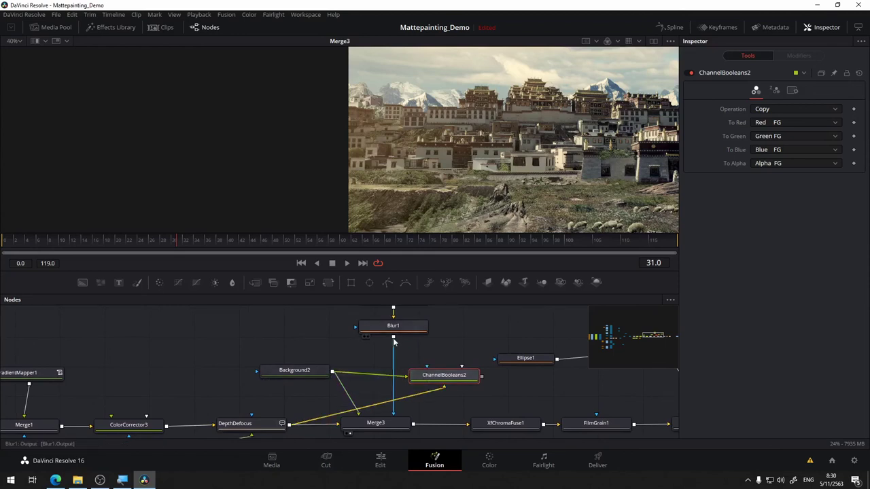
pyautogui.moveTo(393, 338); pyautogui.dragTo(438, 377)
# Replace Merge3 with ChannelBooleans2 between DepthDefocus and XfChromaFuse1, keeping Background2 as foreground and Blur1 as mask, and display it in the viewer
pyautogui.moveTo(386, 422); pyautogui.dragTo(398, 401)
pyautogui.click(394, 403)
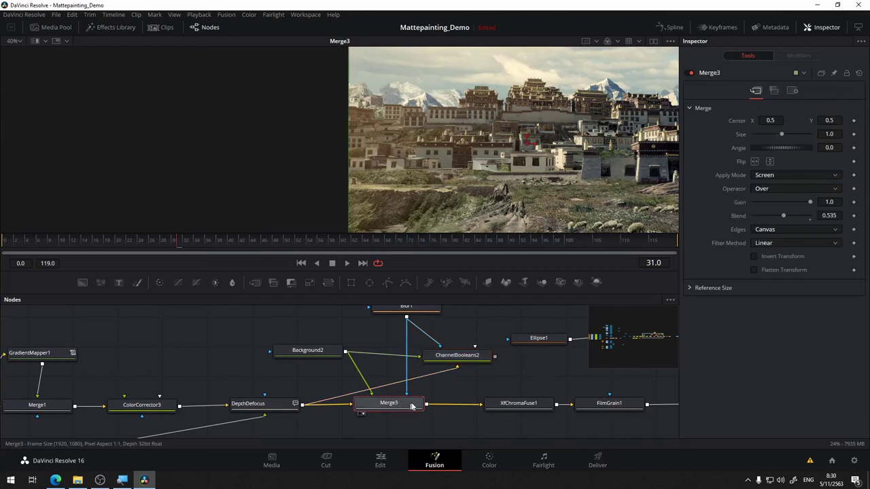
pyautogui.press('Delete')
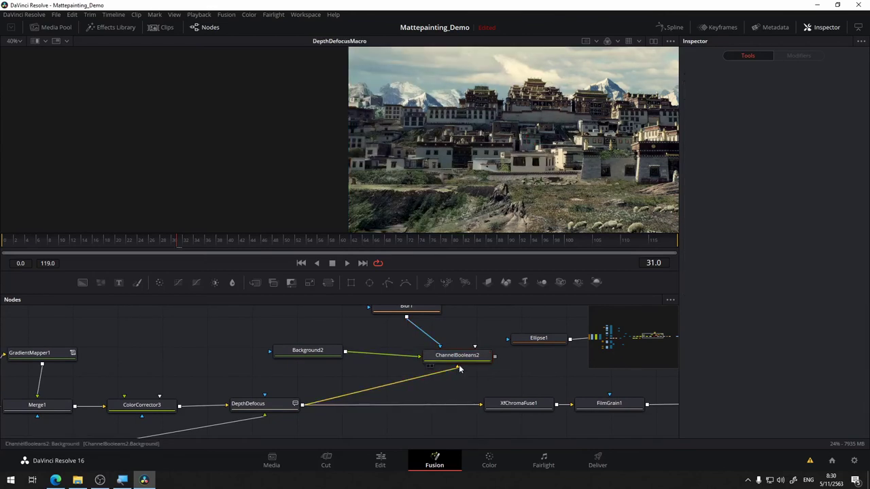
pyautogui.moveTo(462, 360)
pyautogui.mouseDown()
pyautogui.moveTo(413, 410)
pyautogui.moveTo(346, 351)
pyautogui.mouseUp()
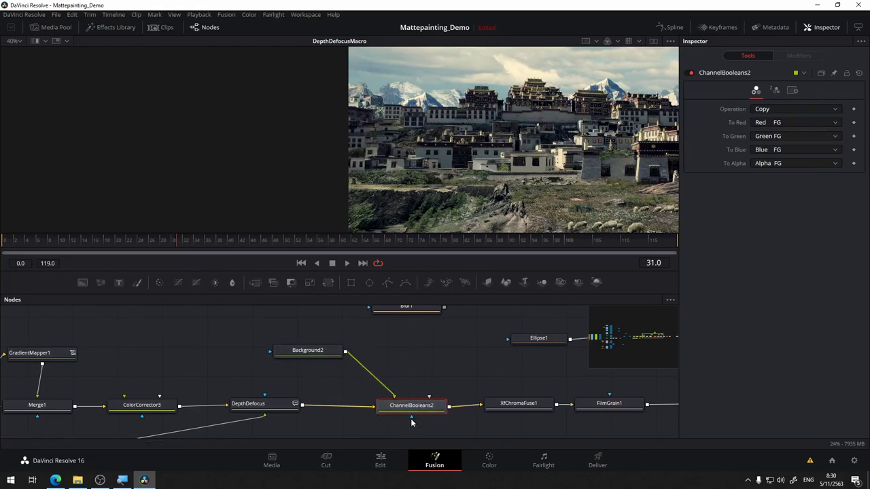
pyautogui.moveTo(411, 419)
pyautogui.mouseDown()
pyautogui.moveTo(450, 304)
pyautogui.moveTo(408, 423)
pyautogui.moveTo(414, 416)
pyautogui.mouseUp()
pyautogui.press('2')
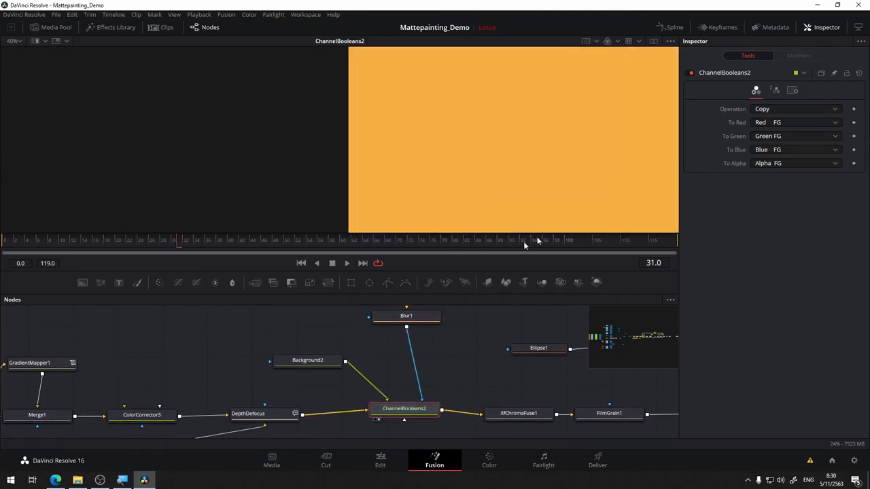
# Set ChannelBooleans2's operation to Add and its mask channel to Red
pyautogui.click(778, 110)
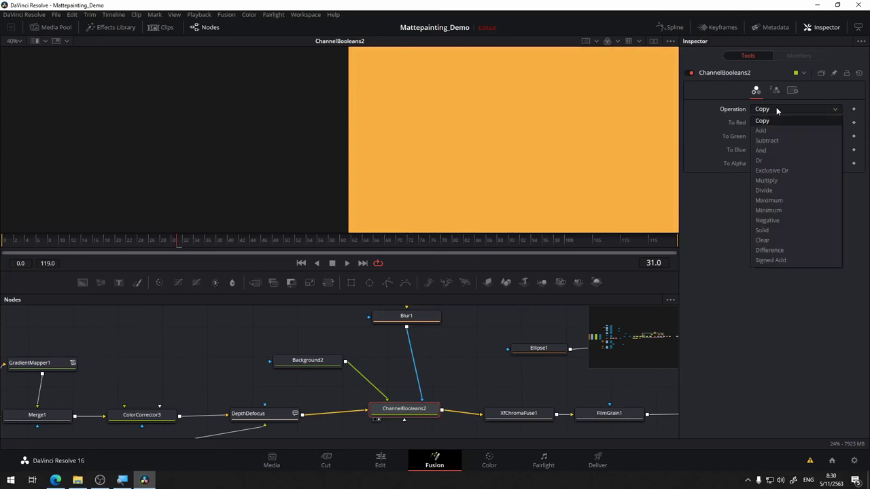
pyautogui.click(779, 131)
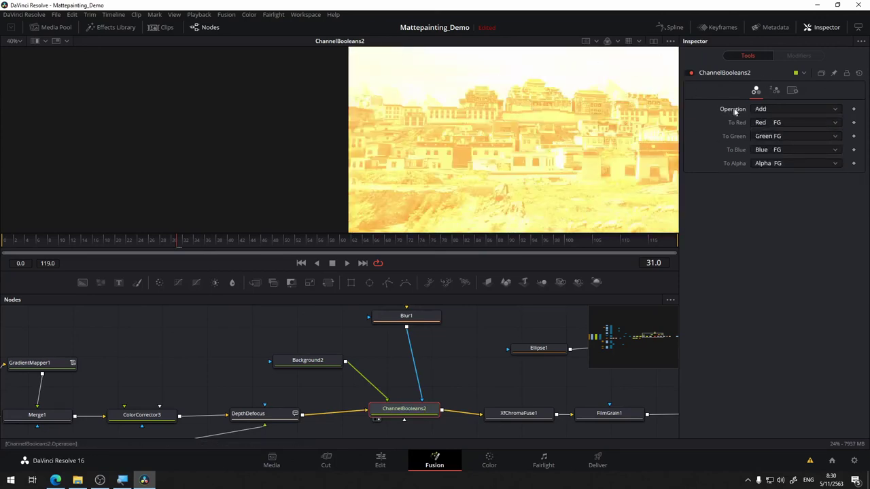
pyautogui.click(791, 91)
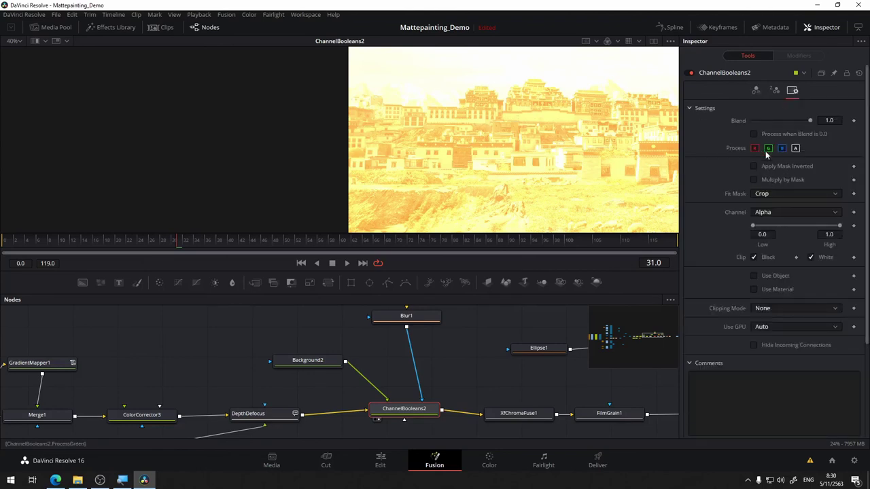
pyautogui.click(772, 213)
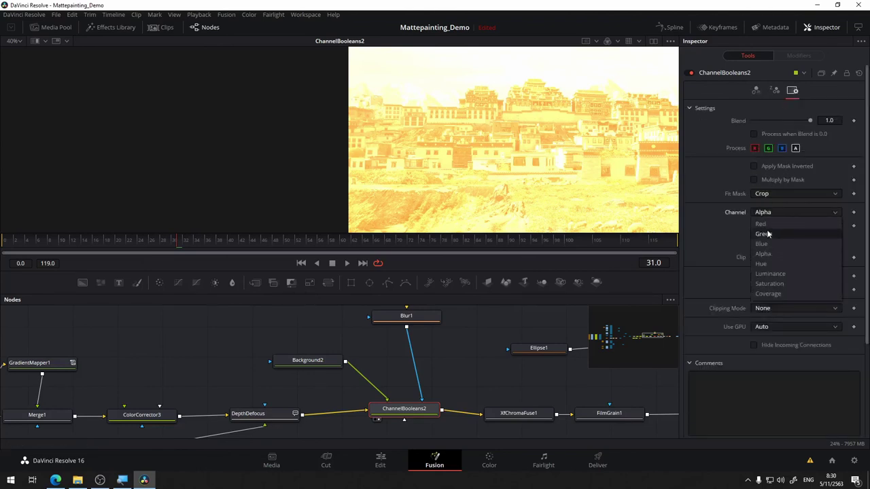
pyautogui.click(423, 318)
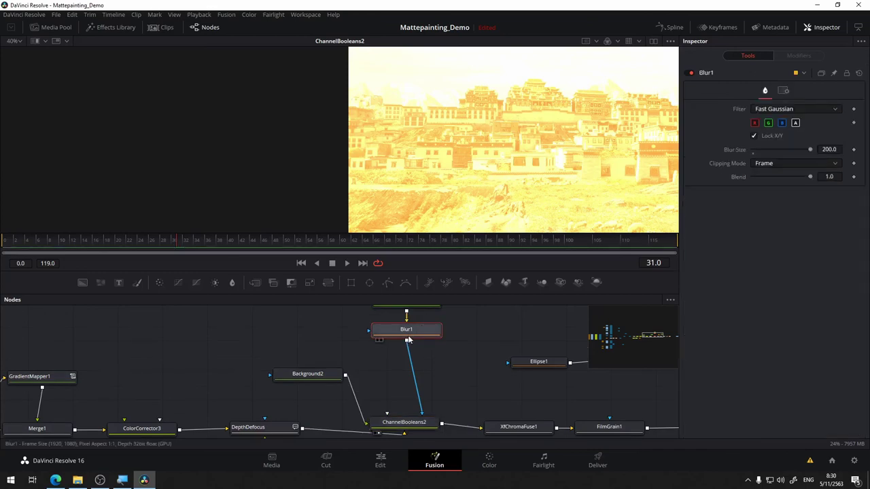
pyautogui.click(426, 425)
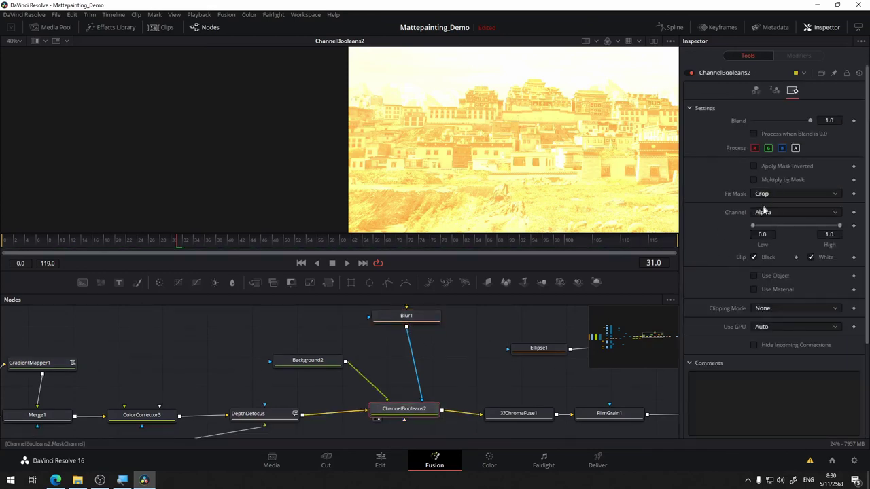
pyautogui.click(763, 212)
pyautogui.click(768, 223)
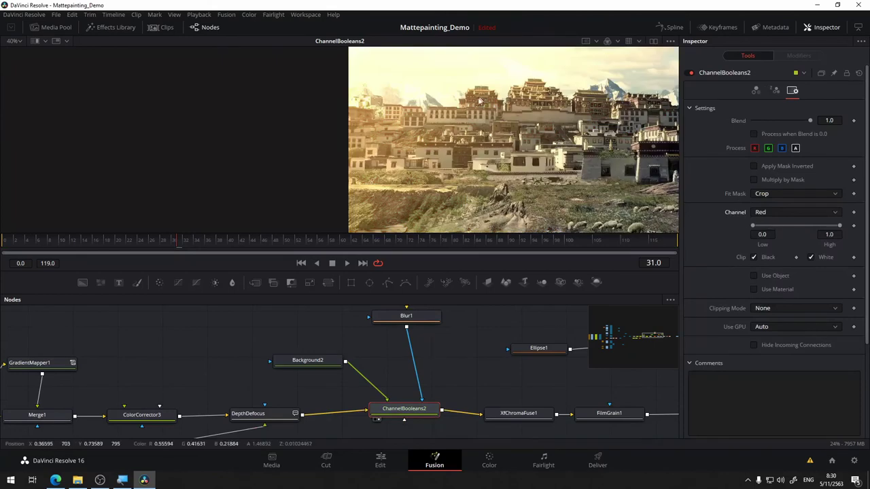
# Shorten Background3's gradient by moving its start point to about X 0.26, Y 0.13
pyautogui.moveTo(516, 177); pyautogui.dragTo(489, 178)
pyautogui.scroll(3, 429, 341)
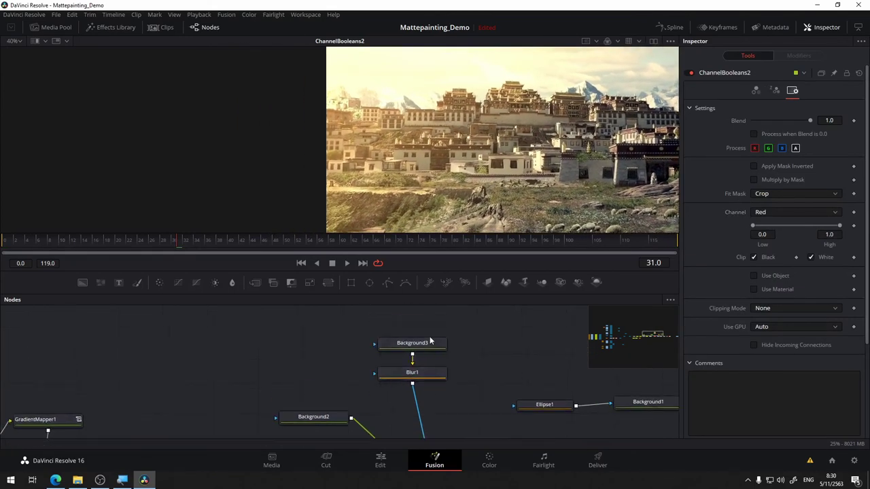
pyautogui.click(445, 322)
pyautogui.scroll(-2, 529, 131)
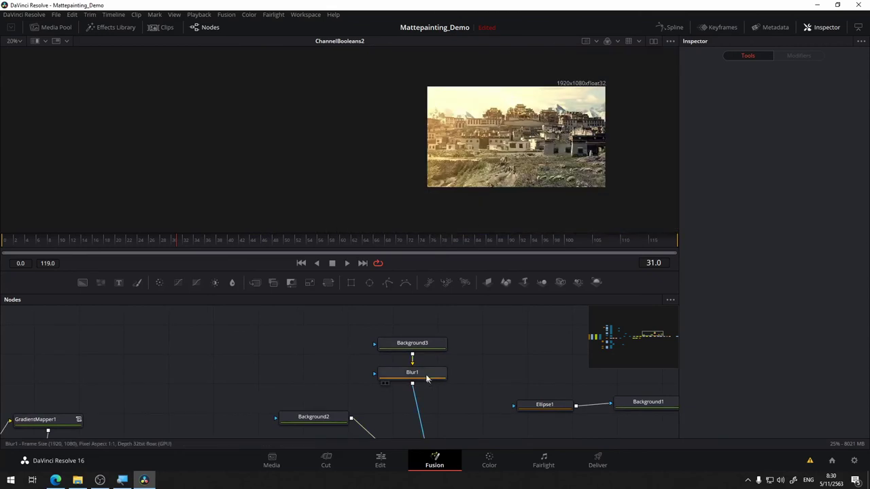
pyautogui.moveTo(487, 333); pyautogui.dragTo(505, 329)
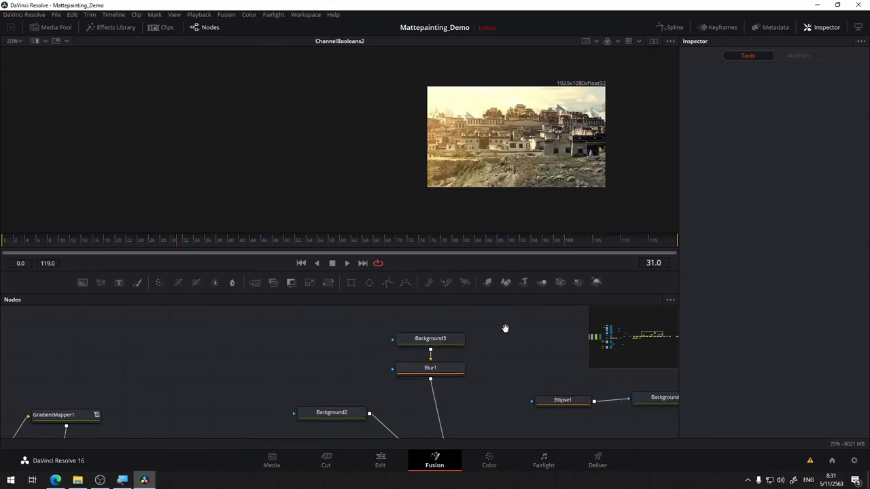
pyautogui.click(447, 345)
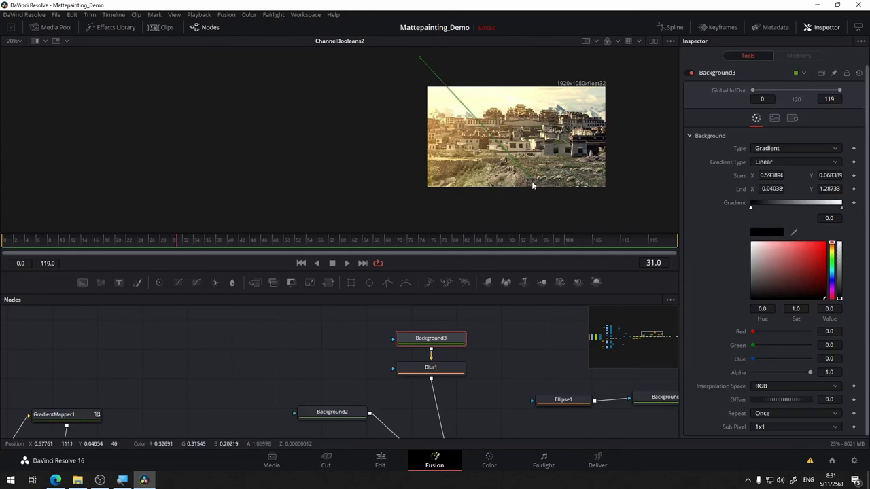
pyautogui.moveTo(534, 182); pyautogui.dragTo(474, 171)
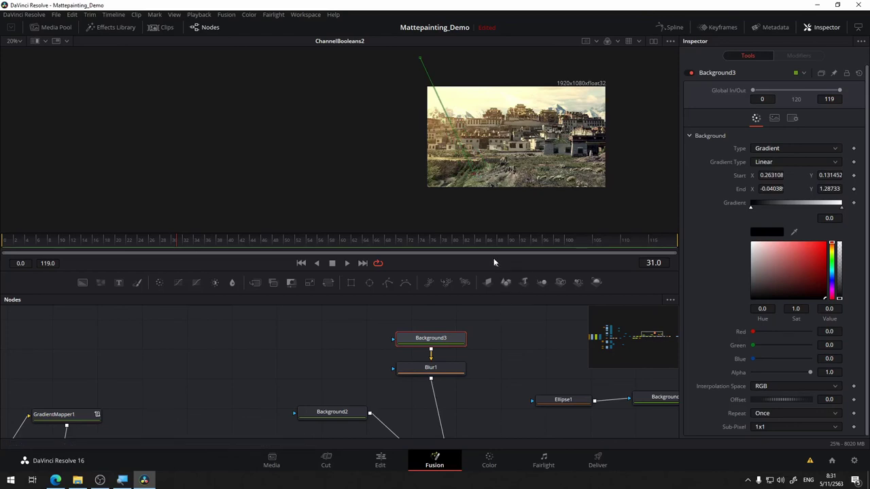
# Reduce ChannelBooleans2's blend to 0.528 and check the softened light over the composite
pyautogui.scroll(-4, 491, 327)
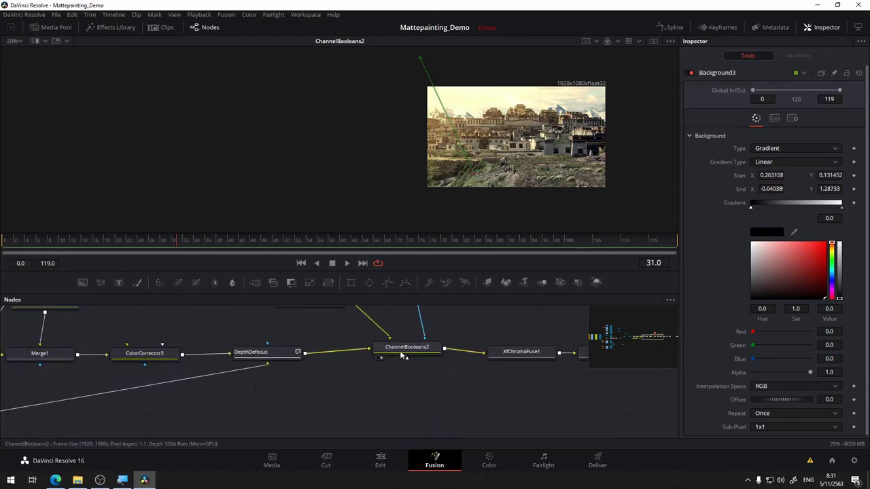
pyautogui.click(403, 354)
pyautogui.moveTo(808, 121); pyautogui.dragTo(783, 122)
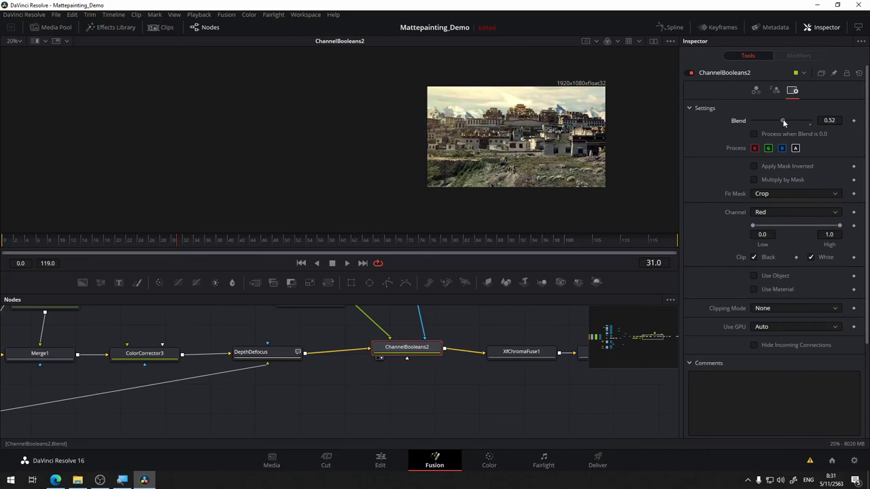
pyautogui.scroll(1, 549, 133)
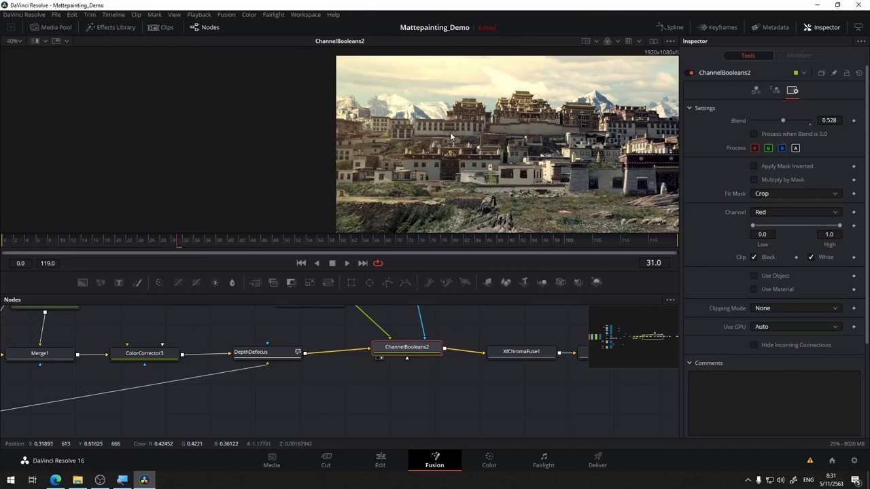
pyautogui.scroll(-1, 465, 142)
pyautogui.scroll(1, 465, 141)
# Raise the blend of Merge1, which mixes in GradientMapper1, to 0.276 and disable the node for comparison
pyautogui.moveTo(323, 325); pyautogui.dragTo(670, 321)
pyautogui.moveTo(282, 364); pyautogui.dragTo(475, 398)
pyautogui.moveTo(365, 322); pyautogui.dragTo(225, 352)
pyautogui.click(457, 366)
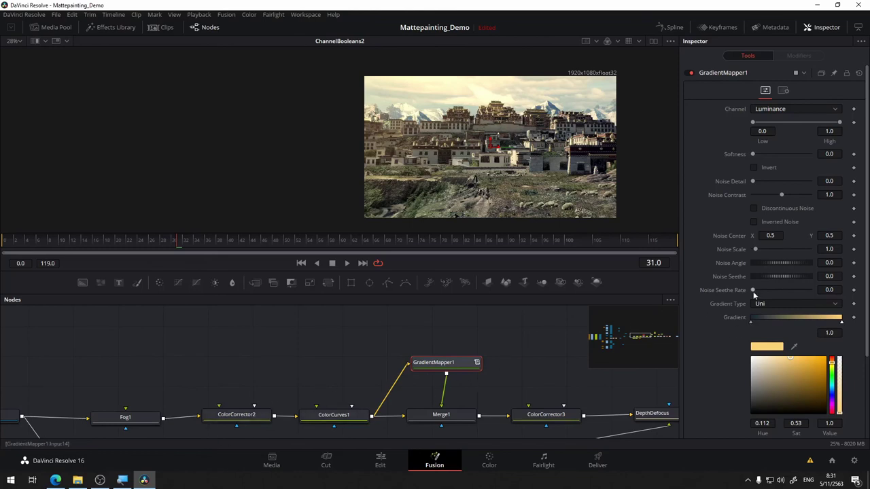
pyautogui.click(432, 414)
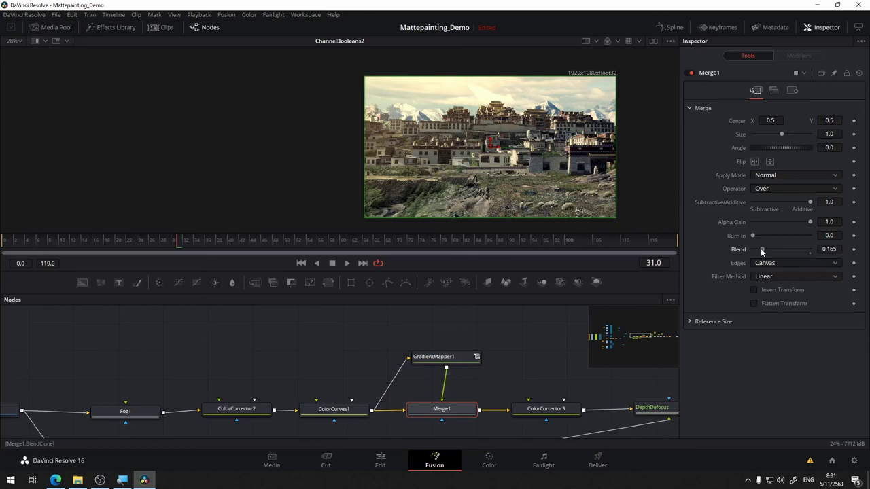
pyautogui.moveTo(761, 252); pyautogui.dragTo(768, 252)
pyautogui.moveTo(770, 250); pyautogui.dragTo(767, 250)
pyautogui.click(691, 73)
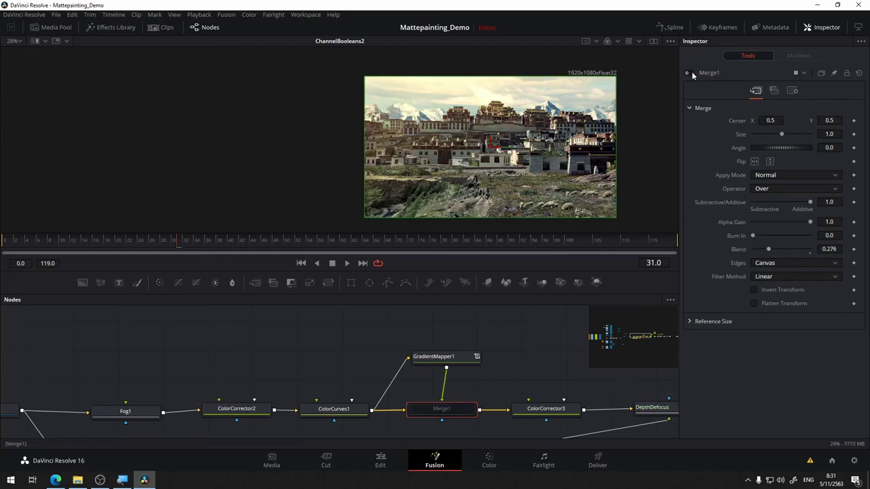
# Re-enable Merge1 and lower its blend to 0.22
pyautogui.click(691, 73)
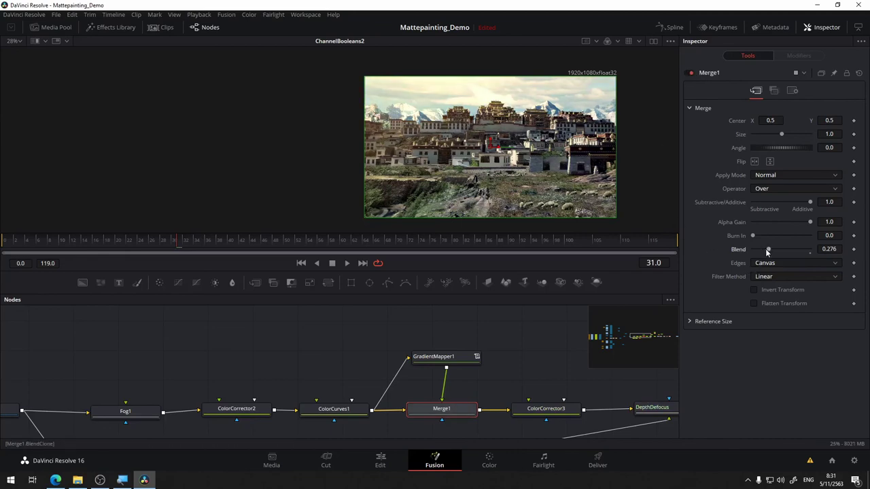
pyautogui.moveTo(767, 248); pyautogui.dragTo(765, 251)
pyautogui.moveTo(576, 349); pyautogui.dragTo(406, 316)
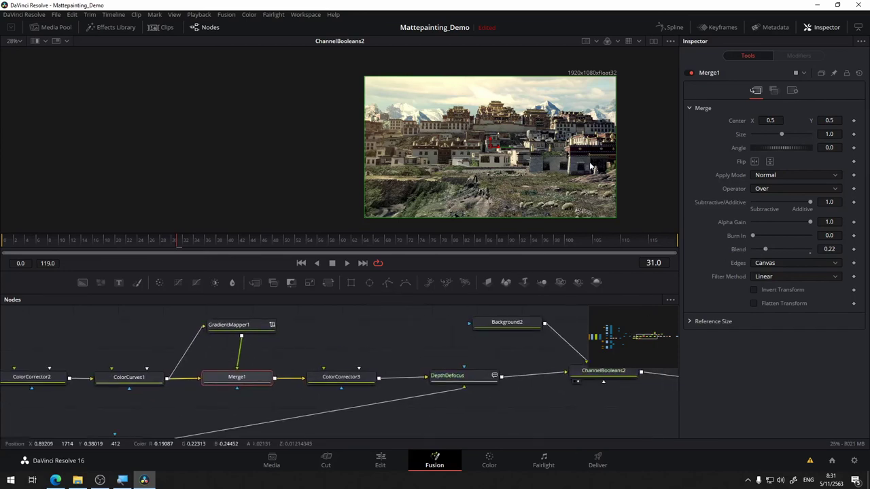
# Move the MediaOut1 node closer to Transform2 at the end of the compositing chain
pyautogui.scroll(-4, 394, 399)
pyautogui.scroll(-2, 403, 389)
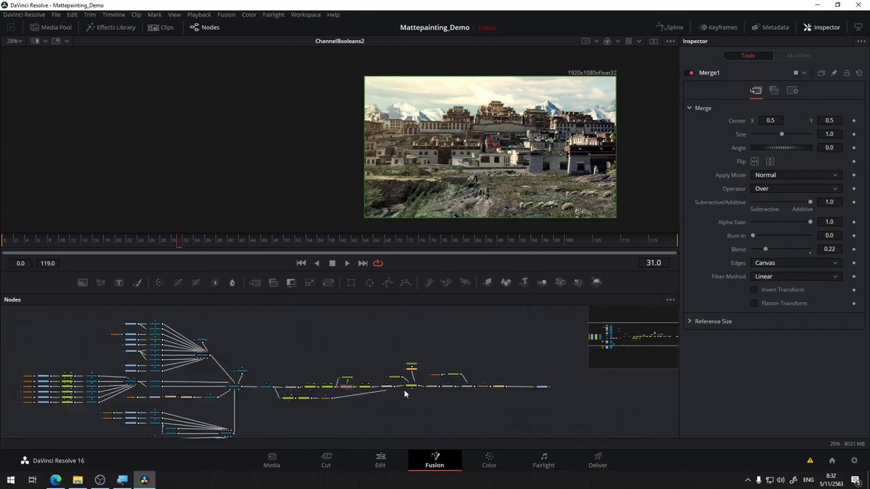
pyautogui.moveTo(388, 415); pyautogui.dragTo(326, 415)
pyautogui.scroll(5, 531, 381)
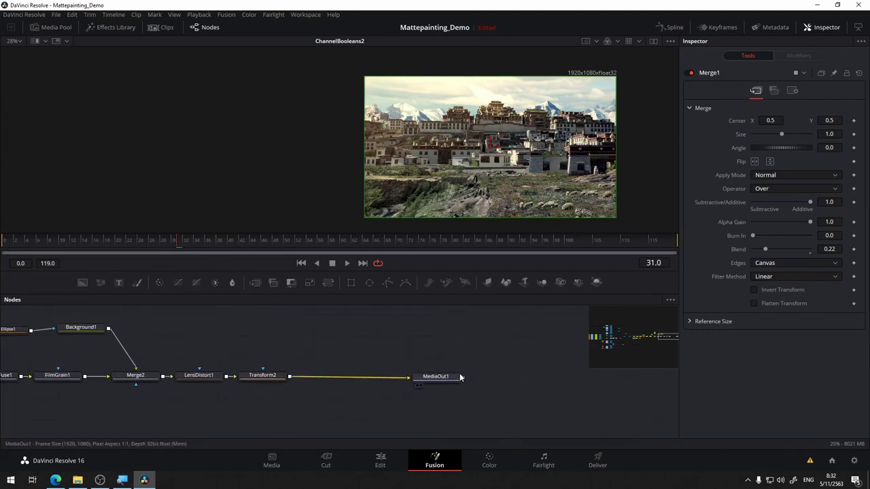
pyautogui.moveTo(450, 377); pyautogui.dragTo(374, 377)
# Review the compositing chain from Fog1 to MediaOut1, selecting its nodes to show their extent and clearing the selection
pyautogui.moveTo(347, 402); pyautogui.dragTo(515, 395)
pyautogui.scroll(-3, 350, 396)
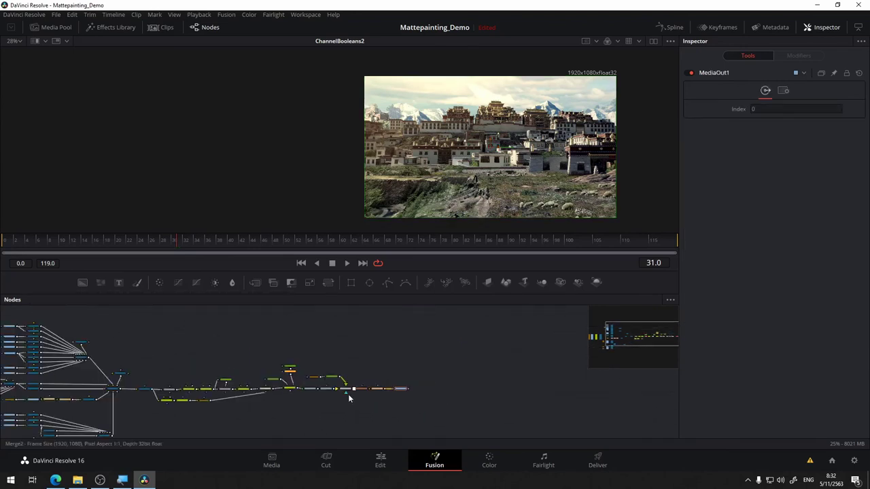
pyautogui.scroll(2, 346, 400)
pyautogui.moveTo(326, 407); pyautogui.dragTo(440, 392)
pyautogui.scroll(2, 260, 367)
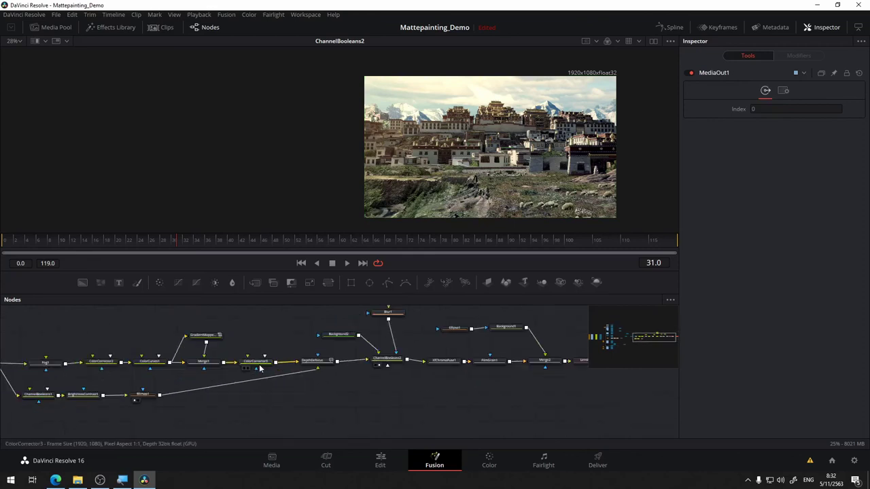
pyautogui.scroll(-2, 419, 400)
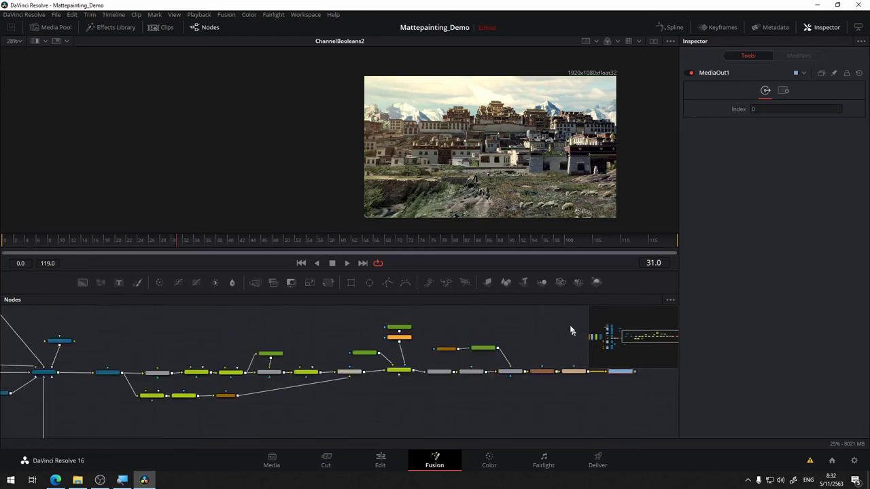
pyautogui.moveTo(135, 313); pyautogui.dragTo(588, 423)
pyautogui.moveTo(324, 424); pyautogui.dragTo(420, 417)
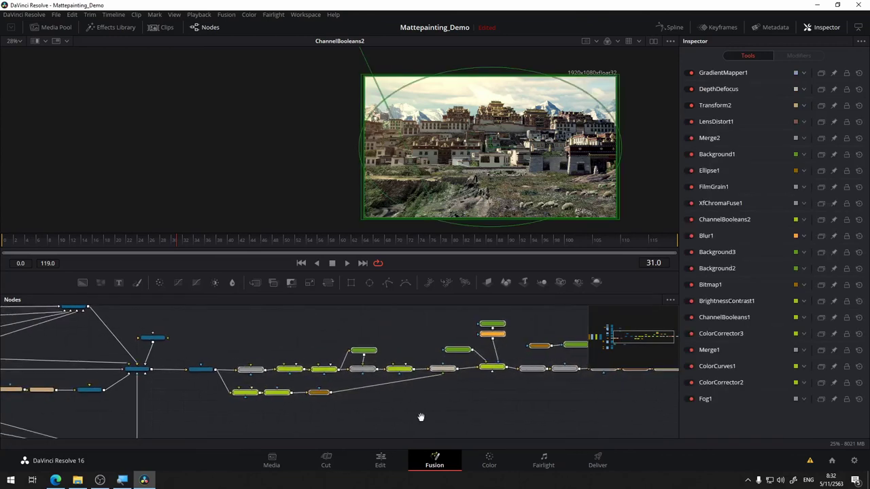
pyautogui.click(391, 327)
# Show the ungraded Renderer3D1 output in the viewer and centre the image
pyautogui.scroll(3, 212, 371)
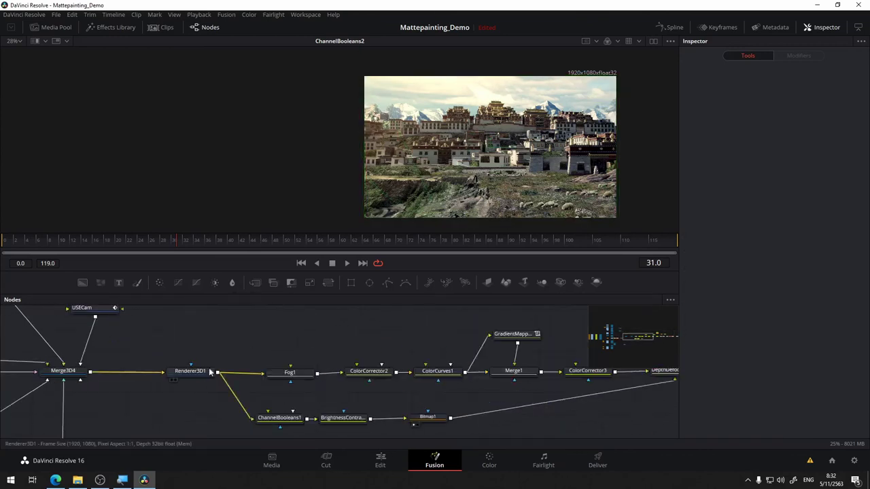
pyautogui.moveTo(199, 375); pyautogui.dragTo(251, 180)
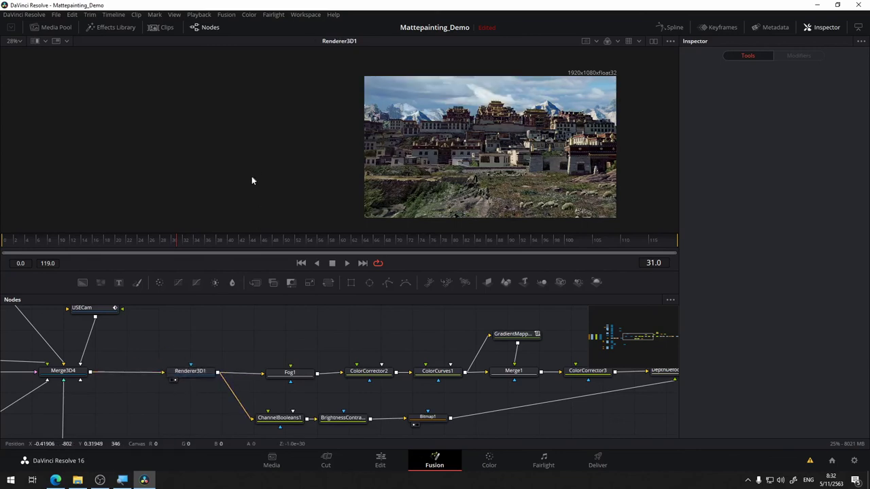
pyautogui.moveTo(603, 156); pyautogui.dragTo(441, 158)
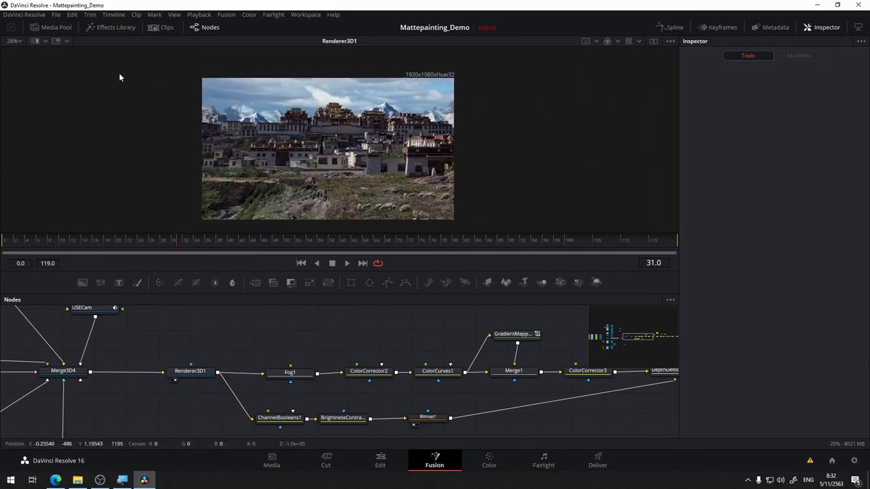
# Turn on the viewer's A/B split wipe and load Transform2 into the B buffer to compare it with Renderer3D1
pyautogui.click(35, 41)
pyautogui.hscroll(5, 549, 392)
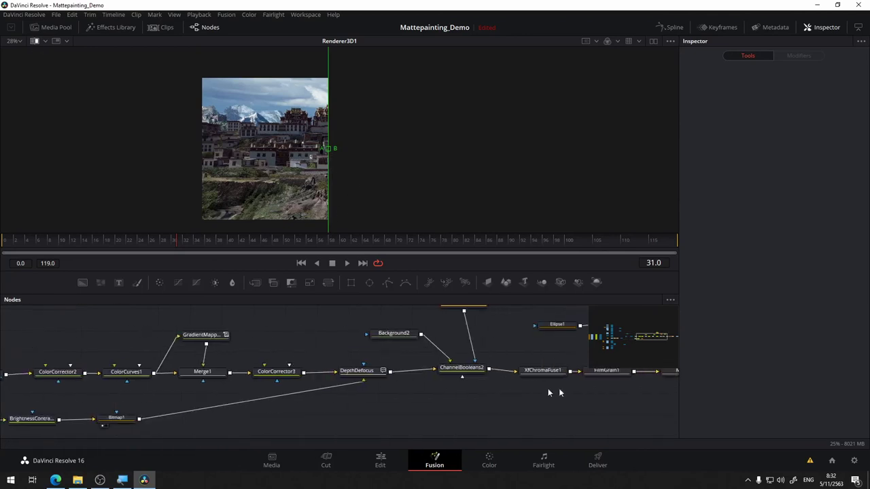
pyautogui.moveTo(514, 346); pyautogui.dragTo(304, 346)
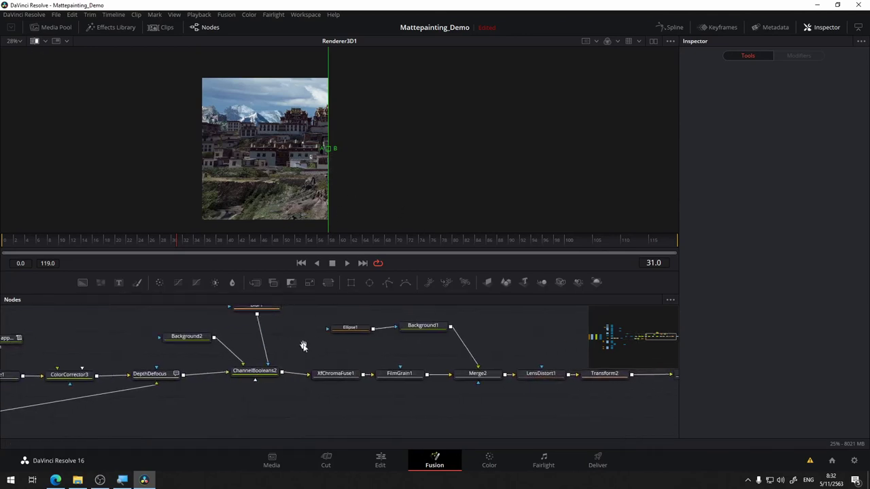
pyautogui.moveTo(573, 337); pyautogui.dragTo(316, 341)
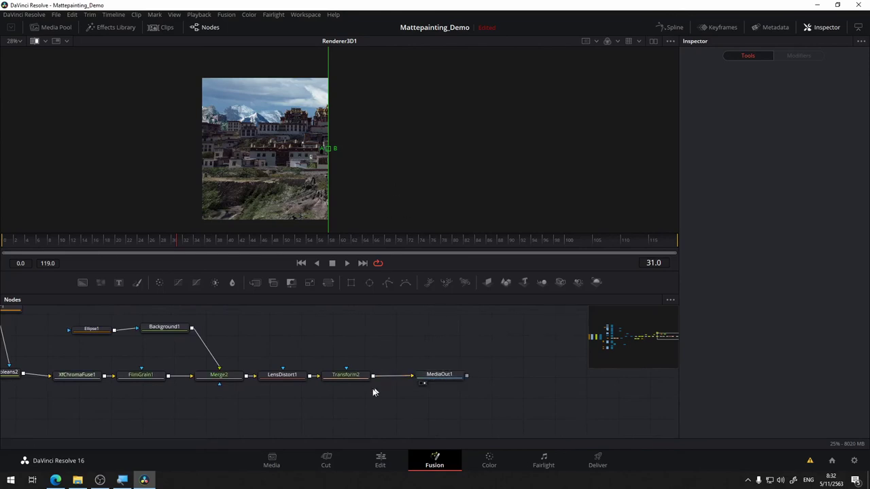
pyautogui.click(352, 376)
pyautogui.click(421, 309)
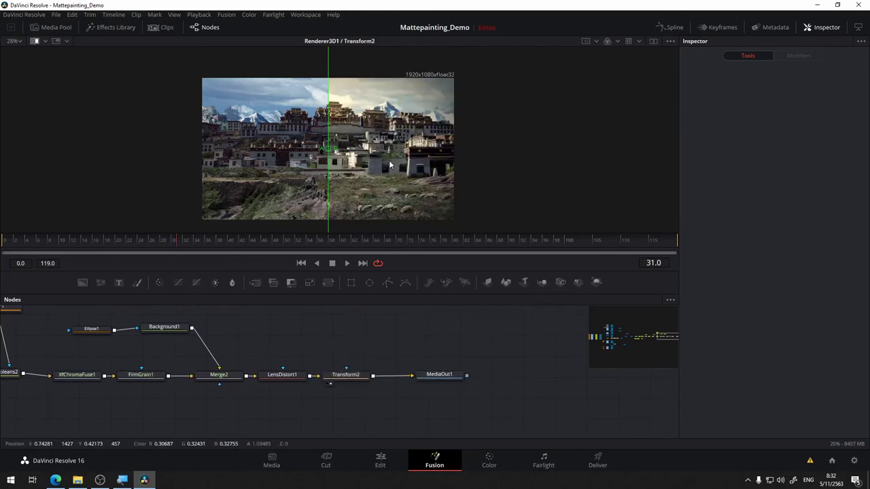
# Move the wipe divider past the image's left edge to compare the raw render with the full graded composite
pyautogui.scroll(2, 390, 178)
pyautogui.scroll(-1, 390, 178)
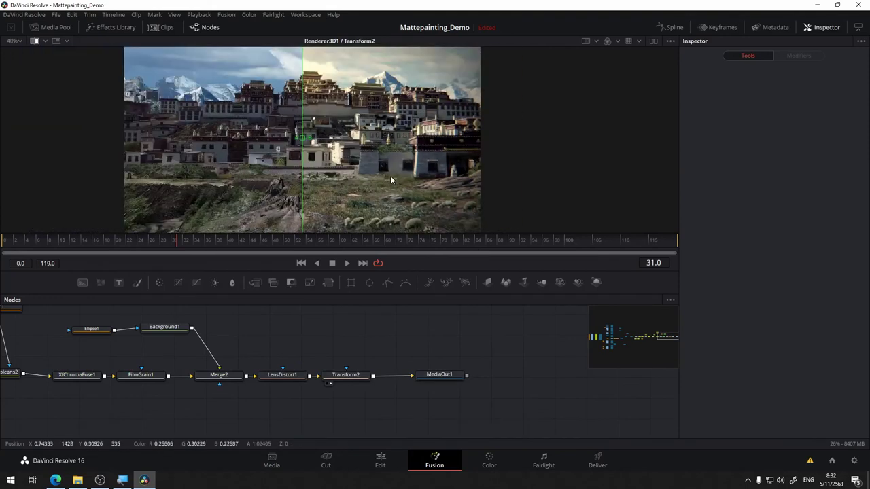
pyautogui.moveTo(391, 178); pyautogui.dragTo(434, 196)
pyautogui.moveTo(343, 158); pyautogui.dragTo(145, 198)
pyautogui.scroll(-2, 328, 189)
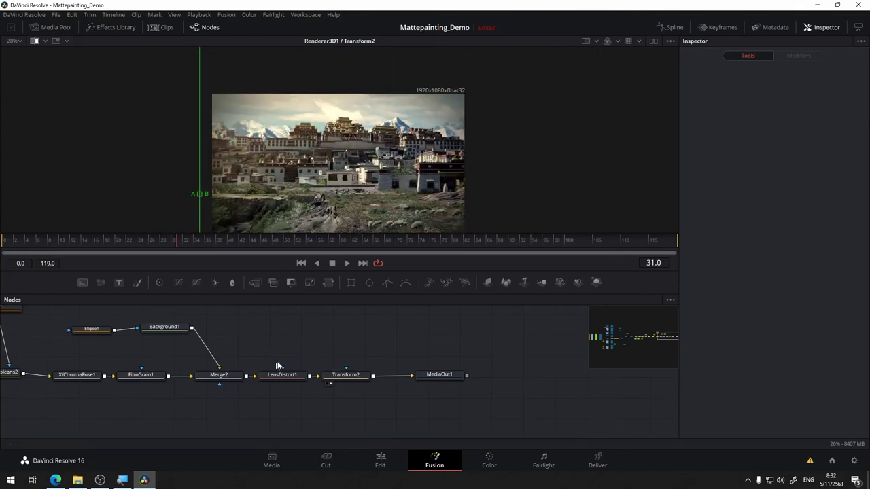
# Examine the graded Transform2 image up close, covering the sky, mountains, temple buildings and foreground
pyautogui.moveTo(289, 359); pyautogui.dragTo(513, 320)
pyautogui.moveTo(326, 393)
pyautogui.mouseDown()
pyautogui.moveTo(347, 396)
pyautogui.moveTo(390, 429)
pyautogui.mouseUp()
pyautogui.moveTo(237, 347); pyautogui.dragTo(585, 358)
pyautogui.moveTo(292, 351); pyautogui.dragTo(569, 345)
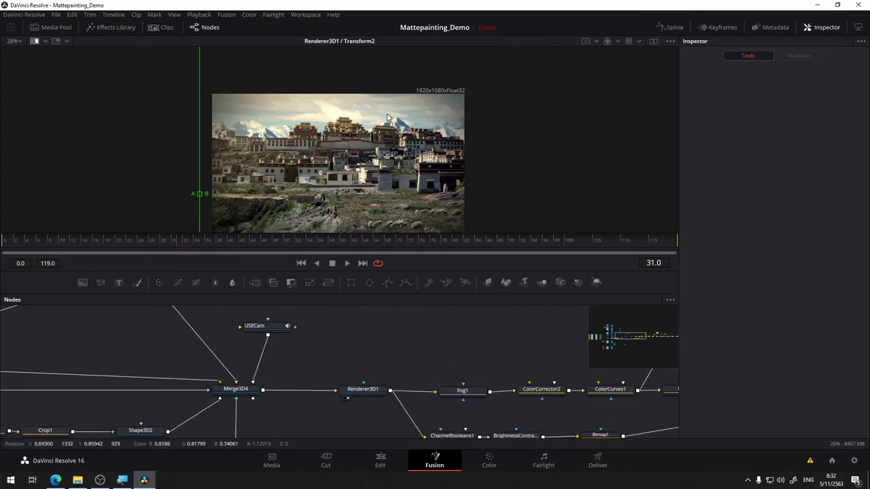
pyautogui.scroll(3, 384, 170)
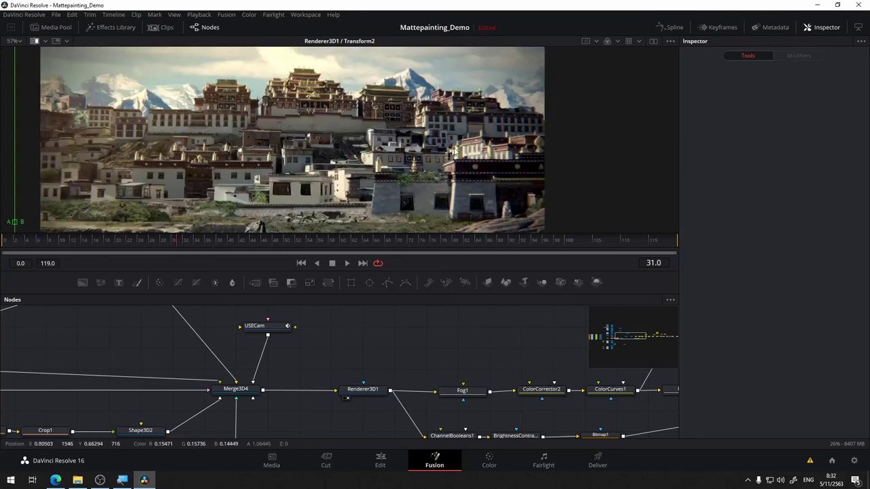
pyautogui.moveTo(392, 201); pyautogui.dragTo(460, 176)
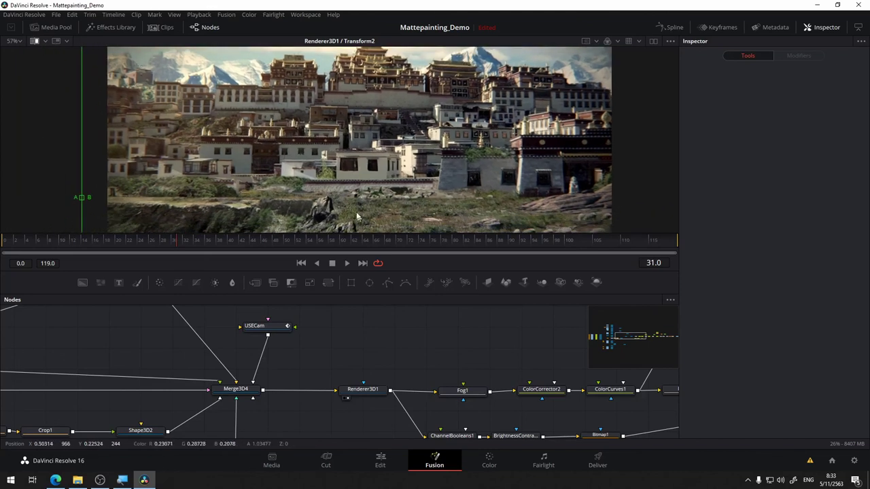
pyautogui.moveTo(389, 180); pyautogui.dragTo(403, 220)
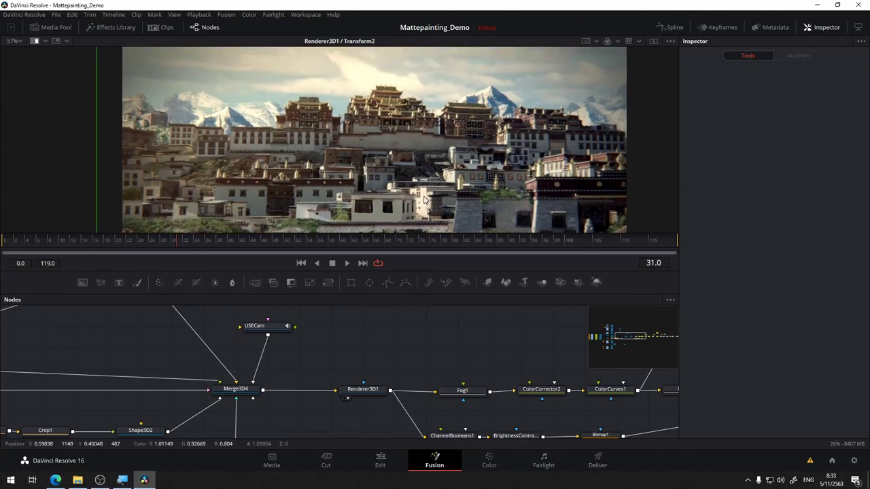
pyautogui.moveTo(423, 198); pyautogui.dragTo(387, 161)
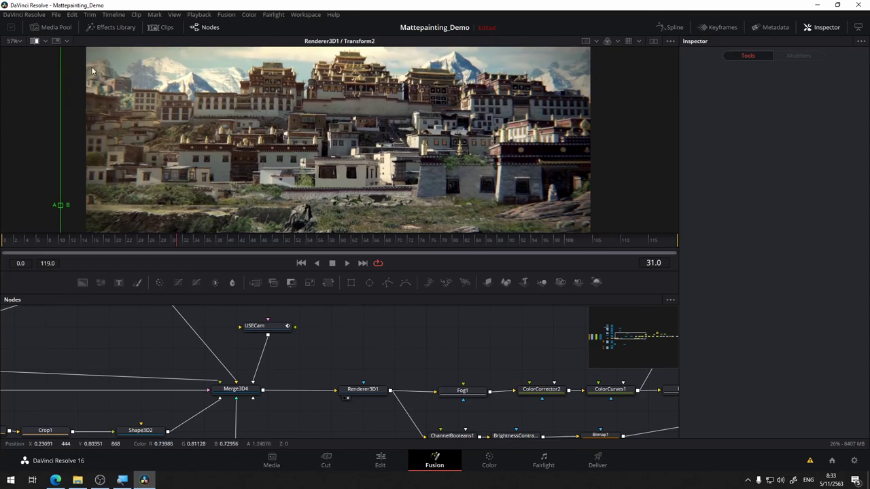
pyautogui.scroll(-3, 438, 136)
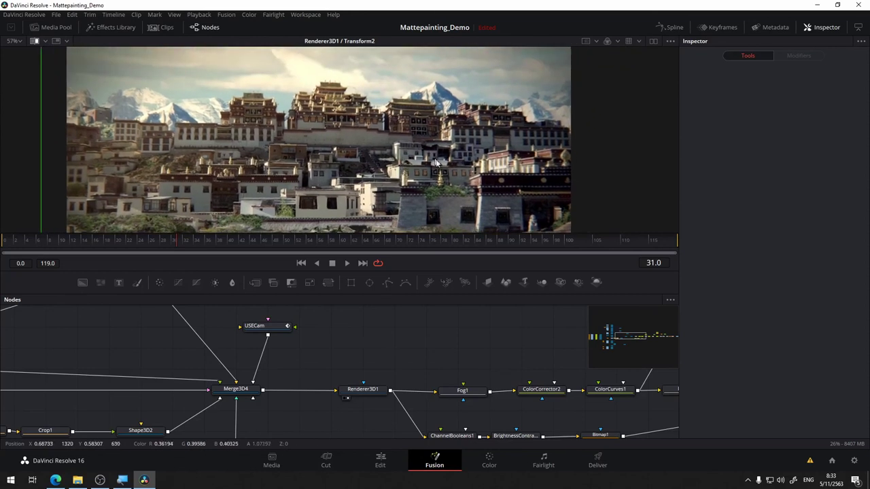
pyautogui.moveTo(480, 192); pyautogui.dragTo(417, 188)
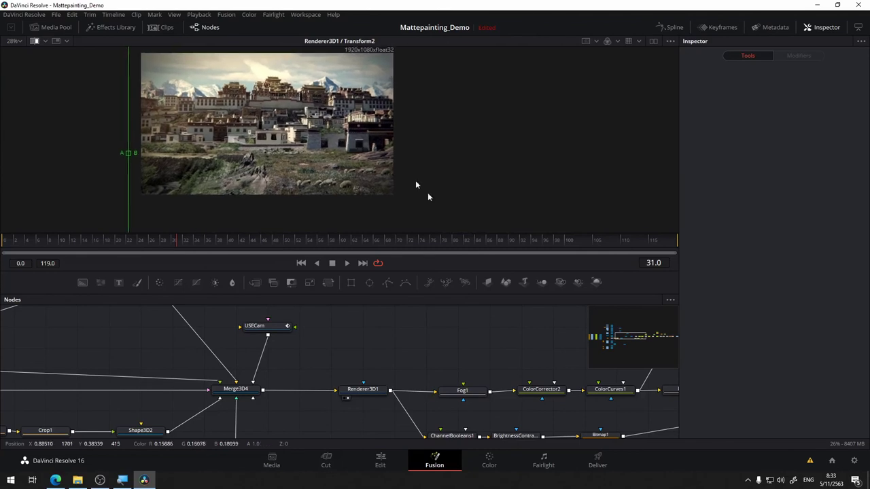
# Review the node tree from the XfChromaFuse1 to Transform2 finishing nodes back to the sheep image planes feeding Merge3D2
pyautogui.moveTo(498, 336); pyautogui.dragTo(162, 322)
pyautogui.moveTo(442, 331); pyautogui.dragTo(293, 332)
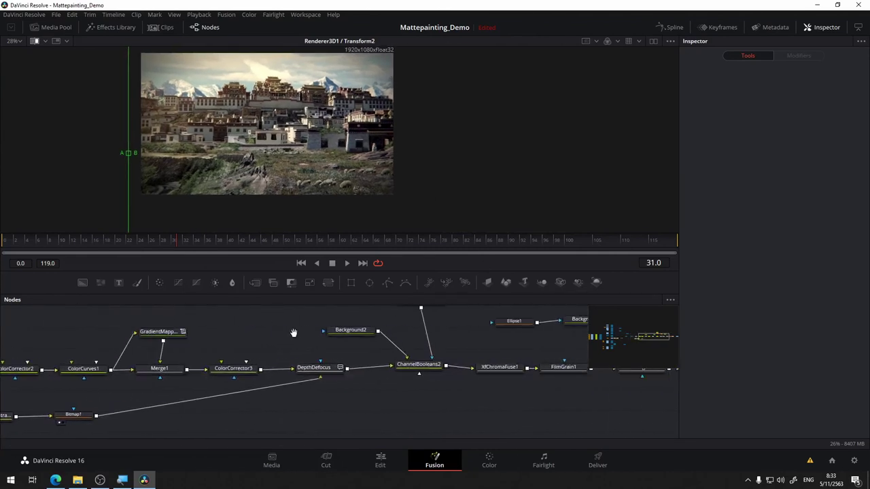
pyautogui.moveTo(477, 343); pyautogui.dragTo(228, 354)
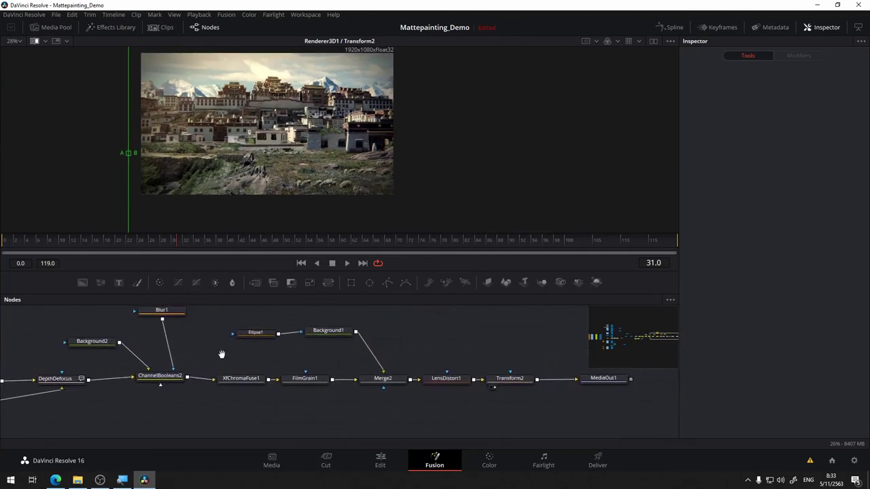
pyautogui.moveTo(547, 321); pyautogui.dragTo(247, 420)
pyautogui.moveTo(264, 382); pyautogui.dragTo(630, 370)
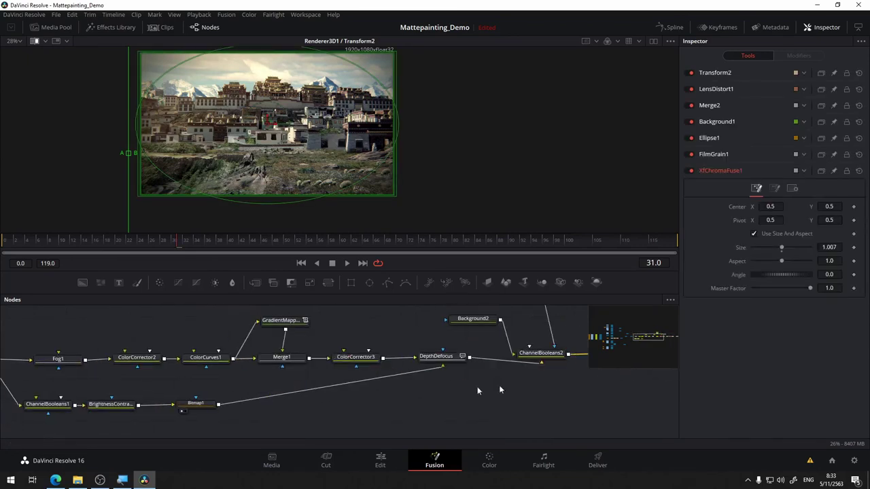
pyautogui.moveTo(218, 382); pyautogui.dragTo(620, 362)
pyautogui.moveTo(194, 406); pyautogui.dragTo(619, 400)
pyautogui.scroll(-2, 306, 376)
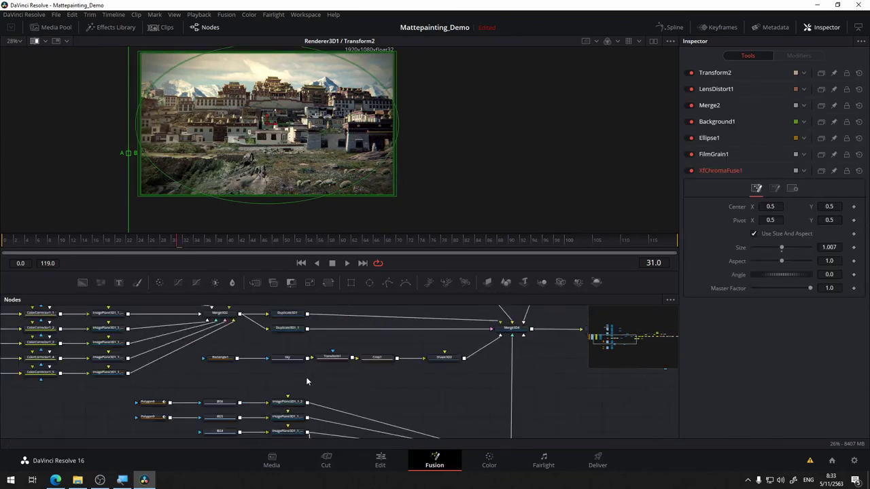
pyautogui.moveTo(228, 365); pyautogui.dragTo(361, 400)
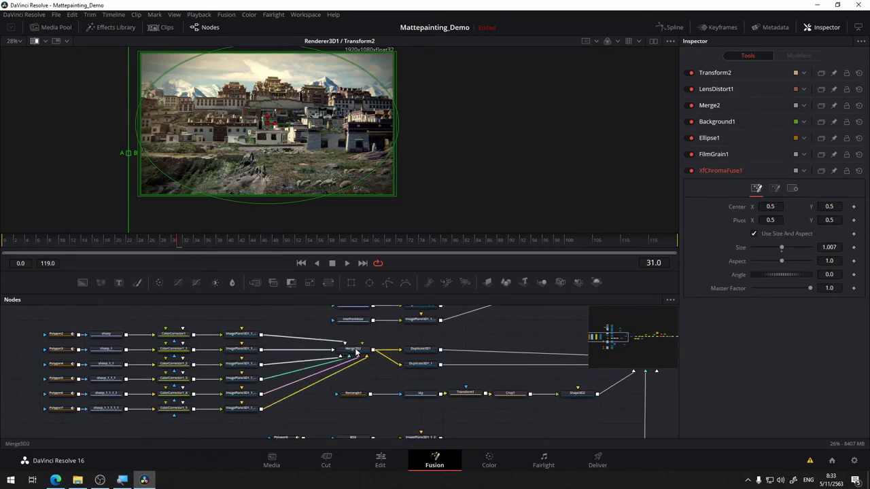
# Turn off the A/B split wipe and show Merge3D2's sheep planes in the viewer
pyautogui.moveTo(357, 349); pyautogui.dragTo(330, 146)
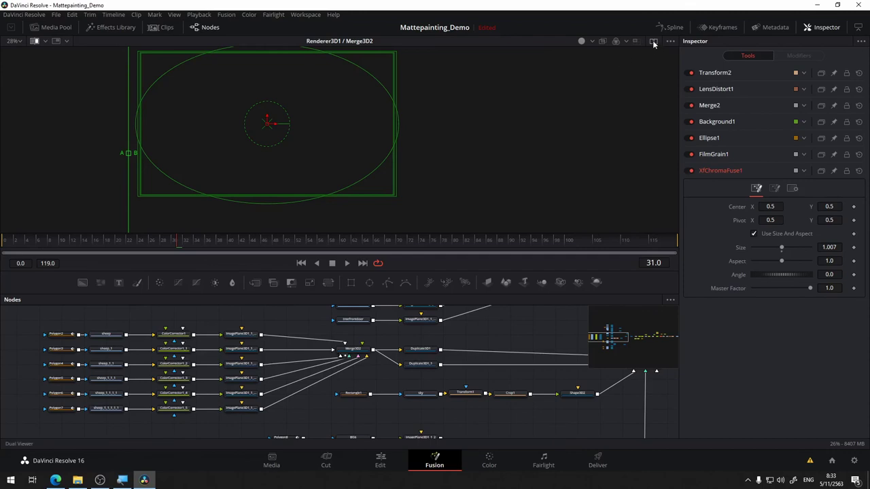
pyautogui.click(33, 40)
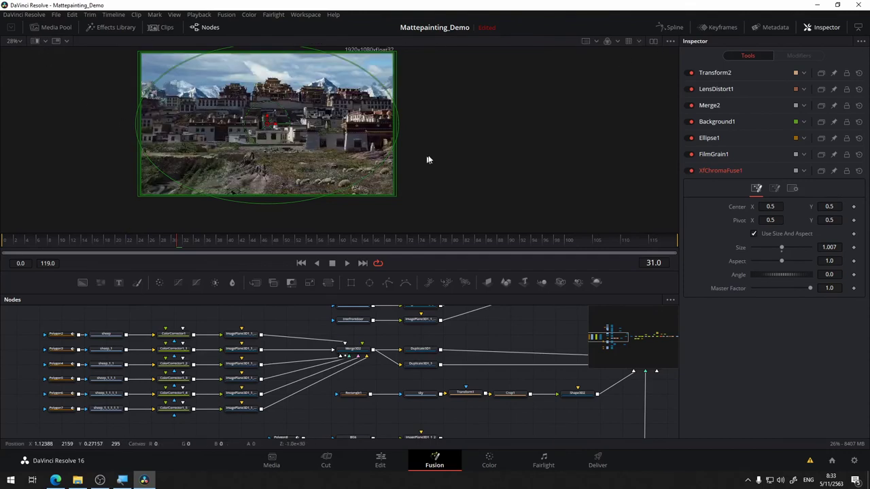
pyautogui.moveTo(482, 158); pyautogui.dragTo(534, 161)
pyautogui.moveTo(360, 350); pyautogui.dragTo(386, 185)
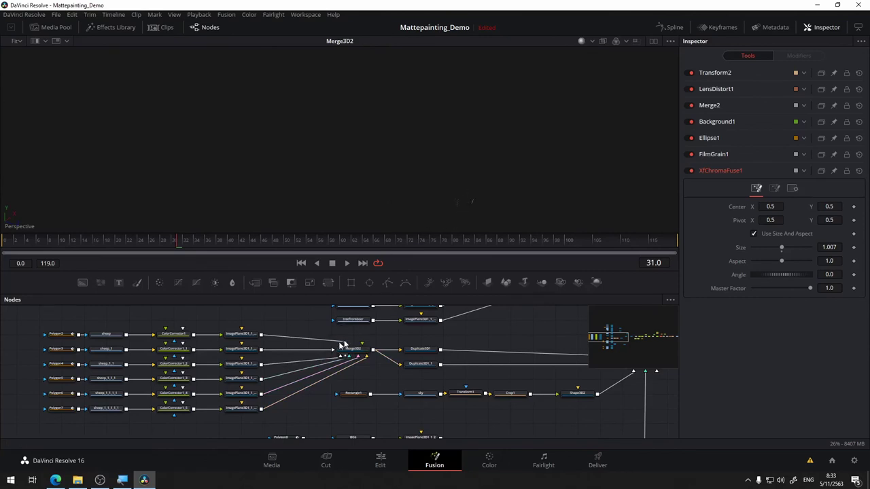
# Load Merge3D4 in the viewer and inspect the projected temple, terrain and mountain planes from several angles
pyautogui.moveTo(380, 333); pyautogui.dragTo(169, 348)
pyautogui.moveTo(423, 385)
pyautogui.mouseDown()
pyautogui.moveTo(404, 167)
pyautogui.moveTo(268, 151)
pyautogui.moveTo(140, 151)
pyautogui.moveTo(170, 165)
pyautogui.moveTo(468, 158)
pyautogui.mouseUp()
pyautogui.press('1')
pyautogui.moveTo(441, 143); pyautogui.dragTo(349, 139)
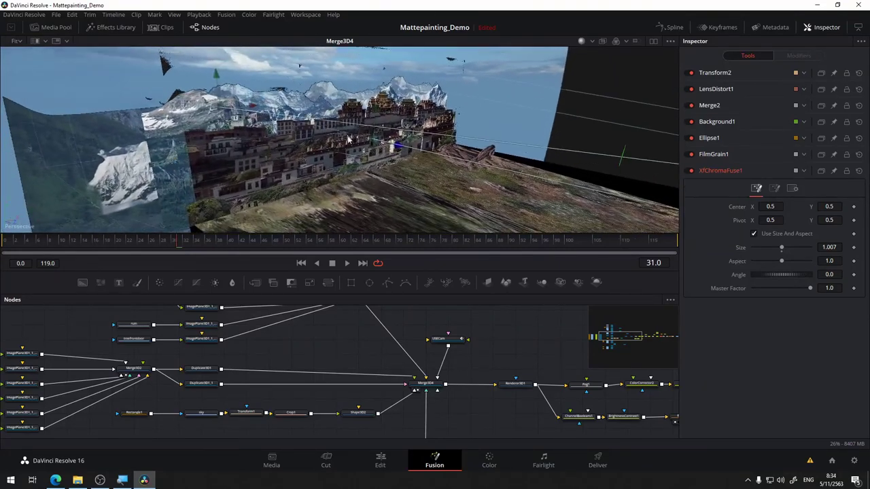
pyautogui.moveTo(450, 162); pyautogui.dragTo(368, 125)
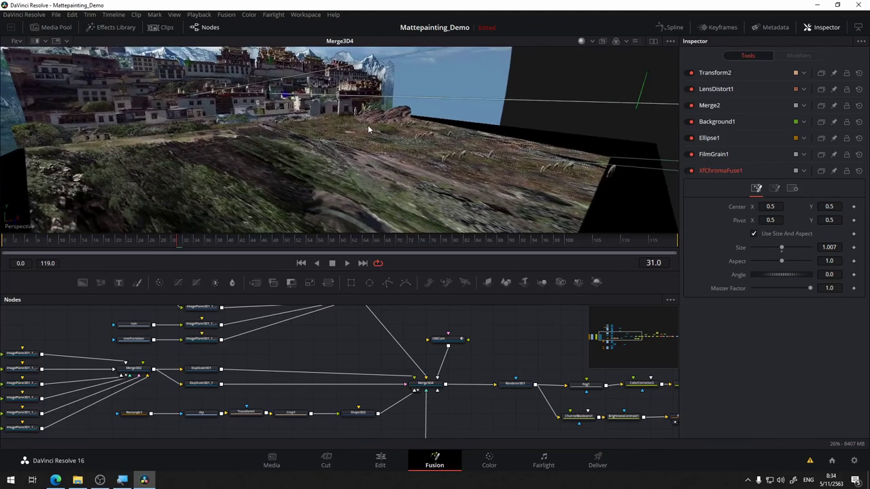
pyautogui.moveTo(318, 135); pyautogui.dragTo(326, 161)
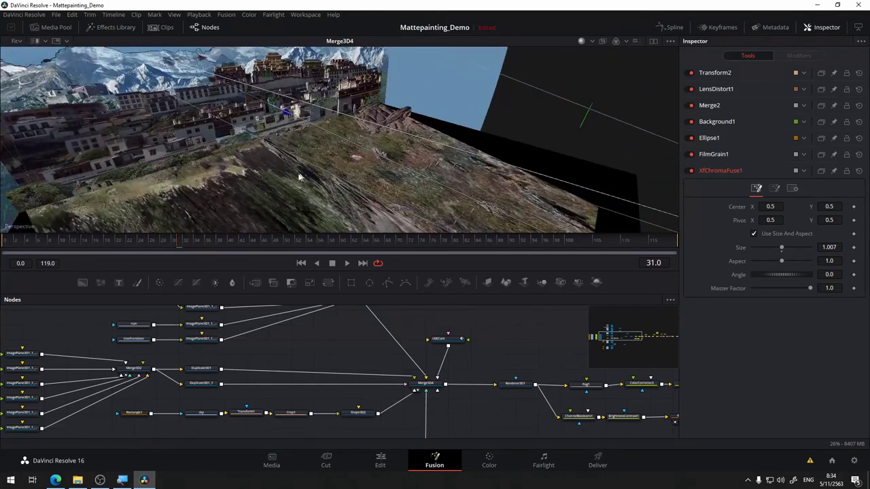
# Examine the Merge3D4 scene from the side of the mountain and temple planes, returning to a view across the foreground terrain
pyautogui.moveTo(199, 121); pyautogui.dragTo(249, 177)
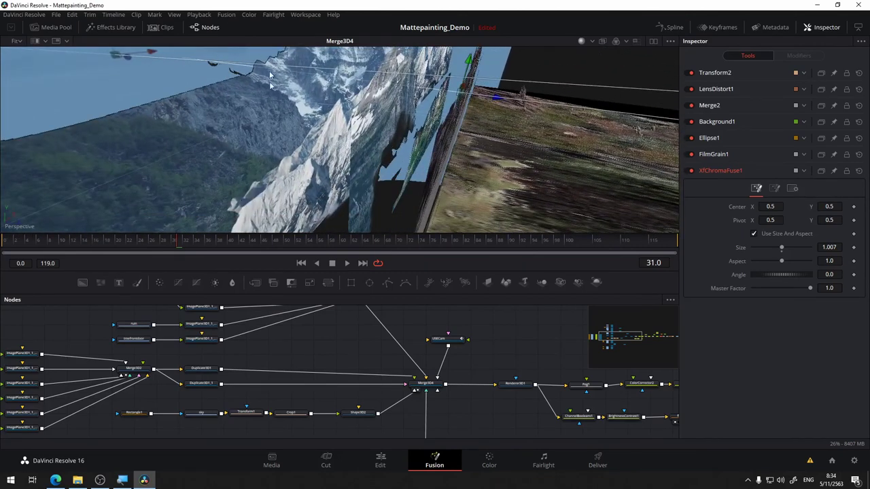
pyautogui.moveTo(321, 87); pyautogui.dragTo(290, 159)
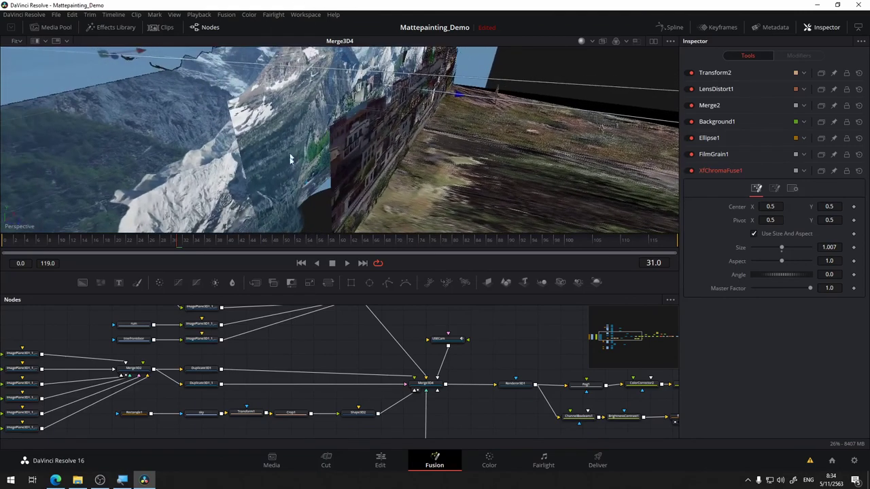
pyautogui.moveTo(401, 123); pyautogui.dragTo(316, 170)
pyautogui.moveTo(360, 227); pyautogui.dragTo(285, 162)
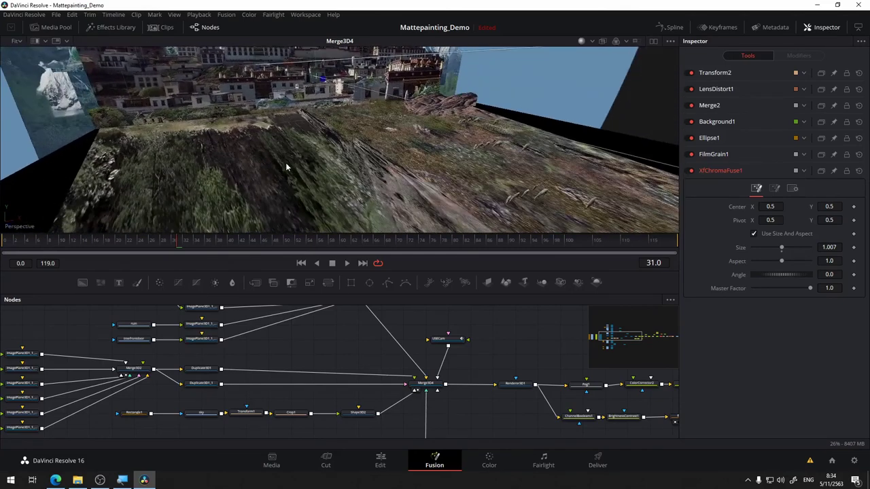
# Load the final Transform2 composite at the end of the node tree in the viewer
pyautogui.moveTo(494, 319); pyautogui.dragTo(99, 307)
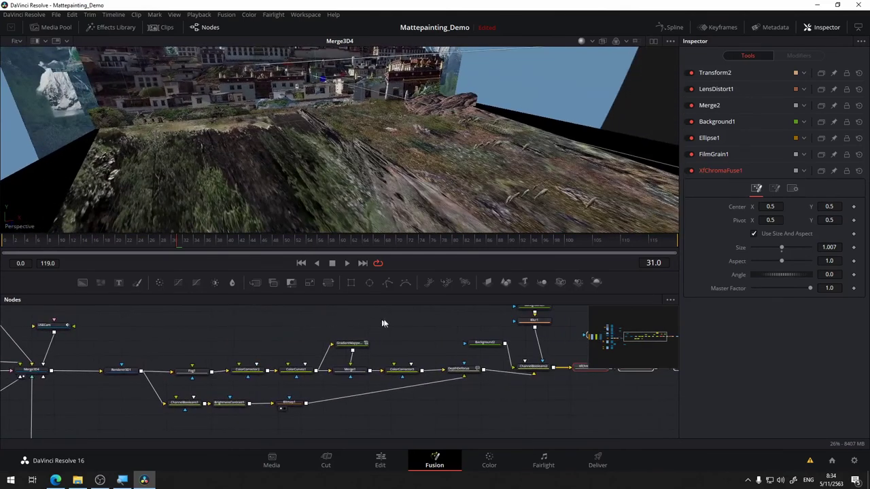
pyautogui.moveTo(388, 325); pyautogui.dragTo(122, 328)
pyautogui.hscroll(6, 452, 353)
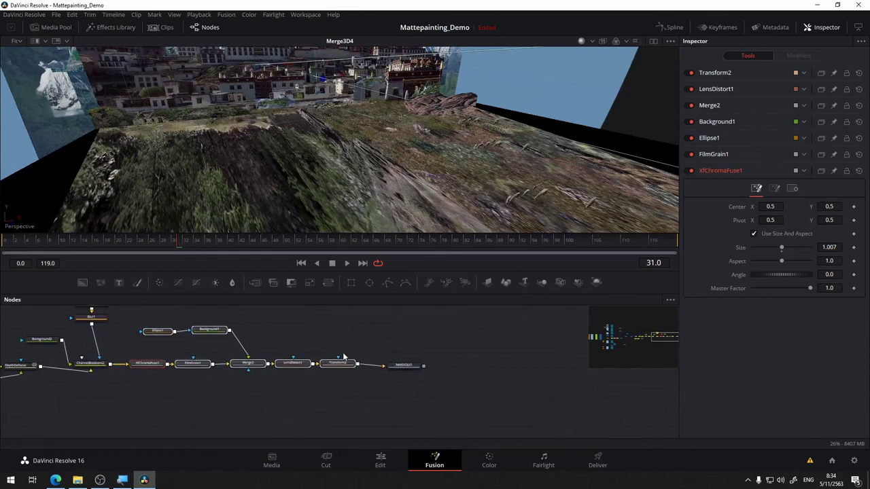
pyautogui.press('1')
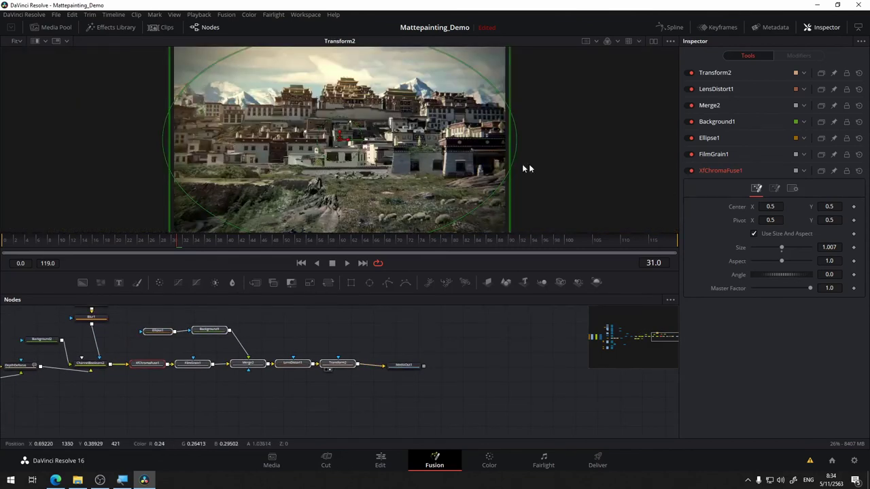